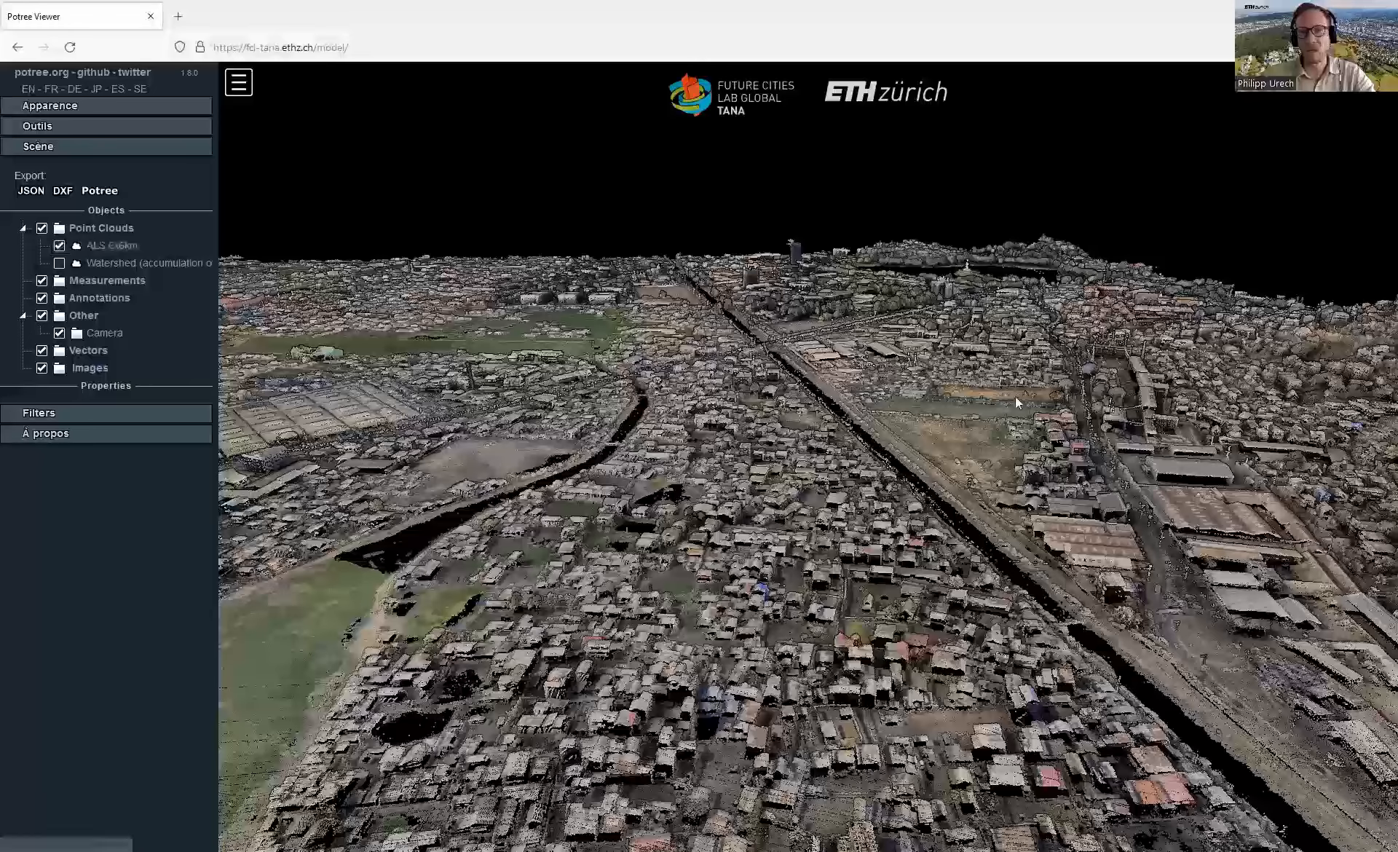
Step: Show the Watershed accumulation layer over the green basin in the city point cloud, and hide it again after inspection
{"action": "scroll", "coordinate": [1015, 396], "scroll_direction": "up", "scroll_amount": 2}
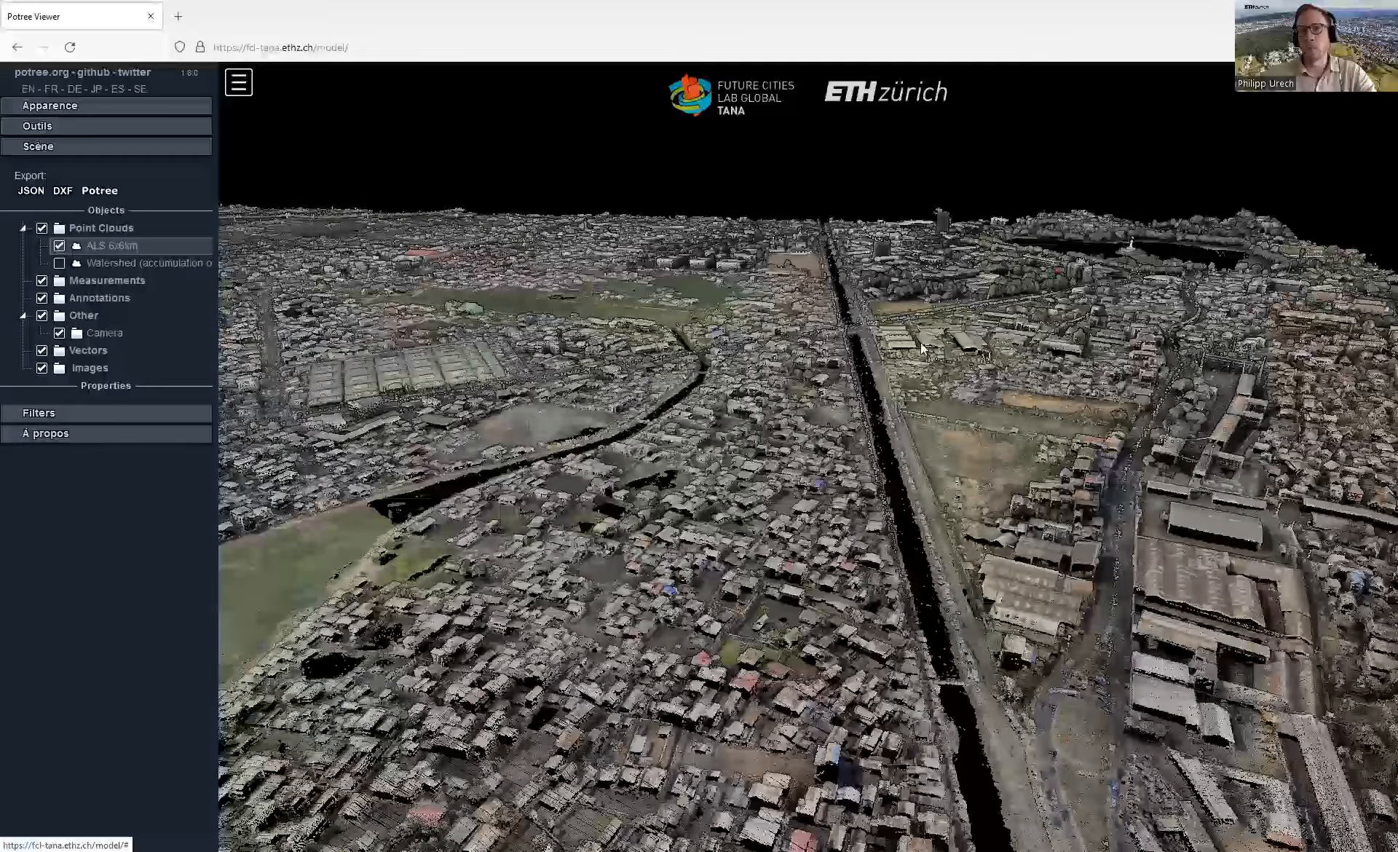
{"action": "left_click_drag", "start_coordinate": [1049, 372], "coordinate": [1046, 476]}
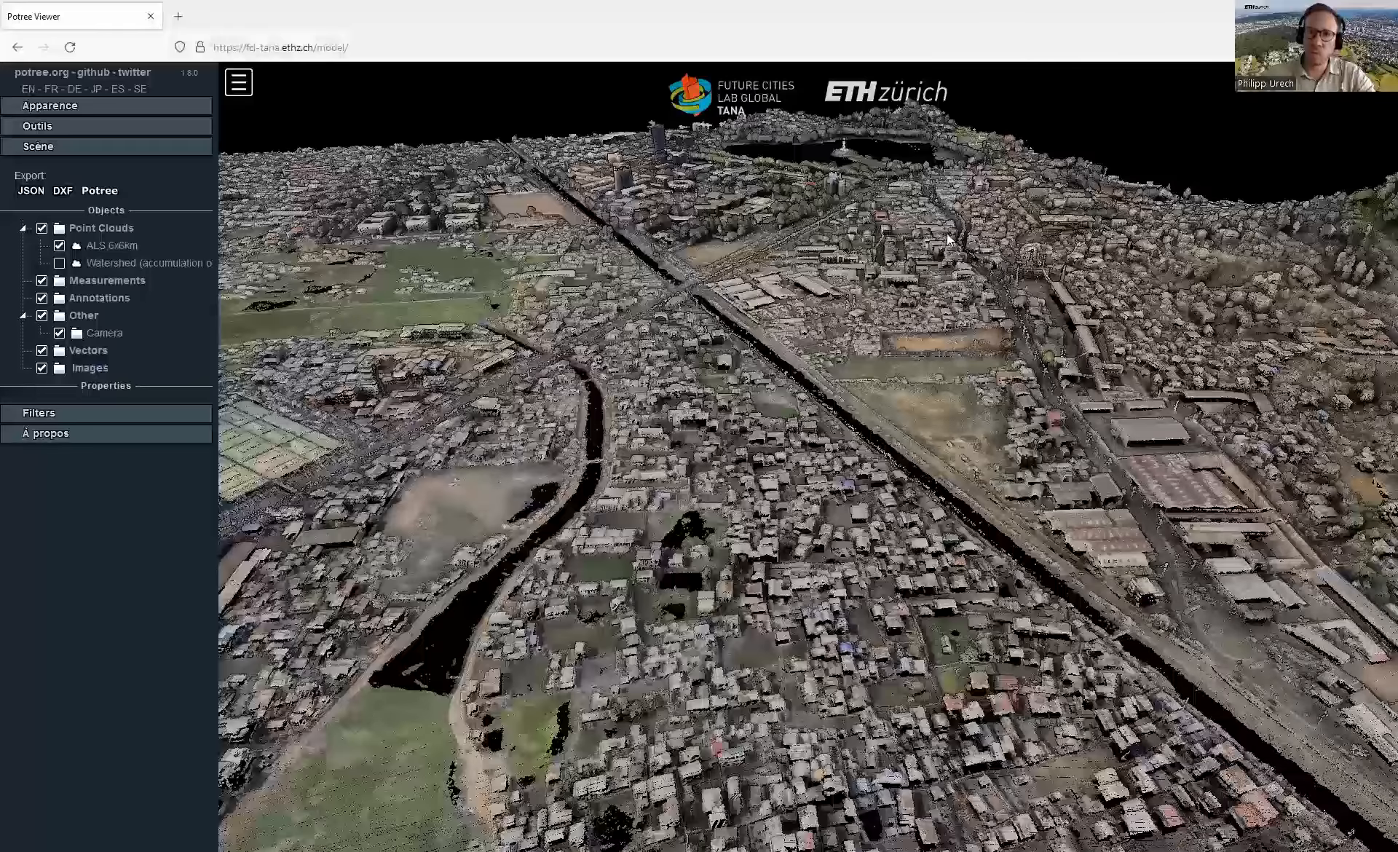
{"action": "left_click_drag", "start_coordinate": [948, 239], "coordinate": [916, 244]}
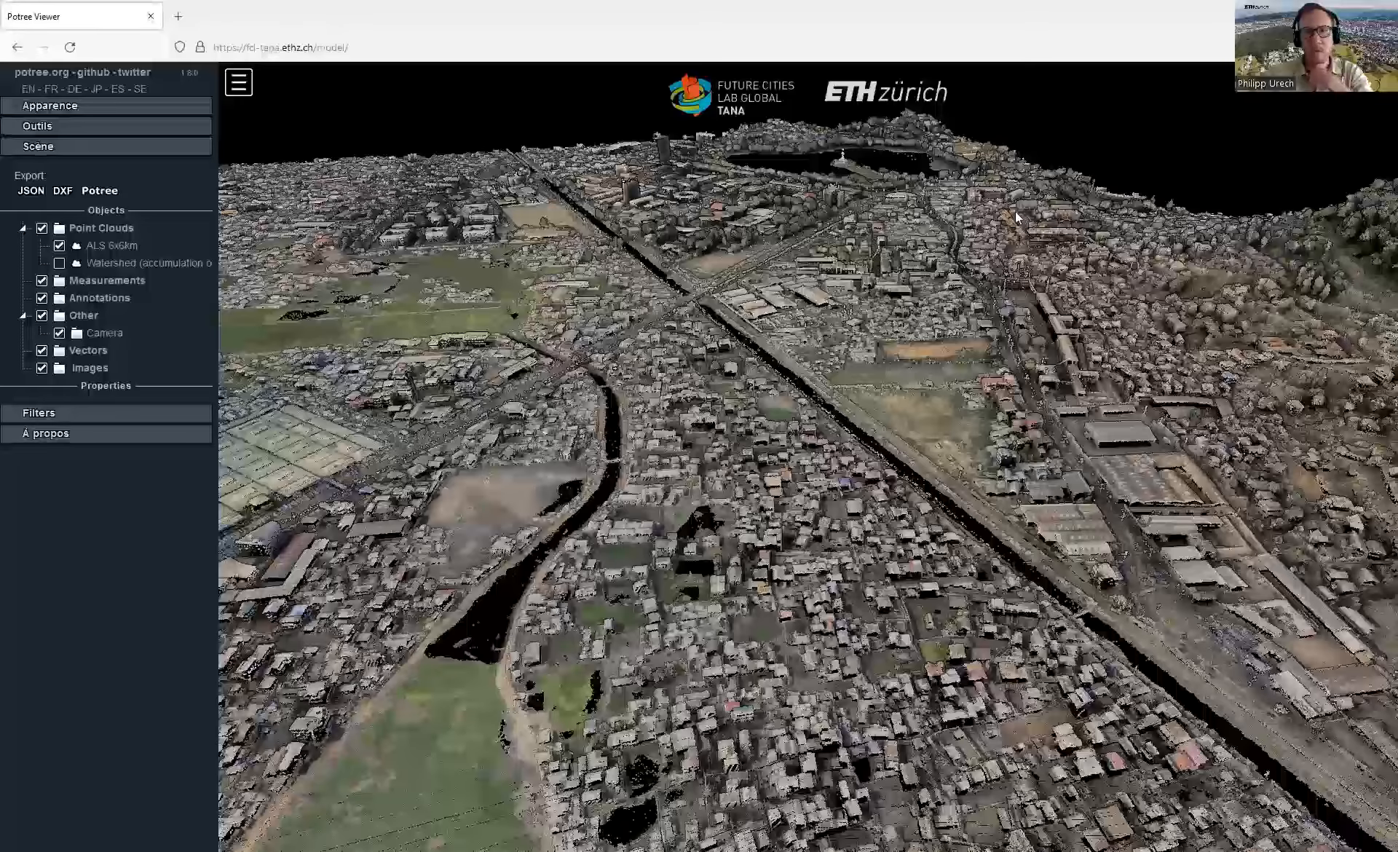
{"action": "scroll", "coordinate": [985, 281], "scroll_direction": "down", "scroll_amount": 4}
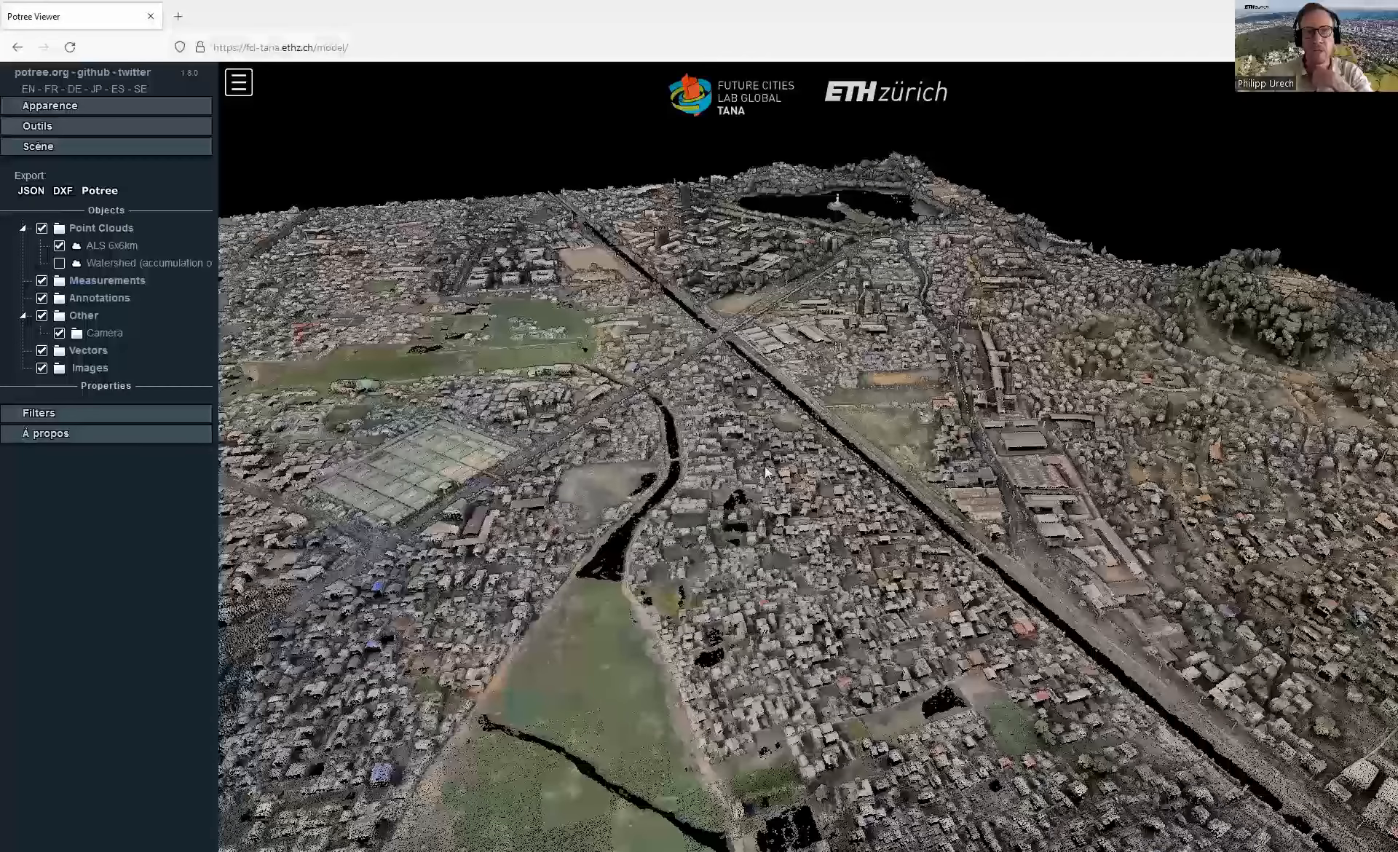
{"action": "left_click_drag", "start_coordinate": [1013, 625], "coordinate": [1100, 381]}
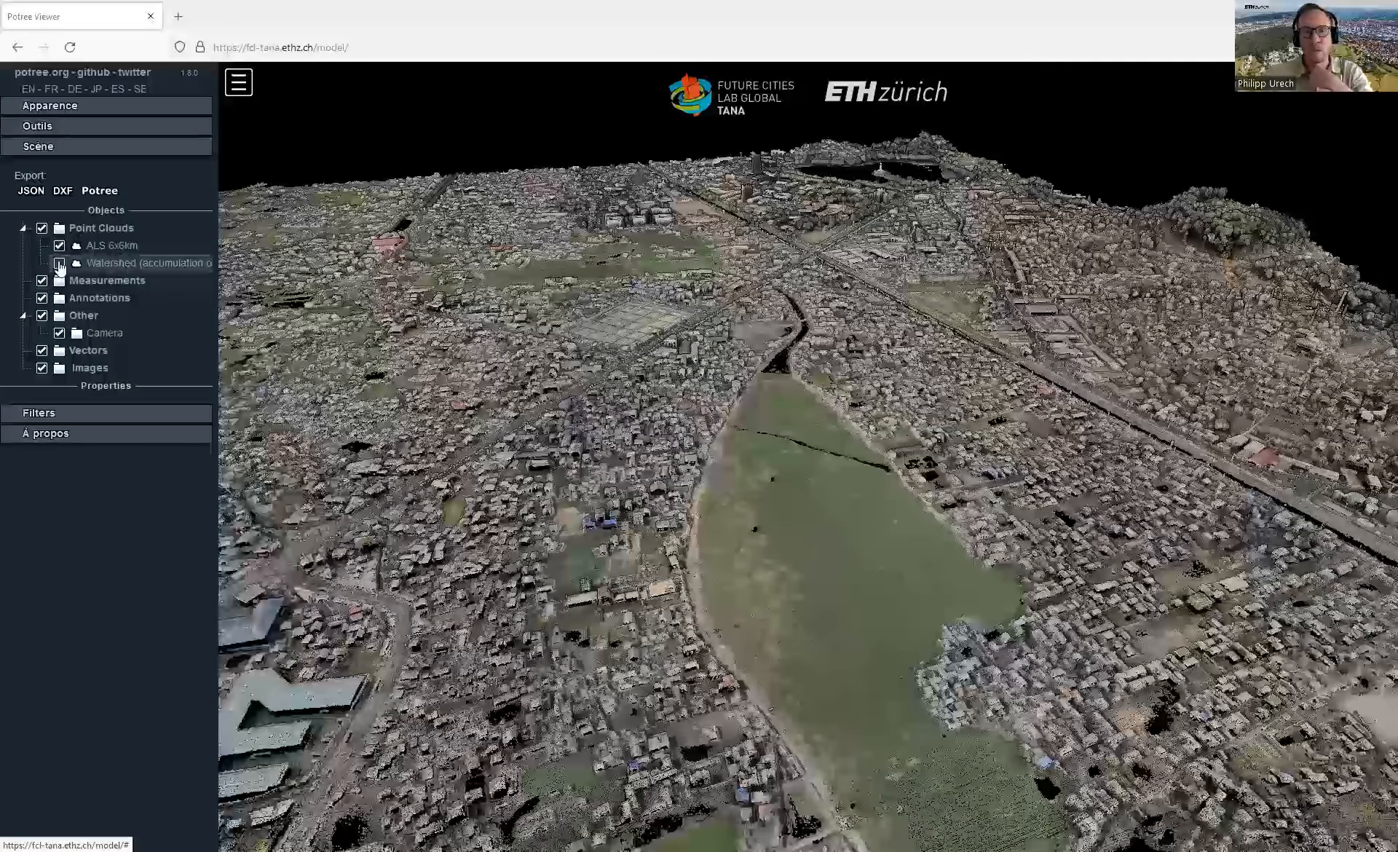
{"action": "left_click", "coordinate": [59, 264]}
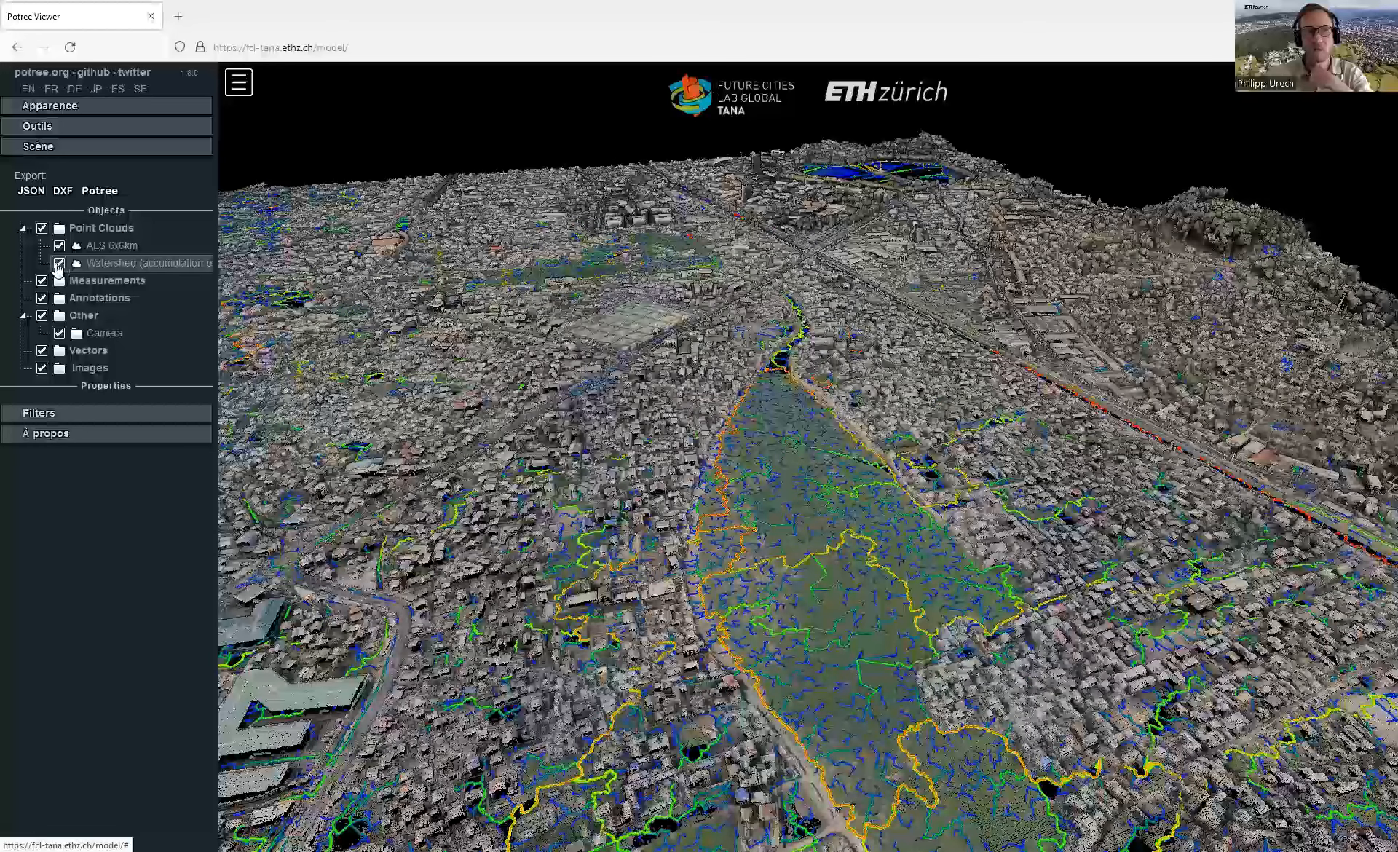
{"action": "left_click", "coordinate": [59, 265]}
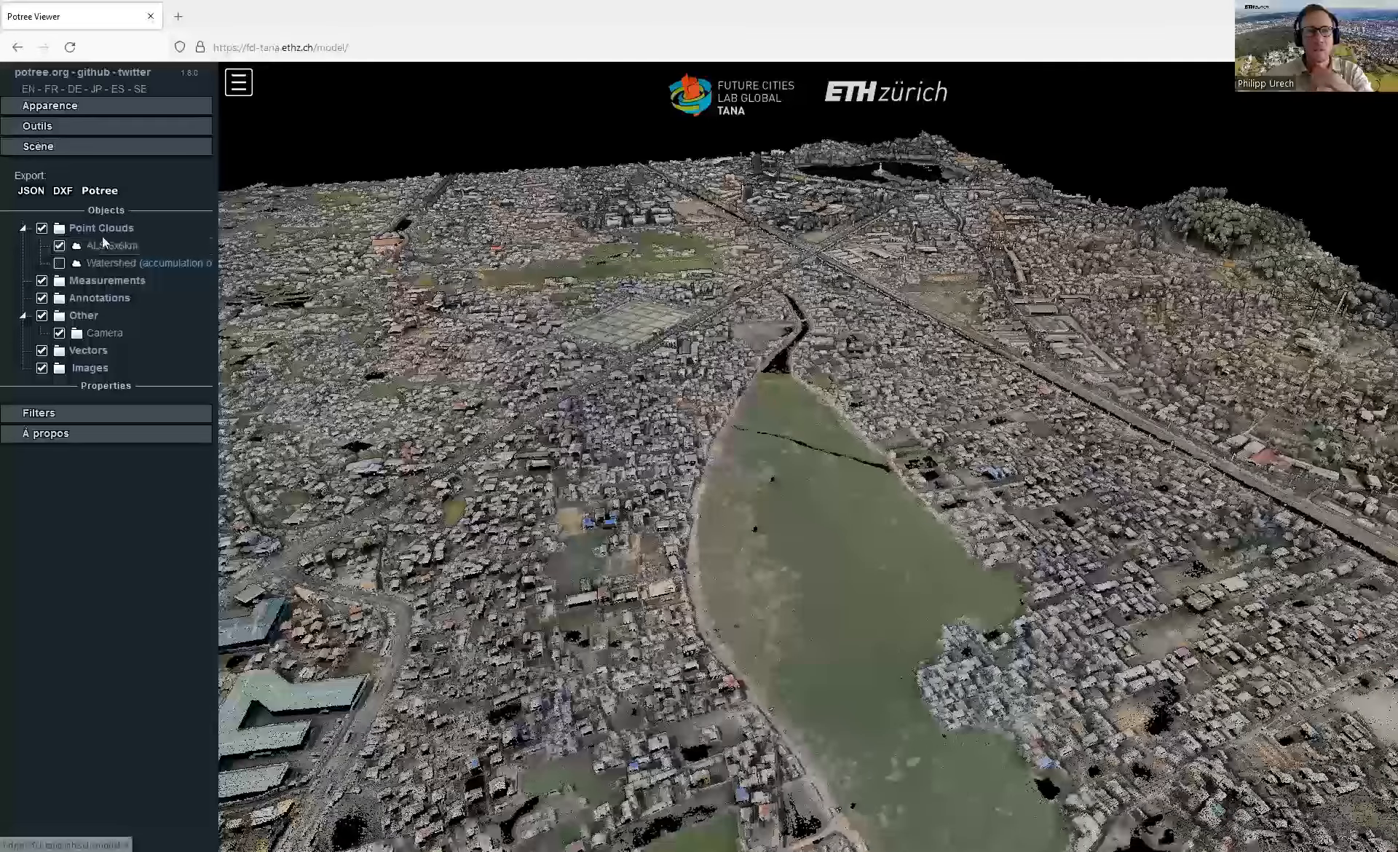
Step: Look through the scene's Measurements, Vectors and Camera objects and the DXF export option
{"action": "left_click", "coordinate": [95, 284]}
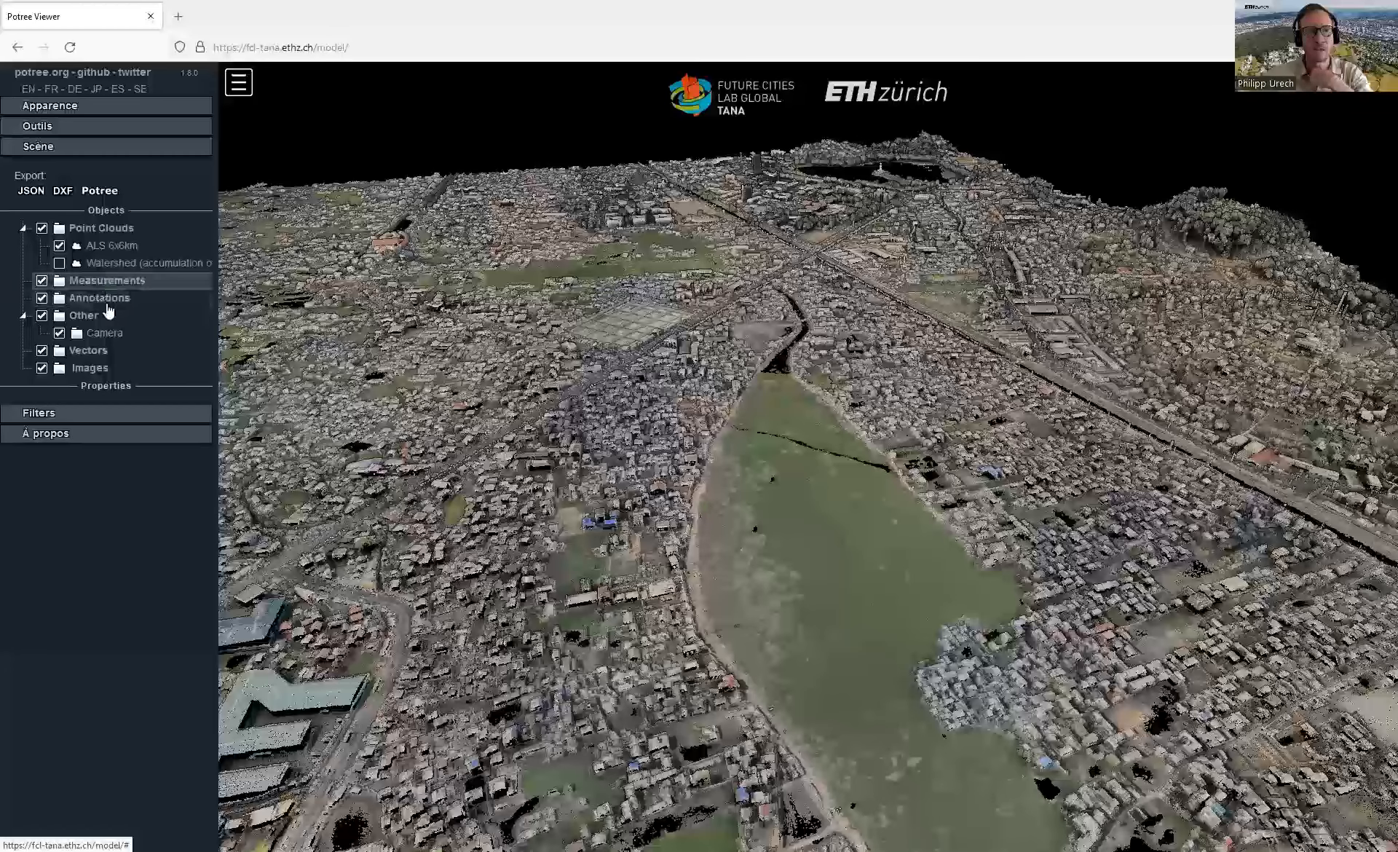
{"action": "left_click", "coordinate": [102, 352]}
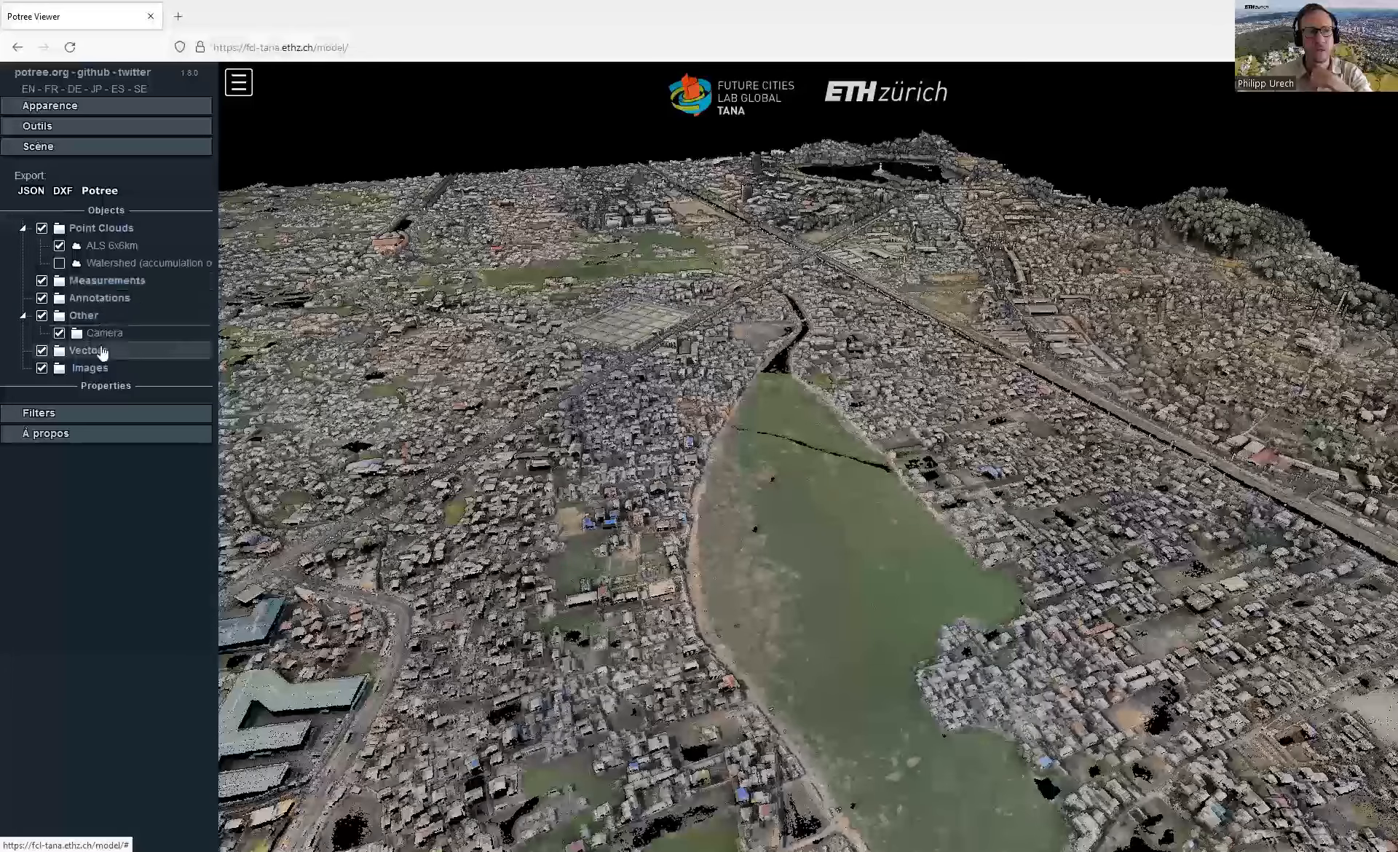
{"action": "left_click", "coordinate": [120, 335]}
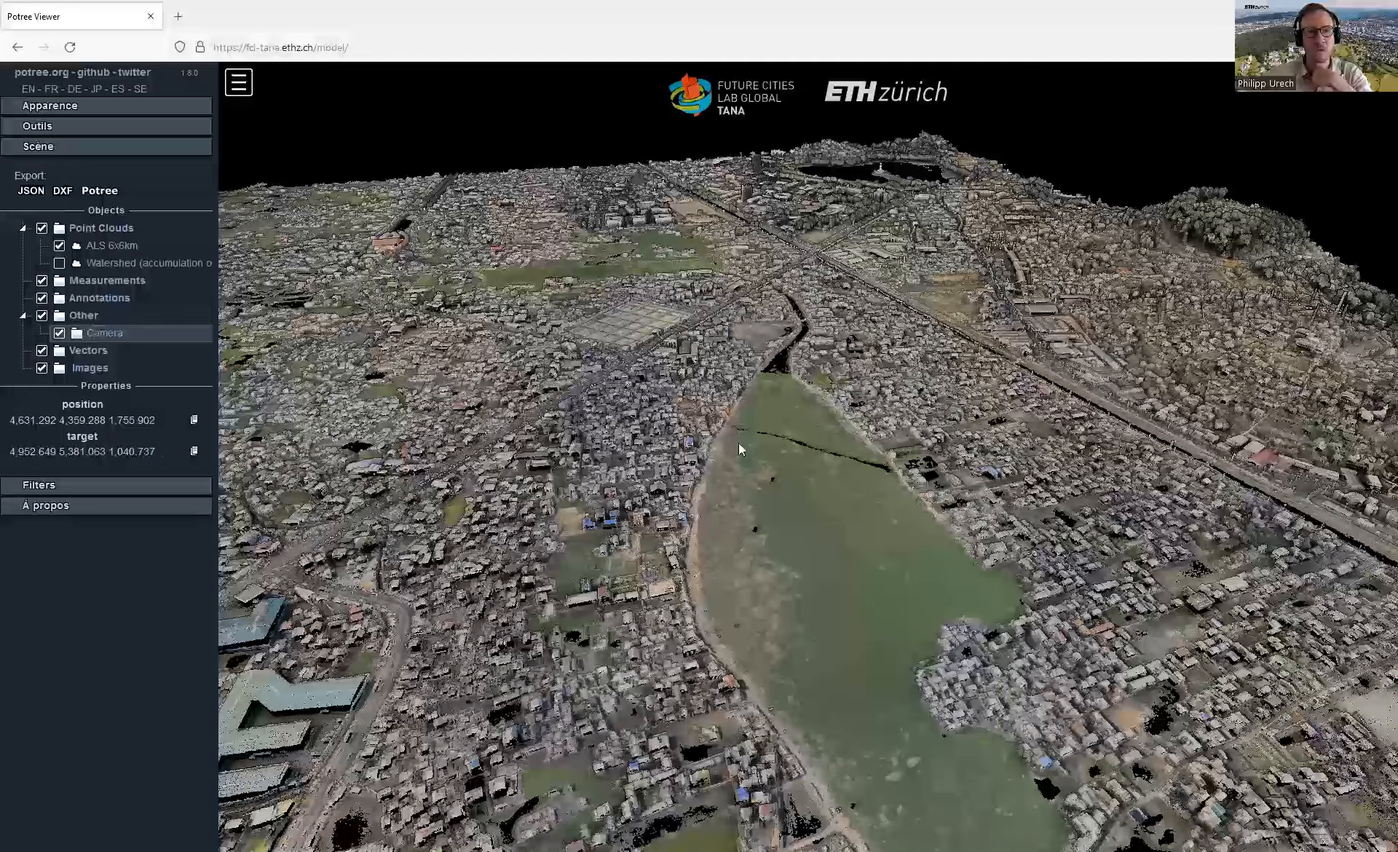
{"action": "left_click_drag", "start_coordinate": [738, 443], "coordinate": [647, 448]}
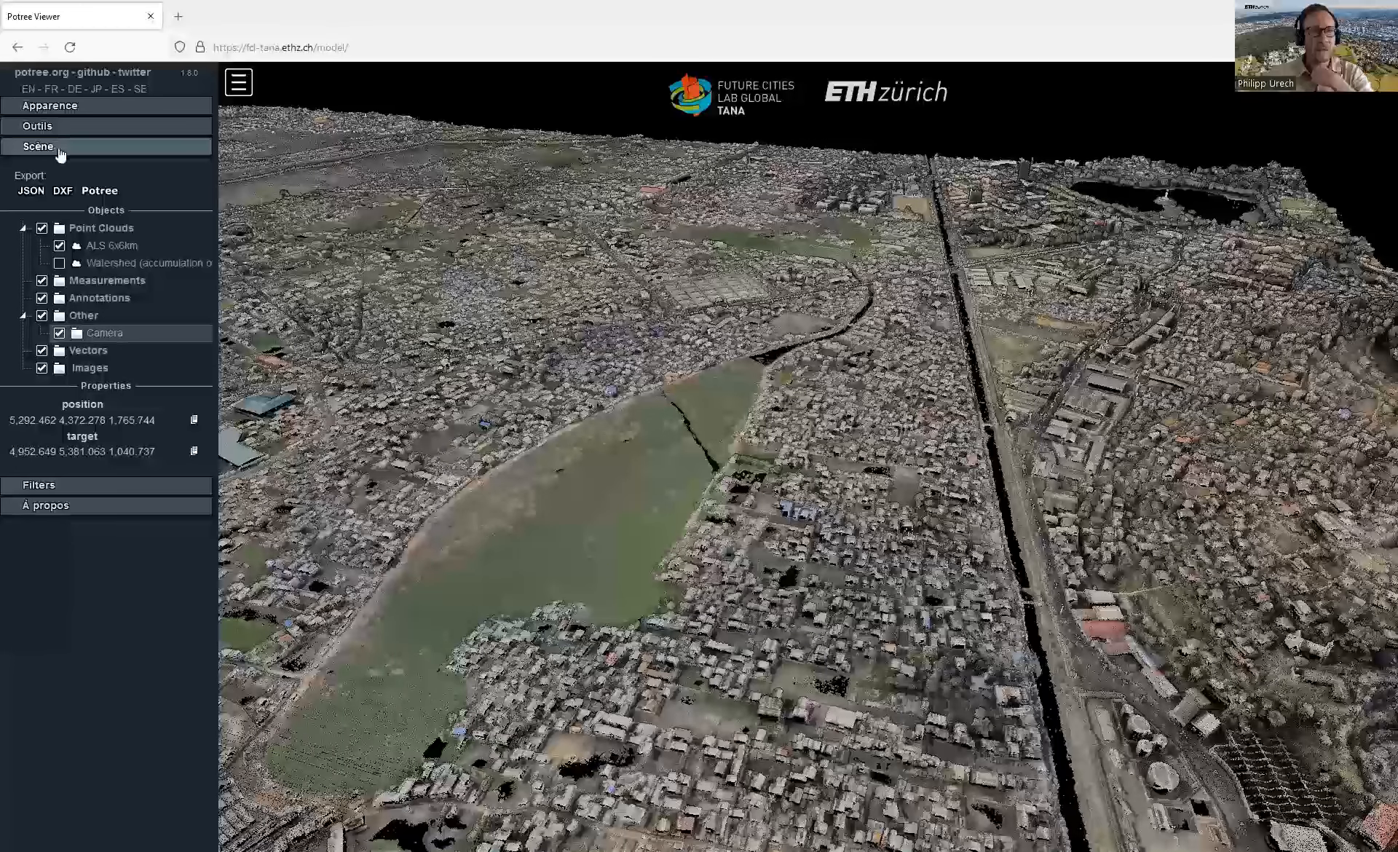
{"action": "left_click", "coordinate": [64, 193]}
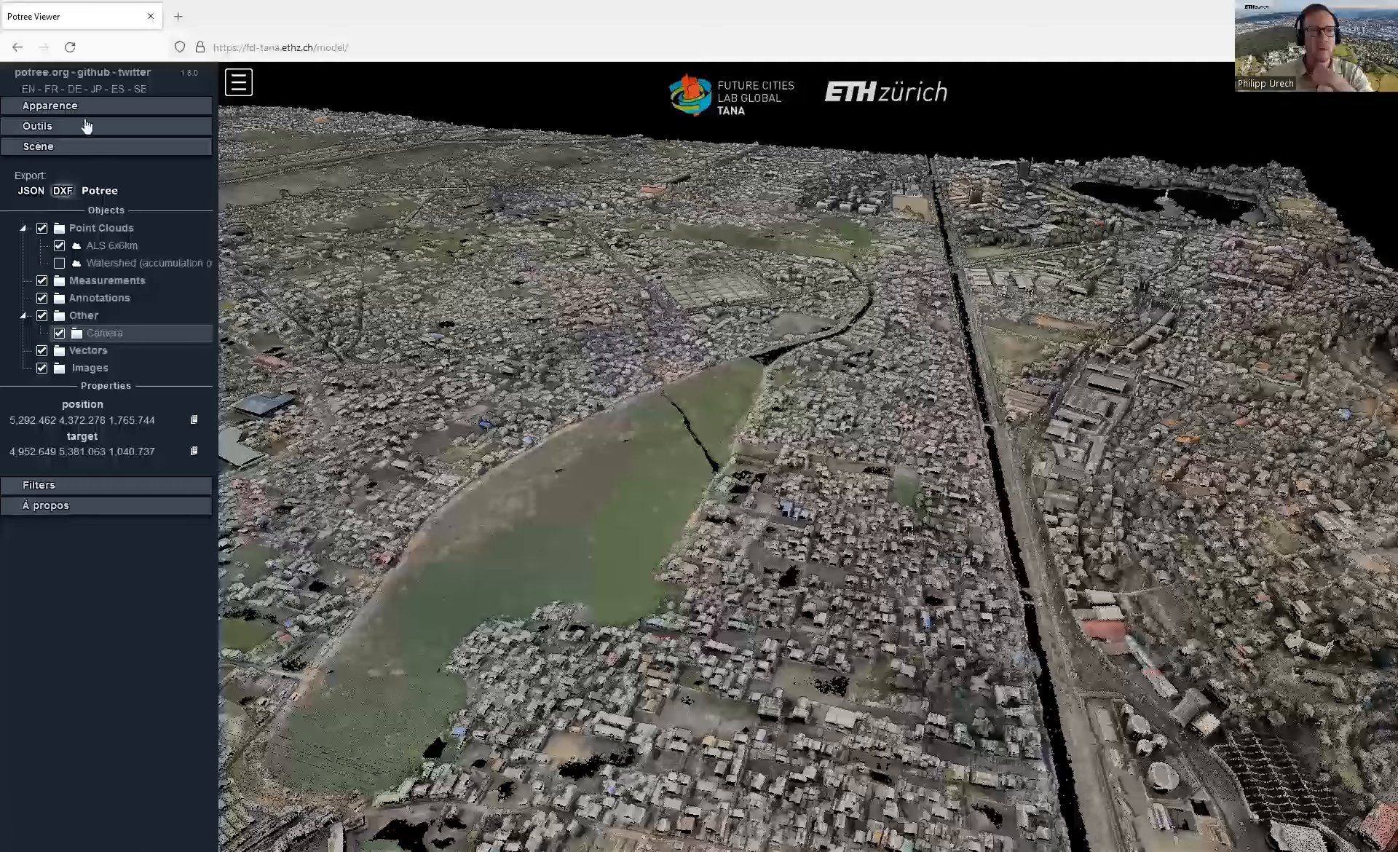
Step: Place a point measurement on the road surface beside the canal to get its coordinates
{"action": "left_click", "coordinate": [57, 148]}
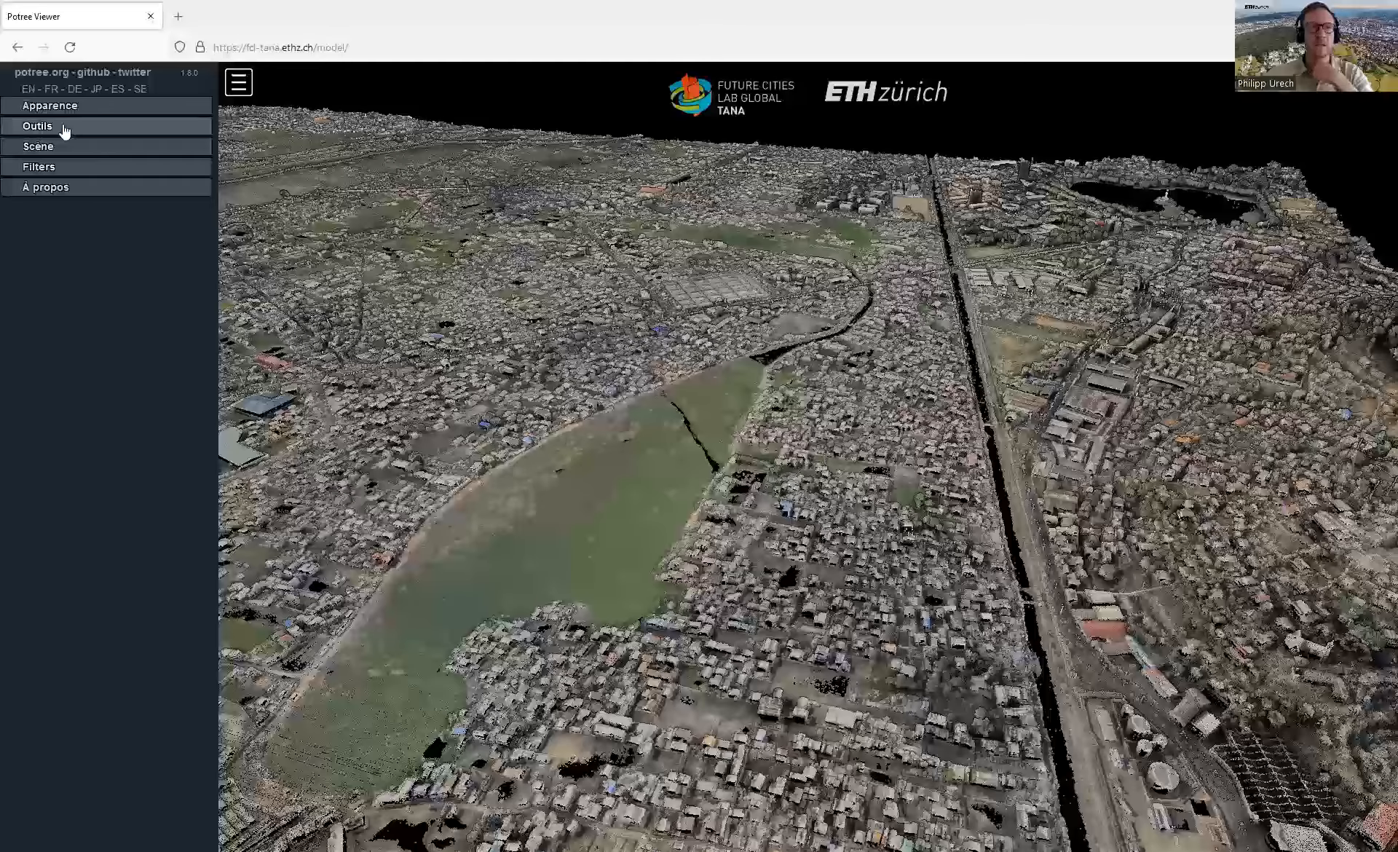
{"action": "left_click", "coordinate": [65, 130]}
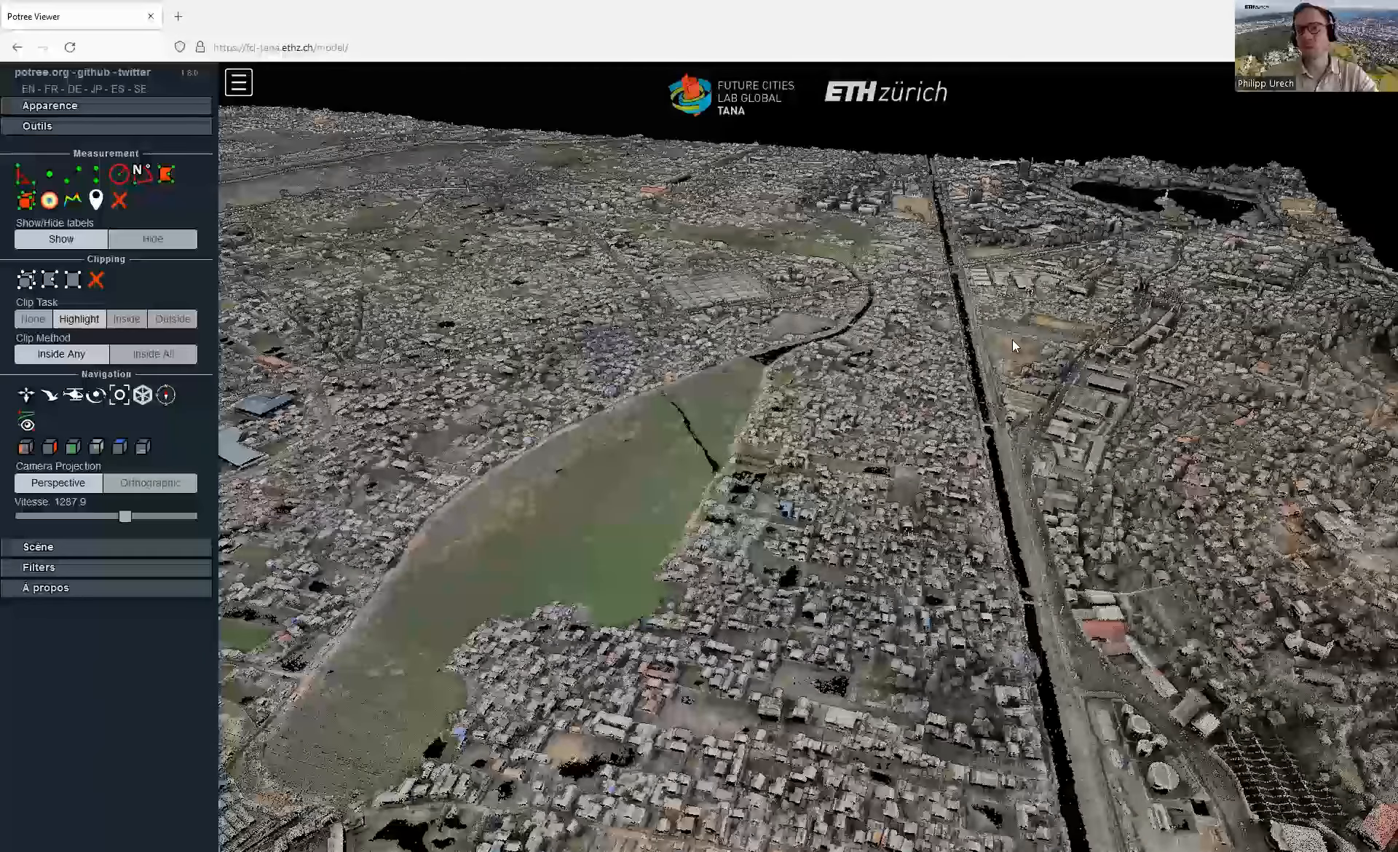
{"action": "scroll", "coordinate": [1012, 341], "scroll_direction": "up", "scroll_amount": 5}
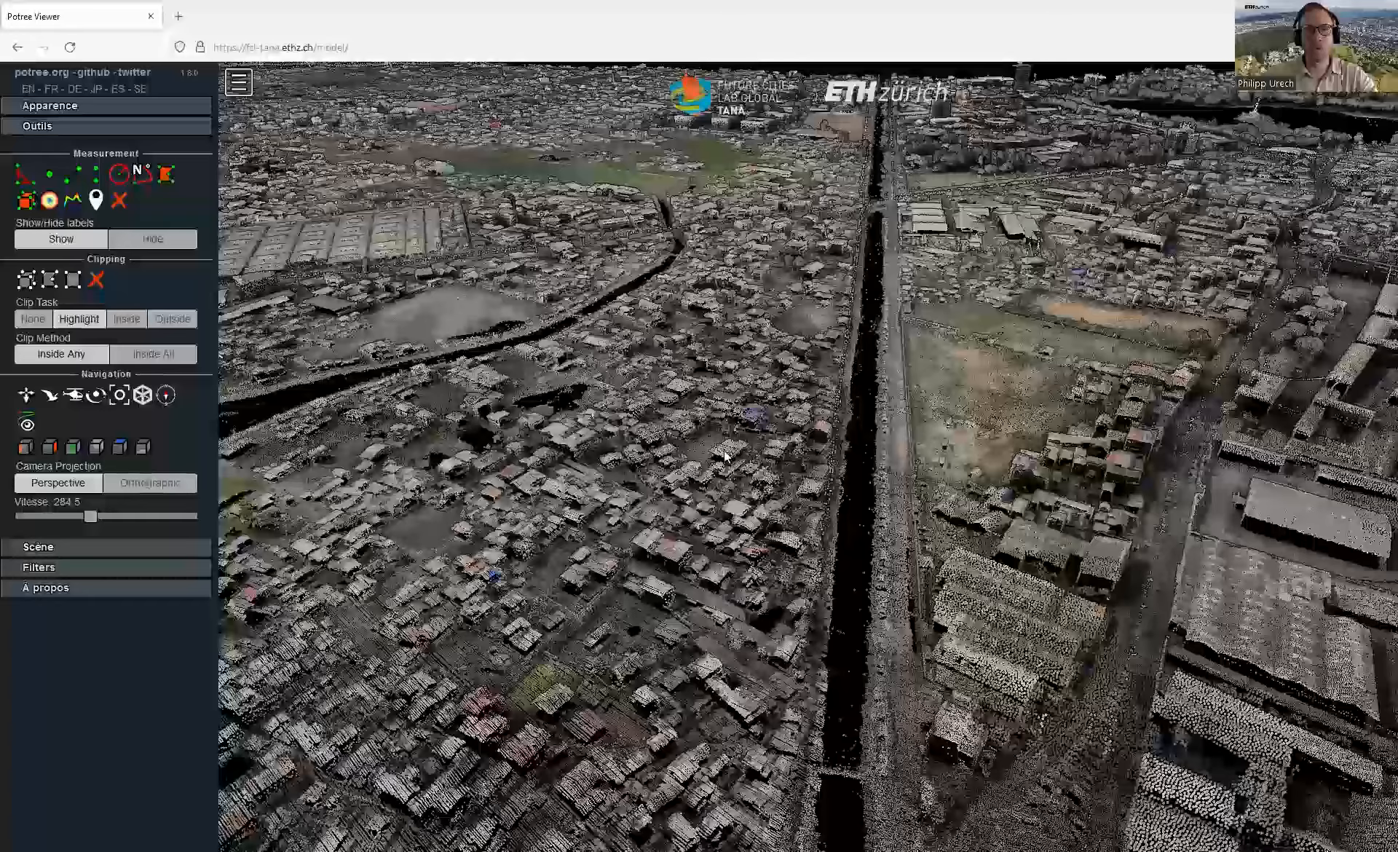
{"action": "scroll", "coordinate": [854, 447], "scroll_direction": "up", "scroll_amount": 5}
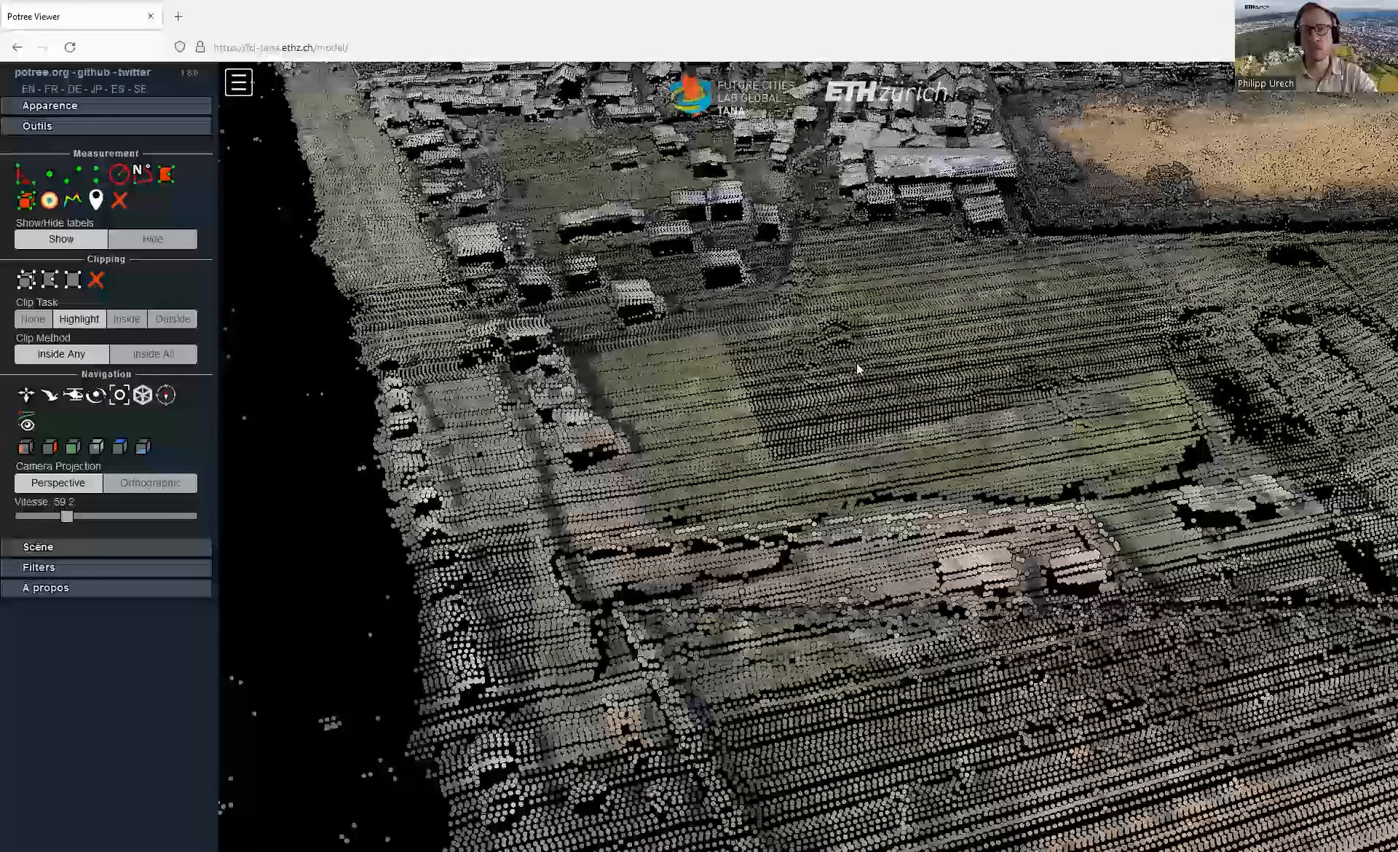
{"action": "left_click_drag", "start_coordinate": [856, 372], "coordinate": [808, 350]}
{"action": "scroll", "coordinate": [855, 373], "scroll_direction": "up", "scroll_amount": 1}
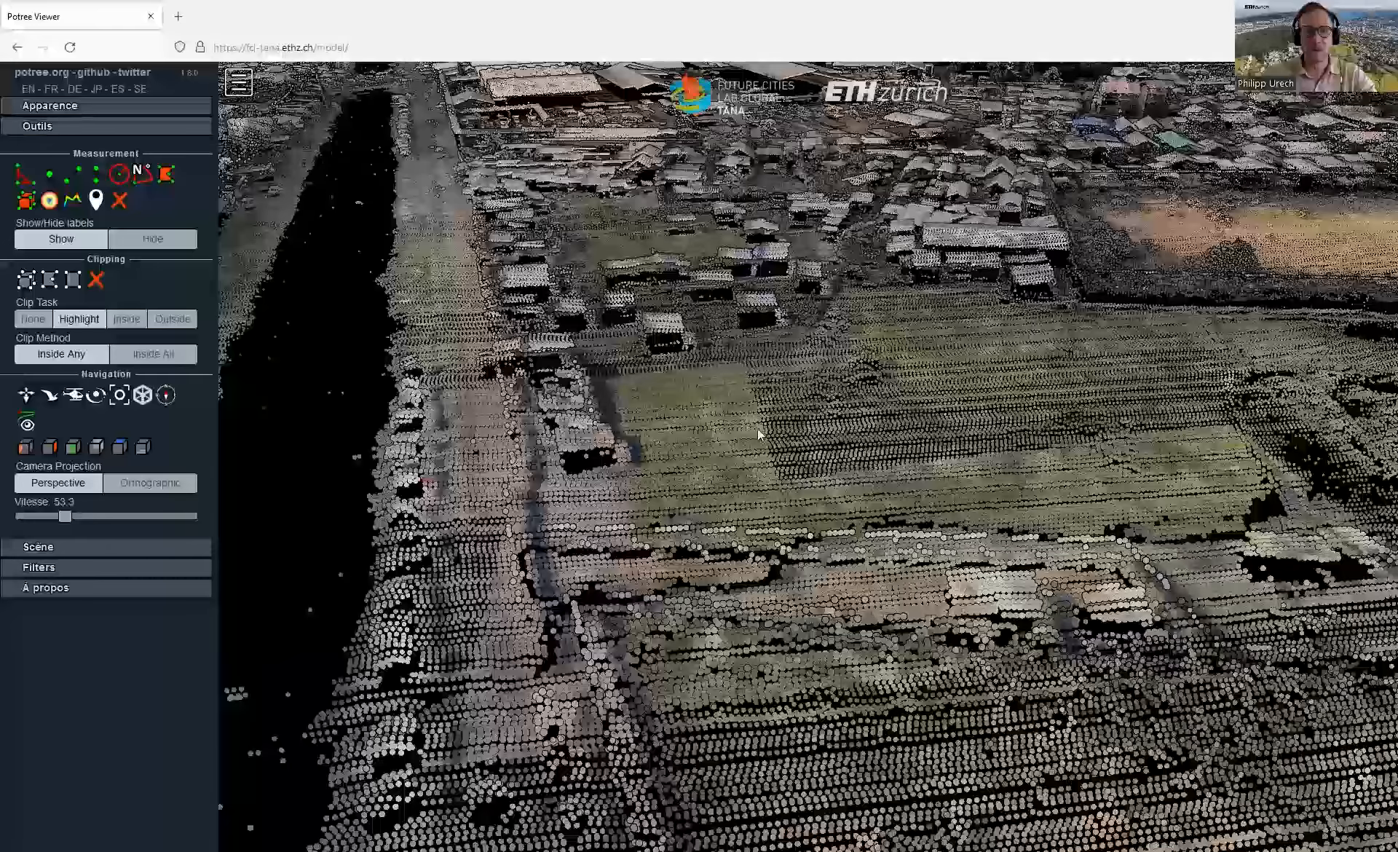
{"action": "scroll", "coordinate": [783, 459], "scroll_direction": "up", "scroll_amount": 1}
{"action": "scroll", "coordinate": [969, 448], "scroll_direction": "up", "scroll_amount": 1}
{"action": "right_click_drag", "start_coordinate": [1122, 433], "coordinate": [1209, 437]}
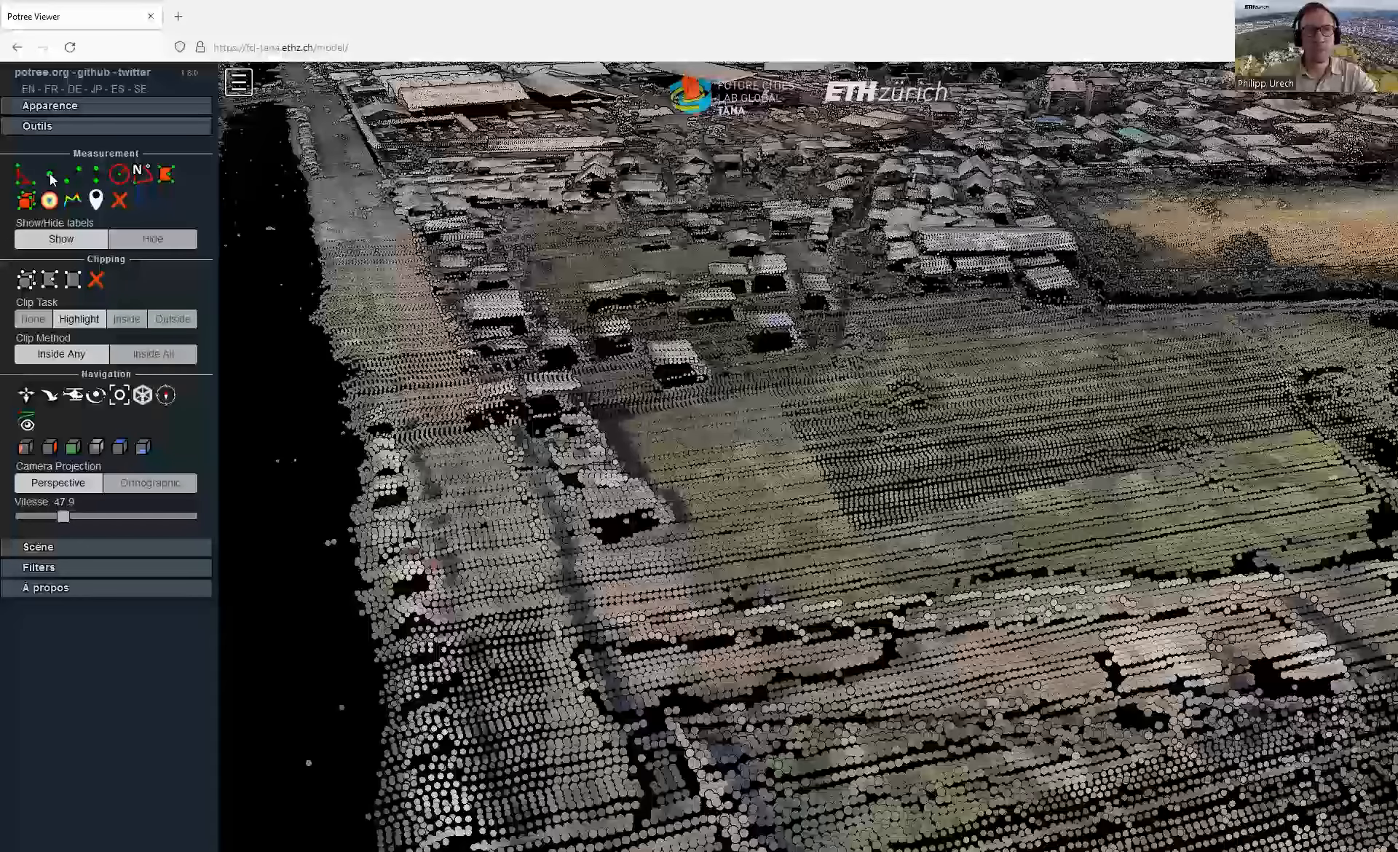
{"action": "left_click", "coordinate": [477, 477]}
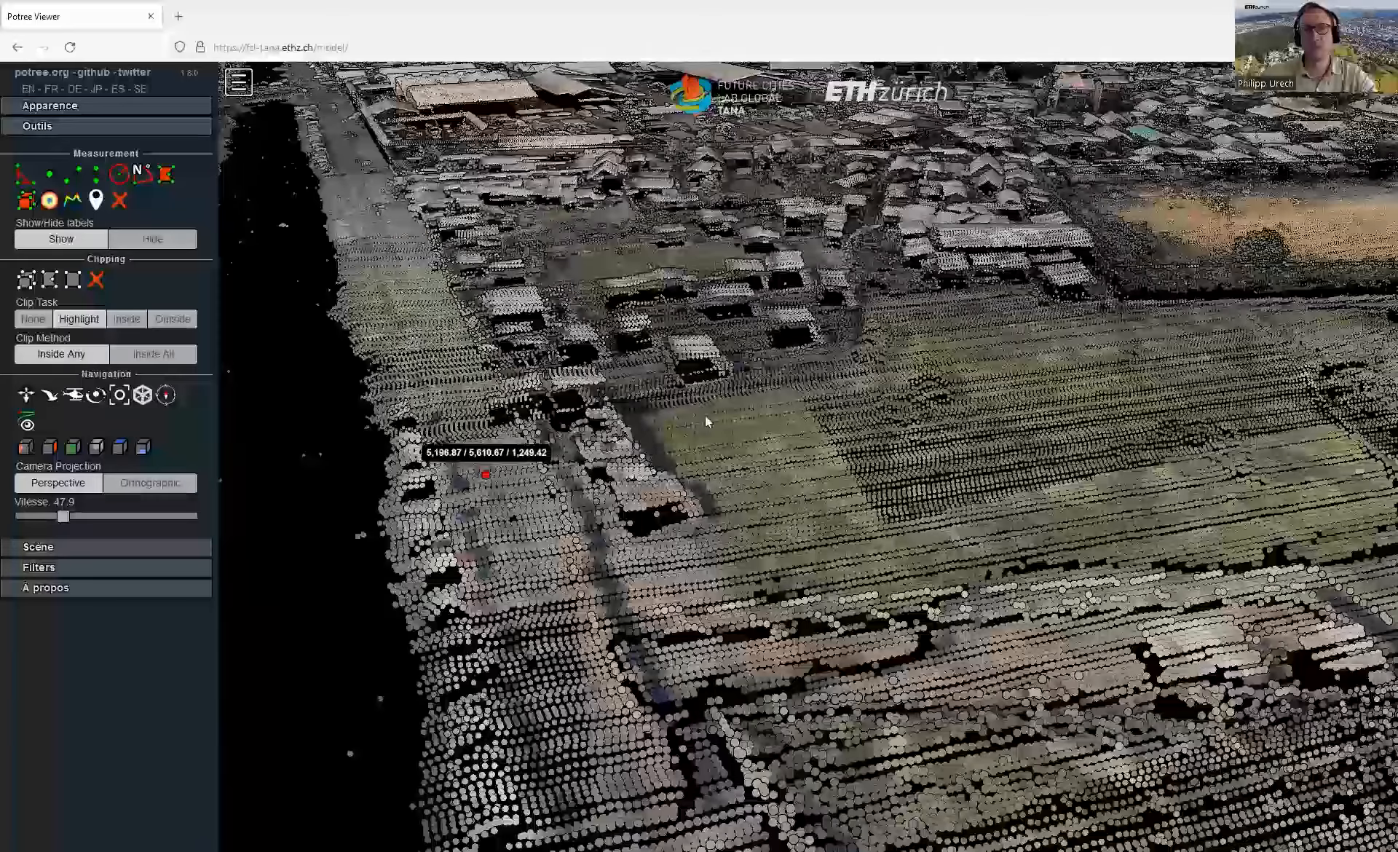
Step: Examine the measured point and the surrounding road and canal edge up close from several angles
{"action": "scroll", "coordinate": [717, 416], "scroll_direction": "up", "scroll_amount": 5}
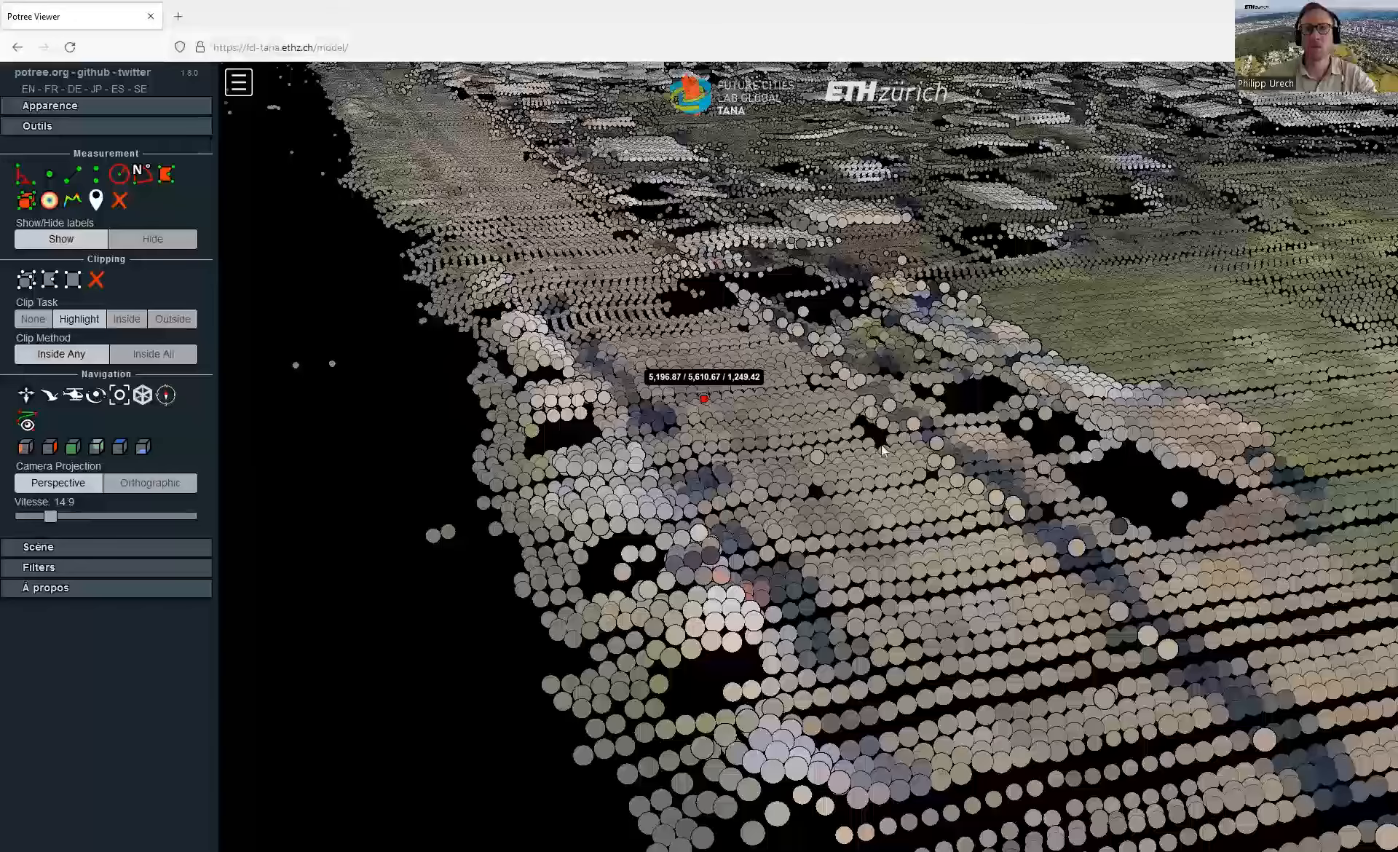
{"action": "left_click_drag", "start_coordinate": [842, 447], "coordinate": [900, 429]}
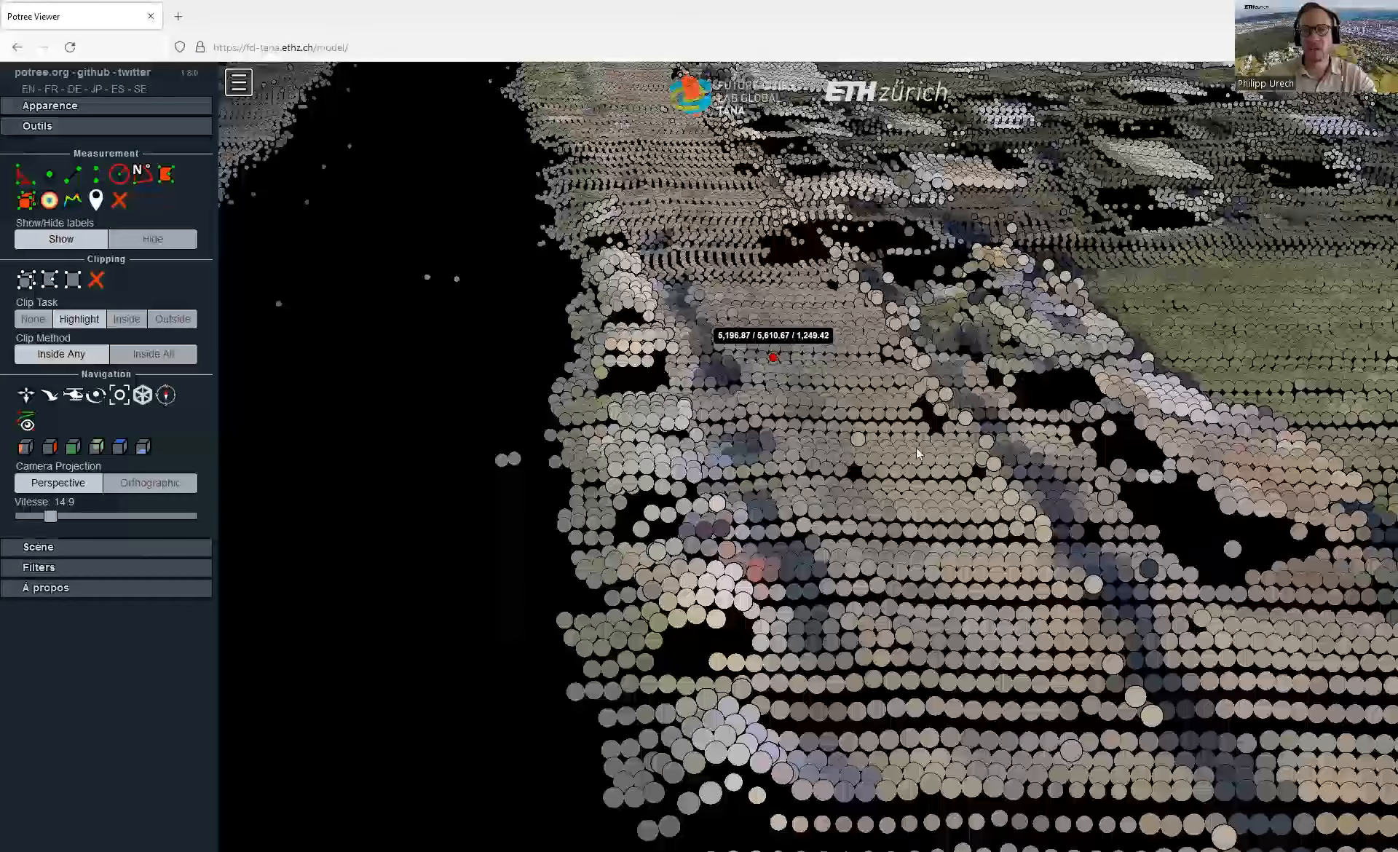
{"action": "mouse_move", "coordinate": [729, 487]}
{"action": "left_mouse_down"}
{"action": "mouse_move", "coordinate": [788, 448]}
{"action": "mouse_move", "coordinate": [748, 466]}
{"action": "left_mouse_up"}
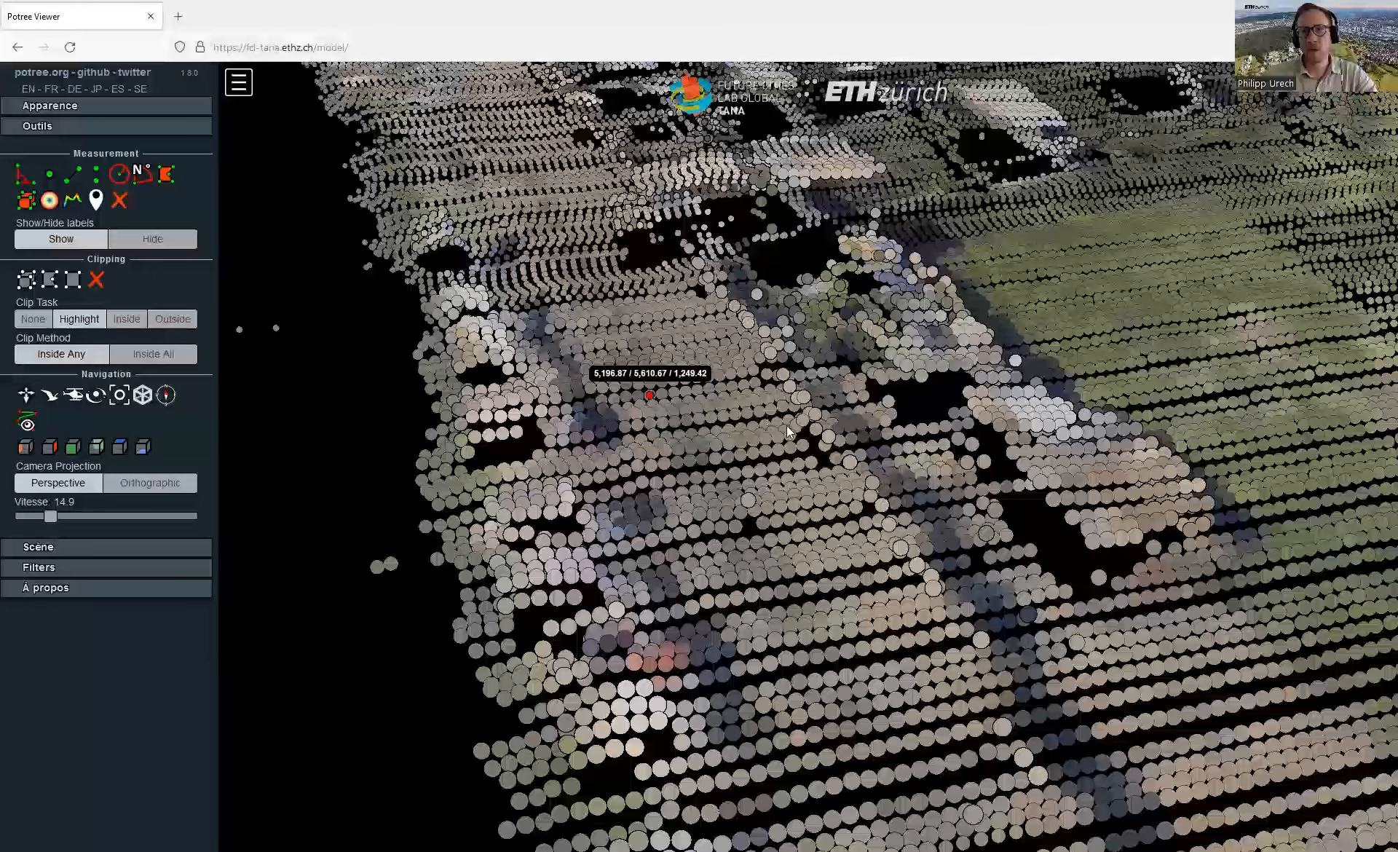
{"action": "left_click_drag", "start_coordinate": [787, 426], "coordinate": [923, 466]}
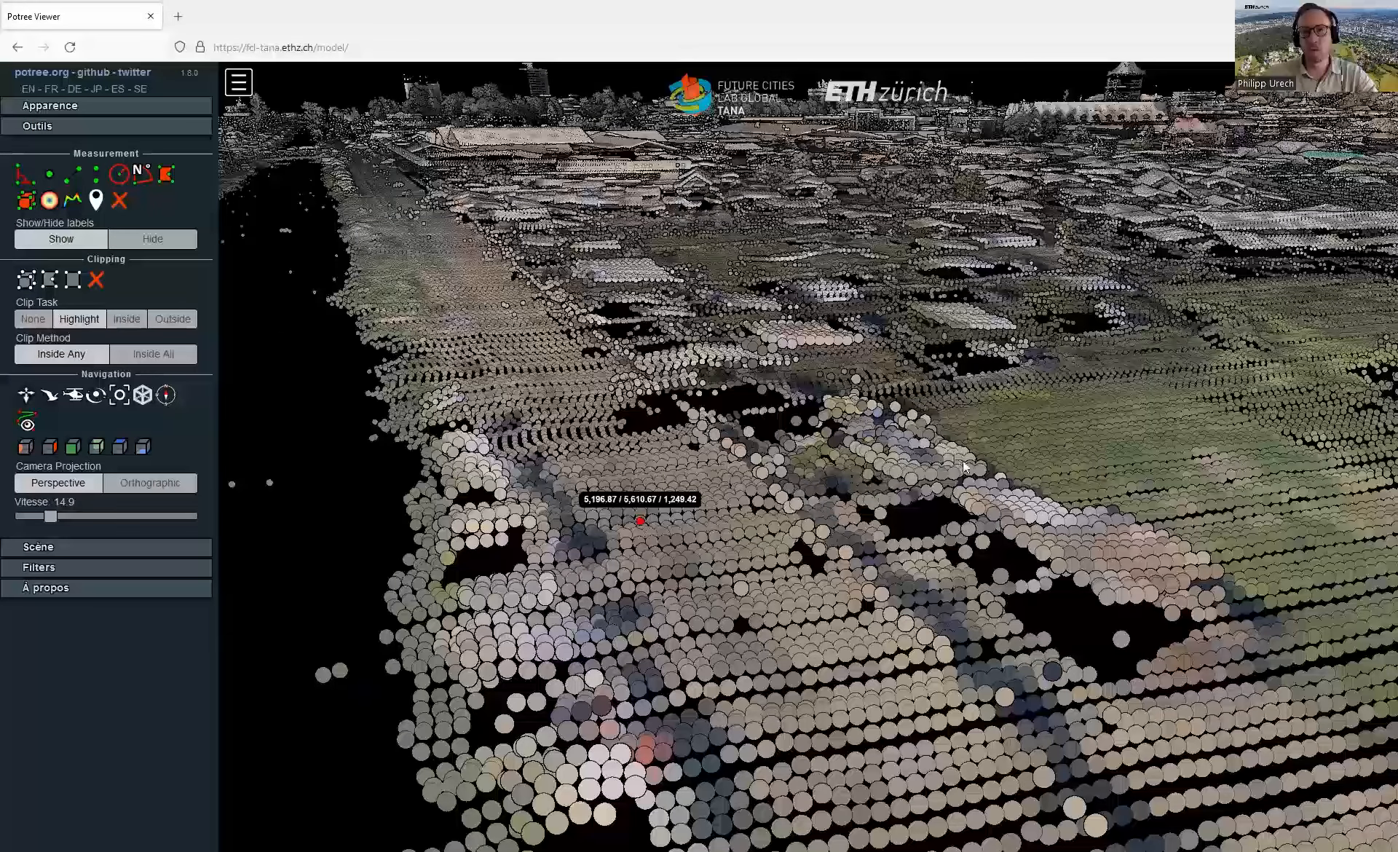
{"action": "left_click_drag", "start_coordinate": [917, 478], "coordinate": [907, 515]}
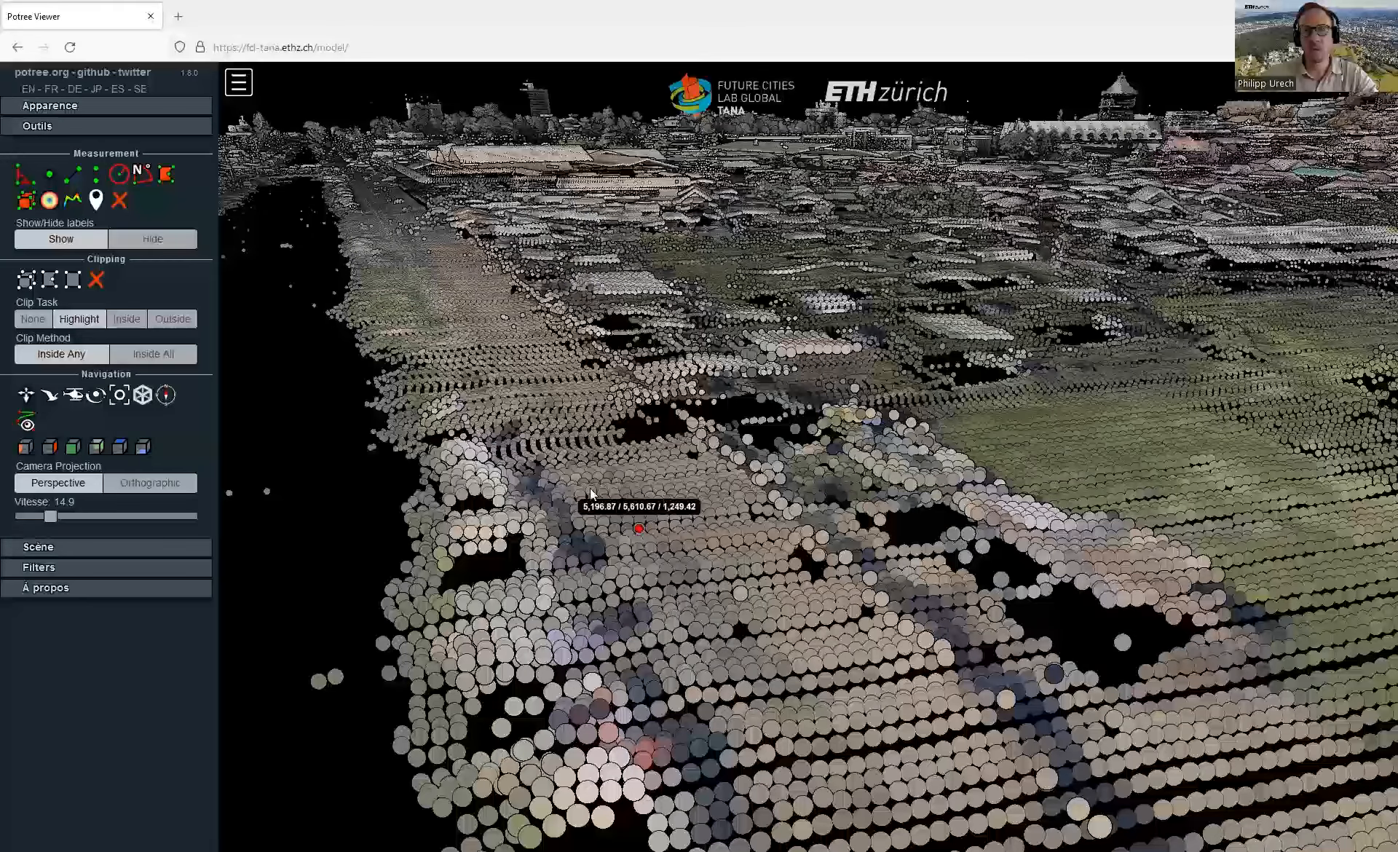
{"action": "left_click_drag", "start_coordinate": [597, 521], "coordinate": [550, 525]}
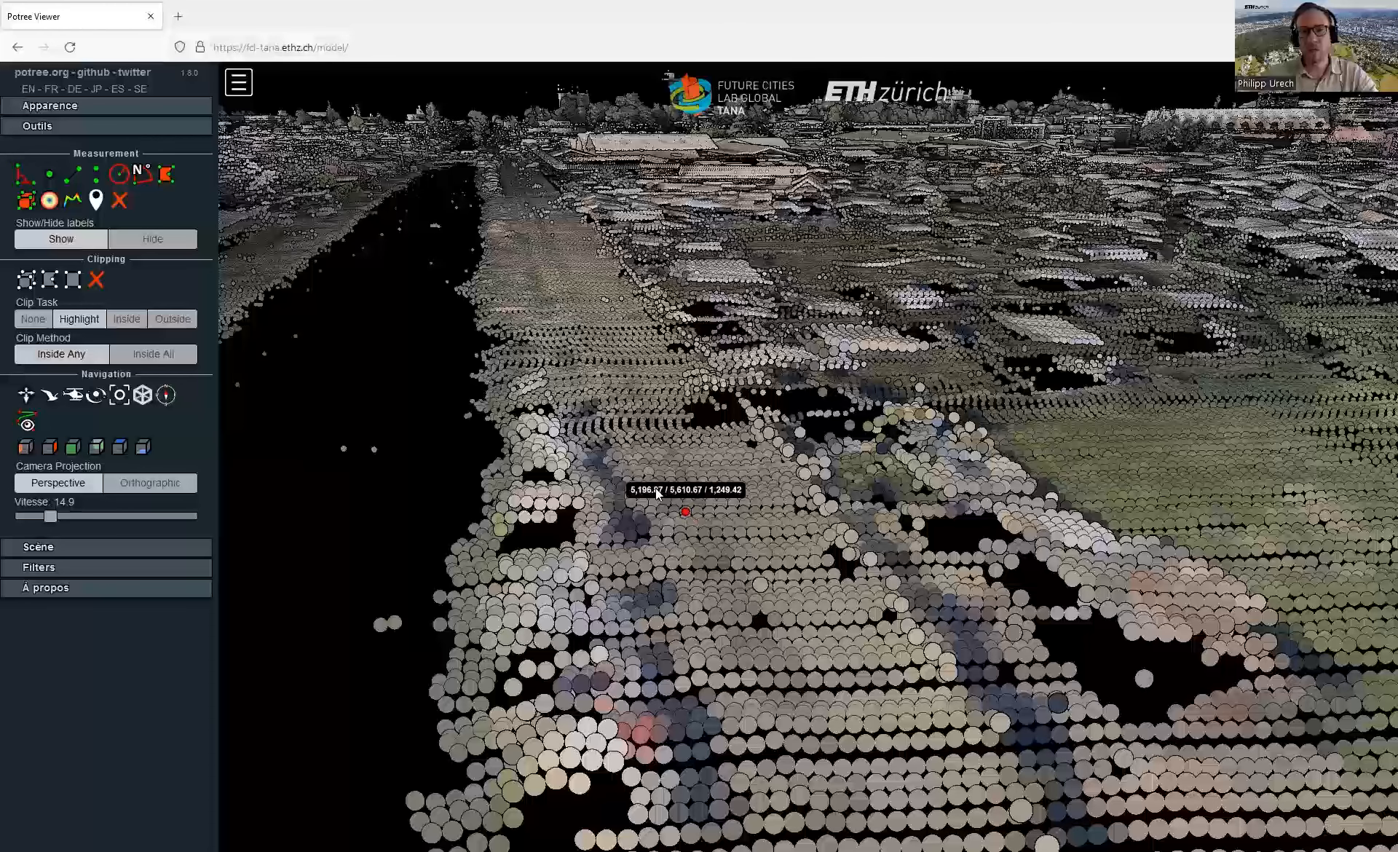
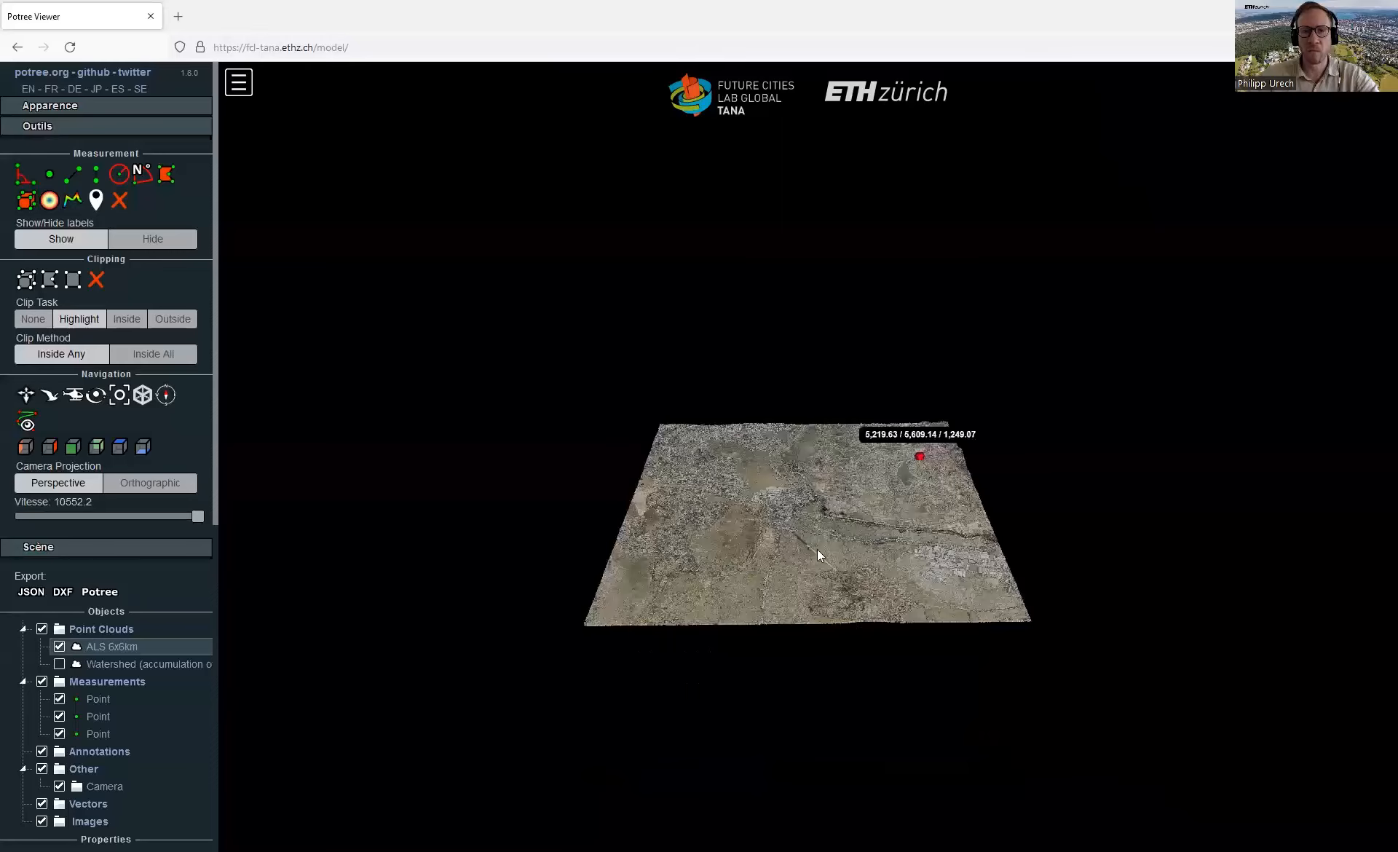
Step: Measure the distance along the full front edge of the point cloud tile, from corner to corner
{"action": "scroll", "coordinate": [827, 558], "scroll_direction": "up", "scroll_amount": 2}
{"action": "scroll", "coordinate": [845, 625], "scroll_direction": "up", "scroll_amount": 2}
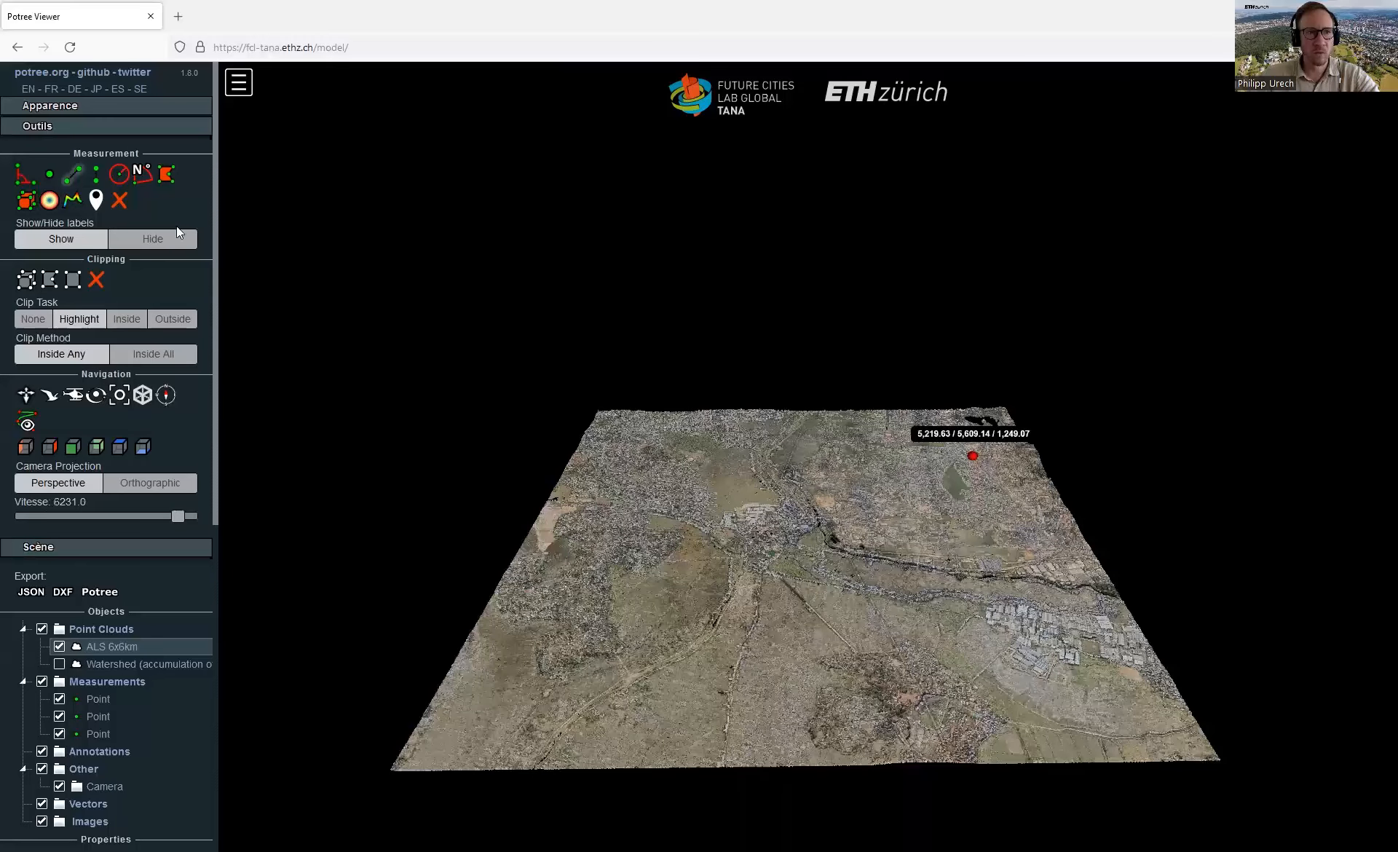
{"action": "left_click", "coordinate": [71, 176]}
{"action": "left_click", "coordinate": [381, 771]}
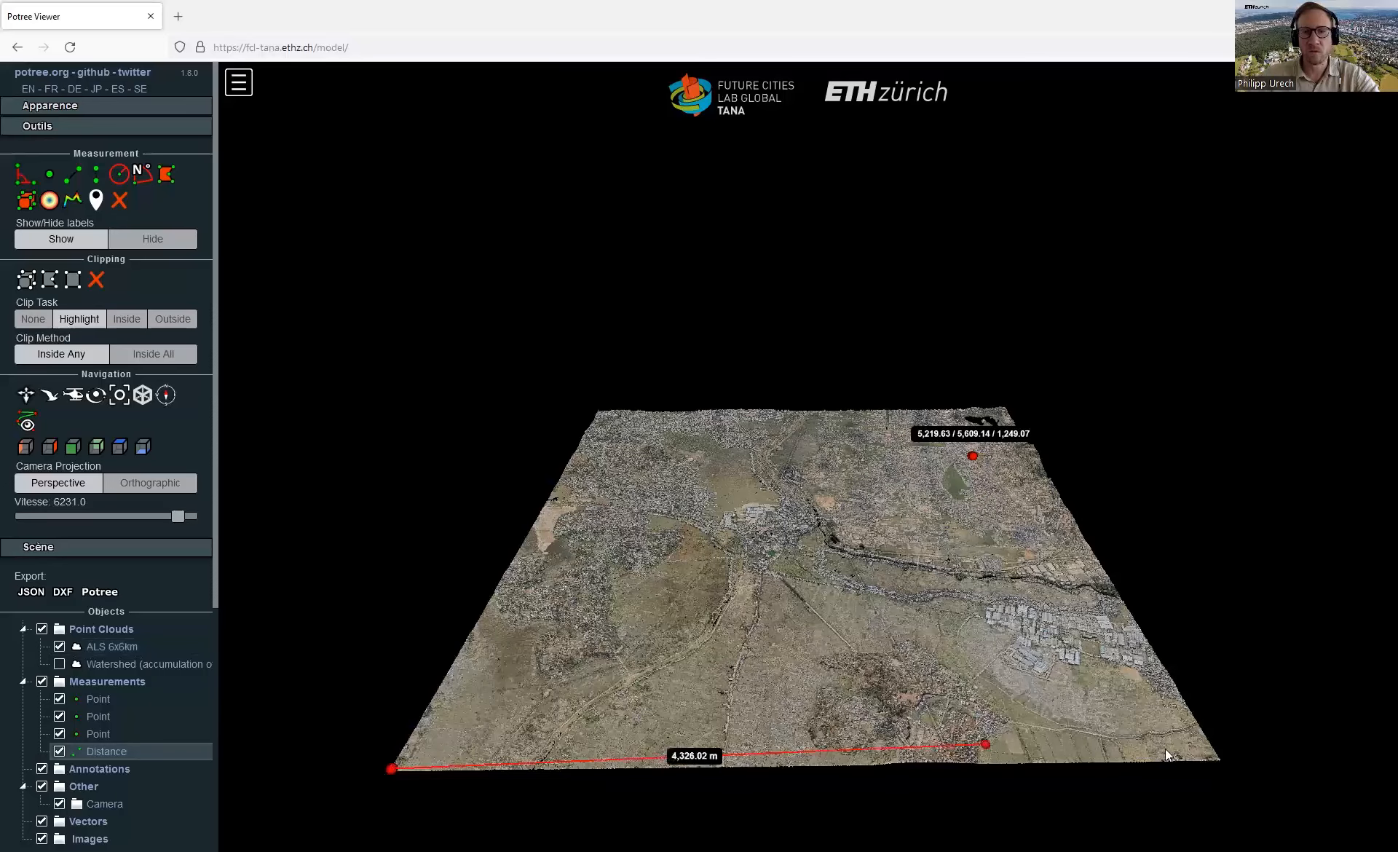
{"action": "left_click", "coordinate": [1220, 759]}
{"action": "right_click", "coordinate": [1220, 760]}
Step: Measure the length of the straight embankment running diagonally through the fields, down to the village edge
{"action": "scroll", "coordinate": [809, 604], "scroll_direction": "up", "scroll_amount": 8}
{"action": "right_click_drag", "start_coordinate": [1020, 655], "coordinate": [1045, 546]}
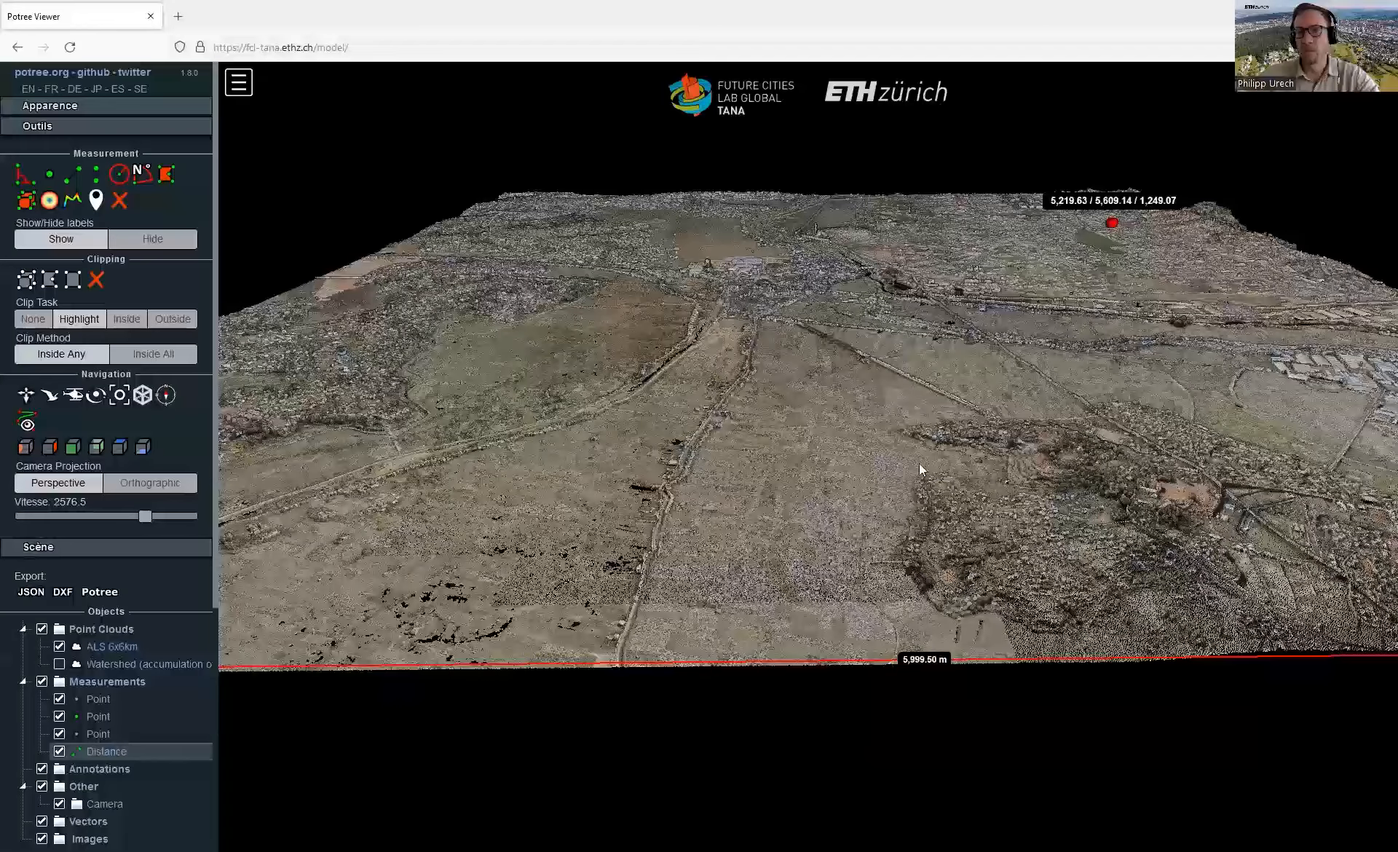
{"action": "scroll", "coordinate": [919, 464], "scroll_direction": "down", "scroll_amount": 2}
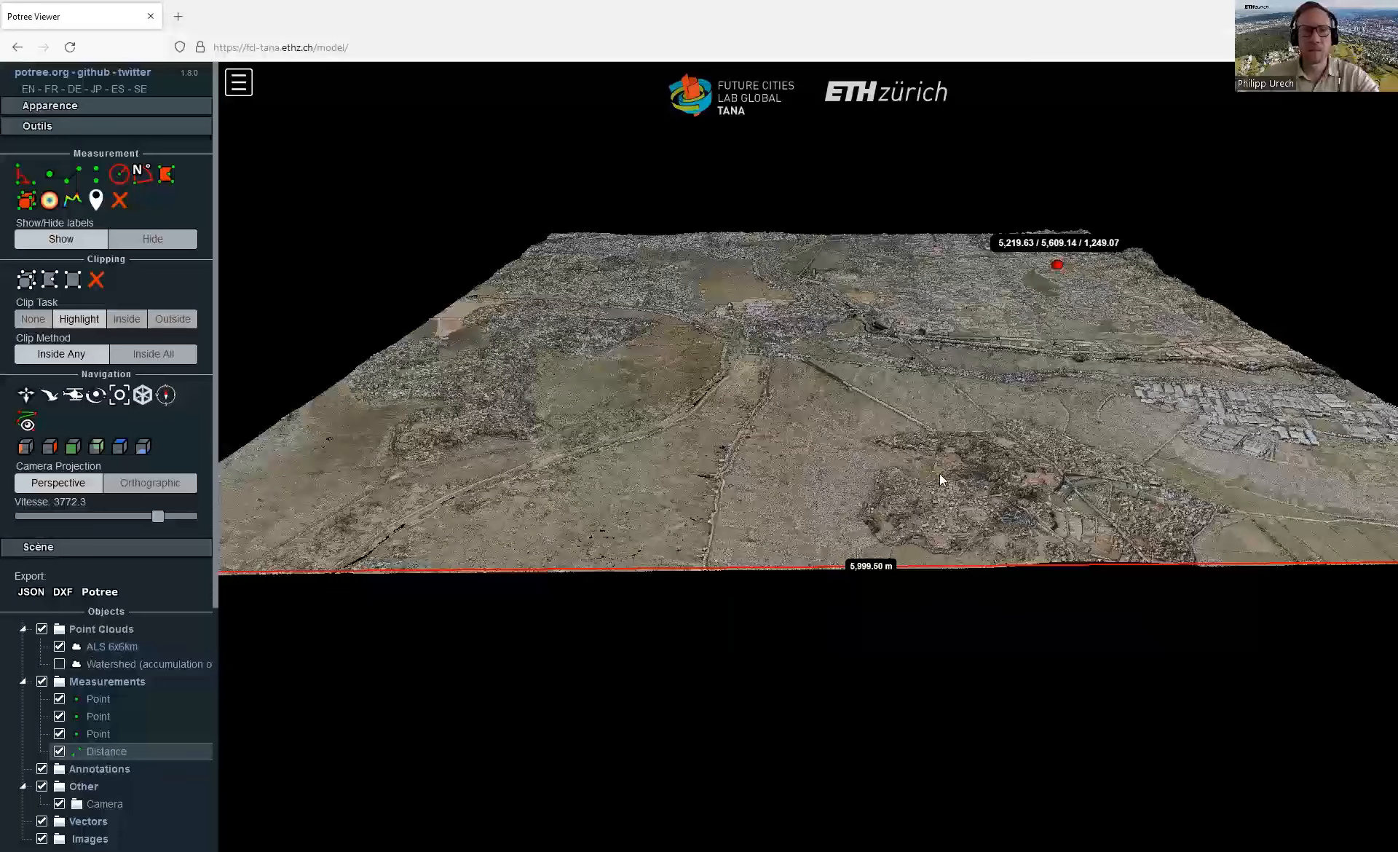
{"action": "left_click_drag", "start_coordinate": [939, 474], "coordinate": [921, 517]}
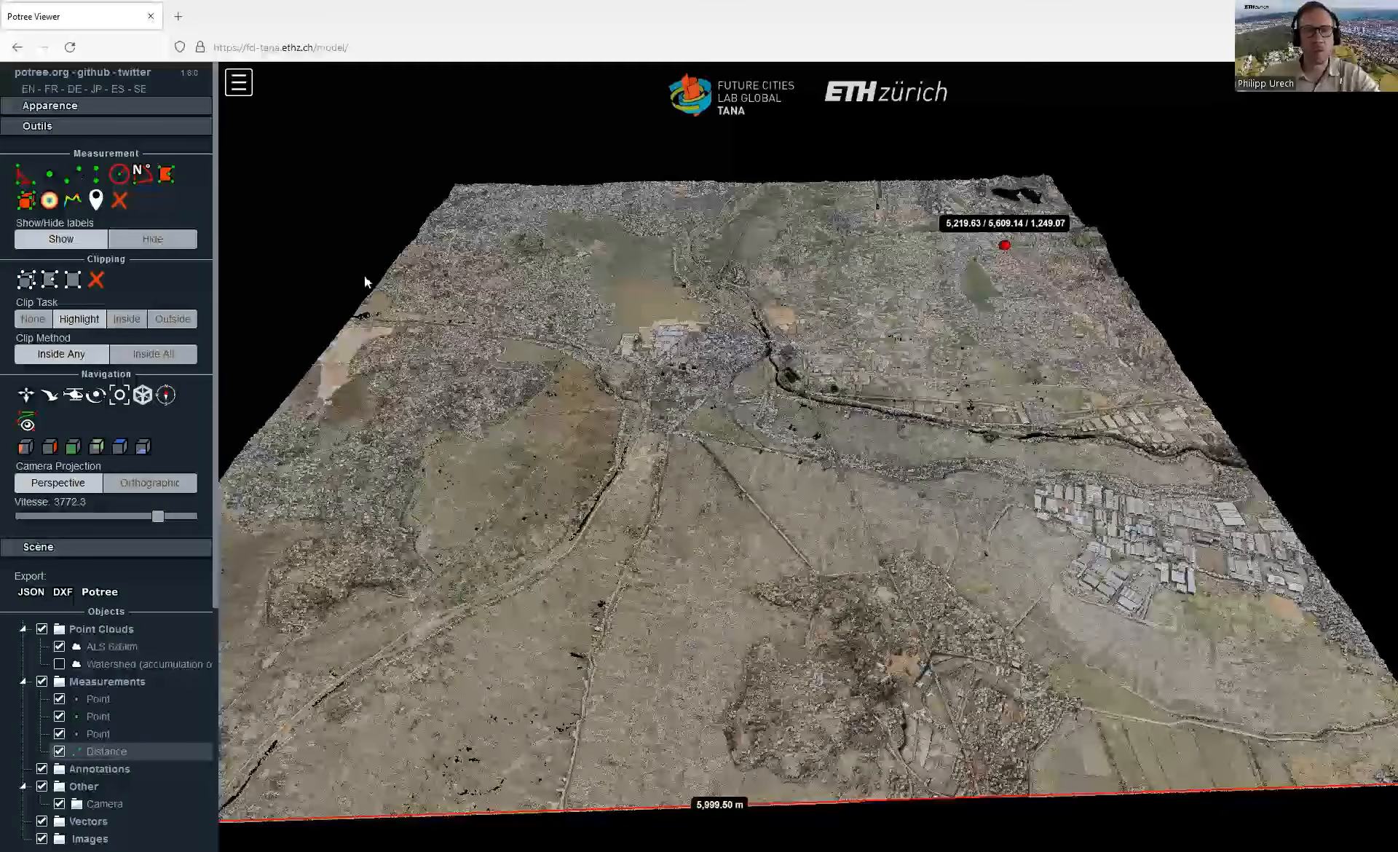
{"action": "scroll", "coordinate": [816, 582], "scroll_direction": "up", "scroll_amount": 3}
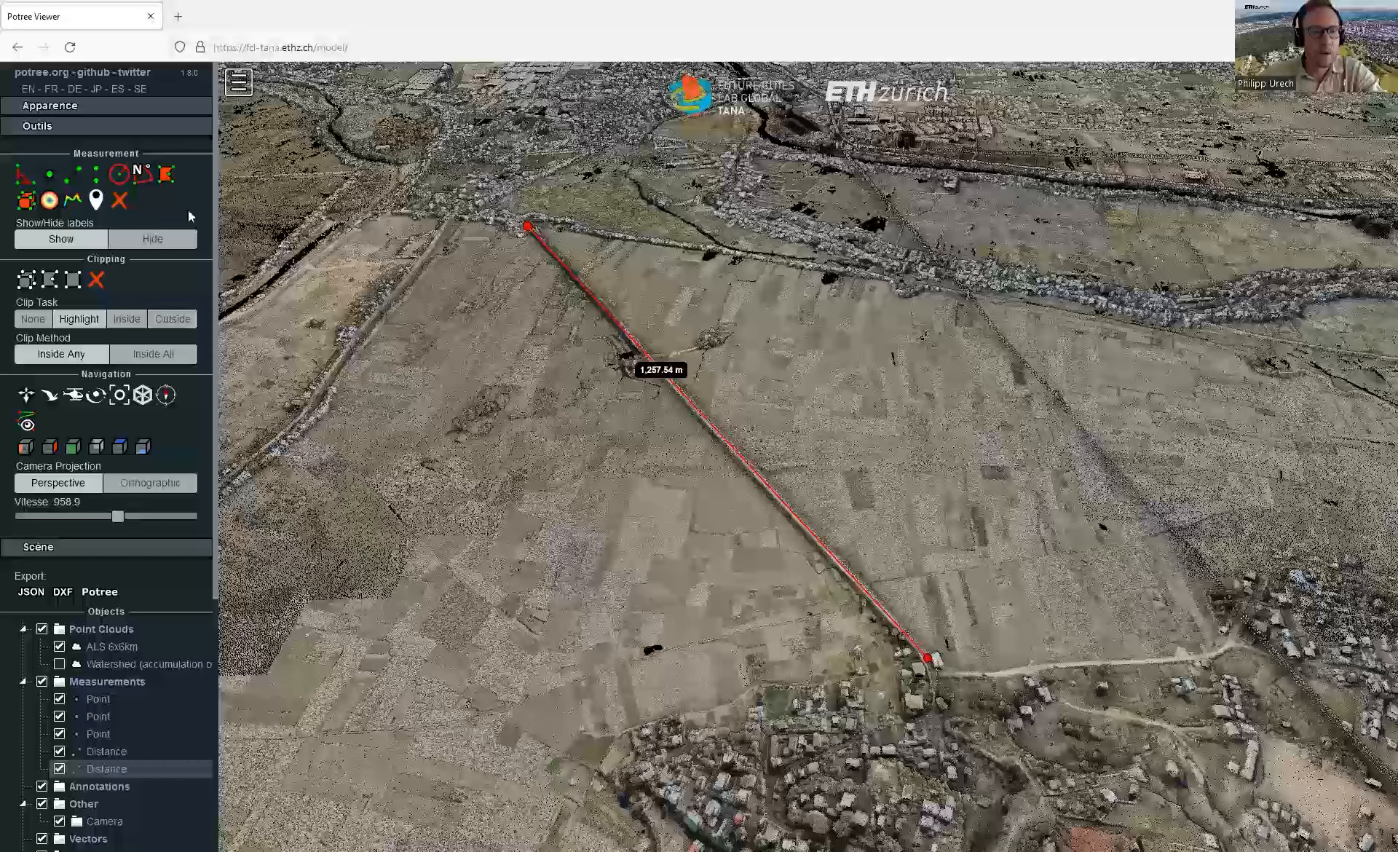
Step: Measure the embankment's height from the field at its foot up to the crest, and view the measurement from the side
{"action": "left_click_drag", "start_coordinate": [763, 548], "coordinate": [745, 547]}
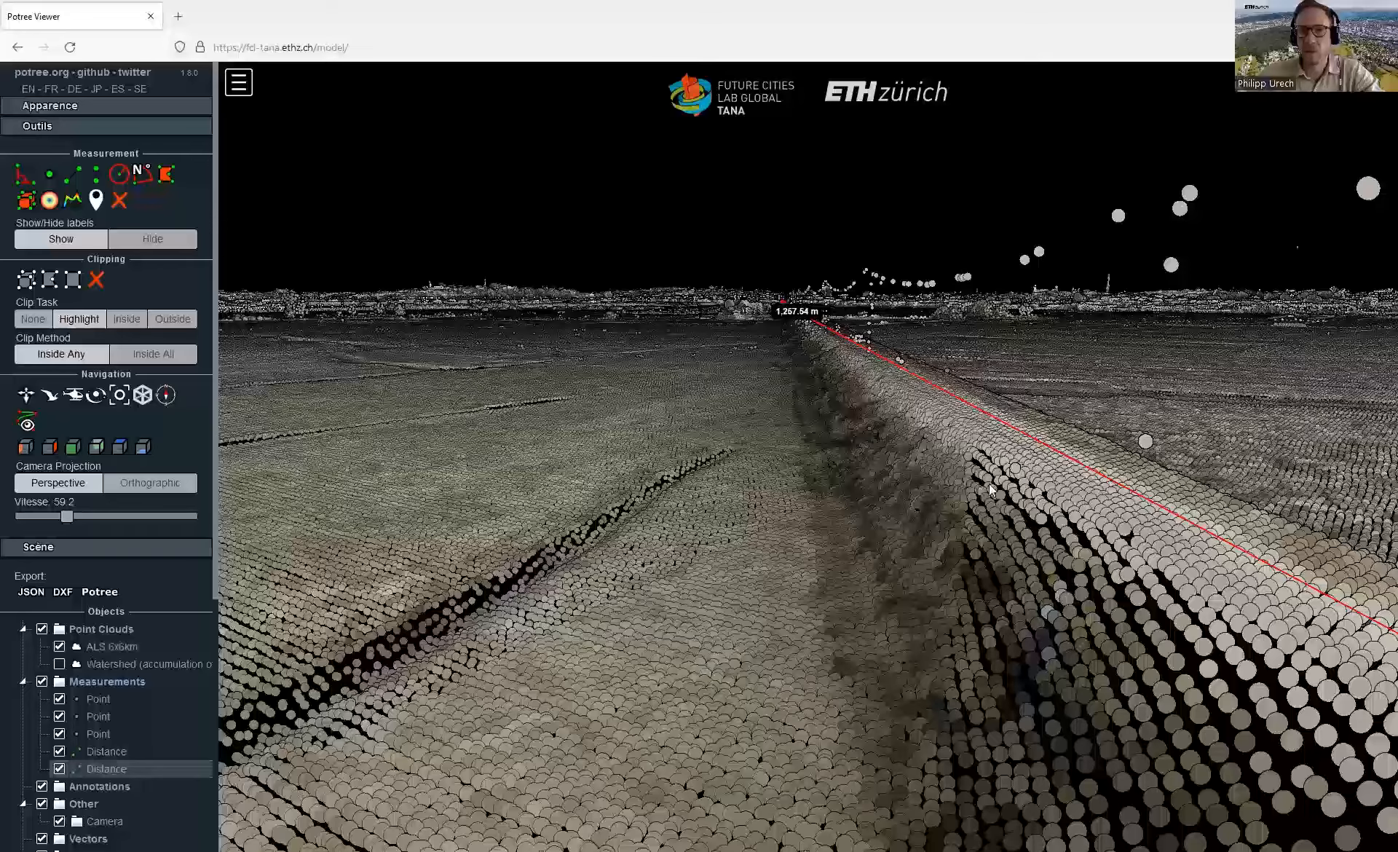
{"action": "left_click_drag", "start_coordinate": [948, 483], "coordinate": [952, 487]}
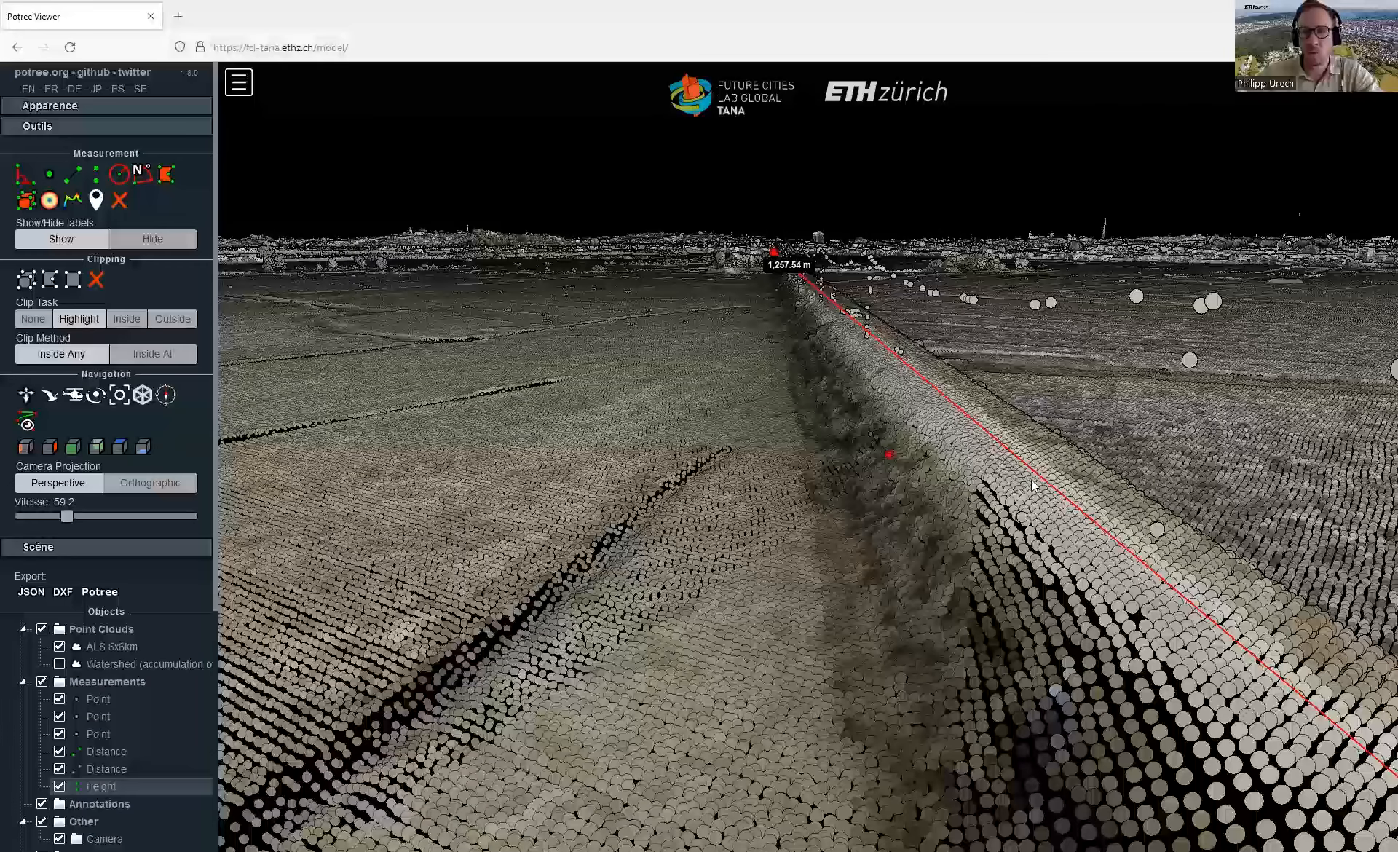
{"action": "left_click", "coordinate": [717, 673]}
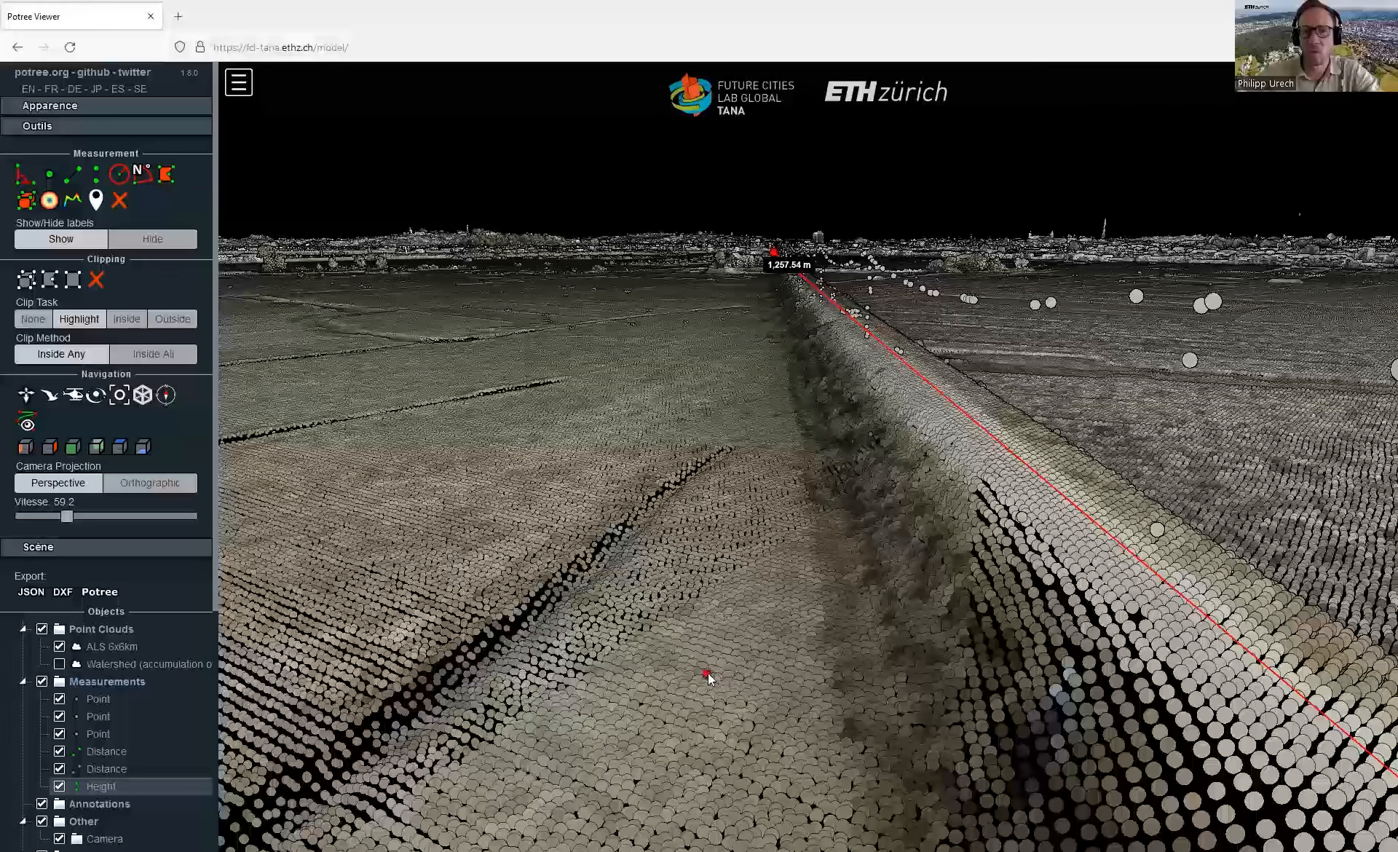
{"action": "left_click", "coordinate": [1089, 526]}
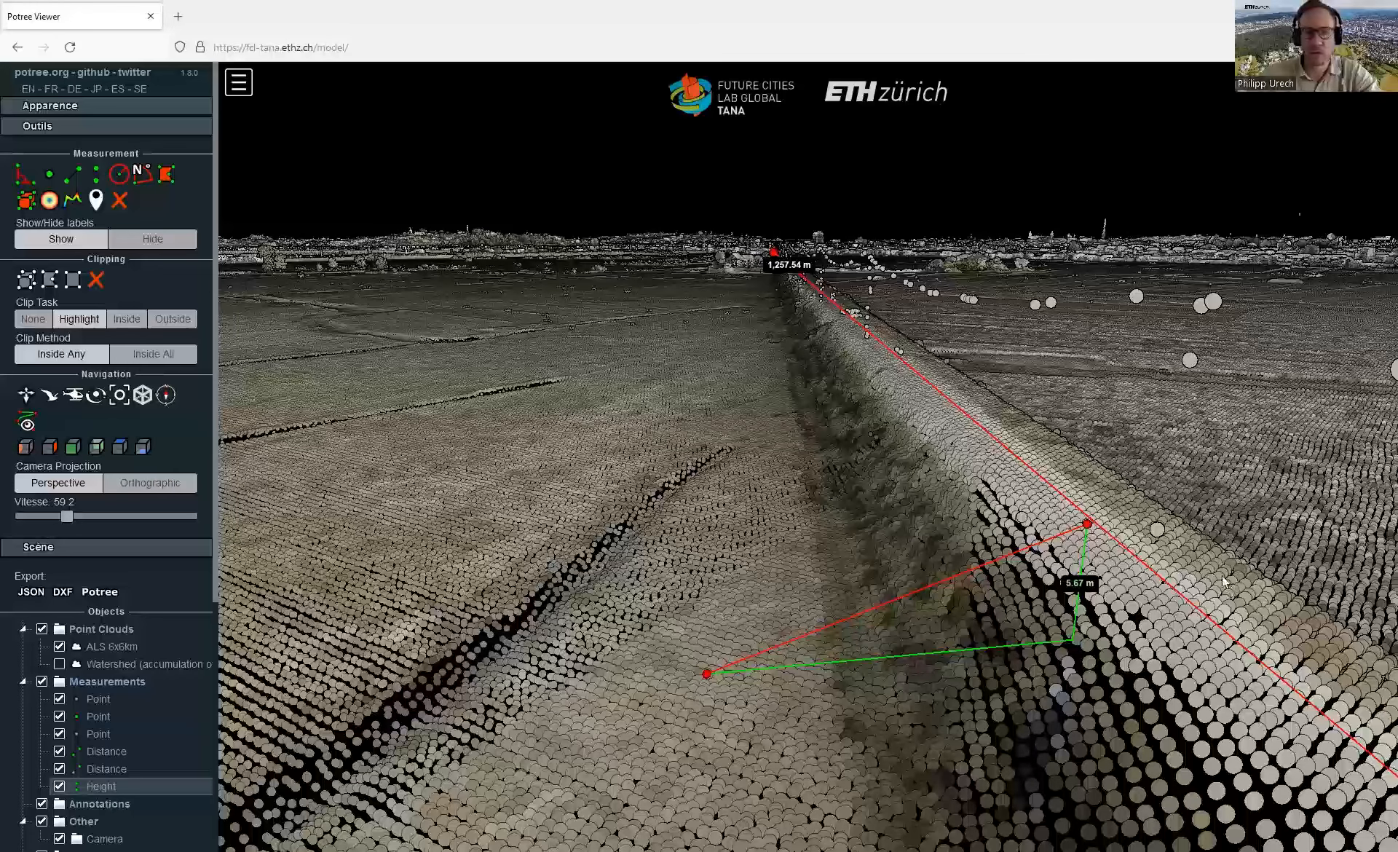
{"action": "left_click_drag", "start_coordinate": [1223, 576], "coordinate": [1153, 575]}
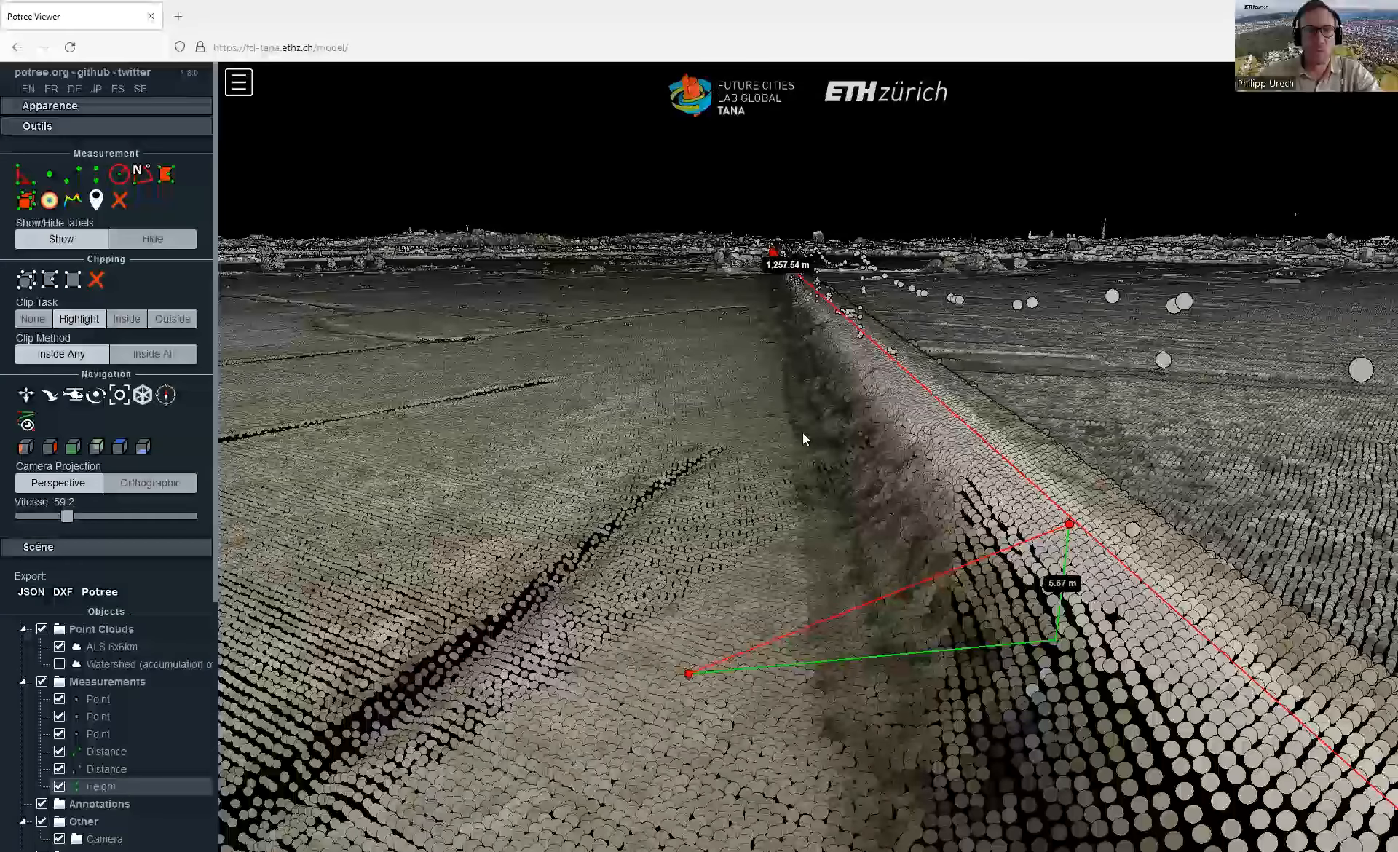
{"action": "left_click_drag", "start_coordinate": [874, 422], "coordinate": [614, 228]}
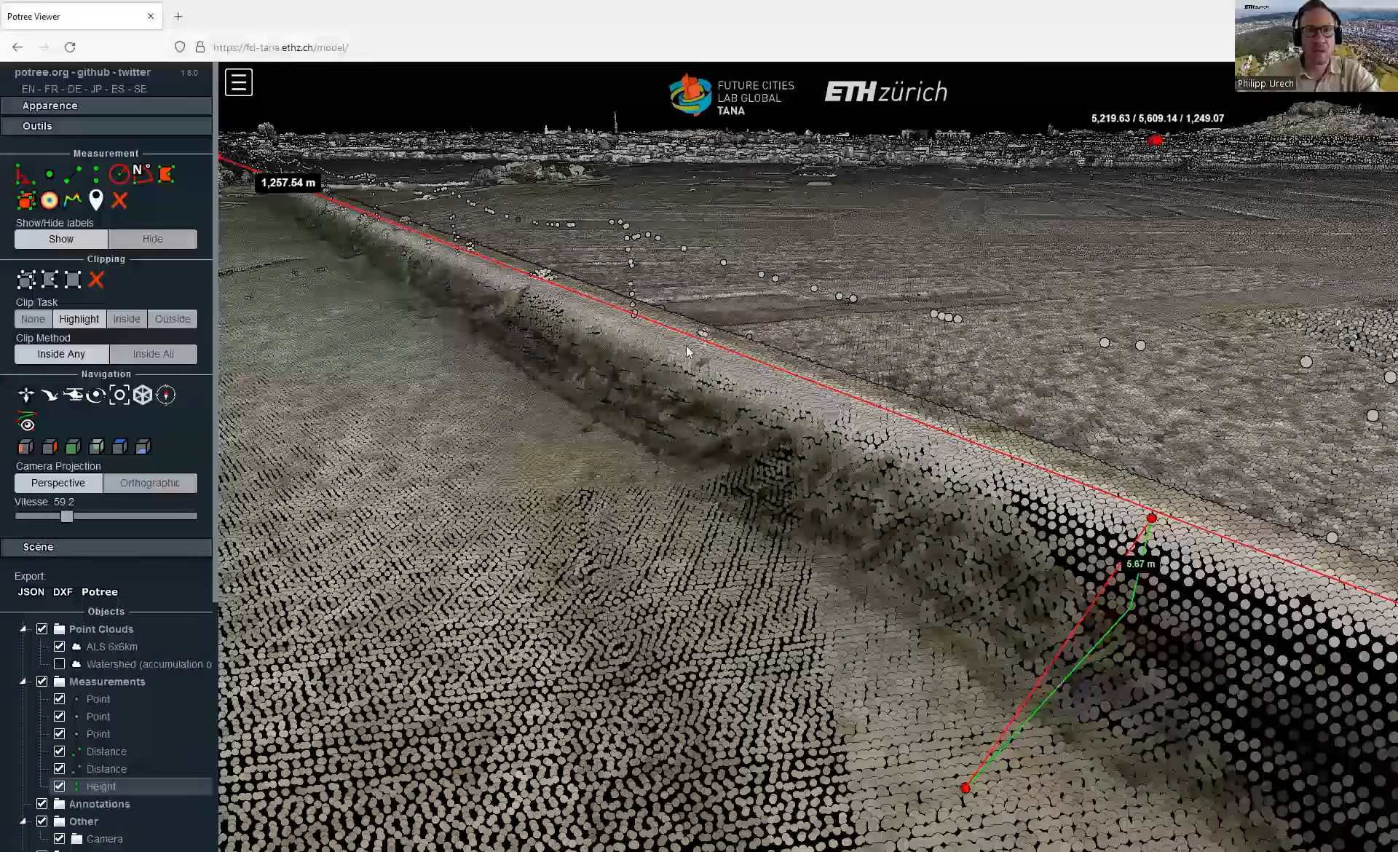
{"action": "left_click_drag", "start_coordinate": [646, 230], "coordinate": [629, 233]}
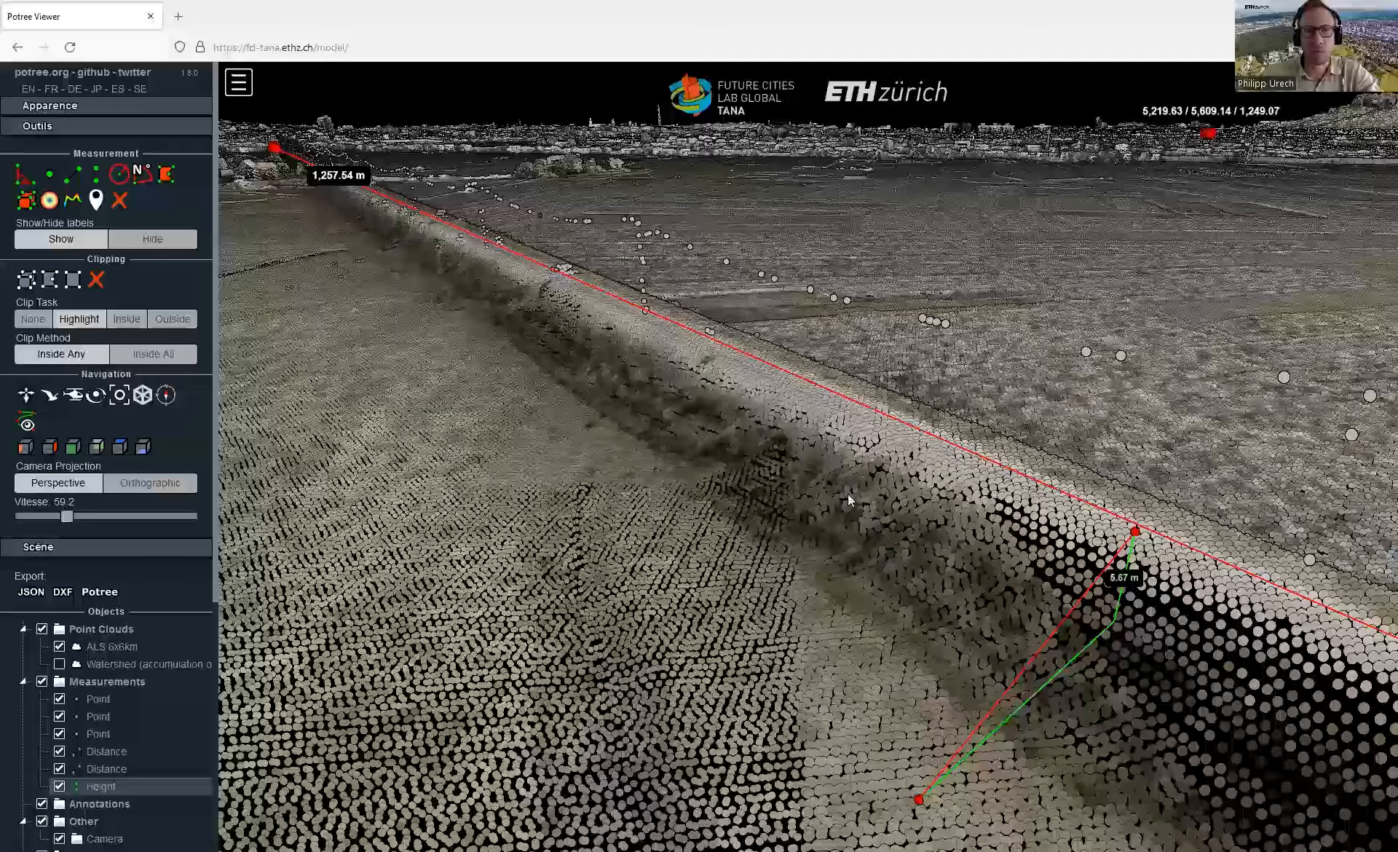
Step: Measure the height of the pole standing on the embankment, from its tip down to its base
{"action": "left_click_drag", "start_coordinate": [849, 496], "coordinate": [794, 503]}
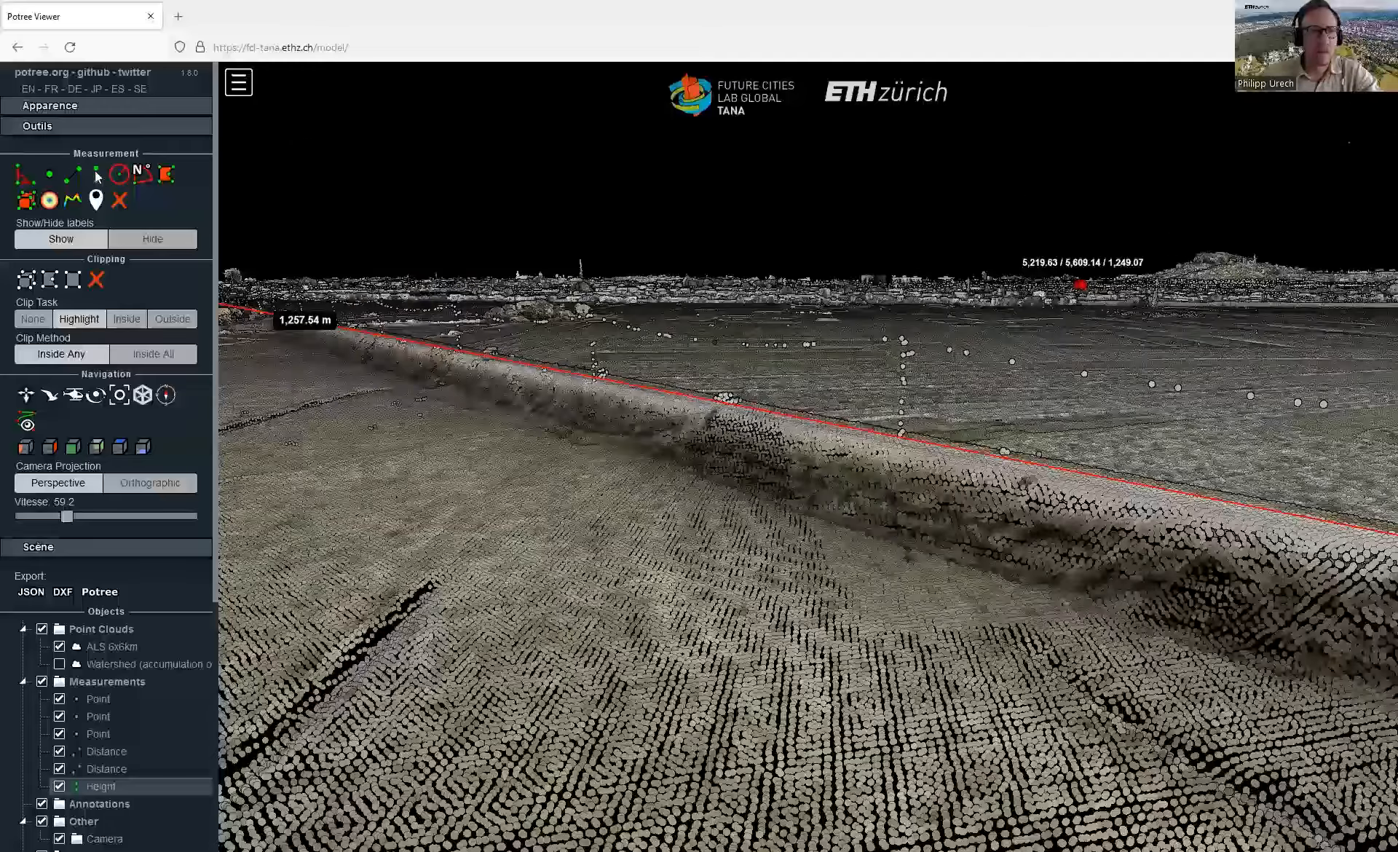
{"action": "left_click", "coordinate": [756, 321]}
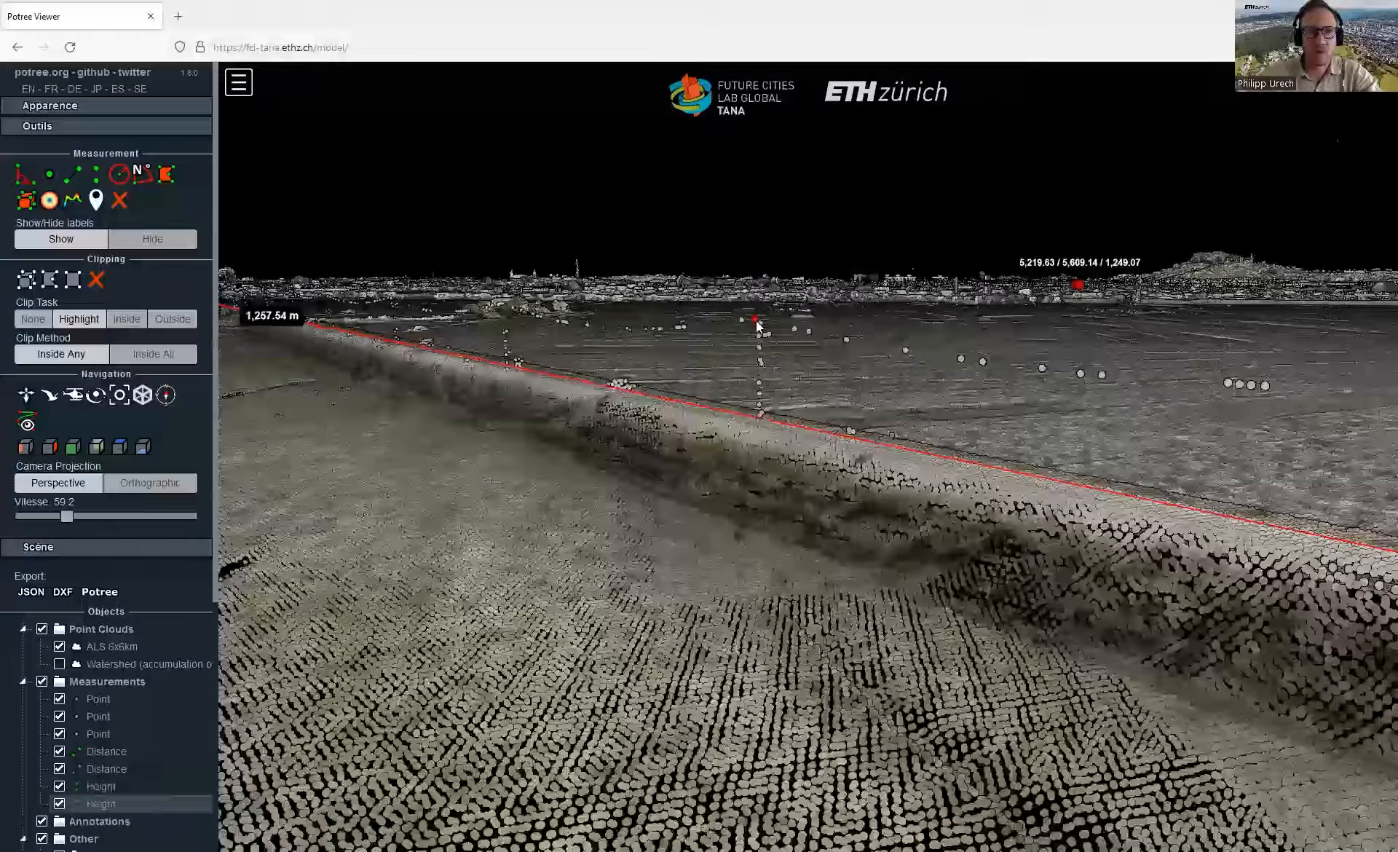
{"action": "left_click", "coordinate": [771, 426]}
{"action": "left_click_drag", "start_coordinate": [835, 518], "coordinate": [757, 368]}
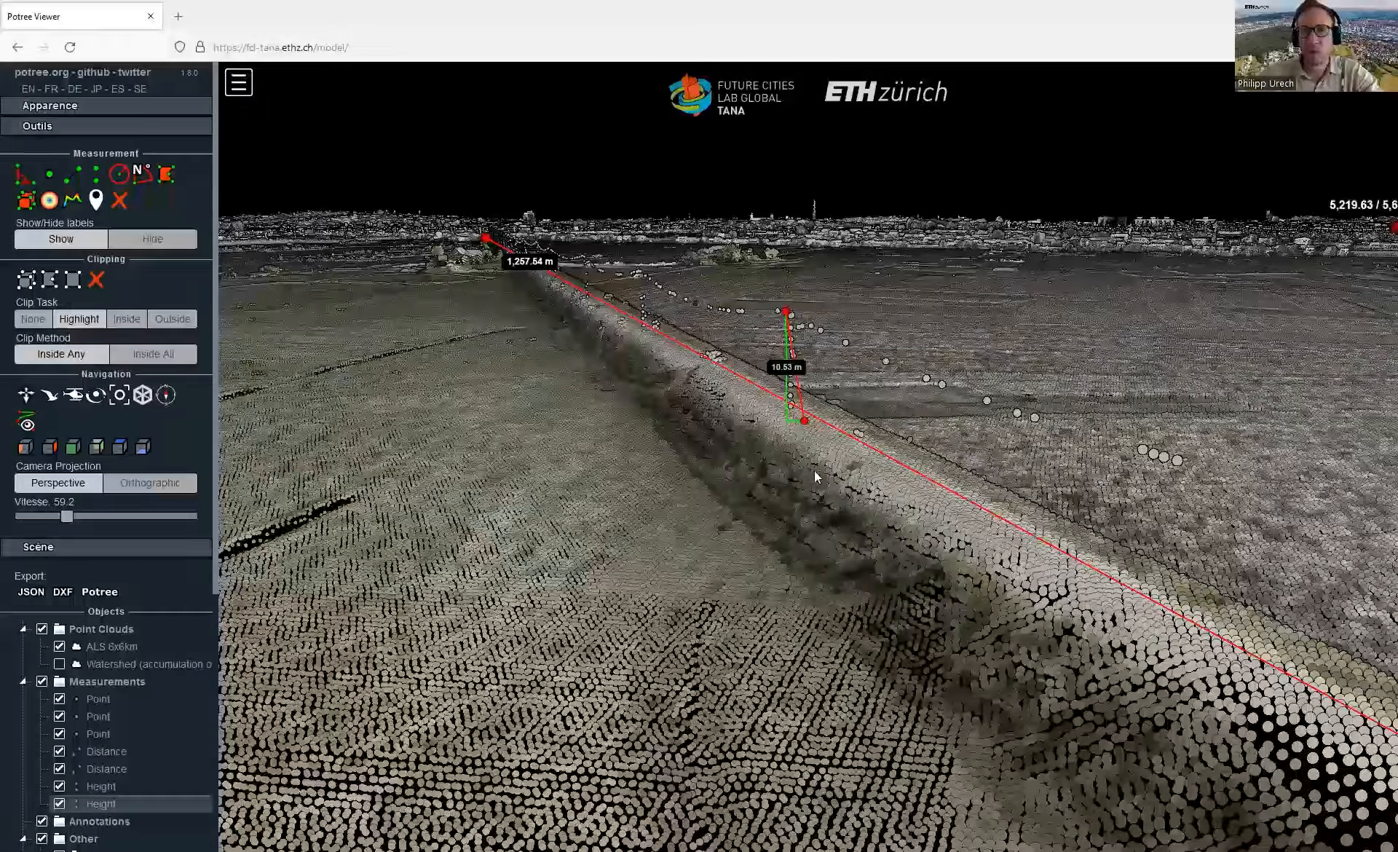
{"action": "left_click_drag", "start_coordinate": [545, 428], "coordinate": [677, 486]}
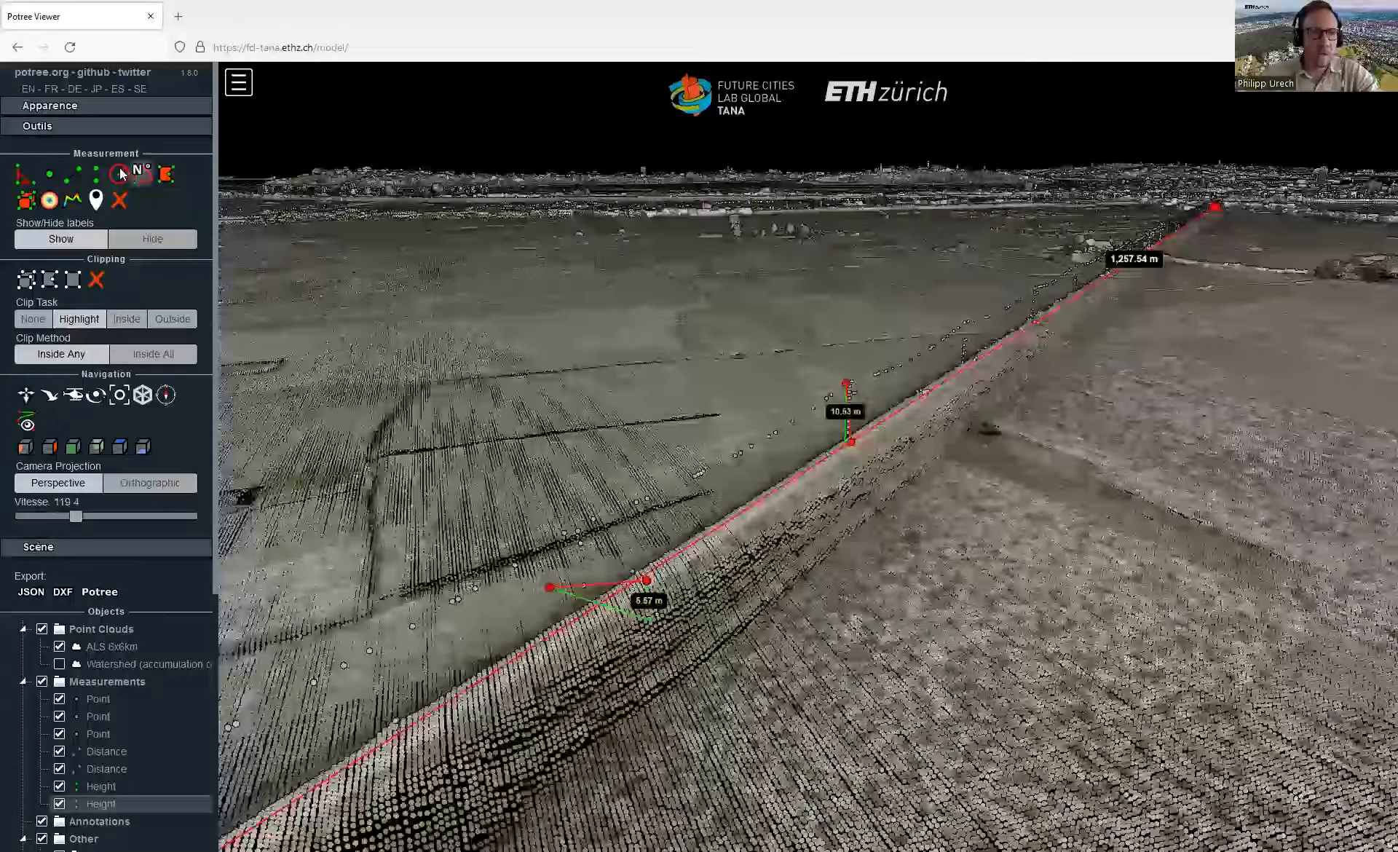
Step: Draw a two-point height profile crossing the embankment from the field on one side to the field on the other
{"action": "left_click", "coordinate": [73, 199]}
{"action": "left_click", "coordinate": [453, 423]}
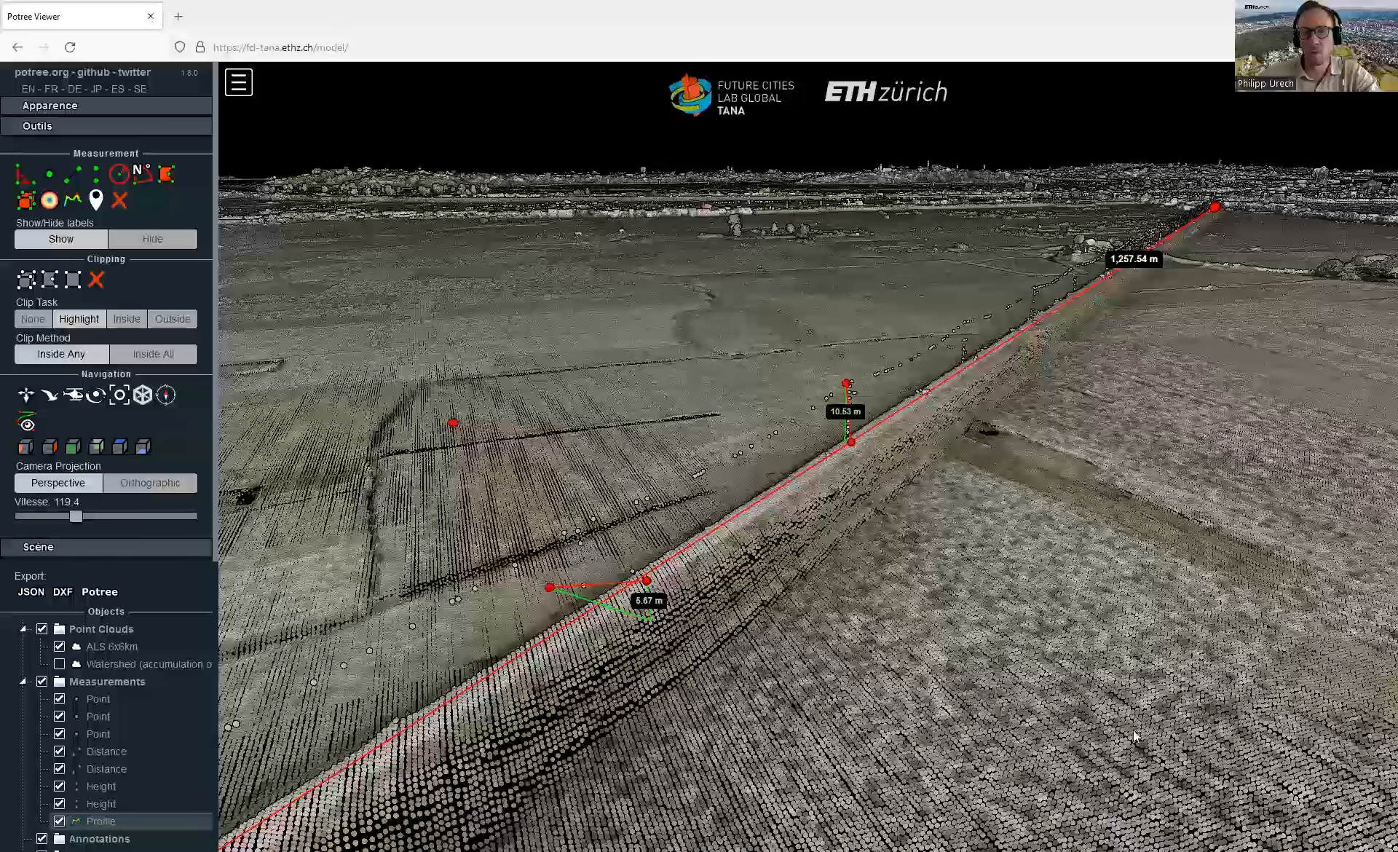
{"action": "left_click", "coordinate": [1263, 796]}
{"action": "right_click", "coordinate": [1264, 796]}
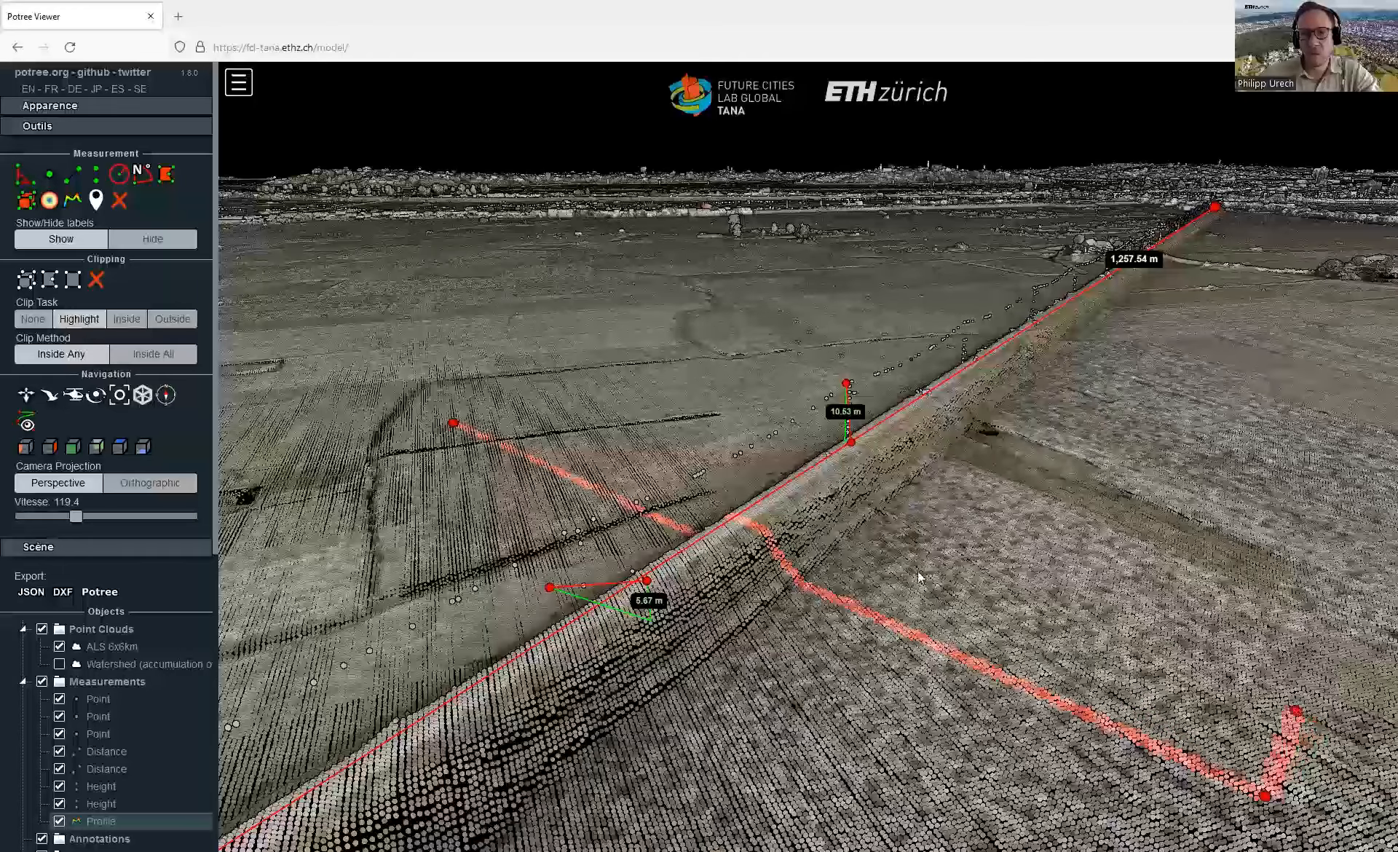
{"action": "right_click", "coordinate": [1325, 628]}
{"action": "right_click_drag", "start_coordinate": [919, 503], "coordinate": [856, 436]}
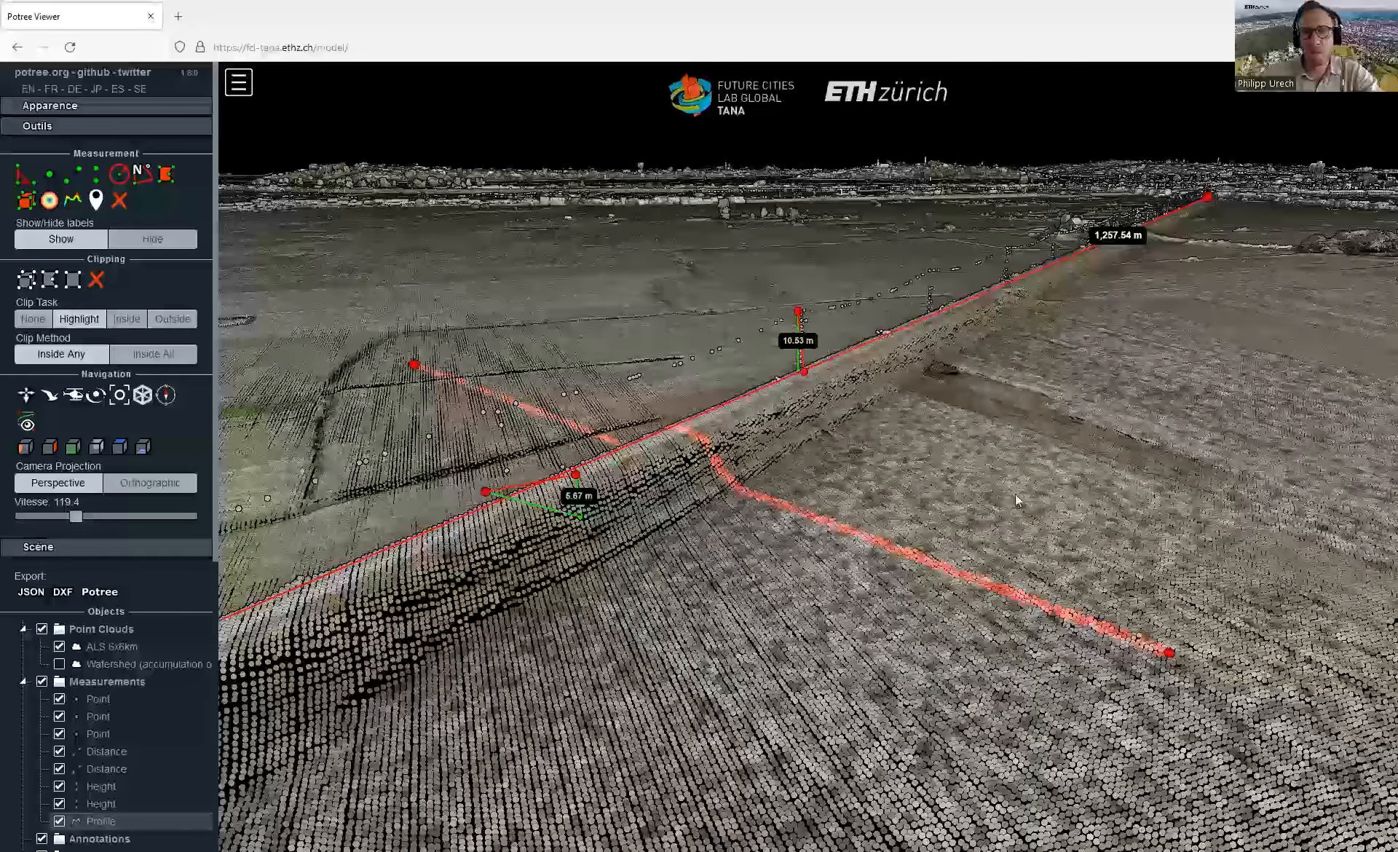
{"action": "left_click_drag", "start_coordinate": [372, 229], "coordinate": [414, 416]}
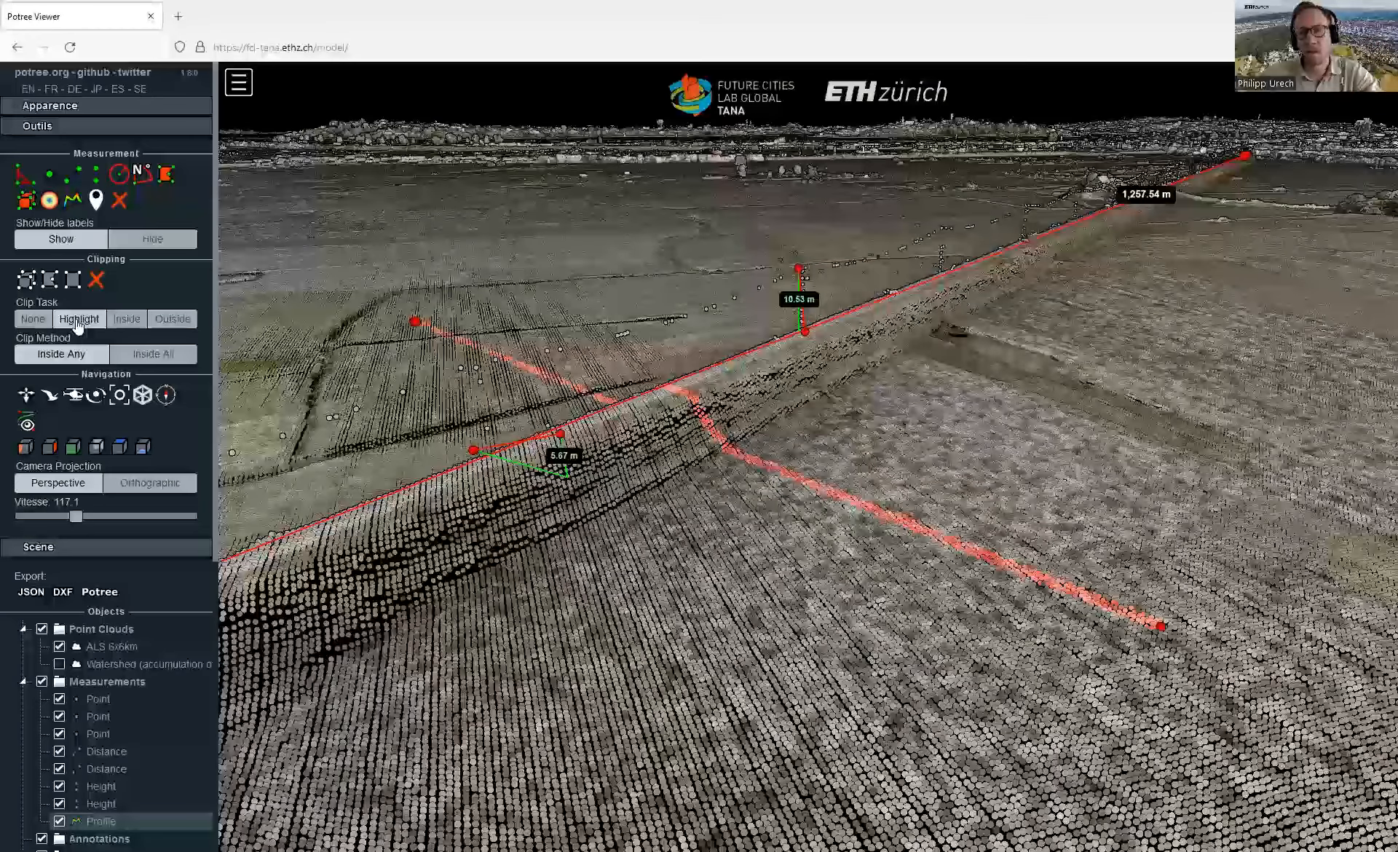
Step: Try the None, Inside and Outside clip tasks on the profile and keep only the points inside it
{"action": "left_click", "coordinate": [32, 321]}
{"action": "left_click", "coordinate": [126, 321]}
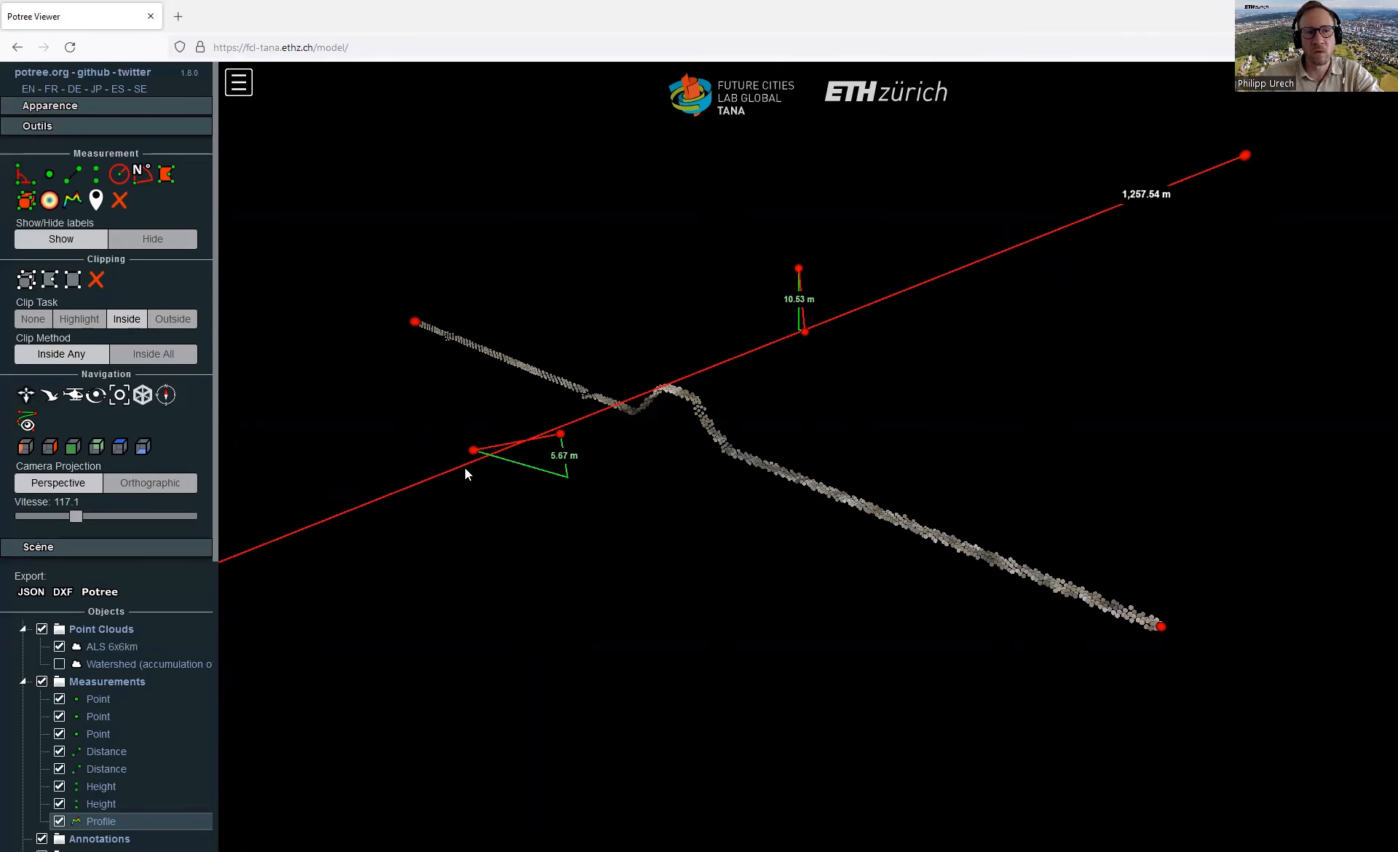
{"action": "left_click", "coordinate": [177, 327]}
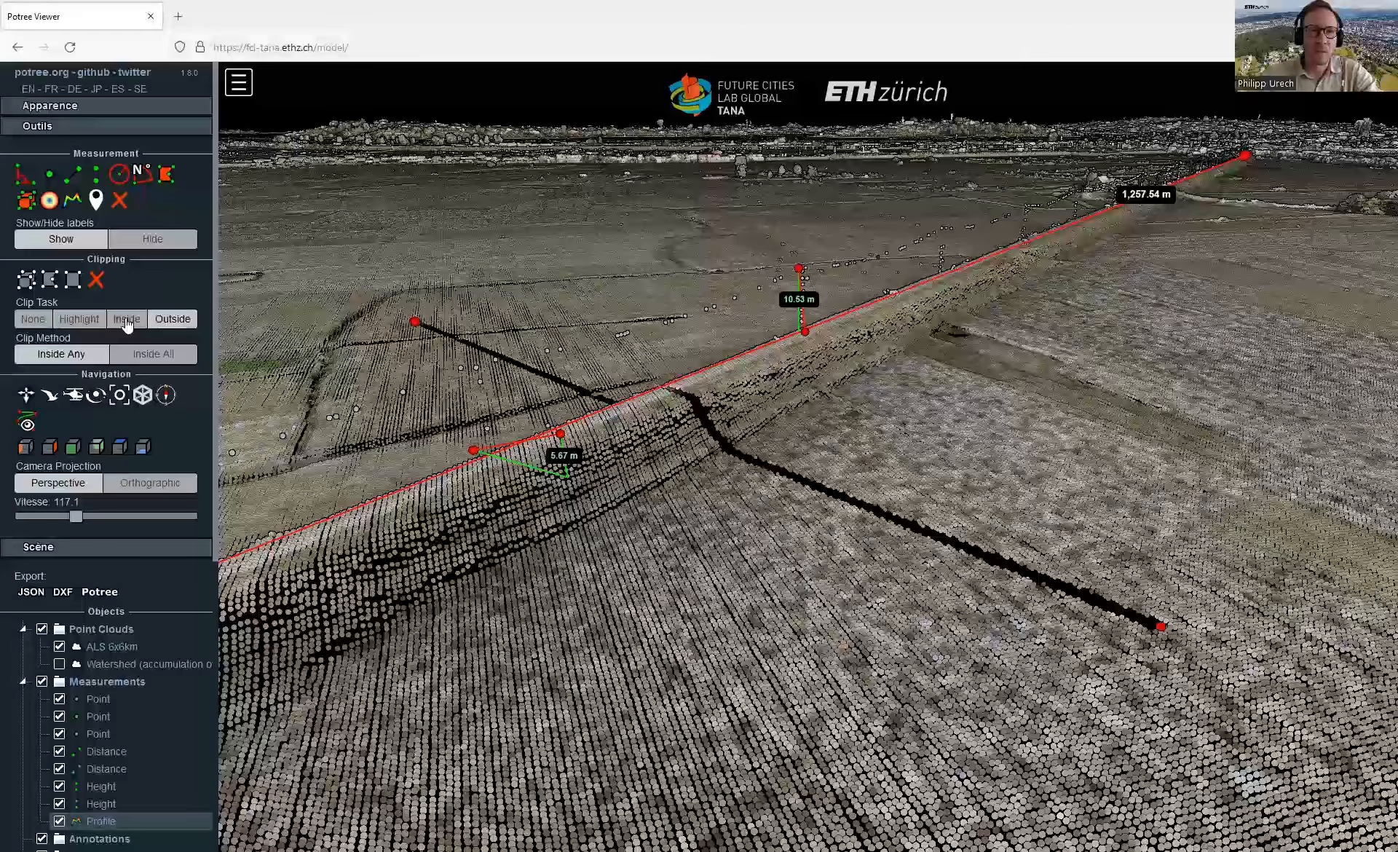
{"action": "left_click", "coordinate": [127, 321]}
Step: Move the profile's near end point to swing the section line to a new angle across the embankment
{"action": "left_click_drag", "start_coordinate": [810, 441], "coordinate": [836, 528]}
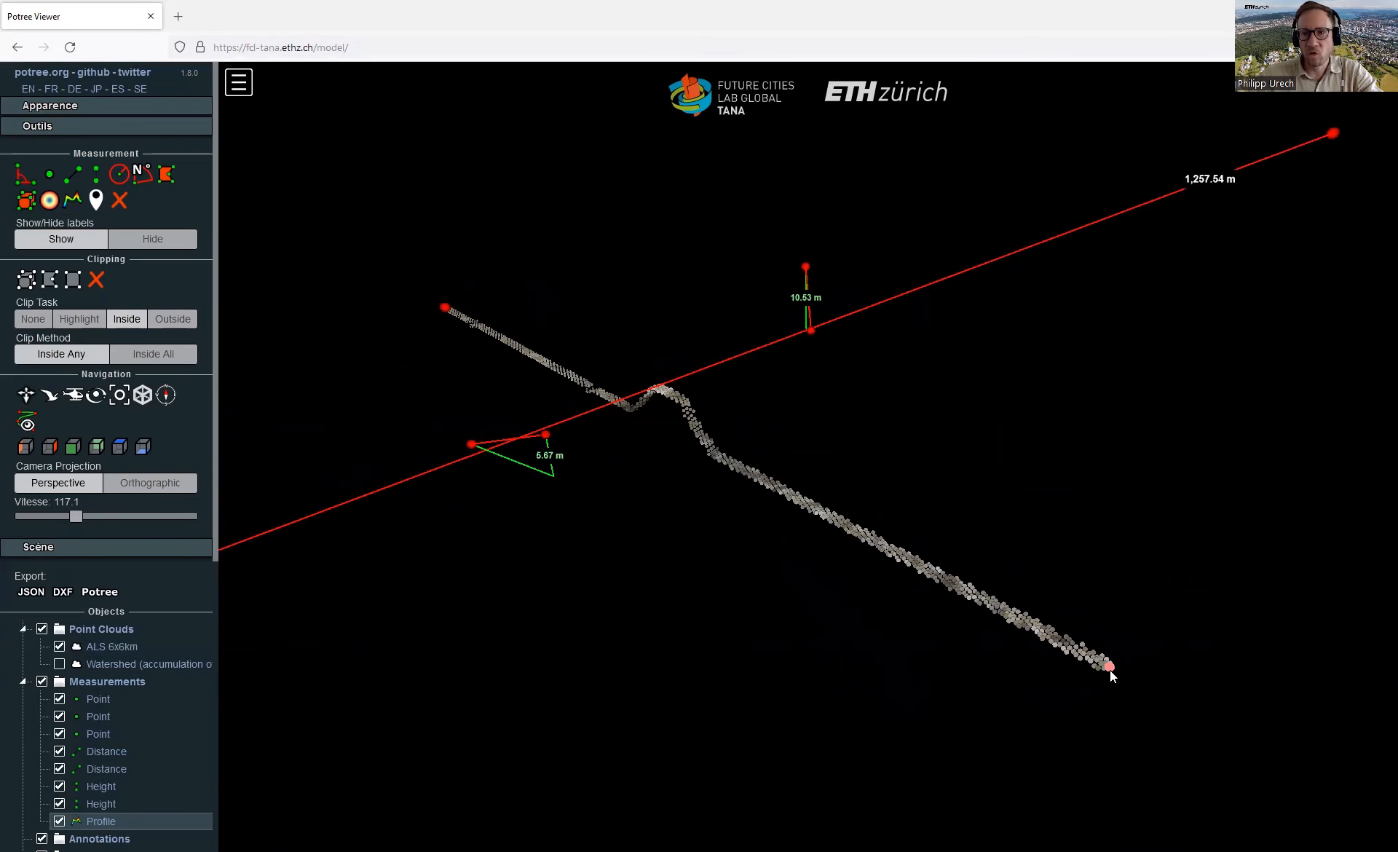
{"action": "left_click_drag", "start_coordinate": [1116, 670], "coordinate": [1155, 638]}
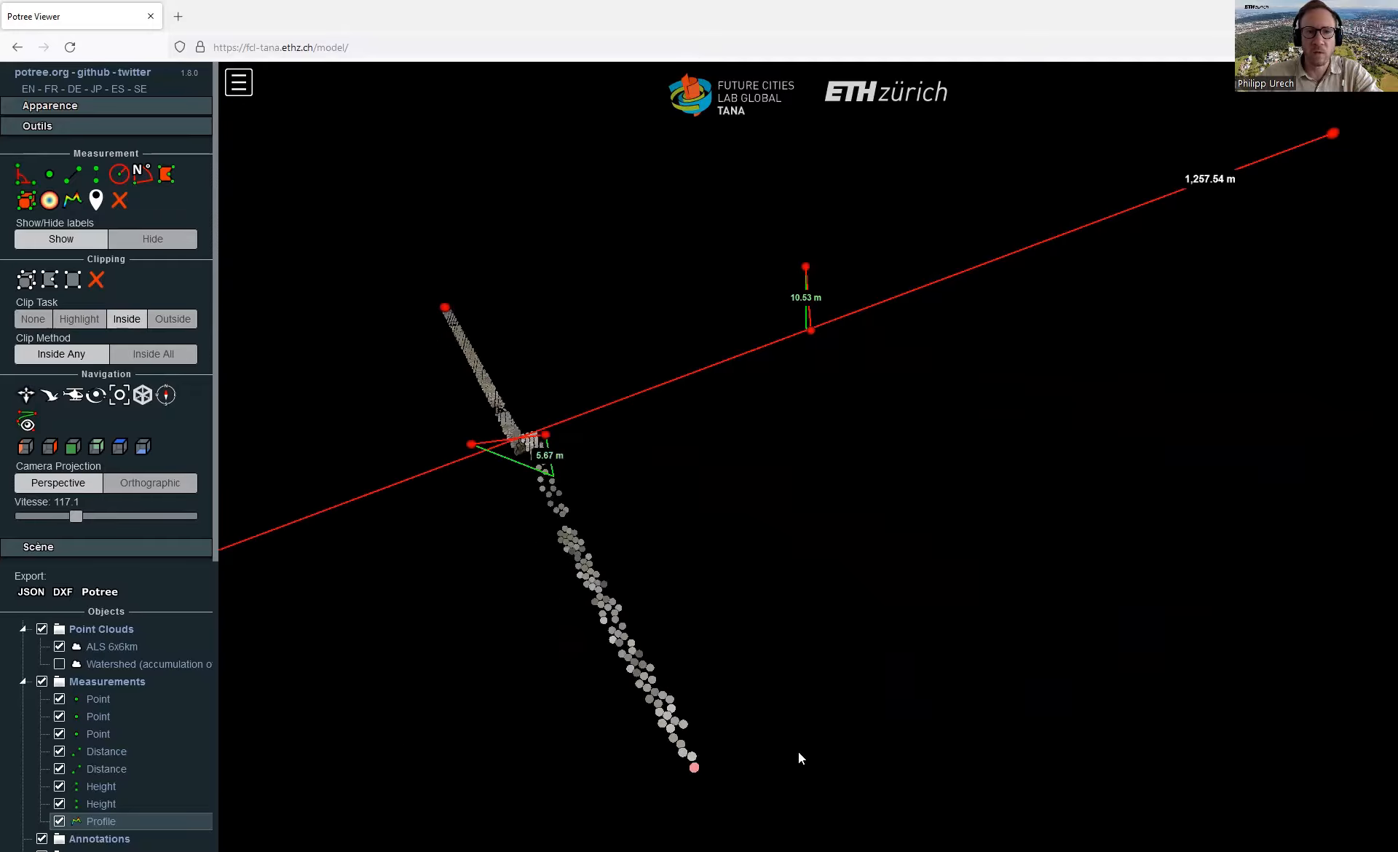
{"action": "left_click_drag", "start_coordinate": [1172, 535], "coordinate": [1221, 579]}
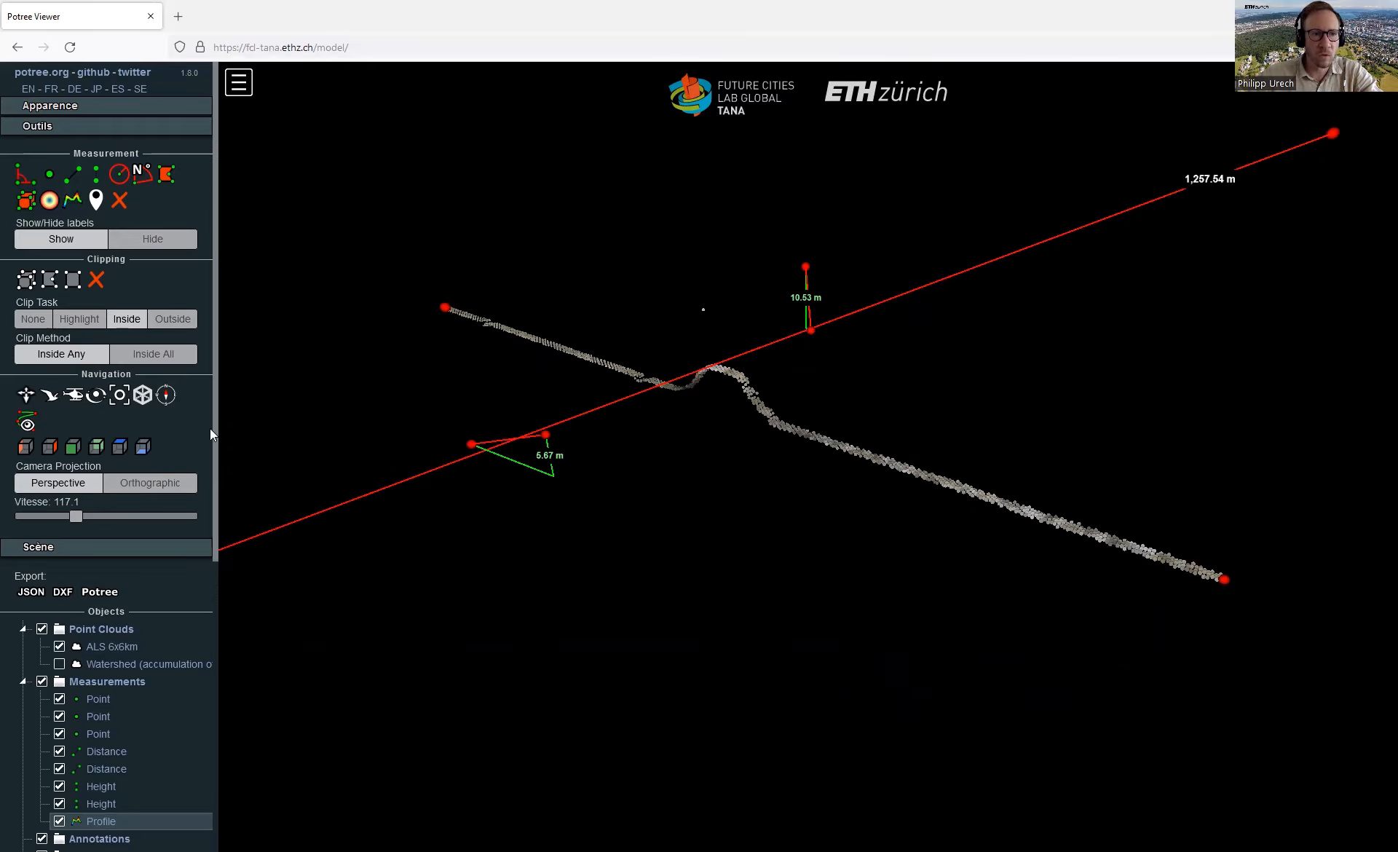
Step: Set the profile's width to 10 in its properties
{"action": "left_click_drag", "start_coordinate": [213, 461], "coordinate": [242, 686]}
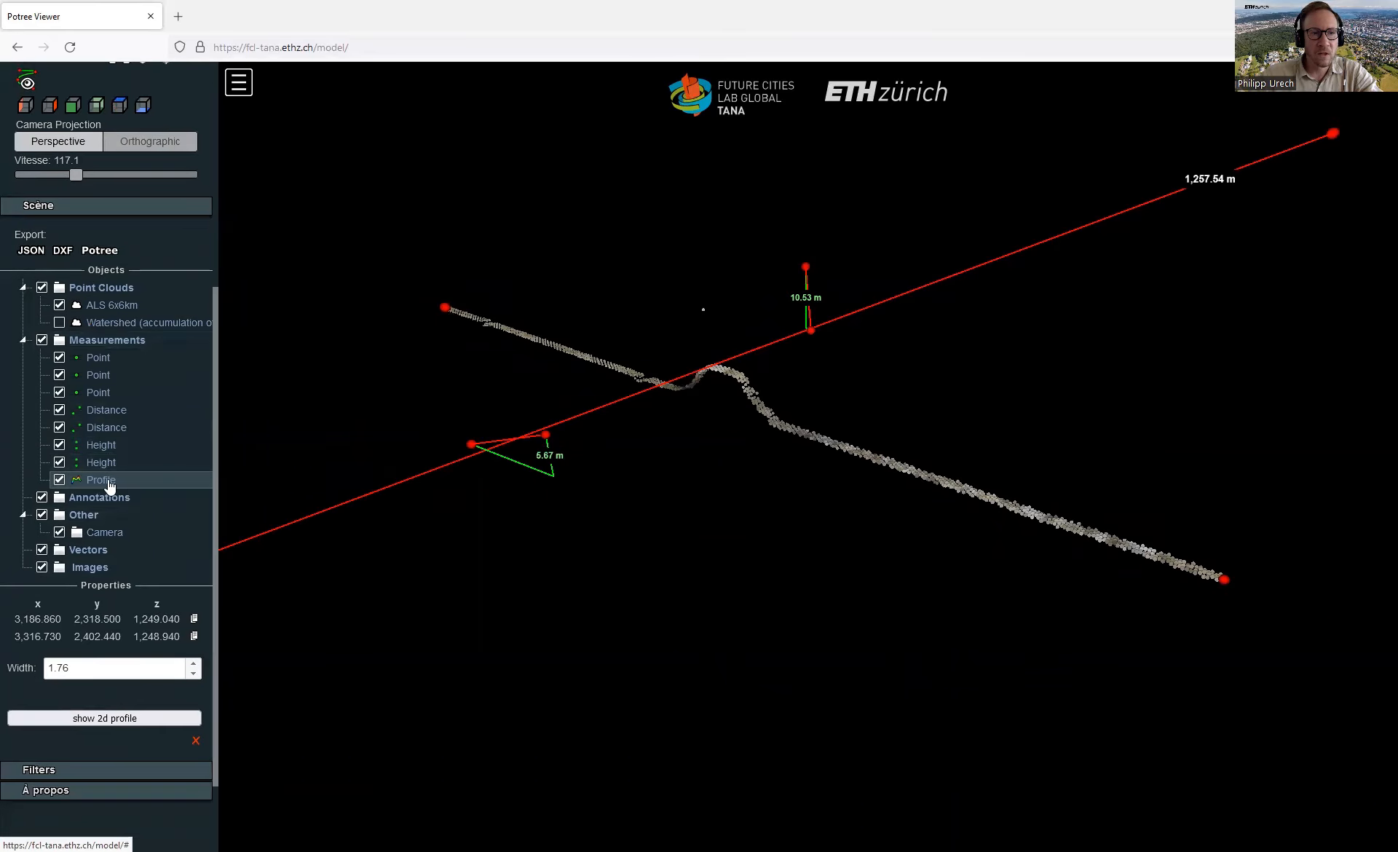
{"action": "left_click_drag", "start_coordinate": [218, 553], "coordinate": [216, 643]}
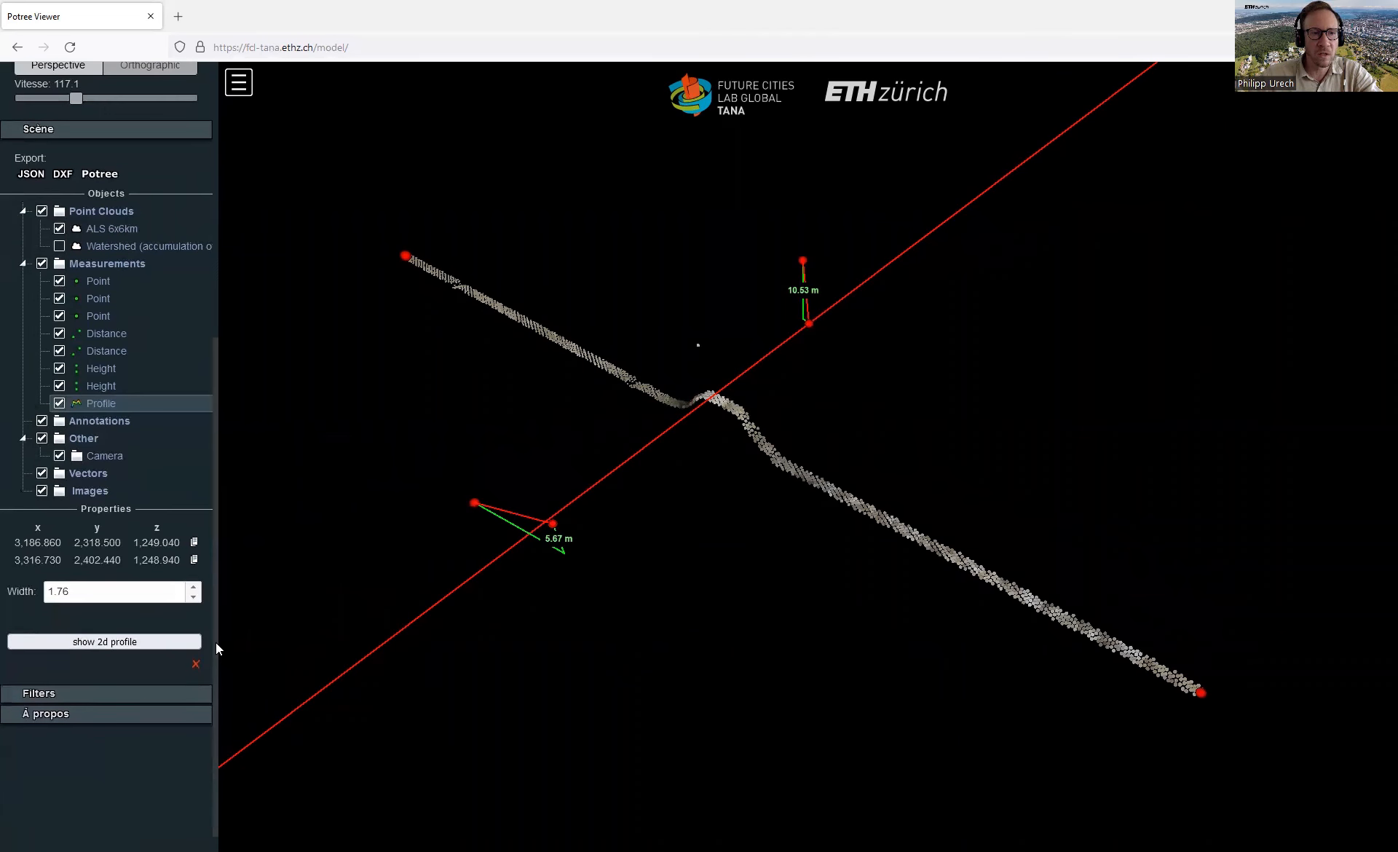
{"action": "left_click", "coordinate": [95, 591]}
{"action": "double_click", "coordinate": [94, 592]}
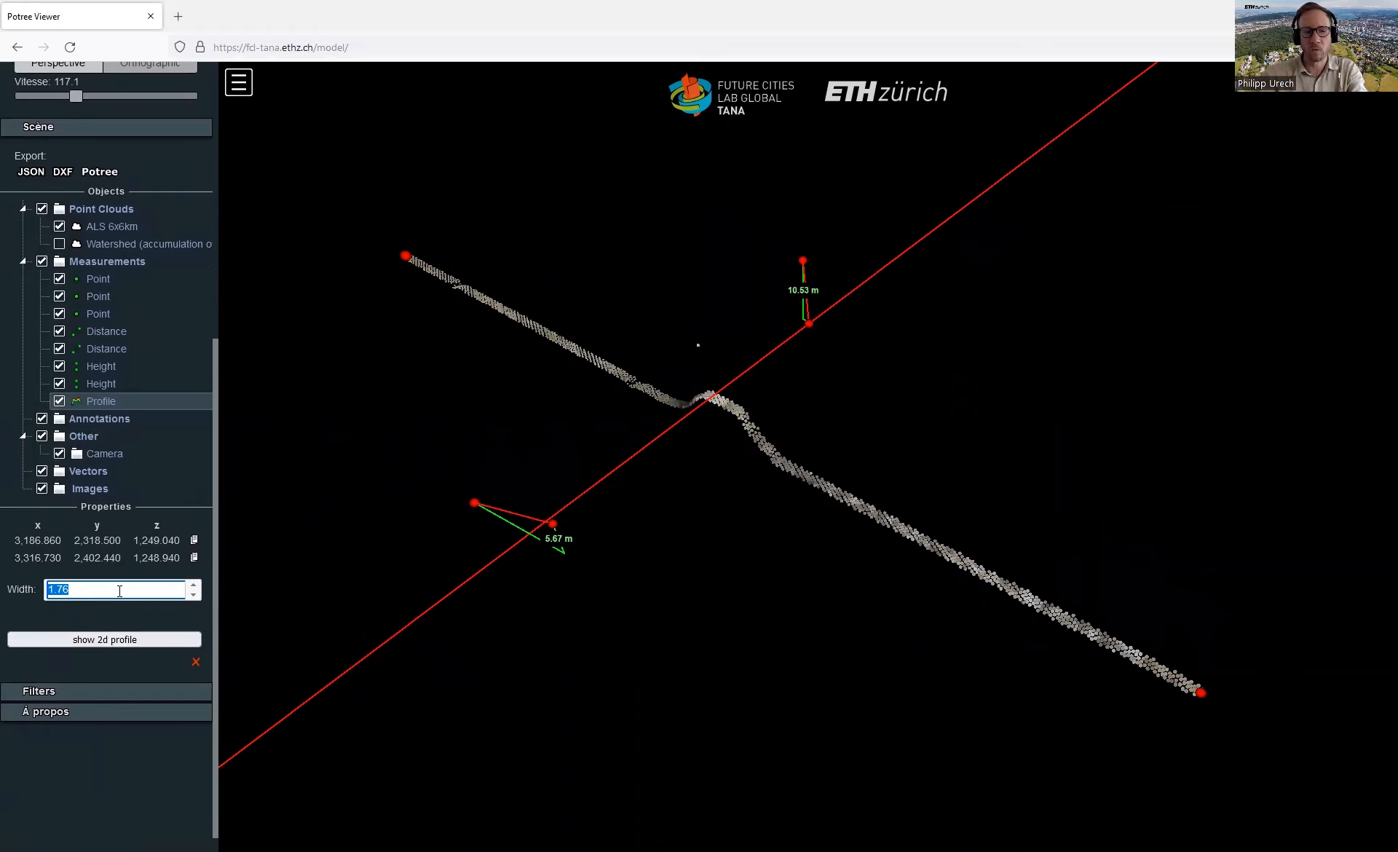
{"action": "type", "text": "10"}
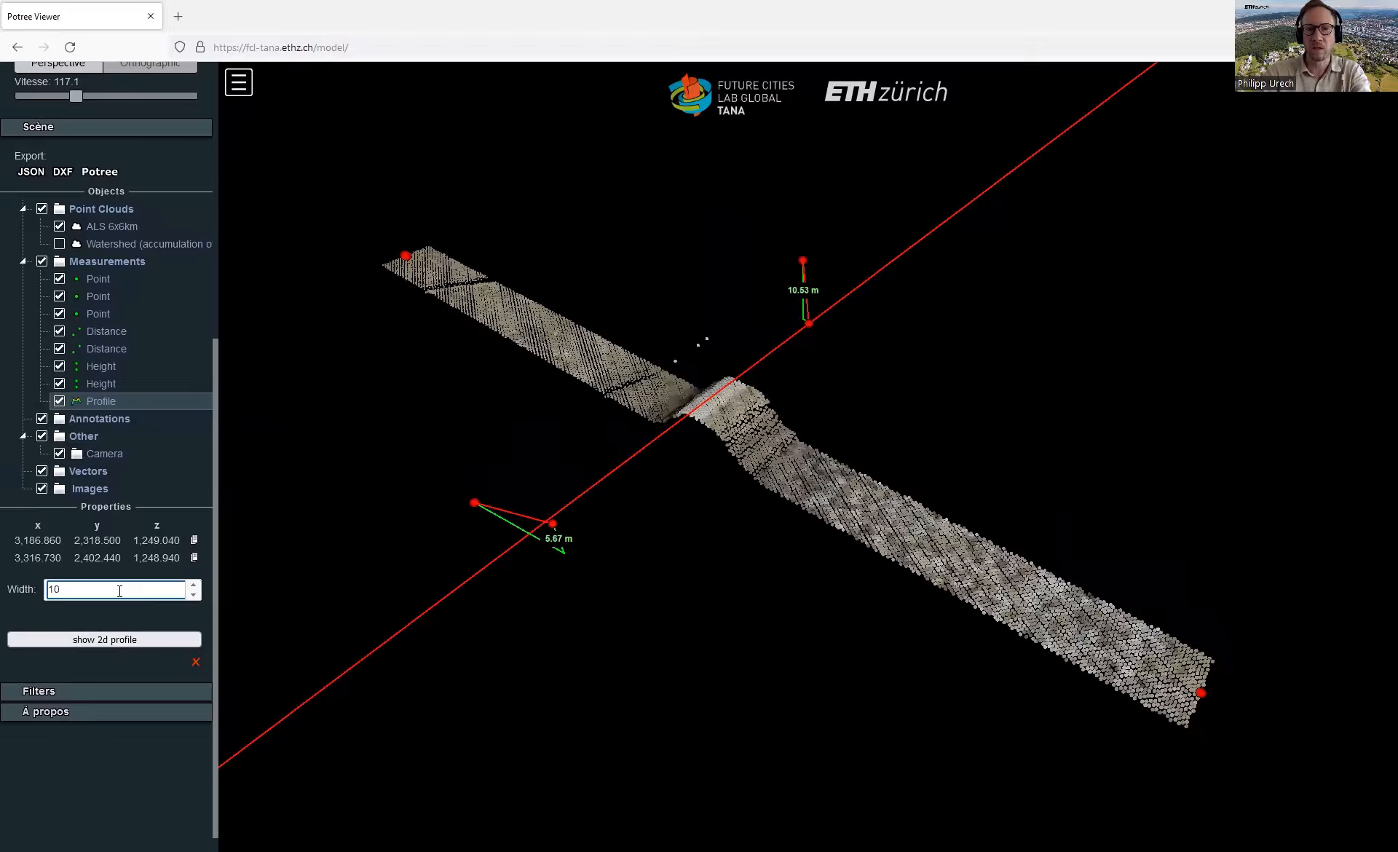
Step: Extend the profile far beyond the embankment by repeatedly moving its near end point outward across the fields
{"action": "left_click_drag", "start_coordinate": [878, 604], "coordinate": [853, 525]}
{"action": "scroll", "coordinate": [753, 516], "scroll_direction": "down", "scroll_amount": 8}
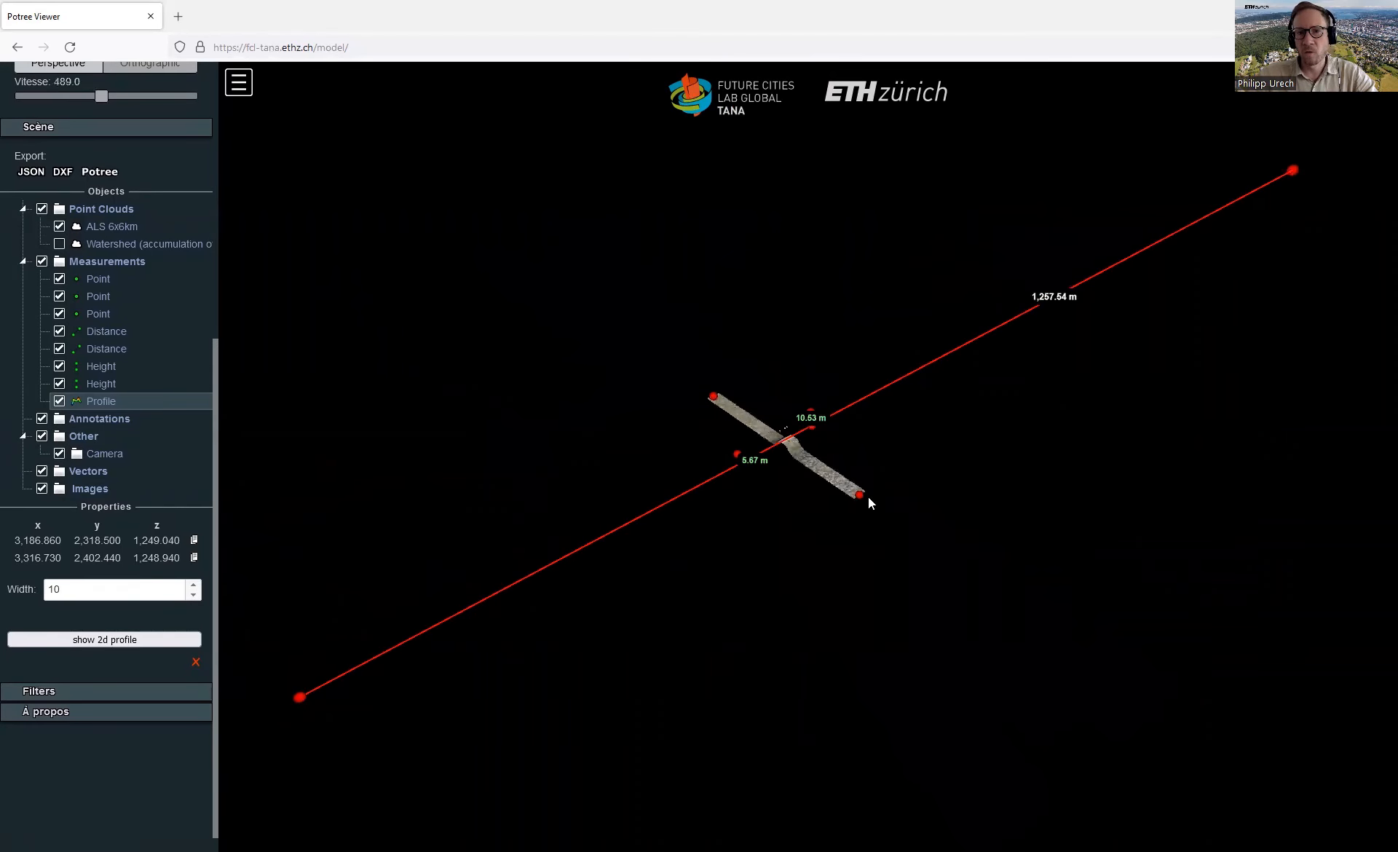
{"action": "left_click_drag", "start_coordinate": [862, 498], "coordinate": [1233, 763]}
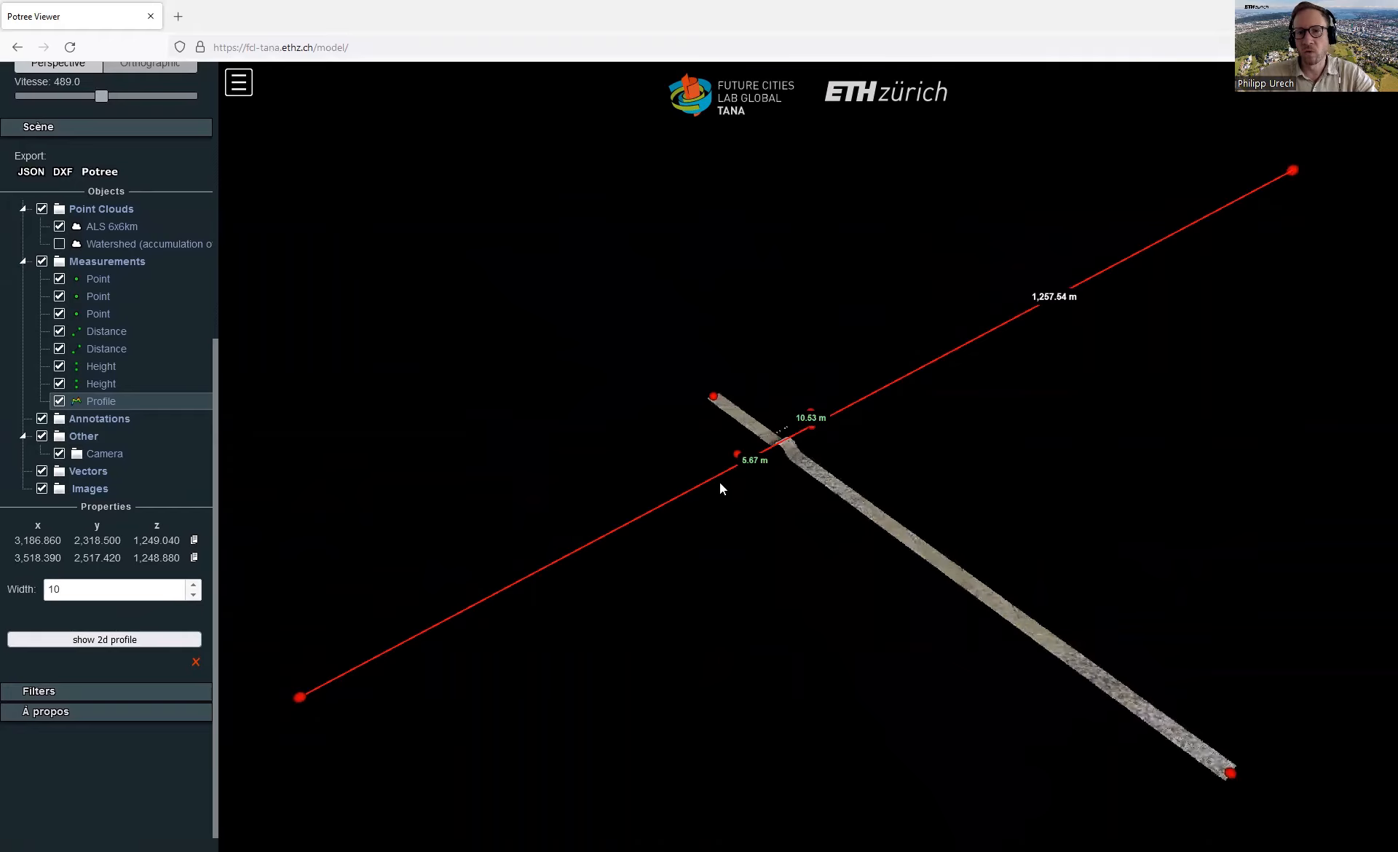
{"action": "scroll", "coordinate": [721, 487], "scroll_direction": "down", "scroll_amount": 4}
{"action": "left_click_drag", "start_coordinate": [959, 568], "coordinate": [1350, 756]}
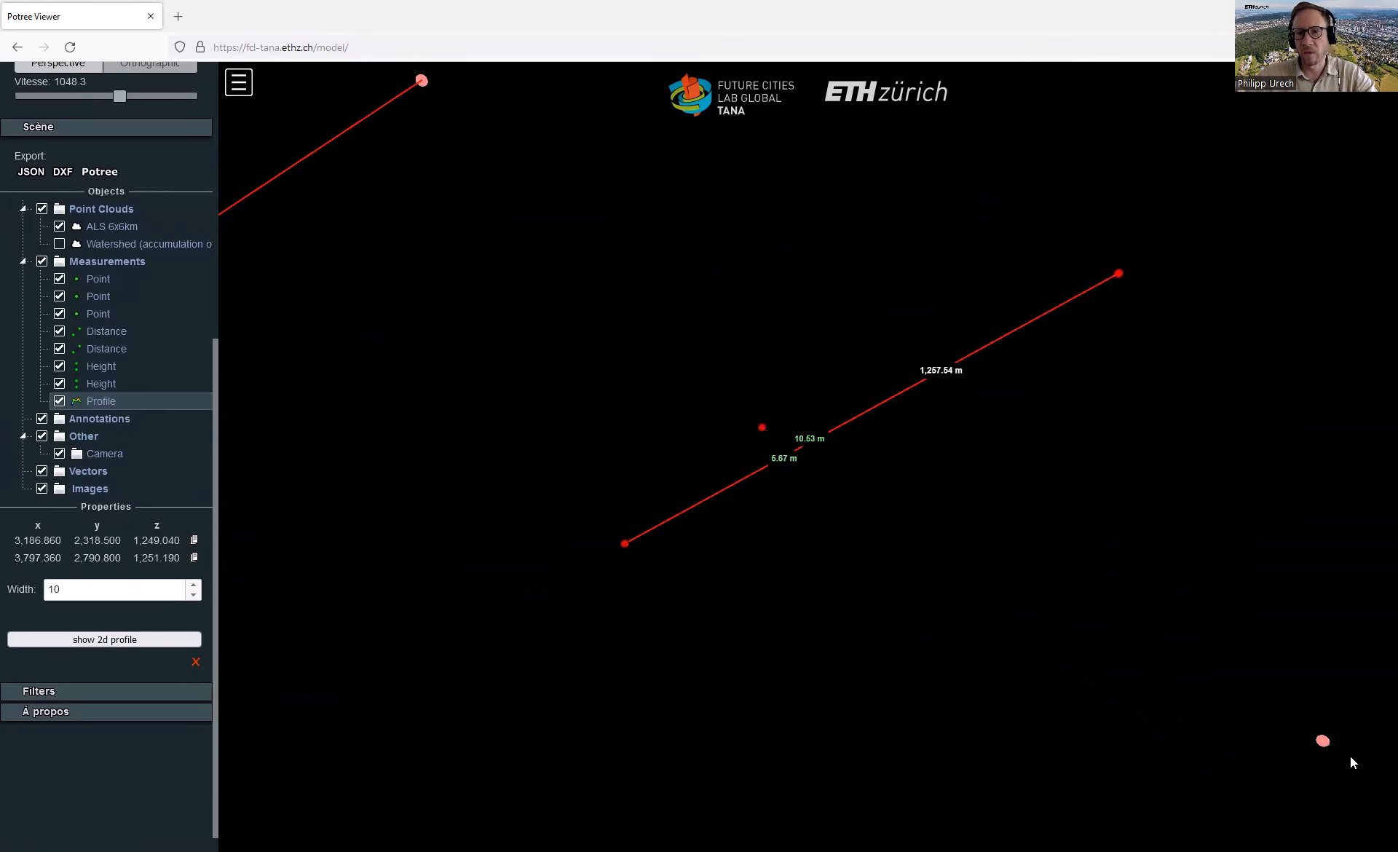
{"action": "left_click_drag", "start_coordinate": [1190, 695], "coordinate": [761, 361]}
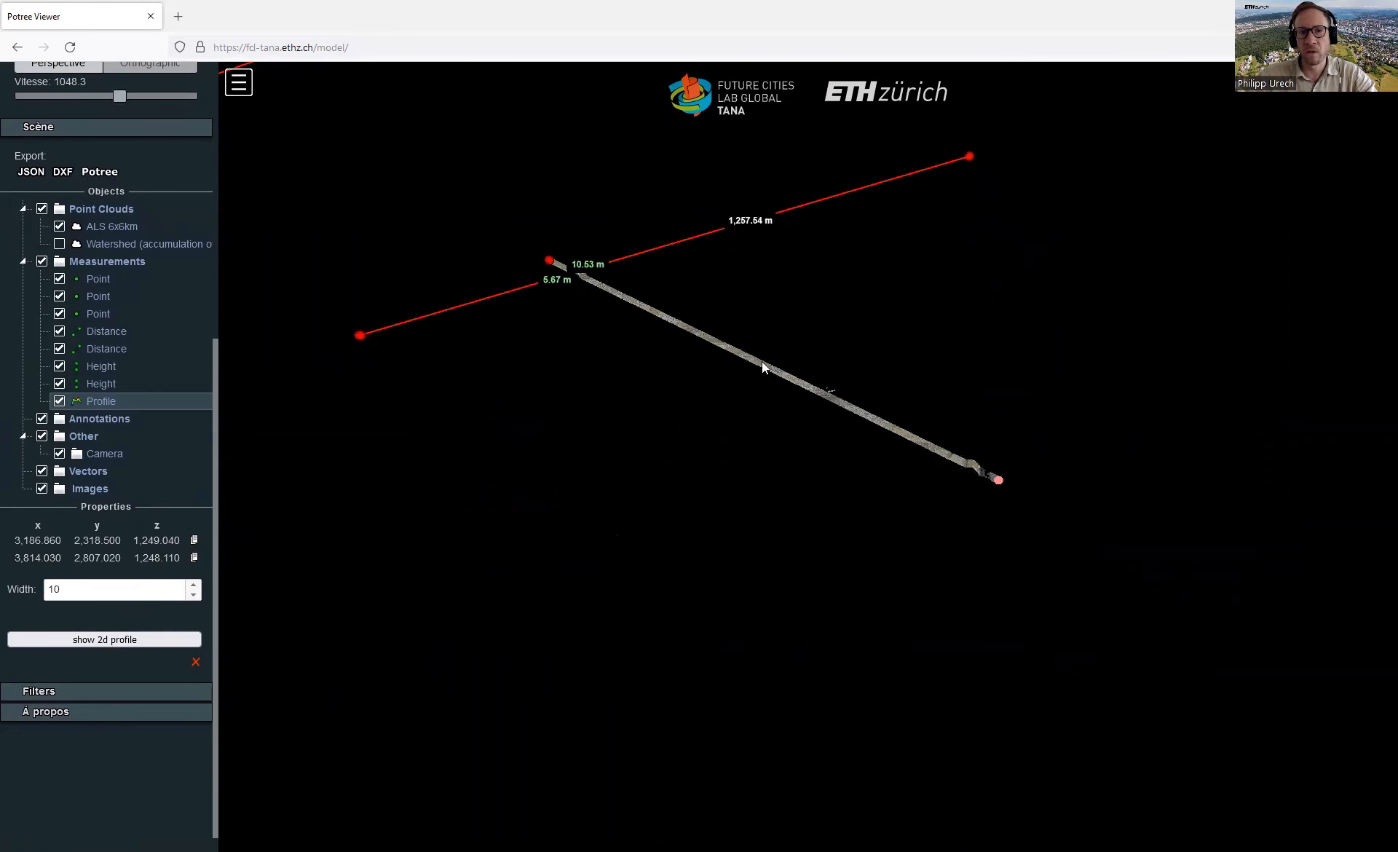
{"action": "left_click_drag", "start_coordinate": [997, 488], "coordinate": [1212, 554]}
Step: Examine the extended profile strip from the measured embankment along the fields to the second embankment, up close and from the side
{"action": "scroll", "coordinate": [530, 294], "scroll_direction": "up", "scroll_amount": 5}
{"action": "left_click_drag", "start_coordinate": [517, 231], "coordinate": [807, 401]}
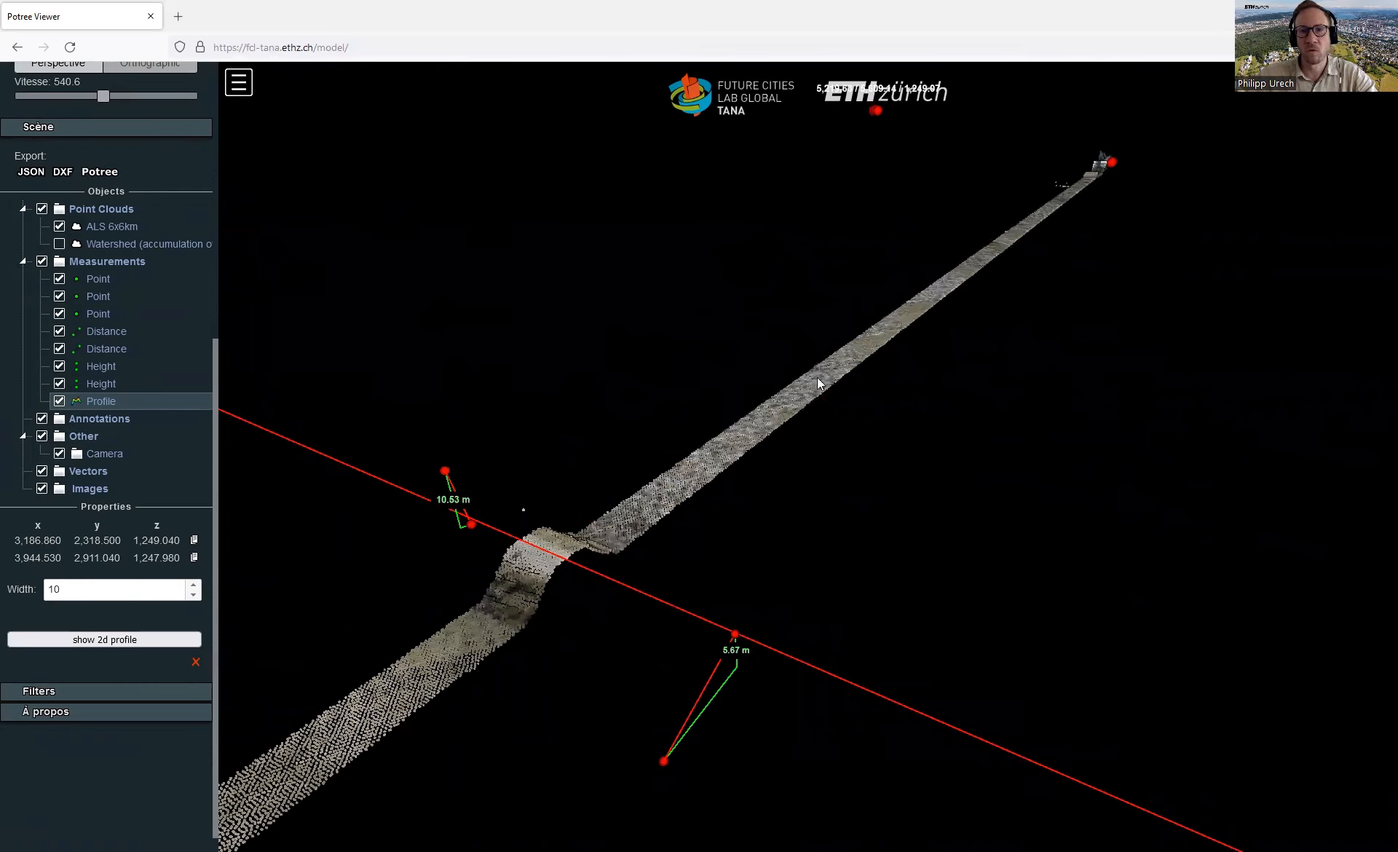
{"action": "left_click_drag", "start_coordinate": [1091, 175], "coordinate": [1044, 184]}
{"action": "left_click_drag", "start_coordinate": [1149, 184], "coordinate": [931, 372]}
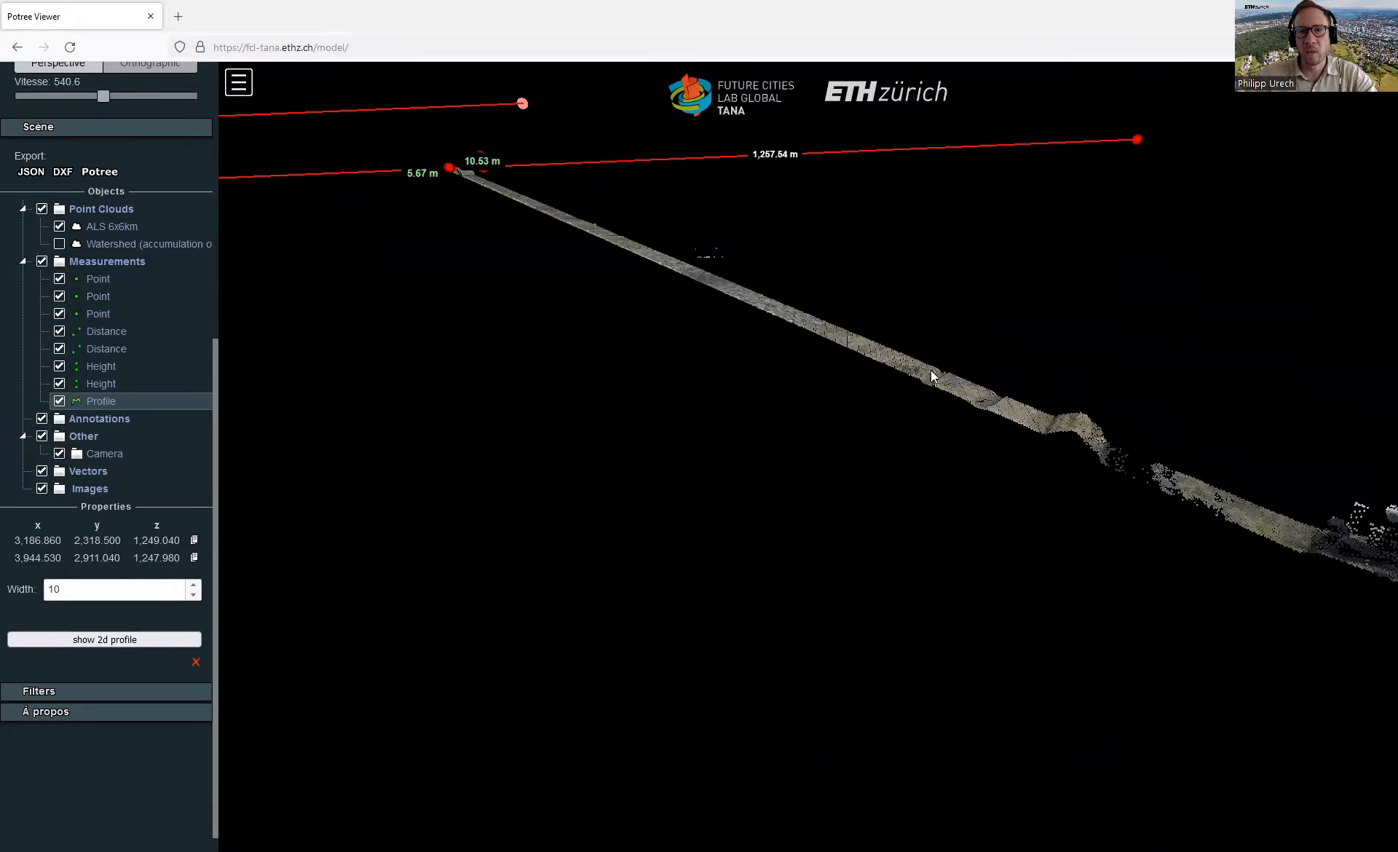
{"action": "double_click", "coordinate": [1034, 415]}
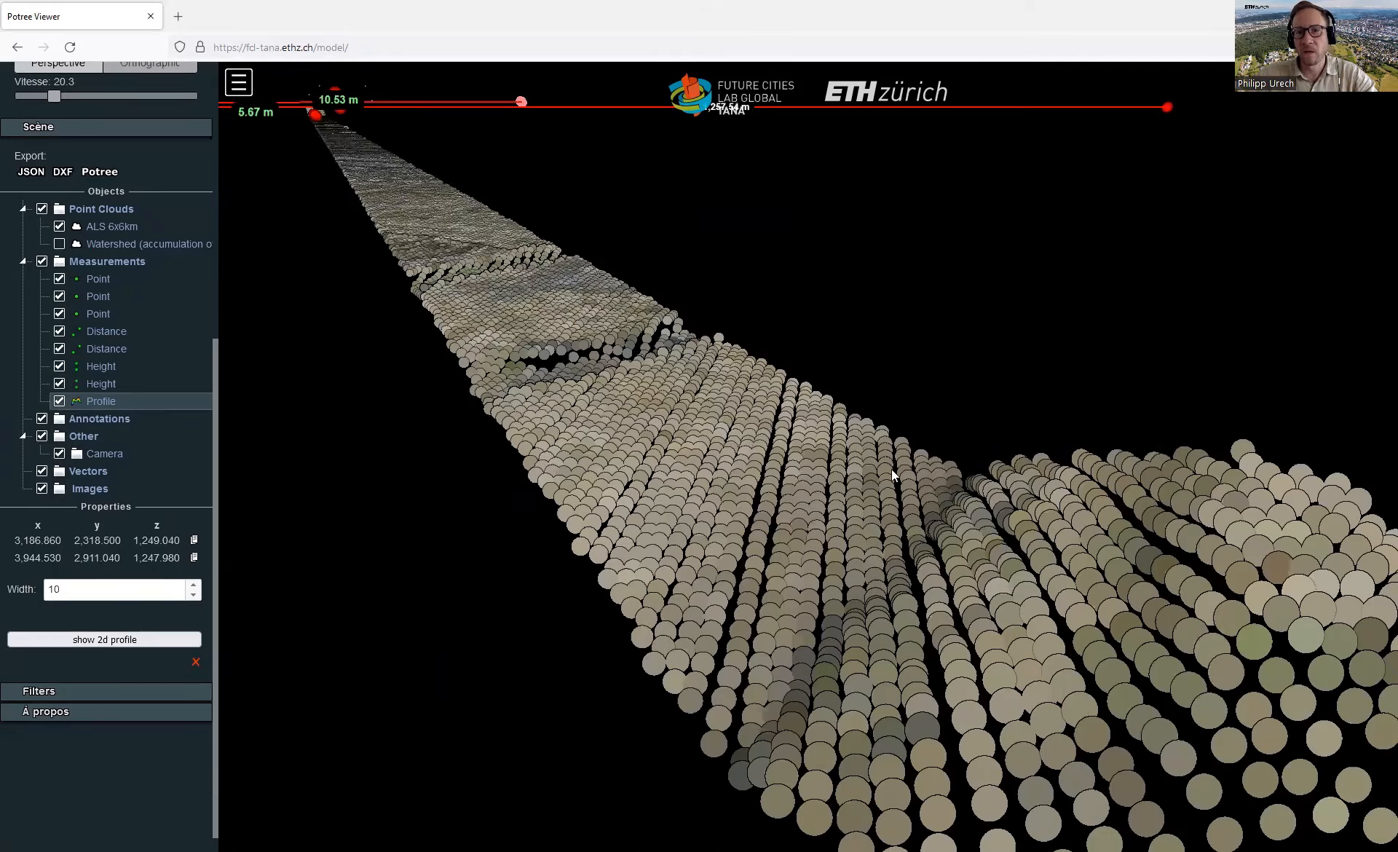
{"action": "scroll", "coordinate": [891, 469], "scroll_direction": "down", "scroll_amount": 9}
{"action": "left_click_drag", "start_coordinate": [891, 469], "coordinate": [797, 481]}
{"action": "right_click_drag", "start_coordinate": [1169, 524], "coordinate": [801, 482]}
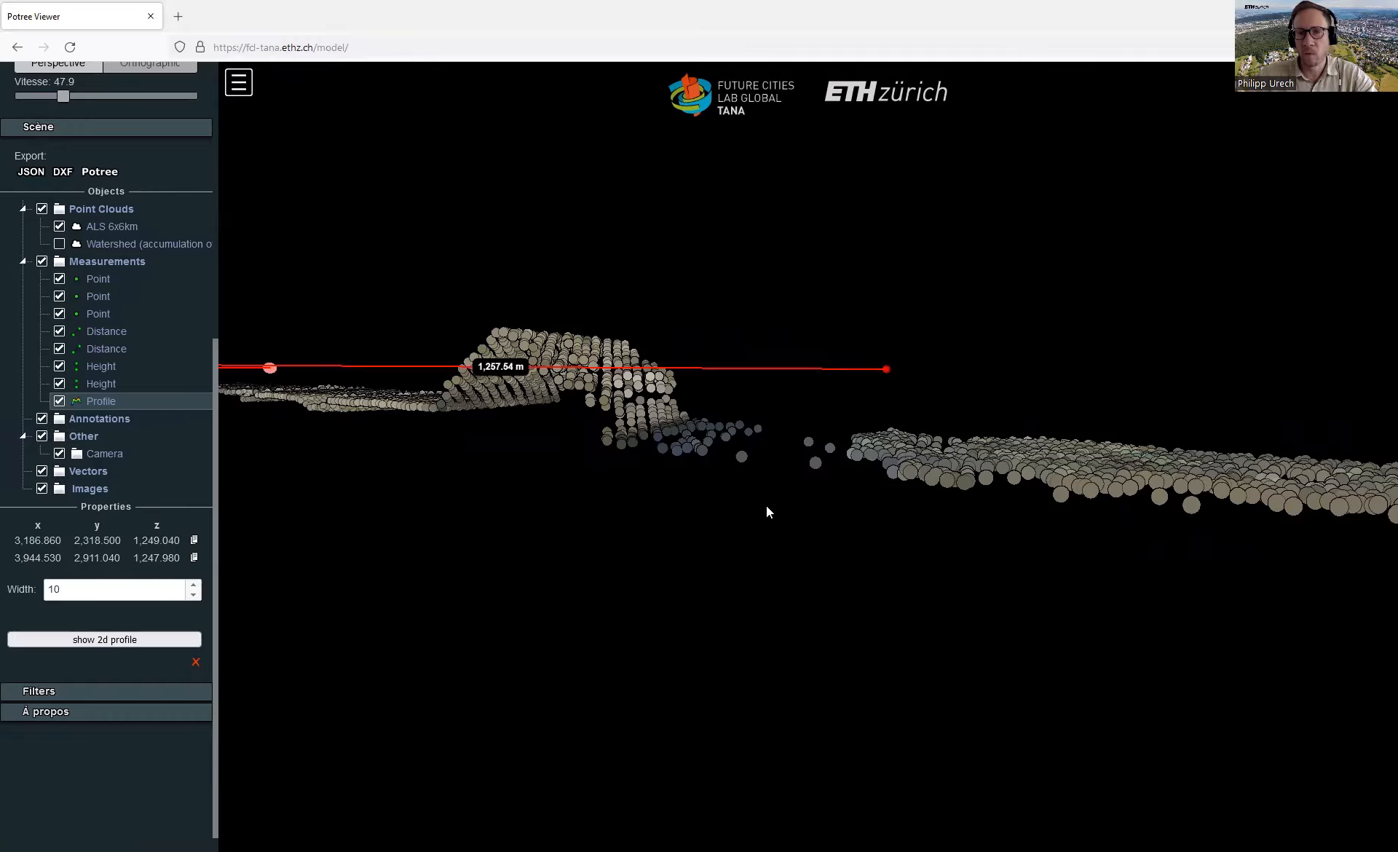
Step: Follow the profile strip beyond the second embankment and examine the cross-section through the buildings and trees
{"action": "scroll", "coordinate": [776, 481], "scroll_direction": "down", "scroll_amount": 3}
{"action": "left_click_drag", "start_coordinate": [930, 458], "coordinate": [895, 521]}
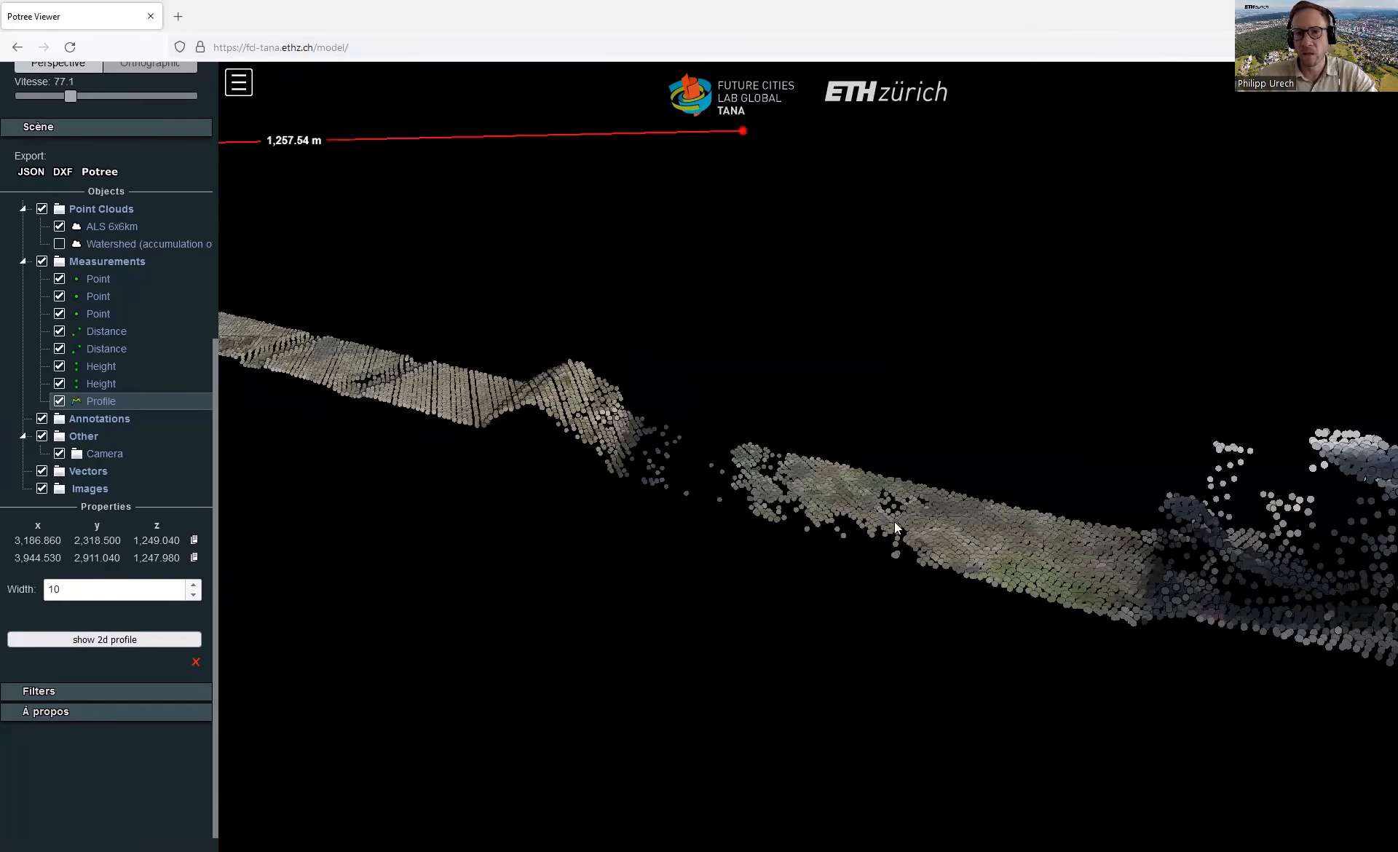
{"action": "right_click_drag", "start_coordinate": [1202, 634], "coordinate": [955, 505]}
{"action": "right_click_drag", "start_coordinate": [641, 419], "coordinate": [731, 345]}
{"action": "scroll", "coordinate": [854, 364], "scroll_direction": "down", "scroll_amount": 2}
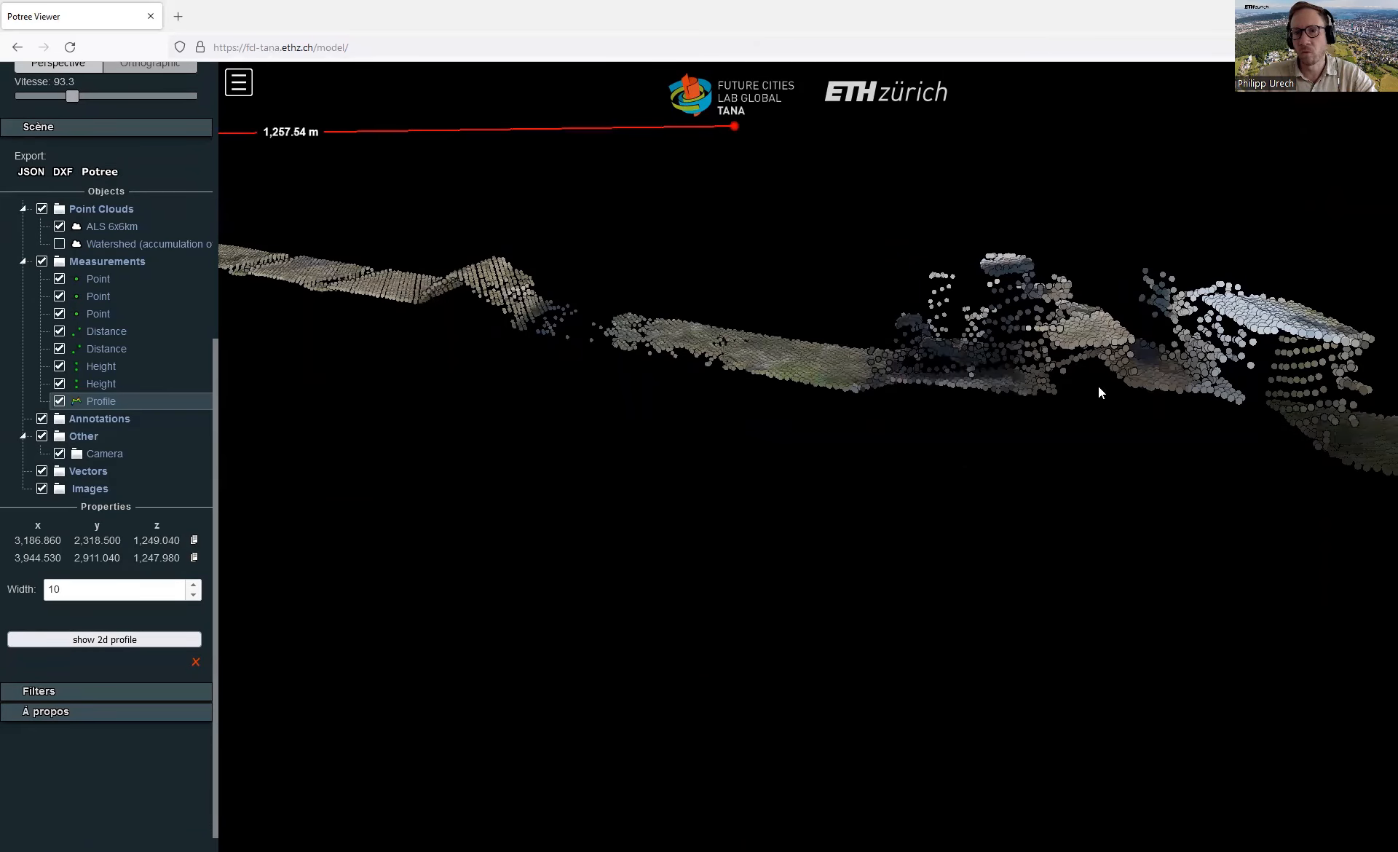
{"action": "scroll", "coordinate": [1100, 386], "scroll_direction": "down", "scroll_amount": 3}
{"action": "right_click_drag", "start_coordinate": [1181, 413], "coordinate": [1077, 410]}
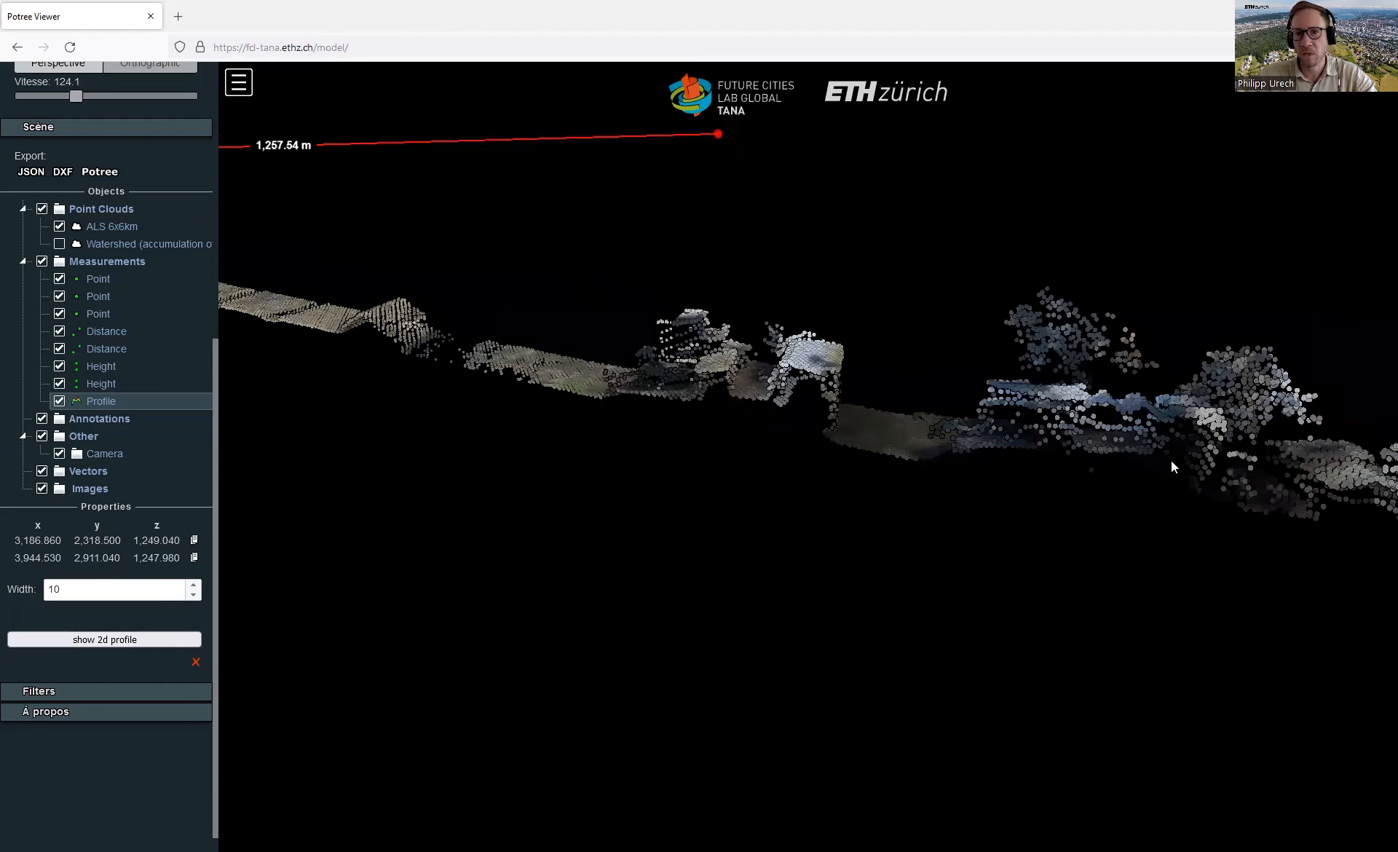
Step: Measure the height from the crest of the second embankment down to the ground beside it on the profile strip
{"action": "left_click_drag", "start_coordinate": [1113, 464], "coordinate": [852, 450]}
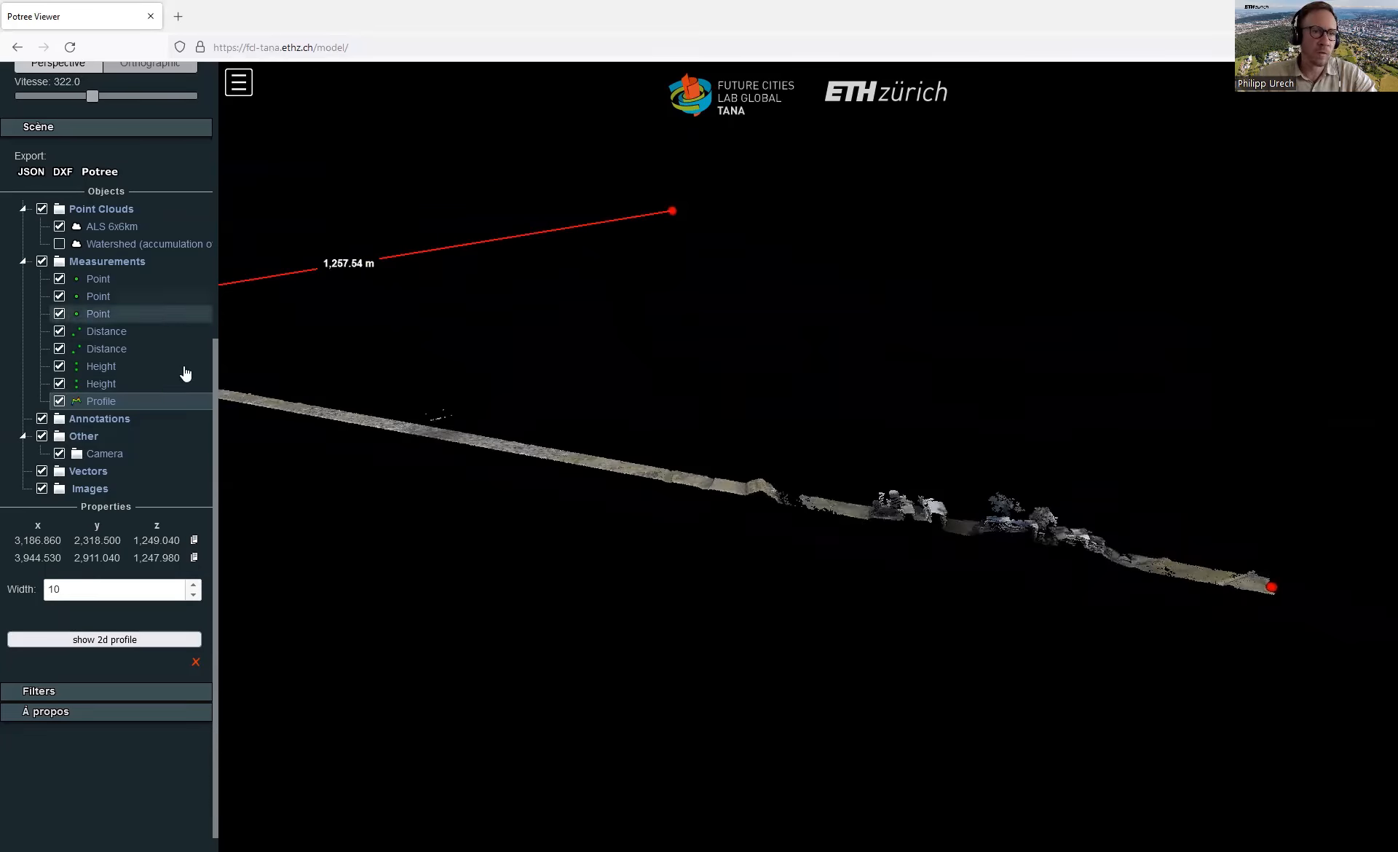
{"action": "scroll", "coordinate": [169, 437], "scroll_direction": "up", "scroll_amount": 5}
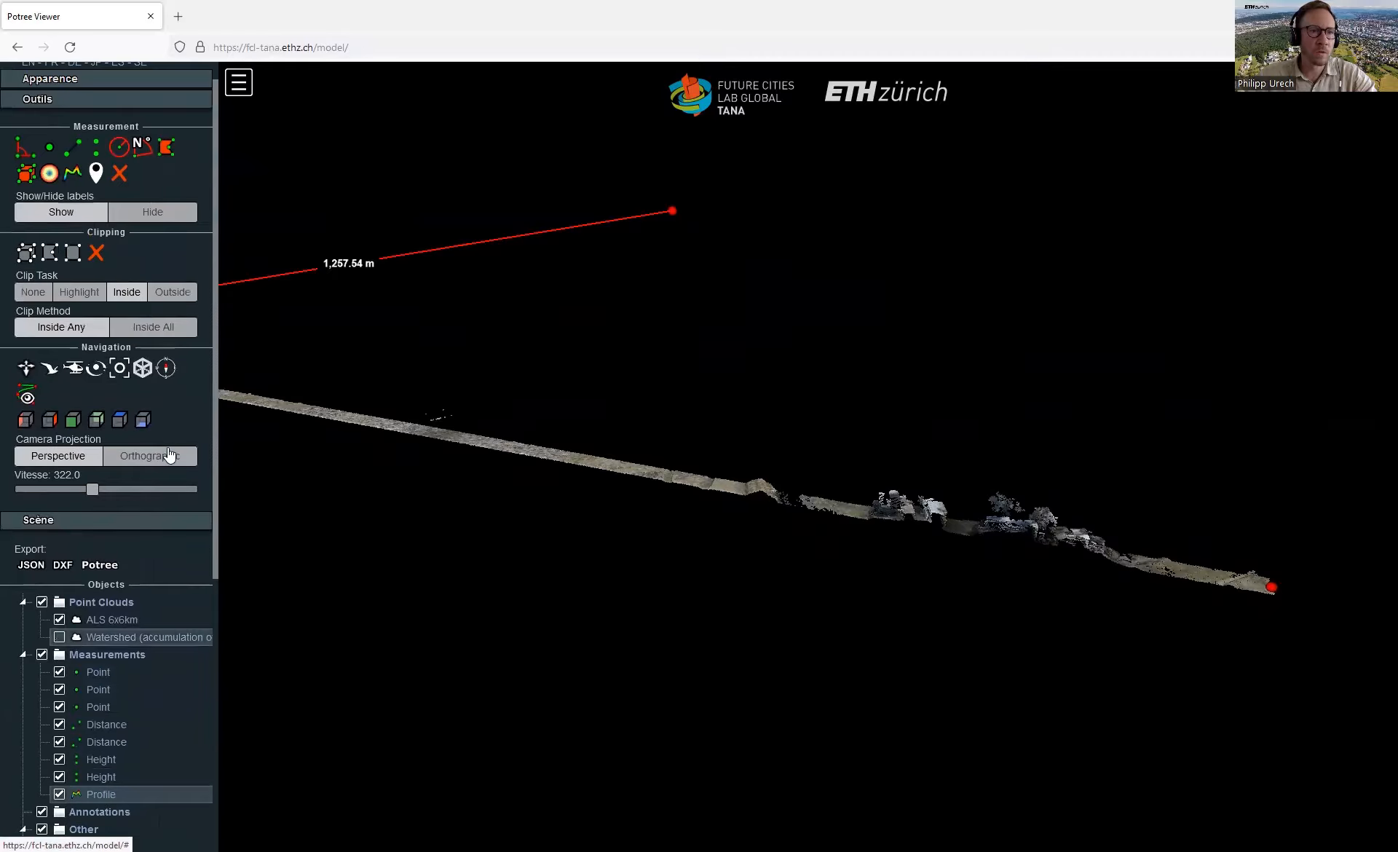
{"action": "scroll", "coordinate": [150, 477], "scroll_direction": "up", "scroll_amount": 1}
{"action": "scroll", "coordinate": [1042, 549], "scroll_direction": "up", "scroll_amount": 4}
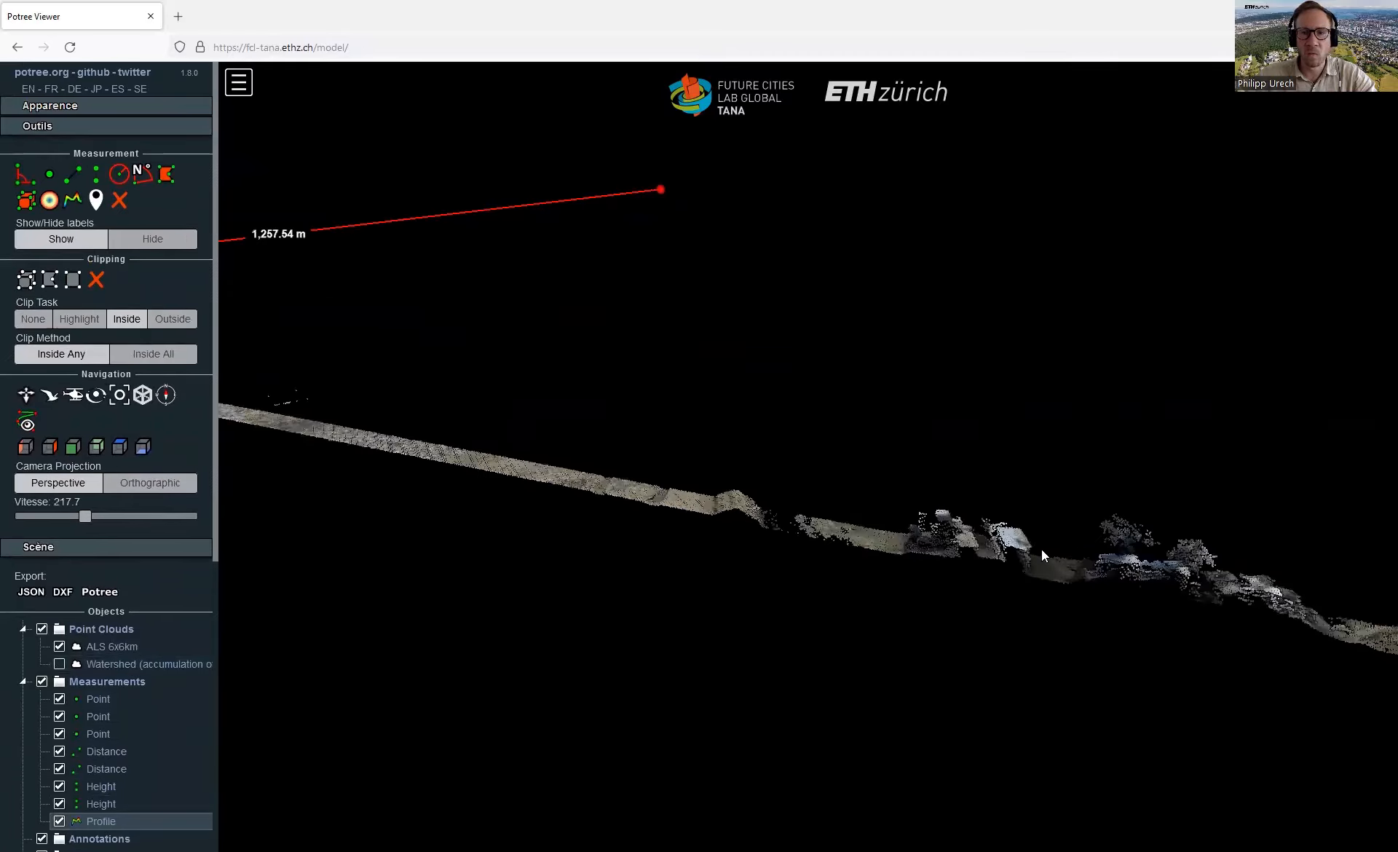
{"action": "left_click_drag", "start_coordinate": [914, 551], "coordinate": [703, 502]}
{"action": "scroll", "coordinate": [707, 514], "scroll_direction": "up", "scroll_amount": 8}
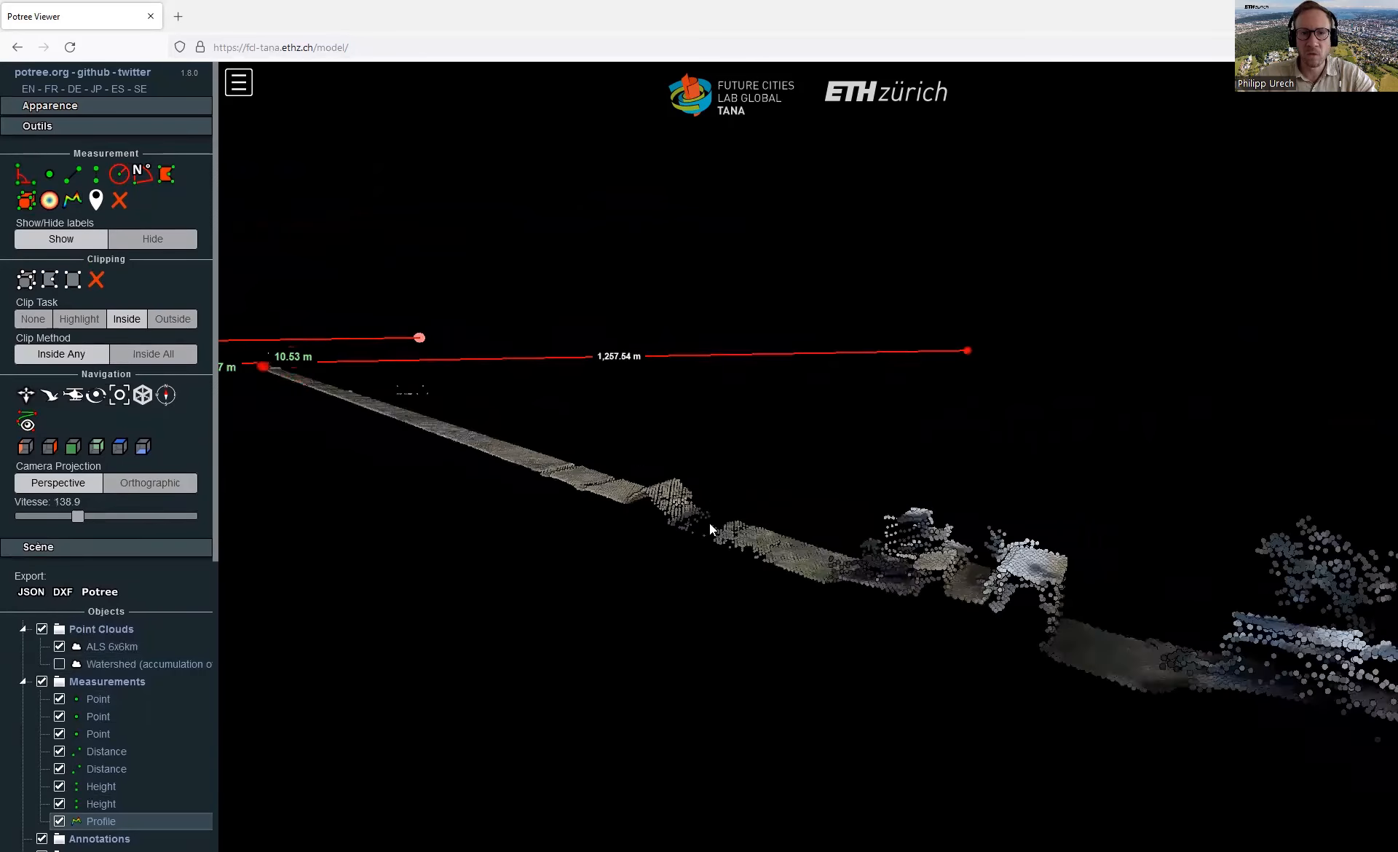
{"action": "left_click", "coordinate": [95, 175]}
{"action": "left_click", "coordinate": [542, 525]}
{"action": "left_click", "coordinate": [762, 648]}
{"action": "scroll", "coordinate": [888, 688], "scroll_direction": "down", "scroll_amount": 3}
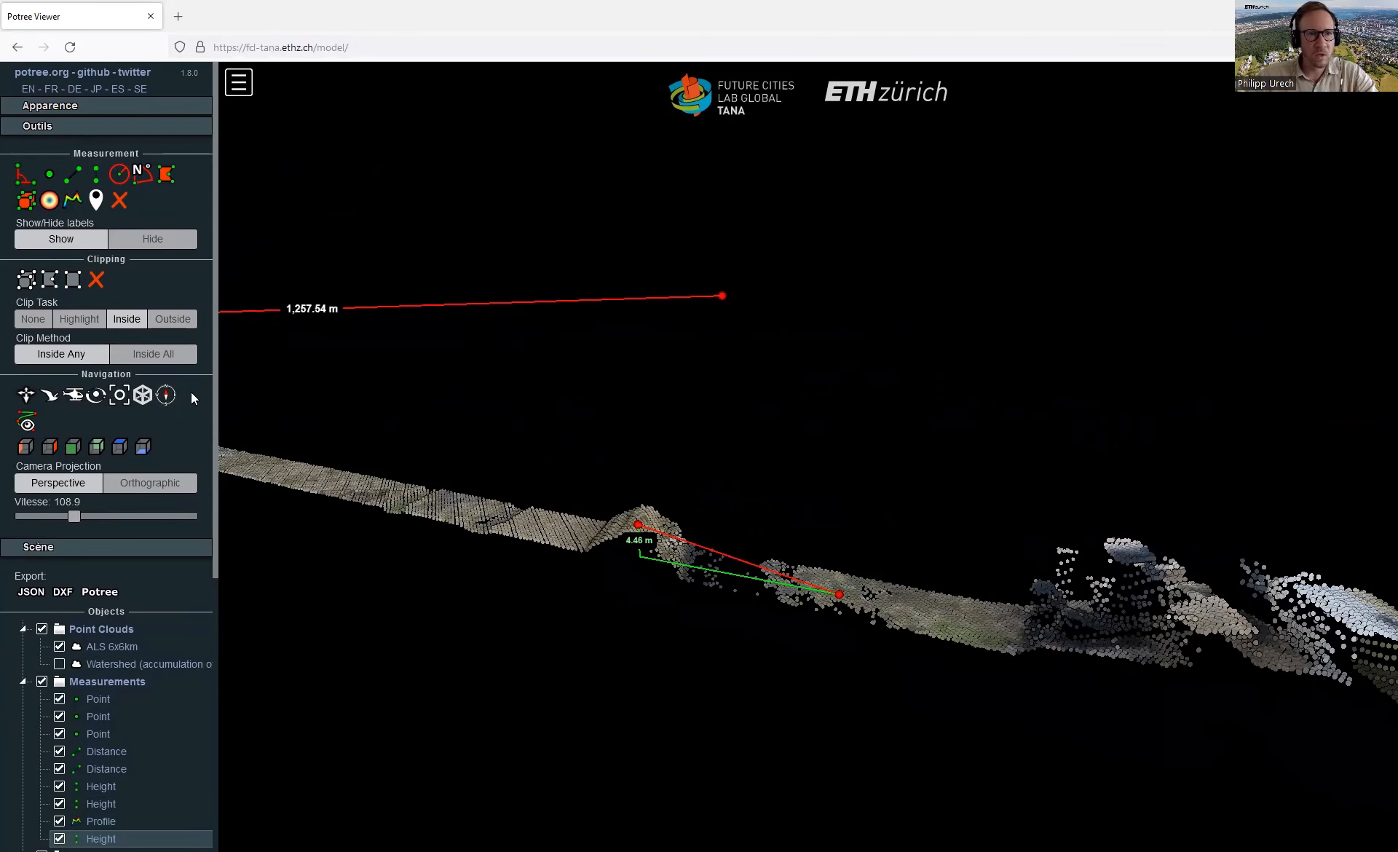
{"action": "left_click_drag", "start_coordinate": [890, 597], "coordinate": [794, 603]}
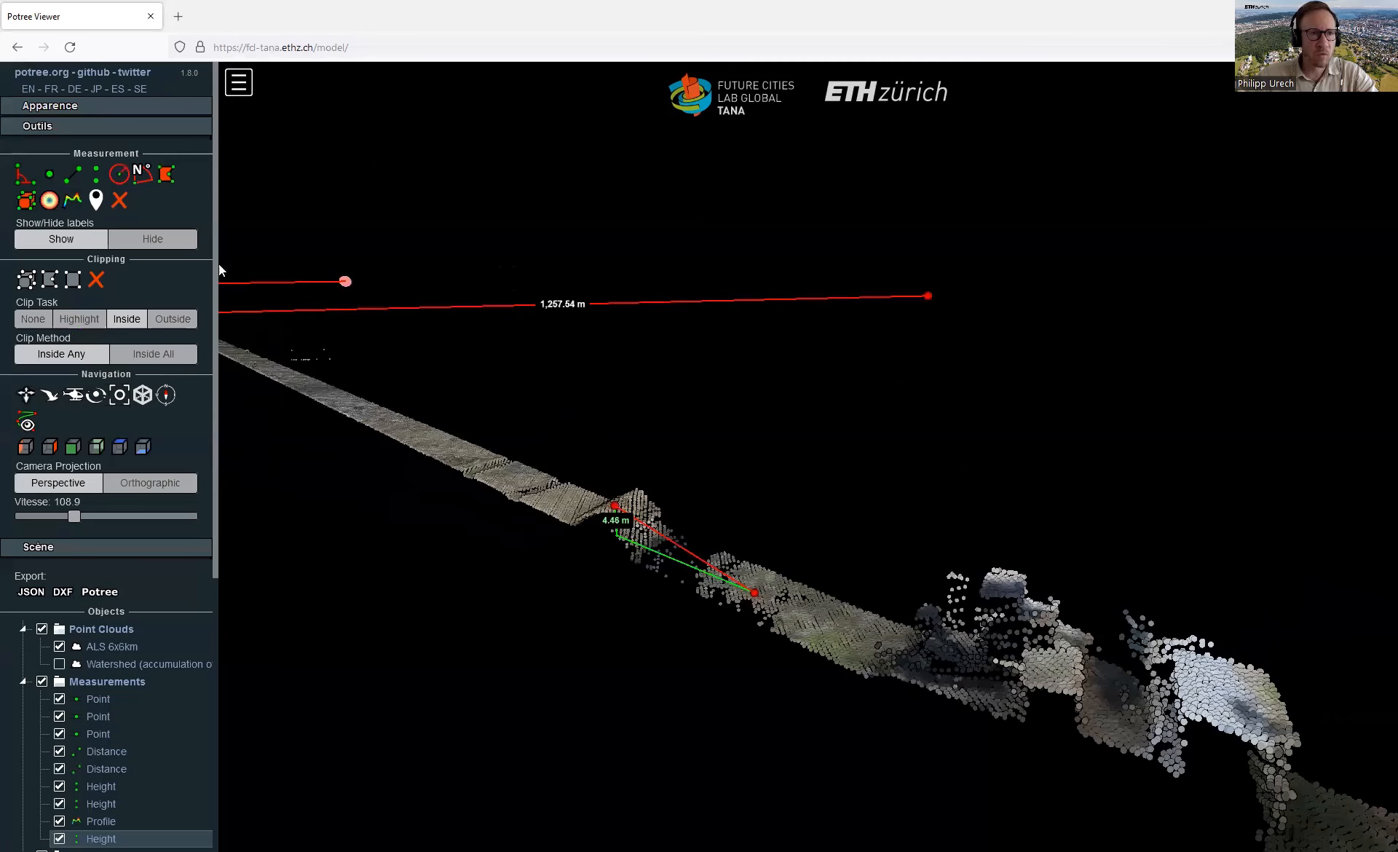
Step: Hide the newest height, the profile and the second height measurement, then remove all measurements from the scene
{"action": "scroll", "coordinate": [102, 437], "scroll_direction": "down", "scroll_amount": 3}
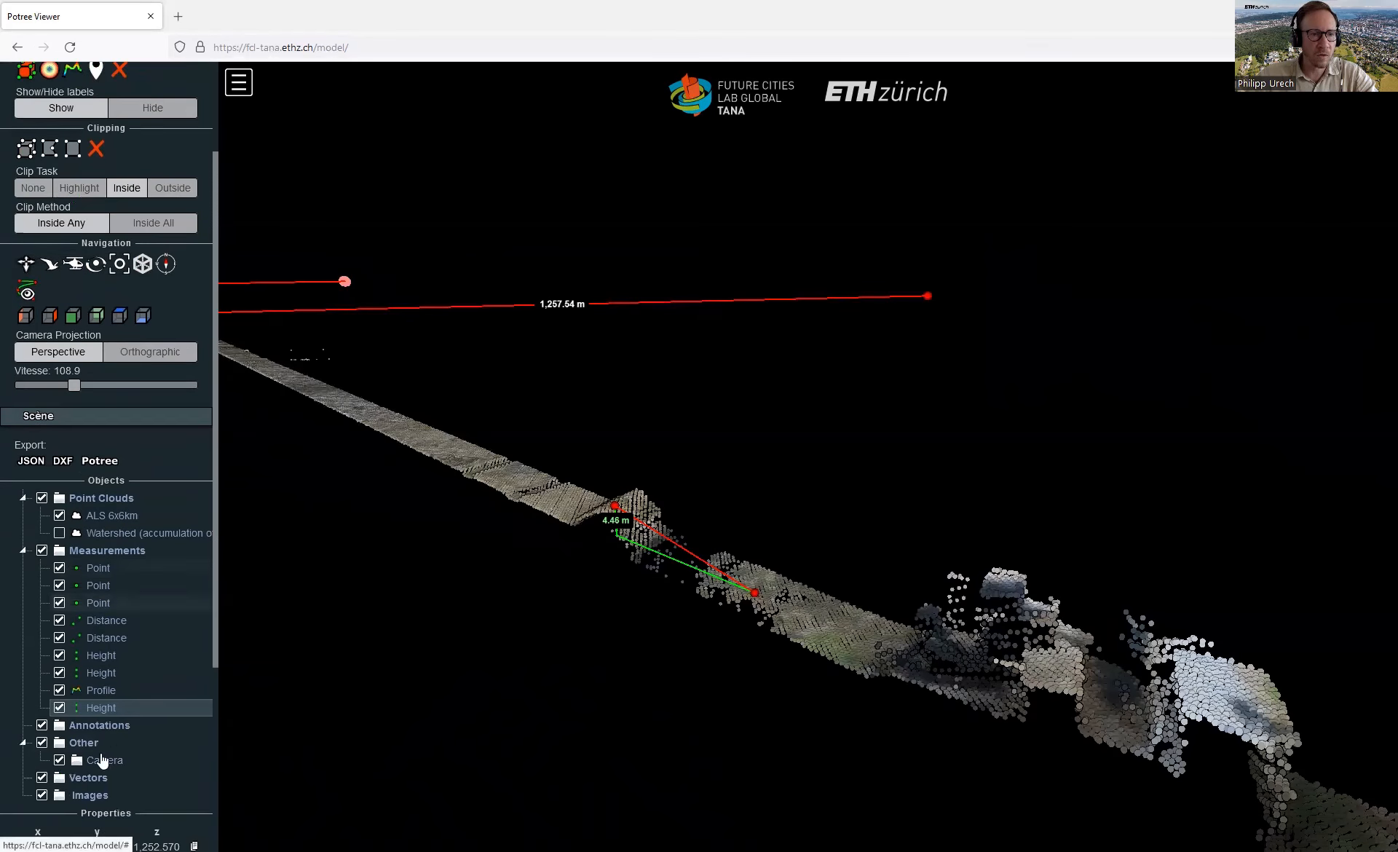
{"action": "left_click", "coordinate": [59, 708]}
{"action": "left_click", "coordinate": [60, 690]}
{"action": "left_click", "coordinate": [60, 673]}
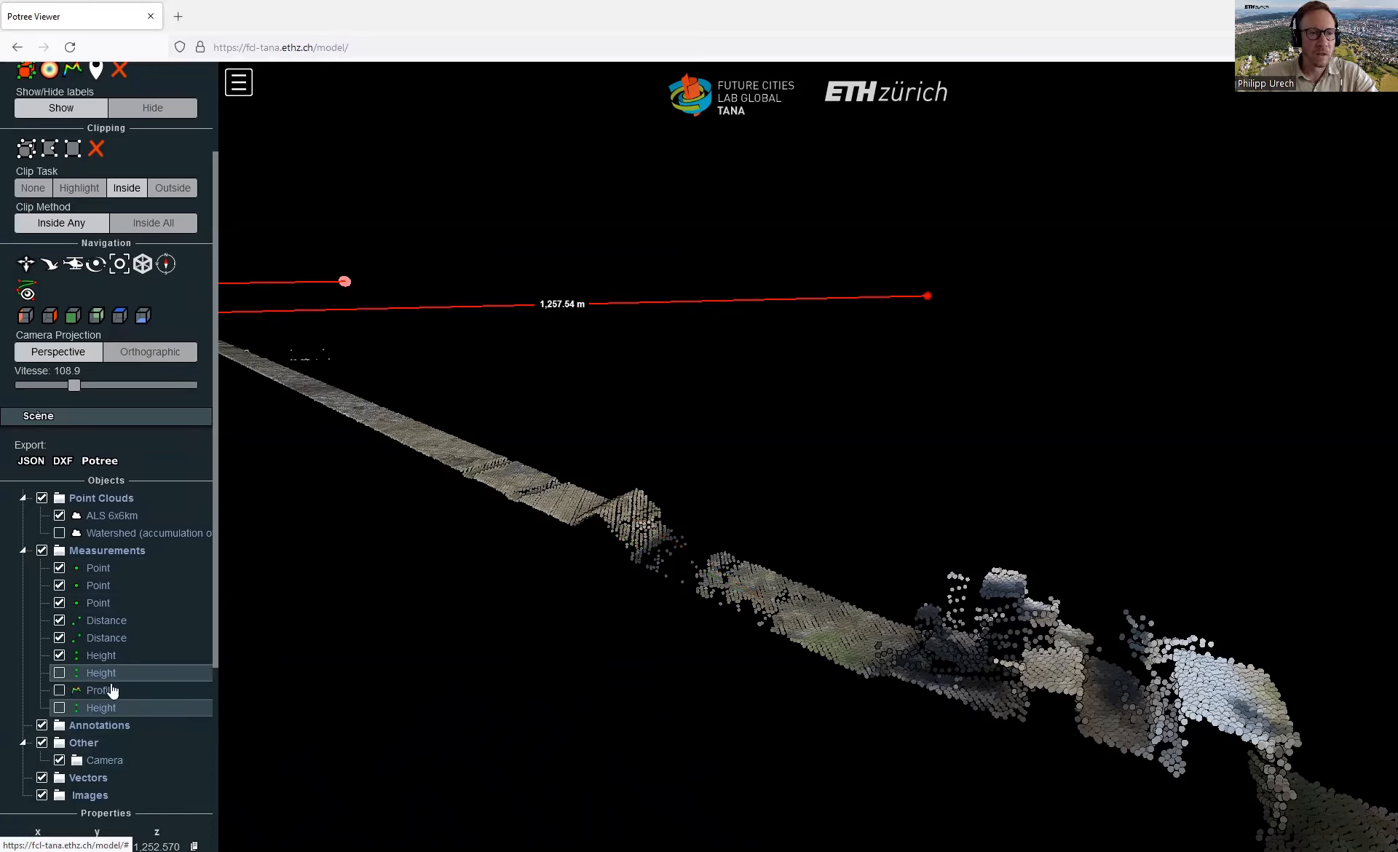
{"action": "scroll", "coordinate": [110, 437], "scroll_direction": "up", "scroll_amount": 3}
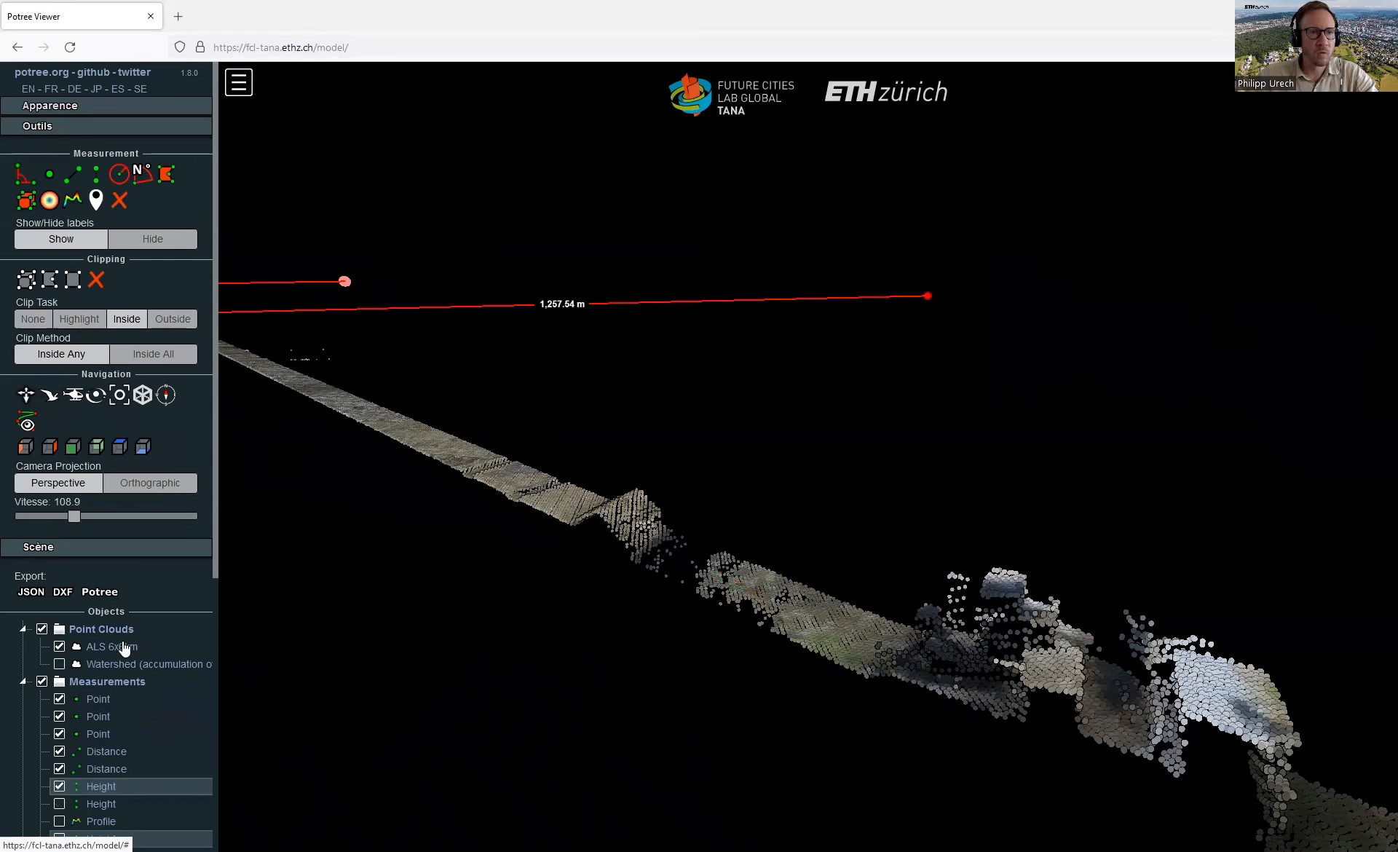
{"action": "left_click", "coordinate": [119, 201]}
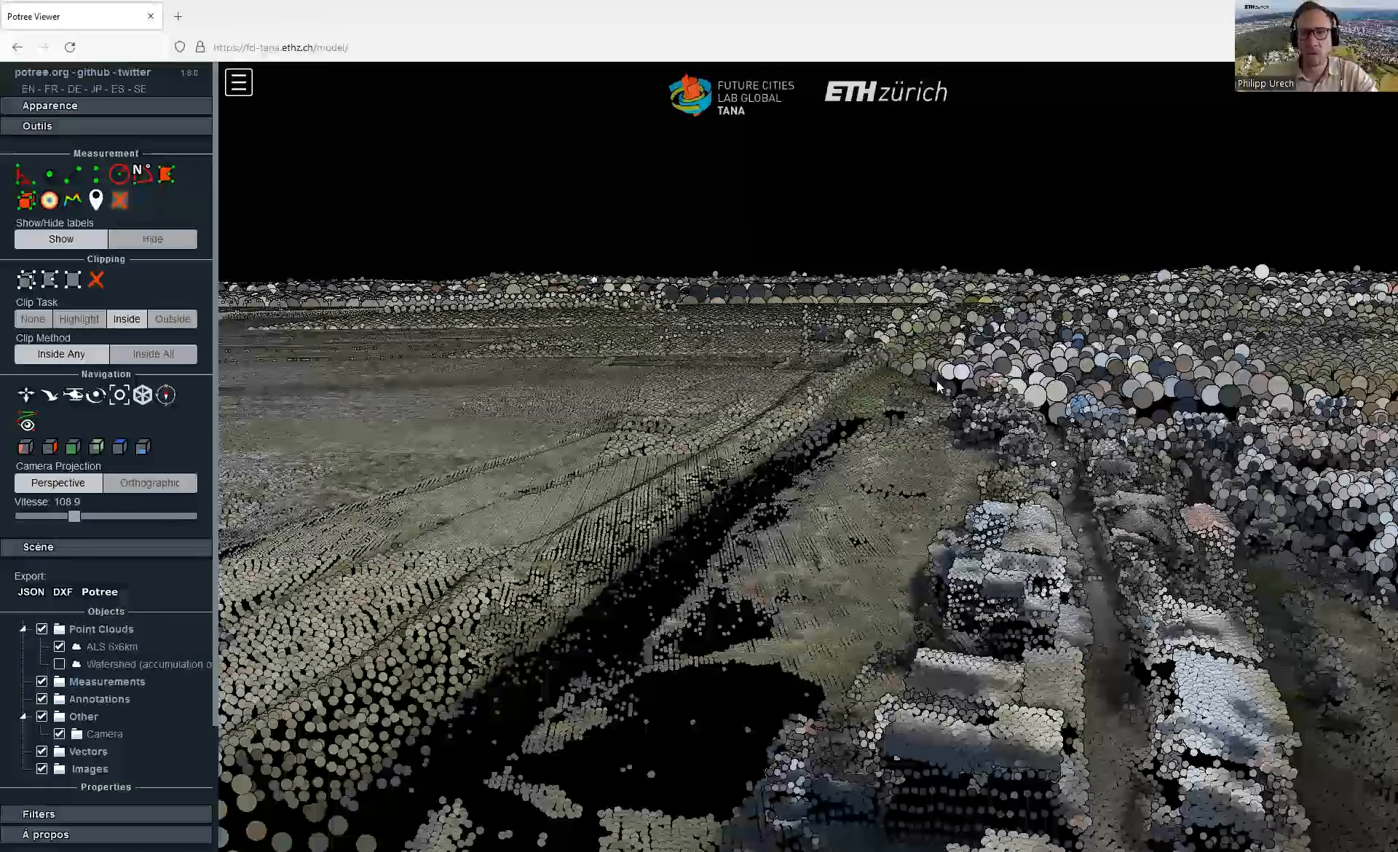
Step: Switch the camera projection to Orthographic and examine the city hill and its surroundings from the side
{"action": "left_click_drag", "start_coordinate": [873, 450], "coordinate": [871, 529]}
{"action": "scroll", "coordinate": [872, 528], "scroll_direction": "down", "scroll_amount": 3}
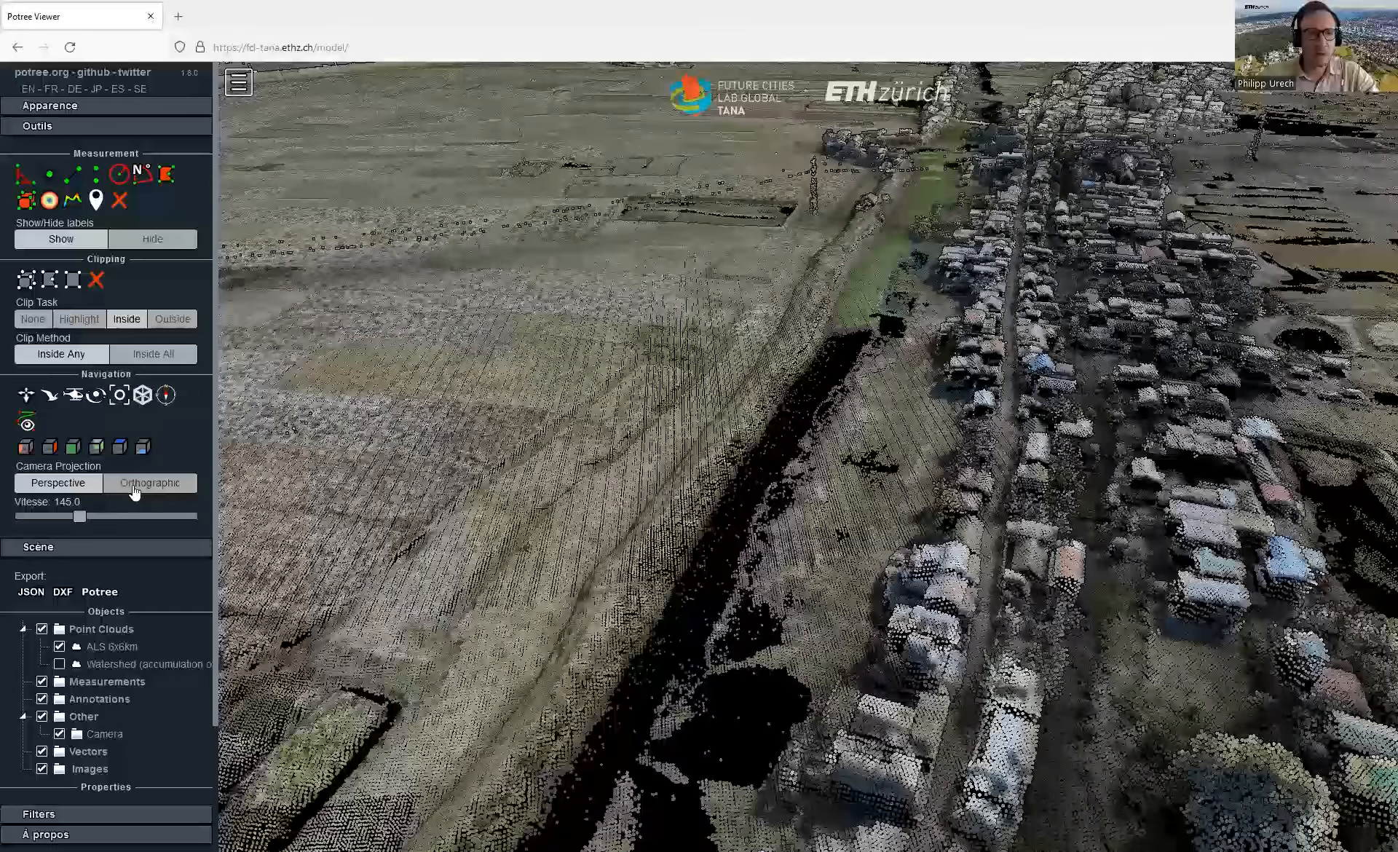
{"action": "left_click_drag", "start_coordinate": [582, 510], "coordinate": [624, 452]}
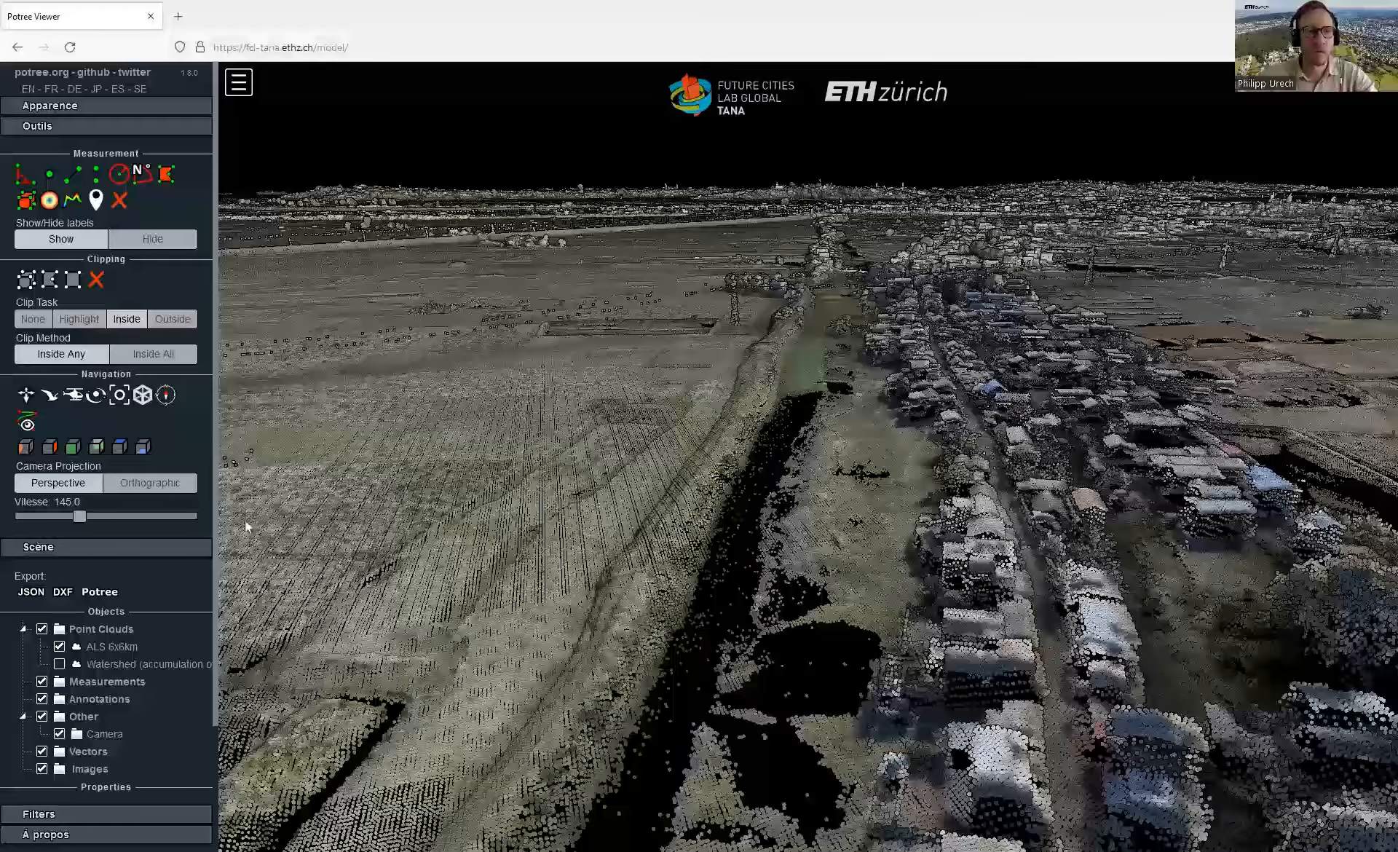
{"action": "left_click", "coordinate": [169, 484]}
{"action": "scroll", "coordinate": [837, 633], "scroll_direction": "up", "scroll_amount": 5}
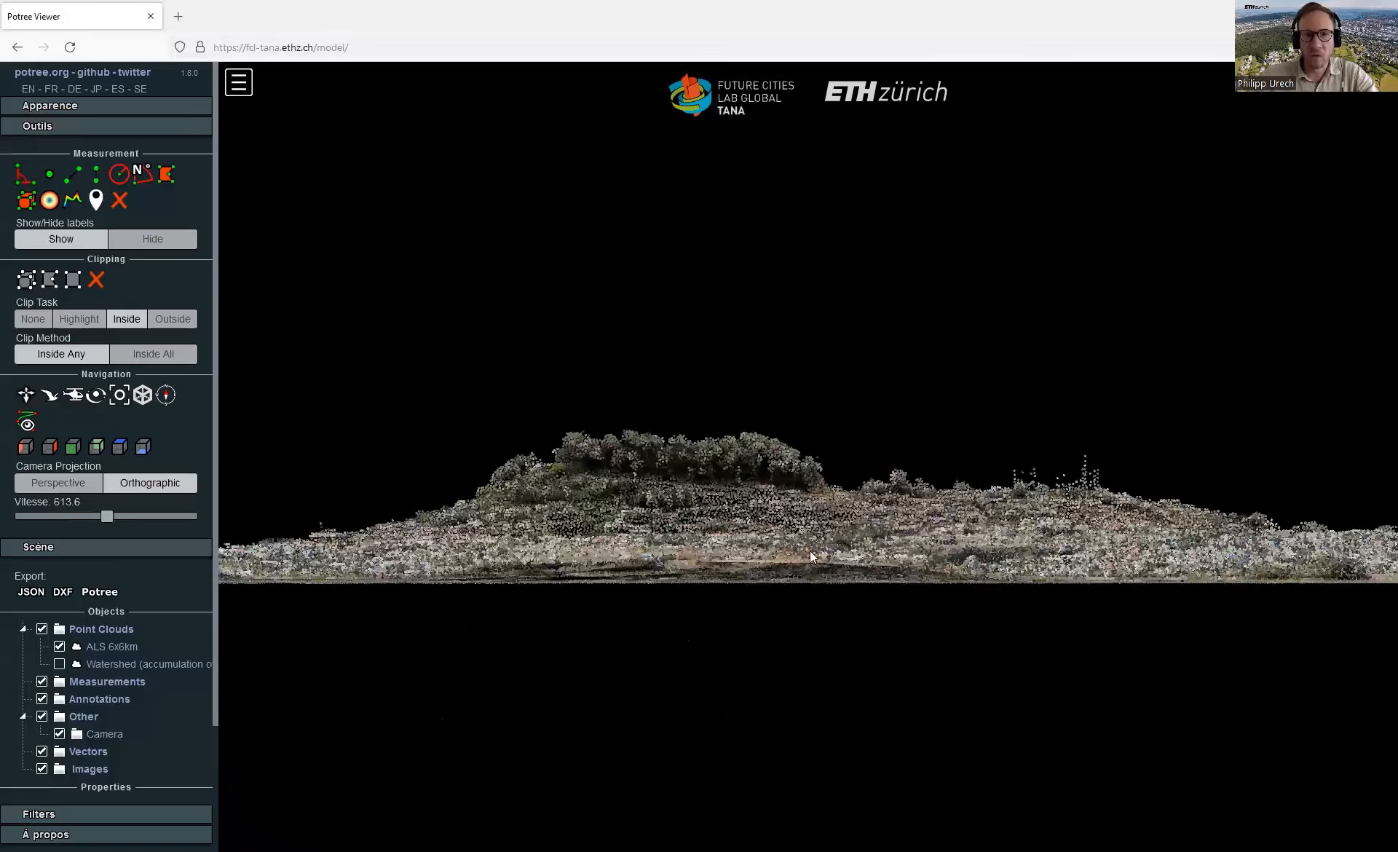
{"action": "scroll", "coordinate": [790, 561], "scroll_direction": "up", "scroll_amount": 2}
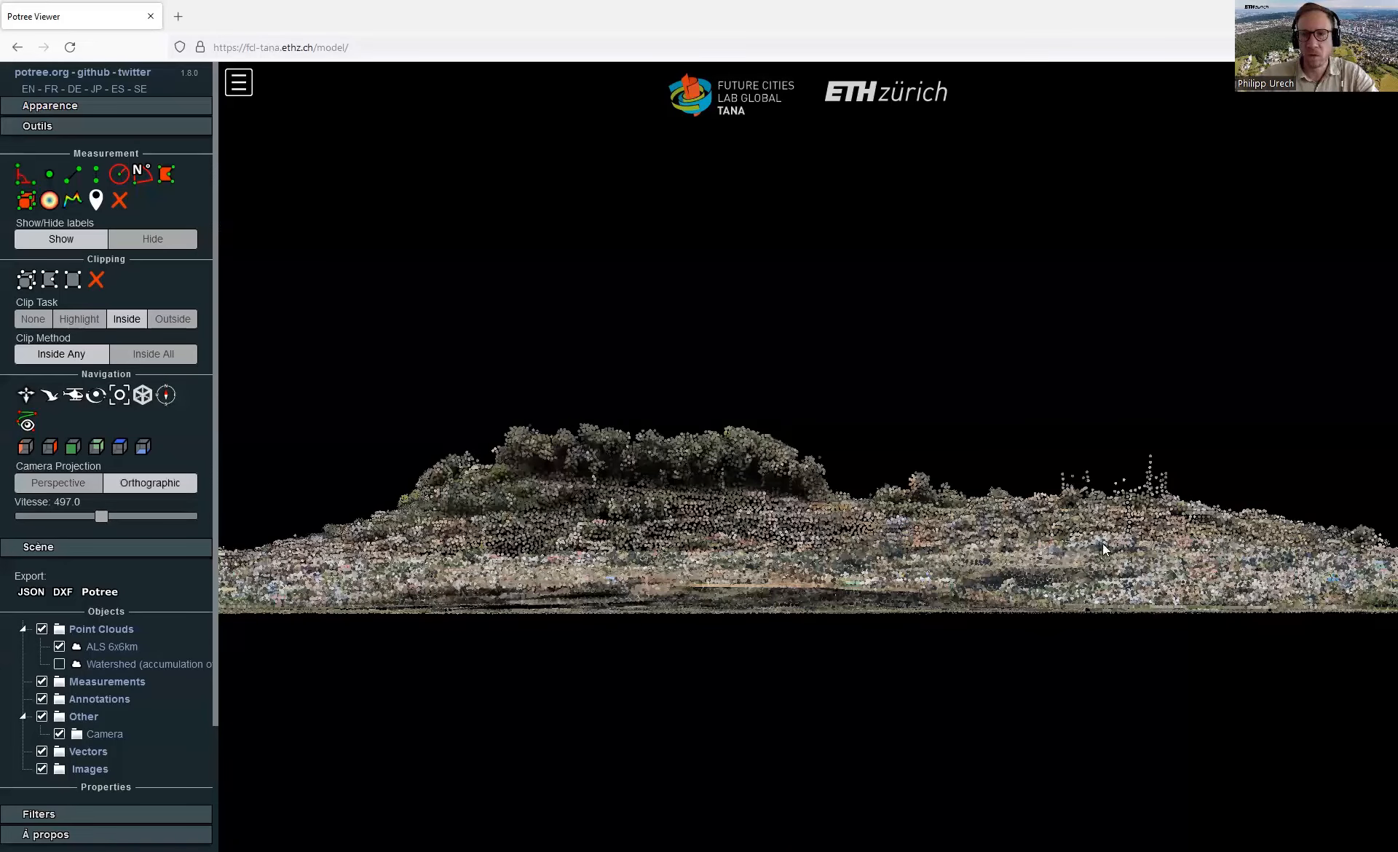
{"action": "scroll", "coordinate": [900, 559], "scroll_direction": "down", "scroll_amount": 2}
{"action": "left_click_drag", "start_coordinate": [900, 559], "coordinate": [753, 569]}
{"action": "scroll", "coordinate": [753, 569], "scroll_direction": "up", "scroll_amount": 2}
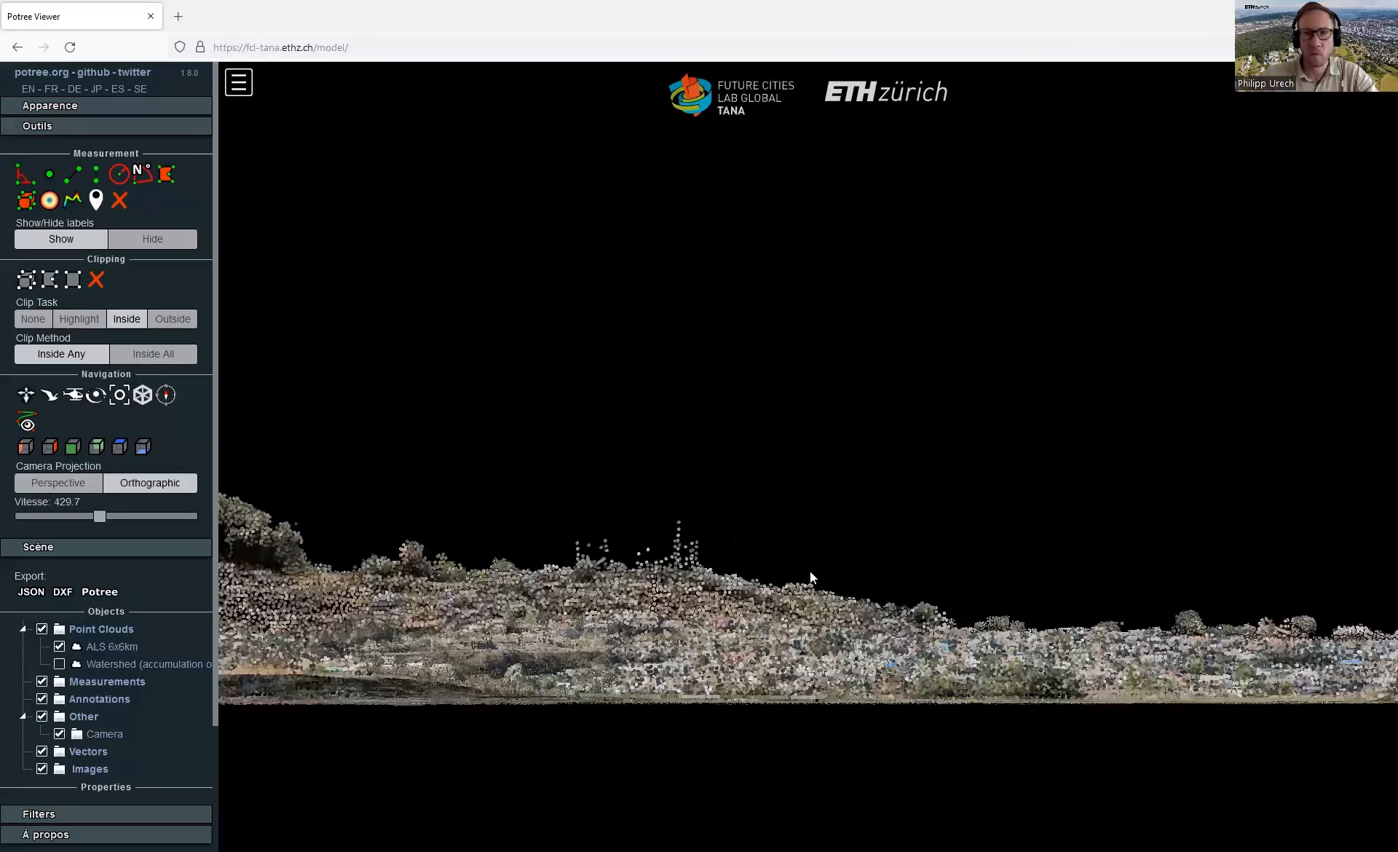
Step: Show the city in top view and place a large volume clip box over the river bend and the adjoining fields
{"action": "left_click", "coordinate": [120, 446]}
{"action": "scroll", "coordinate": [808, 457], "scroll_direction": "down", "scroll_amount": 5}
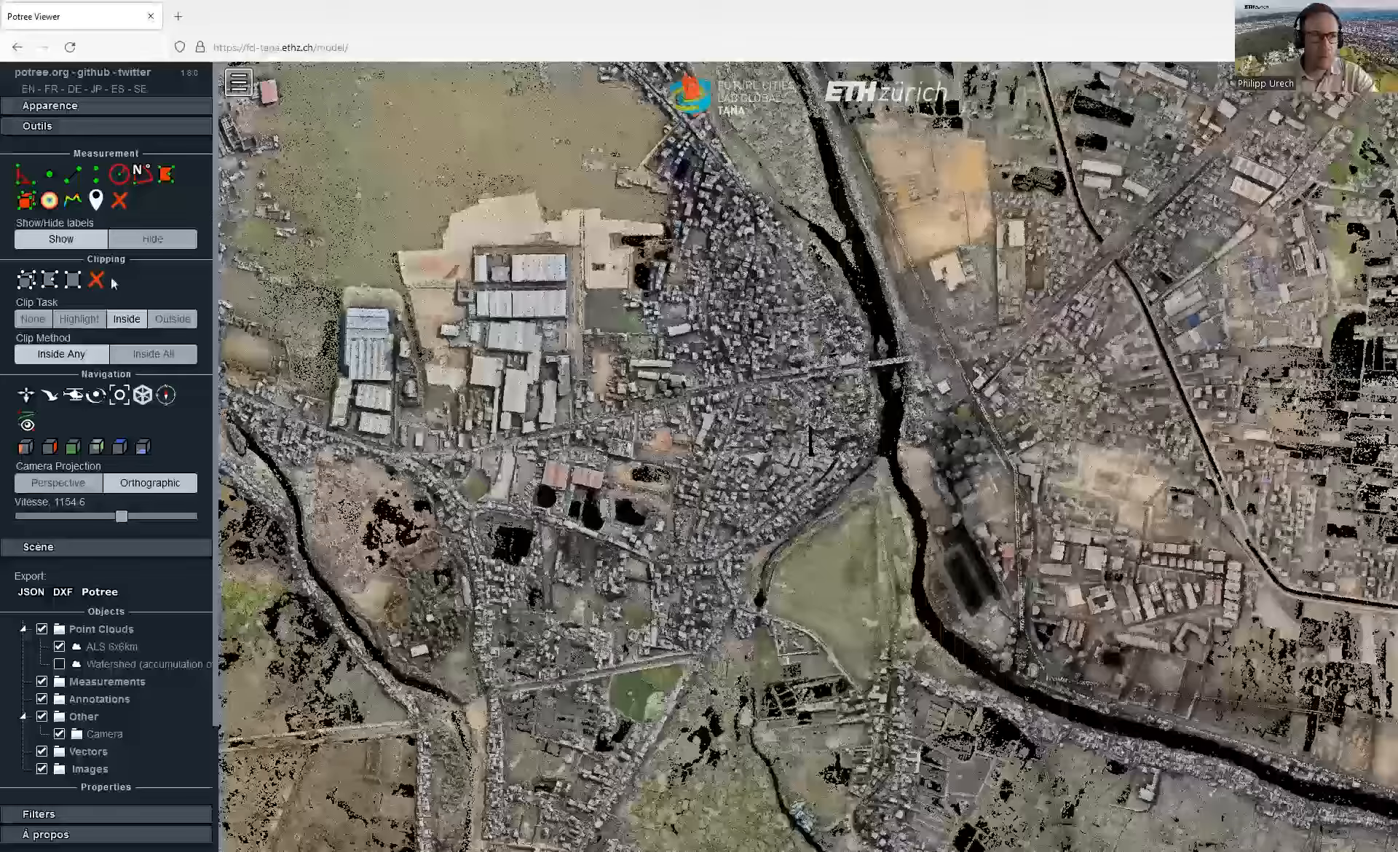
{"action": "left_click", "coordinate": [70, 281]}
{"action": "scroll", "coordinate": [809, 458], "scroll_direction": "down", "scroll_amount": 11}
{"action": "left_click", "coordinate": [72, 280]}
{"action": "left_click_drag", "start_coordinate": [719, 334], "coordinate": [975, 597]}
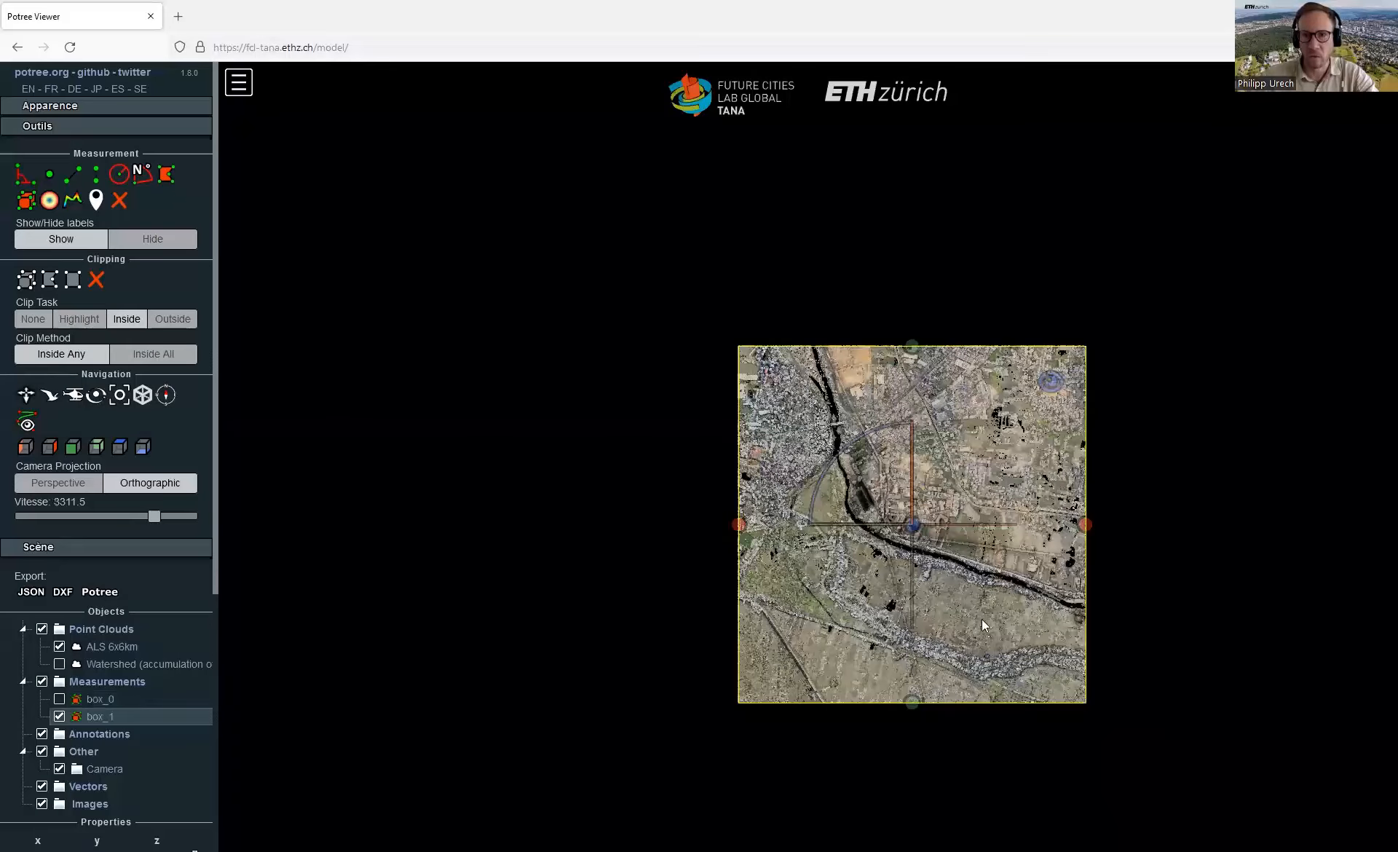
Step: Highlight the clip box's area within the full point cloud, then set the clip task back to Inside
{"action": "left_click_drag", "start_coordinate": [972, 605], "coordinate": [997, 576]}
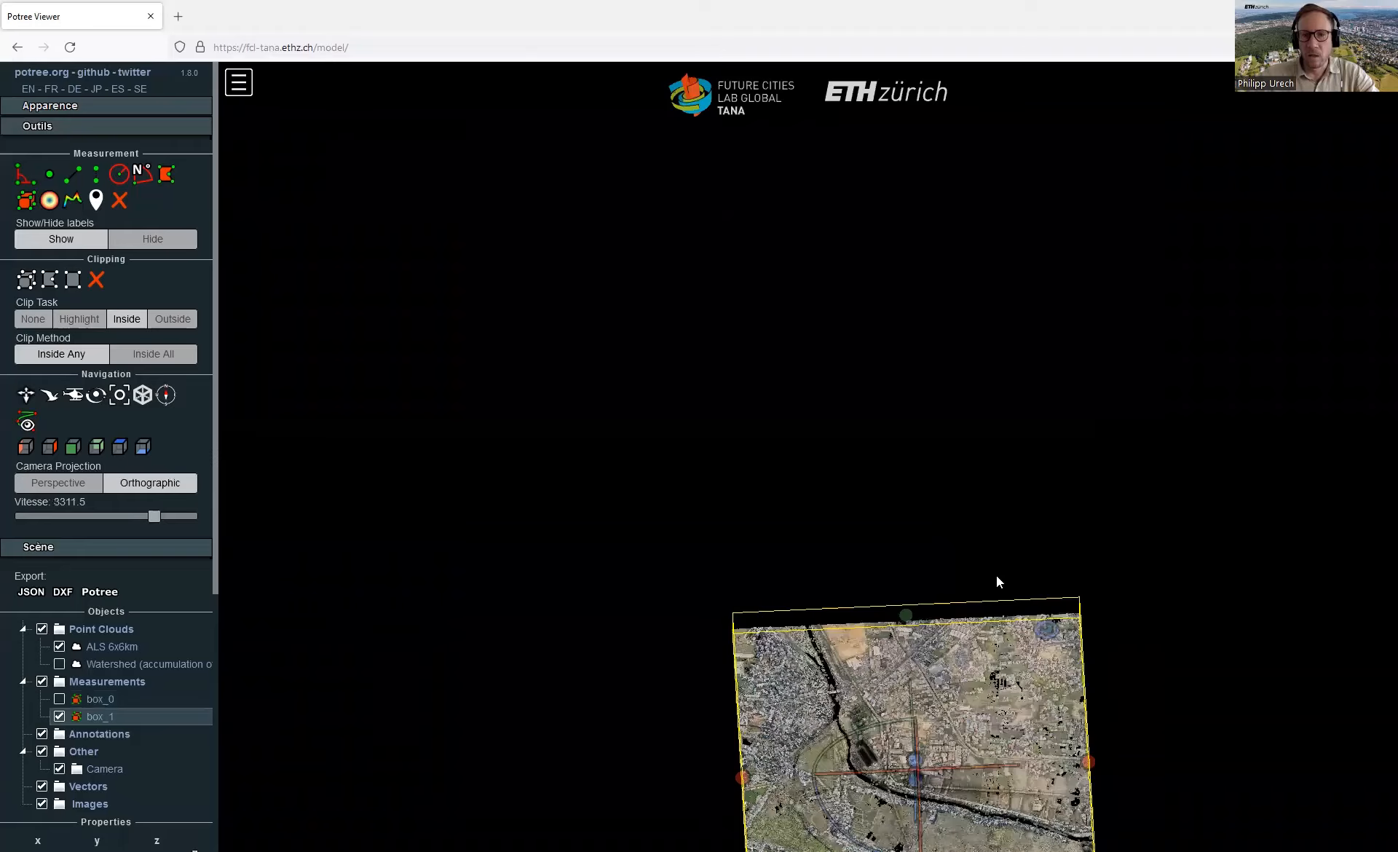
{"action": "scroll", "coordinate": [1089, 648], "scroll_direction": "down", "scroll_amount": 3}
{"action": "scroll", "coordinate": [1100, 656], "scroll_direction": "down", "scroll_amount": 2}
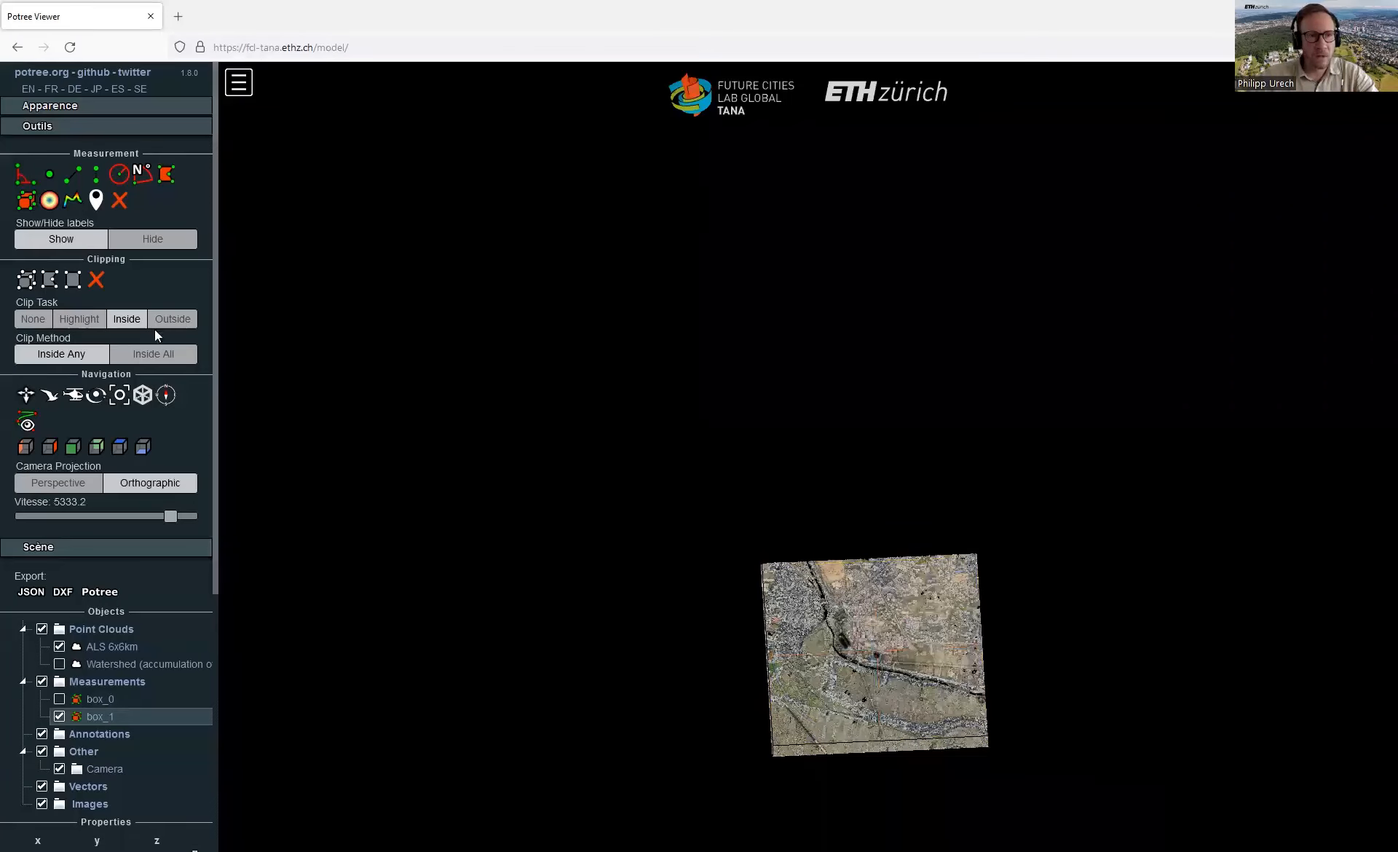
{"action": "left_click", "coordinate": [88, 323]}
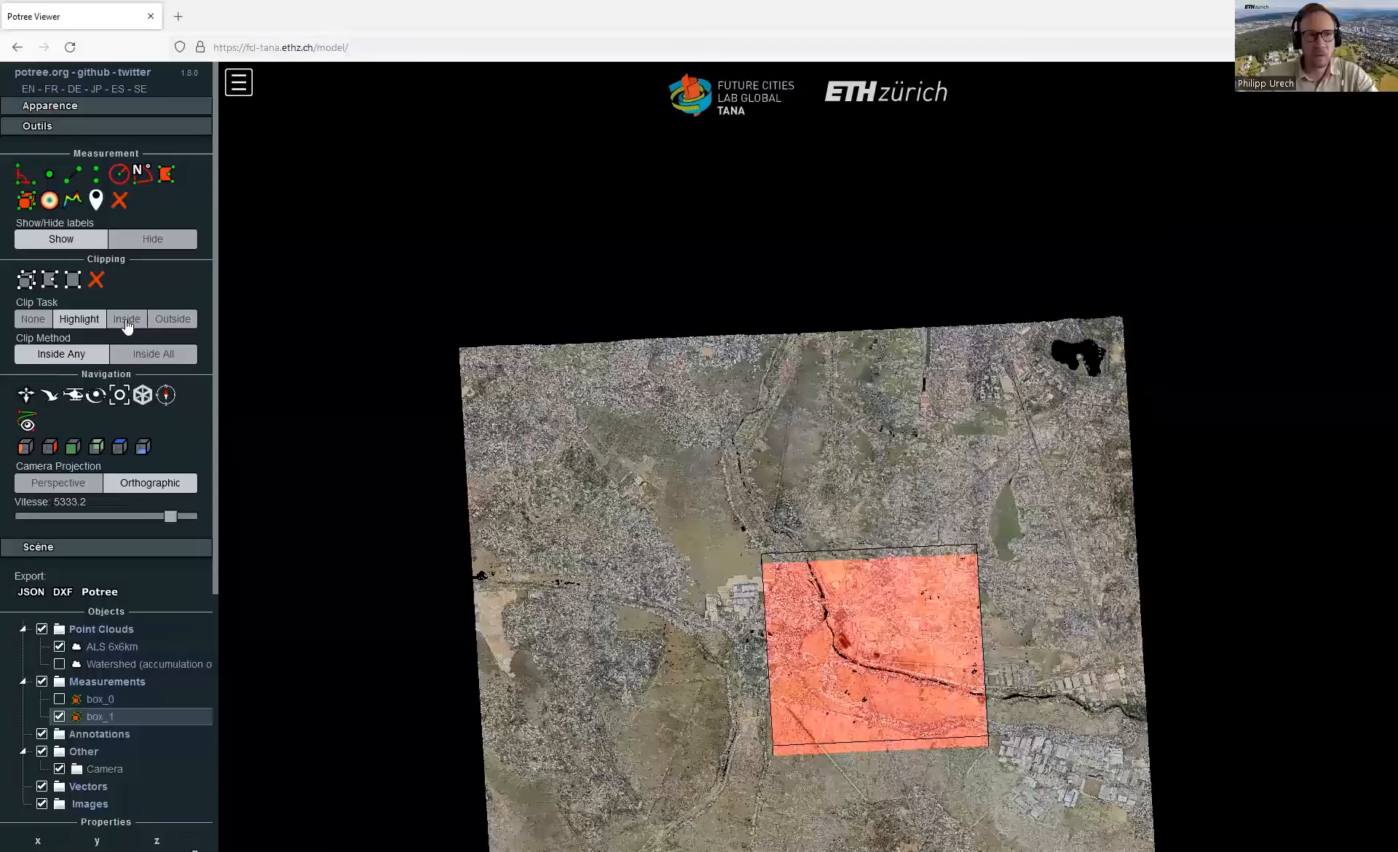
{"action": "left_click", "coordinate": [127, 322]}
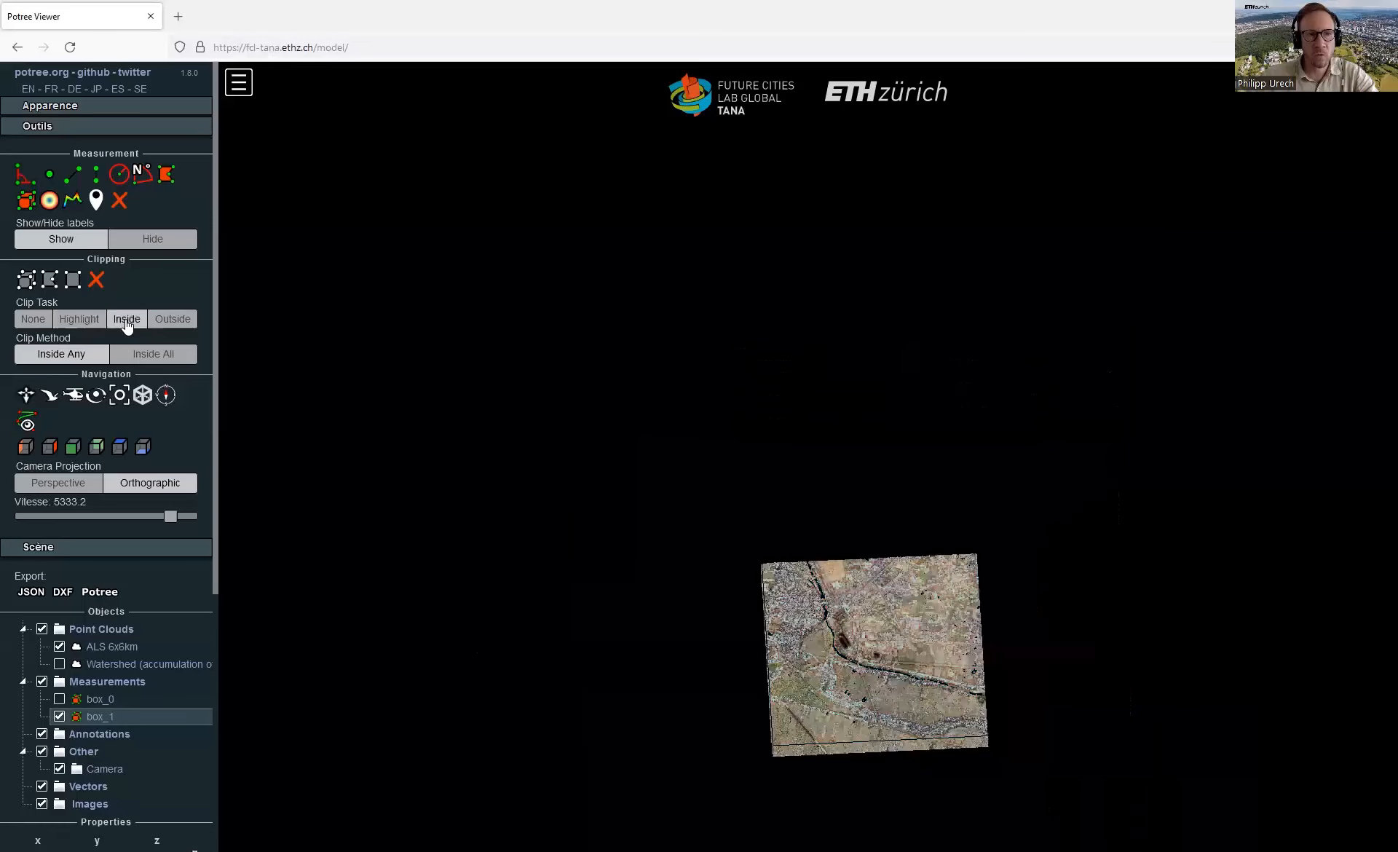
Step: Examine the clipped river area at an angle and switch the camera projection to Perspective
{"action": "right_click_drag", "start_coordinate": [905, 594], "coordinate": [910, 510]}
{"action": "scroll", "coordinate": [891, 536], "scroll_direction": "up", "scroll_amount": 11}
{"action": "left_click_drag", "start_coordinate": [913, 620], "coordinate": [1004, 594]}
{"action": "scroll", "coordinate": [1003, 594], "scroll_direction": "up", "scroll_amount": 6}
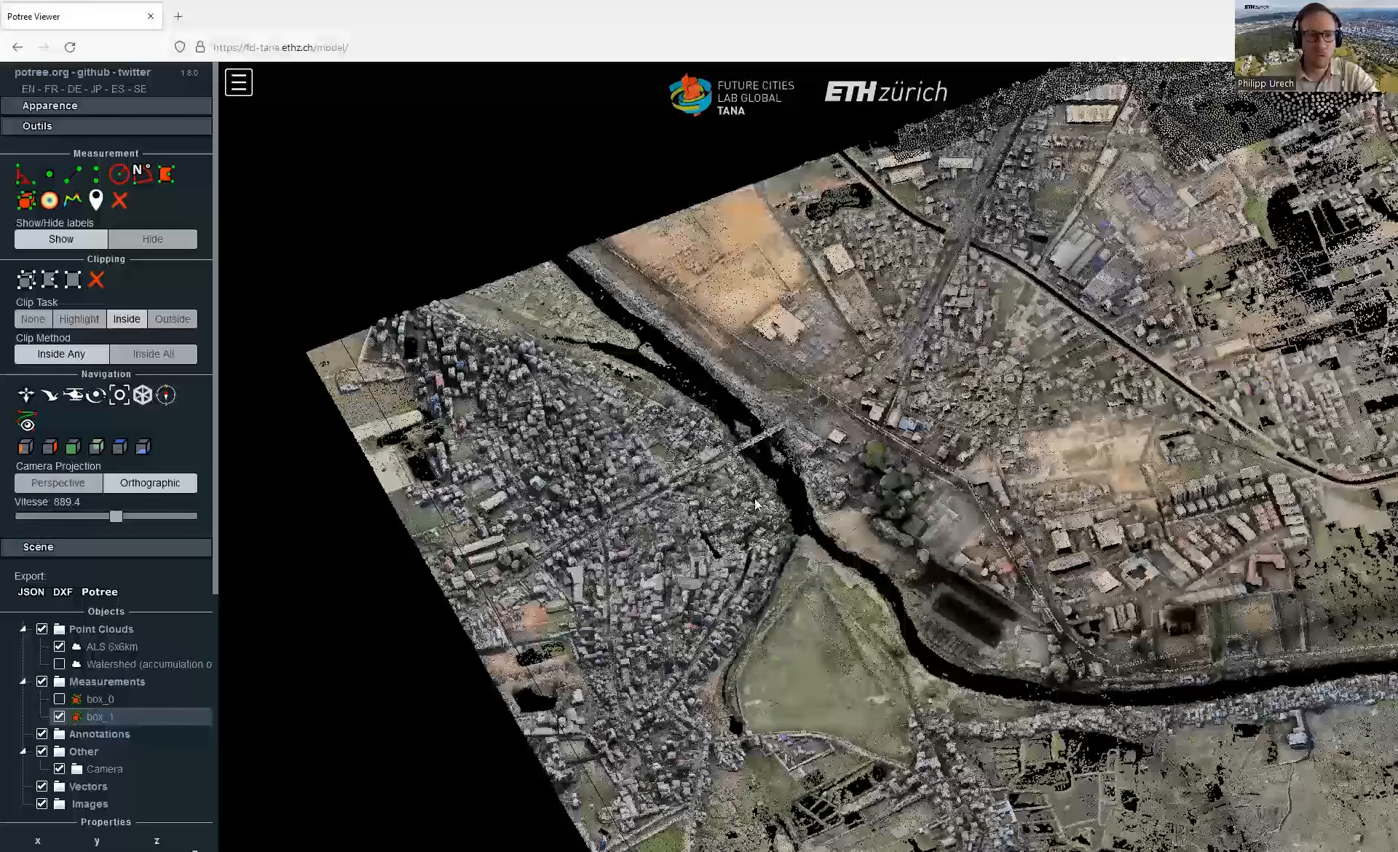
{"action": "right_click_drag", "start_coordinate": [671, 529], "coordinate": [659, 422]}
{"action": "scroll", "coordinate": [659, 422], "scroll_direction": "up", "scroll_amount": 1}
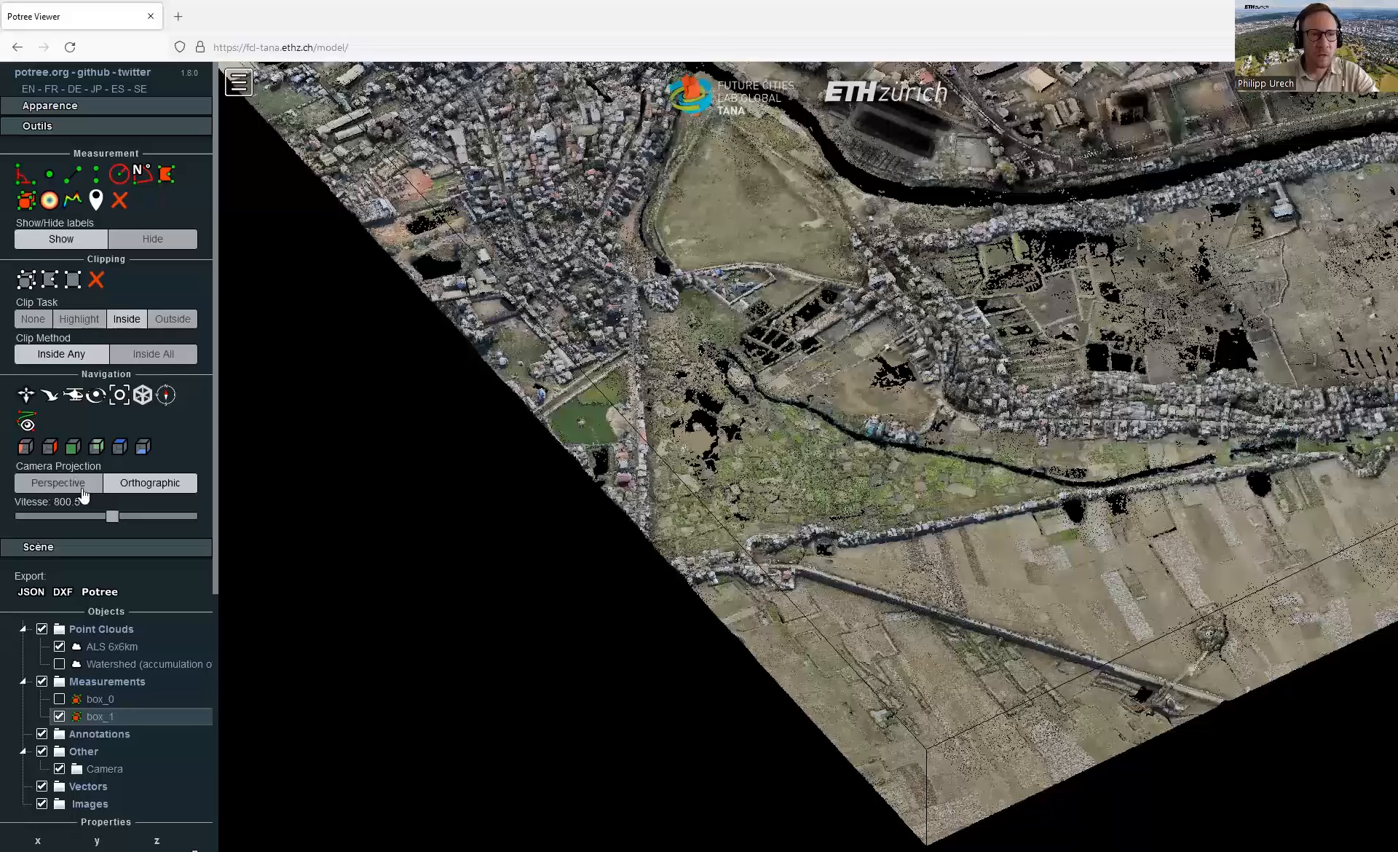
{"action": "left_click", "coordinate": [78, 485]}
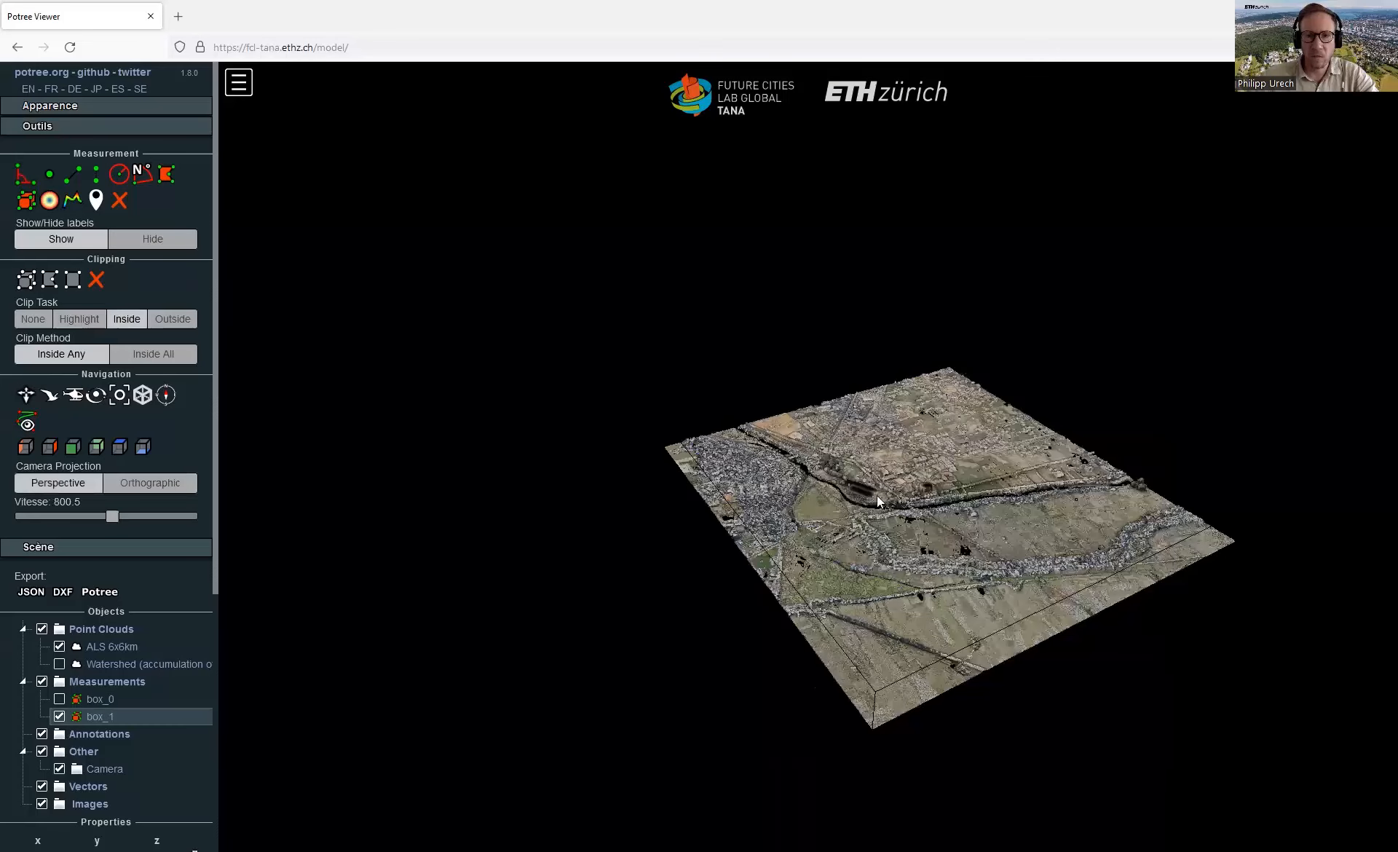
{"action": "left_click_drag", "start_coordinate": [864, 480], "coordinate": [862, 588]}
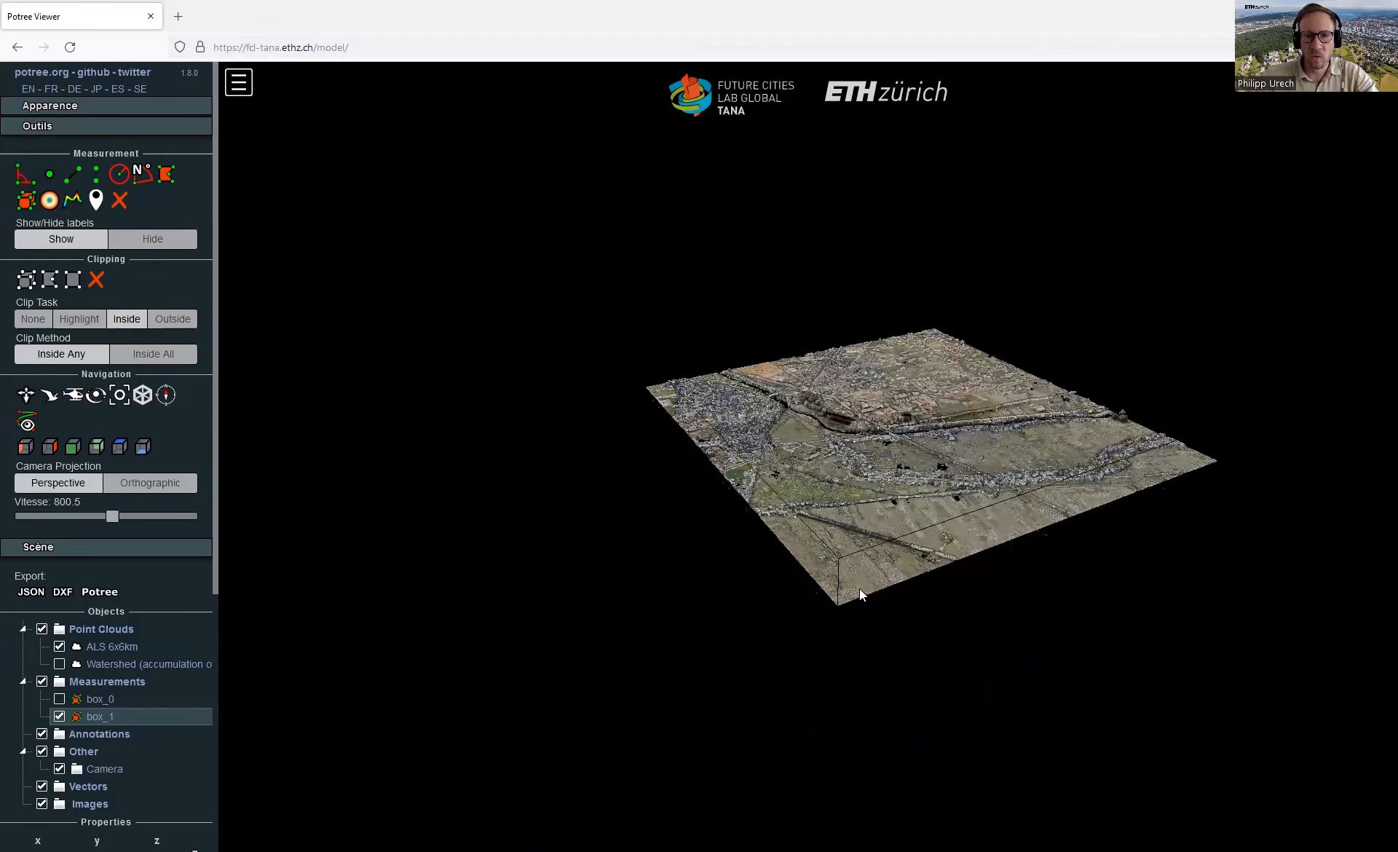
Step: Narrow the clip box to a thin strip along one side and lengthen it outward at its near end
{"action": "left_click", "coordinate": [858, 541]}
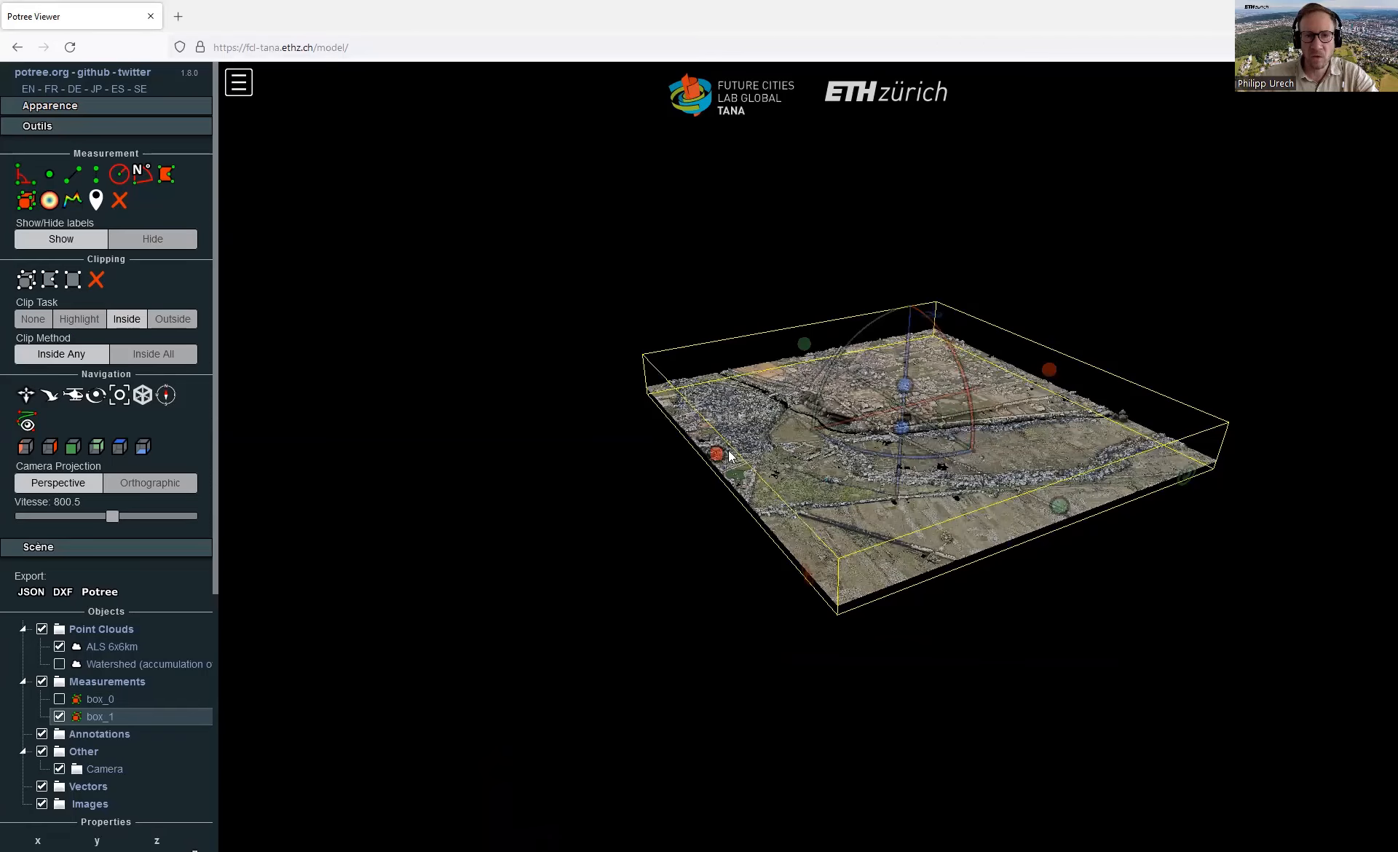
{"action": "left_click_drag", "start_coordinate": [685, 469], "coordinate": [1024, 405]}
{"action": "left_click_drag", "start_coordinate": [1201, 455], "coordinate": [1340, 520]}
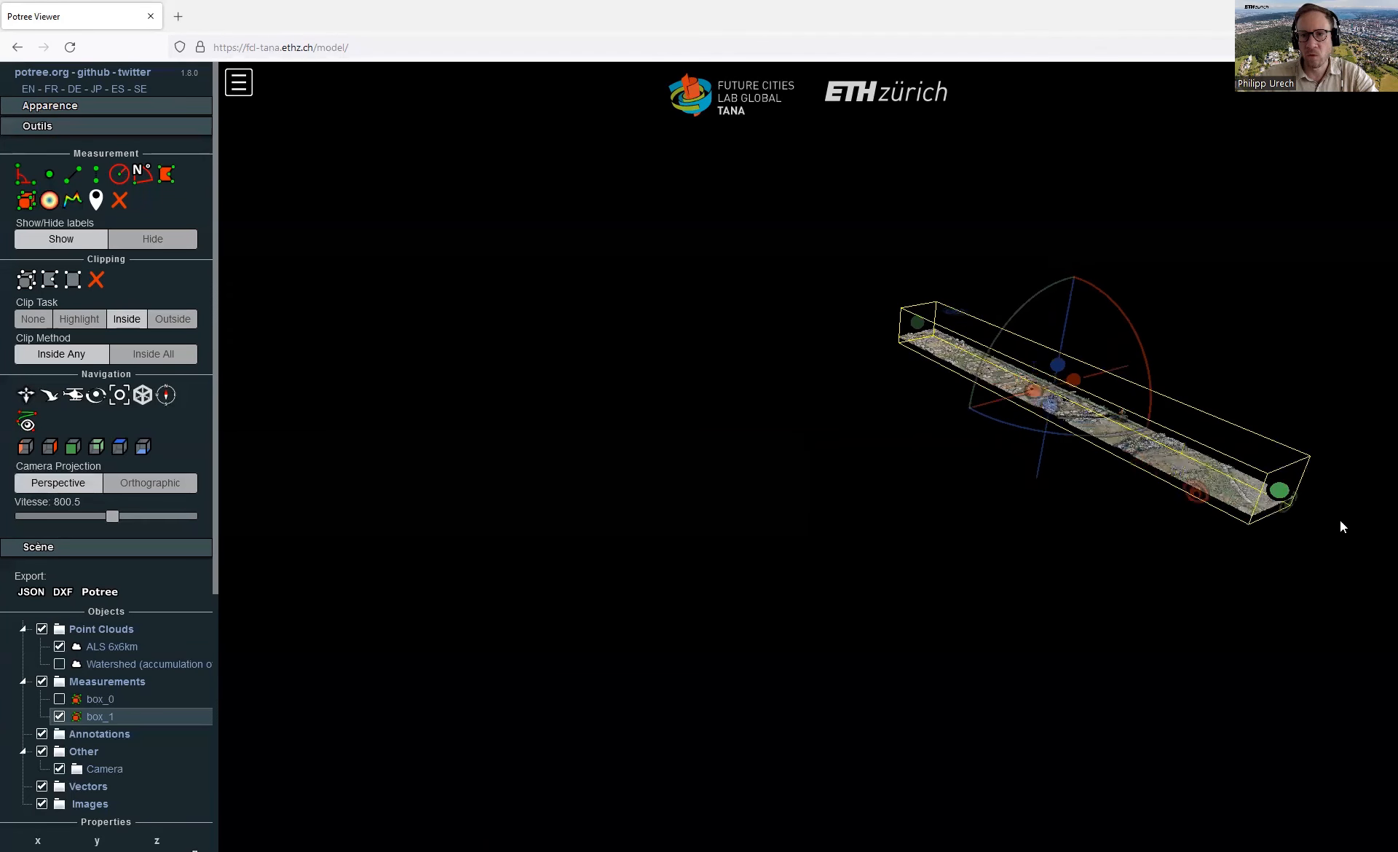
Step: Examine the clipped strip from several angles, closely around the houses, pylons and fields along its cut edge
{"action": "left_click_drag", "start_coordinate": [1037, 435], "coordinate": [978, 515]}
{"action": "scroll", "coordinate": [978, 515], "scroll_direction": "up", "scroll_amount": 12}
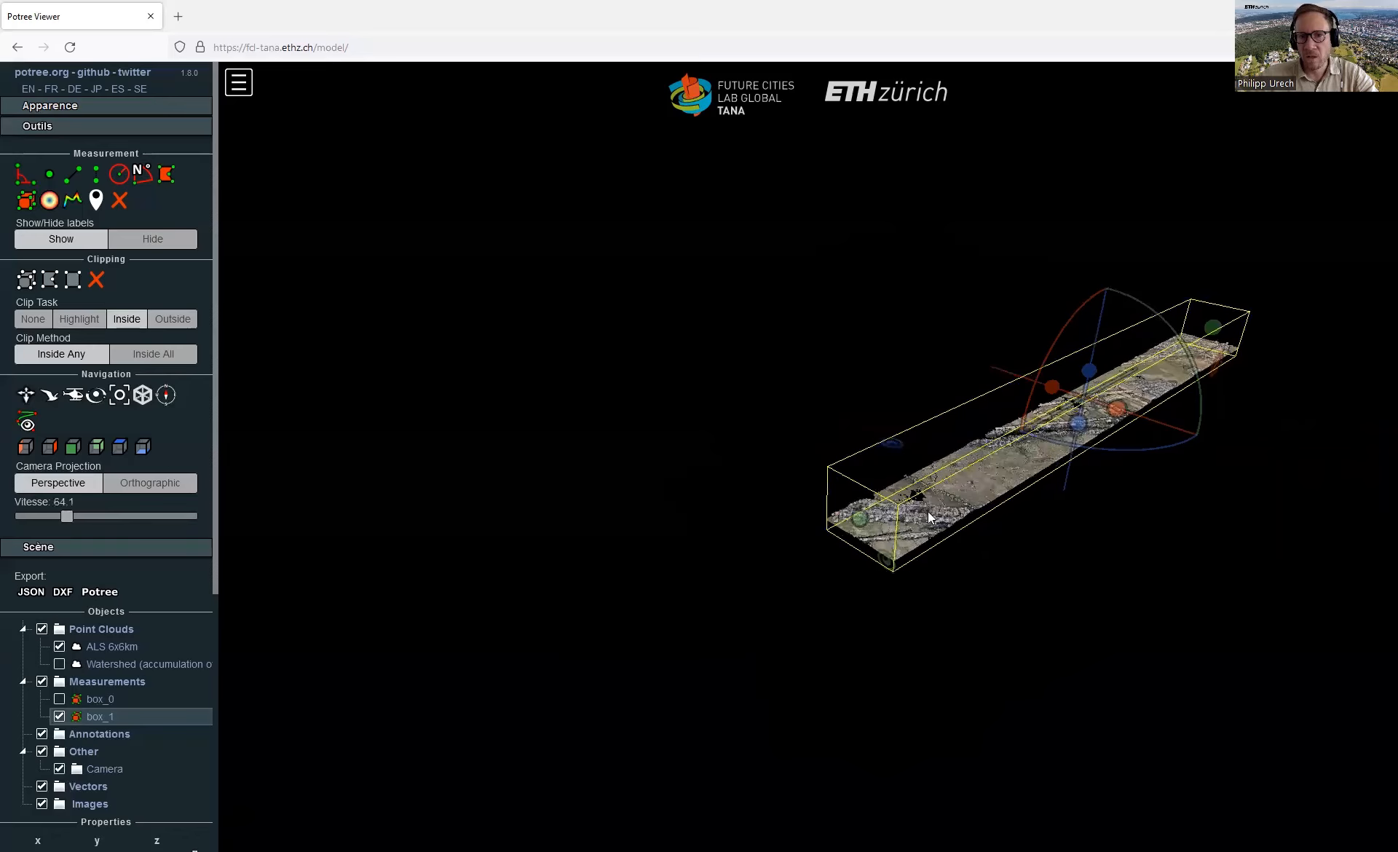
{"action": "left_click", "coordinate": [985, 568]}
{"action": "double_click", "coordinate": [957, 503]}
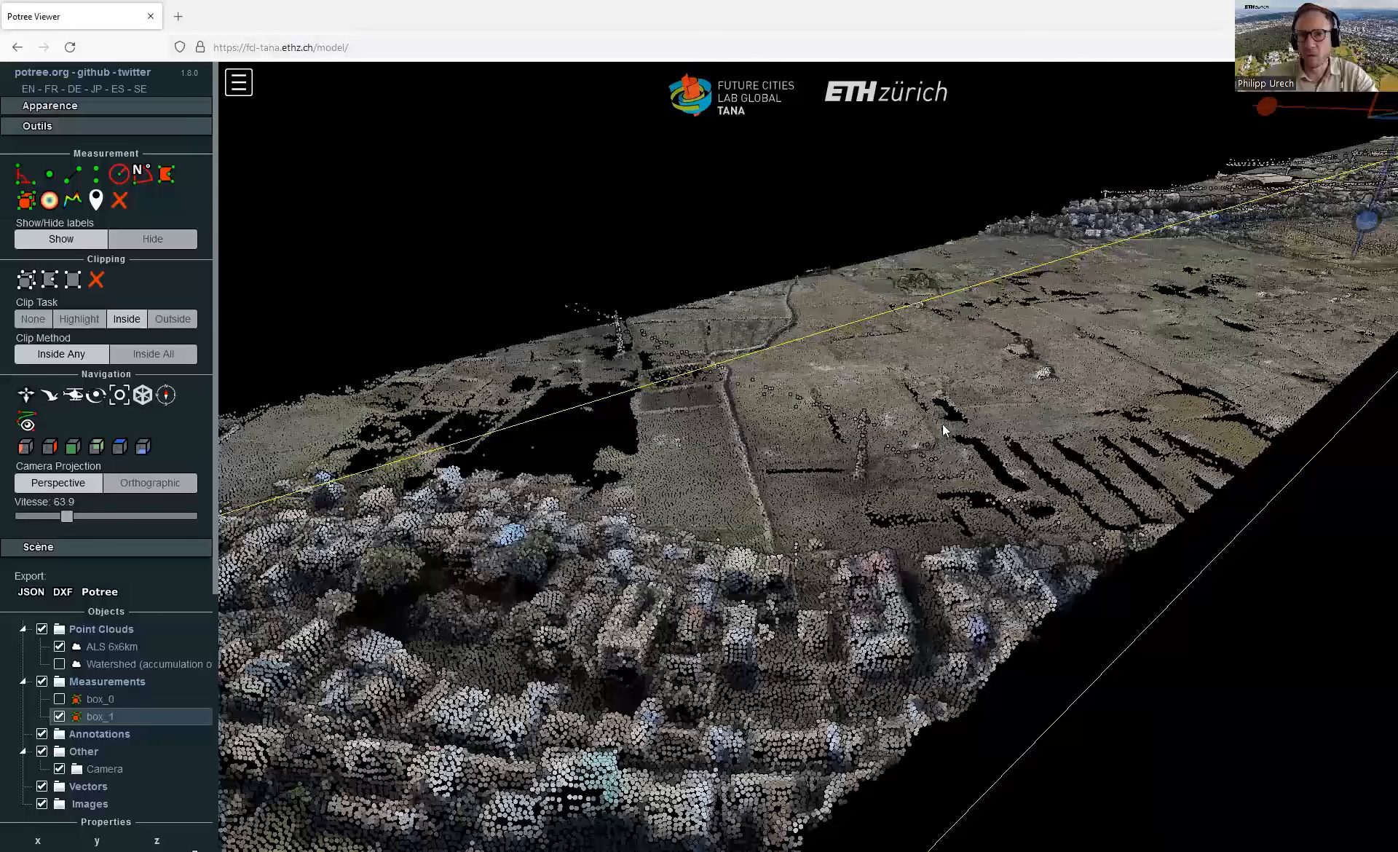
{"action": "scroll", "coordinate": [967, 415], "scroll_direction": "down", "scroll_amount": 5}
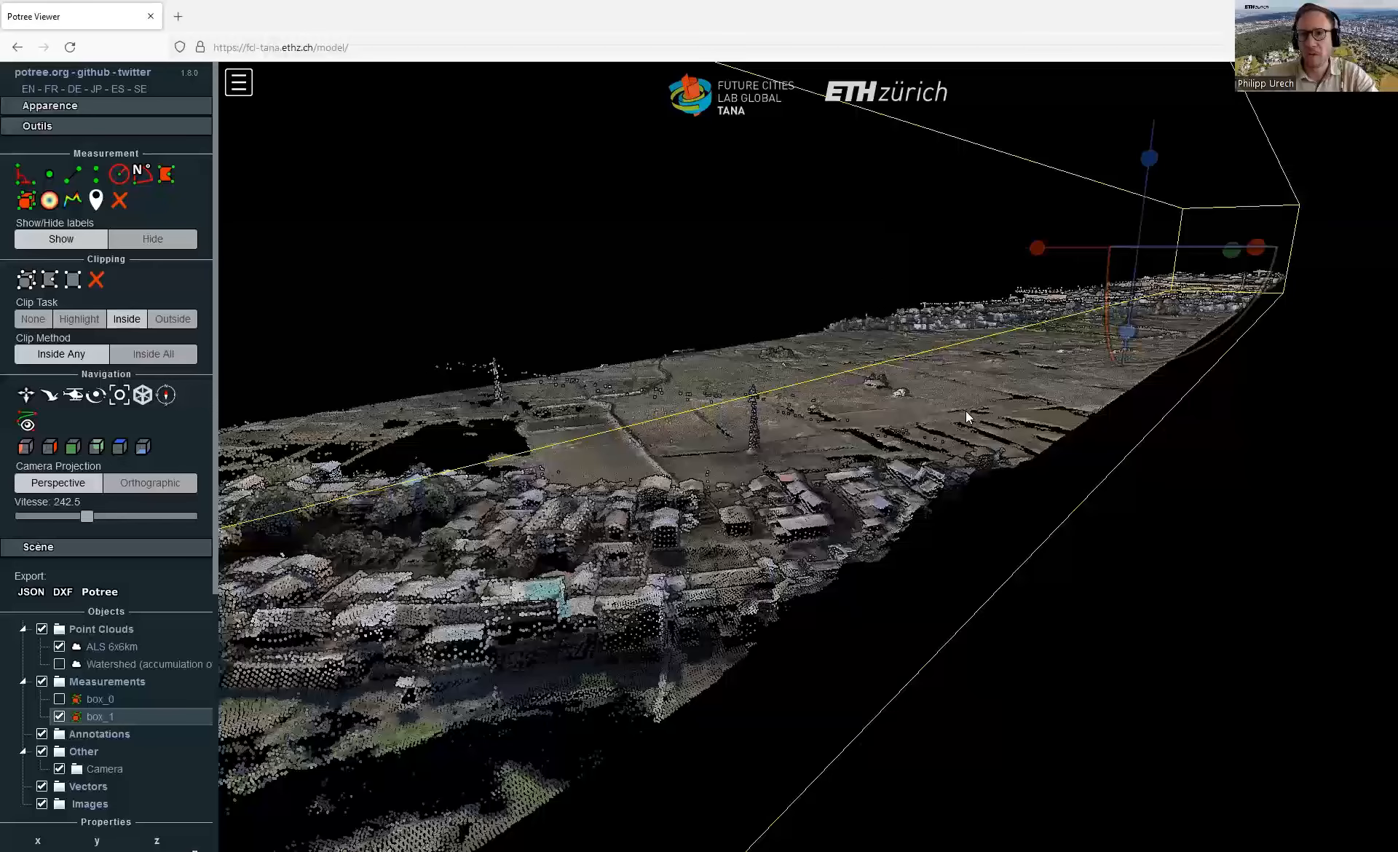
{"action": "scroll", "coordinate": [981, 406], "scroll_direction": "down", "scroll_amount": 2}
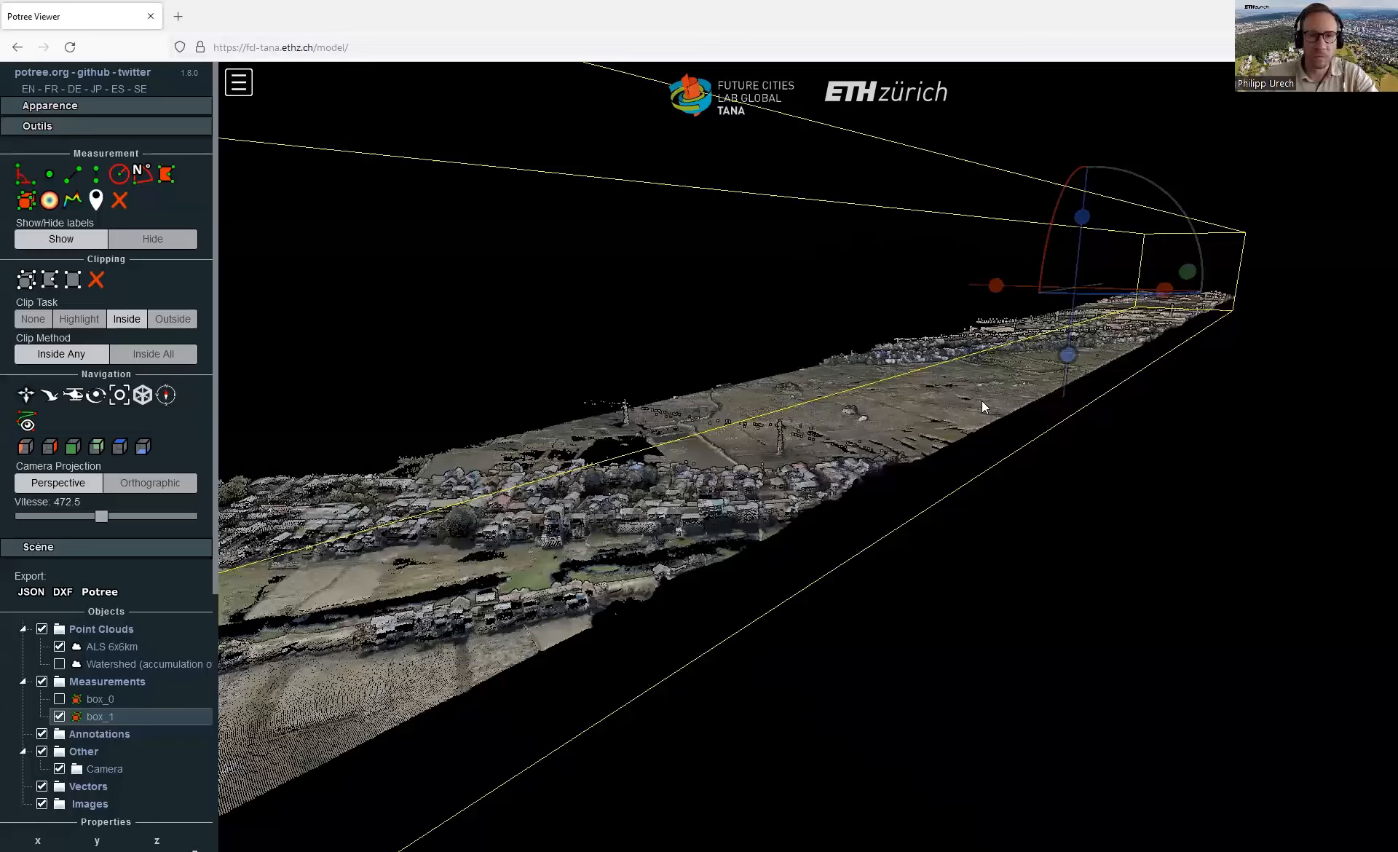
{"action": "scroll", "coordinate": [897, 439], "scroll_direction": "down", "scroll_amount": 2}
{"action": "left_click_drag", "start_coordinate": [912, 423], "coordinate": [670, 465]}
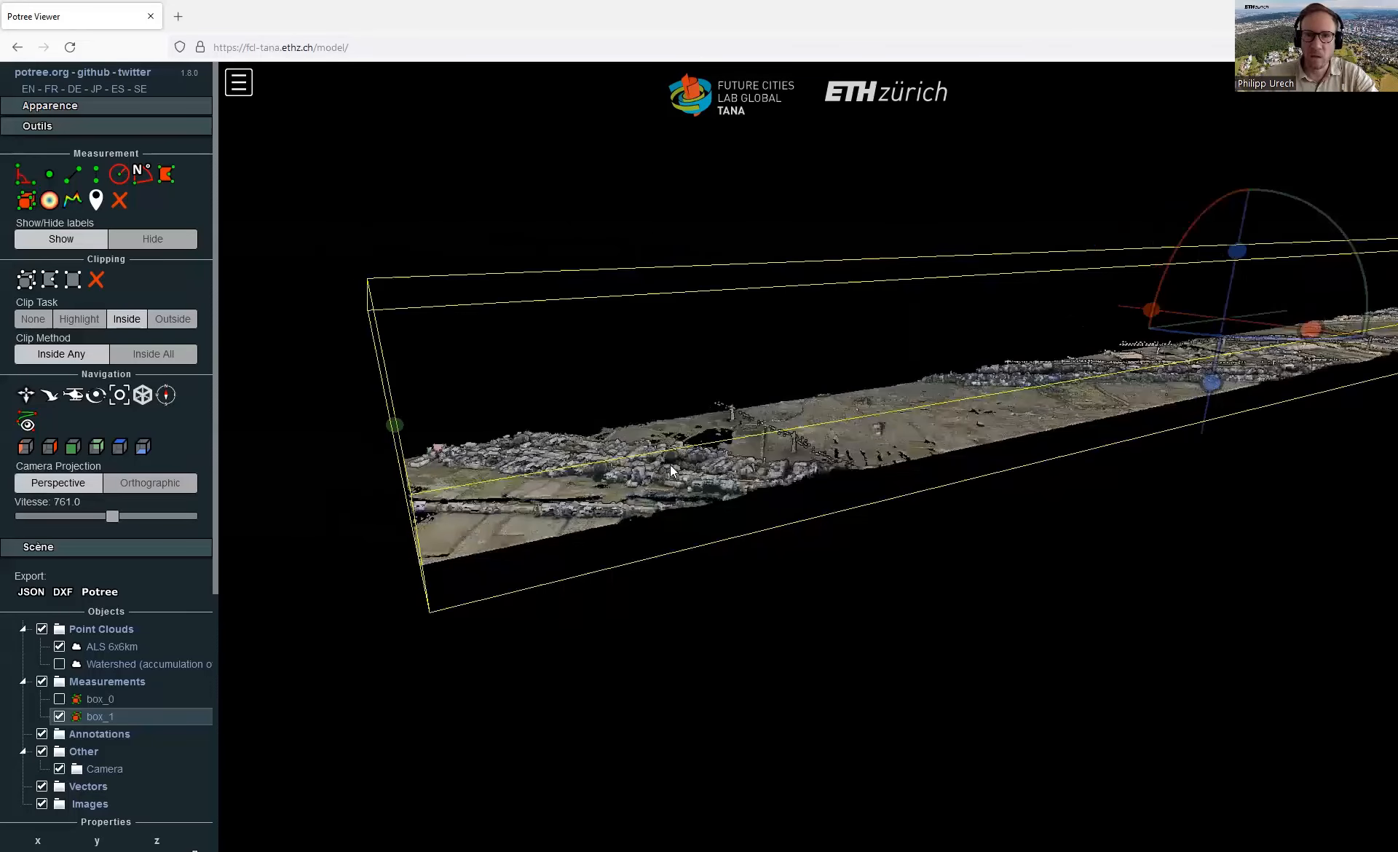
{"action": "scroll", "coordinate": [626, 530], "scroll_direction": "up", "scroll_amount": 1}
{"action": "scroll", "coordinate": [775, 485], "scroll_direction": "up", "scroll_amount": 1}
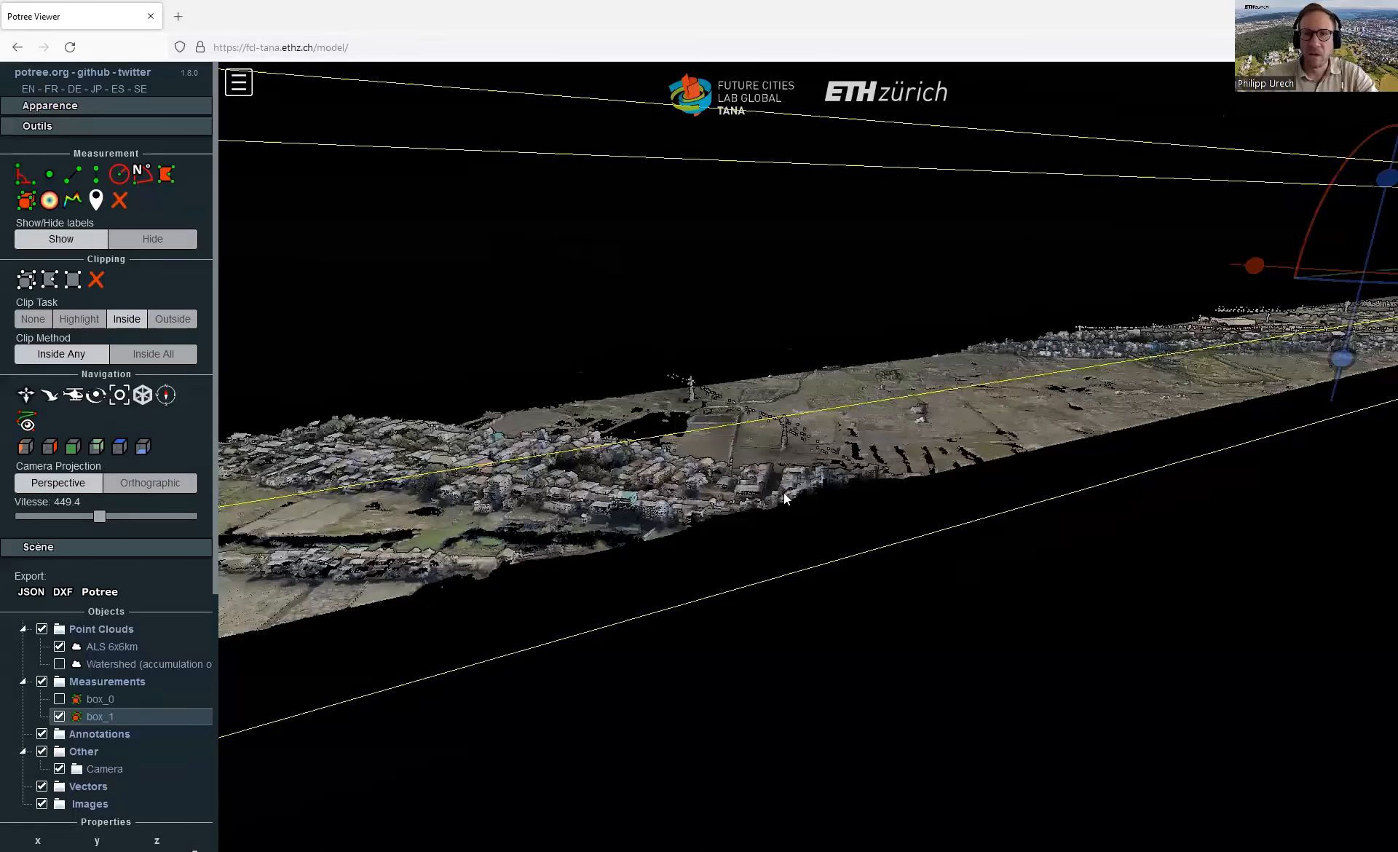
{"action": "scroll", "coordinate": [783, 492], "scroll_direction": "up", "scroll_amount": 2}
{"action": "scroll", "coordinate": [892, 456], "scroll_direction": "up", "scroll_amount": 1}
{"action": "left_click_drag", "start_coordinate": [892, 456], "coordinate": [945, 493]}
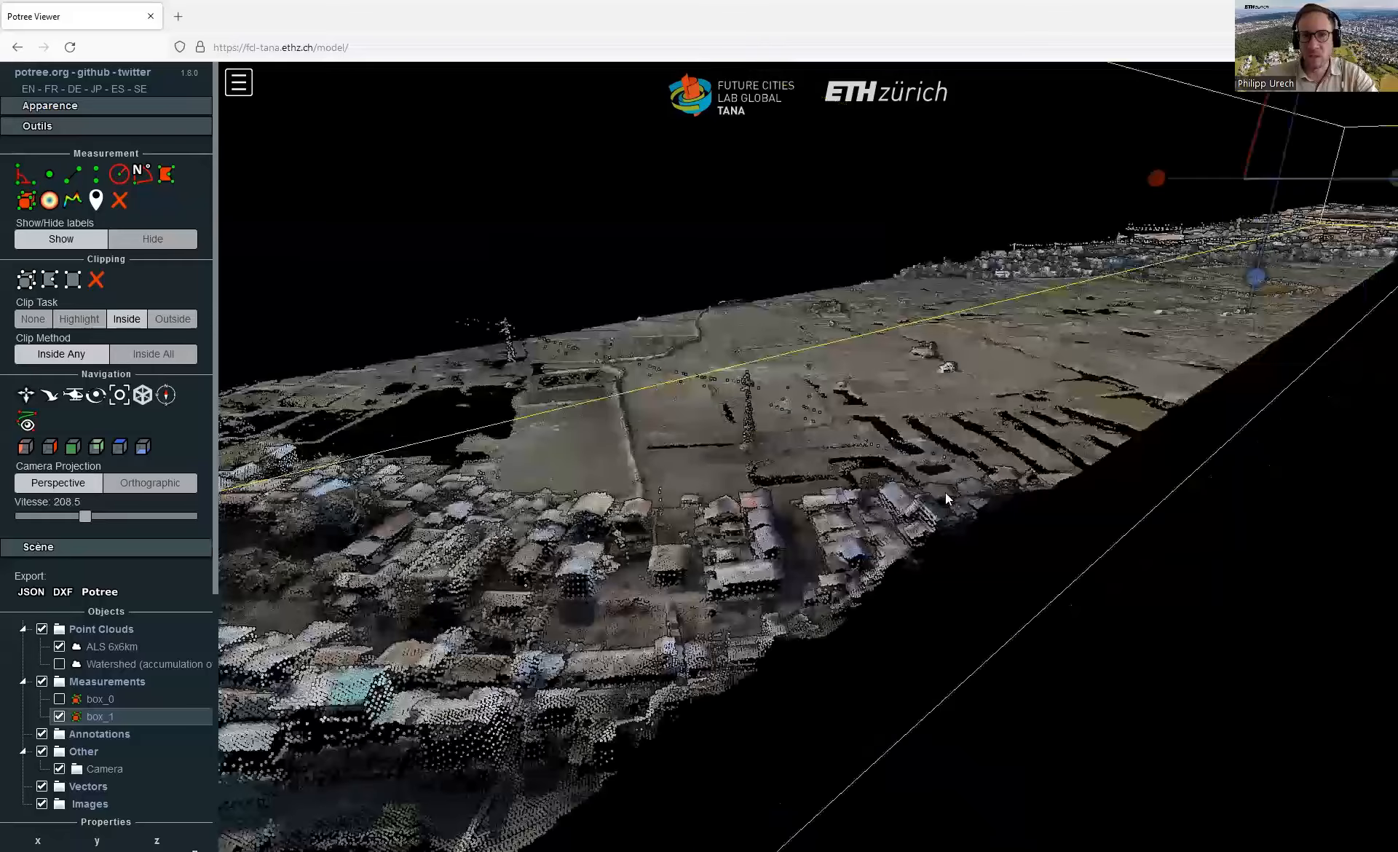
{"action": "scroll", "coordinate": [811, 441], "scroll_direction": "down", "scroll_amount": 1}
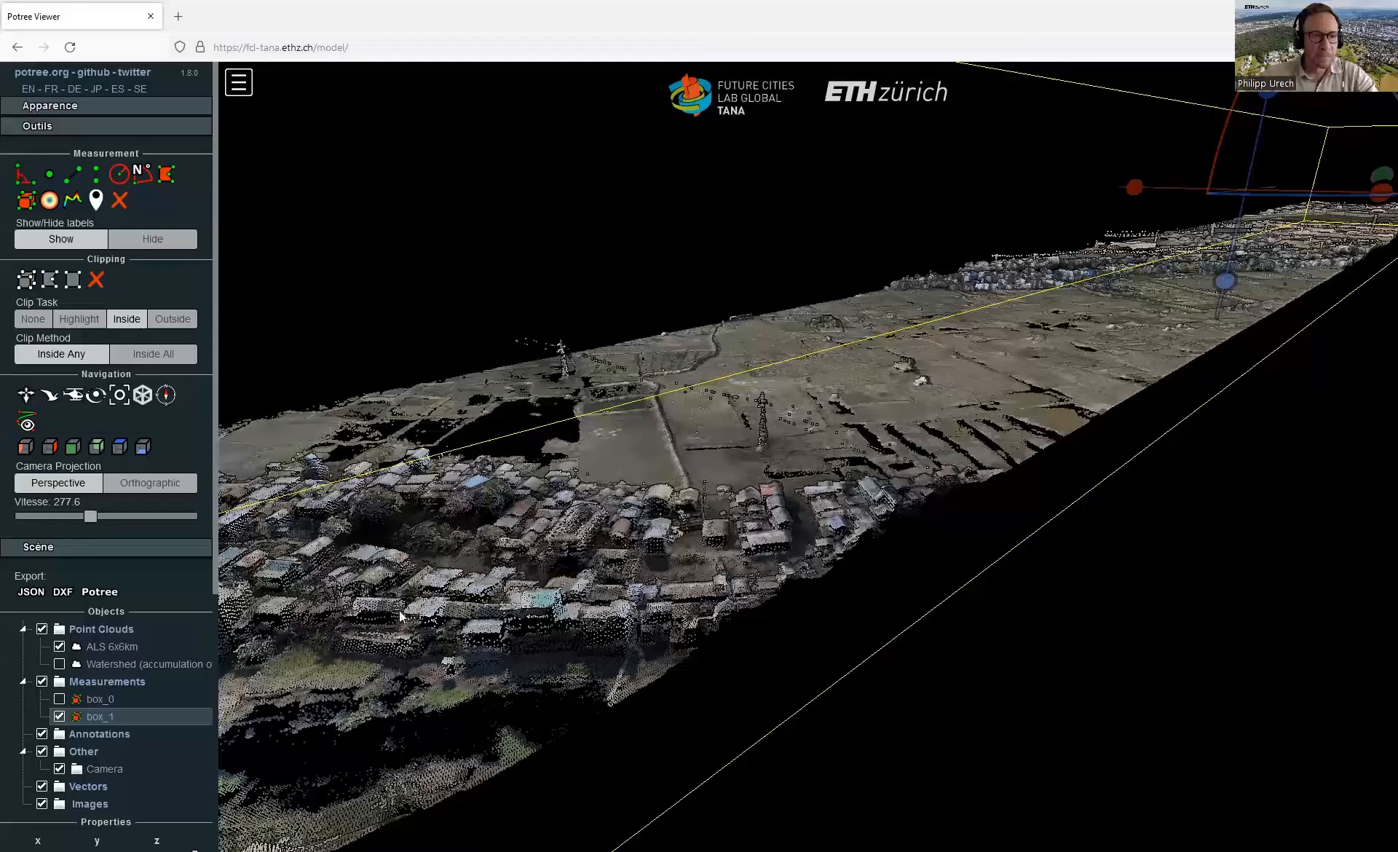
Step: Remove the clip box from the scene and show the properties of the ALS 6x6km point cloud
{"action": "left_click", "coordinate": [96, 280]}
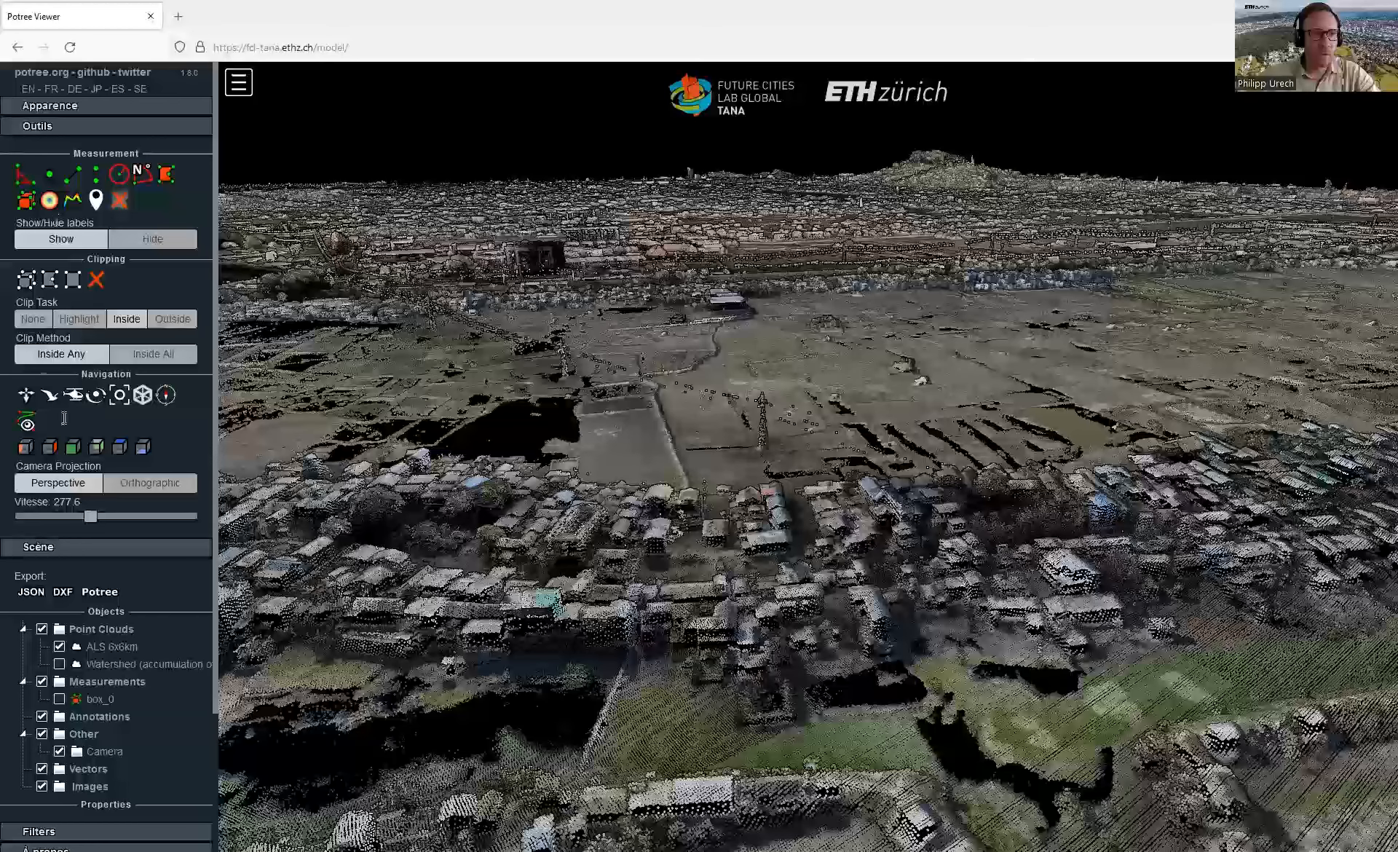
{"action": "left_click", "coordinate": [93, 126]}
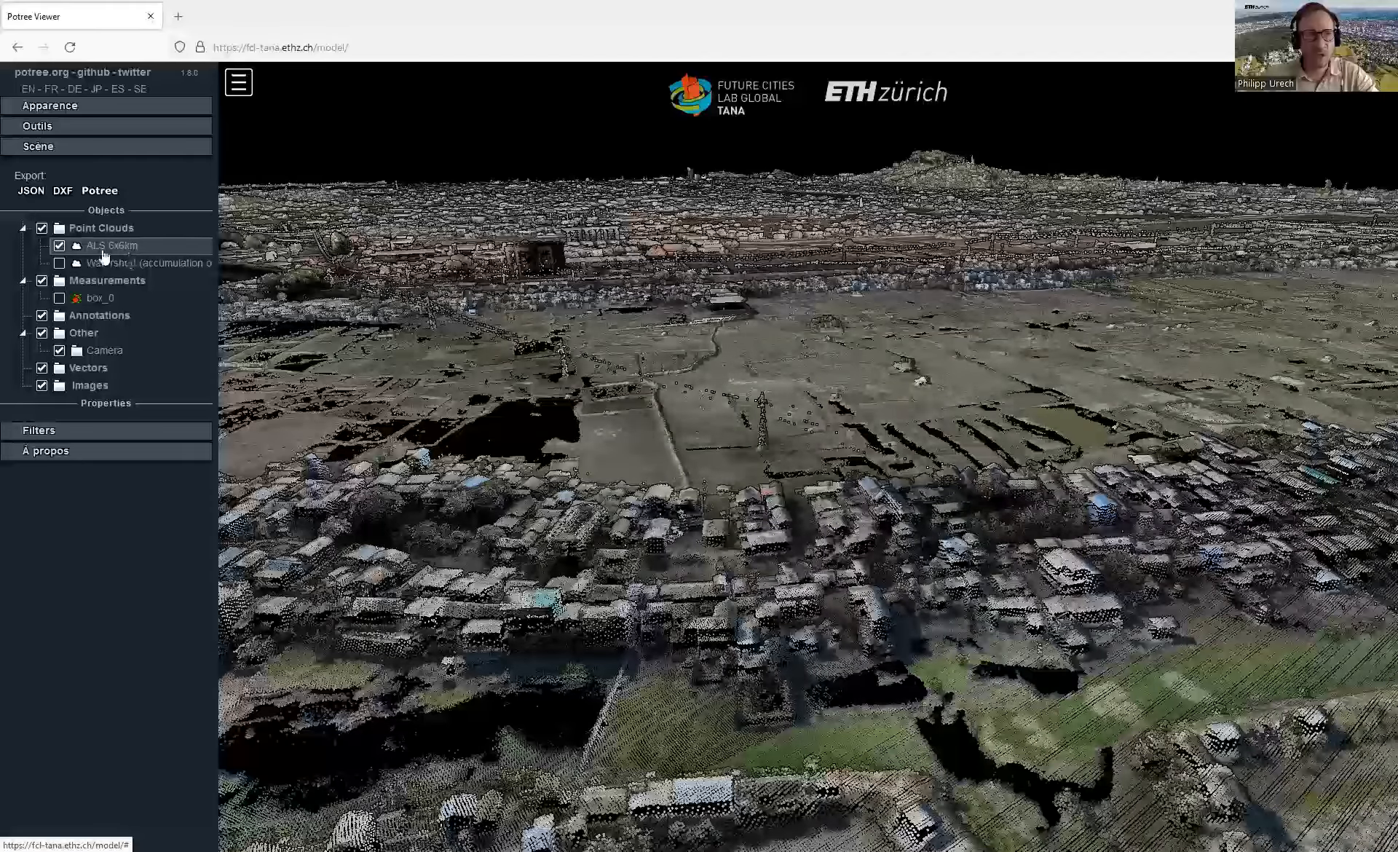
{"action": "left_click", "coordinate": [101, 254]}
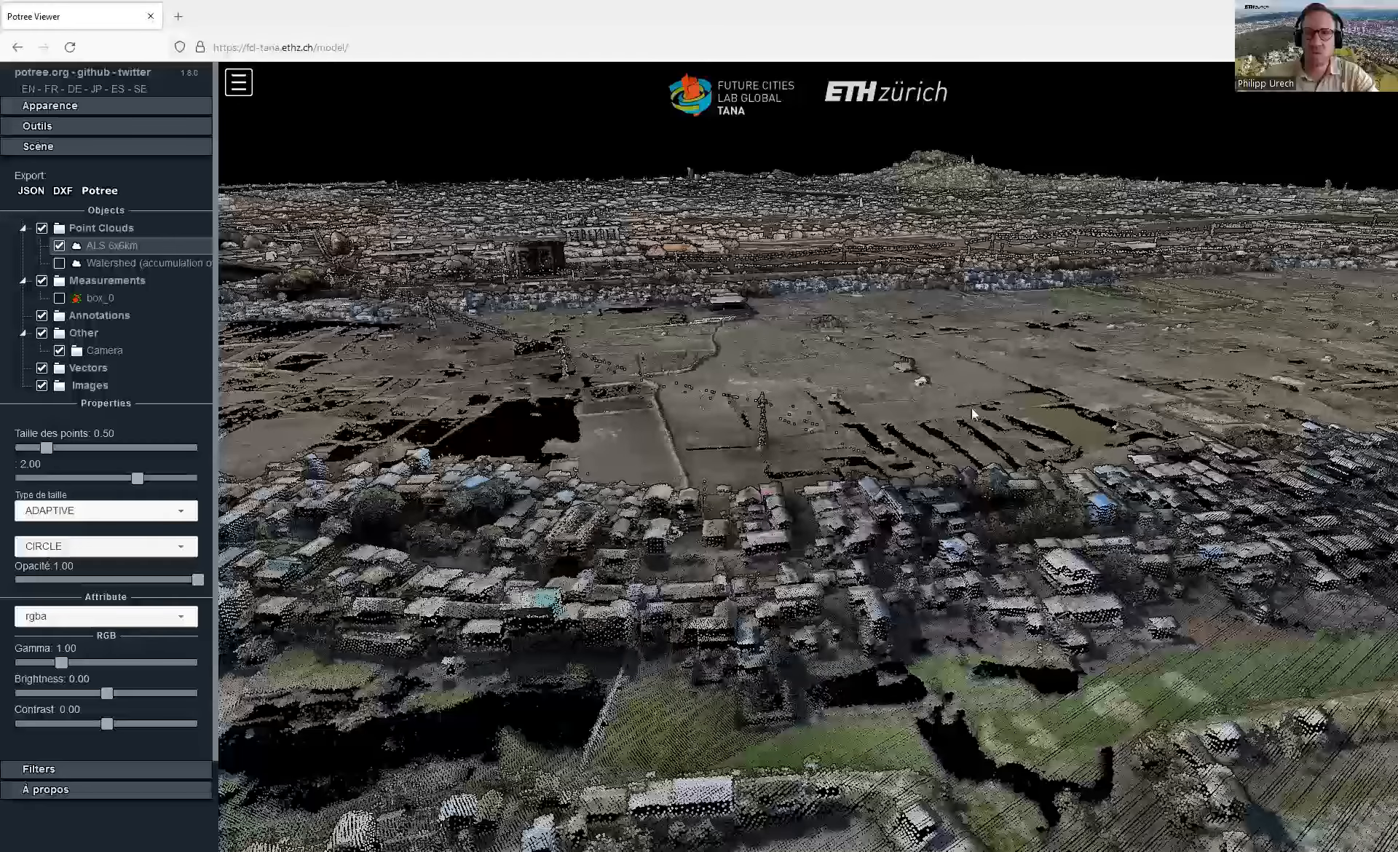
Step: Reduce the ALS cloud's point size to 0.33 for comparison, then raise it to 0.51
{"action": "scroll", "coordinate": [986, 412], "scroll_direction": "up", "scroll_amount": 2}
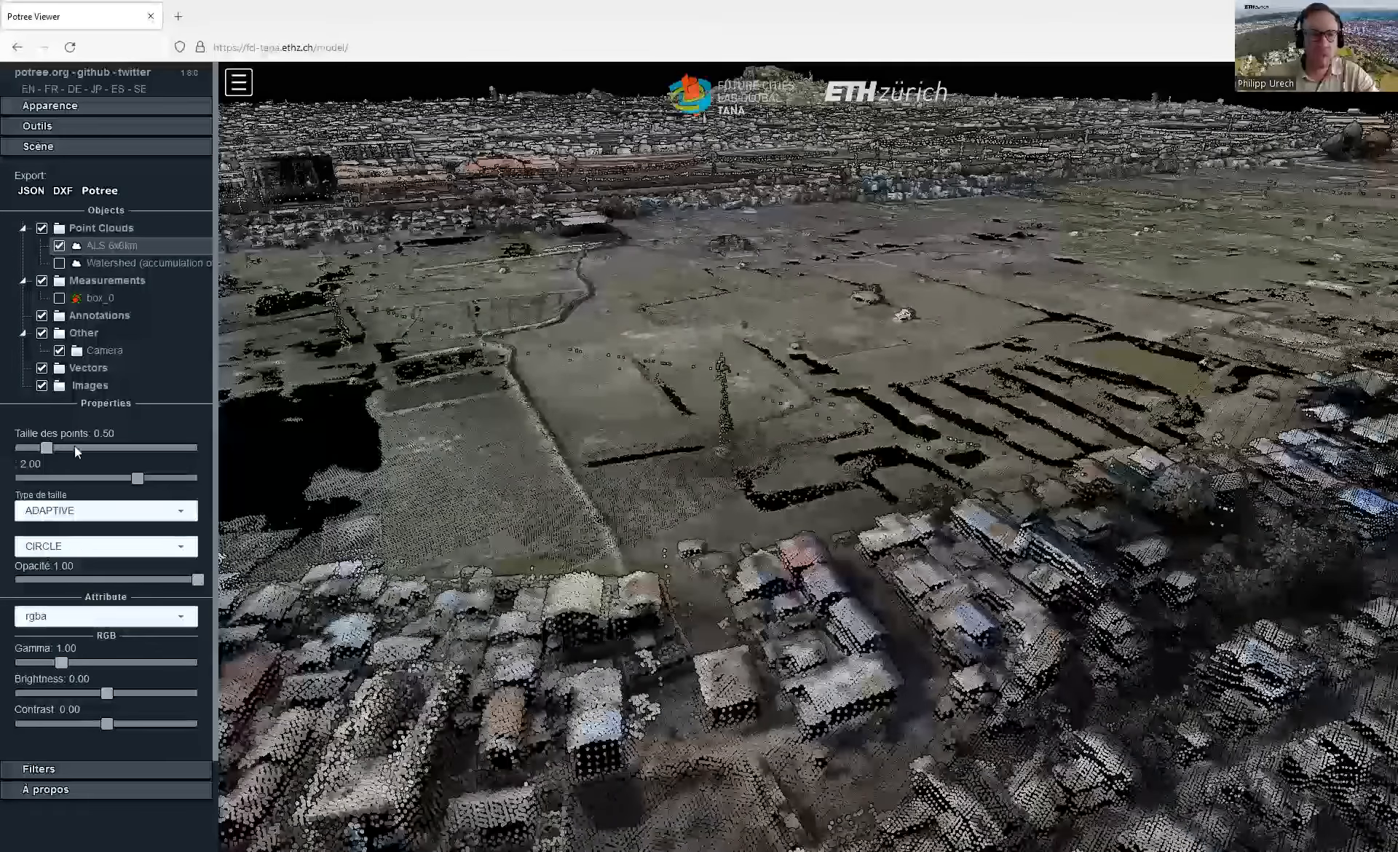
{"action": "left_click", "coordinate": [34, 448]}
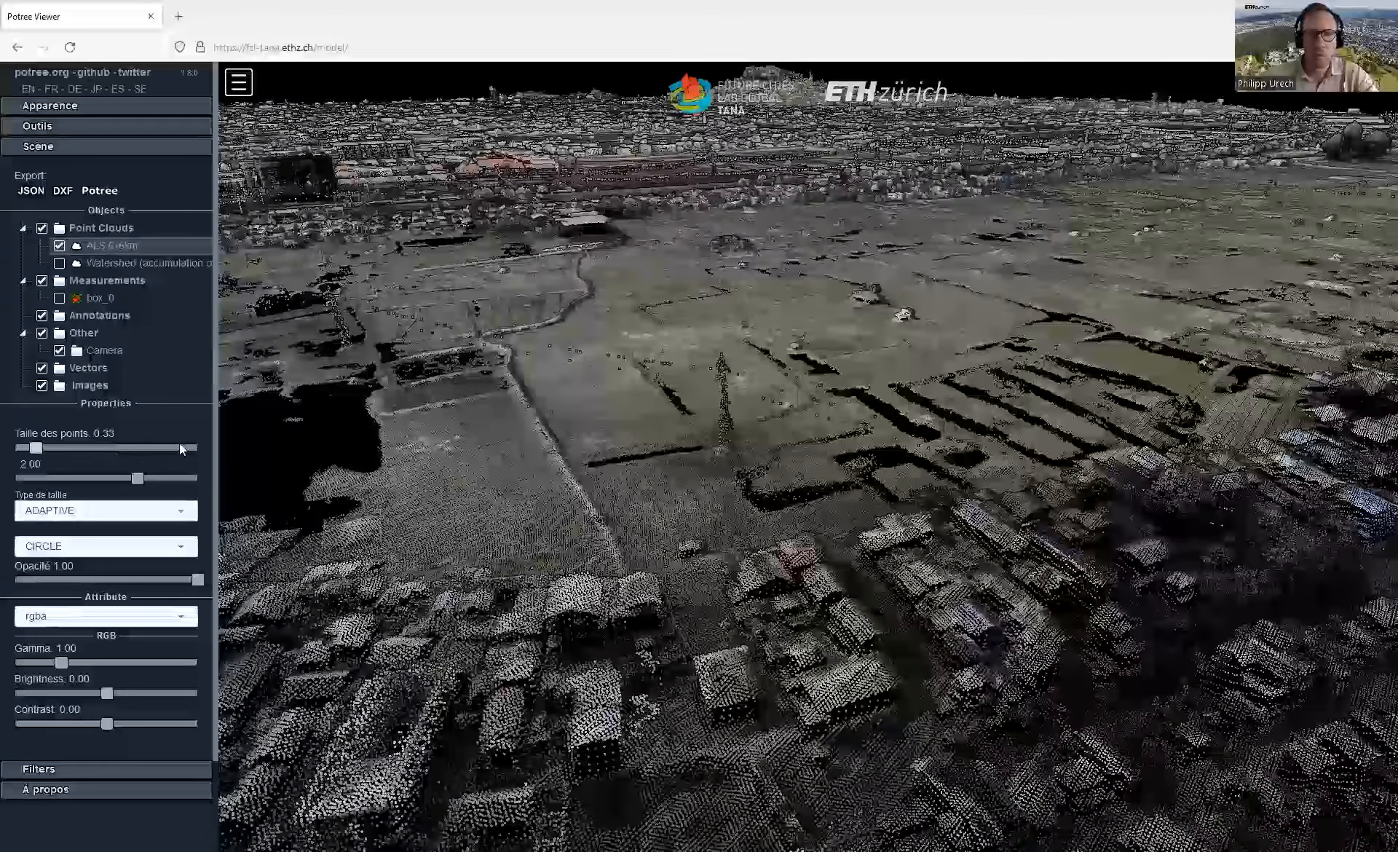
{"action": "left_click", "coordinate": [145, 448]}
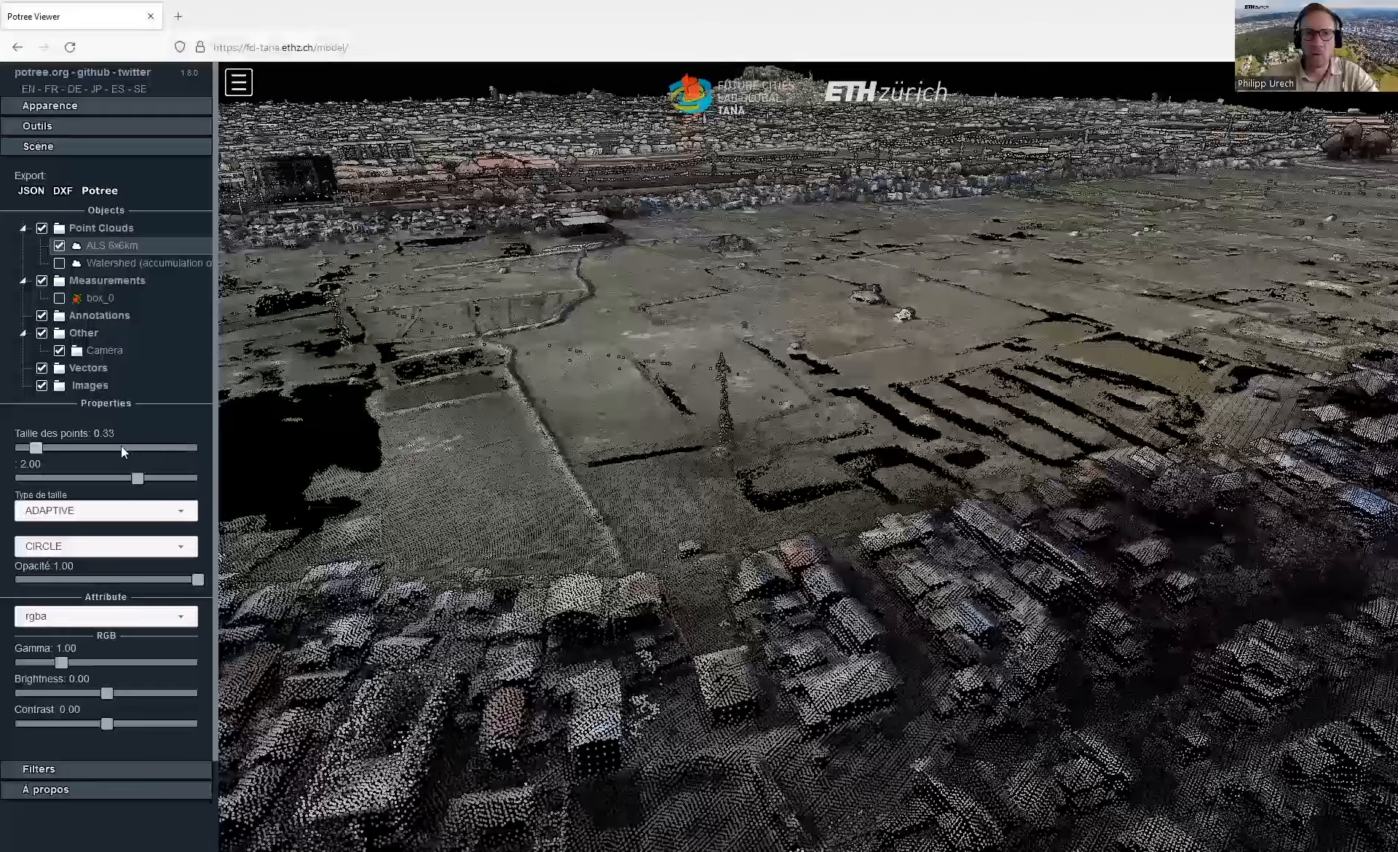
{"action": "left_click", "coordinate": [36, 448]}
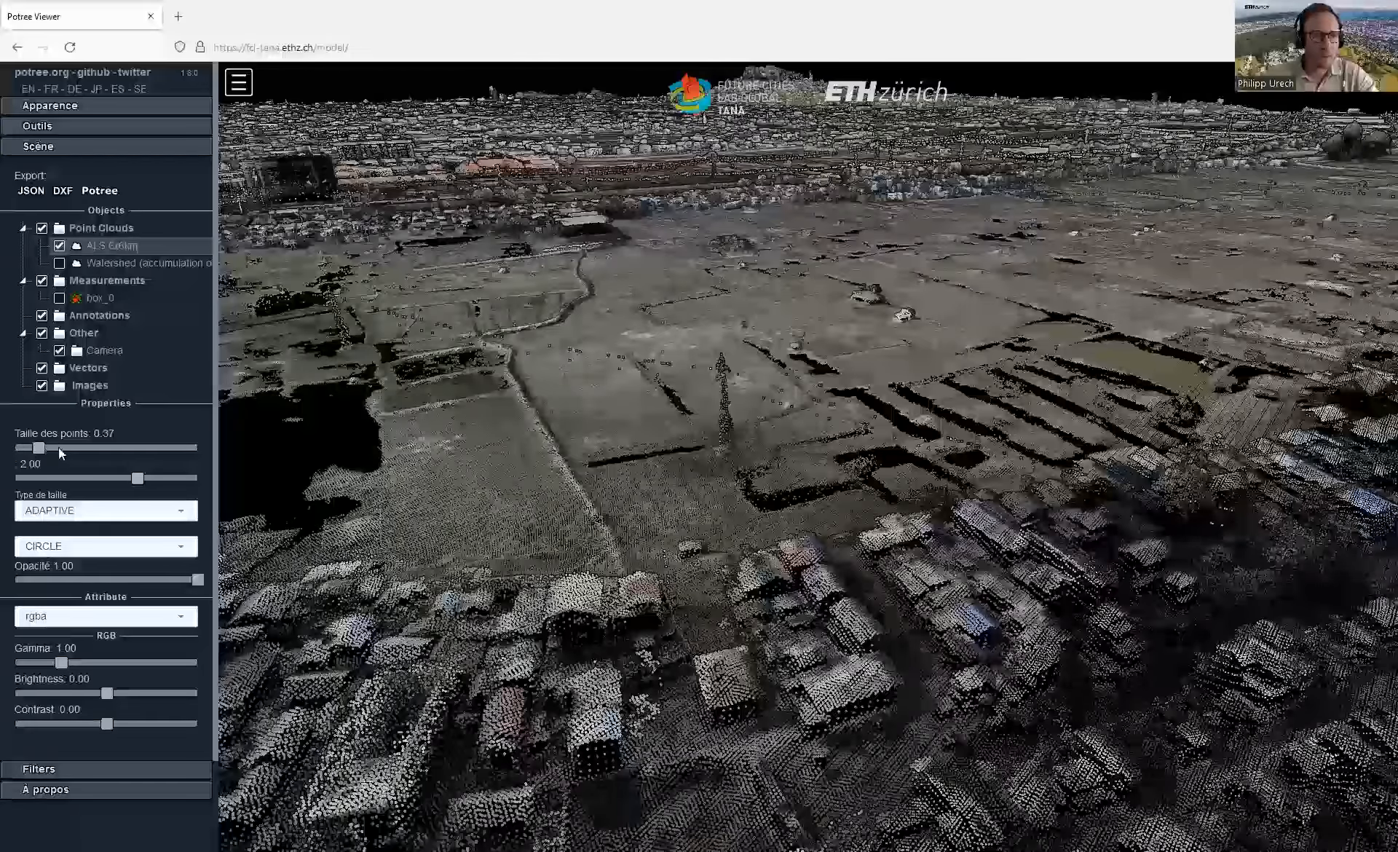
{"action": "left_click", "coordinate": [45, 447]}
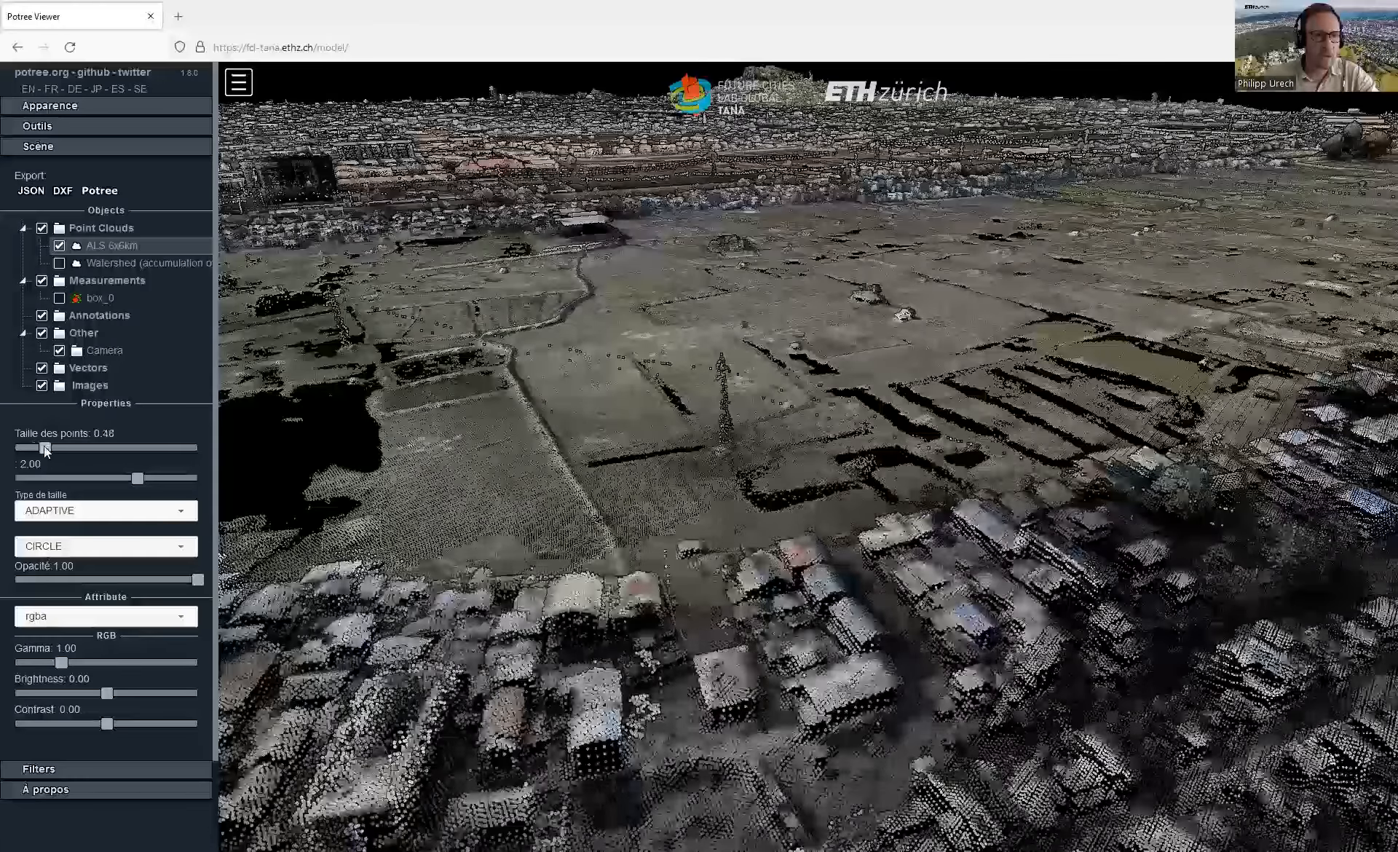
{"action": "left_click_drag", "start_coordinate": [51, 447], "coordinate": [54, 447]}
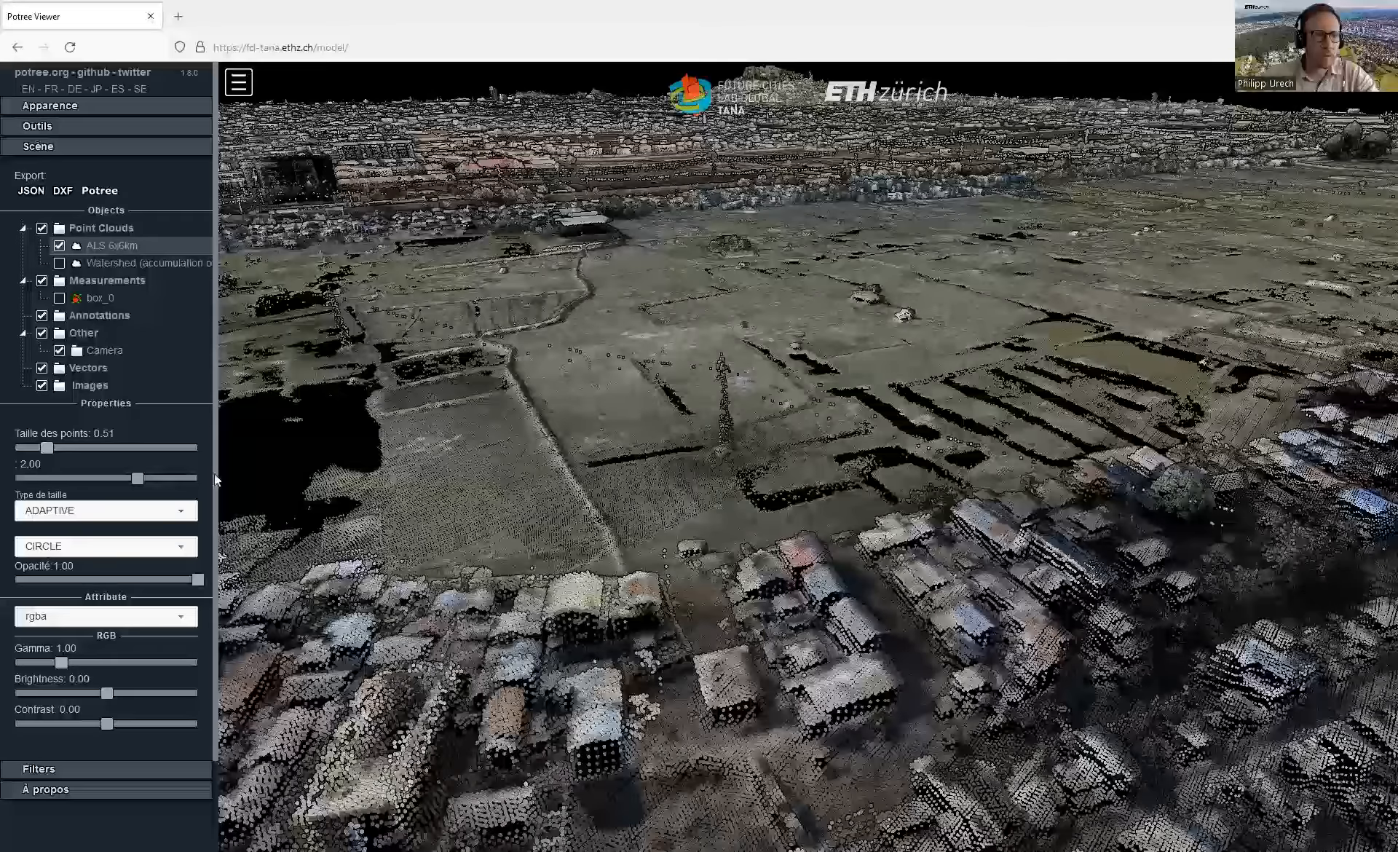
Step: Check the point size type options, keep ADAPTIVE, and view the fields and houses toward the horizon
{"action": "scroll", "coordinate": [212, 470], "scroll_direction": "down", "scroll_amount": 2}
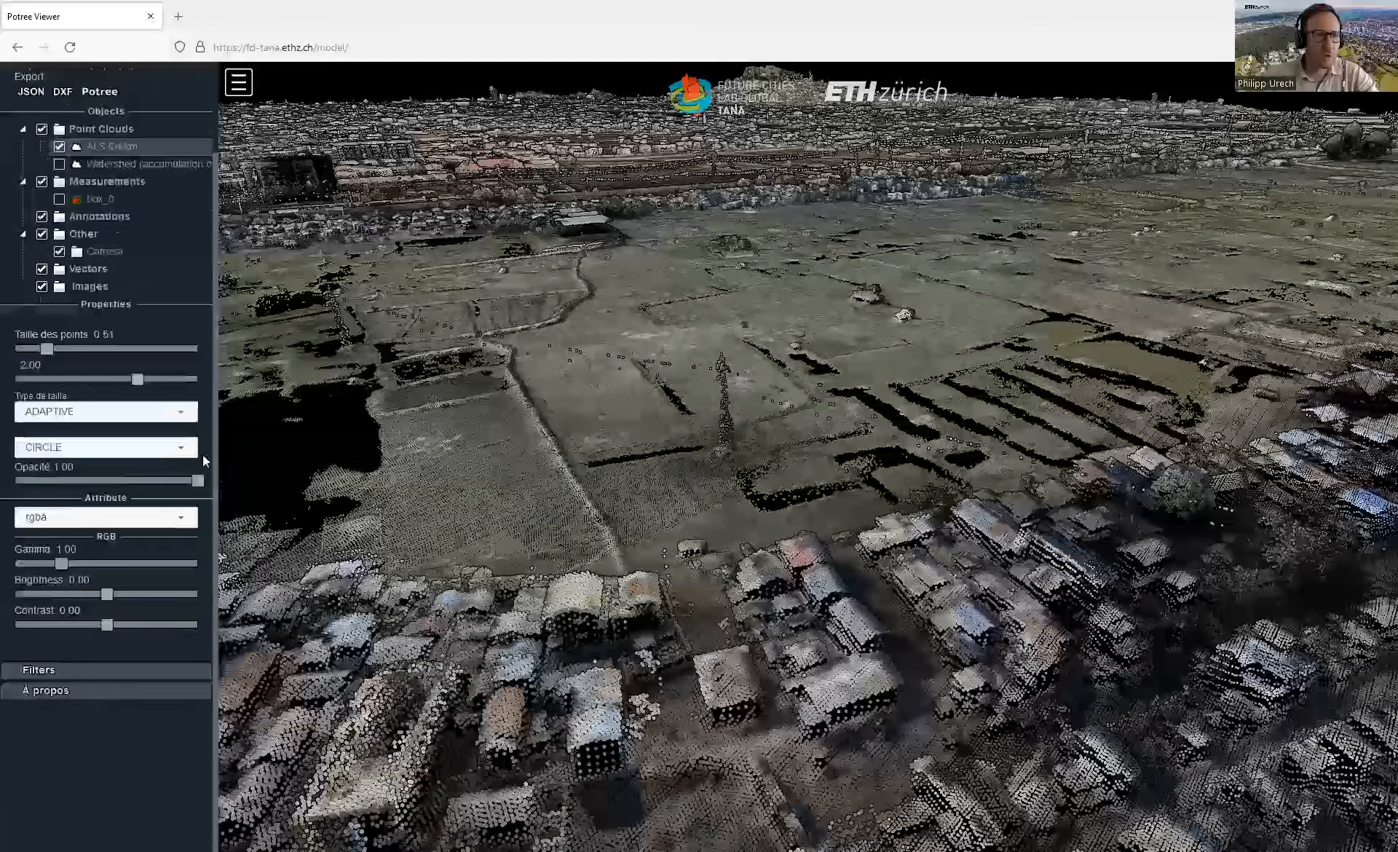
{"action": "left_click", "coordinate": [164, 414]}
{"action": "left_click", "coordinate": [116, 466]}
{"action": "left_click_drag", "start_coordinate": [984, 630], "coordinate": [976, 631]}
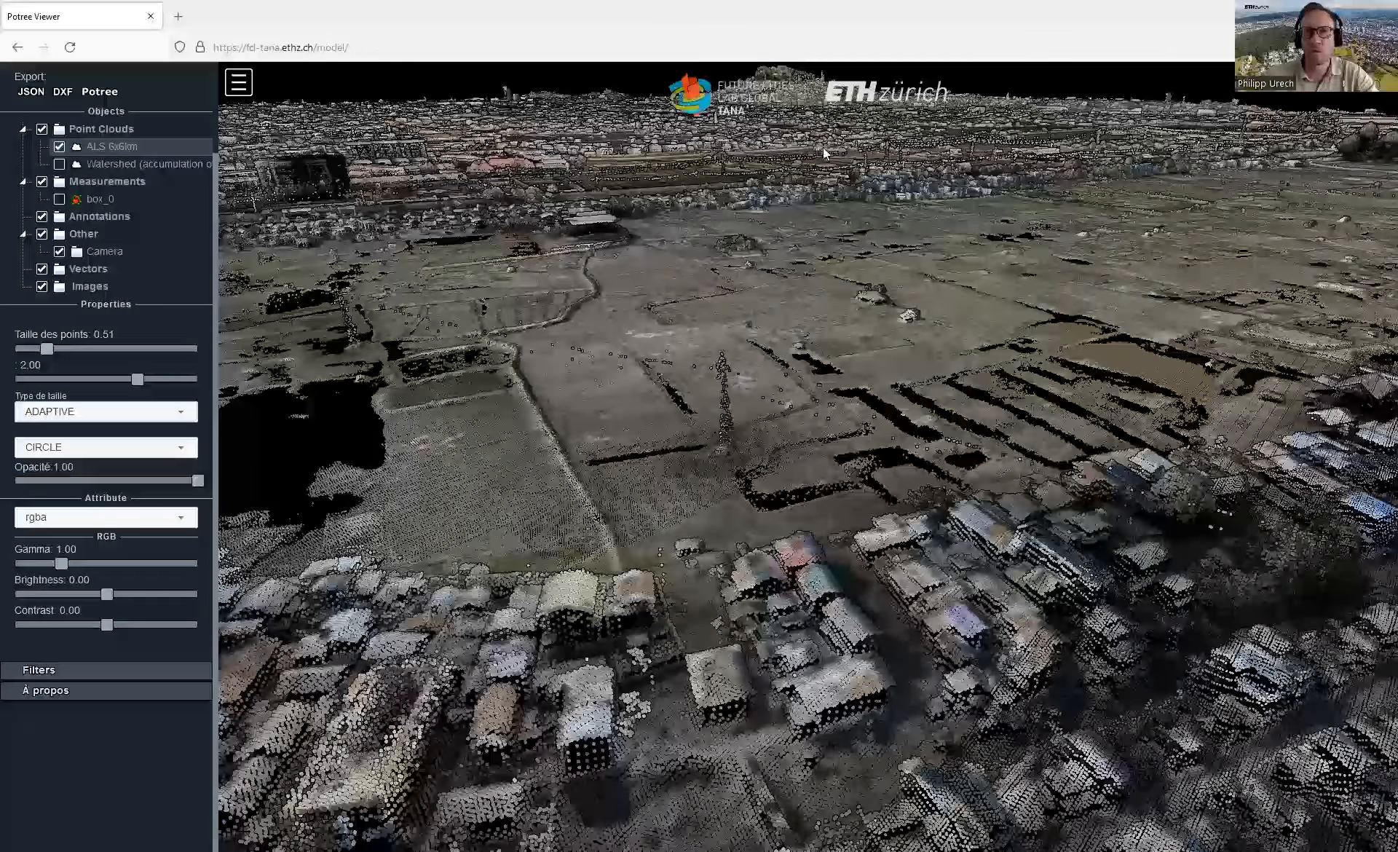
{"action": "left_click_drag", "start_coordinate": [823, 147], "coordinate": [838, 144]}
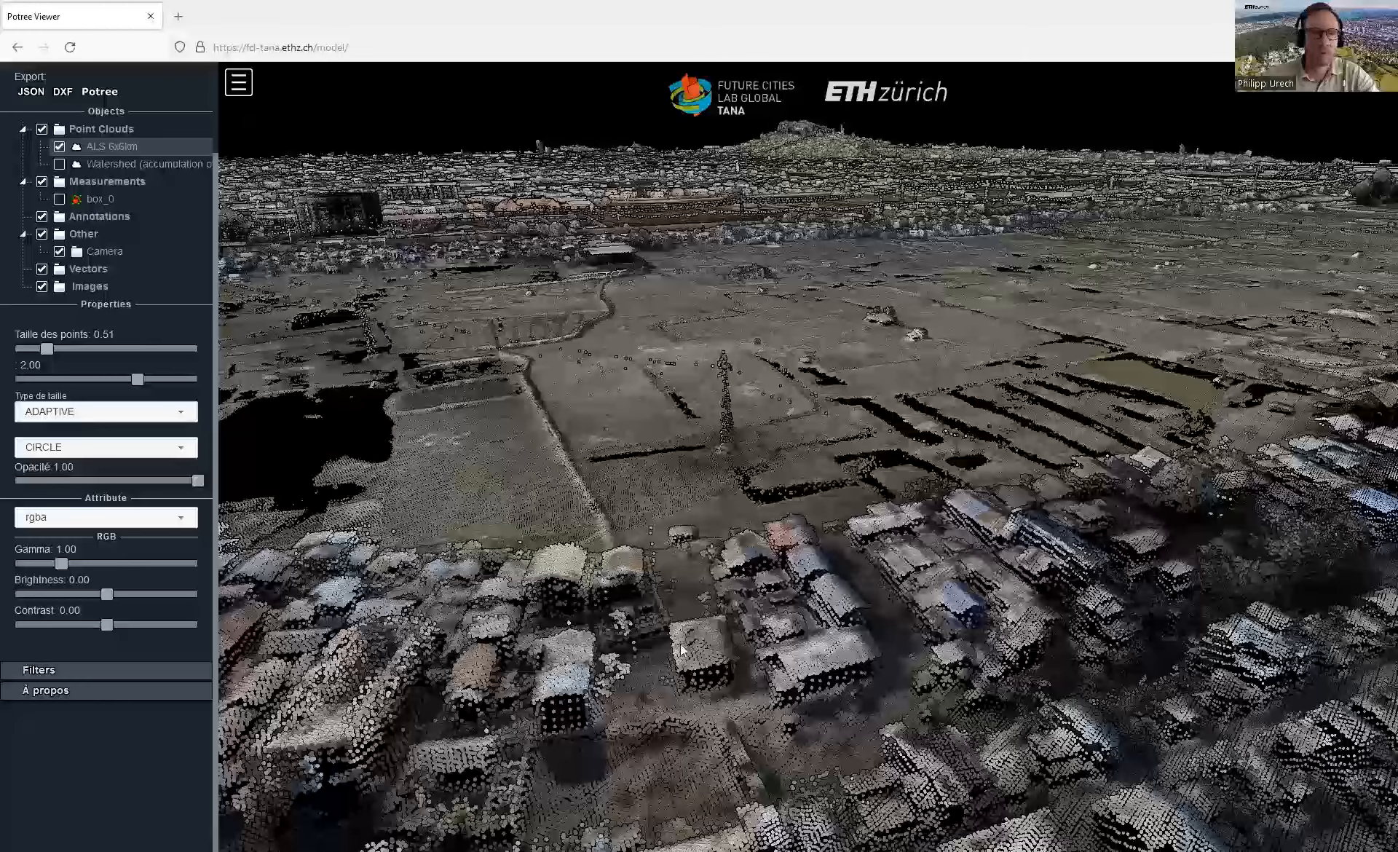
Step: Check the point shape options, keep CIRCLE, and examine the round points up close over the fields and house roofs
{"action": "left_click", "coordinate": [188, 453]}
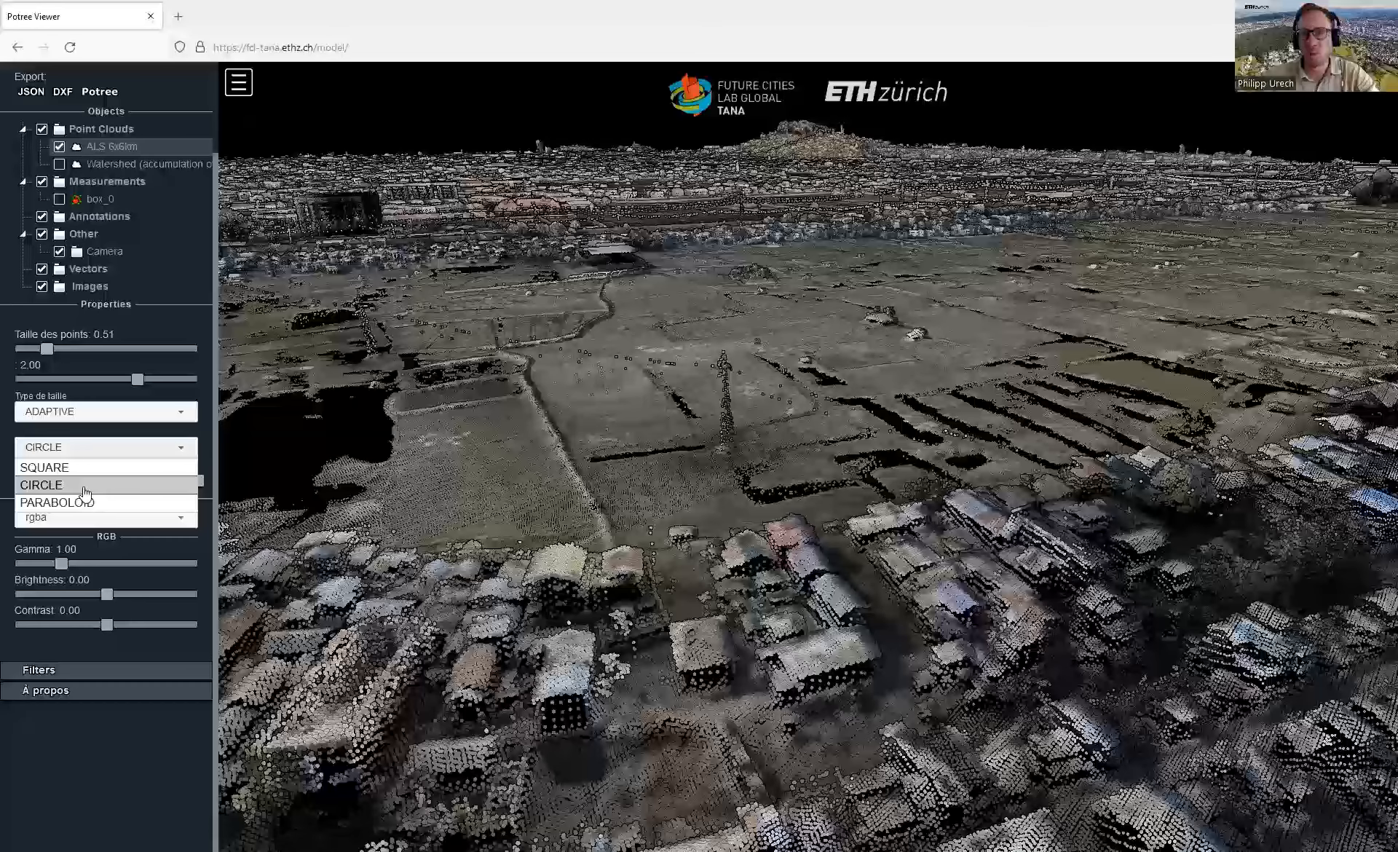
{"action": "left_click", "coordinate": [62, 472]}
{"action": "scroll", "coordinate": [794, 413], "scroll_direction": "up", "scroll_amount": 10}
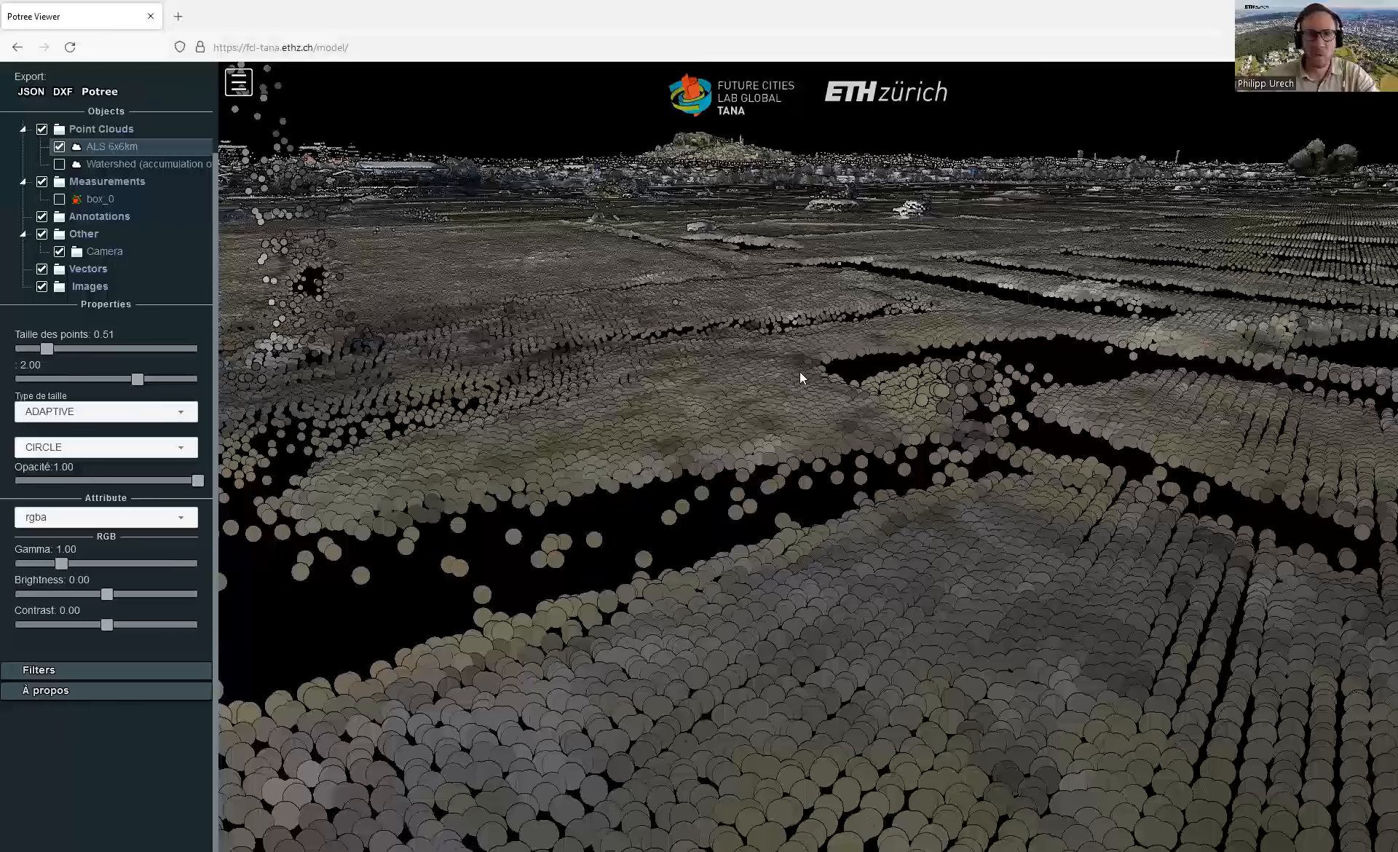
{"action": "scroll", "coordinate": [800, 373], "scroll_direction": "up", "scroll_amount": 3}
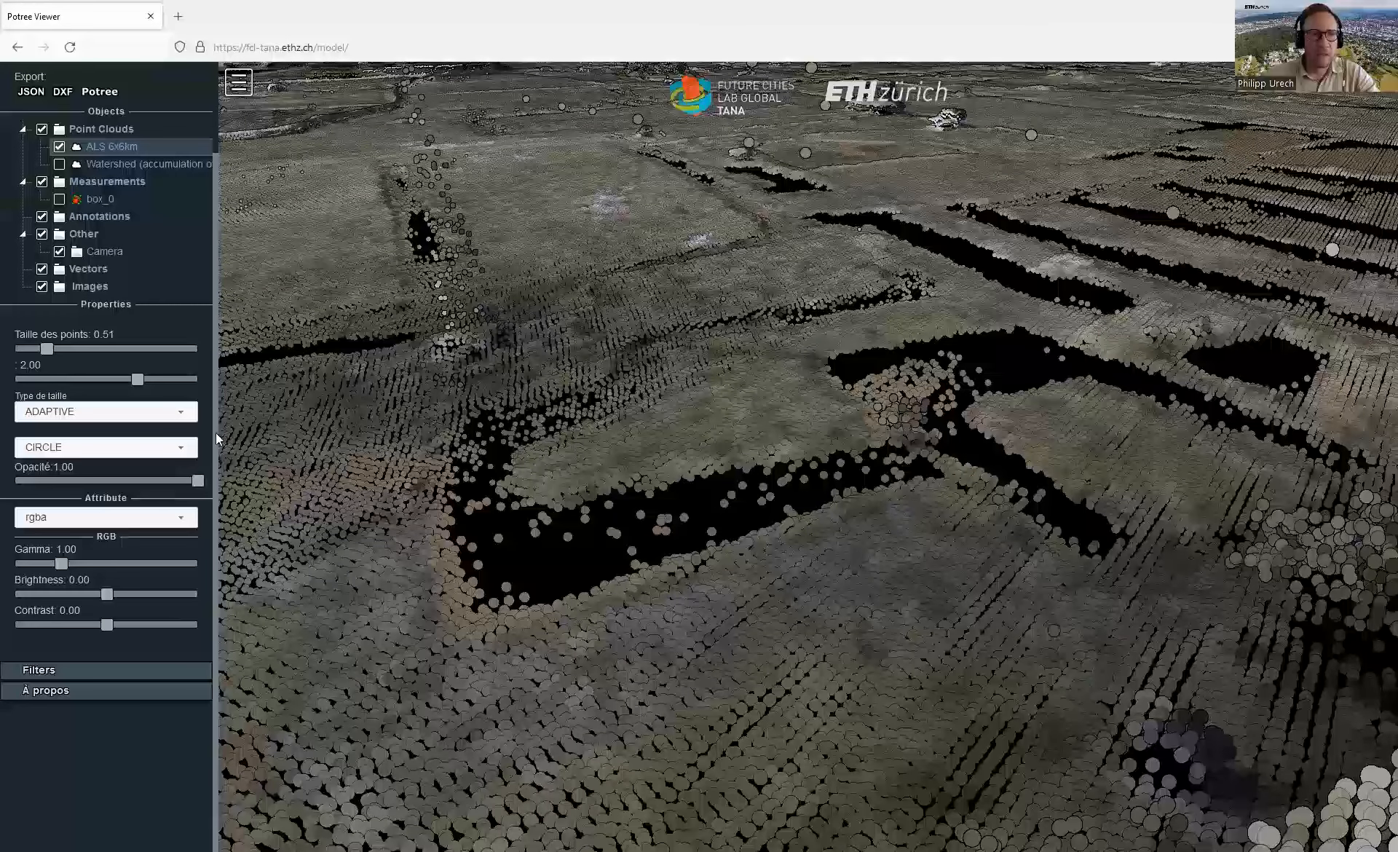
{"action": "scroll", "coordinate": [220, 437], "scroll_direction": "down", "scroll_amount": 5}
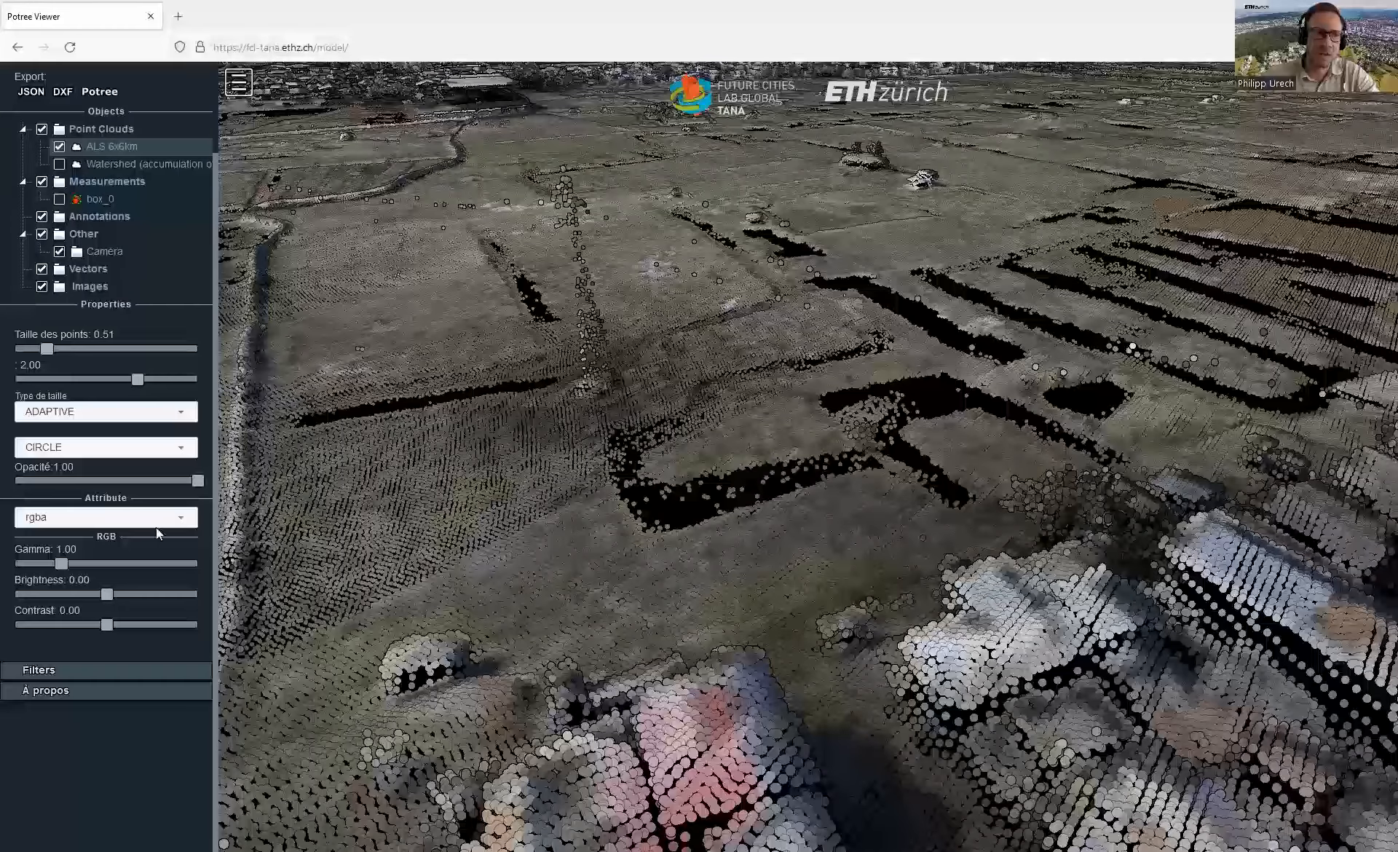
{"action": "scroll", "coordinate": [834, 271], "scroll_direction": "down", "scroll_amount": 1}
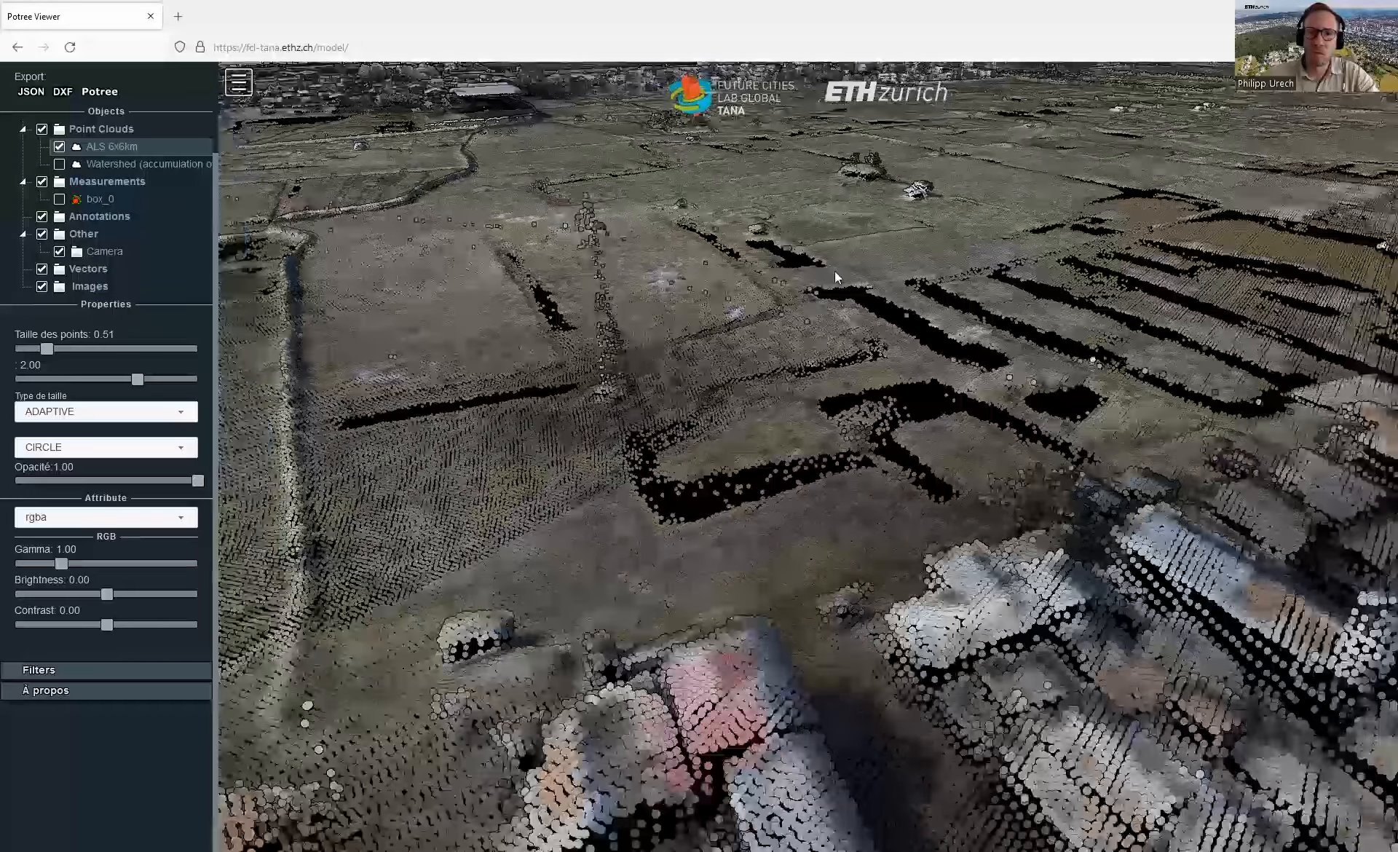
{"action": "scroll", "coordinate": [836, 295], "scroll_direction": "down", "scroll_amount": 3}
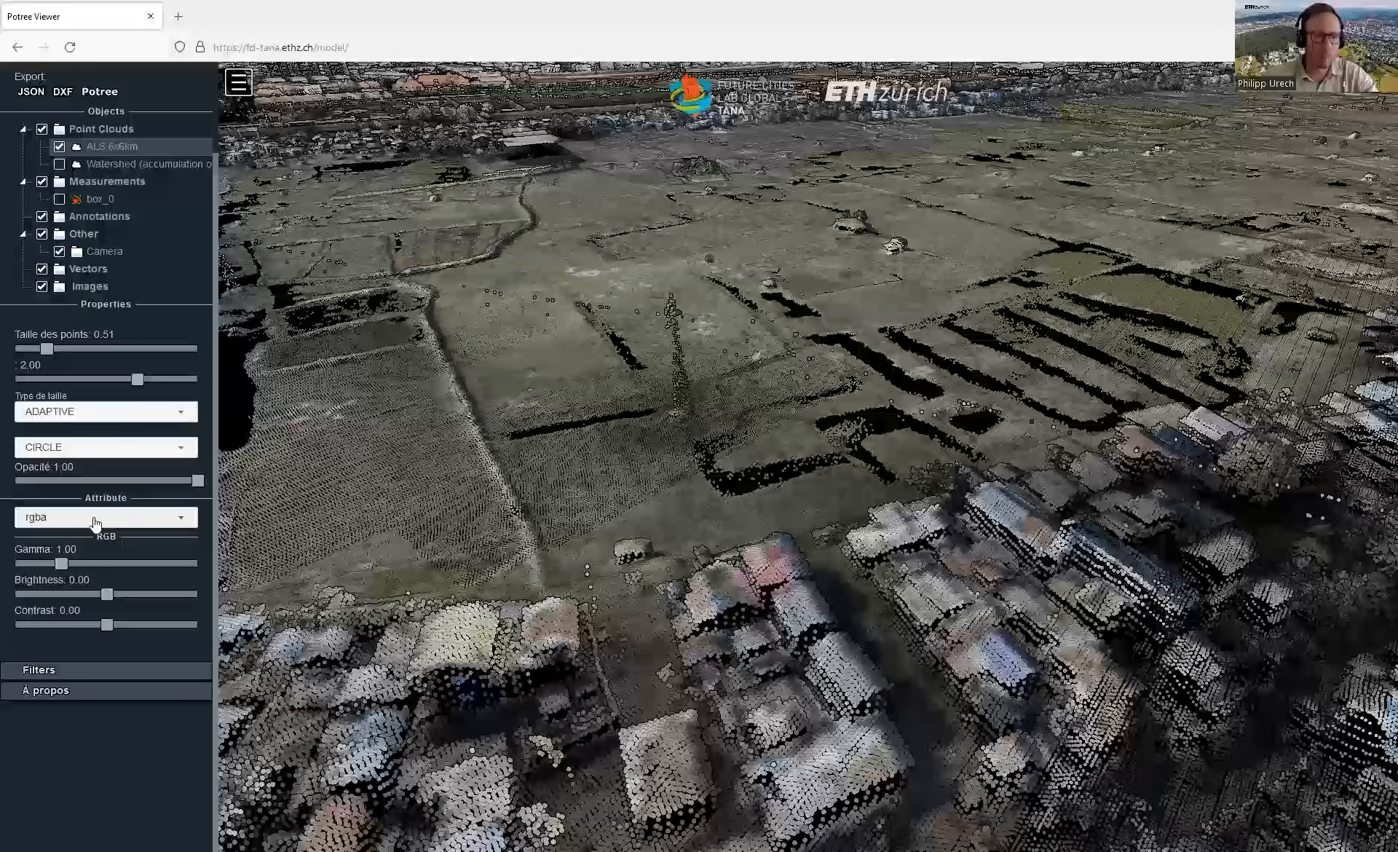
Step: Colour the ALS point cloud by its classification attribute and view the fields and surrounding houses from above
{"action": "left_click", "coordinate": [176, 520]}
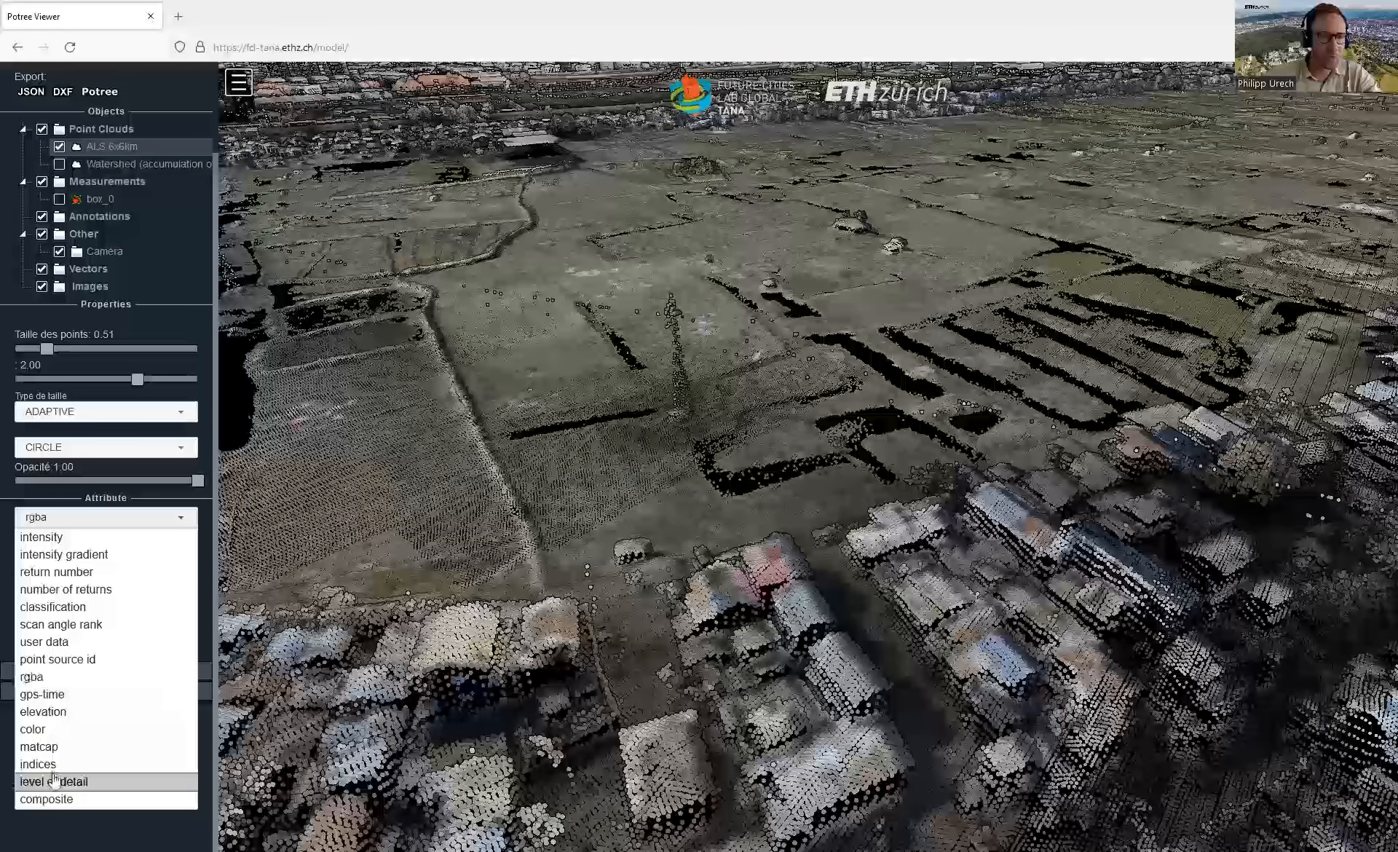
{"action": "left_click", "coordinate": [80, 616]}
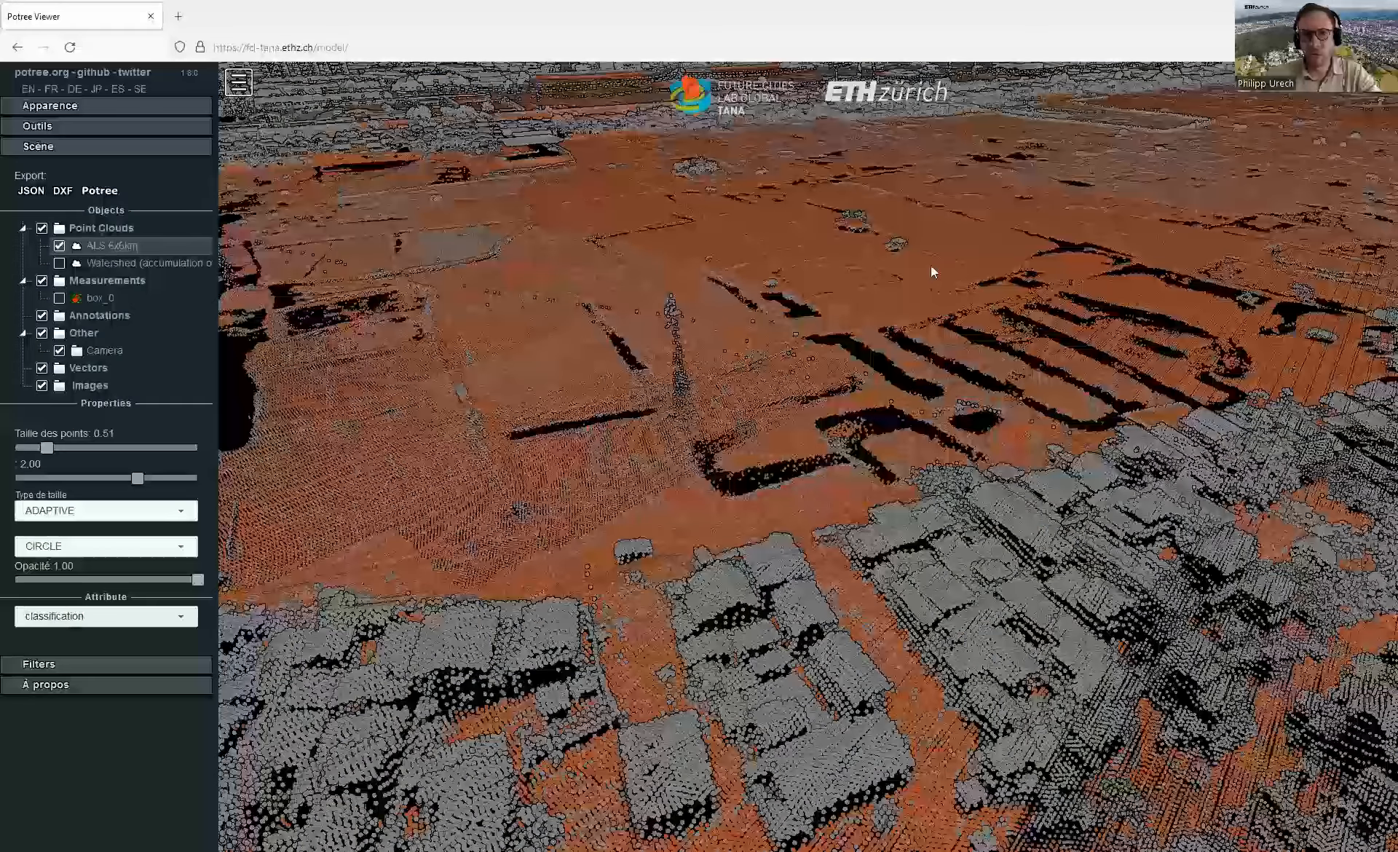
{"action": "left_click_drag", "start_coordinate": [931, 270], "coordinate": [1014, 265]}
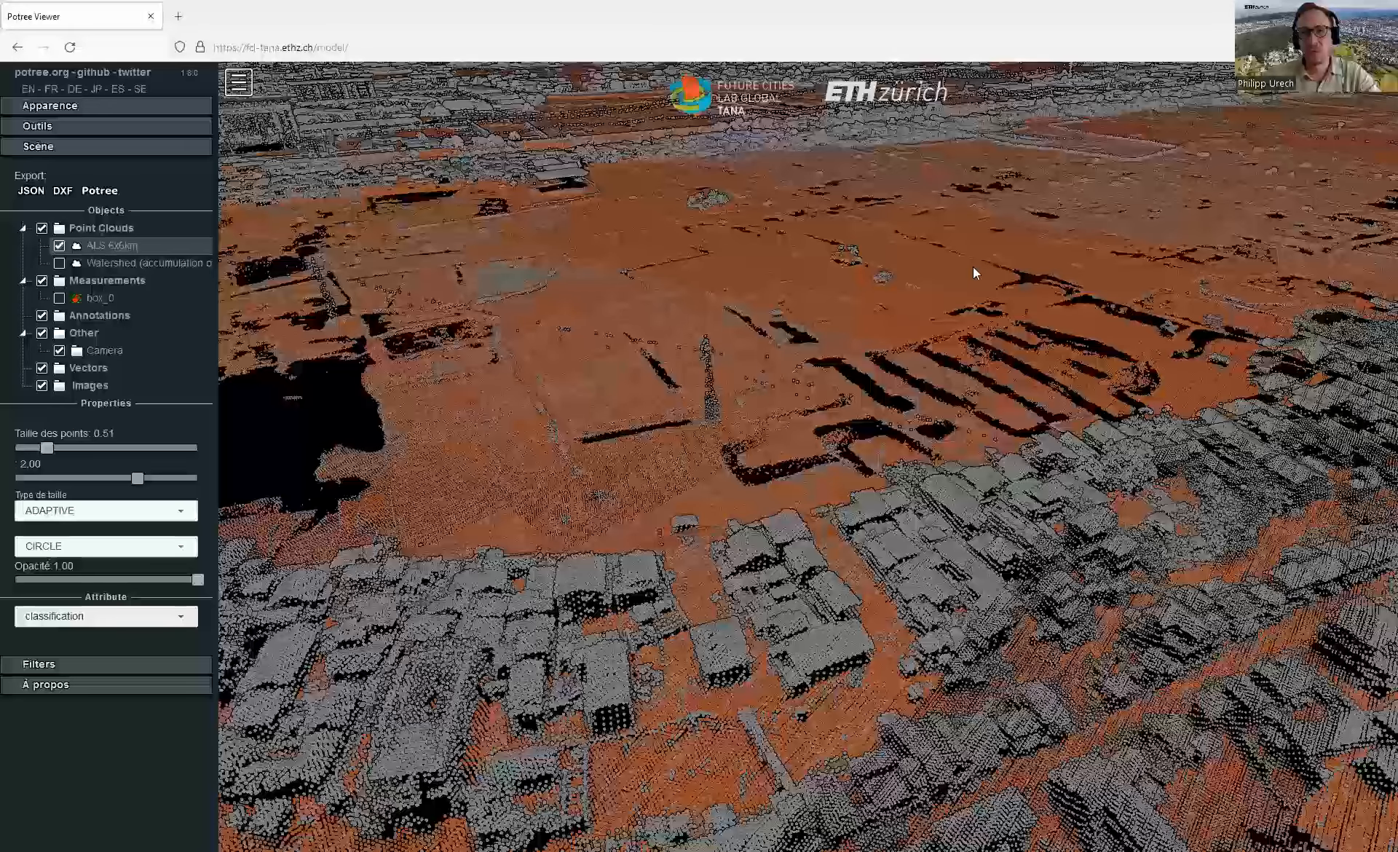
{"action": "left_click_drag", "start_coordinate": [820, 298], "coordinate": [879, 357]}
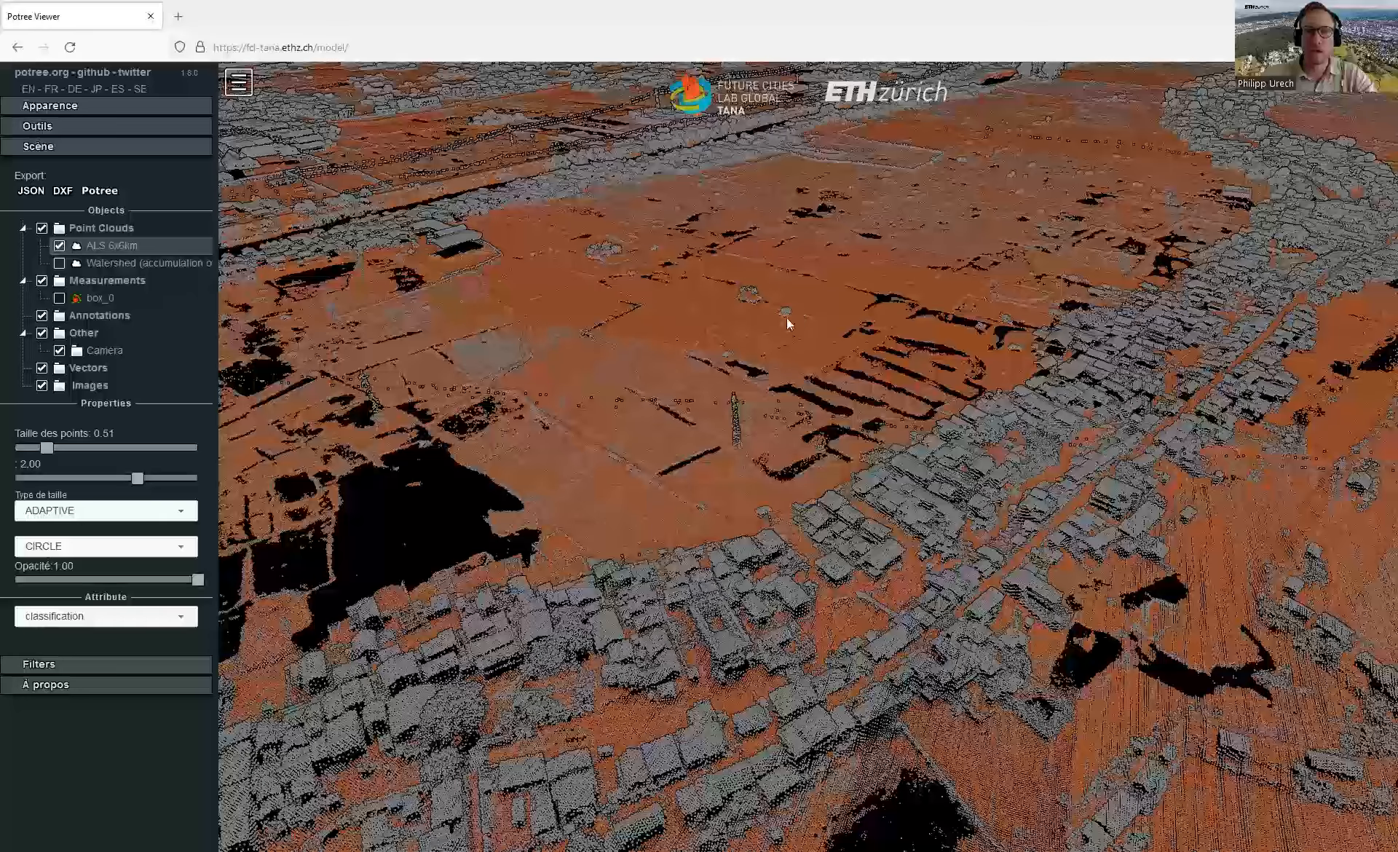
Step: Examine the classified points in the fields up close, around the small structure and the low lines between plots
{"action": "scroll", "coordinate": [786, 317], "scroll_direction": "up", "scroll_amount": 3}
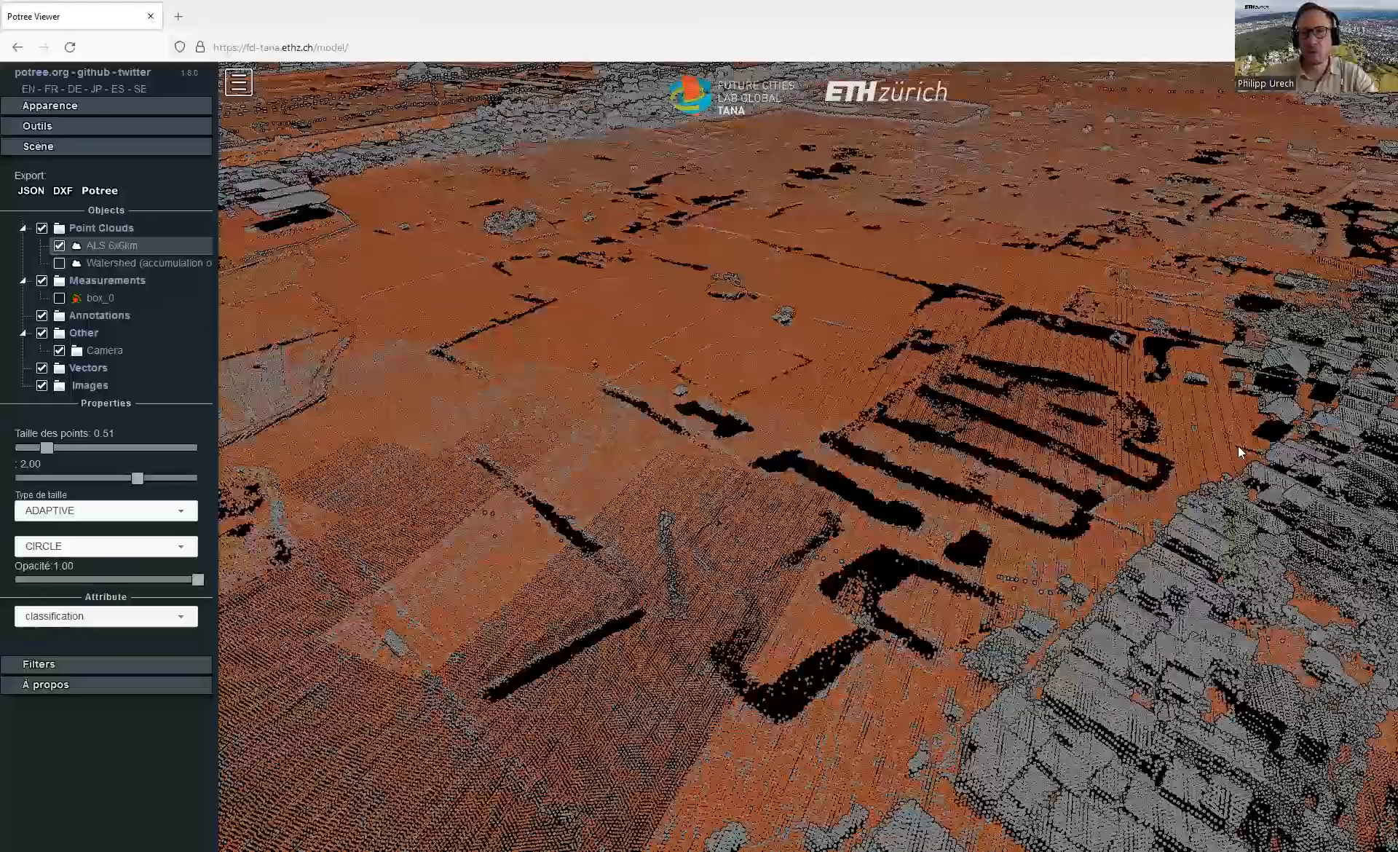
{"action": "scroll", "coordinate": [1238, 446], "scroll_direction": "up", "scroll_amount": 5}
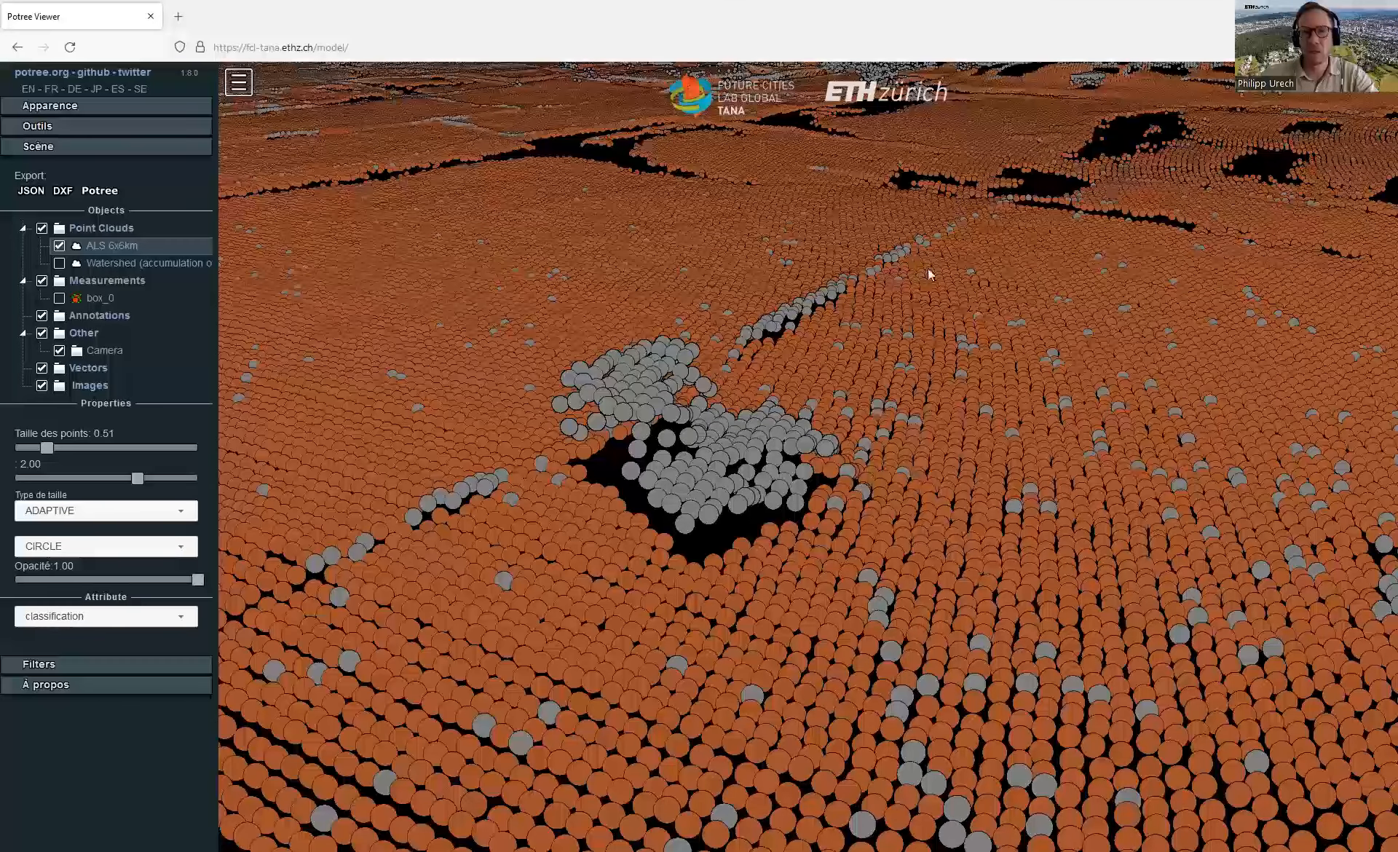
{"action": "left_click_drag", "start_coordinate": [499, 456], "coordinate": [535, 462]}
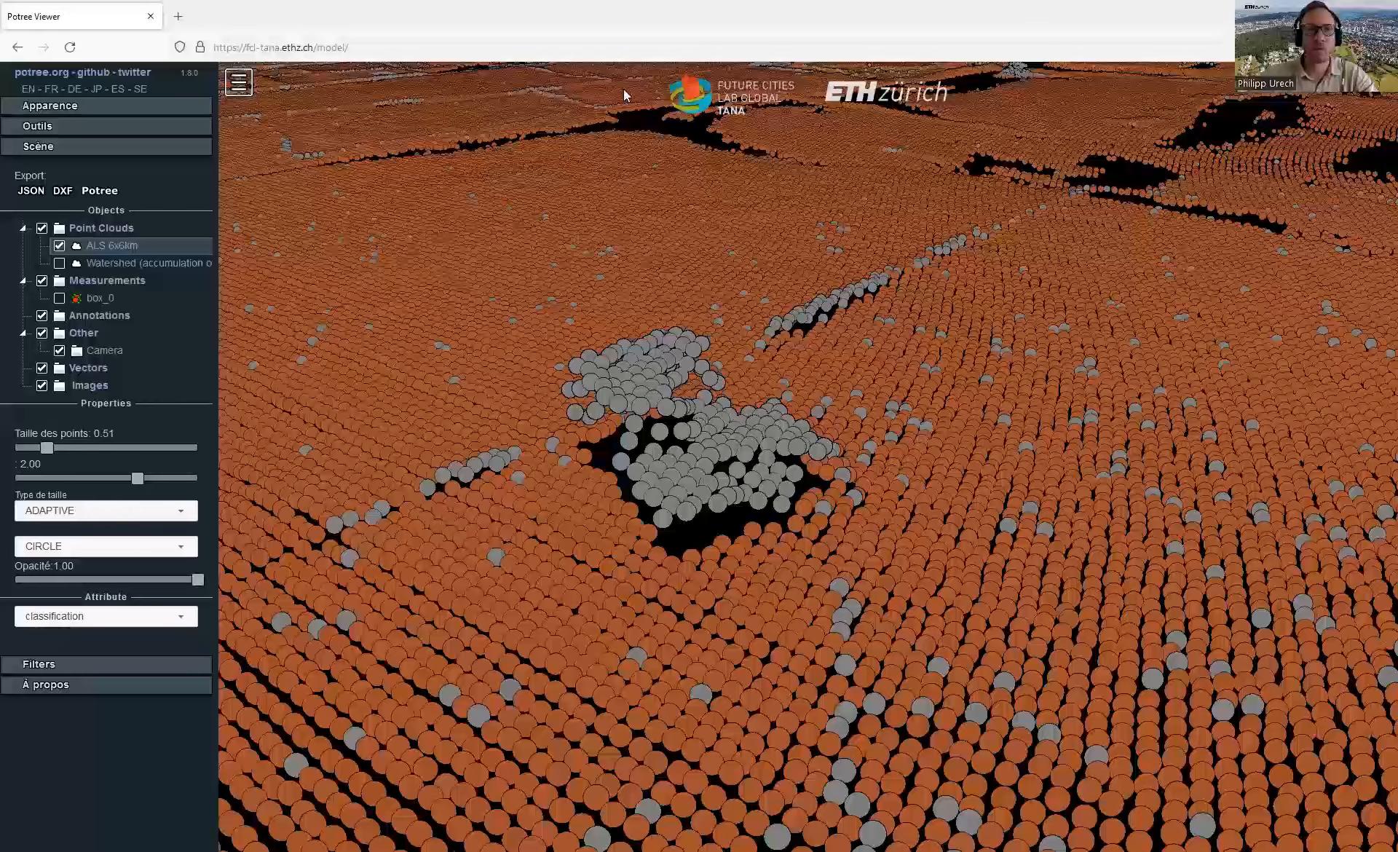
{"action": "right_click_drag", "start_coordinate": [1001, 442], "coordinate": [787, 423]}
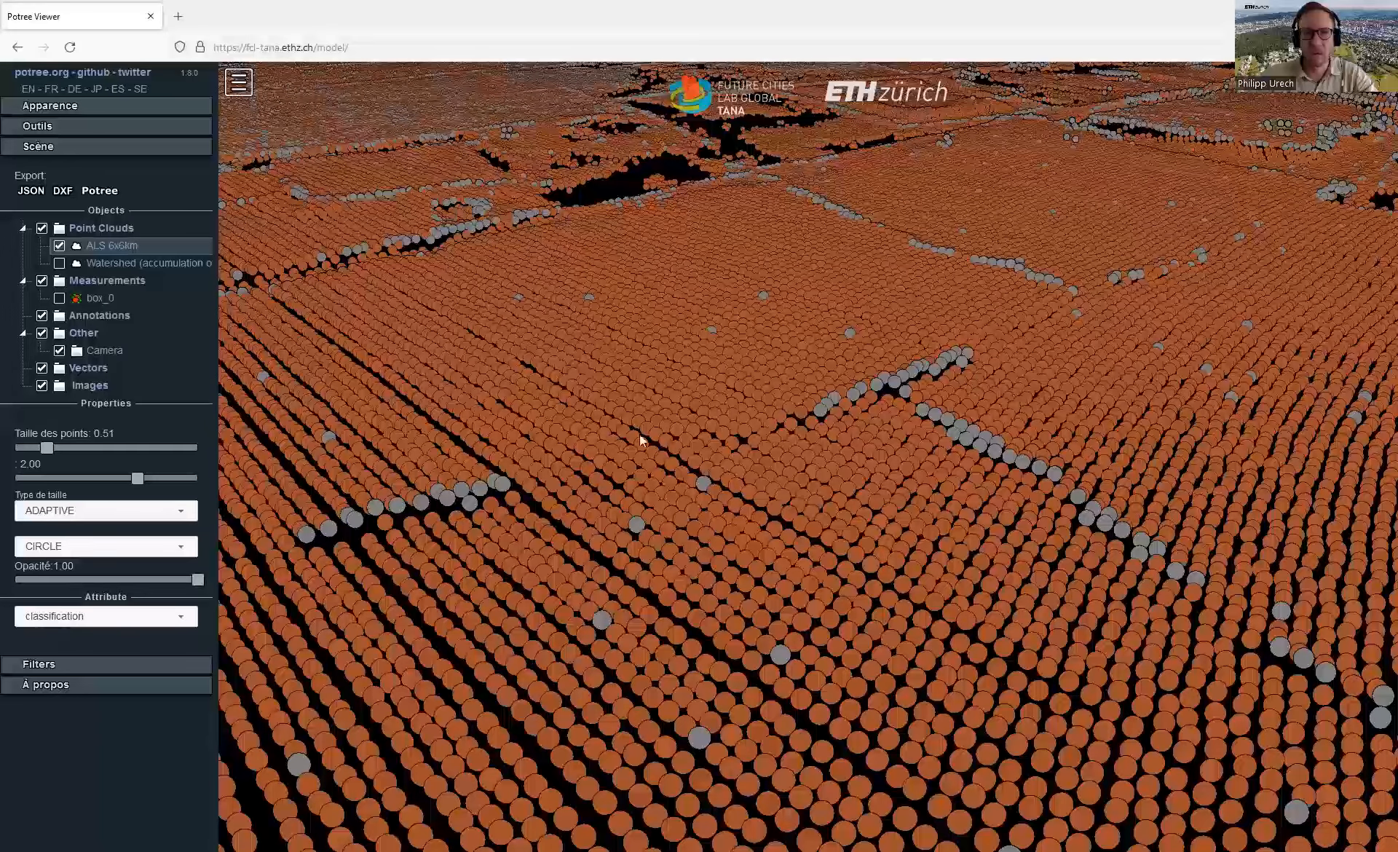
{"action": "left_click_drag", "start_coordinate": [1096, 389], "coordinate": [1165, 438]}
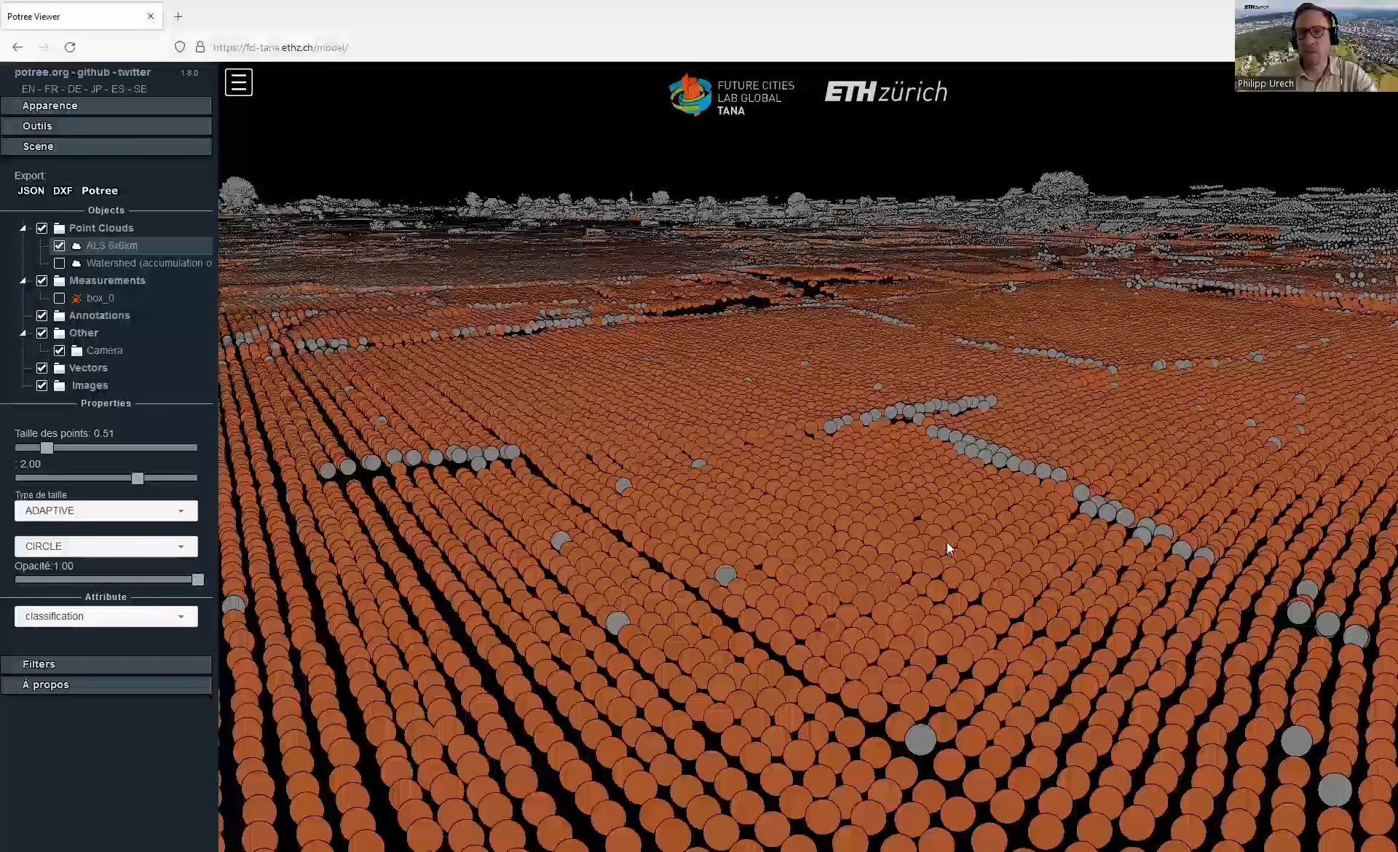
{"action": "left_click_drag", "start_coordinate": [721, 571], "coordinate": [634, 524]}
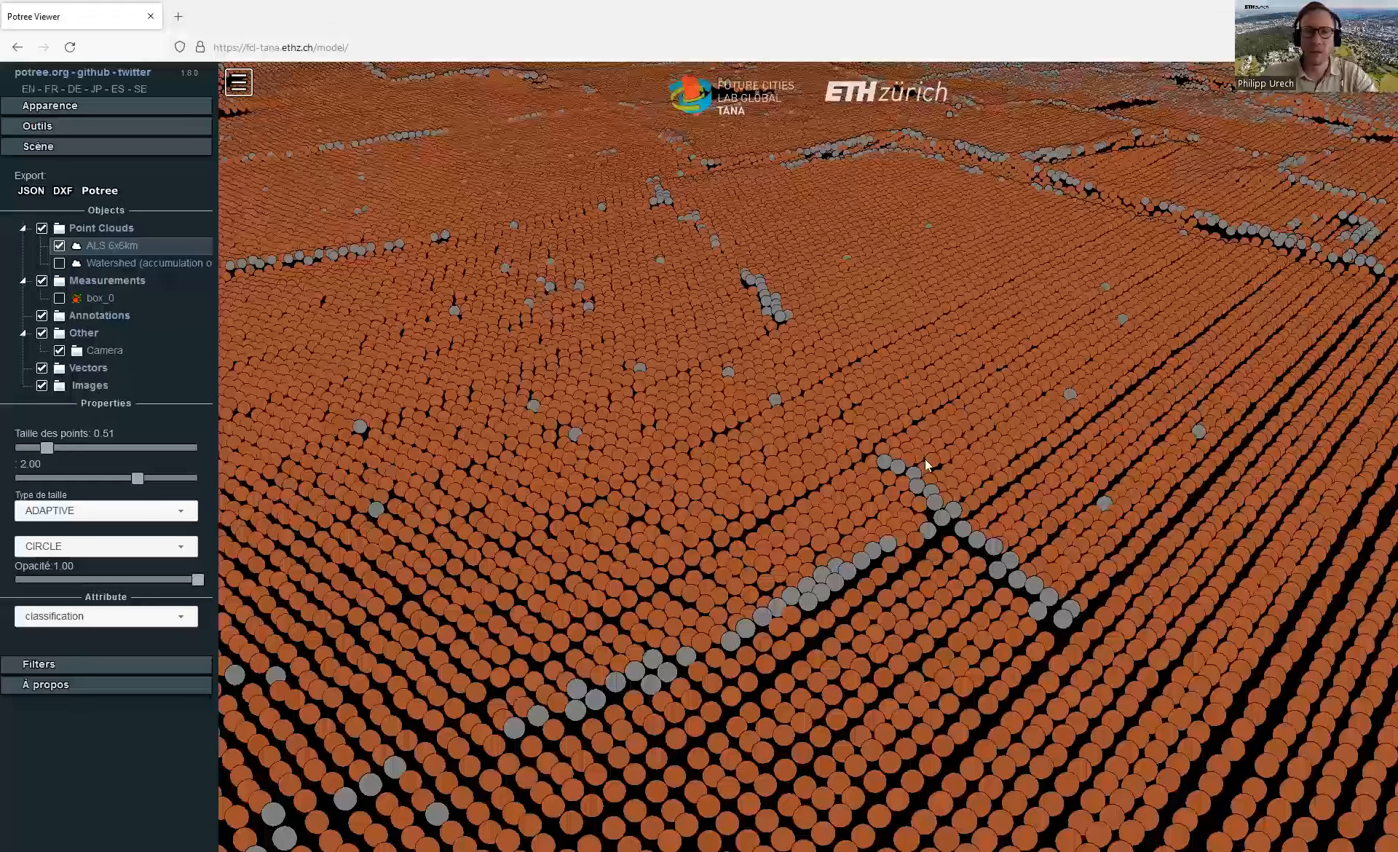
{"action": "left_click_drag", "start_coordinate": [1037, 633], "coordinate": [954, 529]}
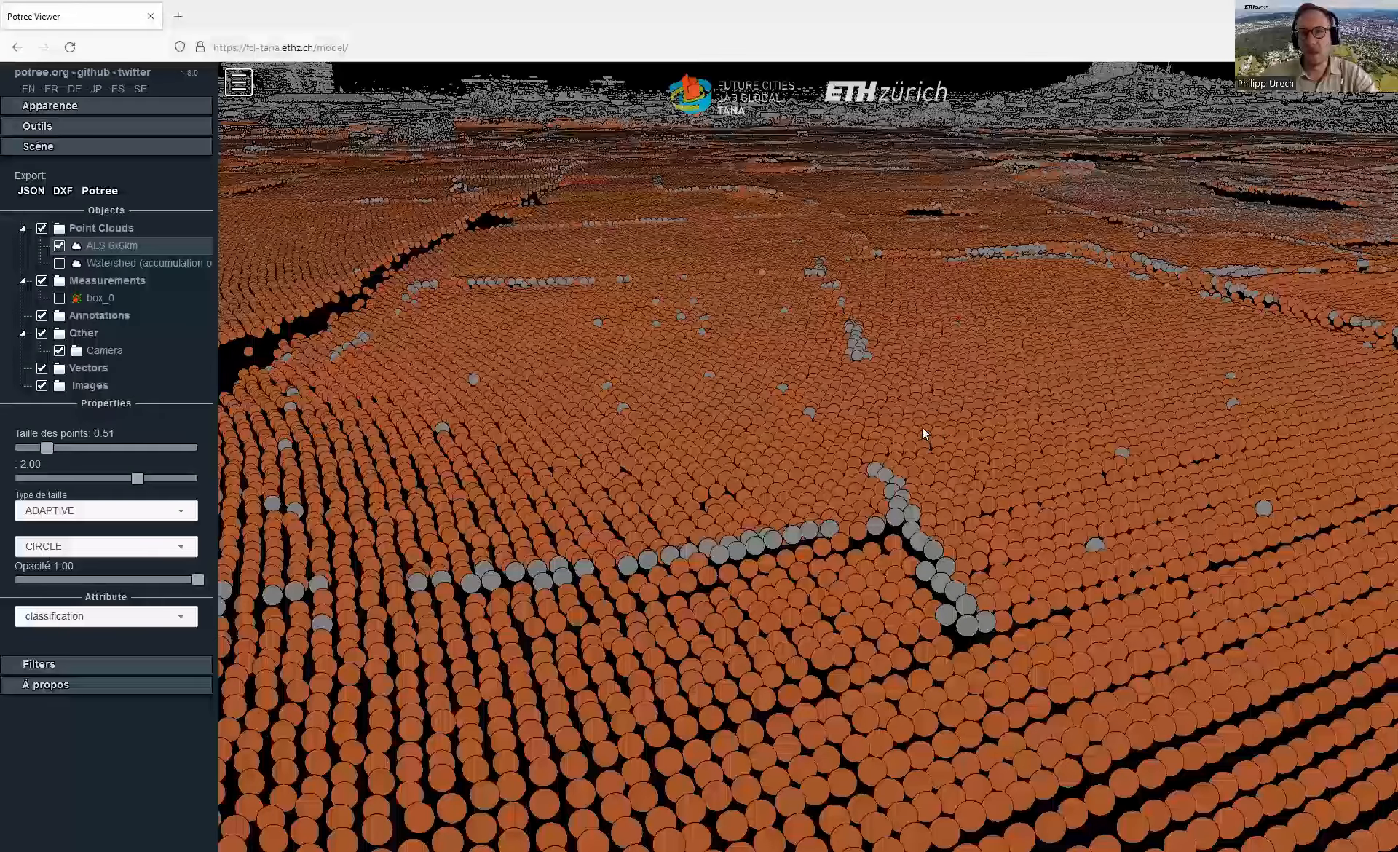
Step: Examine the classified points in the dense housing area, including the ground points in the gaps between roofs
{"action": "scroll", "coordinate": [925, 431], "scroll_direction": "down", "scroll_amount": 5}
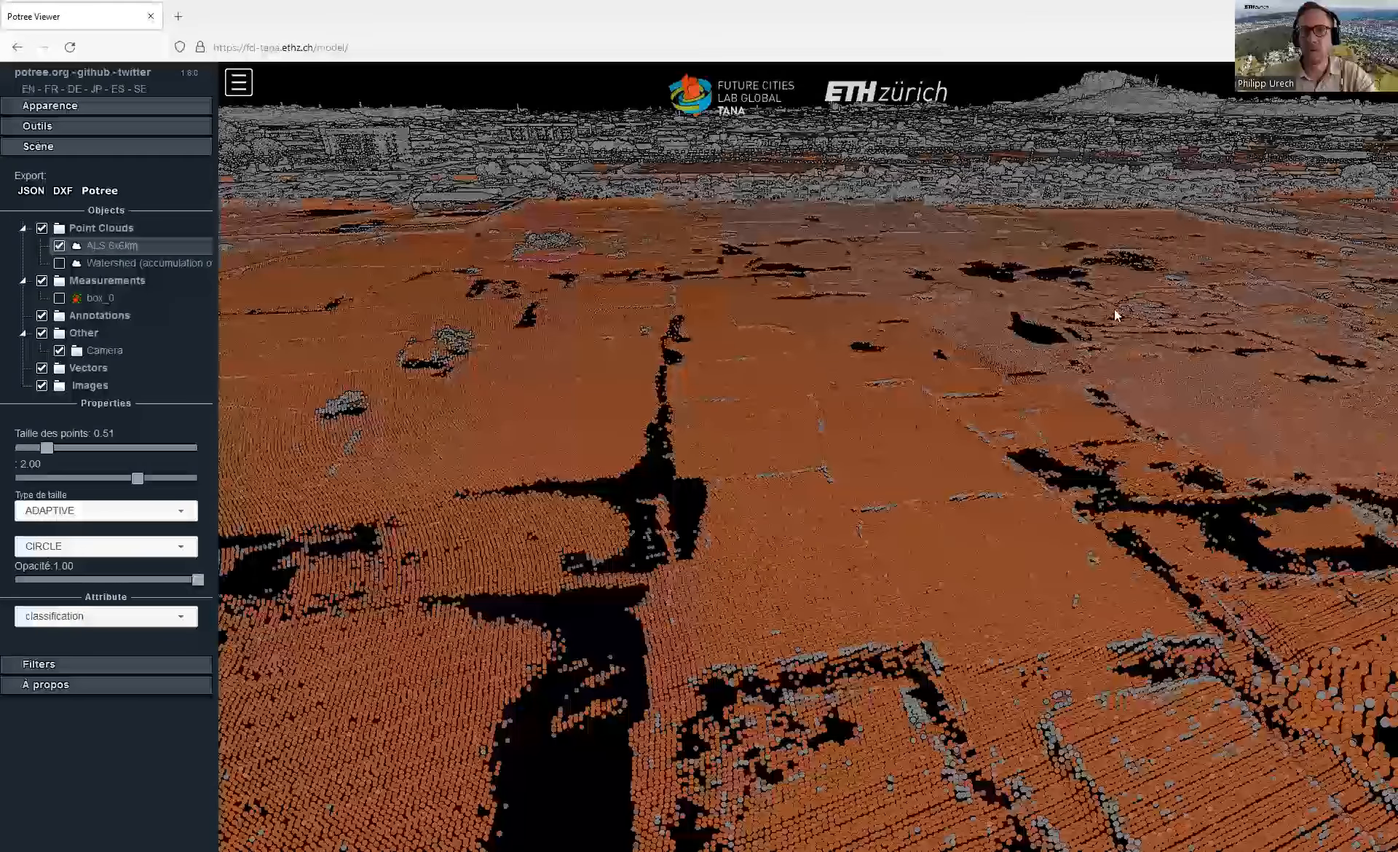
{"action": "scroll", "coordinate": [896, 407], "scroll_direction": "up", "scroll_amount": 5}
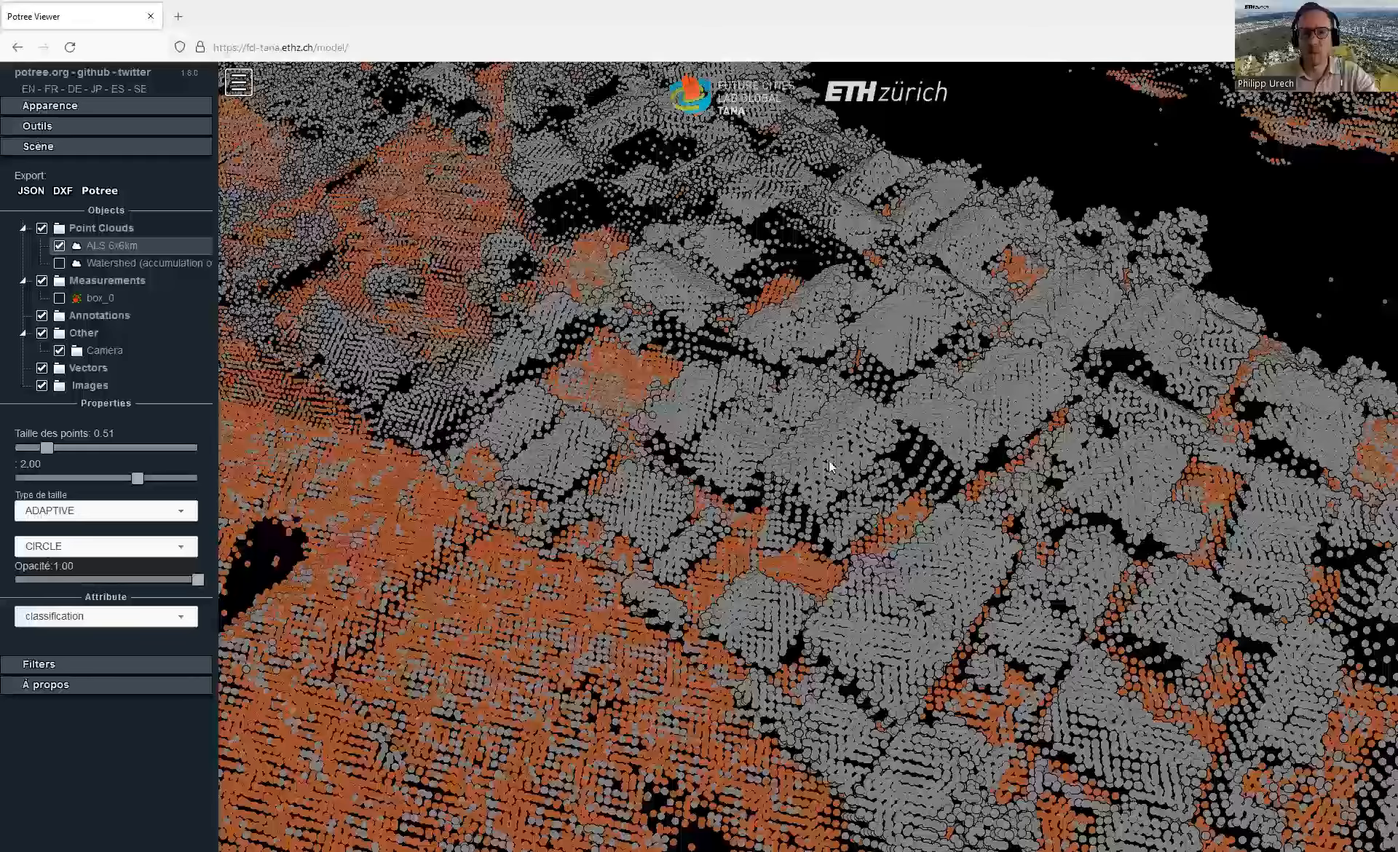
{"action": "scroll", "coordinate": [729, 433], "scroll_direction": "down", "scroll_amount": 2}
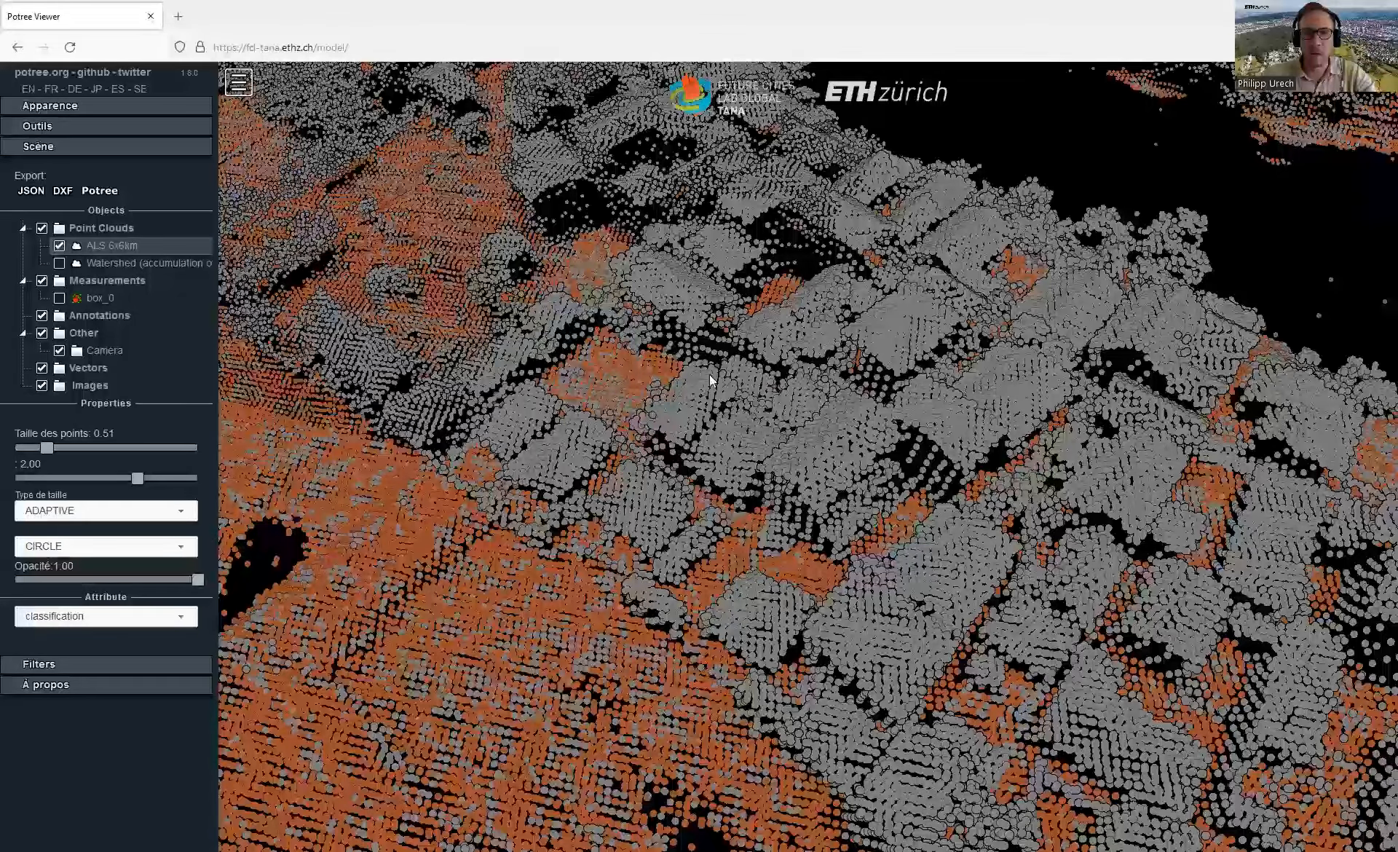
{"action": "scroll", "coordinate": [925, 360], "scroll_direction": "up", "scroll_amount": 5}
{"action": "left_click_drag", "start_coordinate": [716, 446], "coordinate": [959, 344]}
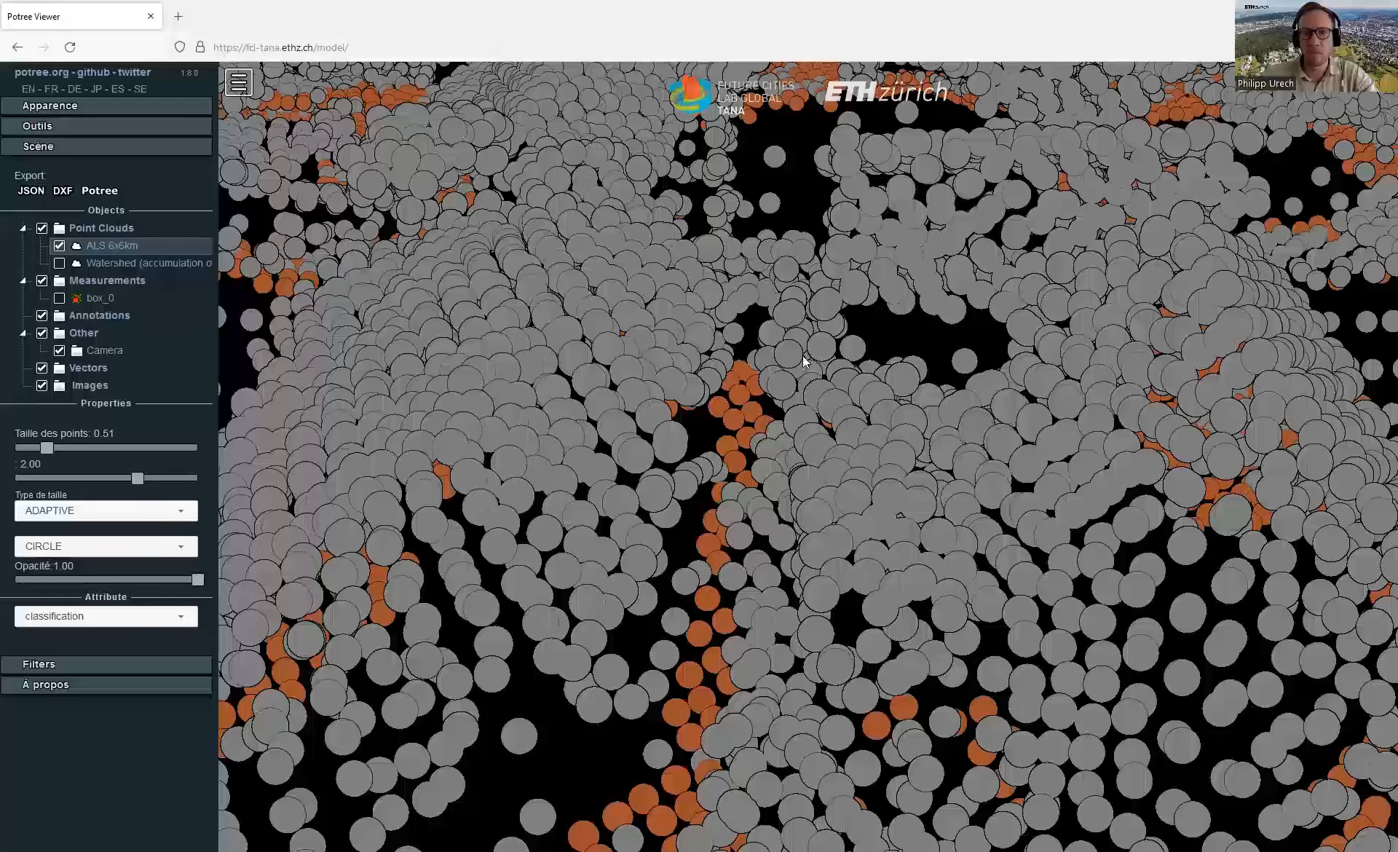
{"action": "scroll", "coordinate": [803, 357], "scroll_direction": "up", "scroll_amount": 3}
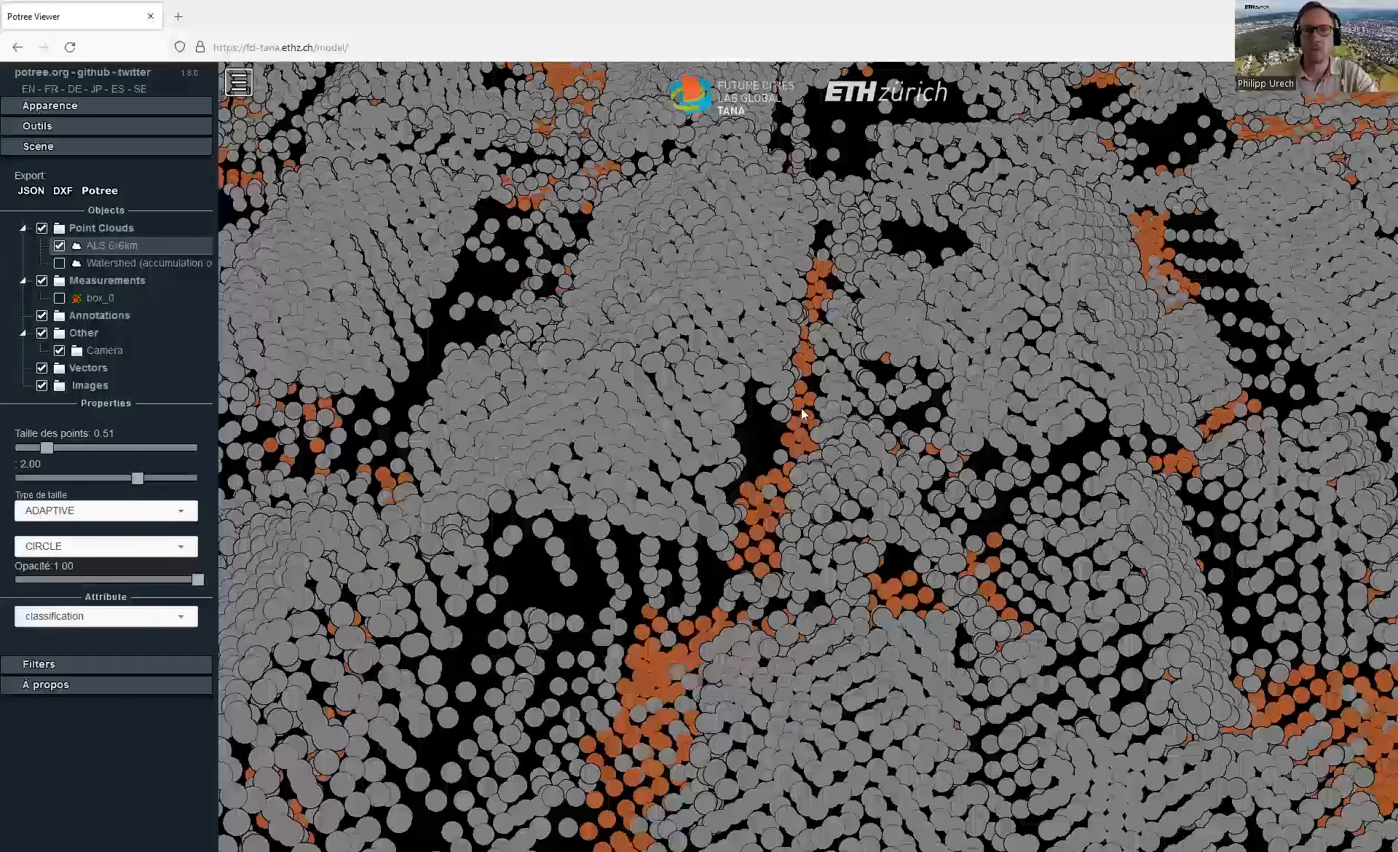
{"action": "left_click_drag", "start_coordinate": [1025, 401], "coordinate": [777, 436]}
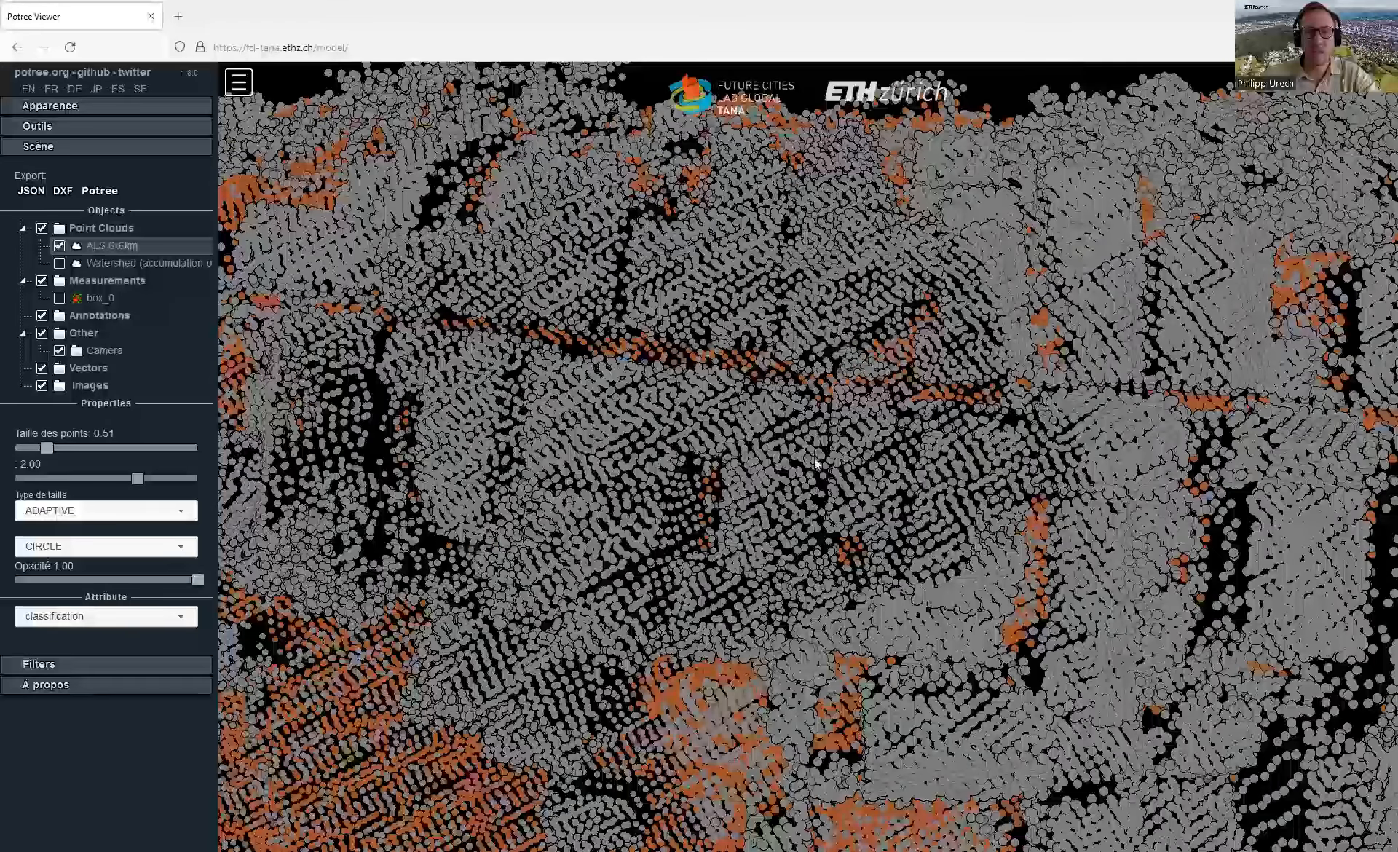
Step: Examine the classified points along the river, from the dense housing strip to the fields and buildings on both banks
{"action": "left_click_drag", "start_coordinate": [1038, 452], "coordinate": [619, 529]}
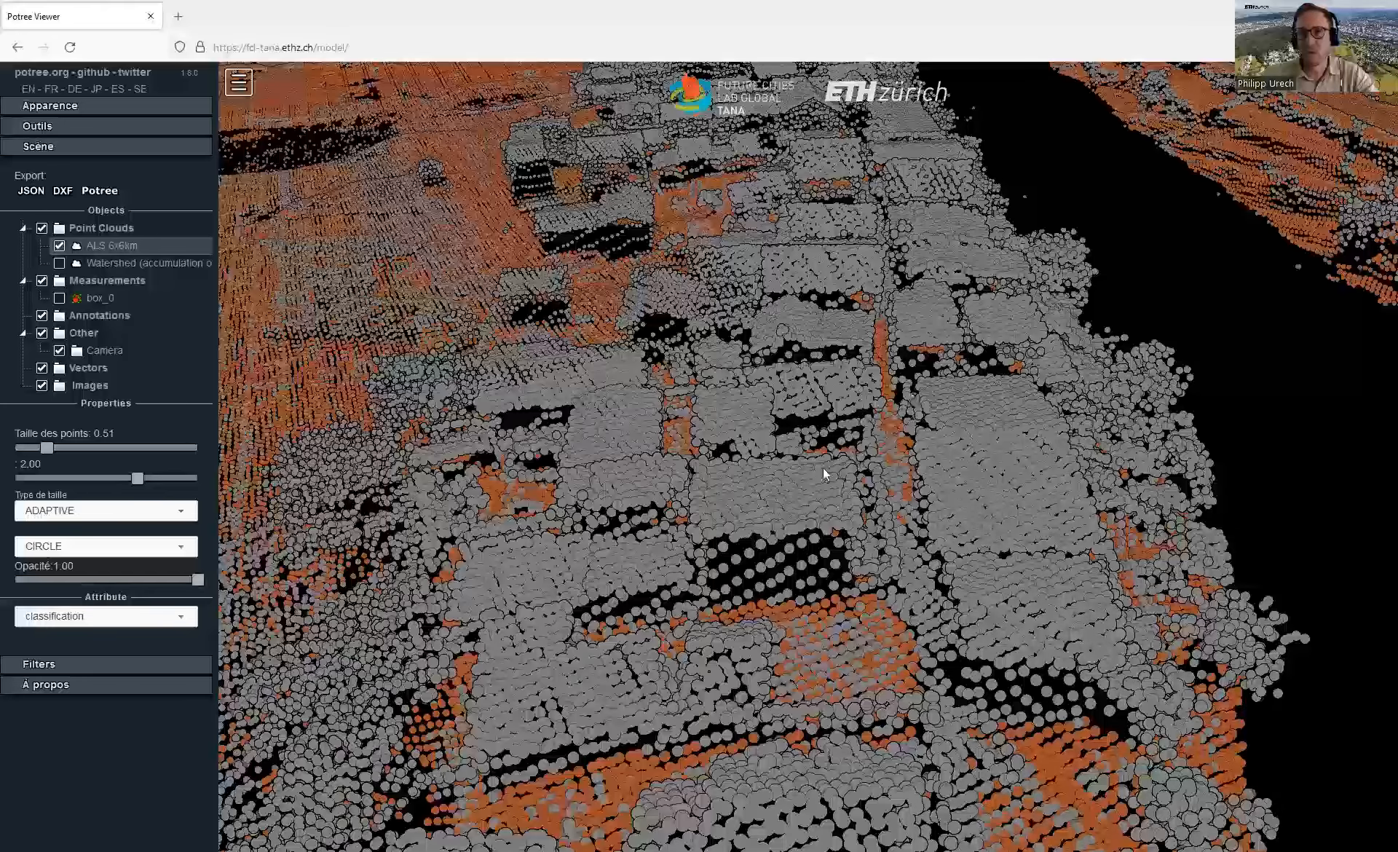
{"action": "scroll", "coordinate": [830, 458], "scroll_direction": "down", "scroll_amount": 3}
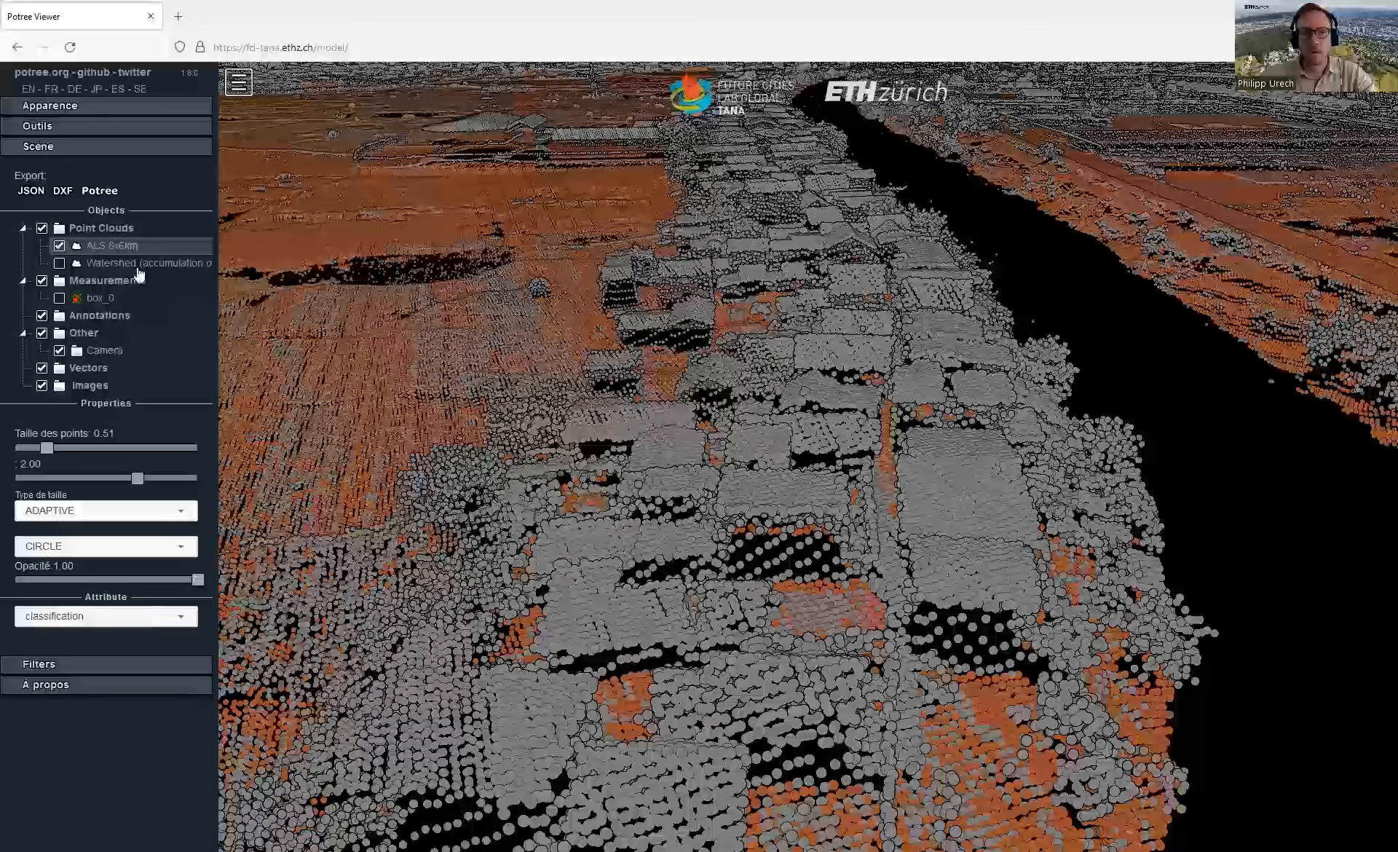
{"action": "scroll", "coordinate": [858, 389], "scroll_direction": "down", "scroll_amount": 4}
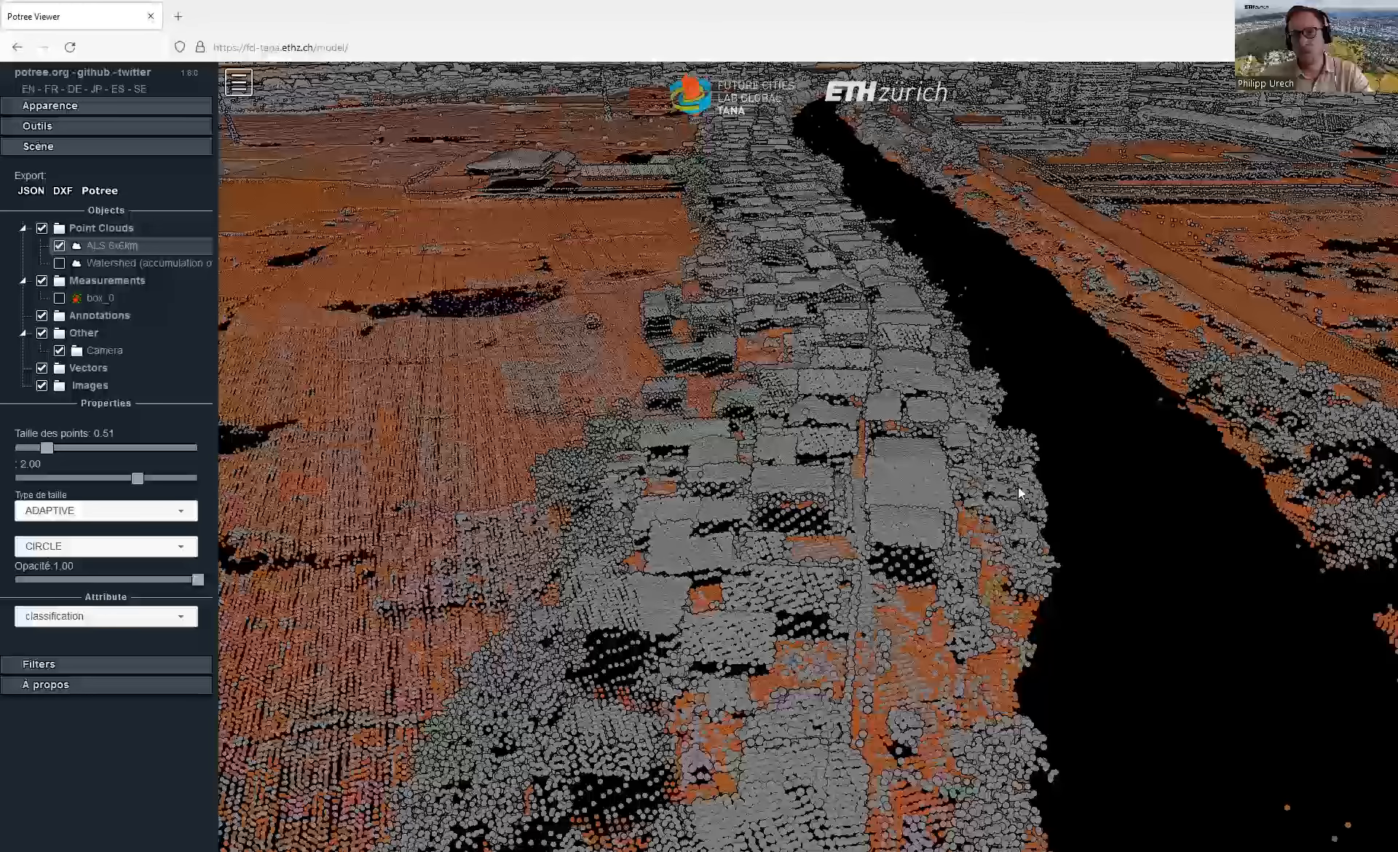
{"action": "left_click_drag", "start_coordinate": [1025, 495], "coordinate": [832, 494]}
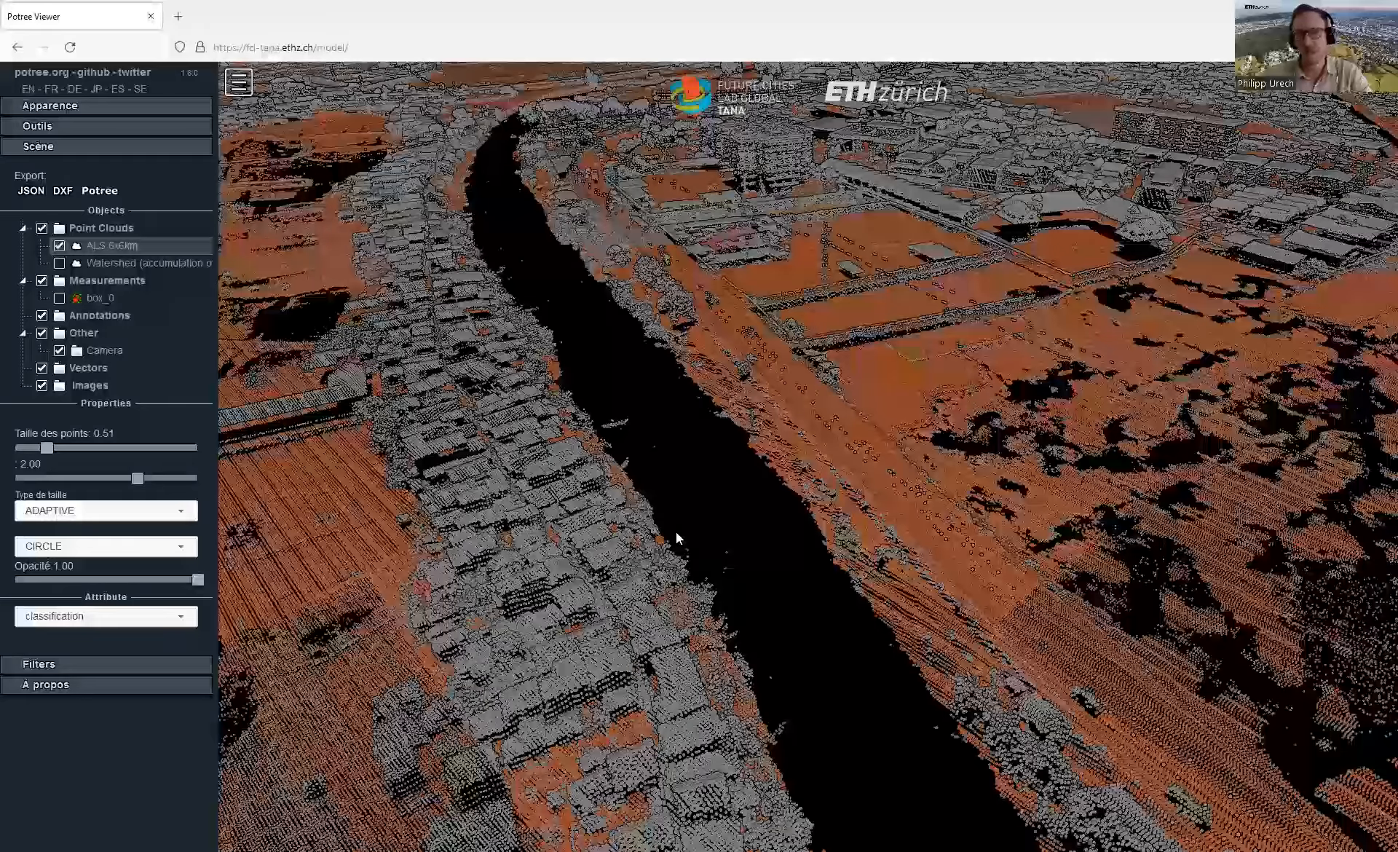
{"action": "right_click_drag", "start_coordinate": [676, 534], "coordinate": [730, 442]}
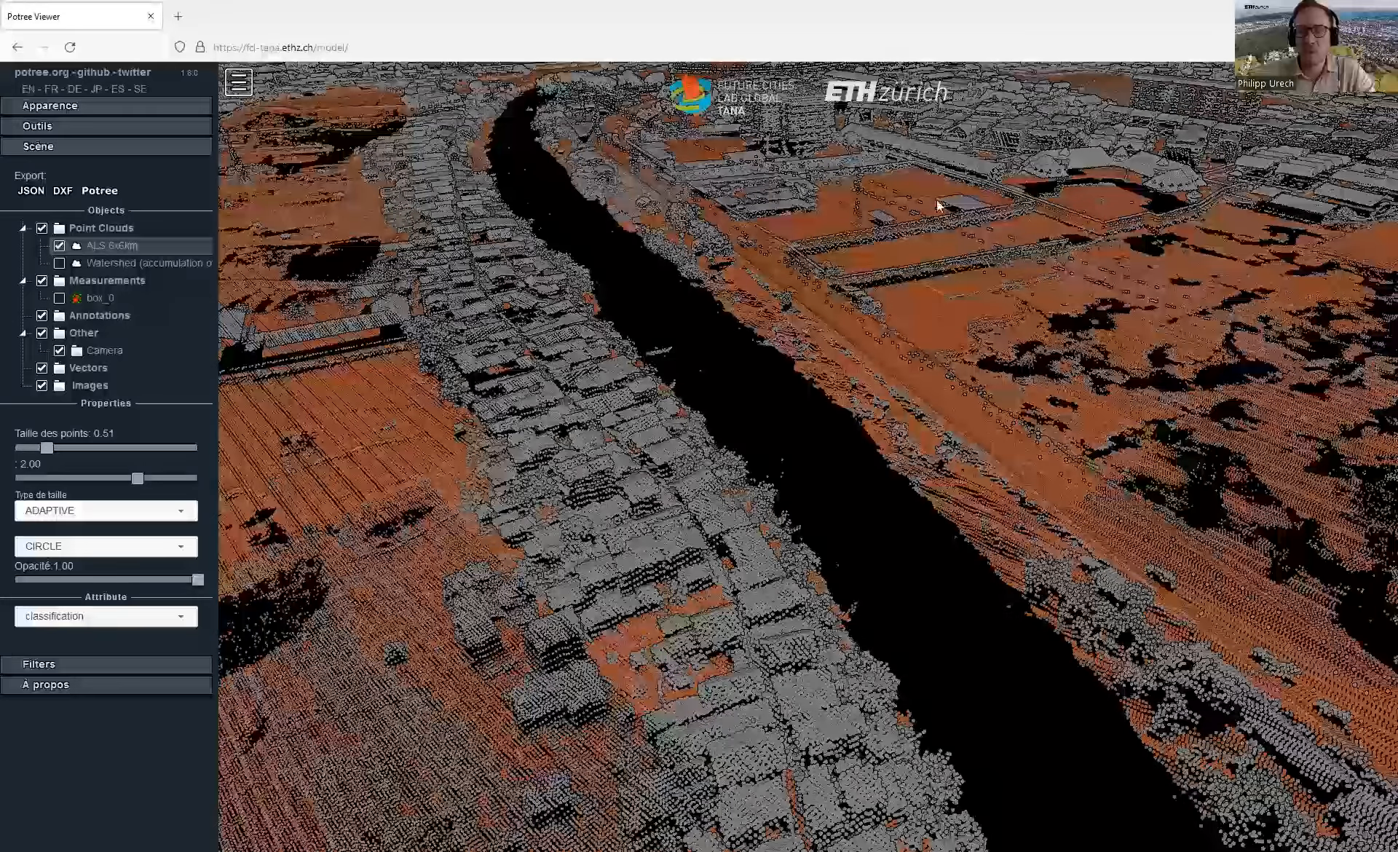
{"action": "right_click_drag", "start_coordinate": [1002, 244], "coordinate": [1139, 401]}
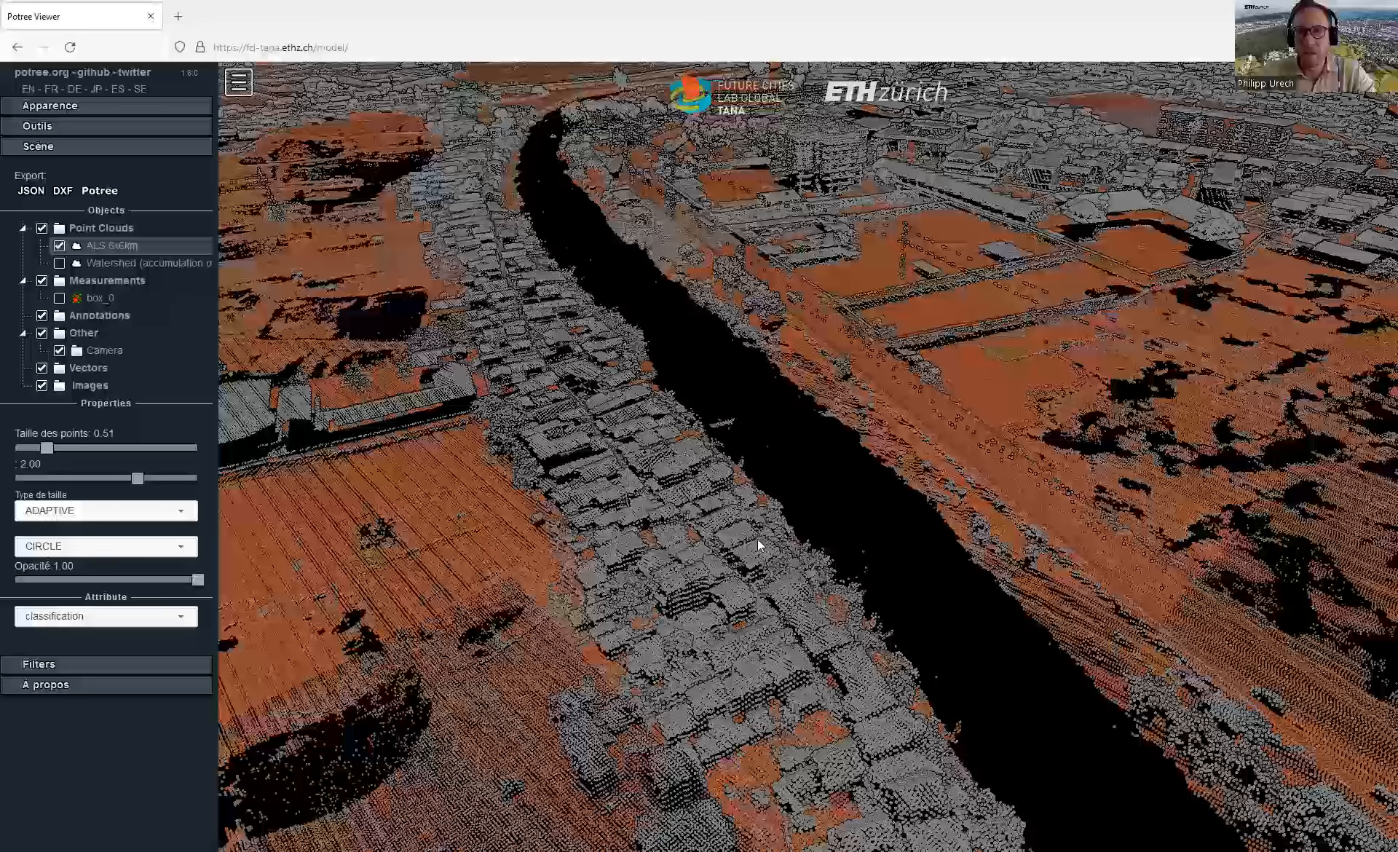
{"action": "left_click_drag", "start_coordinate": [711, 475], "coordinate": [643, 412]}
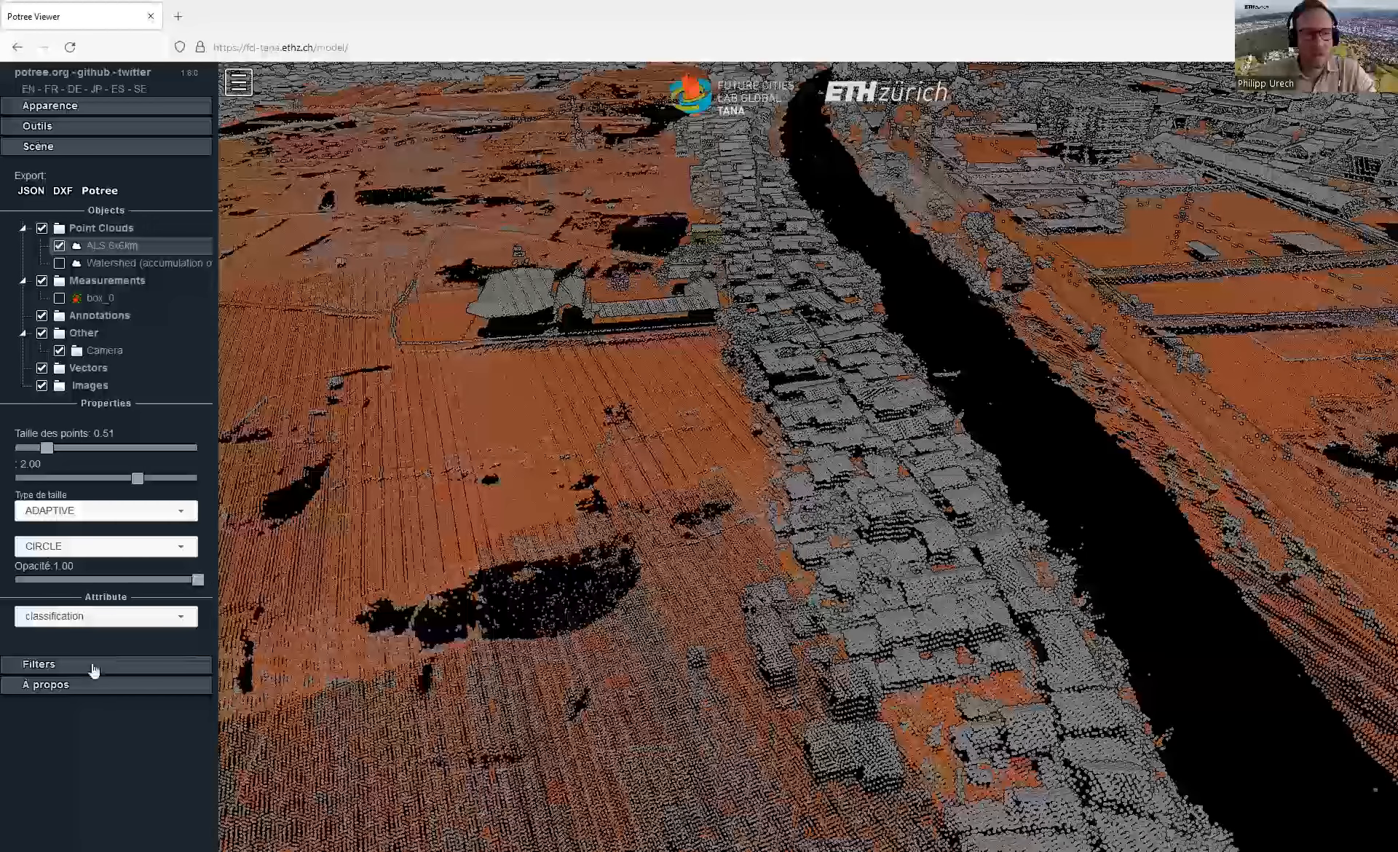
Step: Open the point filters, review the classification, returns and point source options, and toggle the low vegetation class off and on
{"action": "left_click", "coordinate": [53, 665]}
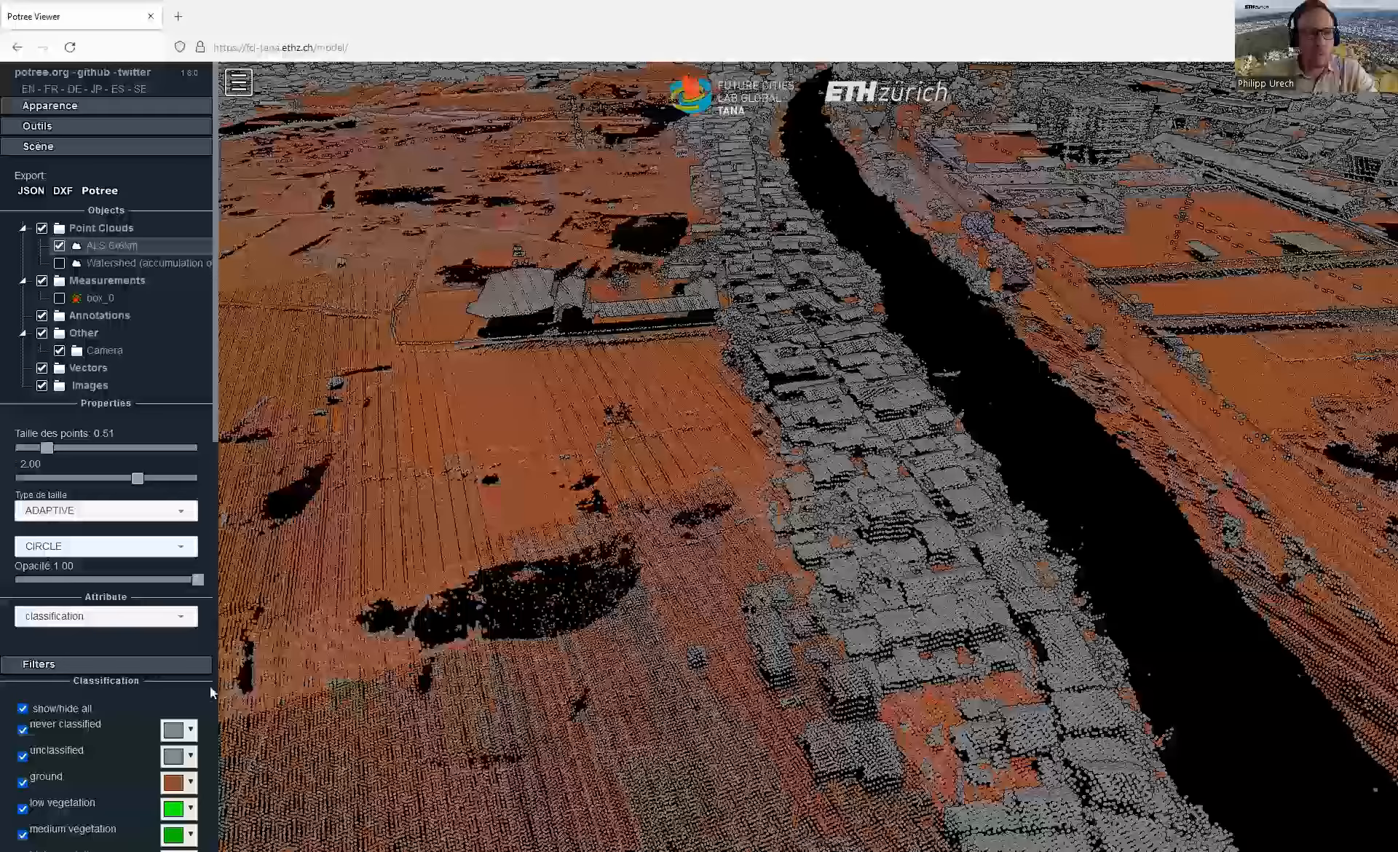
{"action": "scroll", "coordinate": [215, 692], "scroll_direction": "down", "scroll_amount": 5}
{"action": "scroll", "coordinate": [215, 692], "scroll_direction": "down", "scroll_amount": 6}
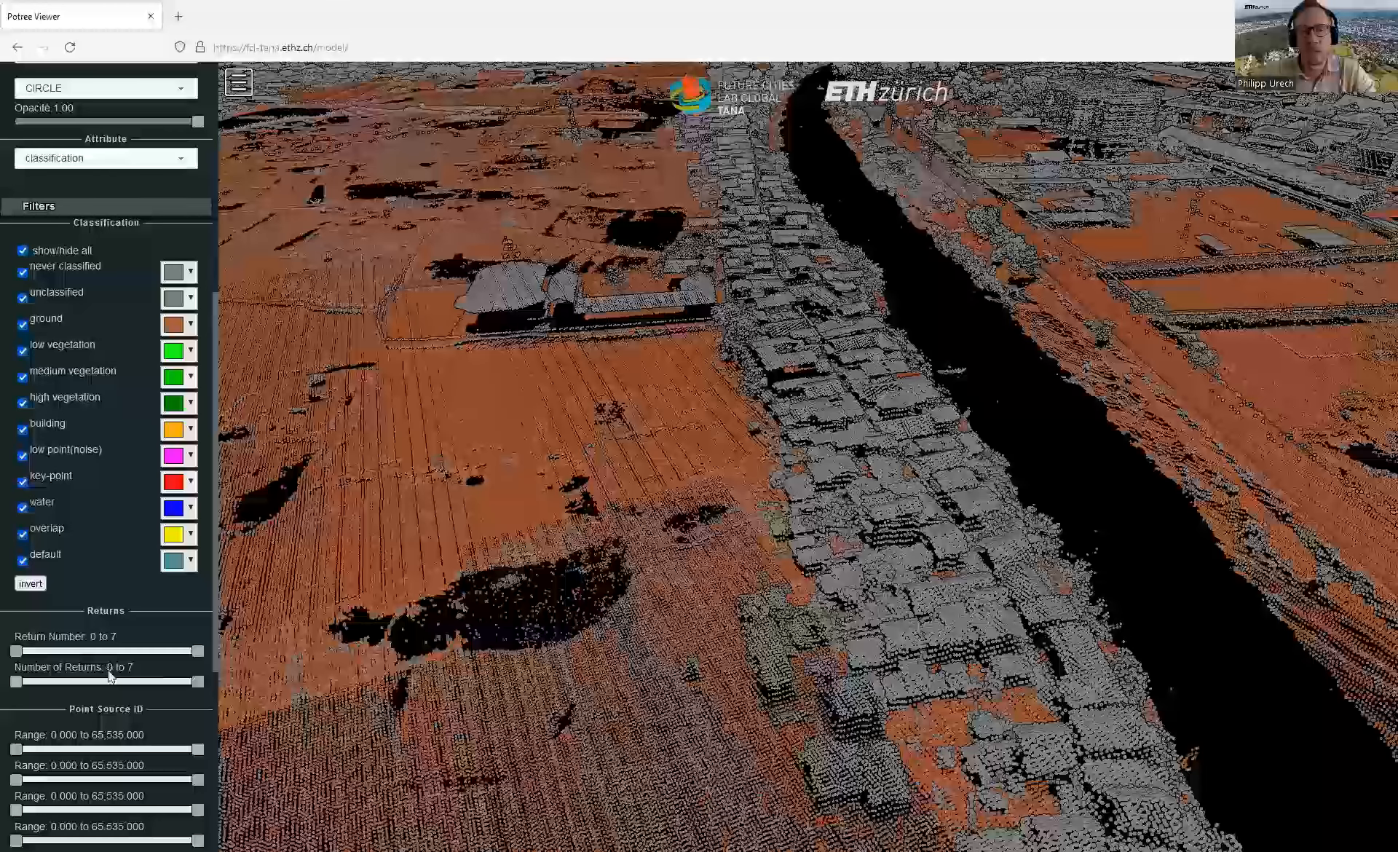
{"action": "scroll", "coordinate": [66, 320], "scroll_direction": "up", "scroll_amount": 2}
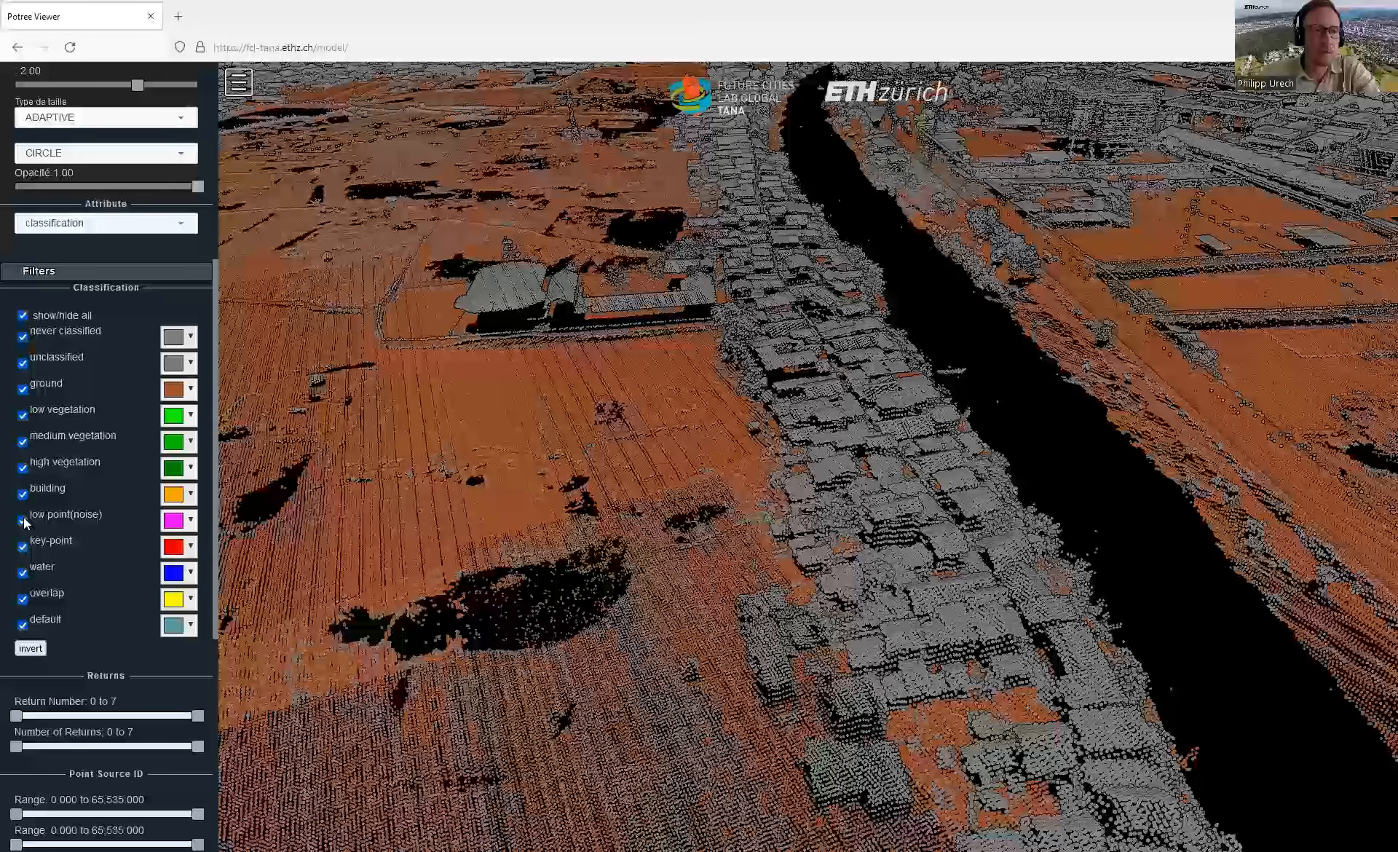
{"action": "left_click", "coordinate": [22, 416]}
{"action": "left_click", "coordinate": [22, 416]}
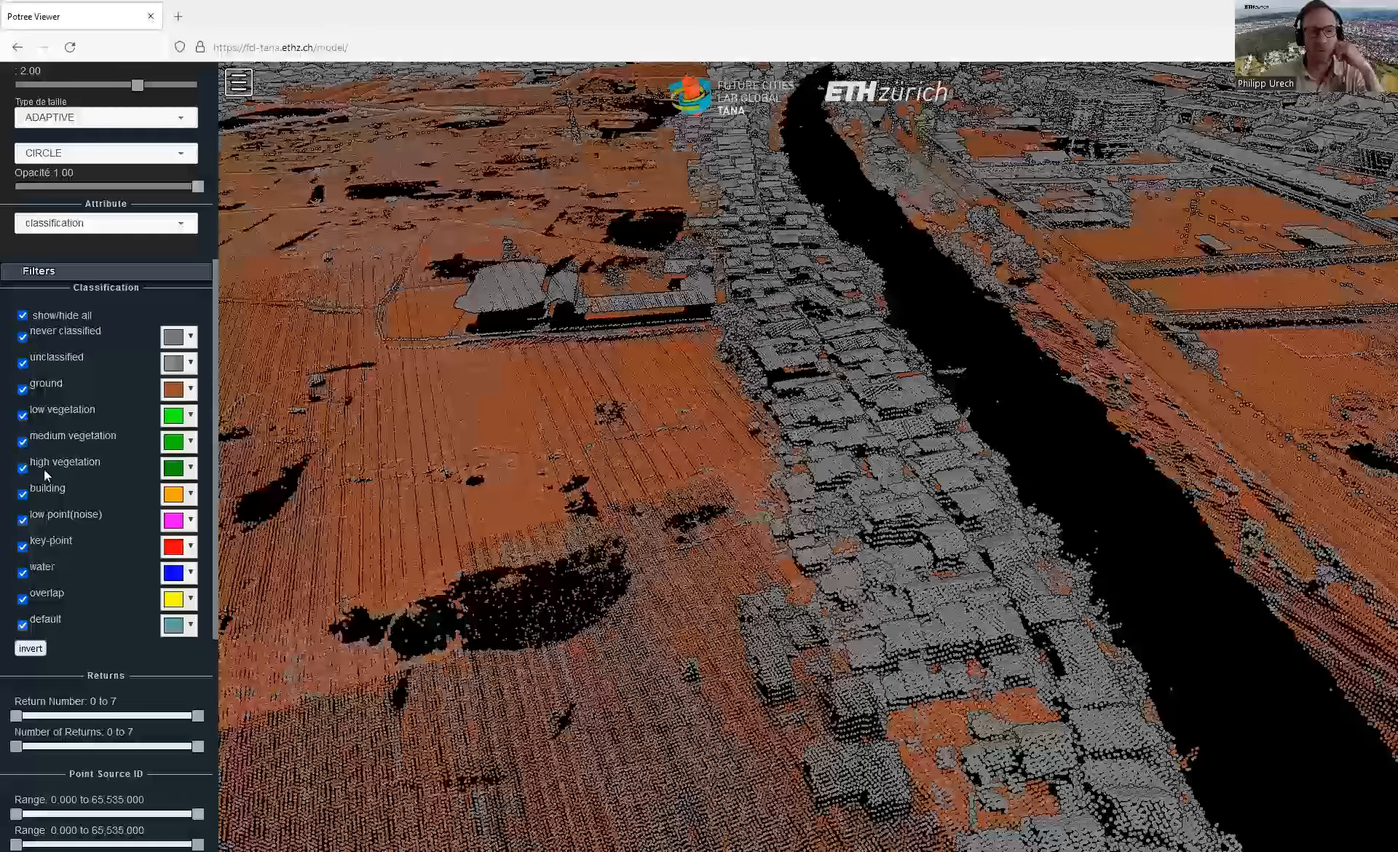
Step: Hide the unclassified and ground classes in turn to compare their points, restoring each class
{"action": "left_click", "coordinate": [47, 358]}
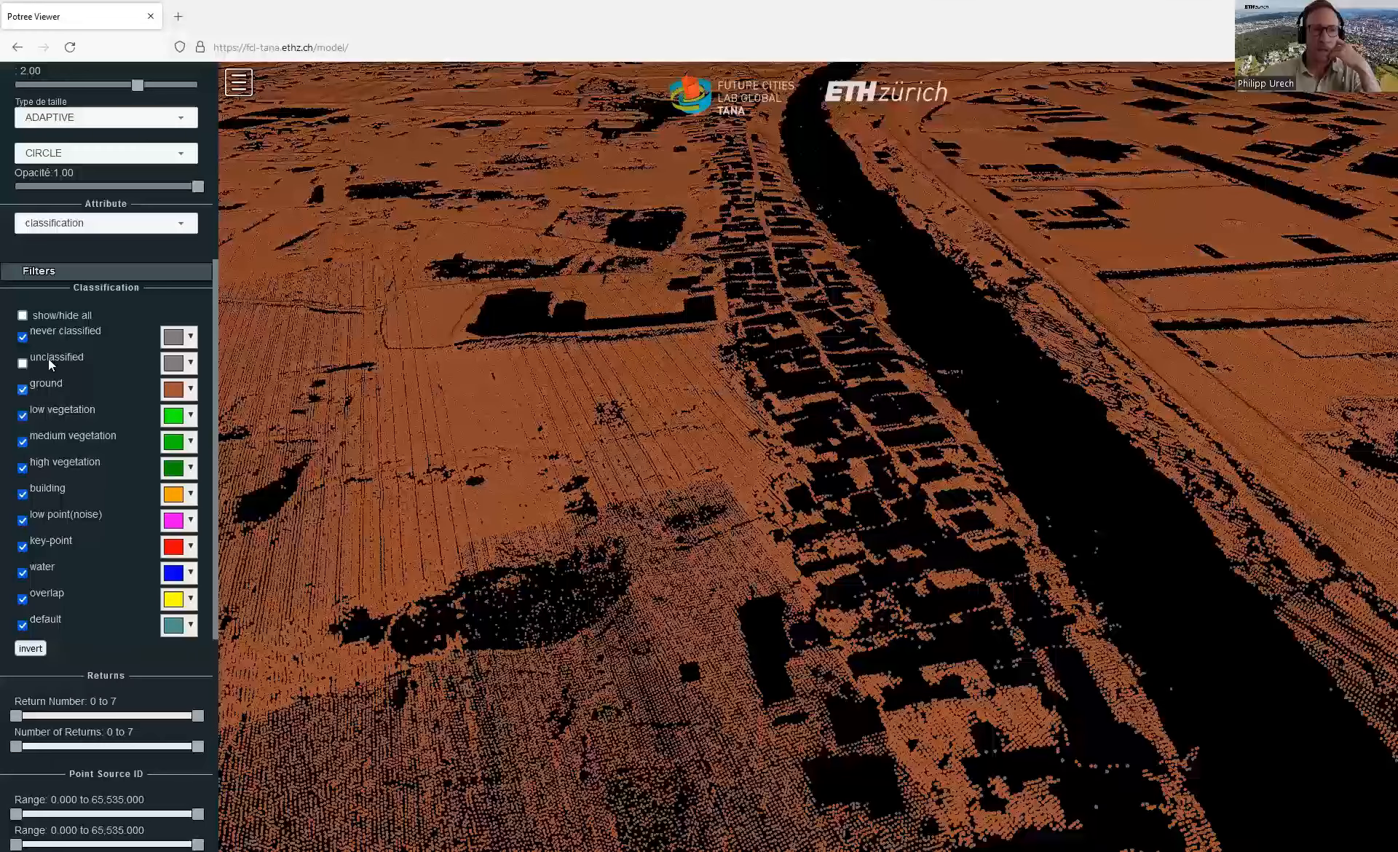
{"action": "left_click", "coordinate": [54, 383]}
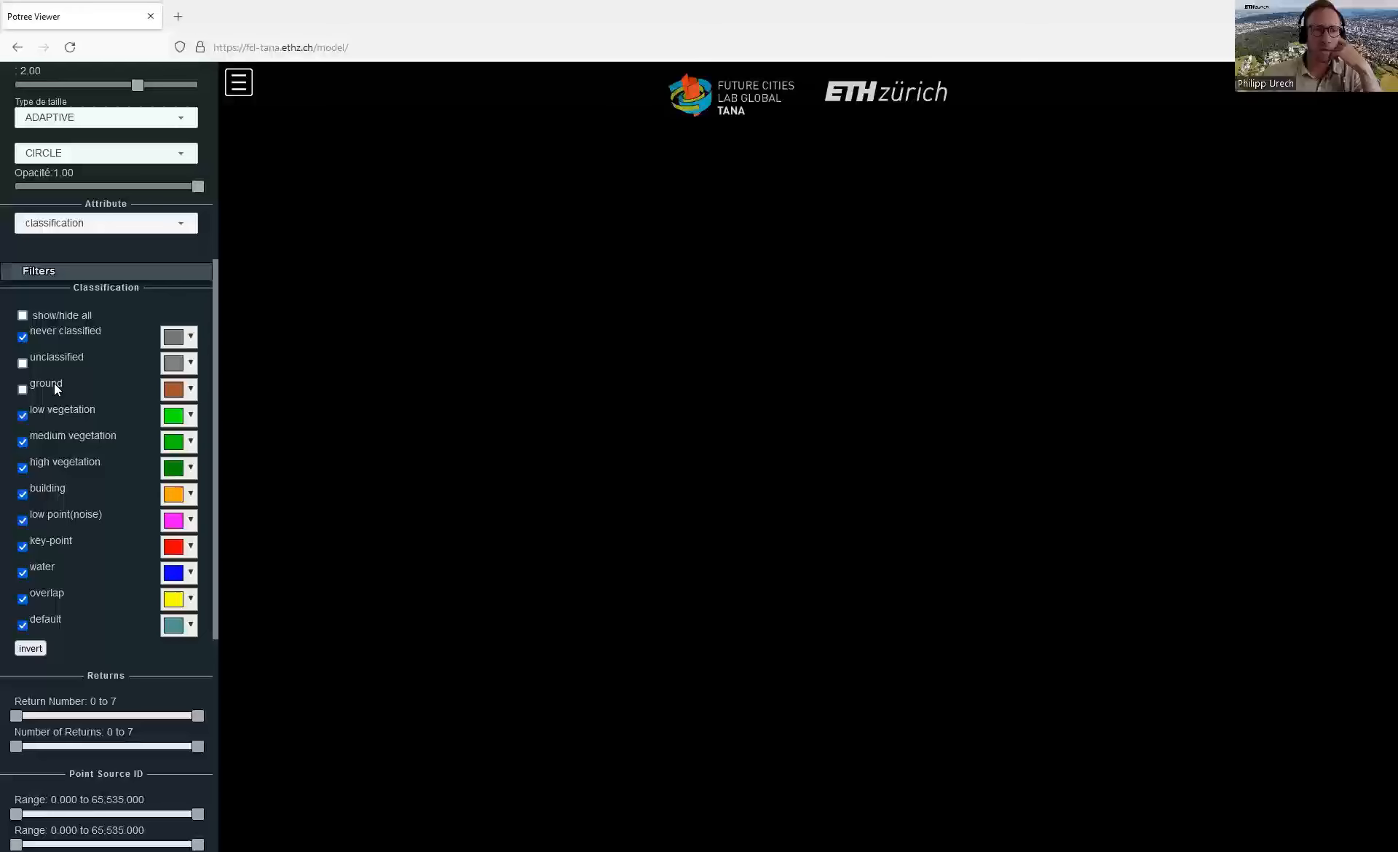
{"action": "left_click", "coordinate": [54, 384]}
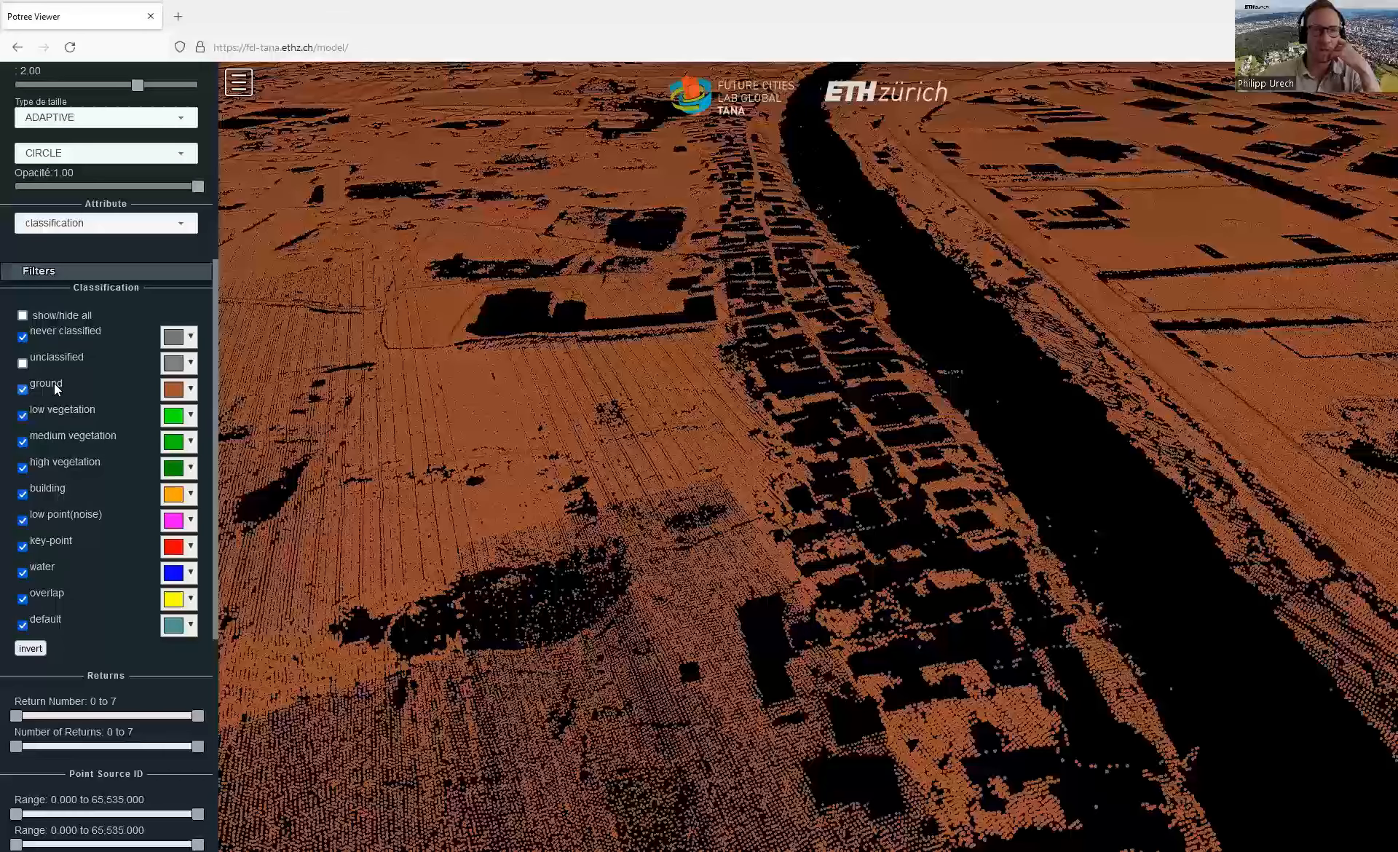
{"action": "left_click", "coordinate": [44, 360]}
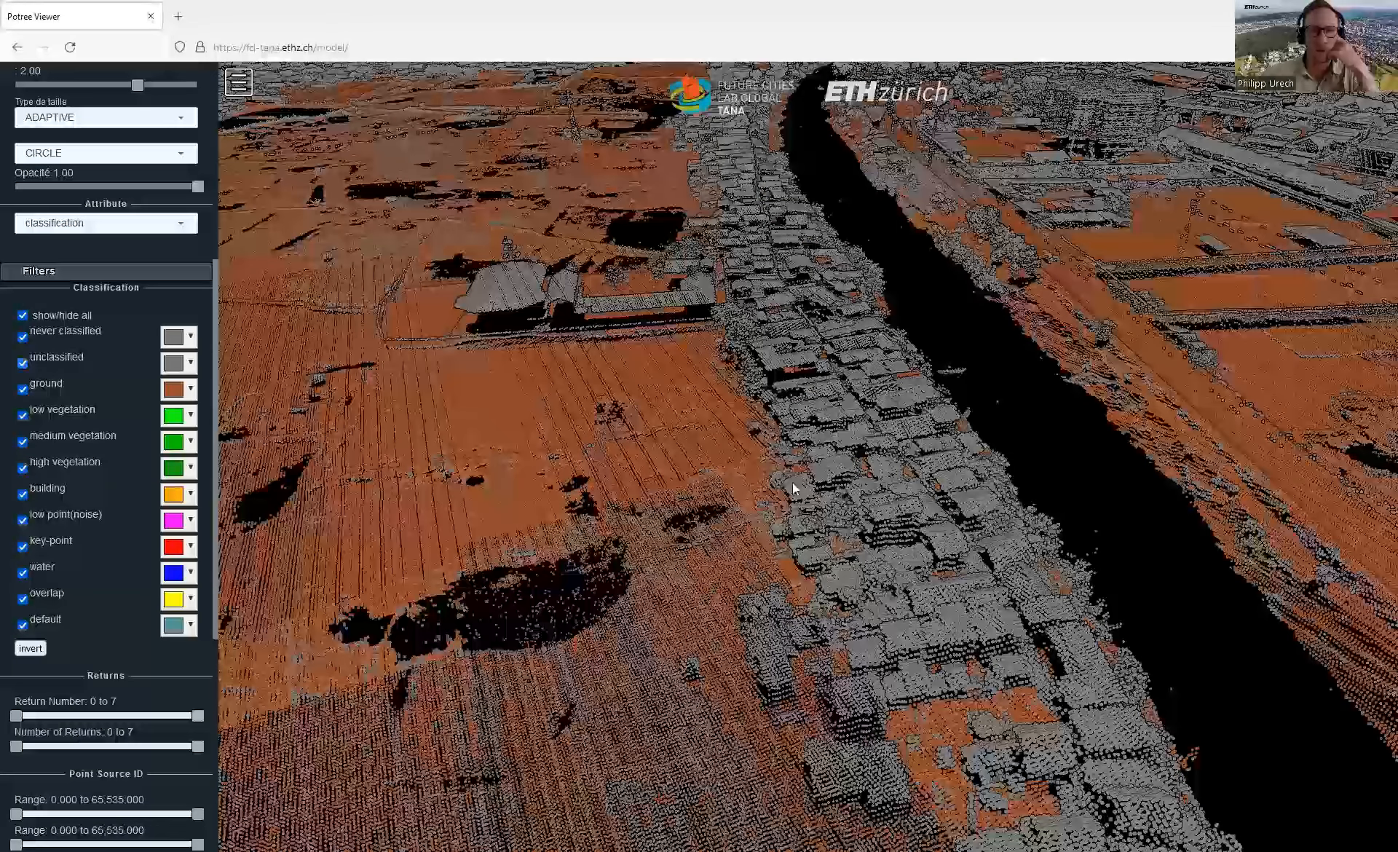
{"action": "left_click", "coordinate": [44, 386]}
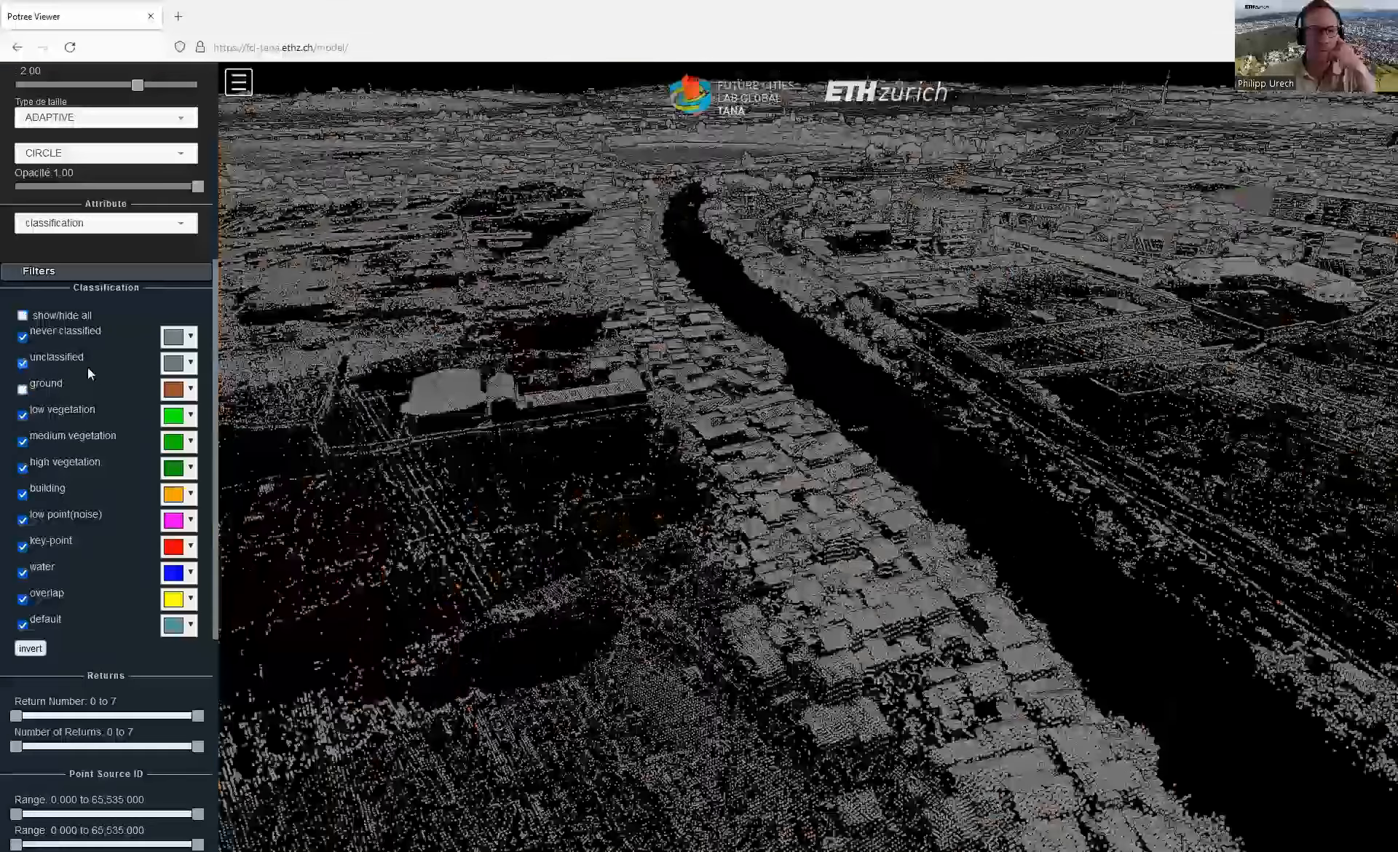
{"action": "left_click", "coordinate": [44, 392]}
Step: Hide the unclassified points and view the remaining ground surface along the river and across the city from above
{"action": "left_click", "coordinate": [41, 362]}
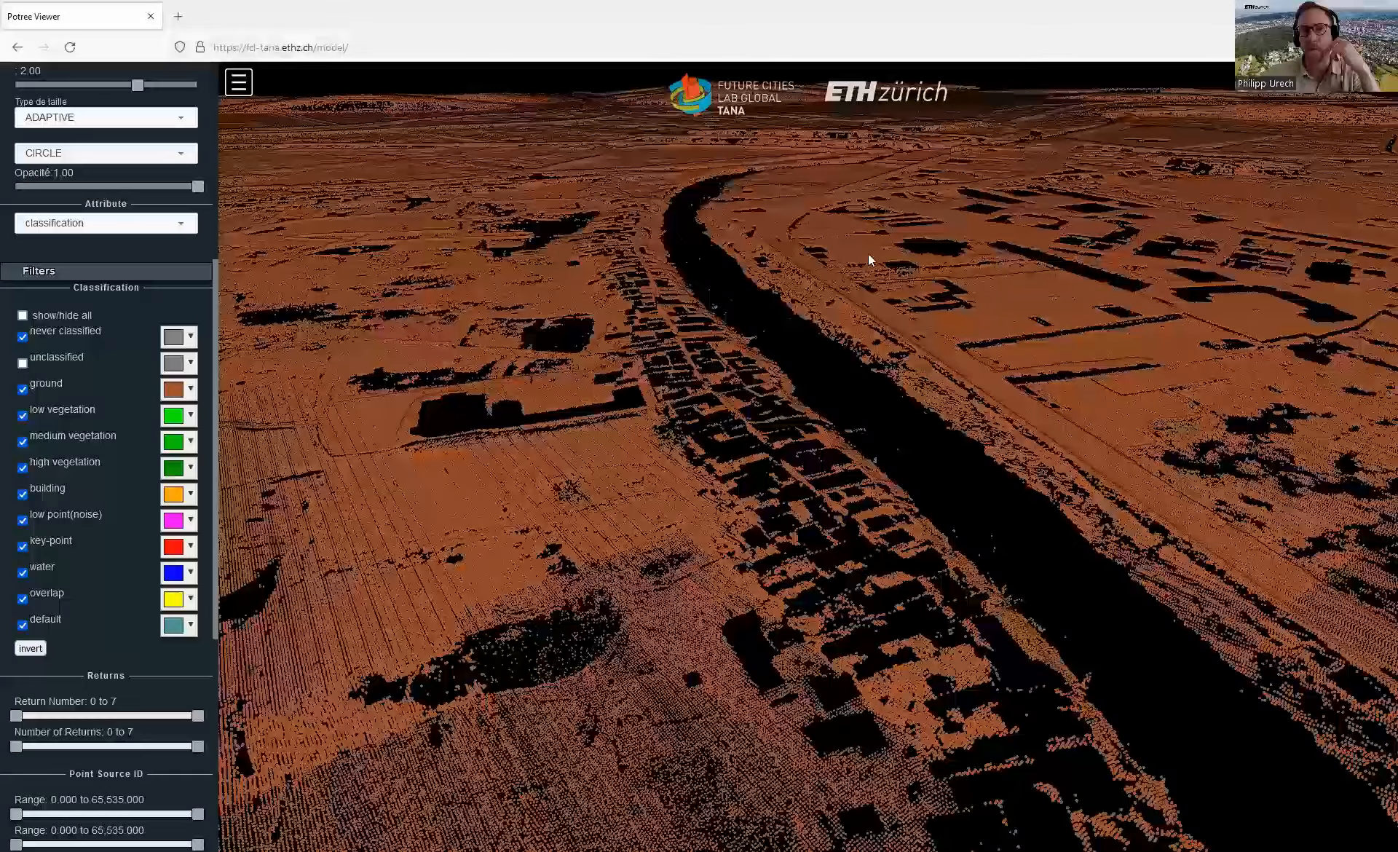
{"action": "scroll", "coordinate": [895, 313], "scroll_direction": "down", "scroll_amount": 3}
{"action": "left_click_drag", "start_coordinate": [895, 313], "coordinate": [910, 393]}
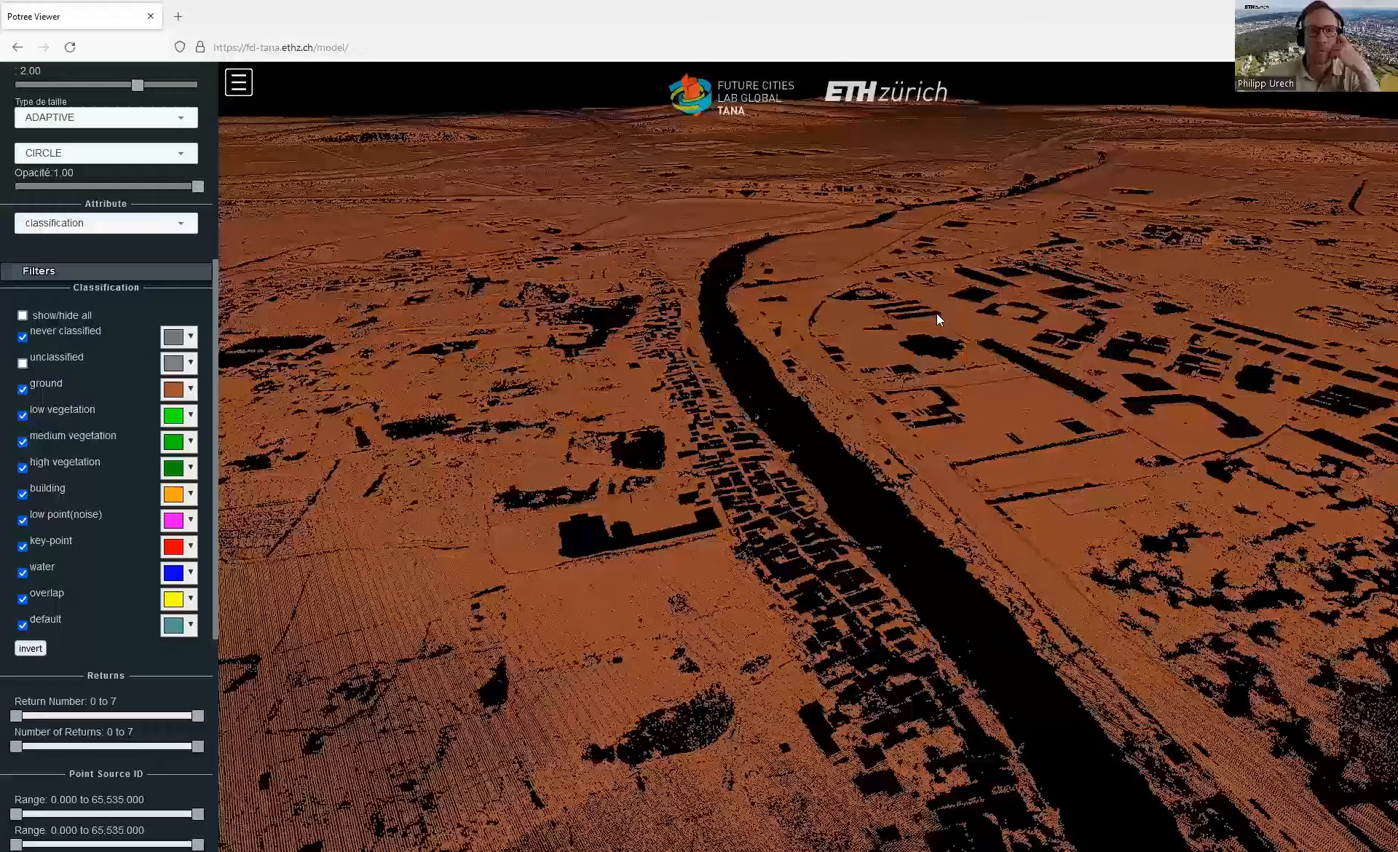
{"action": "left_click_drag", "start_coordinate": [919, 314], "coordinate": [946, 326]}
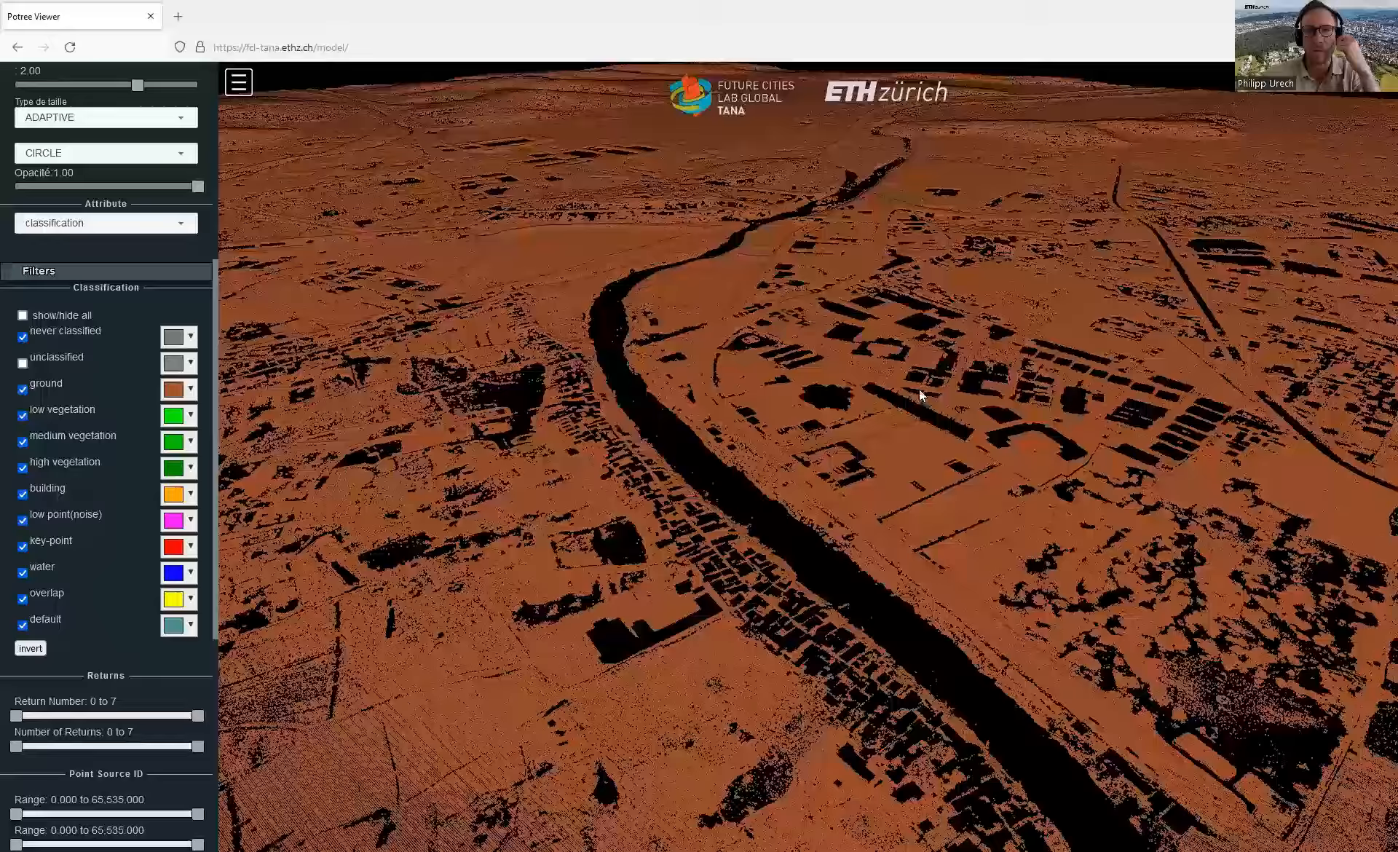
{"action": "left_click_drag", "start_coordinate": [880, 387], "coordinate": [775, 238]}
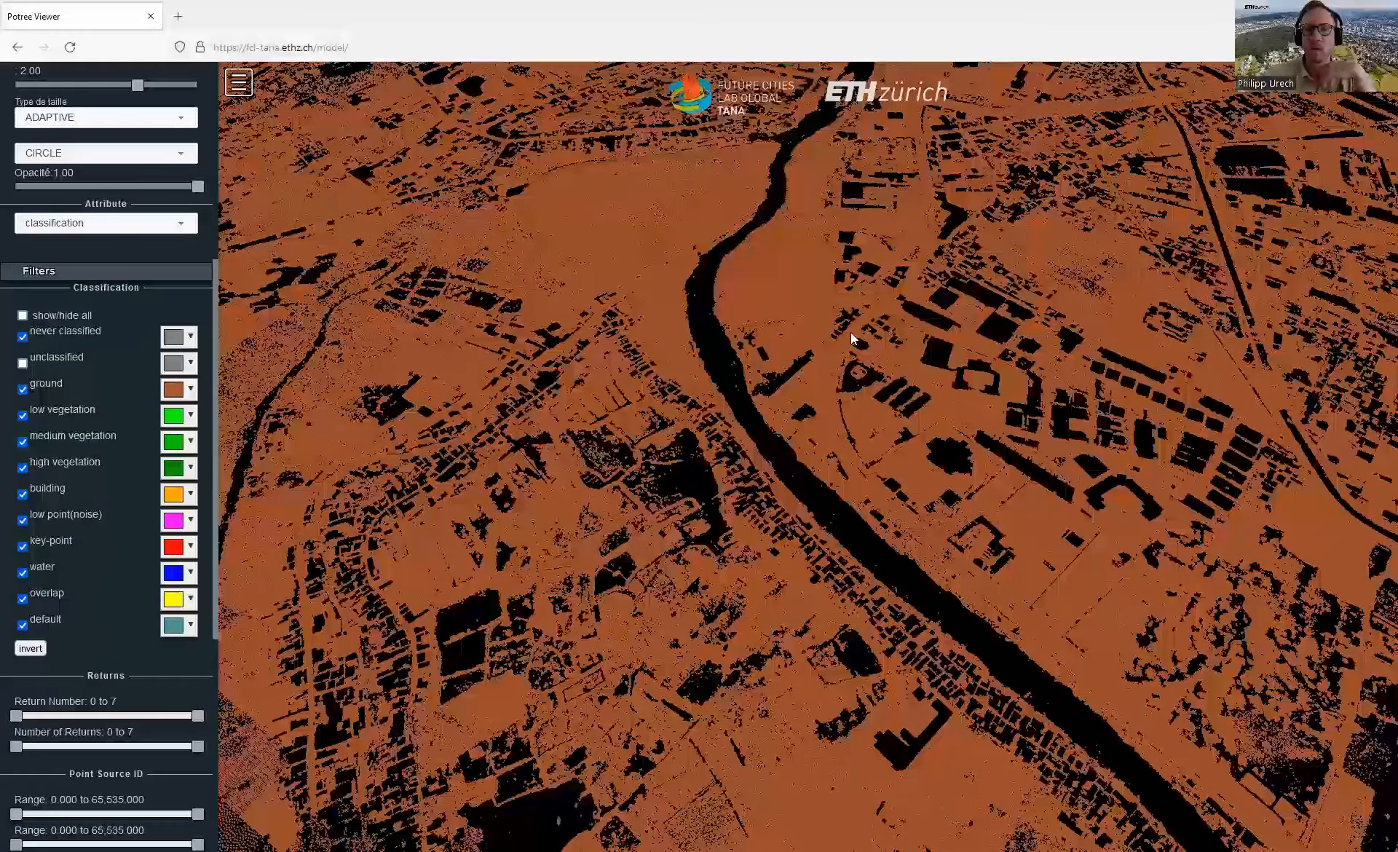
{"action": "left_click_drag", "start_coordinate": [852, 334], "coordinate": [857, 358]}
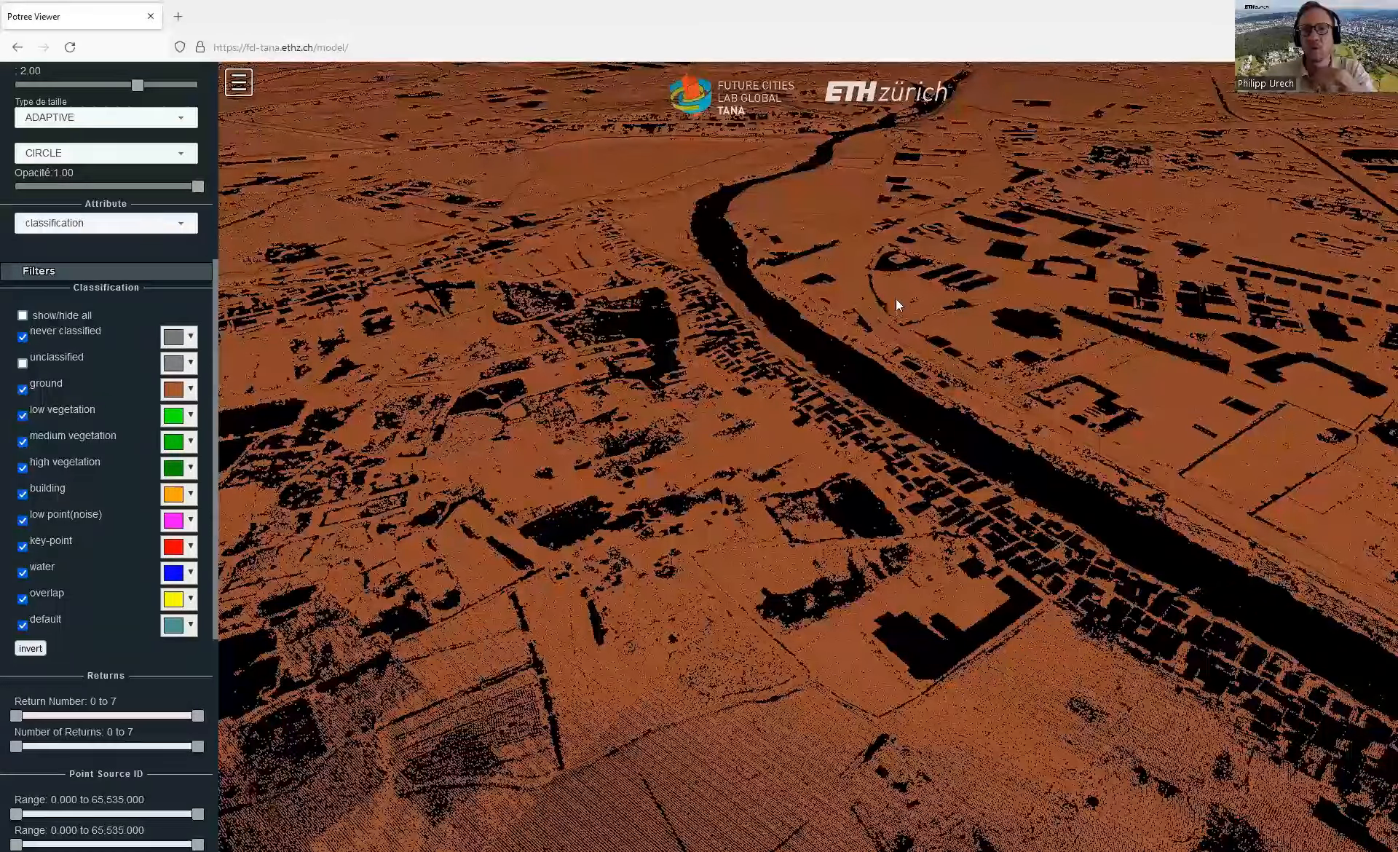
Step: Examine the ground points around the large empty patch, the building footprints and the striped fields beside the river
{"action": "scroll", "coordinate": [896, 295], "scroll_direction": "up", "scroll_amount": 5}
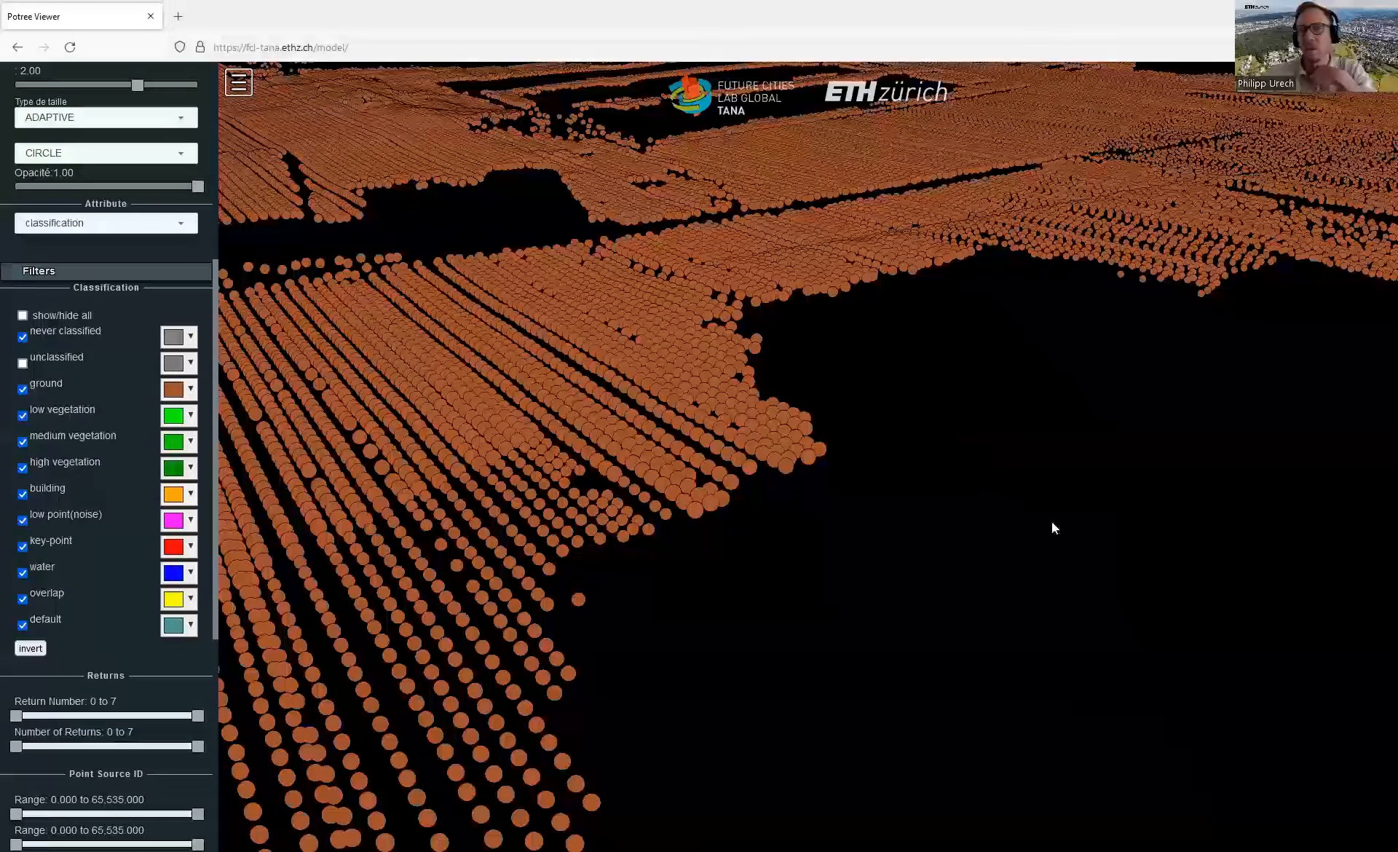
{"action": "scroll", "coordinate": [1093, 536], "scroll_direction": "down", "scroll_amount": 5}
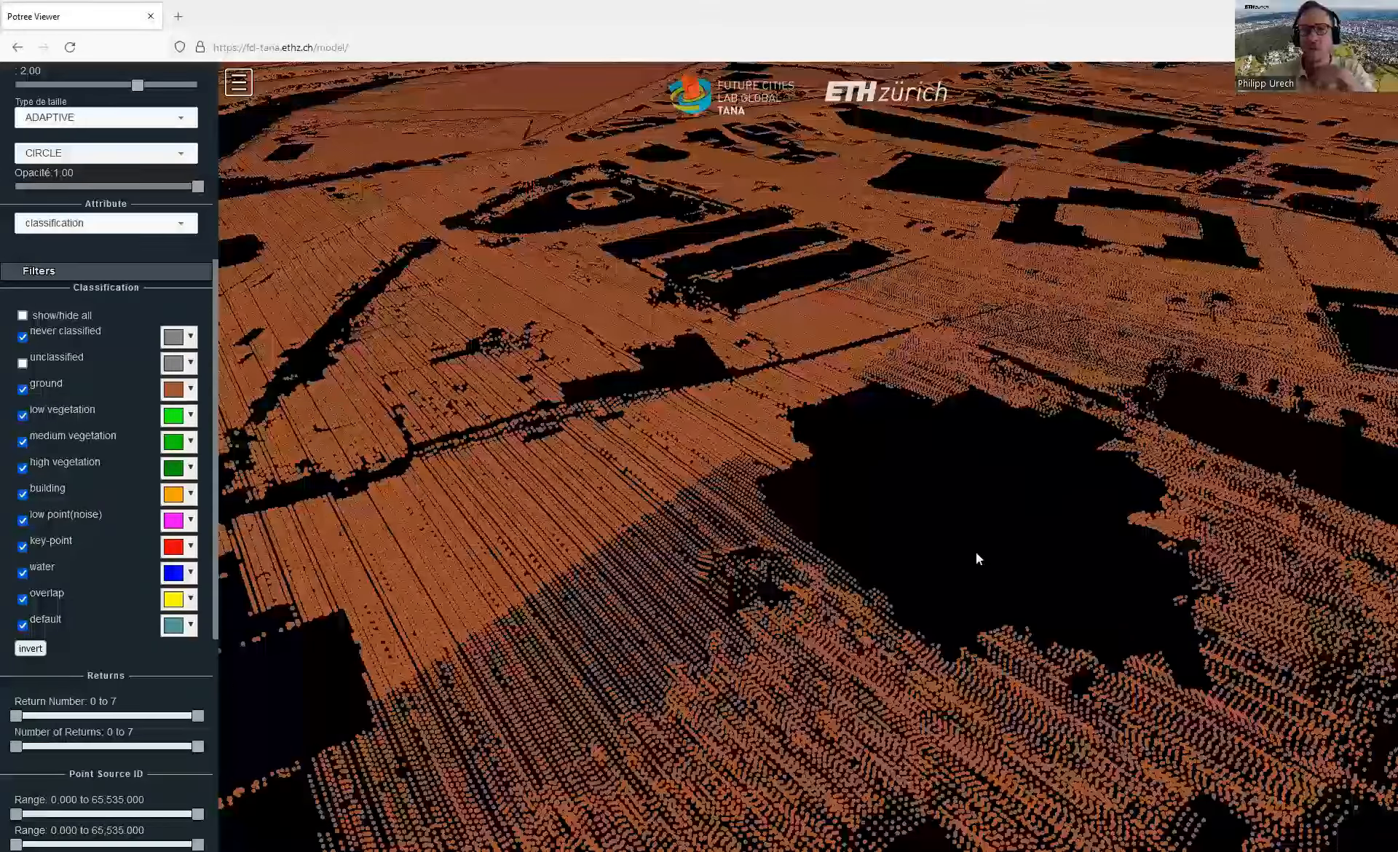
{"action": "left_click_drag", "start_coordinate": [1037, 558], "coordinate": [890, 326]}
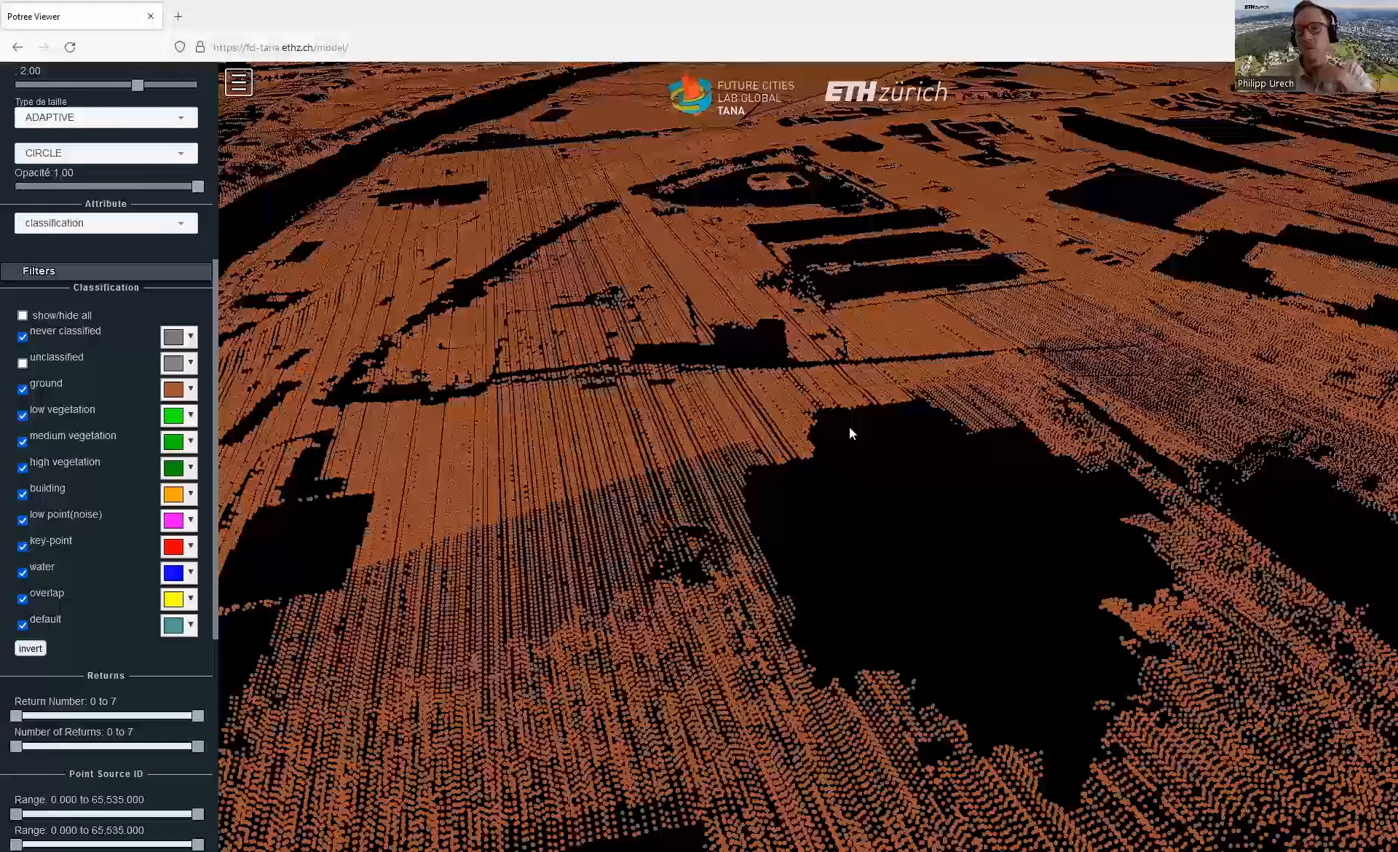
{"action": "scroll", "coordinate": [849, 427], "scroll_direction": "down", "scroll_amount": 5}
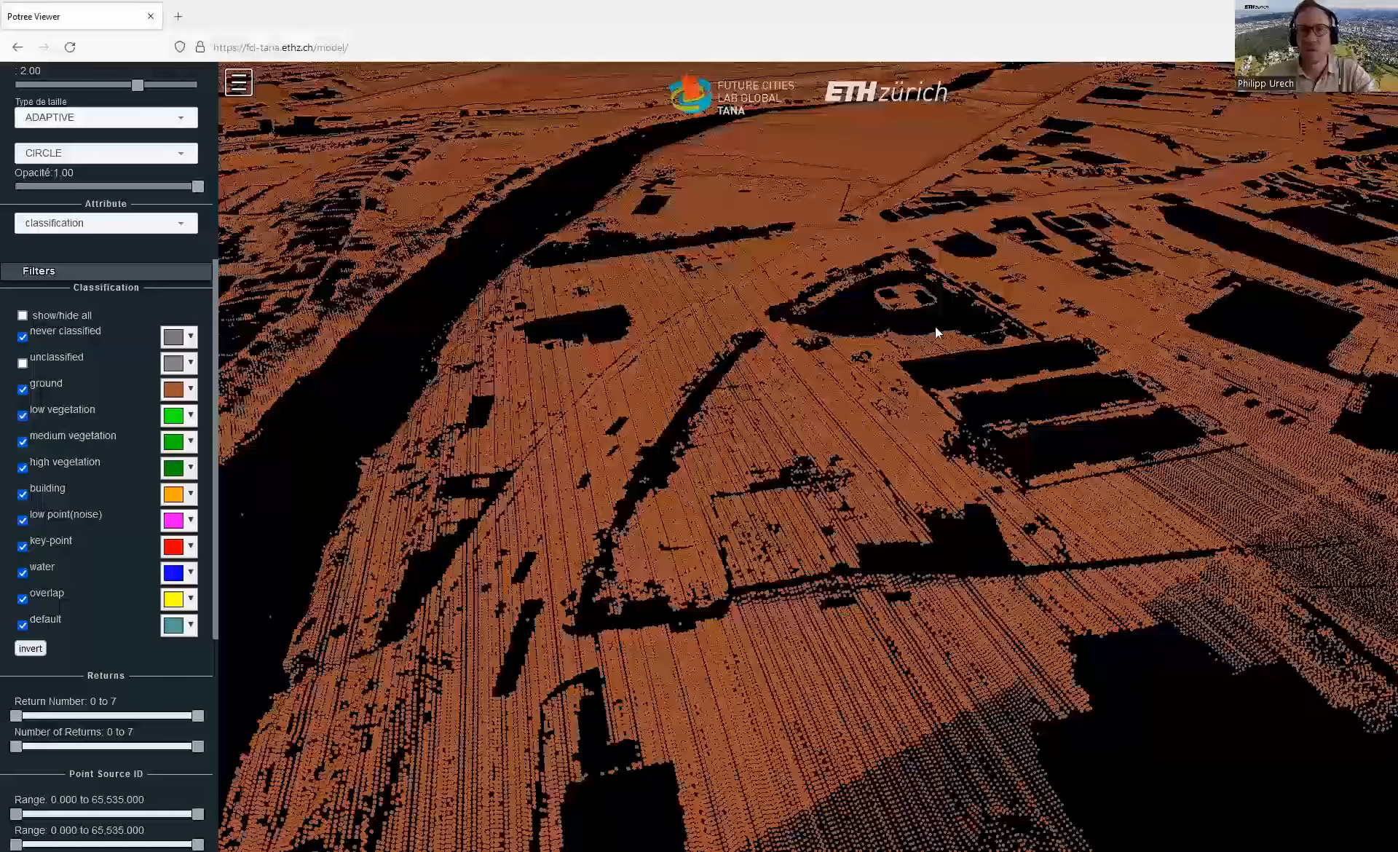
{"action": "scroll", "coordinate": [940, 331], "scroll_direction": "down", "scroll_amount": 3}
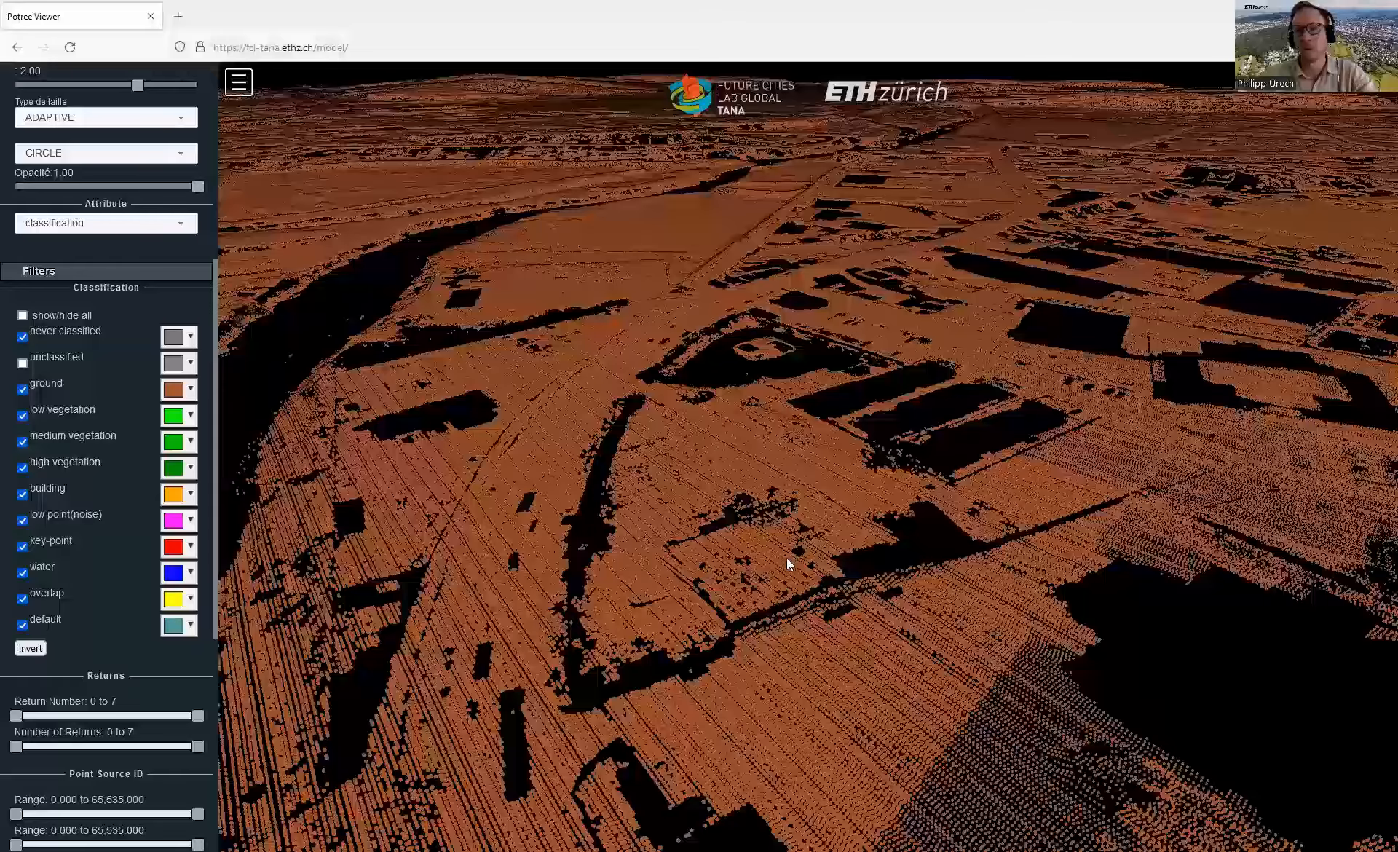
{"action": "scroll", "coordinate": [786, 558], "scroll_direction": "up", "scroll_amount": 2}
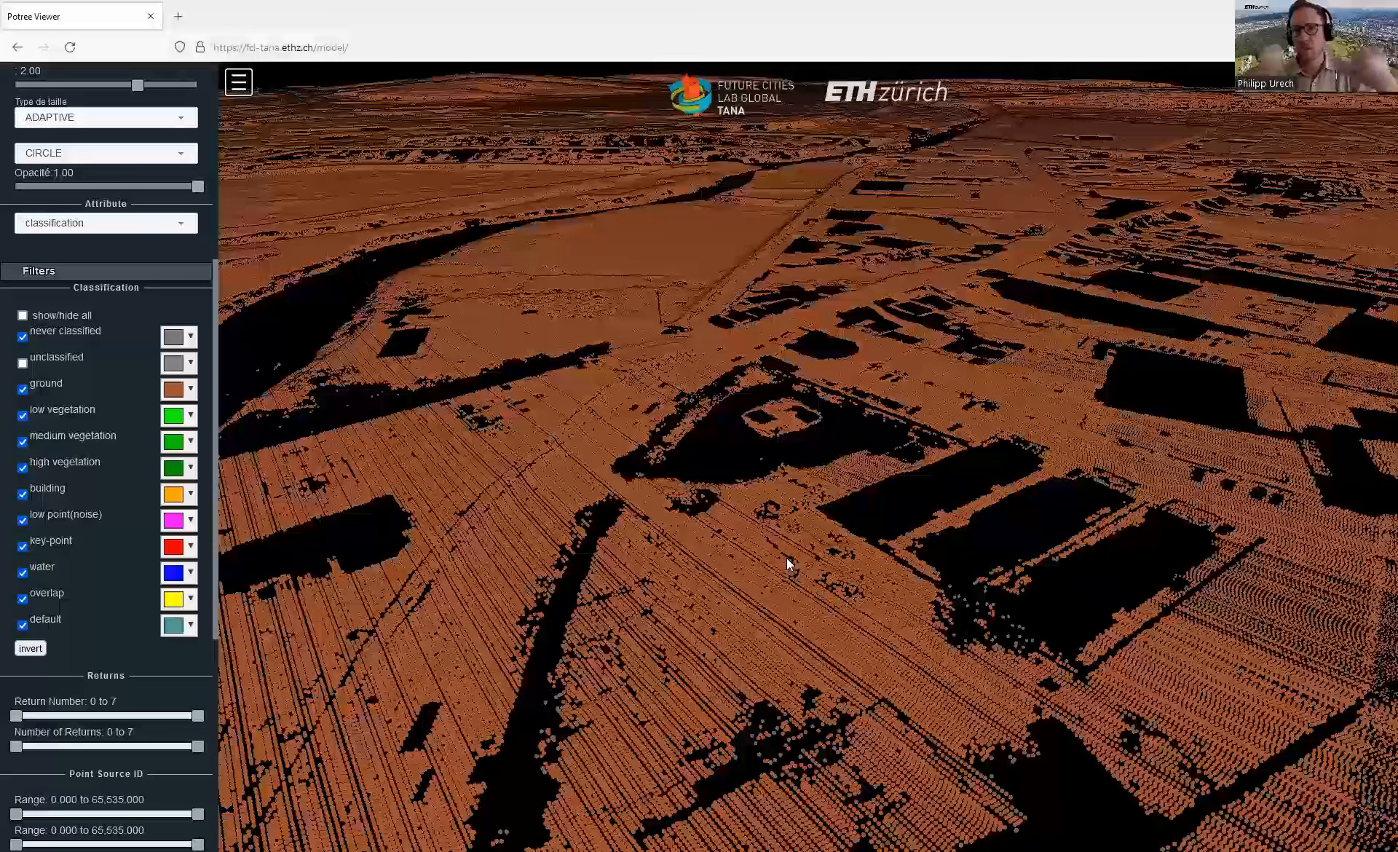
{"action": "scroll", "coordinate": [787, 558], "scroll_direction": "down", "scroll_amount": 3}
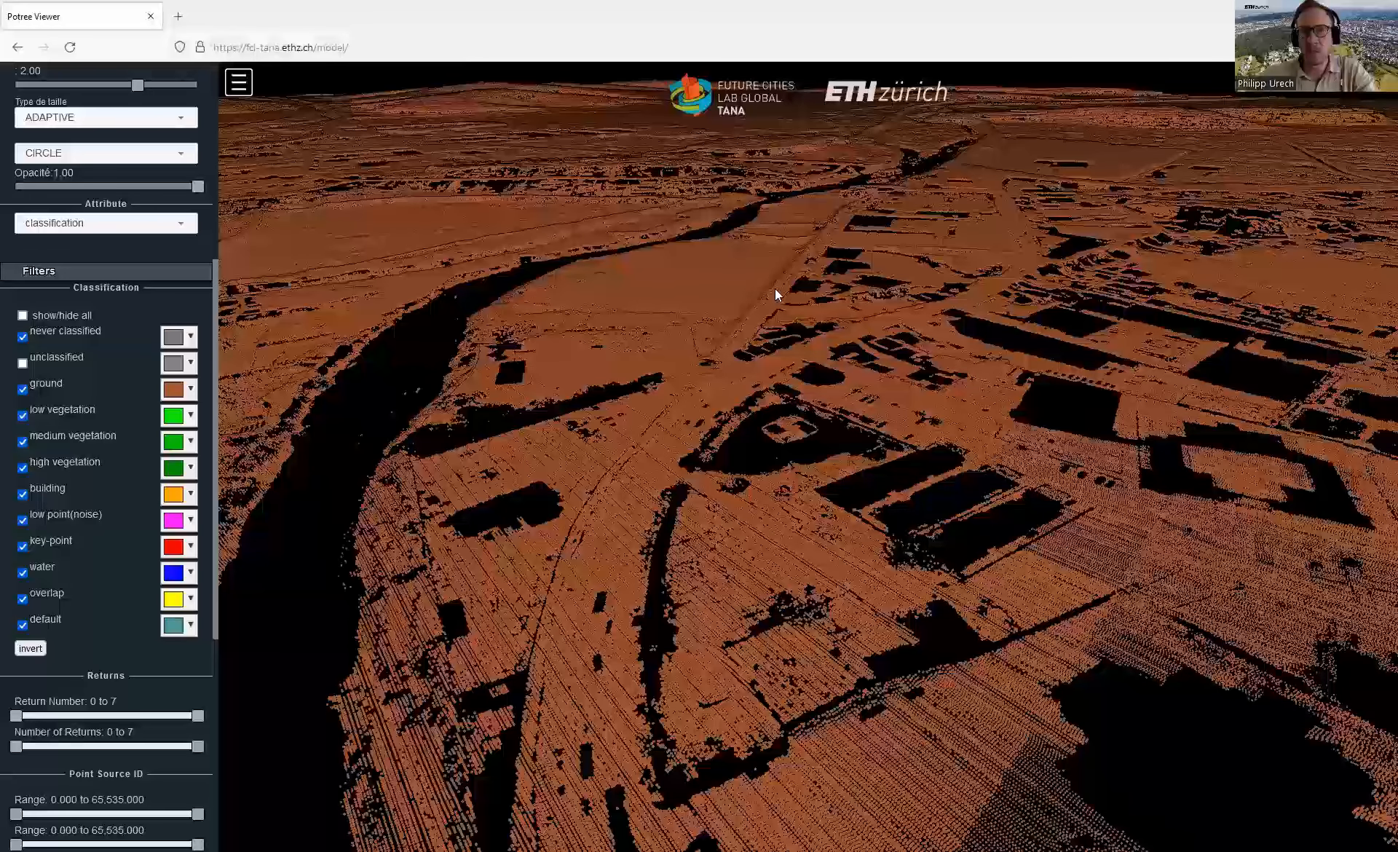
Step: Examine the ground points up close along the raised road, the riverside fields and both banks of the river
{"action": "scroll", "coordinate": [775, 288], "scroll_direction": "up", "scroll_amount": 3}
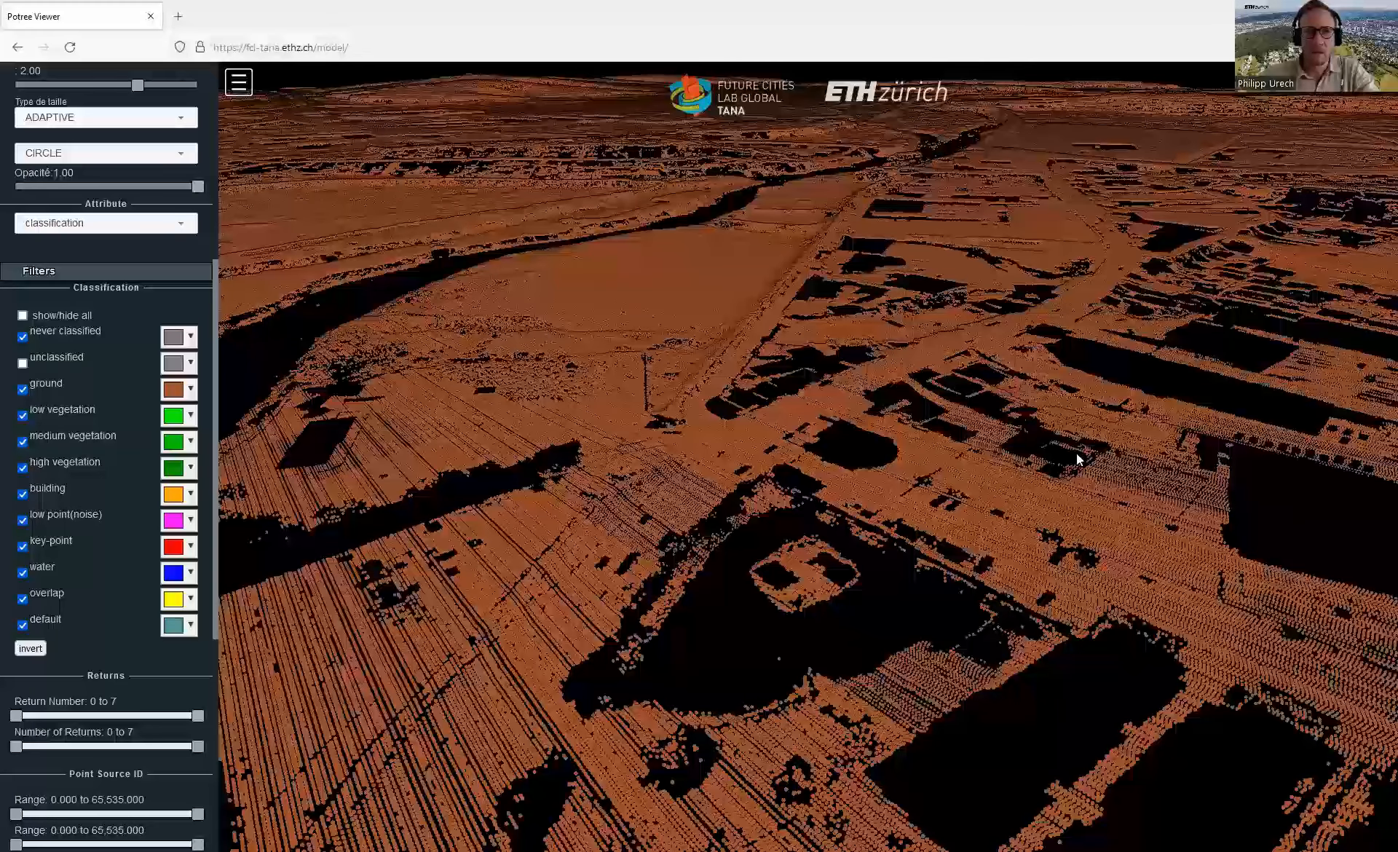
{"action": "scroll", "coordinate": [1121, 457], "scroll_direction": "up", "scroll_amount": 5}
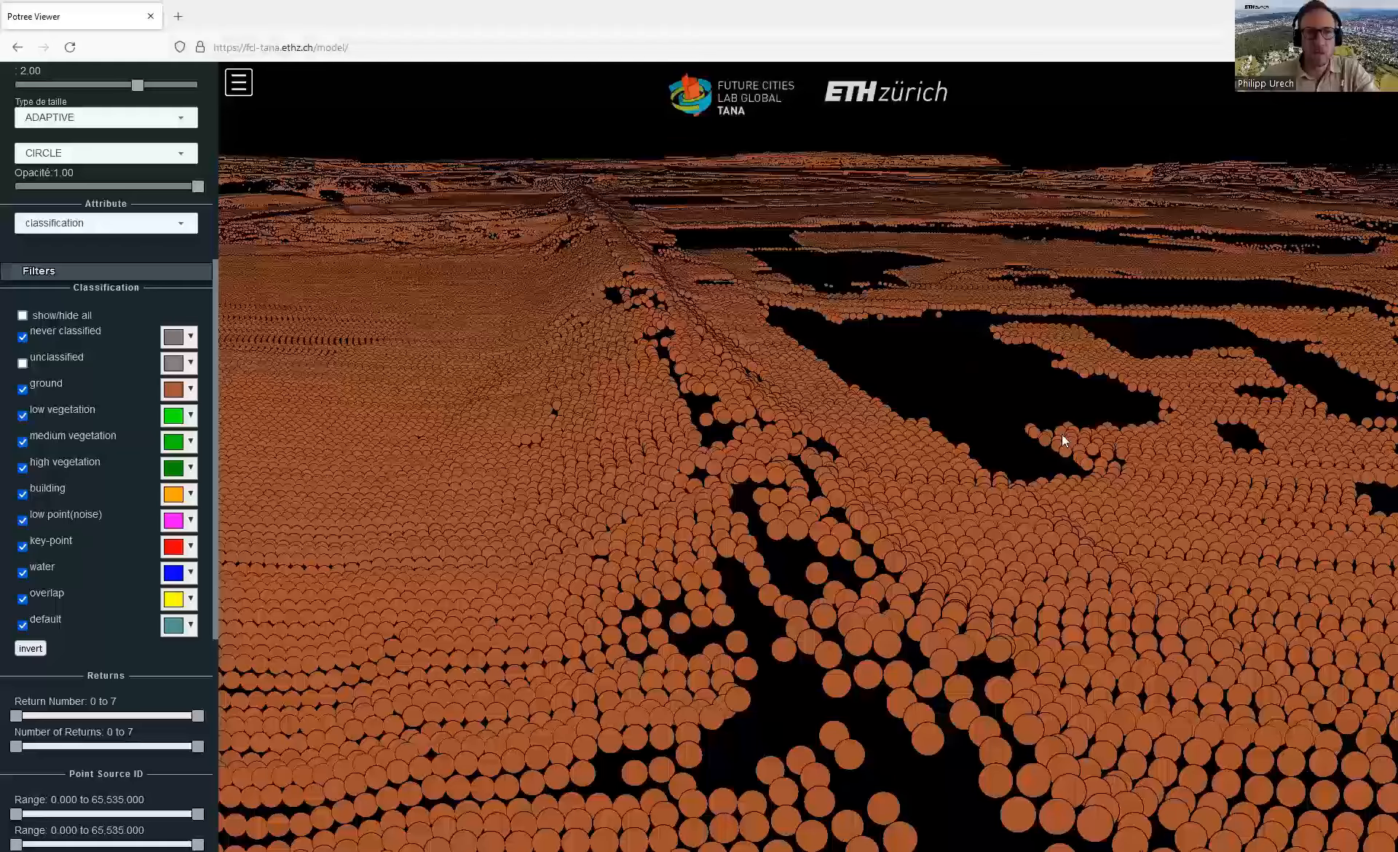
{"action": "scroll", "coordinate": [1067, 422], "scroll_direction": "down", "scroll_amount": 5}
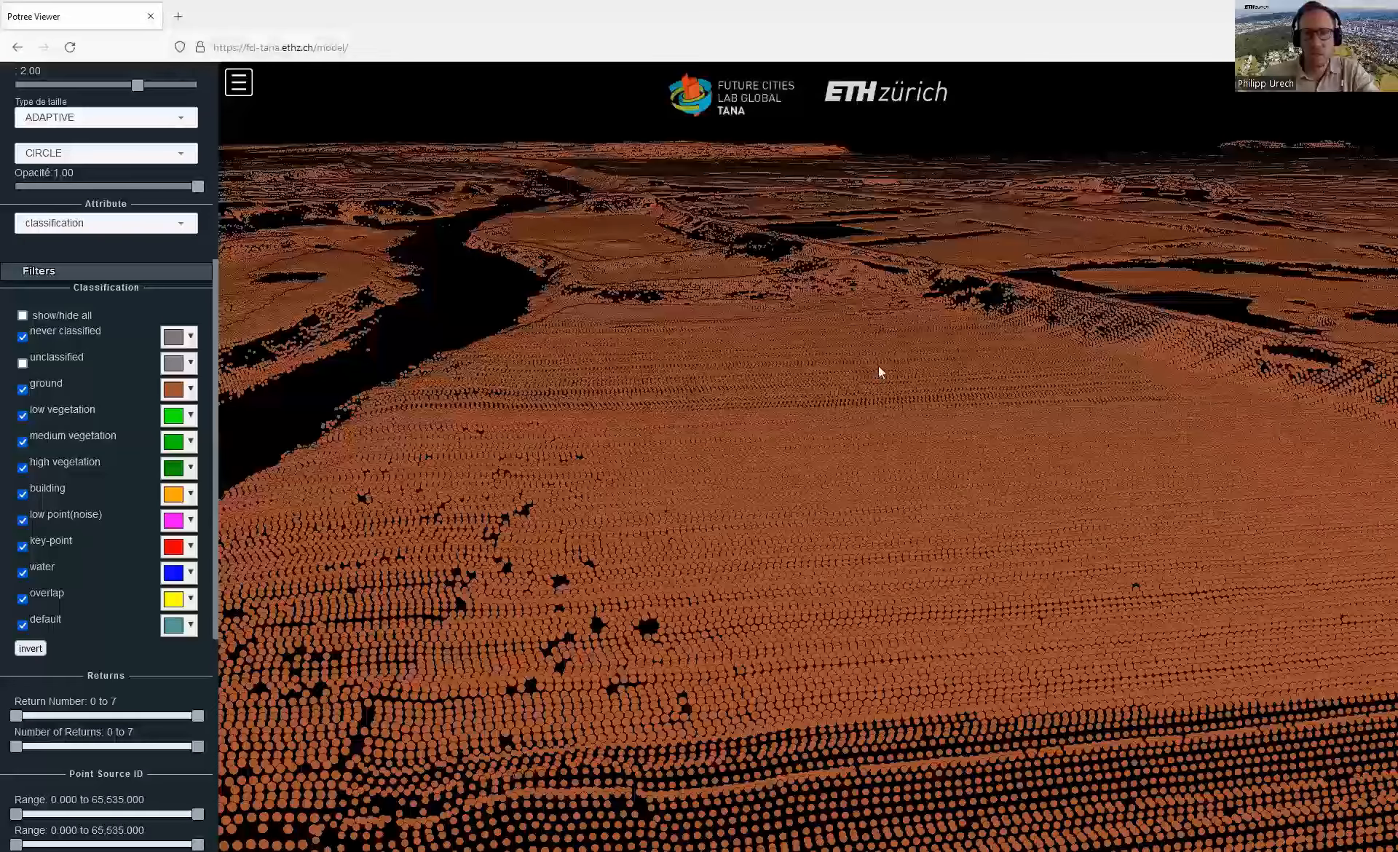
{"action": "left_click_drag", "start_coordinate": [1095, 467], "coordinate": [898, 437]}
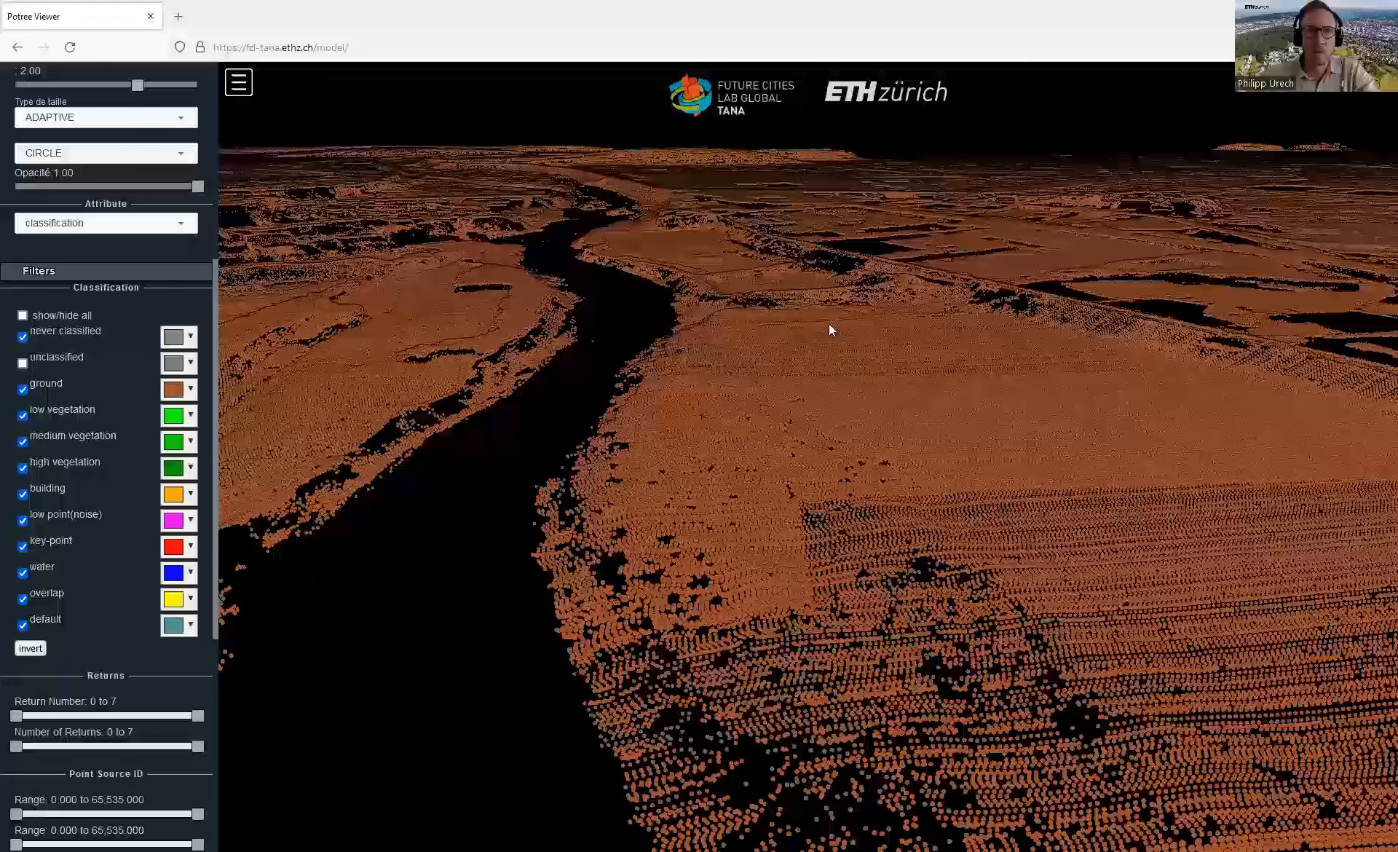
{"action": "left_click_drag", "start_coordinate": [829, 325], "coordinate": [815, 386]}
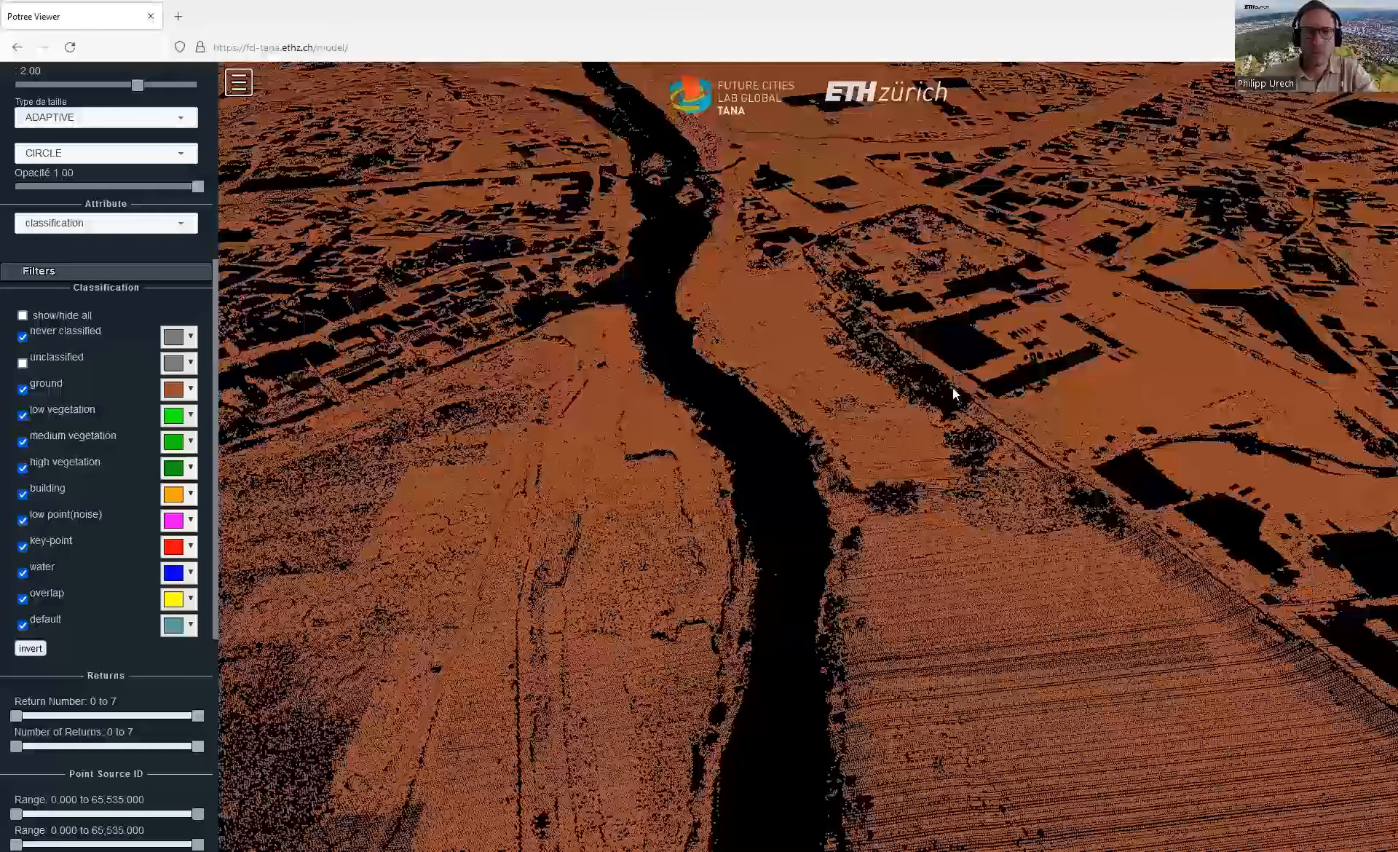
{"action": "scroll", "coordinate": [952, 389], "scroll_direction": "up", "scroll_amount": 5}
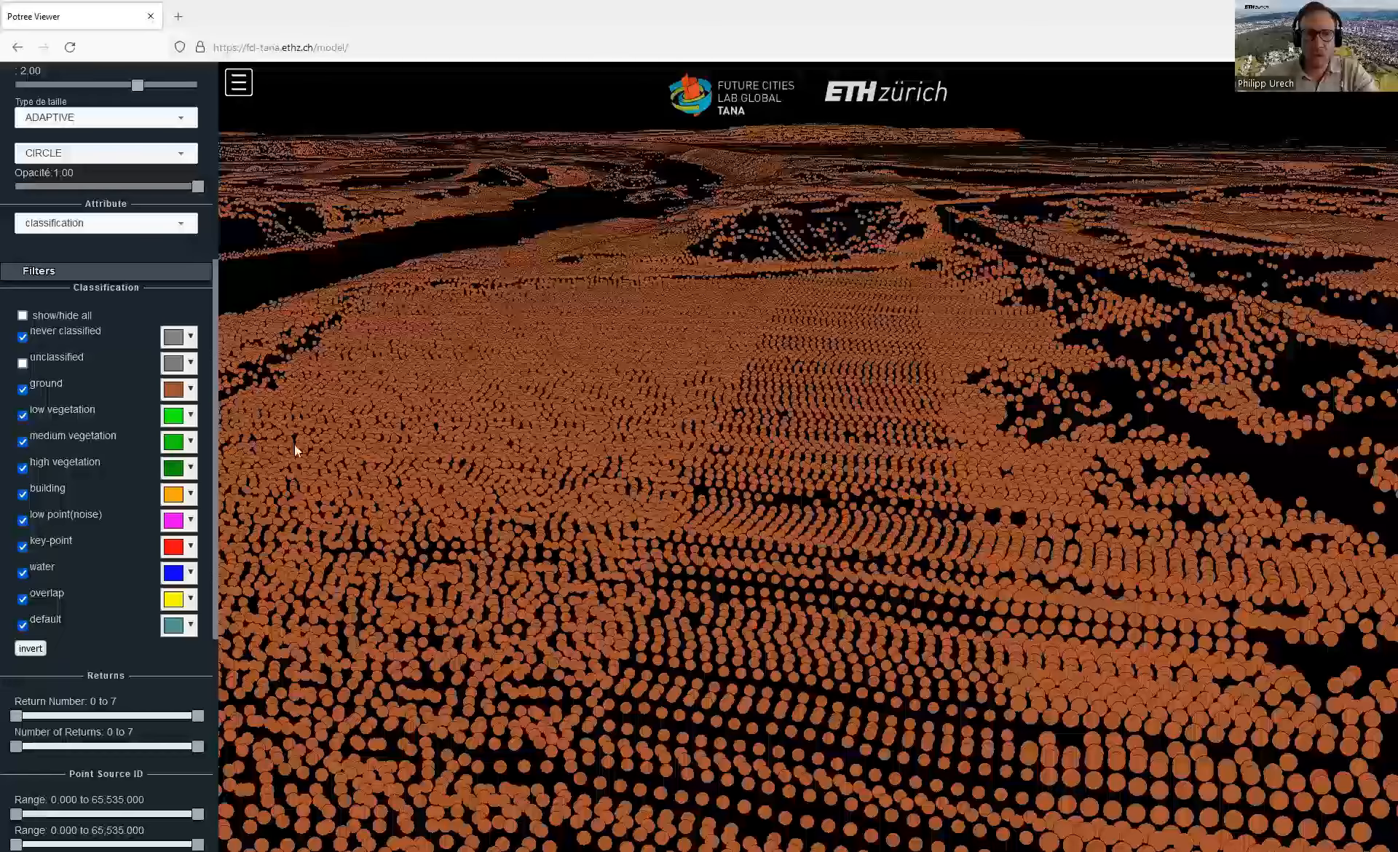
{"action": "left_click_drag", "start_coordinate": [698, 358], "coordinate": [870, 432]}
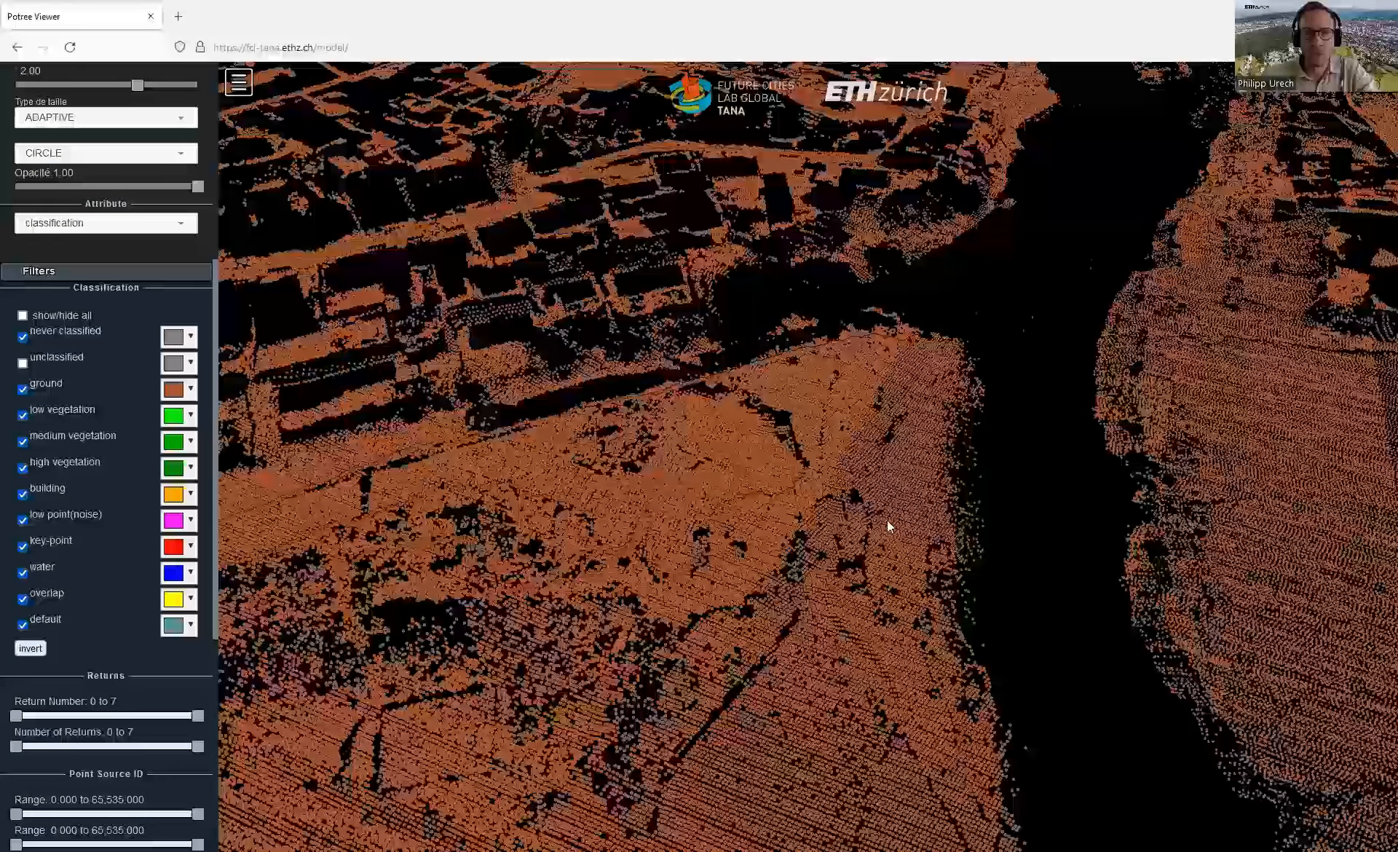
Step: Colour the ground points of the ALS 6x6km cloud by elevation instead of classification
{"action": "left_click_drag", "start_coordinate": [933, 367], "coordinate": [888, 453]}
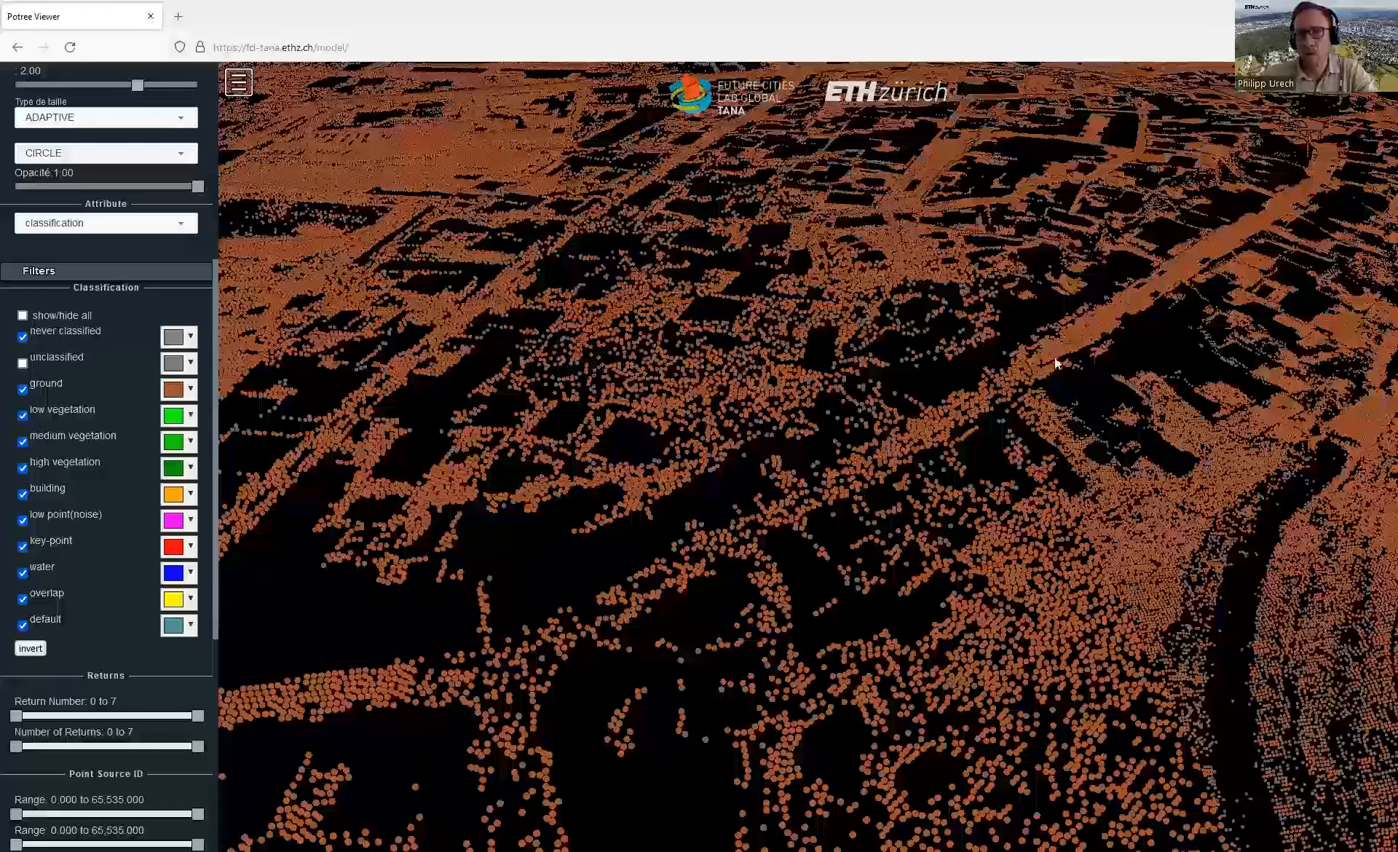
{"action": "left_click_drag", "start_coordinate": [1054, 360], "coordinate": [877, 355]}
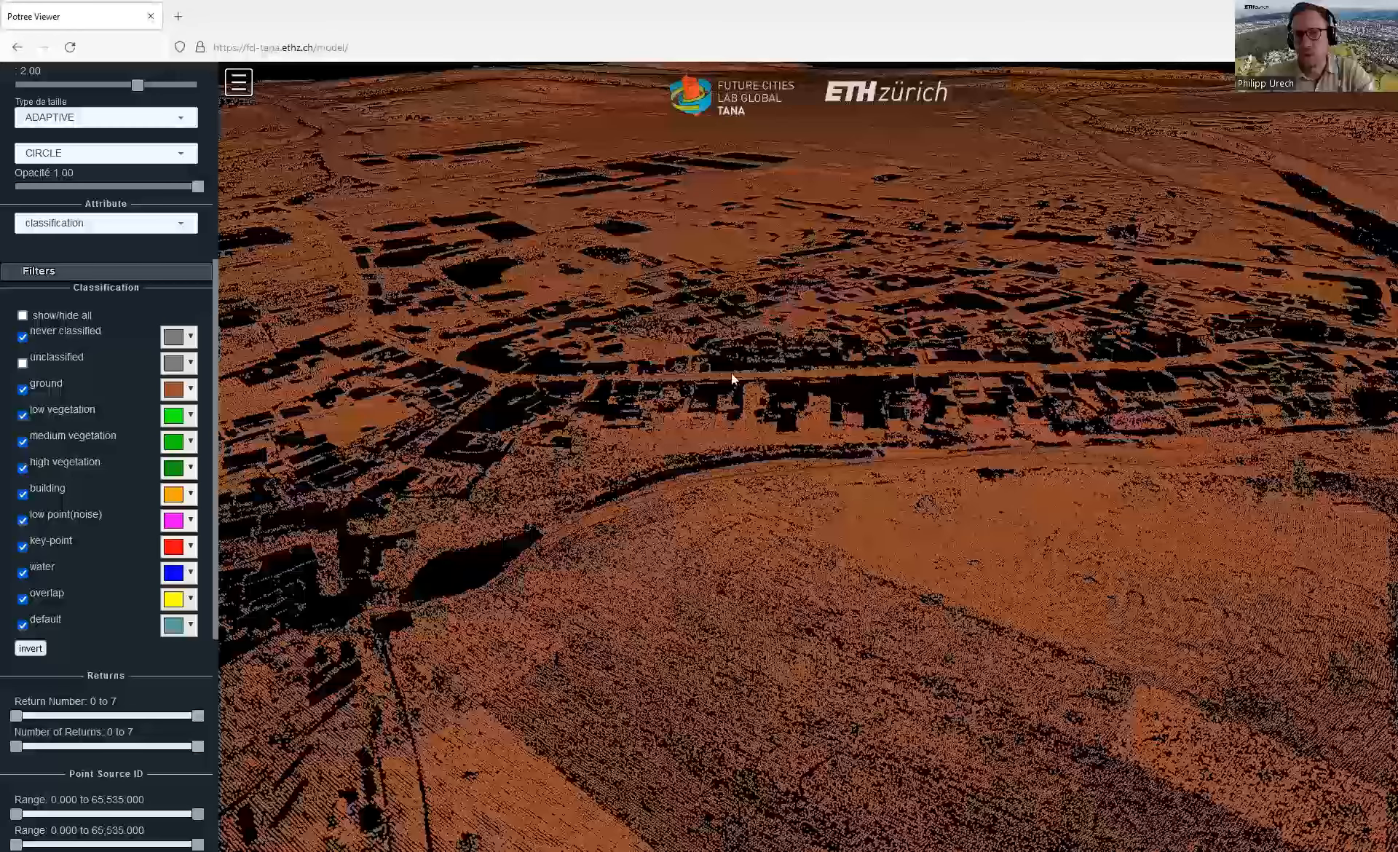
{"action": "scroll", "coordinate": [1051, 377], "scroll_direction": "up", "scroll_amount": 3}
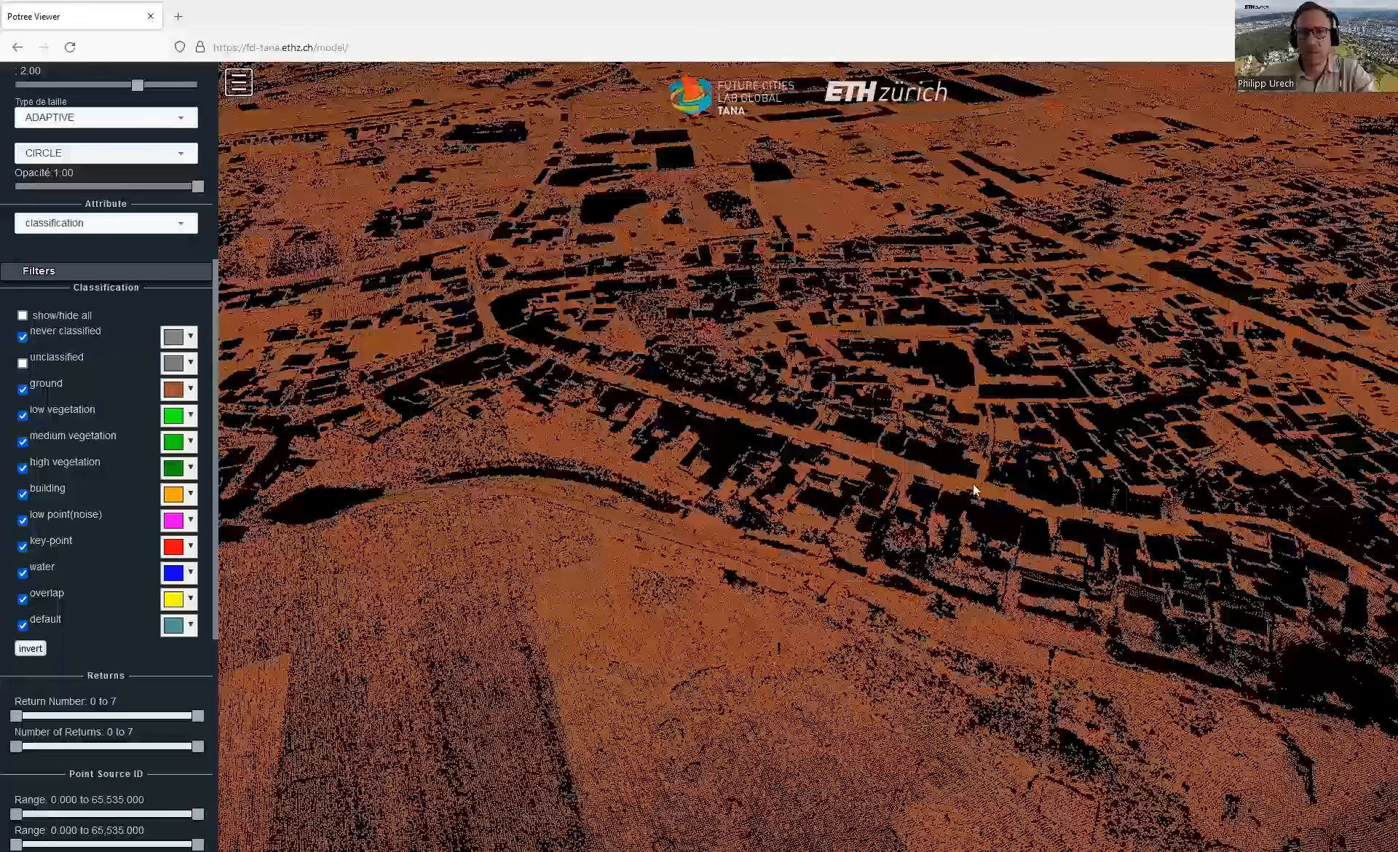
{"action": "scroll", "coordinate": [976, 466], "scroll_direction": "down", "scroll_amount": 5}
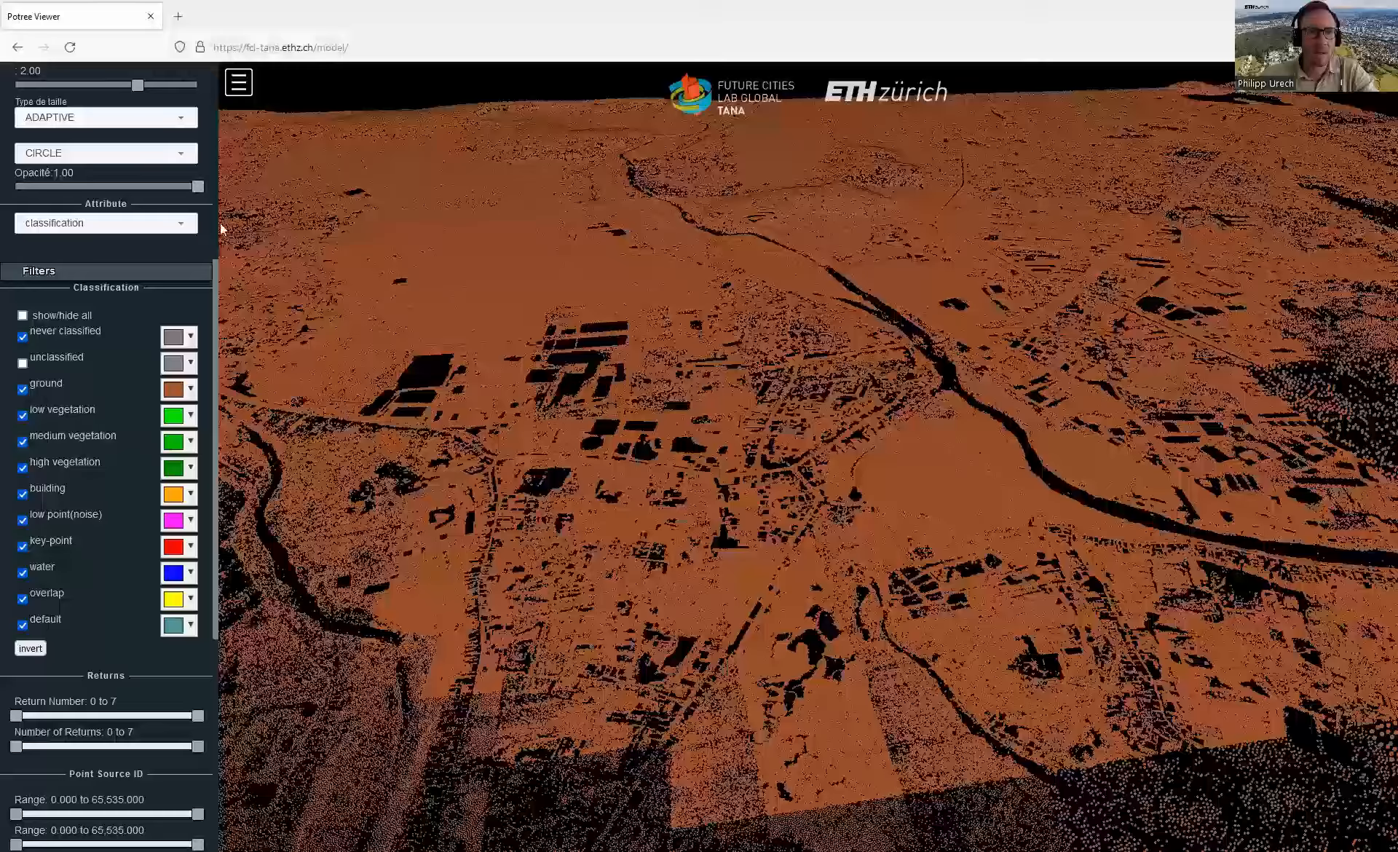
{"action": "scroll", "coordinate": [215, 277], "scroll_direction": "up", "scroll_amount": 3}
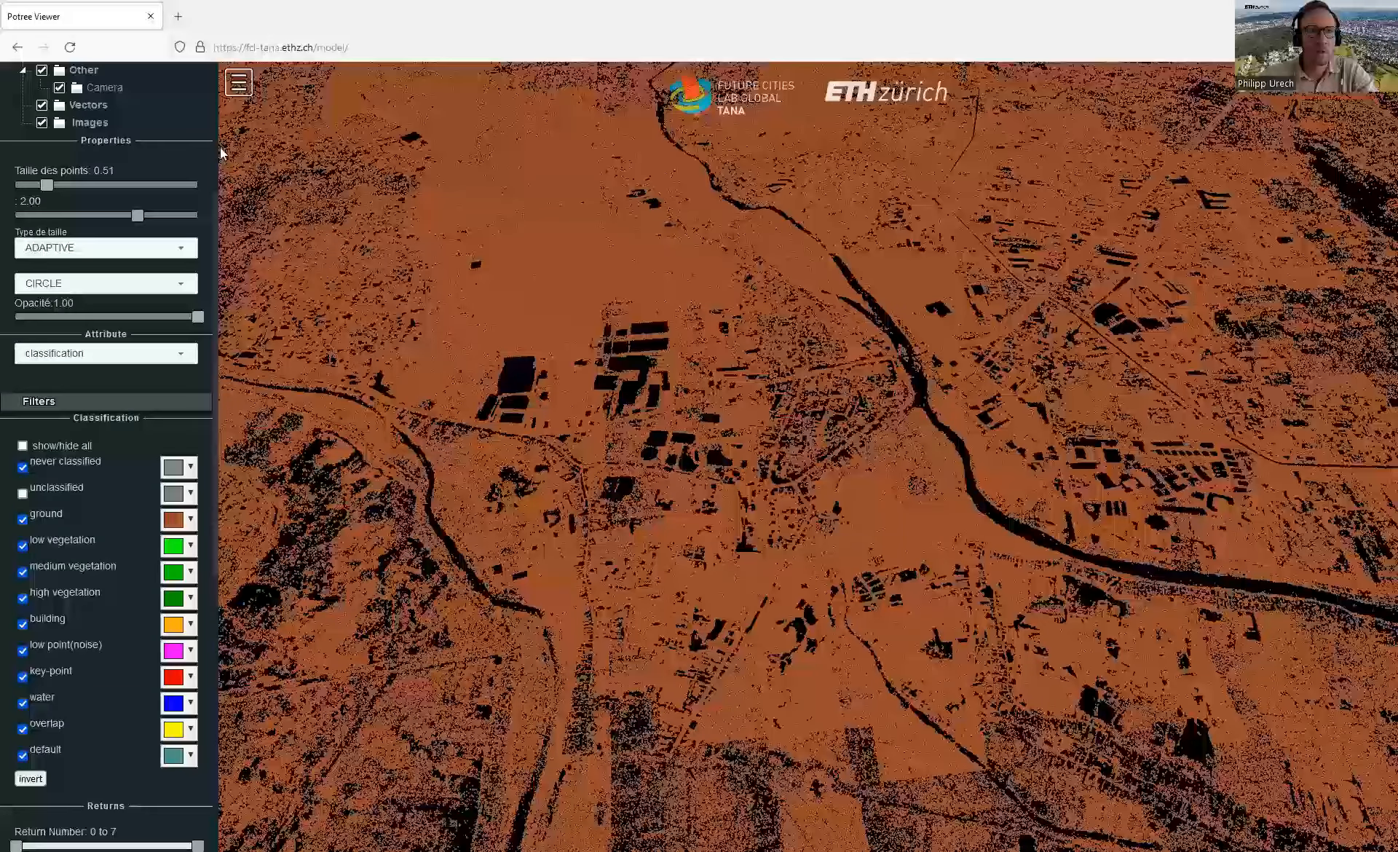
{"action": "scroll", "coordinate": [116, 550], "scroll_direction": "up", "scroll_amount": 3}
{"action": "left_click", "coordinate": [113, 546]}
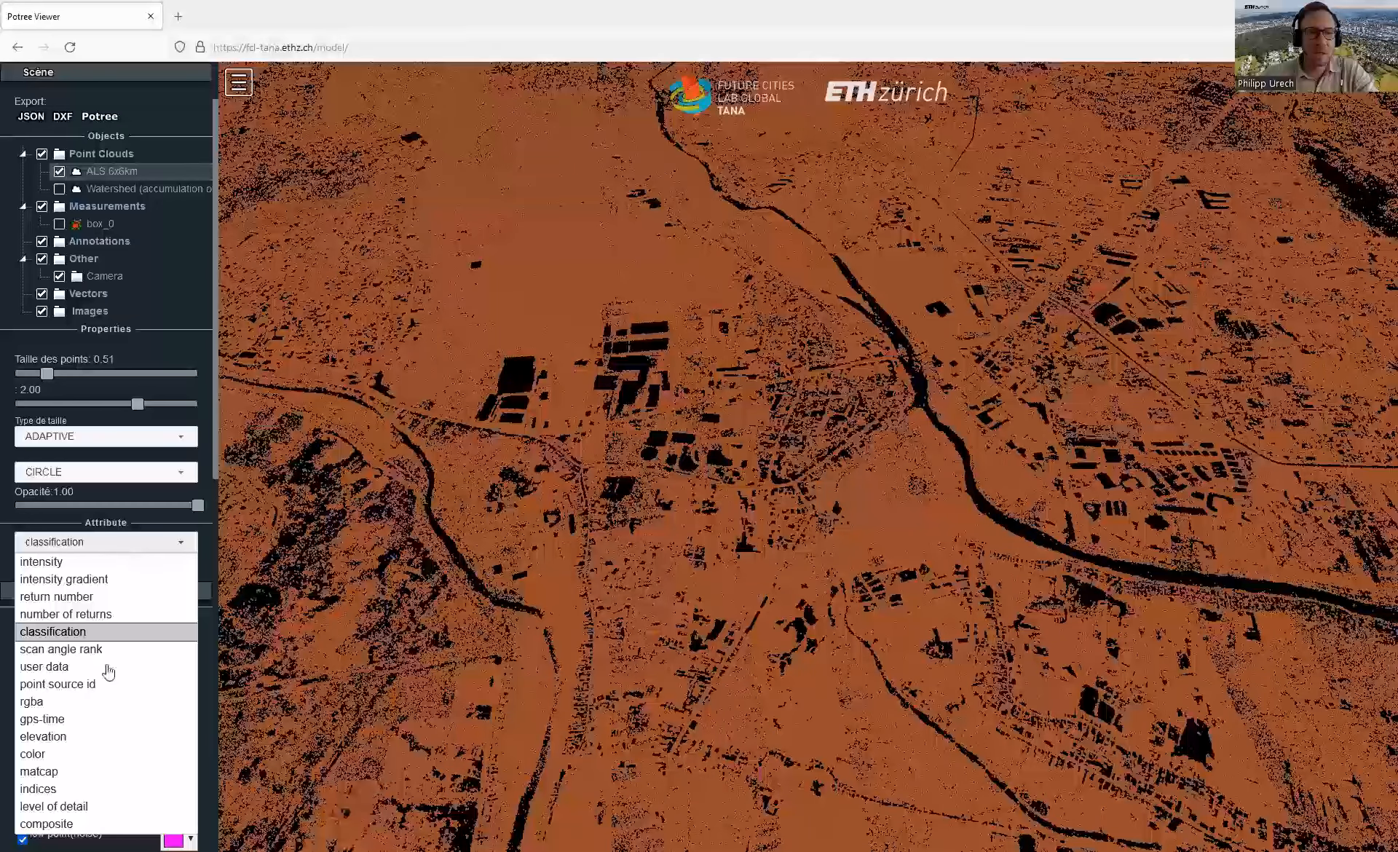
{"action": "left_click", "coordinate": [45, 737]}
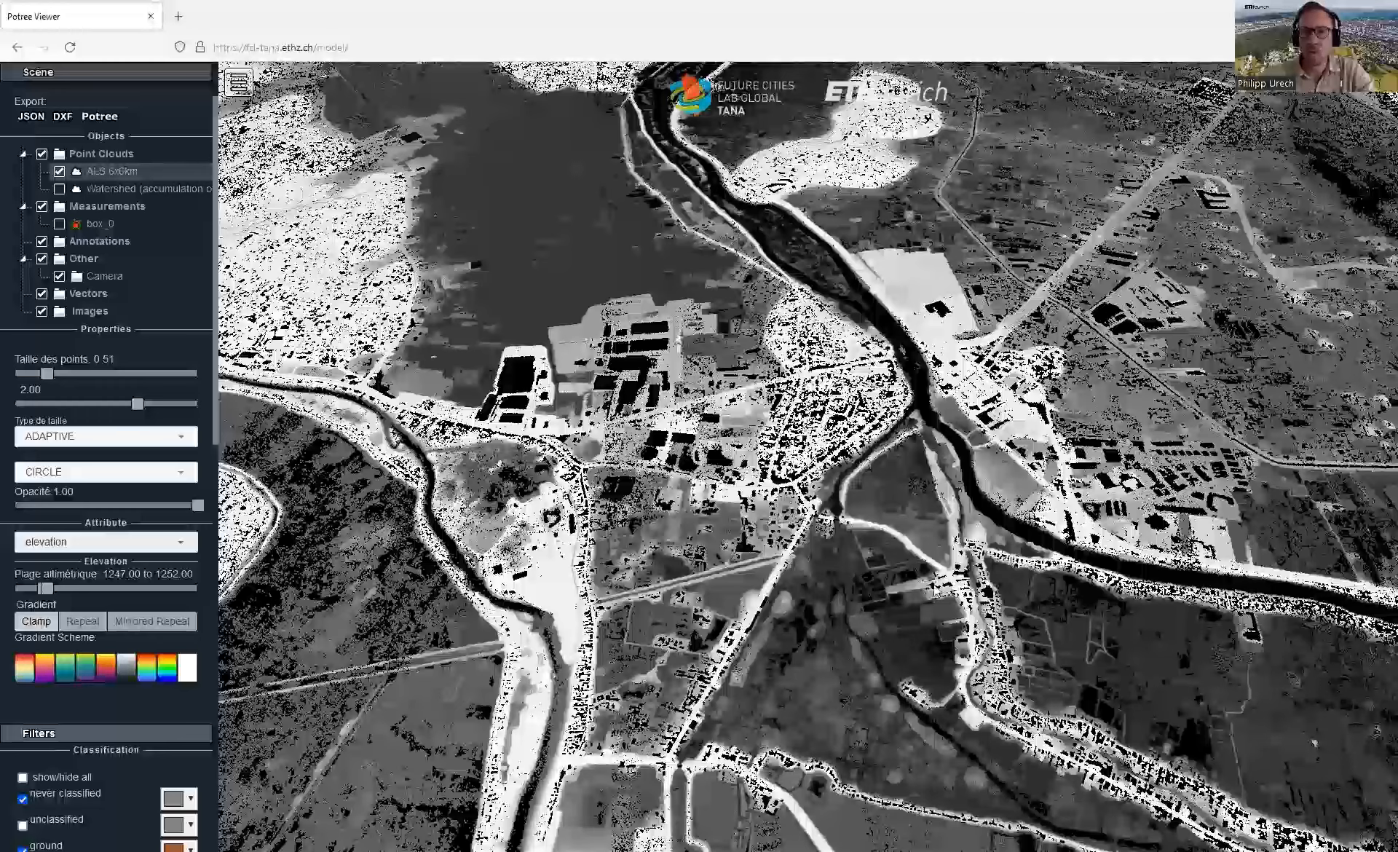
Step: Adjust the elevation colour range to 1248.31 to 1255.72 to bring out height differences across the city terrain
{"action": "left_click_drag", "start_coordinate": [884, 624], "coordinate": [893, 582]}
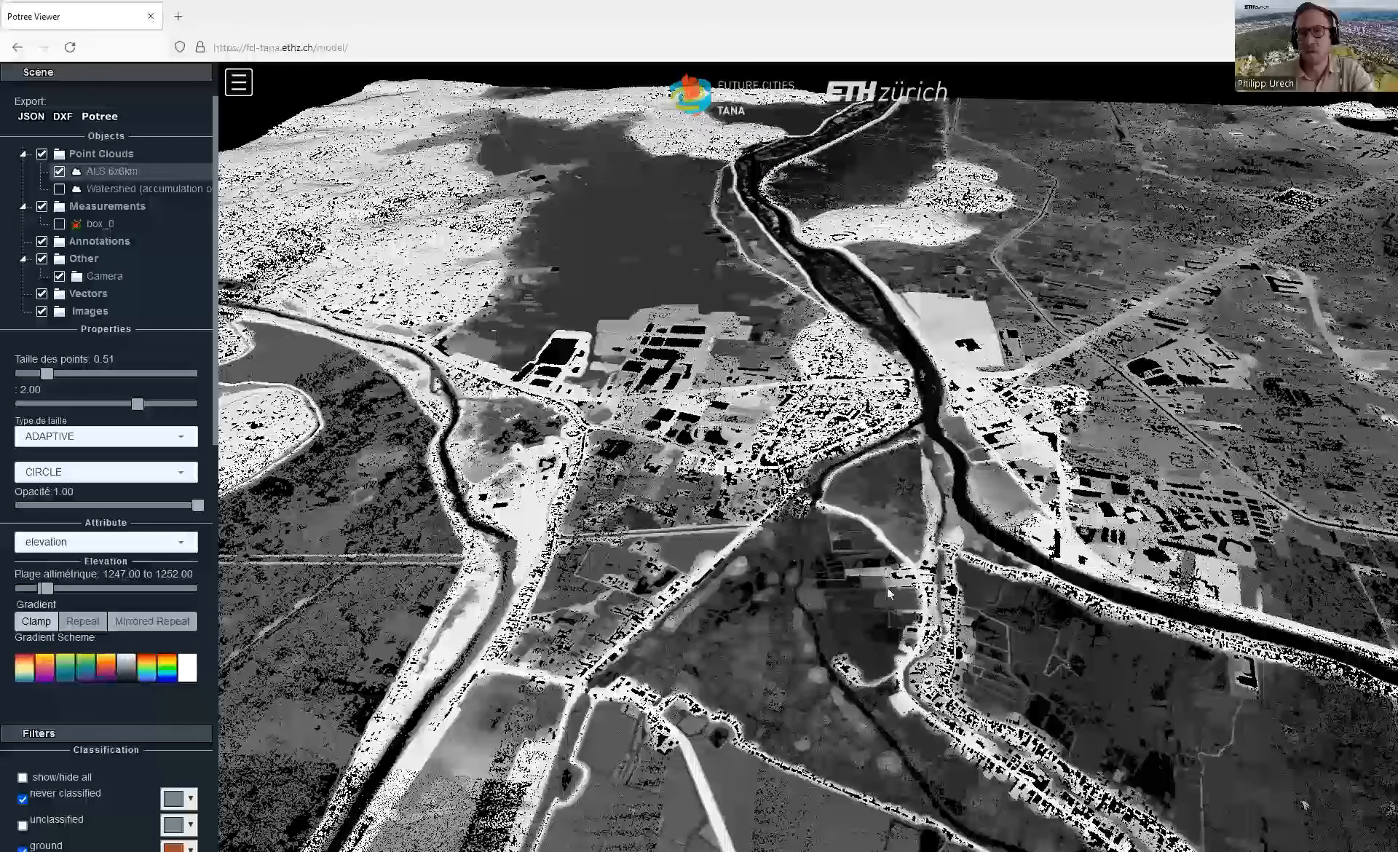
{"action": "scroll", "coordinate": [887, 587], "scroll_direction": "up", "scroll_amount": 2}
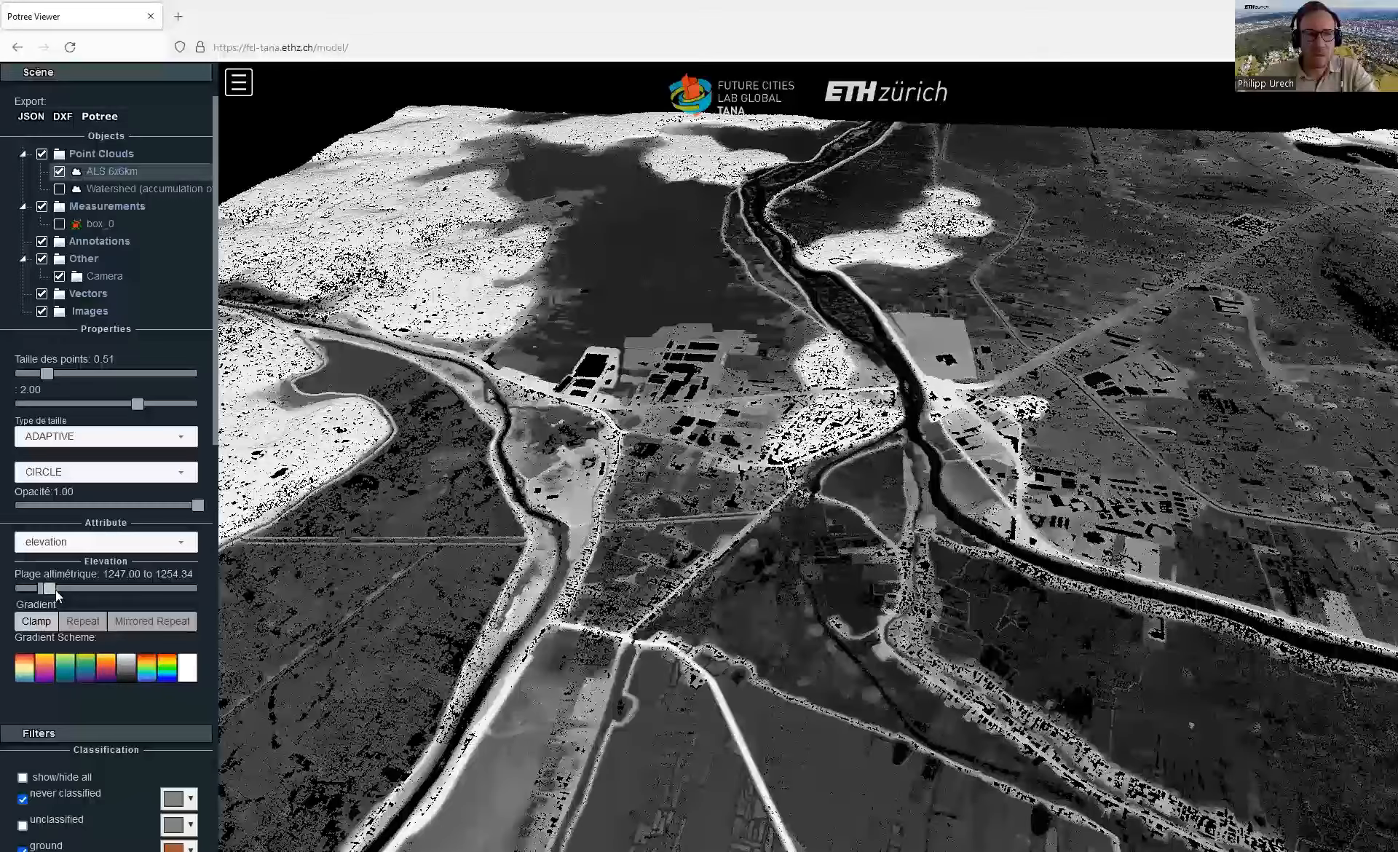
{"action": "left_click", "coordinate": [56, 590]}
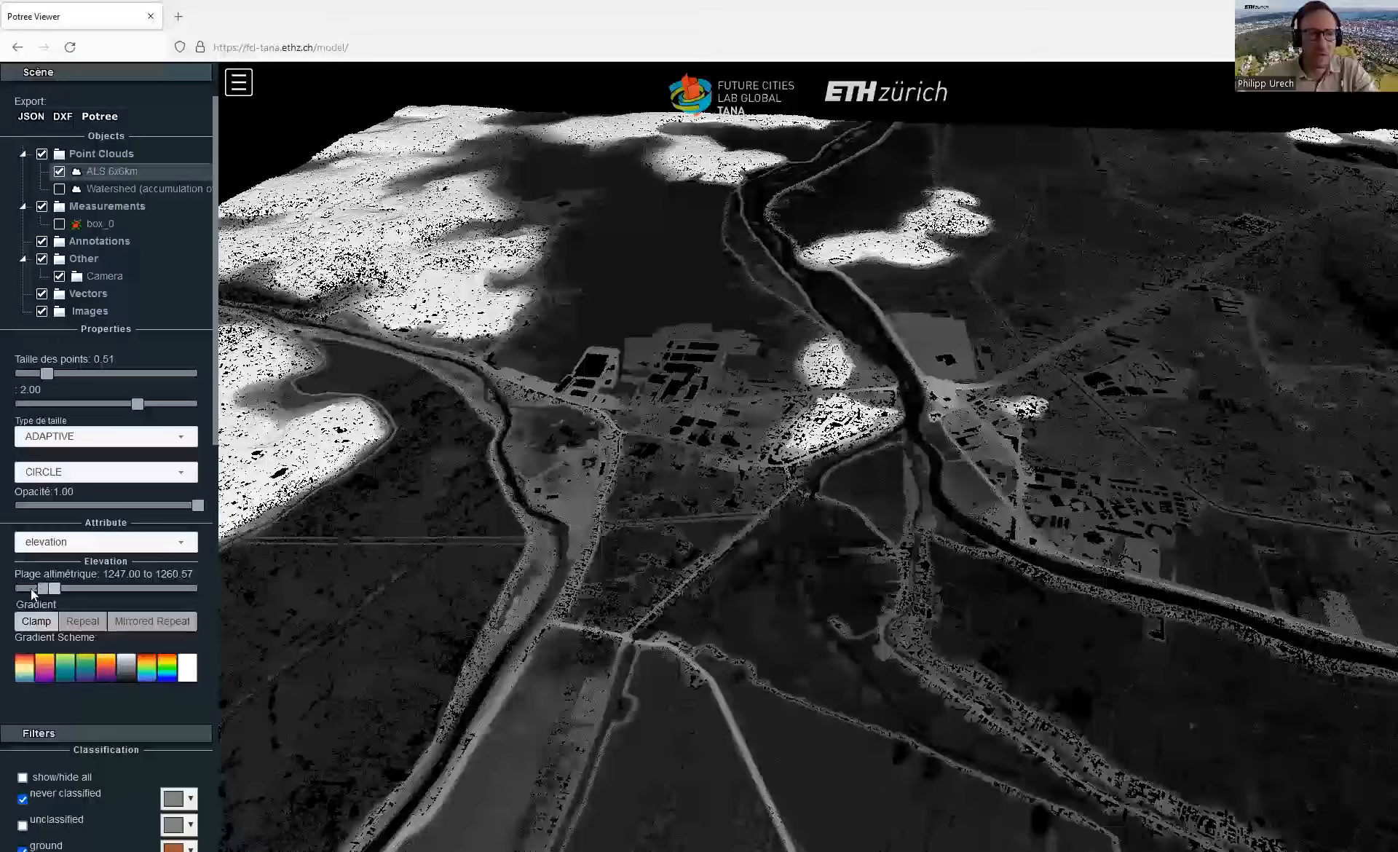
{"action": "left_click", "coordinate": [31, 588]}
{"action": "left_click", "coordinate": [51, 593]}
{"action": "left_click_drag", "start_coordinate": [34, 588], "coordinate": [42, 588]}
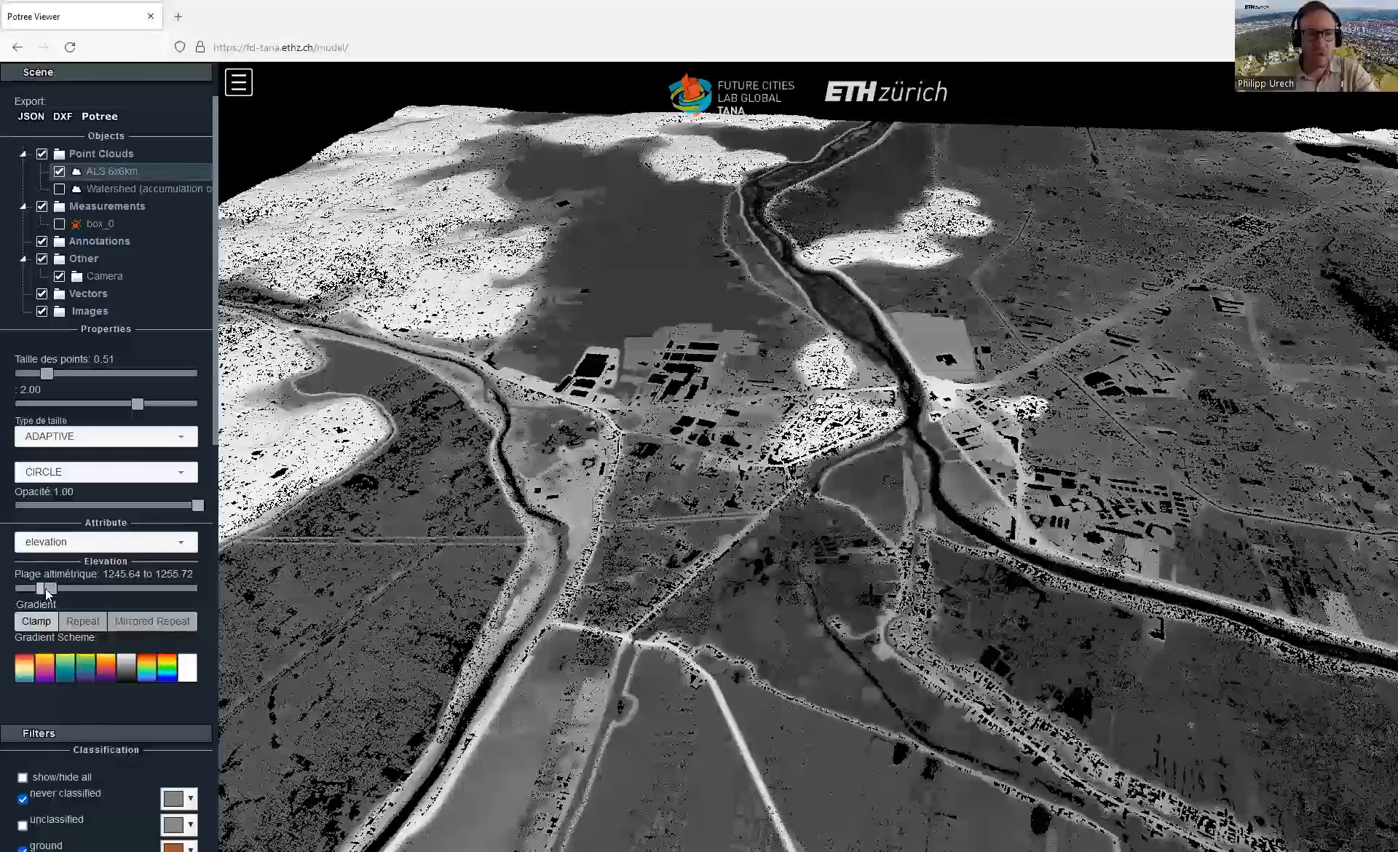
{"action": "left_click_drag", "start_coordinate": [46, 588], "coordinate": [42, 588]}
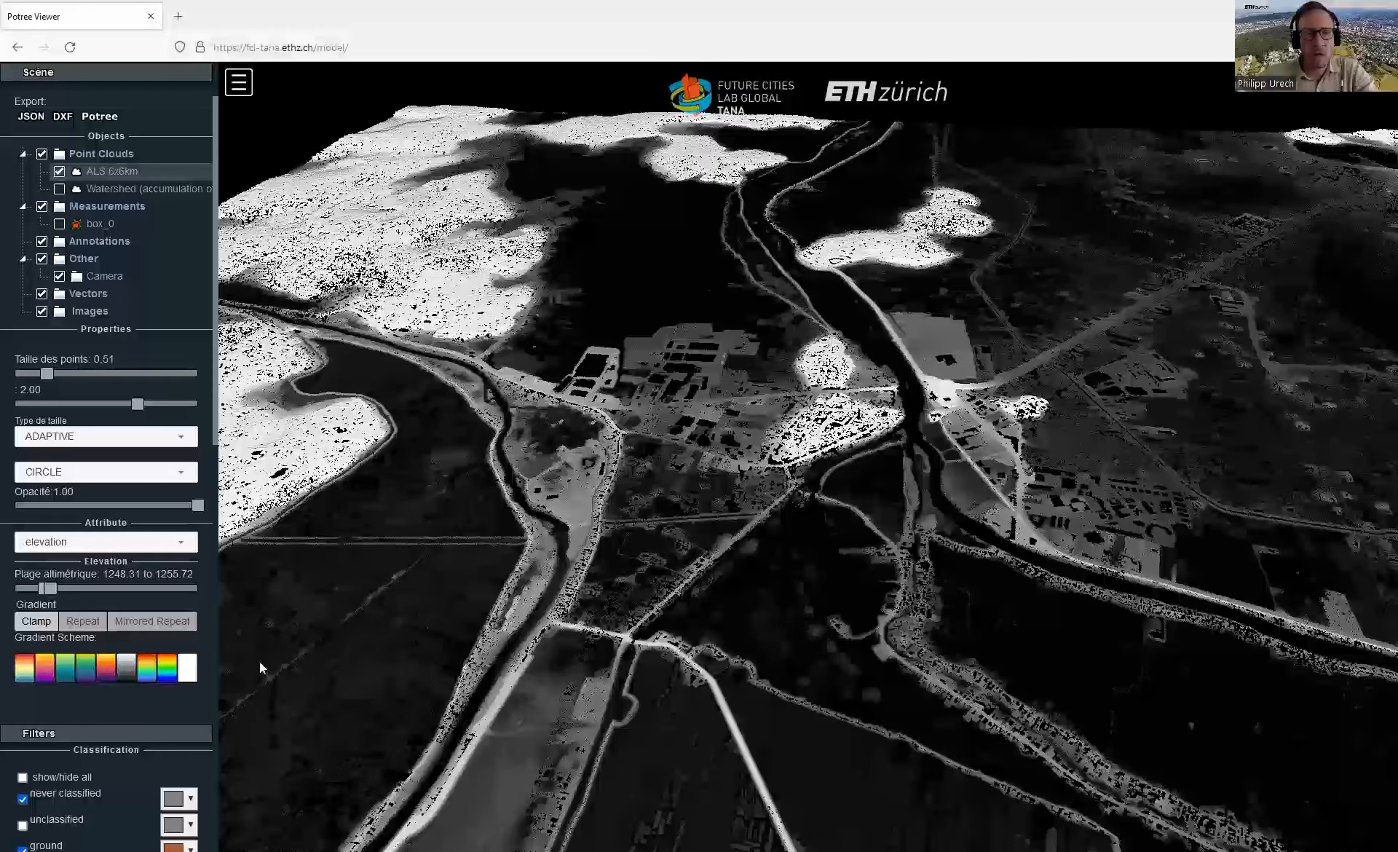
Step: Apply the red-yellow-blue spectral gradient scheme to the elevation colours and highlight the elevation range values
{"action": "left_click", "coordinate": [24, 669]}
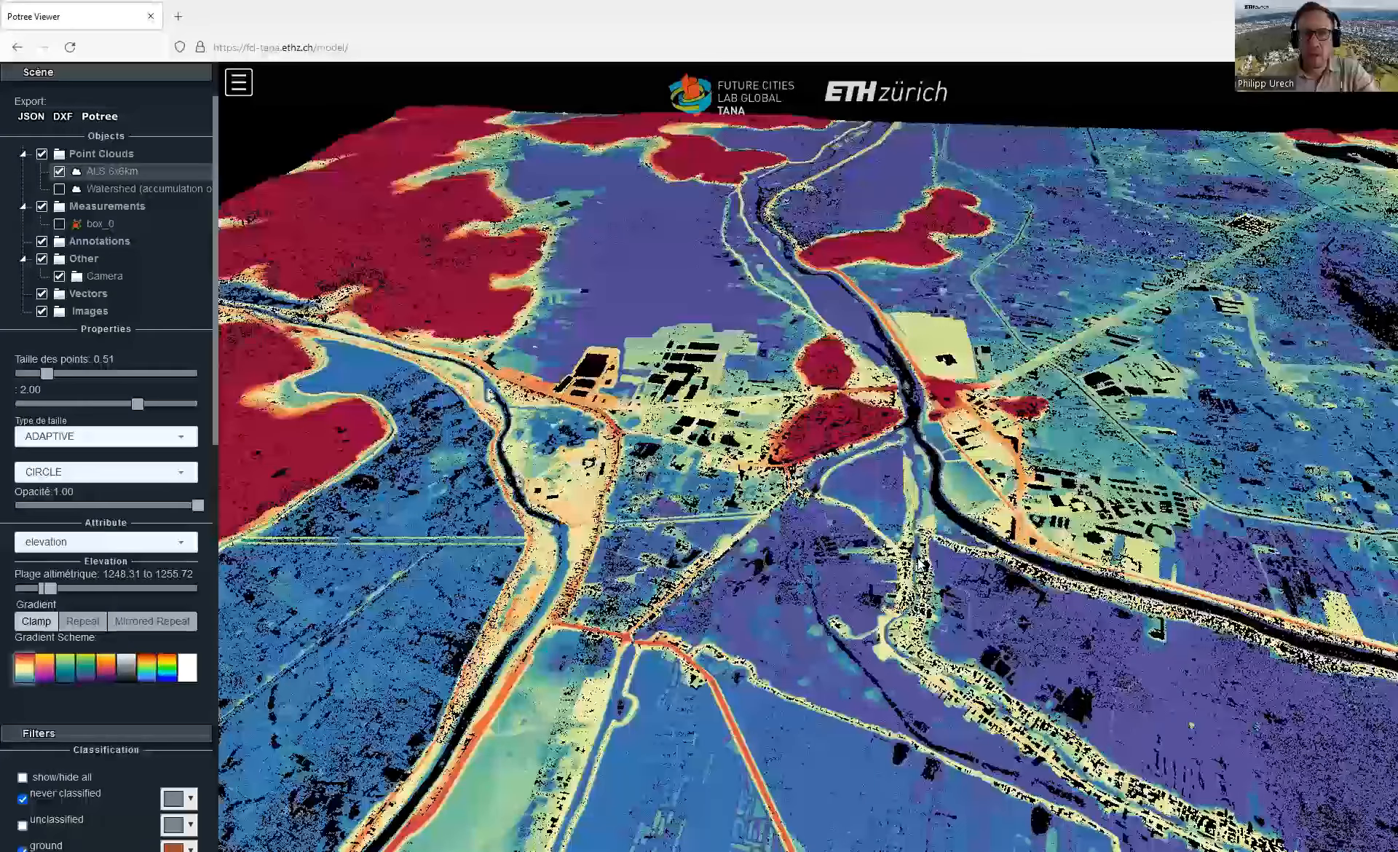
{"action": "scroll", "coordinate": [921, 564], "scroll_direction": "up", "scroll_amount": 3}
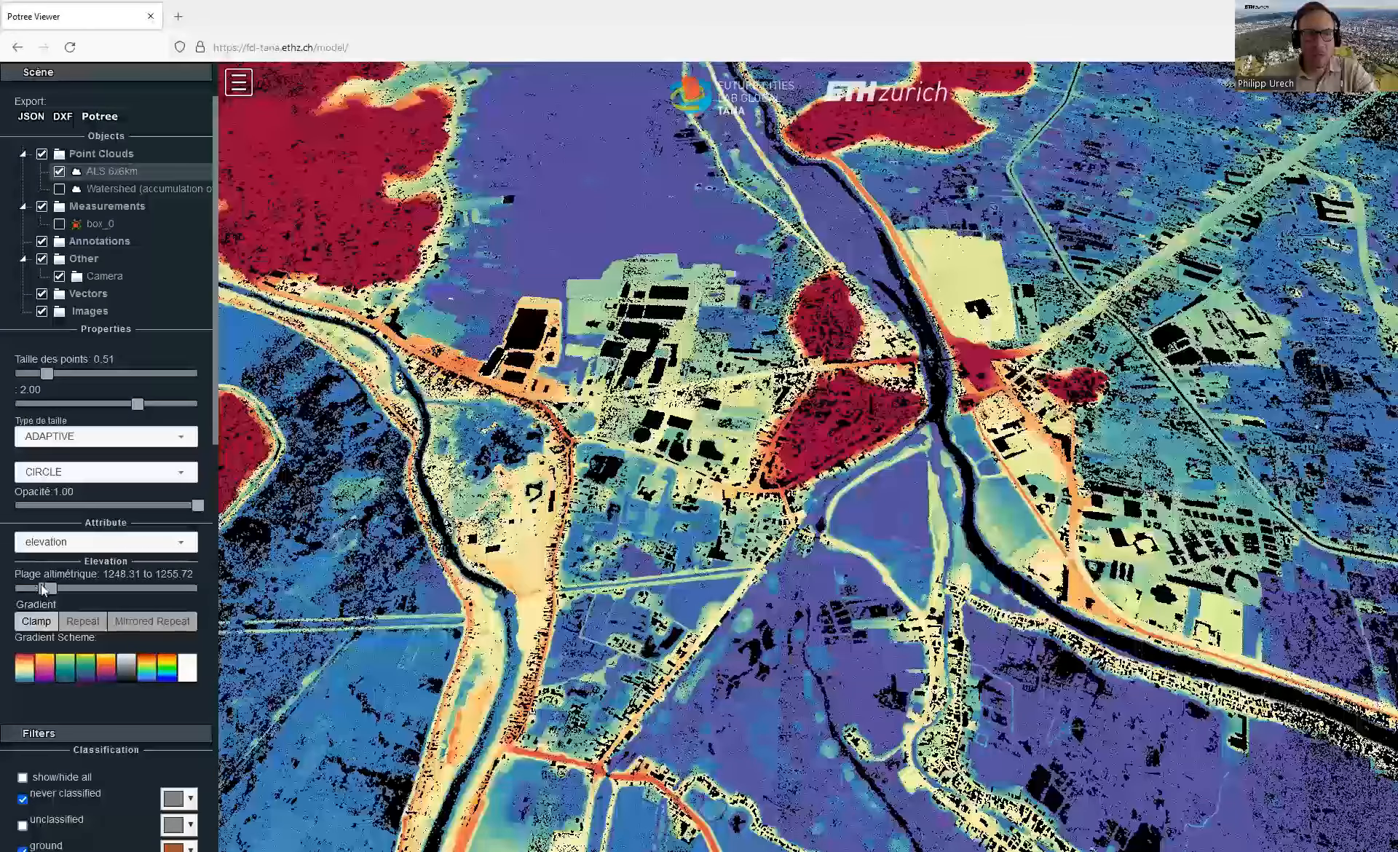
{"action": "left_click_drag", "start_coordinate": [103, 574], "coordinate": [201, 579]}
{"action": "left_click", "coordinate": [79, 575]}
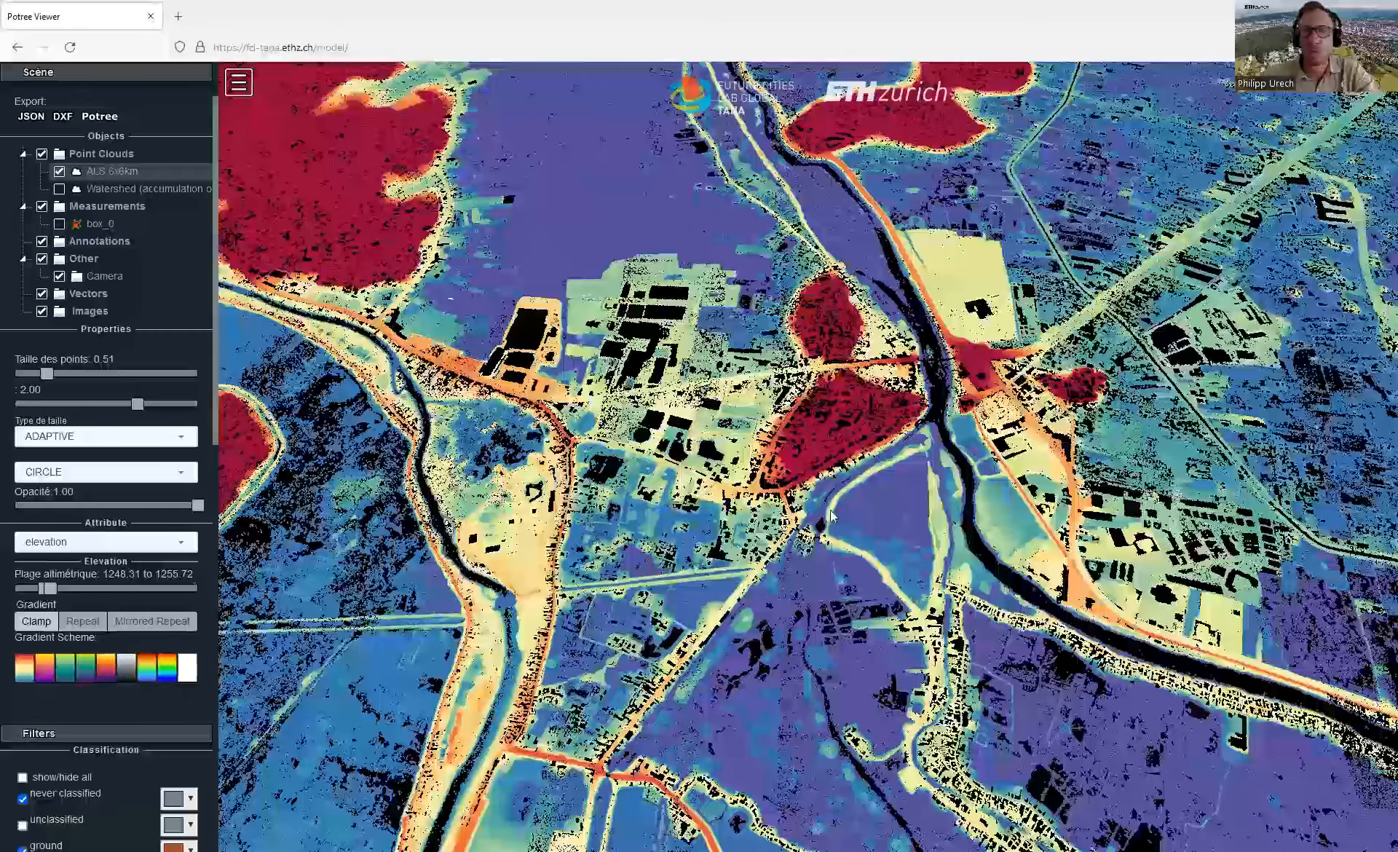
{"action": "left_click_drag", "start_coordinate": [104, 574], "coordinate": [195, 579]}
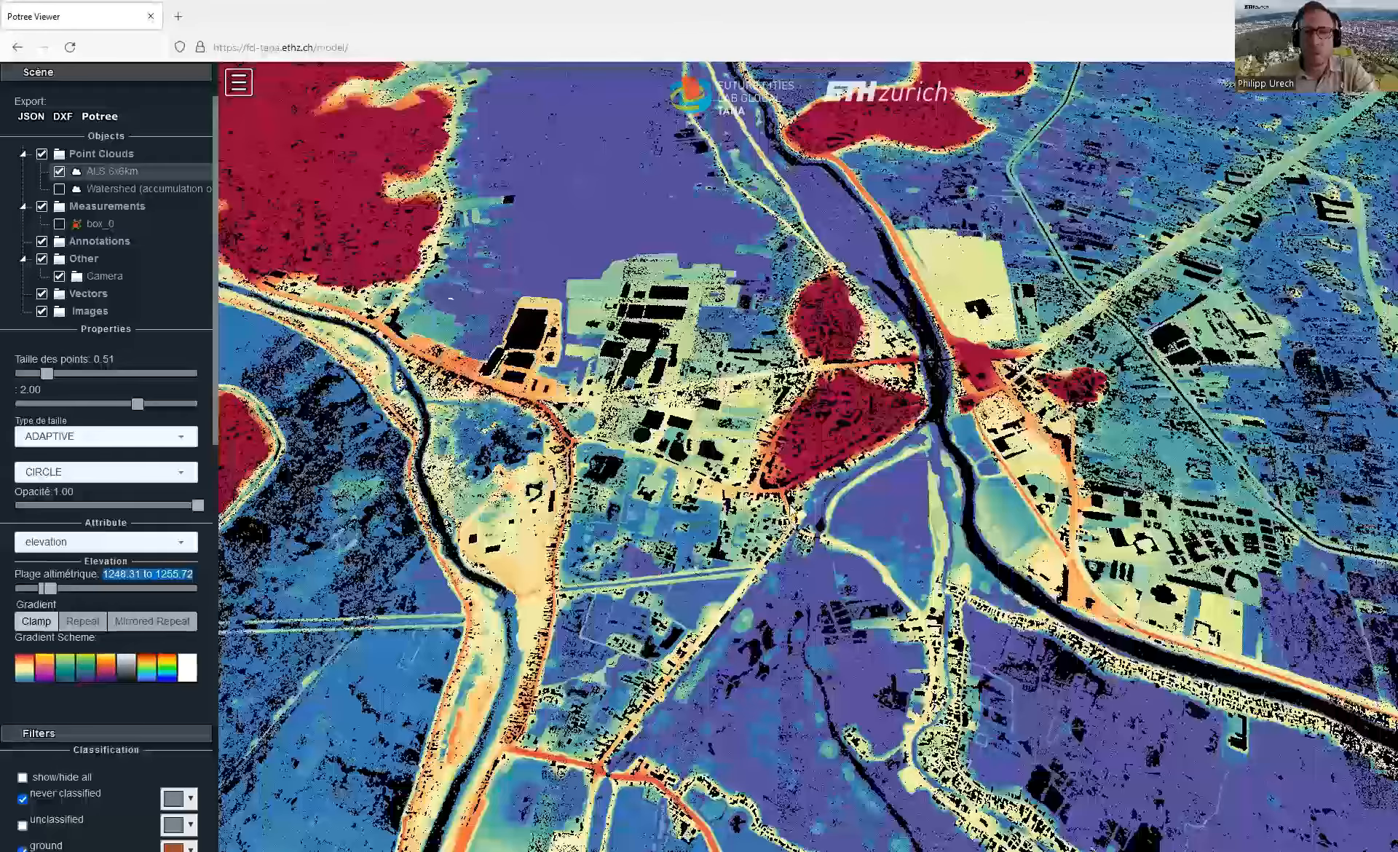
Step: Examine the elevation colours of the hills, raised roads, riverbanks and low plains from several angles and distances
{"action": "left_click_drag", "start_coordinate": [890, 492], "coordinate": [857, 443]}
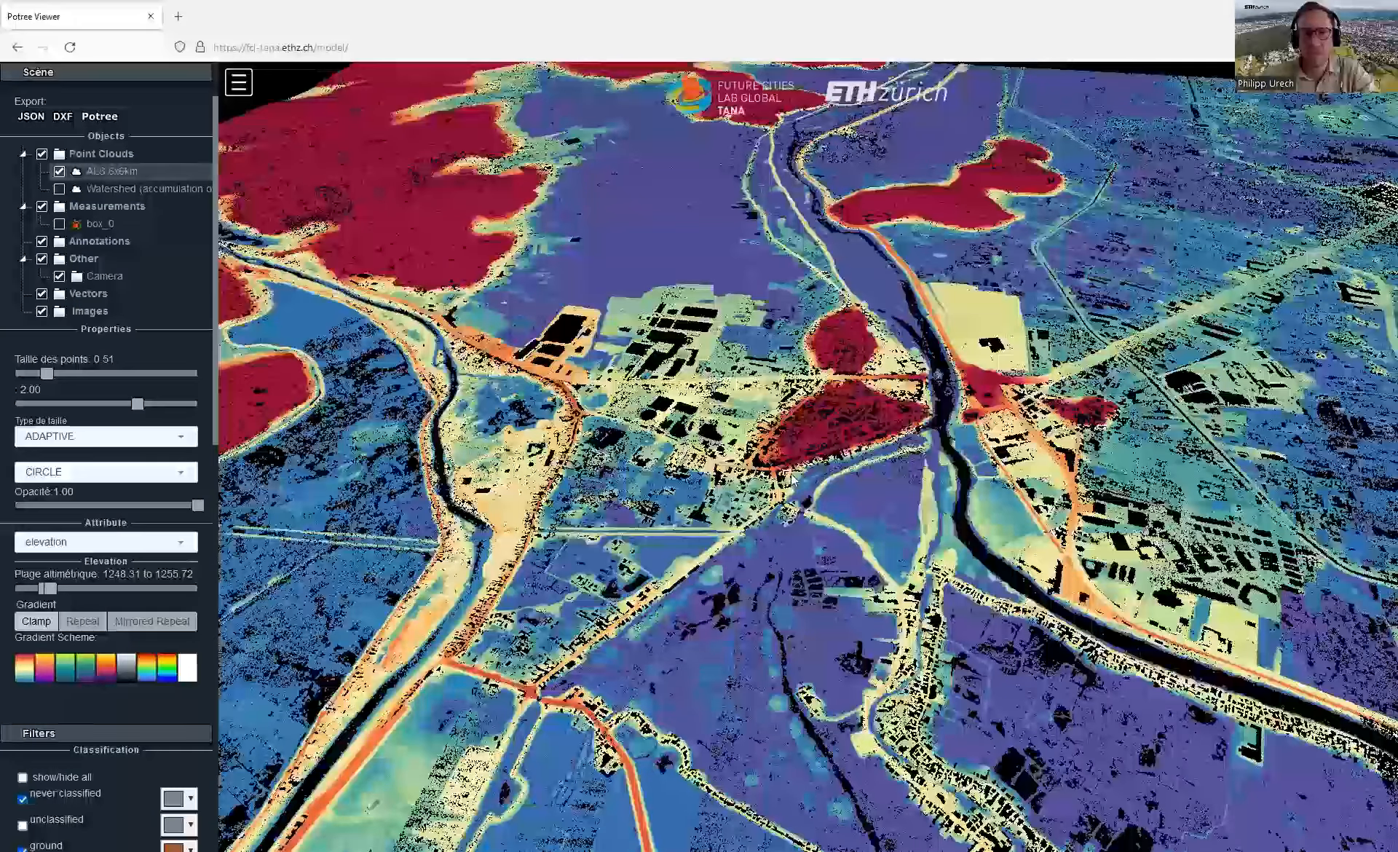
{"action": "scroll", "coordinate": [793, 479], "scroll_direction": "down", "scroll_amount": 3}
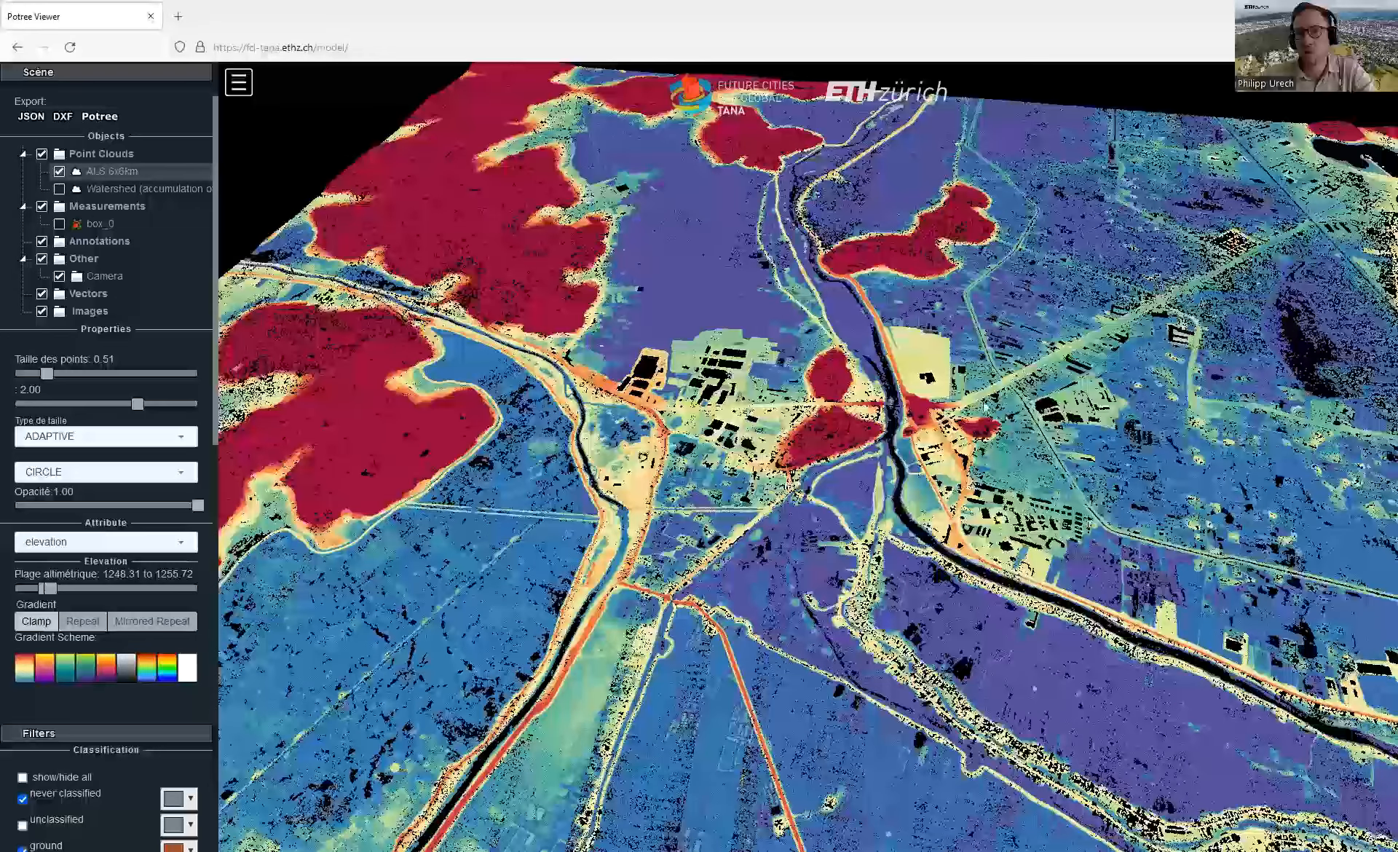
{"action": "scroll", "coordinate": [898, 409], "scroll_direction": "up", "scroll_amount": 2}
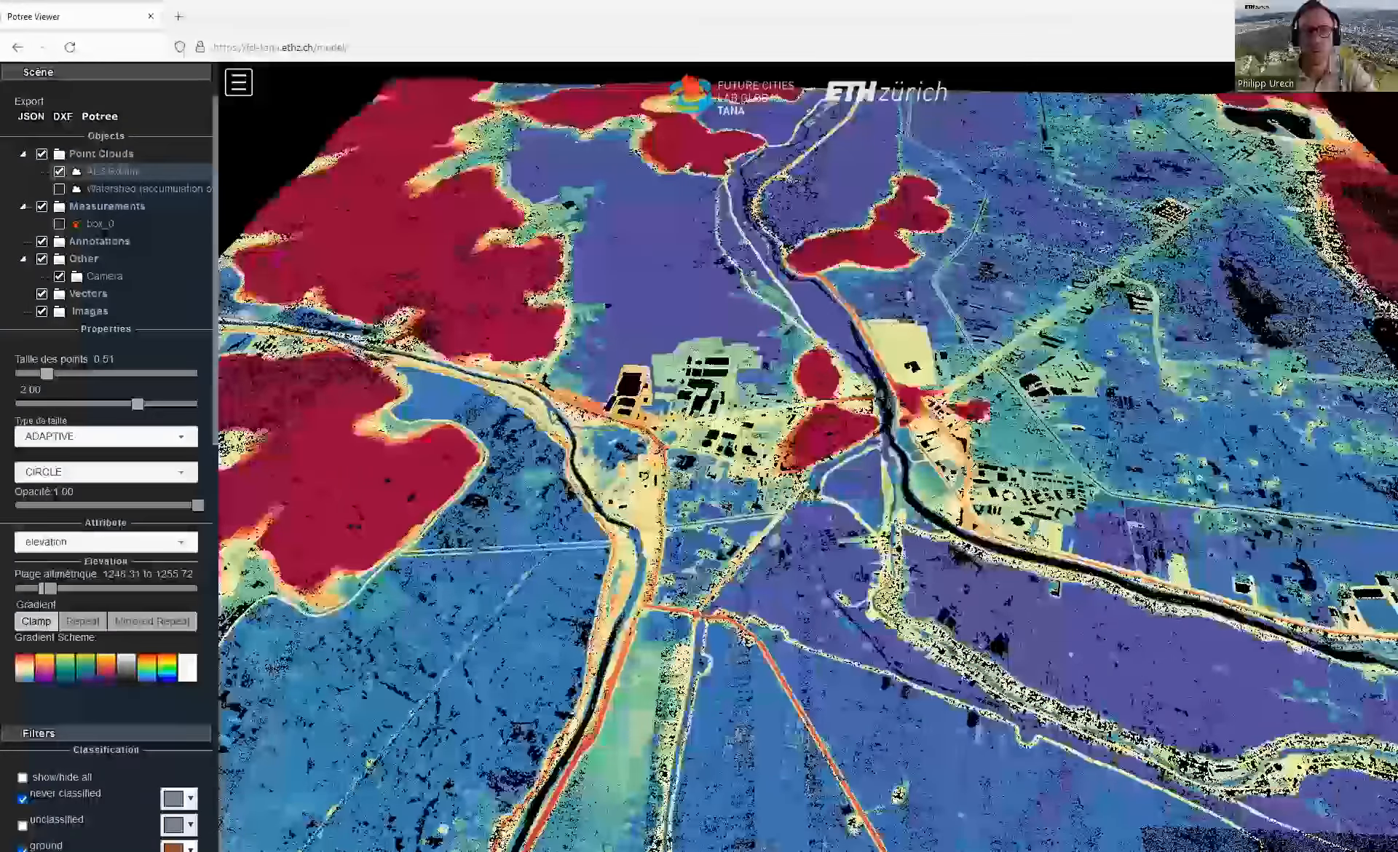
{"action": "double_click", "coordinate": [920, 405]}
{"action": "scroll", "coordinate": [782, 435], "scroll_direction": "down", "scroll_amount": 10}
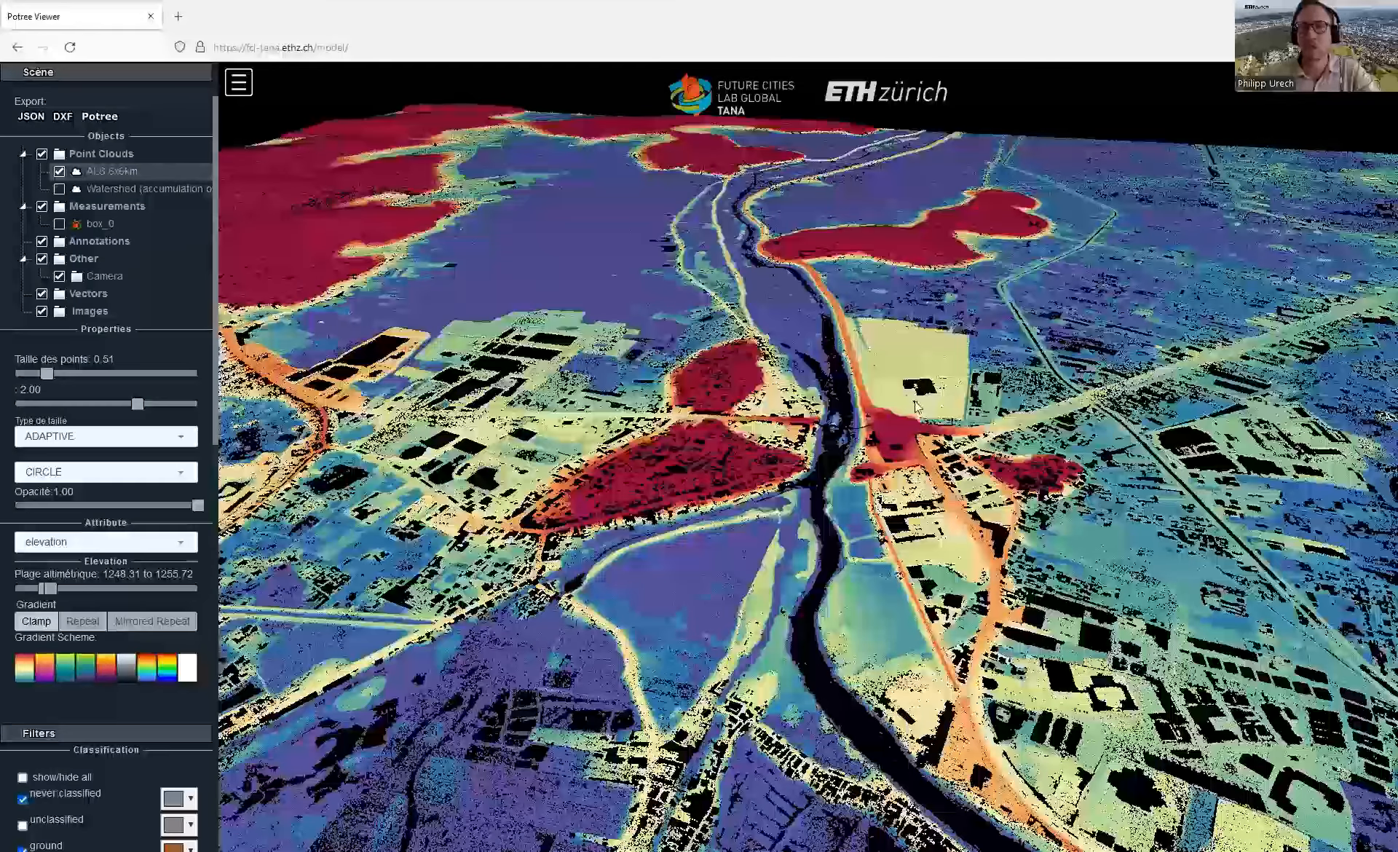
{"action": "scroll", "coordinate": [915, 405], "scroll_direction": "up", "scroll_amount": 8}
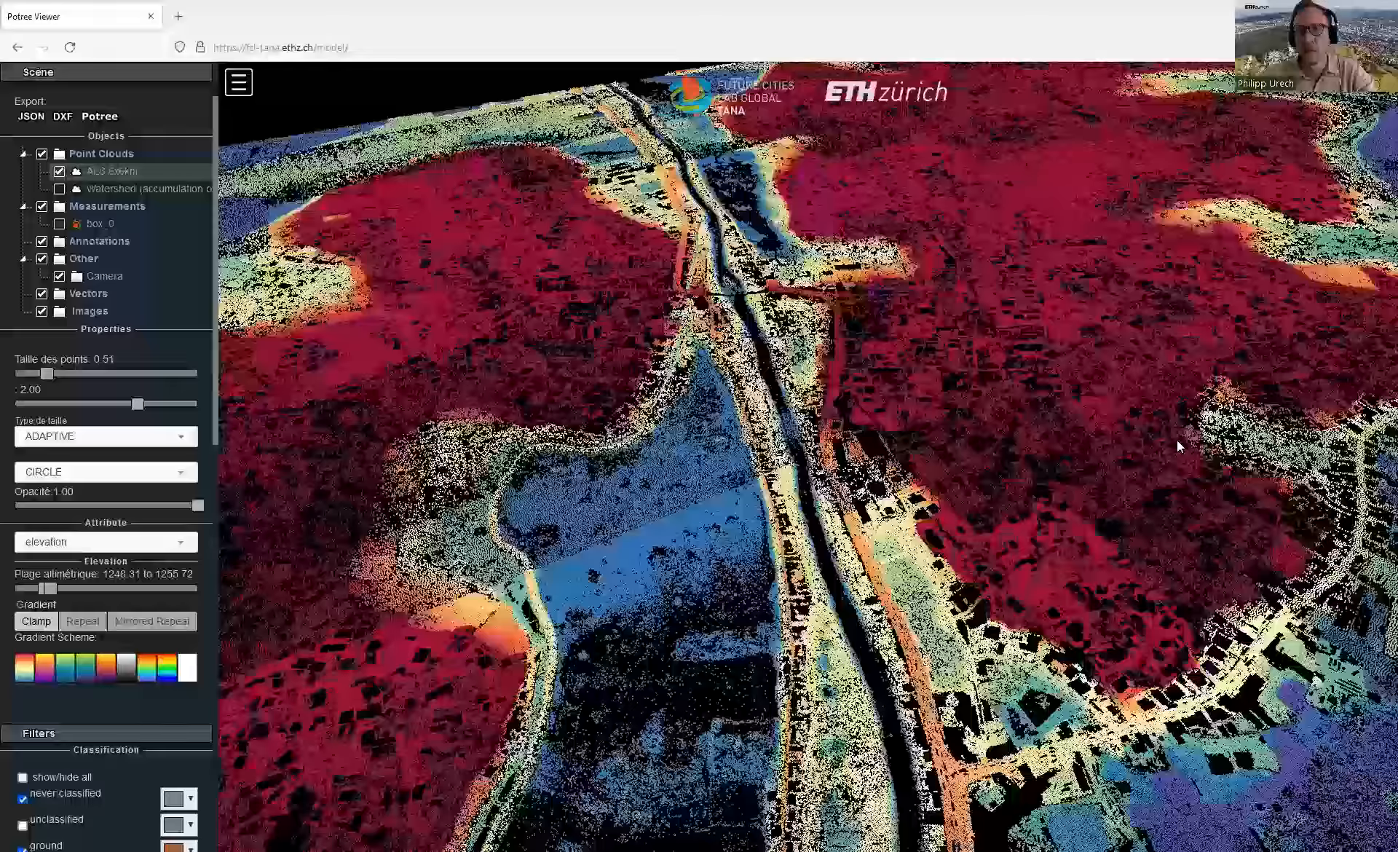
{"action": "left_click_drag", "start_coordinate": [1176, 440], "coordinate": [1226, 510]}
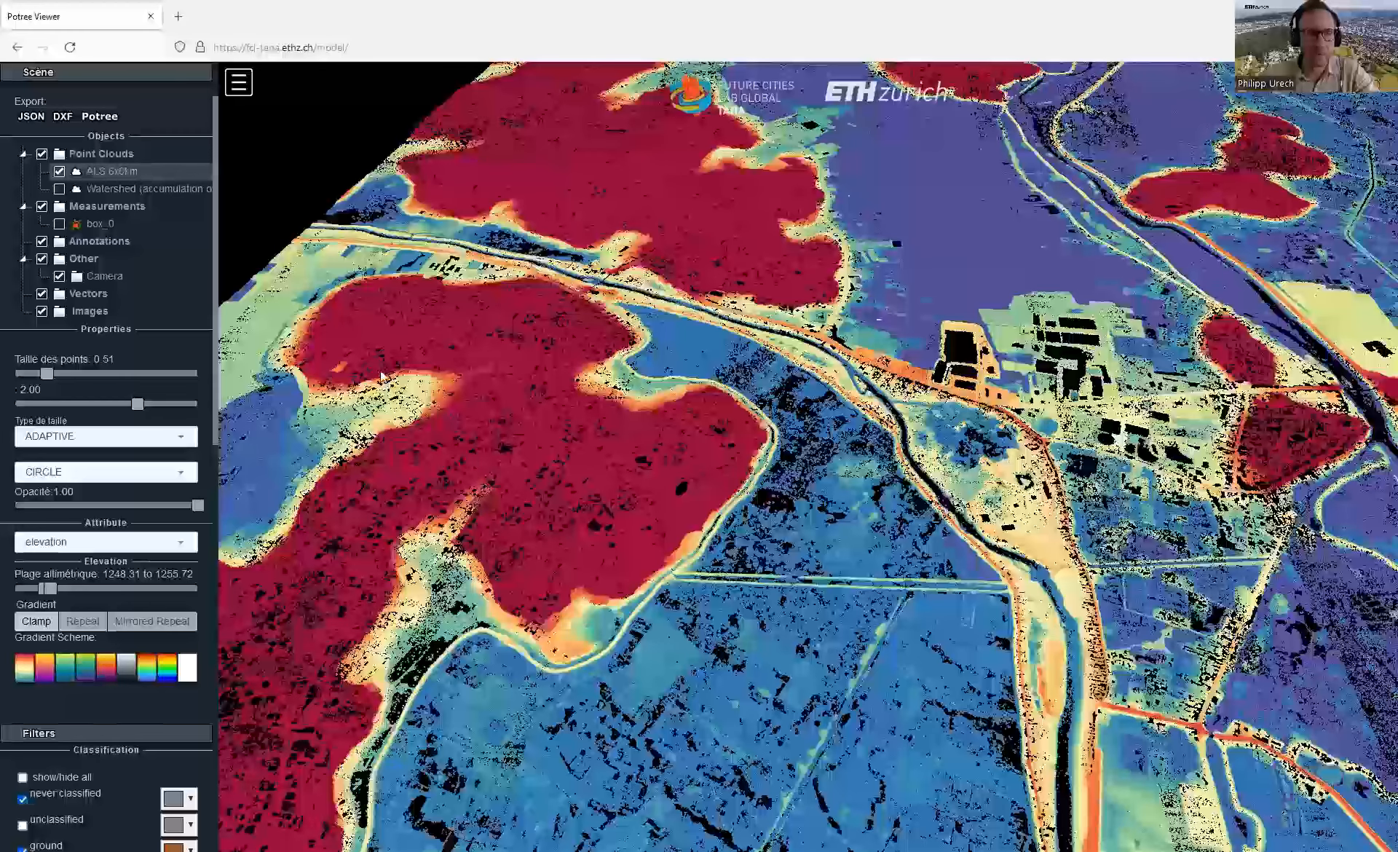
{"action": "scroll", "coordinate": [978, 434], "scroll_direction": "down", "scroll_amount": 2}
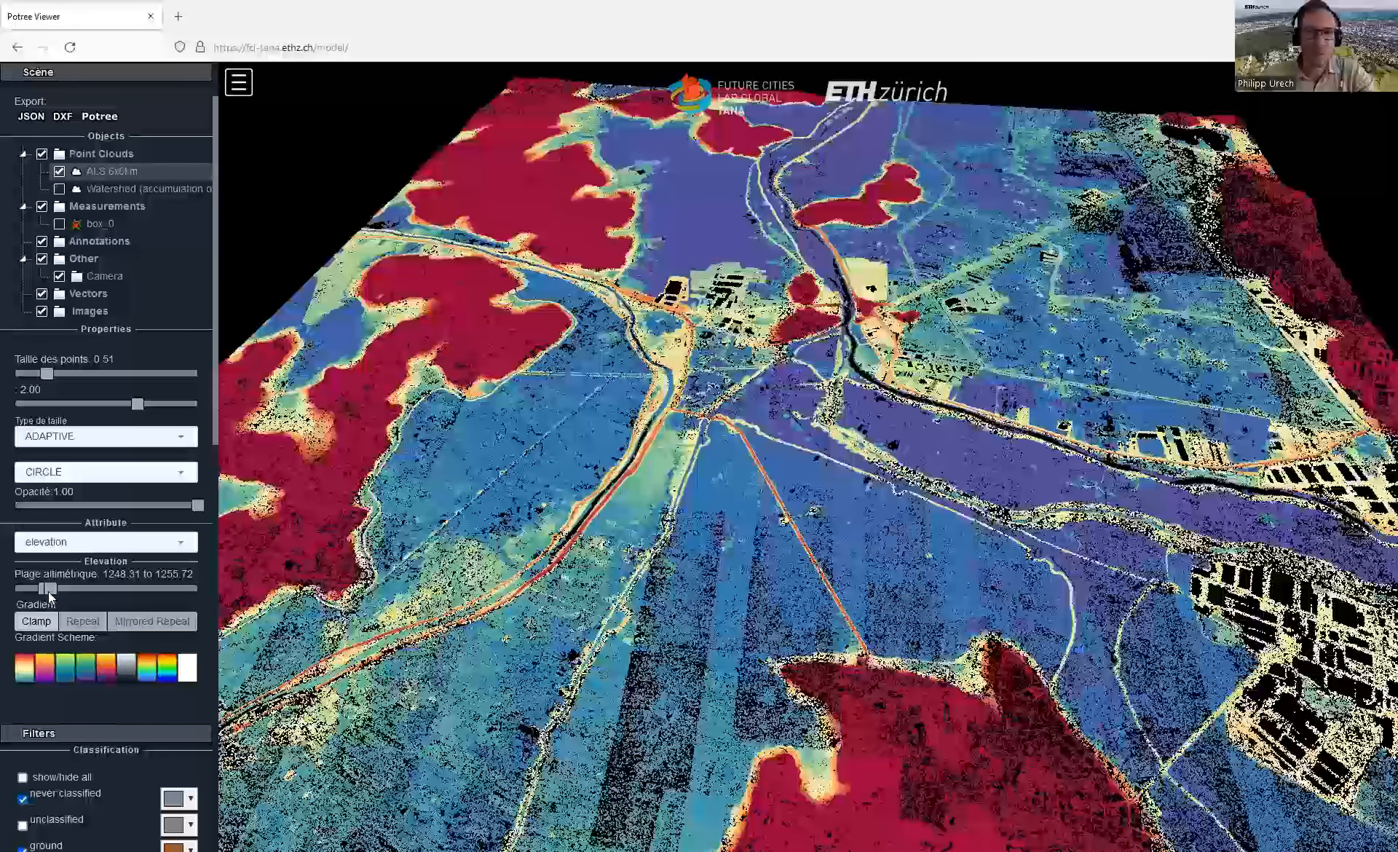
Step: Lower the elevation range's upper limit to 1250.03 and show the whole cloud from above in orthographic projection
{"action": "left_click_drag", "start_coordinate": [49, 592], "coordinate": [43, 591]}
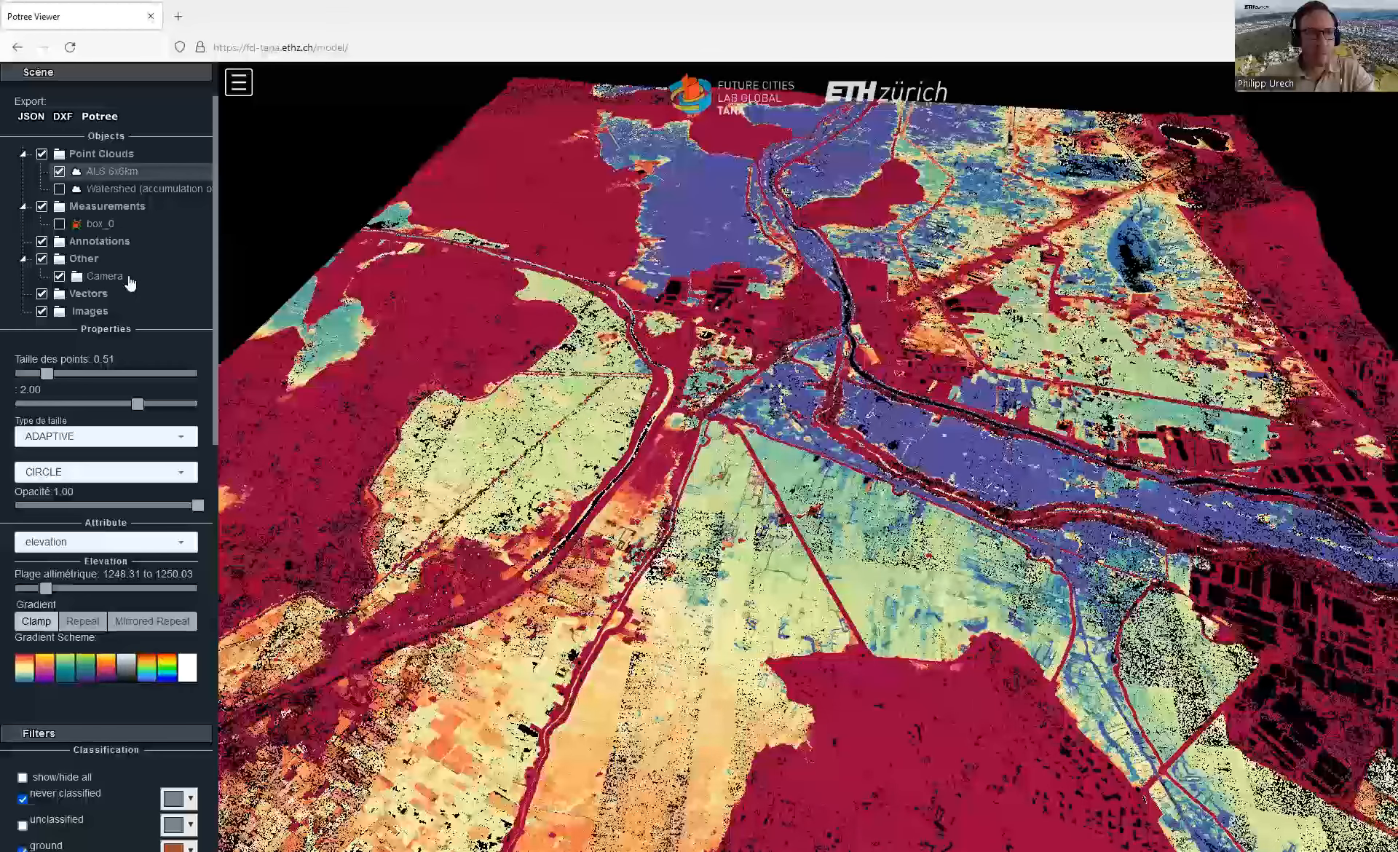
{"action": "scroll", "coordinate": [136, 132], "scroll_direction": "up", "scroll_amount": 2}
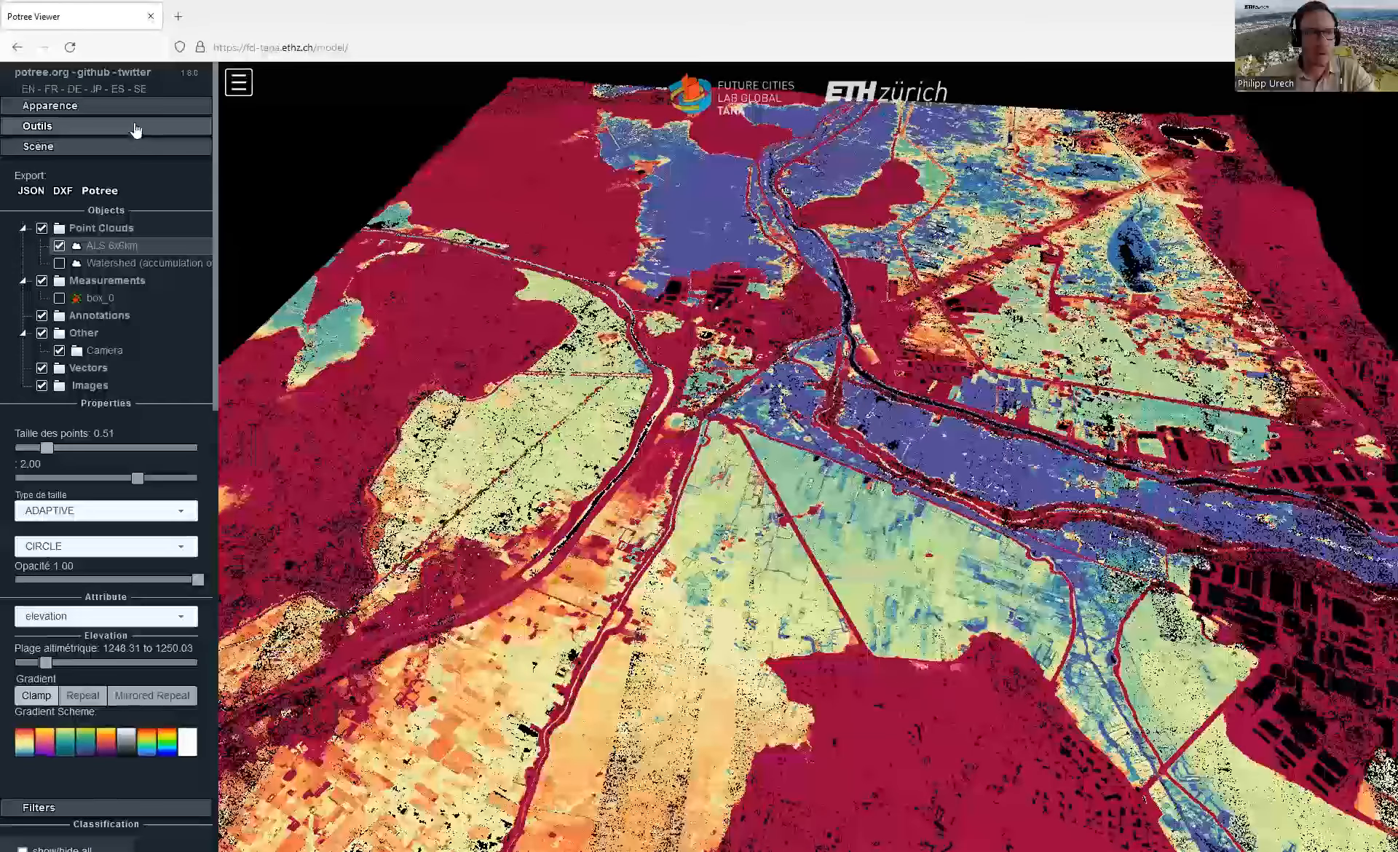
{"action": "left_click", "coordinate": [136, 128]}
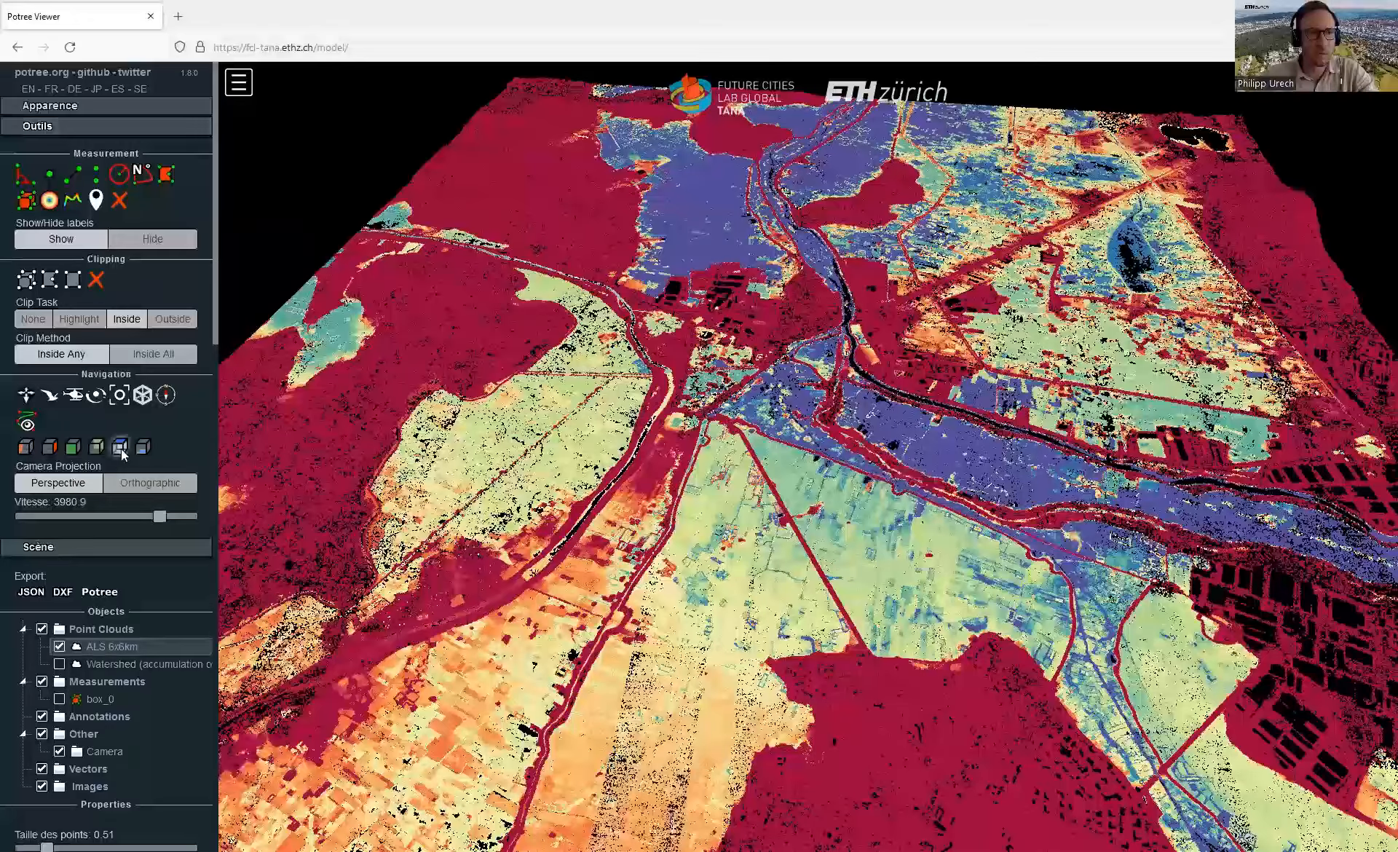
{"action": "left_click", "coordinate": [148, 483]}
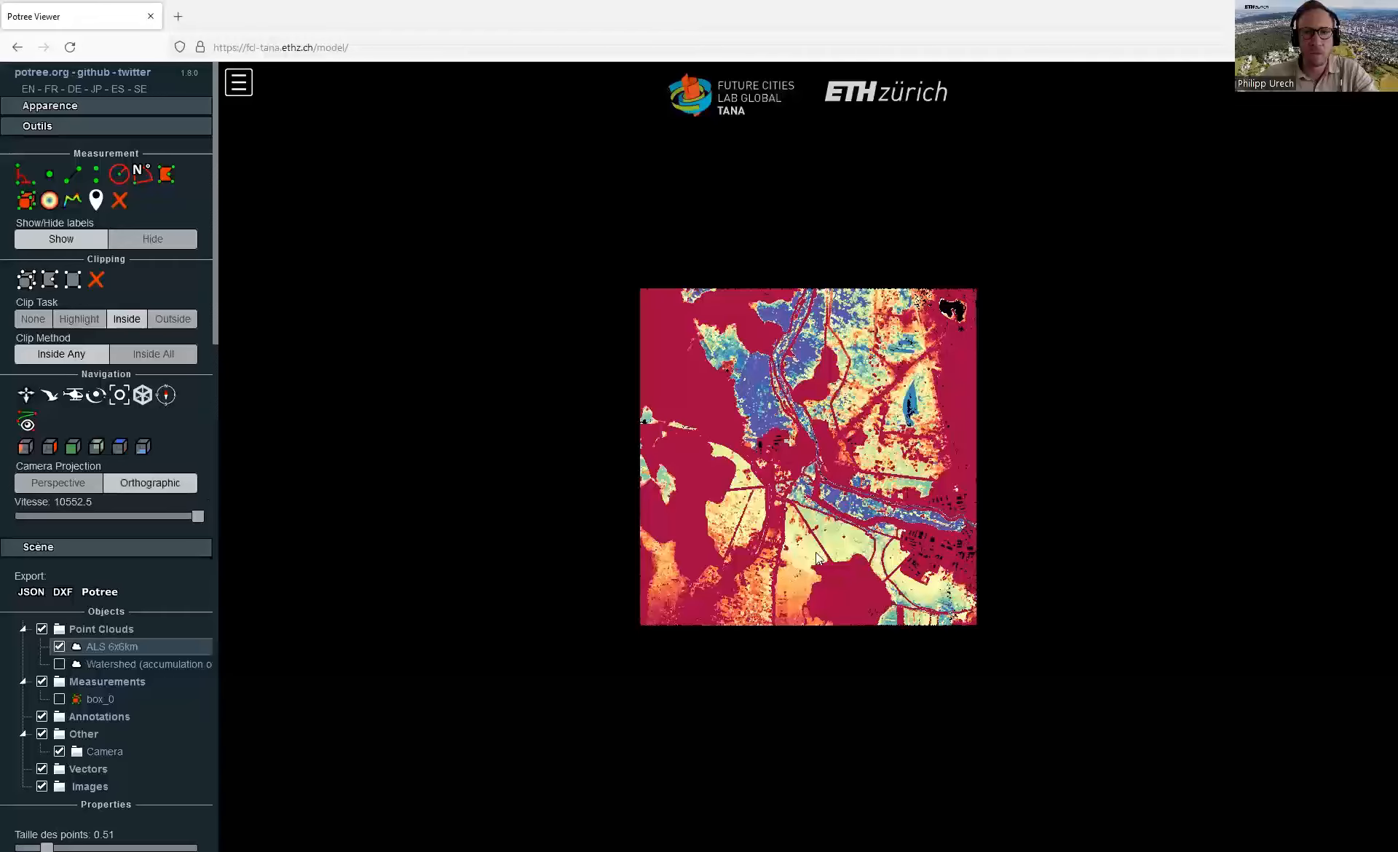
Step: Examine the low-lying river plain, fields and raised roads from above, referring to the elevation range's upper limit
{"action": "scroll", "coordinate": [904, 566], "scroll_direction": "up", "scroll_amount": 3}
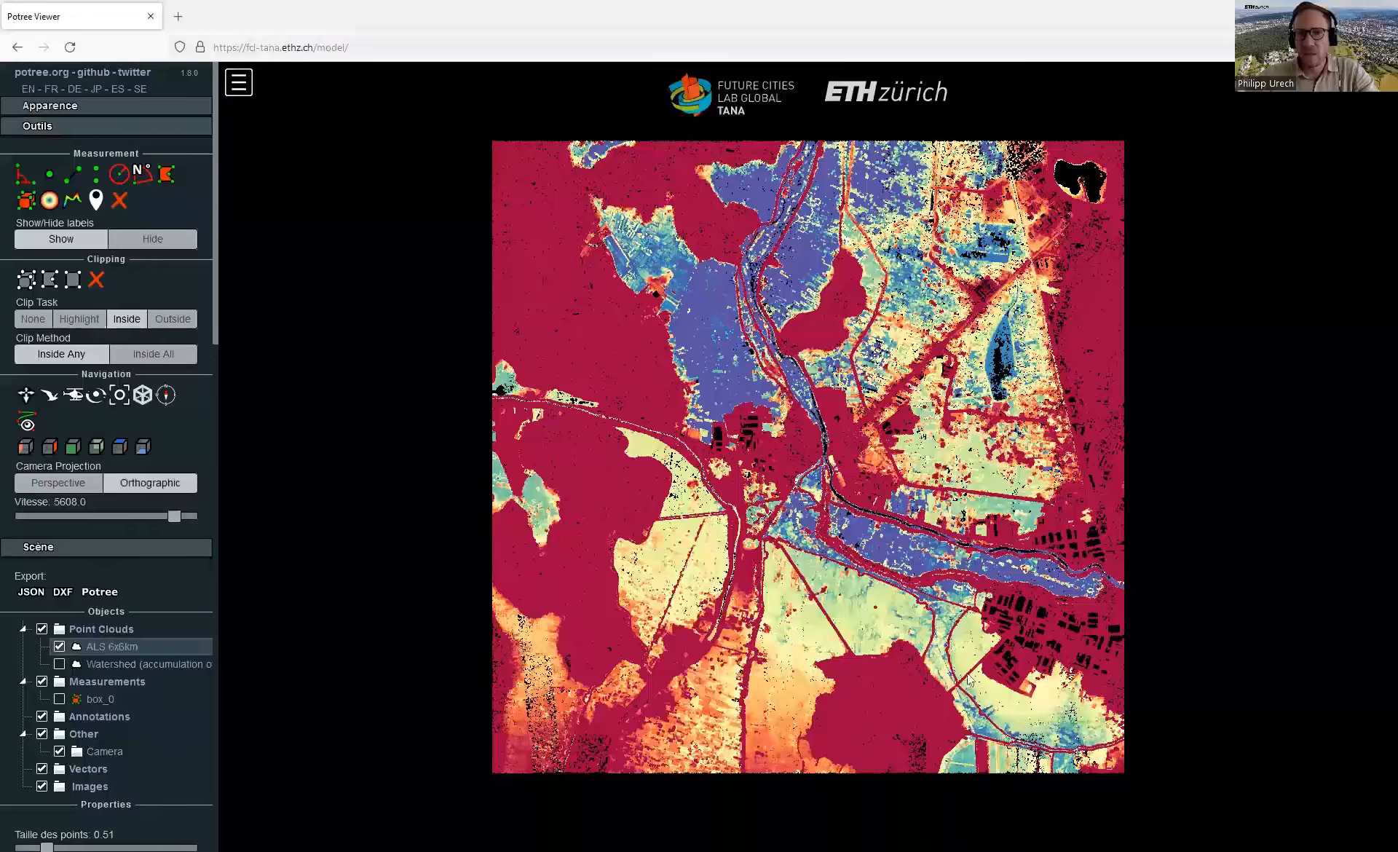
{"action": "scroll", "coordinate": [852, 510], "scroll_direction": "up", "scroll_amount": 3}
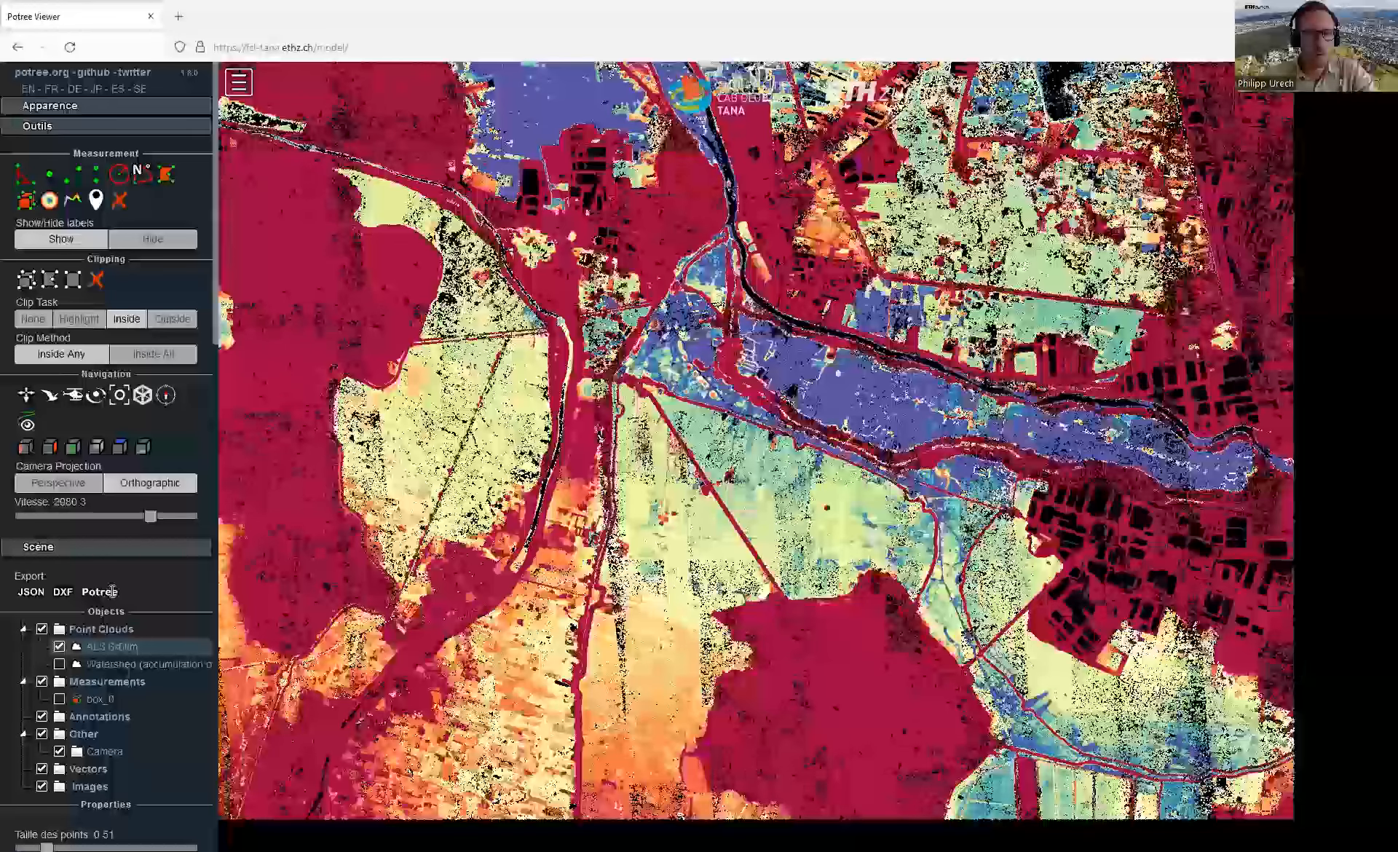
{"action": "scroll", "coordinate": [106, 591], "scroll_direction": "down", "scroll_amount": 5}
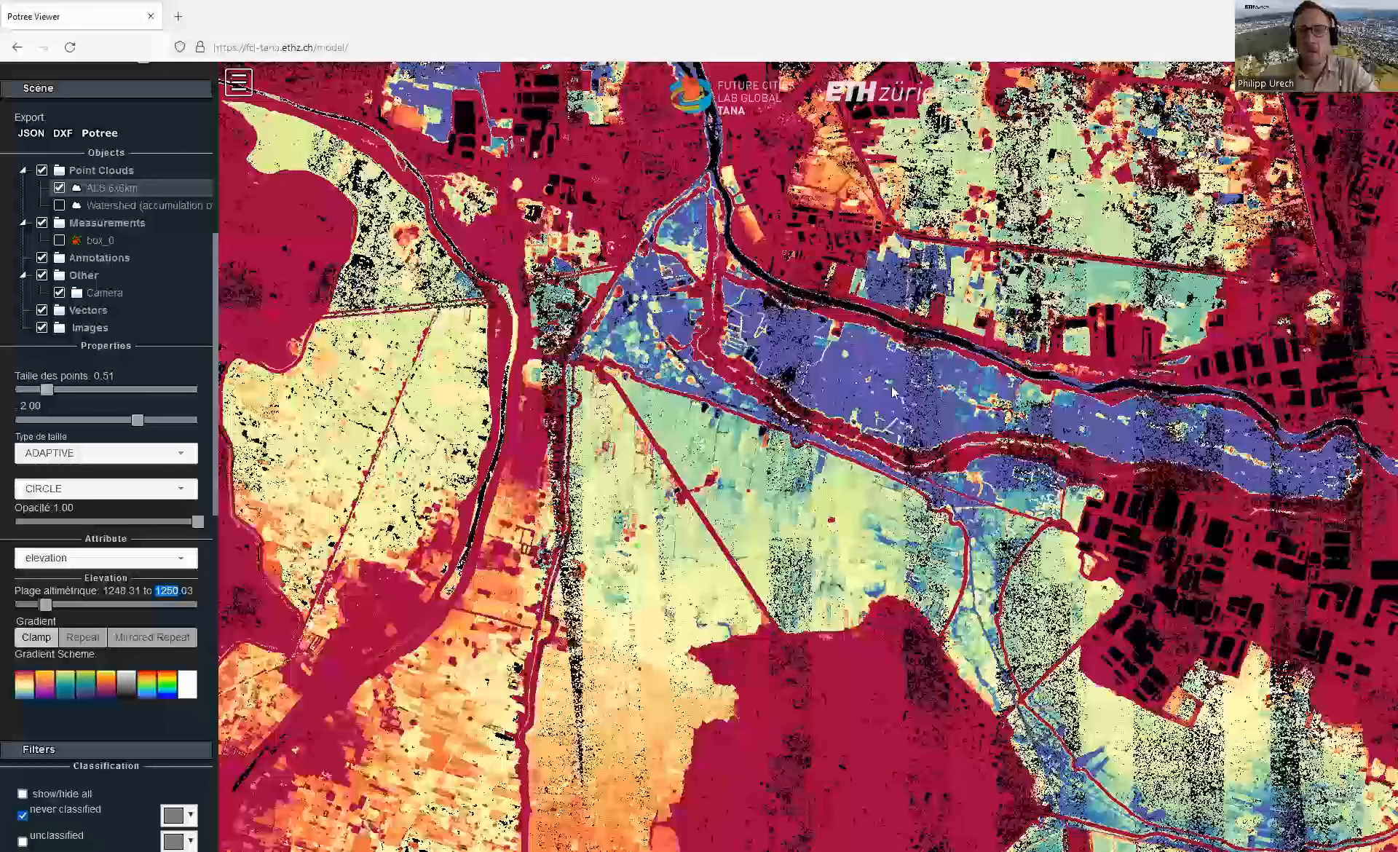
{"action": "left_click_drag", "start_coordinate": [957, 389], "coordinate": [974, 514]}
{"action": "scroll", "coordinate": [974, 514], "scroll_direction": "down", "scroll_amount": 1}
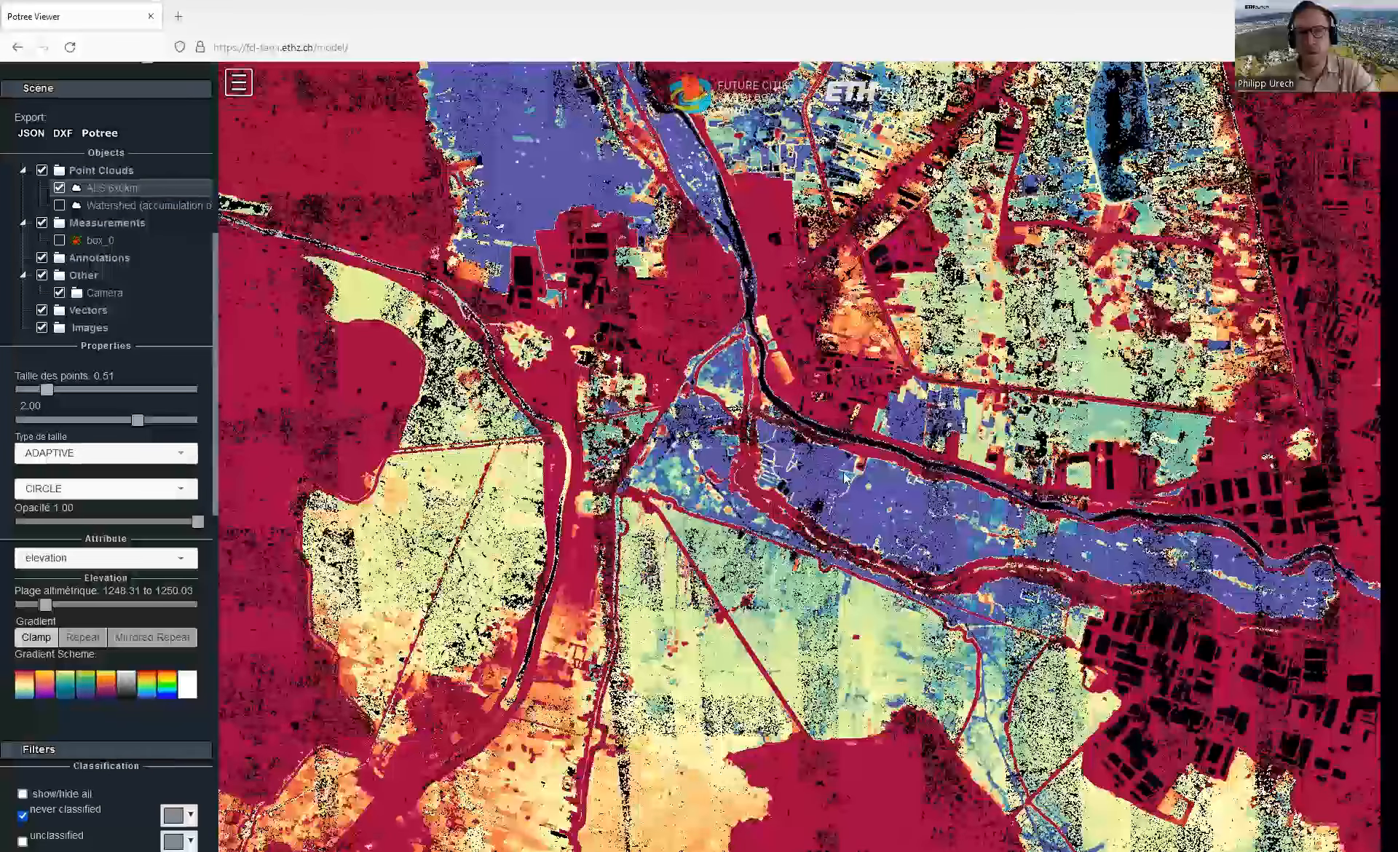
{"action": "scroll", "coordinate": [952, 481], "scroll_direction": "down", "scroll_amount": 1}
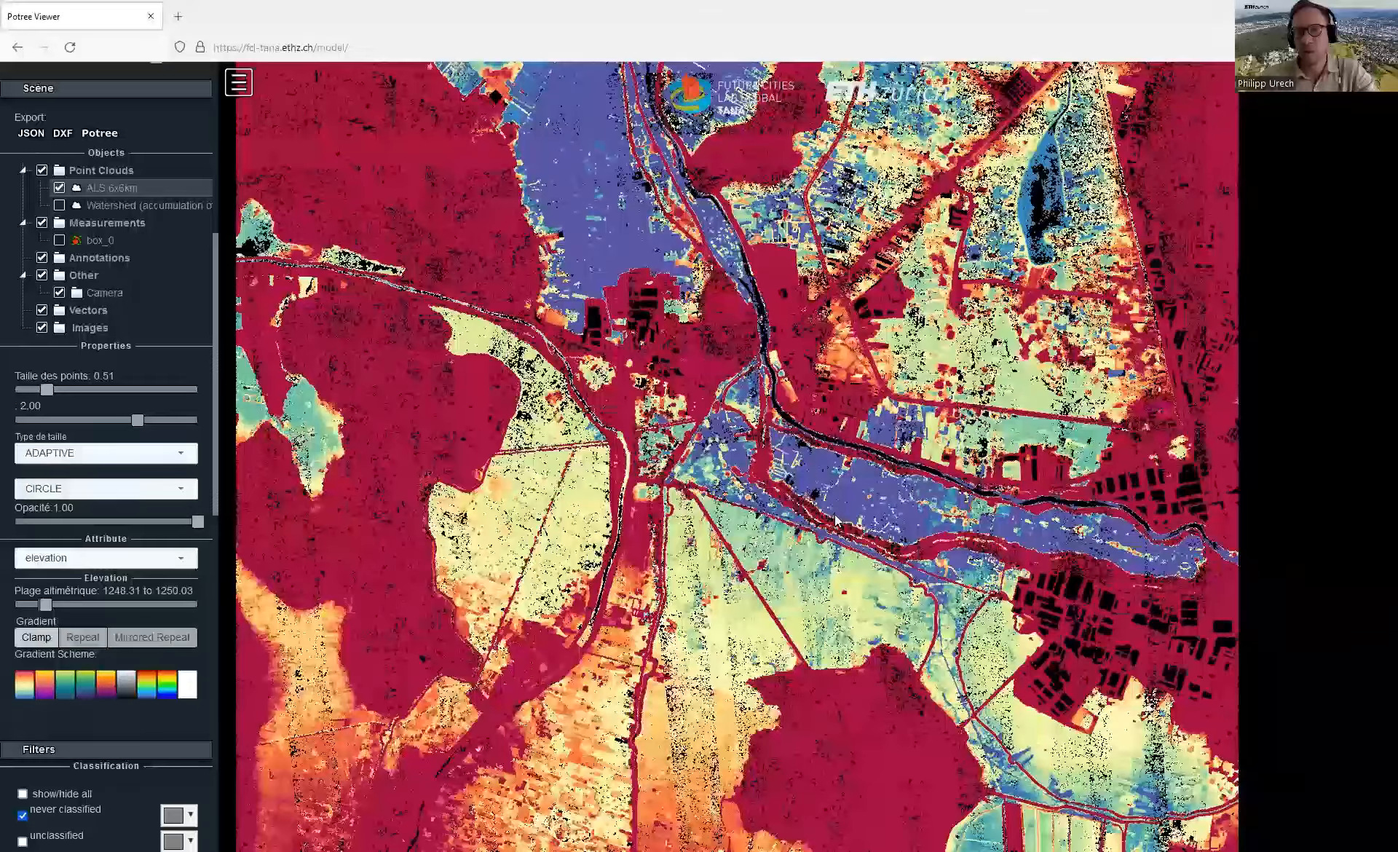
{"action": "scroll", "coordinate": [933, 545], "scroll_direction": "up", "scroll_amount": 1}
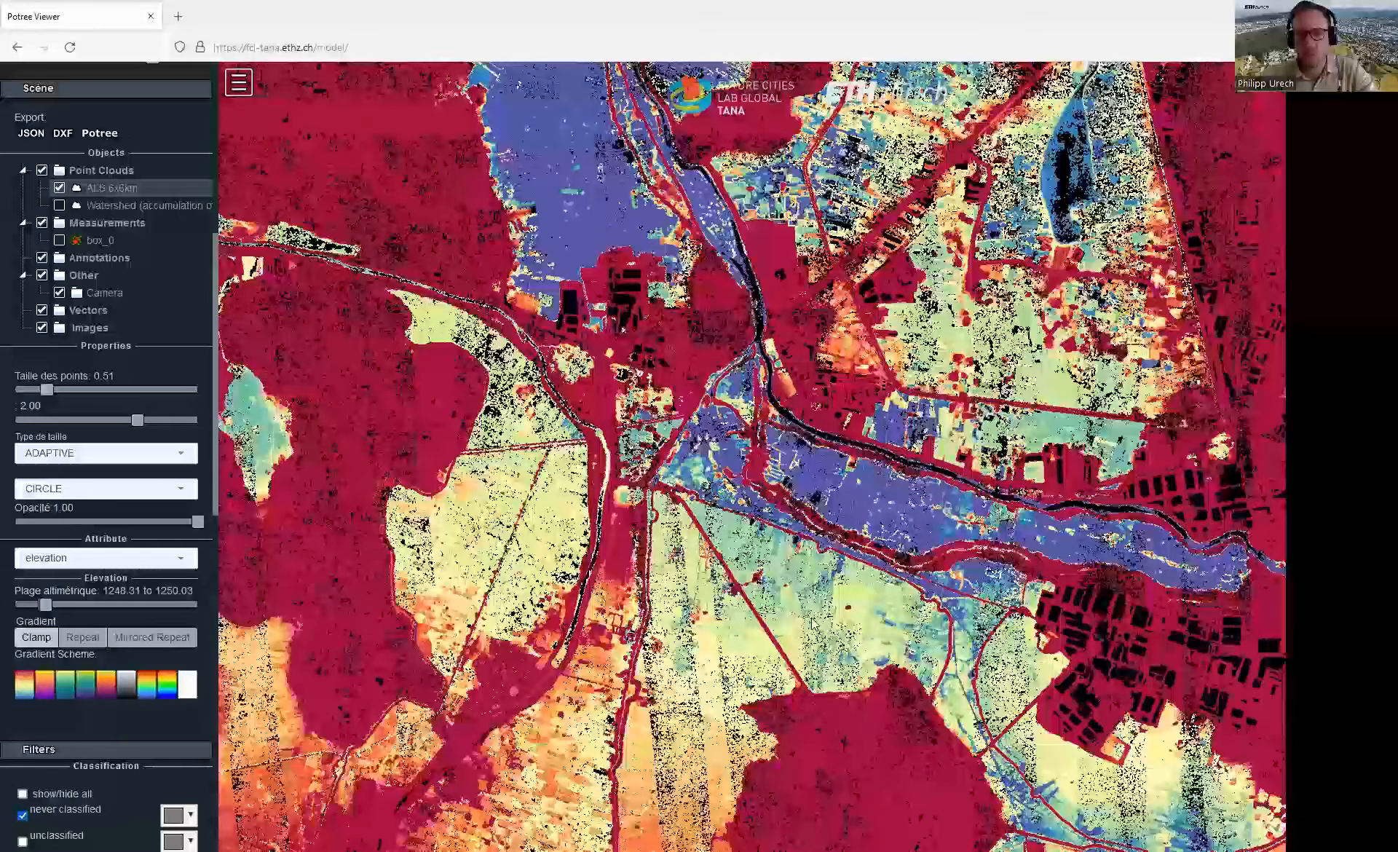
{"action": "scroll", "coordinate": [812, 622], "scroll_direction": "up", "scroll_amount": 4}
{"action": "scroll", "coordinate": [843, 545], "scroll_direction": "up", "scroll_amount": 4}
{"action": "left_click_drag", "start_coordinate": [843, 545], "coordinate": [854, 255]}
Step: Hide the settings sidebar and examine the field parcels and drainage channels around the raised diagonal road from above
{"action": "scroll", "coordinate": [109, 218], "scroll_direction": "up", "scroll_amount": 3}
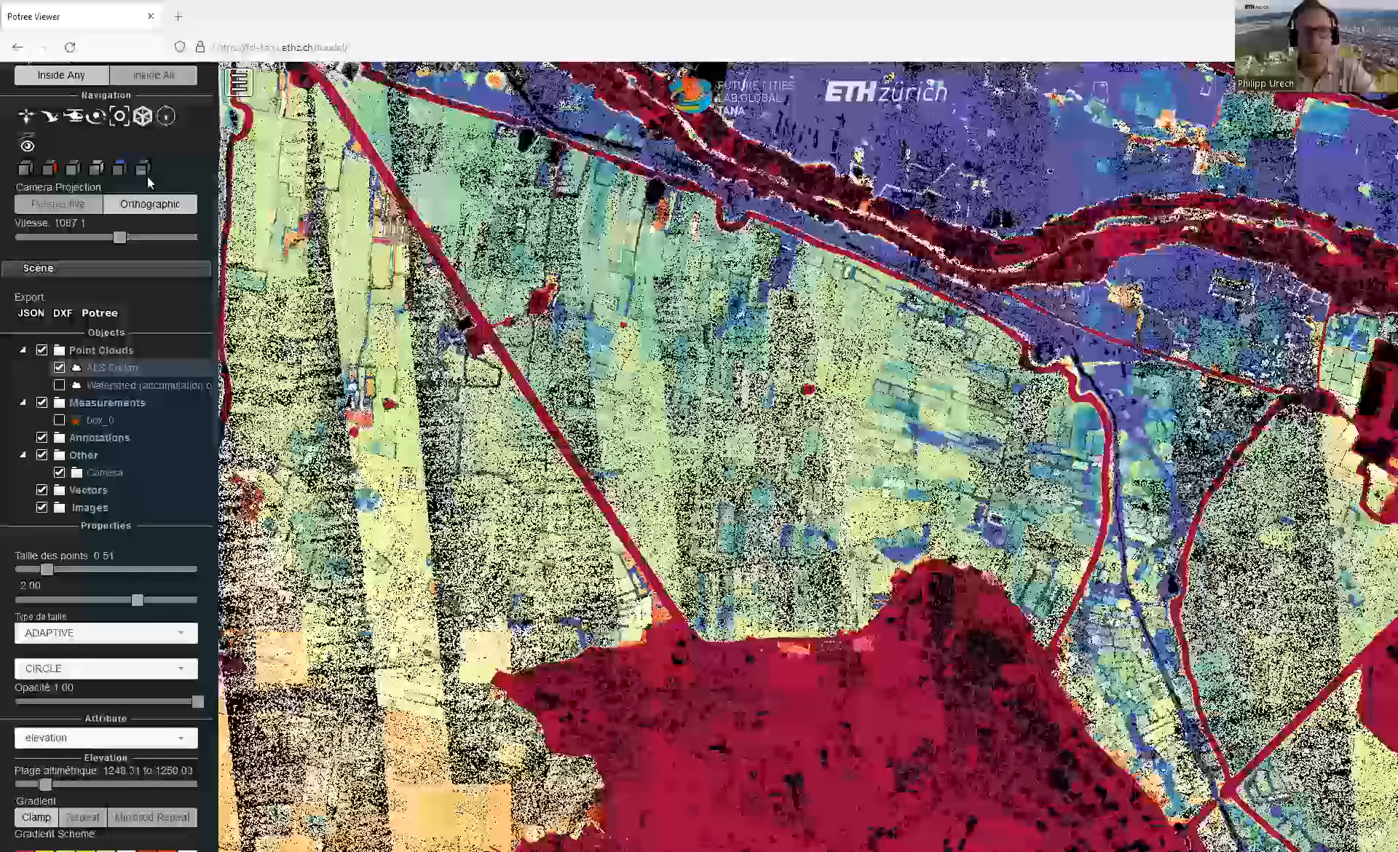
{"action": "scroll", "coordinate": [90, 133], "scroll_direction": "up", "scroll_amount": 8}
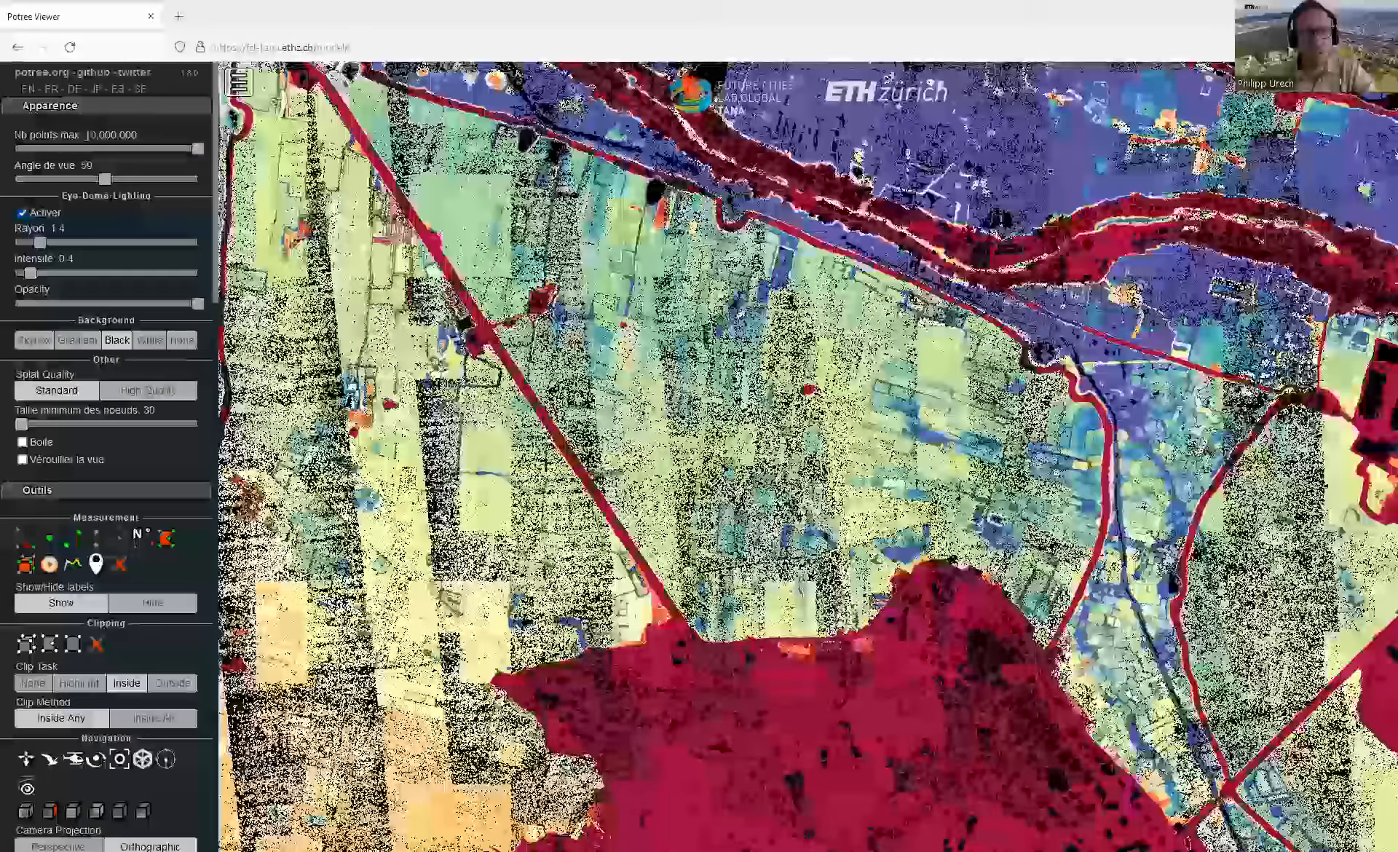
{"action": "left_click", "coordinate": [239, 82]}
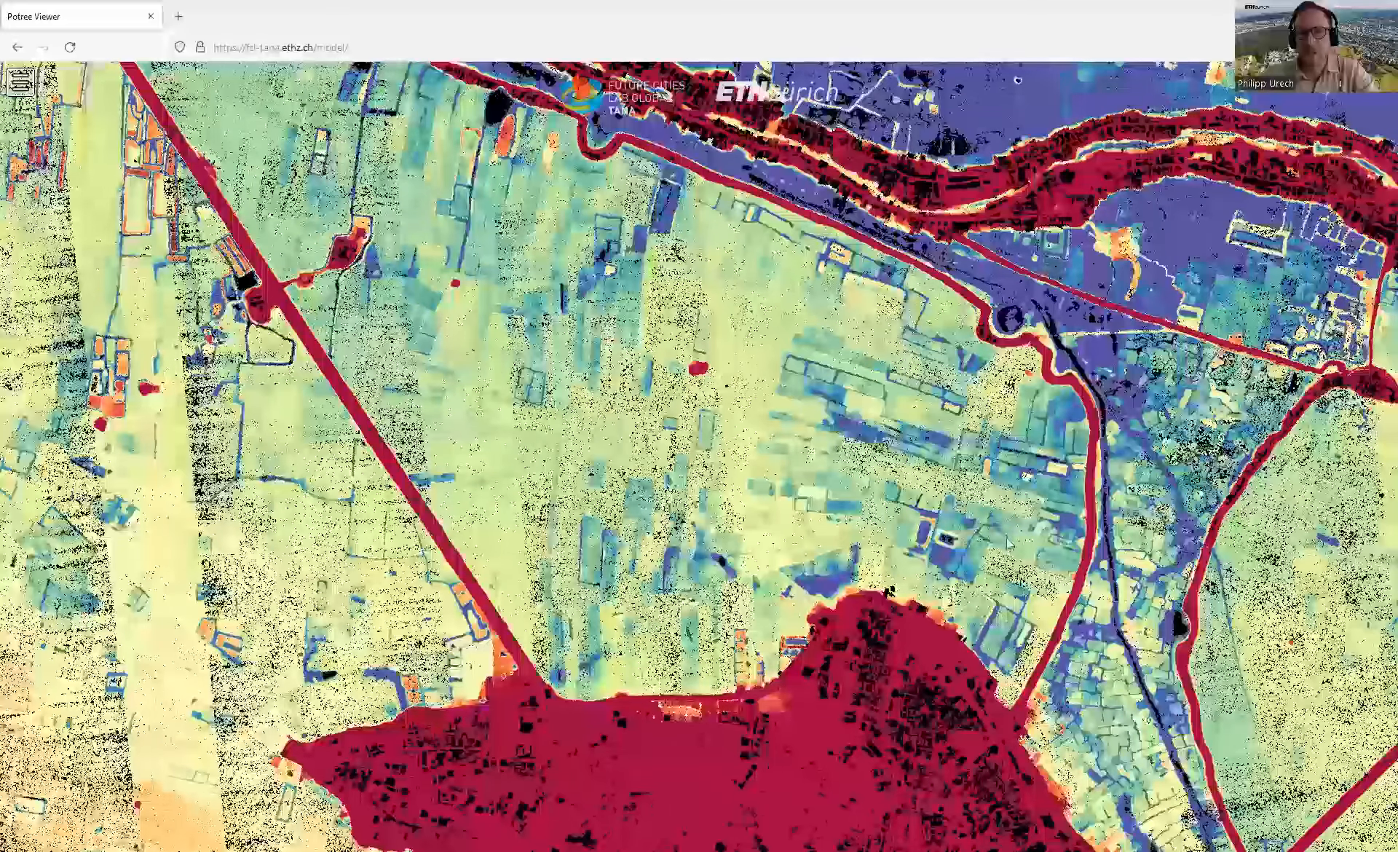
{"action": "left_click_drag", "start_coordinate": [1009, 552], "coordinate": [1031, 565]}
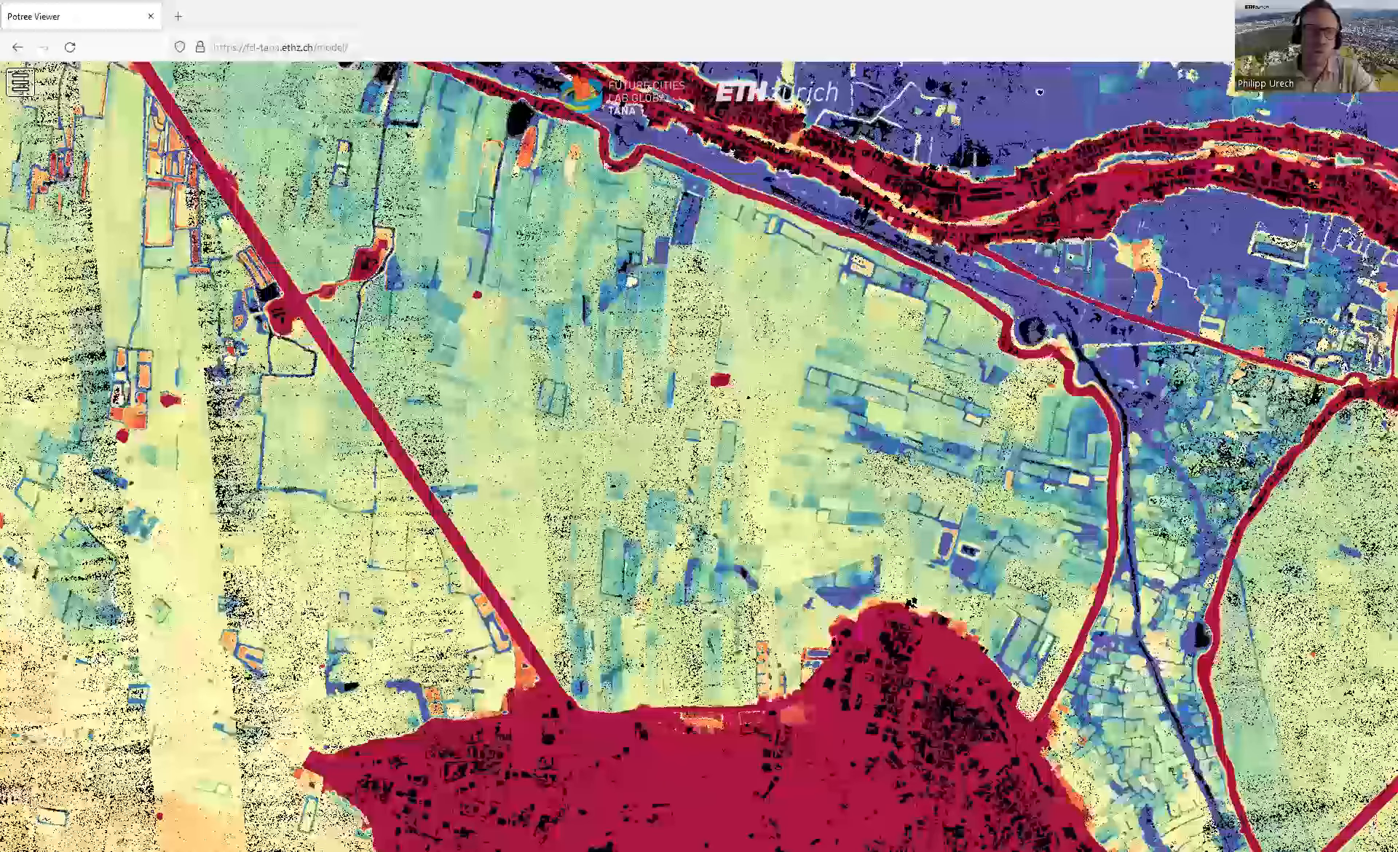
{"action": "left_click_drag", "start_coordinate": [457, 534], "coordinate": [507, 613]}
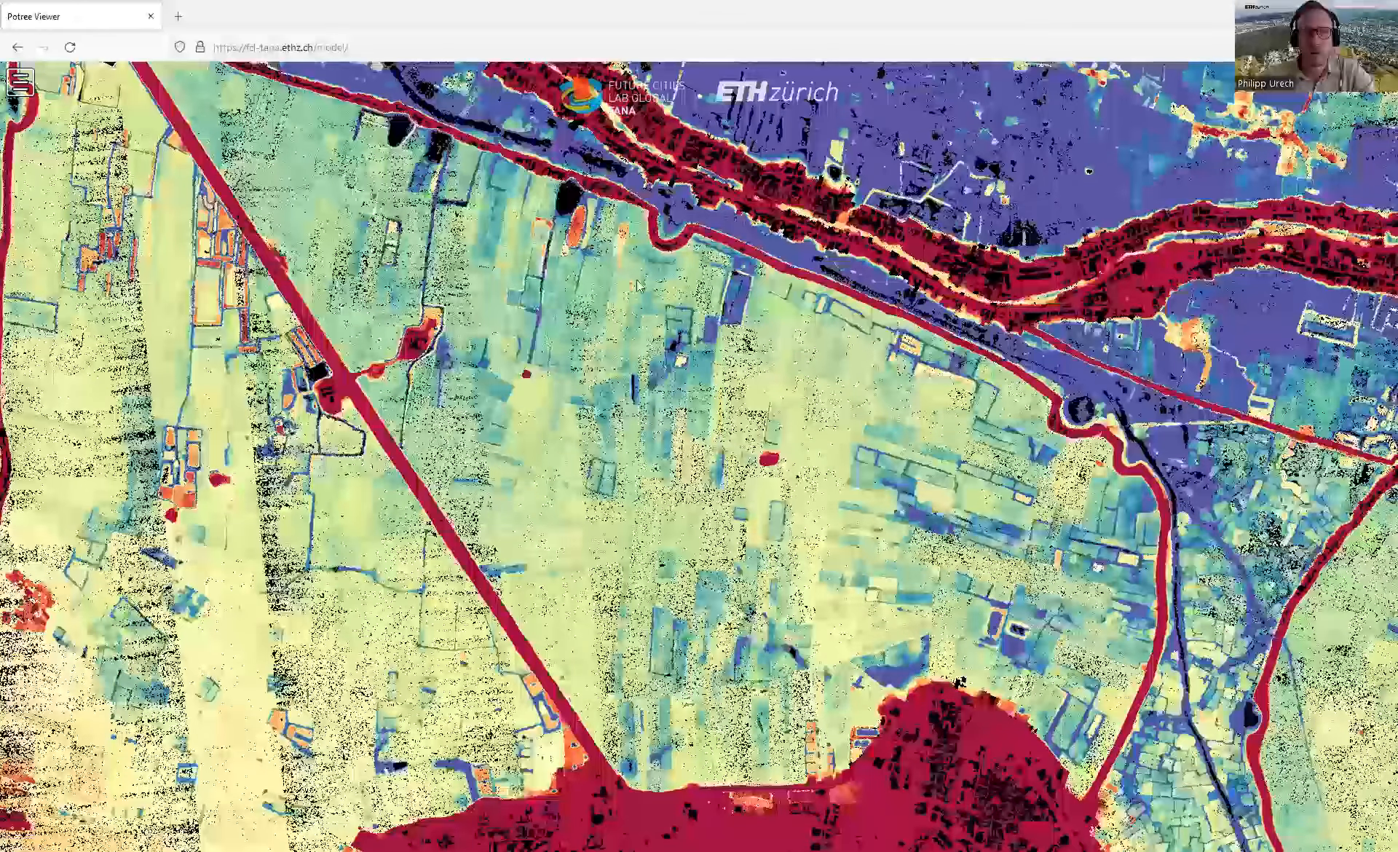
{"action": "left_click_drag", "start_coordinate": [671, 249], "coordinate": [721, 353]}
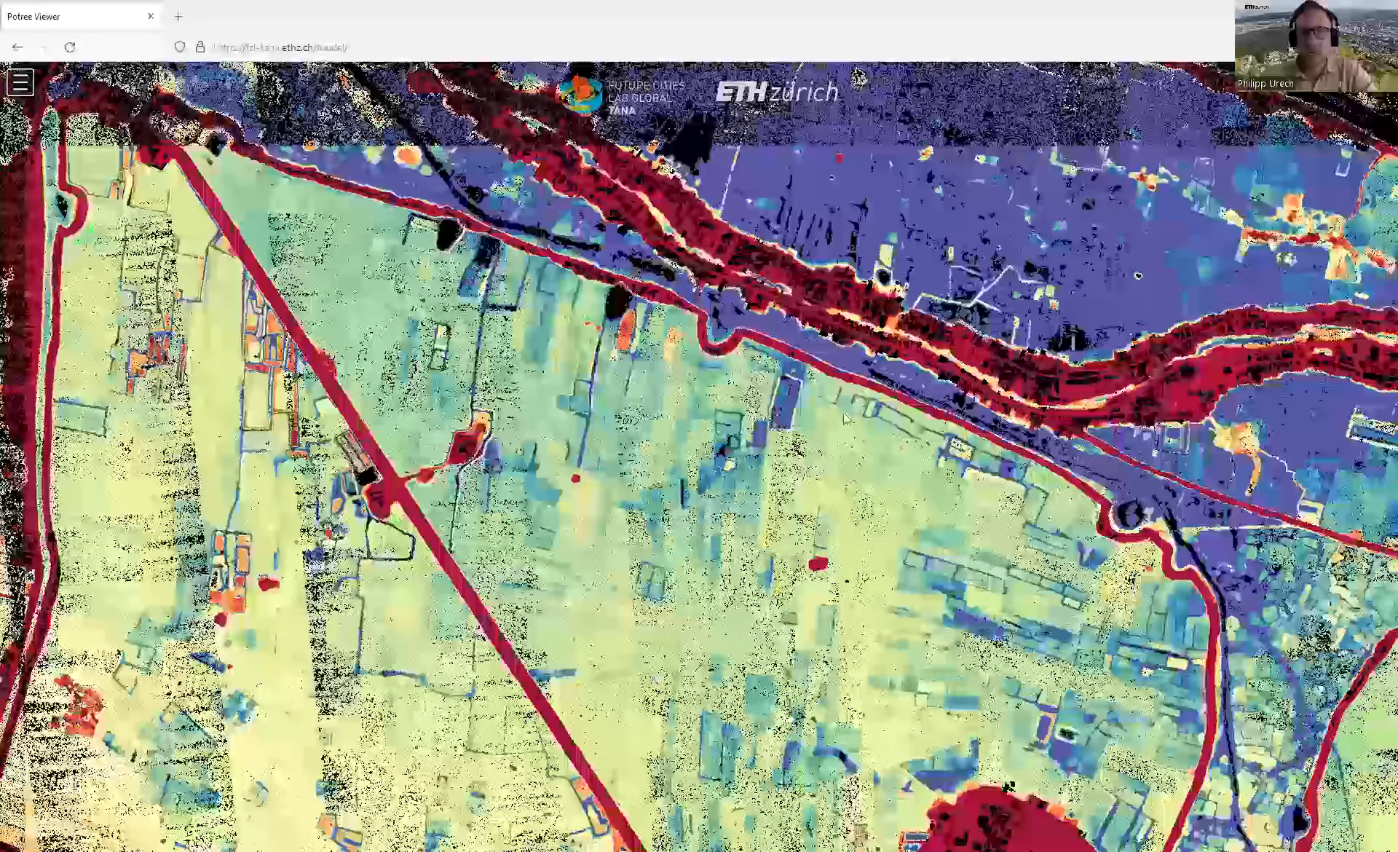
{"action": "scroll", "coordinate": [788, 431], "scroll_direction": "up", "scroll_amount": 2}
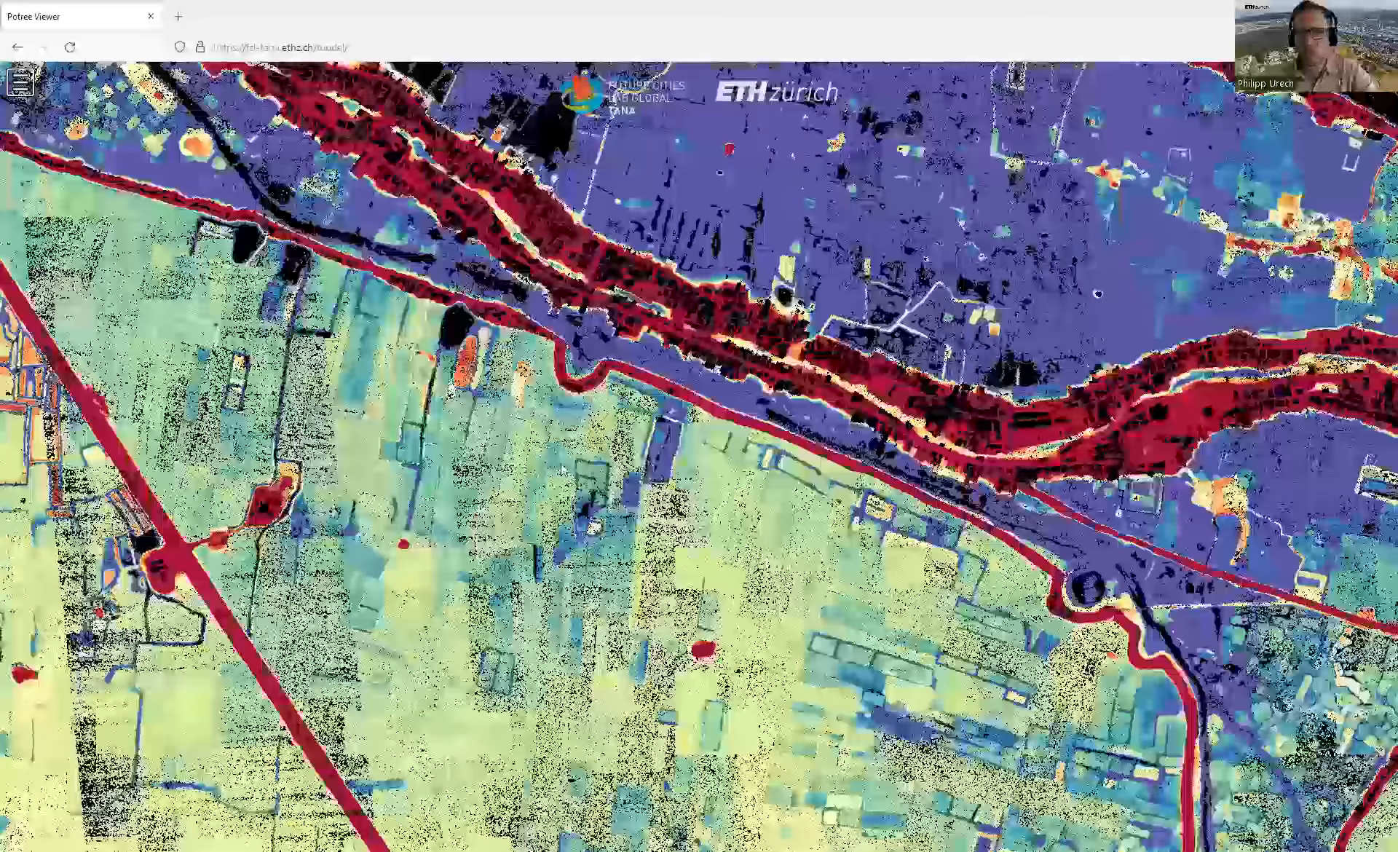
Step: Examine the low basin beside the river, the canal and the surrounding raised roads and city districts from above
{"action": "left_click_drag", "start_coordinate": [397, 225], "coordinate": [739, 542]}
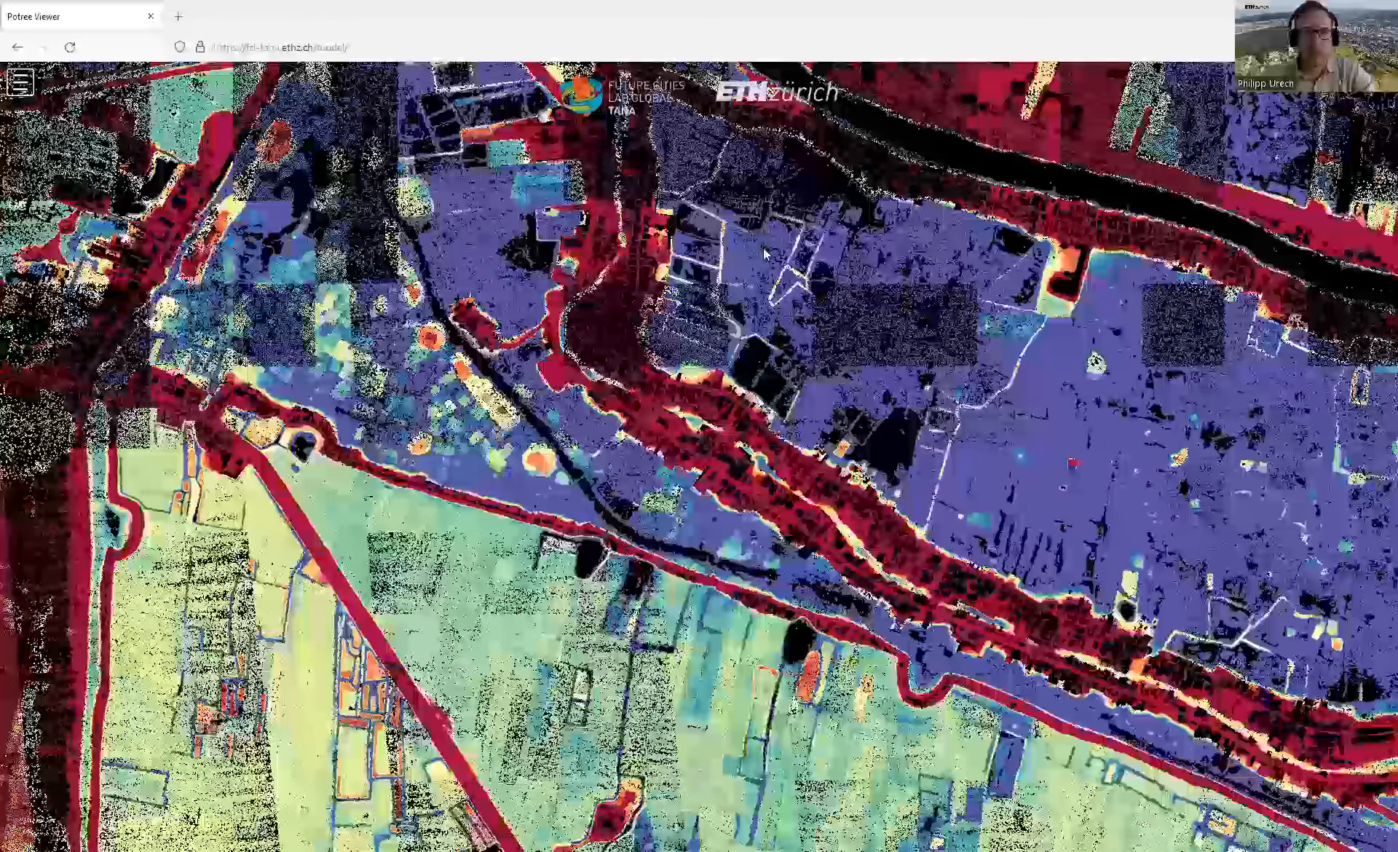
{"action": "left_click_drag", "start_coordinate": [717, 810], "coordinate": [770, 310]}
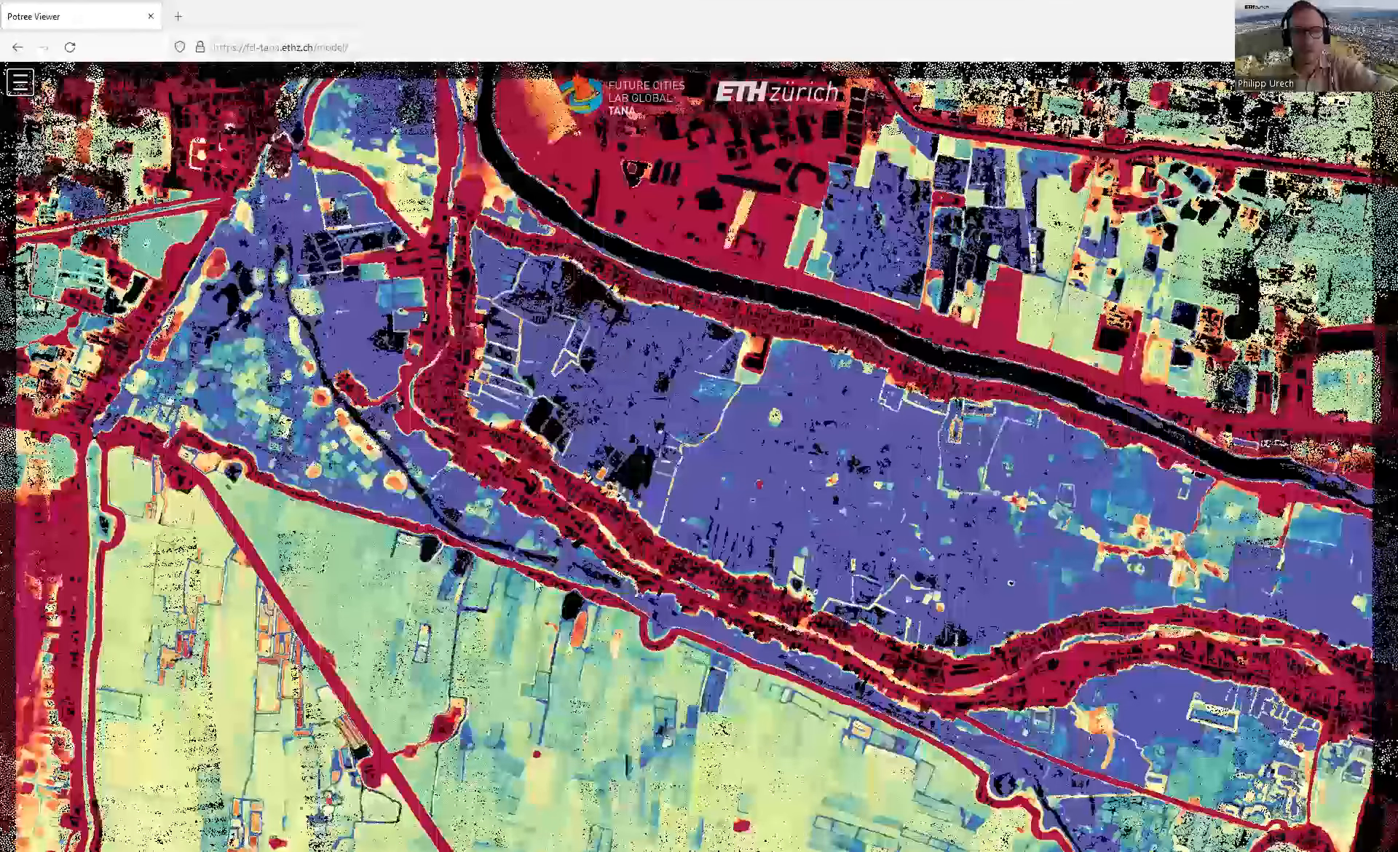
{"action": "scroll", "coordinate": [649, 477], "scroll_direction": "down", "scroll_amount": 2}
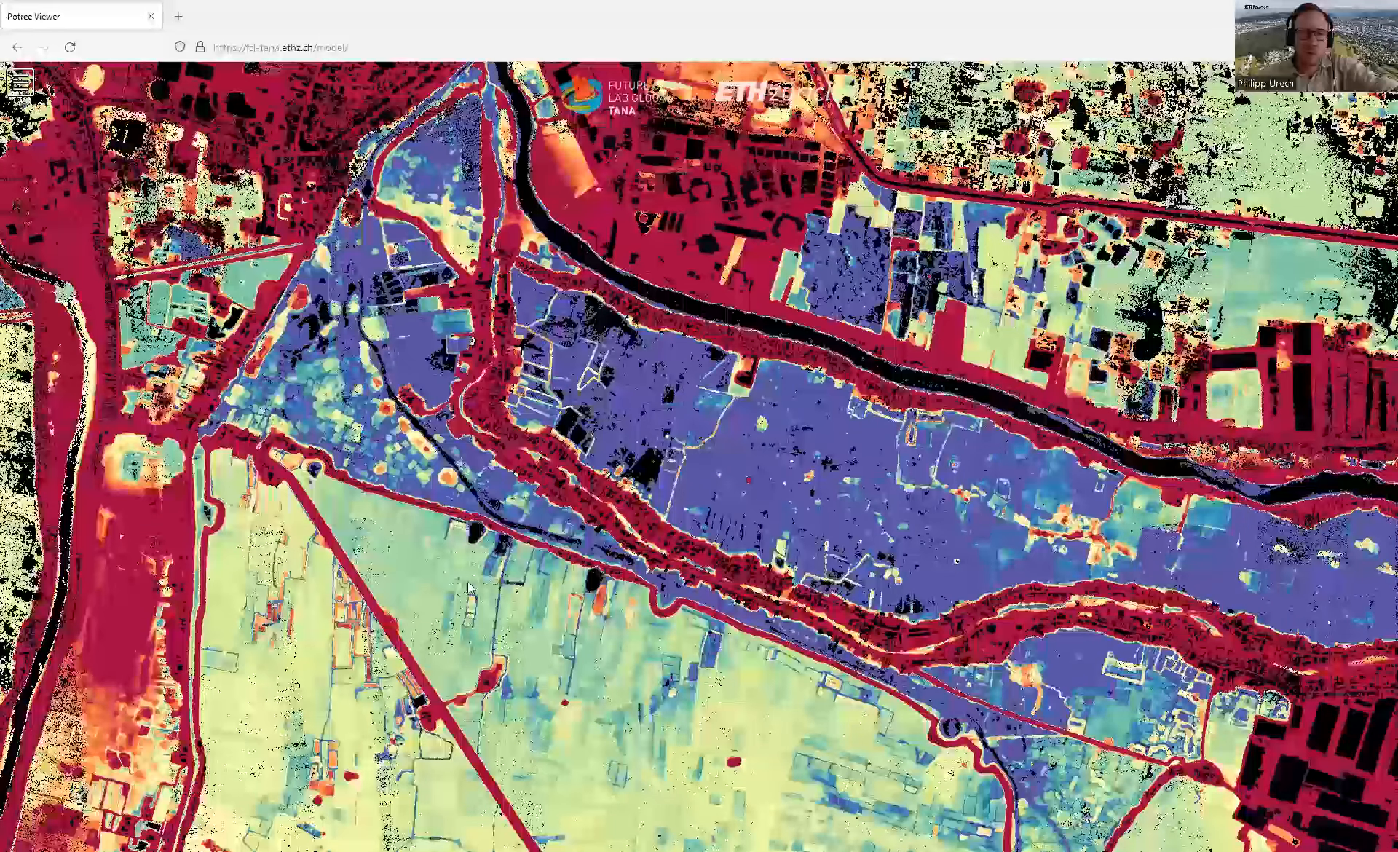
{"action": "left_click_drag", "start_coordinate": [378, 473], "coordinate": [444, 355]}
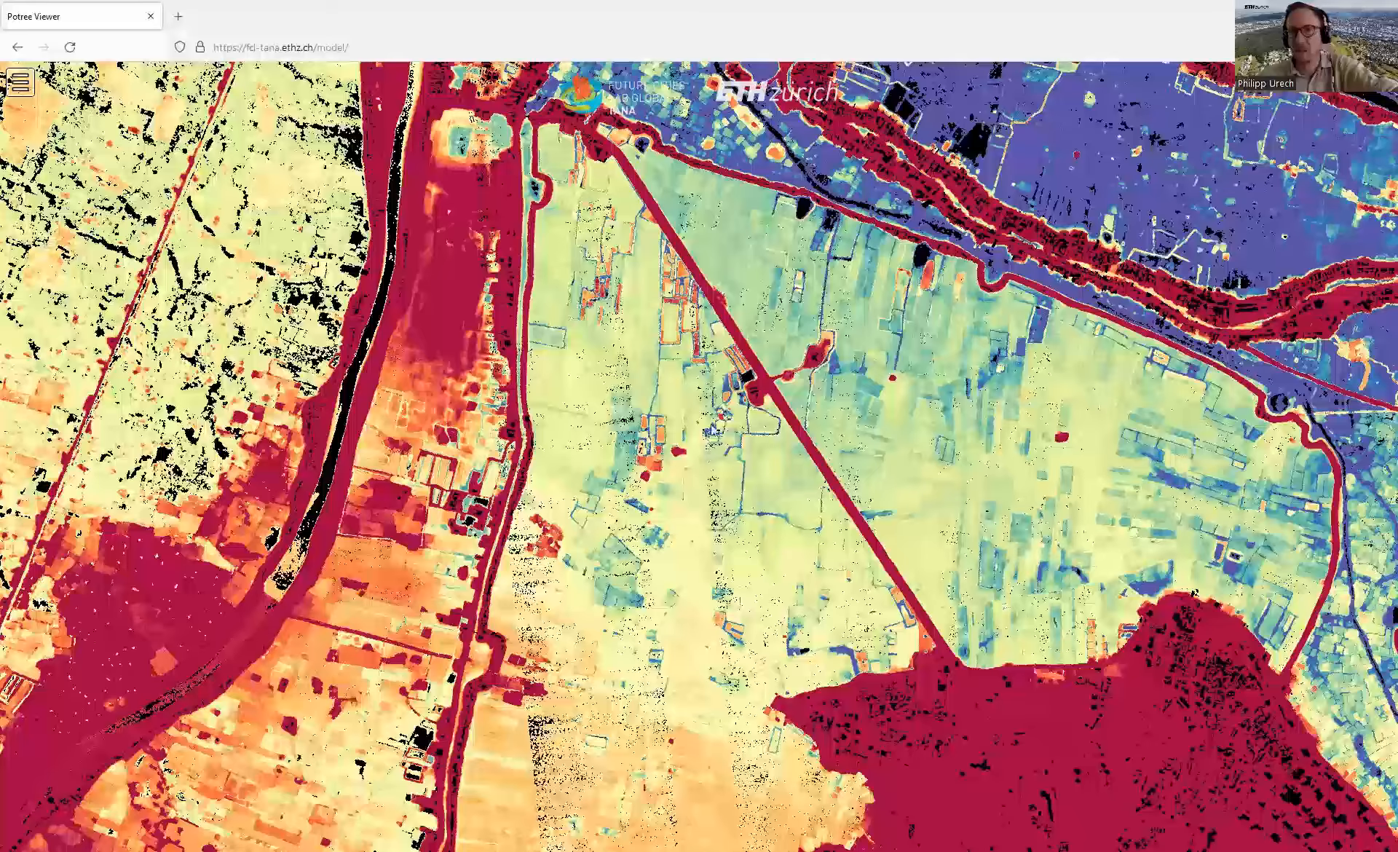
{"action": "left_click_drag", "start_coordinate": [920, 382], "coordinate": [949, 404]}
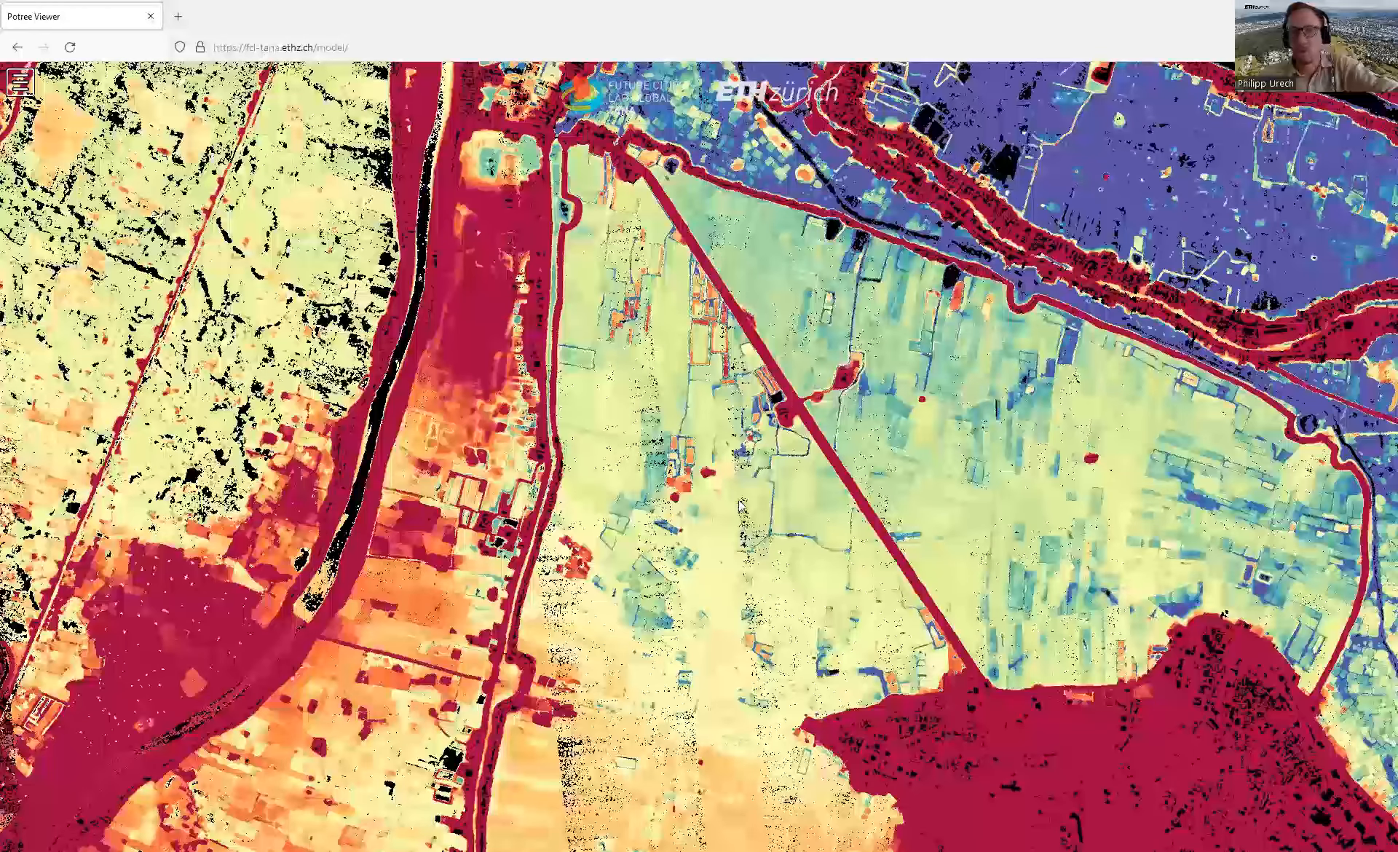
{"action": "left_click_drag", "start_coordinate": [650, 567], "coordinate": [709, 584]}
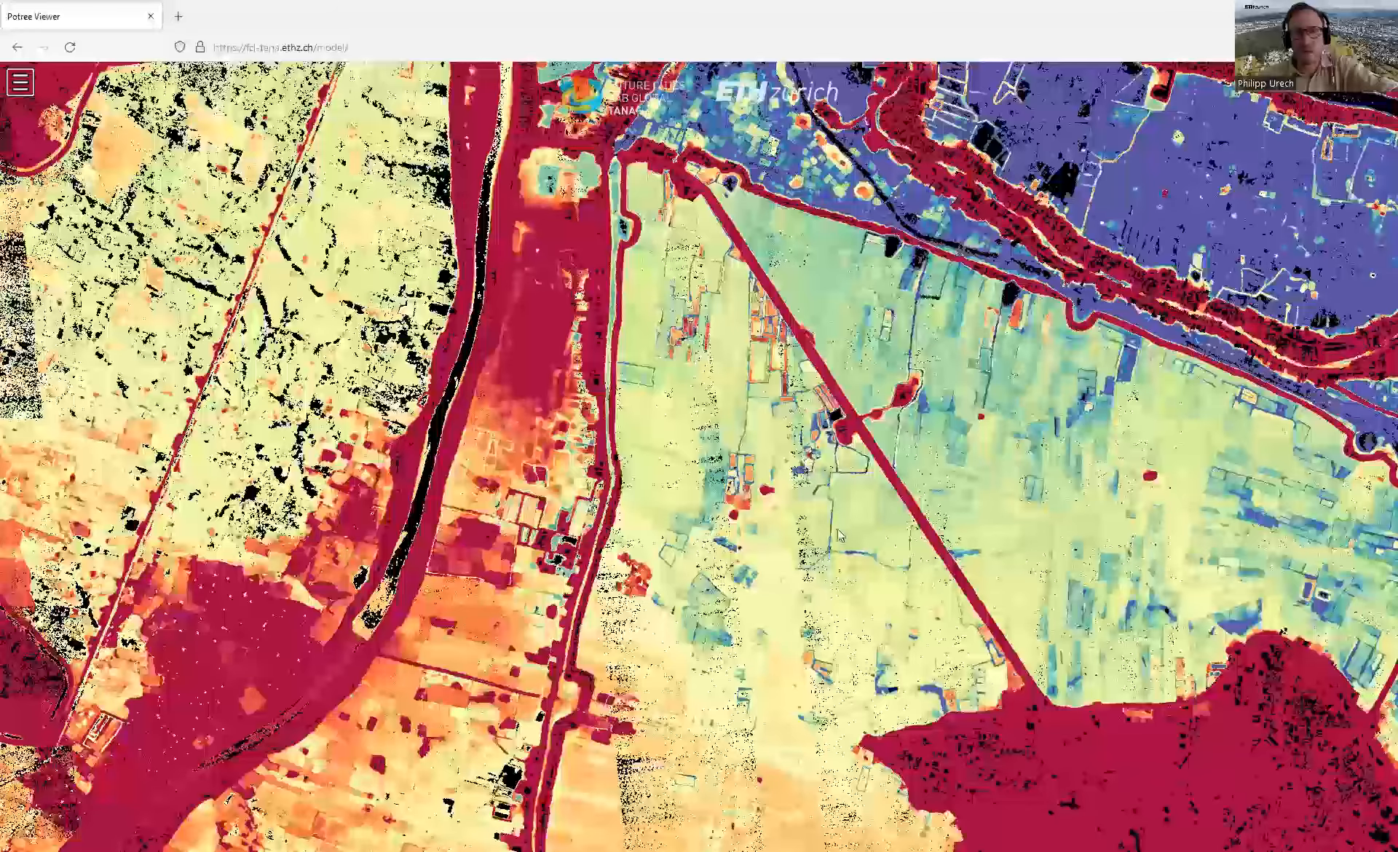
{"action": "left_click_drag", "start_coordinate": [928, 225], "coordinate": [947, 525]}
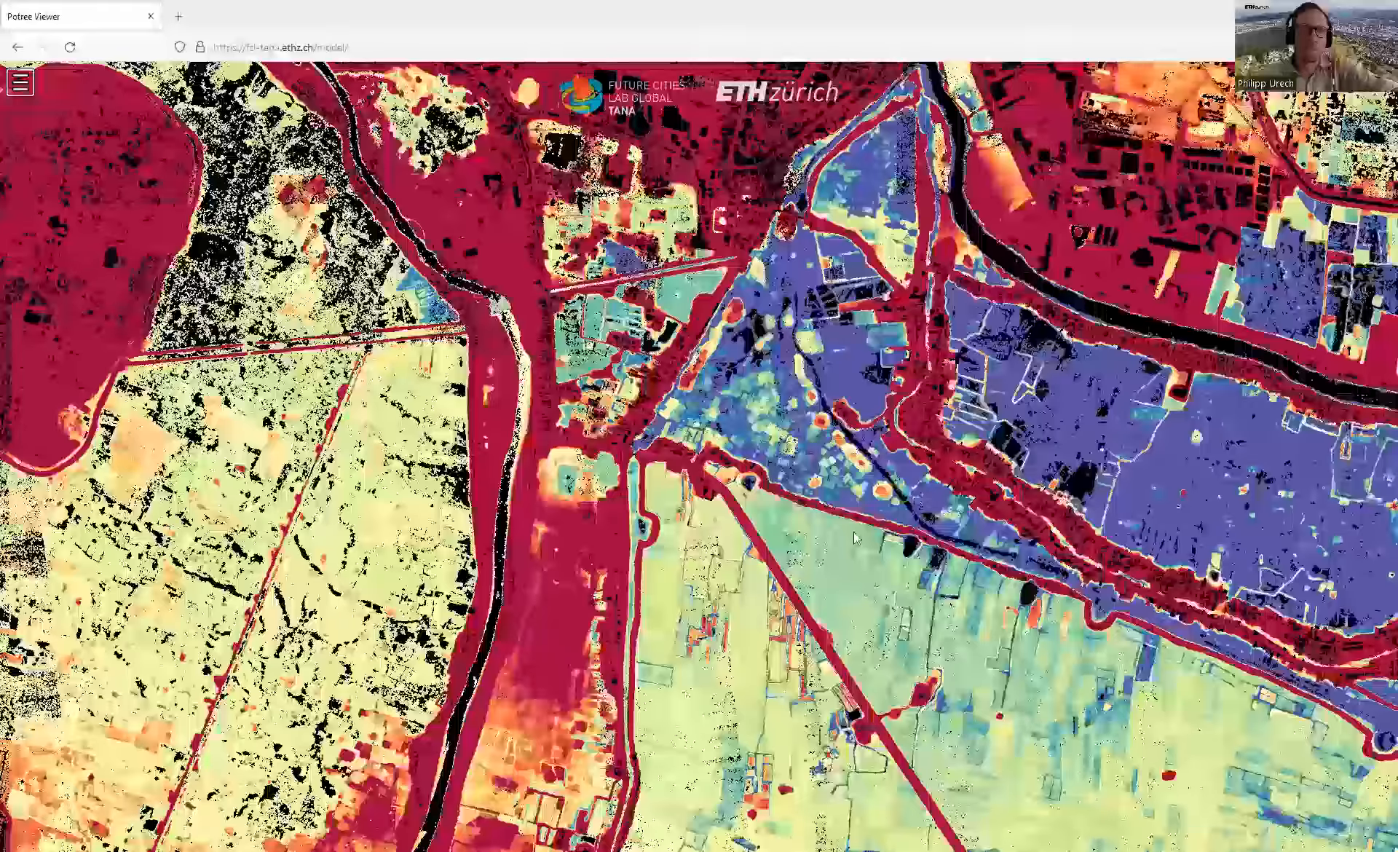
{"action": "left_click_drag", "start_coordinate": [1065, 357], "coordinate": [1051, 554]}
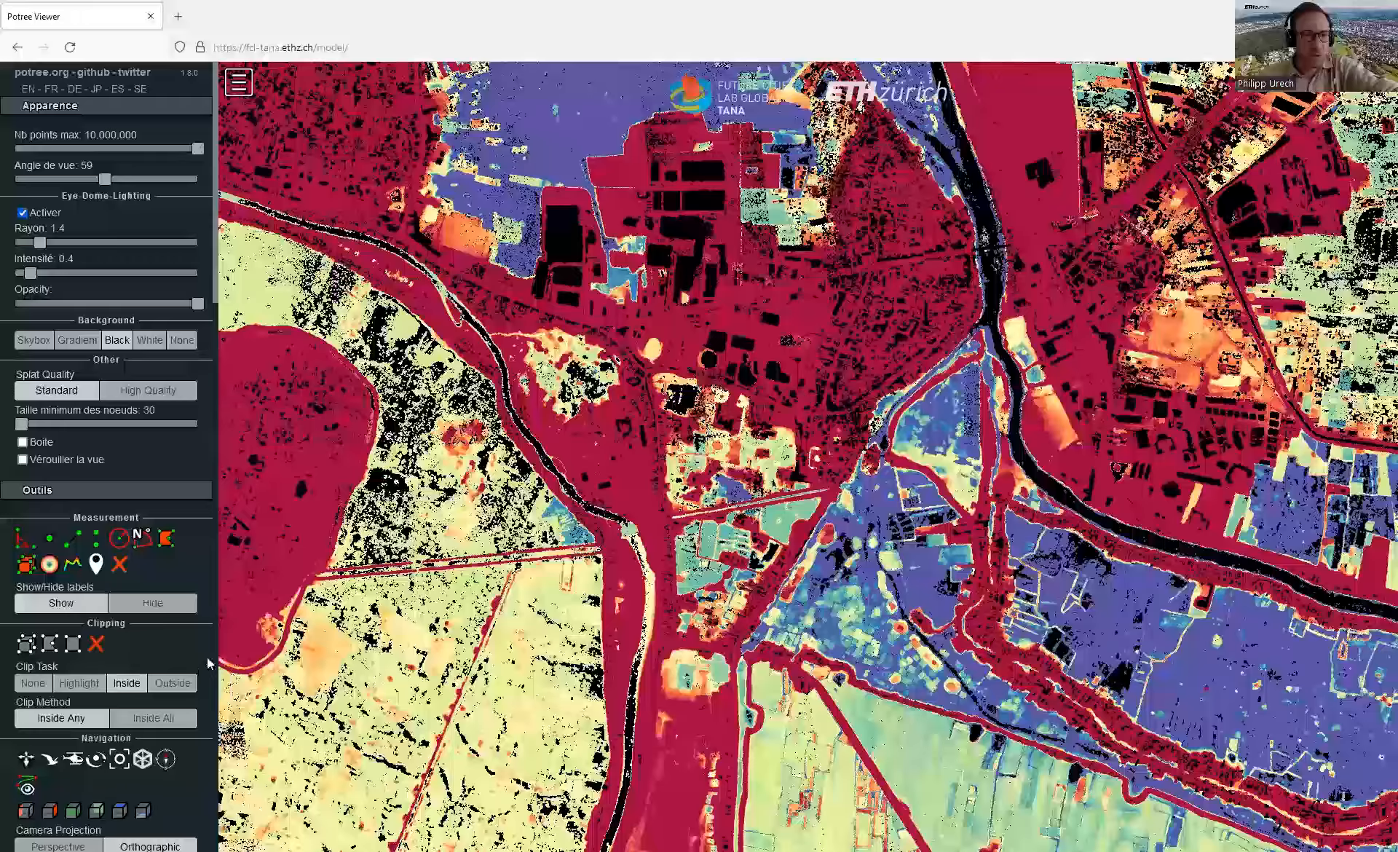
Step: Hide the never classified and ground points, show the unclassified points, and raise the elevation range's upper limit to 1257.73
{"action": "scroll", "coordinate": [33, 491], "scroll_direction": "down", "scroll_amount": 10}
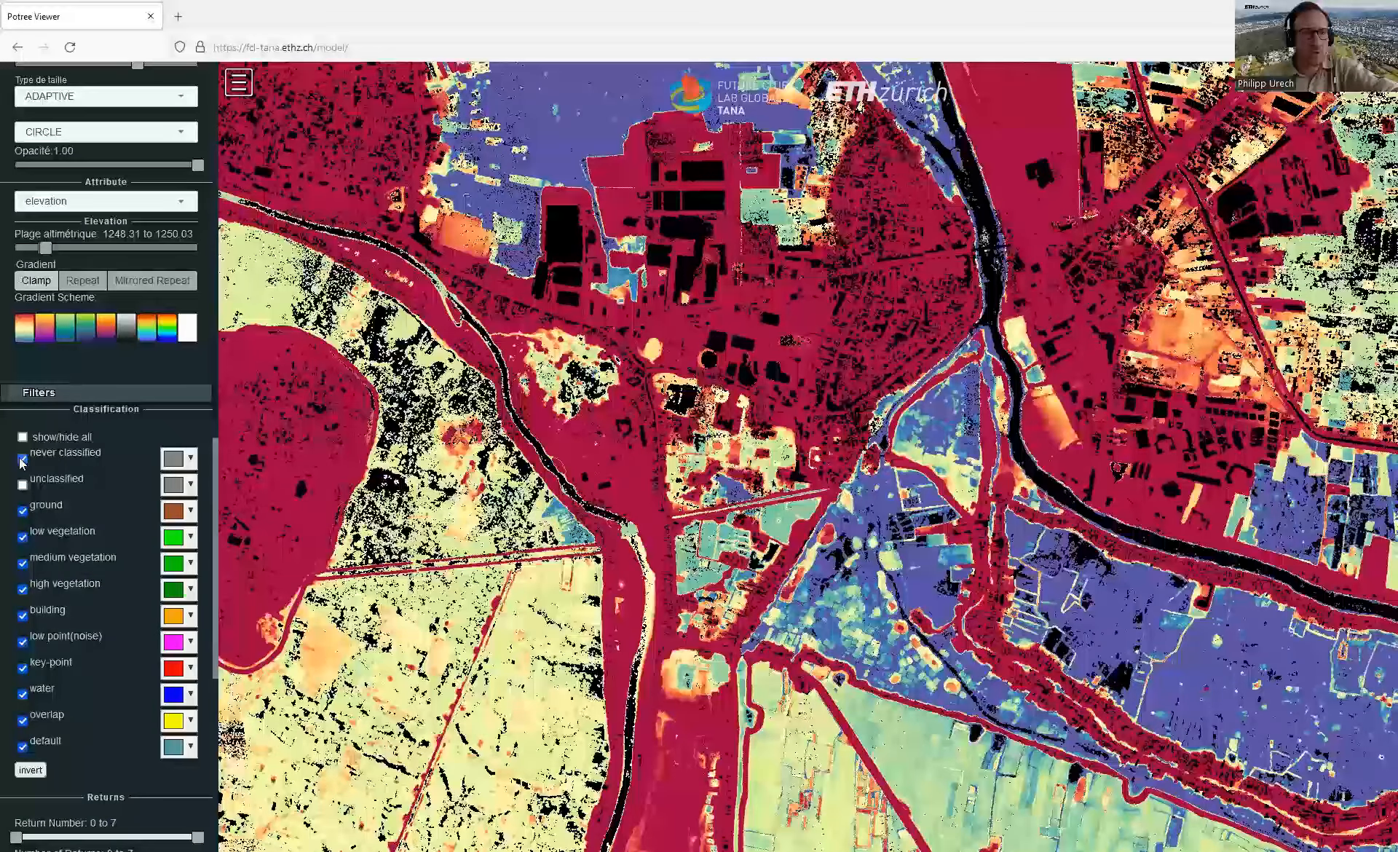
{"action": "left_click", "coordinate": [22, 458]}
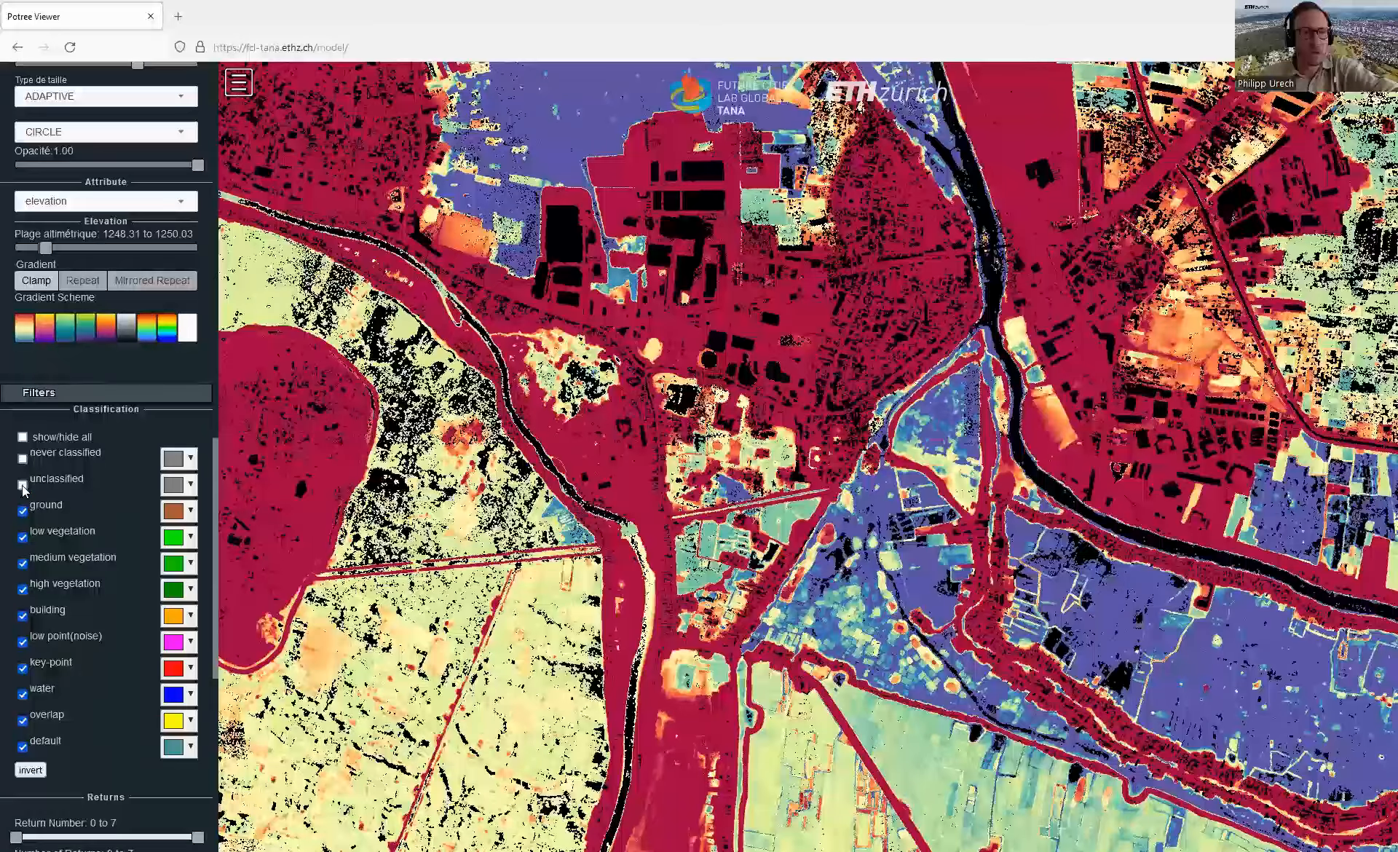
{"action": "left_click", "coordinate": [22, 484]}
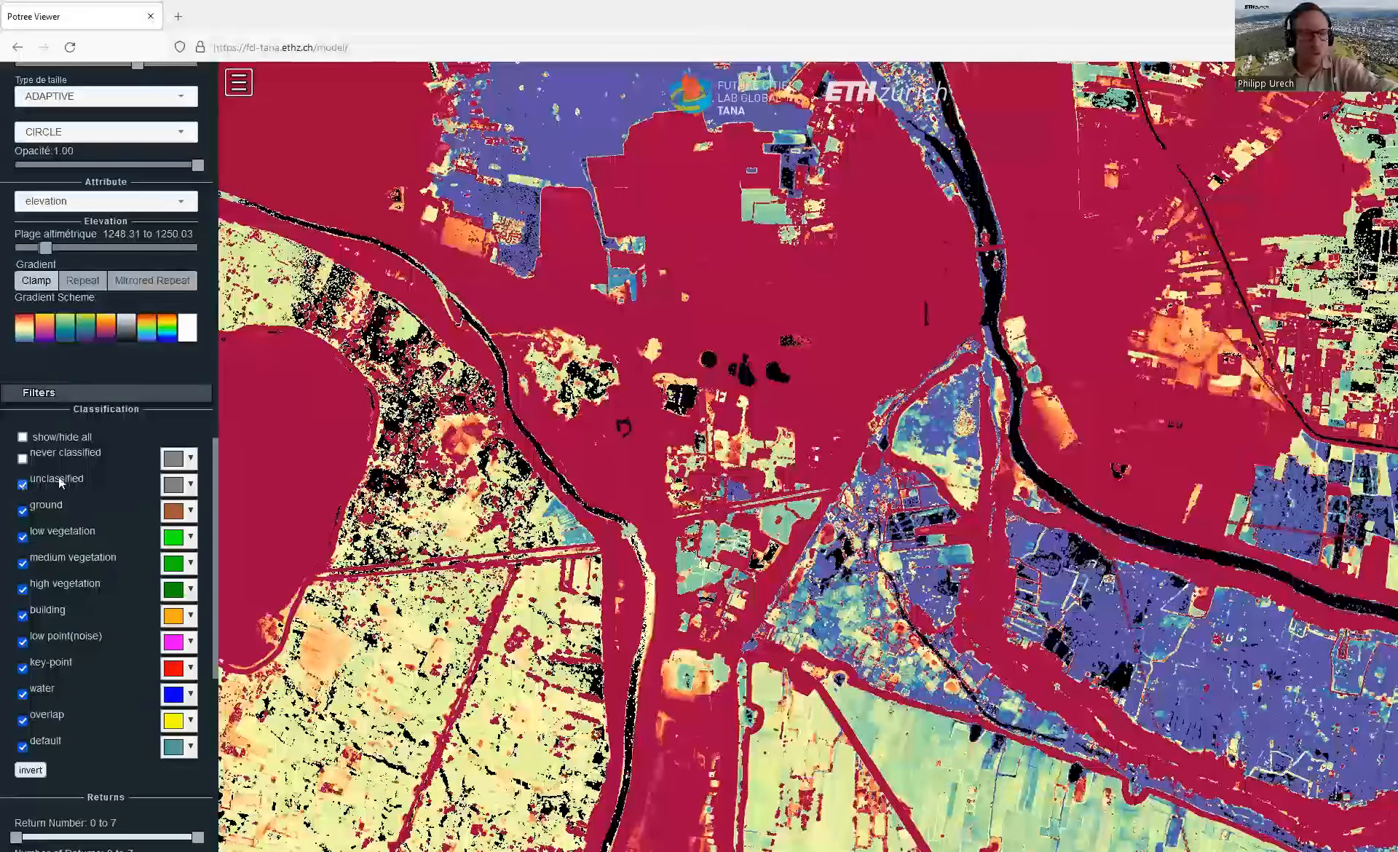
{"action": "left_click", "coordinate": [22, 510]}
{"action": "left_click", "coordinate": [23, 484]}
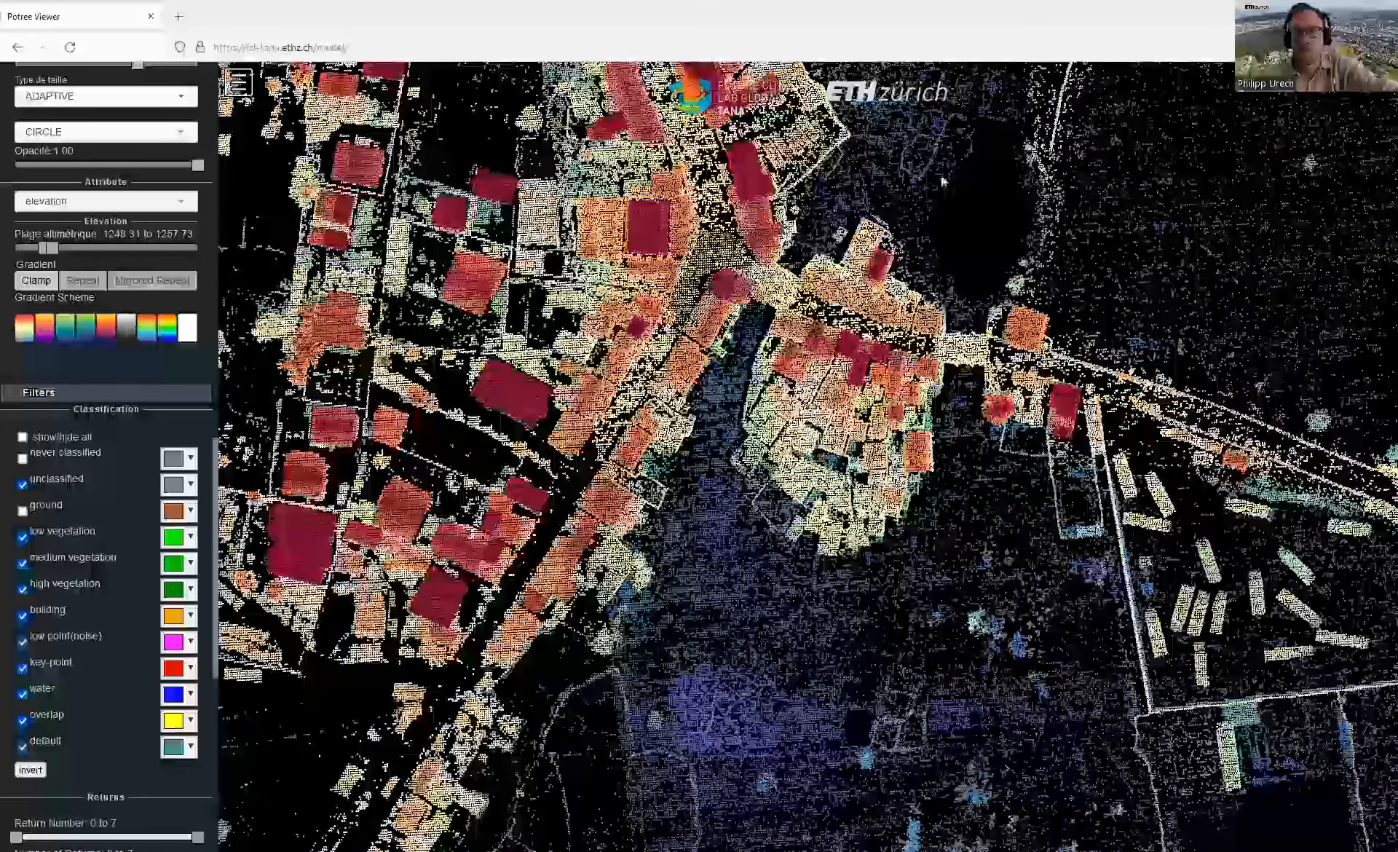
Step: Examine the buildings and walls in the dense riverside district from above without ground points, and point out the viewer's web address
{"action": "scroll", "coordinate": [804, 462], "scroll_direction": "up", "scroll_amount": 2}
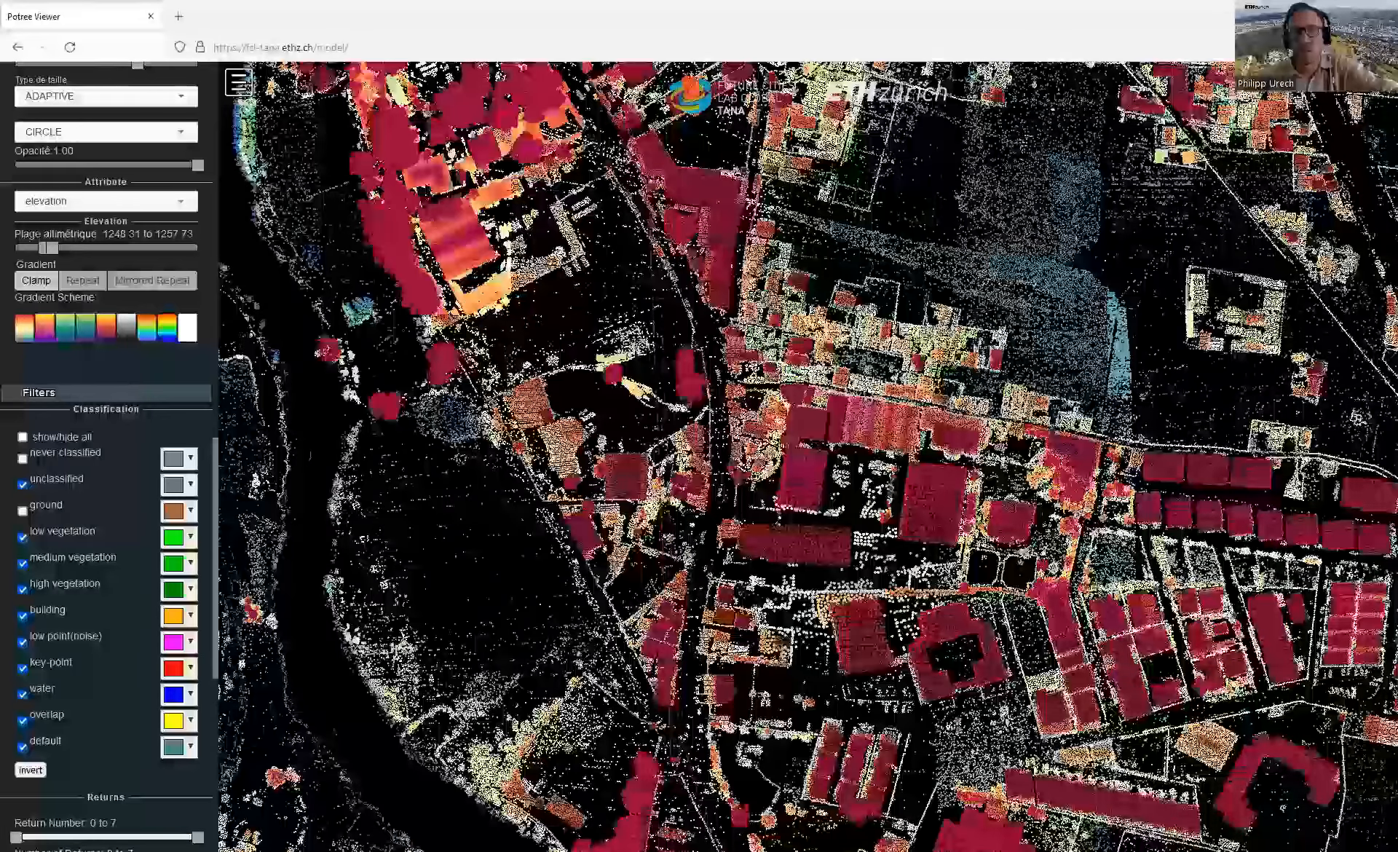
{"action": "scroll", "coordinate": [976, 350], "scroll_direction": "up", "scroll_amount": 3}
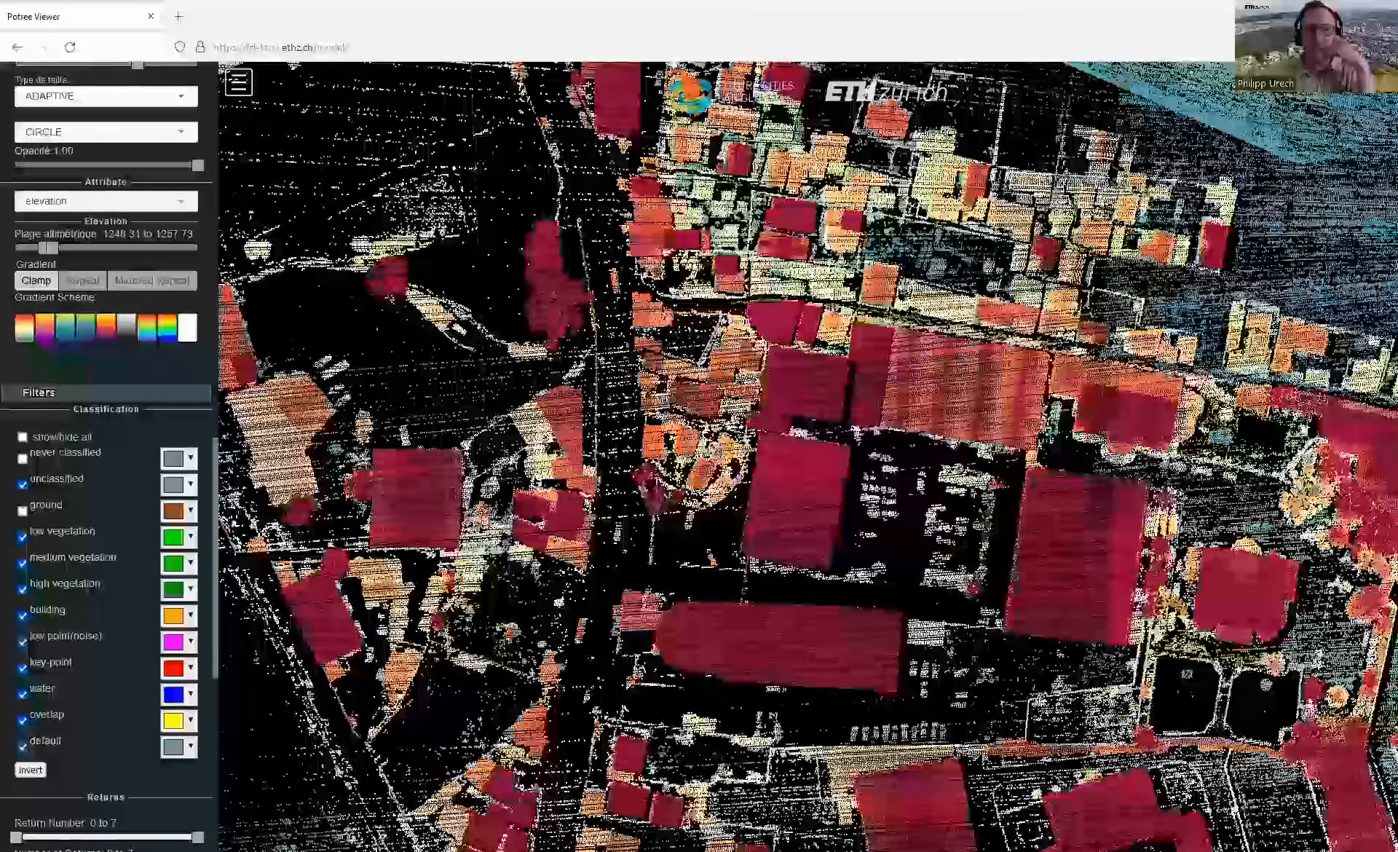
{"action": "scroll", "coordinate": [808, 456], "scroll_direction": "down", "scroll_amount": 3}
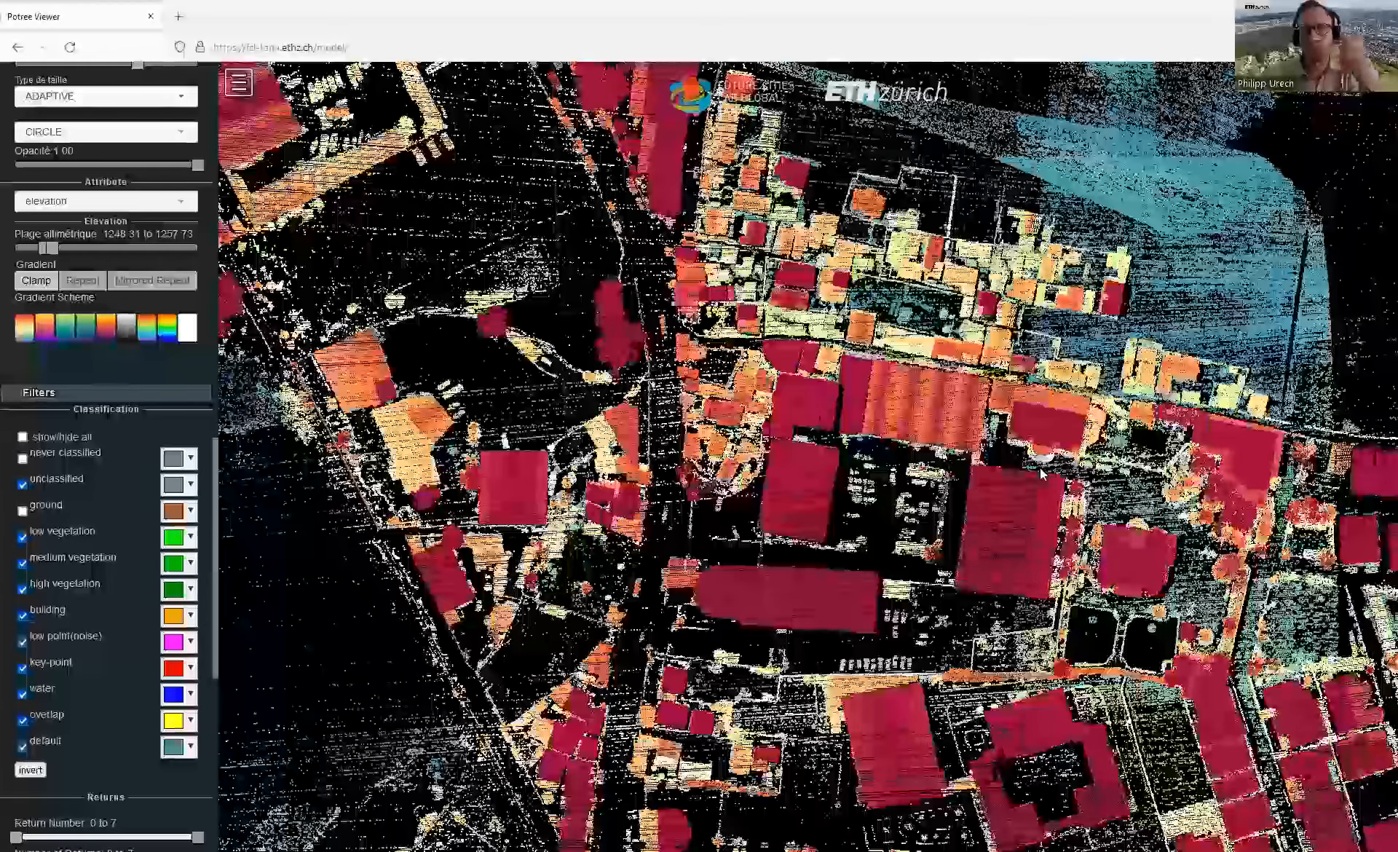
{"action": "scroll", "coordinate": [1043, 472], "scroll_direction": "down", "scroll_amount": 2}
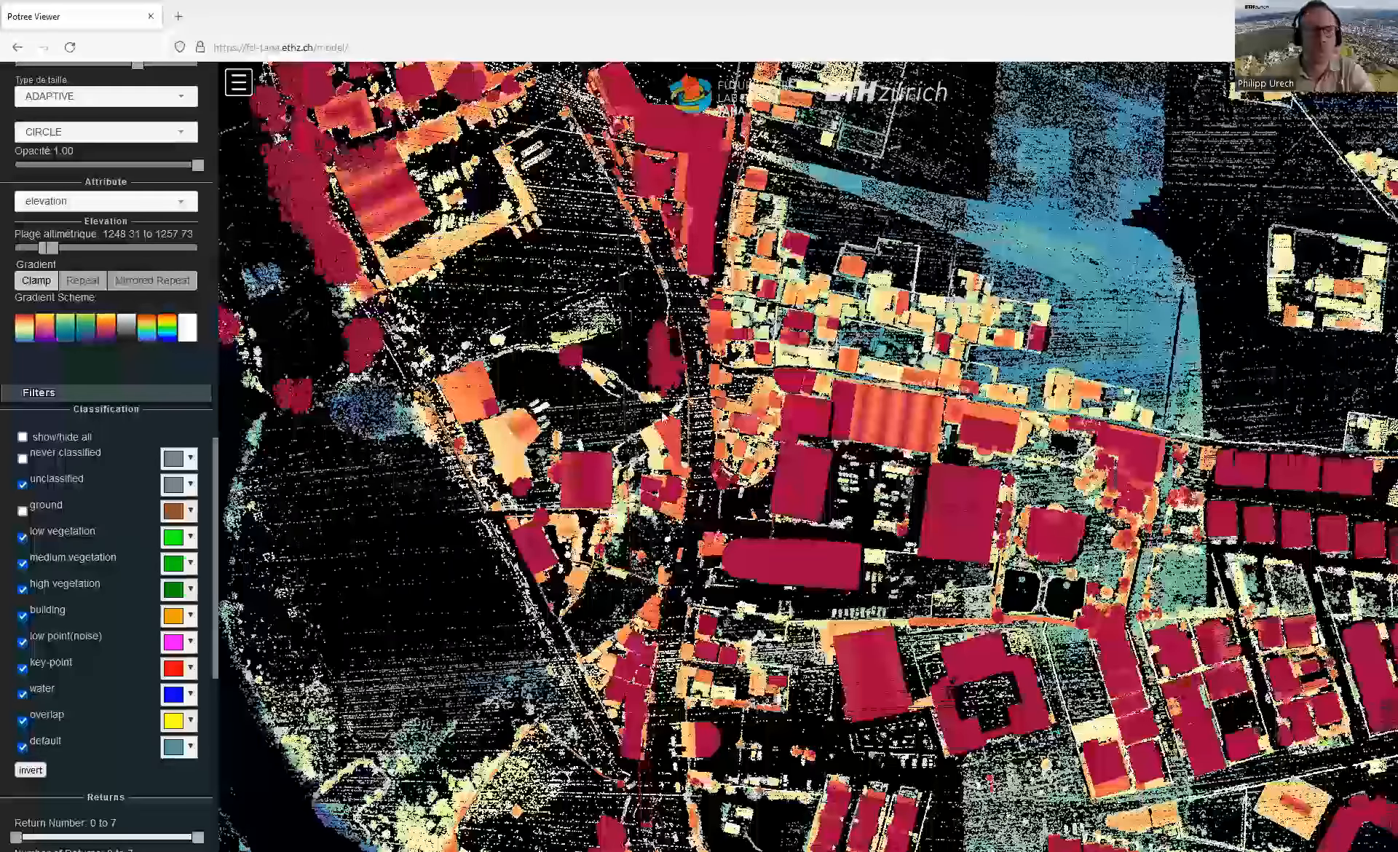
{"action": "scroll", "coordinate": [816, 472], "scroll_direction": "down", "scroll_amount": 1}
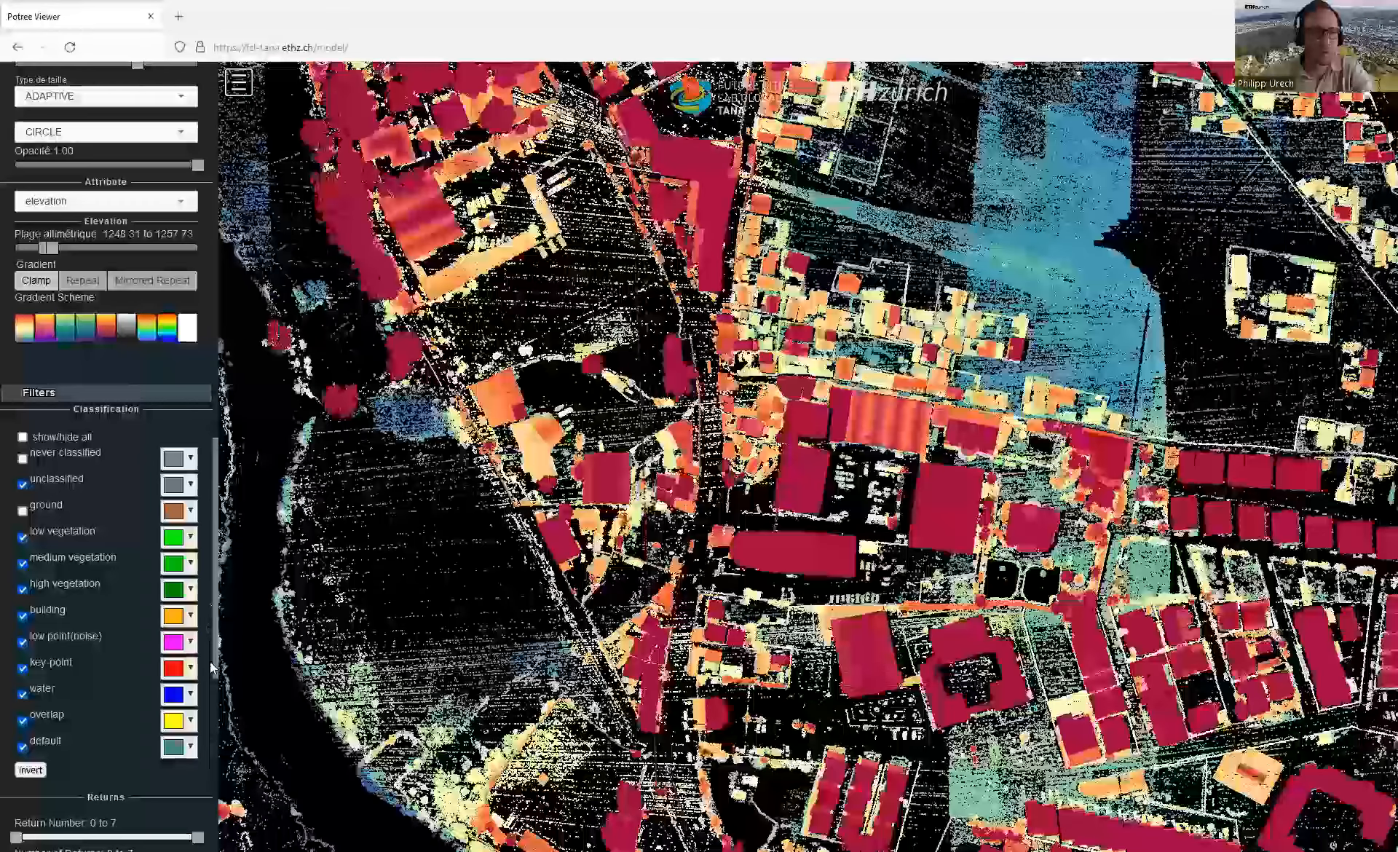
{"action": "scroll", "coordinate": [229, 463], "scroll_direction": "down", "scroll_amount": 2}
{"action": "scroll", "coordinate": [182, 286], "scroll_direction": "up", "scroll_amount": 3}
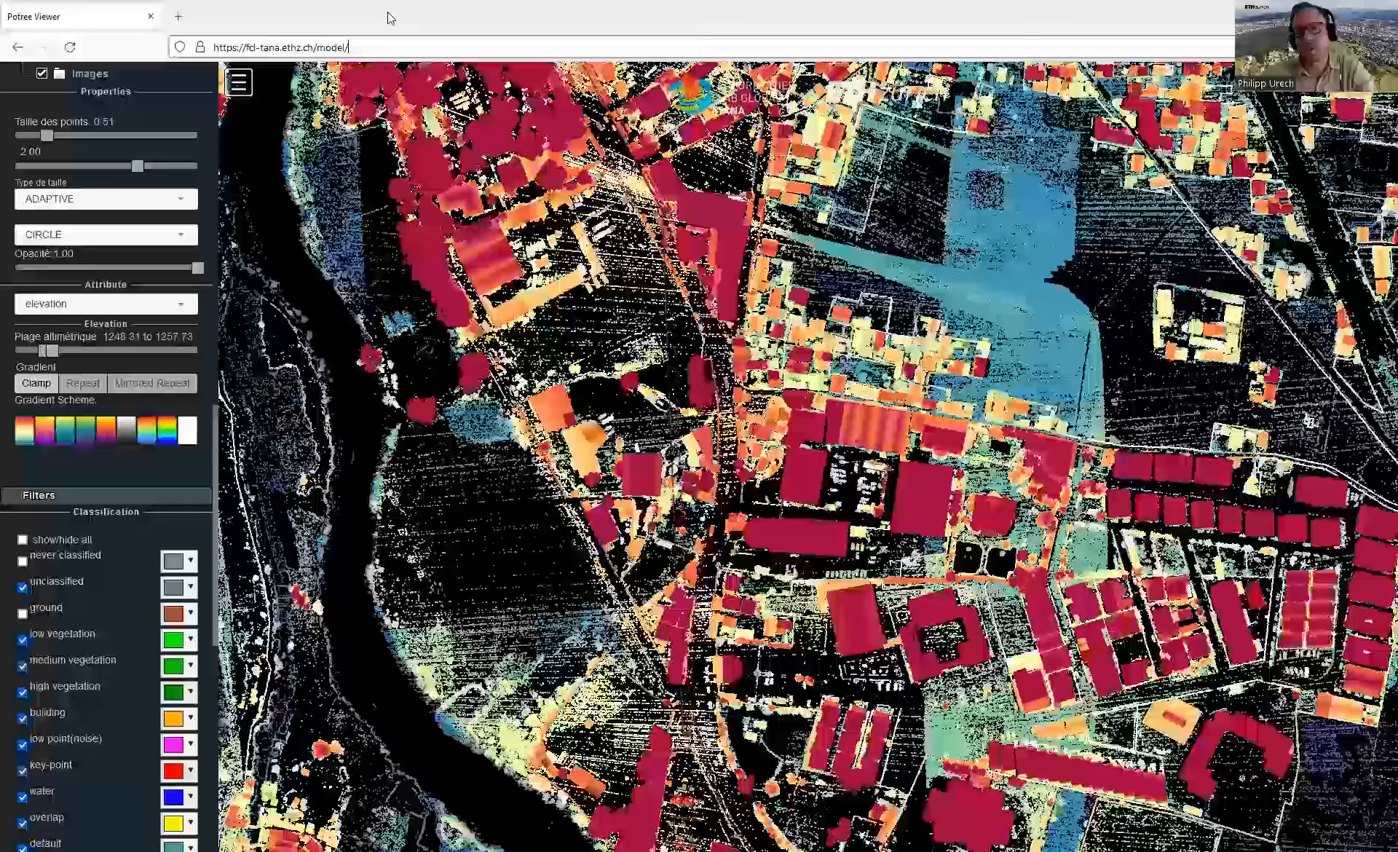
{"action": "left_click", "coordinate": [430, 51]}
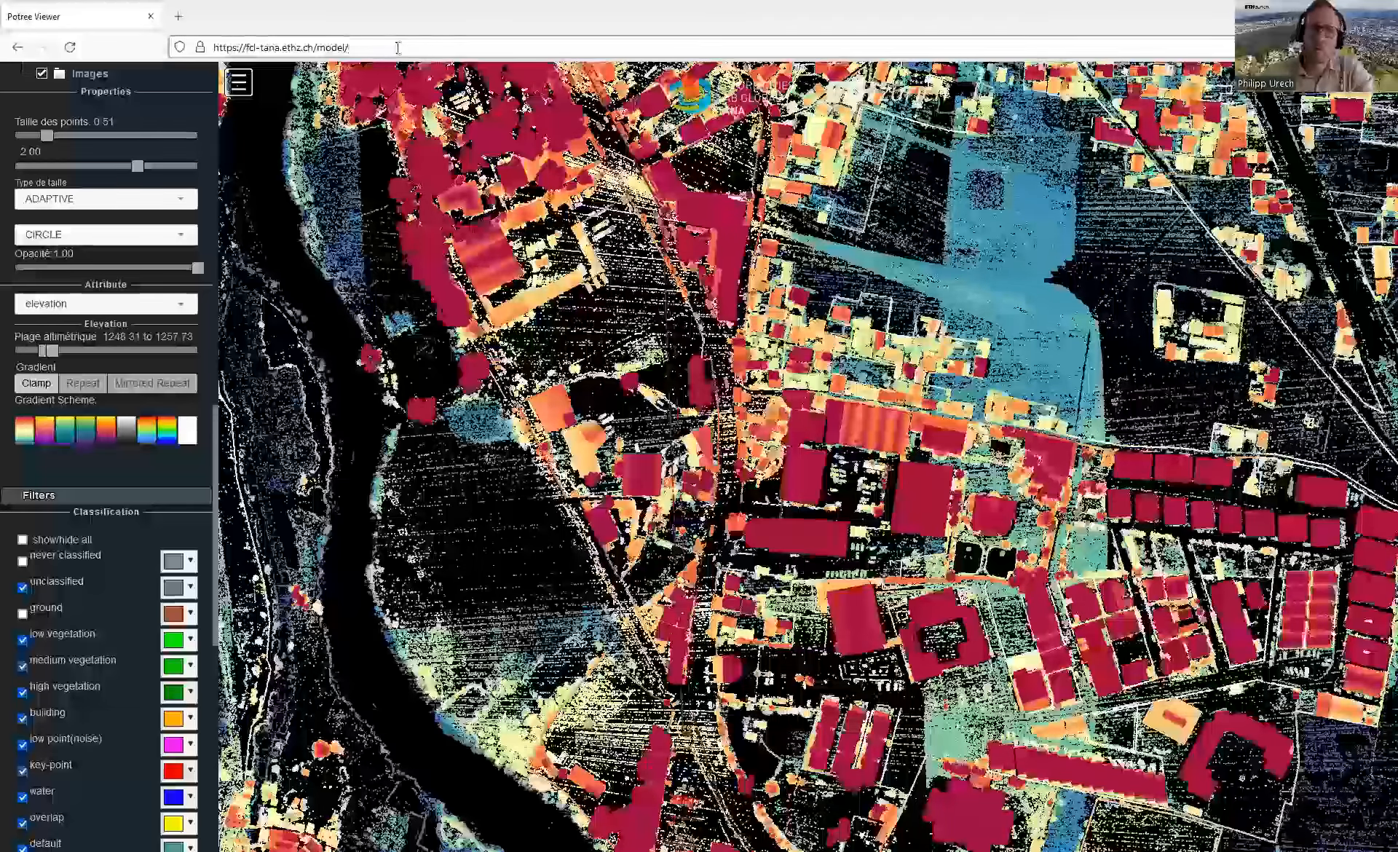
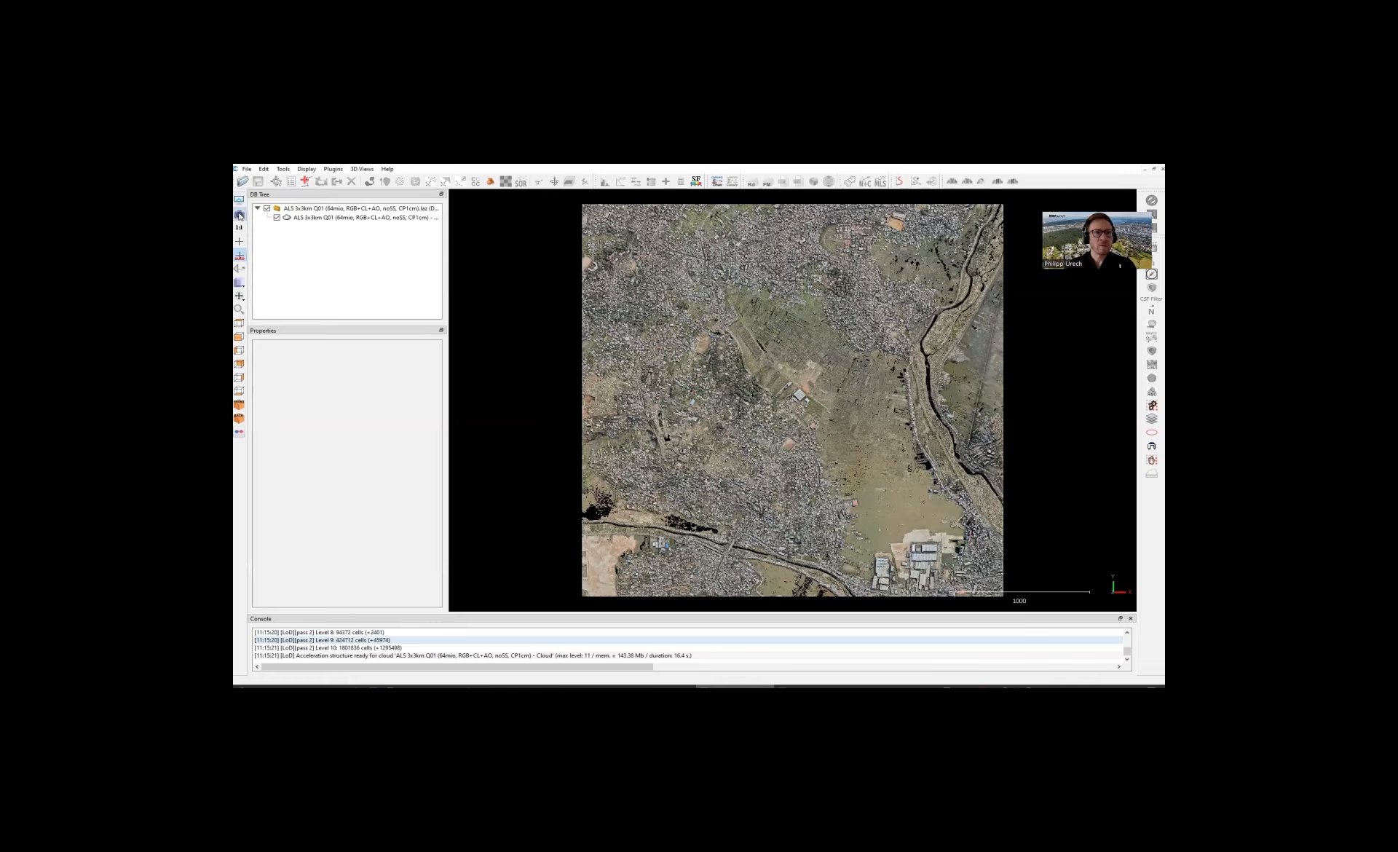
Step: In CloudCompare, check the camera settings of the 3x3 km cloud and set the 3D view to object-centered perspective
{"action": "left_click", "coordinate": [240, 215]}
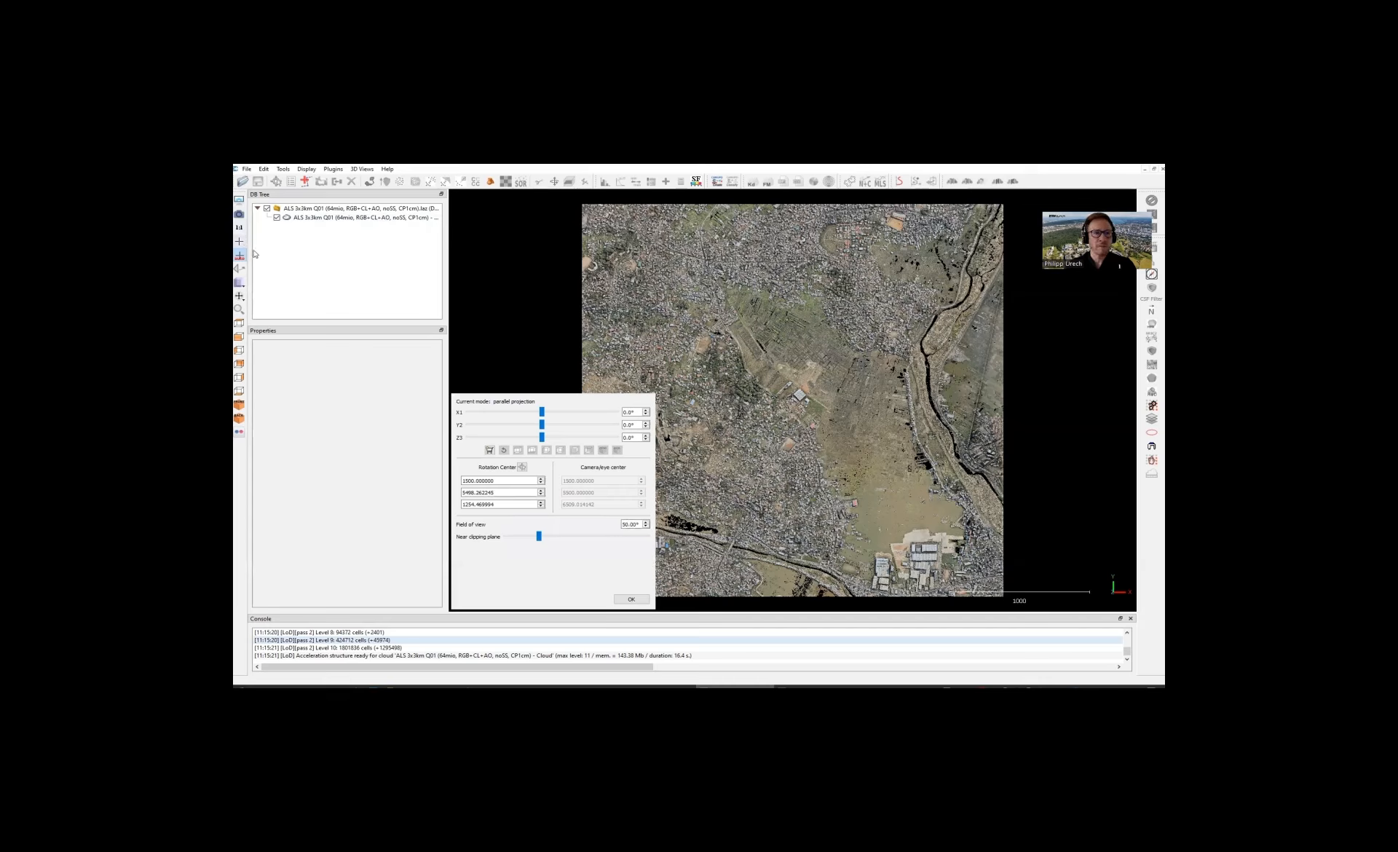
{"action": "left_click", "coordinate": [634, 599]}
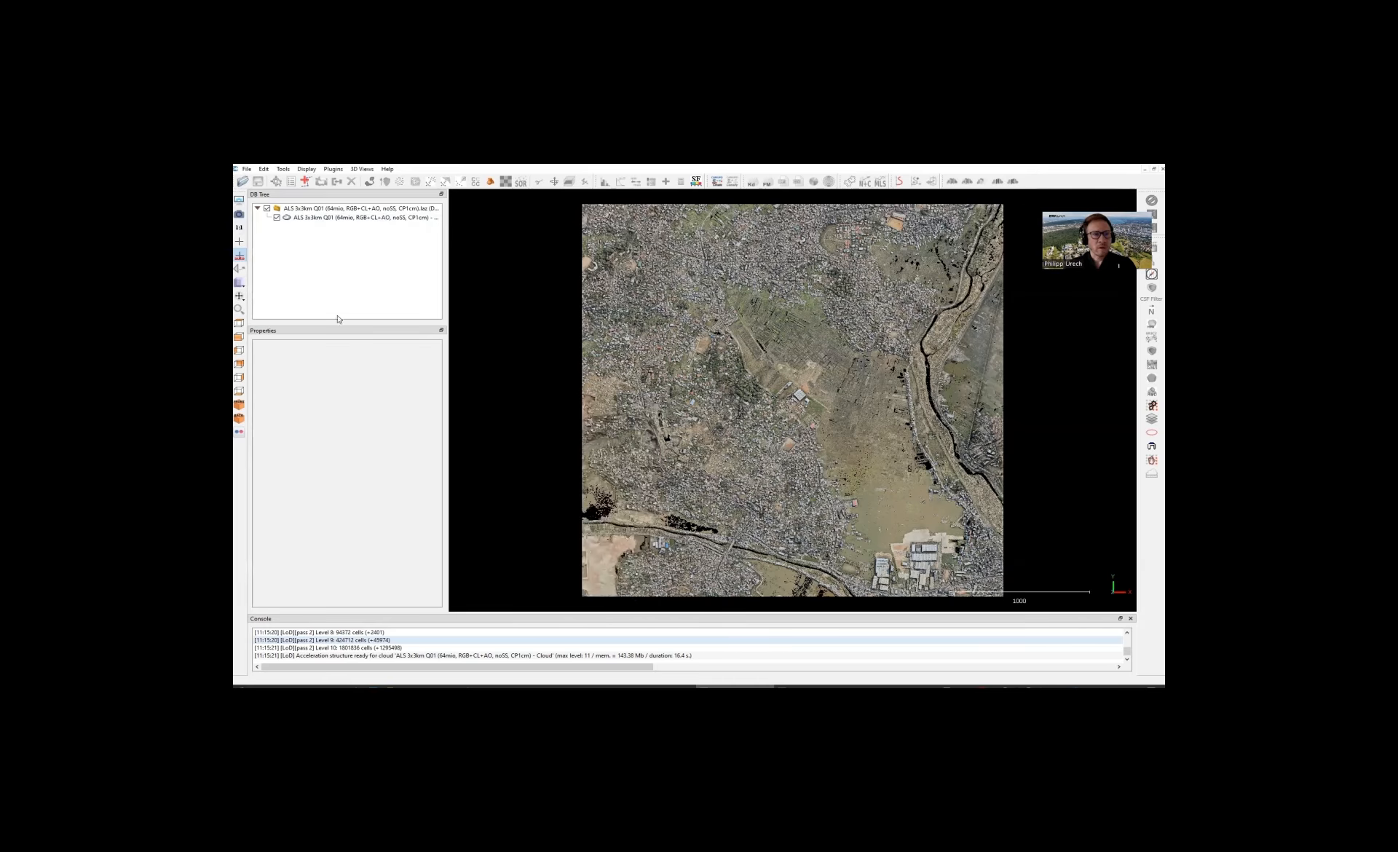
{"action": "left_click", "coordinate": [241, 285]}
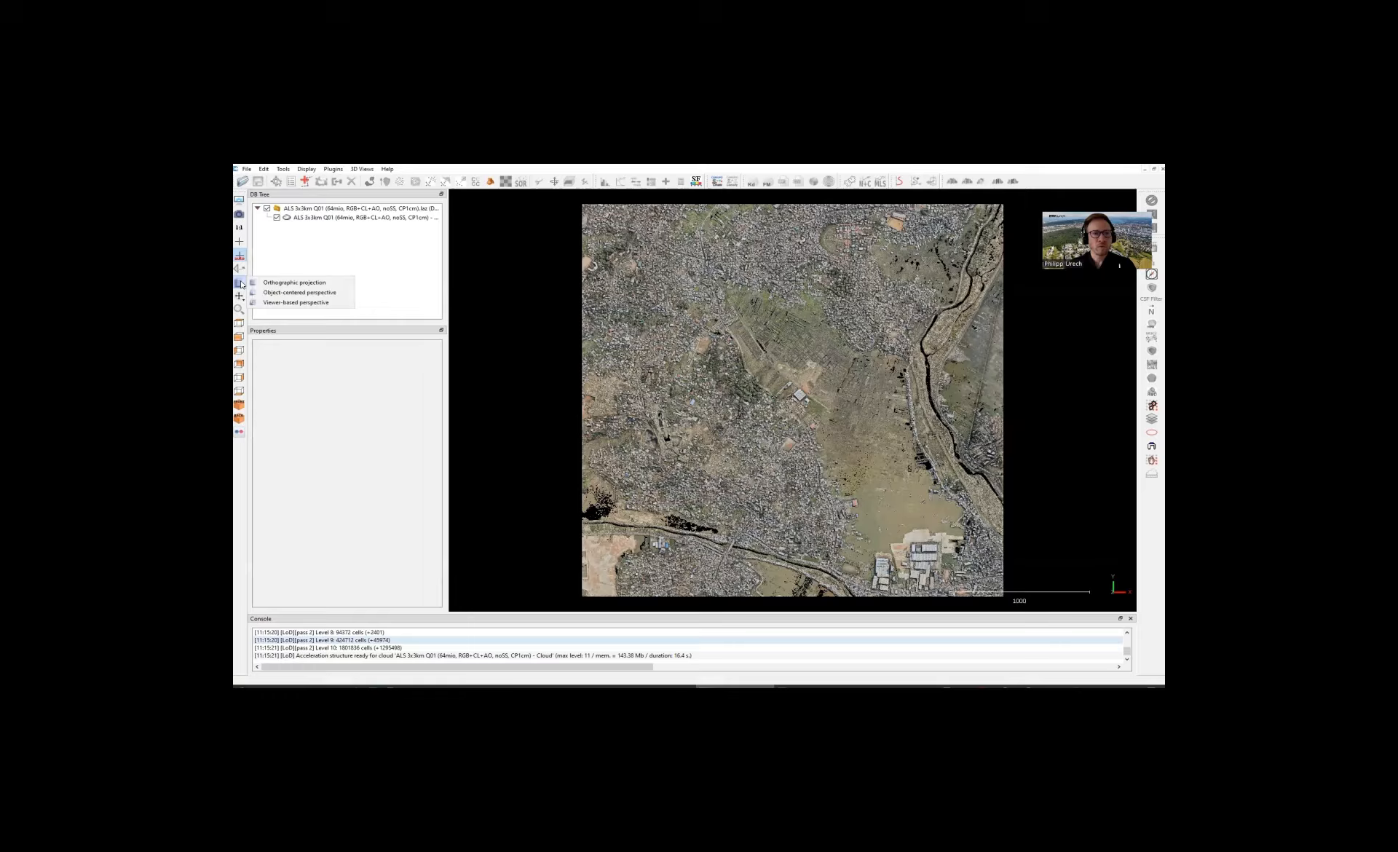
{"action": "left_click", "coordinate": [302, 293]}
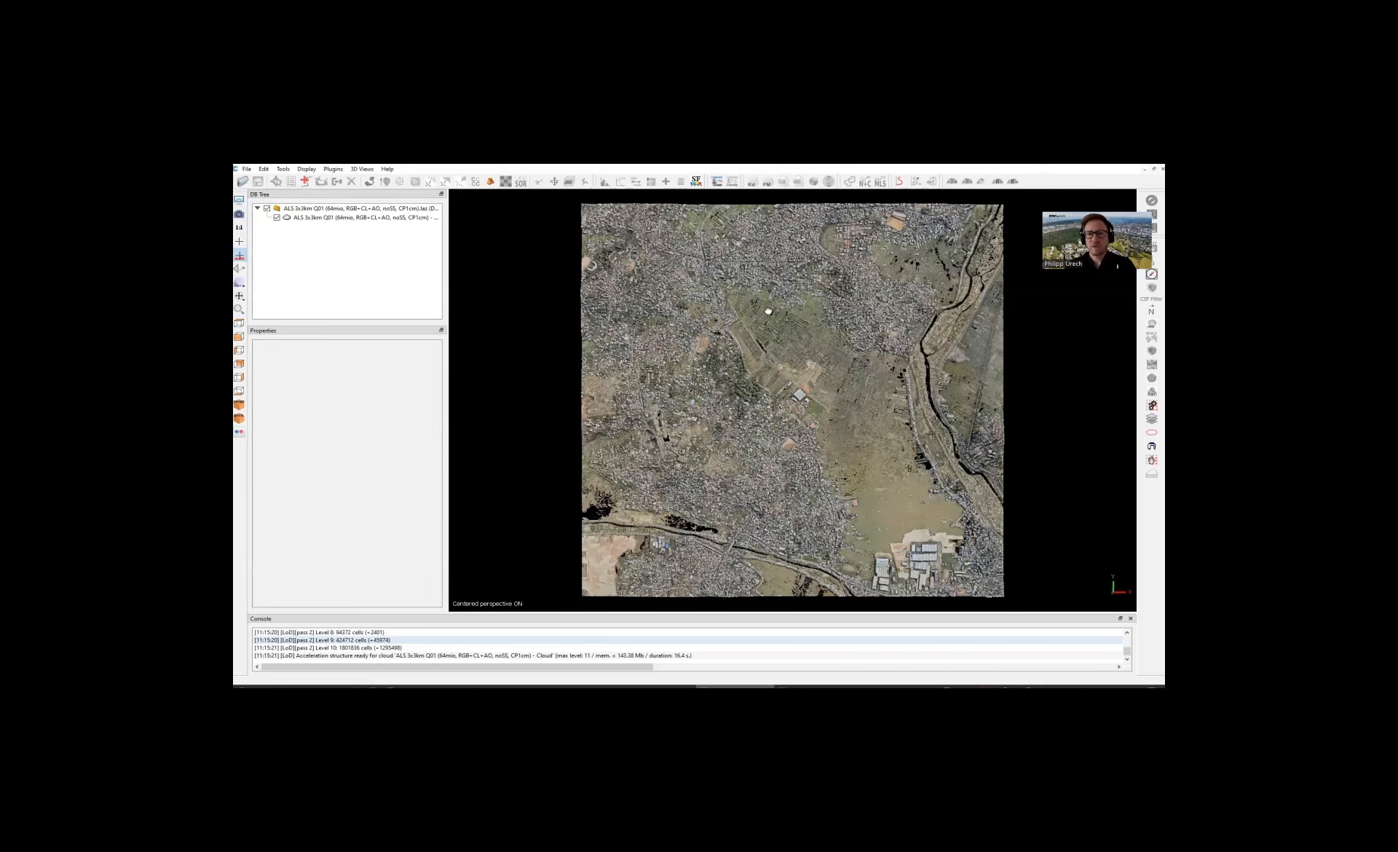
Step: Examine the city cloud obliquely in perspective, closing in on the open plain, industrial halls and river
{"action": "left_click_drag", "start_coordinate": [768, 311], "coordinate": [765, 266]}
{"action": "left_click_drag", "start_coordinate": [734, 457], "coordinate": [521, 440]}
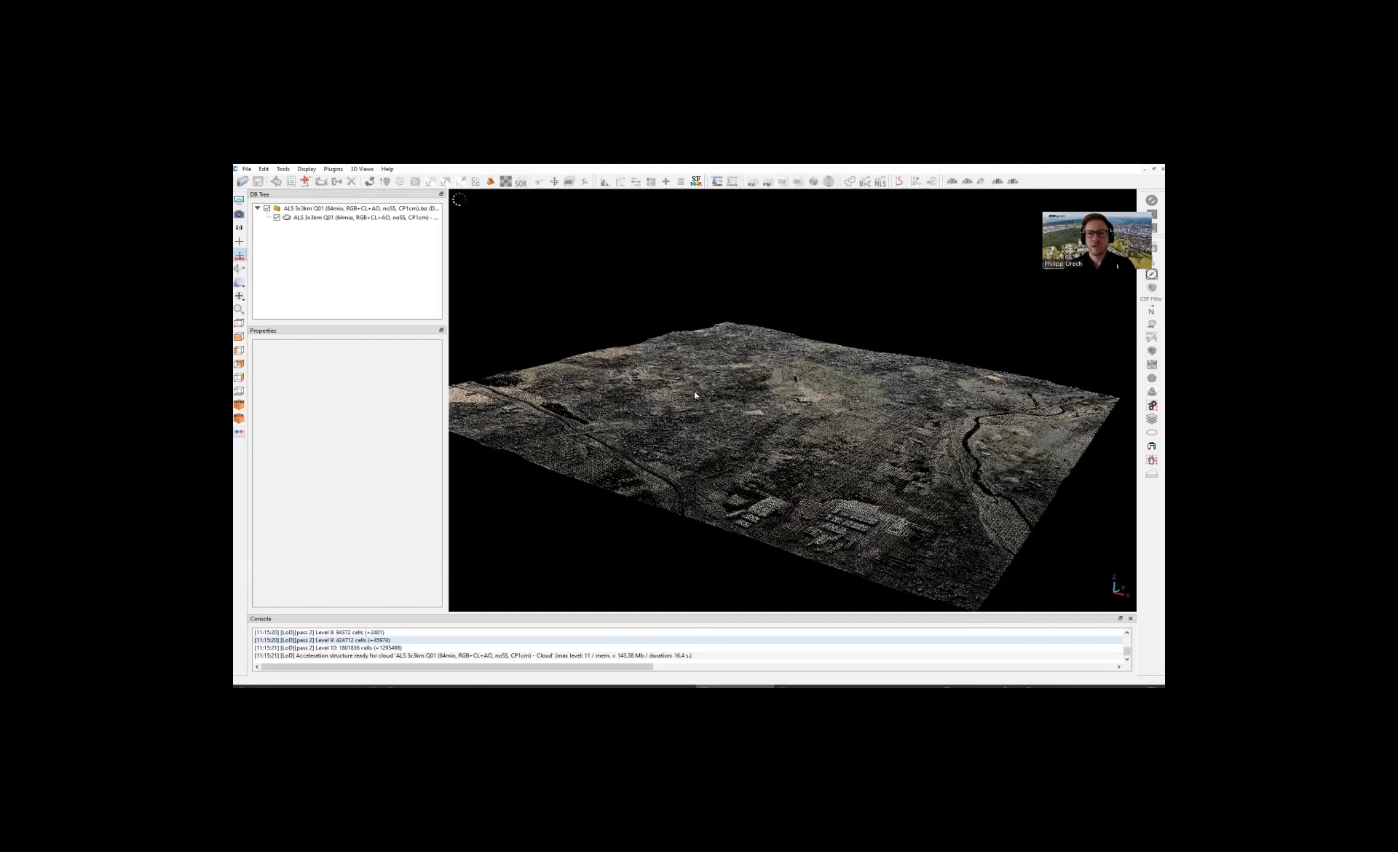
{"action": "scroll", "coordinate": [765, 401], "scroll_direction": "up", "scroll_amount": 3}
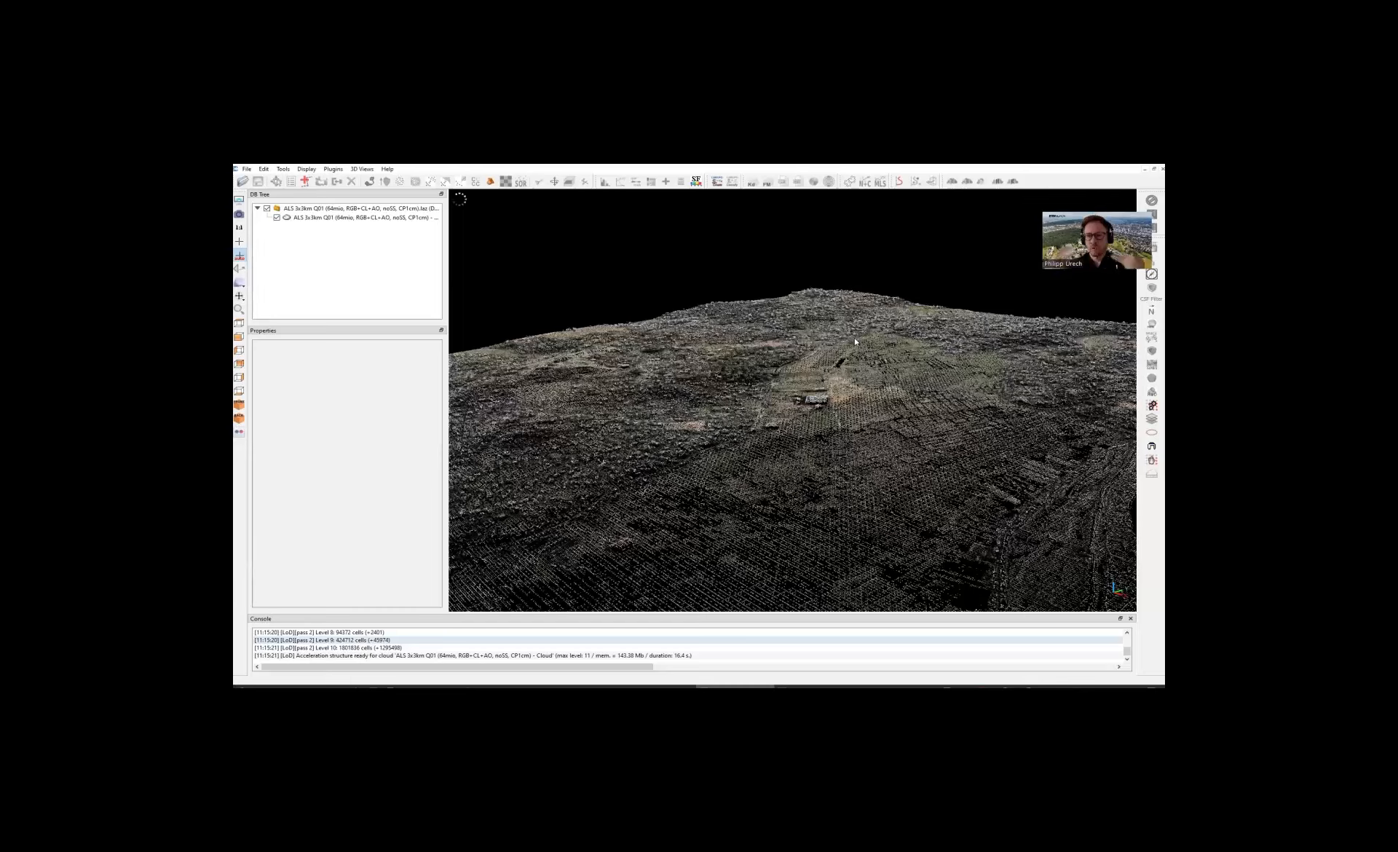
{"action": "scroll", "coordinate": [854, 337], "scroll_direction": "up", "scroll_amount": 3}
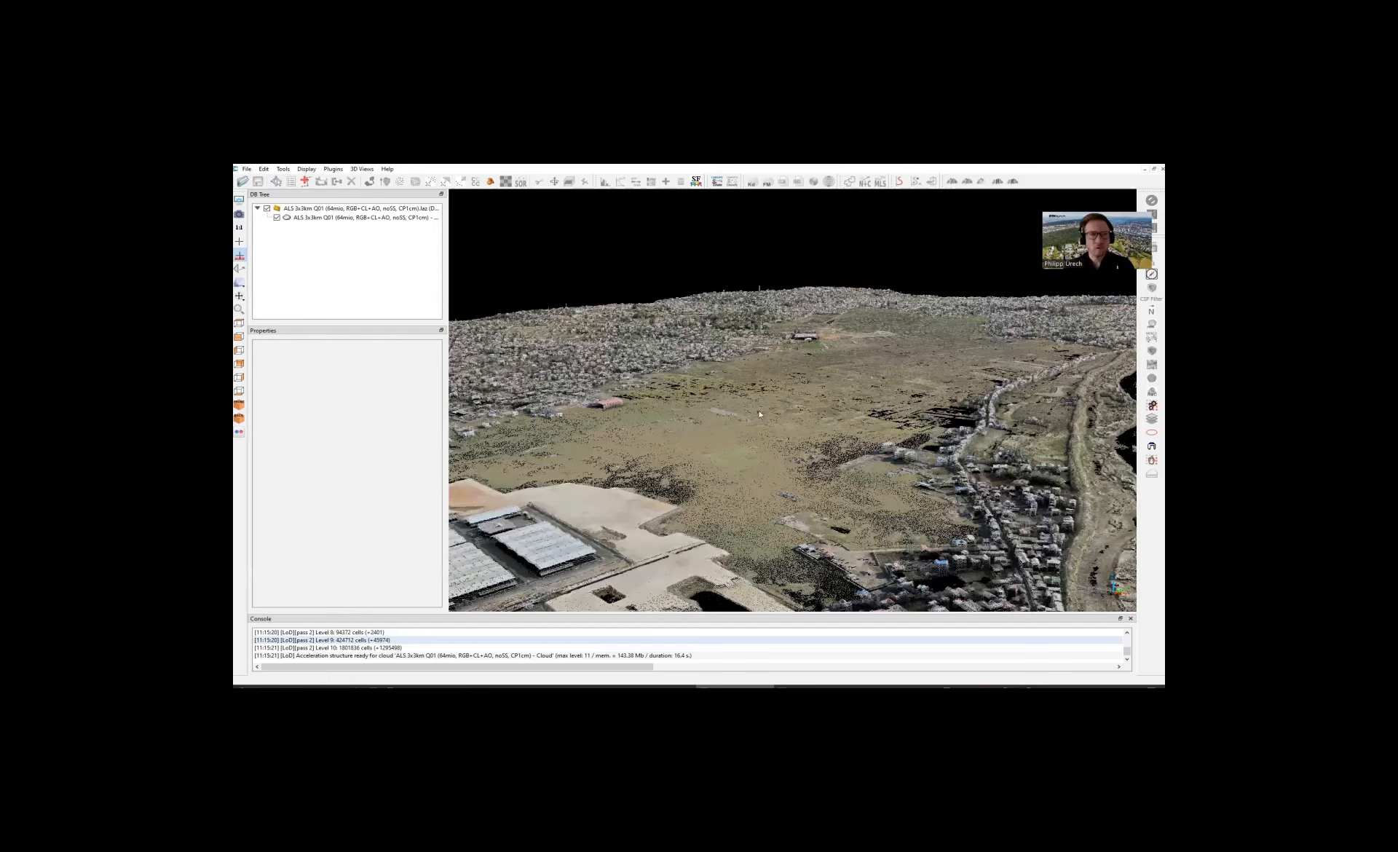
Step: Set the 3D view to orthographic projection and view the city cloud from above and in front elevation
{"action": "left_click", "coordinate": [240, 282]}
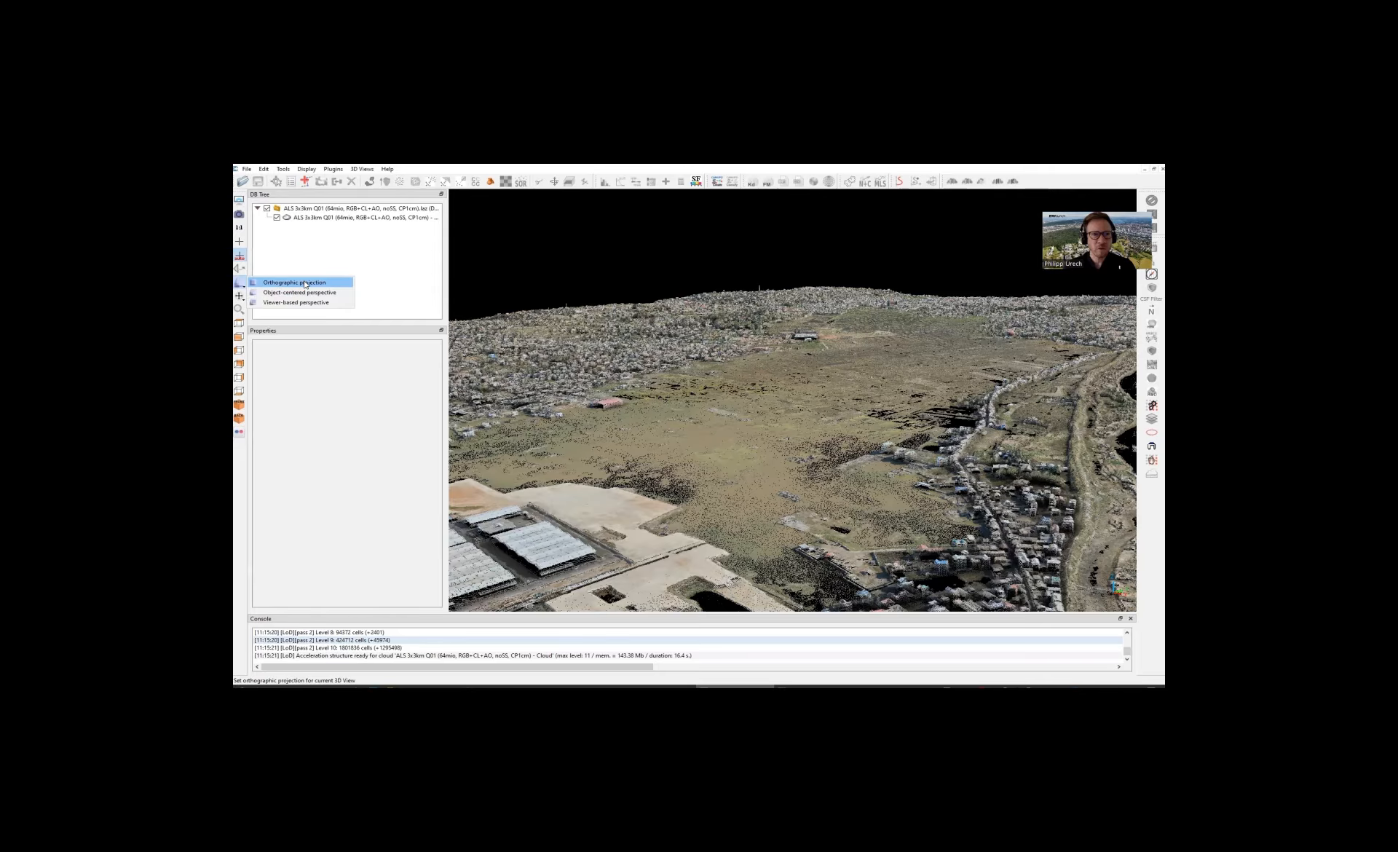
{"action": "left_click", "coordinate": [304, 284]}
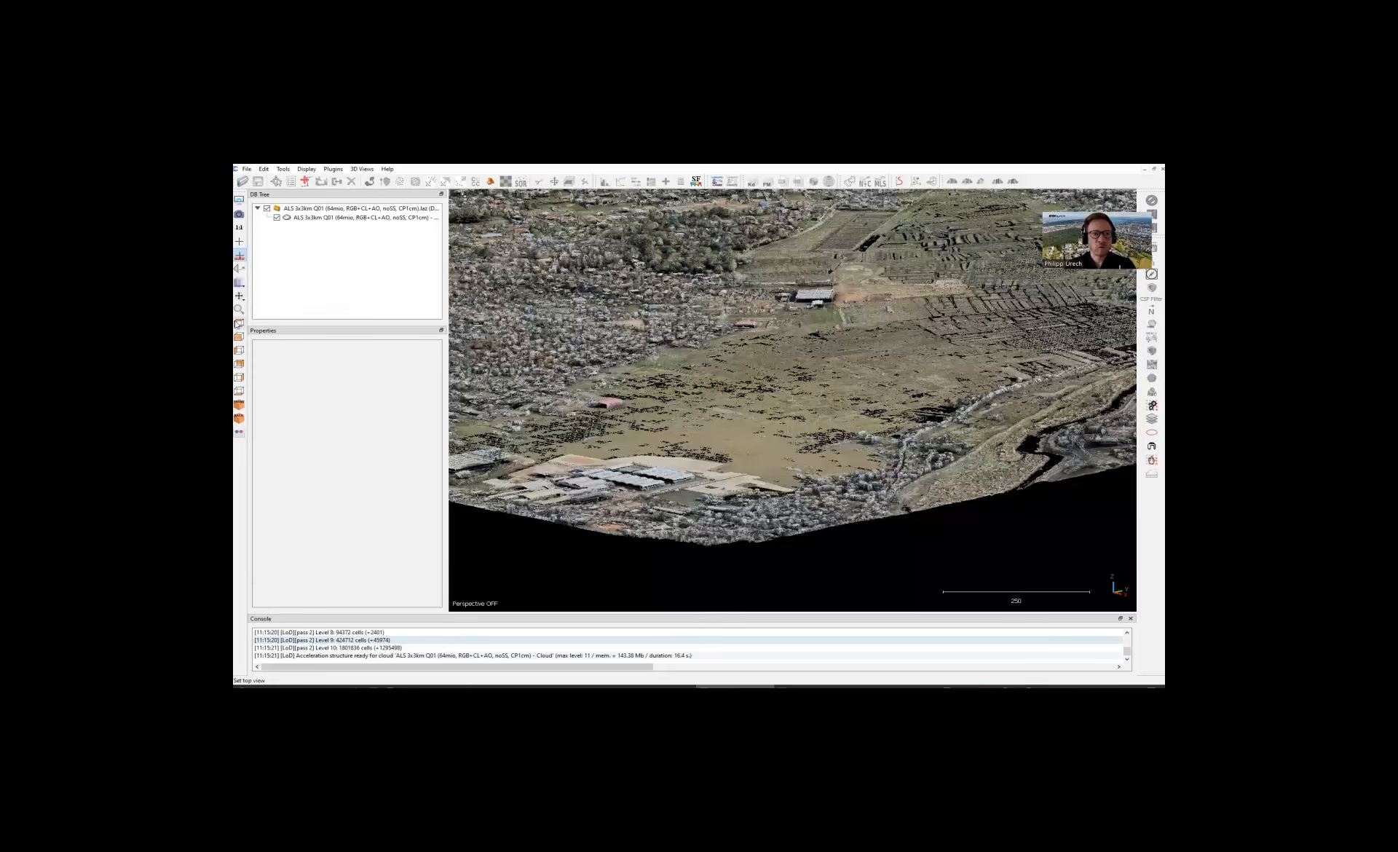
{"action": "scroll", "coordinate": [758, 359], "scroll_direction": "down", "scroll_amount": 4}
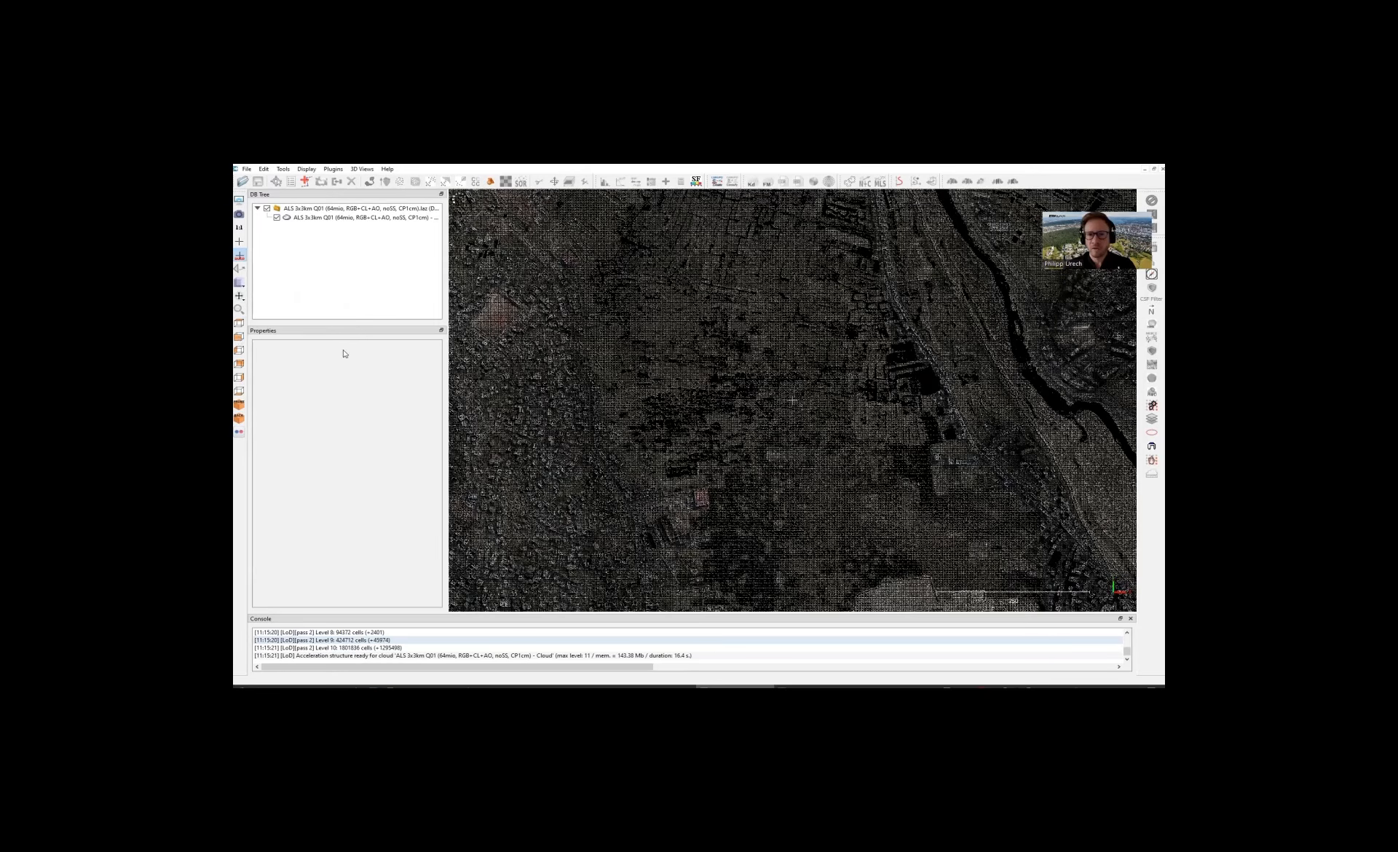
{"action": "left_click", "coordinate": [239, 336]}
{"action": "scroll", "coordinate": [833, 386], "scroll_direction": "up", "scroll_amount": 15}
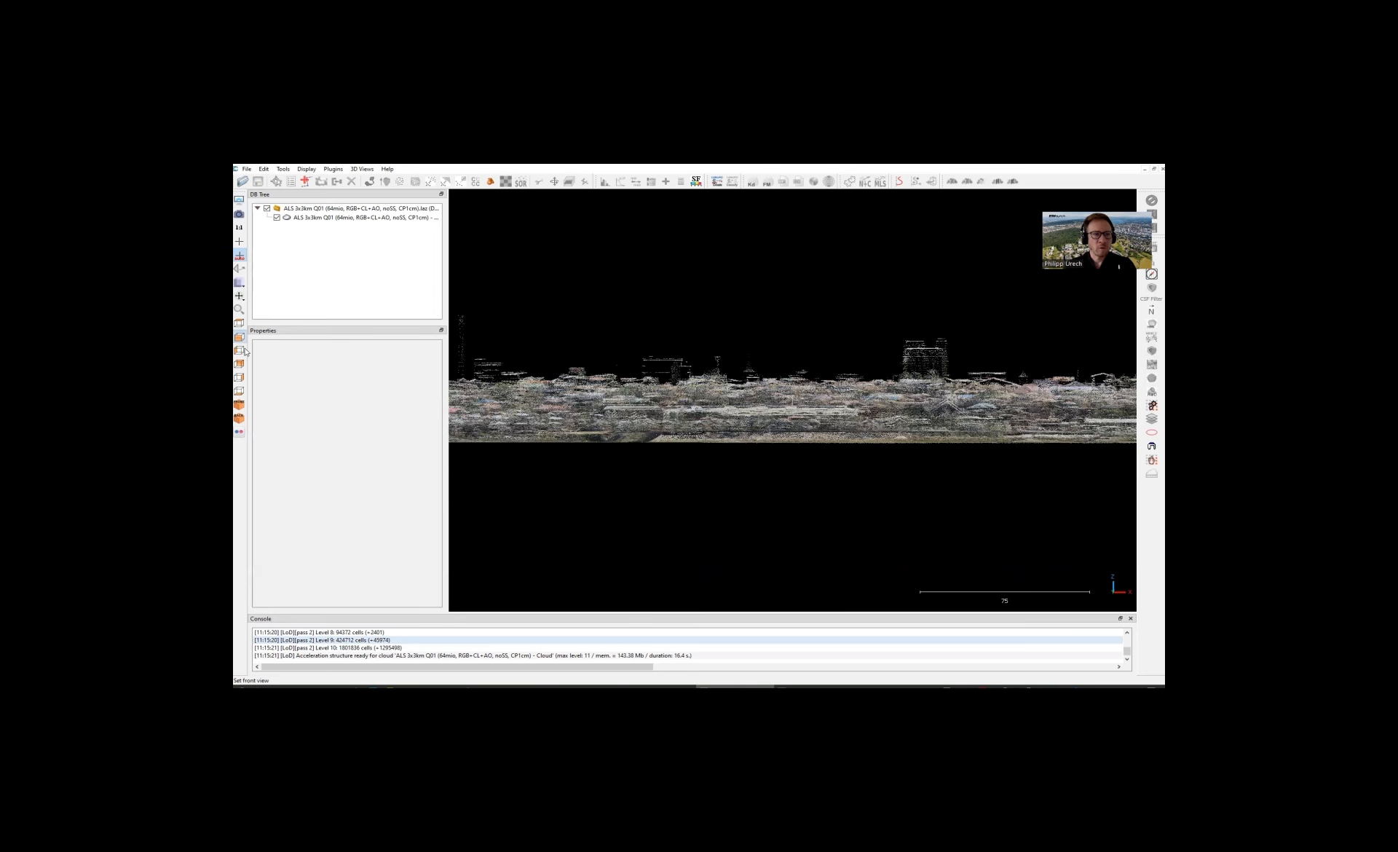
Step: View the city cloud in the front isometric view, rotate it to another side, and restore the top view
{"action": "left_click", "coordinate": [240, 405]}
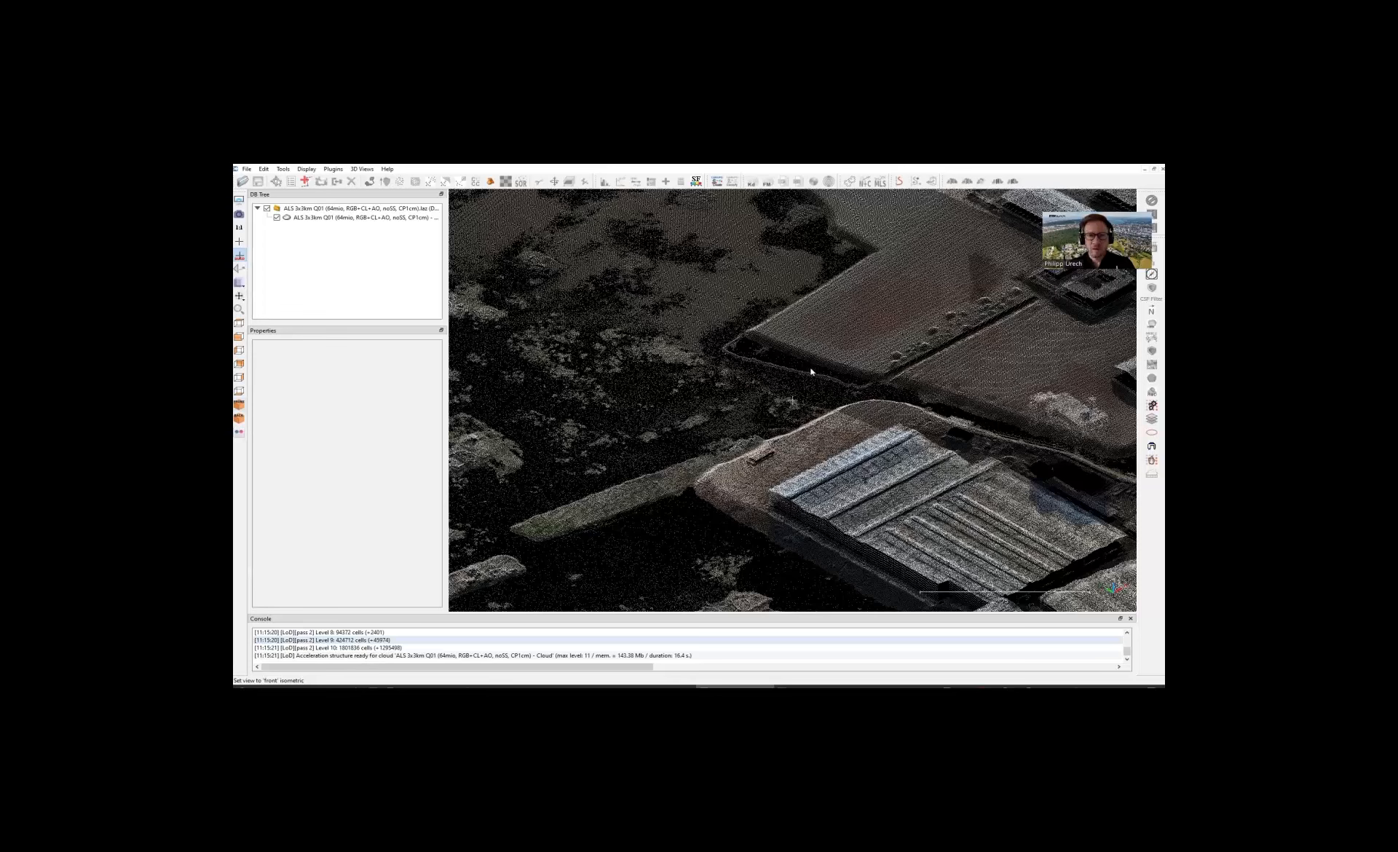
{"action": "scroll", "coordinate": [625, 372], "scroll_direction": "down", "scroll_amount": 20}
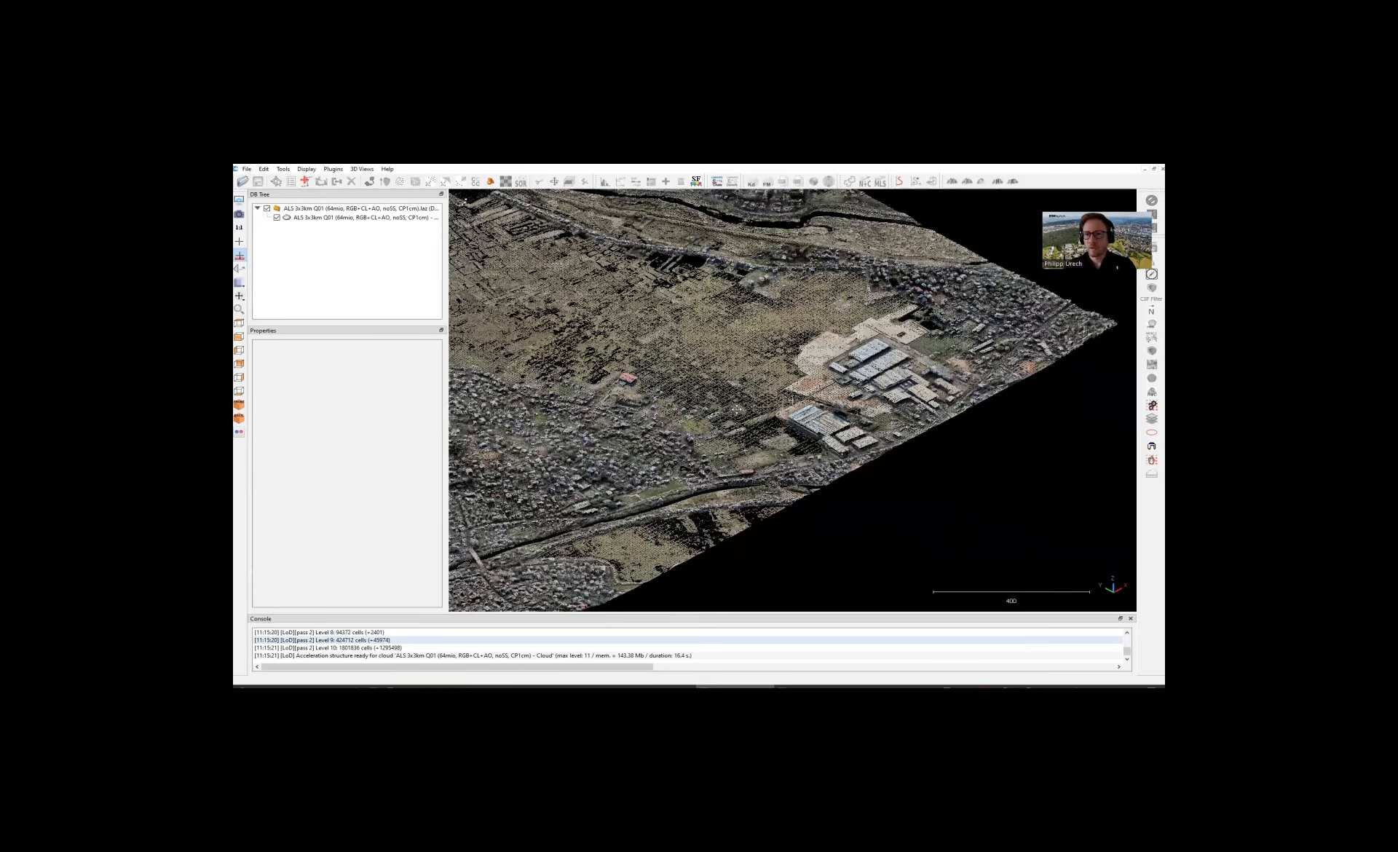
{"action": "left_click_drag", "start_coordinate": [737, 410], "coordinate": [937, 380]}
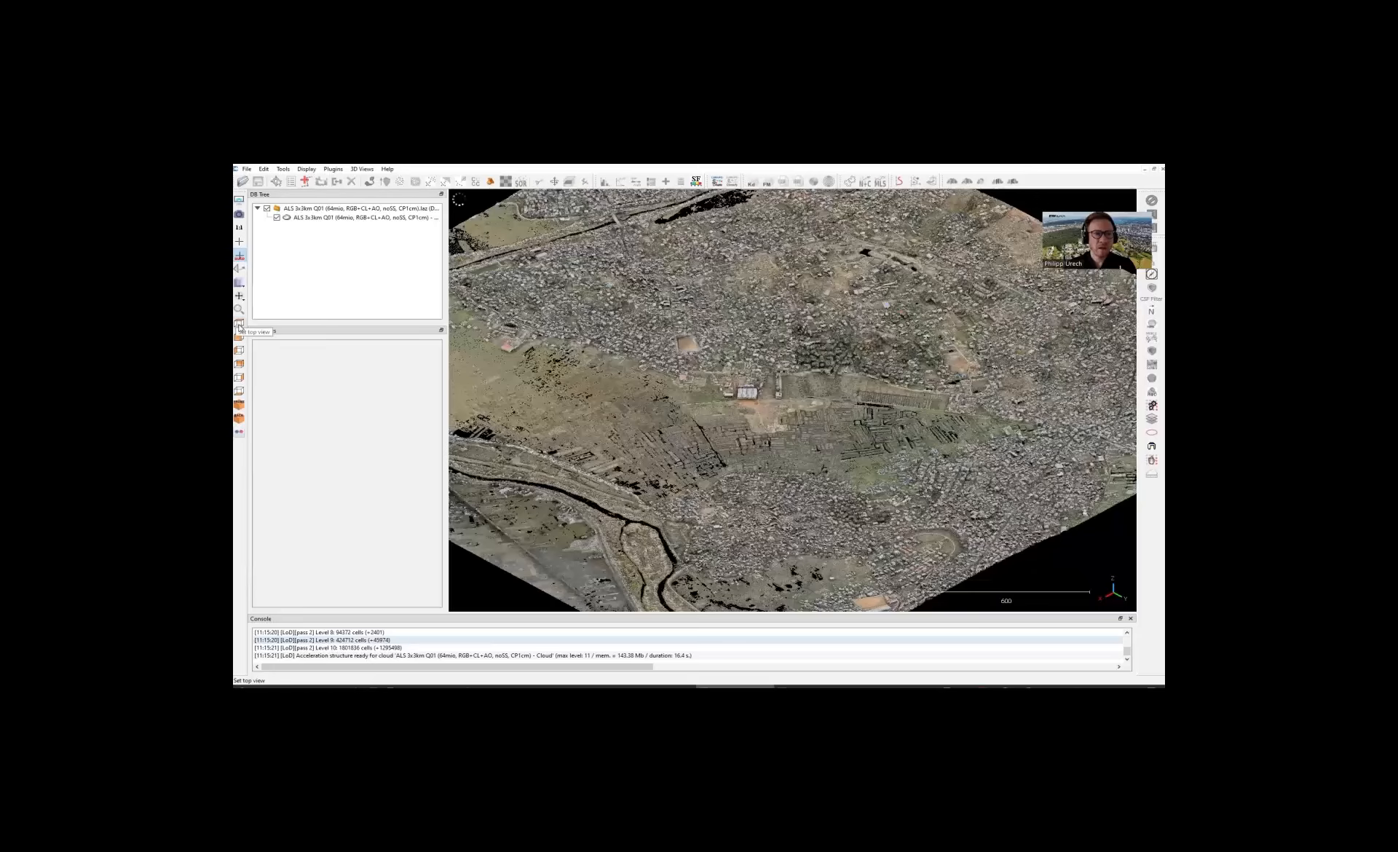
{"action": "left_click", "coordinate": [238, 325]}
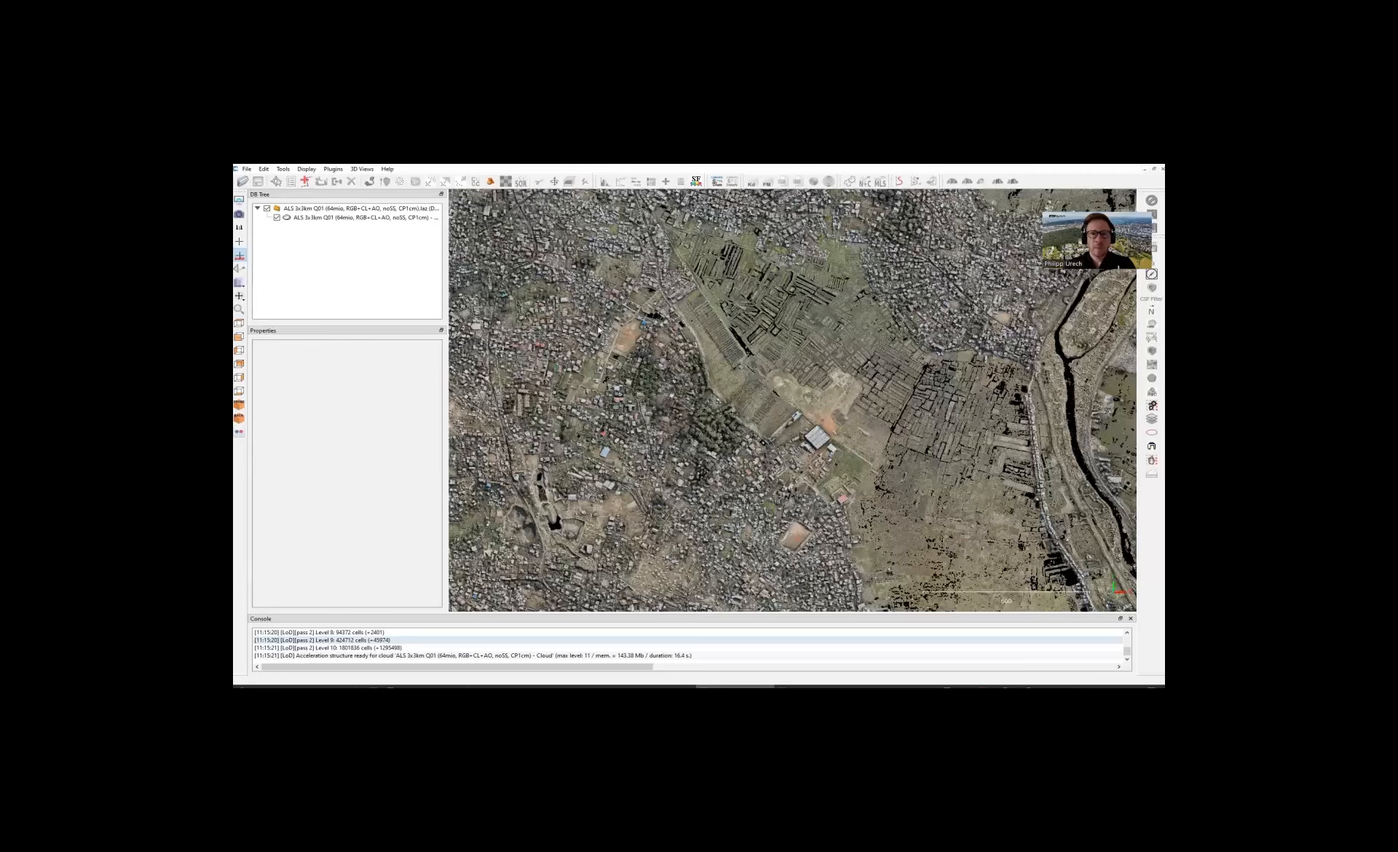
Step: Examine the point density of the field plots beside the large hall from above, at close and wide range
{"action": "scroll", "coordinate": [601, 339], "scroll_direction": "down", "scroll_amount": 3}
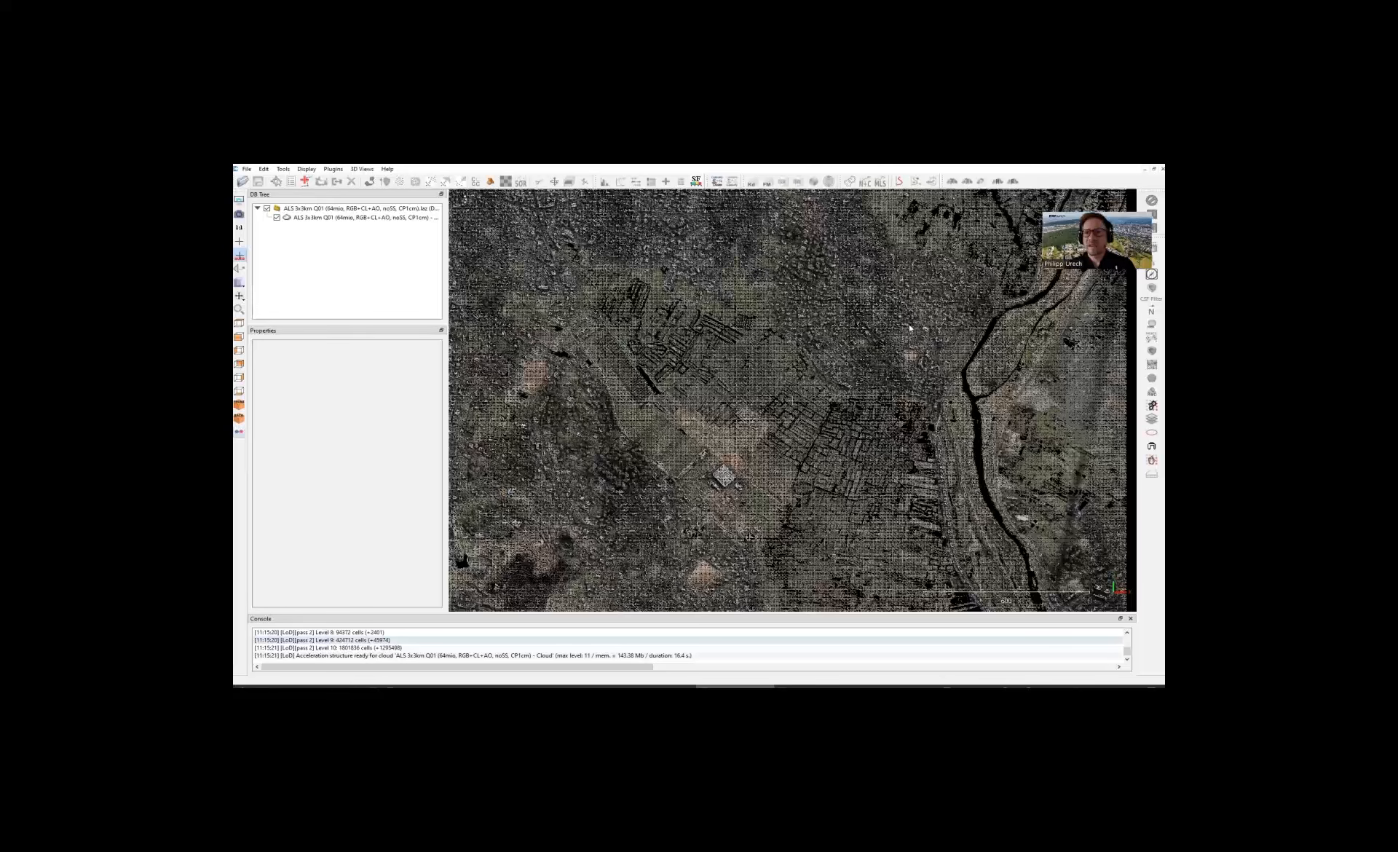
{"action": "scroll", "coordinate": [703, 407], "scroll_direction": "up", "scroll_amount": 3}
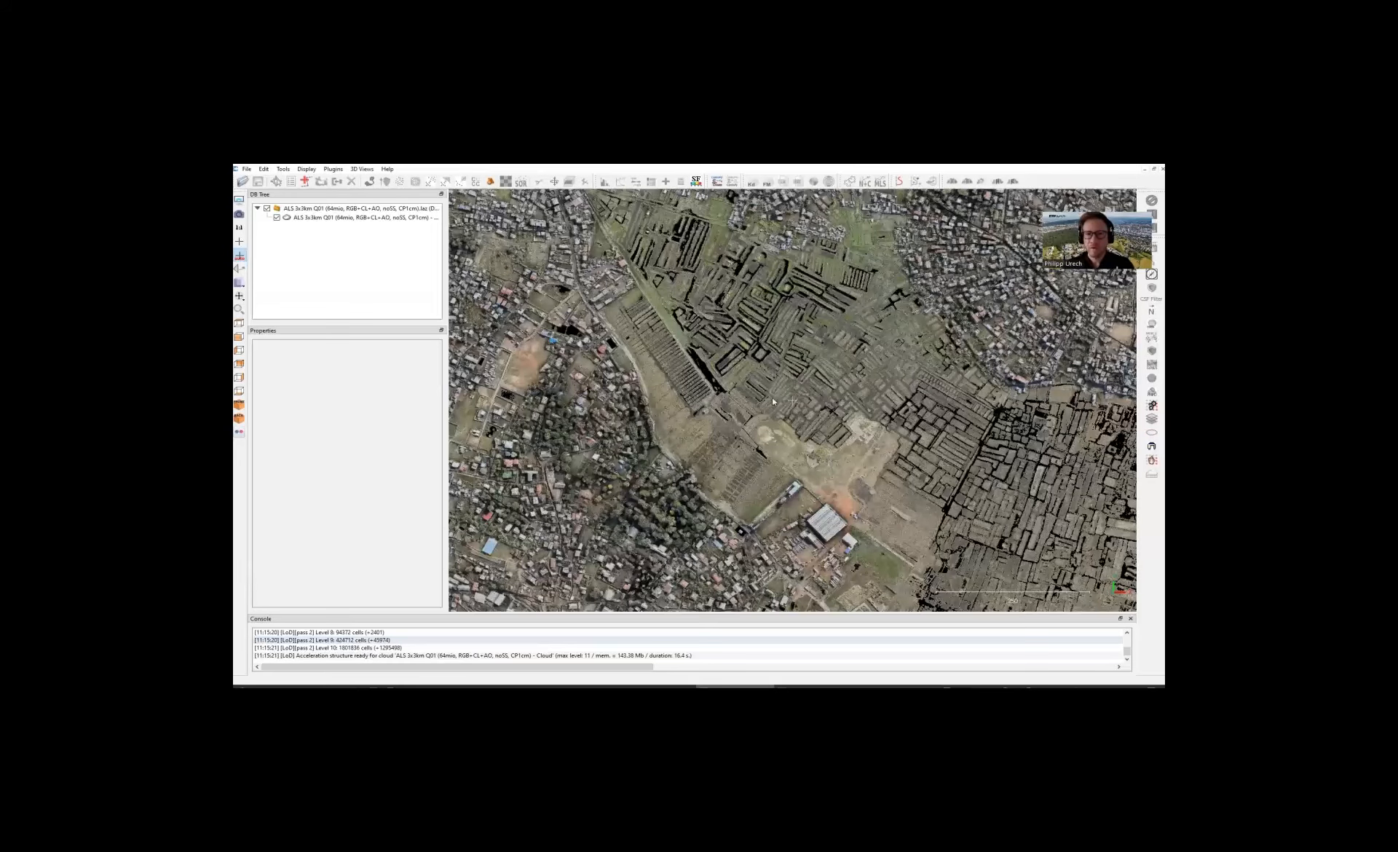
{"action": "scroll", "coordinate": [813, 362], "scroll_direction": "up", "scroll_amount": 2}
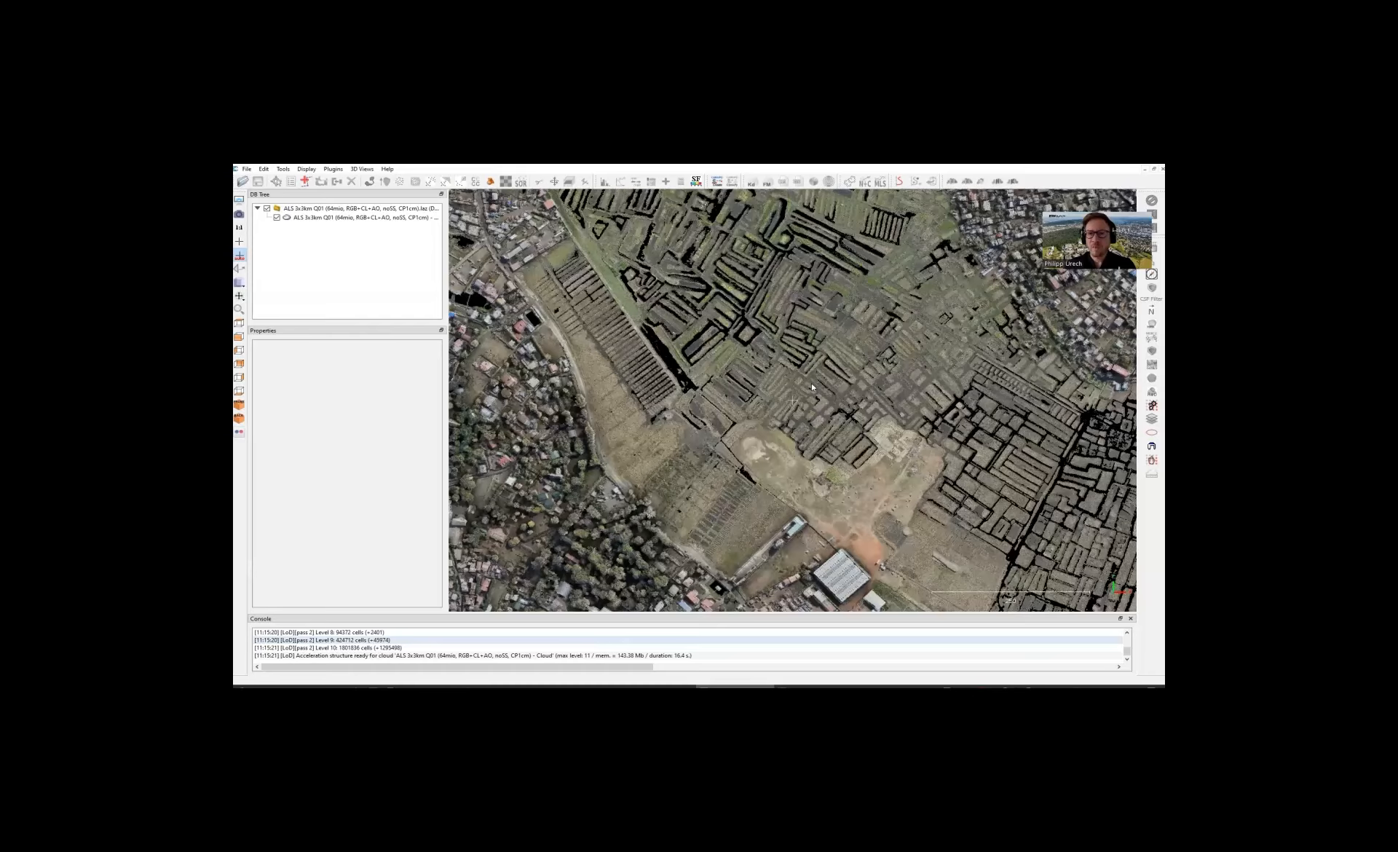
{"action": "scroll", "coordinate": [820, 387], "scroll_direction": "up", "scroll_amount": 3}
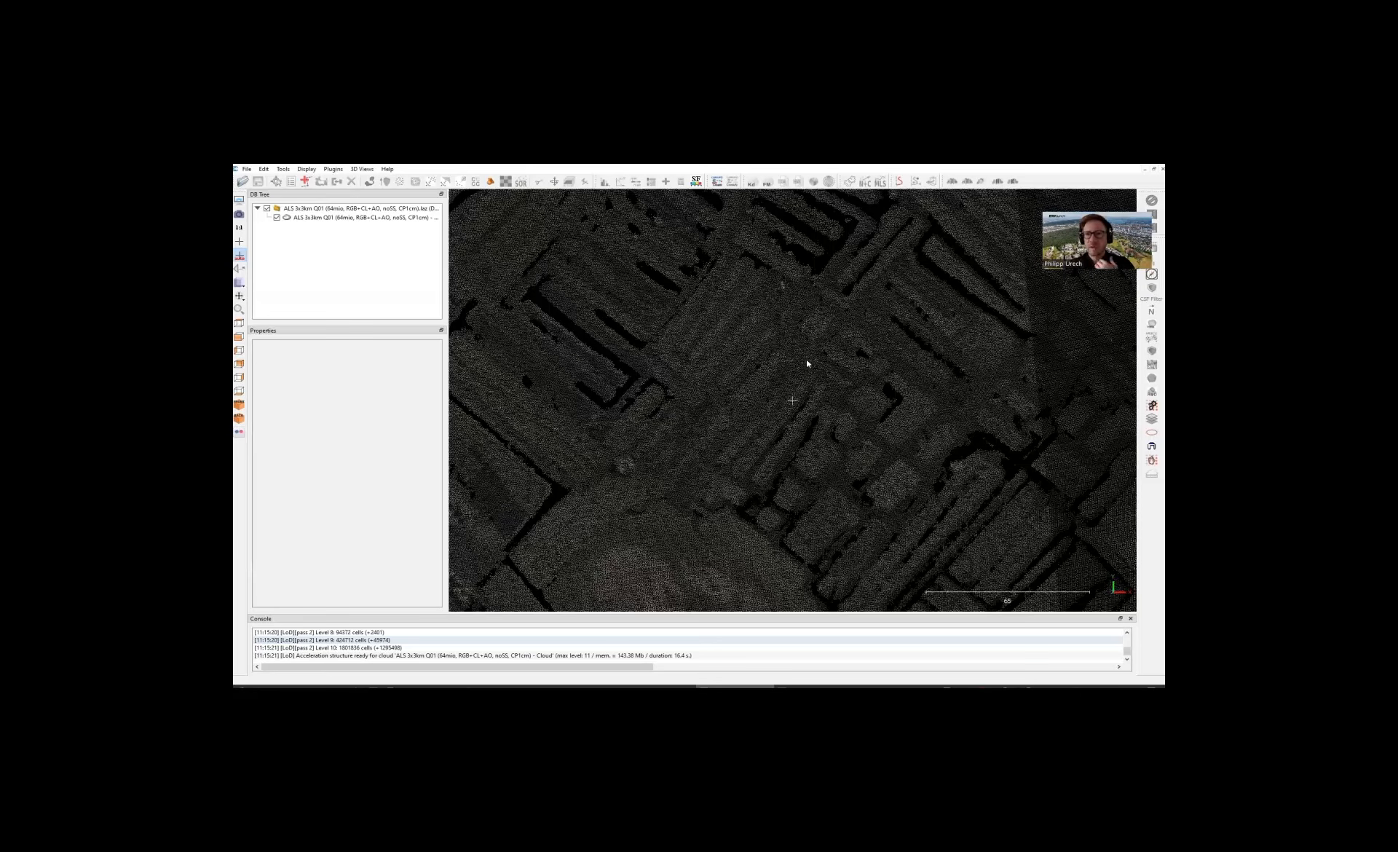
{"action": "scroll", "coordinate": [807, 363], "scroll_direction": "up", "scroll_amount": 2}
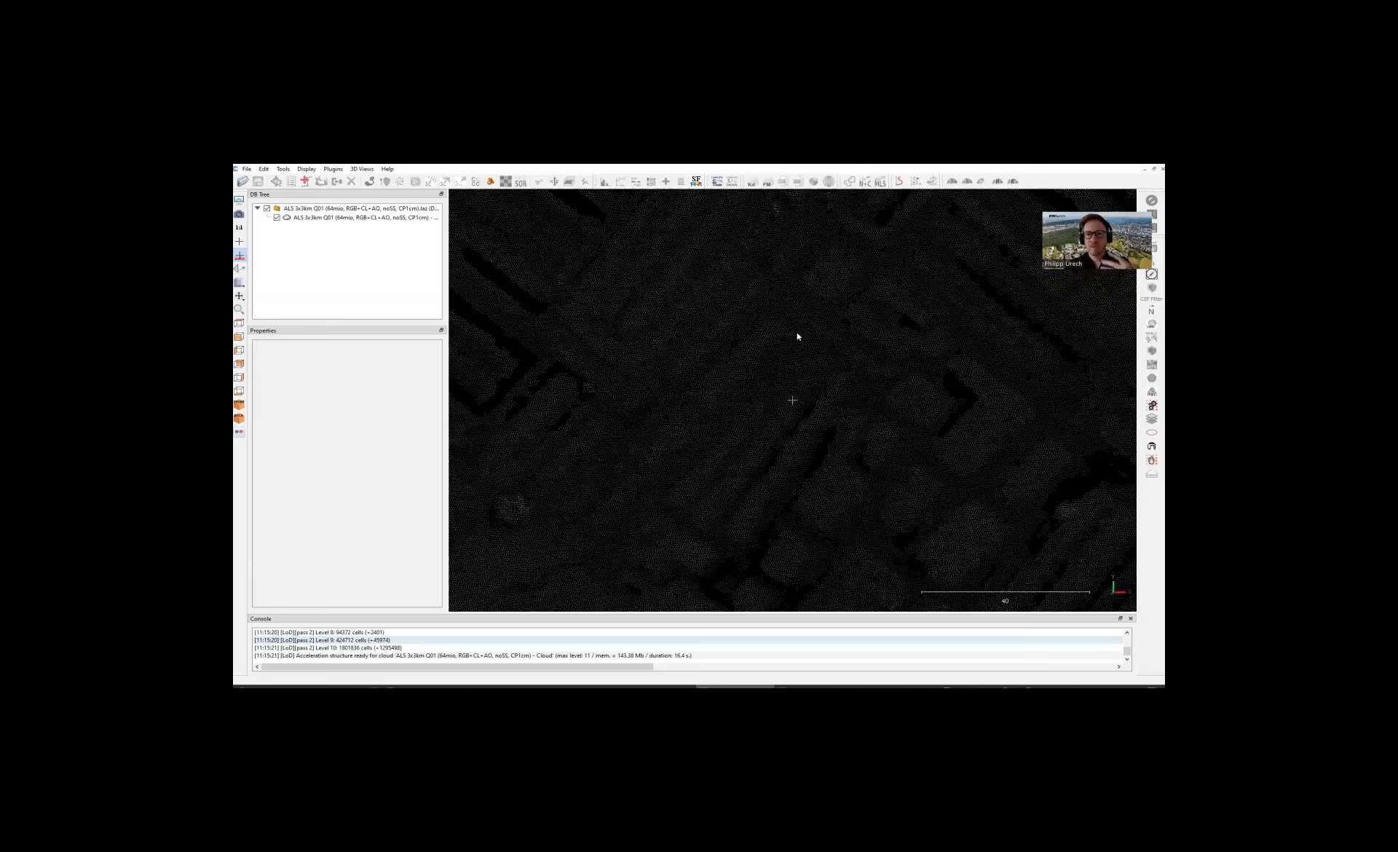
{"action": "scroll", "coordinate": [862, 334], "scroll_direction": "down", "scroll_amount": 1}
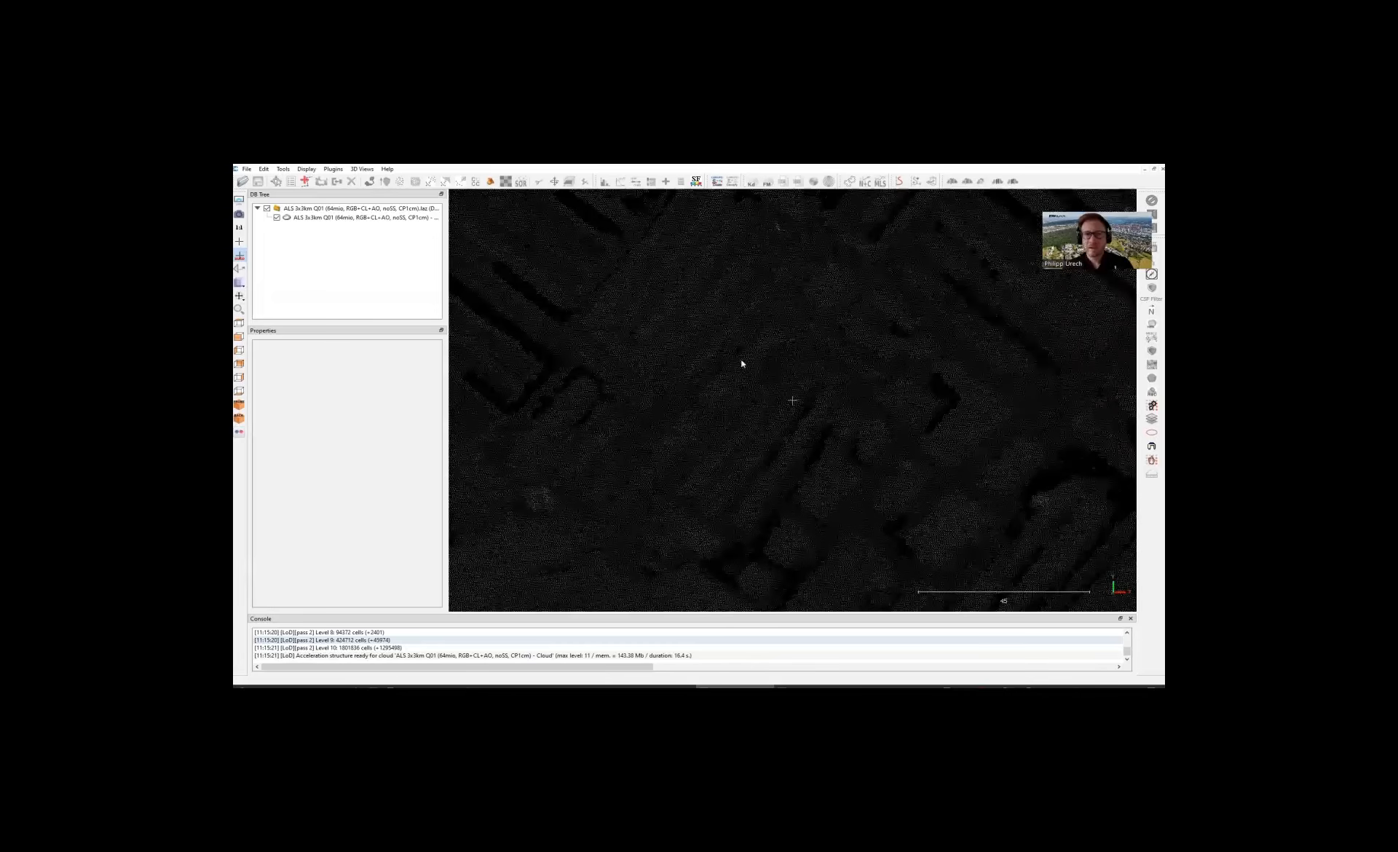
{"action": "scroll", "coordinate": [757, 360], "scroll_direction": "down", "scroll_amount": 1}
{"action": "scroll", "coordinate": [794, 394], "scroll_direction": "down", "scroll_amount": 2}
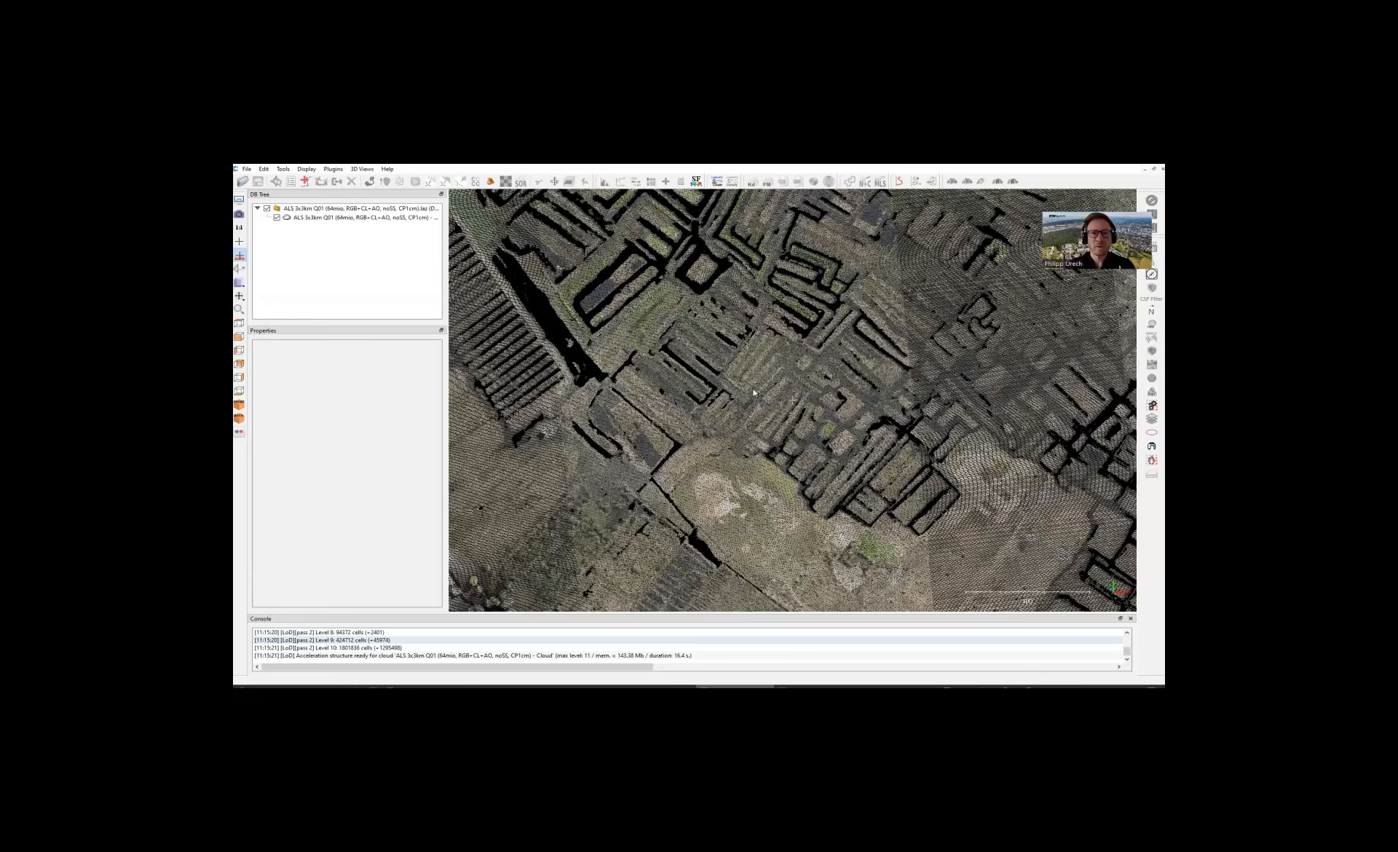
Step: Close in on the field plots and increase the default point size of the 3D view
{"action": "scroll", "coordinate": [754, 371], "scroll_direction": "up", "scroll_amount": 5}
{"action": "scroll", "coordinate": [806, 393], "scroll_direction": "up", "scroll_amount": 2}
{"action": "mouse_move", "coordinate": [566, 217]}
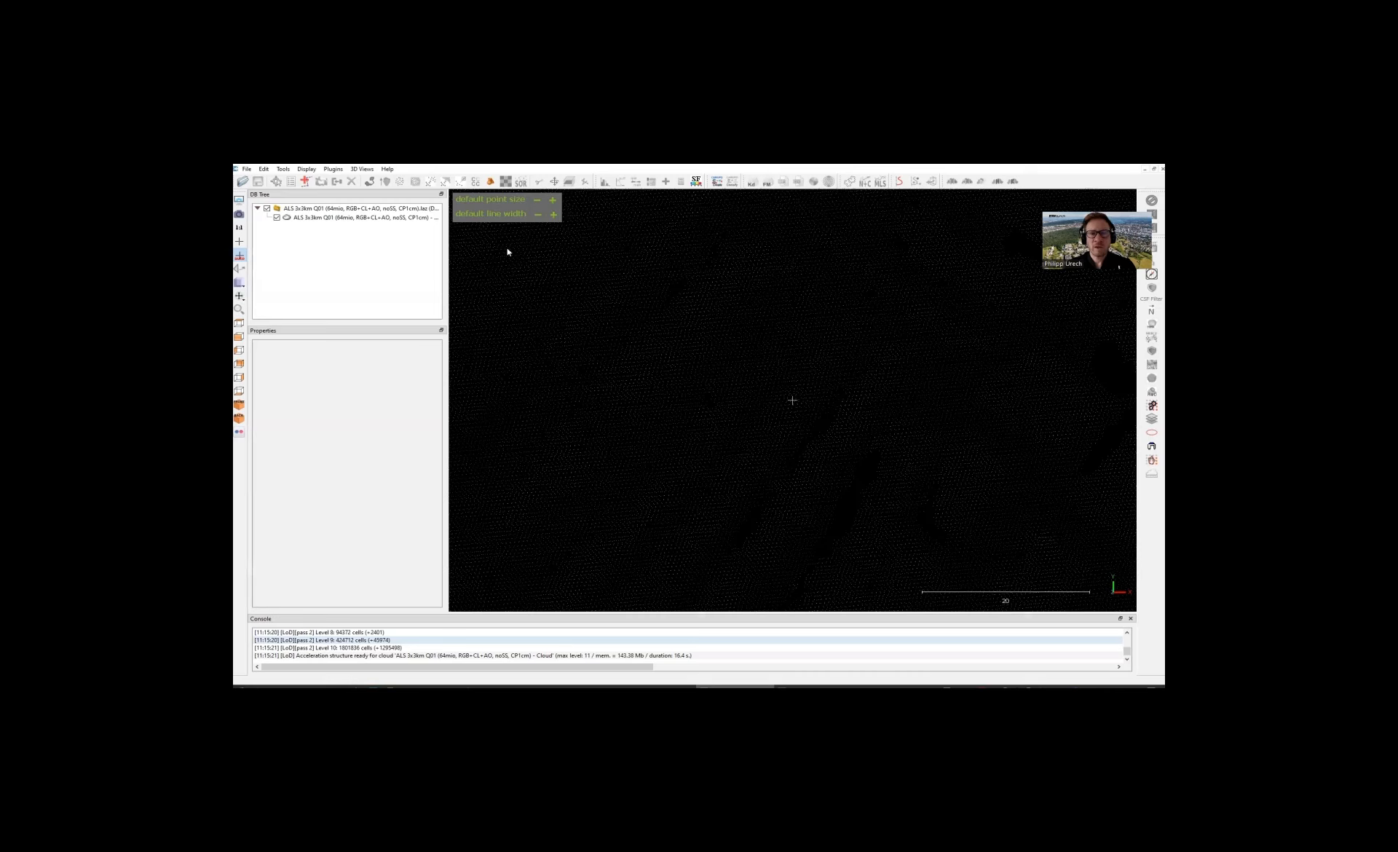
{"action": "left_click", "coordinate": [553, 200]}
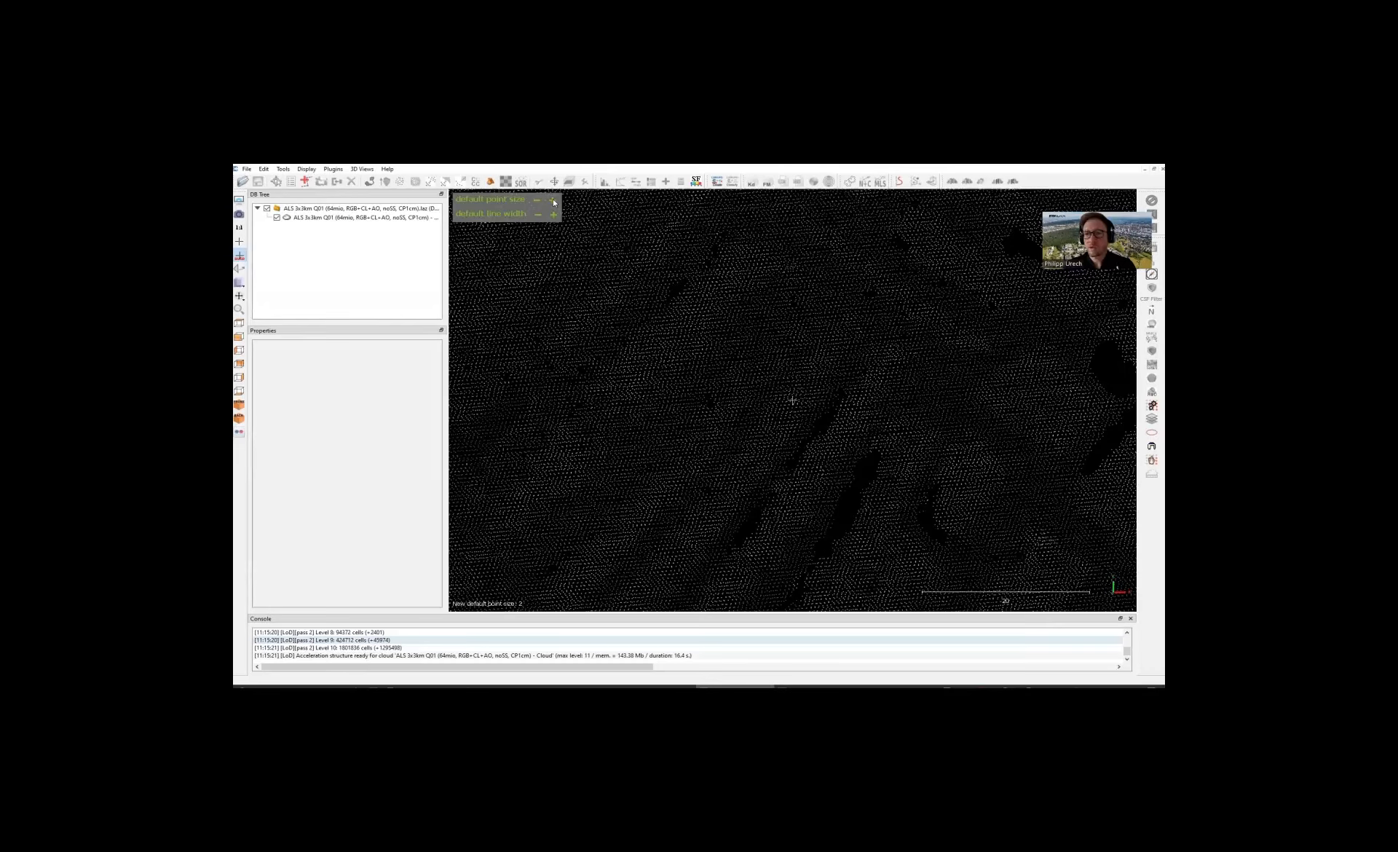
{"action": "left_click", "coordinate": [553, 201]}
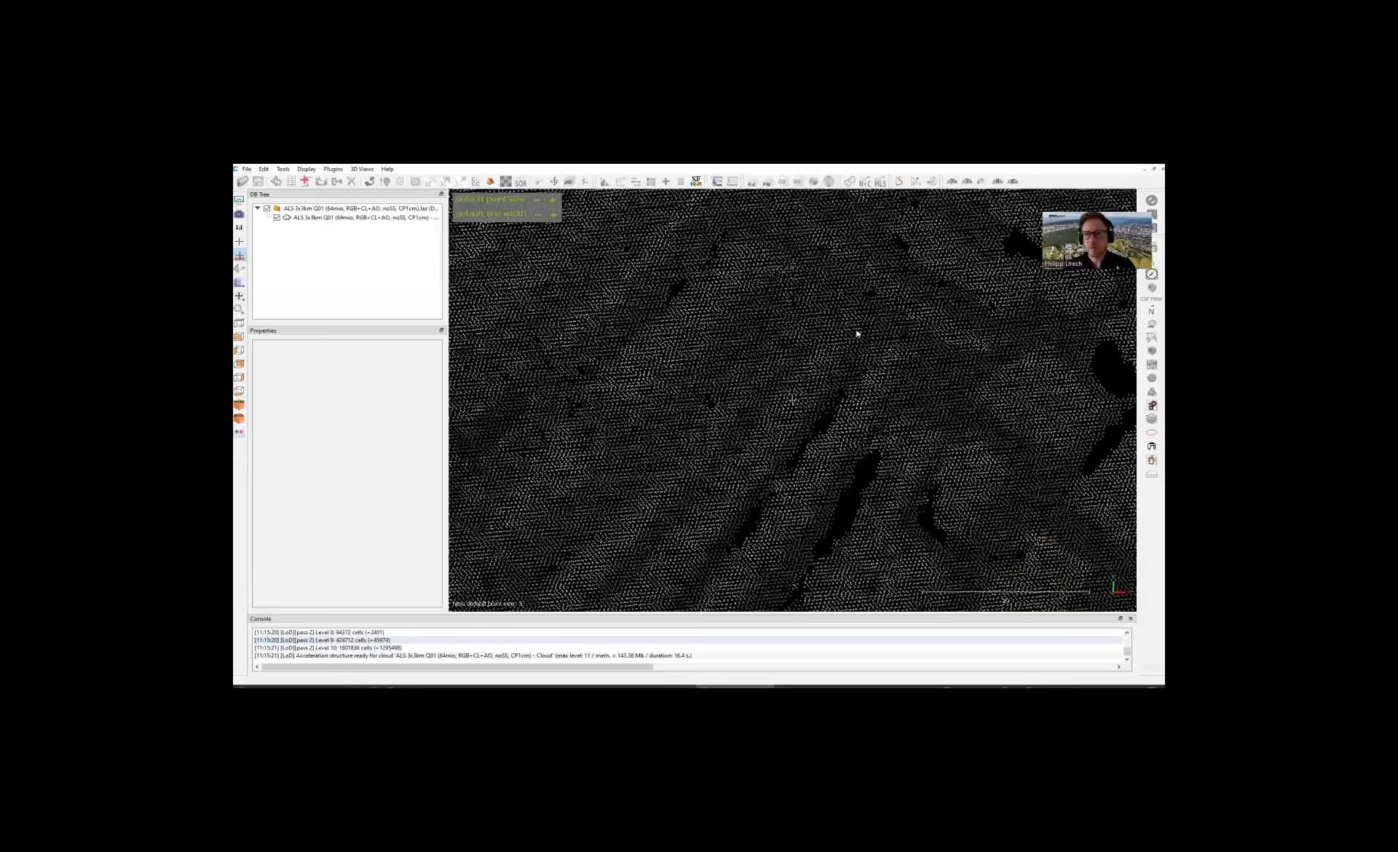
Step: Examine the field plots and surrounding settlement from above with the enlarged points, from close detail out to the river
{"action": "scroll", "coordinate": [857, 334], "scroll_direction": "down", "scroll_amount": 3}
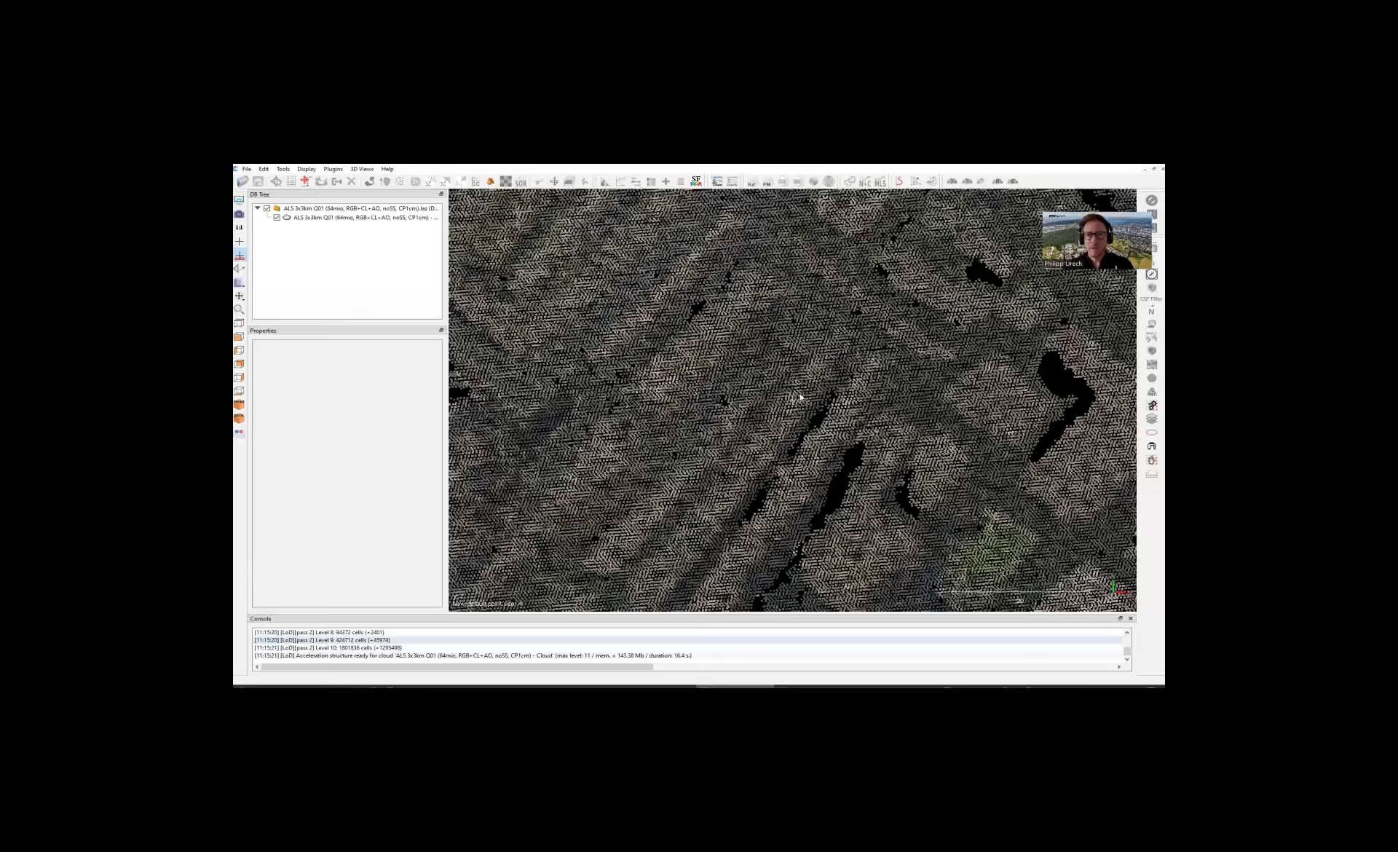
{"action": "scroll", "coordinate": [806, 366], "scroll_direction": "up", "scroll_amount": 5}
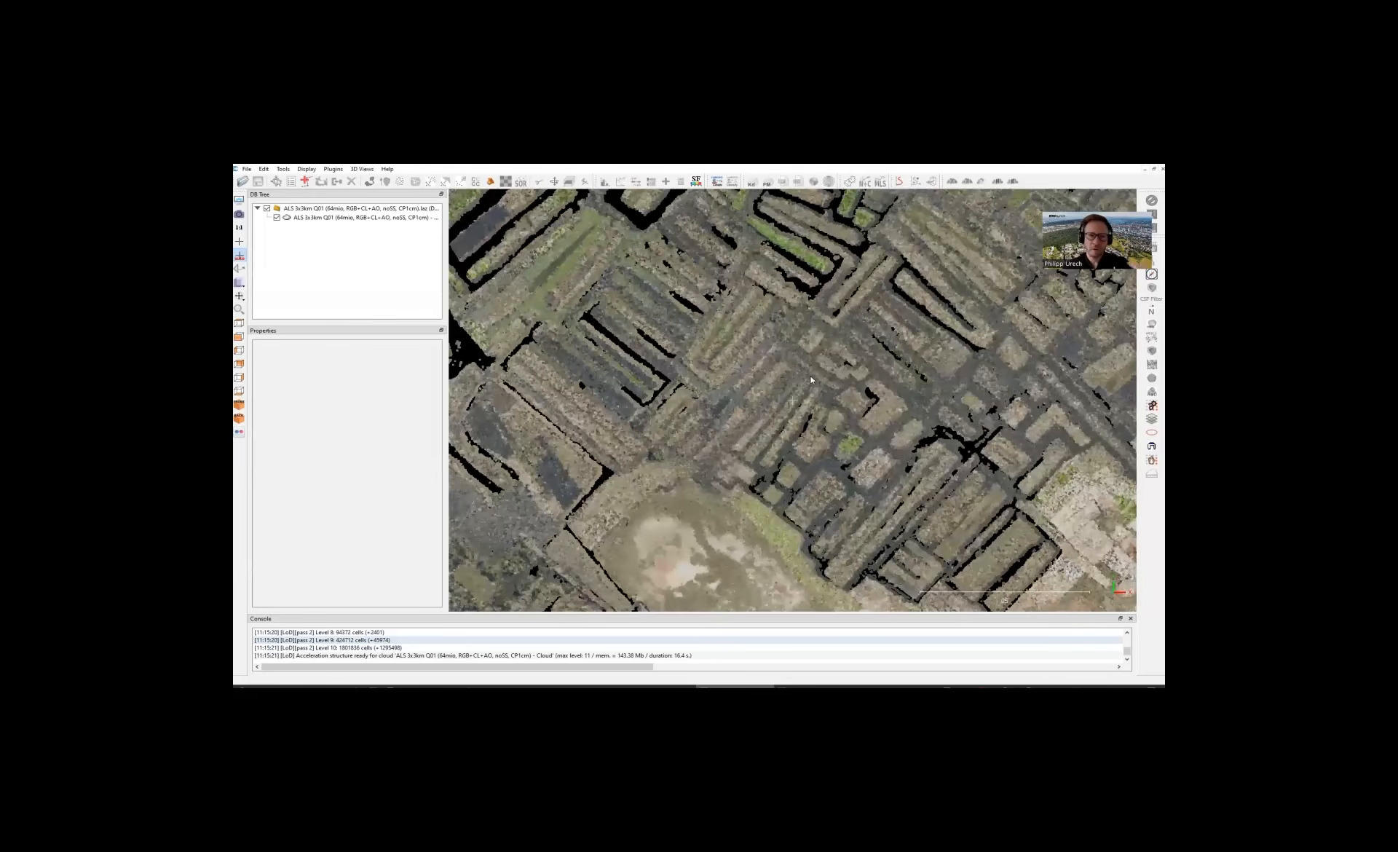
{"action": "scroll", "coordinate": [811, 378], "scroll_direction": "up", "scroll_amount": 2}
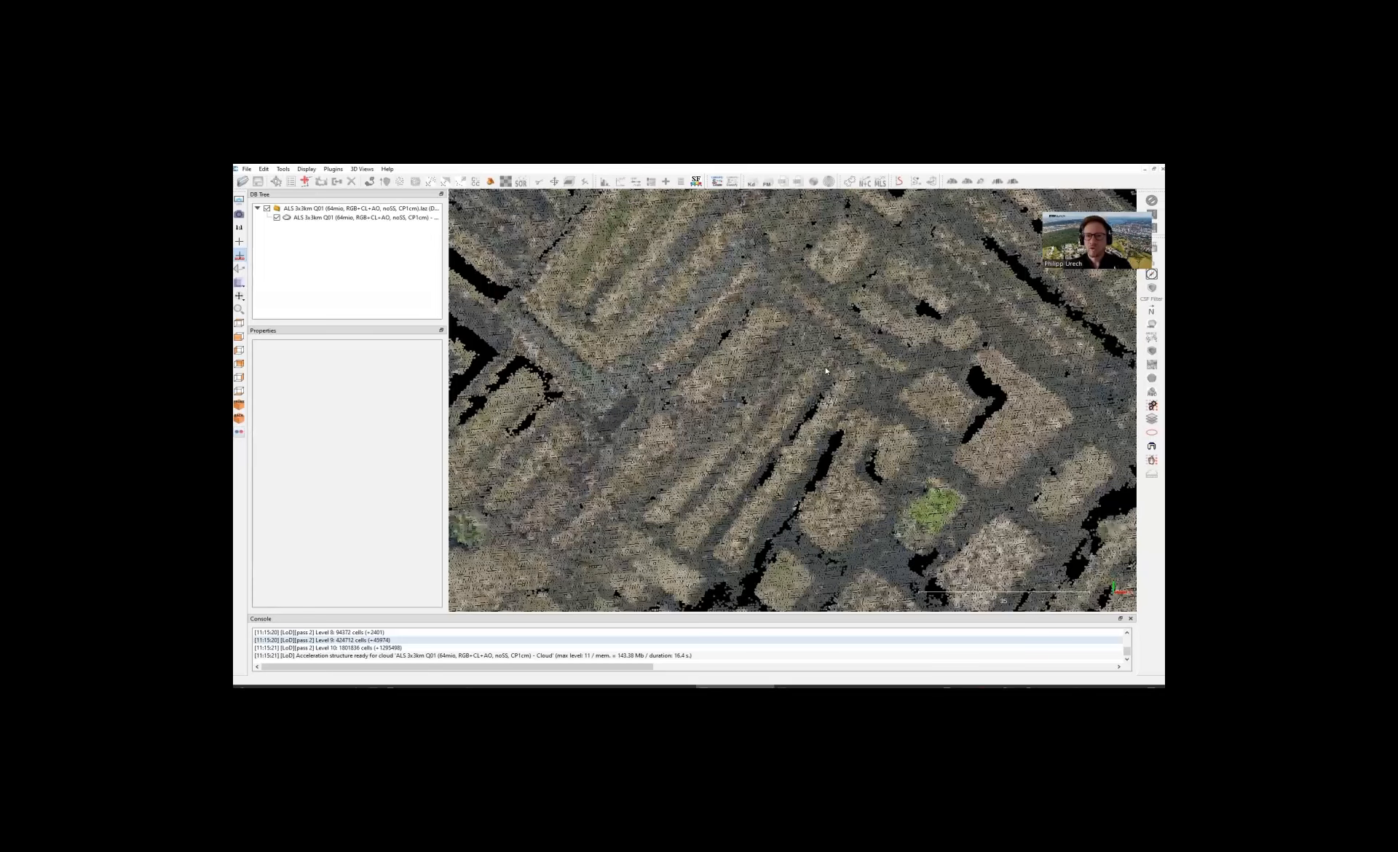
{"action": "scroll", "coordinate": [837, 336], "scroll_direction": "down", "scroll_amount": 3}
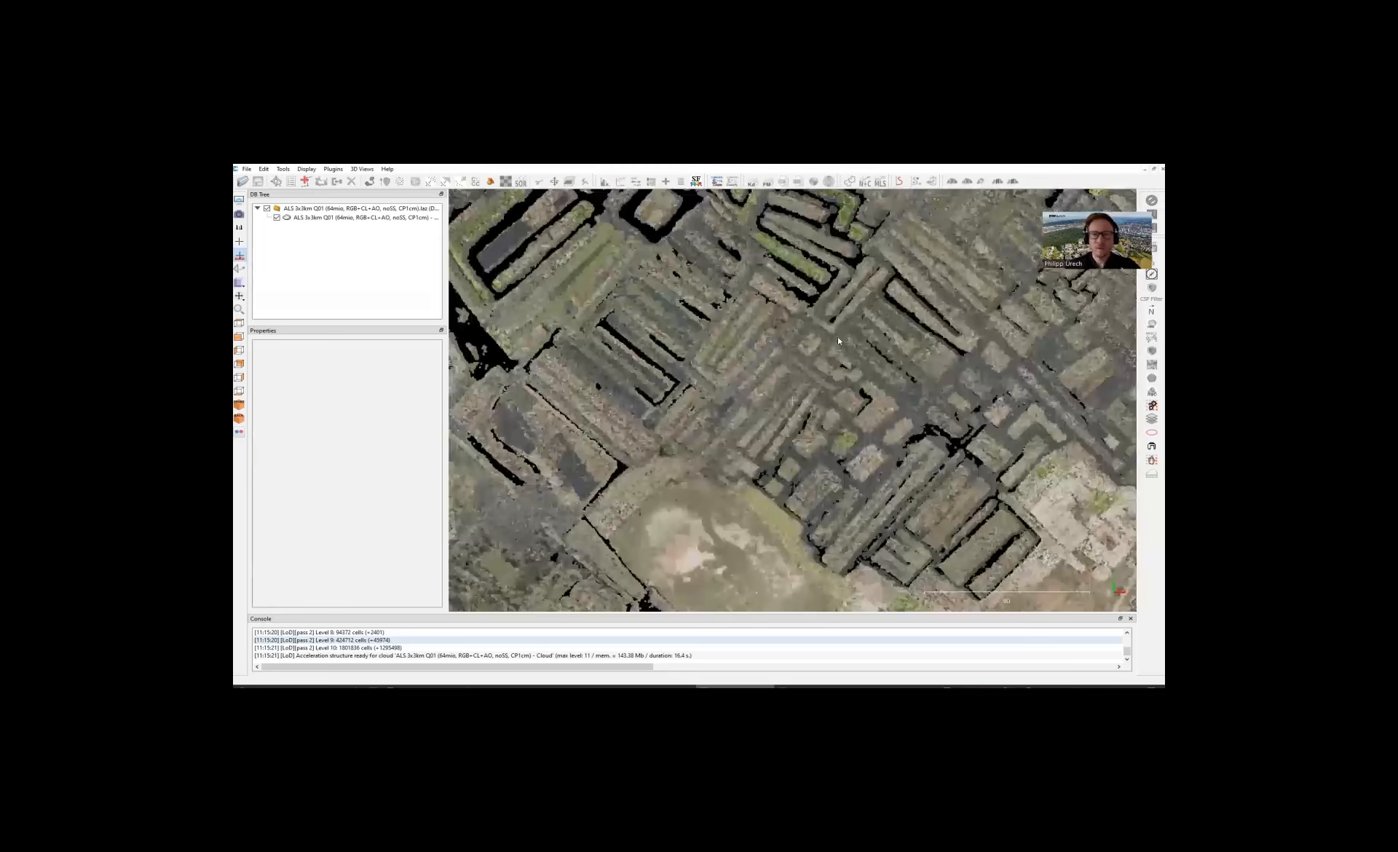
{"action": "scroll", "coordinate": [797, 321], "scroll_direction": "down", "scroll_amount": 3}
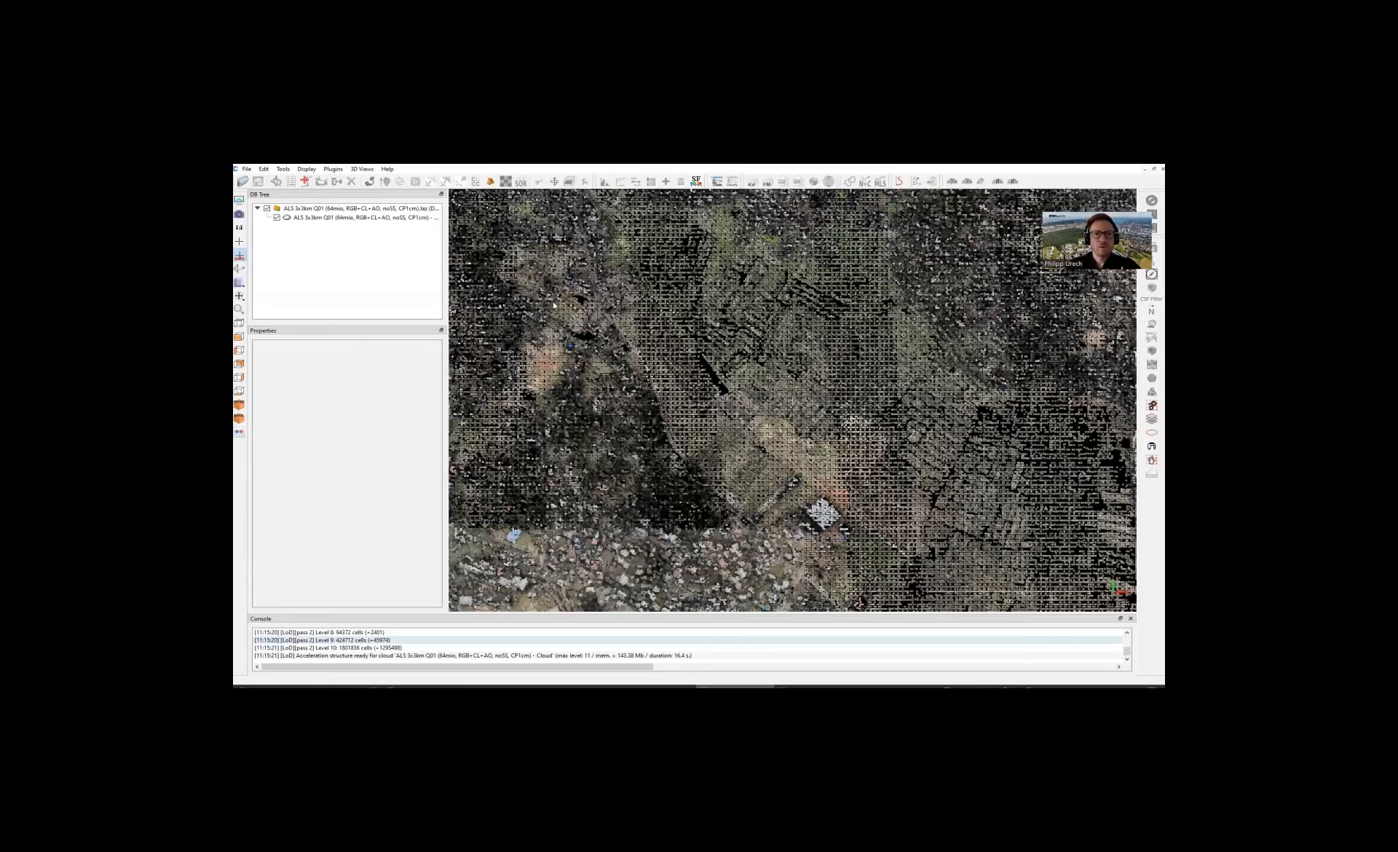
{"action": "scroll", "coordinate": [597, 270], "scroll_direction": "down", "scroll_amount": 3}
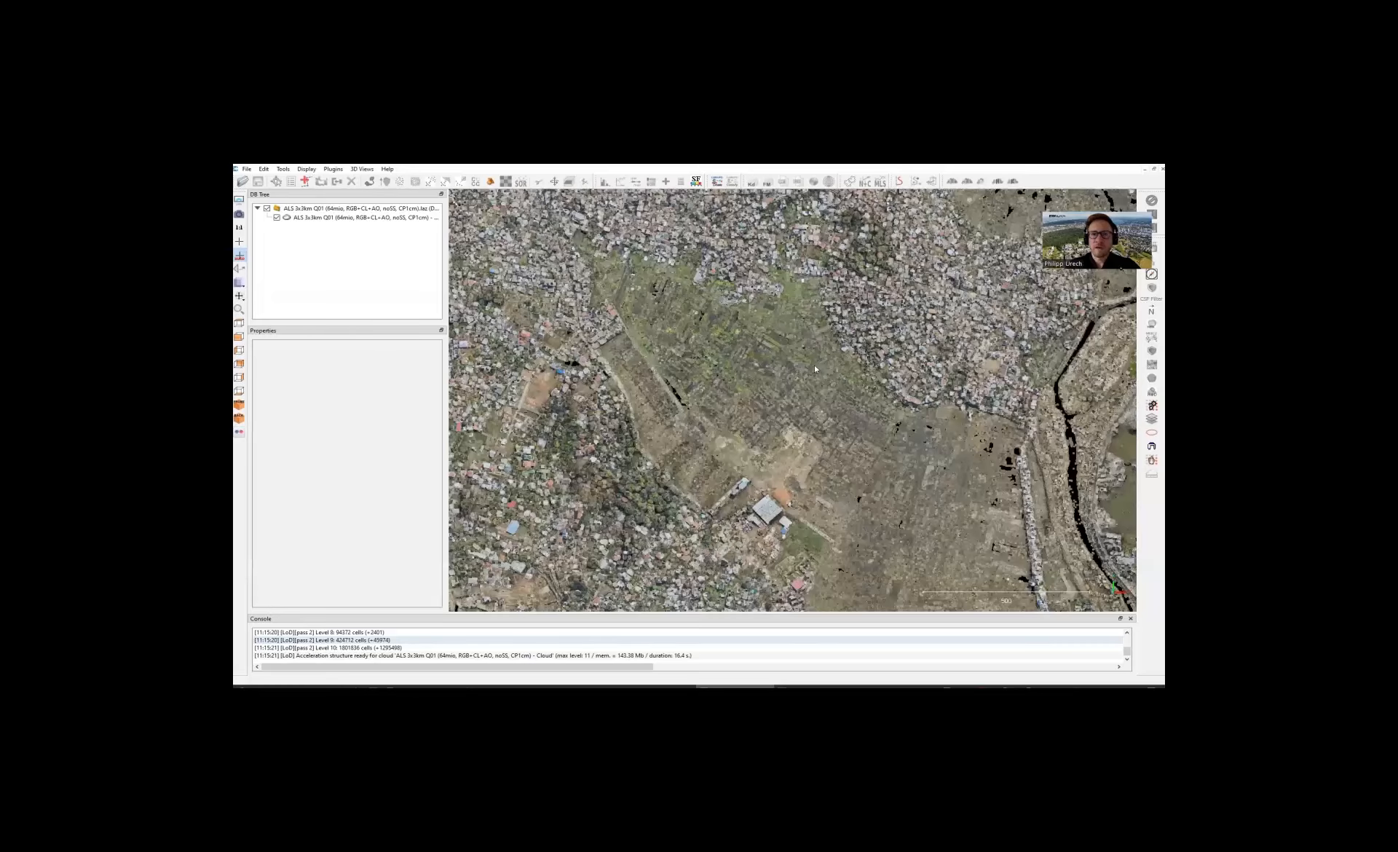
{"action": "left_click_drag", "start_coordinate": [814, 364], "coordinate": [815, 401]}
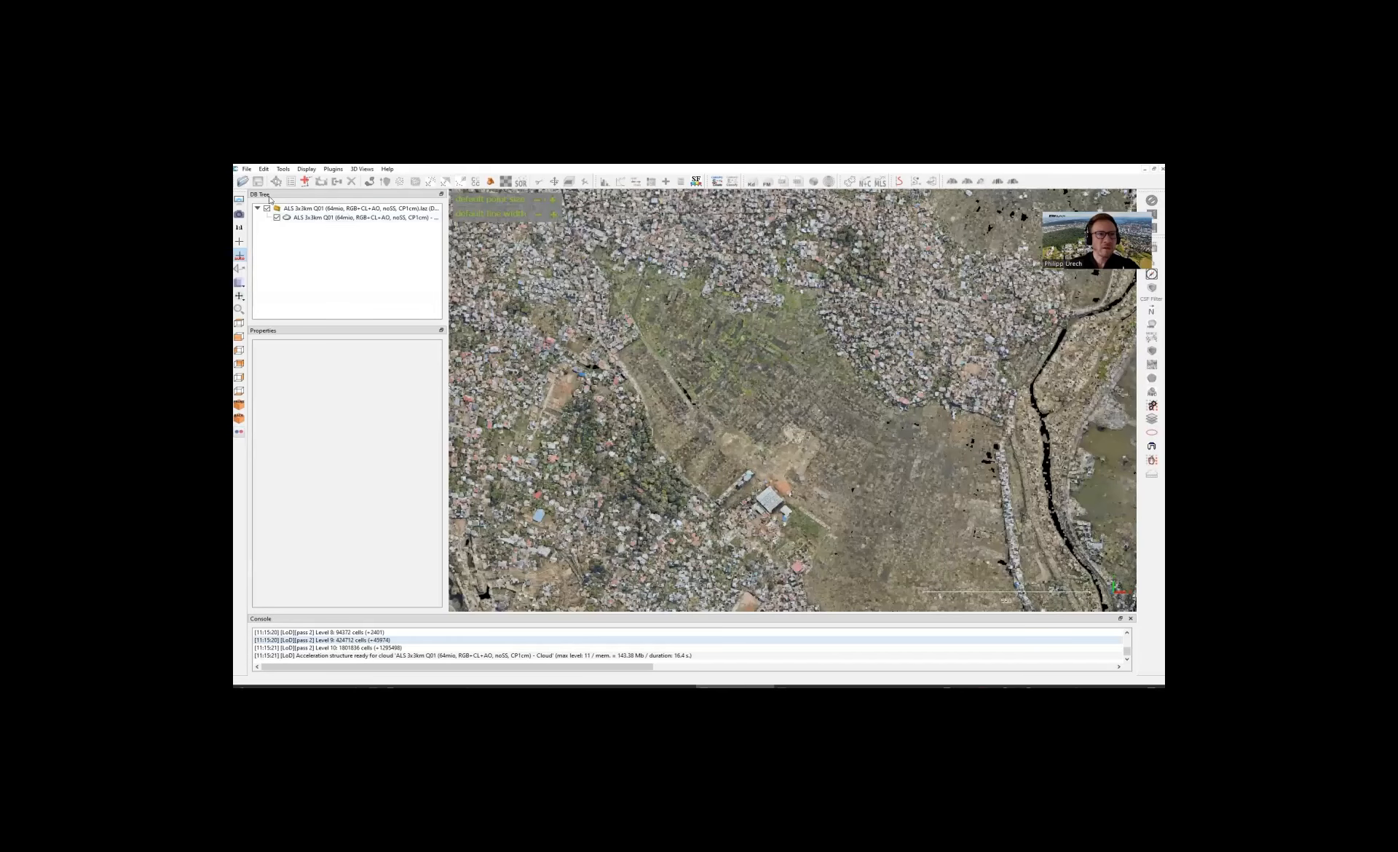
Step: Check the 3x3km cloud's properties, start segmenting it, and pause the segmentation to reposition the view over the green fields
{"action": "left_click", "coordinate": [303, 218]}
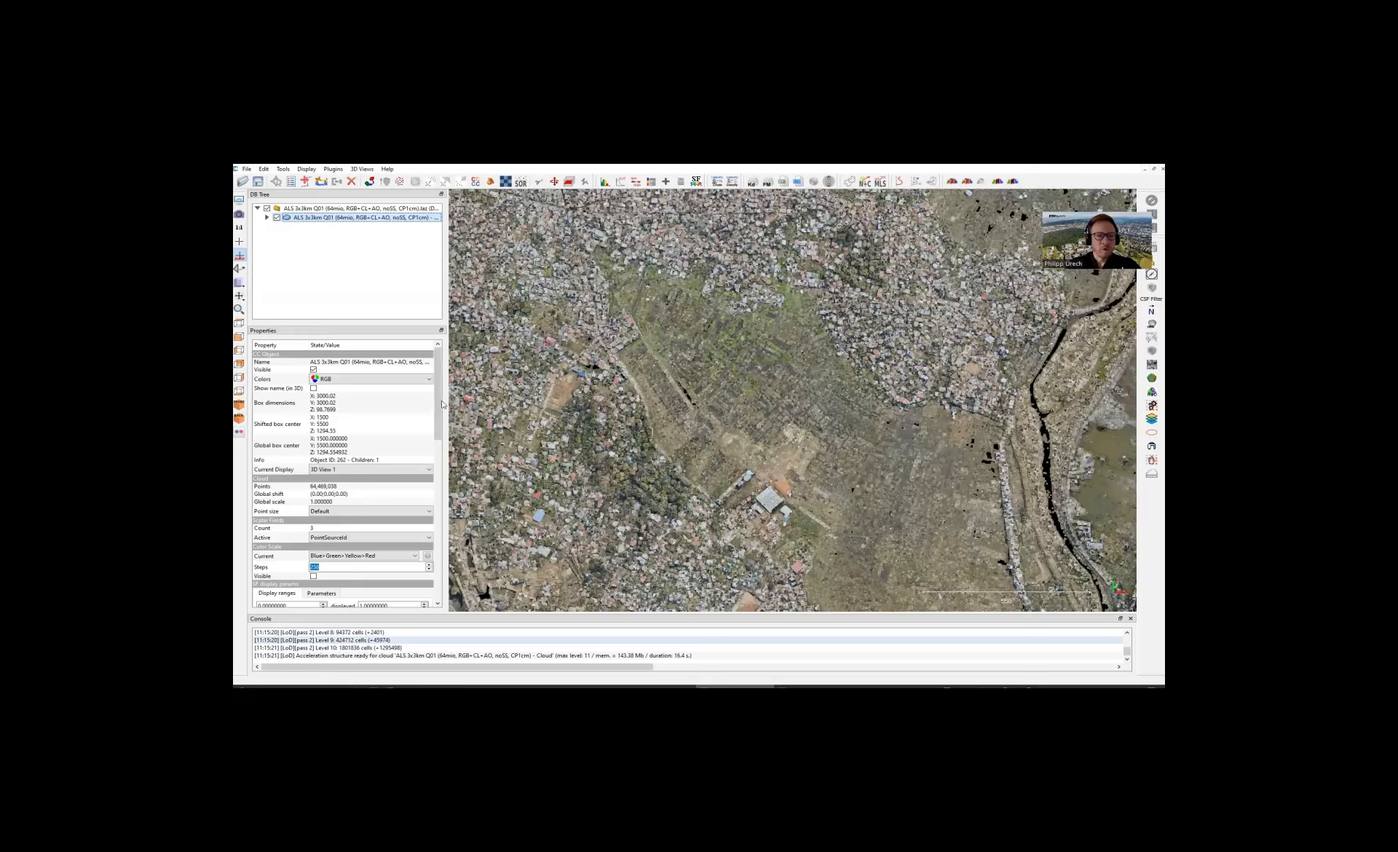
{"action": "scroll", "coordinate": [440, 406], "scroll_direction": "down", "scroll_amount": 1}
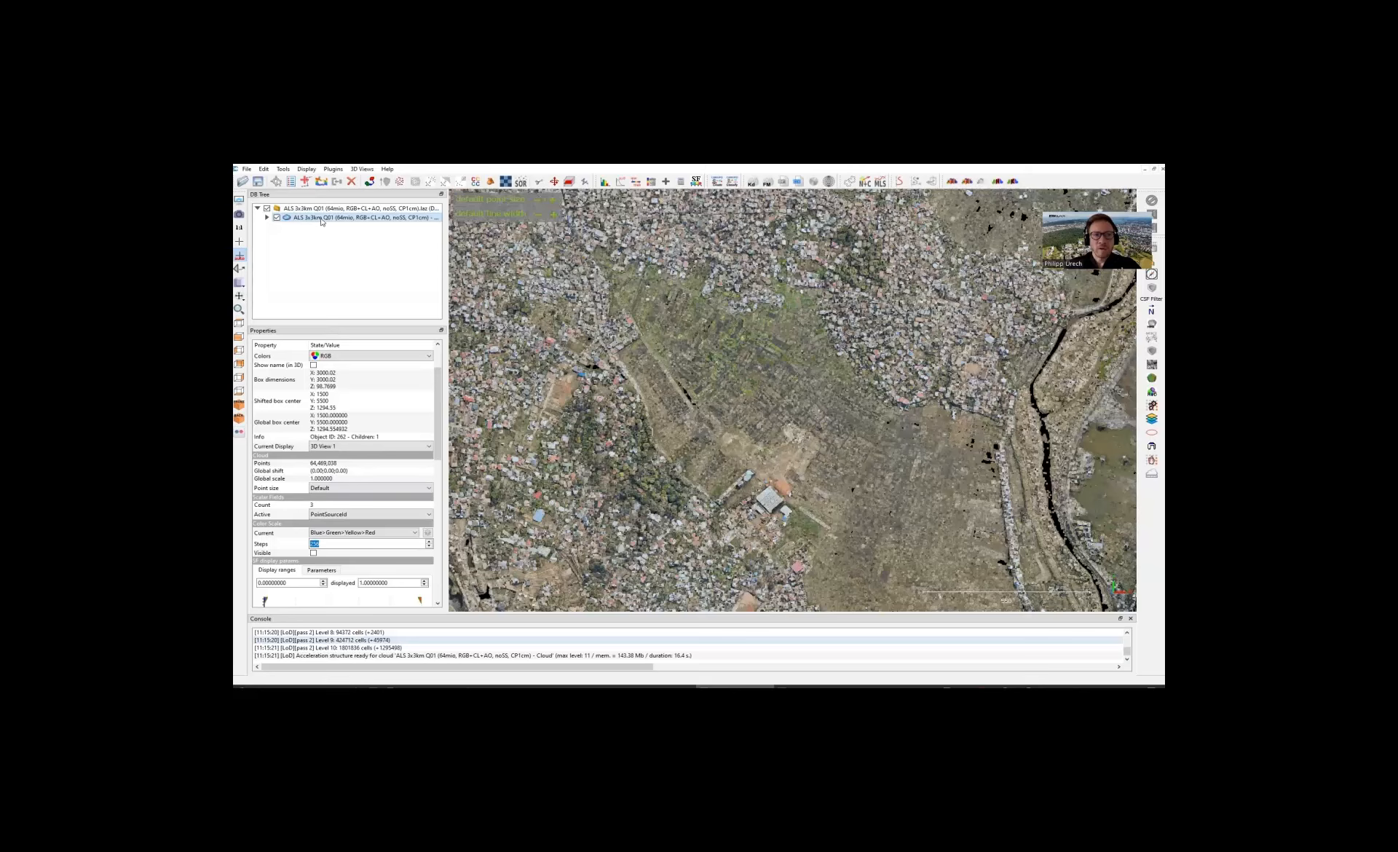
{"action": "left_click", "coordinate": [539, 185]}
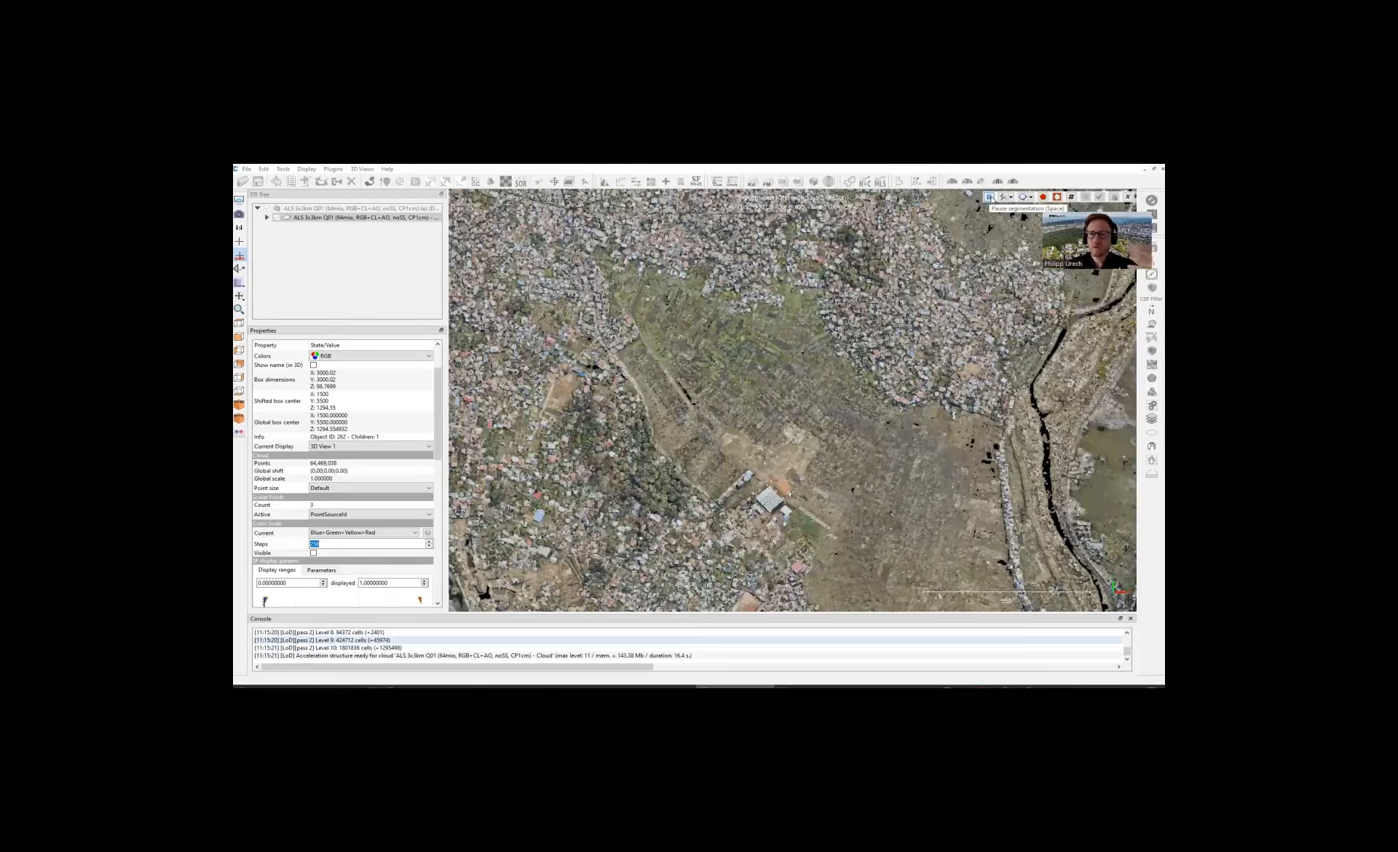
{"action": "left_click", "coordinate": [990, 197]}
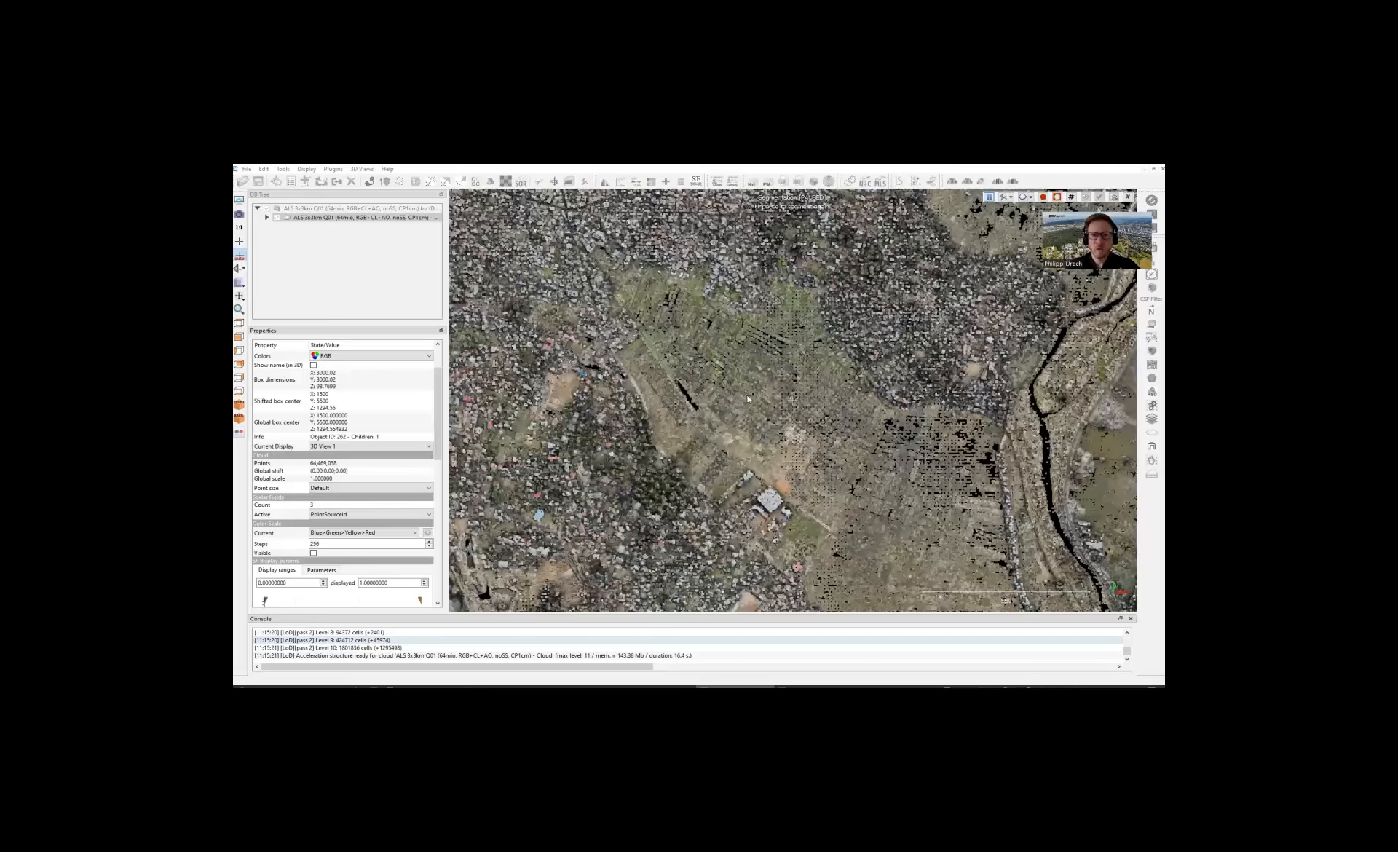
{"action": "scroll", "coordinate": [728, 335], "scroll_direction": "up", "scroll_amount": 4}
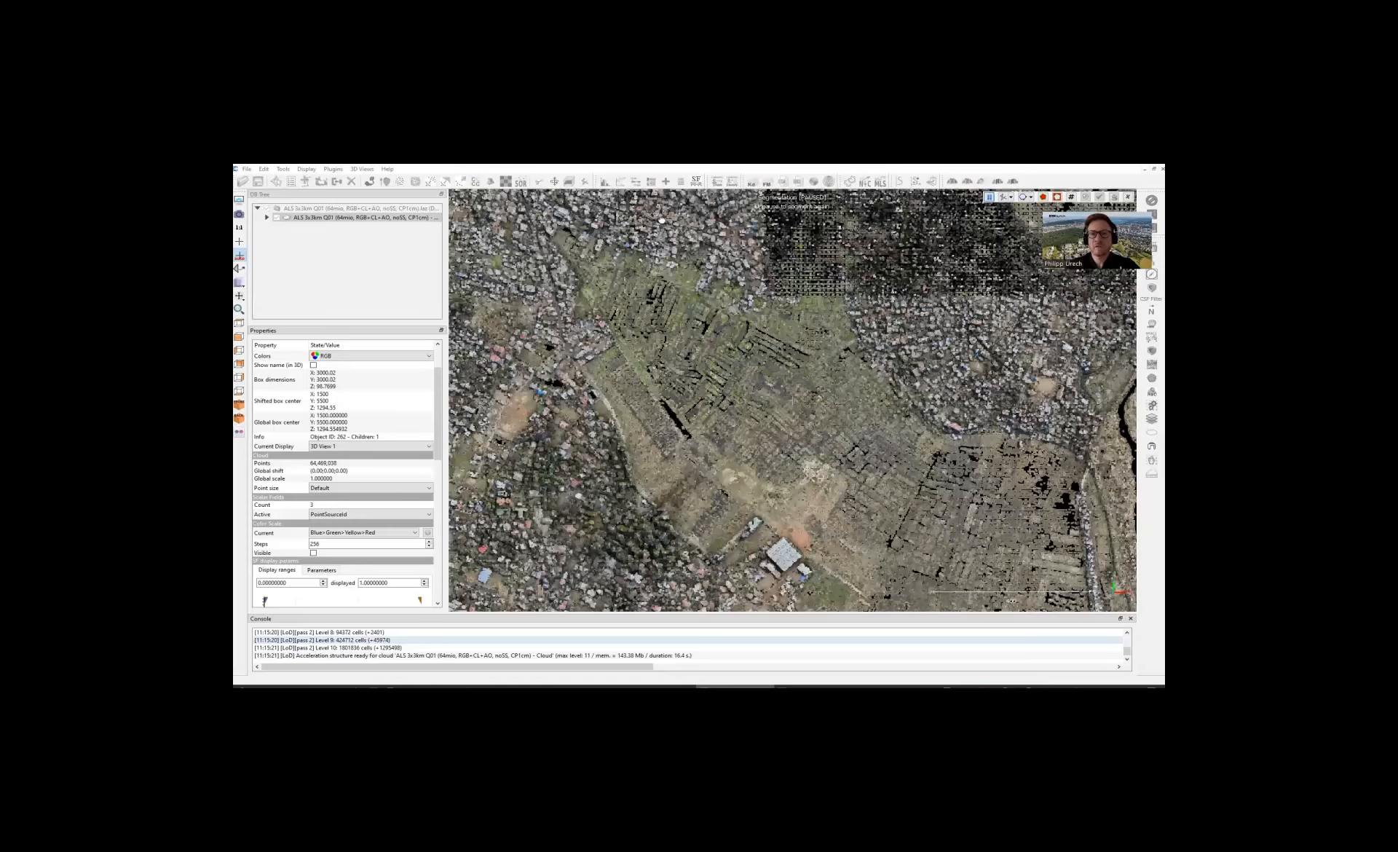
{"action": "mouse_move", "coordinate": [708, 277]}
{"action": "left_mouse_down"}
{"action": "mouse_move", "coordinate": [741, 296]}
{"action": "mouse_move", "coordinate": [718, 304]}
{"action": "left_mouse_up"}
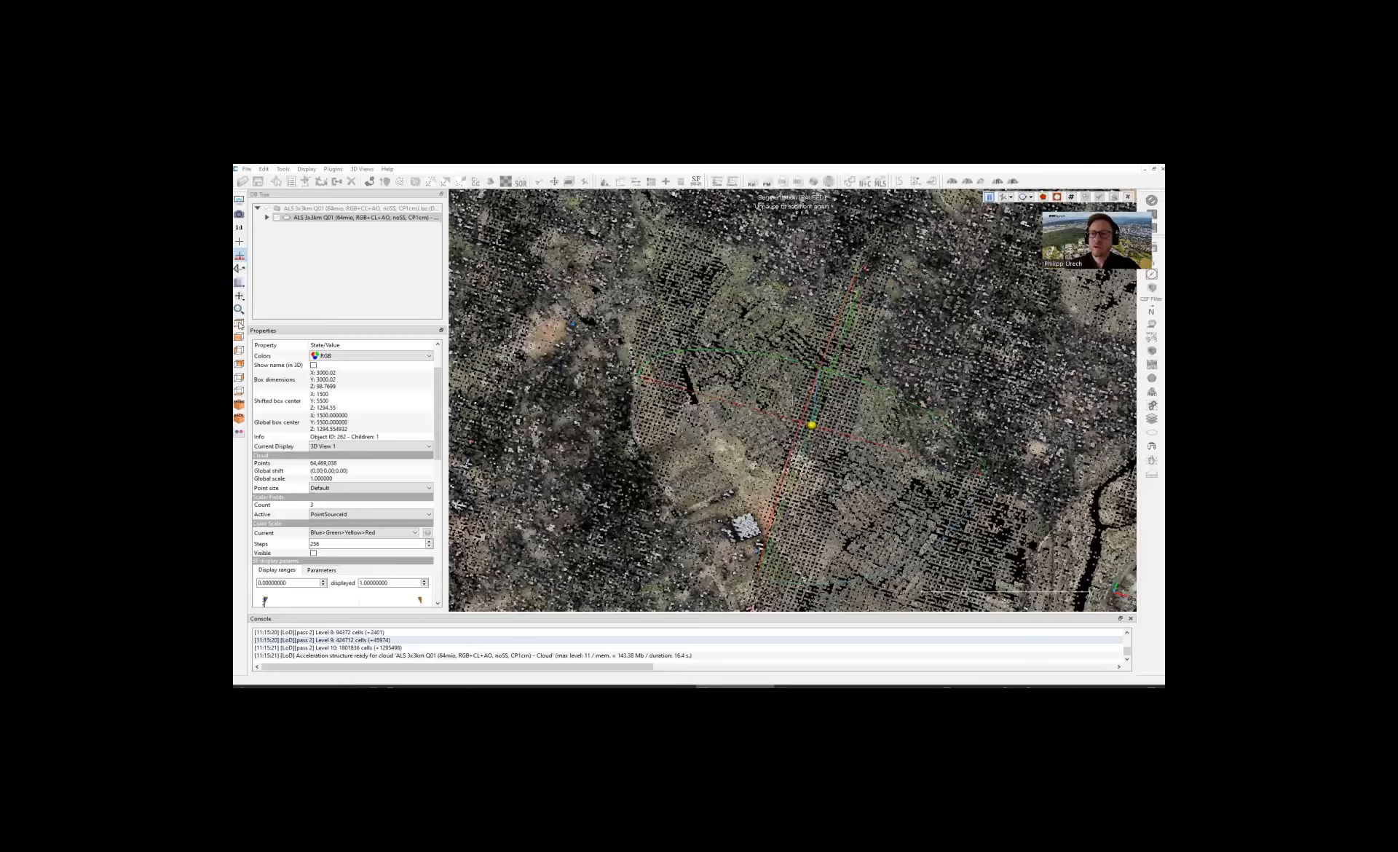
{"action": "left_click_drag", "start_coordinate": [764, 332], "coordinate": [858, 373]}
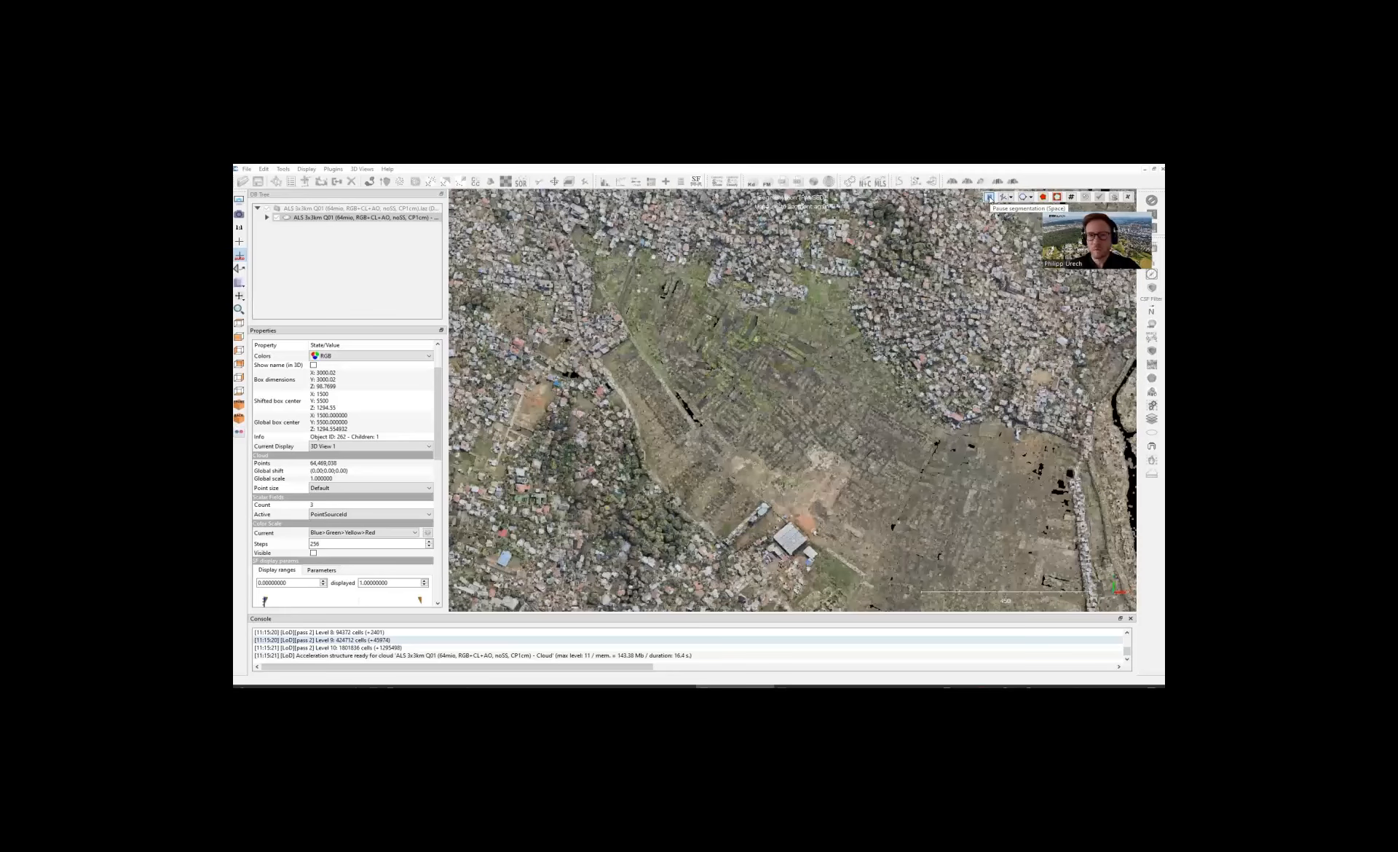
Step: Resume the segmentation, enclose the green fields in a rectangular selection, keep the points inside, and confirm the split
{"action": "left_click", "coordinate": [989, 198]}
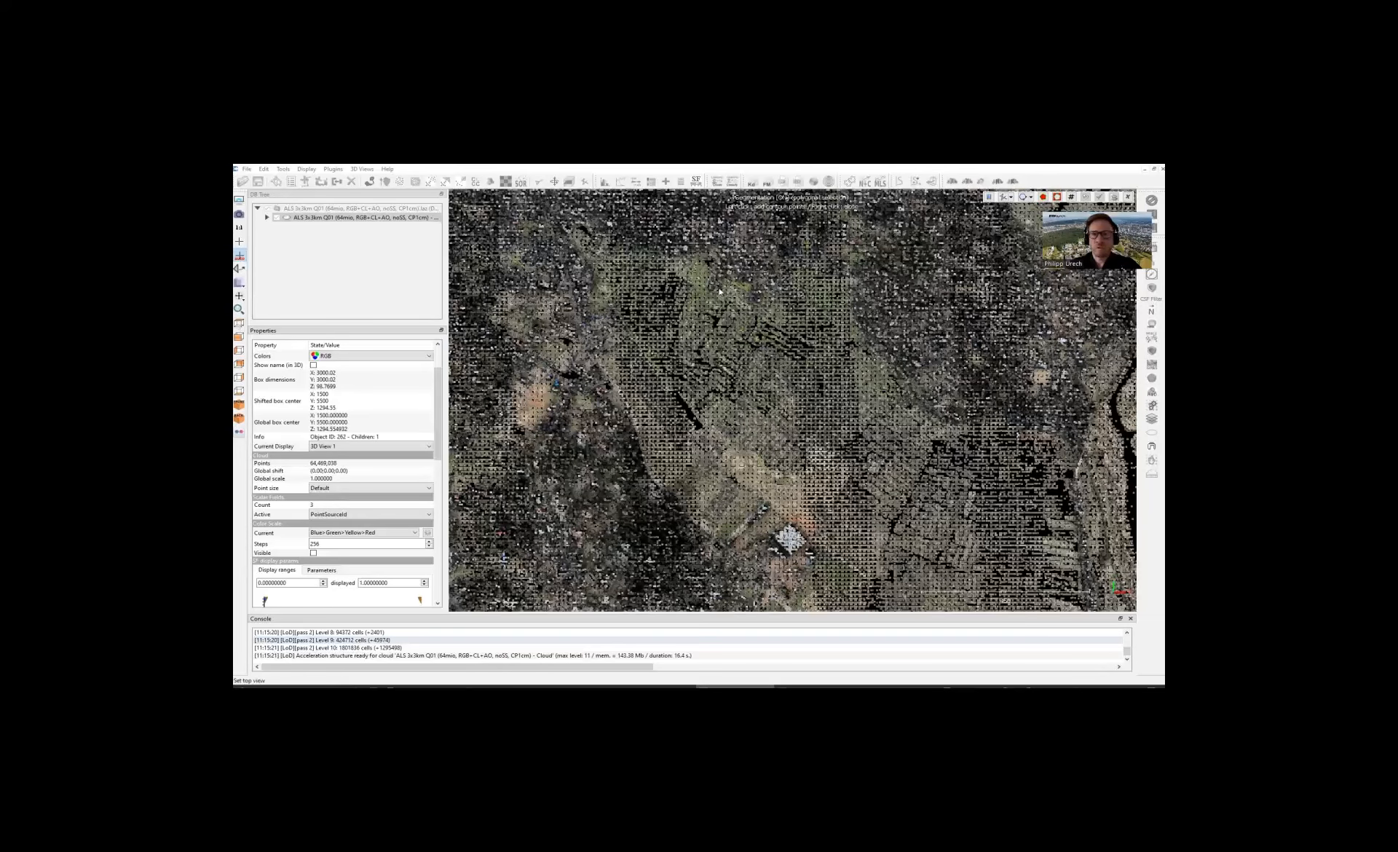
{"action": "left_click", "coordinate": [1011, 199]}
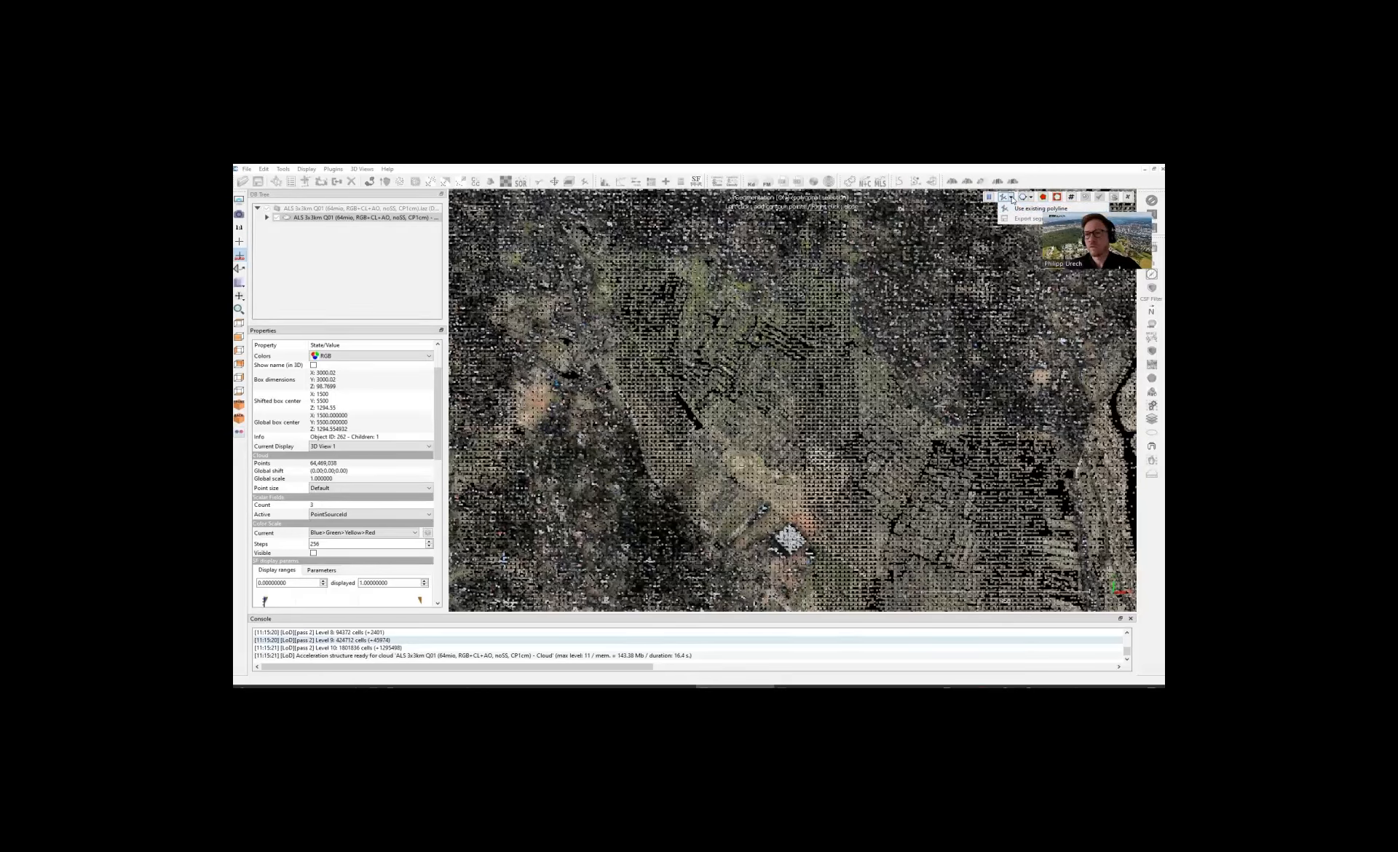
{"action": "left_click", "coordinate": [1012, 199]}
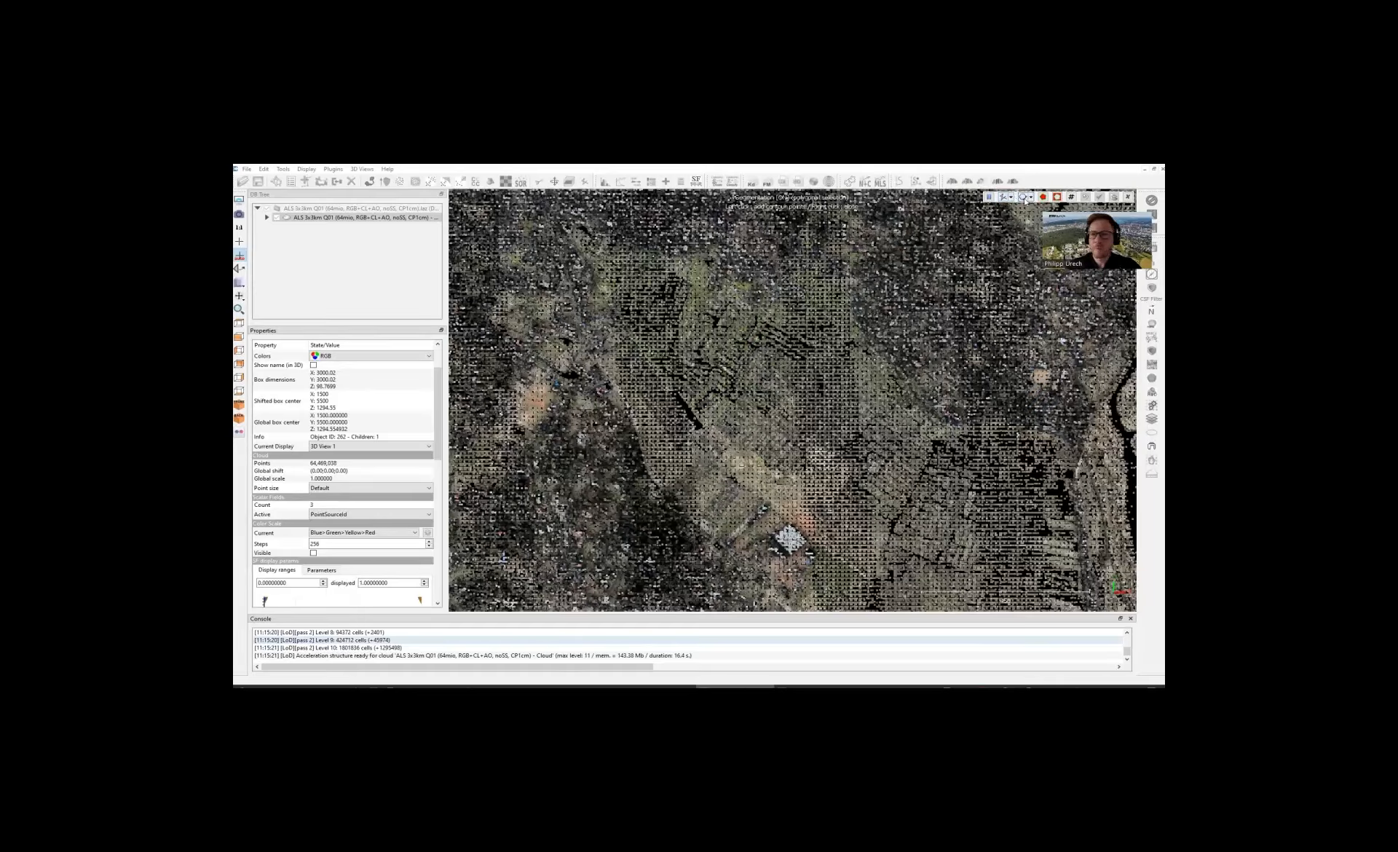
{"action": "left_click", "coordinate": [1031, 199]}
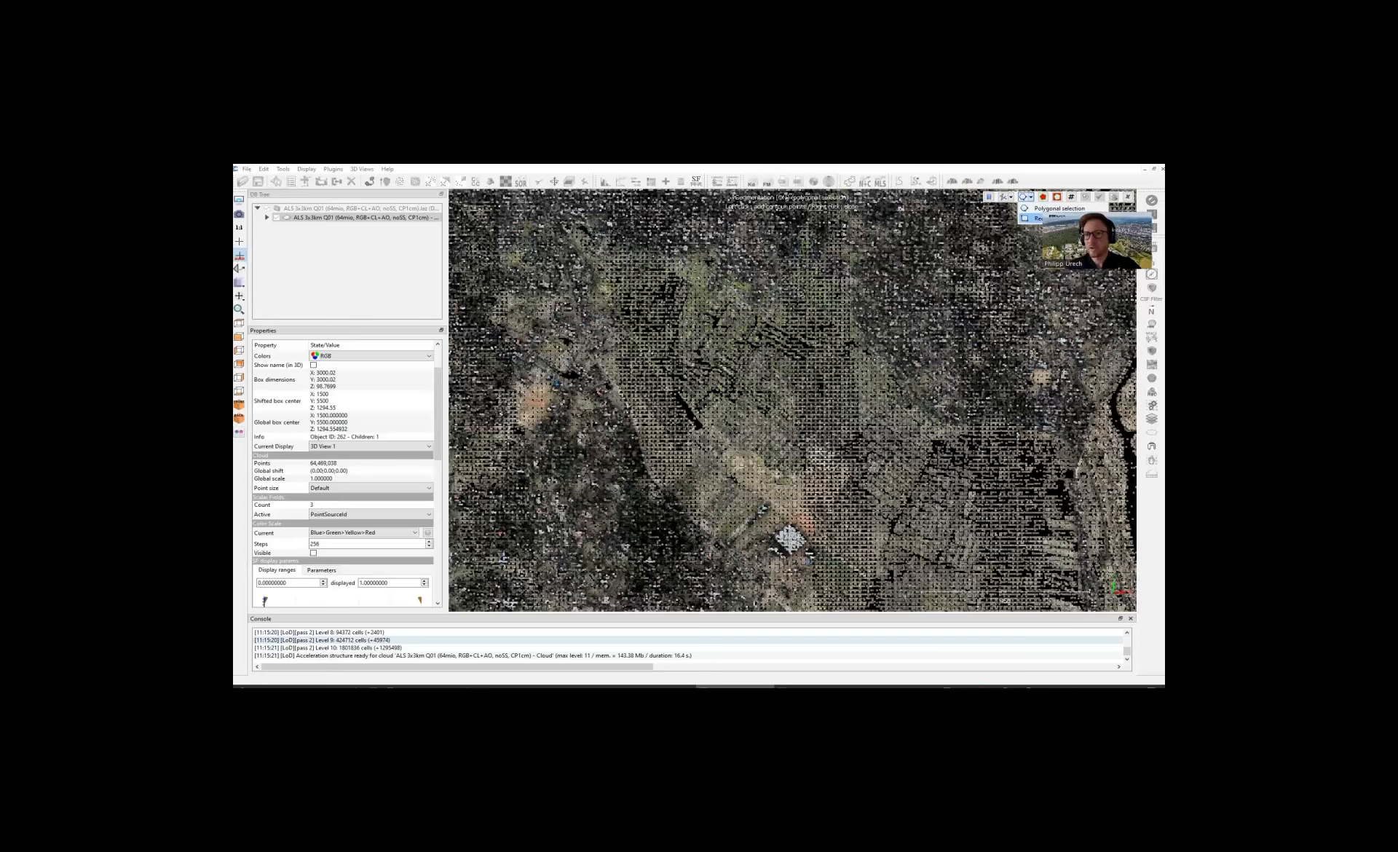
{"action": "left_click", "coordinate": [1037, 218]}
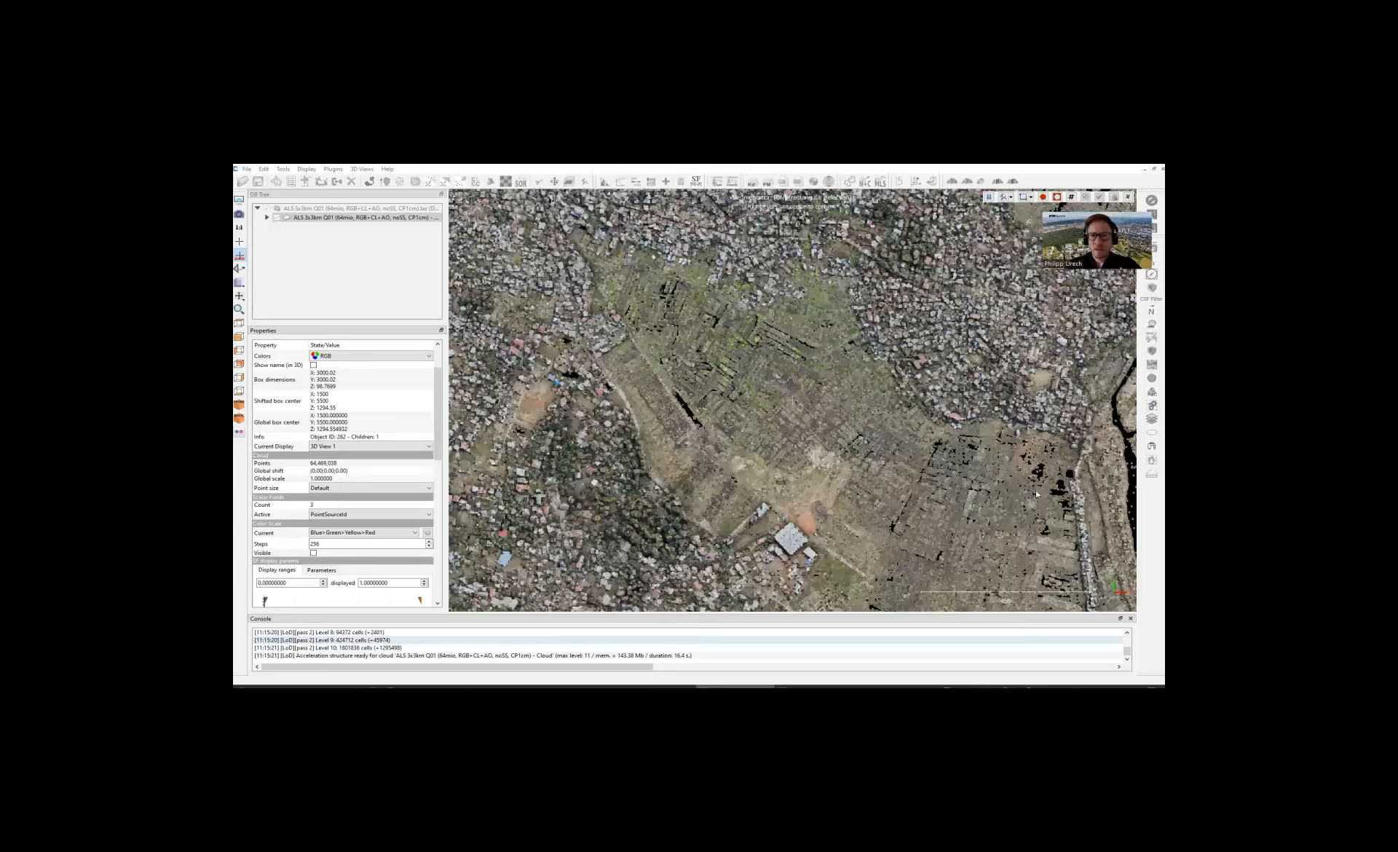
{"action": "left_click_drag", "start_coordinate": [495, 196], "coordinate": [1027, 557]}
{"action": "left_click_drag", "start_coordinate": [1042, 620], "coordinate": [1025, 605]}
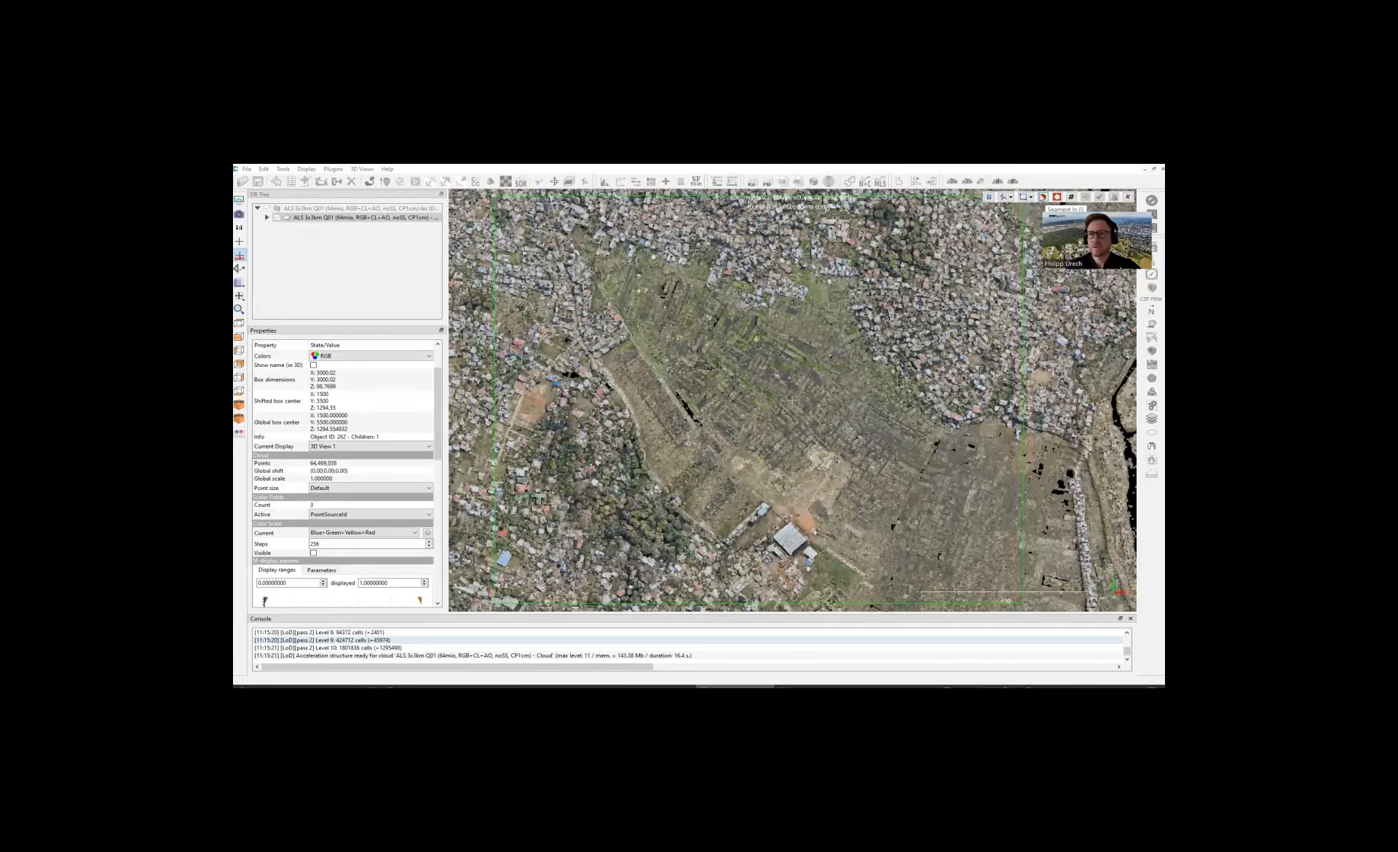
{"action": "left_click", "coordinate": [1043, 200]}
{"action": "left_click", "coordinate": [1044, 197]}
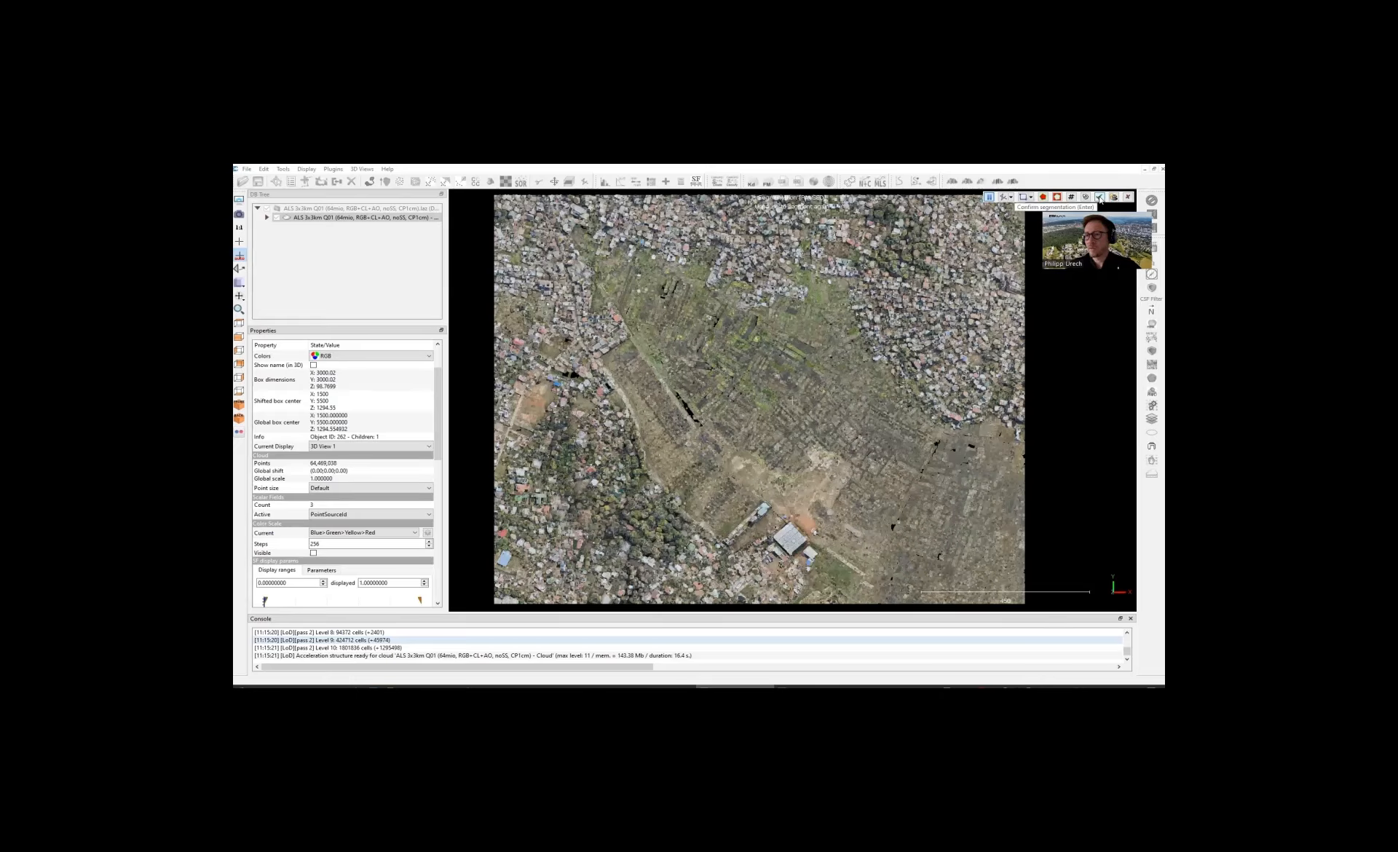
{"action": "left_click", "coordinate": [1100, 198]}
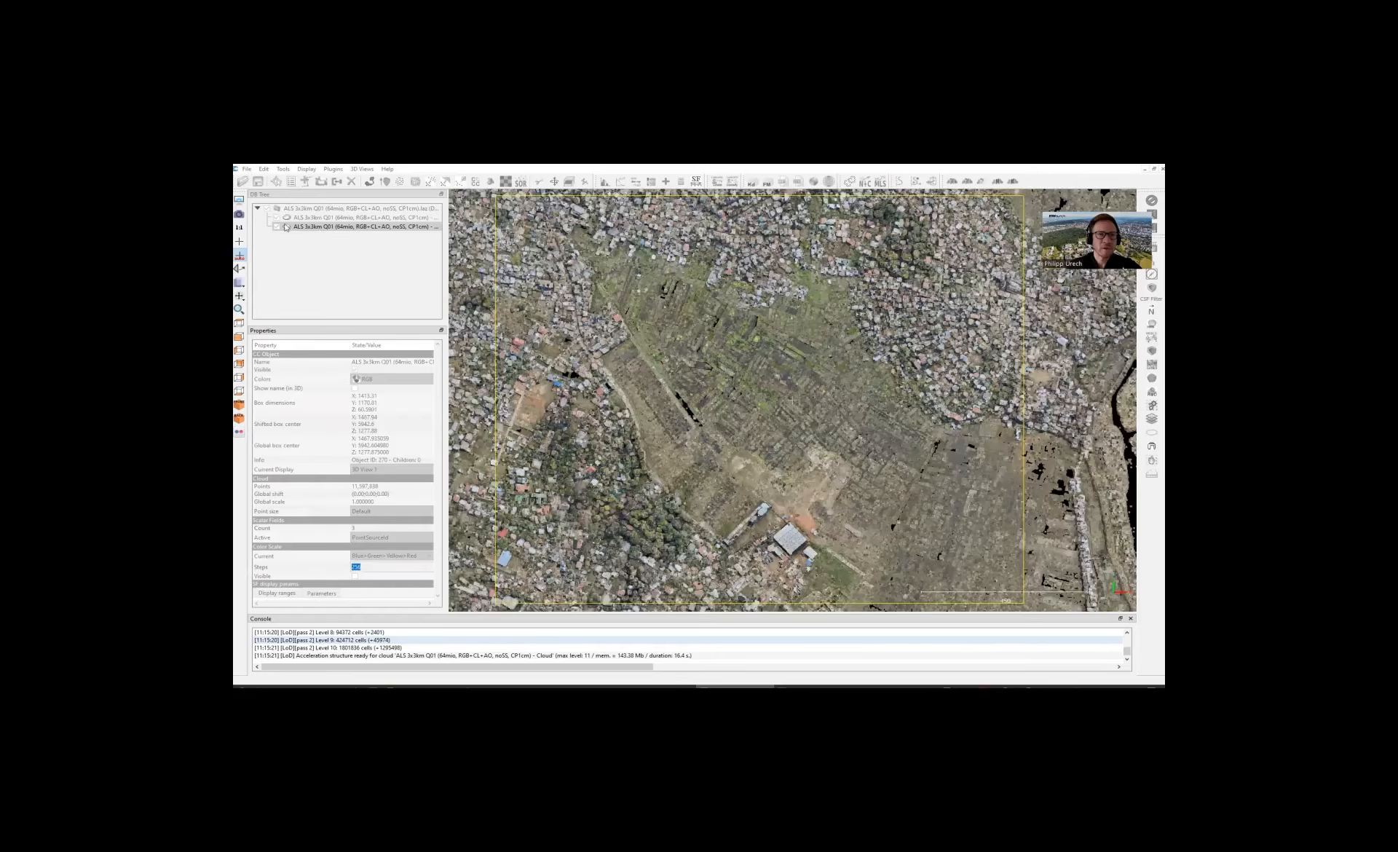
Step: Hide the segmented rectangle and examine the remaining cloud around the cut-out area
{"action": "left_click", "coordinate": [277, 228]}
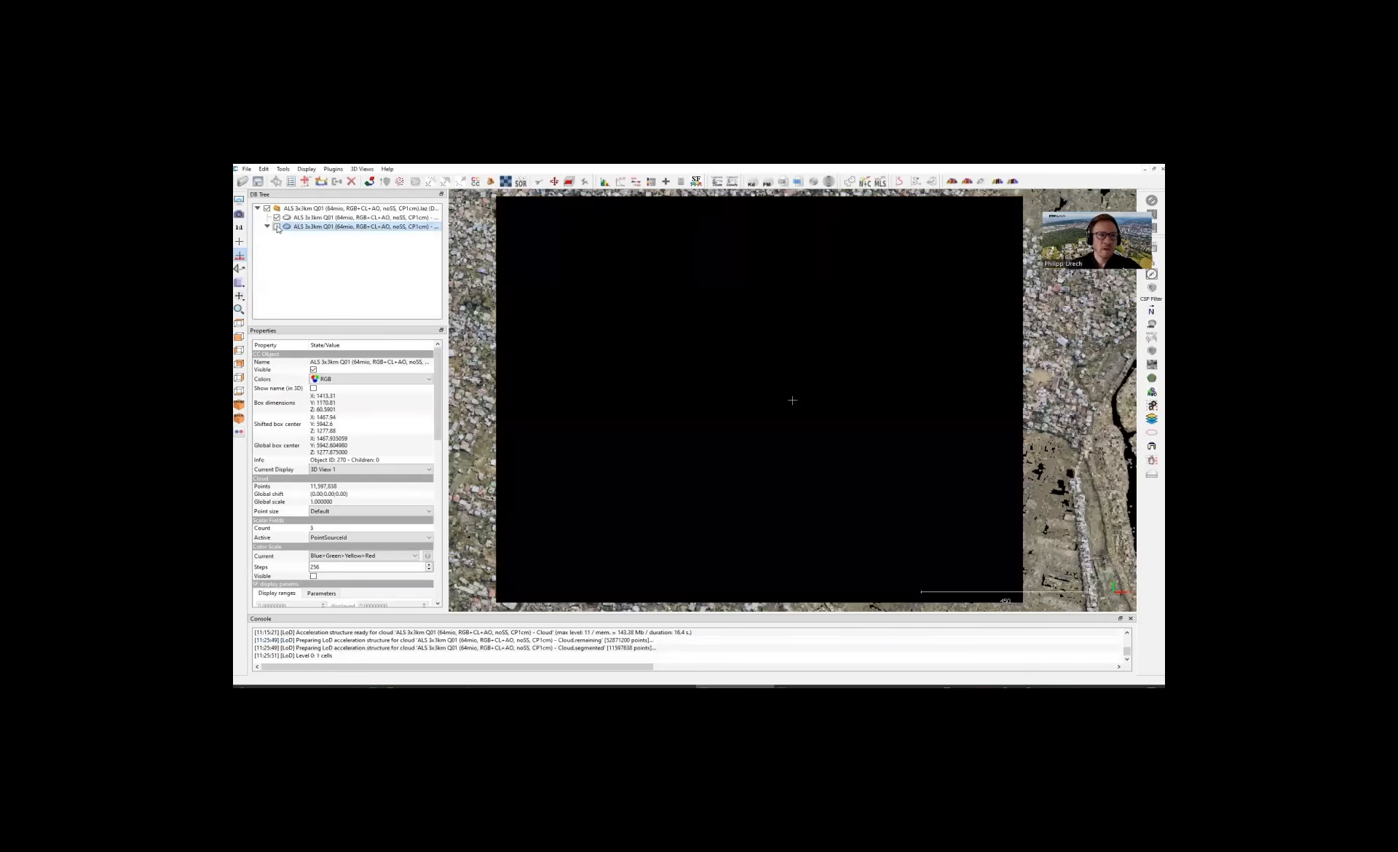
{"action": "left_click", "coordinate": [277, 217]}
{"action": "left_click", "coordinate": [277, 218]}
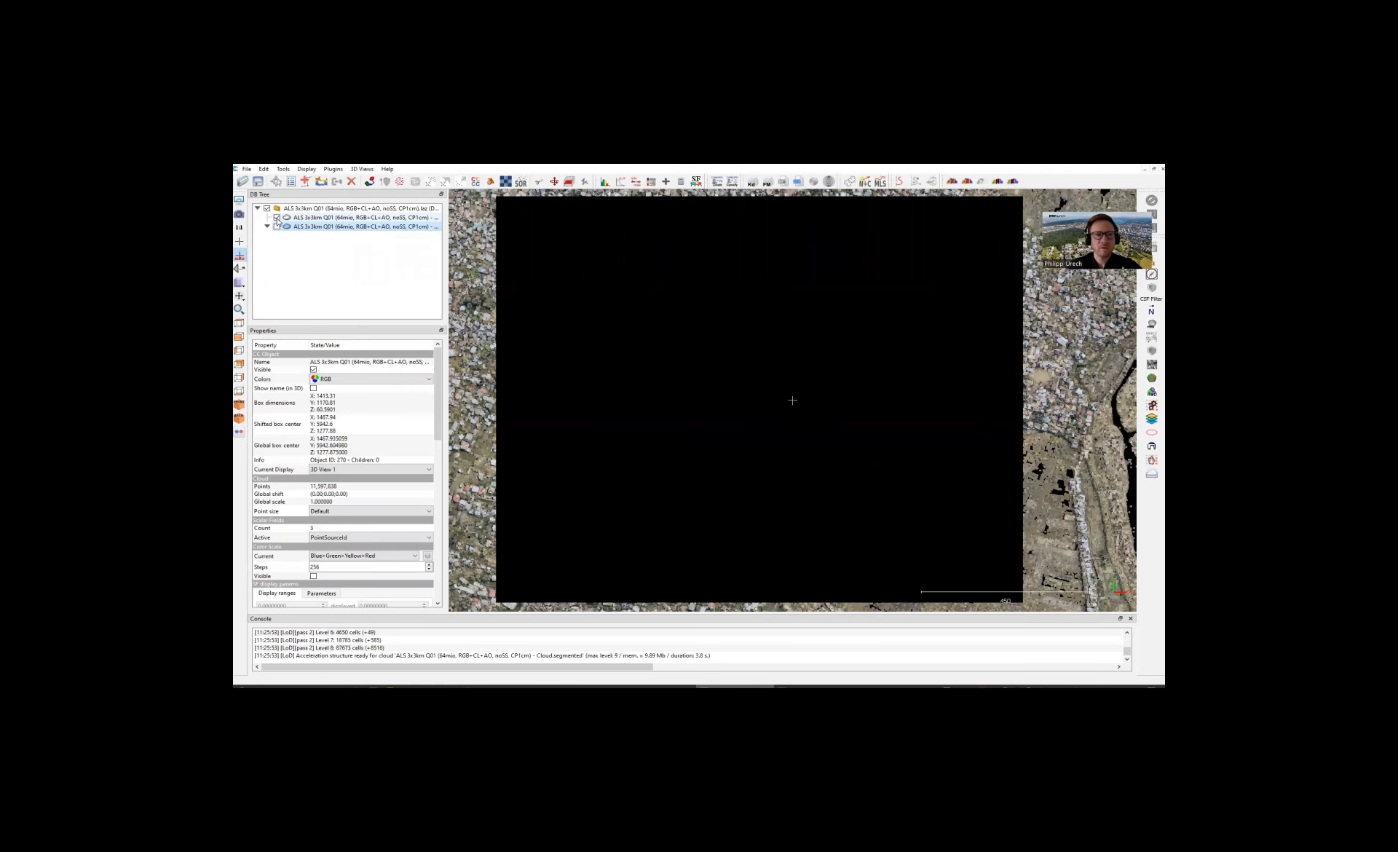
{"action": "scroll", "coordinate": [741, 300], "scroll_direction": "down", "scroll_amount": 1}
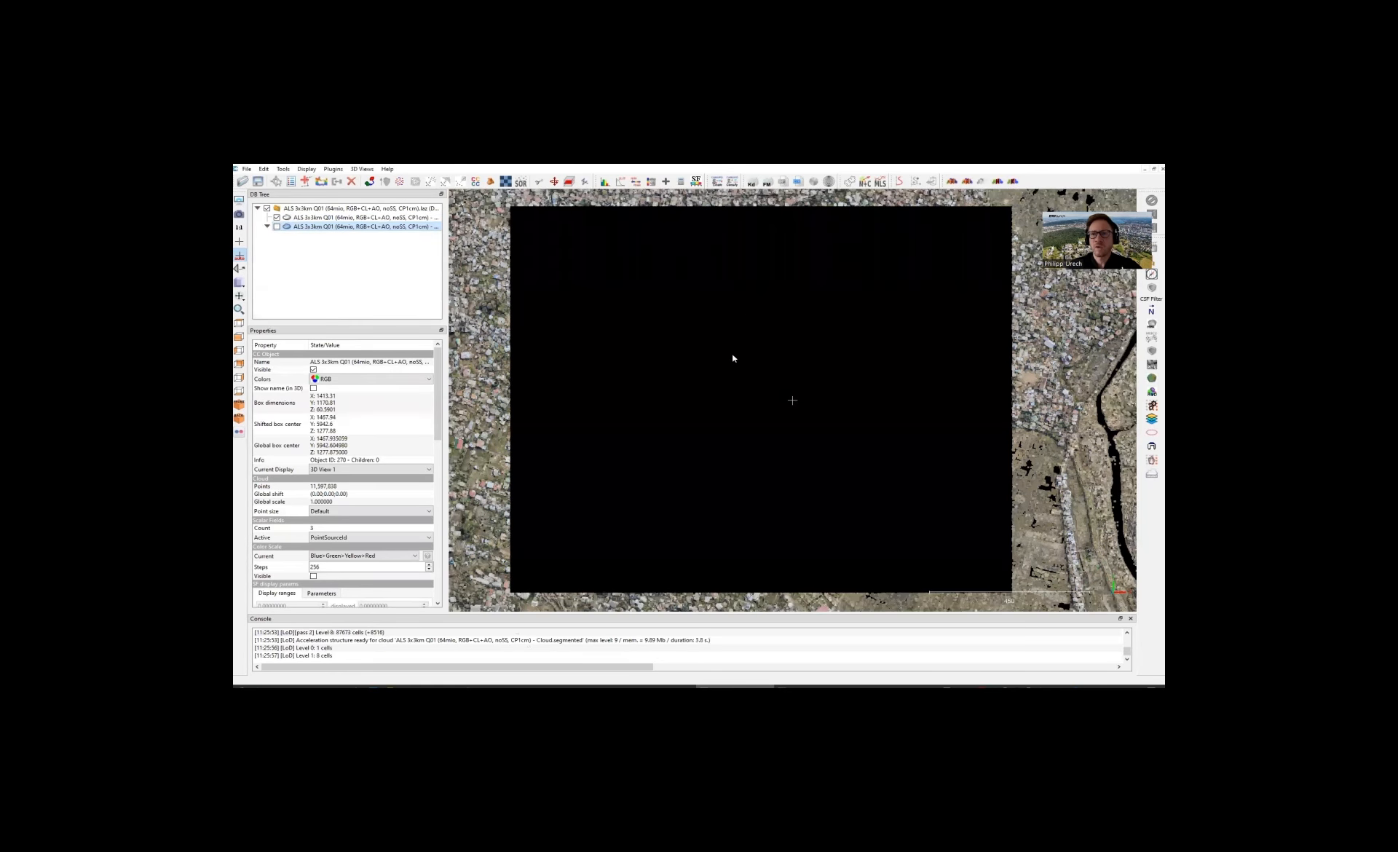
{"action": "scroll", "coordinate": [733, 357], "scroll_direction": "down", "scroll_amount": 3}
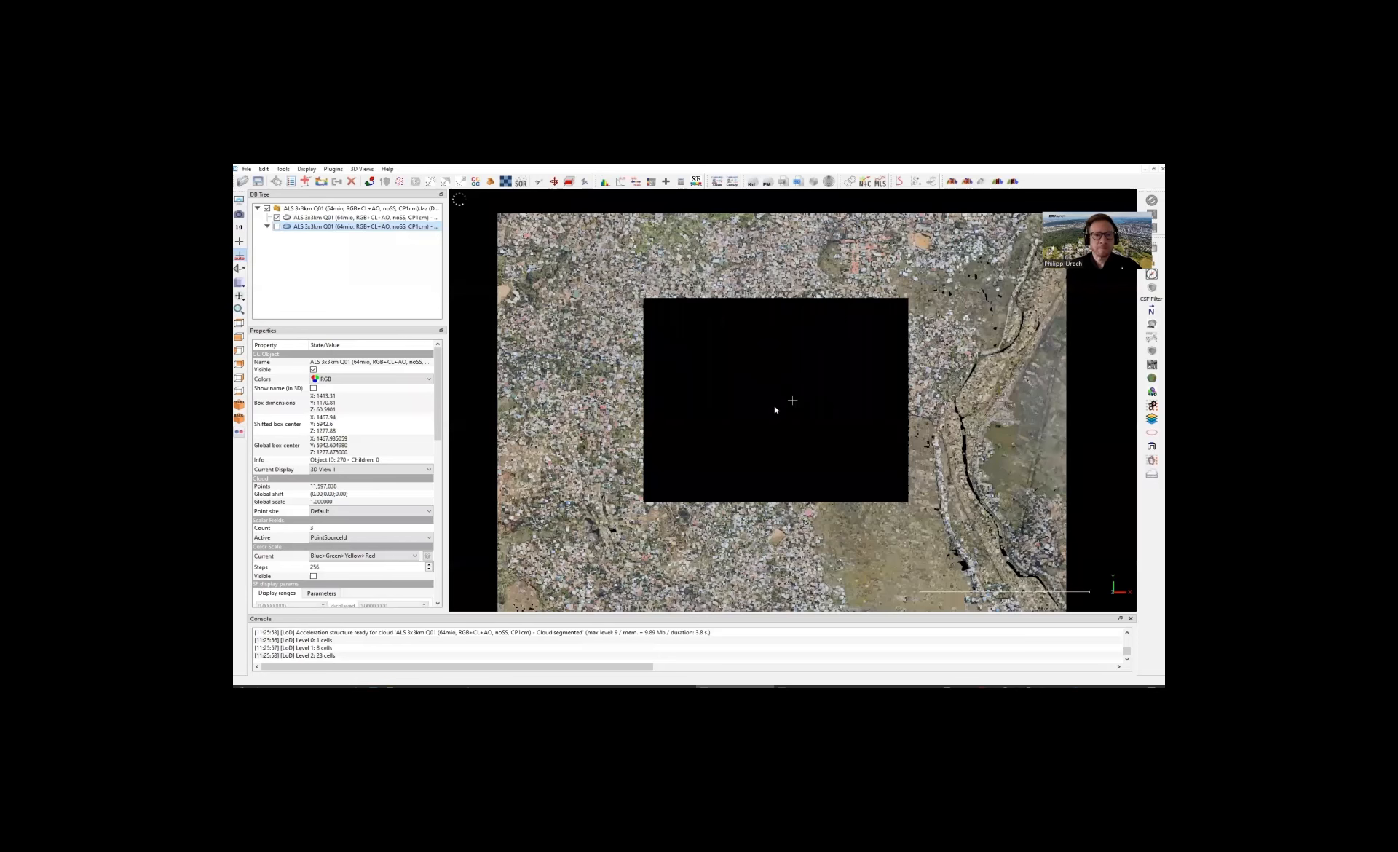
{"action": "scroll", "coordinate": [774, 406], "scroll_direction": "up", "scroll_amount": 3}
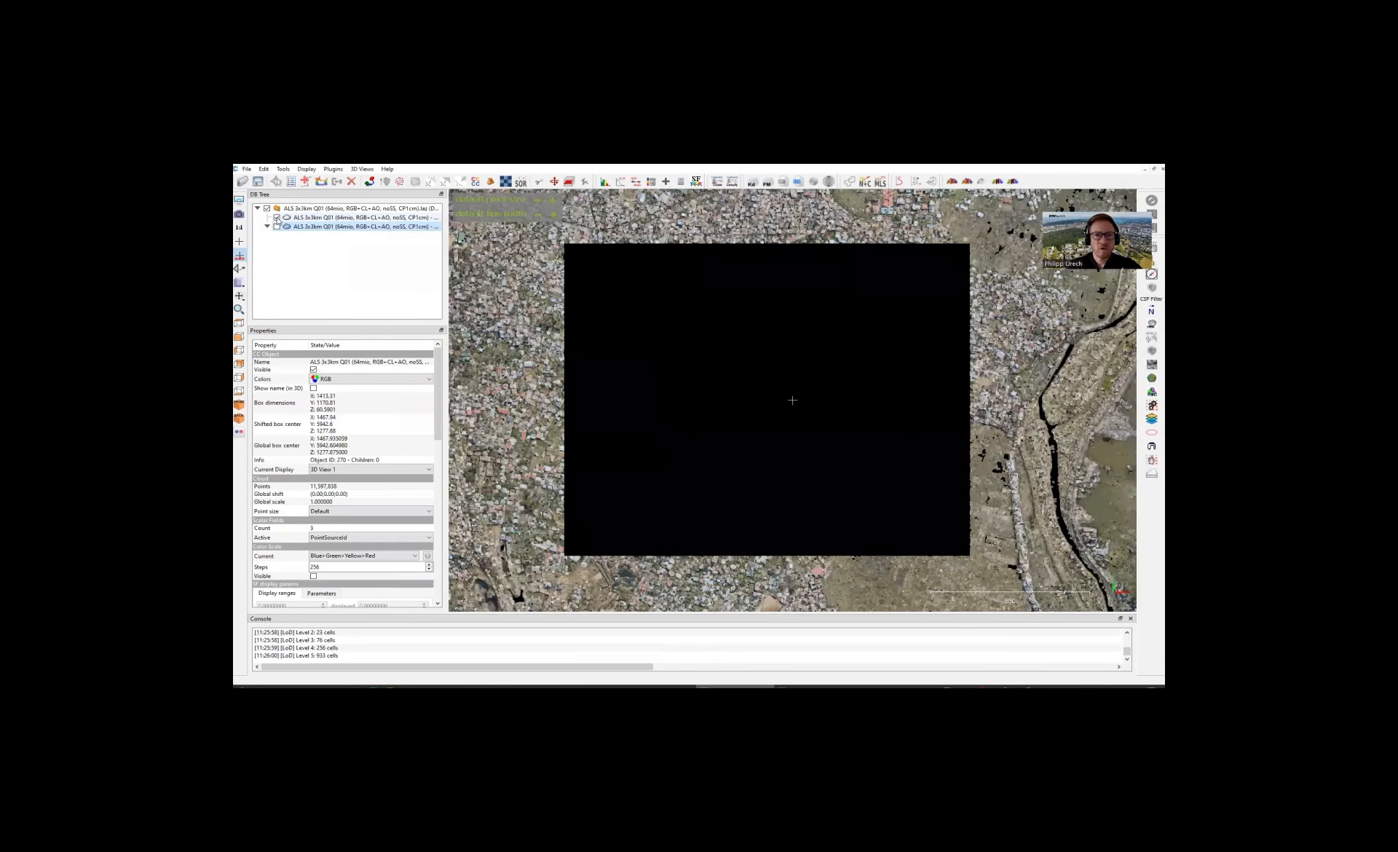
Step: Hide the remaining cloud and display only the segmented rectangle for inspection
{"action": "left_click", "coordinate": [277, 226]}
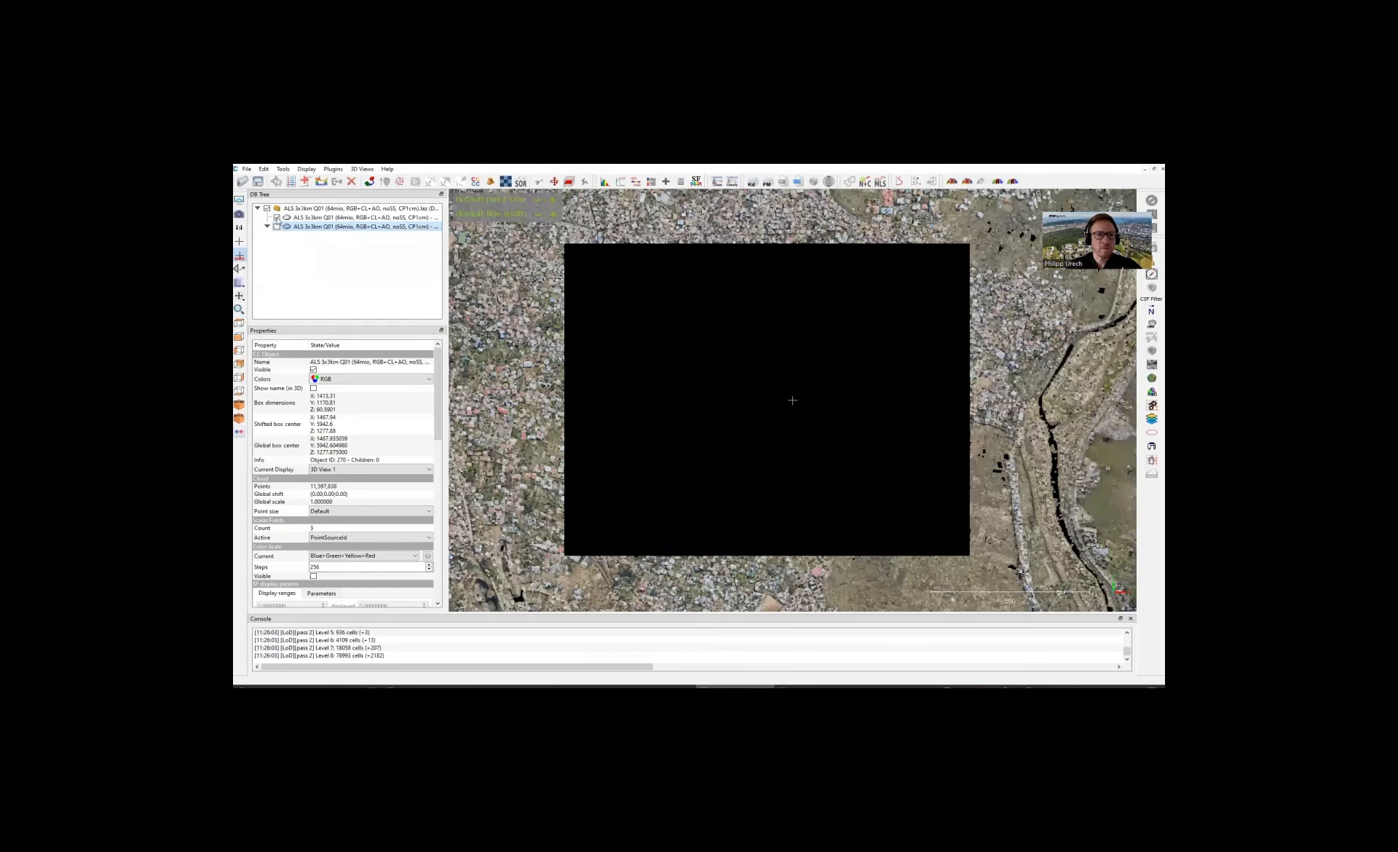
{"action": "left_click", "coordinate": [277, 218]}
{"action": "left_click", "coordinate": [277, 226]}
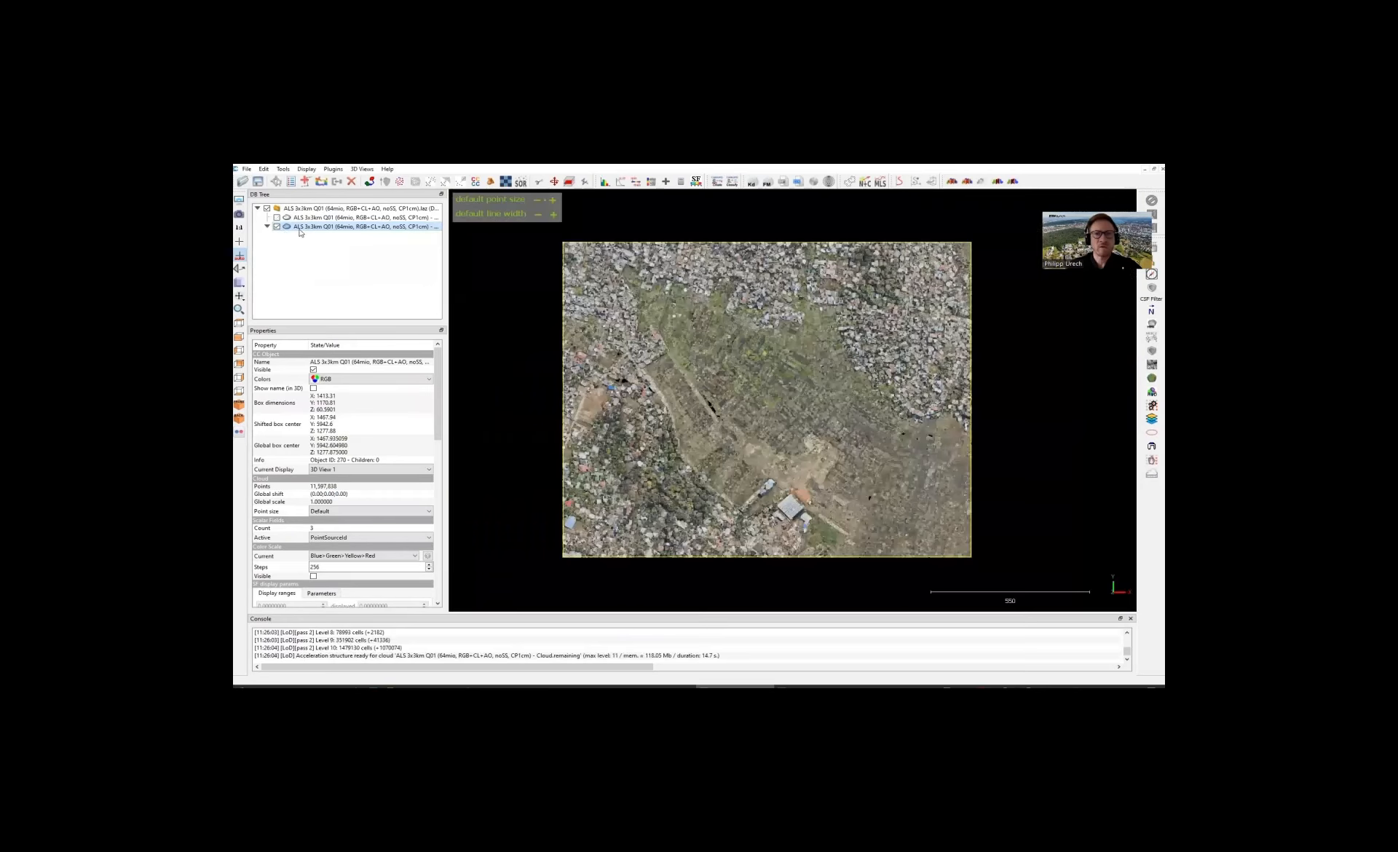
{"action": "right_click_drag", "start_coordinate": [837, 396], "coordinate": [843, 368]}
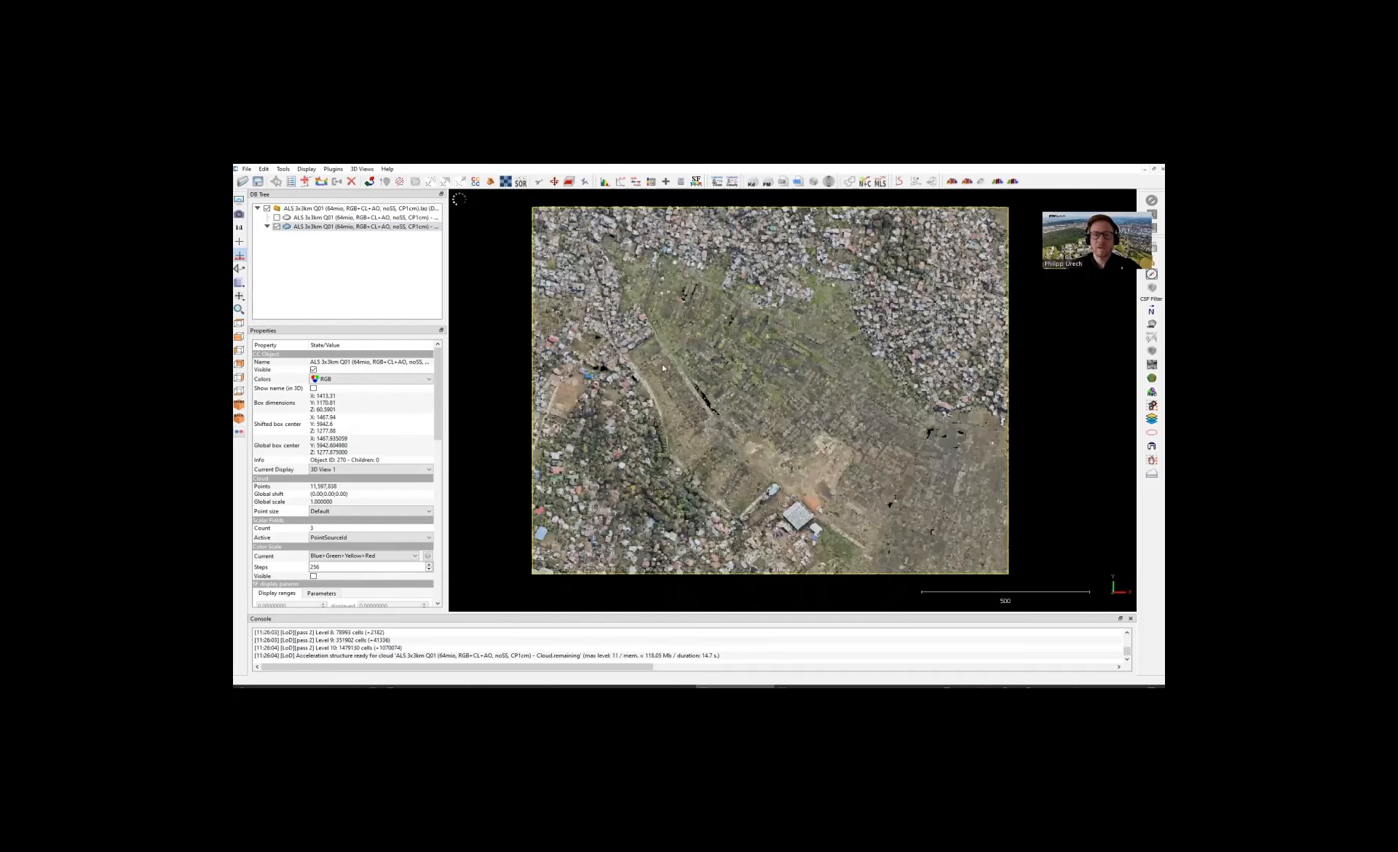
Step: Show the remaining cloud again and merge both clouds into one without generating an original cloud index scalar field
{"action": "left_click", "coordinate": [277, 217]}
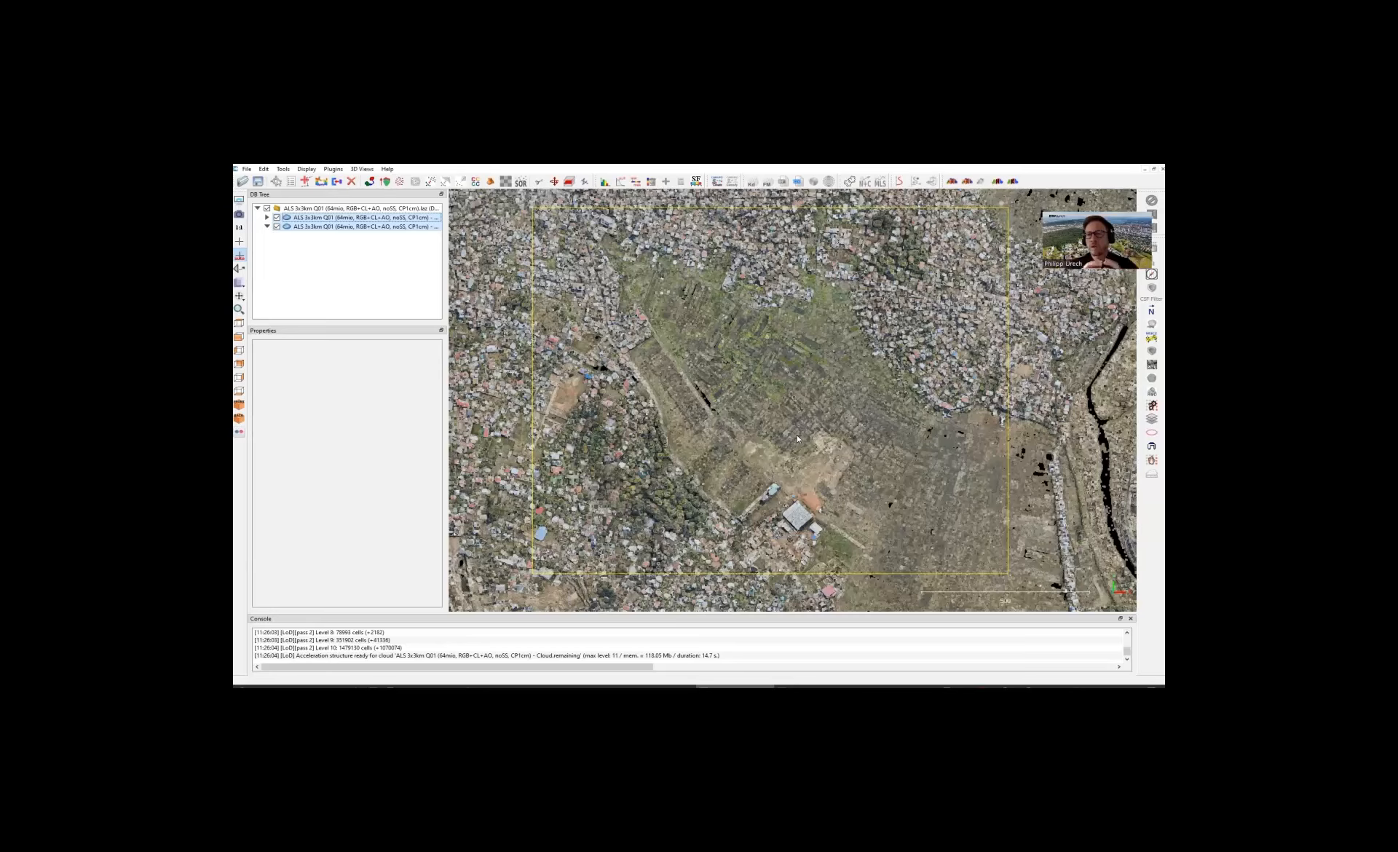
{"action": "left_click", "coordinate": [336, 182]}
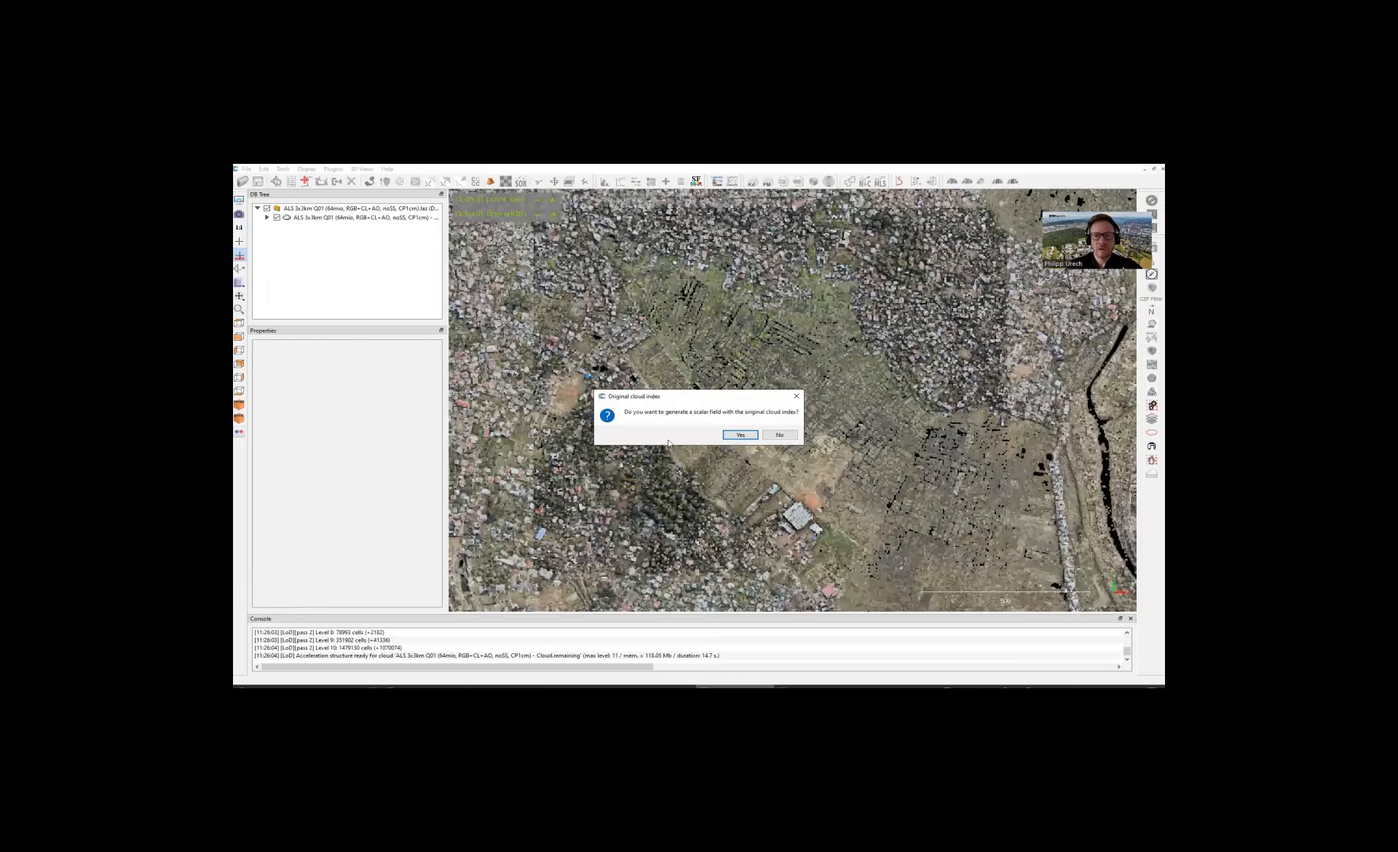
{"action": "left_click", "coordinate": [780, 436]}
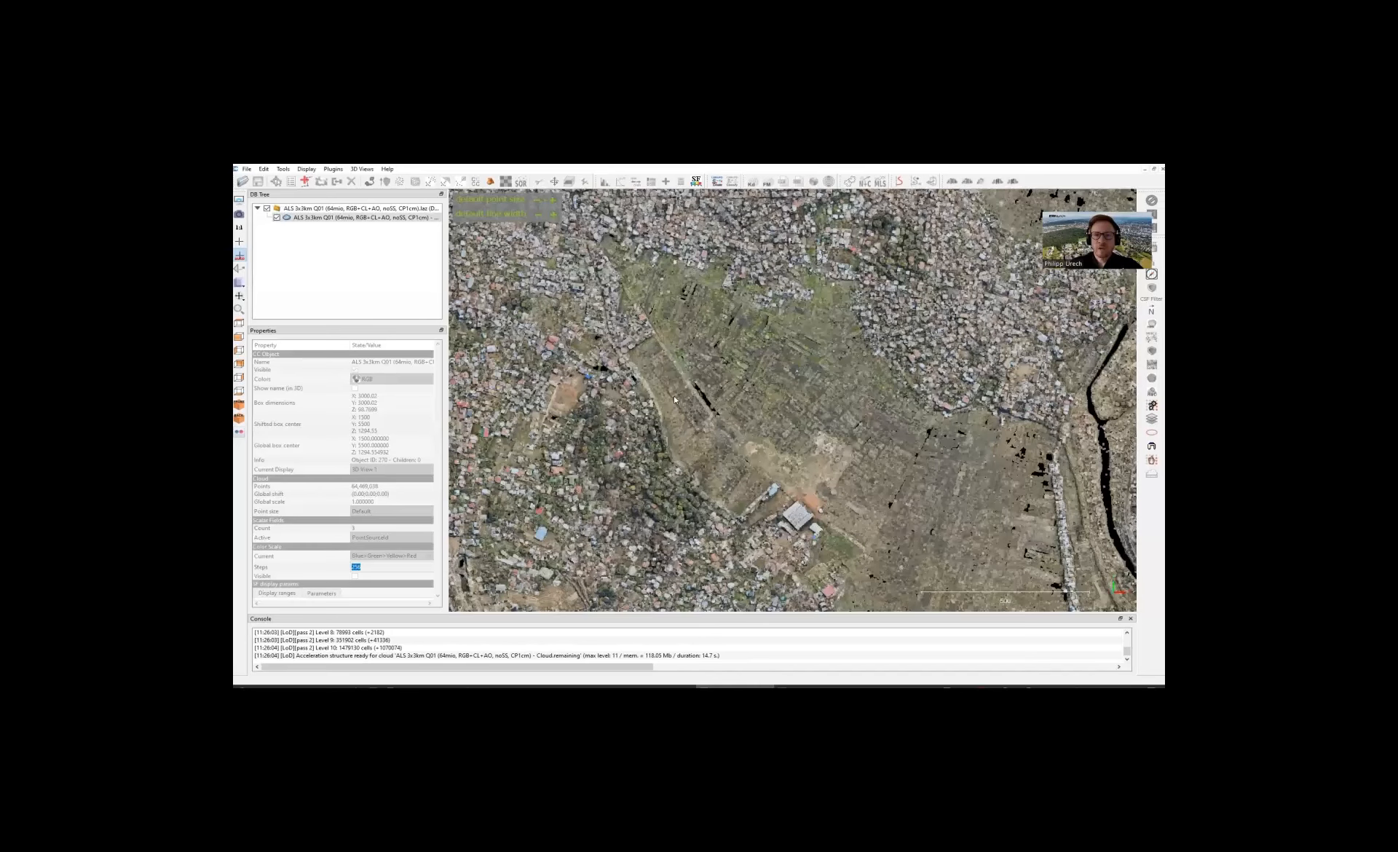
Step: From the top view, segment the merged cloud with a polygon around the green fields, keeping the inside and deleting the hidden points
{"action": "left_click_drag", "start_coordinate": [688, 367], "coordinate": [634, 261]}
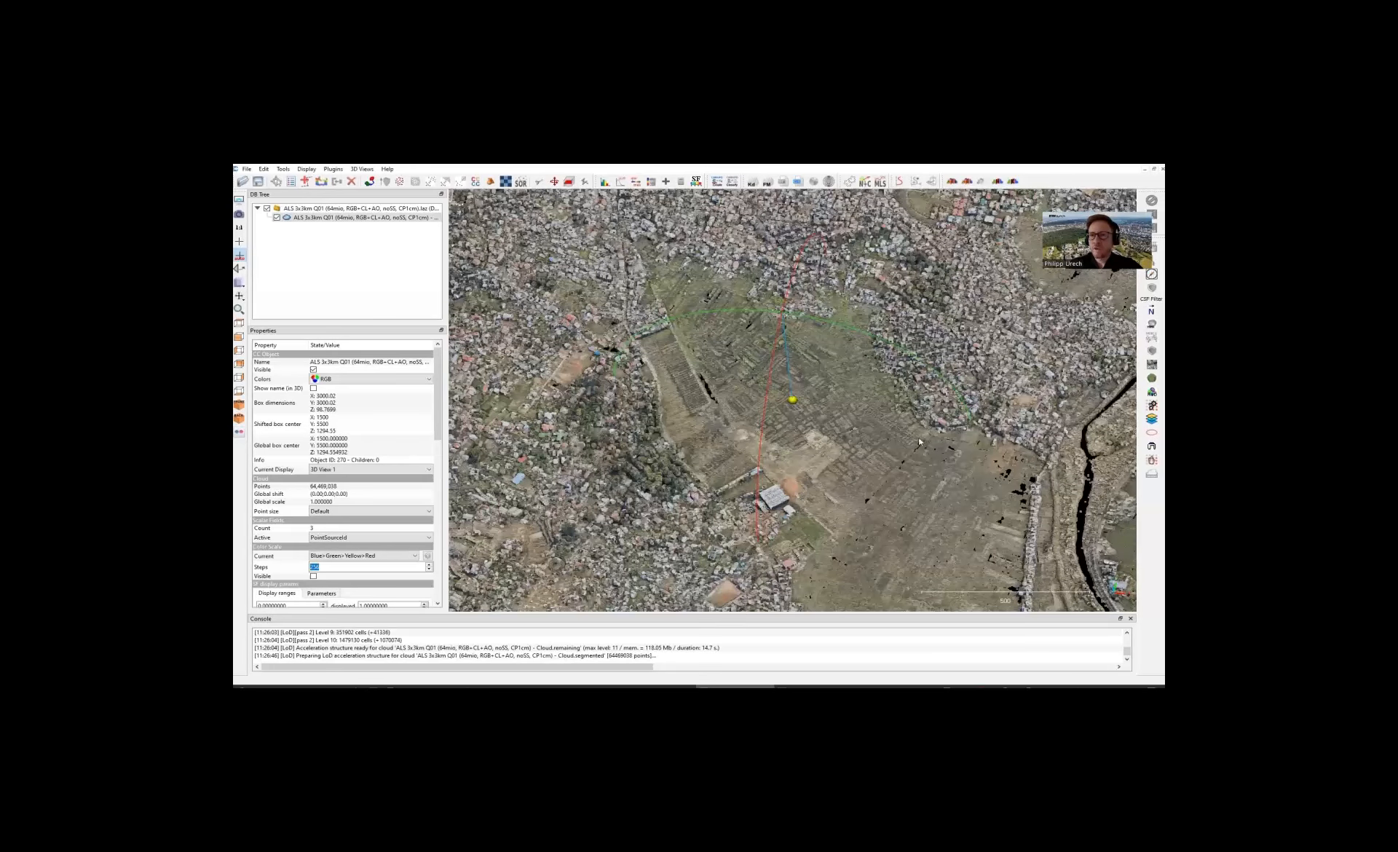
{"action": "left_click_drag", "start_coordinate": [1000, 306], "coordinate": [961, 244]}
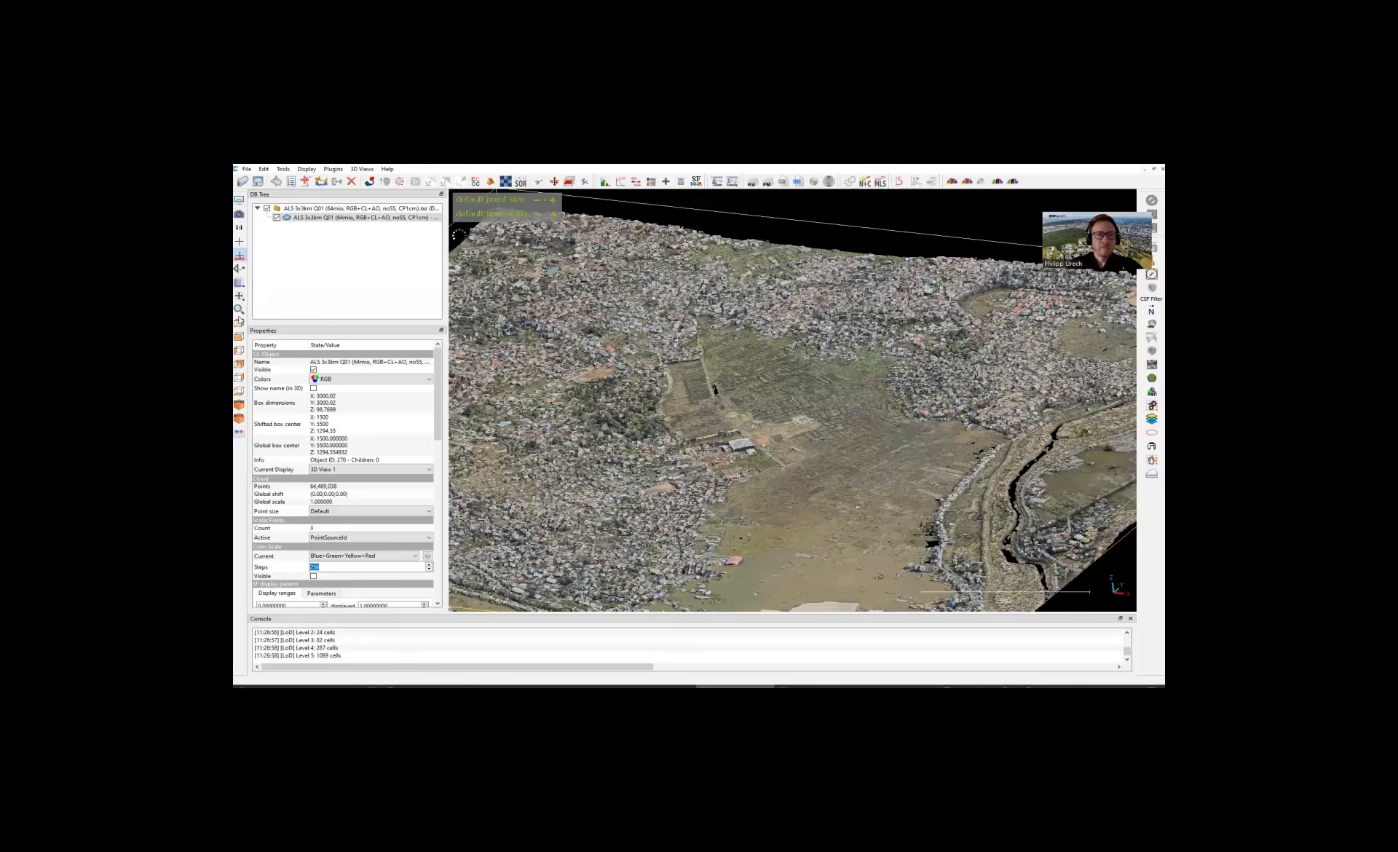
{"action": "left_click", "coordinate": [239, 323]}
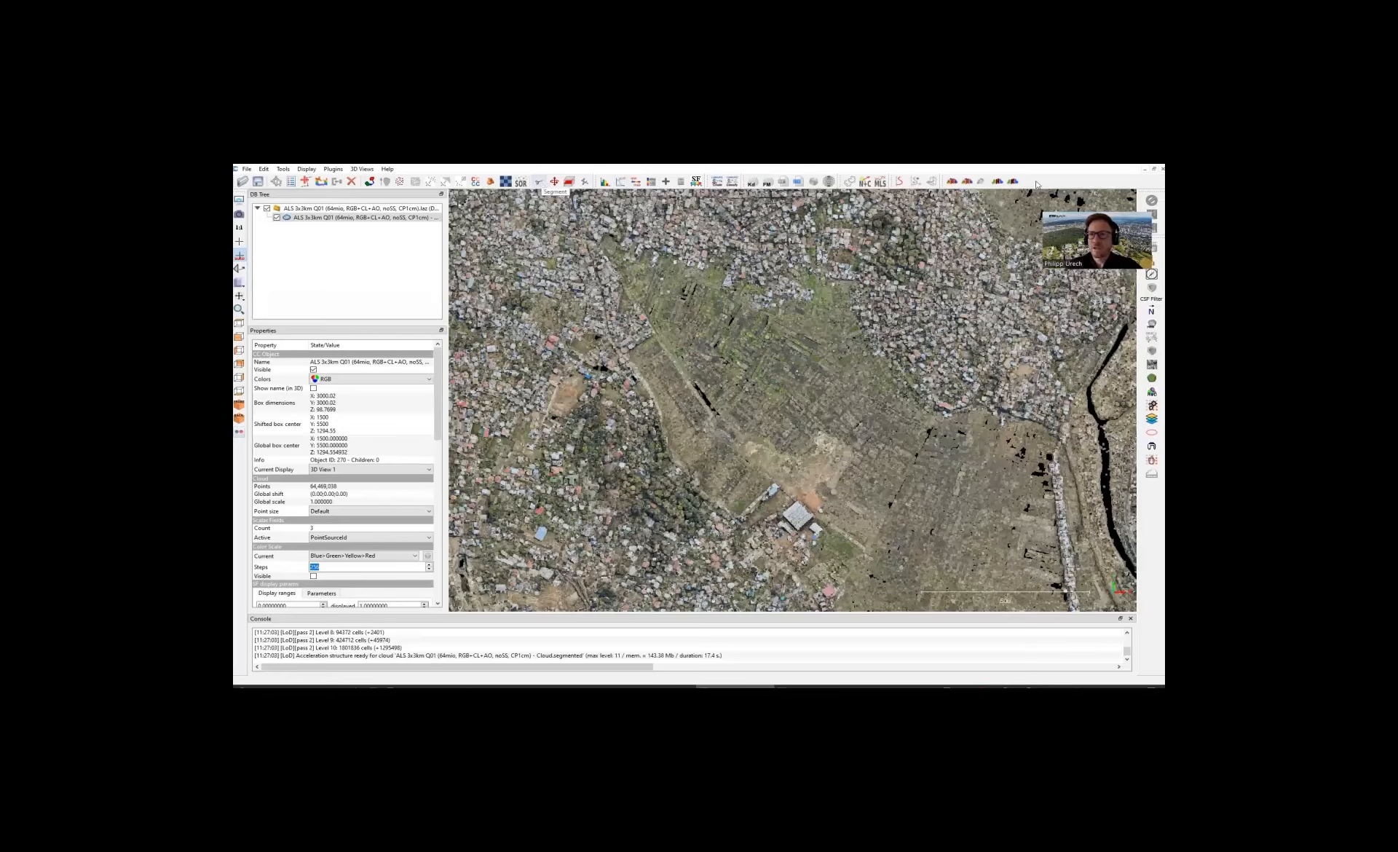
{"action": "key", "text": "t"}
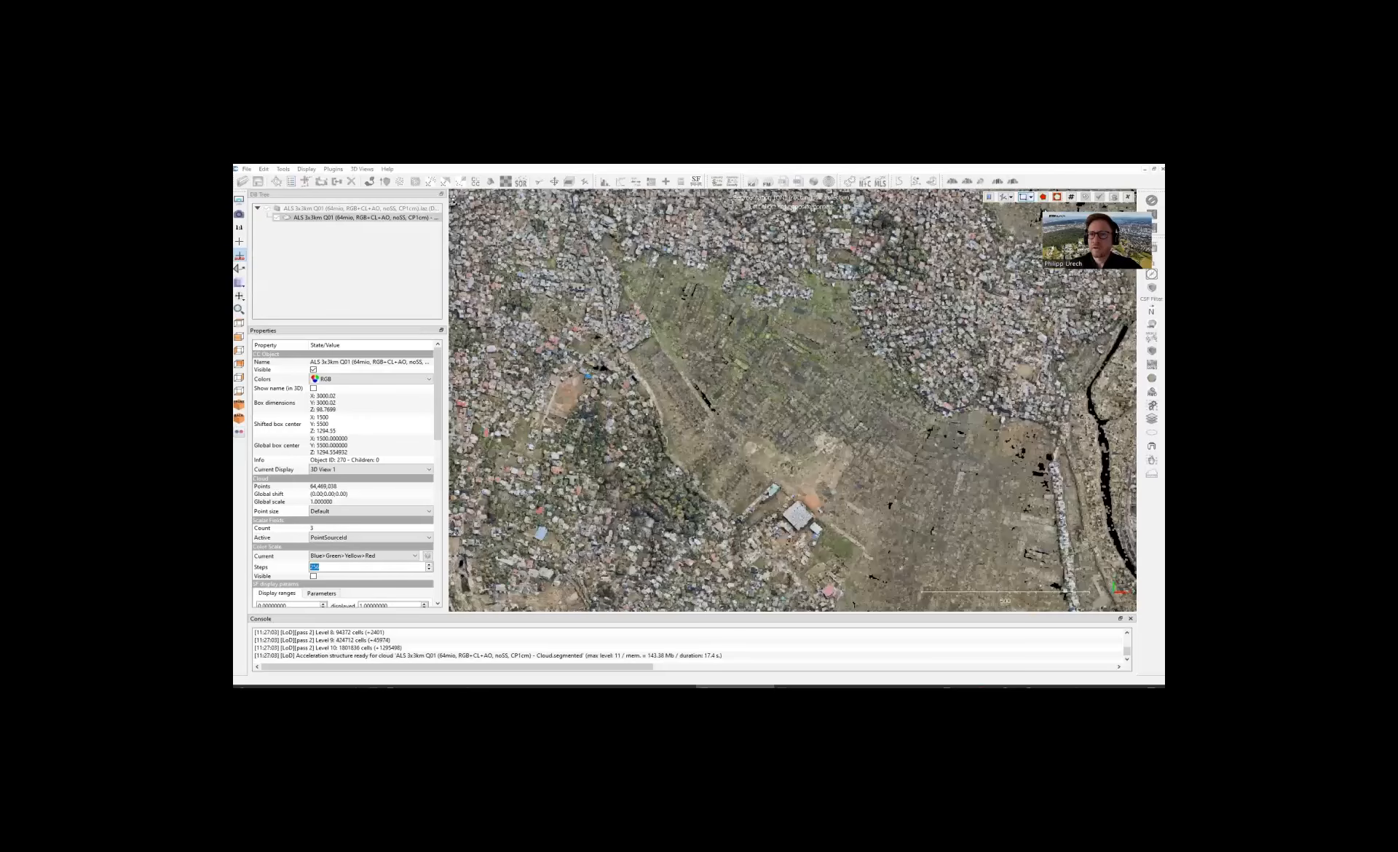
{"action": "left_click", "coordinate": [859, 246]}
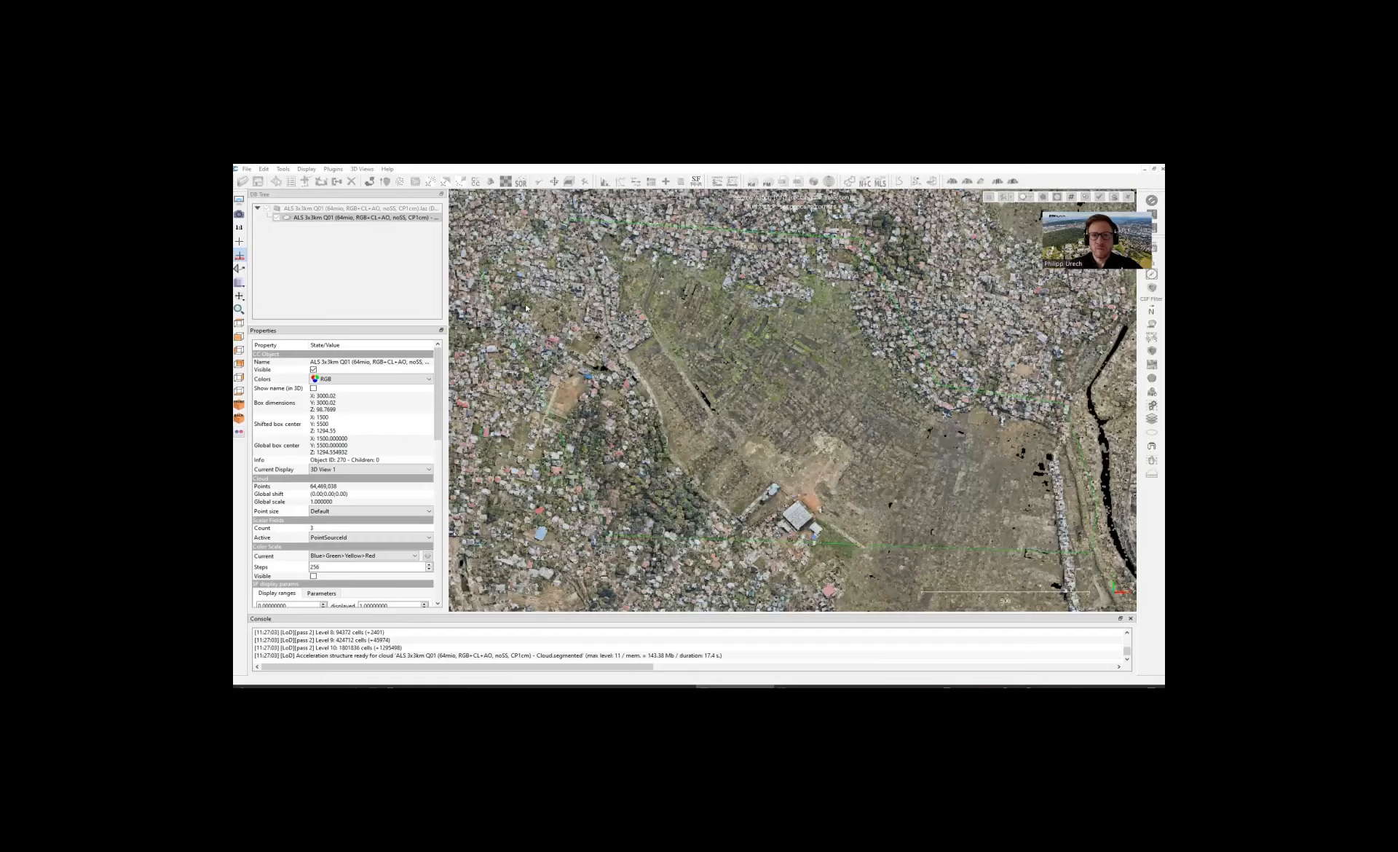
{"action": "right_click", "coordinate": [537, 258]}
{"action": "left_click", "coordinate": [1044, 198]}
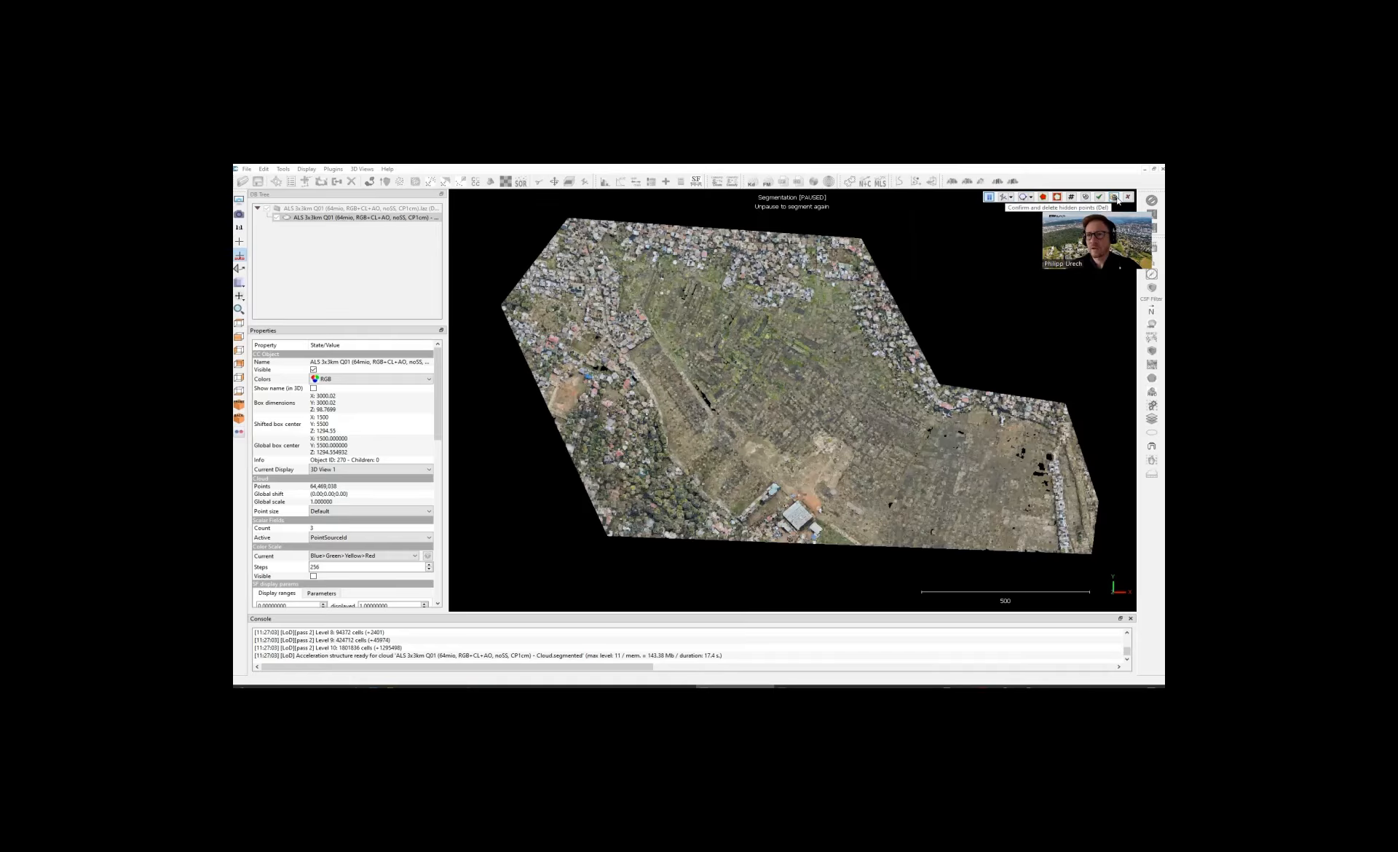
{"action": "left_click", "coordinate": [1114, 199]}
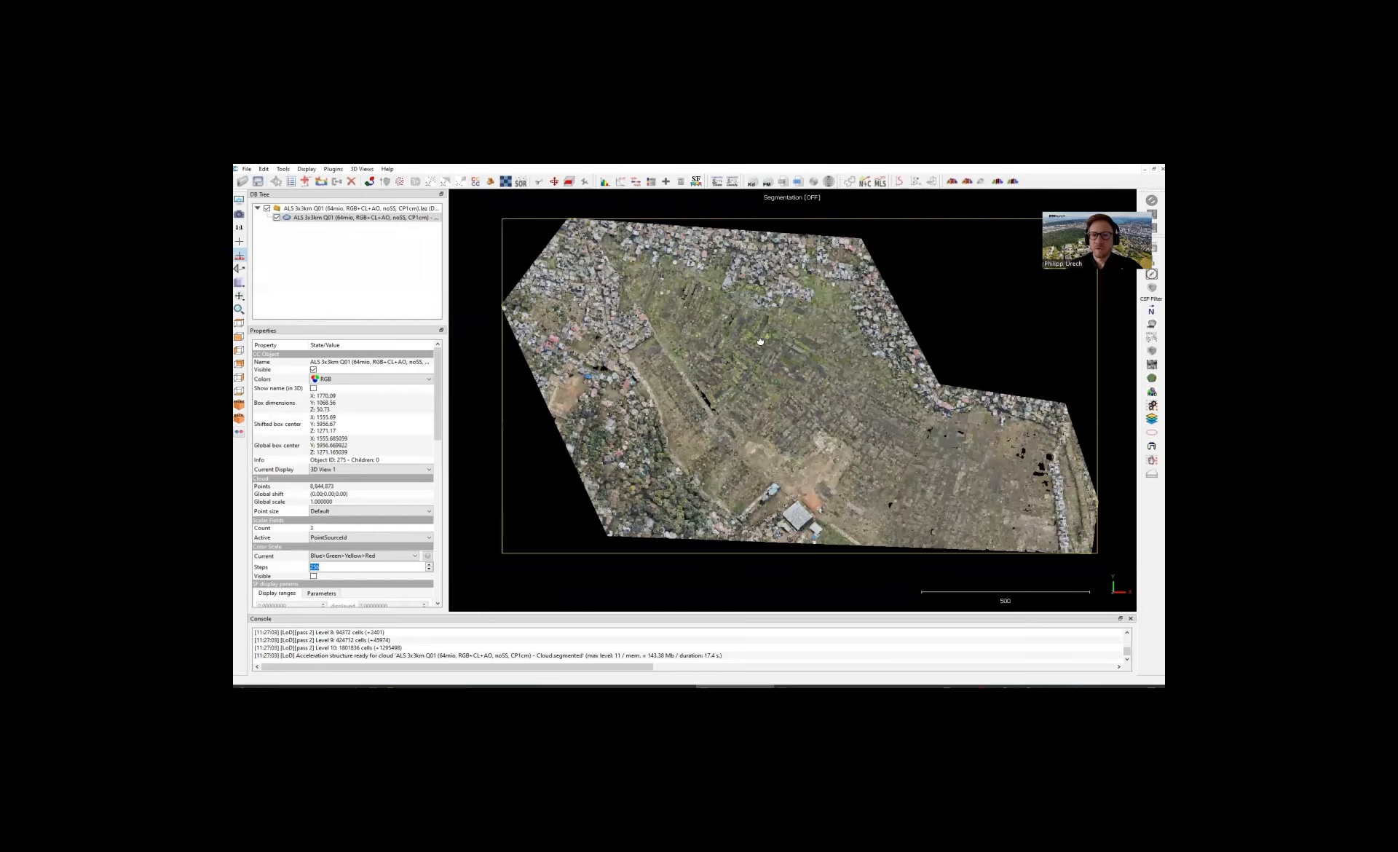
Step: Tilt the cropped cloud to a low side view and switch the projection to object-centered perspective
{"action": "left_click_drag", "start_coordinate": [760, 342], "coordinate": [825, 284]}
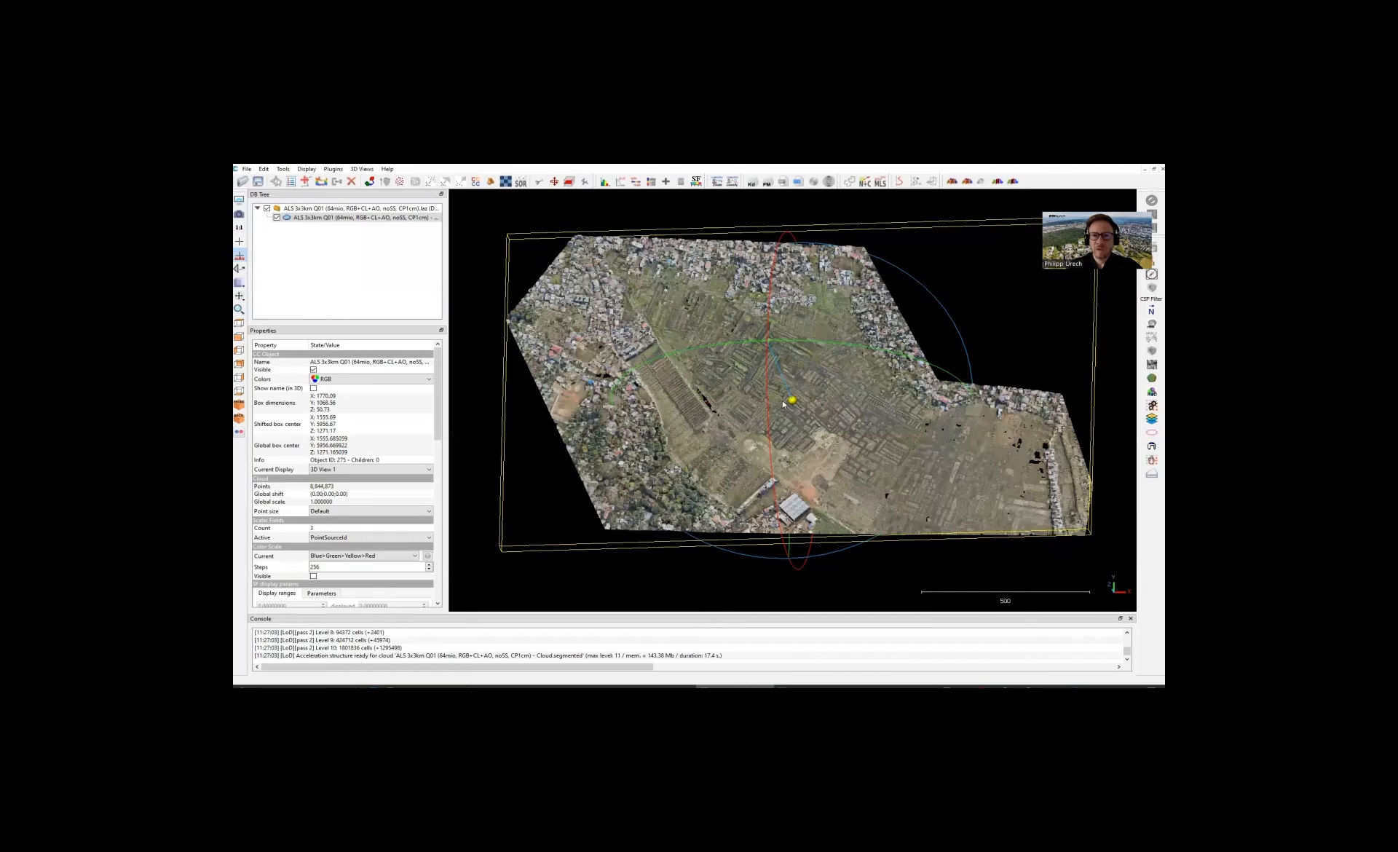
{"action": "left_click_drag", "start_coordinate": [784, 405], "coordinate": [752, 346]}
{"action": "left_click_drag", "start_coordinate": [472, 377], "coordinate": [466, 343]}
{"action": "left_click", "coordinate": [239, 282]}
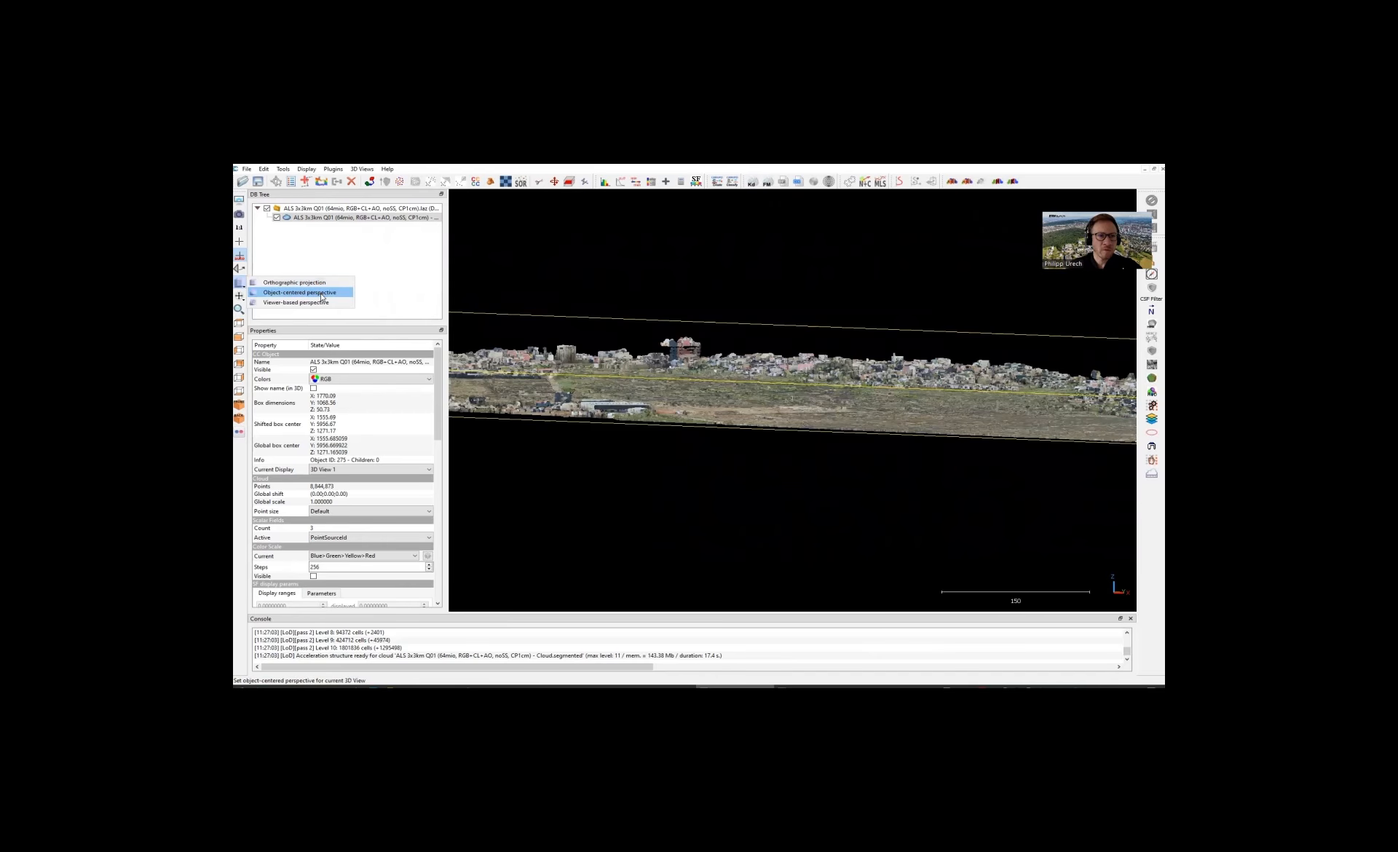
{"action": "left_click", "coordinate": [321, 293]}
Step: Examine the trees, houses and open ground along the cropped cloud's cut edge from low and raised angles
{"action": "left_click_drag", "start_coordinate": [617, 442], "coordinate": [741, 467]}
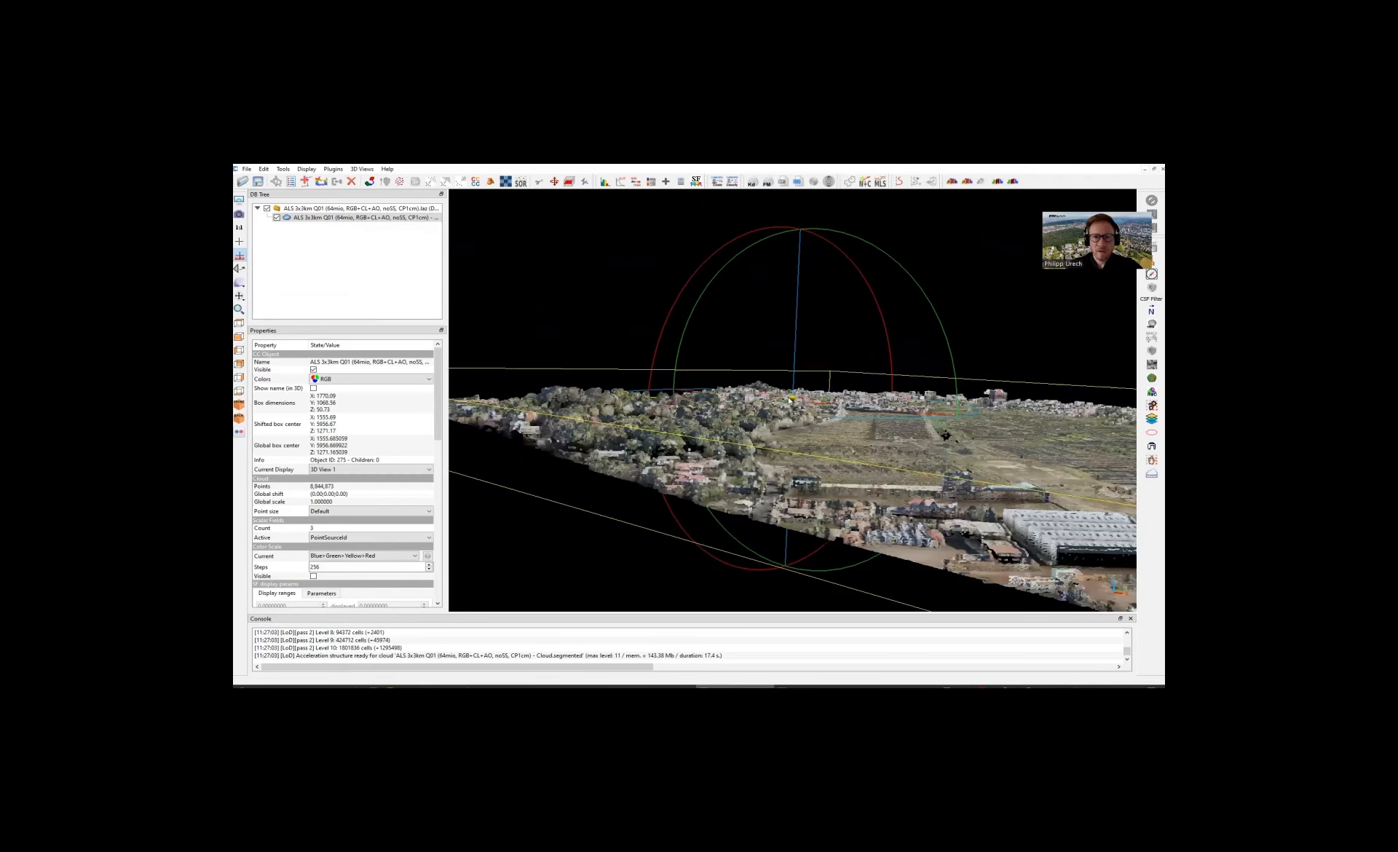
{"action": "right_click_drag", "start_coordinate": [742, 467], "coordinate": [860, 411]}
{"action": "left_click_drag", "start_coordinate": [836, 430], "coordinate": [787, 466]}
{"action": "right_click_drag", "start_coordinate": [786, 466], "coordinate": [795, 438]}
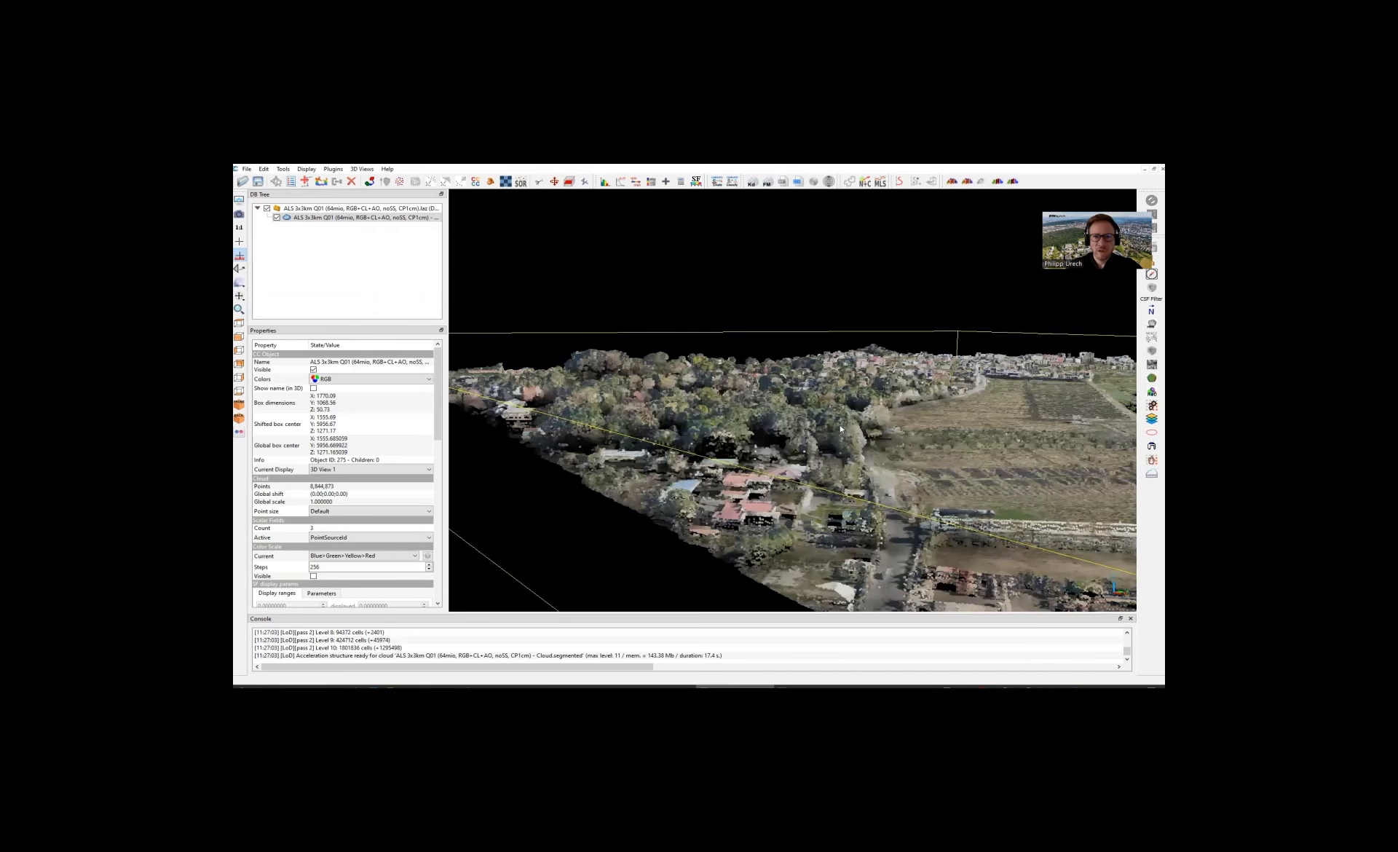
{"action": "left_click_drag", "start_coordinate": [795, 437], "coordinate": [944, 386]}
{"action": "left_click_drag", "start_coordinate": [737, 392], "coordinate": [788, 423]}
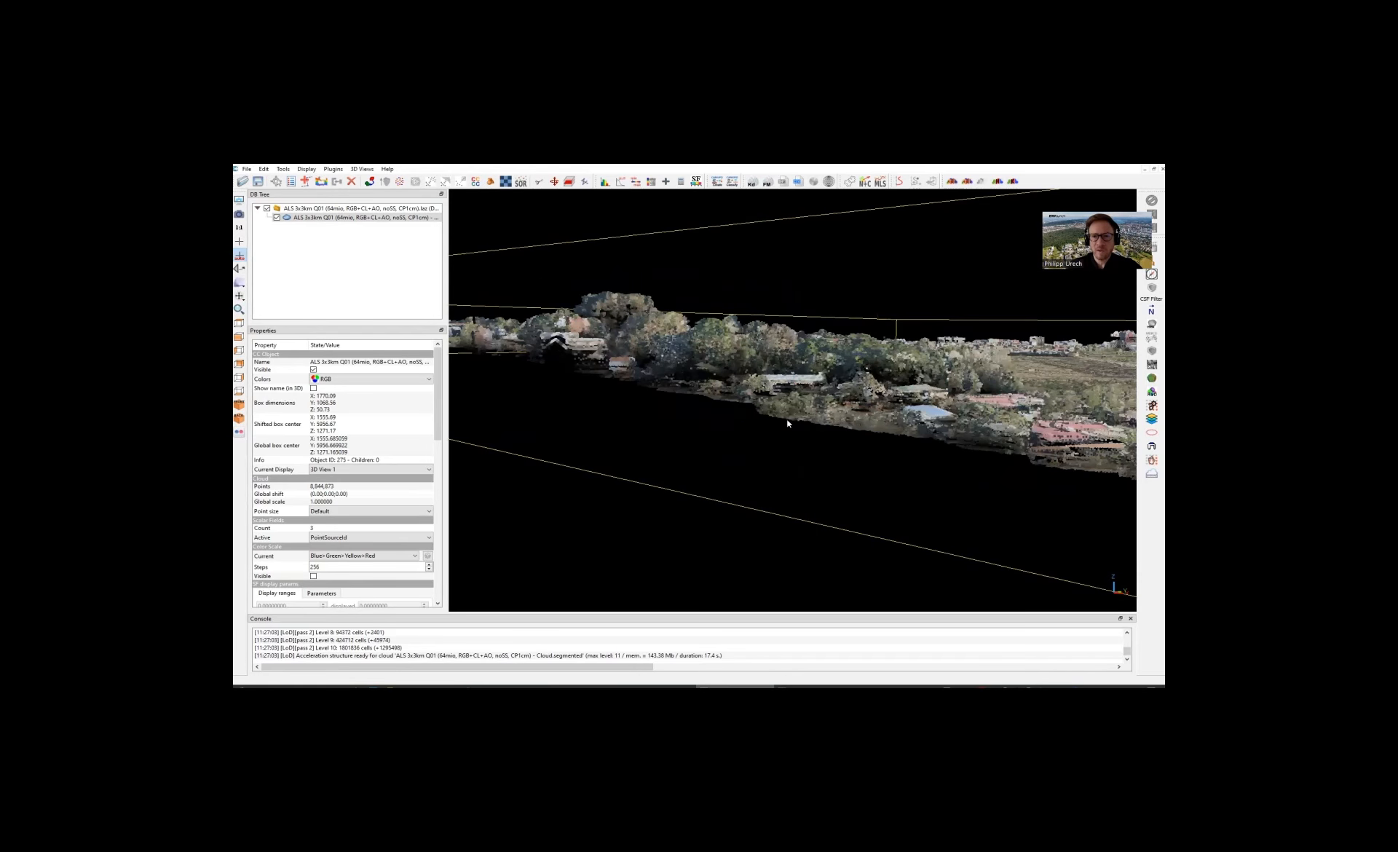
{"action": "scroll", "coordinate": [602, 363], "scroll_direction": "down", "scroll_amount": 3}
{"action": "right_click_drag", "start_coordinate": [602, 363], "coordinate": [795, 382]}
{"action": "left_click_drag", "start_coordinate": [796, 384], "coordinate": [828, 394]}
{"action": "scroll", "coordinate": [991, 379], "scroll_direction": "up", "scroll_amount": 5}
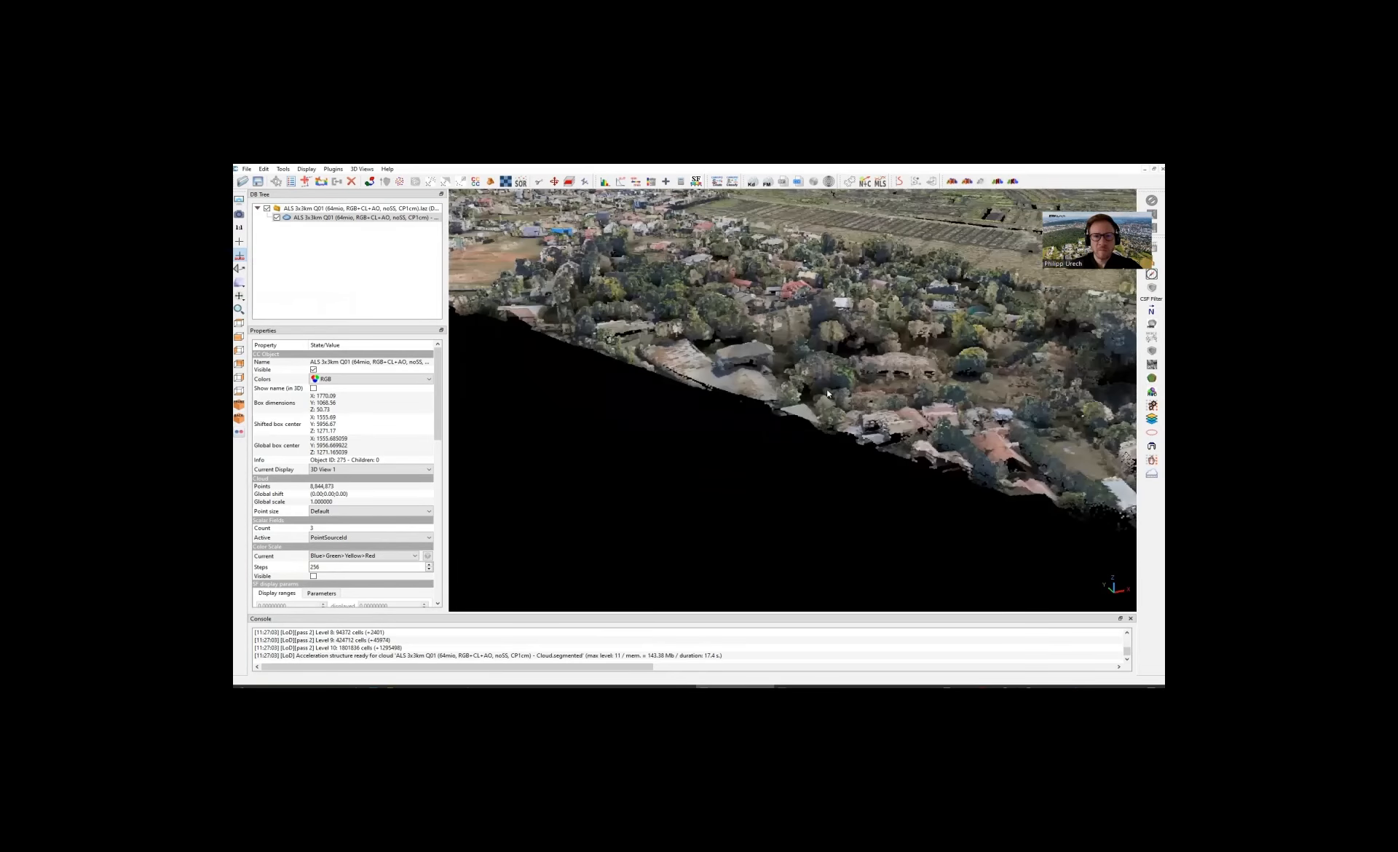
{"action": "scroll", "coordinate": [908, 405], "scroll_direction": "up", "scroll_amount": 2}
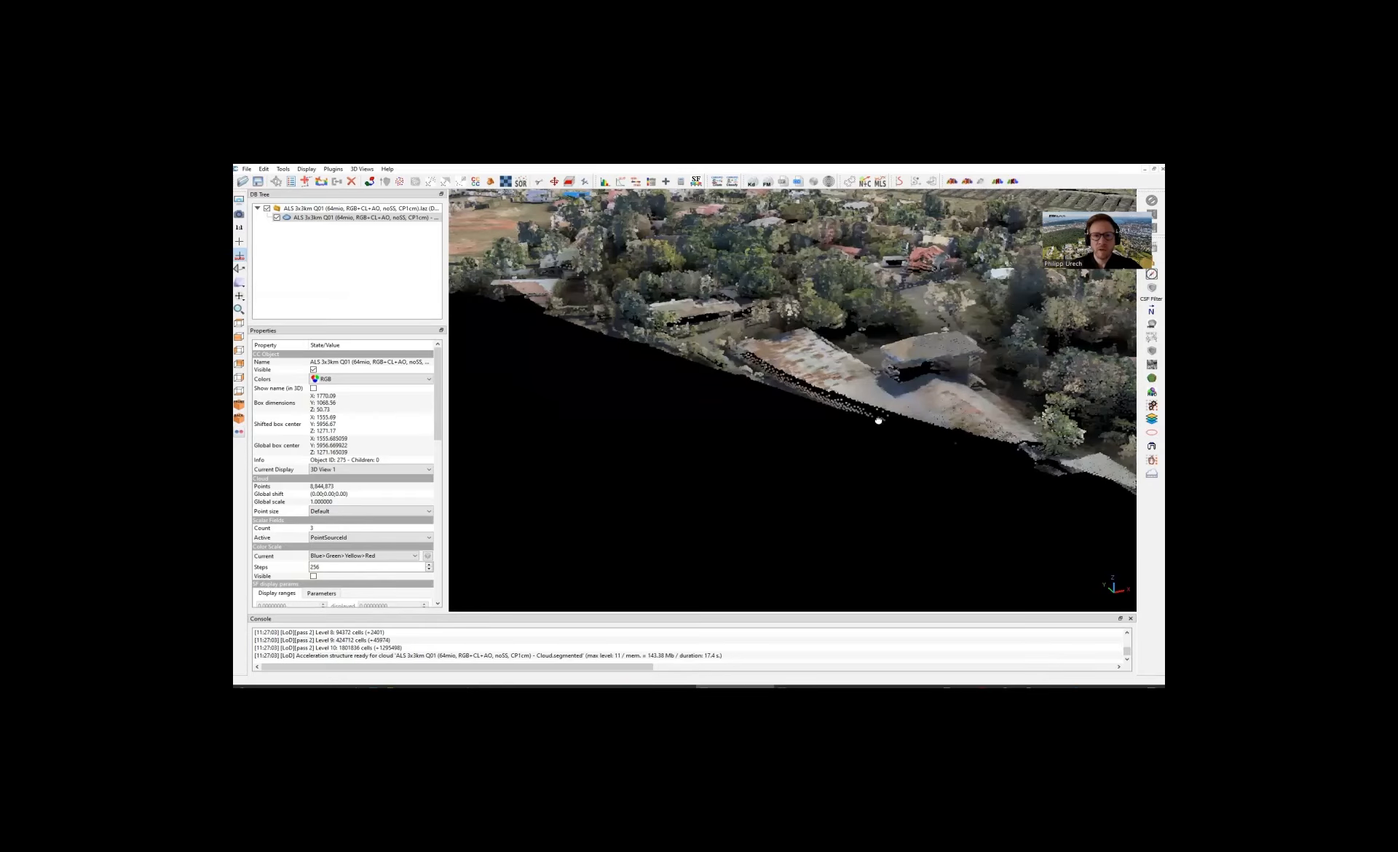
{"action": "scroll", "coordinate": [879, 422], "scroll_direction": "up", "scroll_amount": 3}
{"action": "scroll", "coordinate": [990, 430], "scroll_direction": "down", "scroll_amount": 3}
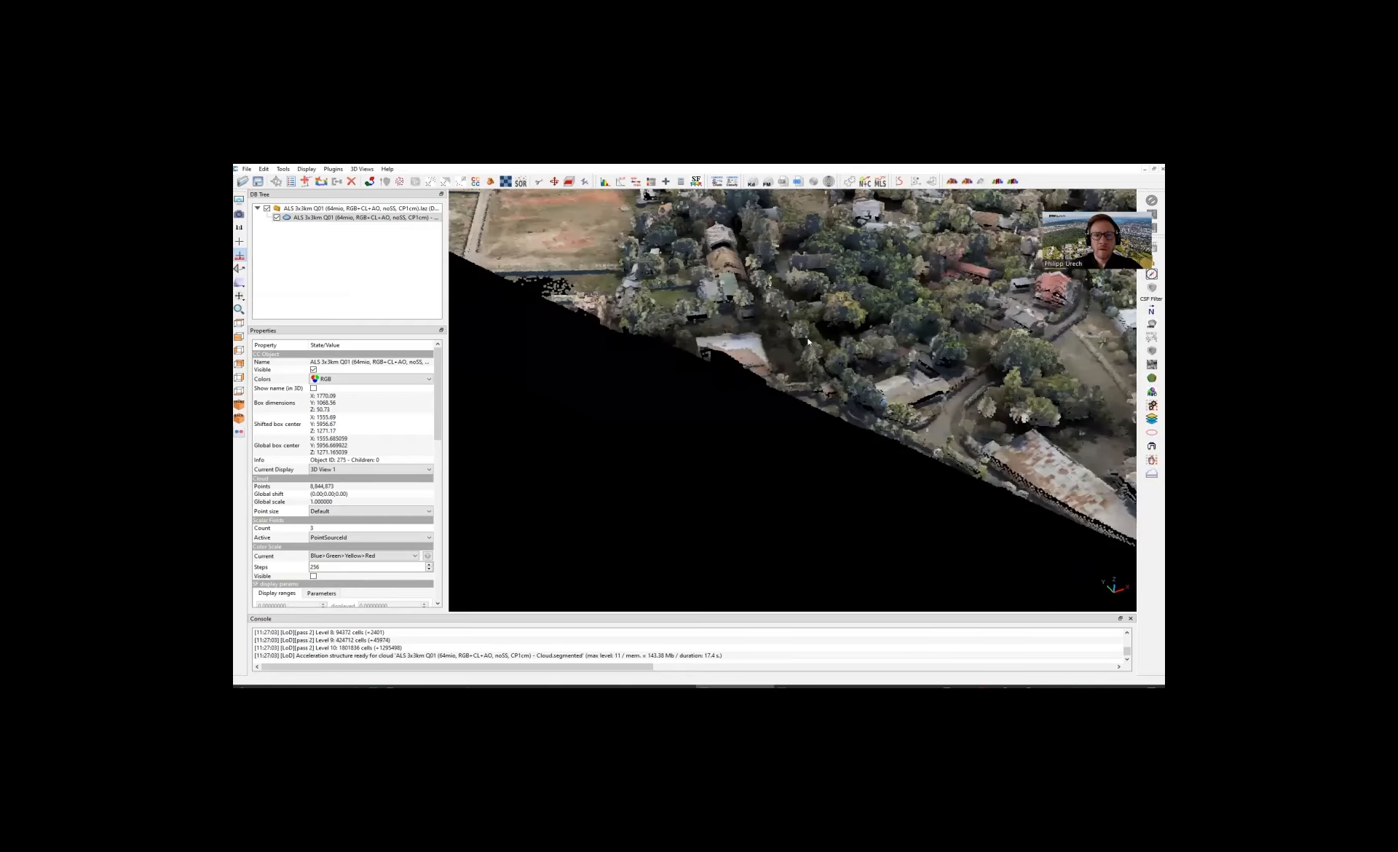
{"action": "left_click_drag", "start_coordinate": [808, 342], "coordinate": [792, 356]}
{"action": "left_click_drag", "start_coordinate": [914, 341], "coordinate": [923, 477]}
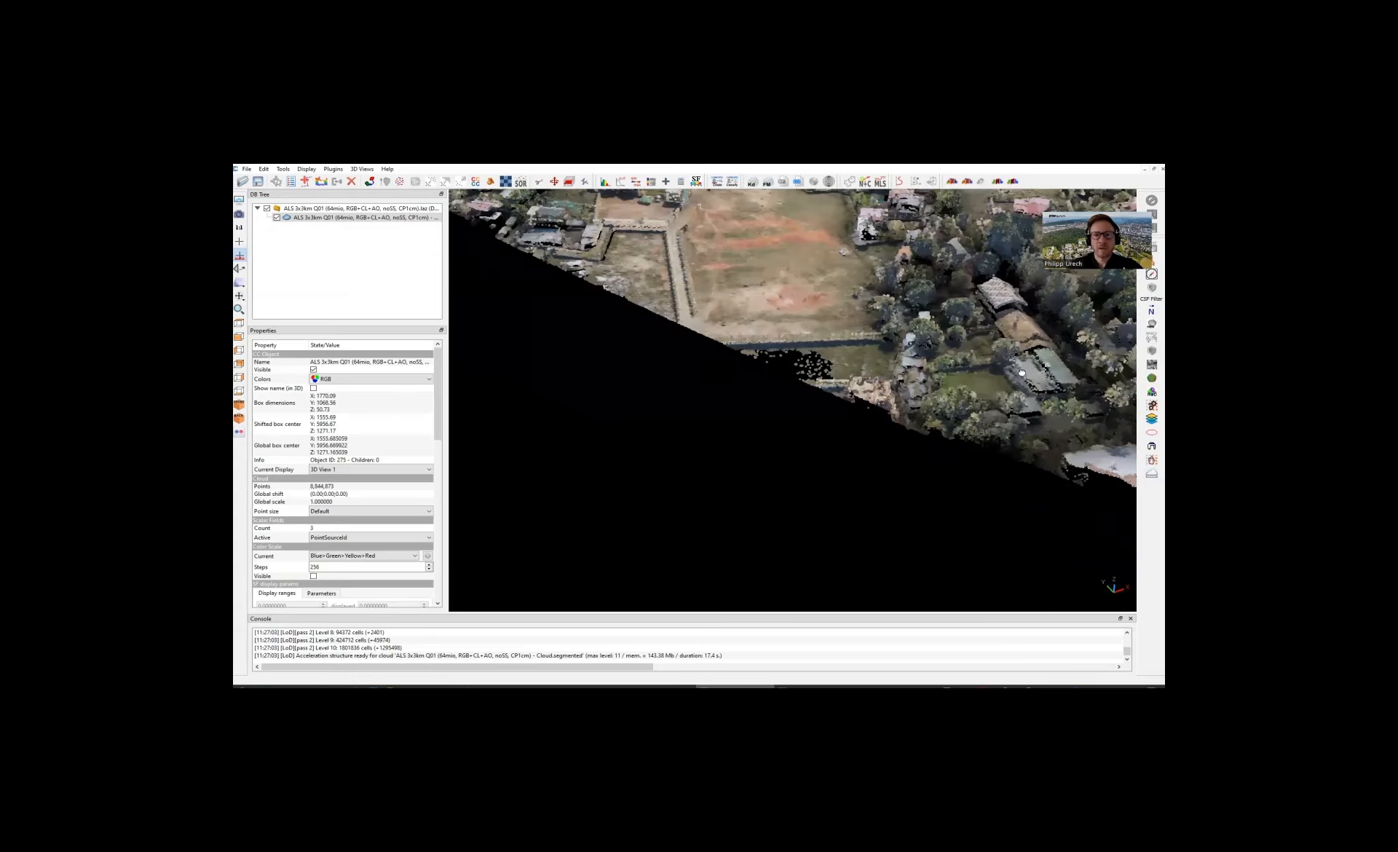
Step: Examine the whole cropped cloud, from the bare field at its cut edge out to a steep overview of the green fields and surrounding houses
{"action": "left_click_drag", "start_coordinate": [1022, 373], "coordinate": [879, 402]}
{"action": "left_click_drag", "start_coordinate": [929, 273], "coordinate": [911, 399]}
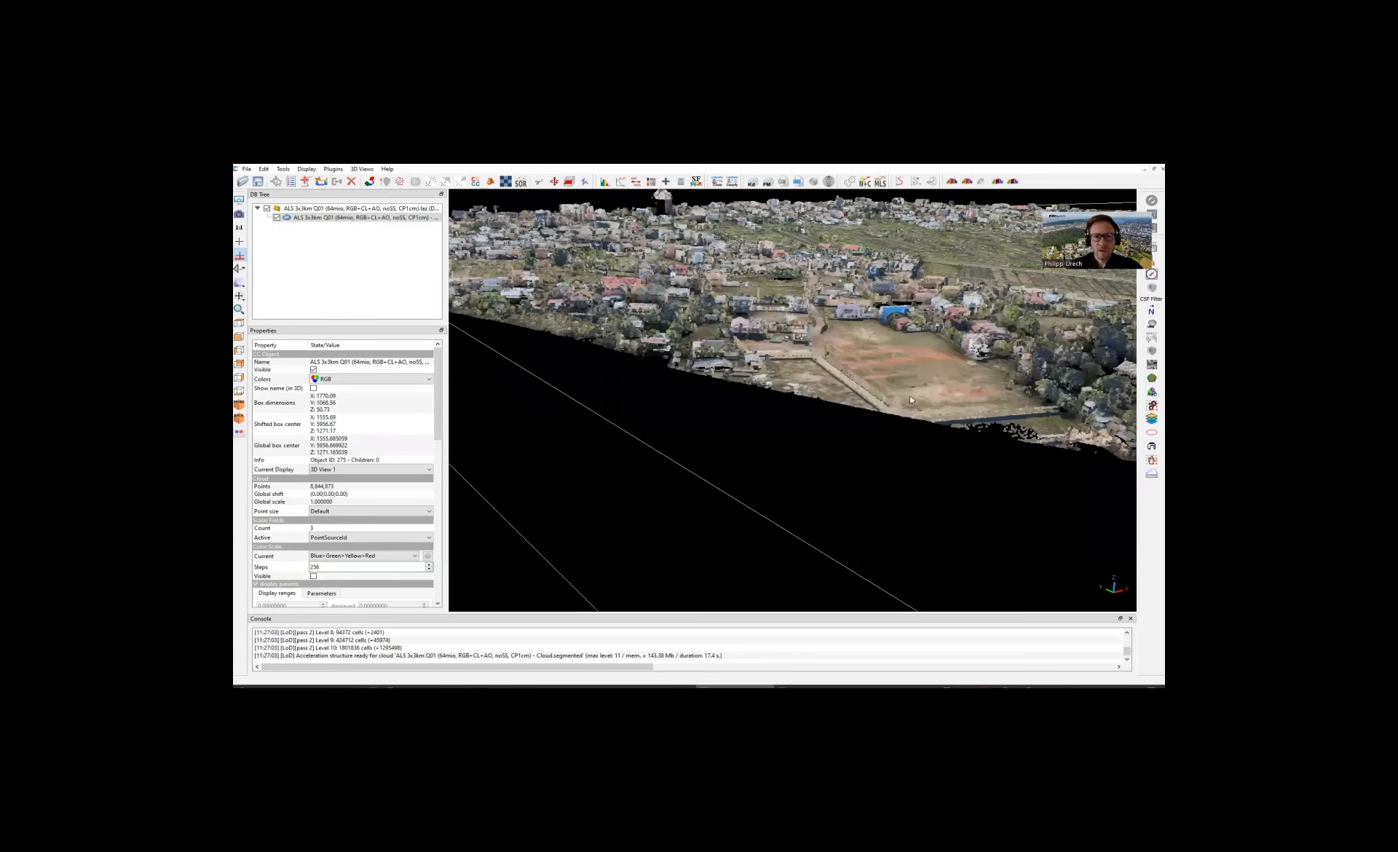
{"action": "scroll", "coordinate": [975, 379], "scroll_direction": "down", "scroll_amount": 5}
{"action": "right_click_drag", "start_coordinate": [975, 379], "coordinate": [981, 415]}
{"action": "scroll", "coordinate": [1121, 413], "scroll_direction": "down", "scroll_amount": 5}
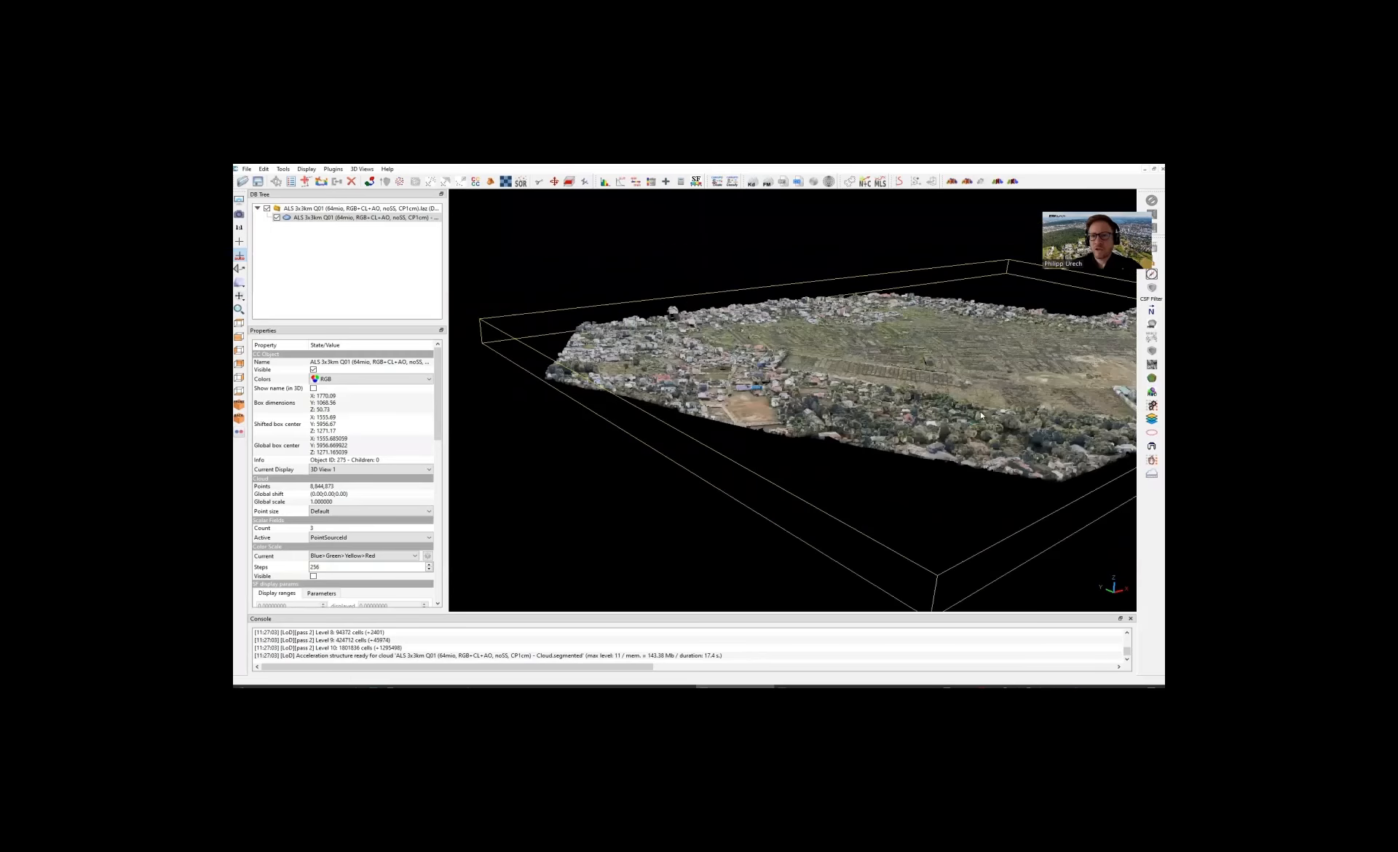
{"action": "left_click_drag", "start_coordinate": [908, 473], "coordinate": [759, 361]}
{"action": "right_click_drag", "start_coordinate": [1008, 390], "coordinate": [782, 335]}
{"action": "left_click_drag", "start_coordinate": [783, 334], "coordinate": [790, 453]}
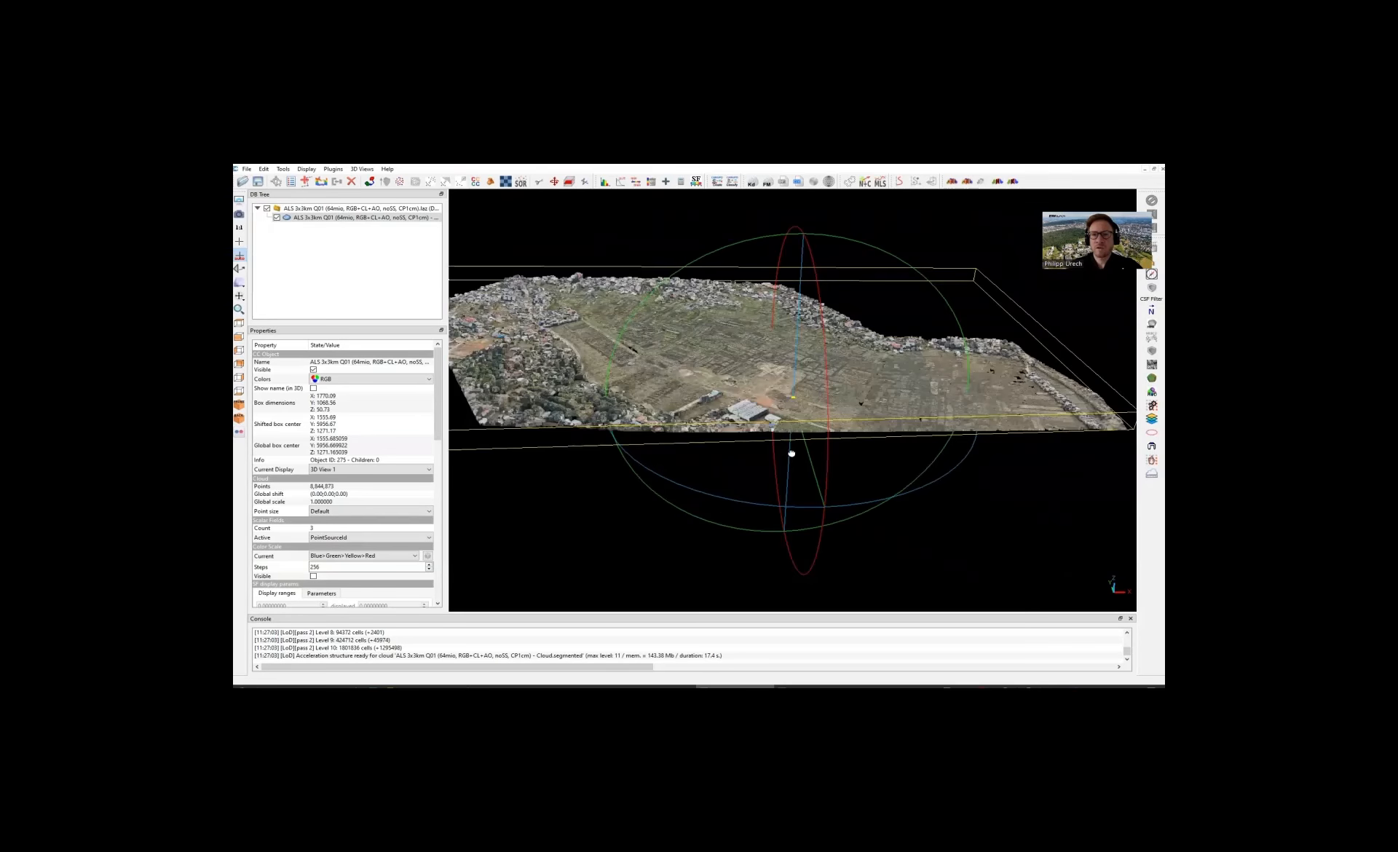
{"action": "left_click_drag", "start_coordinate": [844, 340], "coordinate": [921, 405]}
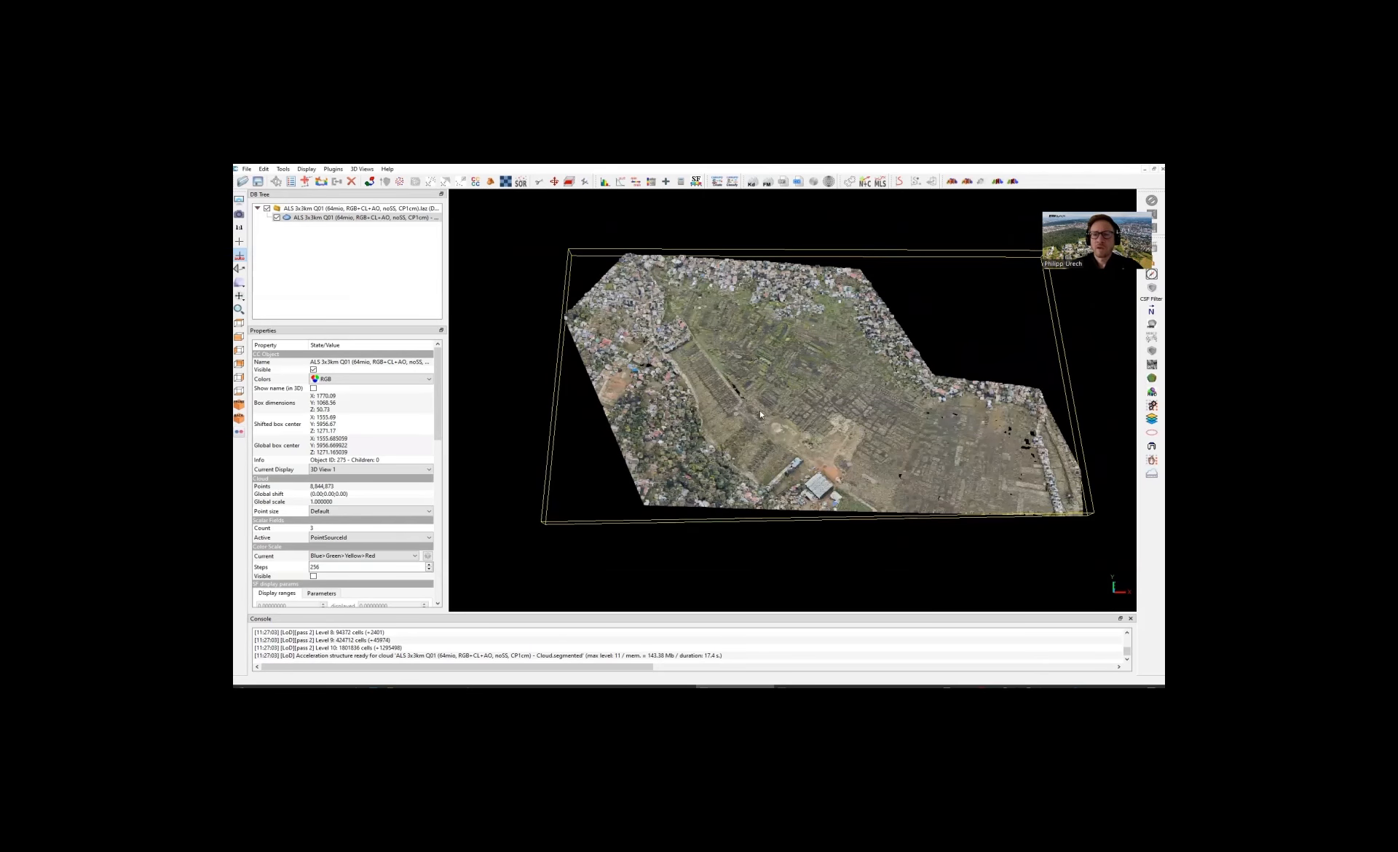
{"action": "left_click_drag", "start_coordinate": [746, 370], "coordinate": [740, 426]}
{"action": "scroll", "coordinate": [816, 436], "scroll_direction": "up", "scroll_amount": 3}
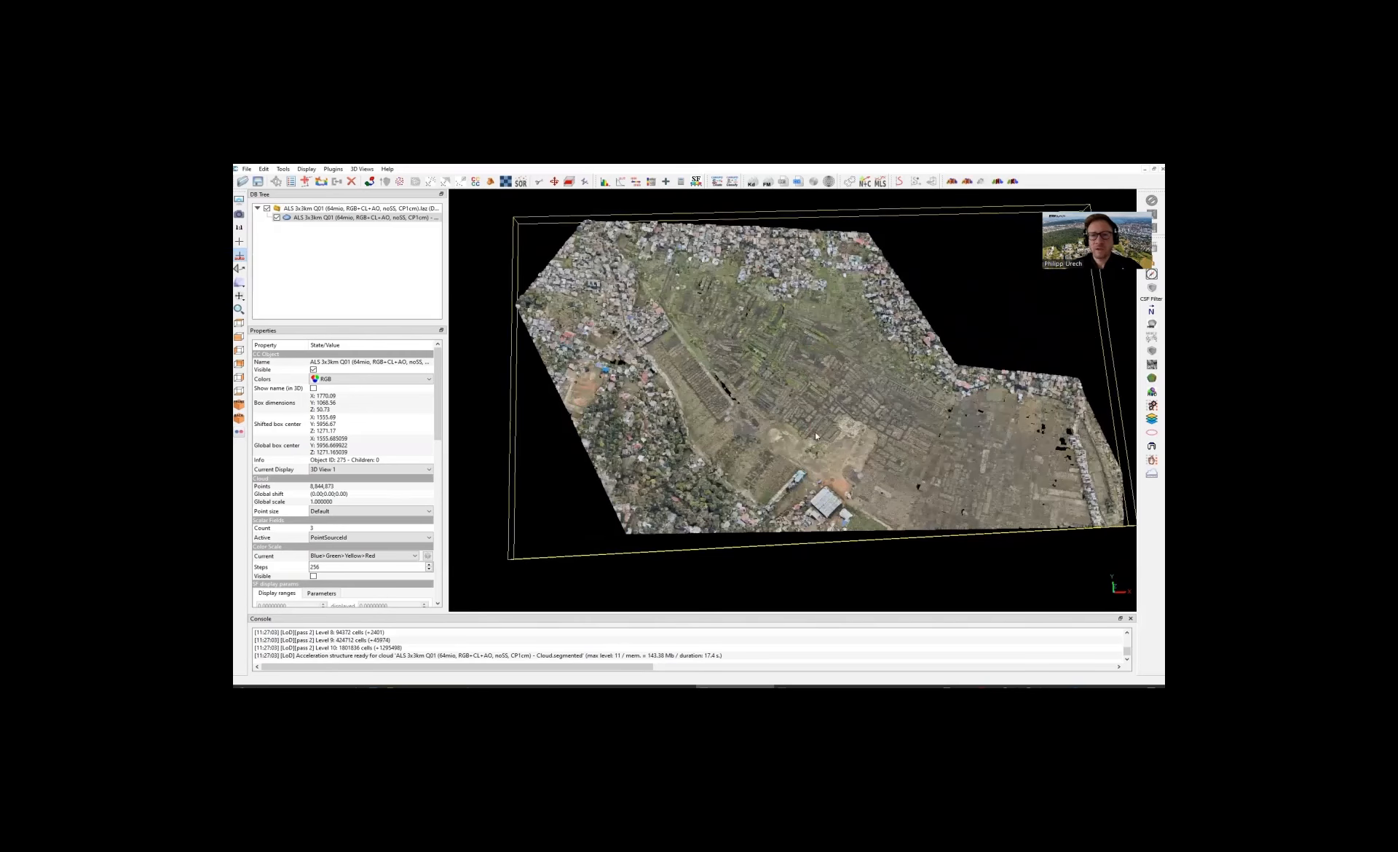
{"action": "mouse_move", "coordinate": [466, 217]}
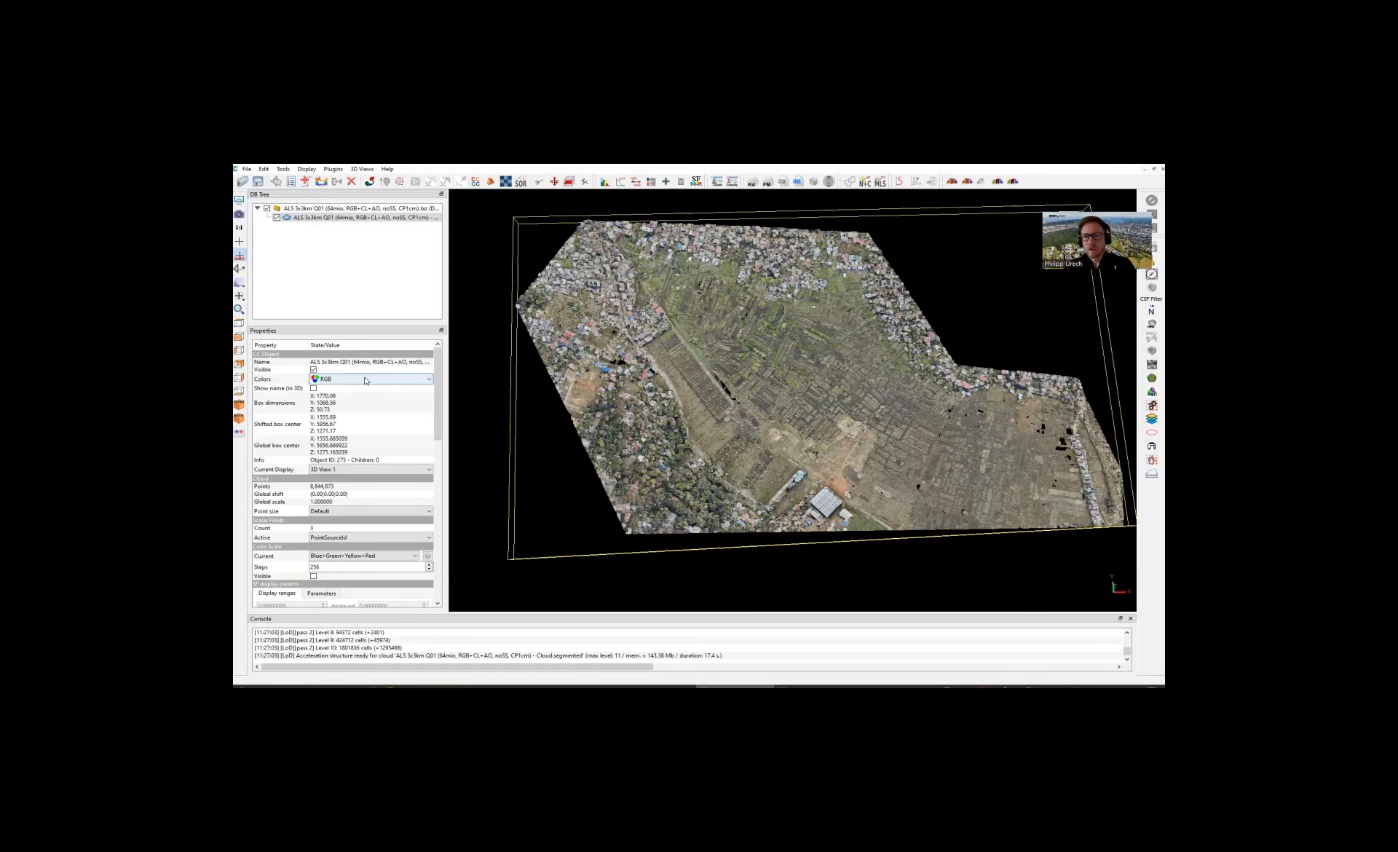
{"action": "right_click_drag", "start_coordinate": [854, 340], "coordinate": [823, 337]}
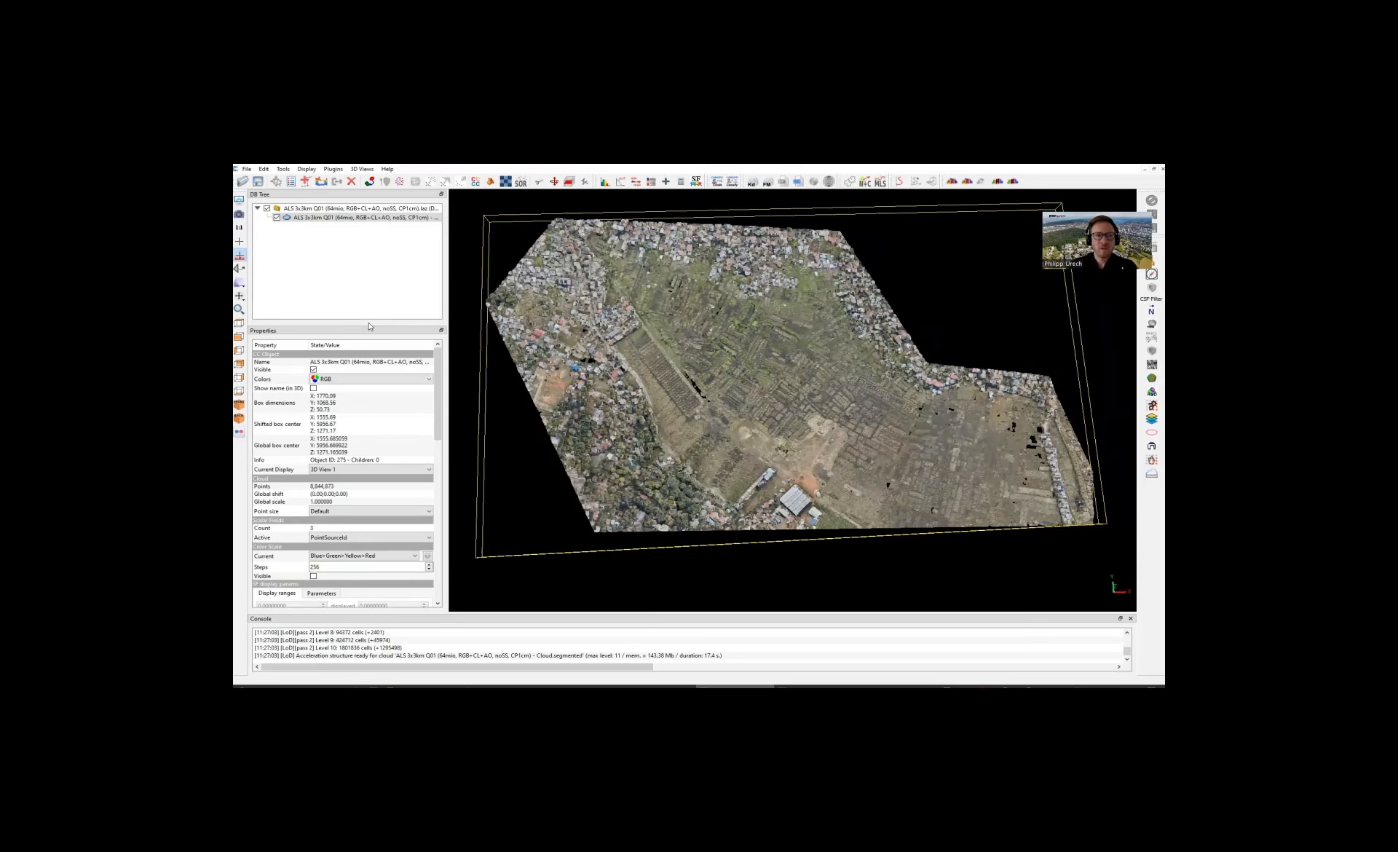
Step: Examine the RGB-coloured point cloud up close, from the settlement and cultivated plots to the wooded area and the large hall
{"action": "left_click_drag", "start_coordinate": [370, 322], "coordinate": [372, 272]}
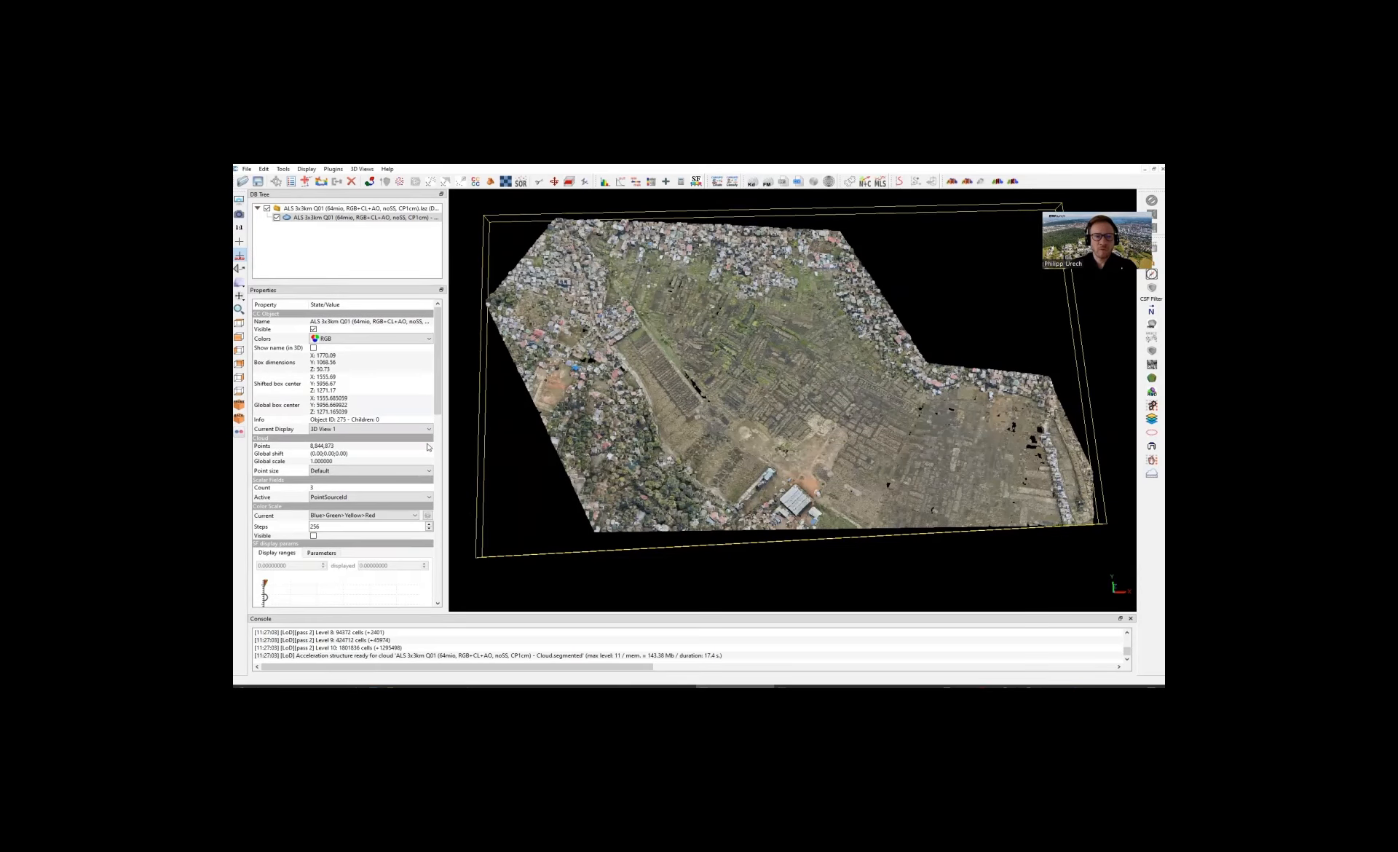
{"action": "right_click_drag", "start_coordinate": [678, 444], "coordinate": [786, 386]}
{"action": "scroll", "coordinate": [787, 386], "scroll_direction": "up", "scroll_amount": 15}
{"action": "left_click_drag", "start_coordinate": [772, 379], "coordinate": [781, 292]}
{"action": "scroll", "coordinate": [823, 359], "scroll_direction": "up", "scroll_amount": 5}
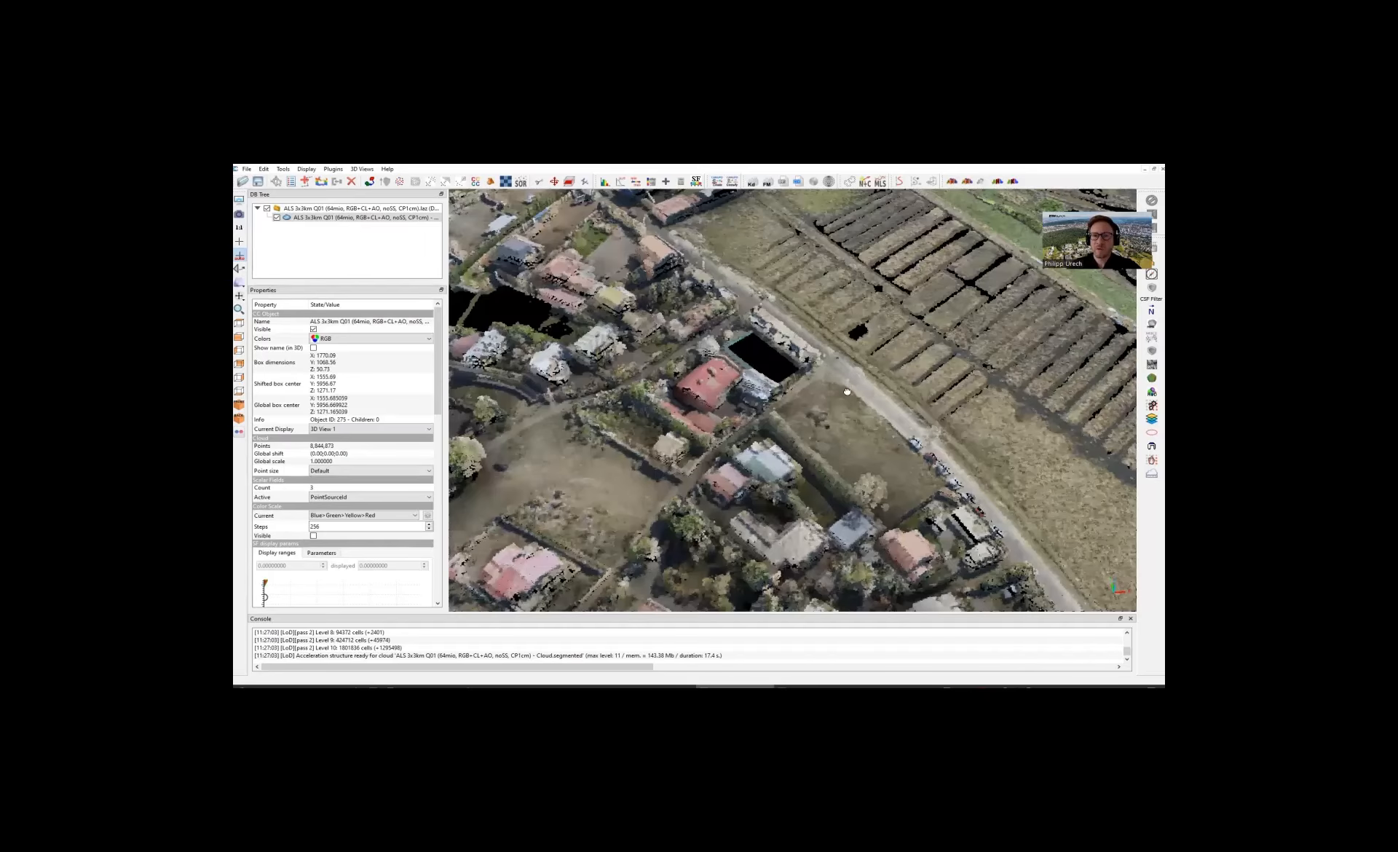
{"action": "left_click_drag", "start_coordinate": [847, 392], "coordinate": [852, 453]}
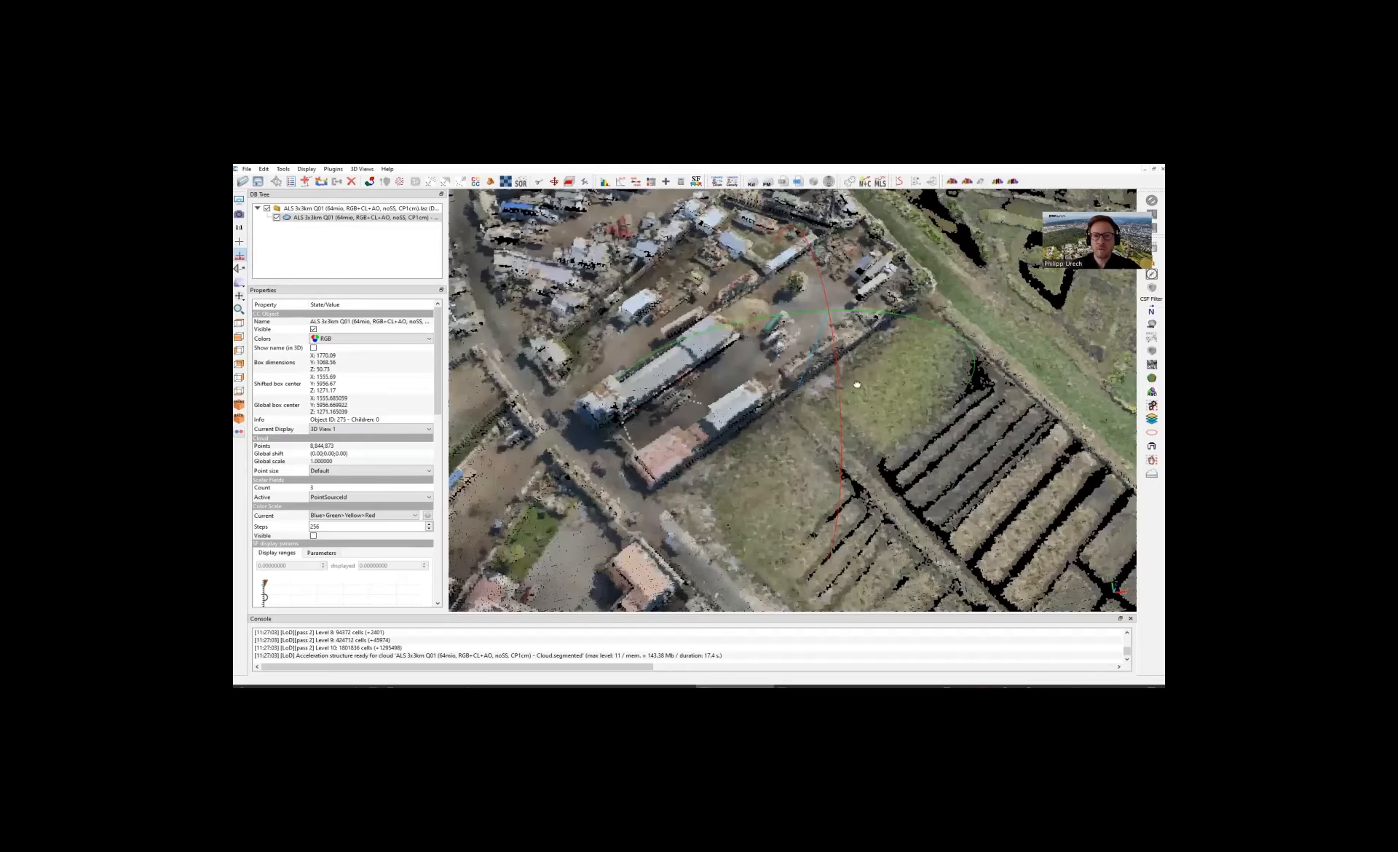
{"action": "left_click_drag", "start_coordinate": [858, 384], "coordinate": [831, 413]}
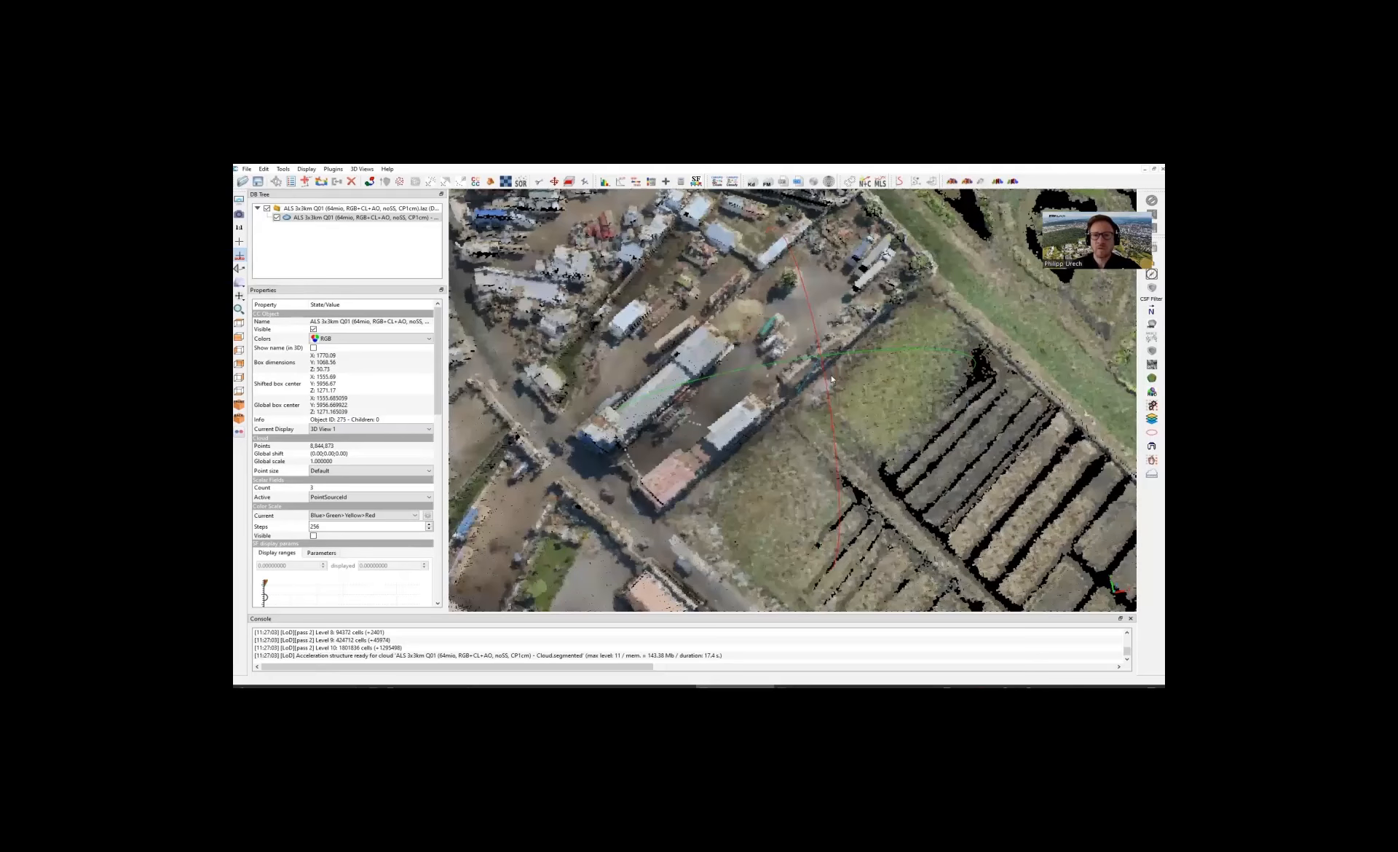
{"action": "scroll", "coordinate": [833, 379], "scroll_direction": "down", "scroll_amount": 5}
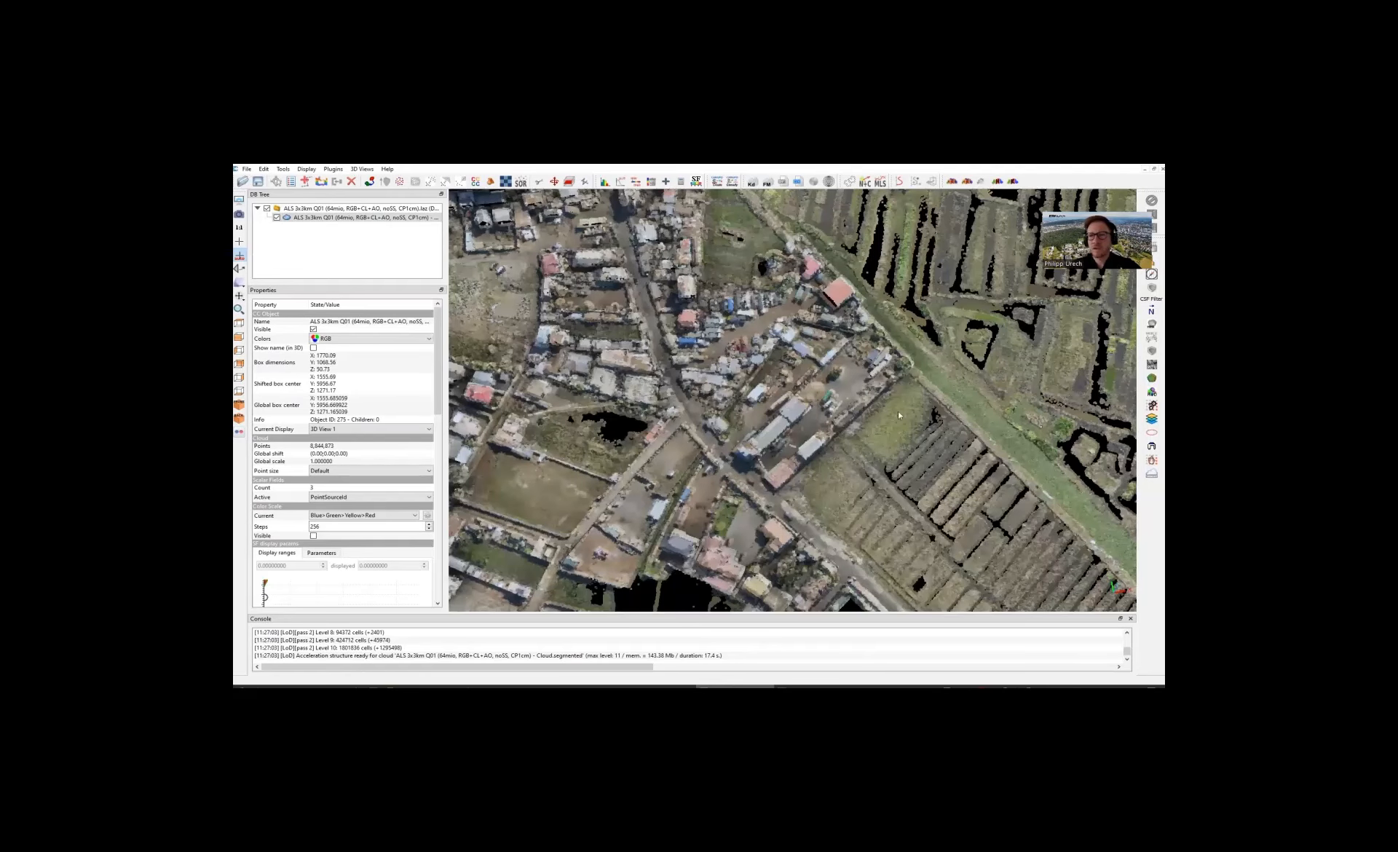
{"action": "right_click_drag", "start_coordinate": [898, 415], "coordinate": [826, 412]}
{"action": "scroll", "coordinate": [826, 412], "scroll_direction": "down", "scroll_amount": 5}
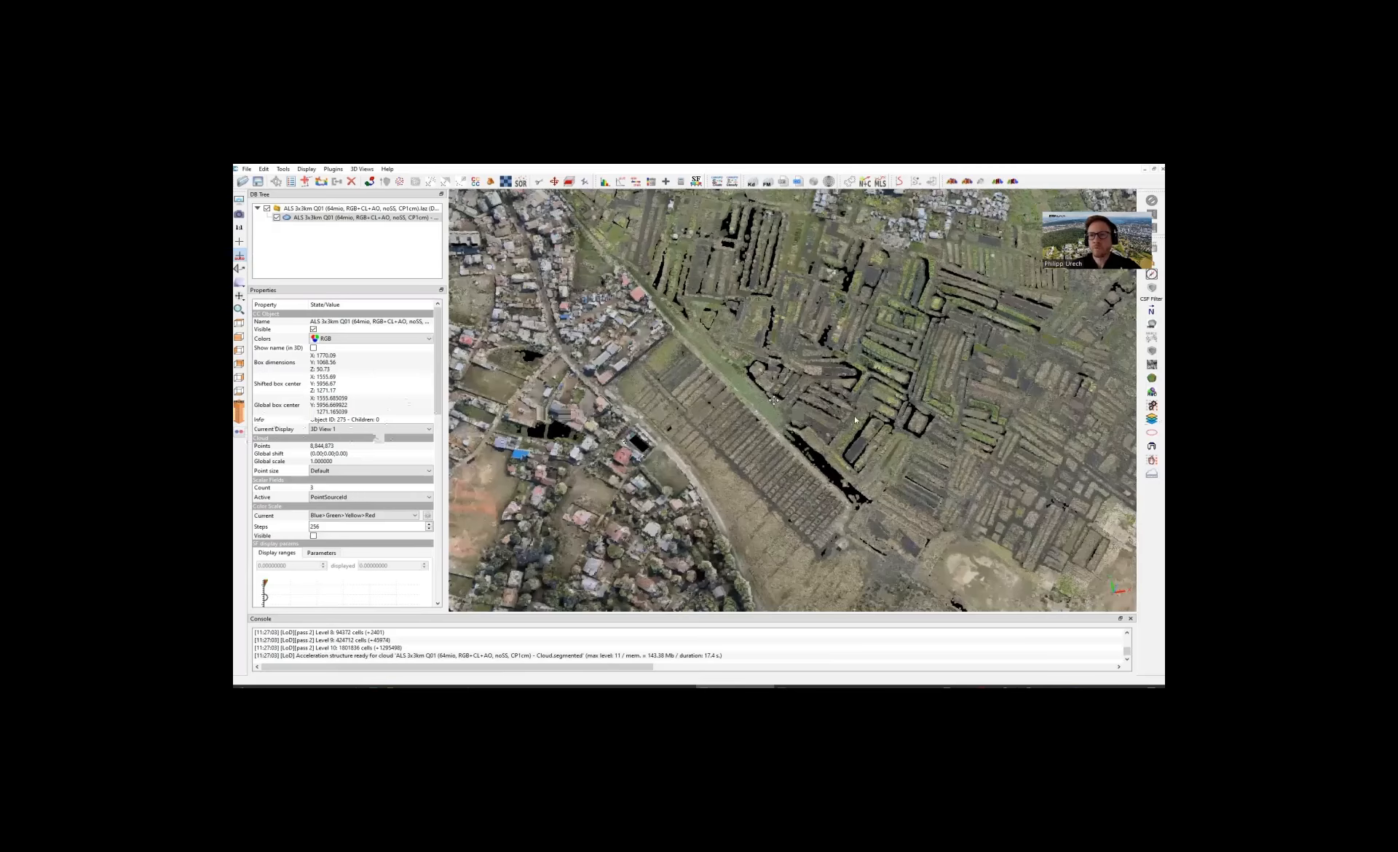
{"action": "left_click_drag", "start_coordinate": [852, 431], "coordinate": [849, 410]}
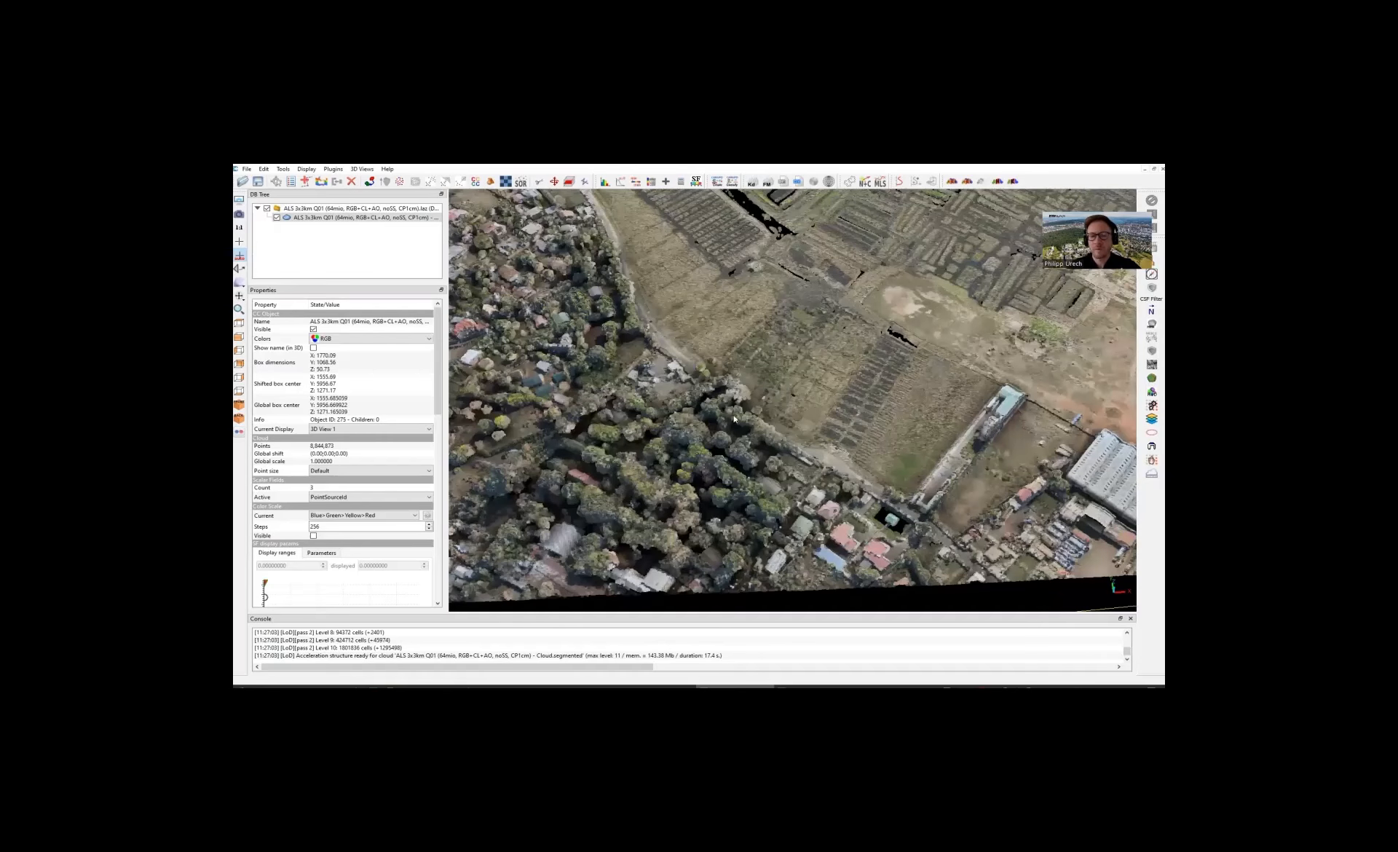
{"action": "left_click_drag", "start_coordinate": [907, 339], "coordinate": [846, 351]}
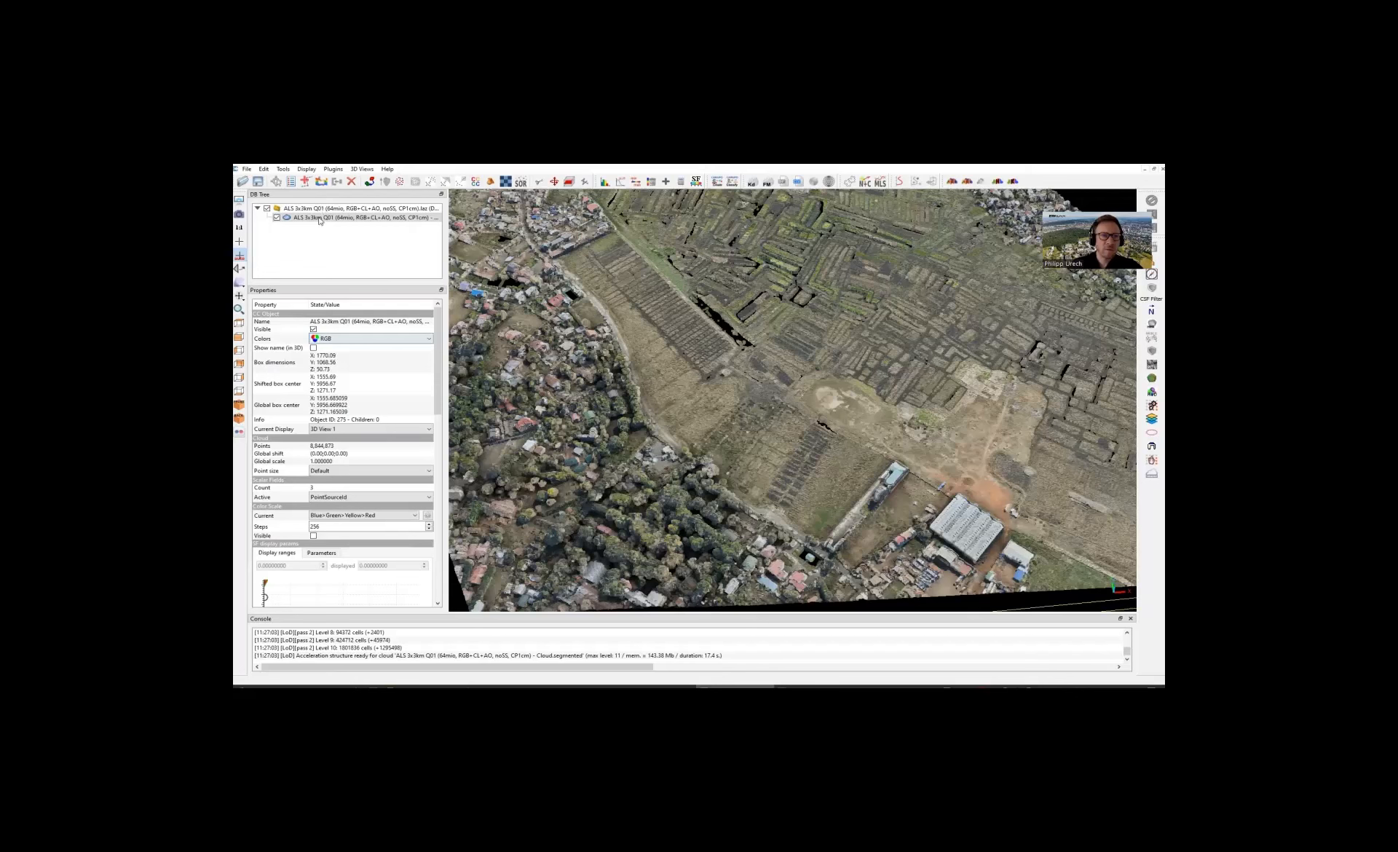
Step: Switch the point cloud's colours from RGB to scalar field and bring its scalar field settings into view
{"action": "left_click", "coordinate": [340, 338]}
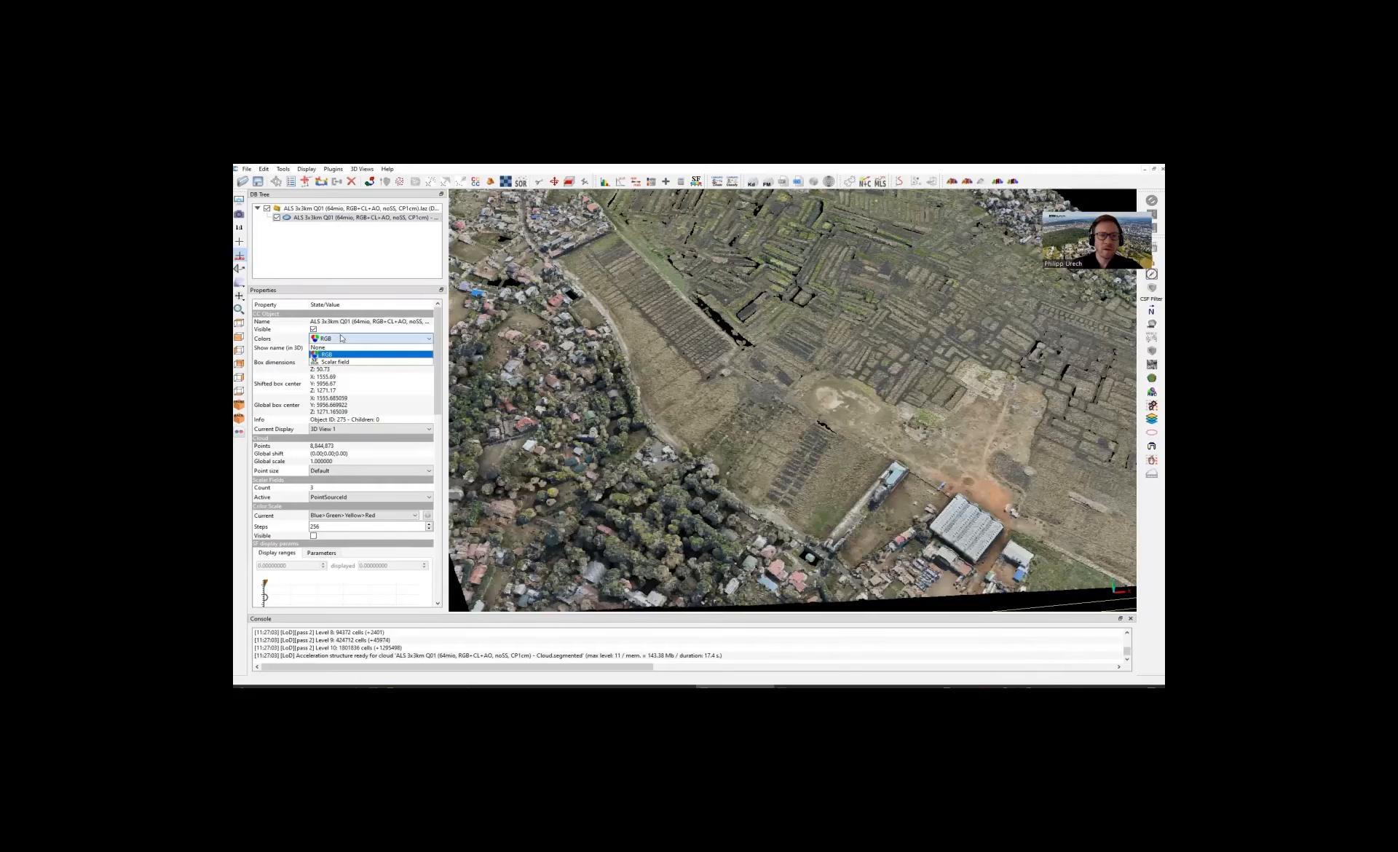
{"action": "left_click", "coordinate": [337, 342]}
{"action": "left_click", "coordinate": [336, 341]}
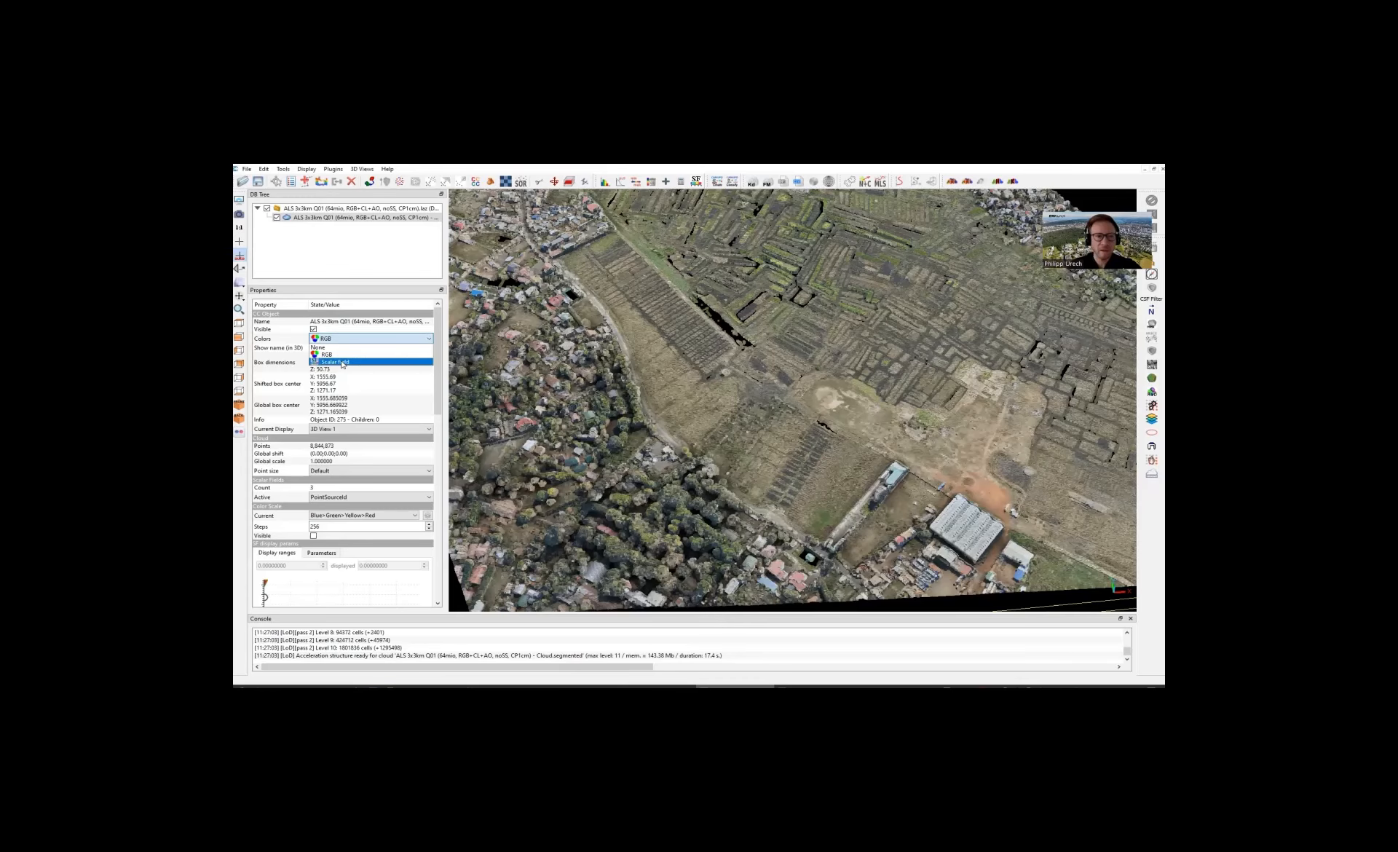
{"action": "left_click", "coordinate": [341, 362]}
{"action": "scroll", "coordinate": [442, 393], "scroll_direction": "down", "scroll_amount": 1}
{"action": "scroll", "coordinate": [442, 393], "scroll_direction": "down", "scroll_amount": 2}
{"action": "left_click_drag", "start_coordinate": [437, 410], "coordinate": [450, 342]}
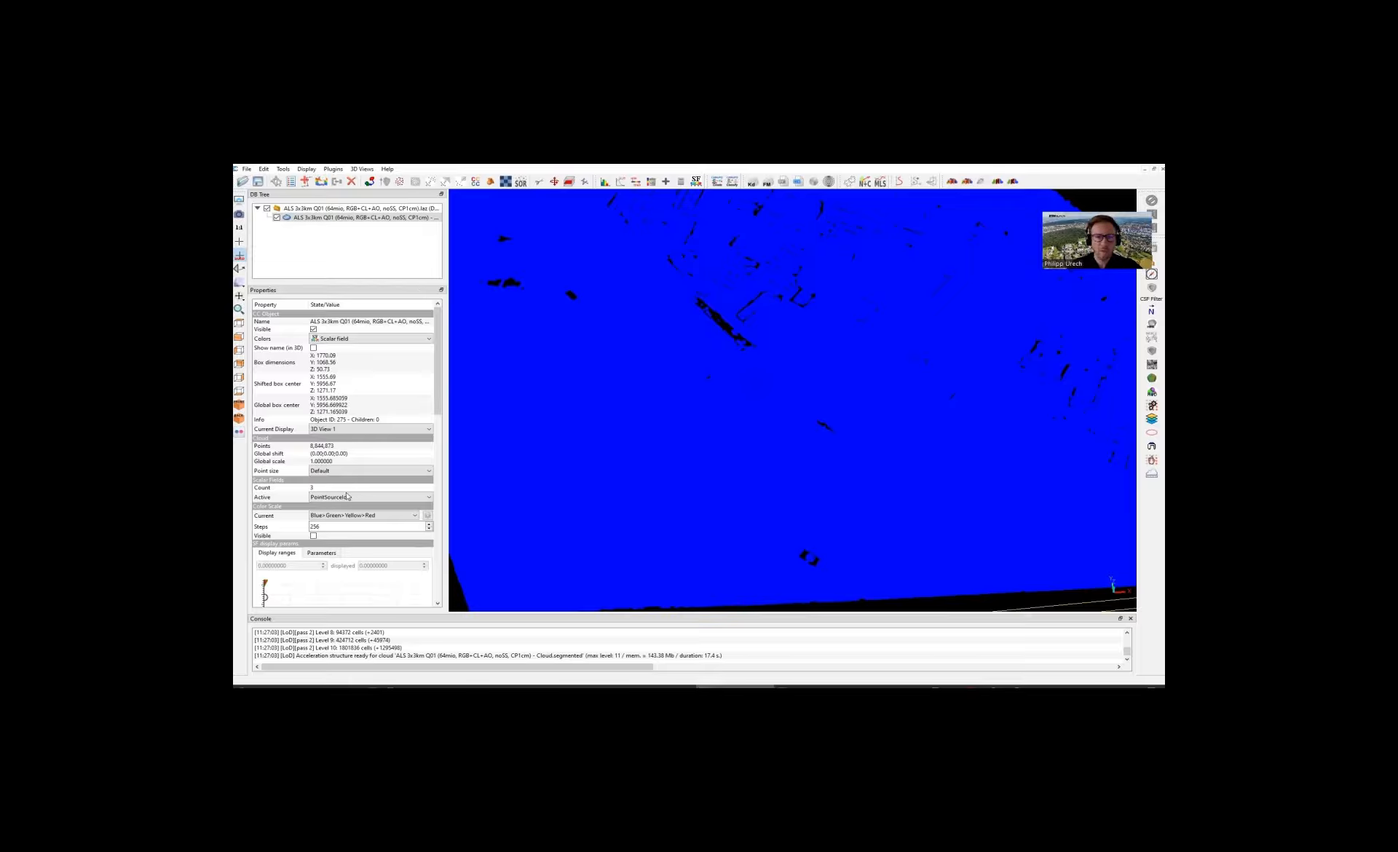
{"action": "scroll", "coordinate": [615, 354], "scroll_direction": "down", "scroll_amount": 6}
{"action": "right_click_drag", "start_coordinate": [886, 421], "coordinate": [771, 434]}
{"action": "left_click_drag", "start_coordinate": [771, 435], "coordinate": [838, 364]}
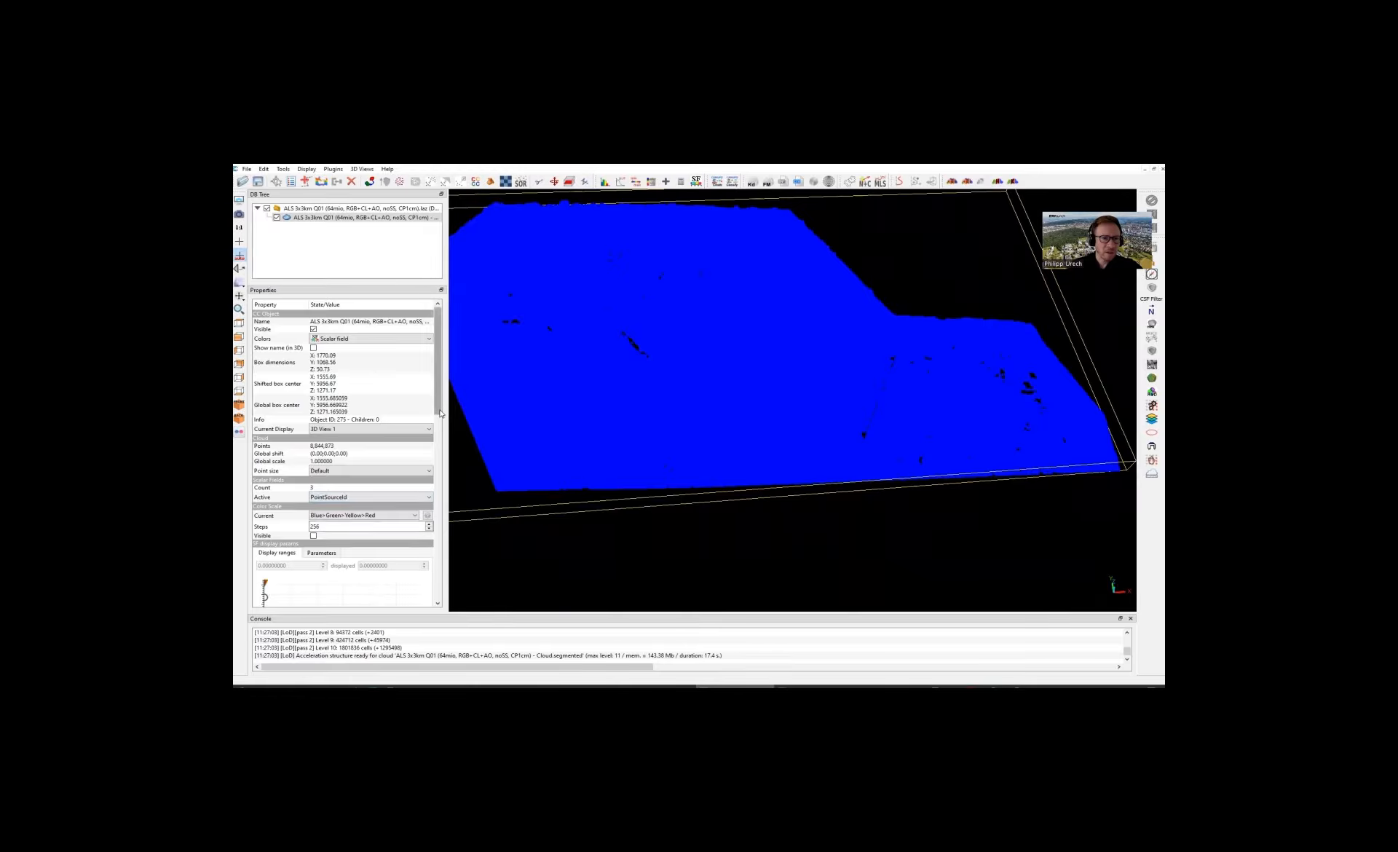
{"action": "scroll", "coordinate": [440, 413], "scroll_direction": "down", "scroll_amount": 1}
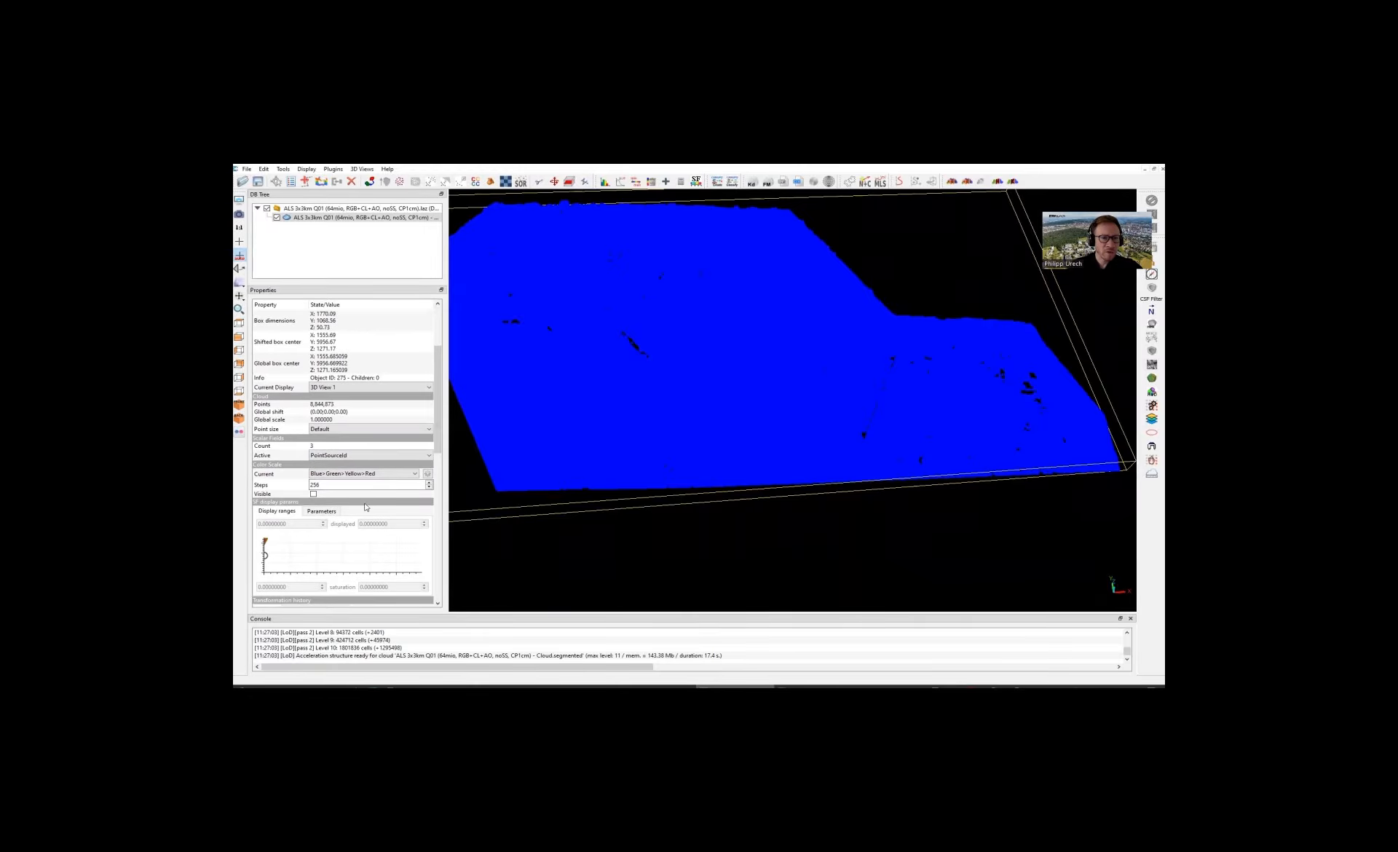
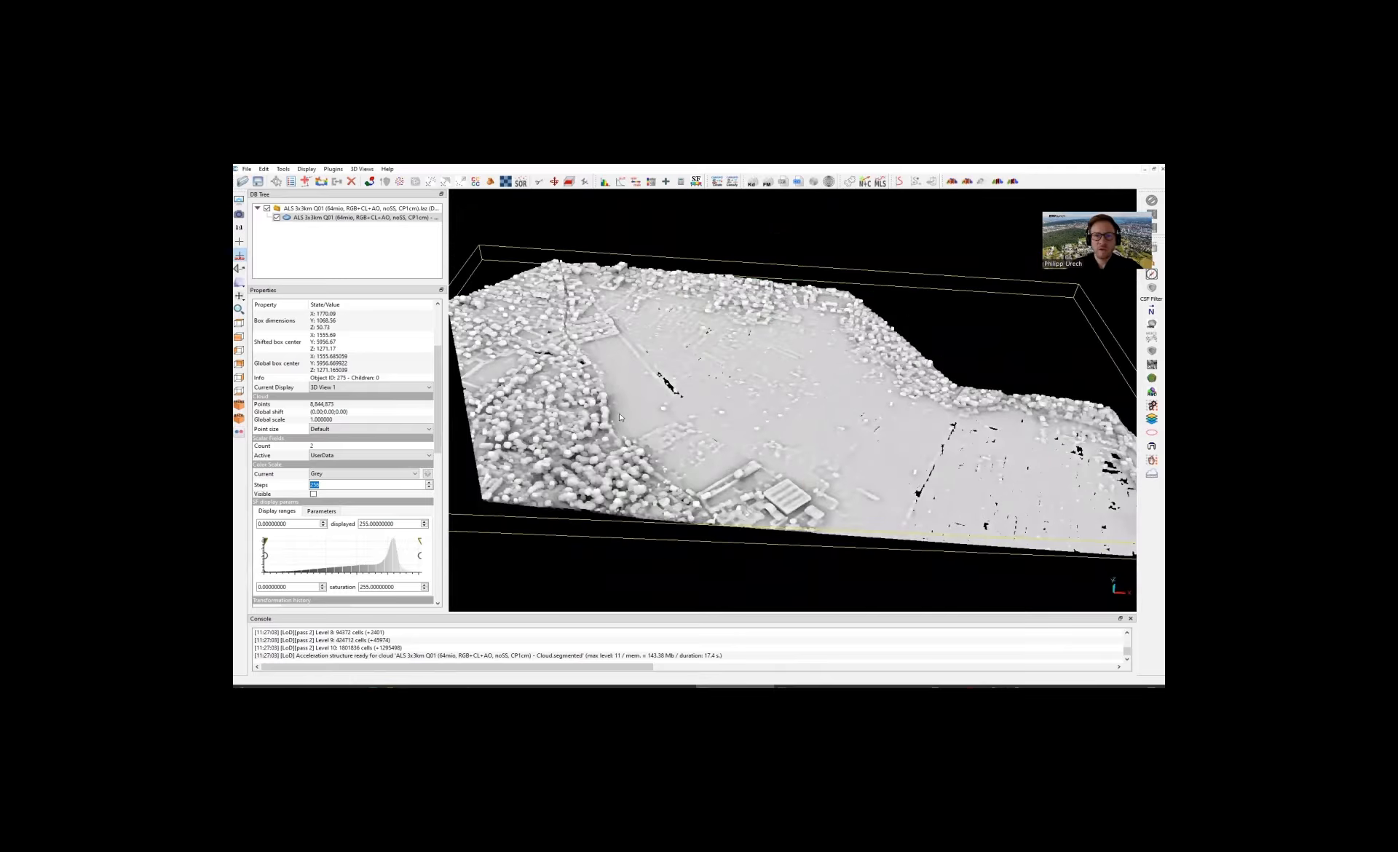
Step: Review the ShadeVis light ray and render resolution settings for the point cloud without running the computation
{"action": "left_click_drag", "start_coordinate": [762, 441], "coordinate": [776, 467]}
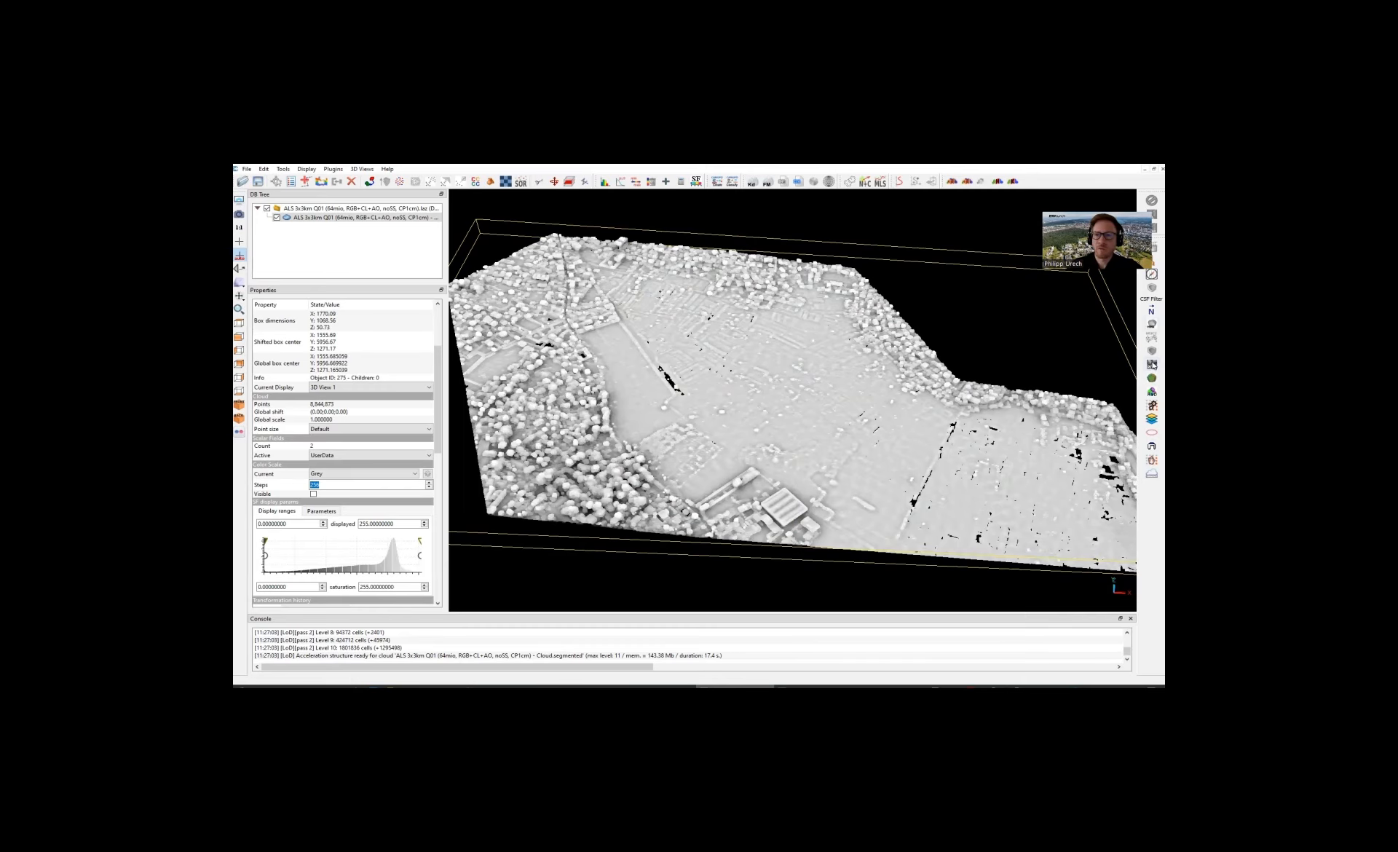
{"action": "left_click", "coordinate": [1152, 366]}
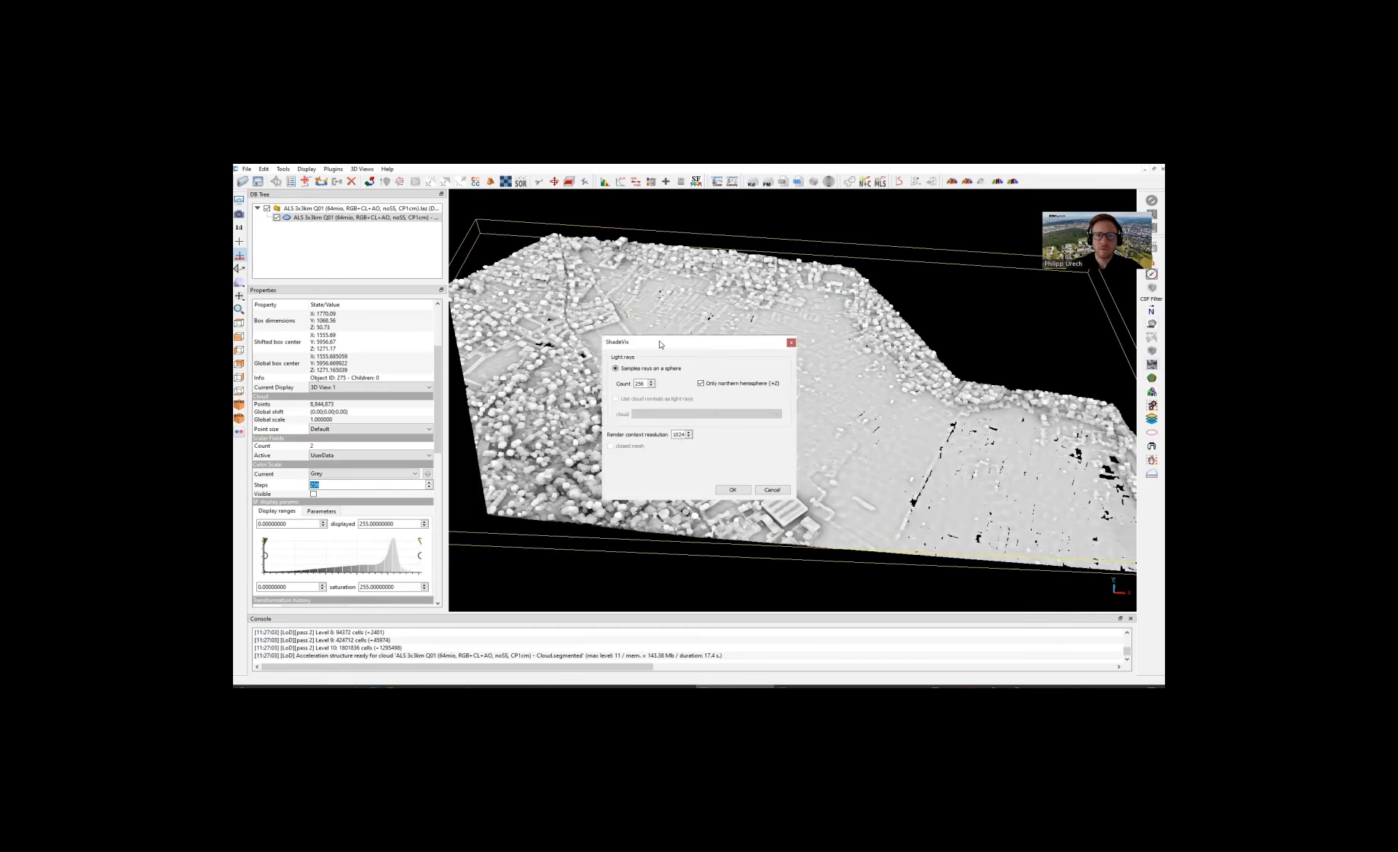
{"action": "left_click_drag", "start_coordinate": [632, 344], "coordinate": [683, 326]}
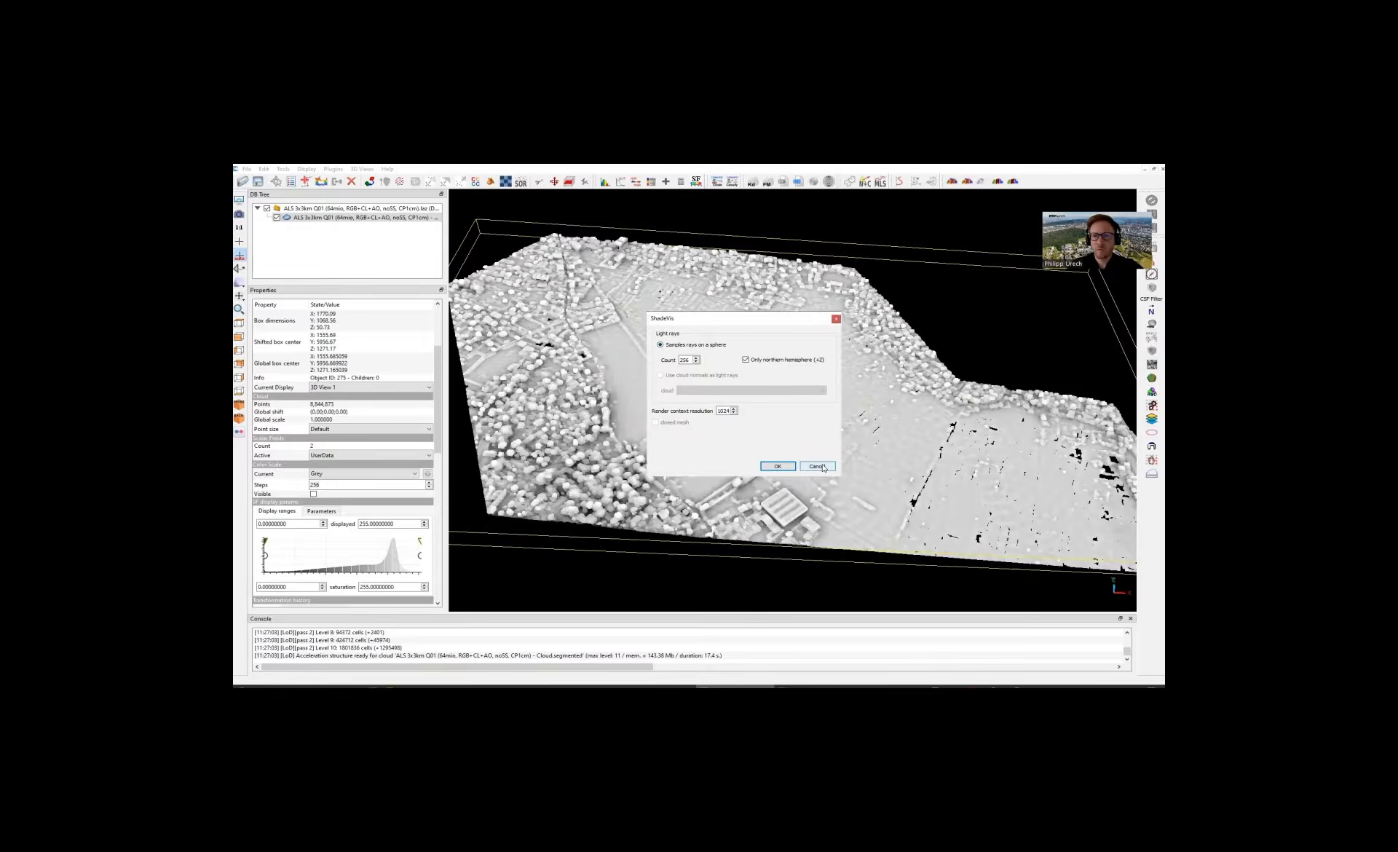
{"action": "left_click", "coordinate": [822, 467]}
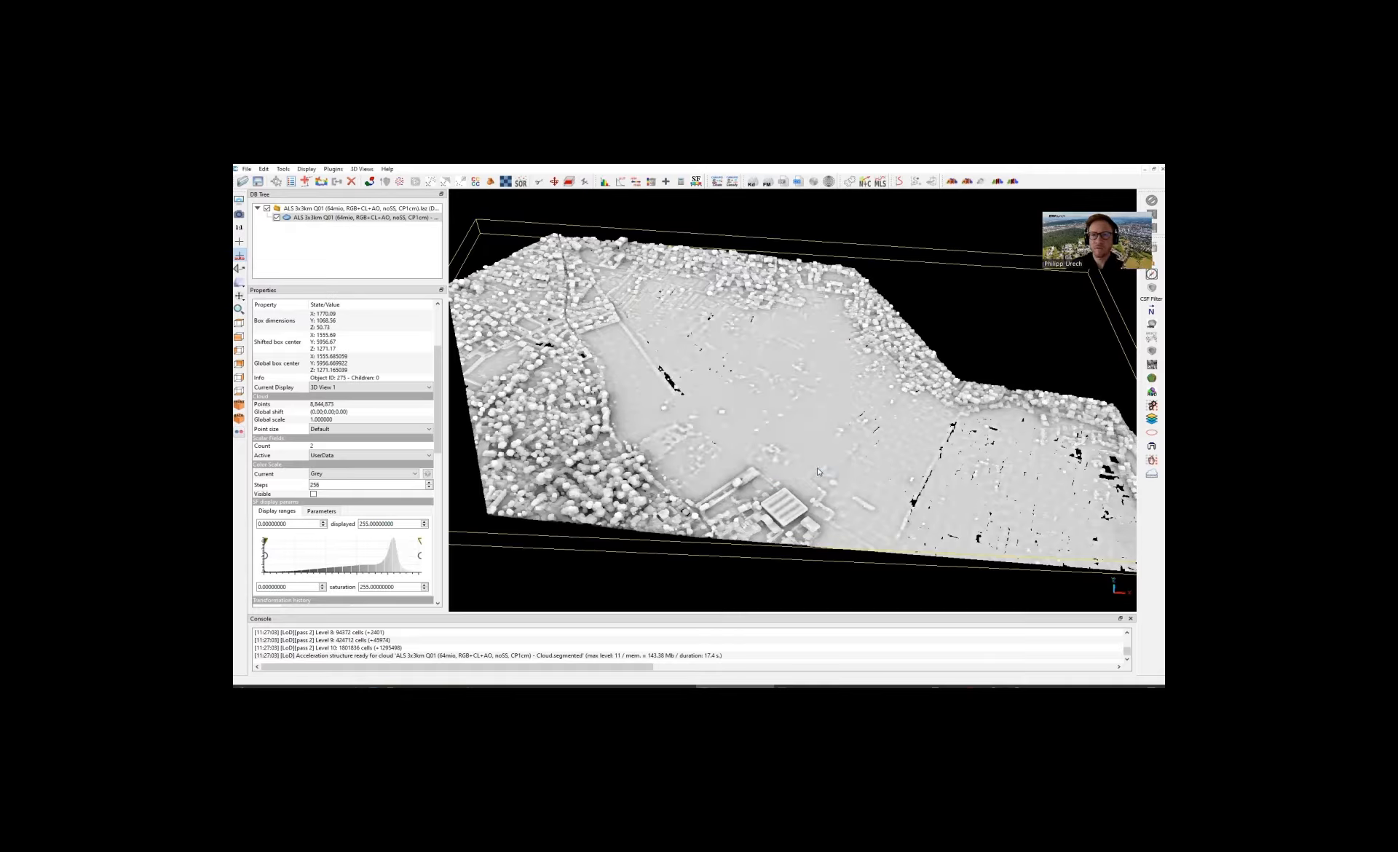
{"action": "scroll", "coordinate": [794, 353], "scroll_direction": "down", "scroll_amount": 2}
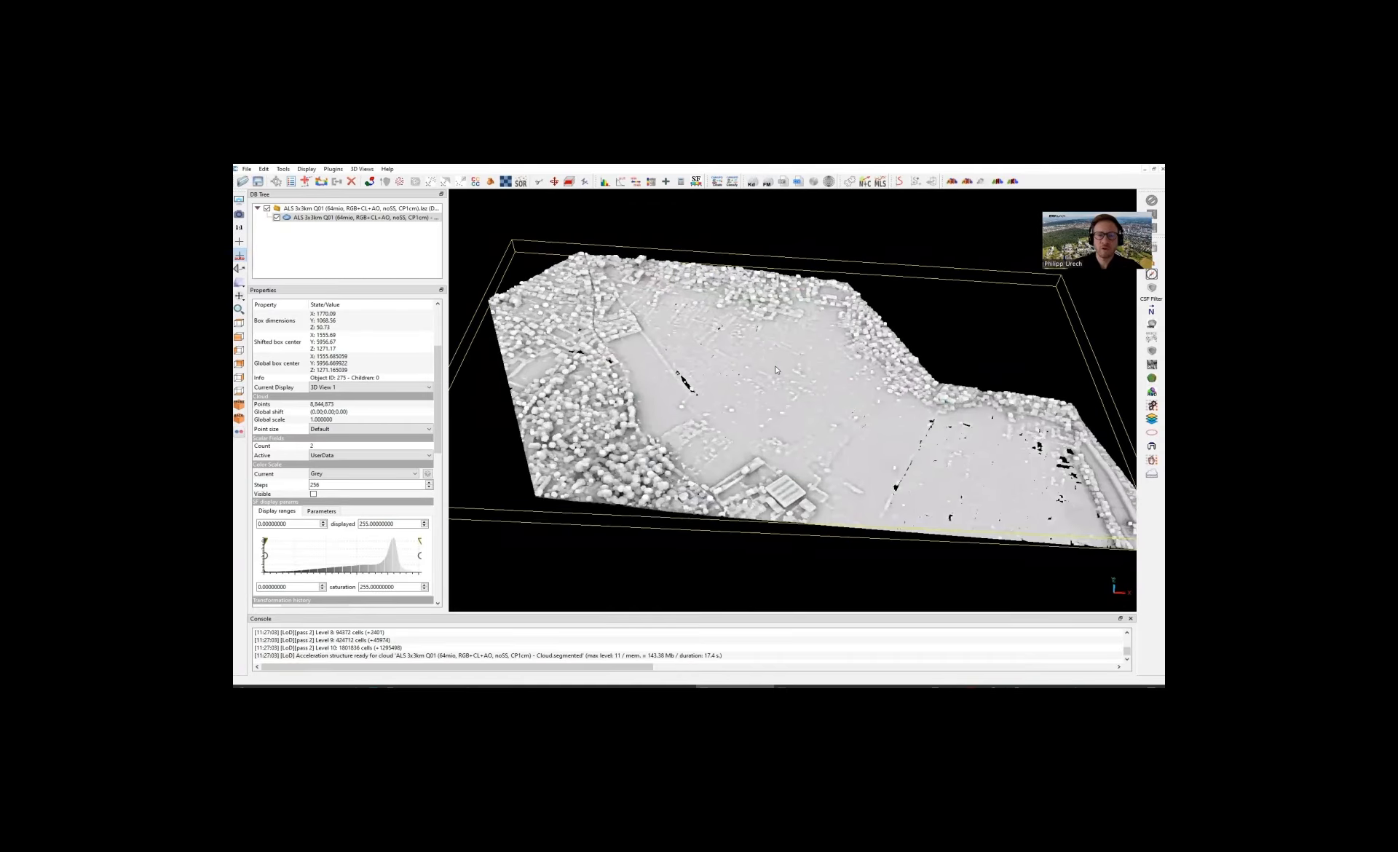
{"action": "scroll", "coordinate": [783, 368], "scroll_direction": "up", "scroll_amount": 2}
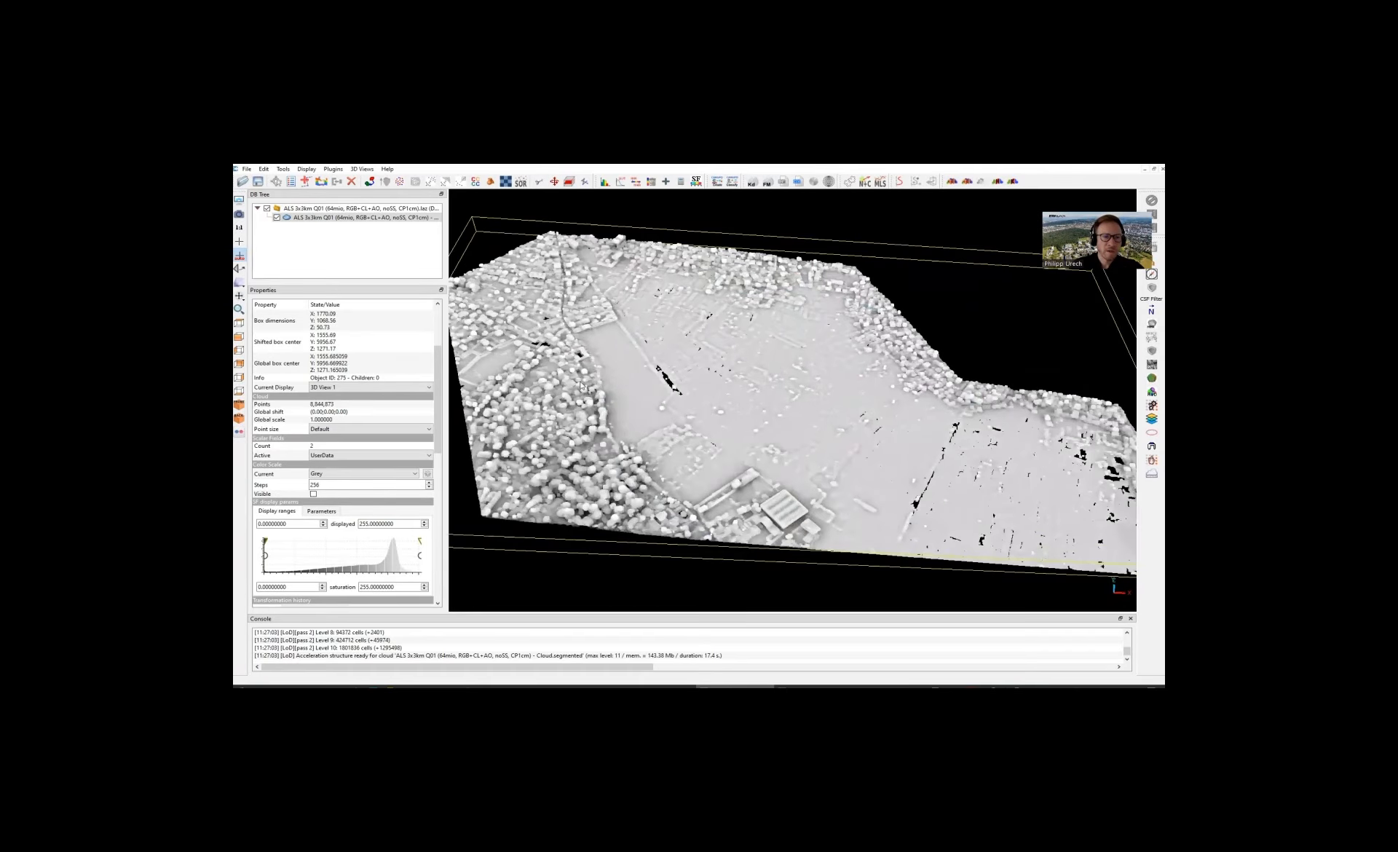
Step: Set the point cloud's active scalar field to Classification
{"action": "left_click", "coordinate": [323, 456]}
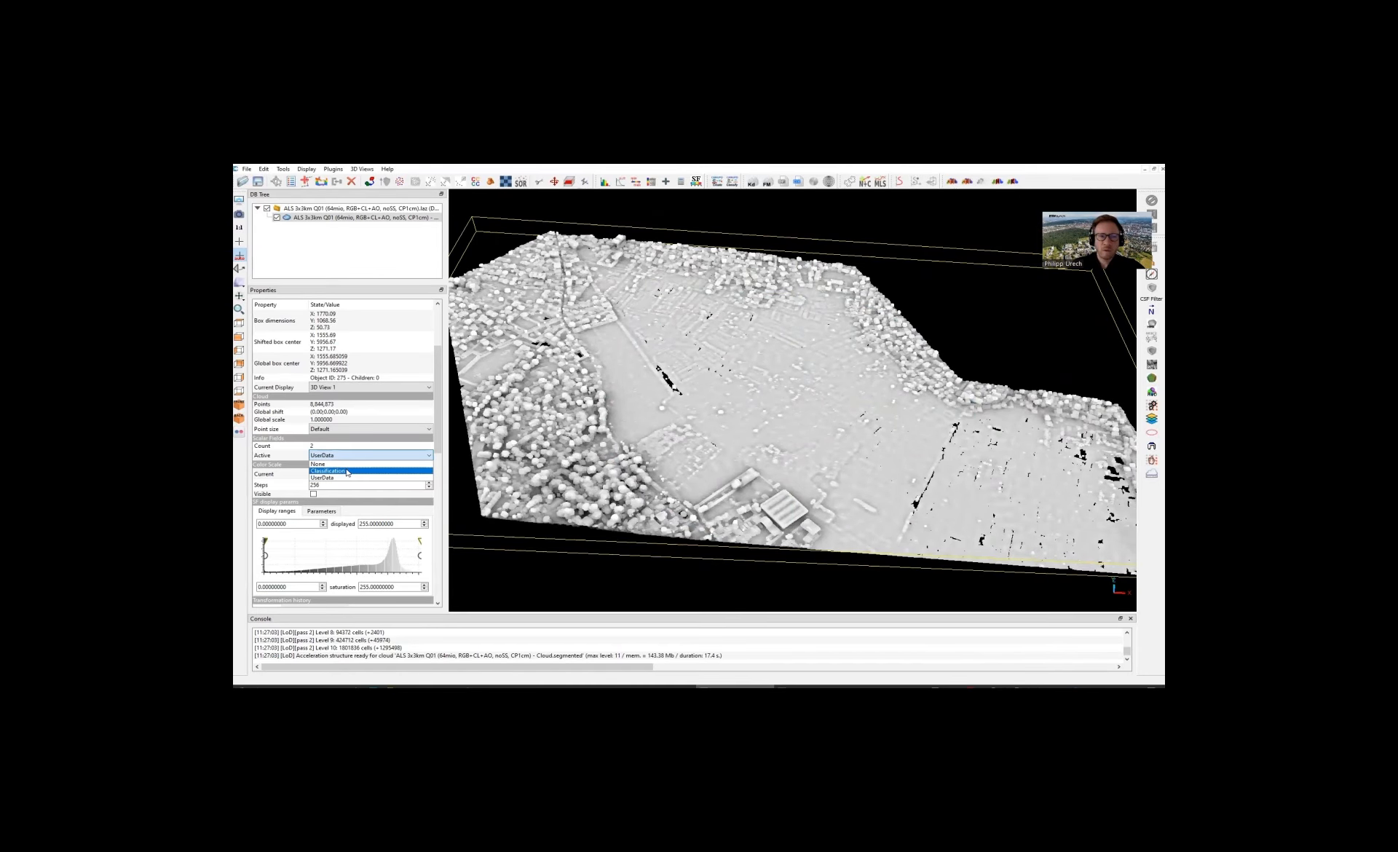
{"action": "left_click", "coordinate": [347, 471]}
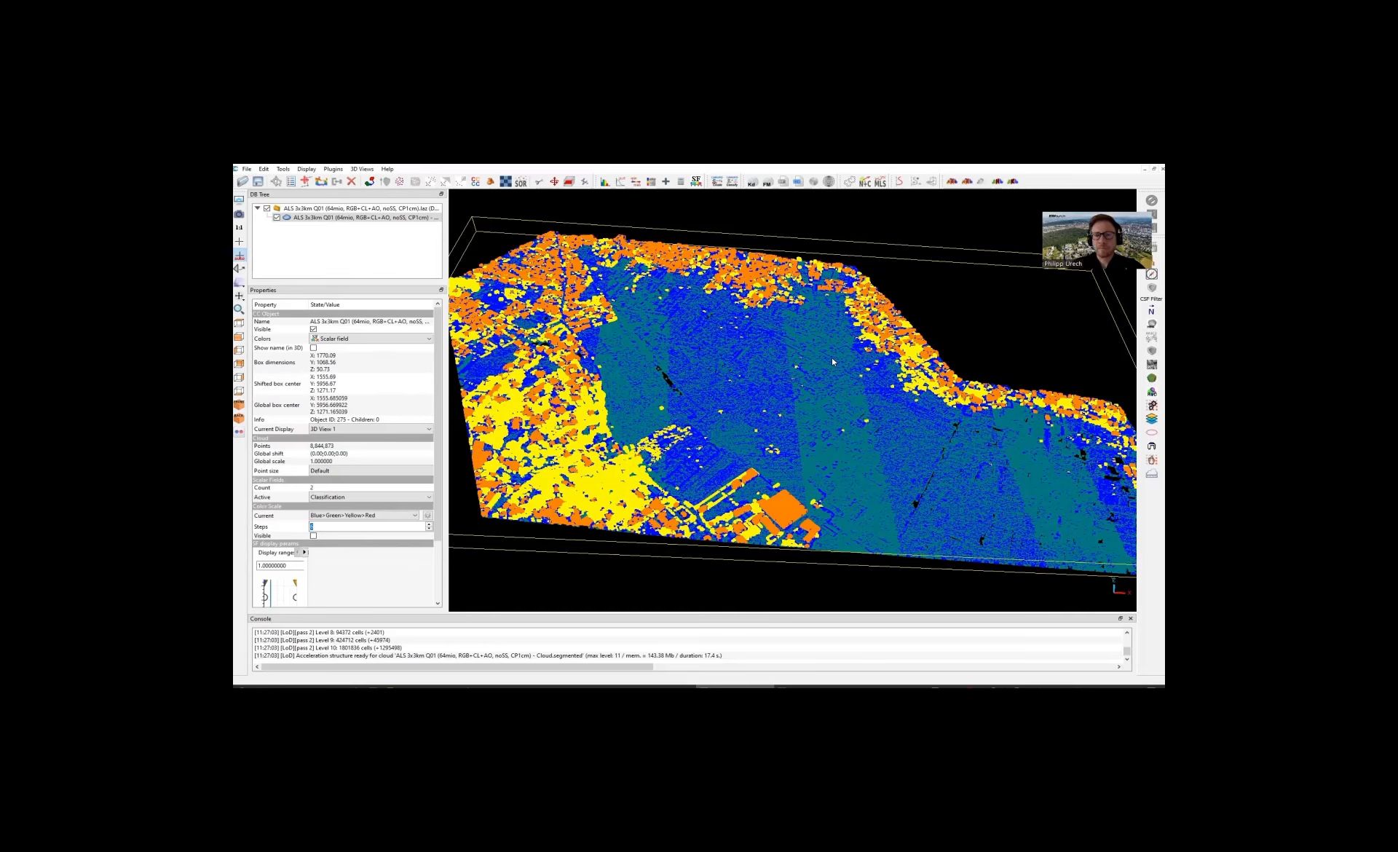
{"action": "left_click_drag", "start_coordinate": [833, 362], "coordinate": [806, 339]}
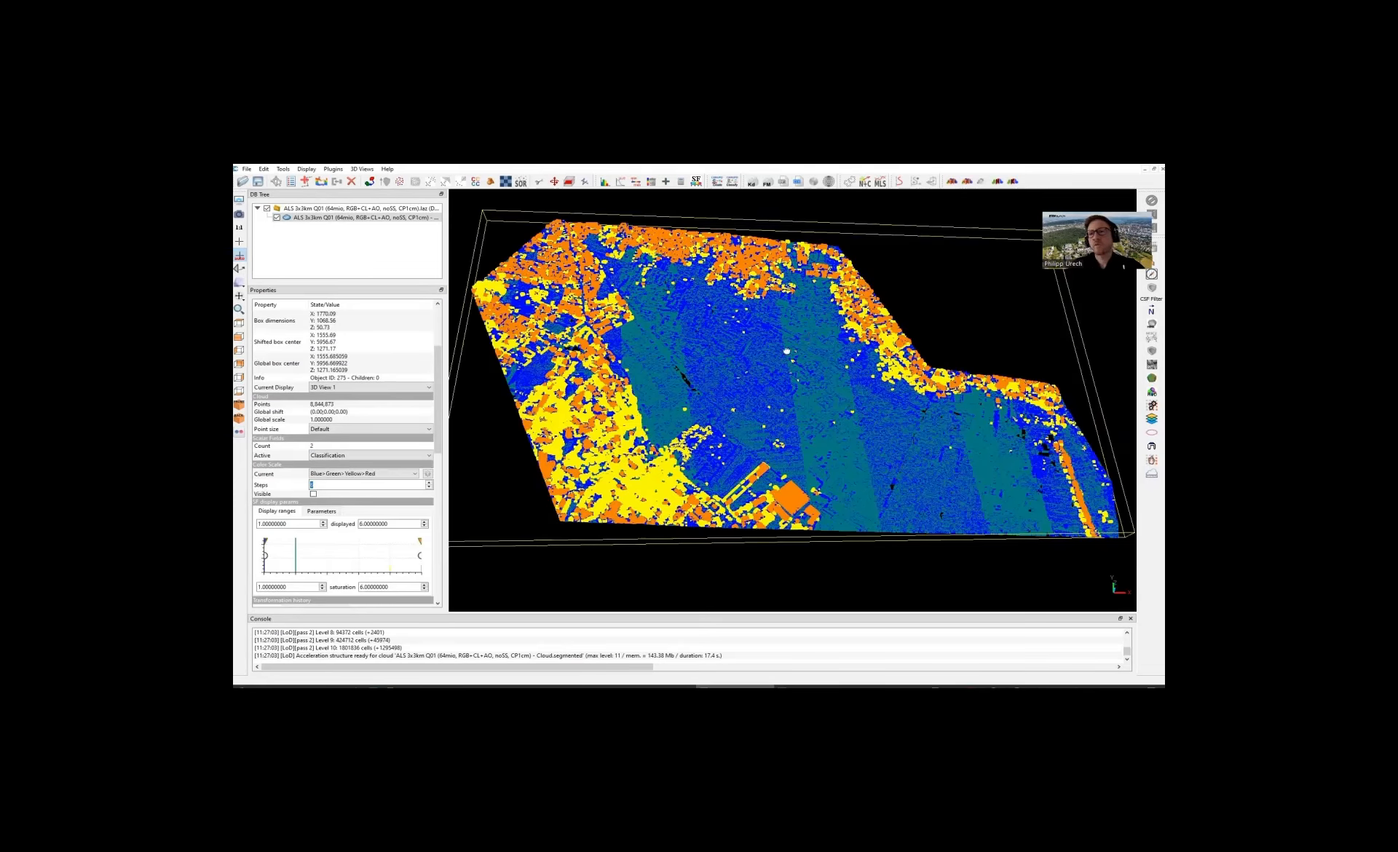
{"action": "left_click_drag", "start_coordinate": [827, 384], "coordinate": [715, 402]}
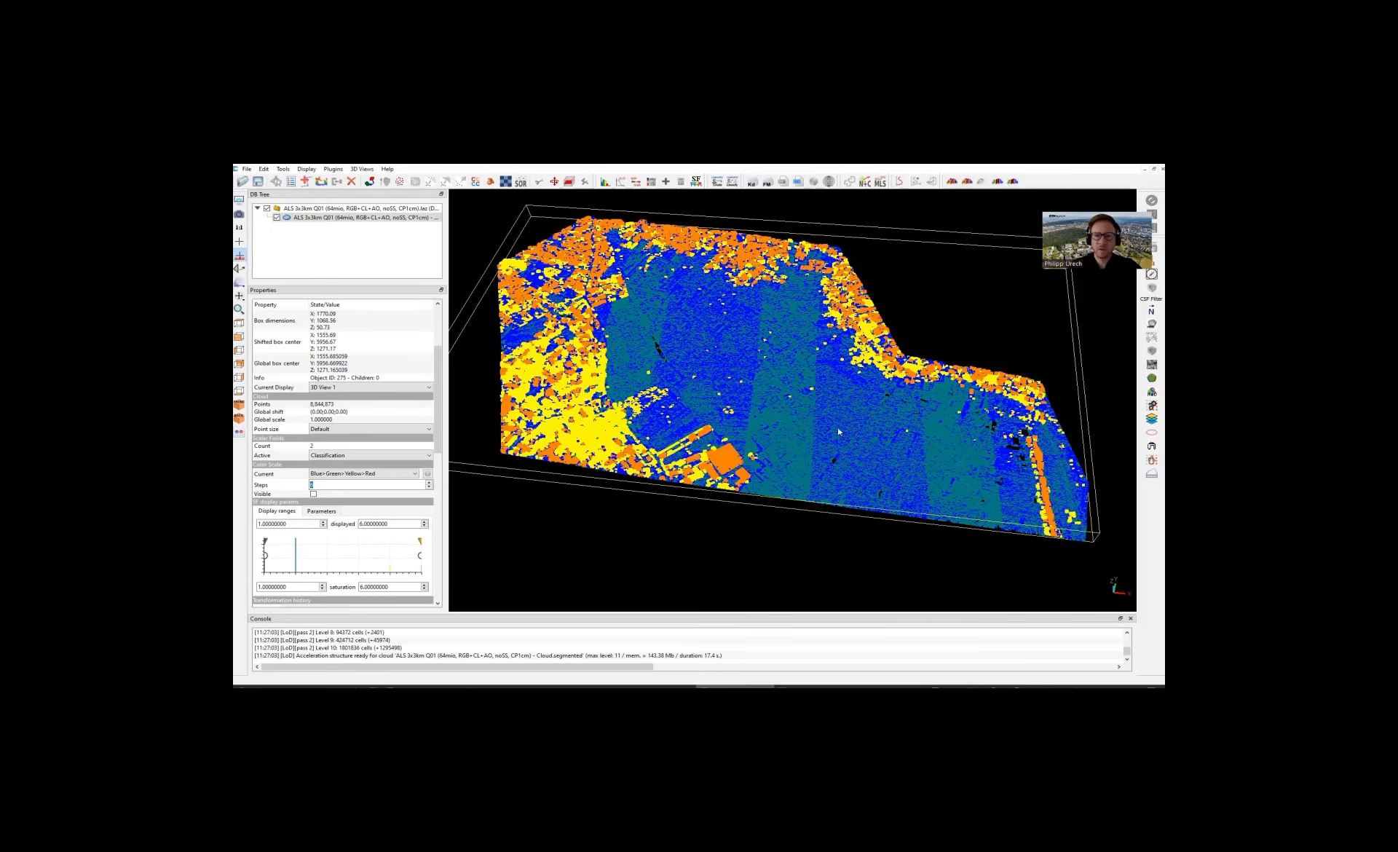
Step: Examine the classification colours up close on the open ground, buildings and elongated objects around the large hall
{"action": "scroll", "coordinate": [795, 437], "scroll_direction": "up", "scroll_amount": 2}
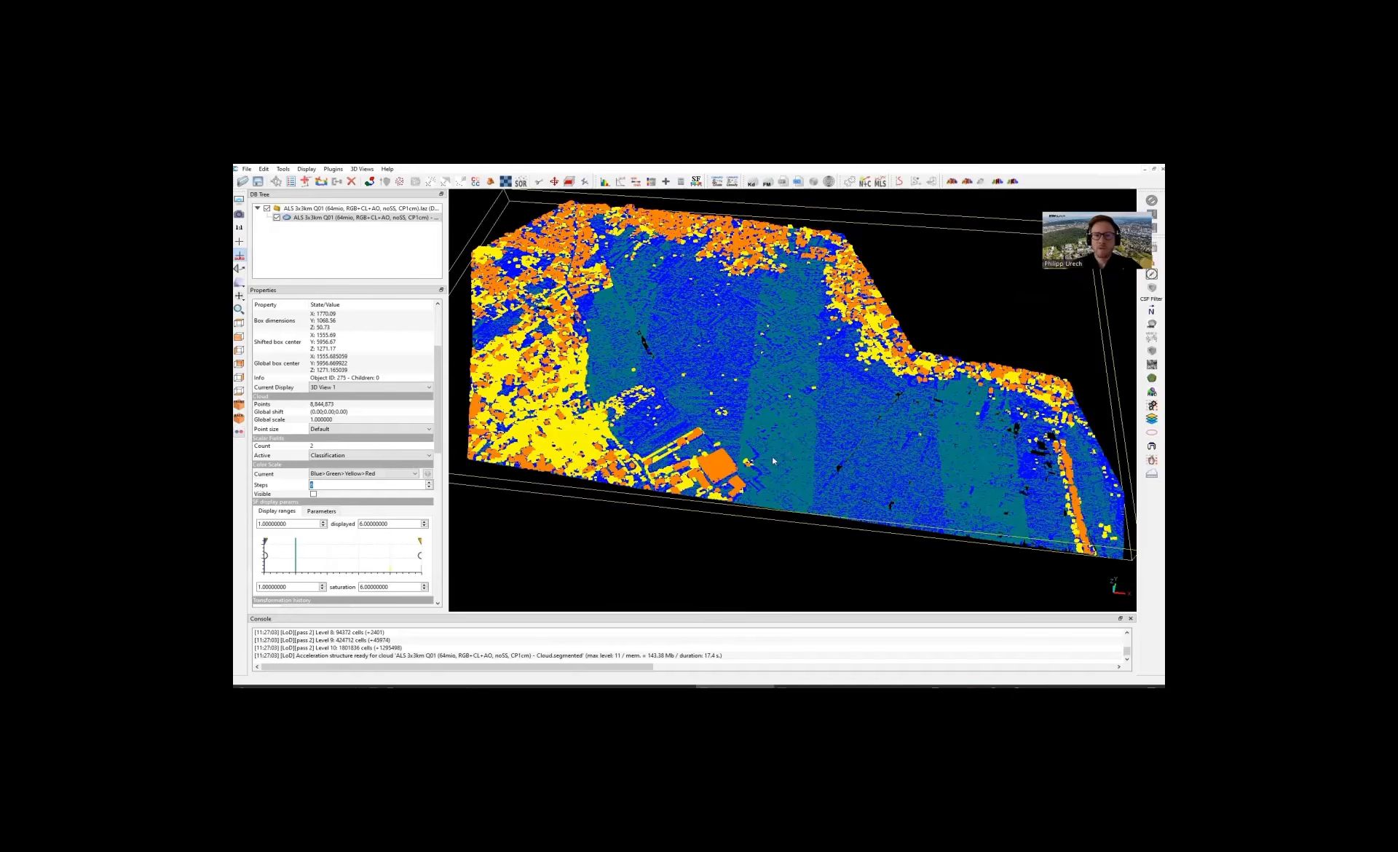
{"action": "scroll", "coordinate": [786, 331], "scroll_direction": "up", "scroll_amount": 5}
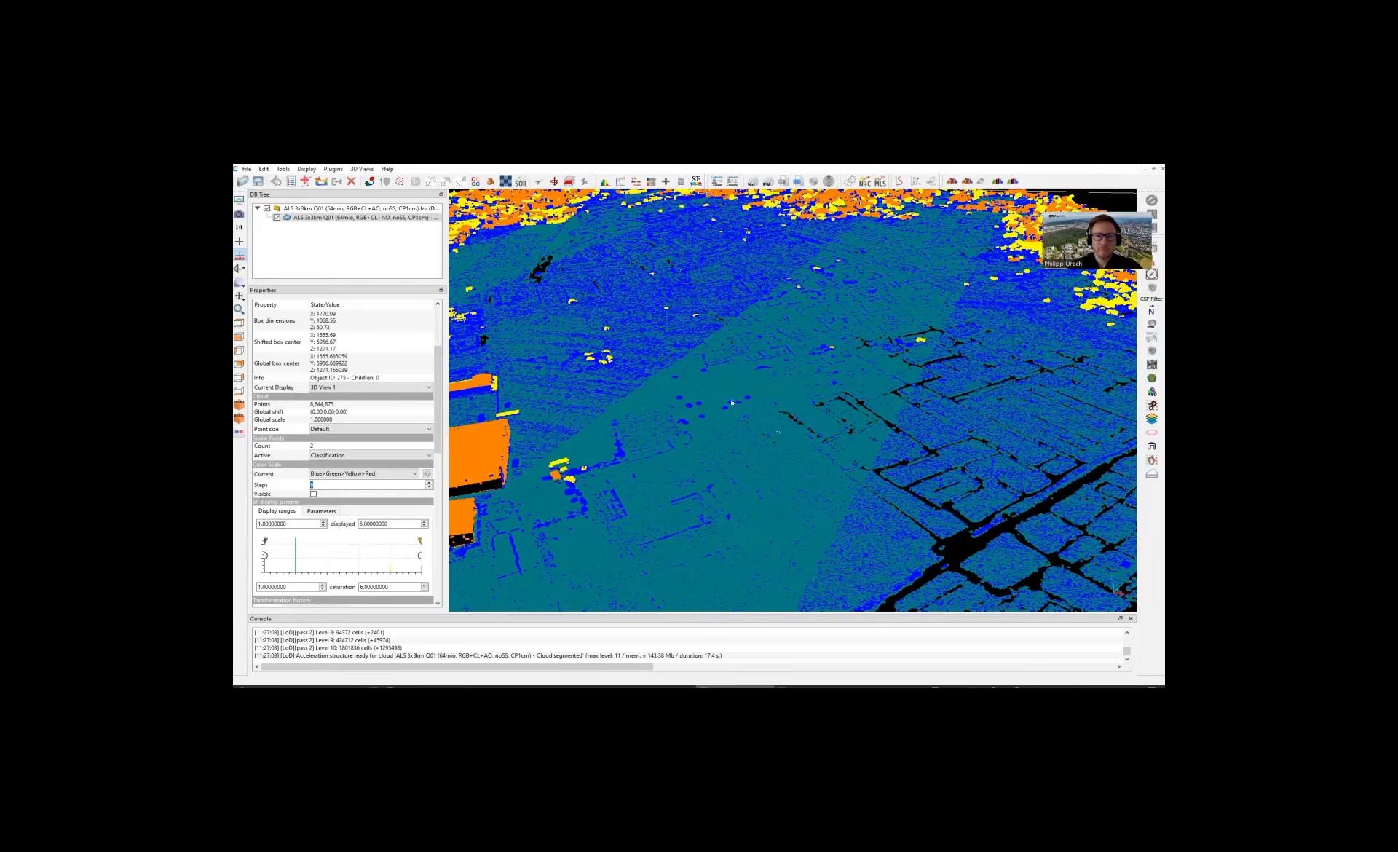
{"action": "right_click_drag", "start_coordinate": [587, 489], "coordinate": [734, 492]}
{"action": "scroll", "coordinate": [734, 492], "scroll_direction": "up", "scroll_amount": 2}
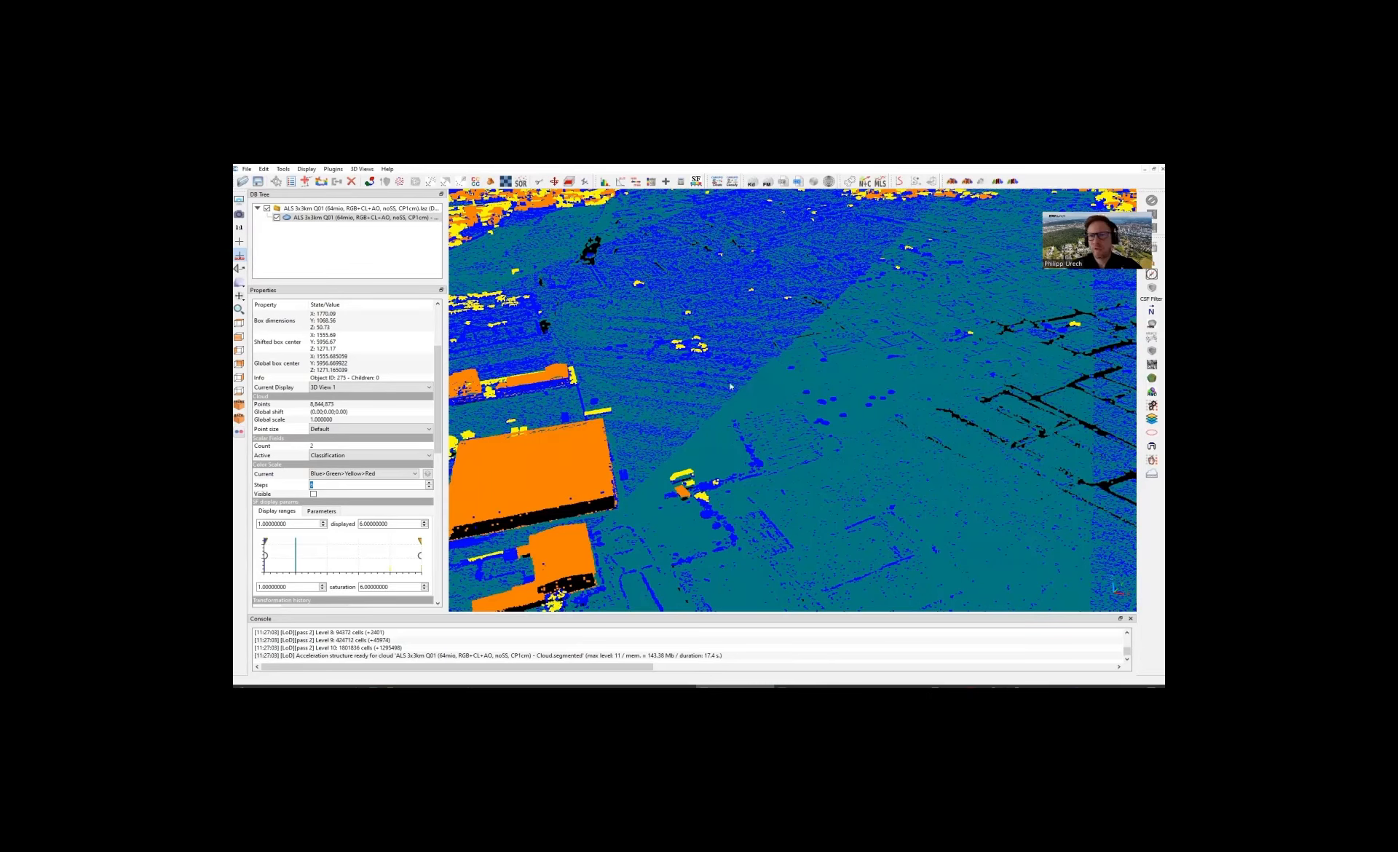
{"action": "left_click_drag", "start_coordinate": [861, 395], "coordinate": [794, 357]}
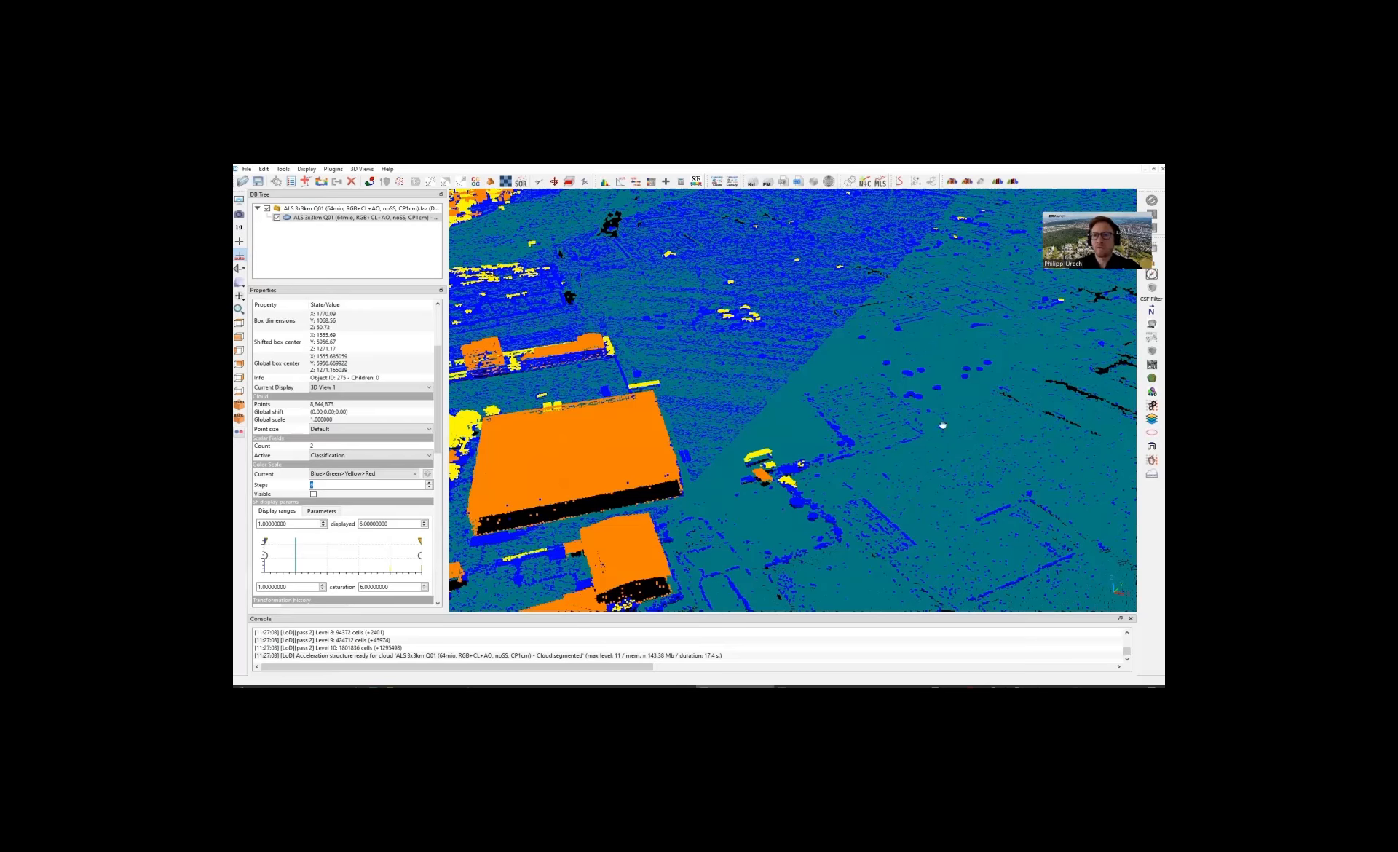
{"action": "left_click_drag", "start_coordinate": [895, 421], "coordinate": [905, 316]}
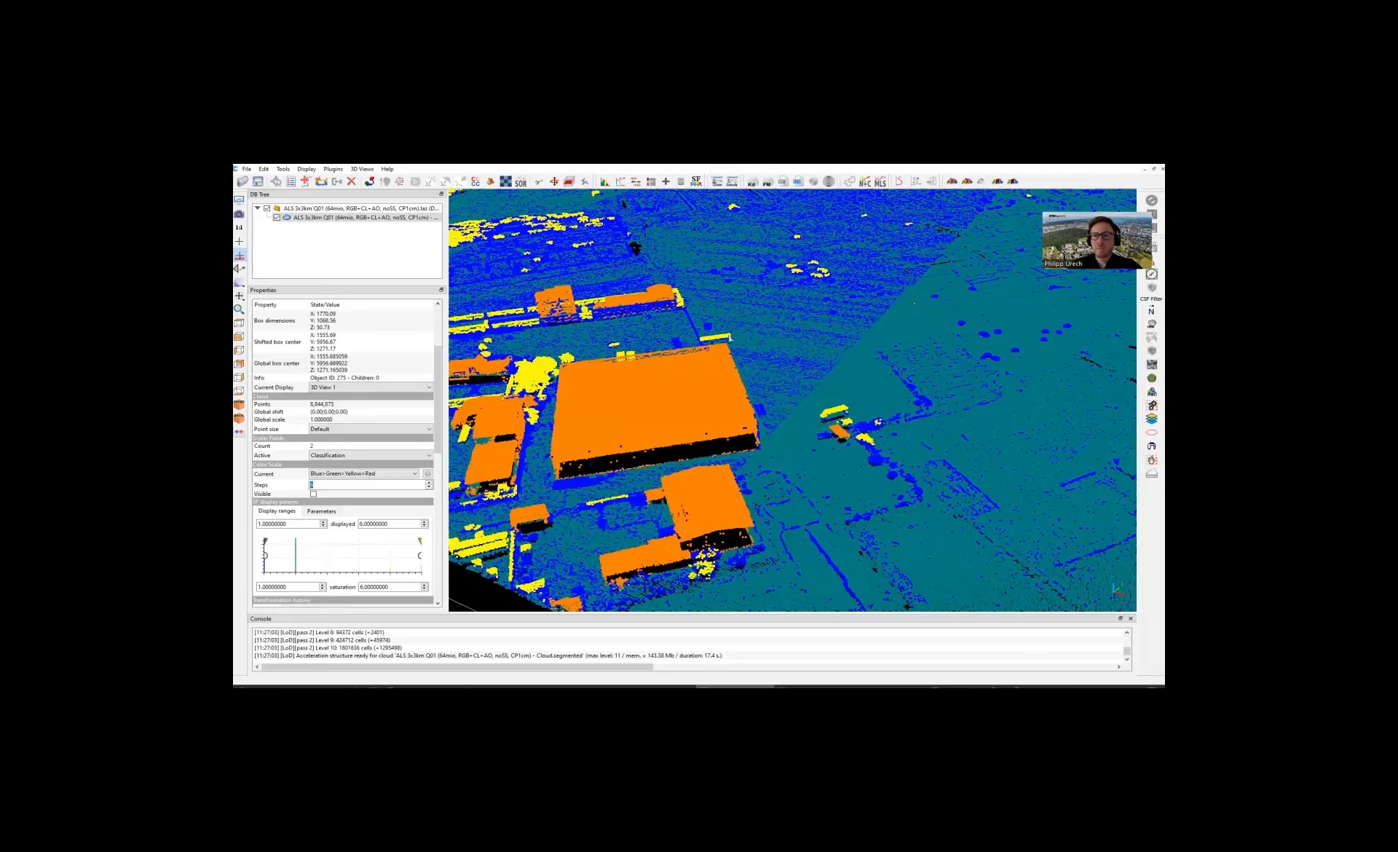
{"action": "left_click_drag", "start_coordinate": [789, 338], "coordinate": [805, 346]}
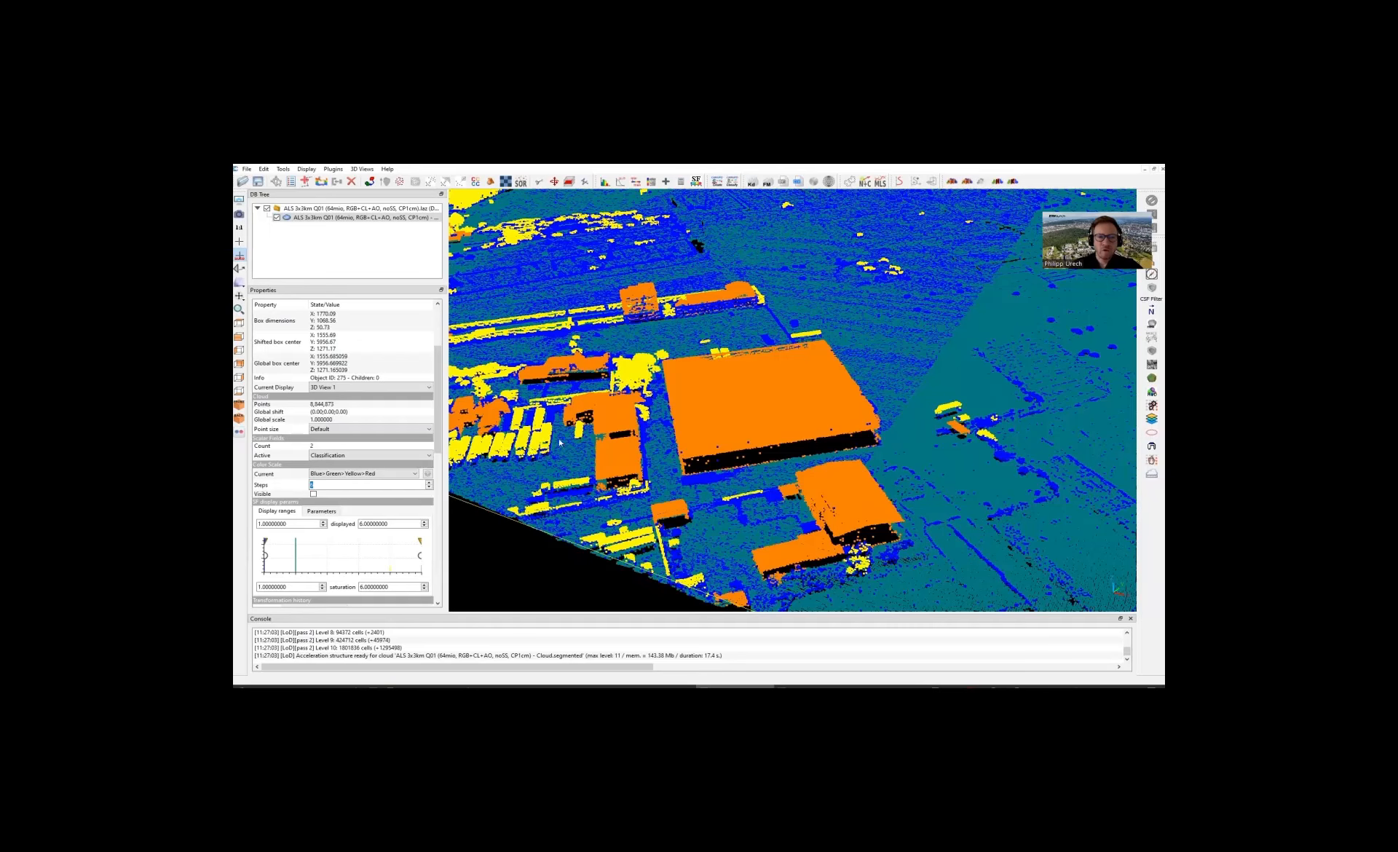
{"action": "left_click_drag", "start_coordinate": [717, 386], "coordinate": [839, 379]}
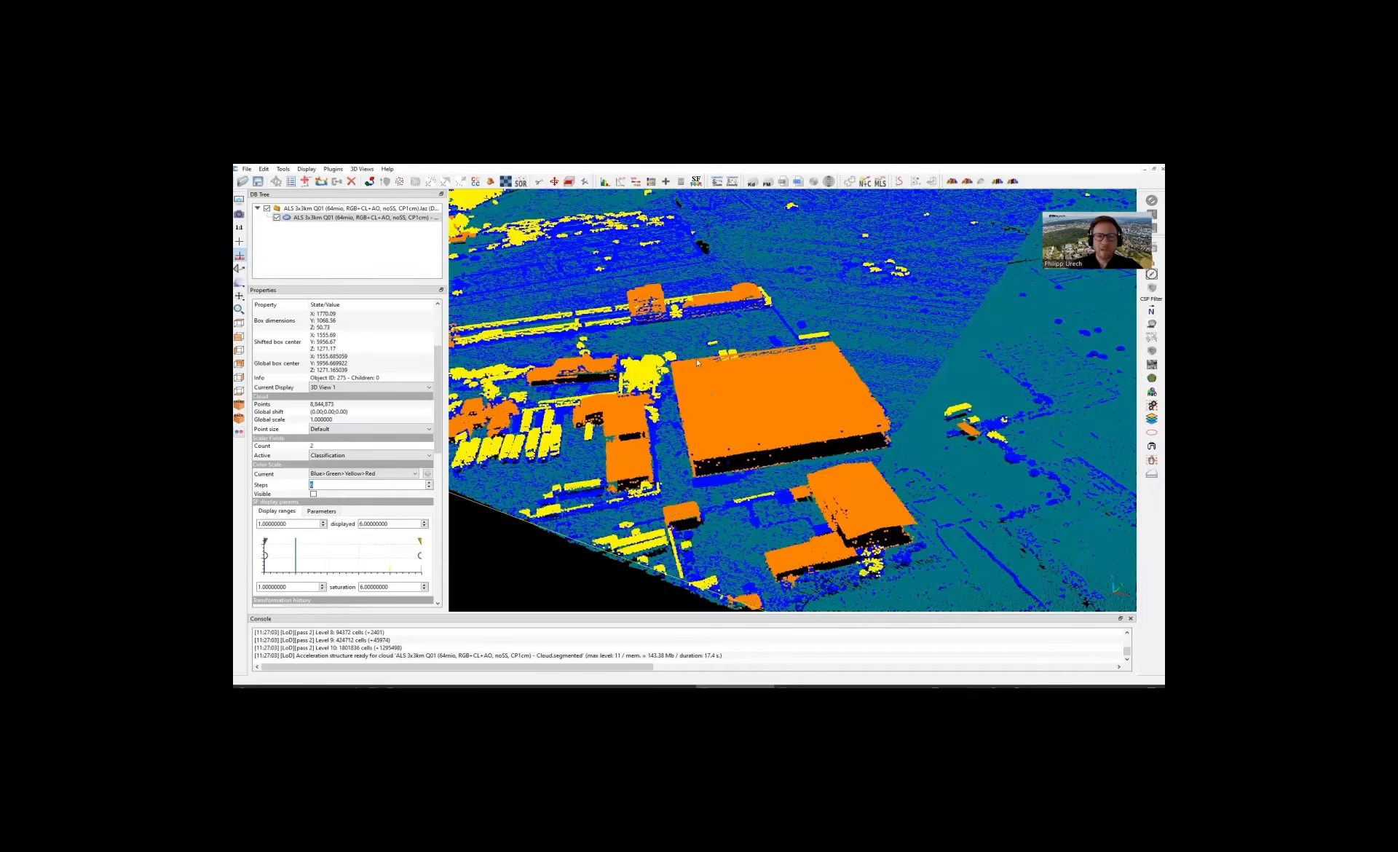
{"action": "scroll", "coordinate": [697, 363], "scroll_direction": "up", "scroll_amount": 5}
{"action": "right_click_drag", "start_coordinate": [697, 362], "coordinate": [859, 415]}
{"action": "left_click_drag", "start_coordinate": [793, 399], "coordinate": [794, 437]}
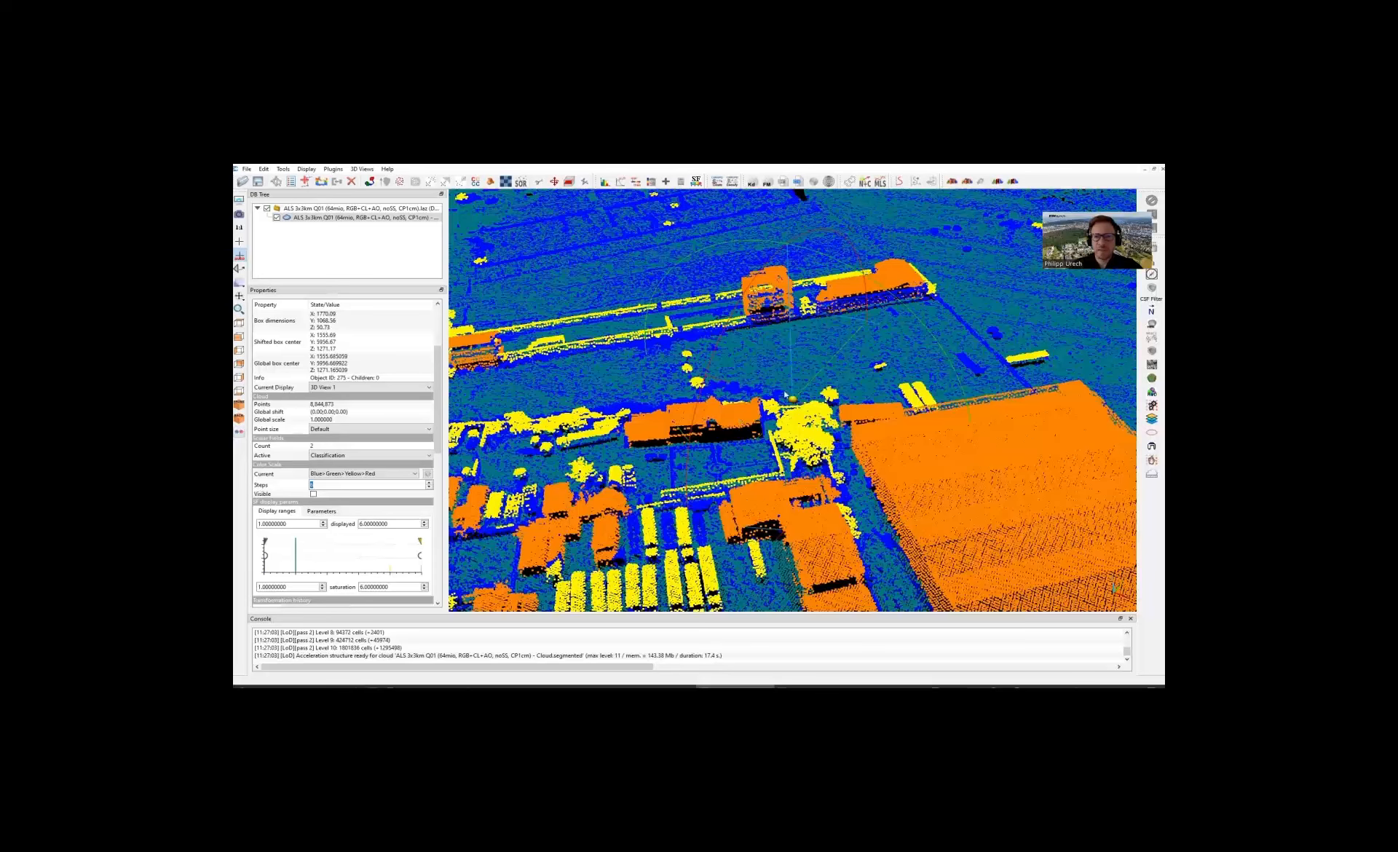
{"action": "right_click_drag", "start_coordinate": [775, 564], "coordinate": [835, 376]}
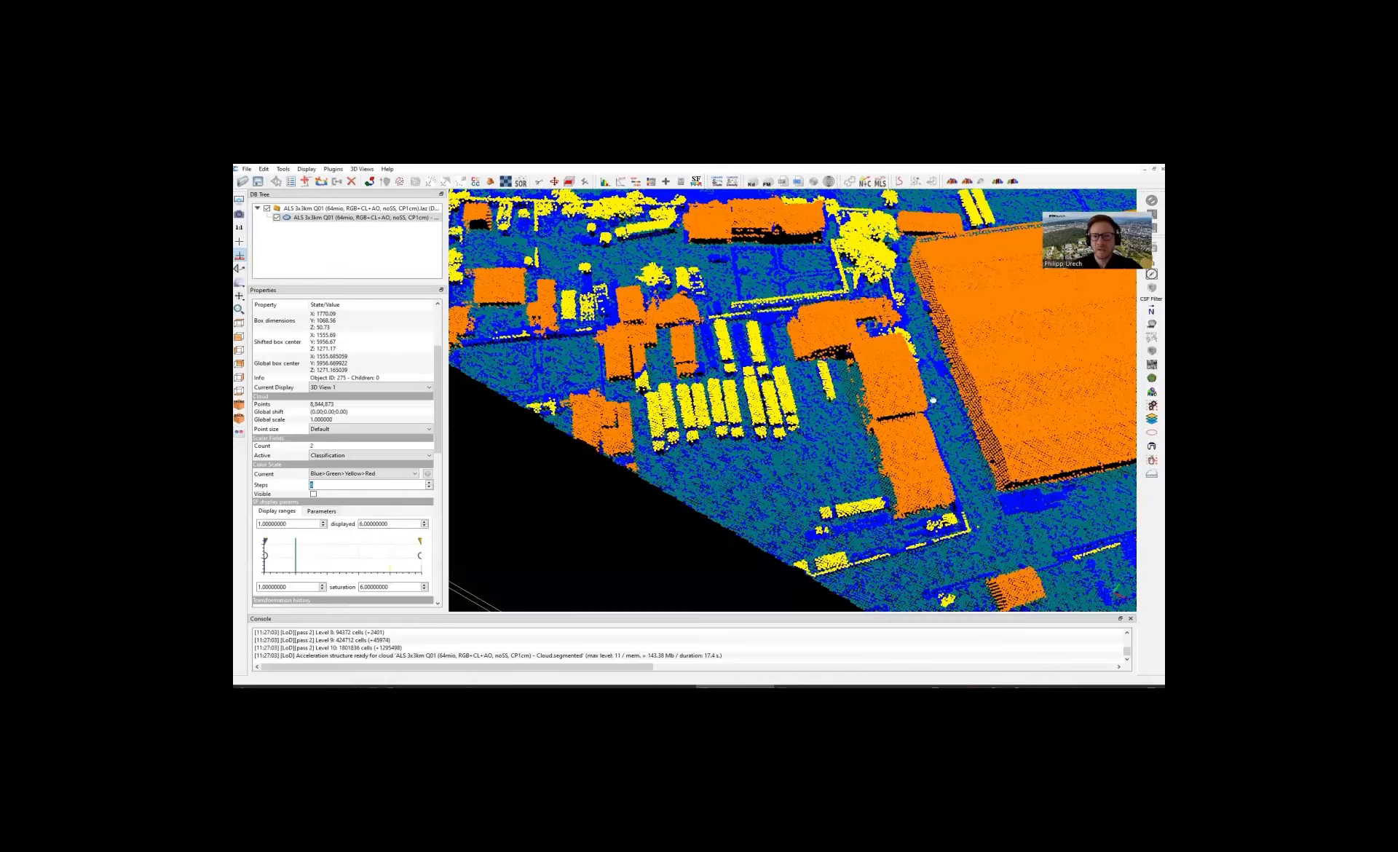
{"action": "left_click_drag", "start_coordinate": [967, 357], "coordinate": [863, 345]}
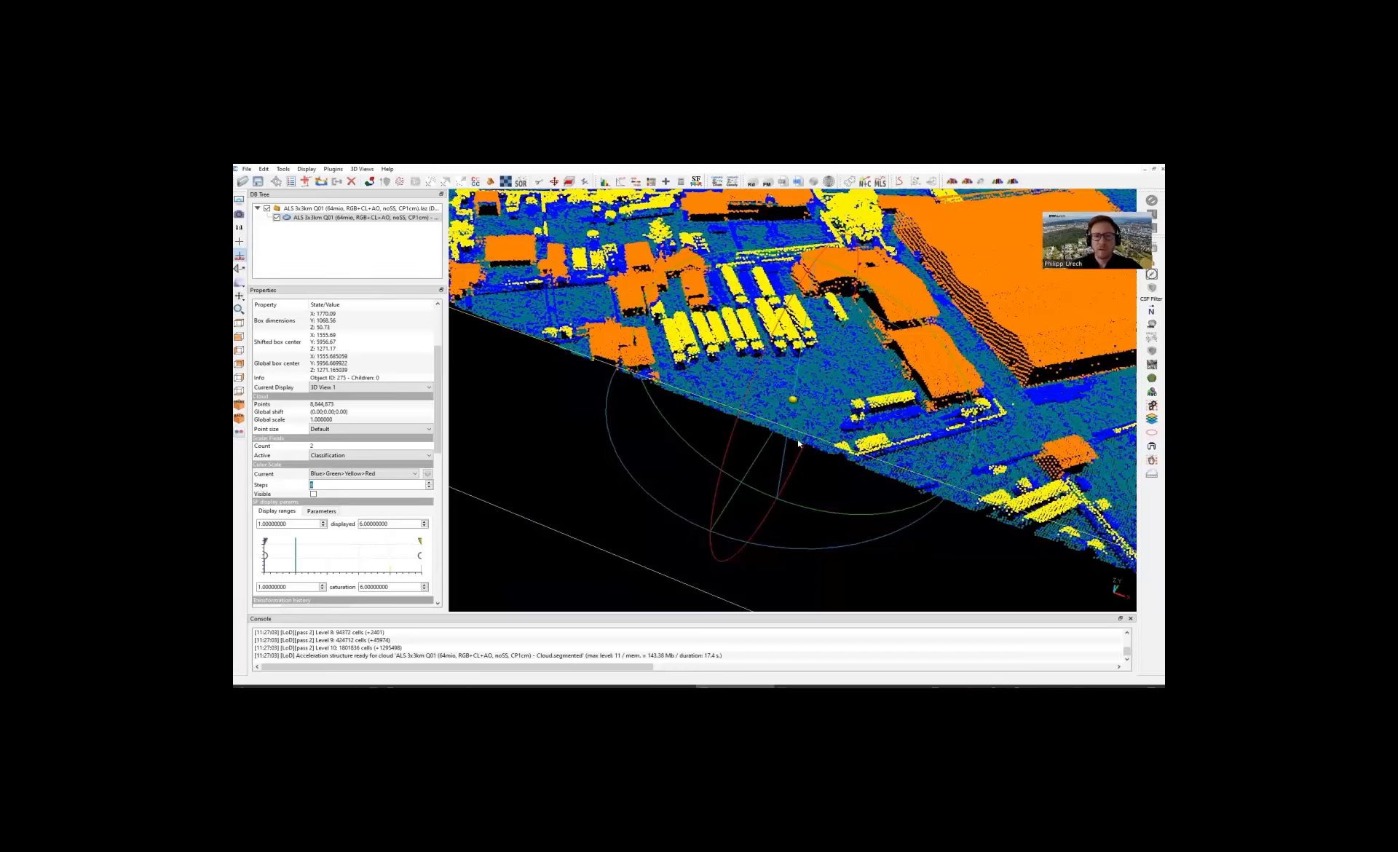
{"action": "right_click_drag", "start_coordinate": [765, 228], "coordinate": [806, 408]}
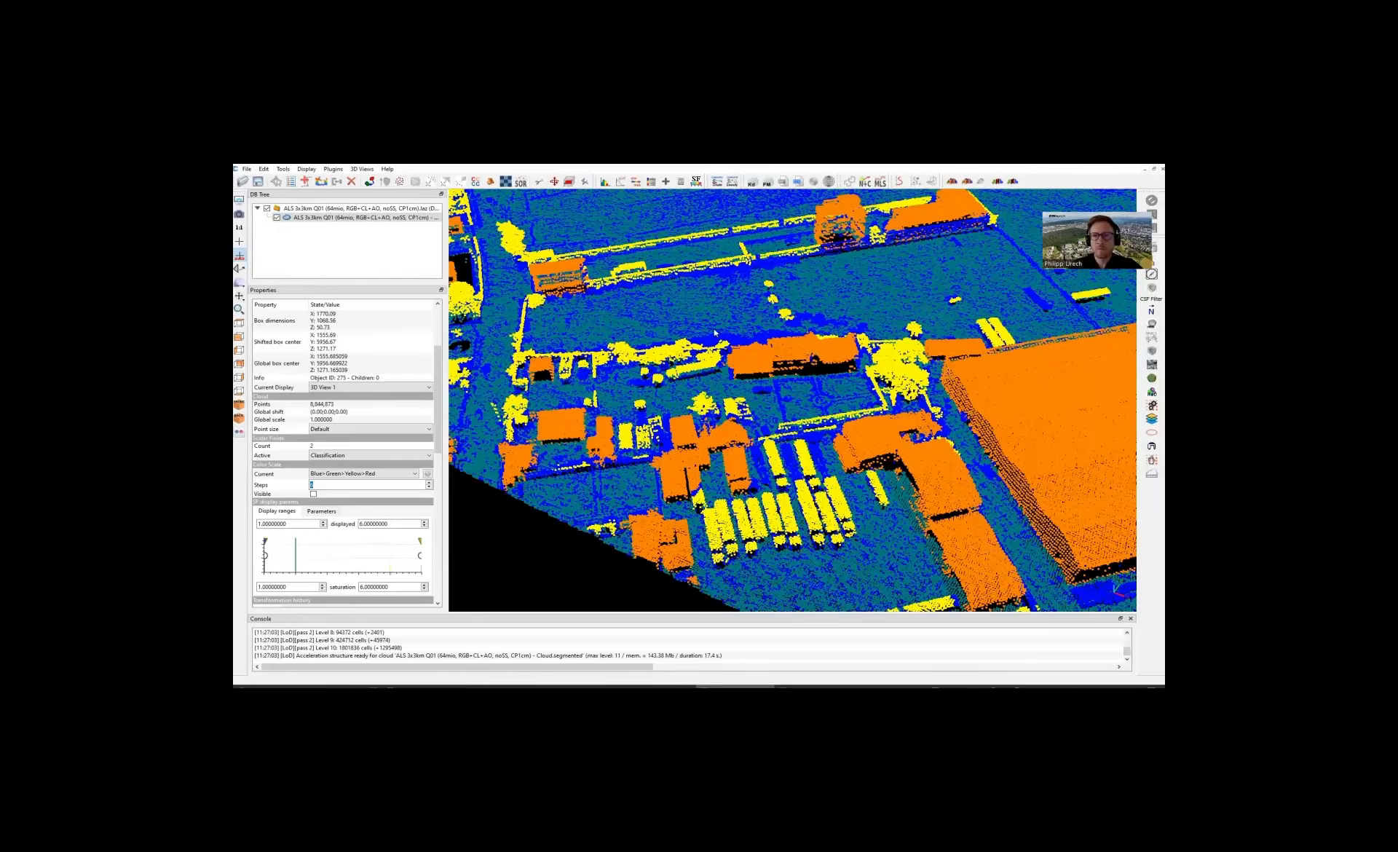
Step: Examine the classification colours of the residential buildings, streets and dense tree canopy beside the open fields
{"action": "scroll", "coordinate": [858, 346], "scroll_direction": "up", "scroll_amount": 2}
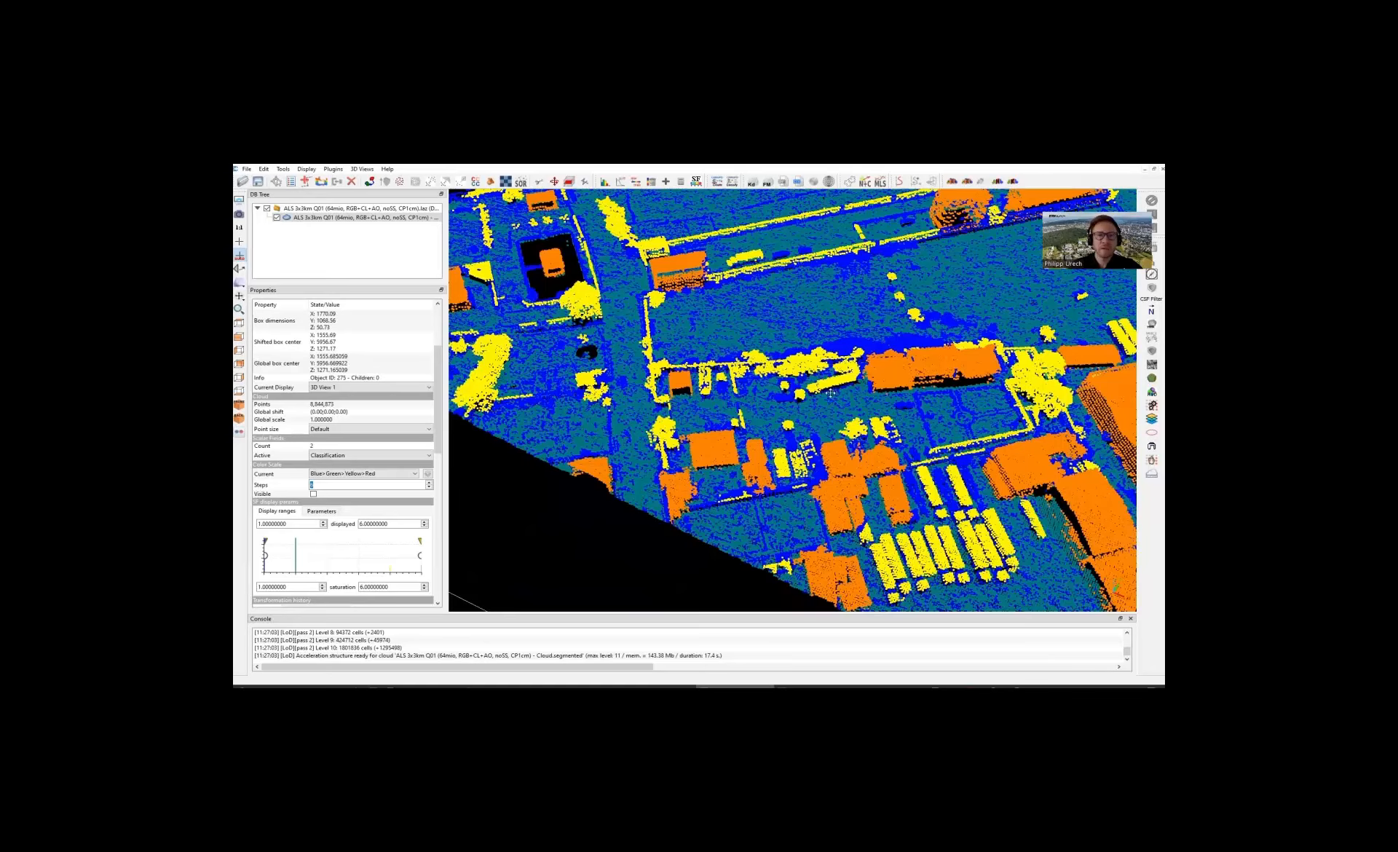
{"action": "right_click_drag", "start_coordinate": [737, 360], "coordinate": [812, 318]}
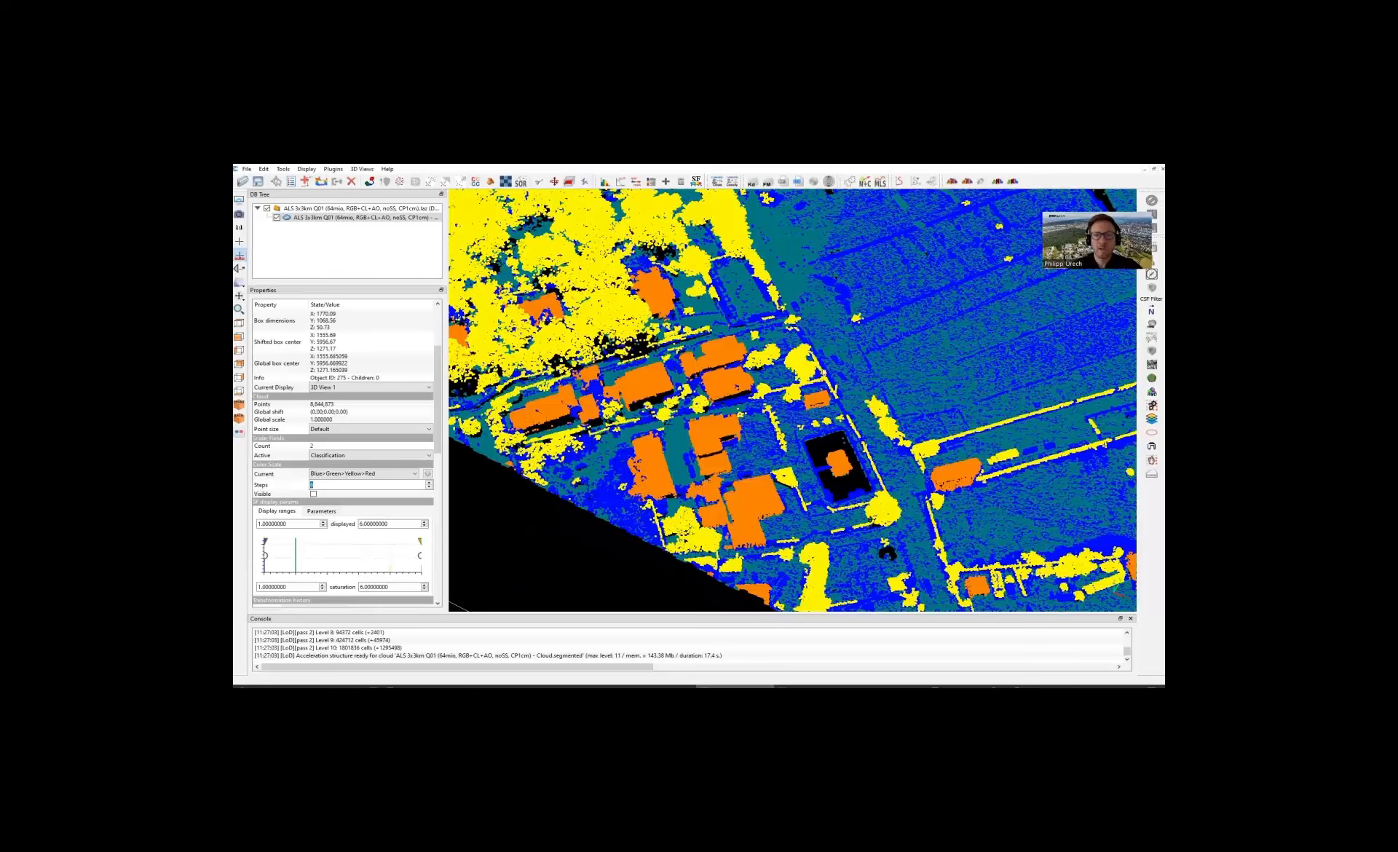
{"action": "right_click_drag", "start_coordinate": [876, 360], "coordinate": [868, 433]}
{"action": "left_click_drag", "start_coordinate": [695, 427], "coordinate": [771, 270]}
{"action": "left_click_drag", "start_coordinate": [874, 416], "coordinate": [931, 409]}
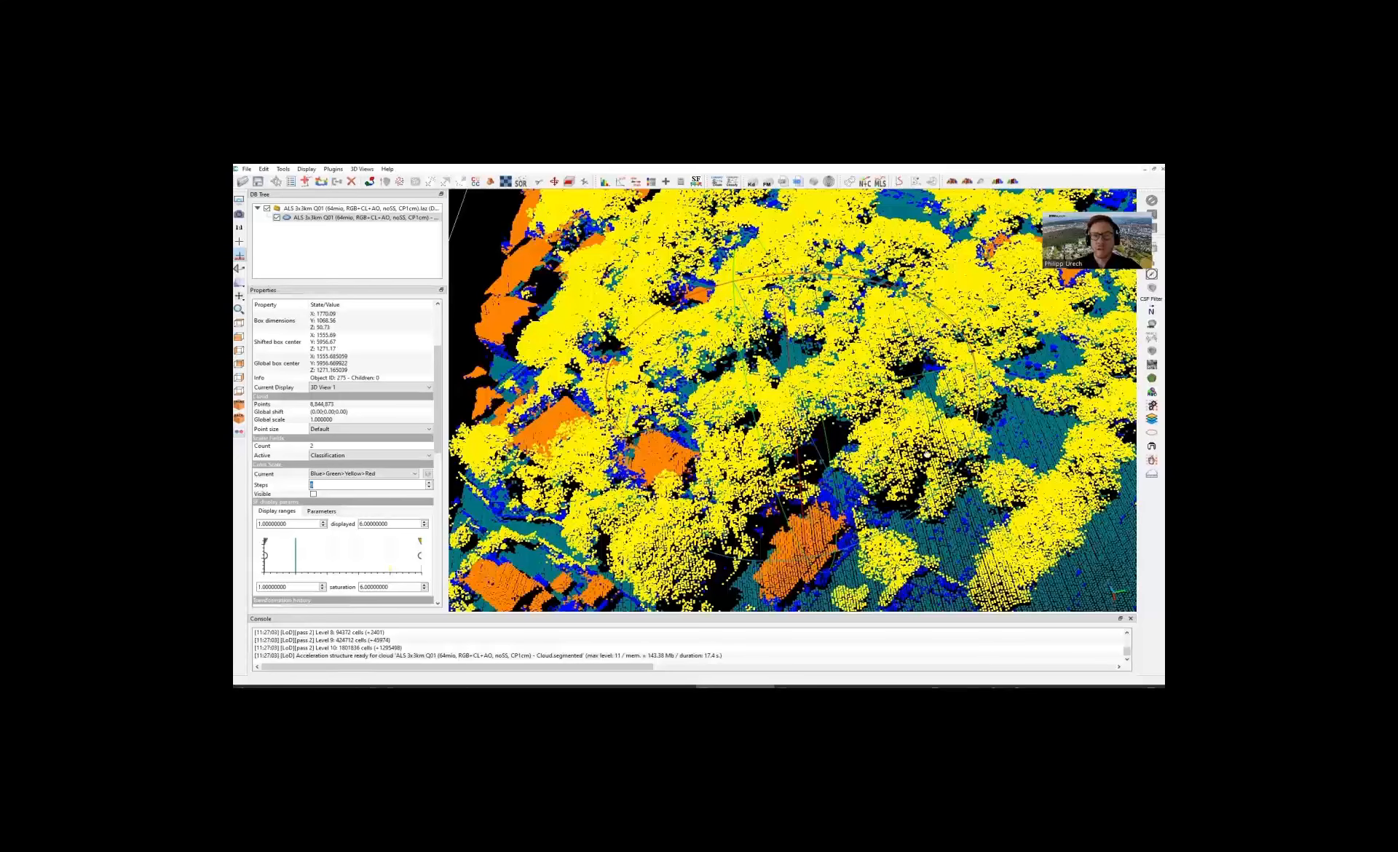
{"action": "left_click_drag", "start_coordinate": [963, 373], "coordinate": [736, 437]}
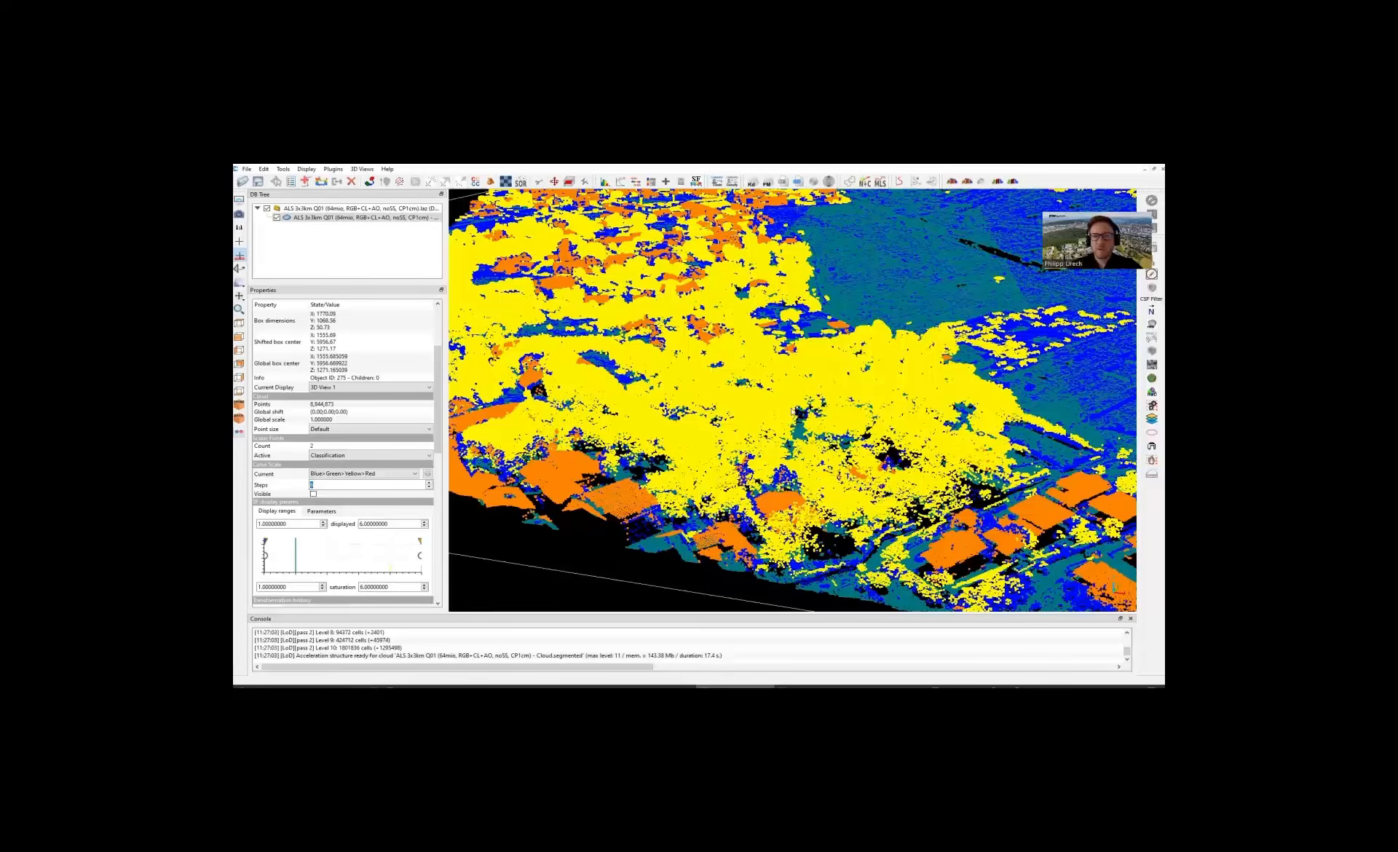
{"action": "scroll", "coordinate": [792, 413], "scroll_direction": "up", "scroll_amount": 3}
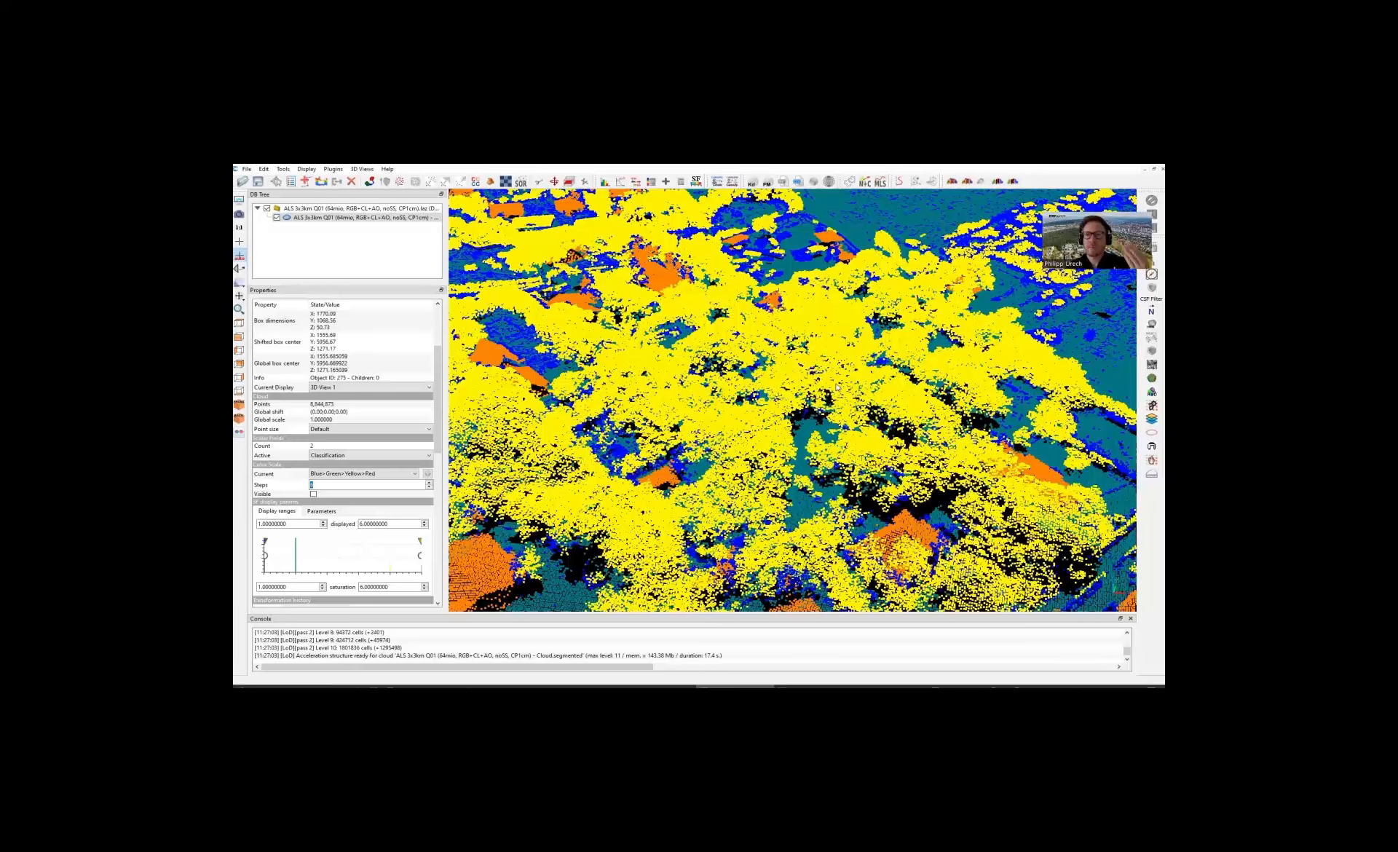
{"action": "scroll", "coordinate": [837, 387], "scroll_direction": "down", "scroll_amount": 3}
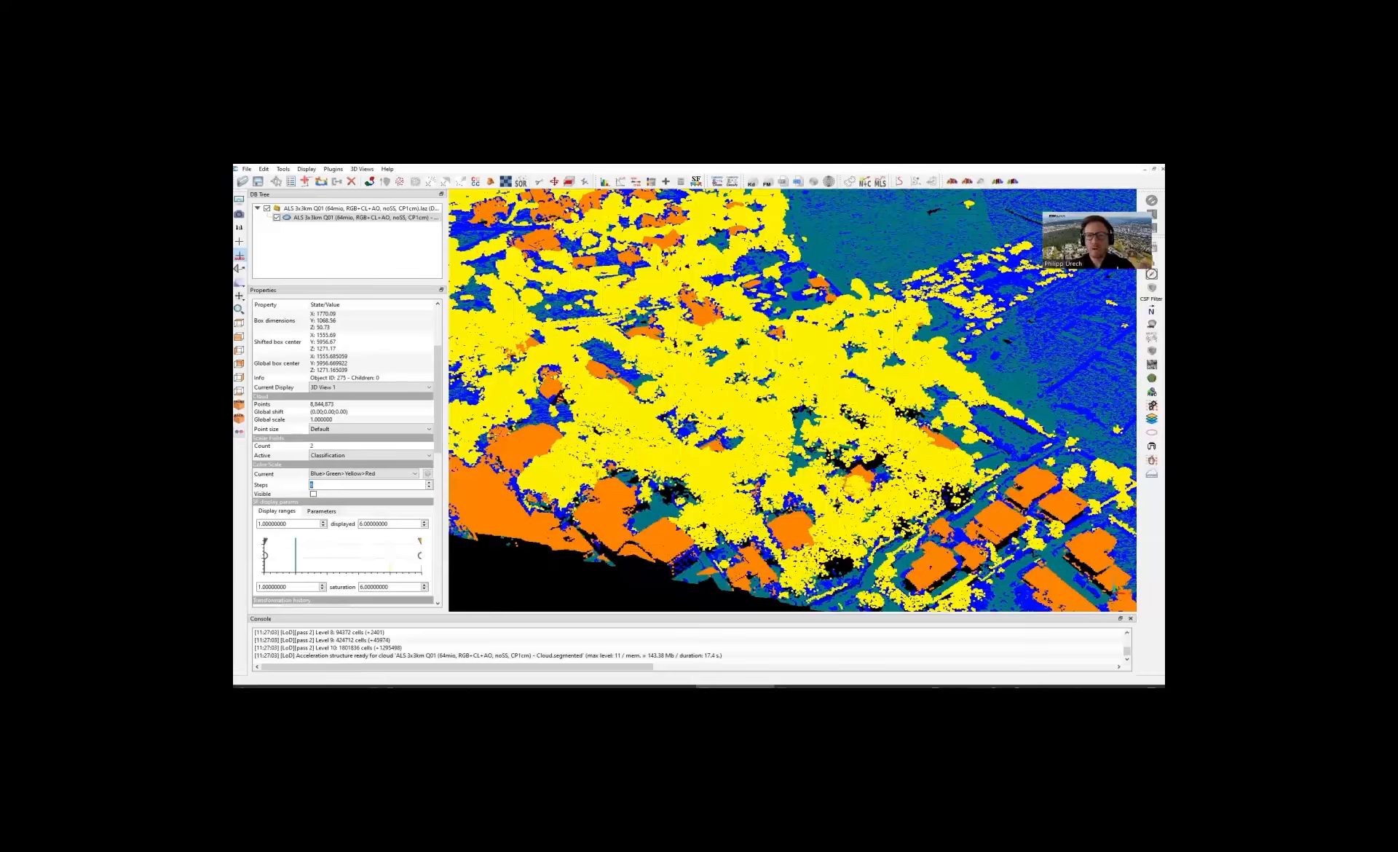
{"action": "scroll", "coordinate": [866, 376], "scroll_direction": "down", "scroll_amount": 2}
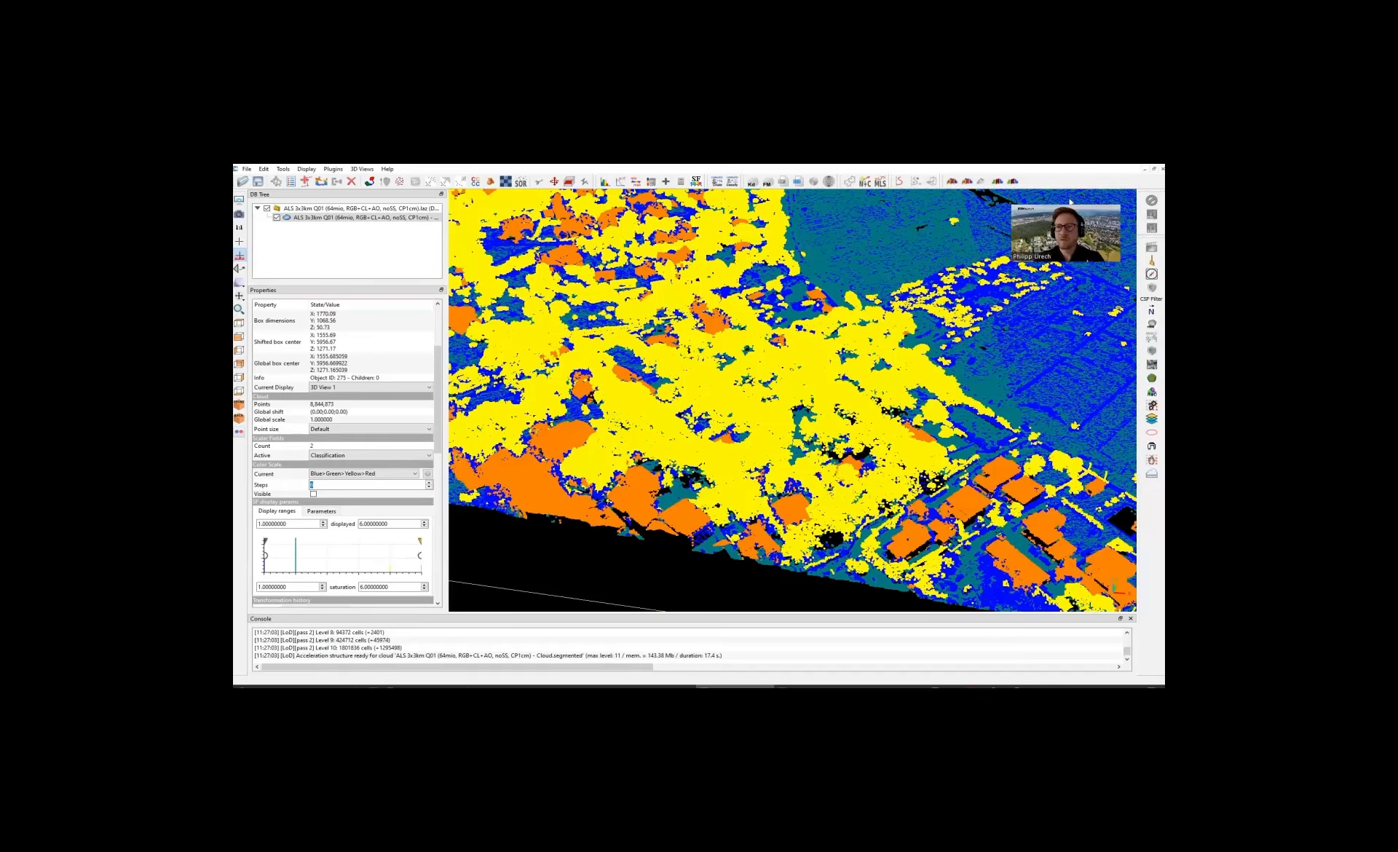
Step: Shade the classified point cloud with the Eye Dome Lighting filter, comparing it with Screen Space Ambient Occlusion
{"action": "left_click", "coordinate": [1153, 216]}
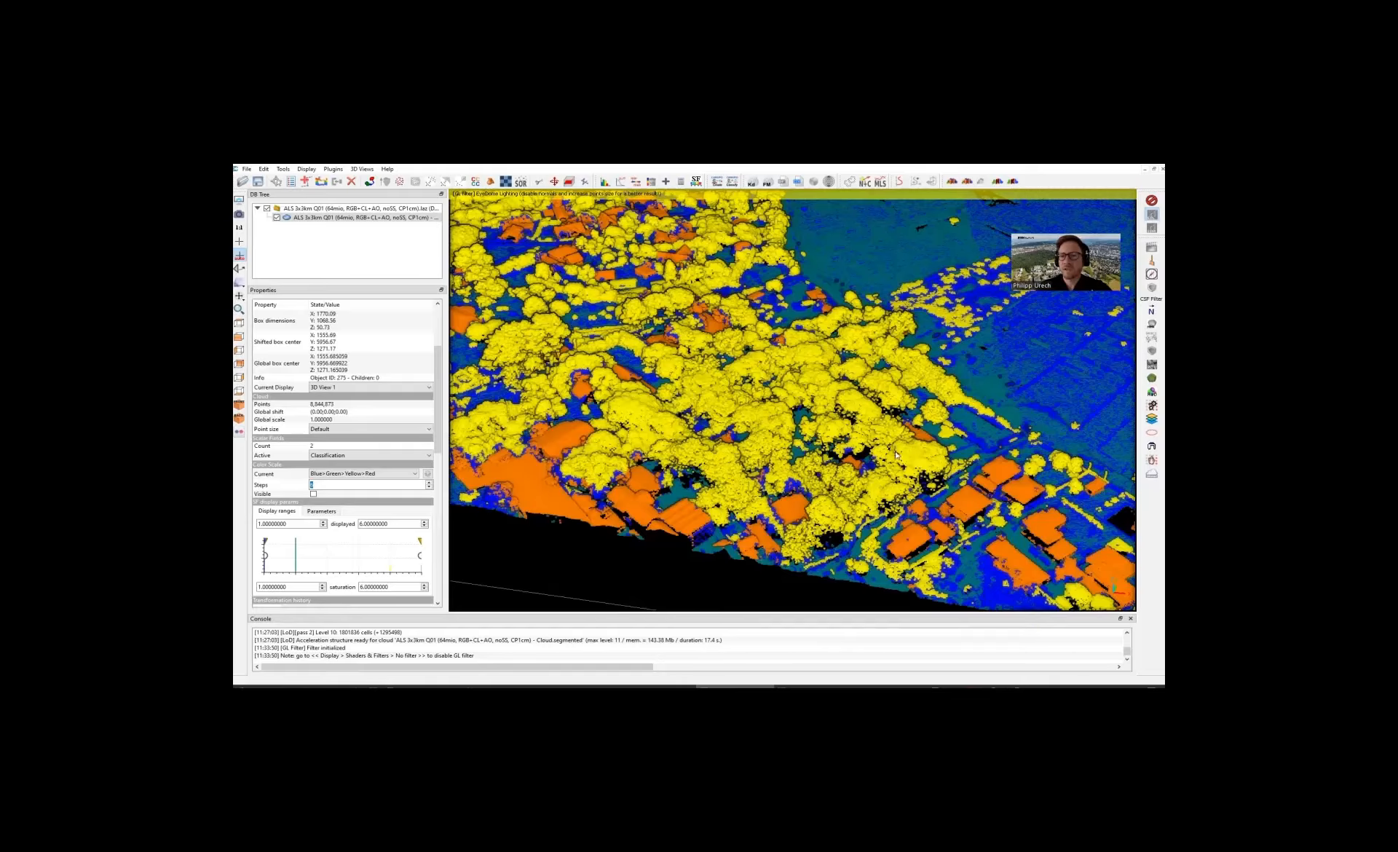
{"action": "left_click_drag", "start_coordinate": [848, 455], "coordinate": [817, 374]}
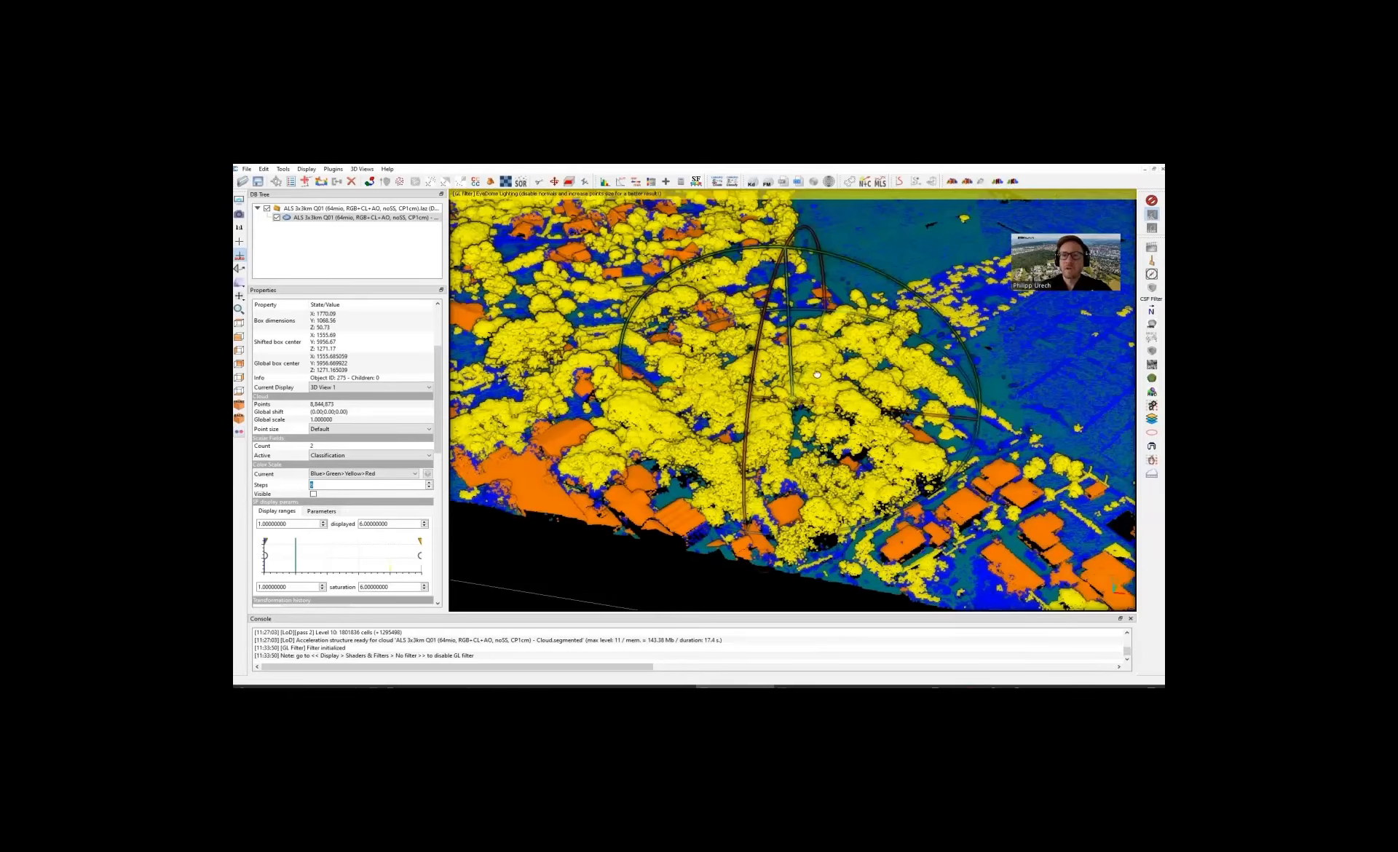
{"action": "scroll", "coordinate": [797, 394], "scroll_direction": "up", "scroll_amount": 5}
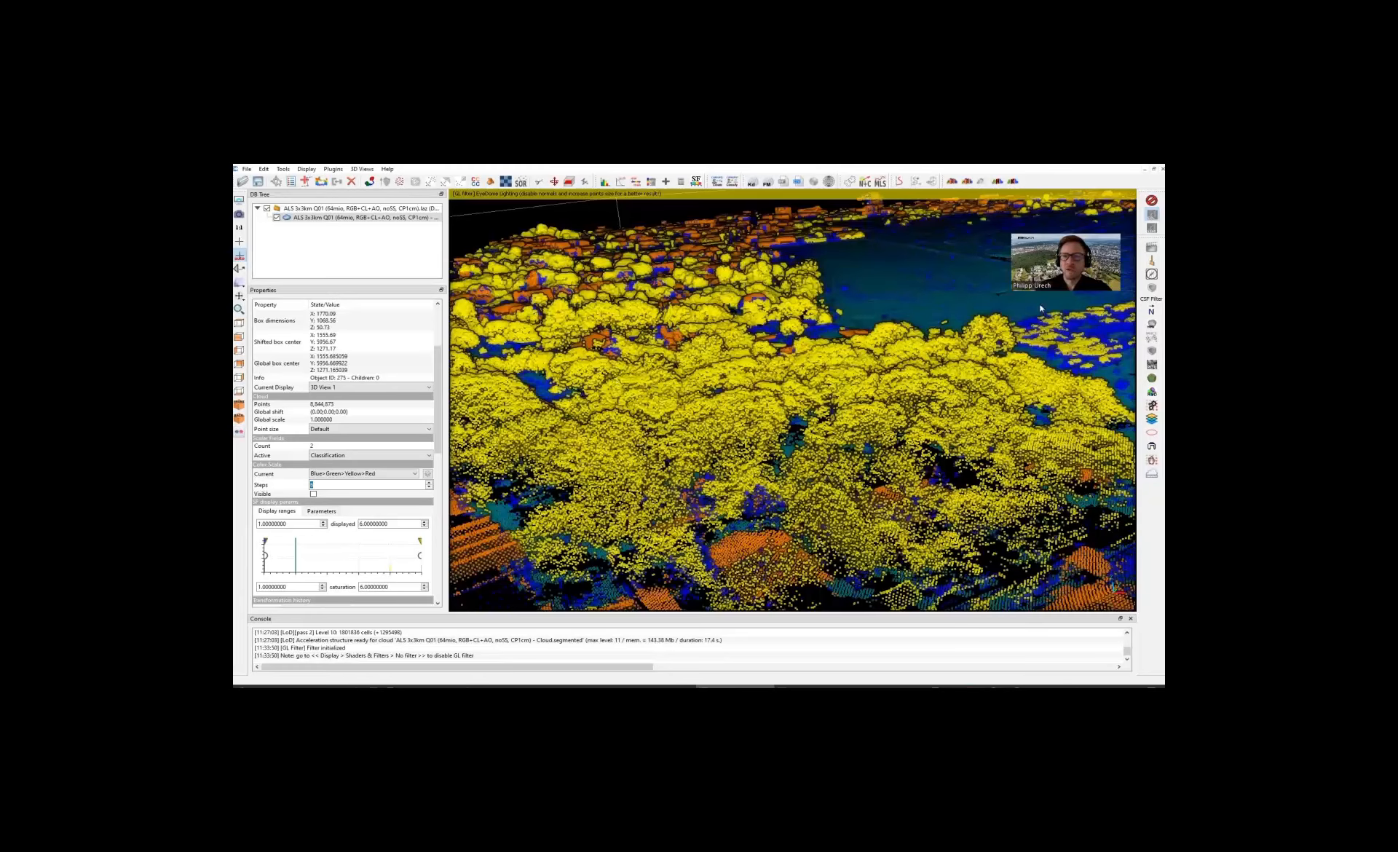
{"action": "left_click", "coordinate": [1153, 229]}
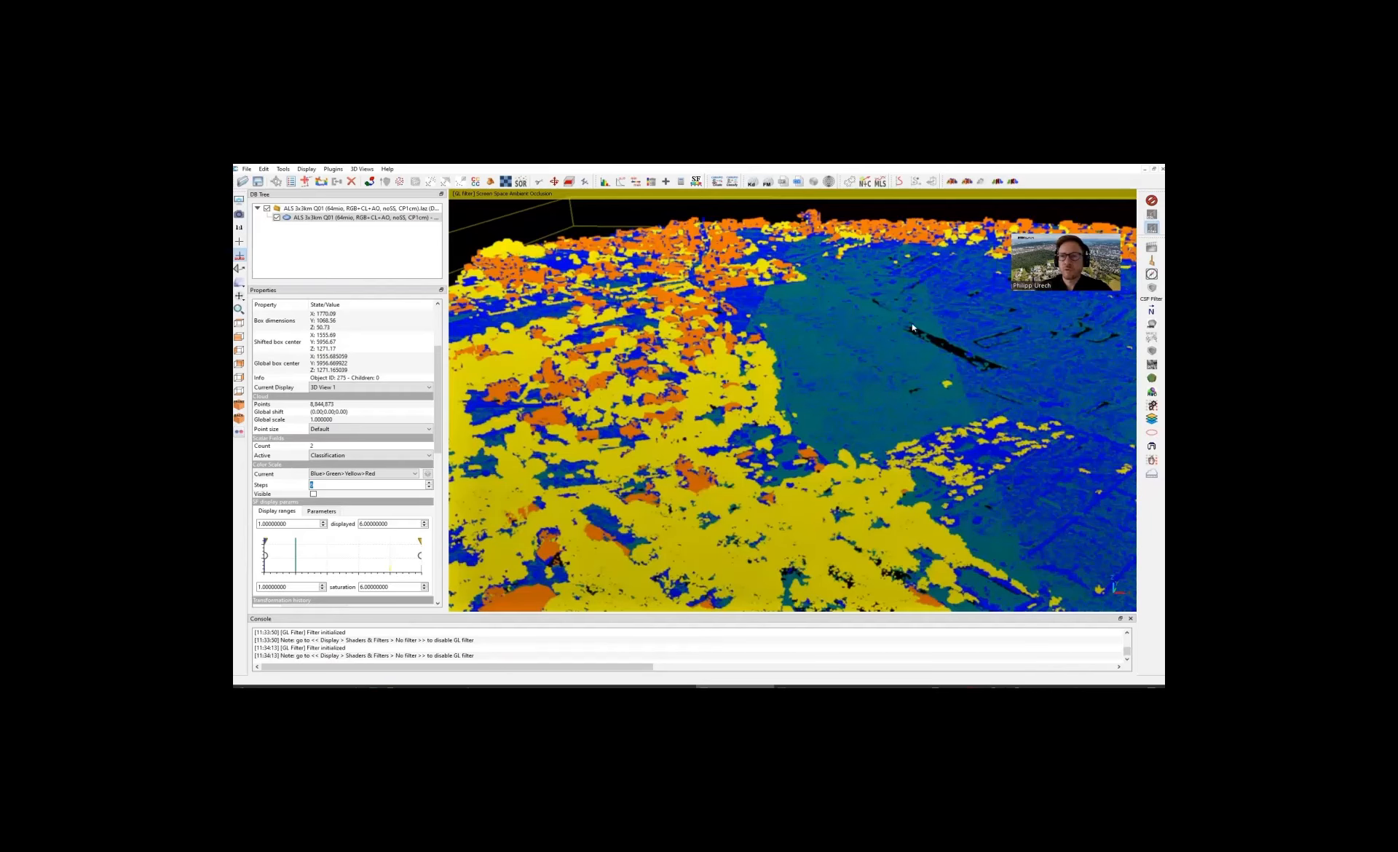
{"action": "left_click", "coordinate": [1152, 216]}
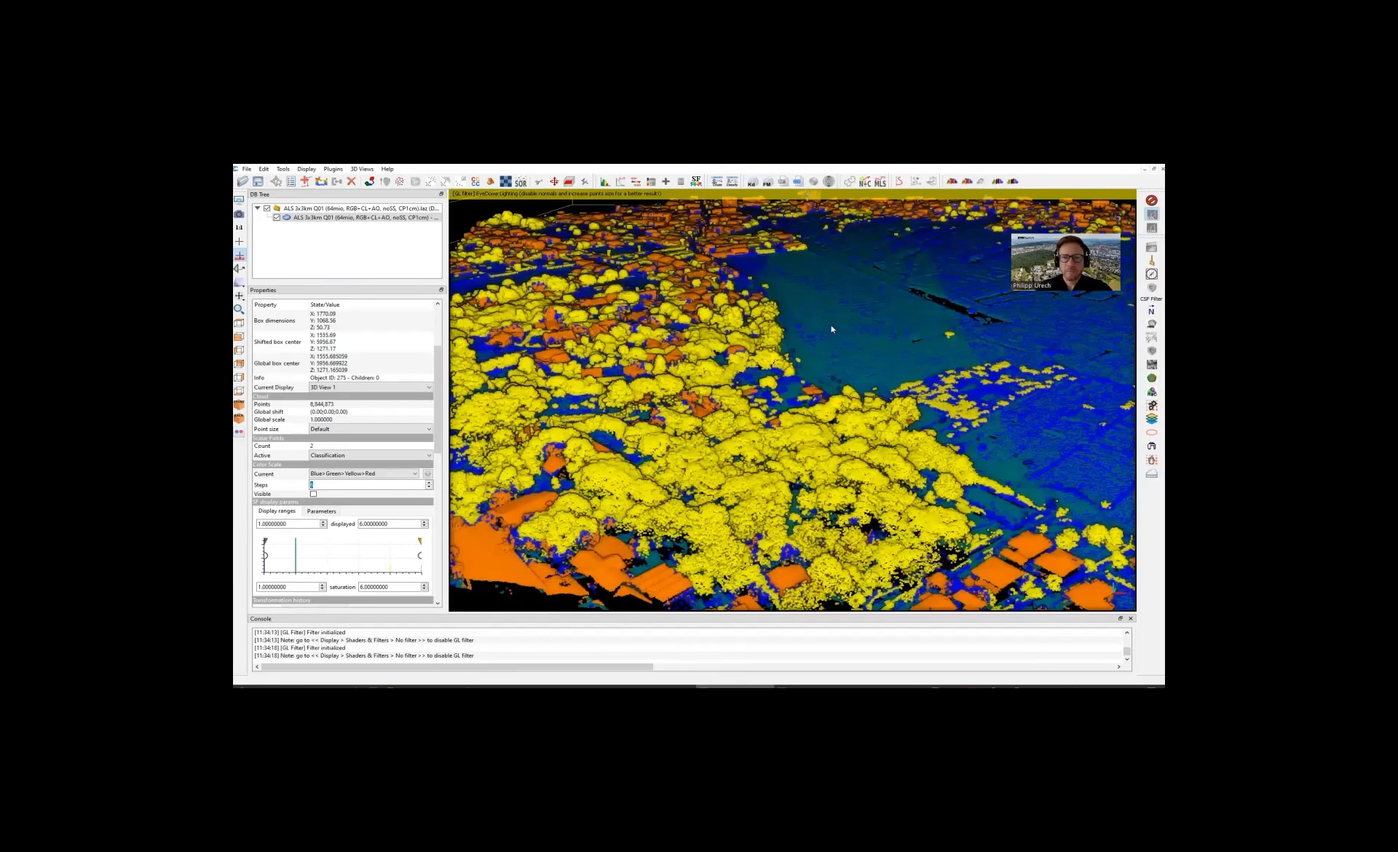
Step: Examine the shaded classification colours over the tree canopy, the settlement and the trench patterns in the open fields
{"action": "left_click_drag", "start_coordinate": [834, 339], "coordinate": [723, 377]}
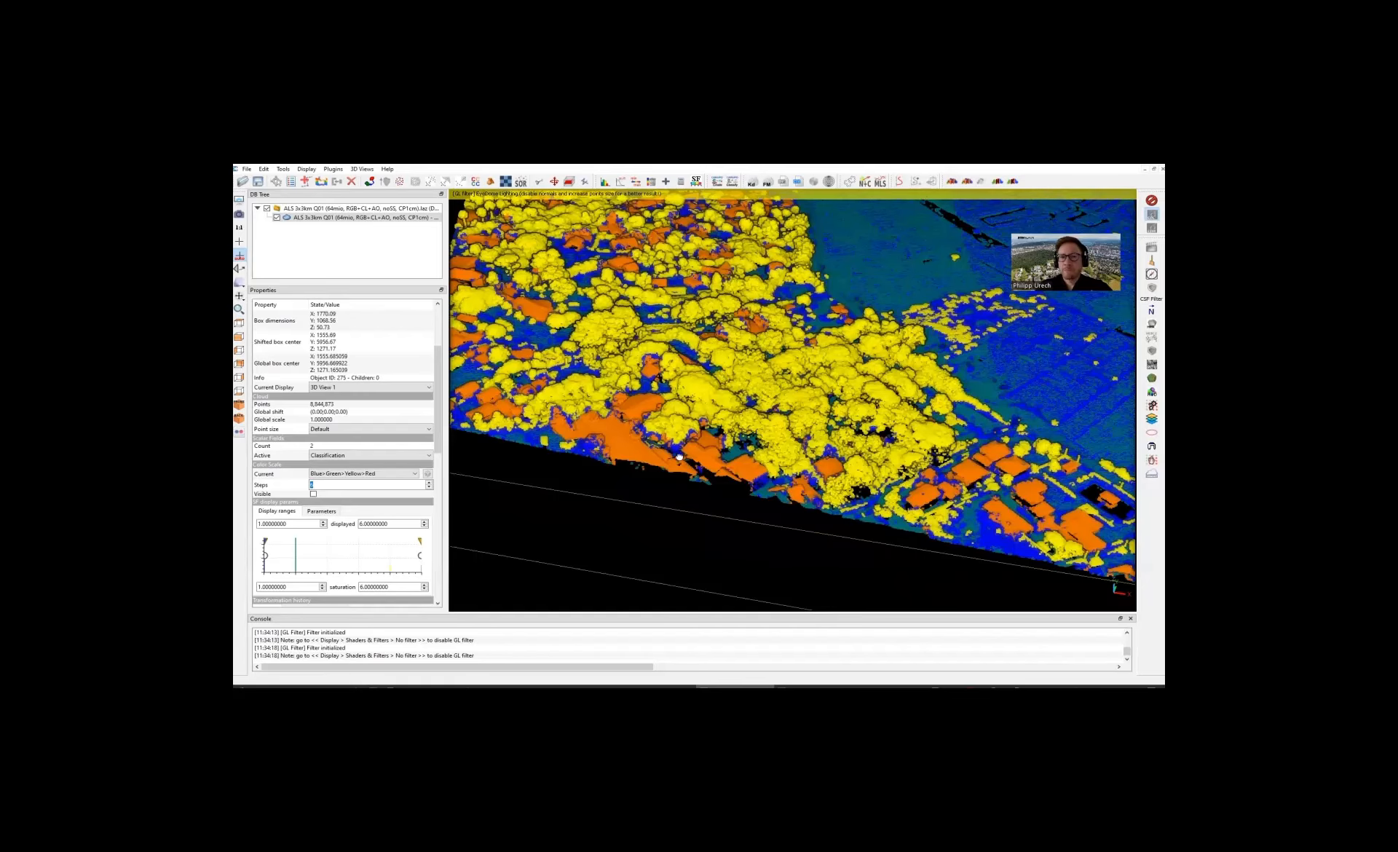
{"action": "left_click_drag", "start_coordinate": [720, 450], "coordinate": [881, 360]}
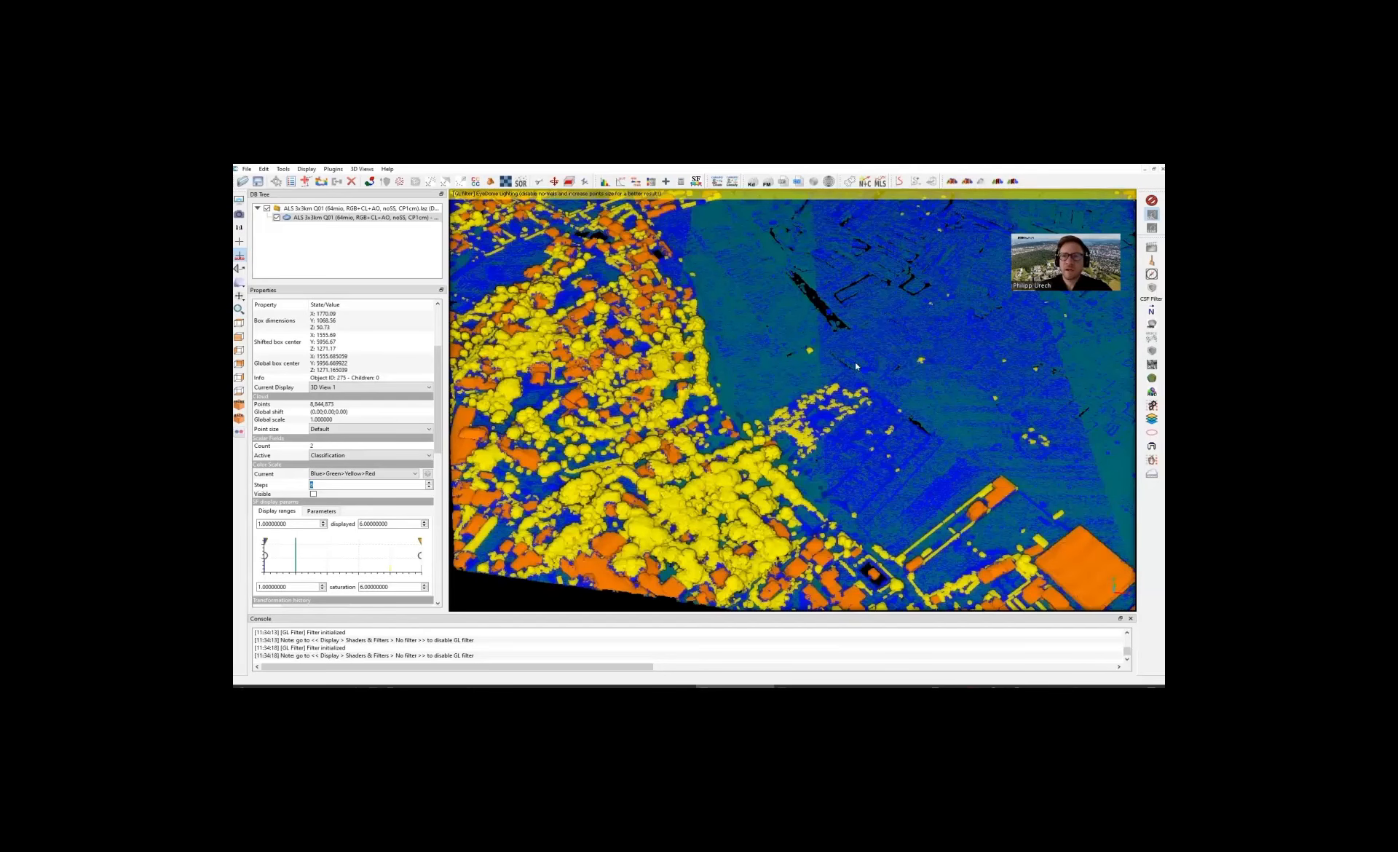
{"action": "left_click_drag", "start_coordinate": [857, 367], "coordinate": [856, 287]}
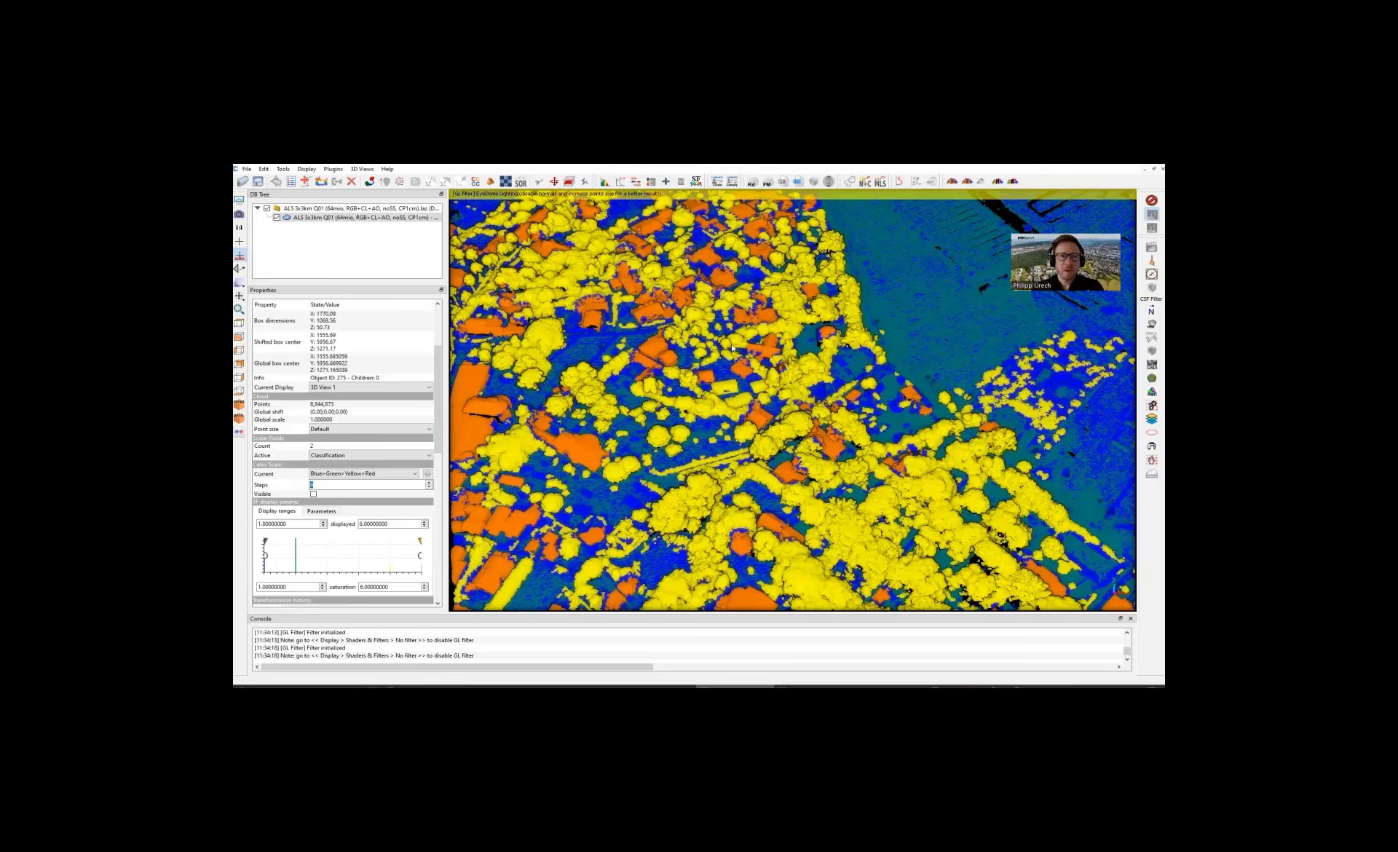
{"action": "left_click_drag", "start_coordinate": [724, 378], "coordinate": [742, 378]}
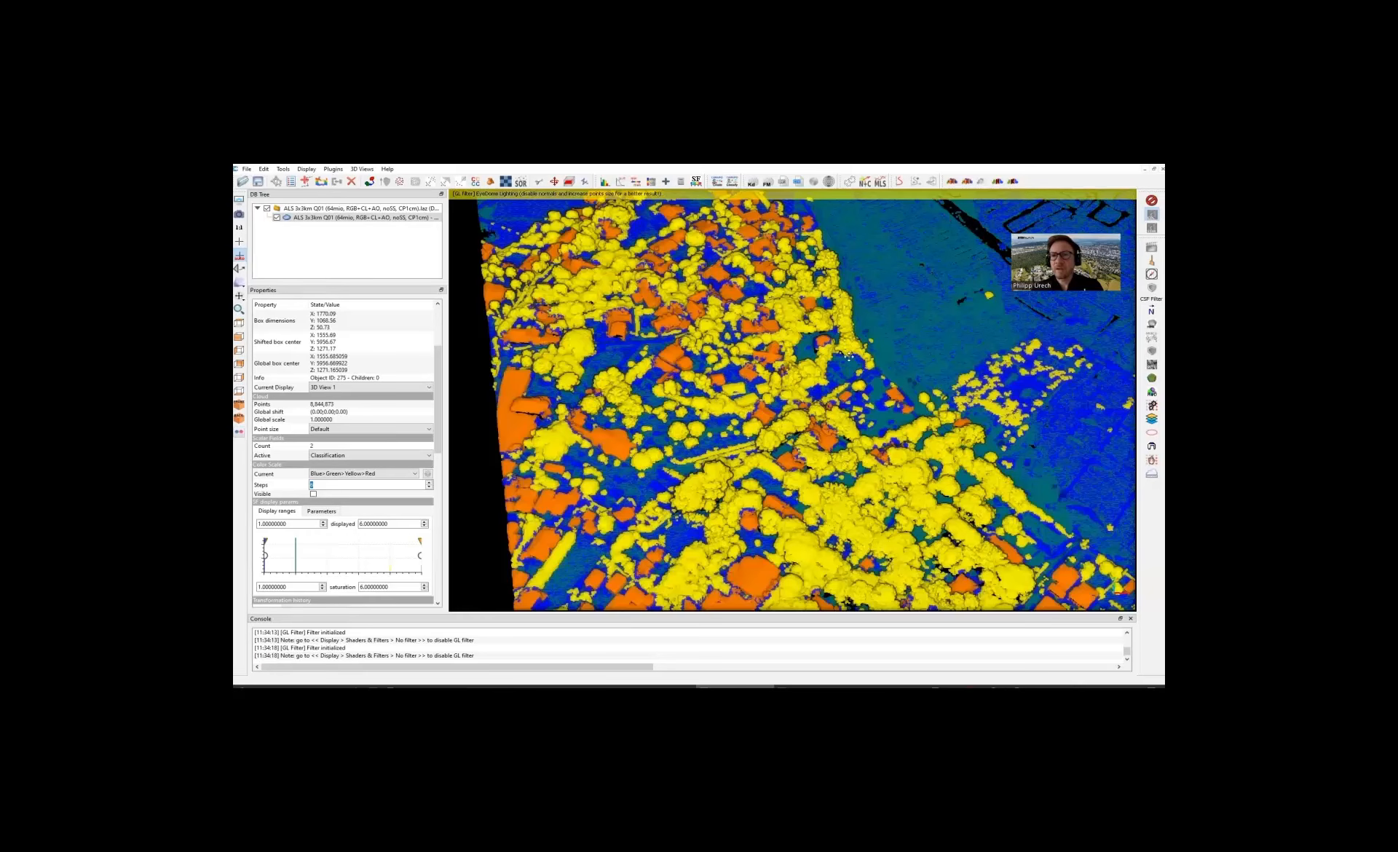
{"action": "left_click_drag", "start_coordinate": [864, 452], "coordinate": [865, 417]}
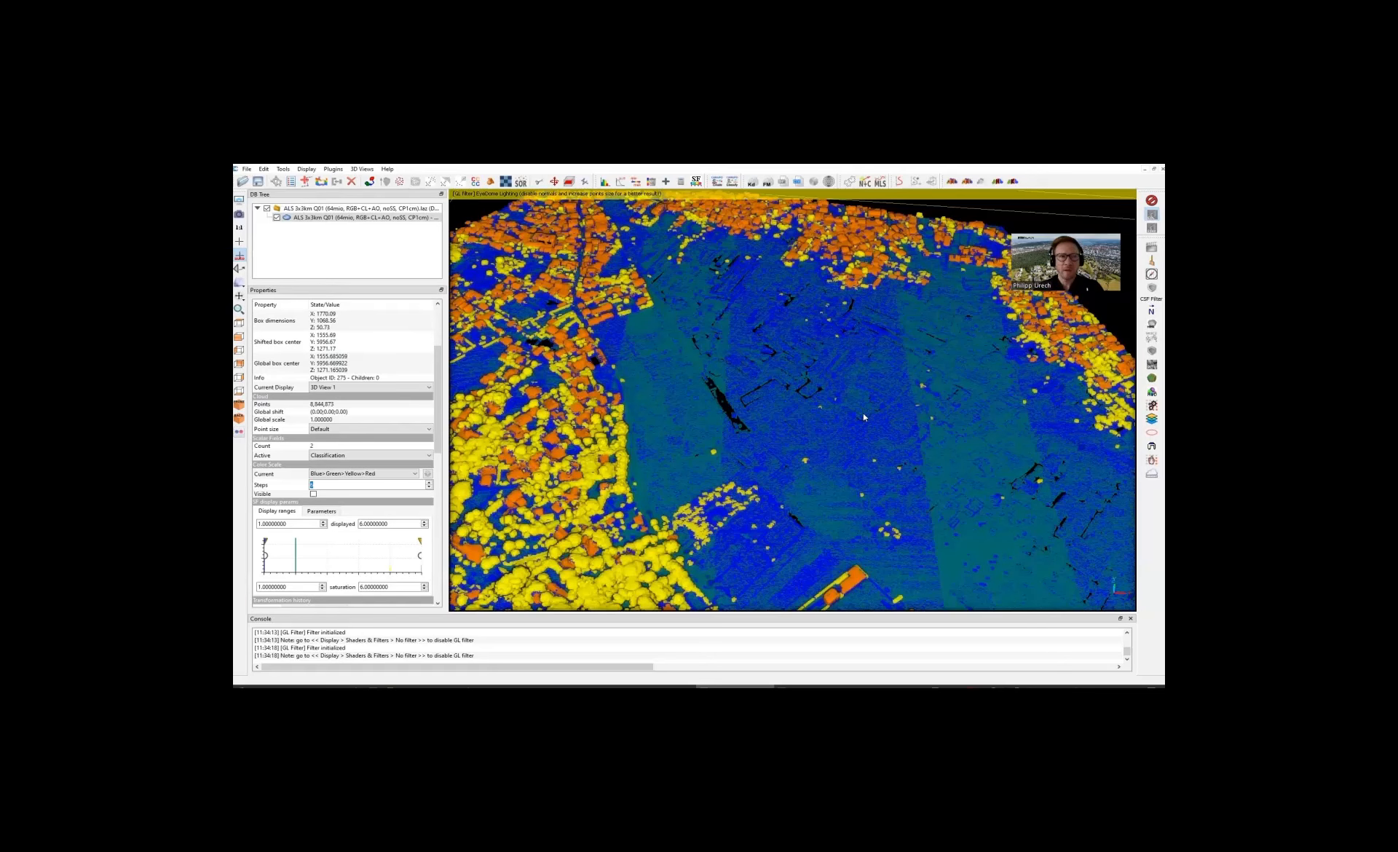
{"action": "scroll", "coordinate": [848, 387], "scroll_direction": "down", "scroll_amount": 3}
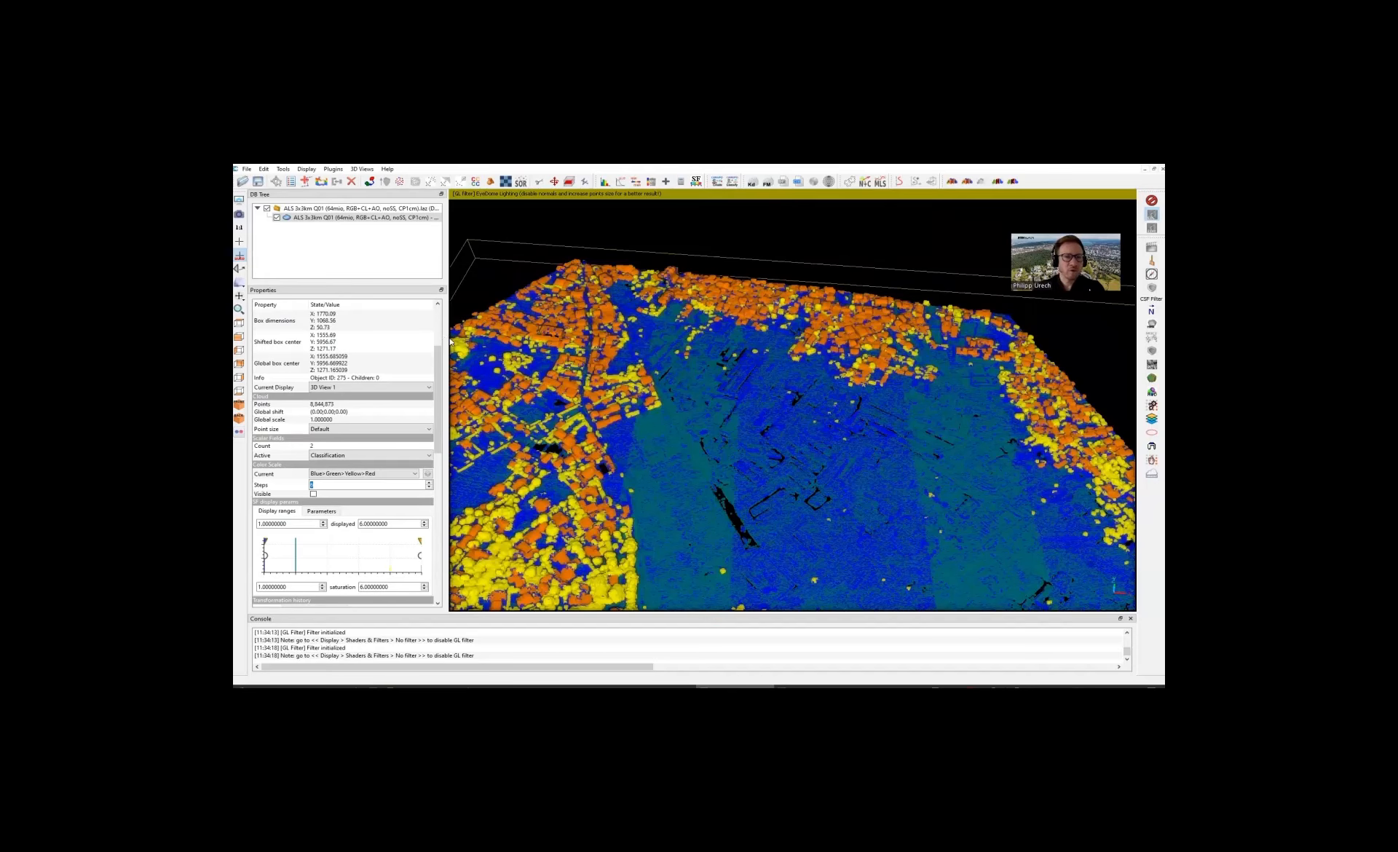
{"action": "scroll", "coordinate": [451, 344], "scroll_direction": "up", "scroll_amount": 5}
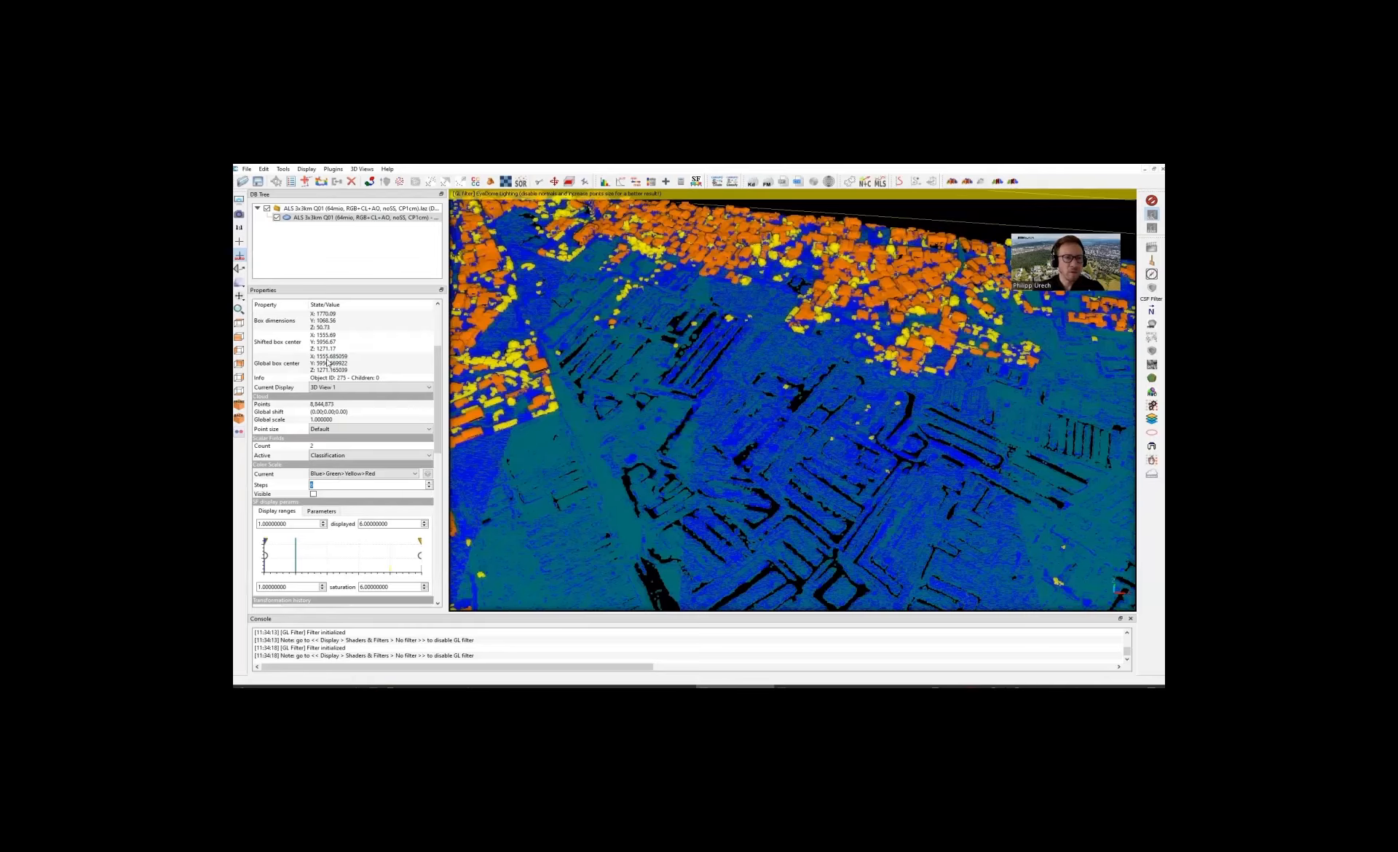
Step: Try raising the lower displayed limit of the Classification field slightly above 1 and return it to 1
{"action": "scroll", "coordinate": [327, 362], "scroll_direction": "down", "scroll_amount": 3}
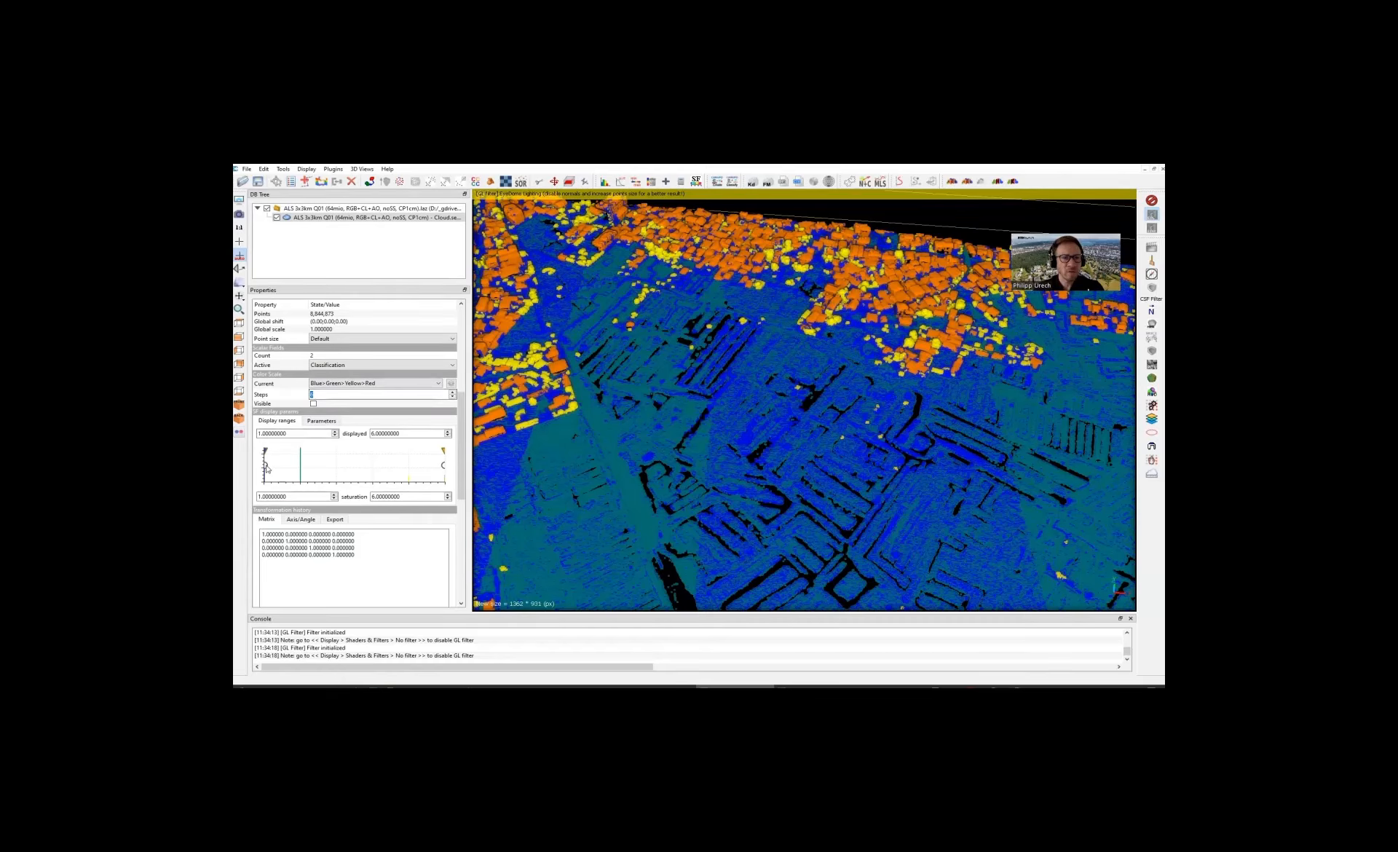
{"action": "left_click_drag", "start_coordinate": [266, 466], "coordinate": [268, 465]}
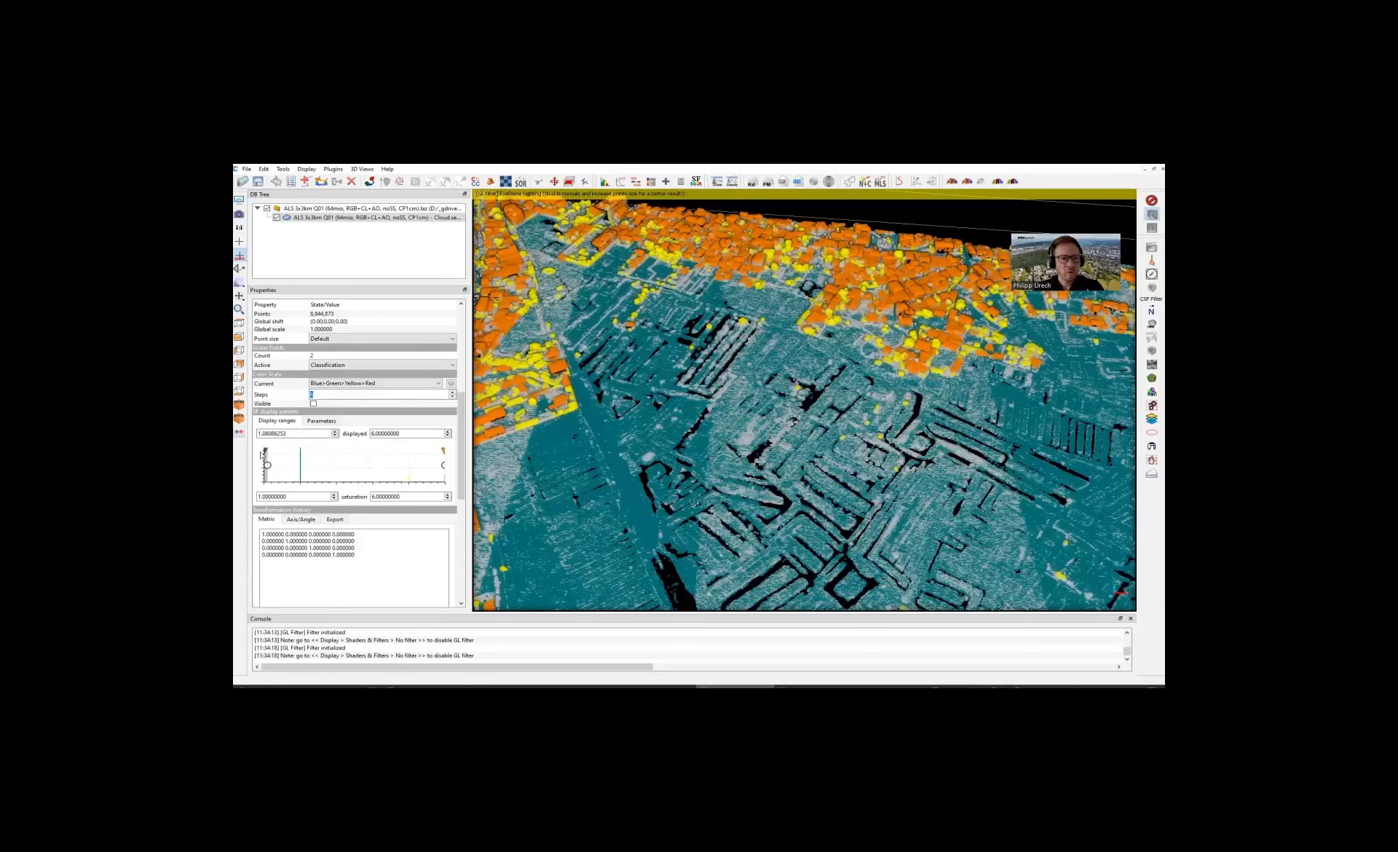
{"action": "left_click_drag", "start_coordinate": [267, 466], "coordinate": [263, 467]}
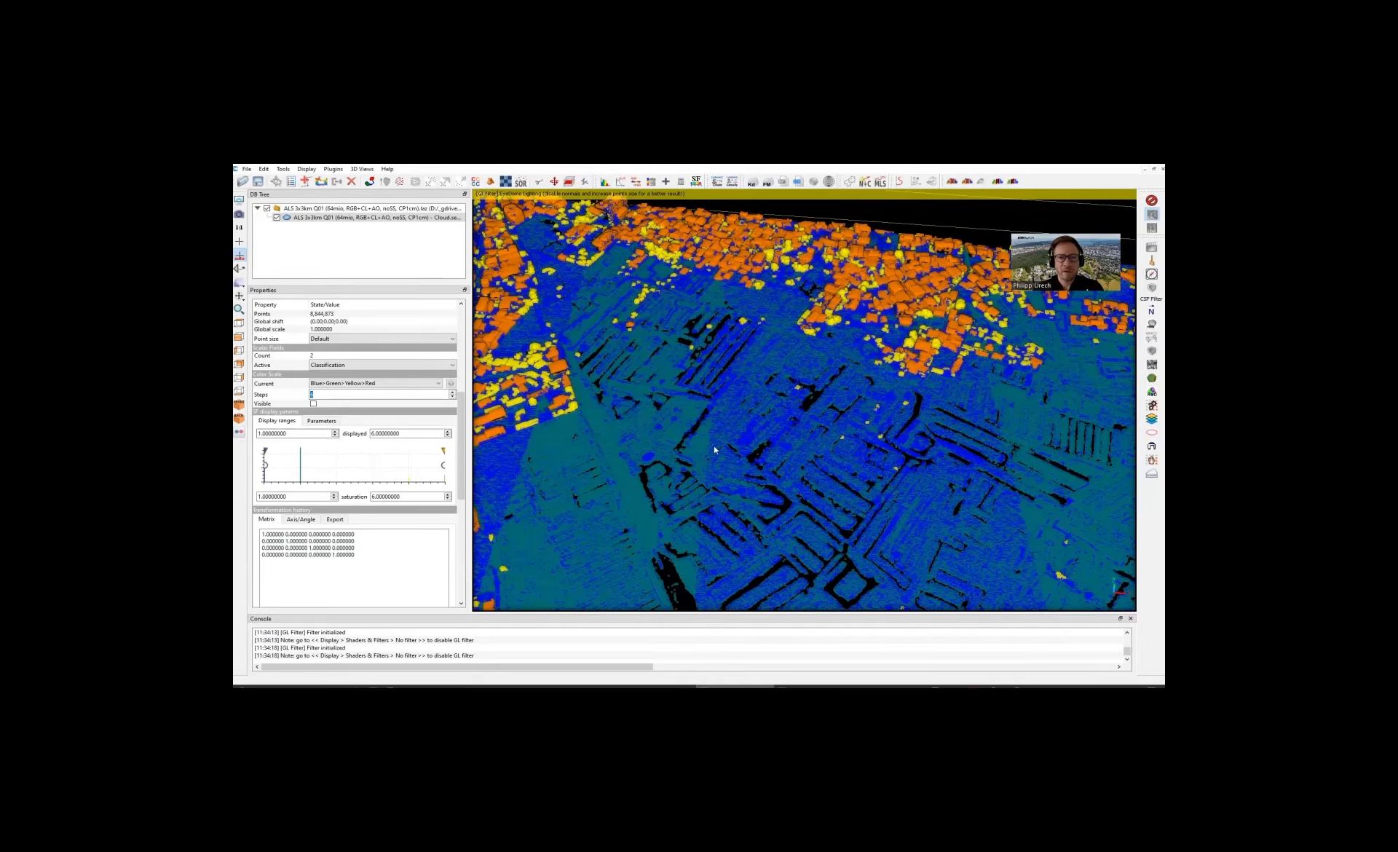
Step: Raise the lower displayed limit of the Classification field to about 5.6 so only the building points stay coloured
{"action": "right_click_drag", "start_coordinate": [792, 397], "coordinate": [794, 398]}
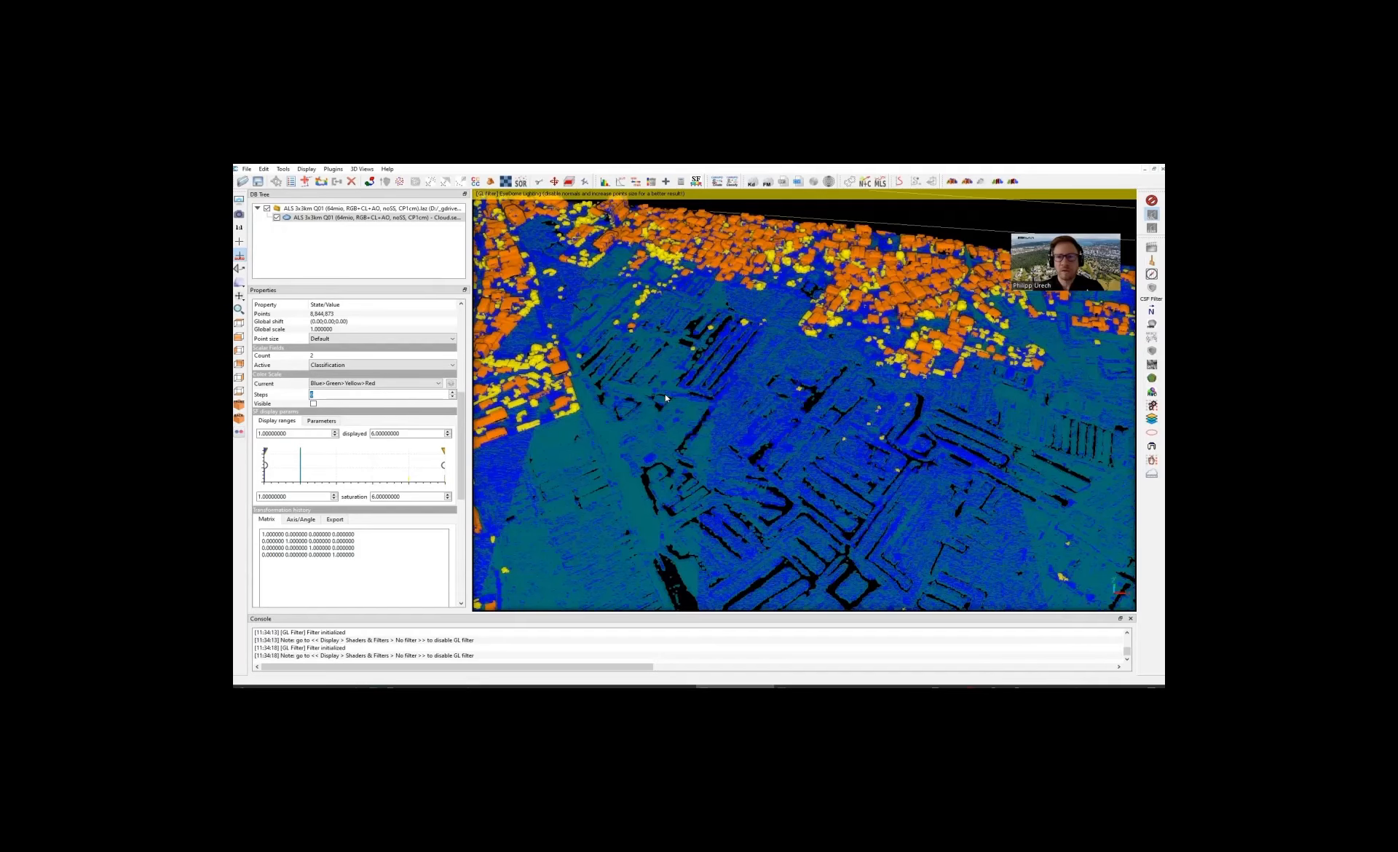
{"action": "scroll", "coordinate": [666, 394], "scroll_direction": "up", "scroll_amount": 4}
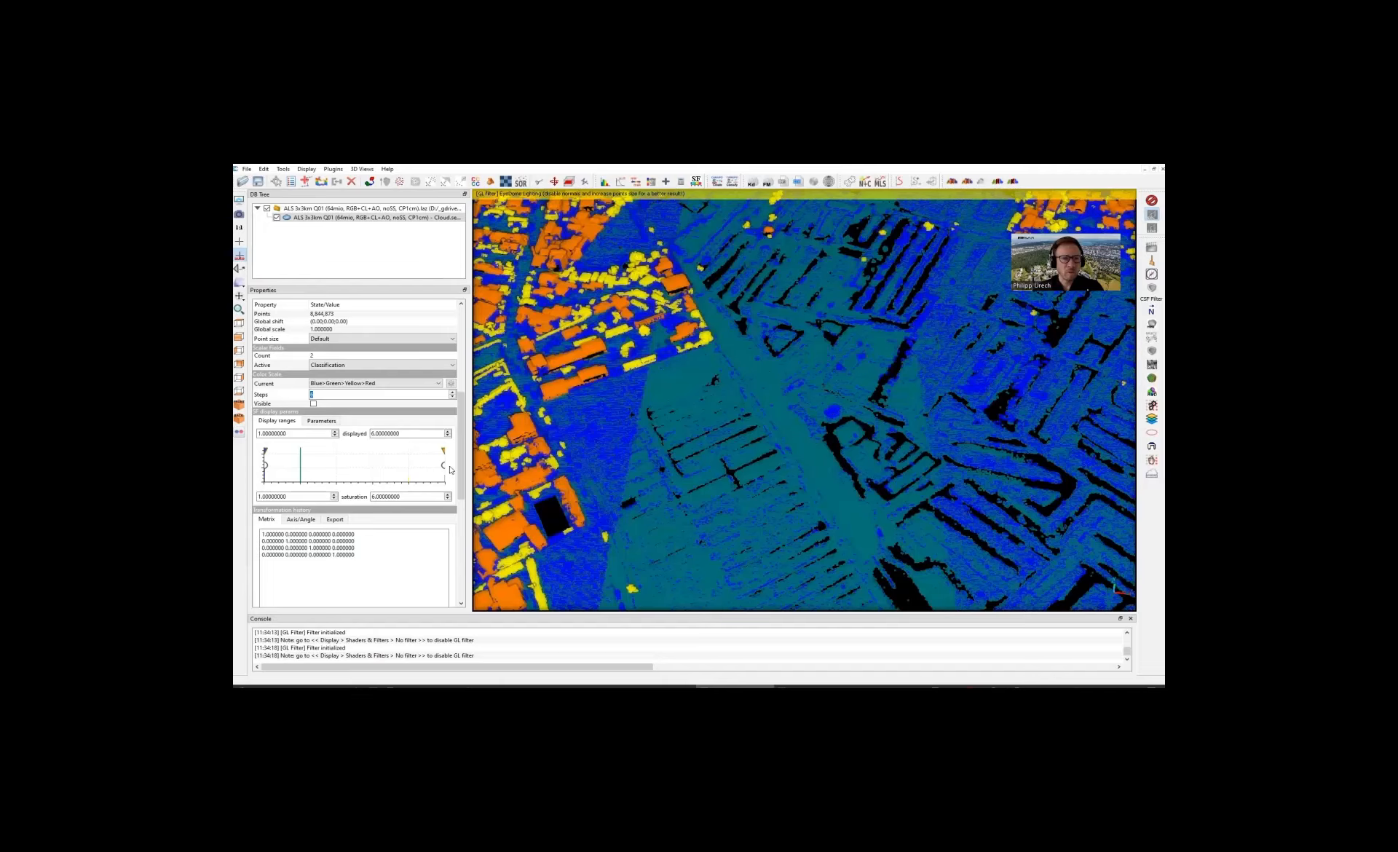
{"action": "left_click_drag", "start_coordinate": [265, 465], "coordinate": [290, 466]}
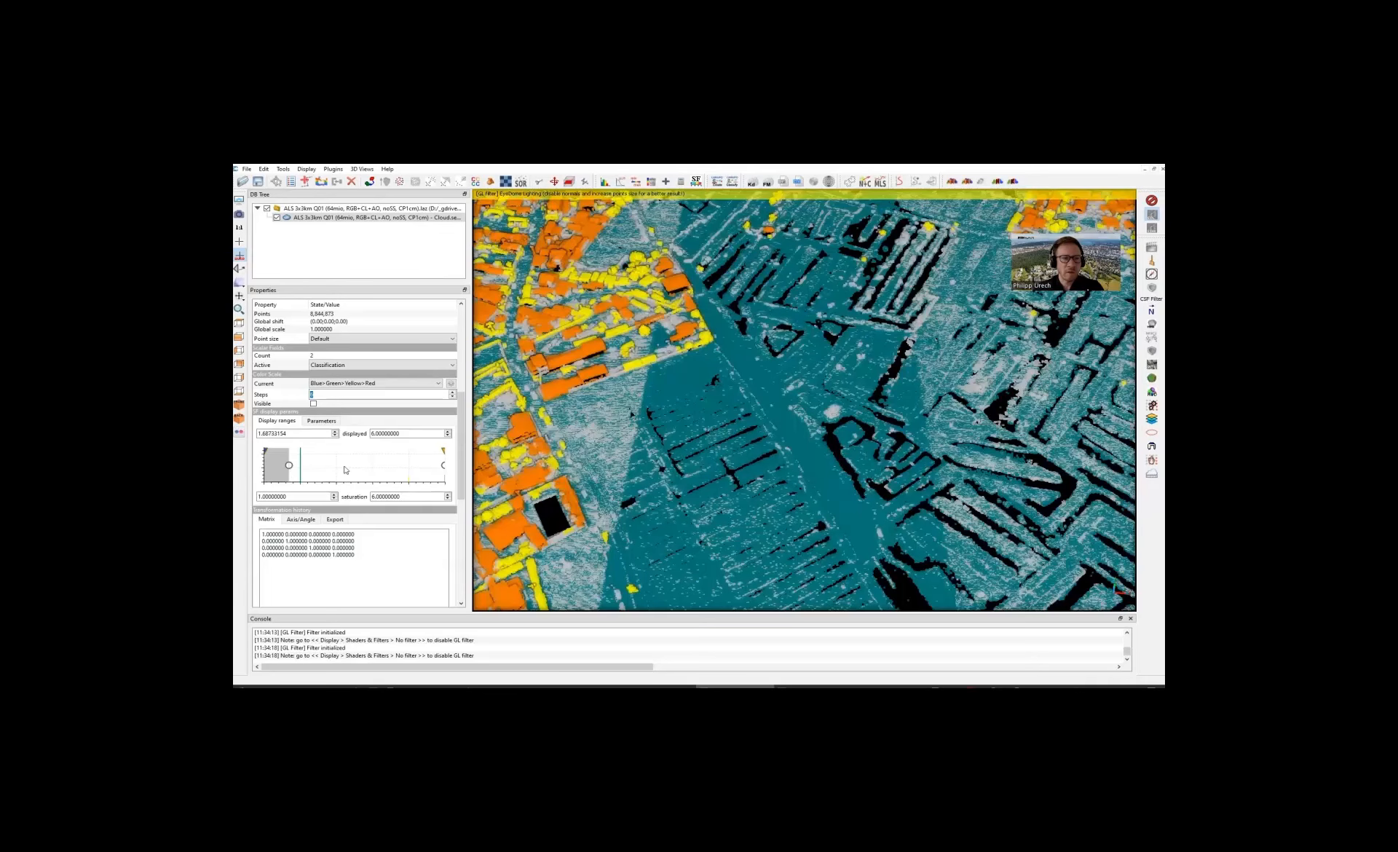
{"action": "left_click_drag", "start_coordinate": [312, 472], "coordinate": [353, 467]}
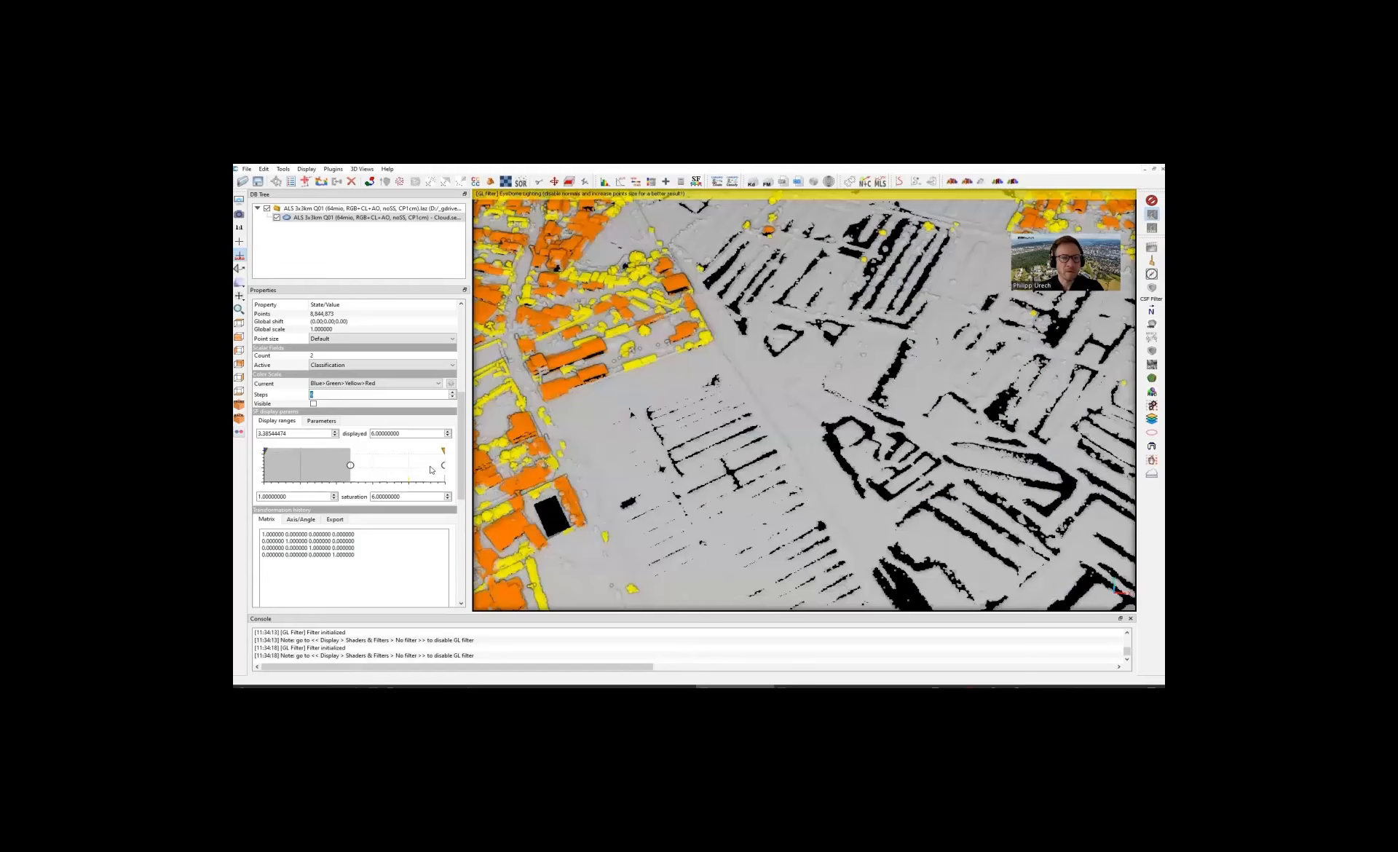
{"action": "left_click", "coordinate": [432, 469]}
Step: Open the Filter by Value settings for the point cloud's Classification field and select the lower range limit for editing
{"action": "scroll", "coordinate": [887, 349], "scroll_direction": "down", "scroll_amount": 2}
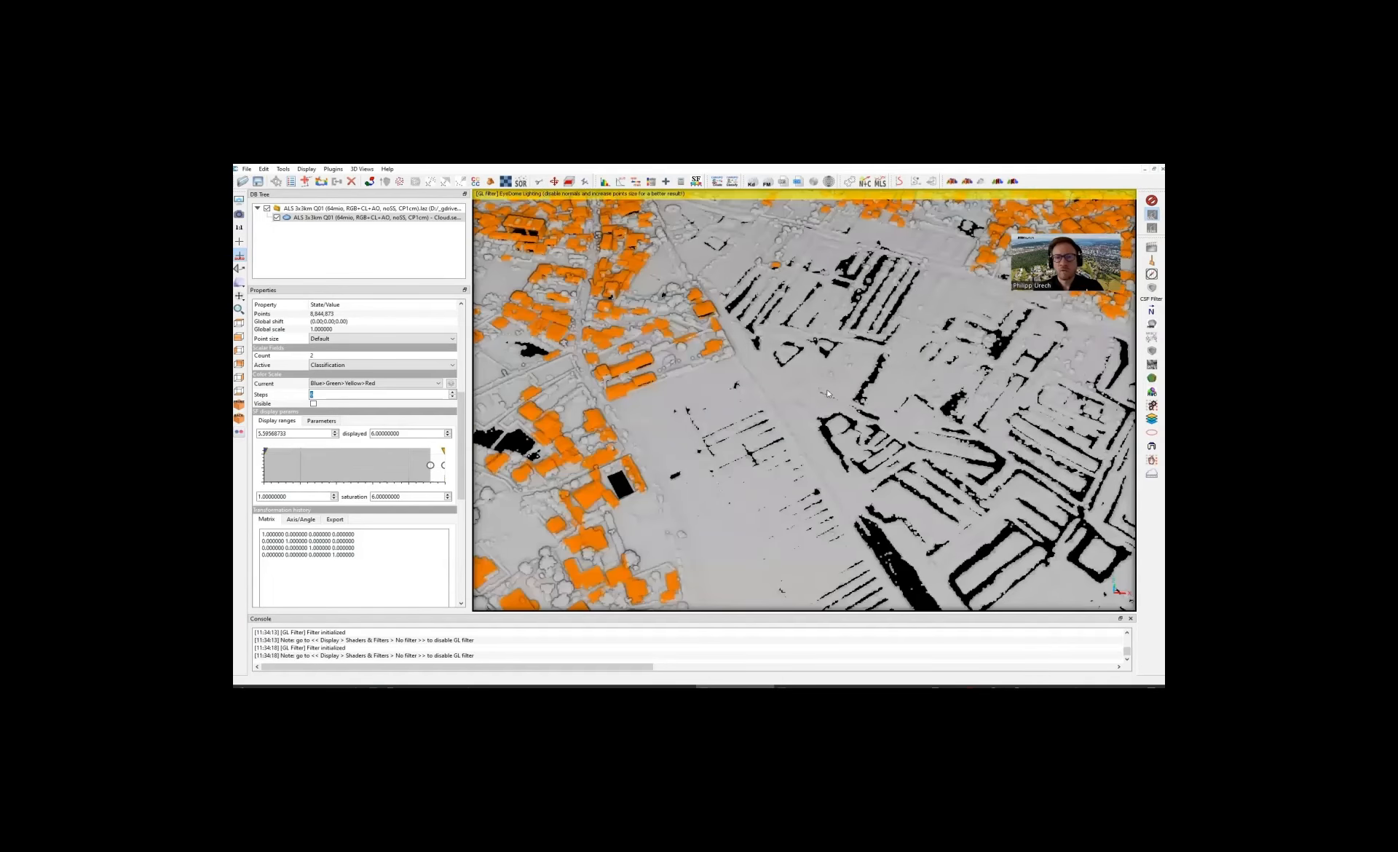
{"action": "scroll", "coordinate": [889, 424], "scroll_direction": "down", "scroll_amount": 5}
{"action": "right_click_drag", "start_coordinate": [887, 435], "coordinate": [838, 244]}
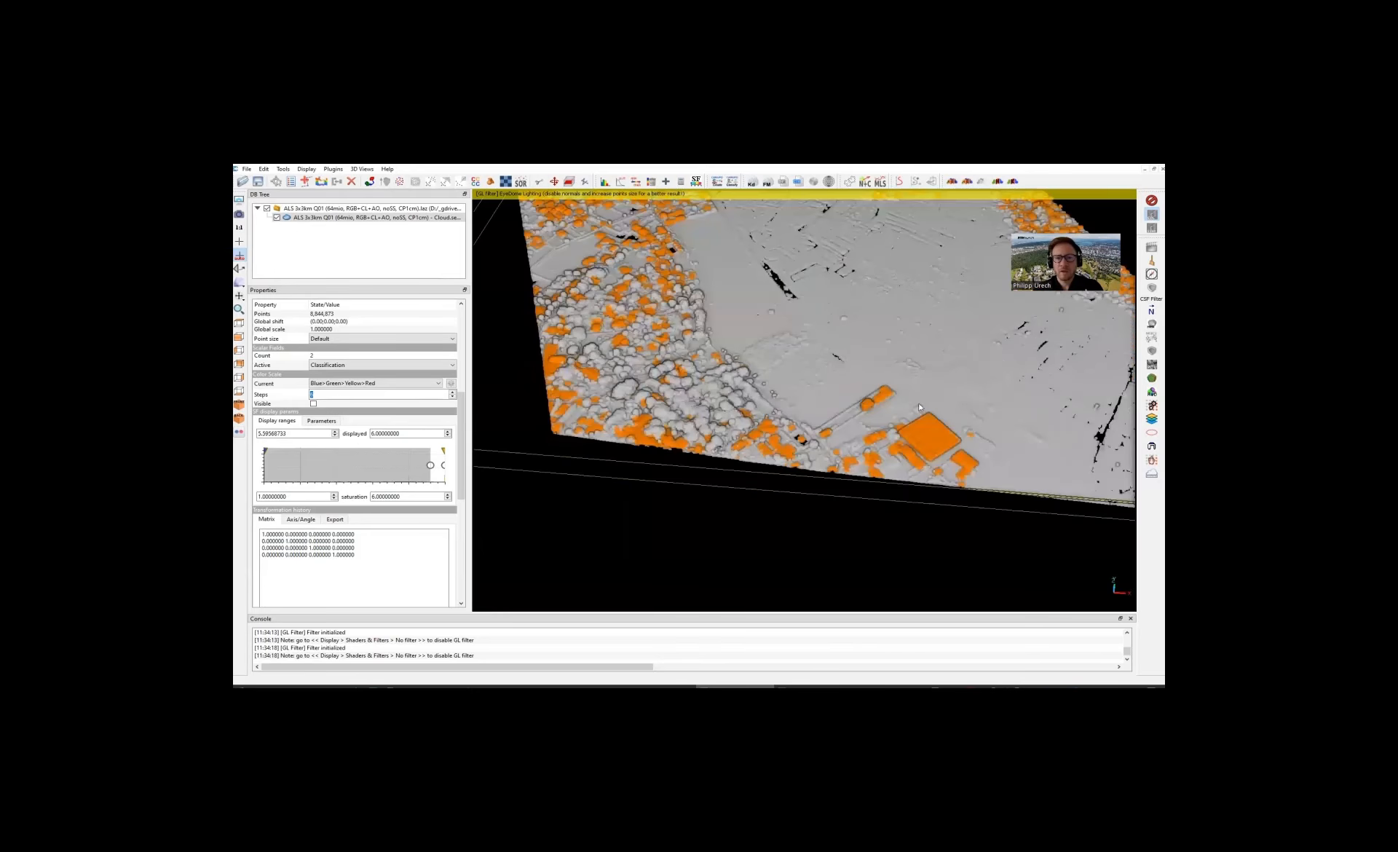
{"action": "scroll", "coordinate": [793, 350], "scroll_direction": "up", "scroll_amount": 4}
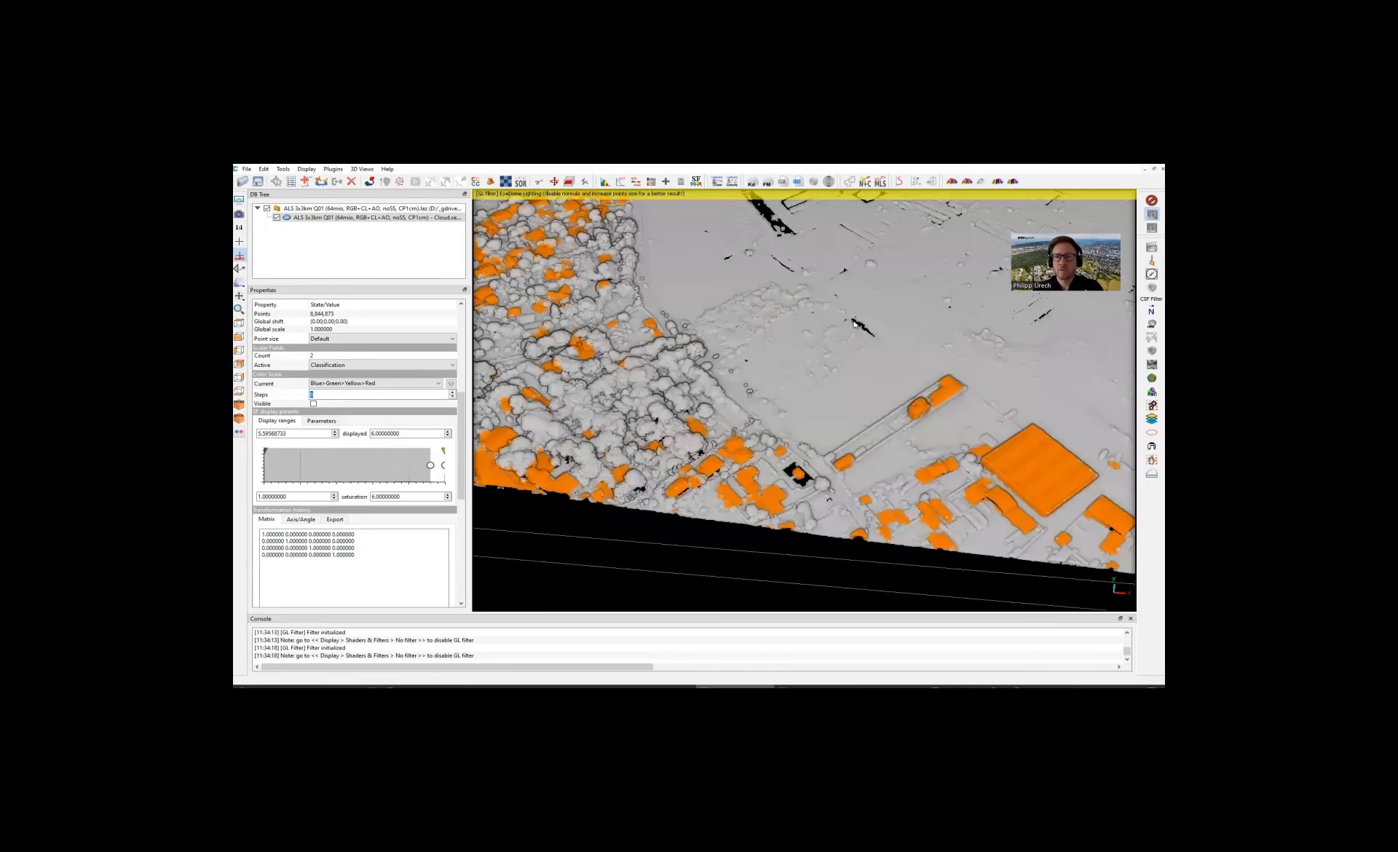
{"action": "scroll", "coordinate": [854, 324], "scroll_direction": "down", "scroll_amount": 3}
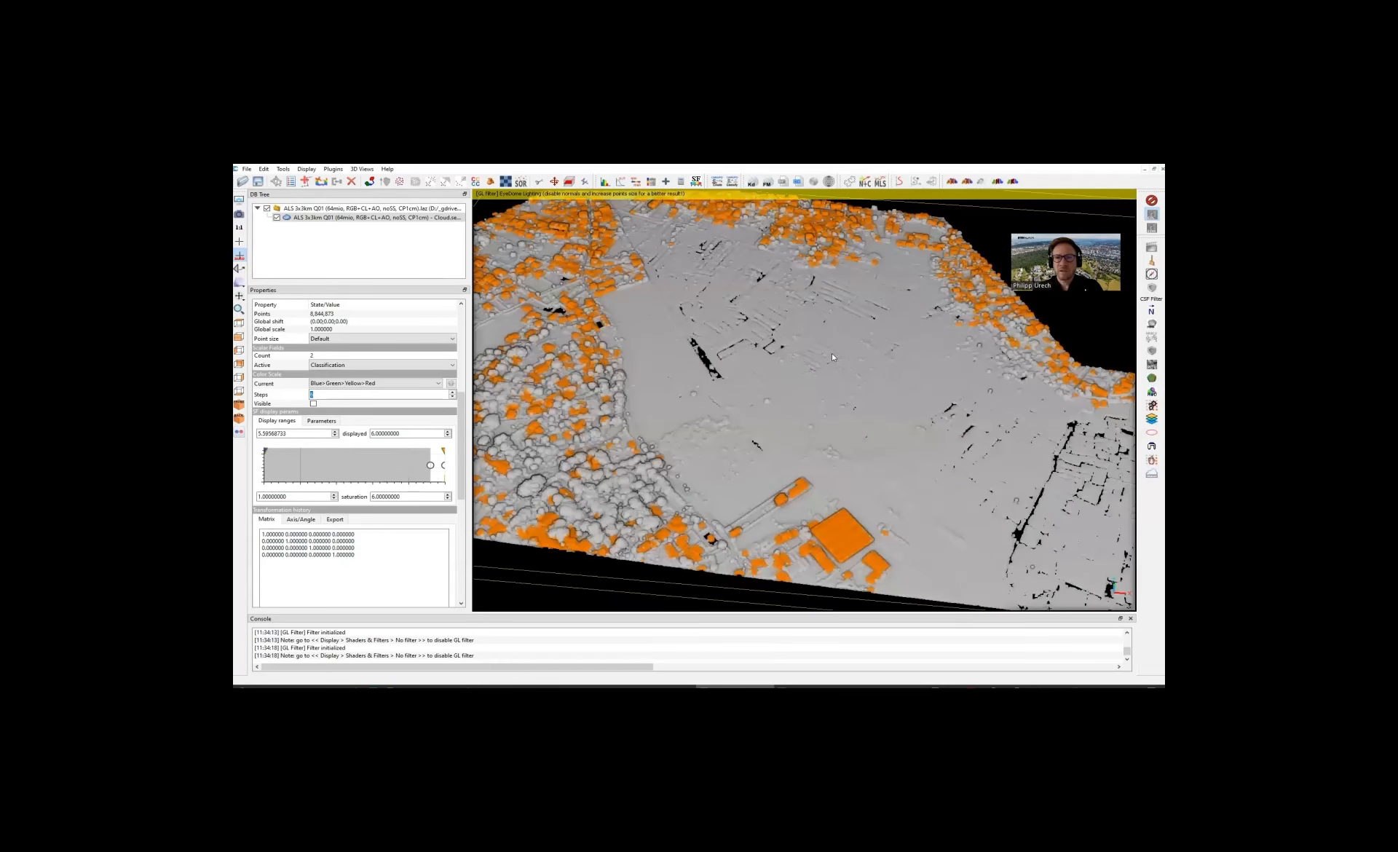
{"action": "scroll", "coordinate": [735, 381], "scroll_direction": "down", "scroll_amount": 2}
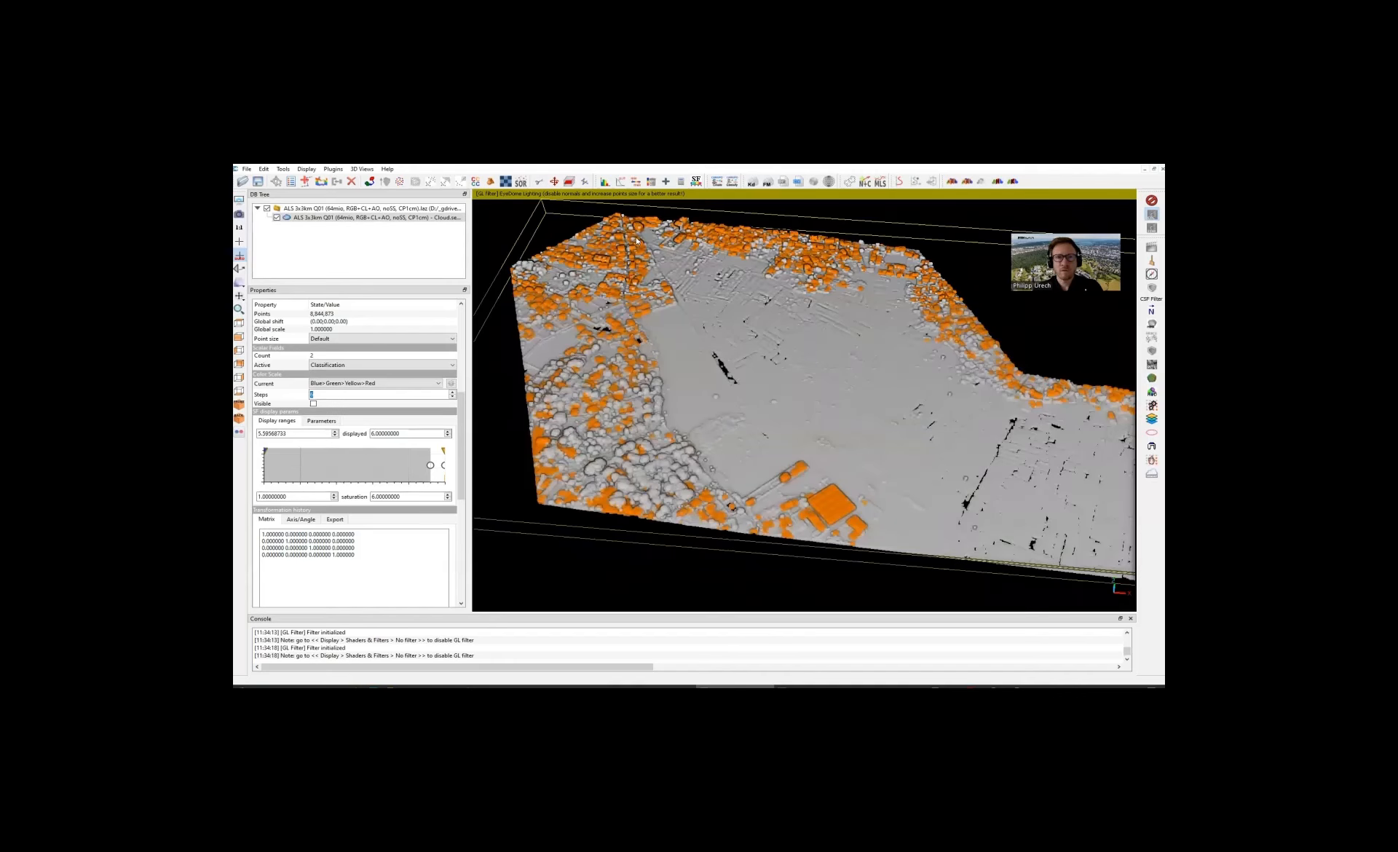
{"action": "left_click", "coordinate": [635, 184]}
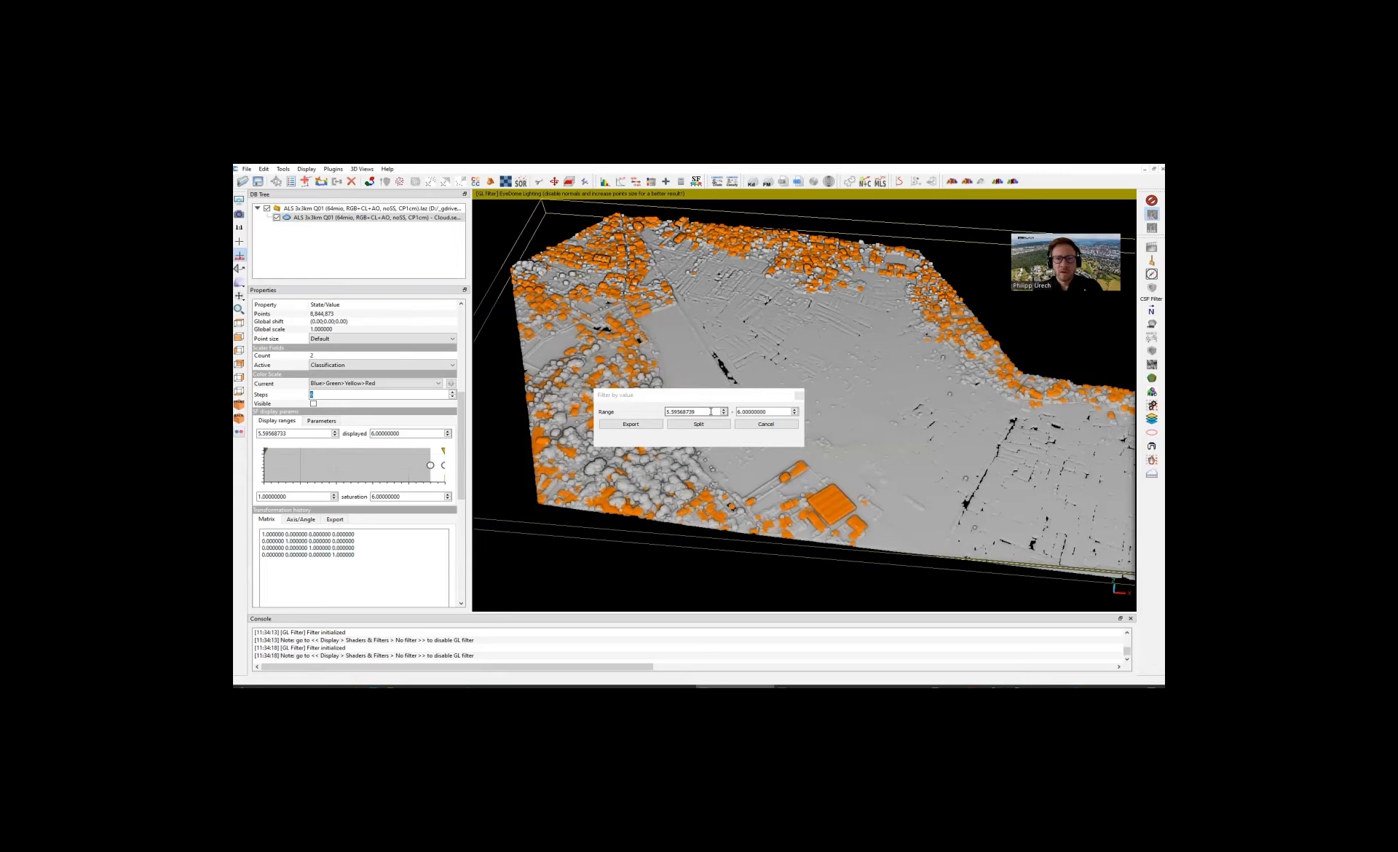
{"action": "double_click", "coordinate": [711, 412]}
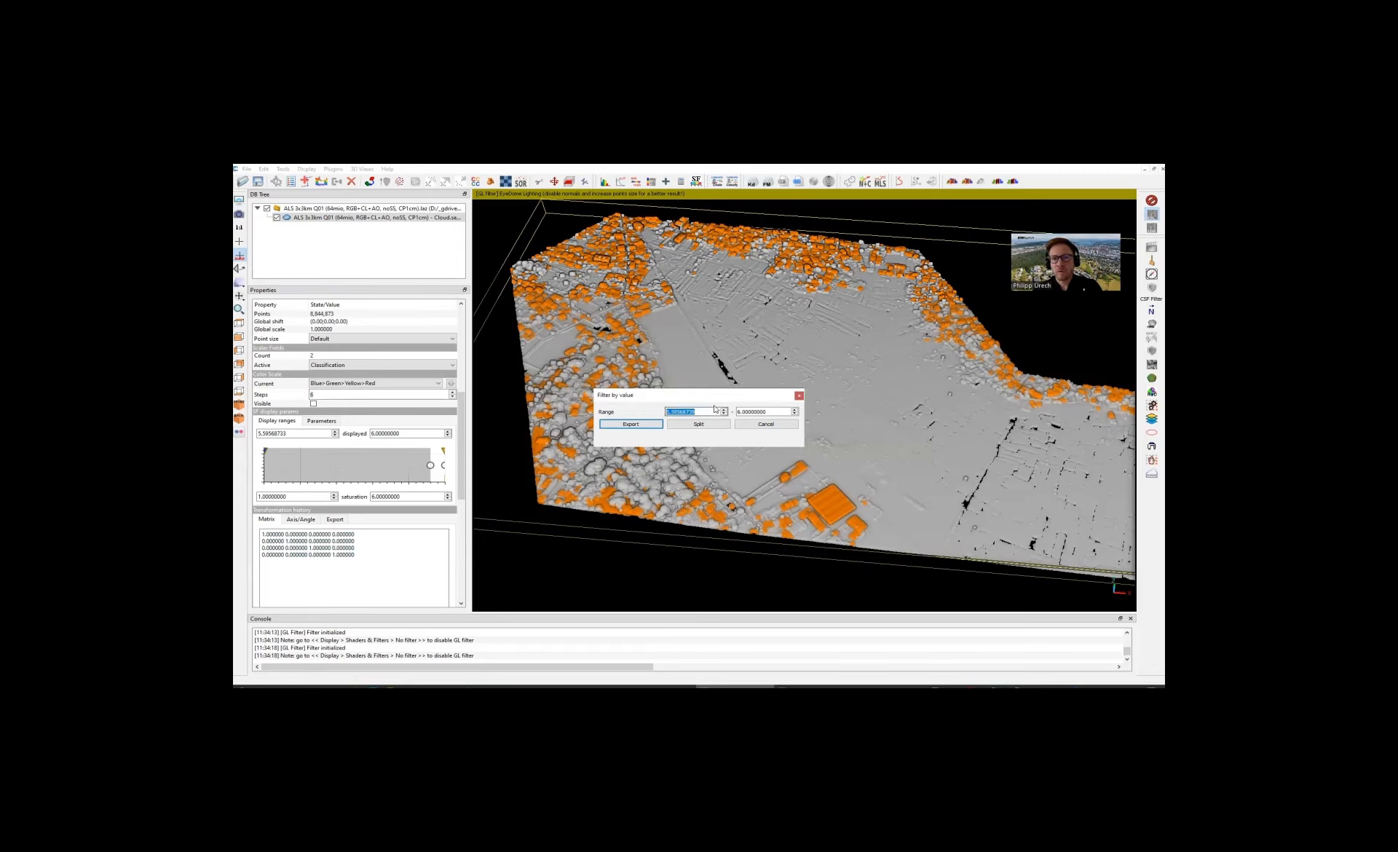
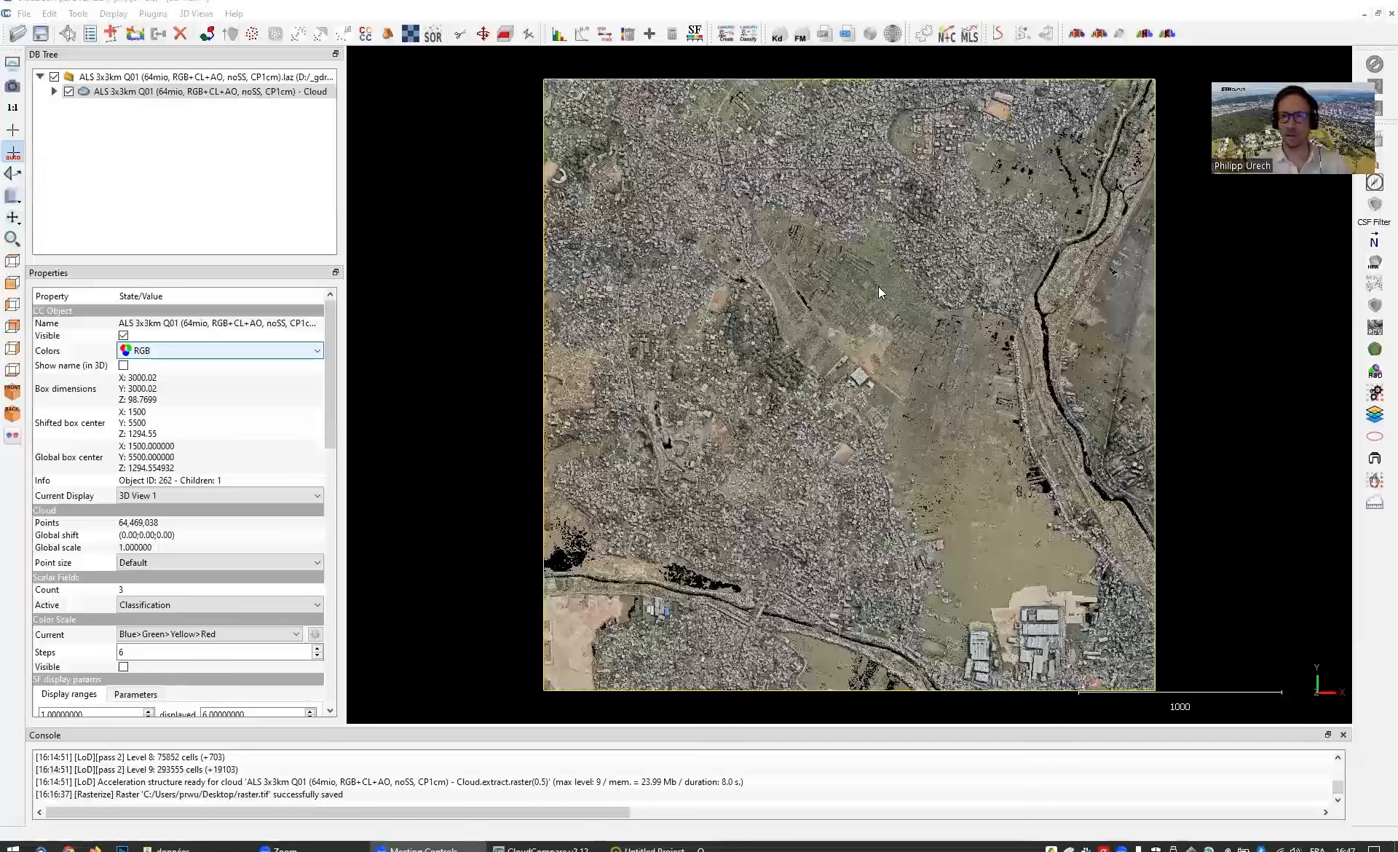
Step: Switch the full 3x3km point cloud's colours from RGB to scalar field
{"action": "left_click", "coordinate": [317, 350]}
{"action": "left_click", "coordinate": [218, 375]}
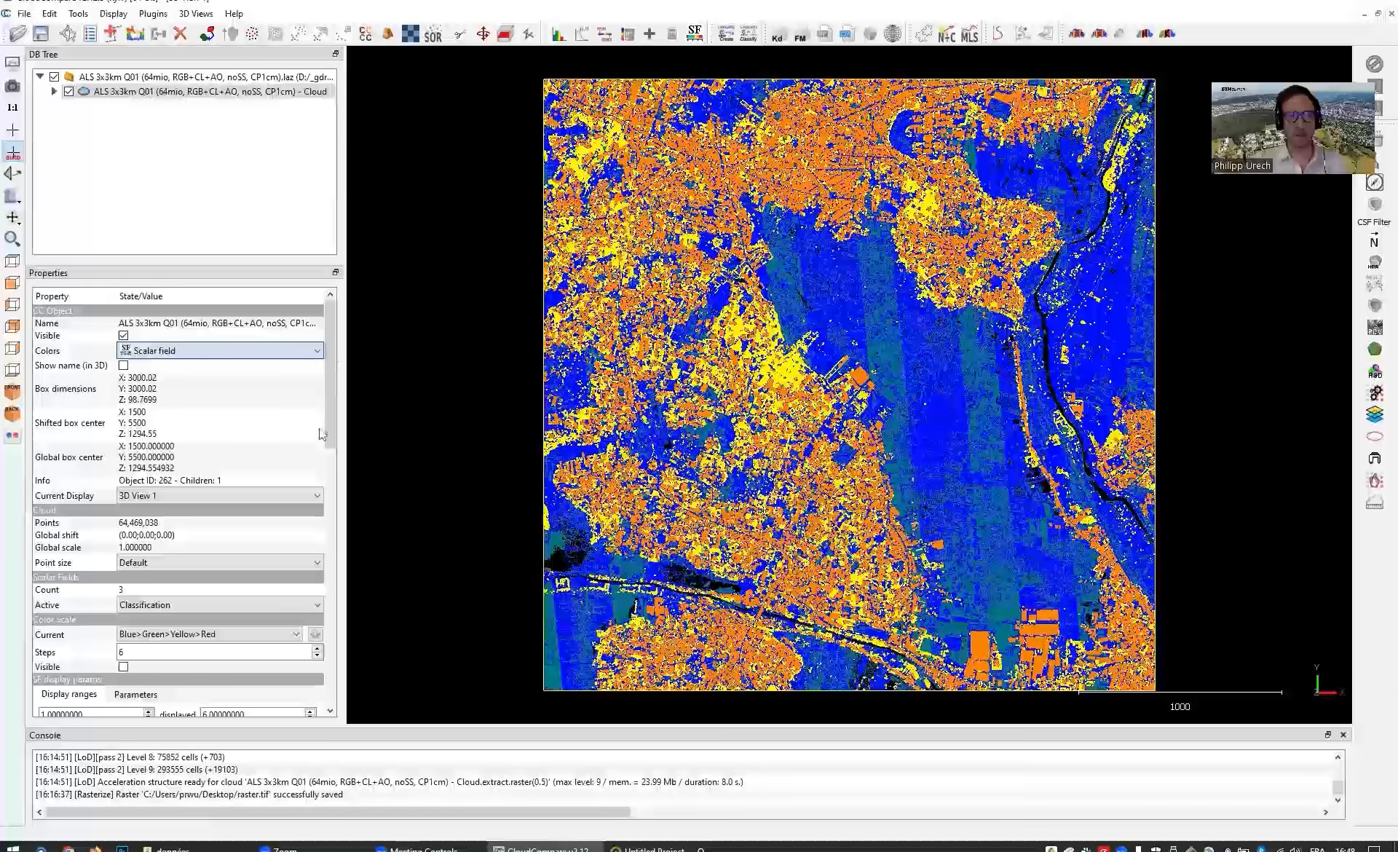
Step: Filter the full point cloud's Classification field to the range 2 to 2 and export the matching ground points as a new cloud
{"action": "scroll", "coordinate": [219, 510], "scroll_direction": "down", "scroll_amount": 6}
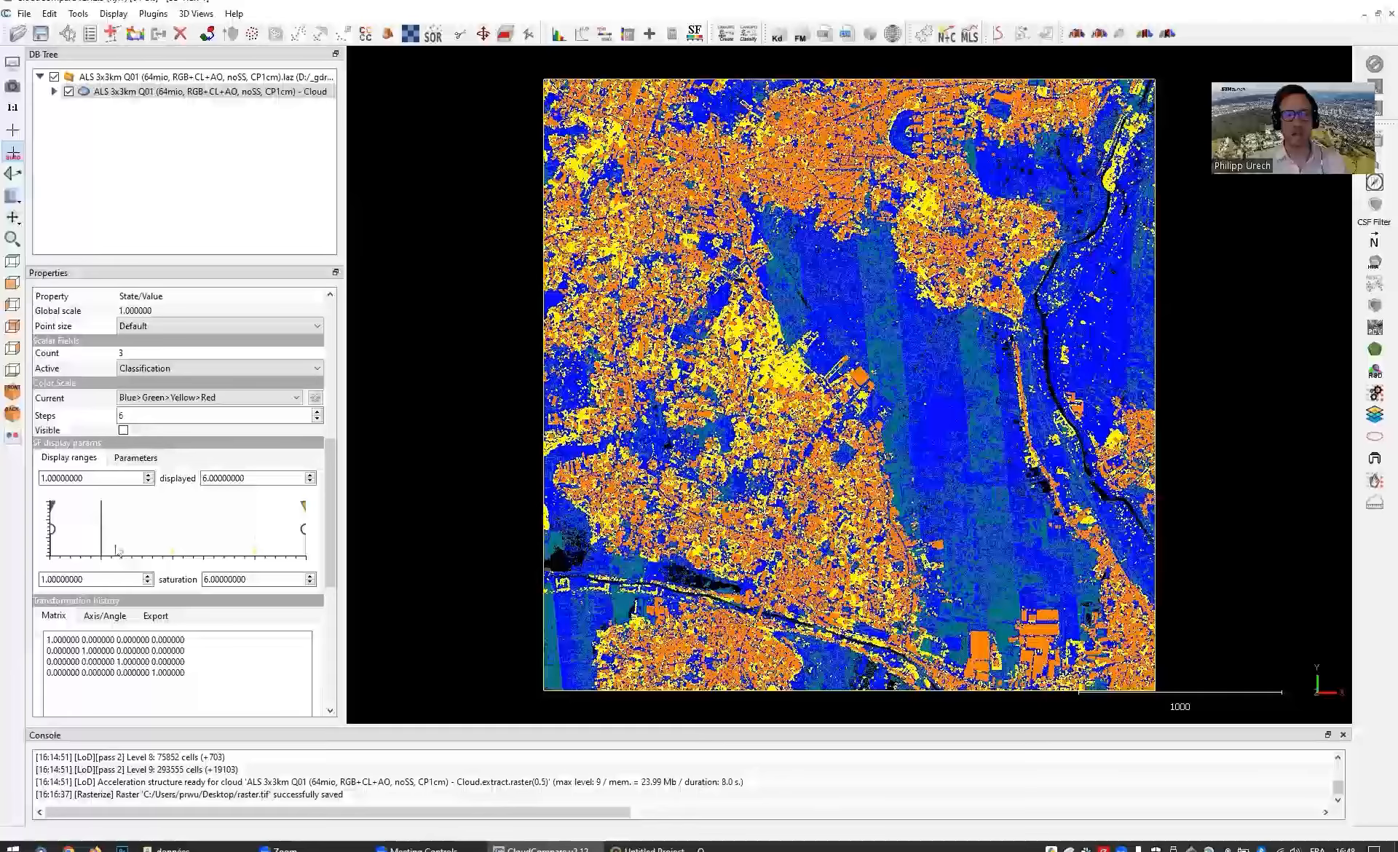
{"action": "left_click", "coordinate": [607, 36]}
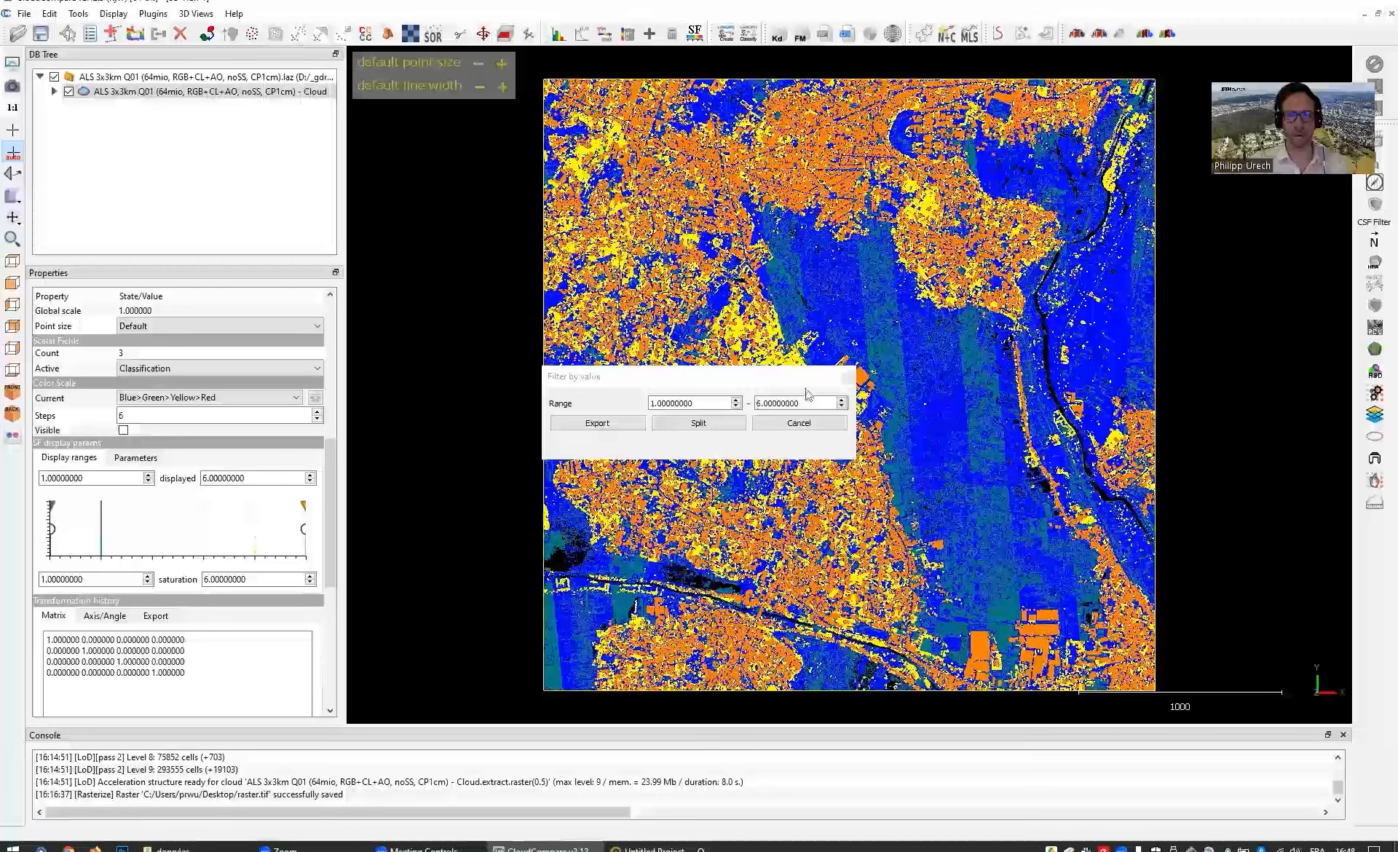
{"action": "left_click", "coordinate": [624, 405]}
{"action": "type", "text": "2"}
{"action": "key", "text": "Tab"}
{"action": "type", "text": "2"}
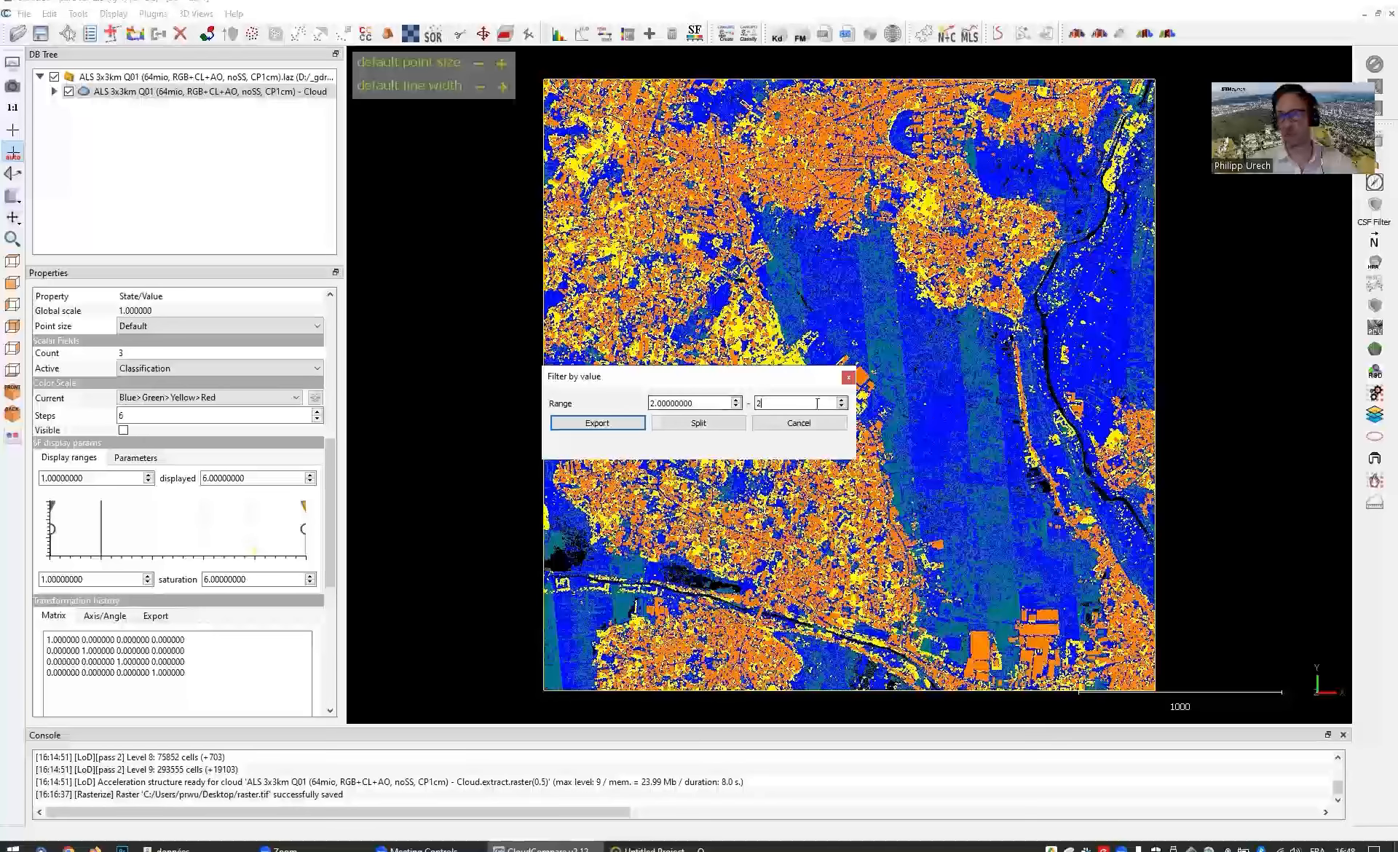
{"action": "left_click", "coordinate": [712, 401]}
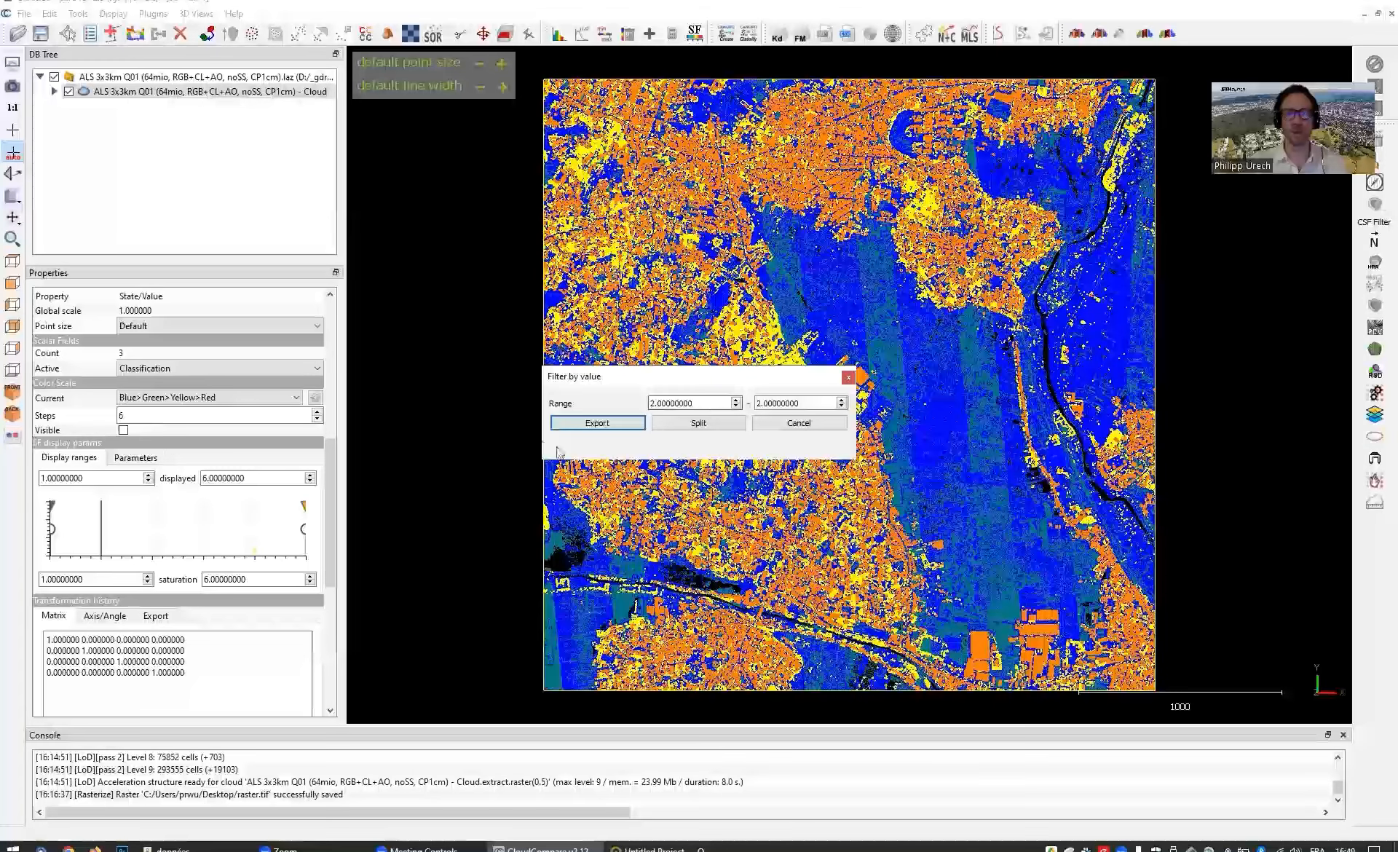
{"action": "left_click", "coordinate": [598, 423]}
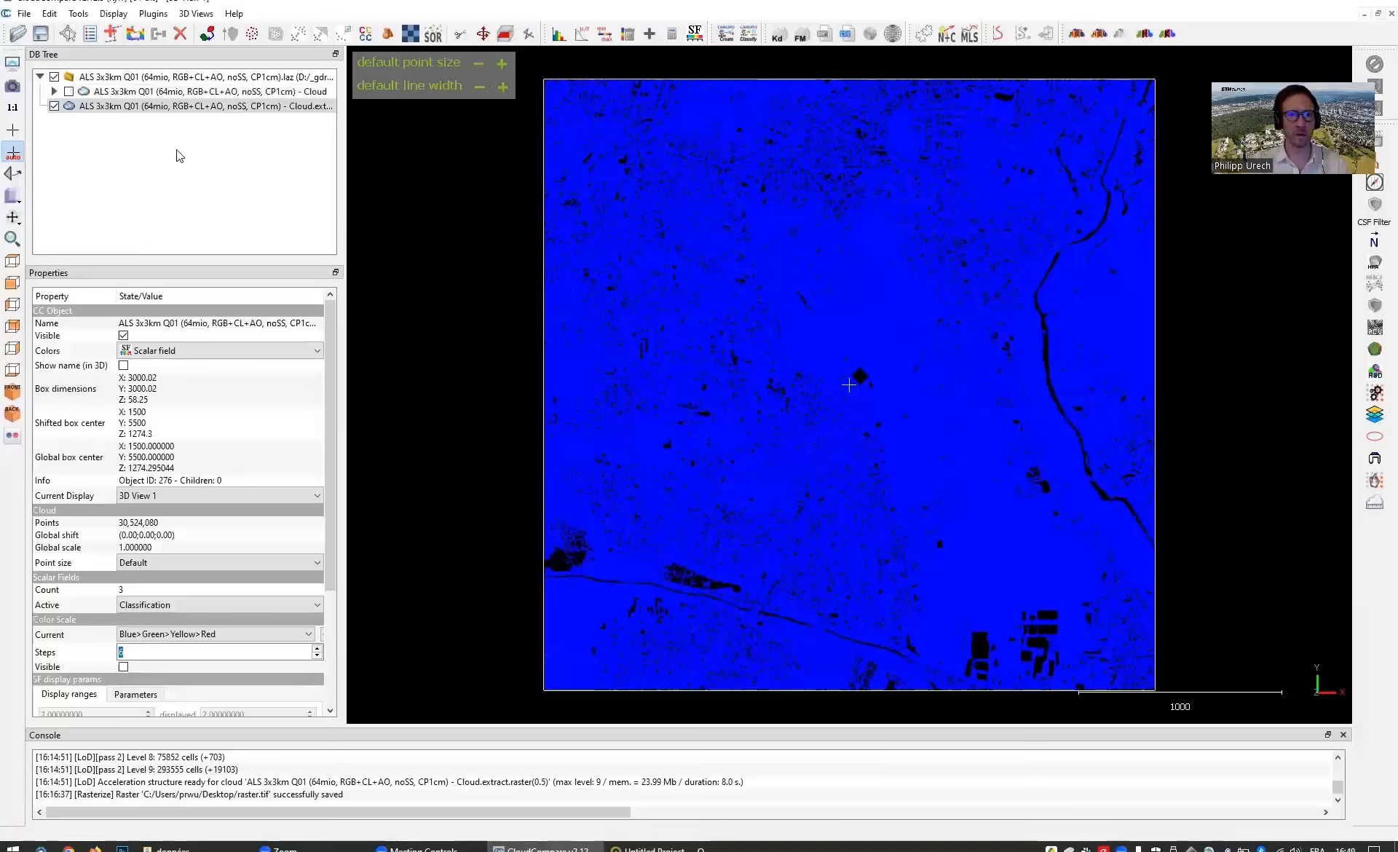
Step: Export the Z coordinates of the extracted ground cloud to a scalar field
{"action": "left_click", "coordinate": [50, 15]}
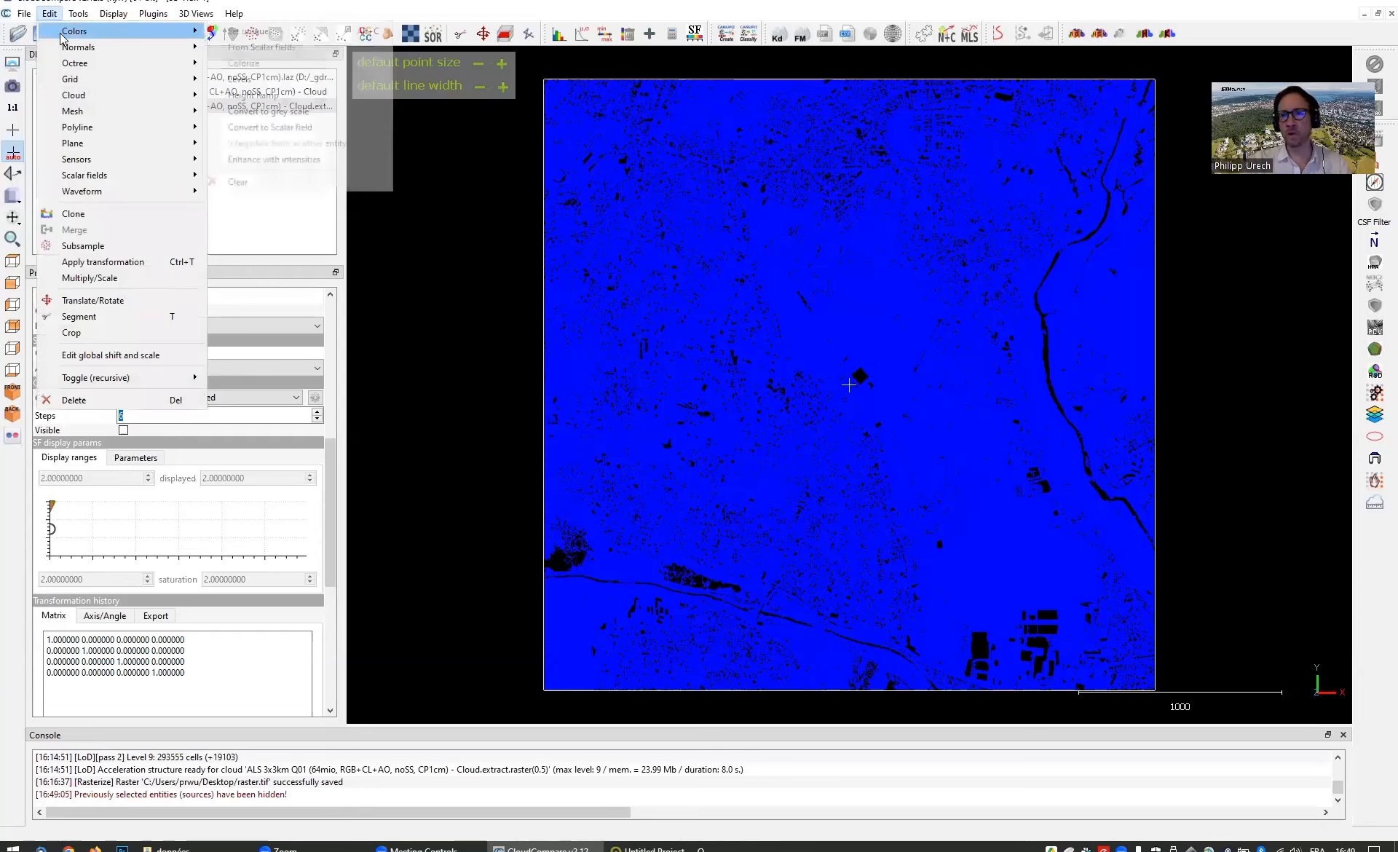
{"action": "mouse_move", "coordinate": [128, 177]}
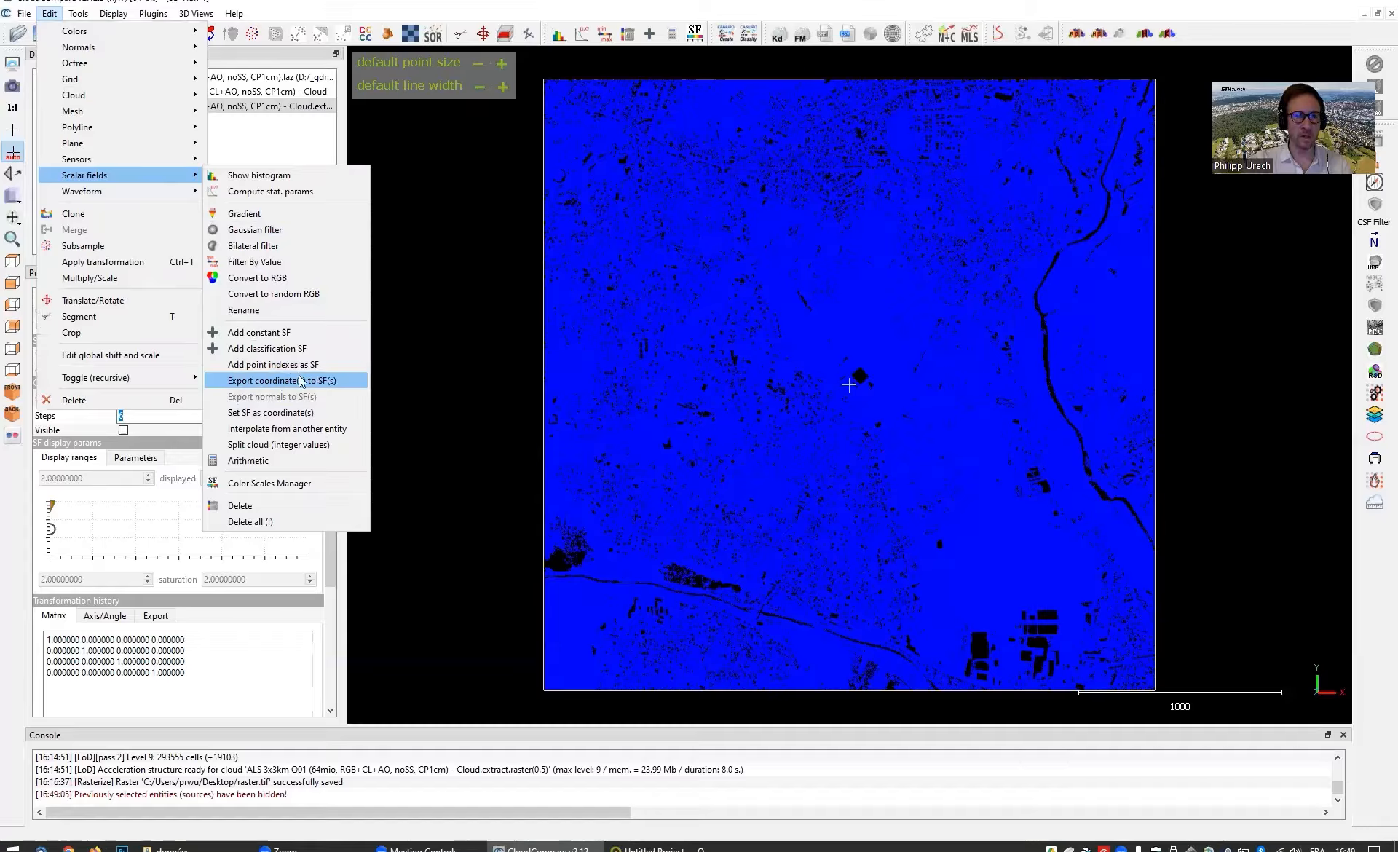
{"action": "left_click", "coordinate": [322, 379]}
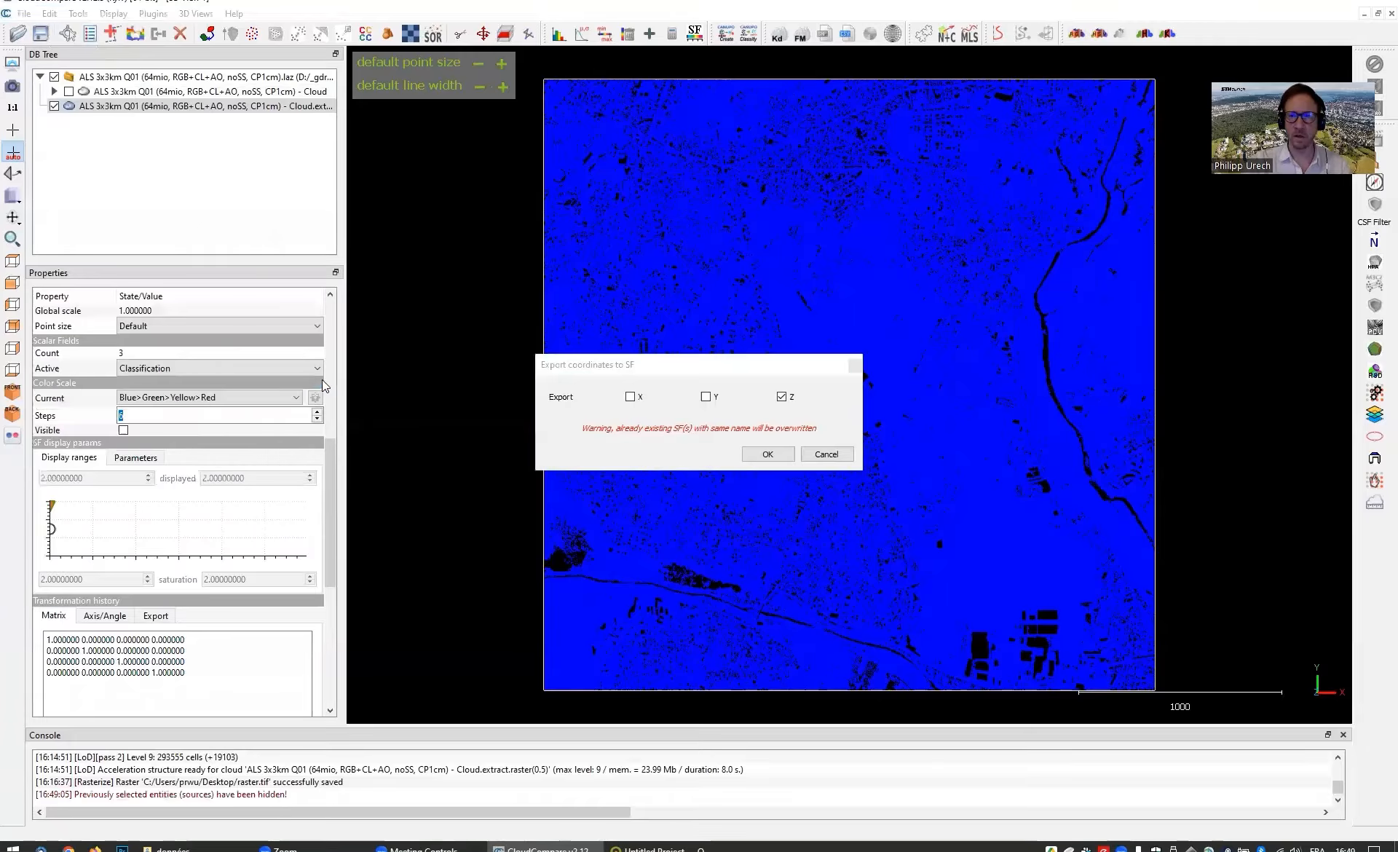
{"action": "left_click", "coordinate": [778, 452]}
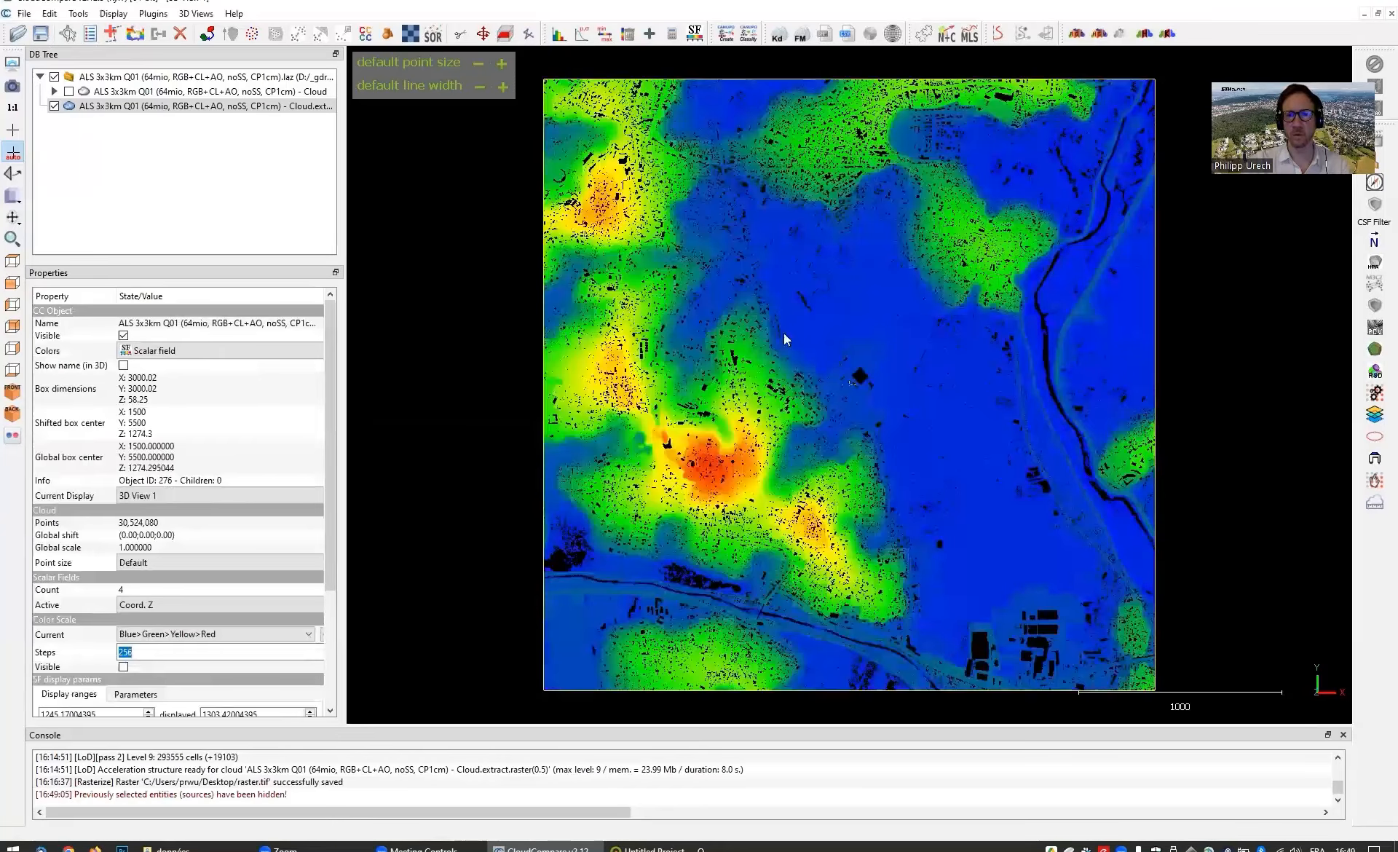
Step: Lower the upper saturation limit of the ground cloud's height field to about 1258.4 to emphasise low-lying relief
{"action": "left_click_drag", "start_coordinate": [725, 398], "coordinate": [670, 266]}
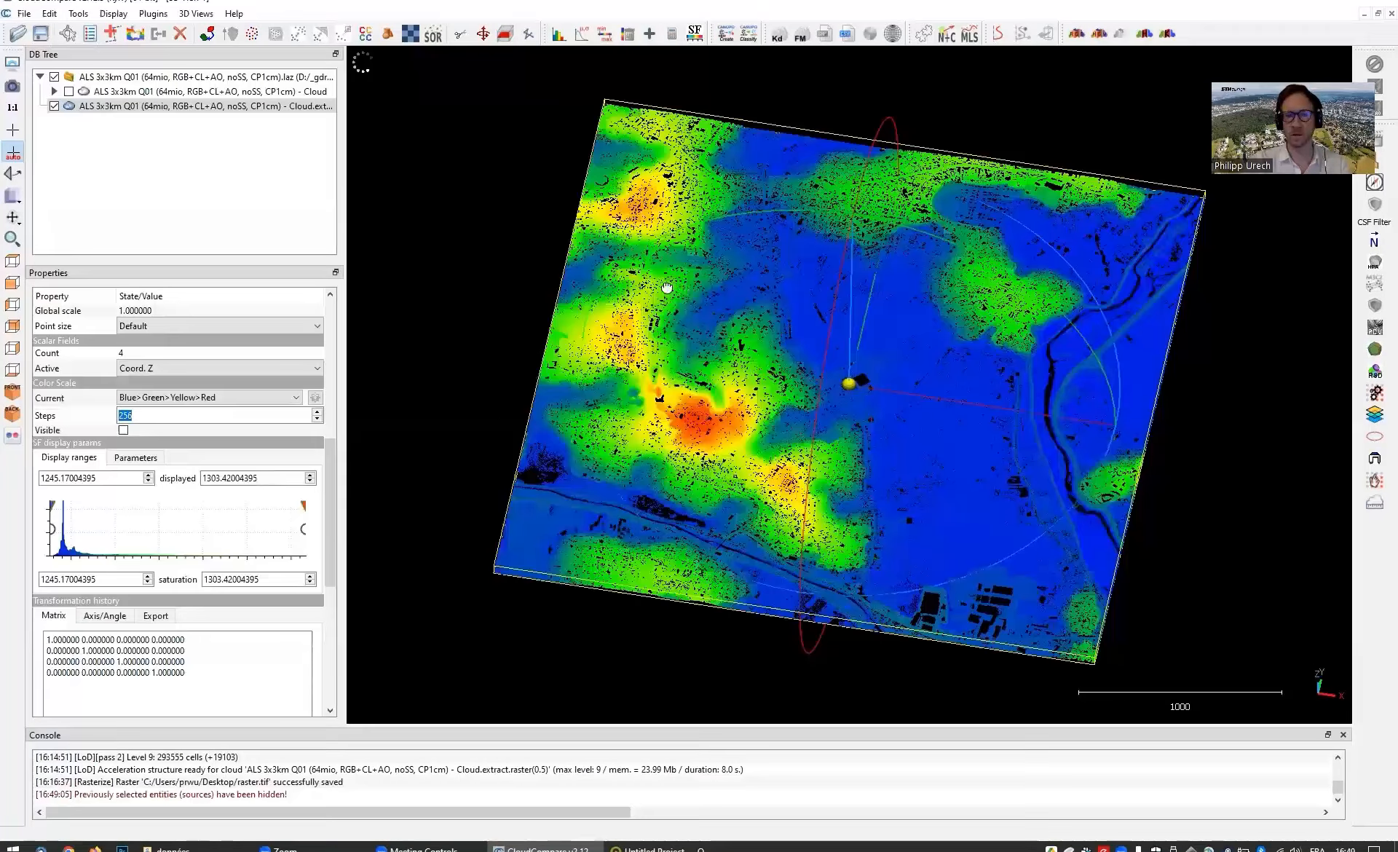
{"action": "left_click_drag", "start_coordinate": [304, 506], "coordinate": [107, 514]}
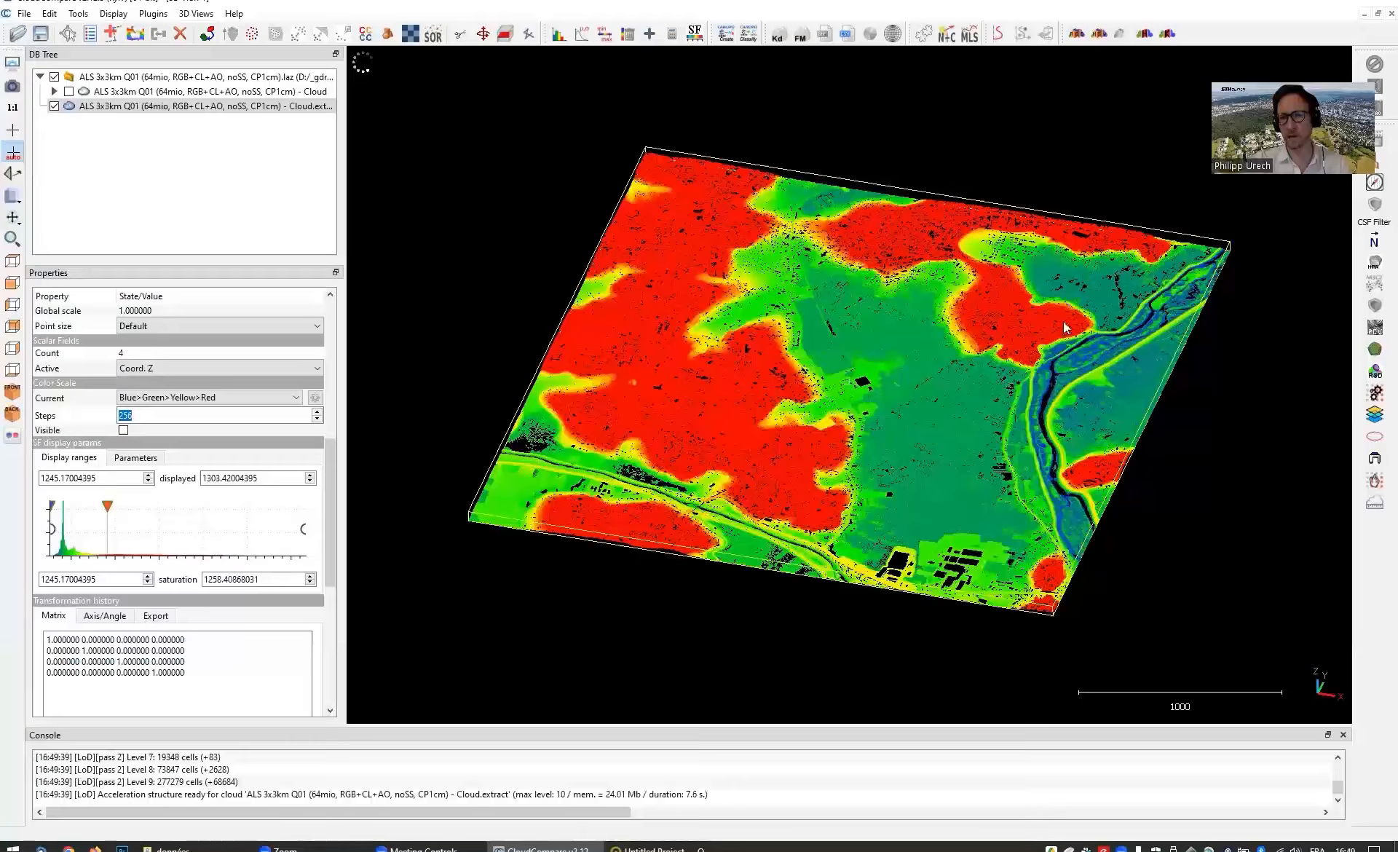
{"action": "left_click_drag", "start_coordinate": [1069, 506], "coordinate": [954, 368]}
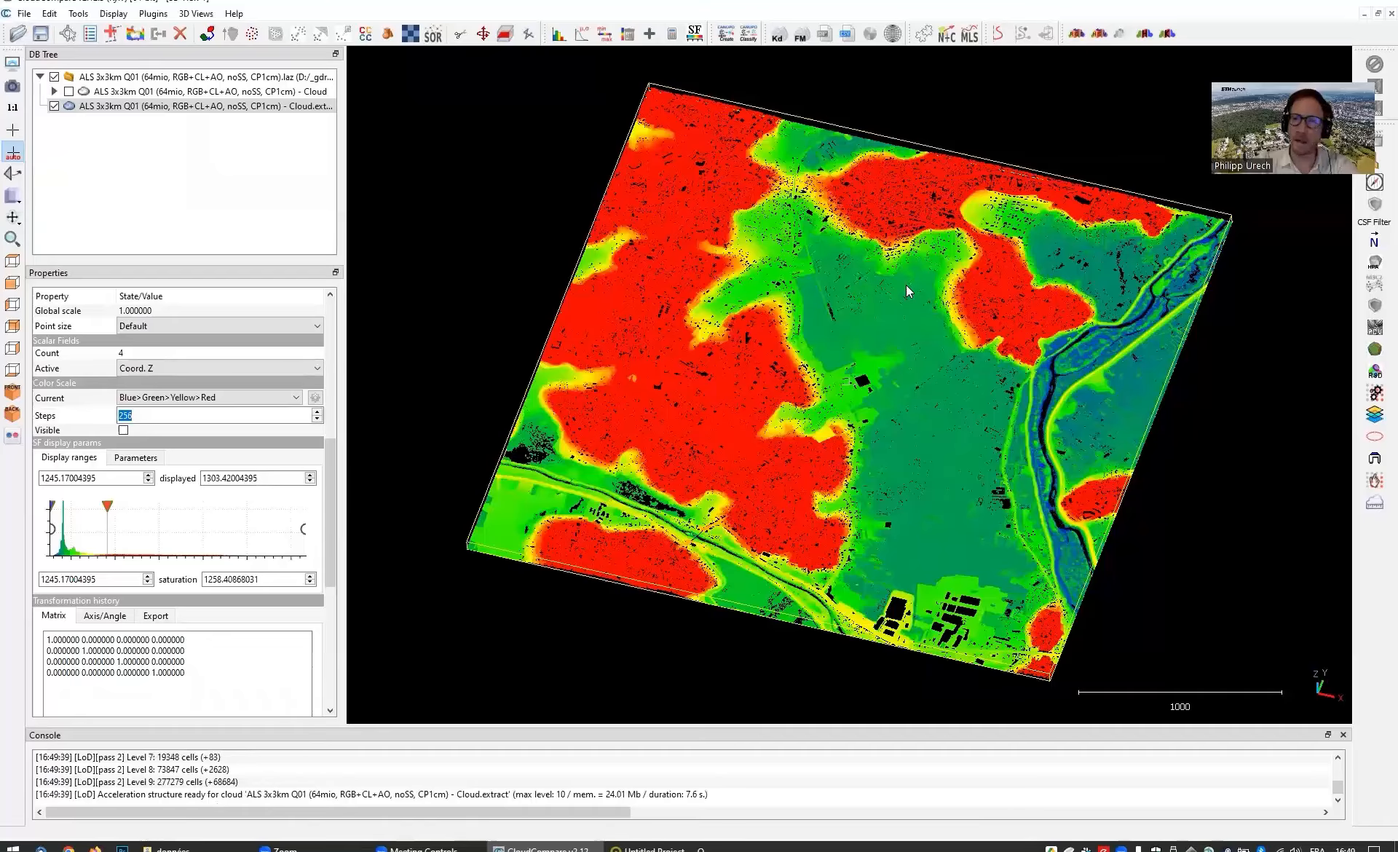
Step: Start Rasterize on the extracted ground cloud and set the grid step to 1
{"action": "left_click", "coordinate": [411, 33]}
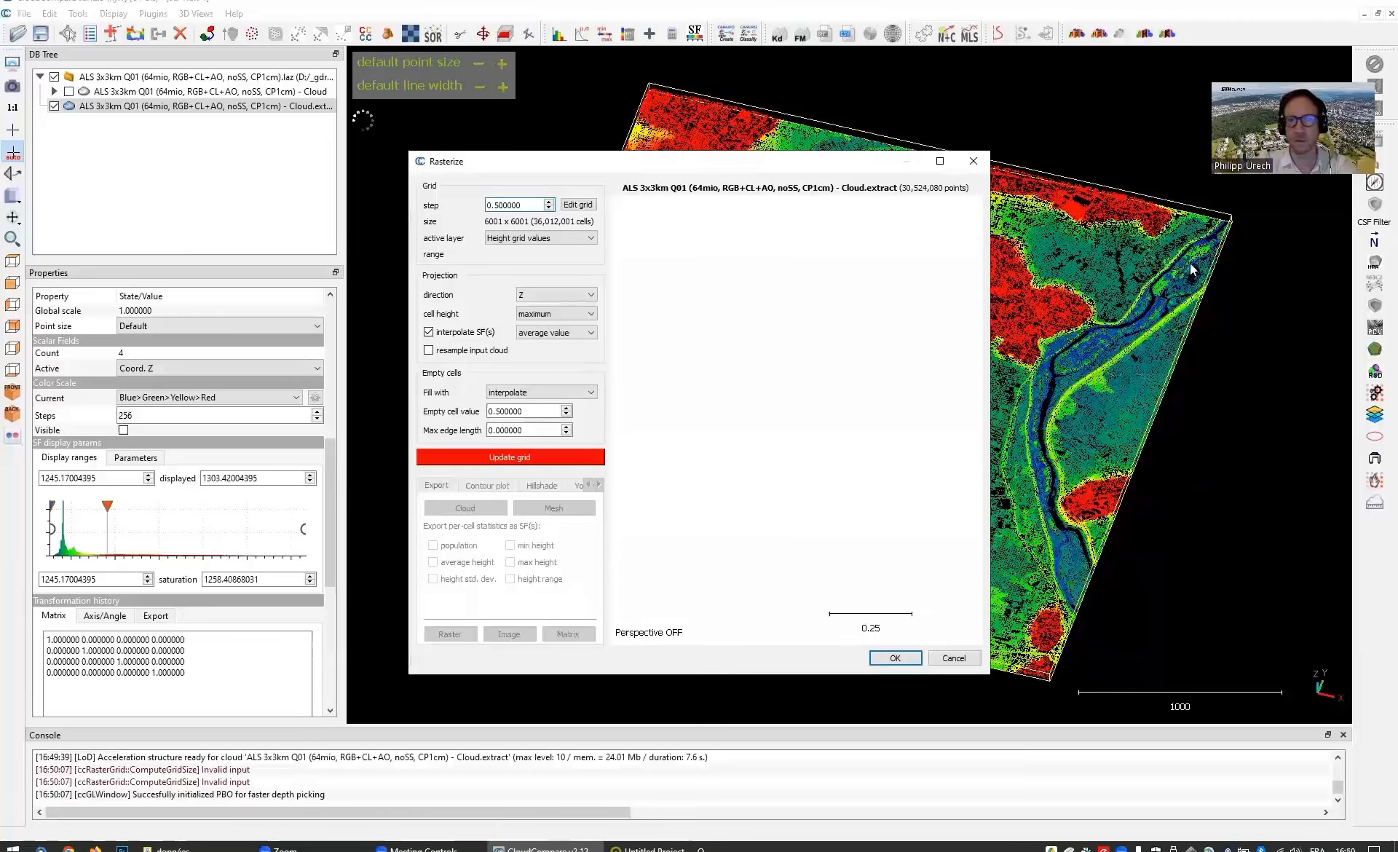
{"action": "left_click_drag", "start_coordinate": [709, 165], "coordinate": [765, 142]}
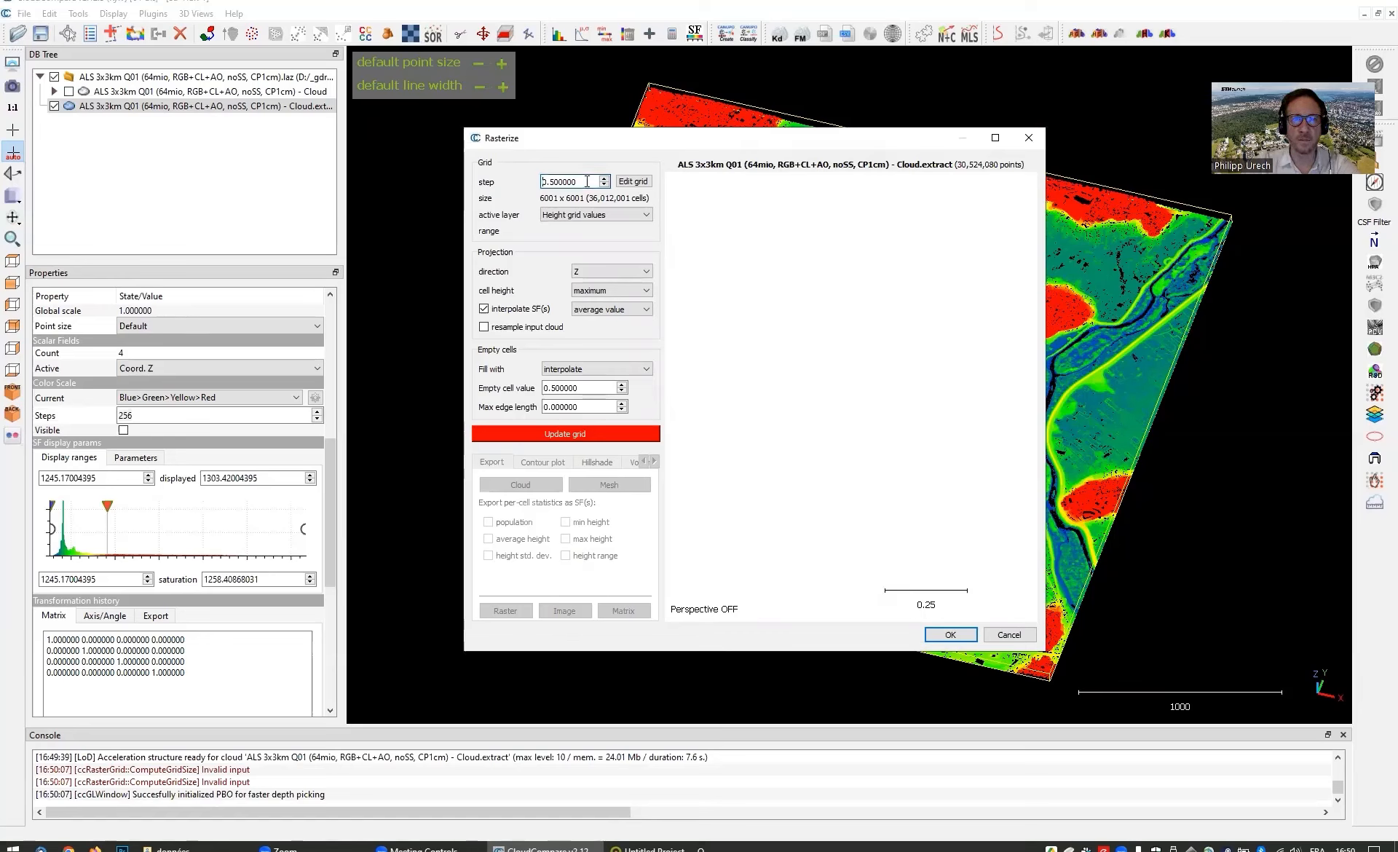
{"action": "left_click_drag", "start_coordinate": [589, 182], "coordinate": [452, 182]}
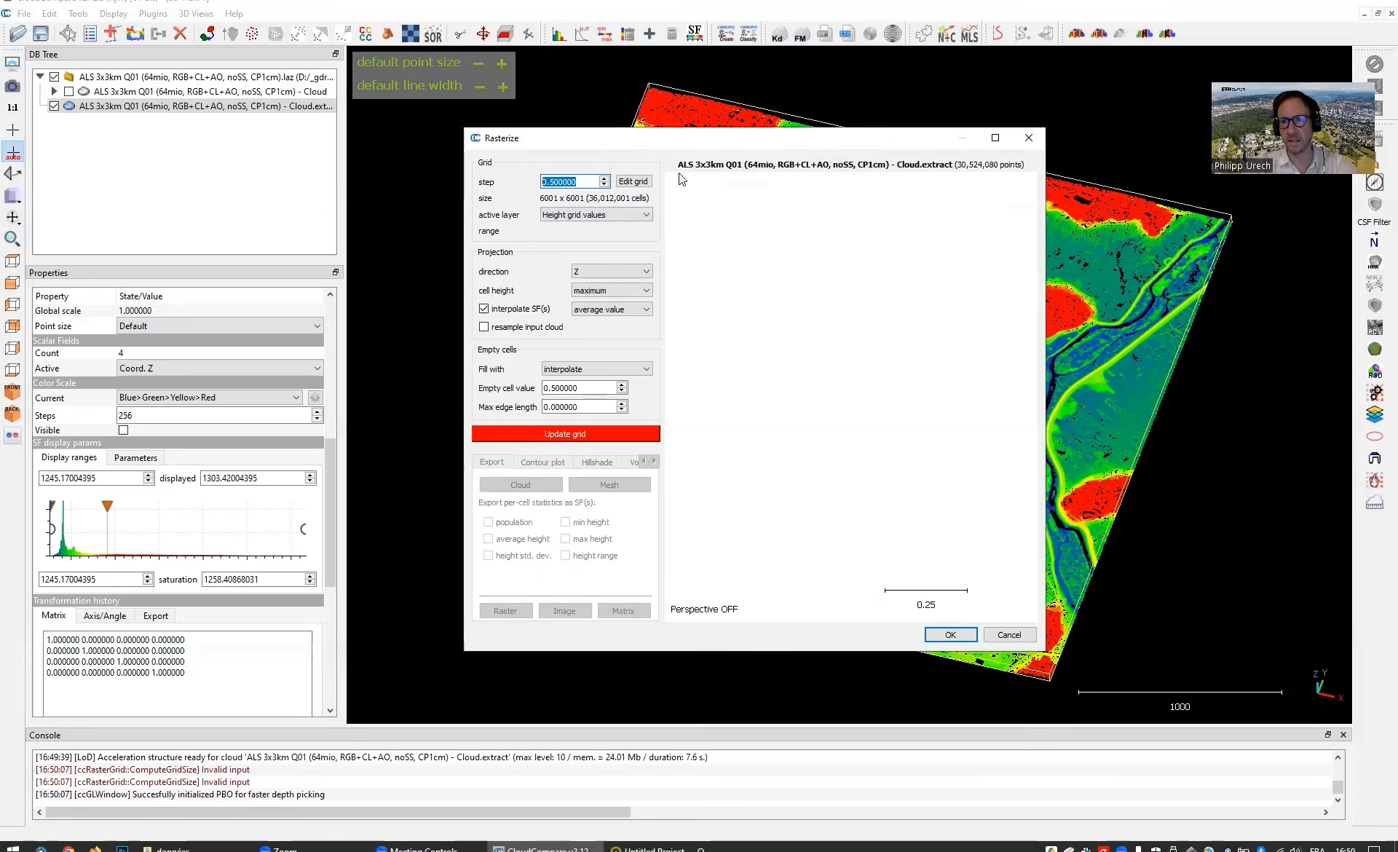
{"action": "left_click", "coordinate": [586, 181]}
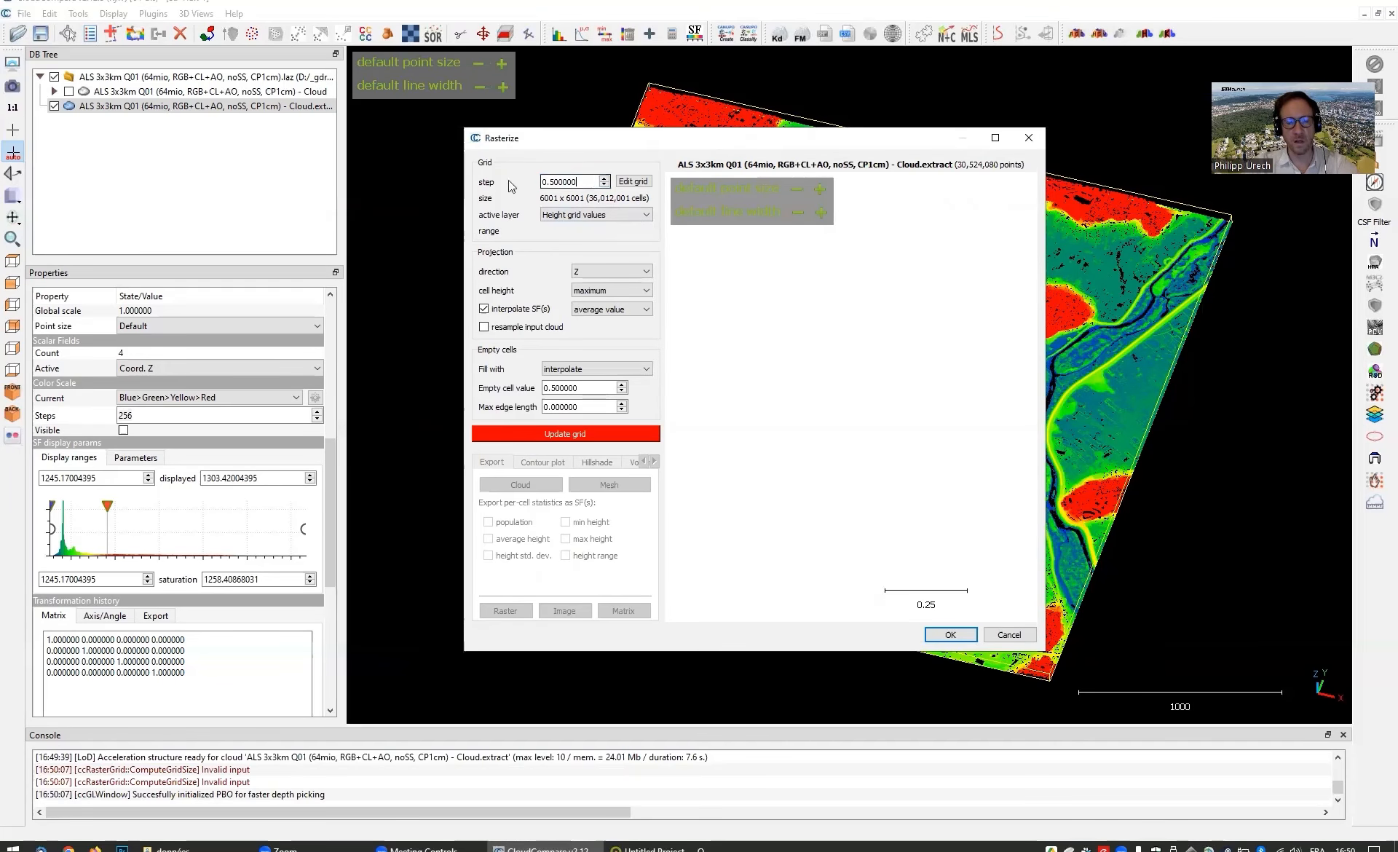
{"action": "type", "text": "1"}
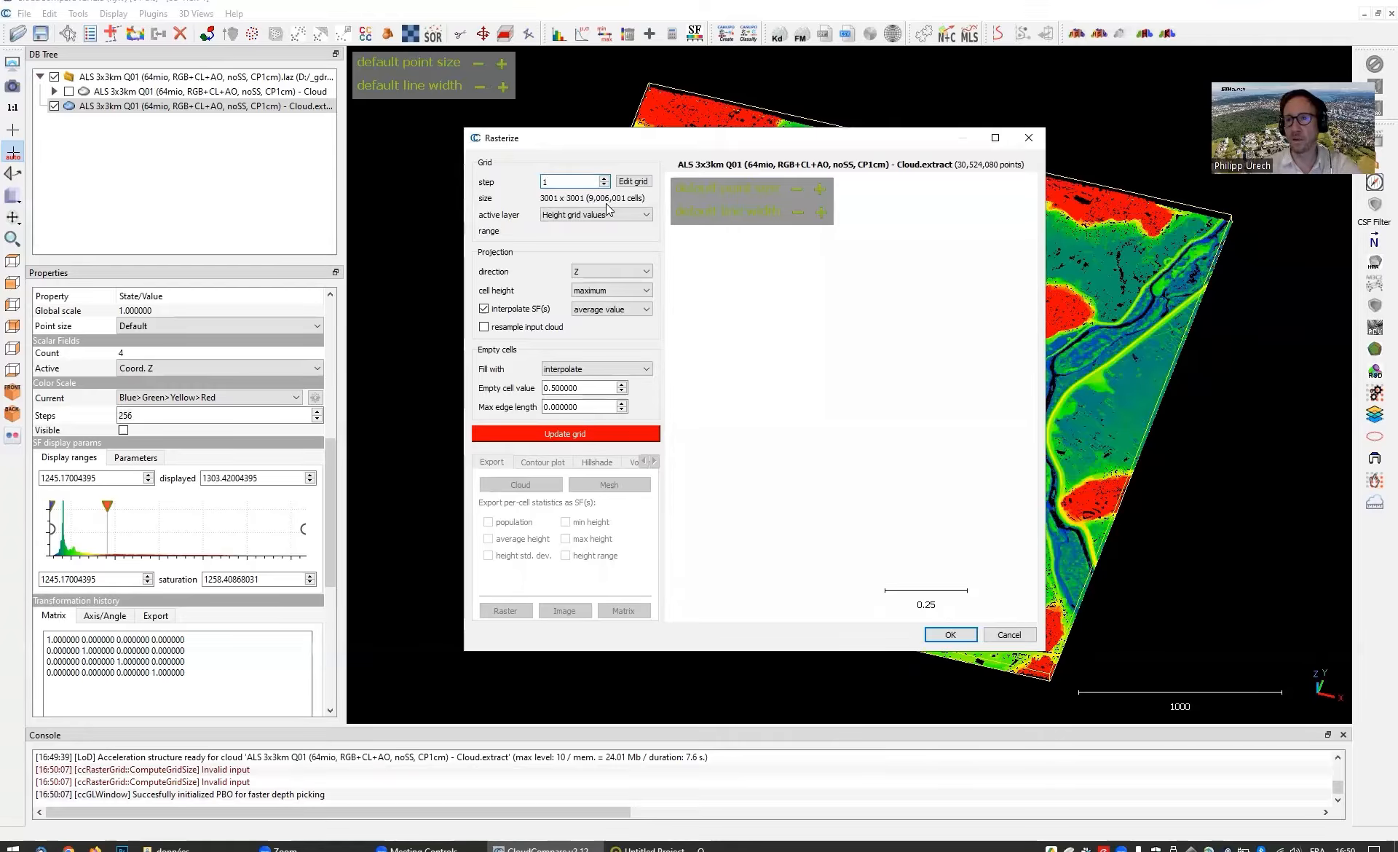
{"action": "left_click_drag", "start_coordinate": [714, 142], "coordinate": [316, 178]}
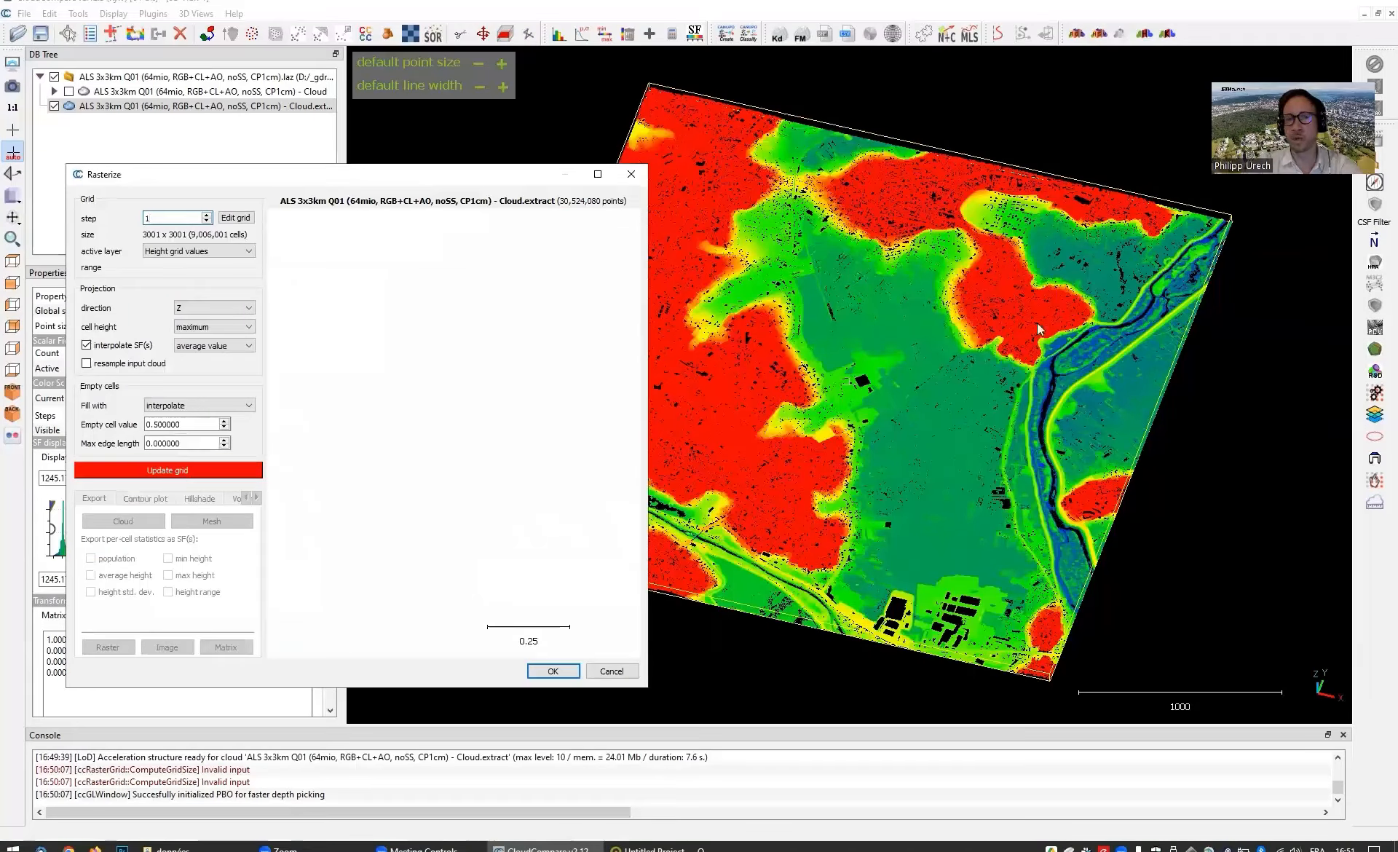
{"action": "left_click_drag", "start_coordinate": [399, 181], "coordinate": [776, 148]}
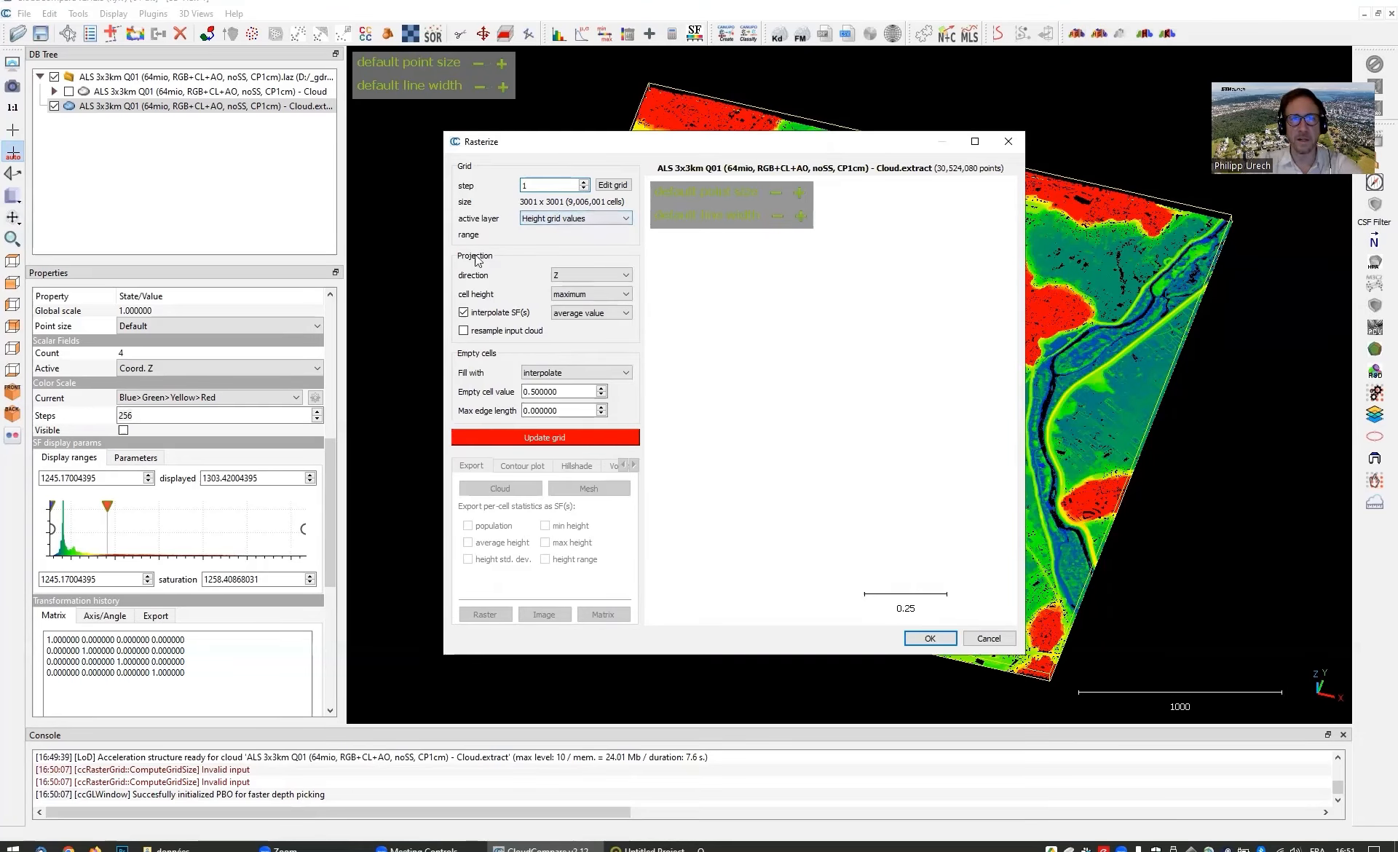
Step: Keep Height grid values as the raster's active layer and Z as its projection direction
{"action": "left_click", "coordinate": [616, 219]}
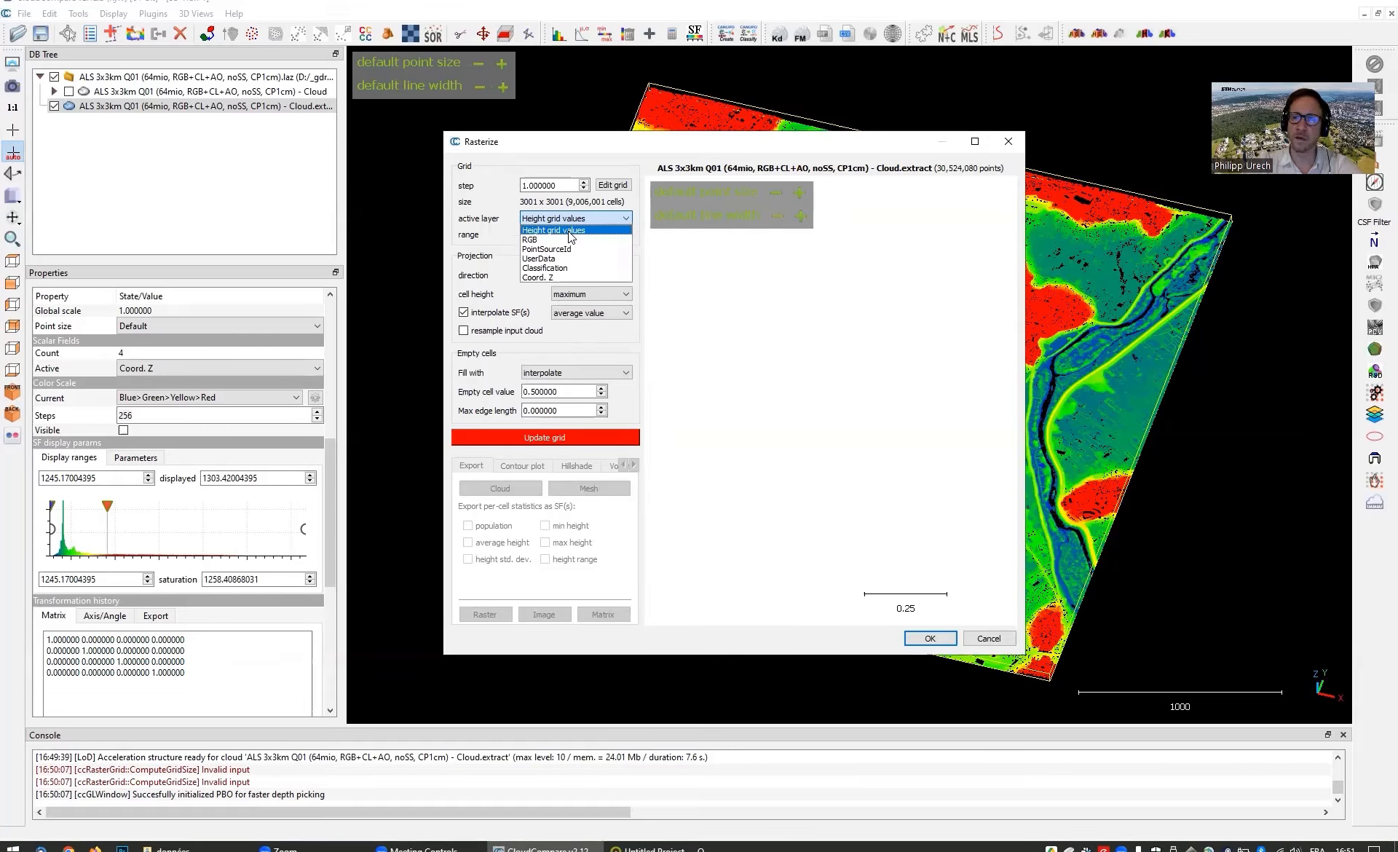
{"action": "left_click", "coordinate": [569, 232]}
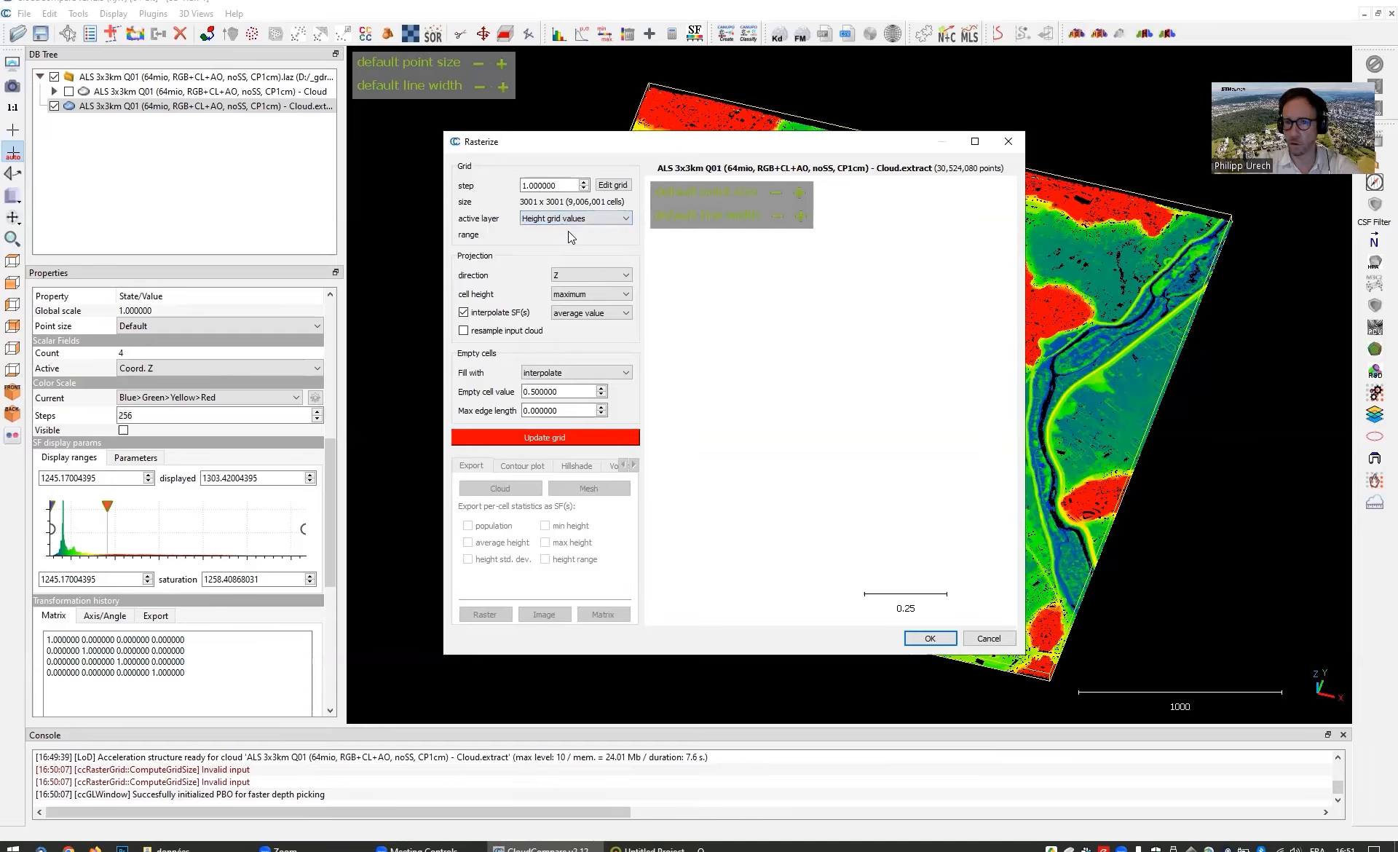
{"action": "left_click", "coordinate": [585, 274]}
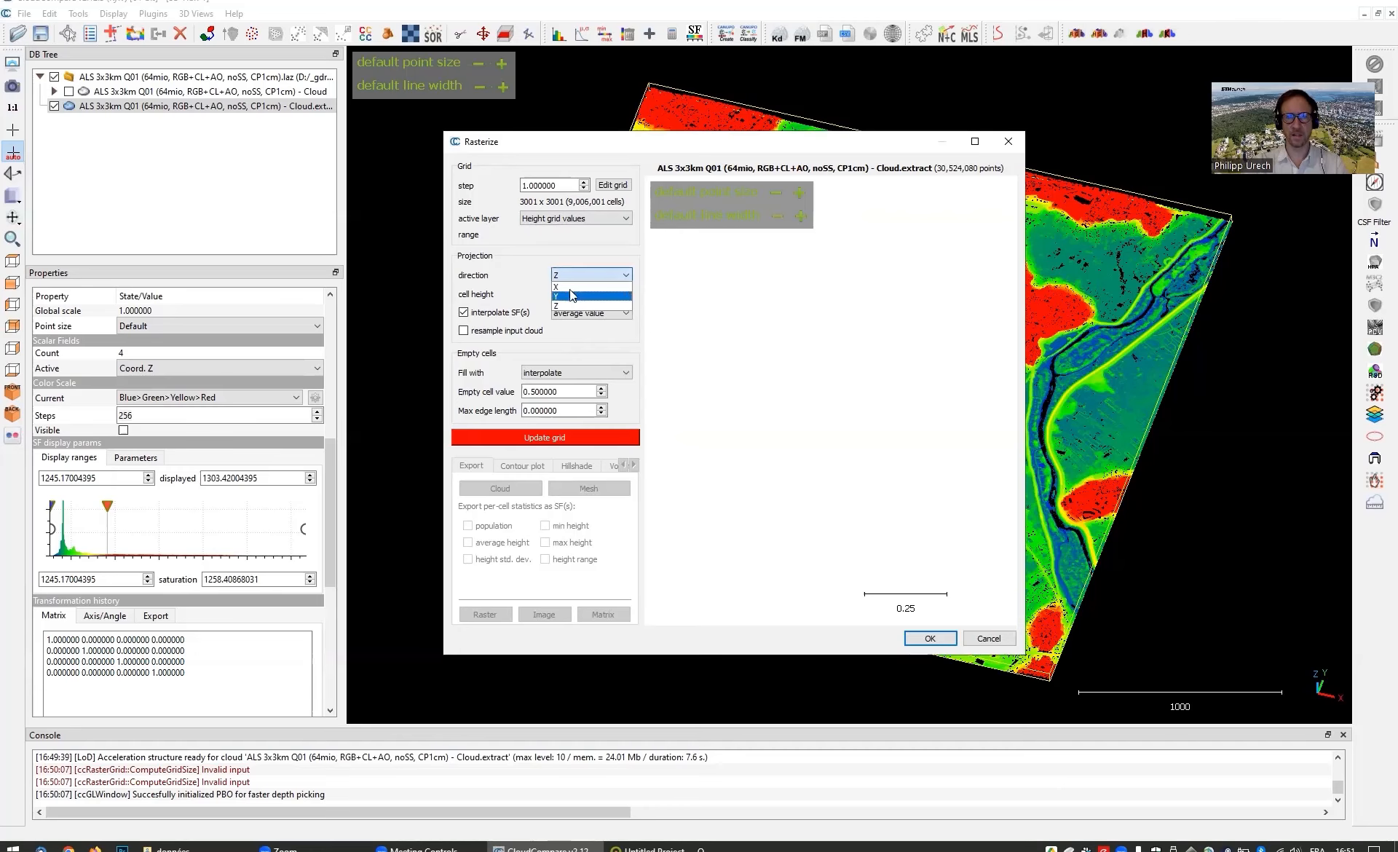
{"action": "left_click", "coordinate": [574, 246]}
{"action": "left_click", "coordinate": [582, 275]}
{"action": "left_click", "coordinate": [587, 271]}
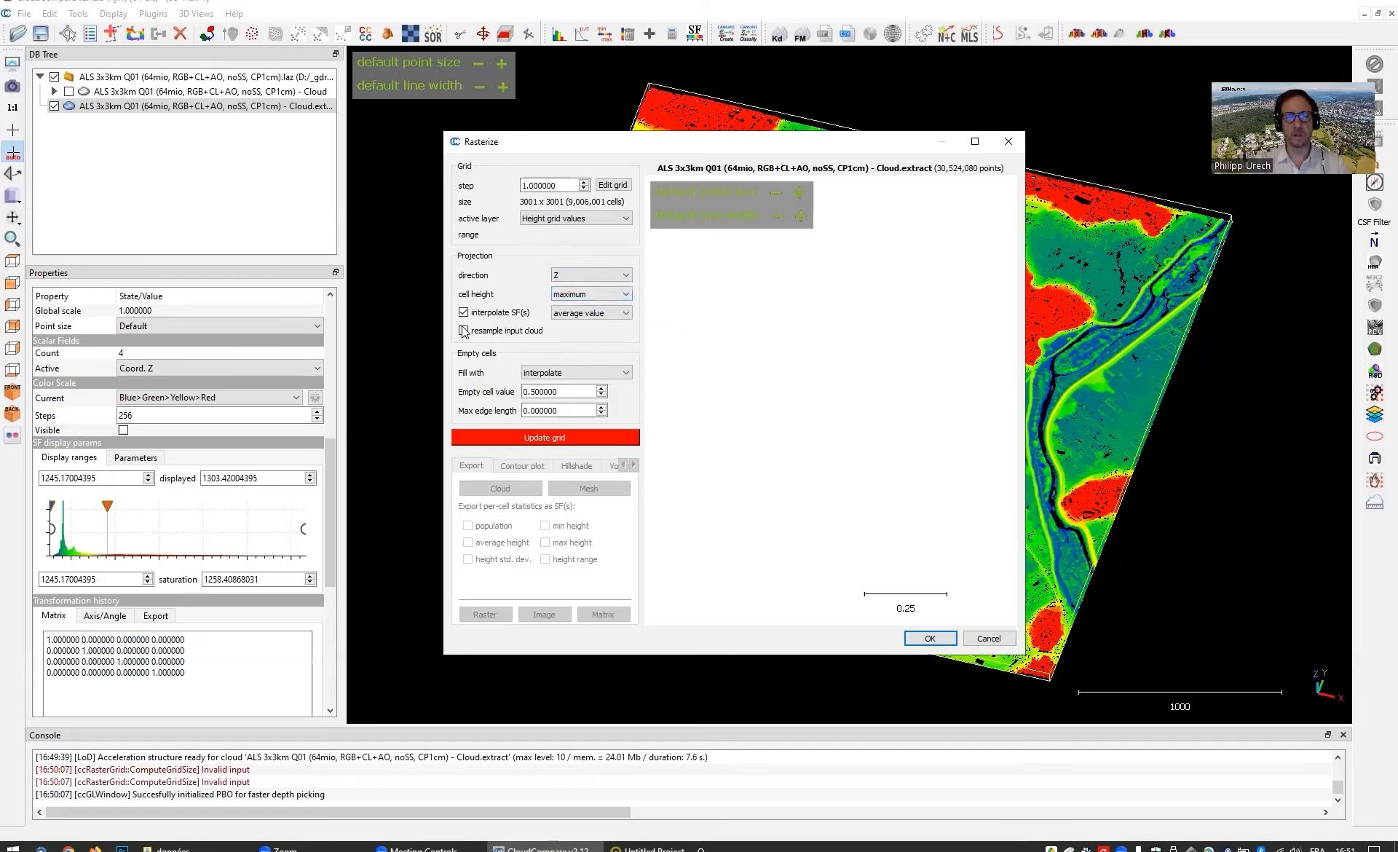
Step: Set the raster's cell height to average and keep average value for the scalar field interpolation
{"action": "left_click", "coordinate": [590, 293]}
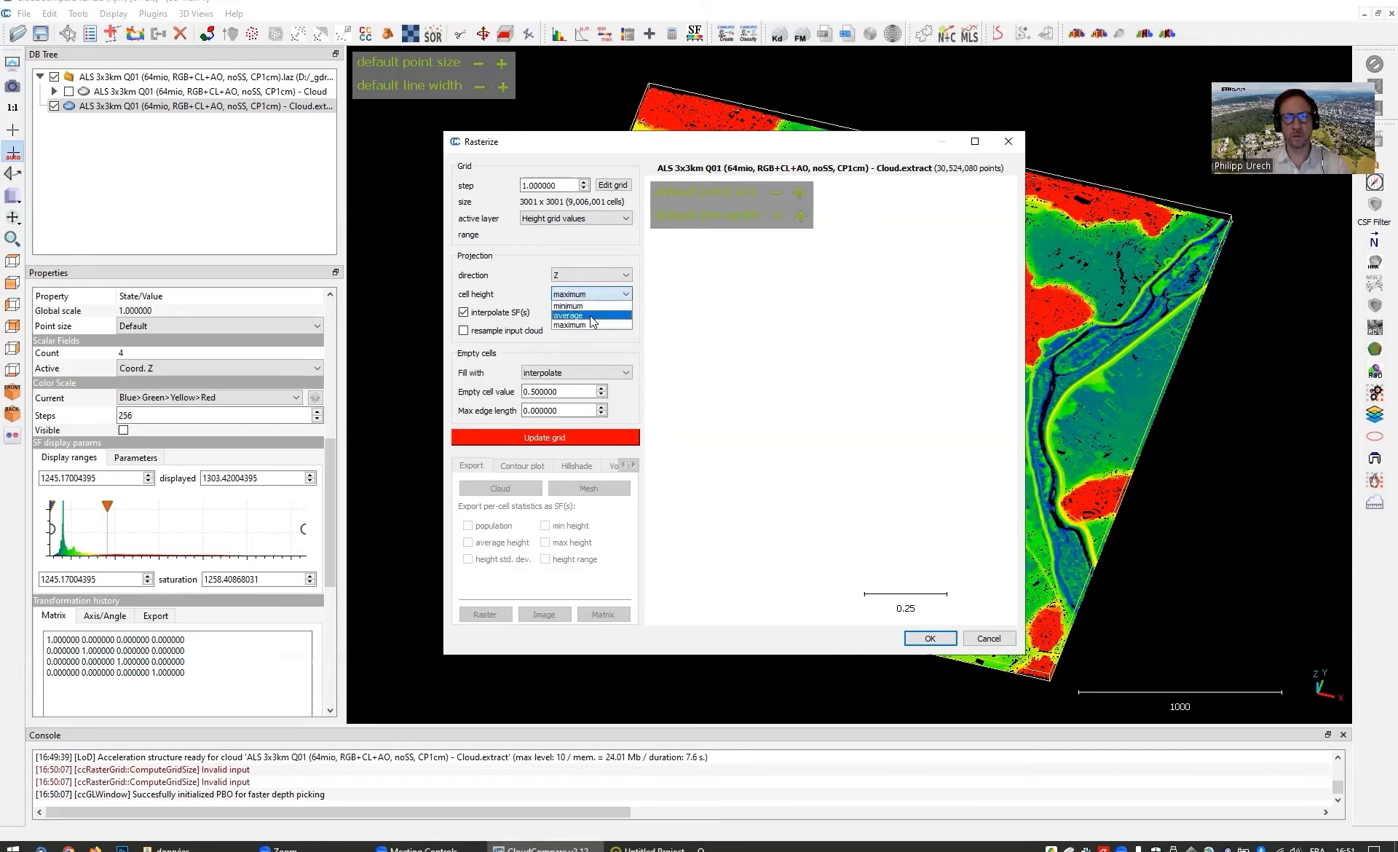
{"action": "left_click", "coordinate": [591, 316]}
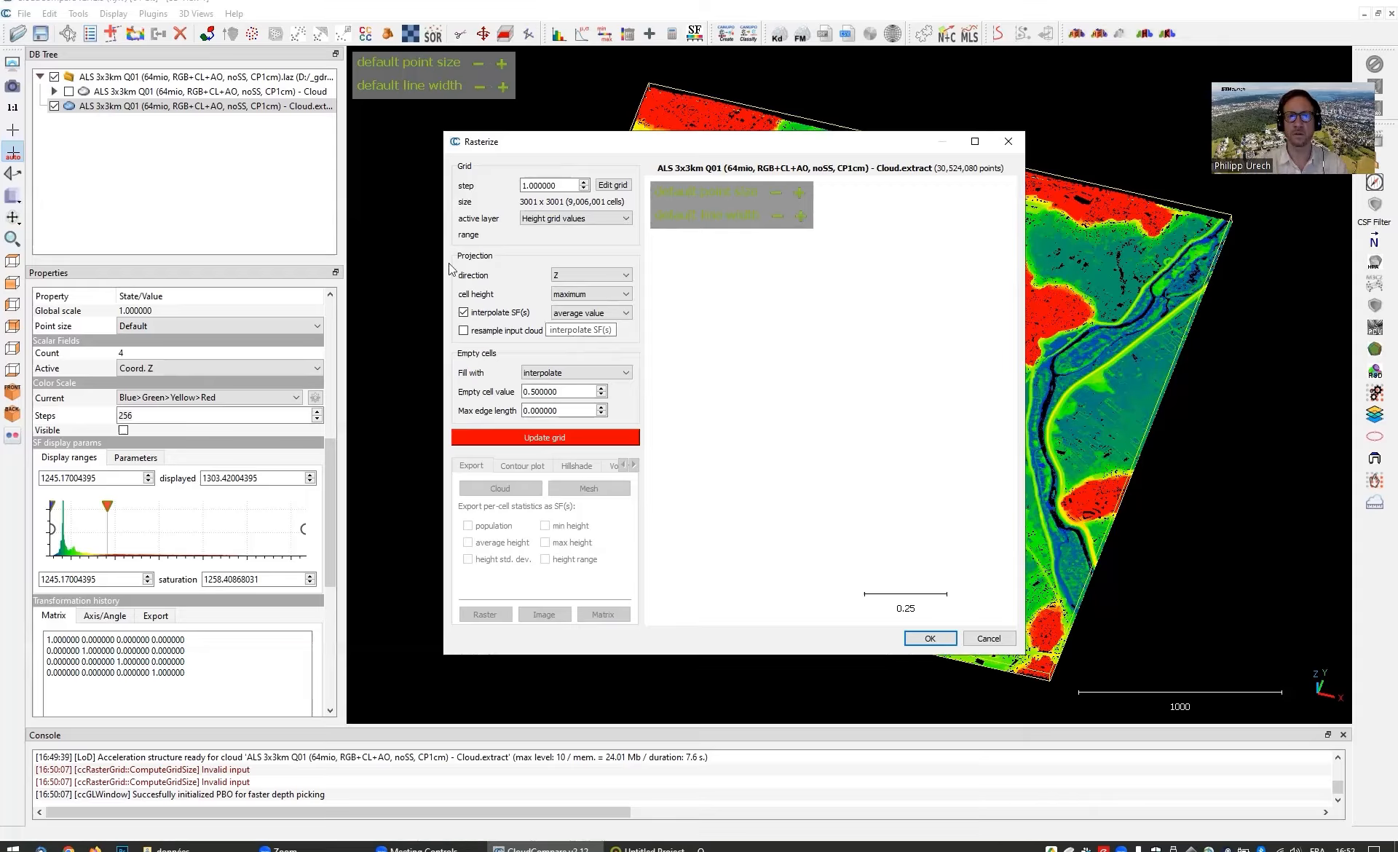
{"action": "left_click_drag", "start_coordinate": [567, 185], "coordinate": [491, 188]}
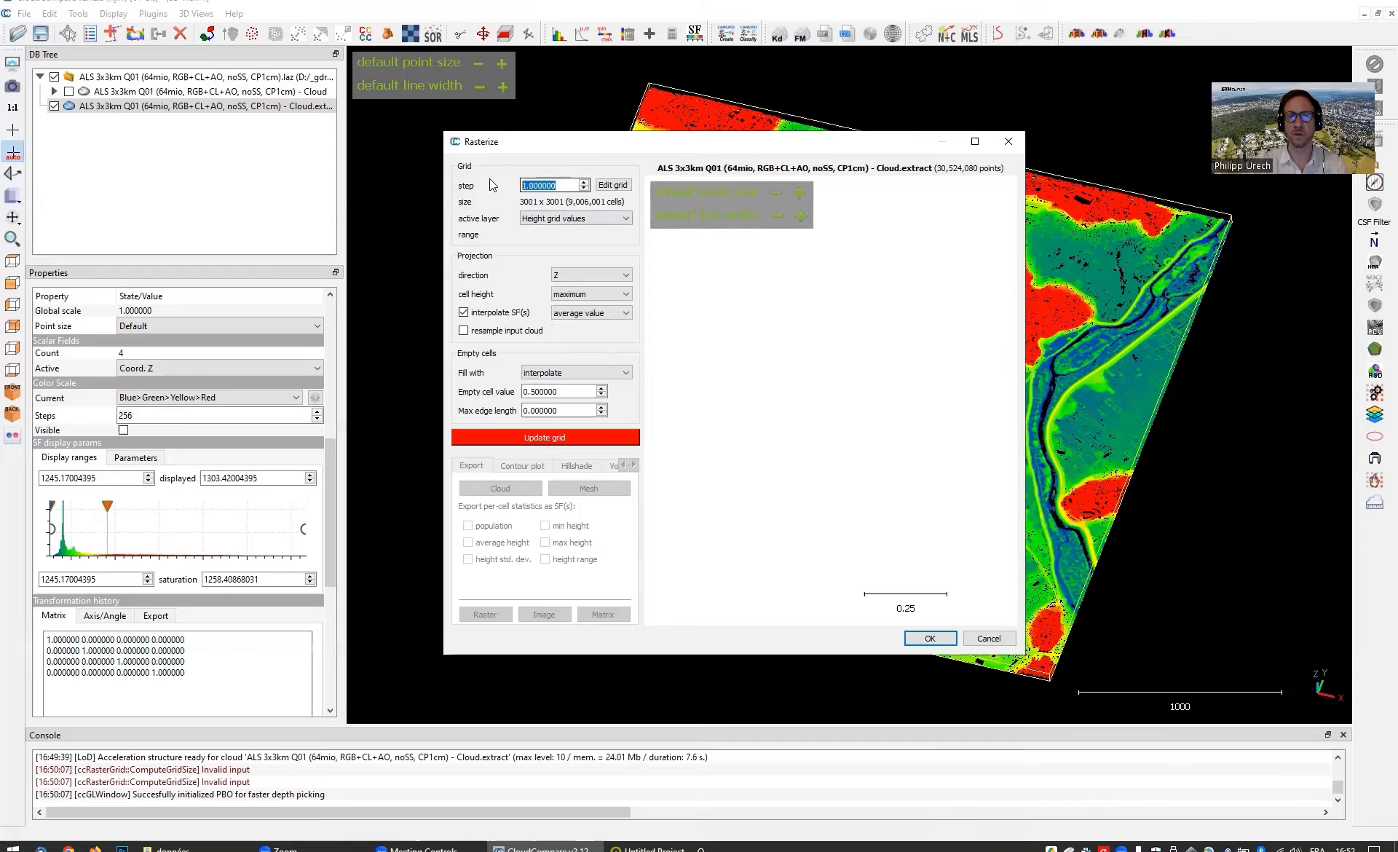
{"action": "left_click", "coordinate": [588, 295]}
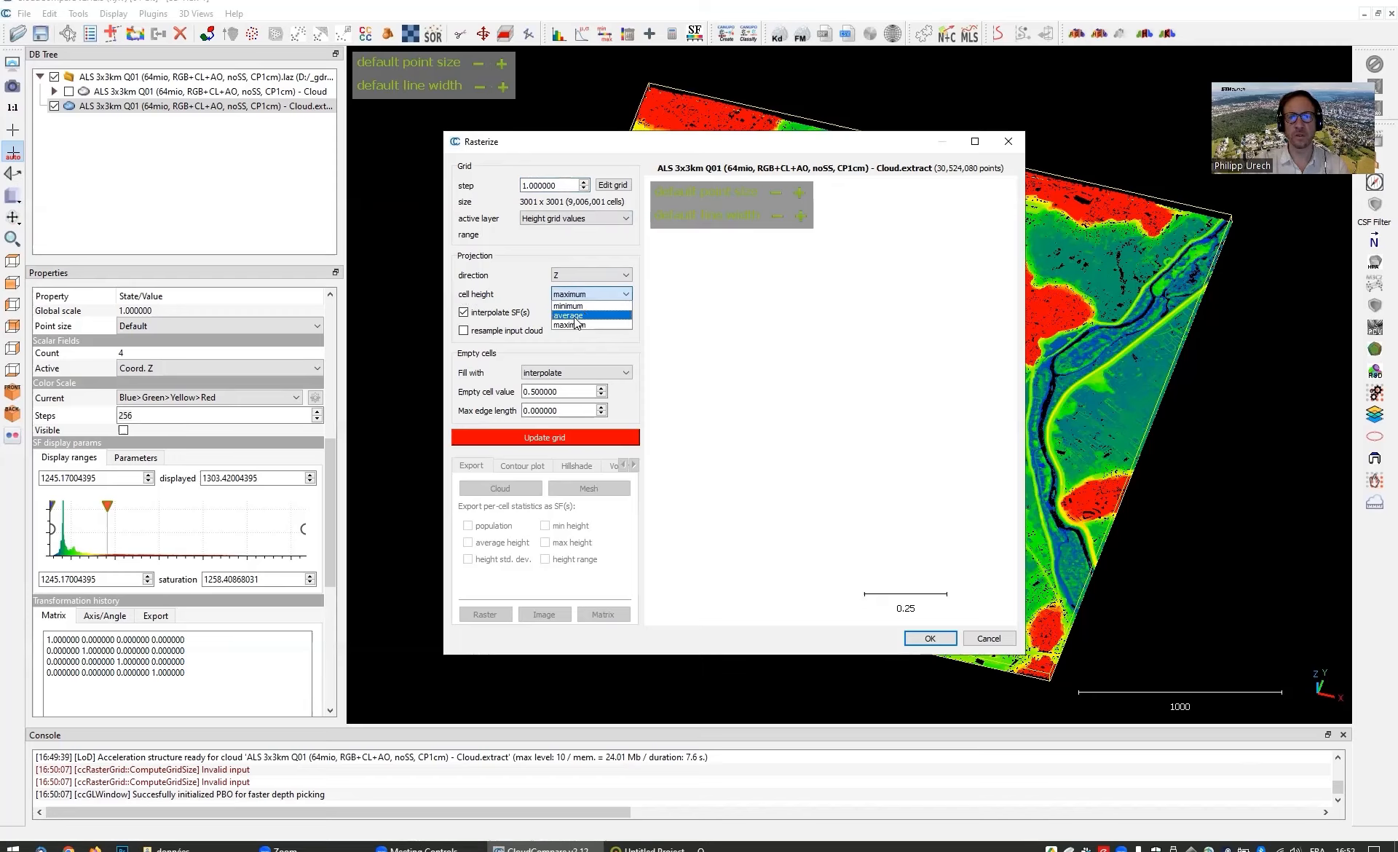
{"action": "left_click", "coordinate": [572, 317]}
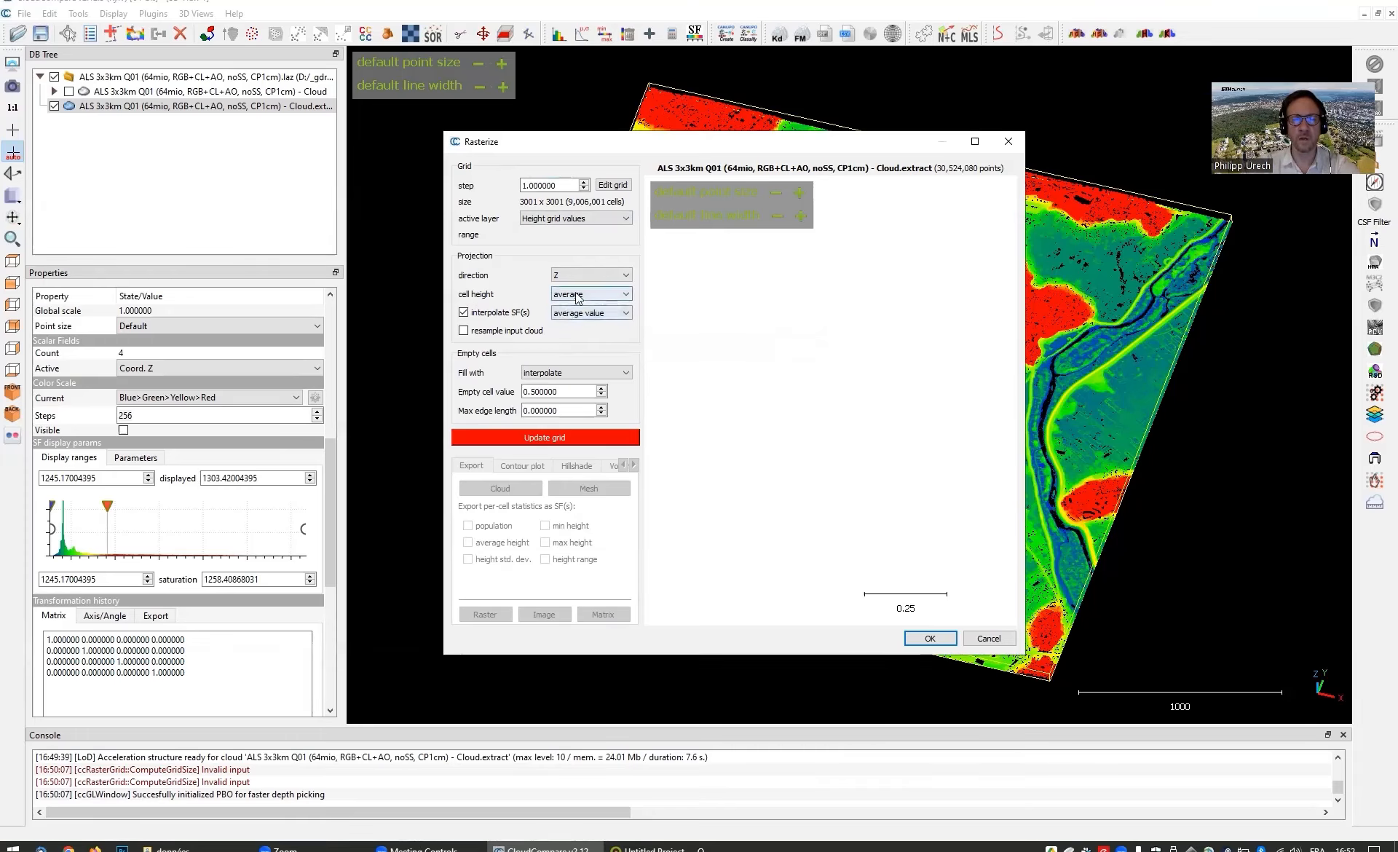
{"action": "left_click", "coordinate": [613, 318]}
{"action": "left_click", "coordinate": [612, 320]}
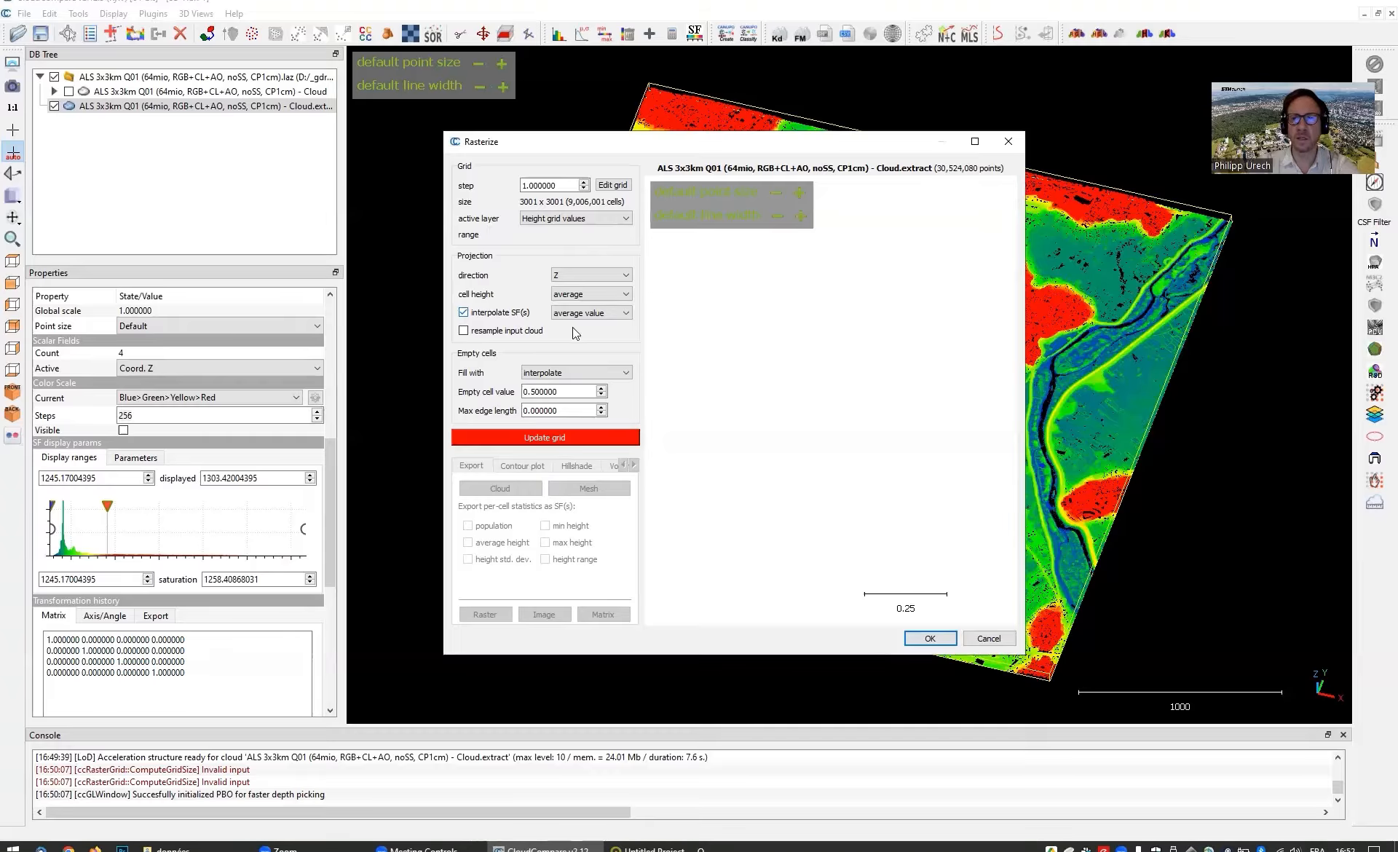
Step: Review the raster's active layer and empty-cell fill options, leaving them at Height grid values and interpolate
{"action": "left_click", "coordinate": [582, 218]}
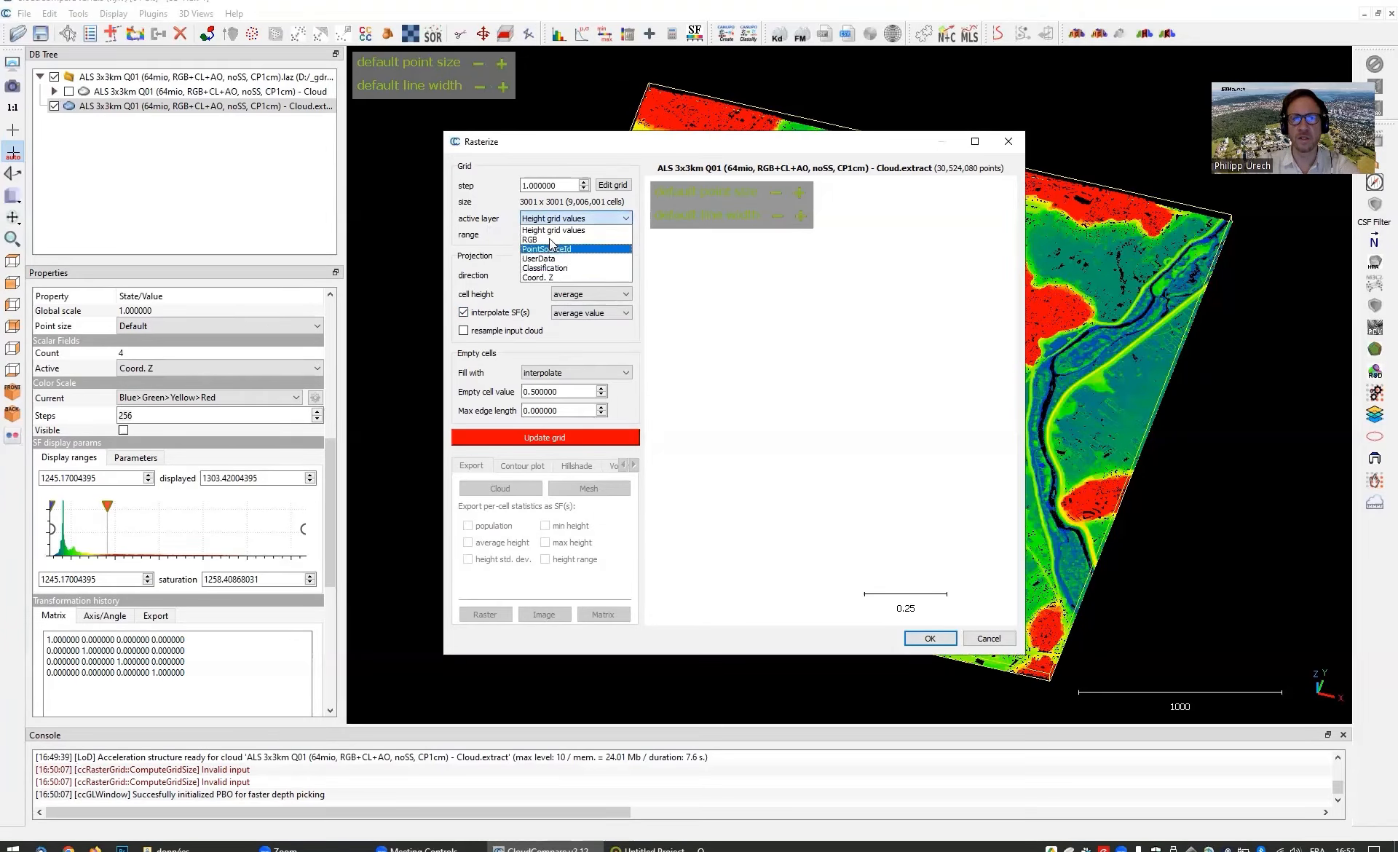
{"action": "left_click", "coordinate": [486, 263]}
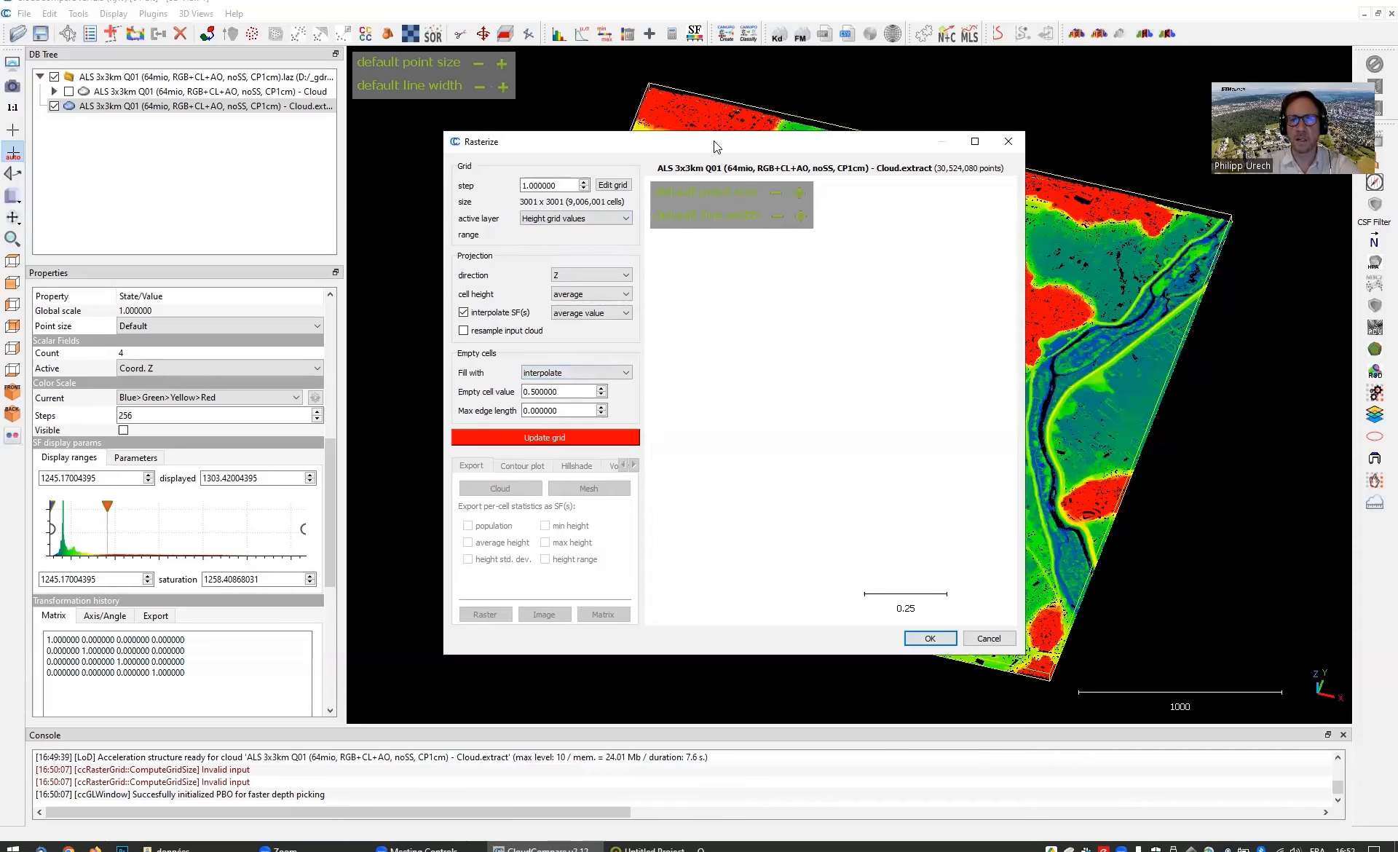
{"action": "left_click_drag", "start_coordinate": [714, 141], "coordinate": [284, 134]}
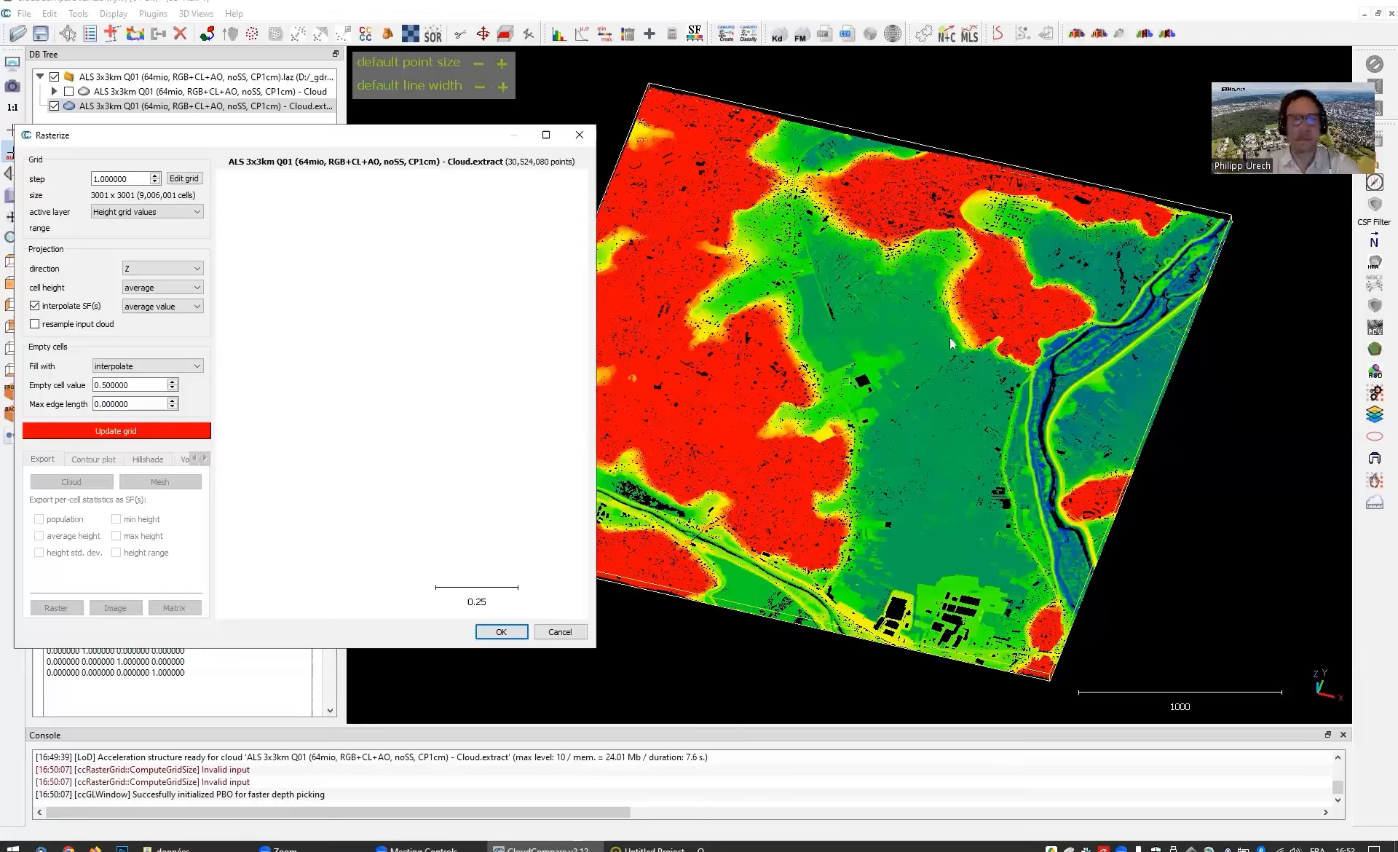
{"action": "left_click_drag", "start_coordinate": [494, 145], "coordinate": [764, 170]}
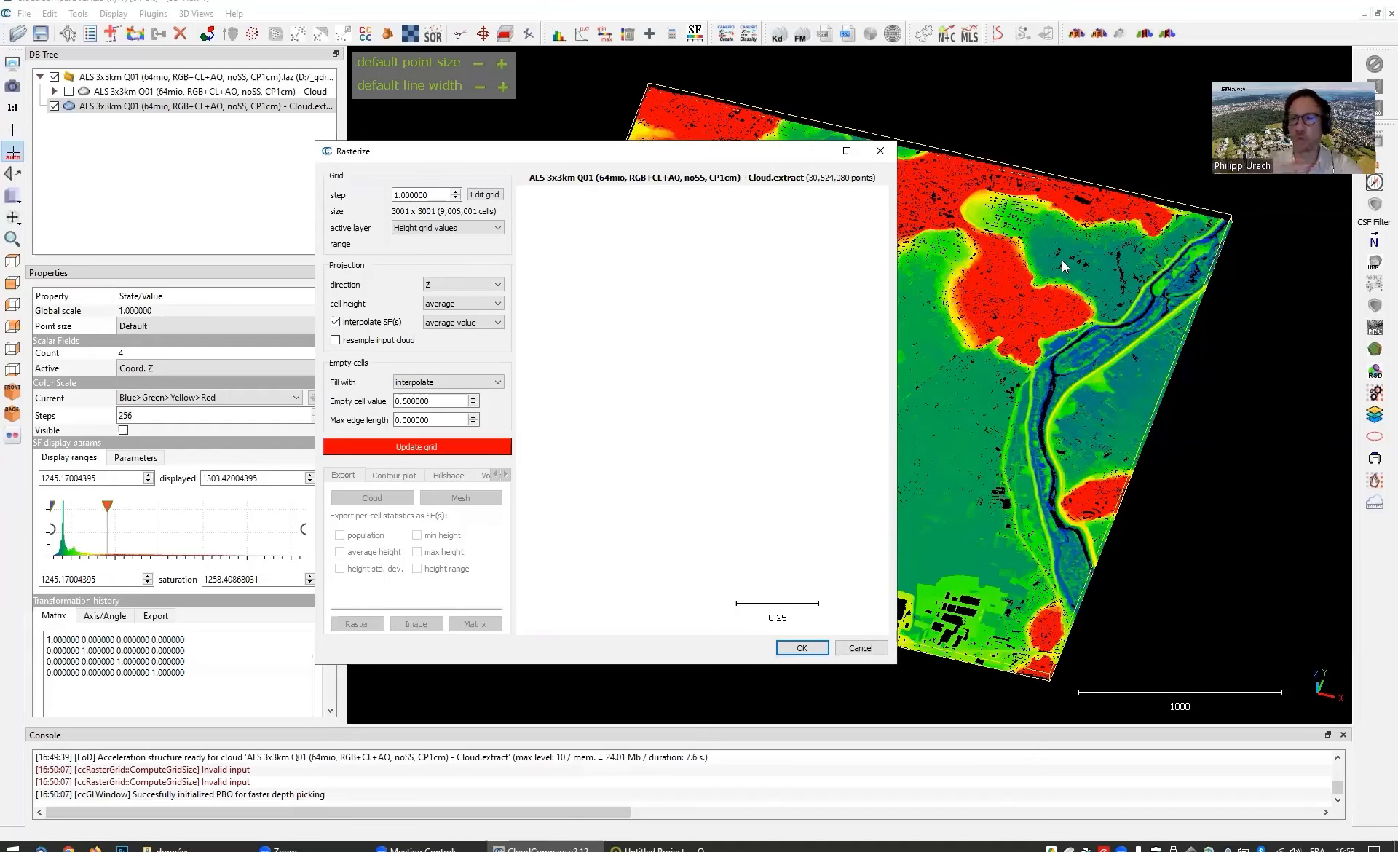
{"action": "left_click", "coordinate": [446, 382]}
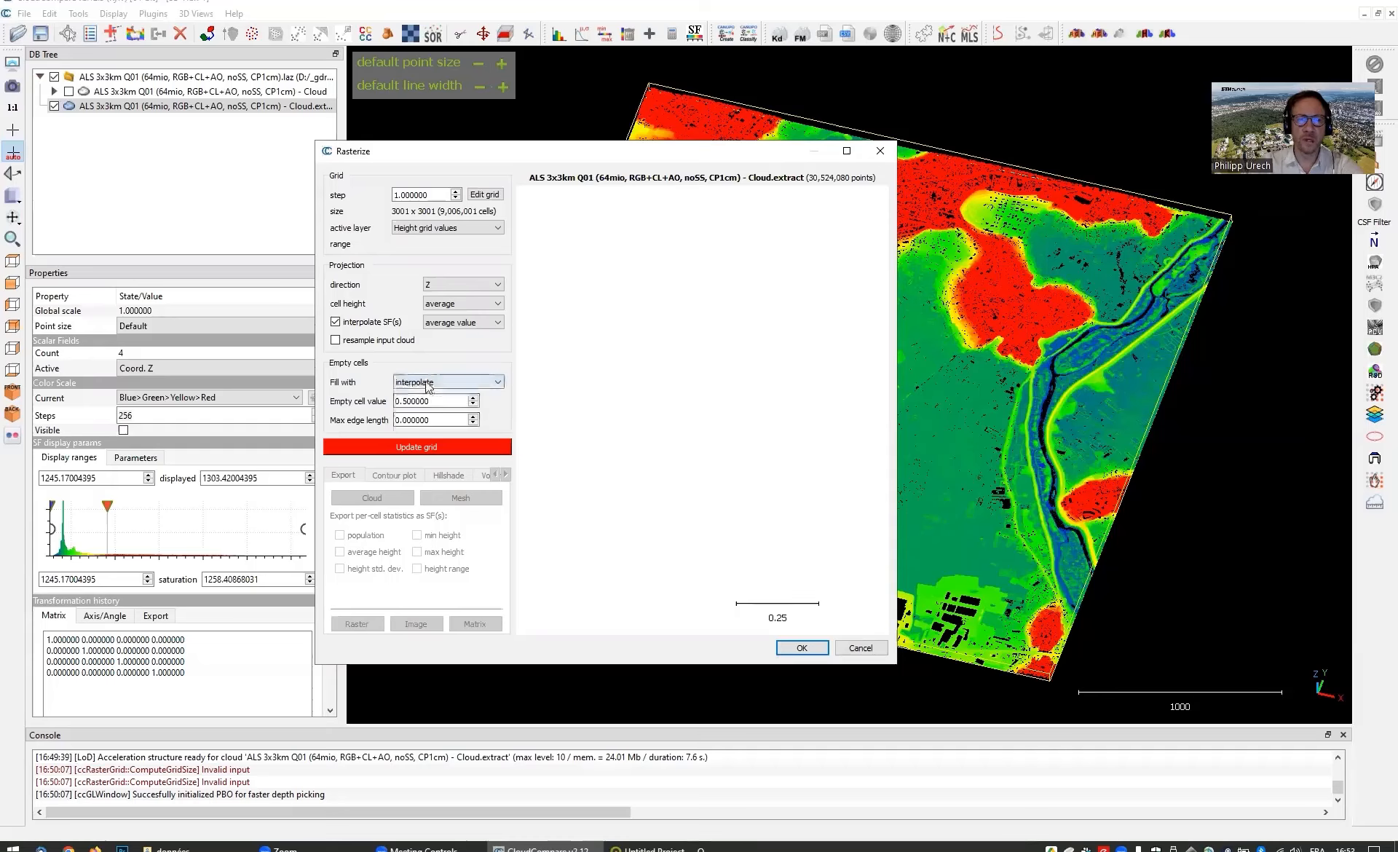
{"action": "left_click", "coordinate": [373, 378]}
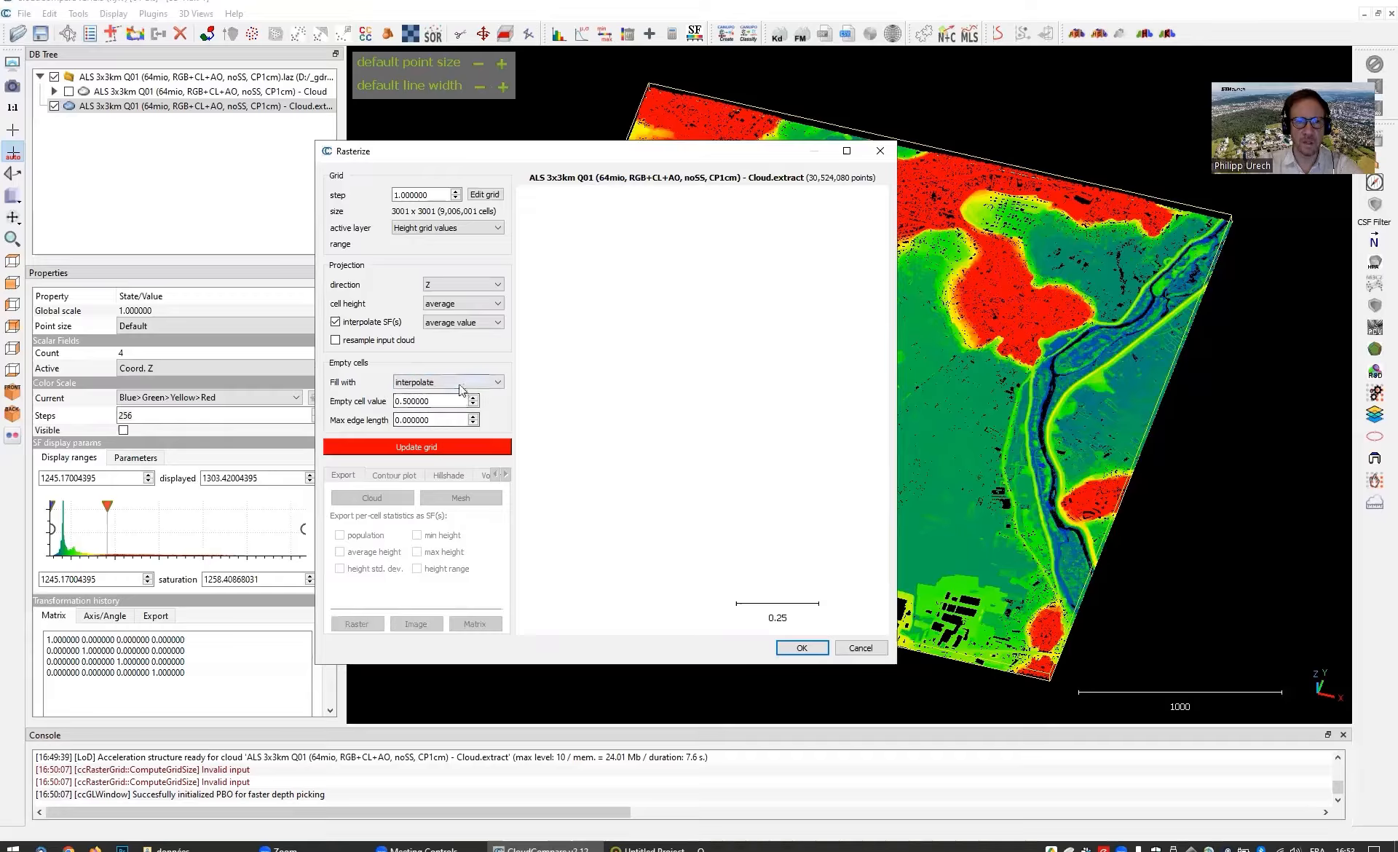
Step: Generate the height grid with the current raster settings, keeping Height grid values as the active layer
{"action": "left_click", "coordinate": [435, 447]}
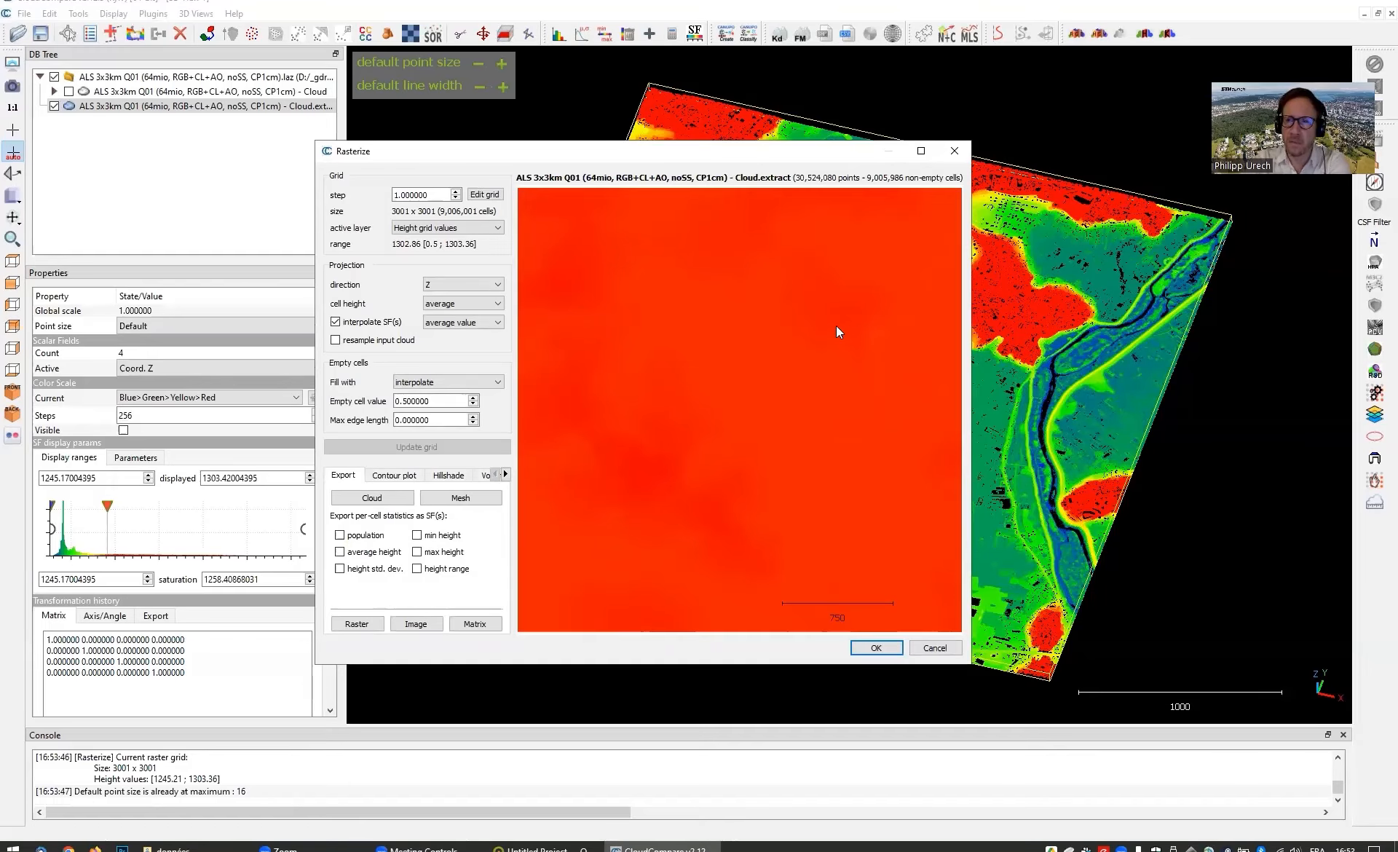
{"action": "scroll", "coordinate": [837, 327], "scroll_direction": "down", "scroll_amount": 1}
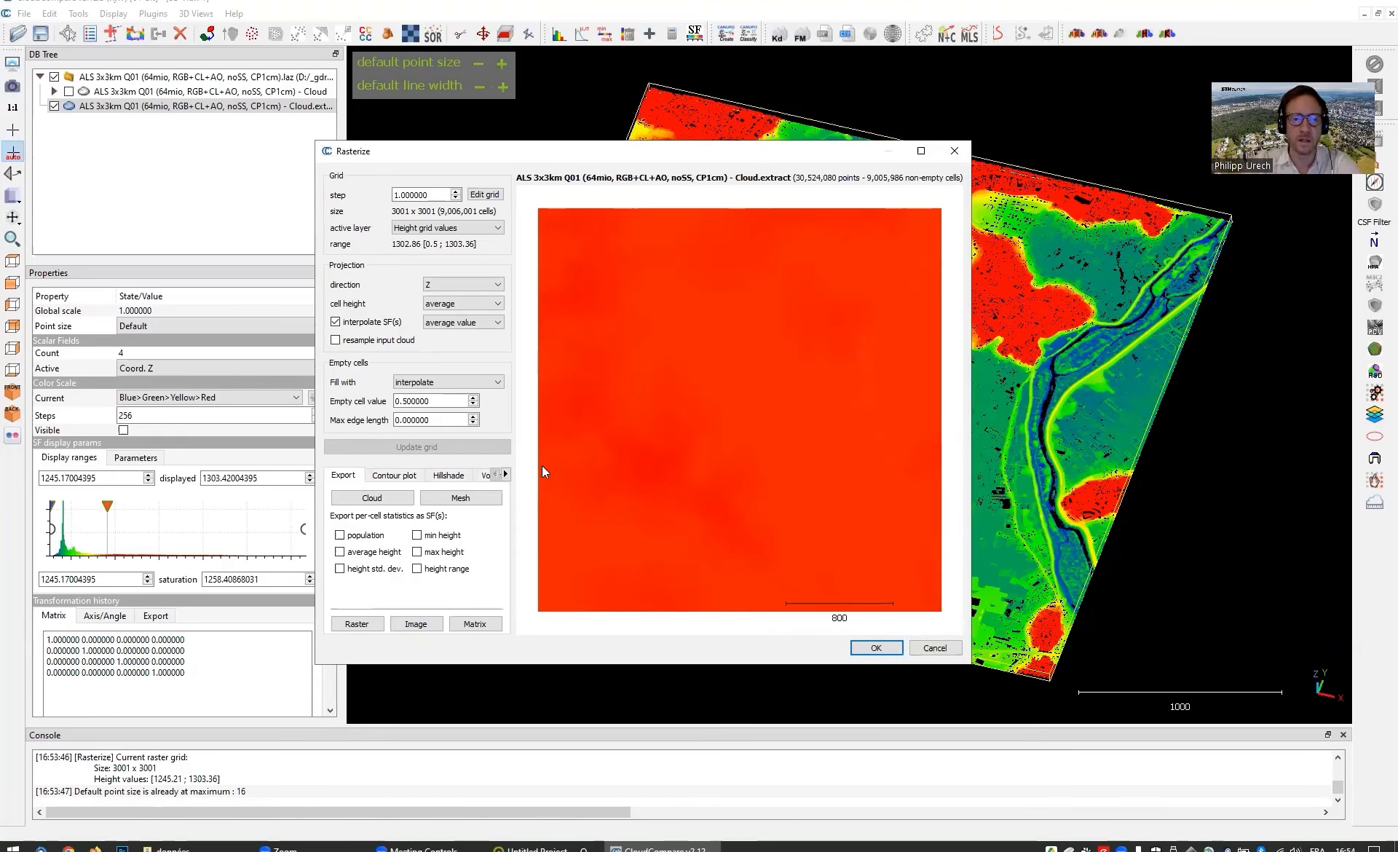
{"action": "mouse_move", "coordinate": [632, 212]}
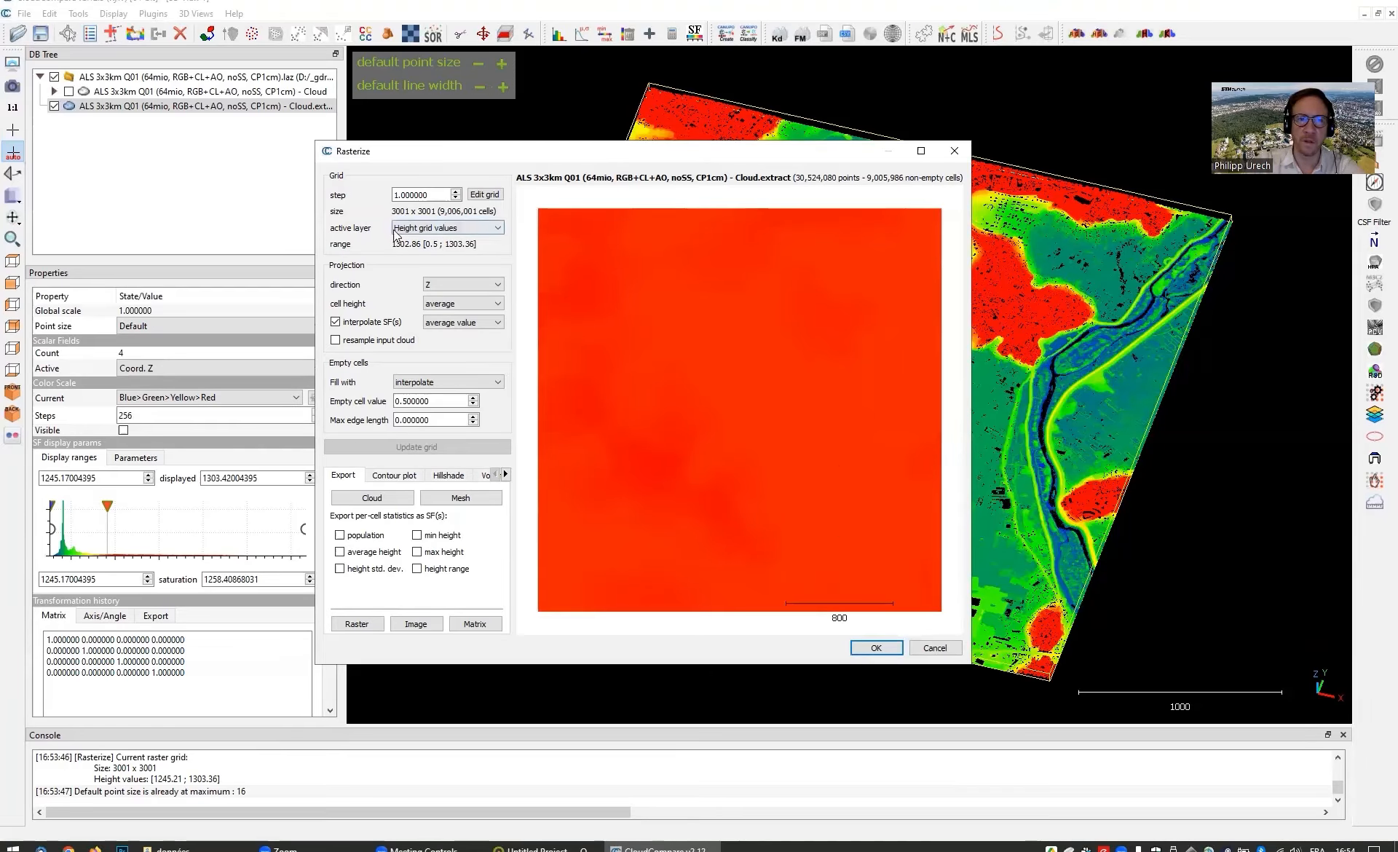
{"action": "left_click", "coordinate": [467, 228]}
{"action": "left_click", "coordinate": [414, 230]}
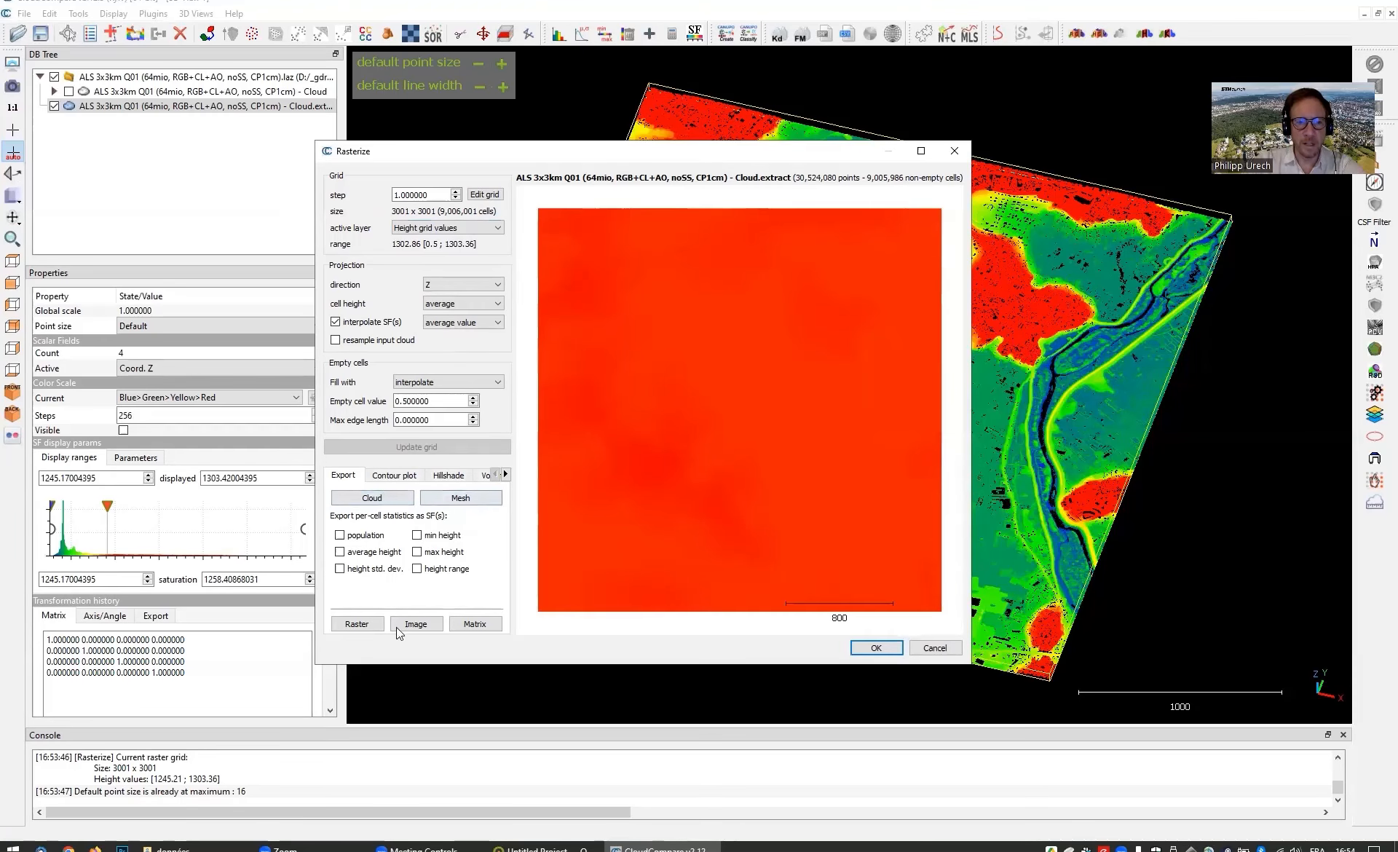
Step: Start a raster export of the grid with heights only, excluding the RGB colors
{"action": "left_click", "coordinate": [356, 625]}
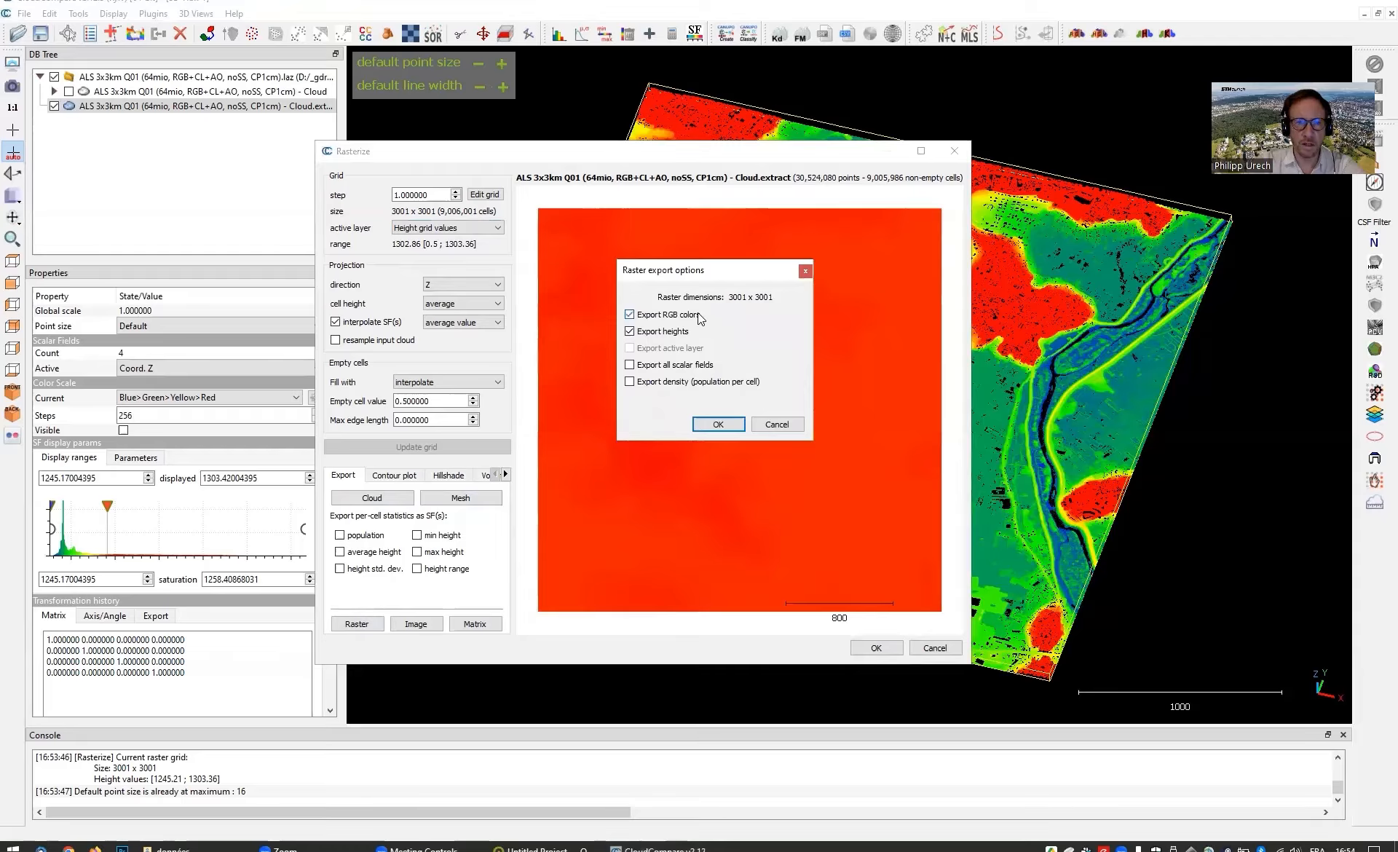
{"action": "left_click", "coordinate": [664, 314]}
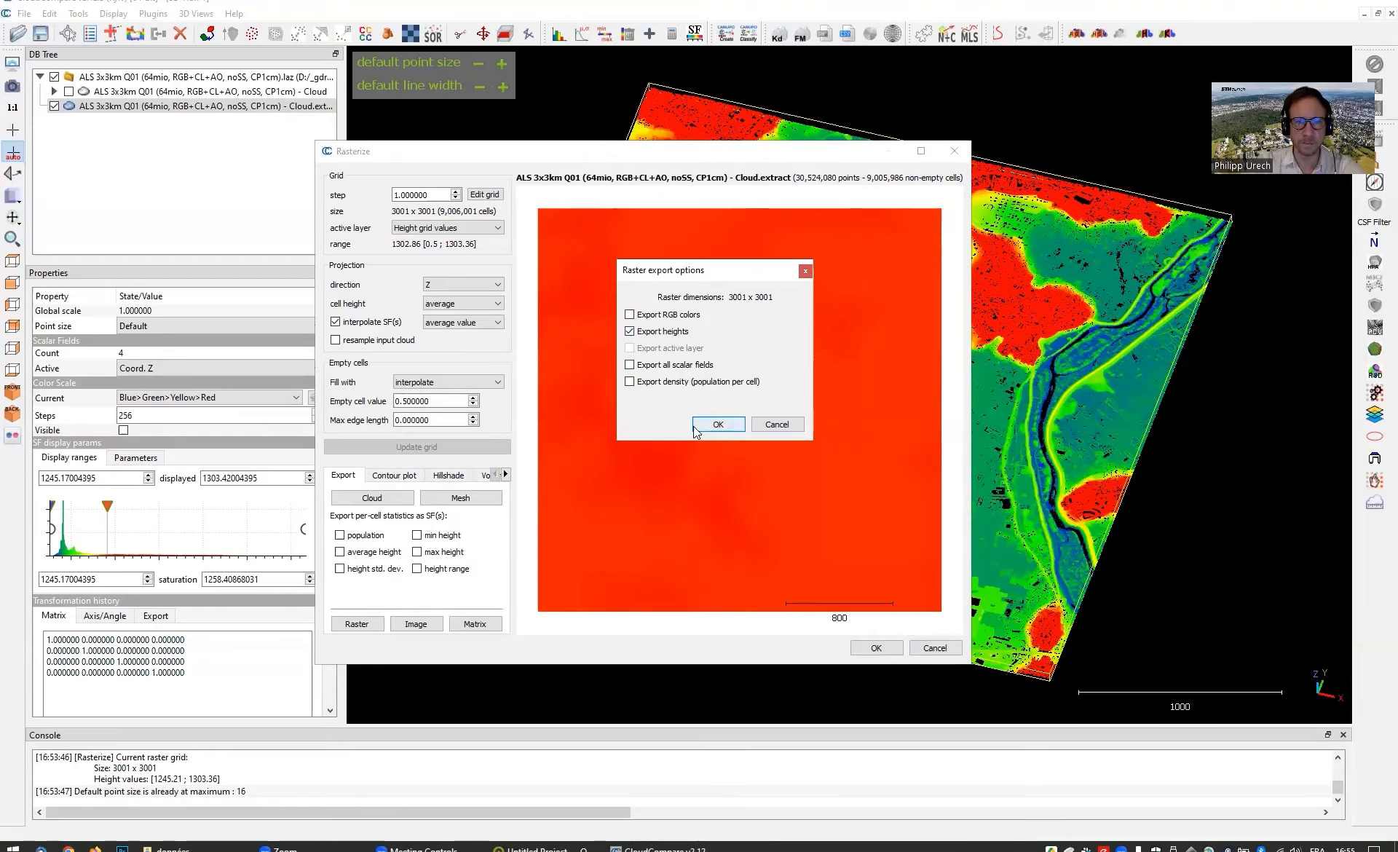
{"action": "left_click", "coordinate": [716, 424]}
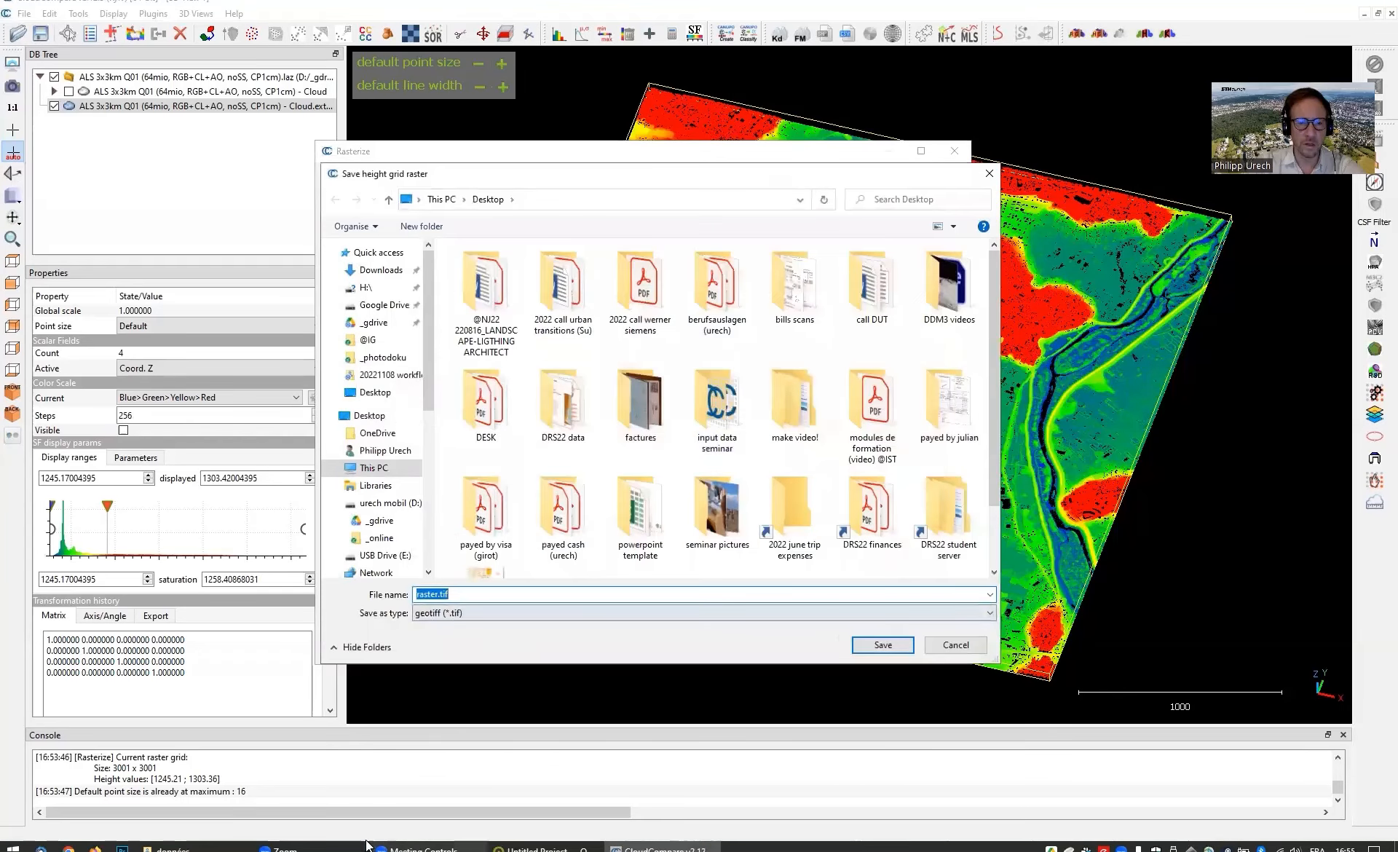
Step: Copy the path of the données folder from File Explorer and save the height raster there as raster.tif
{"action": "left_click", "coordinate": [208, 846]}
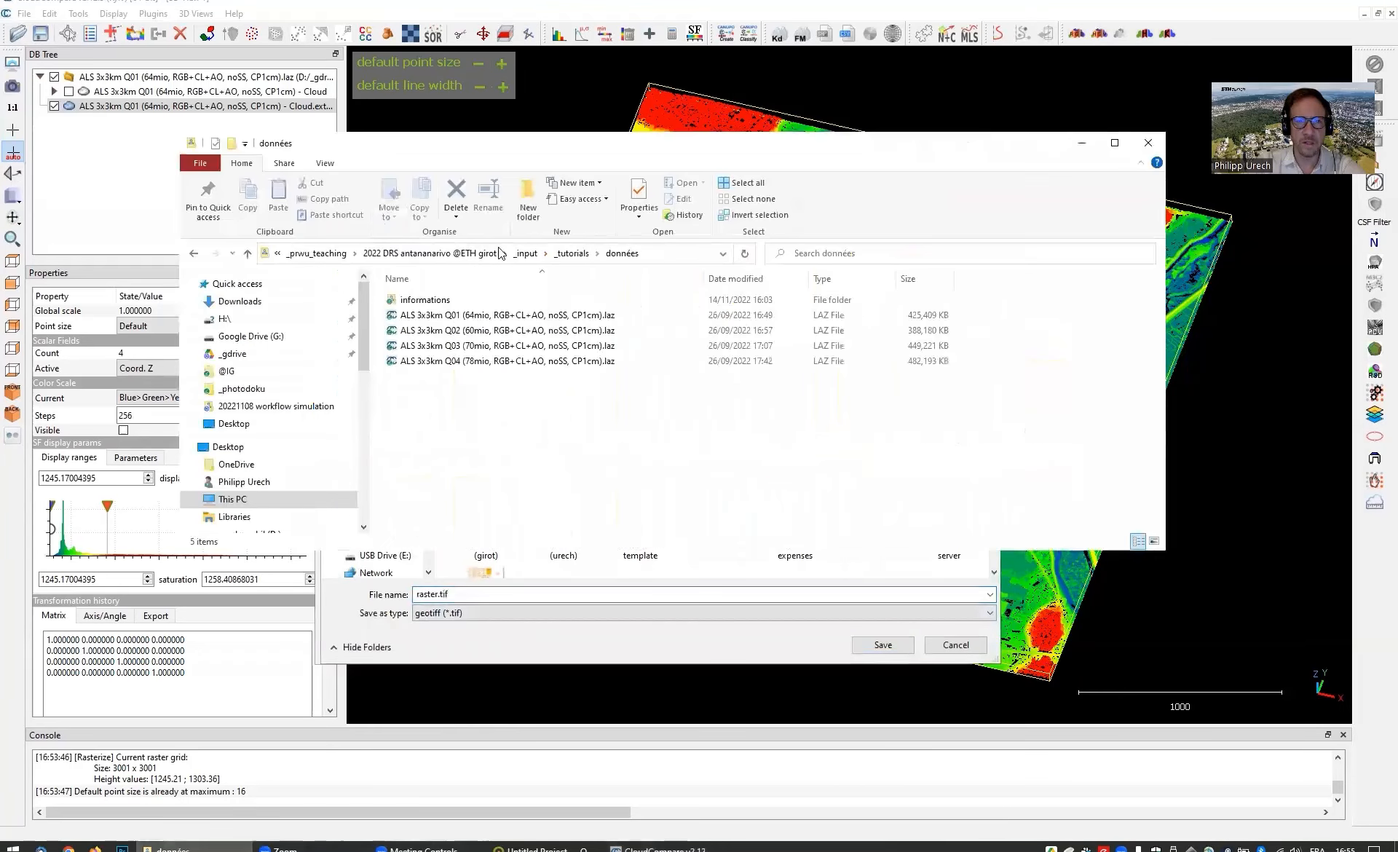
{"action": "left_click", "coordinate": [666, 254]}
{"action": "right_click", "coordinate": [620, 252]}
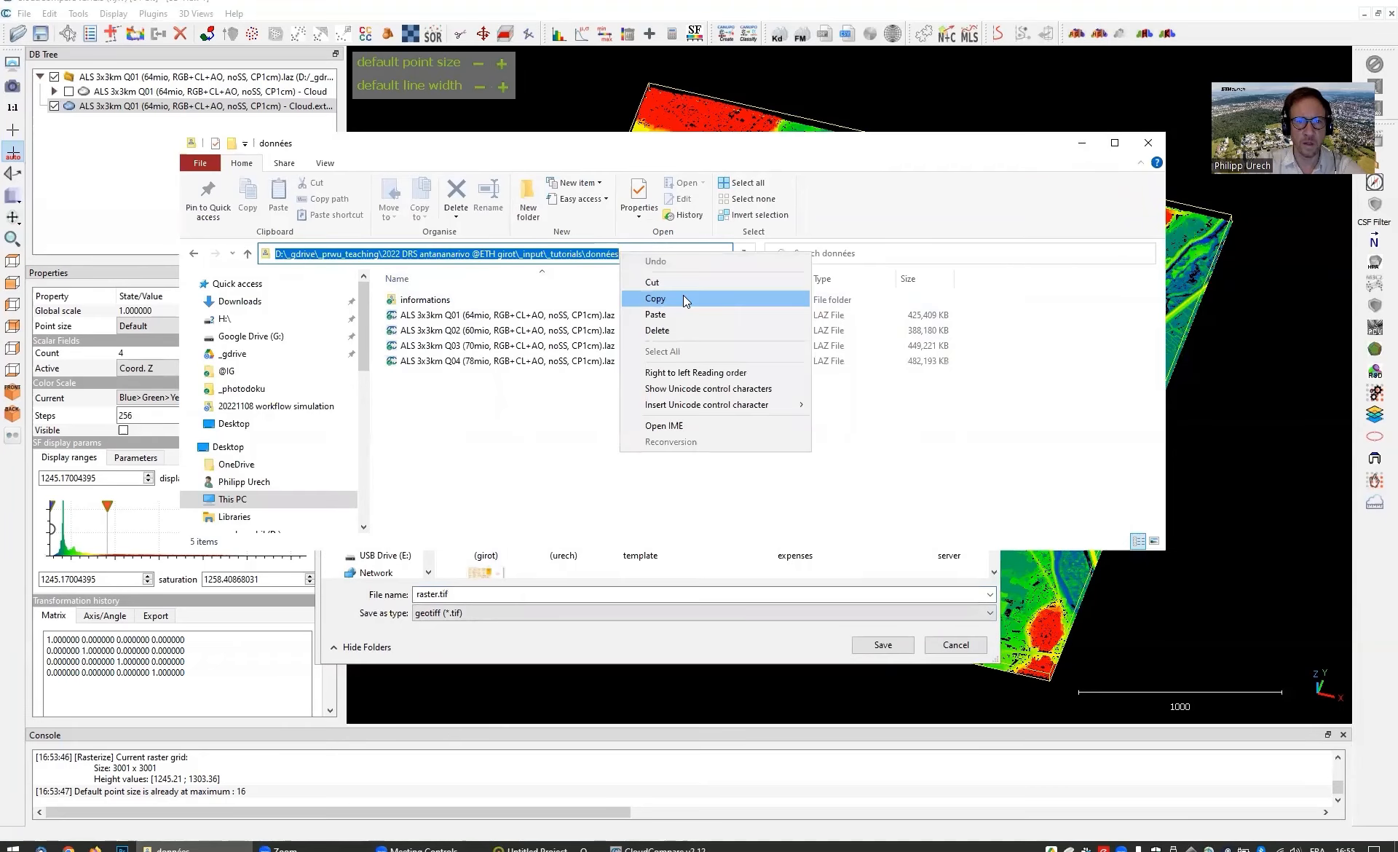
{"action": "left_click", "coordinate": [684, 298]}
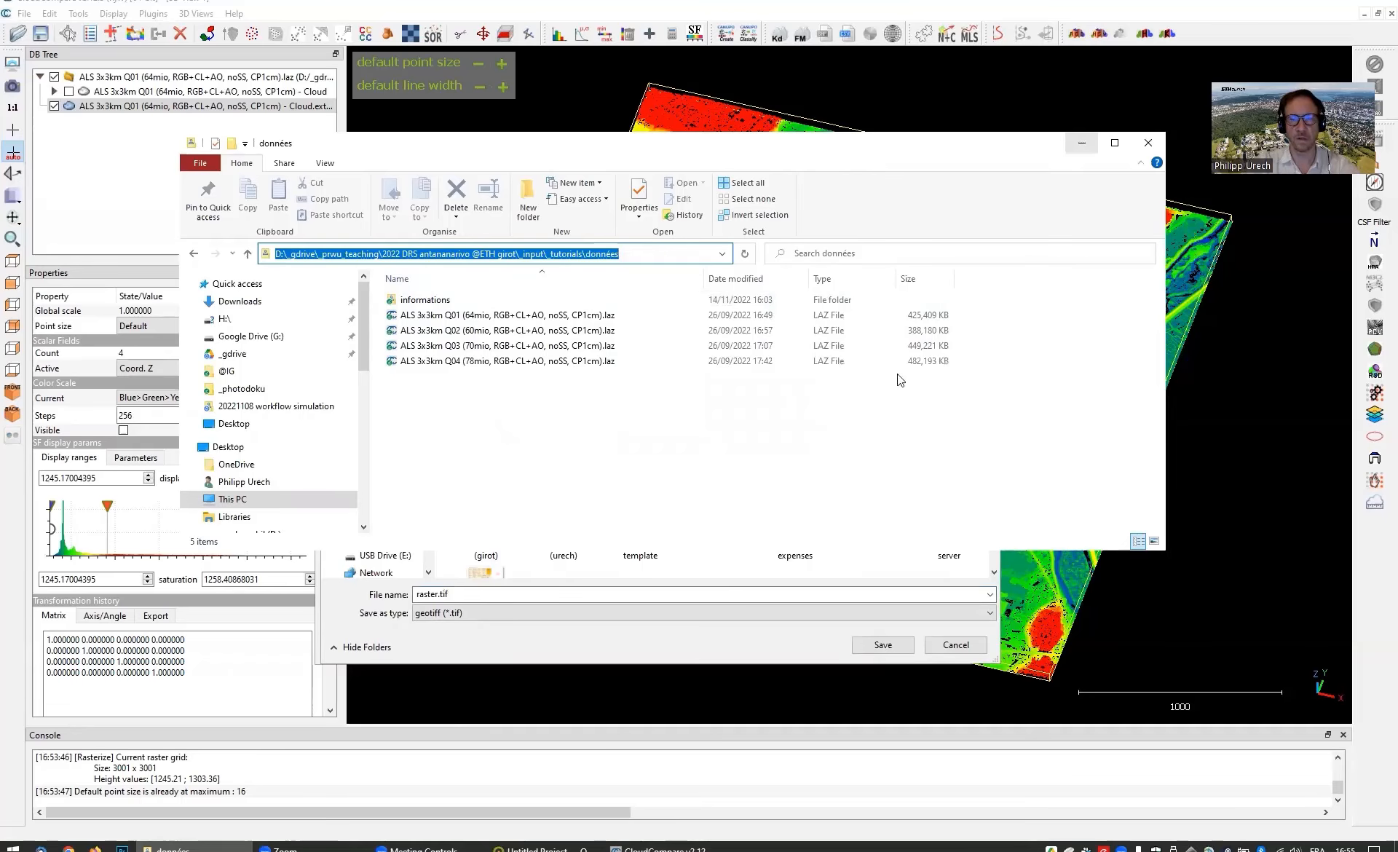
{"action": "left_click", "coordinate": [626, 592]}
{"action": "key", "text": "ctrl+a"}
{"action": "key", "text": "ctrl+v"}
{"action": "key", "text": "Return"}
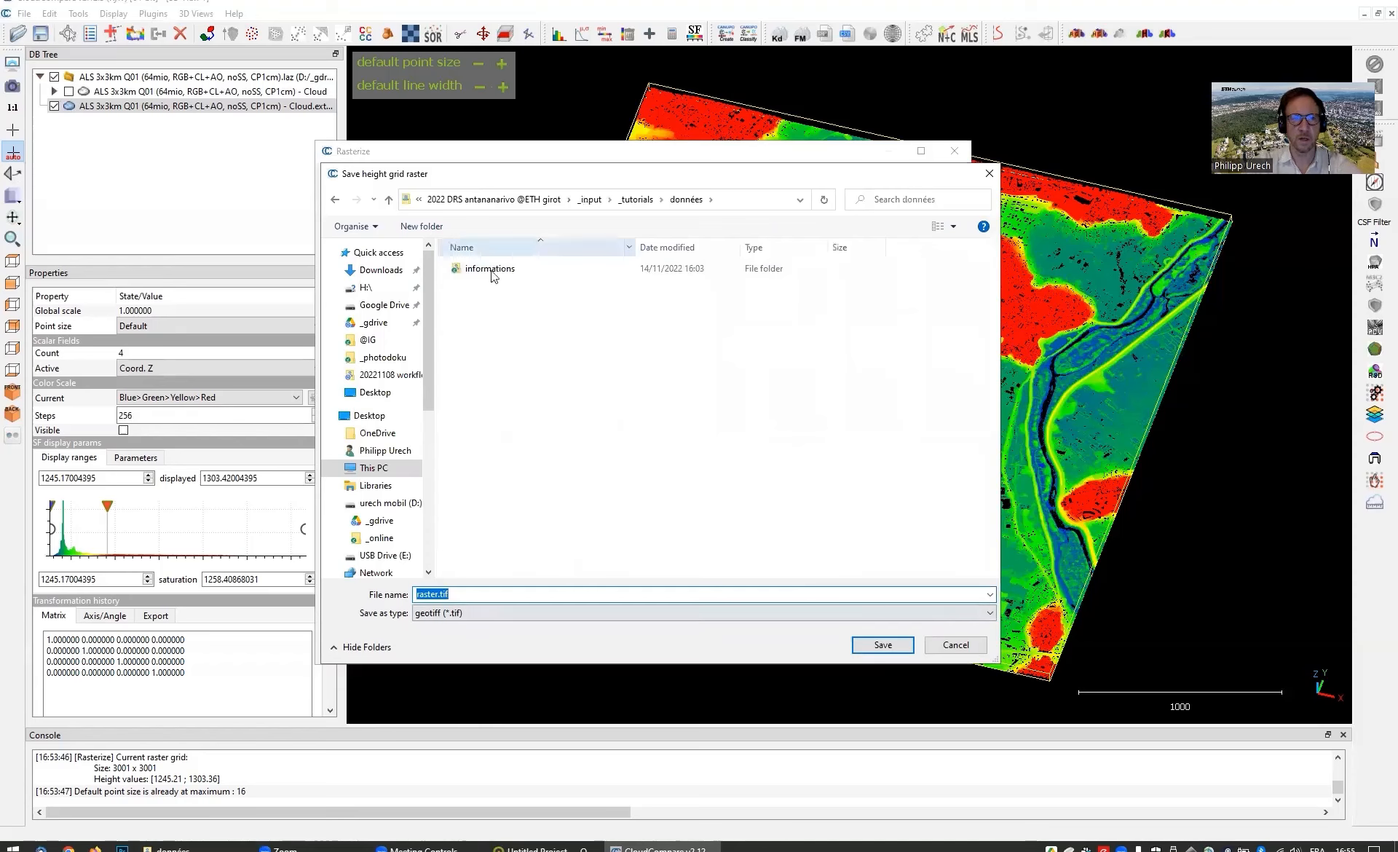
{"action": "left_click", "coordinate": [895, 649]}
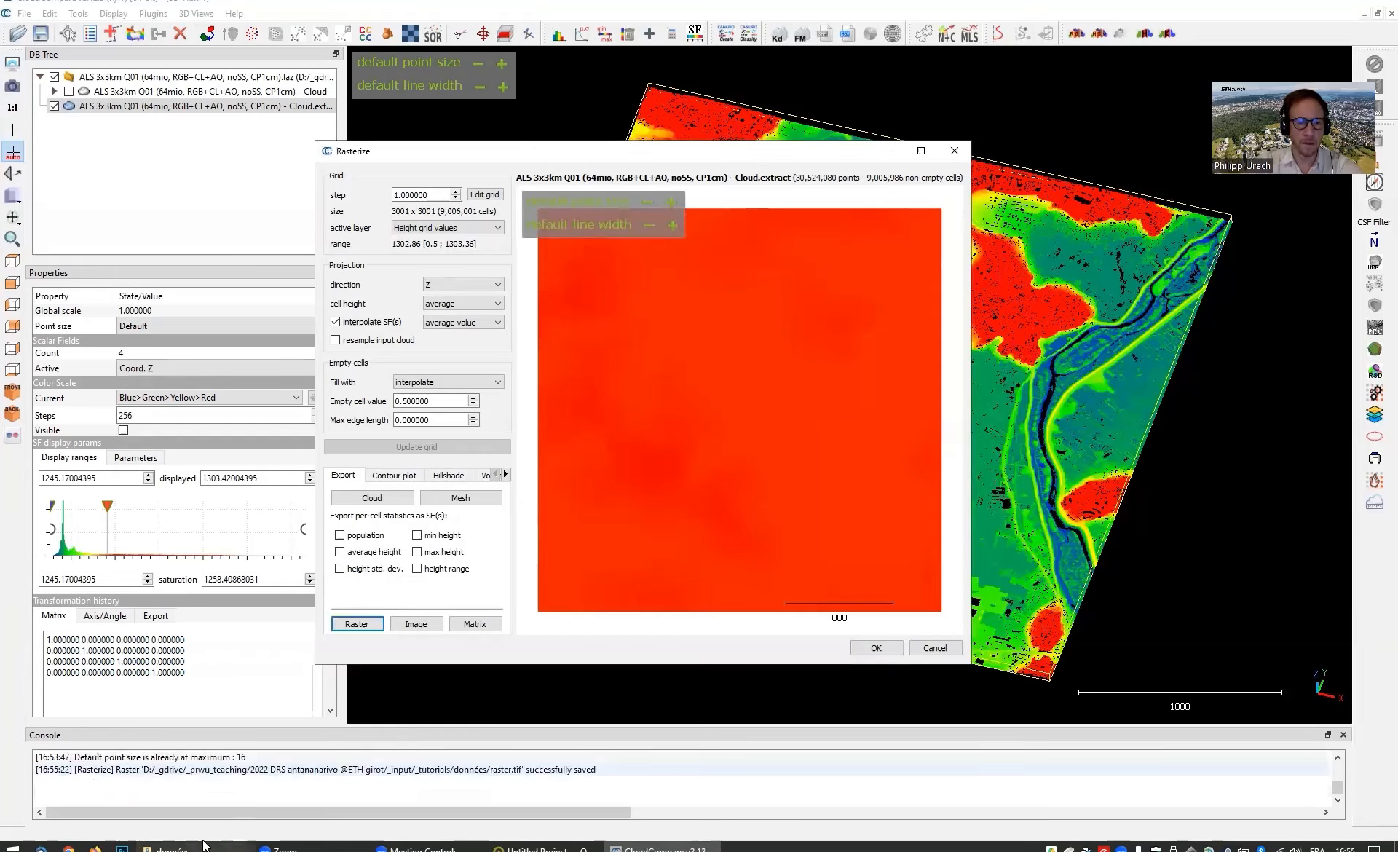
Step: Open raster.tif from the données folder in the picture viewer to check it, and close the viewer
{"action": "left_click", "coordinate": [204, 847]}
{"action": "left_click", "coordinate": [425, 378]}
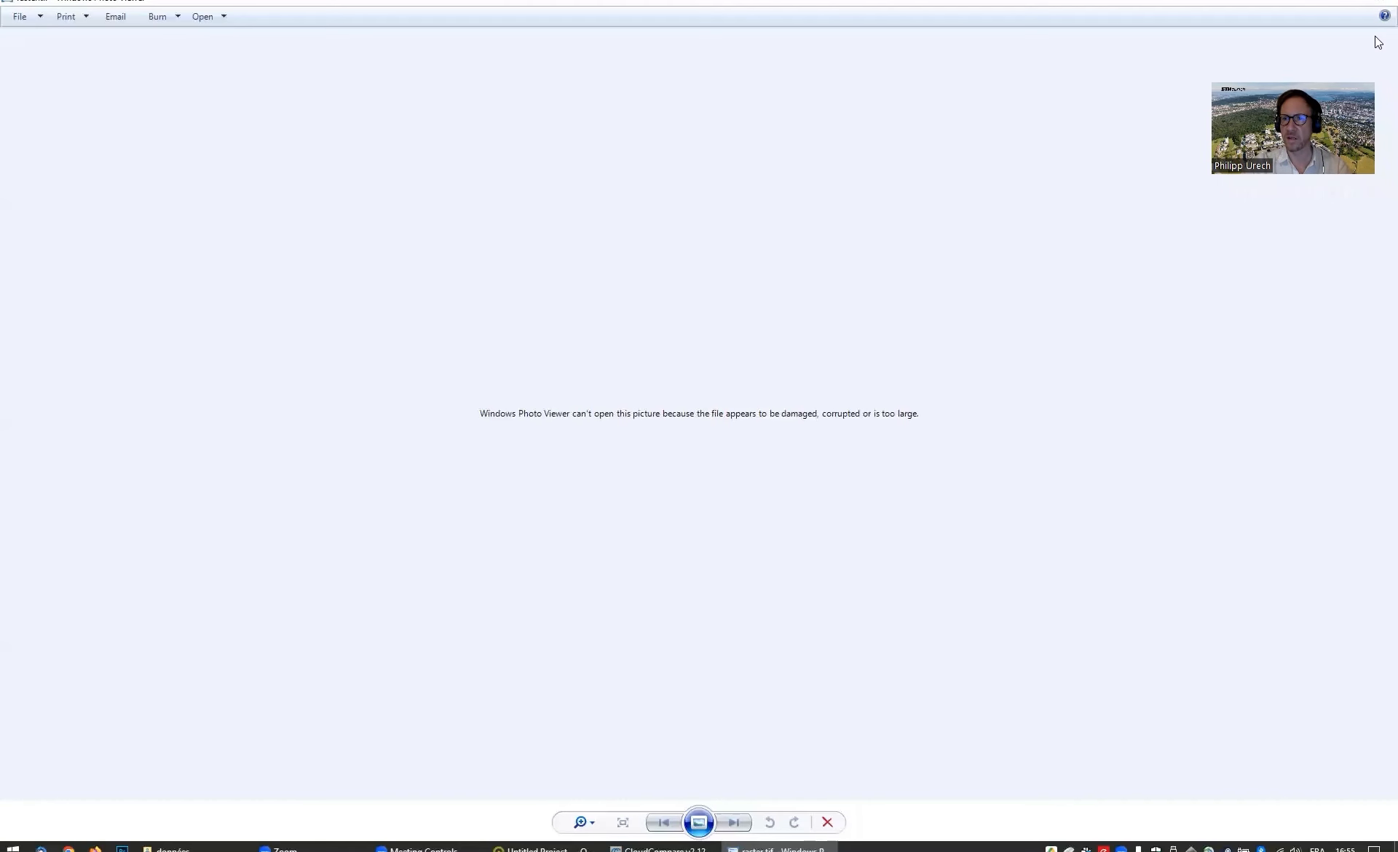
{"action": "left_click", "coordinate": [1378, 6]}
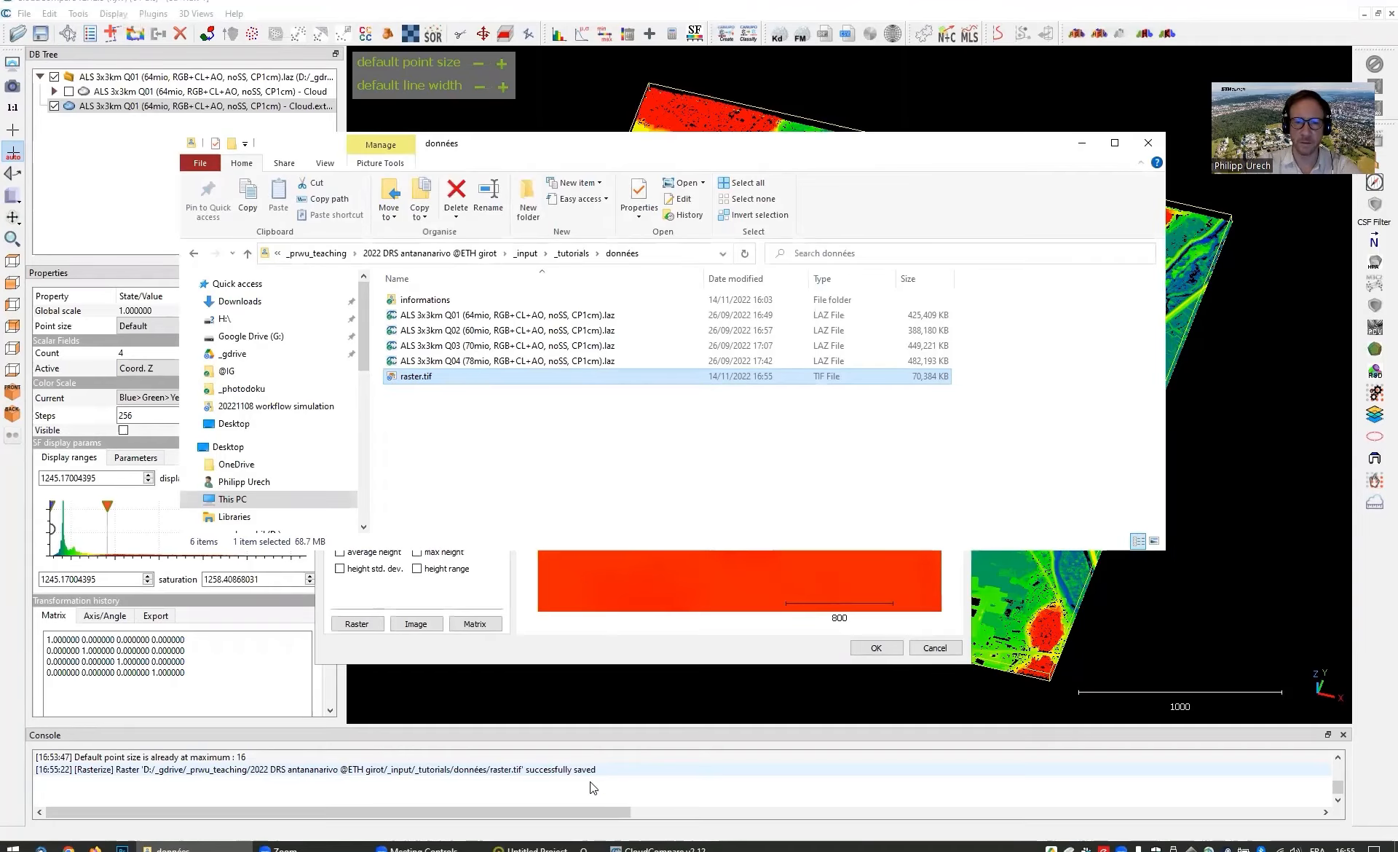
Step: Switch to QGIS, narrow the Processing Toolbox and expand its SAGA tools
{"action": "left_click", "coordinate": [533, 847]}
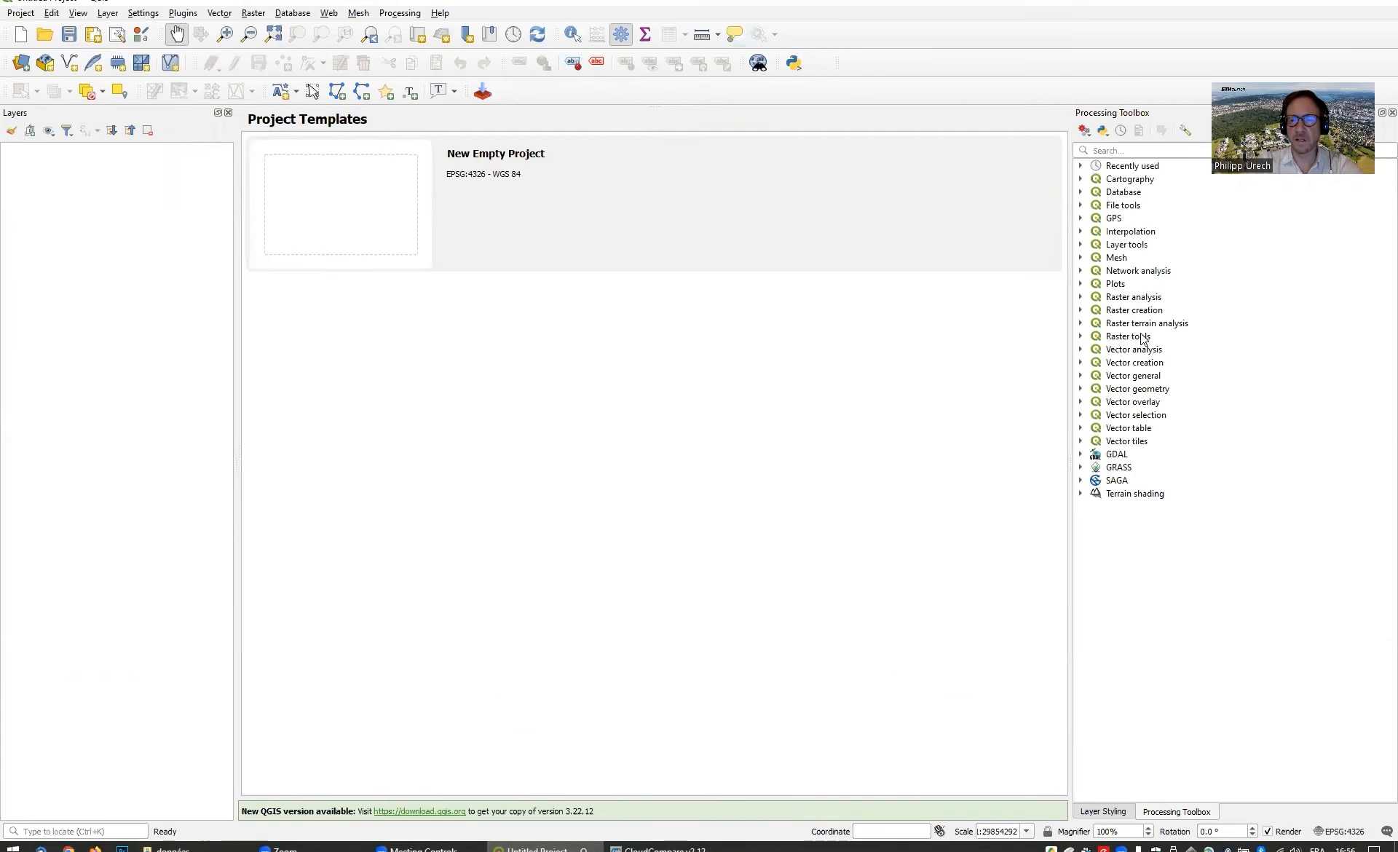
{"action": "left_click_drag", "start_coordinate": [1070, 413], "coordinate": [1110, 422]}
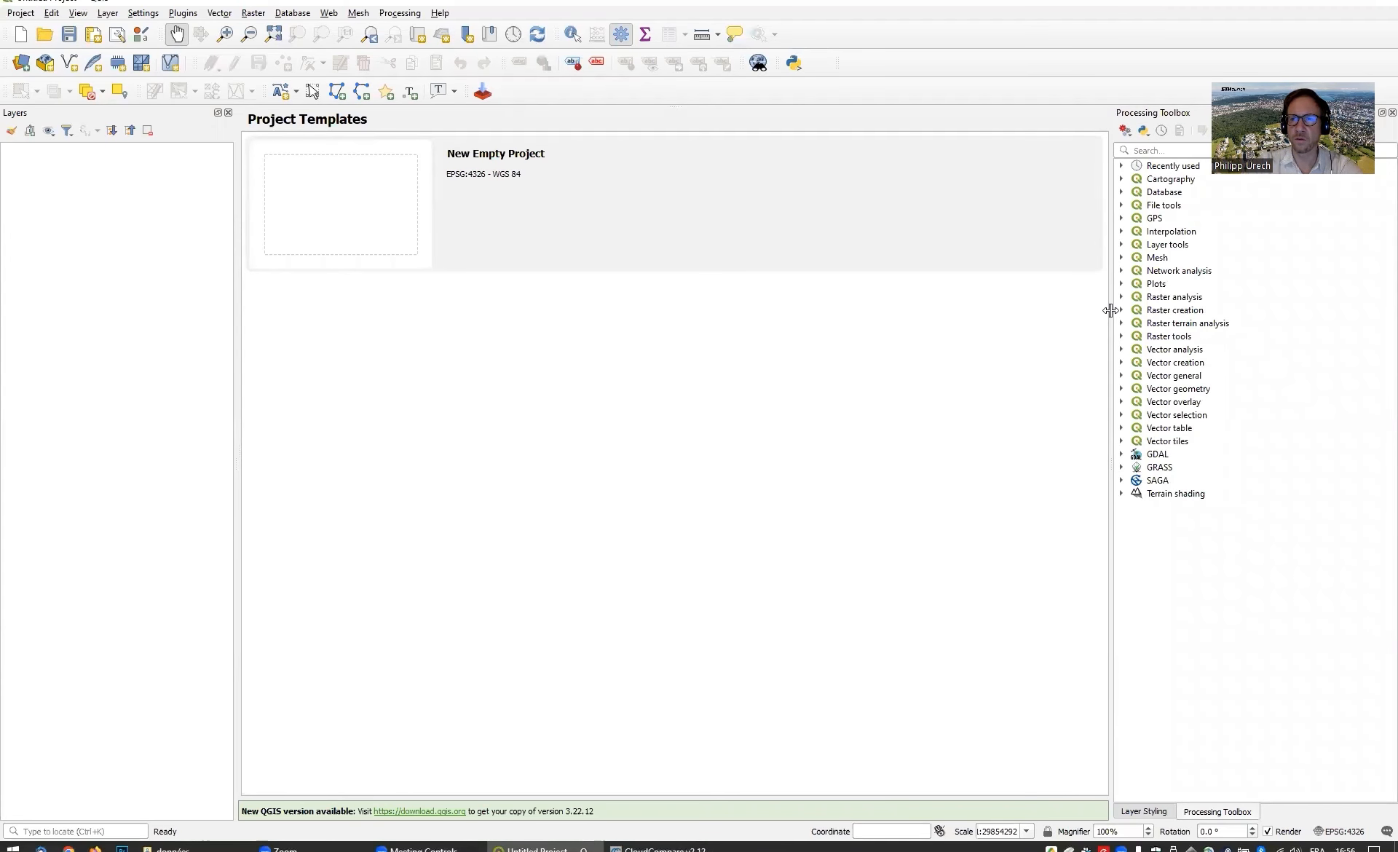
{"action": "left_click_drag", "start_coordinate": [1110, 310], "coordinate": [1125, 311]}
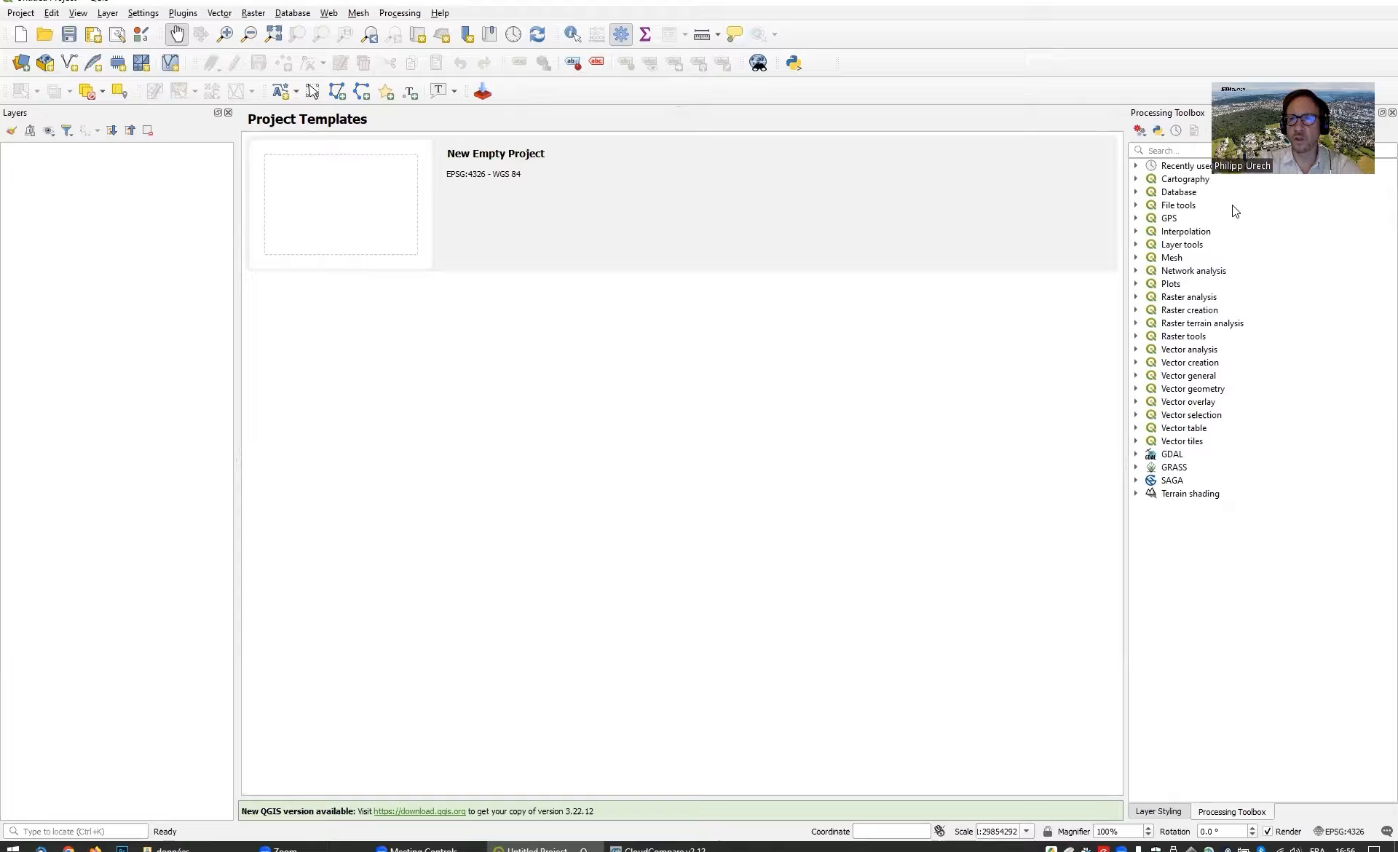
{"action": "left_click", "coordinate": [1137, 480]}
{"action": "left_click", "coordinate": [1179, 482]}
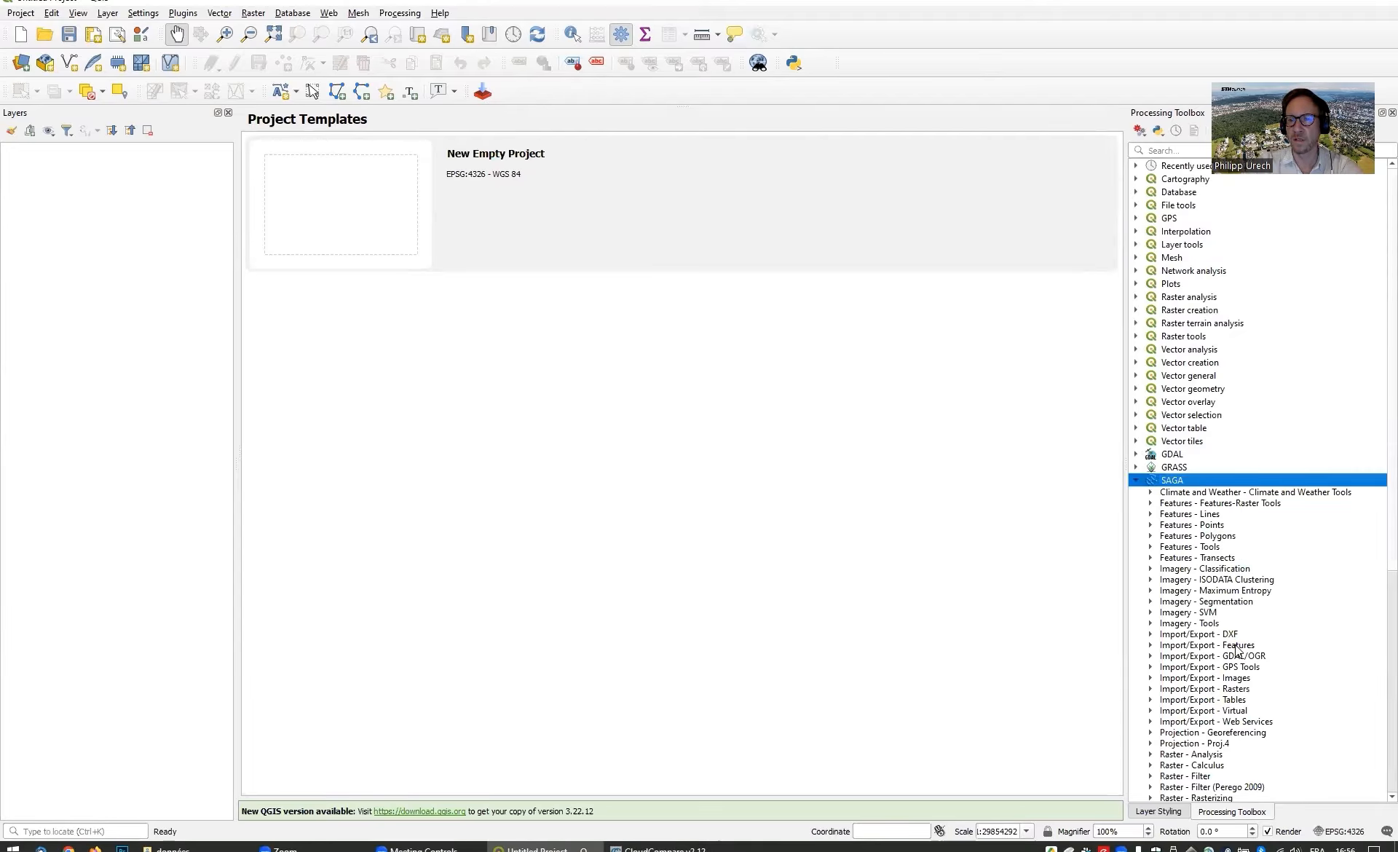
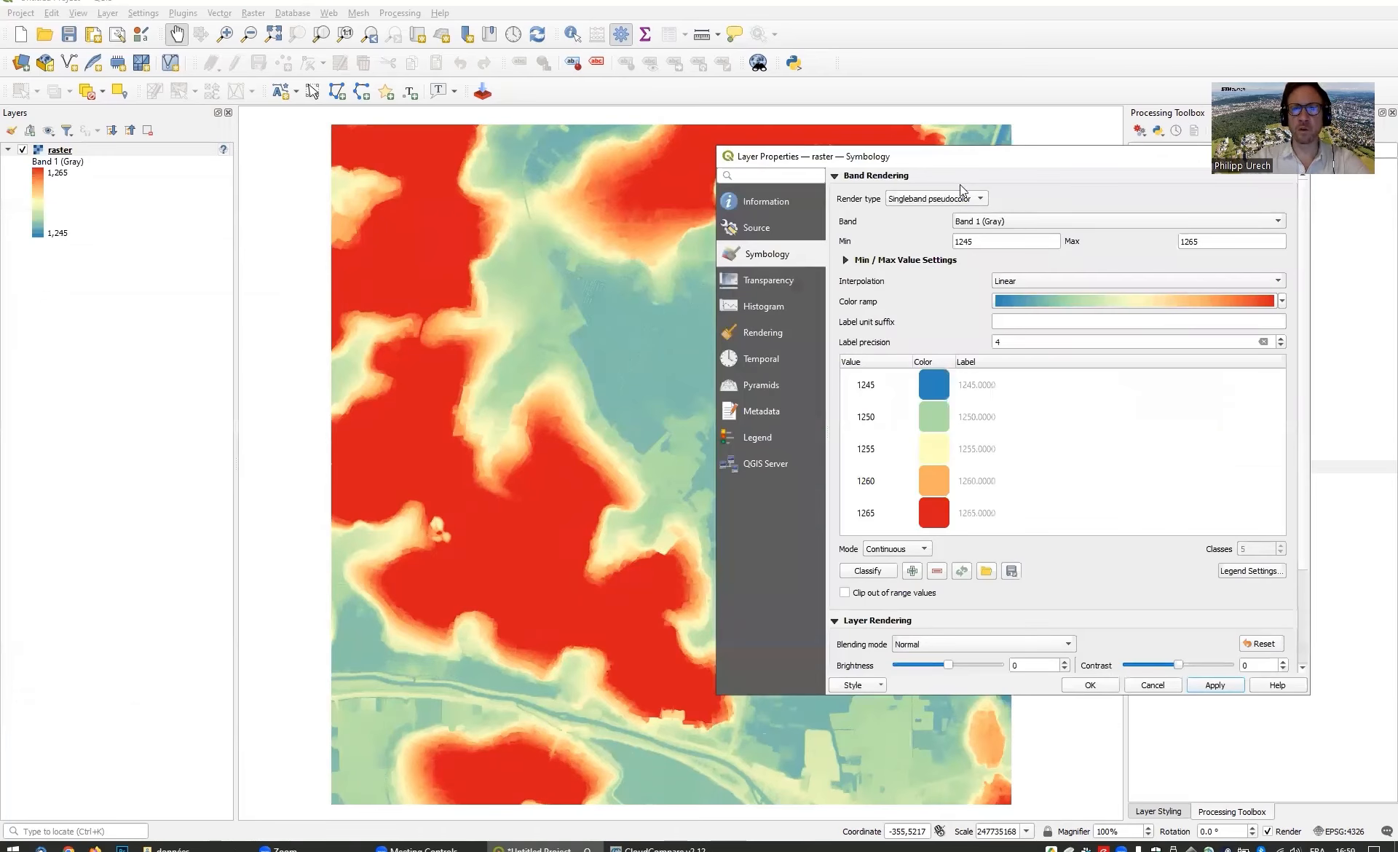
Step: Change the raster layer's render type to Hillshade and apply it
{"action": "left_click", "coordinate": [945, 200]}
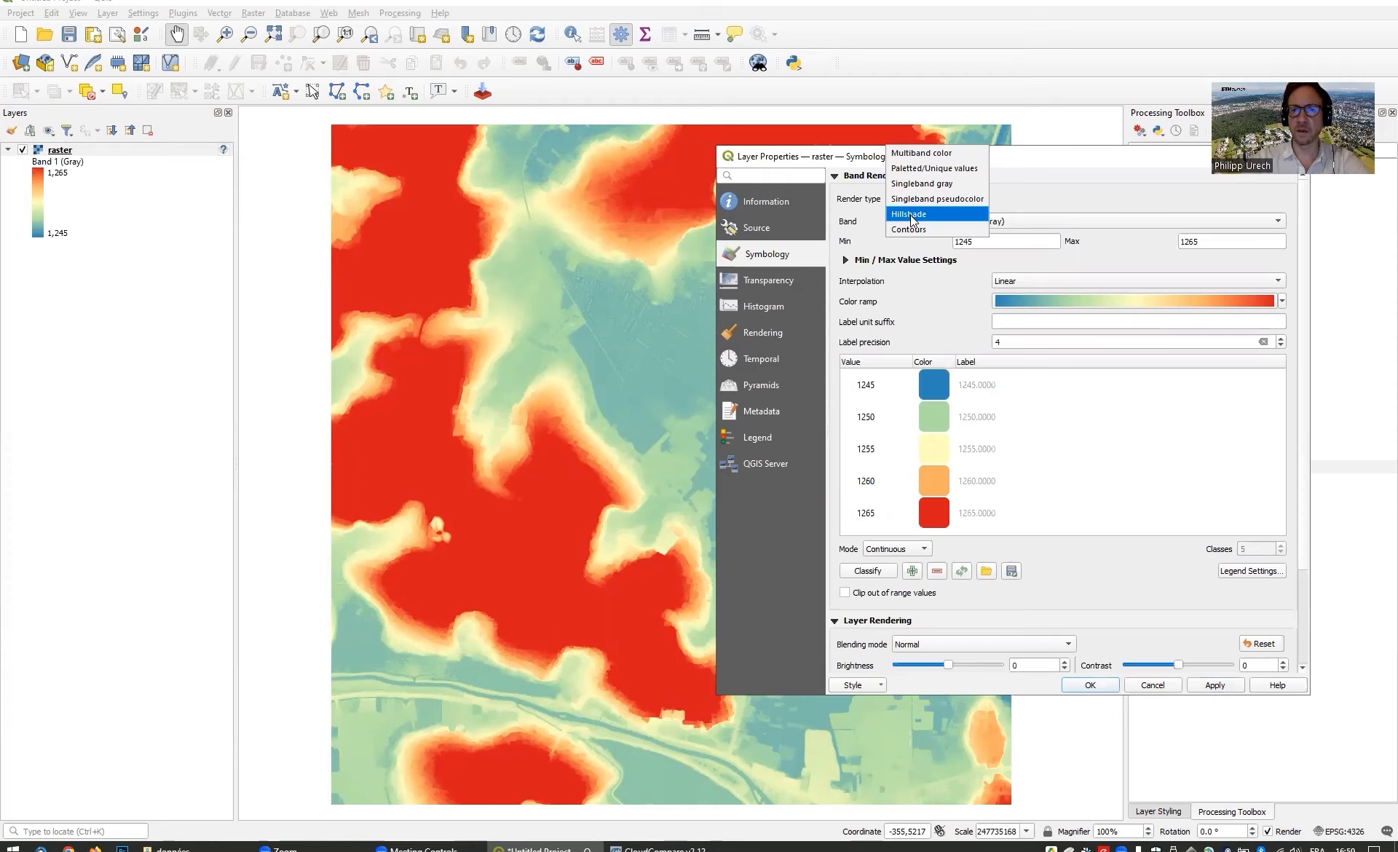
{"action": "left_click", "coordinate": [911, 214]}
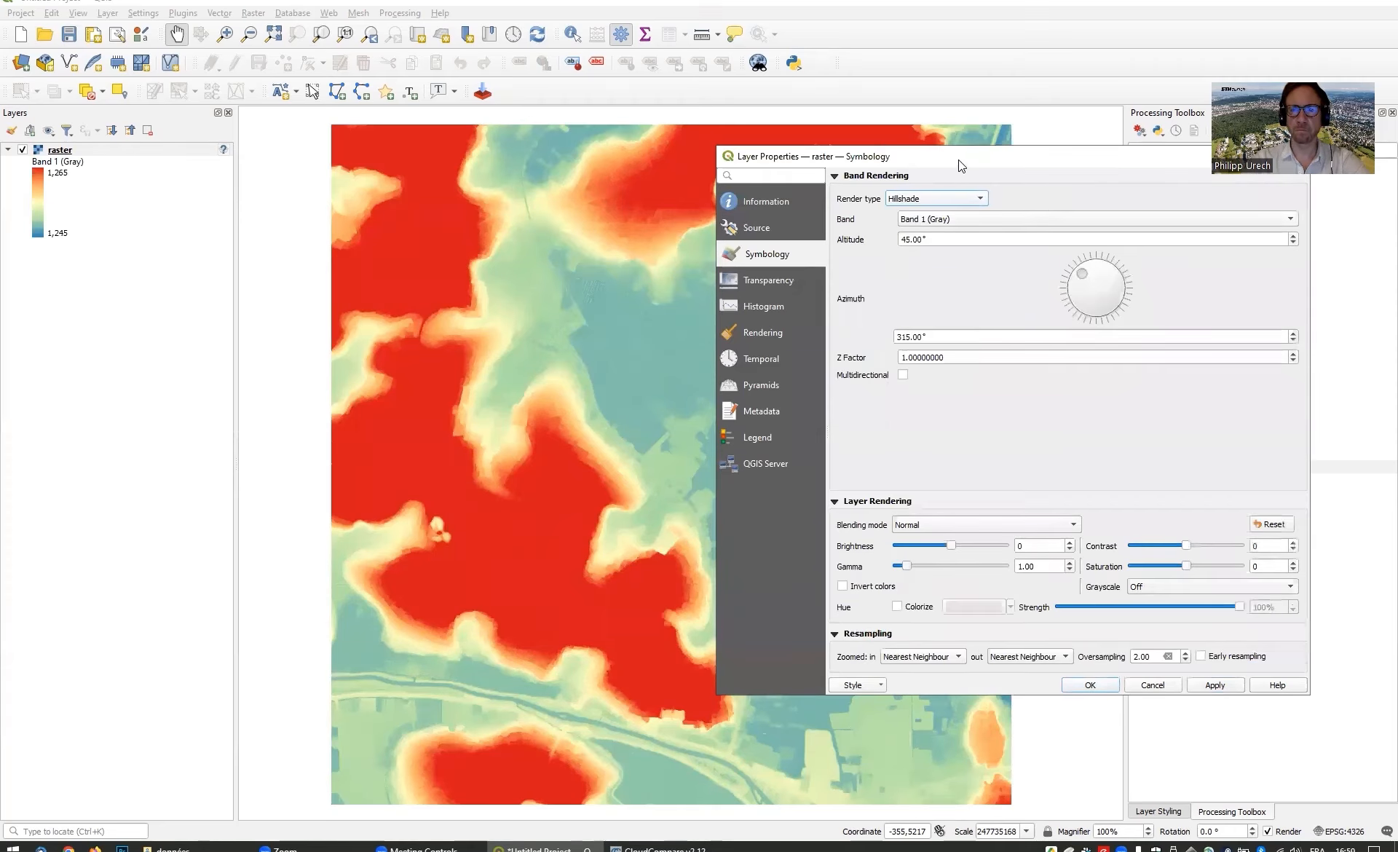
{"action": "left_click_drag", "start_coordinate": [960, 164], "coordinate": [945, 197]}
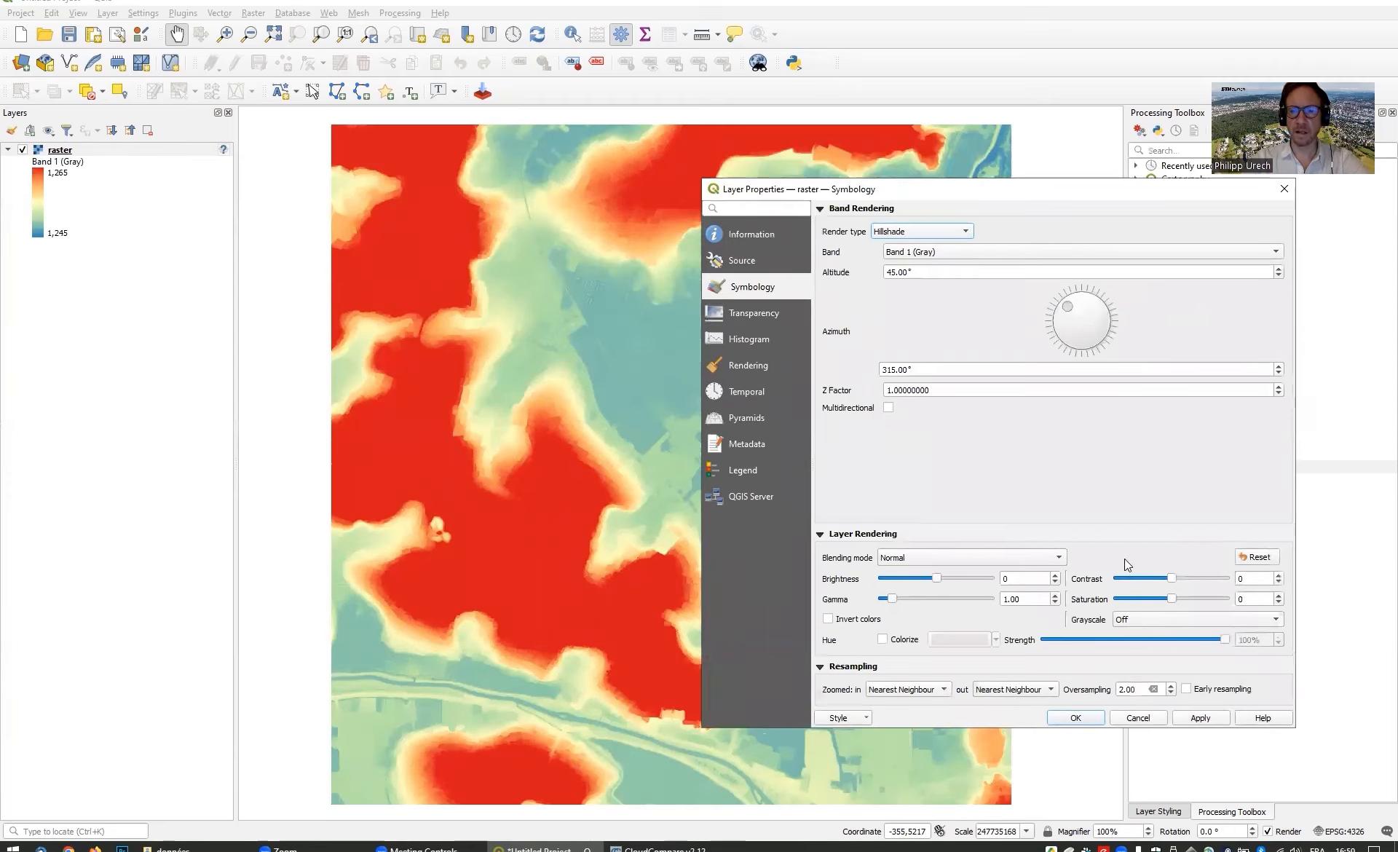
{"action": "left_click", "coordinate": [911, 233]}
{"action": "left_click", "coordinate": [904, 234]}
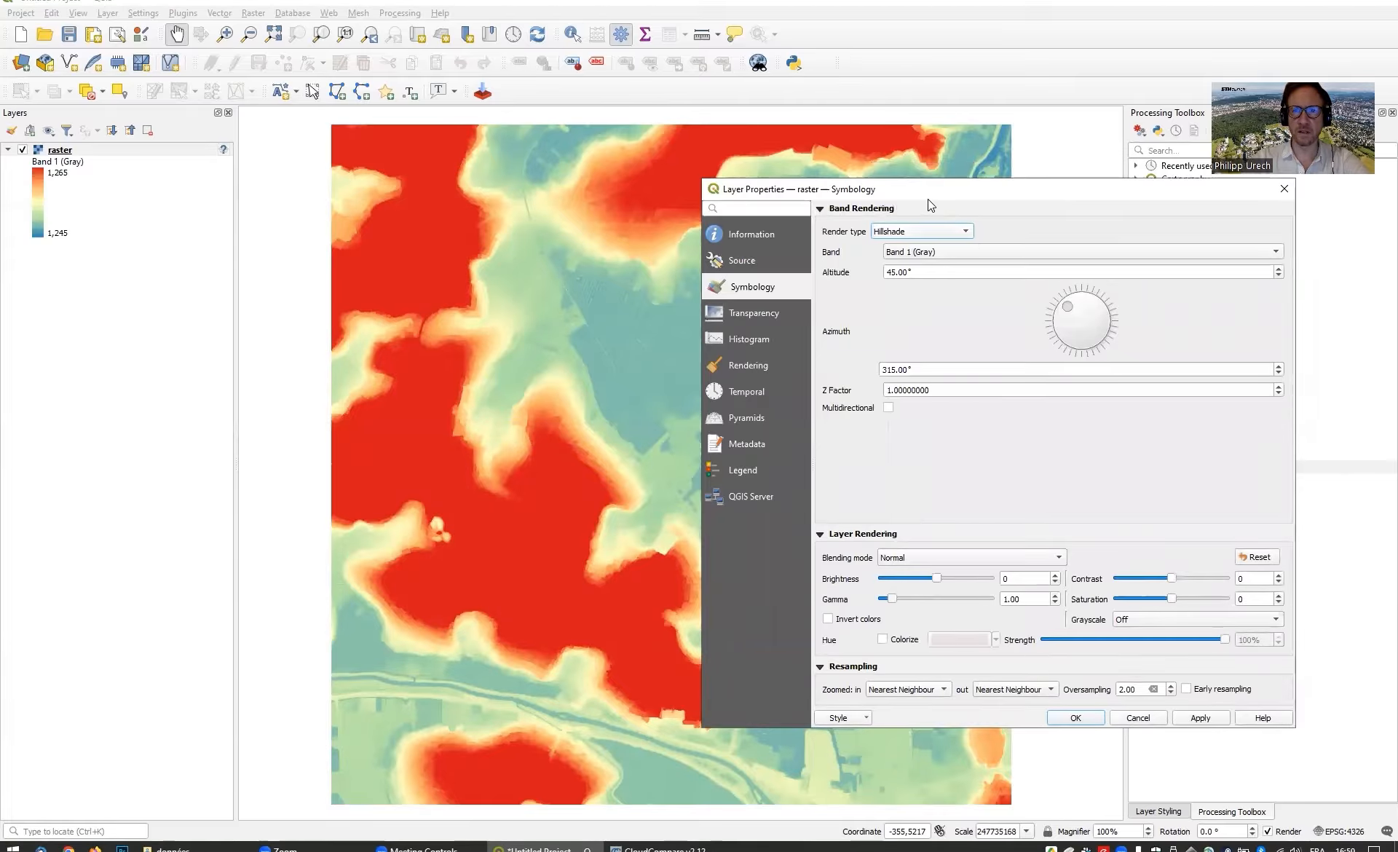
{"action": "left_click_drag", "start_coordinate": [928, 199], "coordinate": [943, 221]}
{"action": "left_click", "coordinate": [1215, 740]}
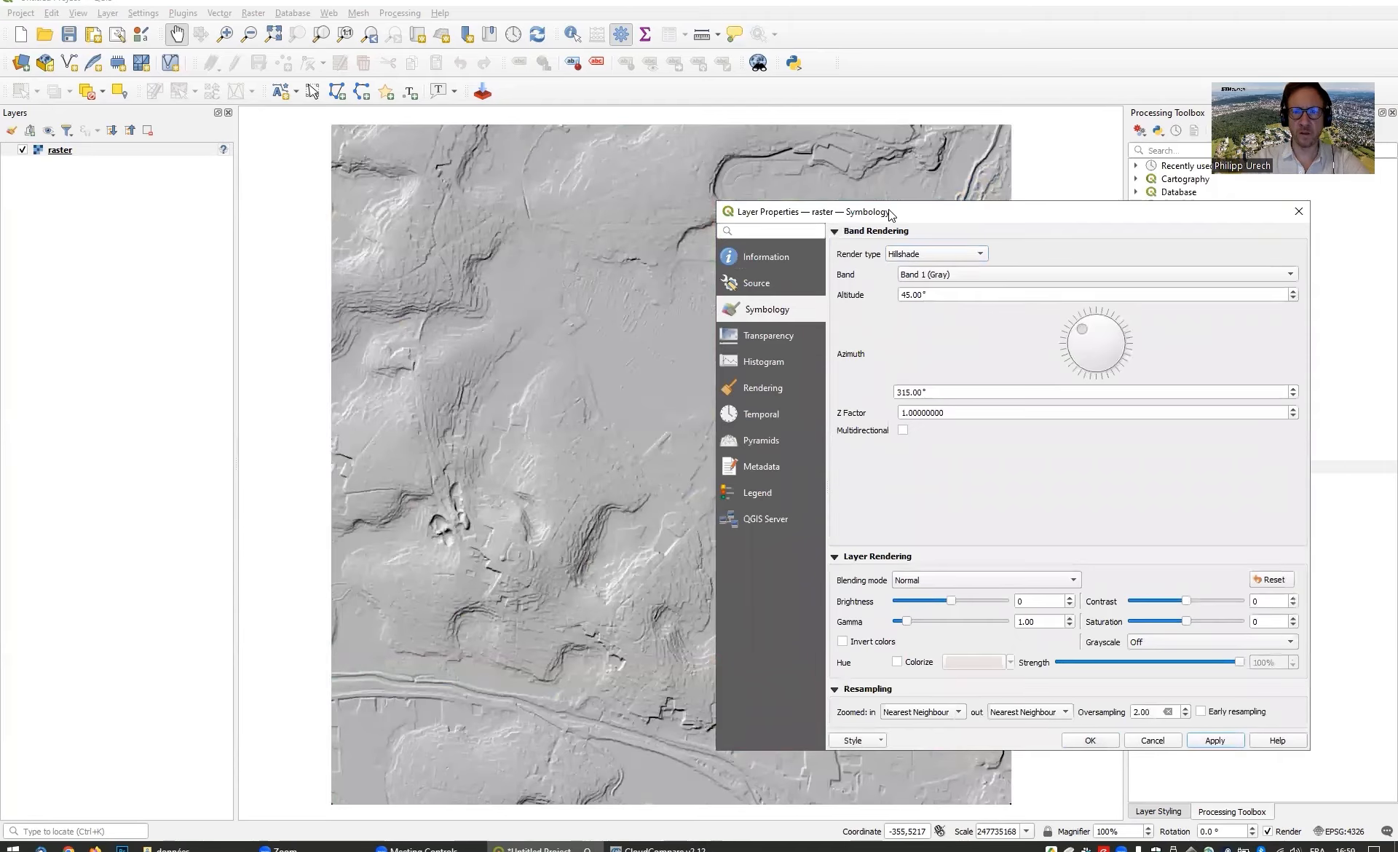
Step: Set the hillshade azimuth to 360° and apply it to the raster layer
{"action": "left_click_drag", "start_coordinate": [890, 212], "coordinate": [925, 241]}
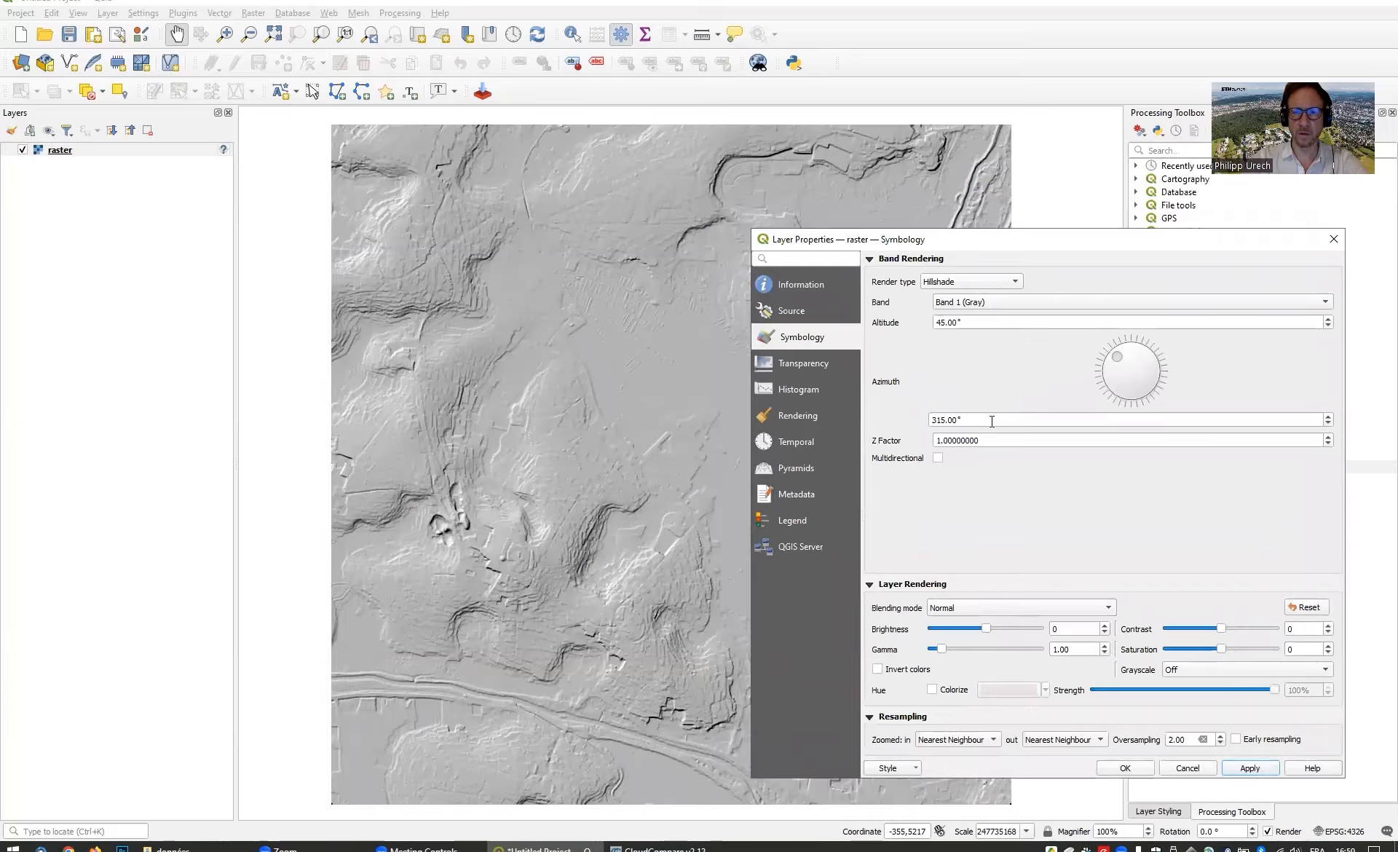
{"action": "left_click_drag", "start_coordinate": [1118, 358], "coordinate": [1130, 317]}
{"action": "key", "text": "shift+Tab"}
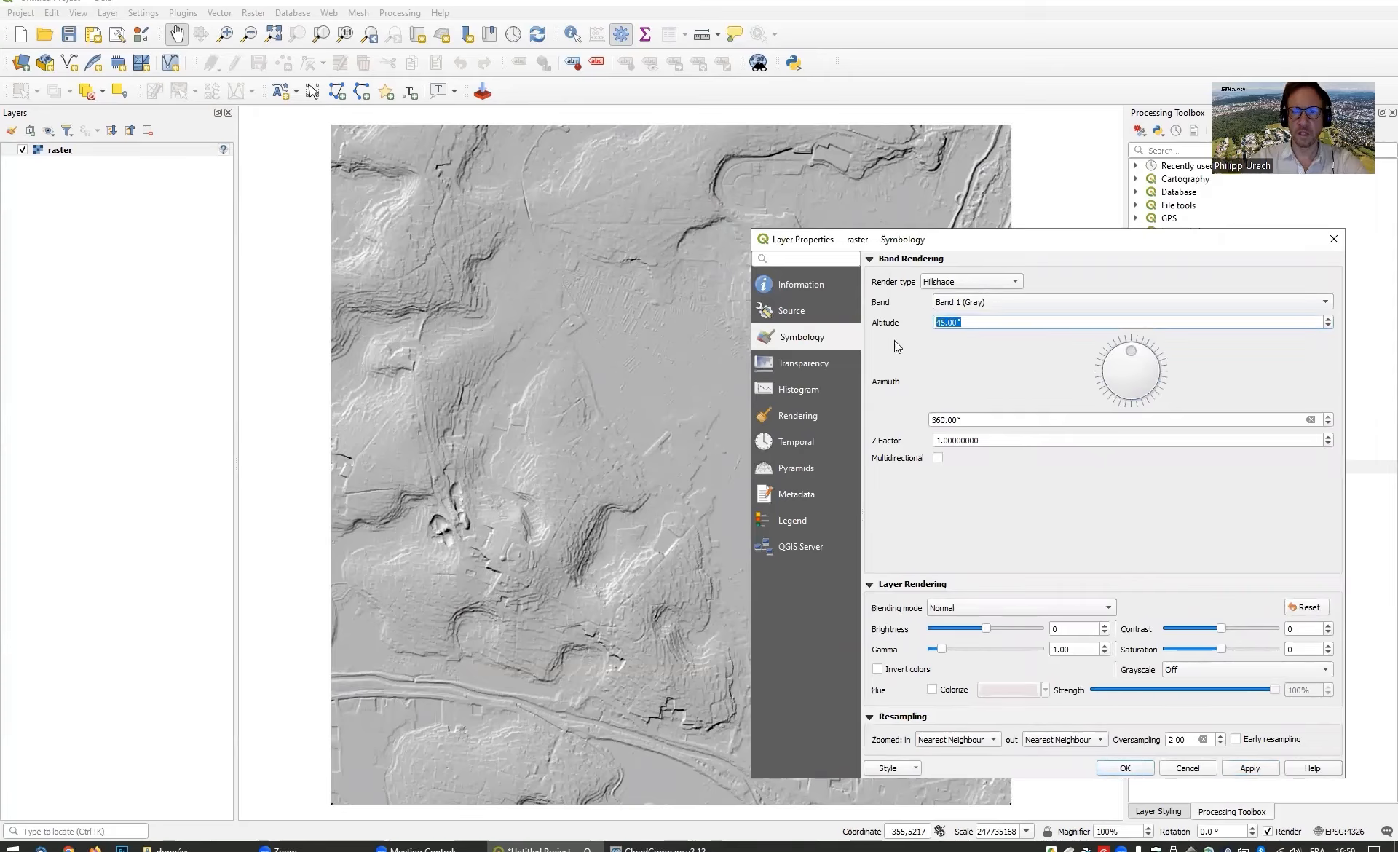
{"action": "left_click", "coordinate": [1250, 768]}
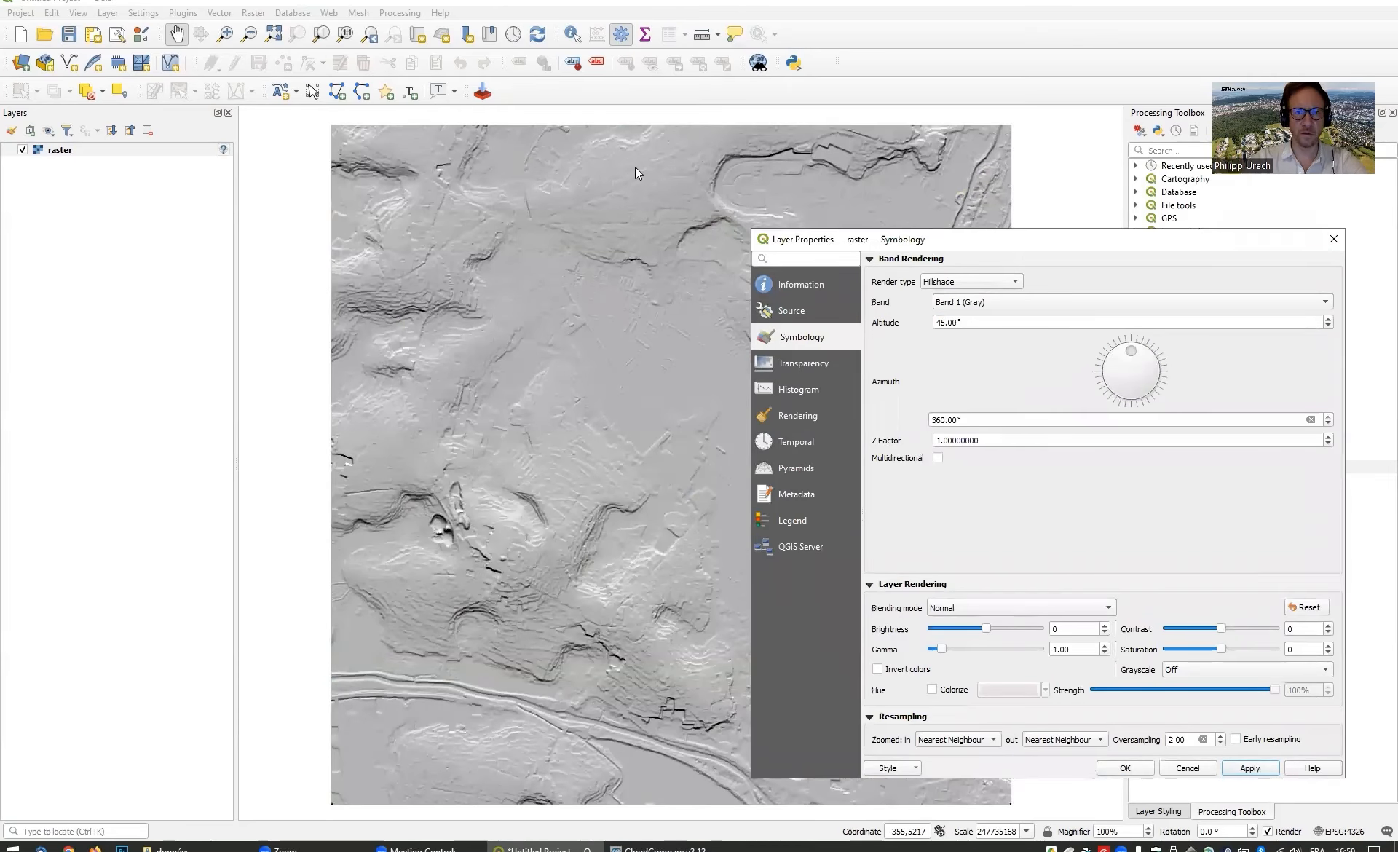
Step: Try hillshade altitudes of 60° and 30° on the raster layer, applying each one
{"action": "left_click", "coordinate": [940, 322]}
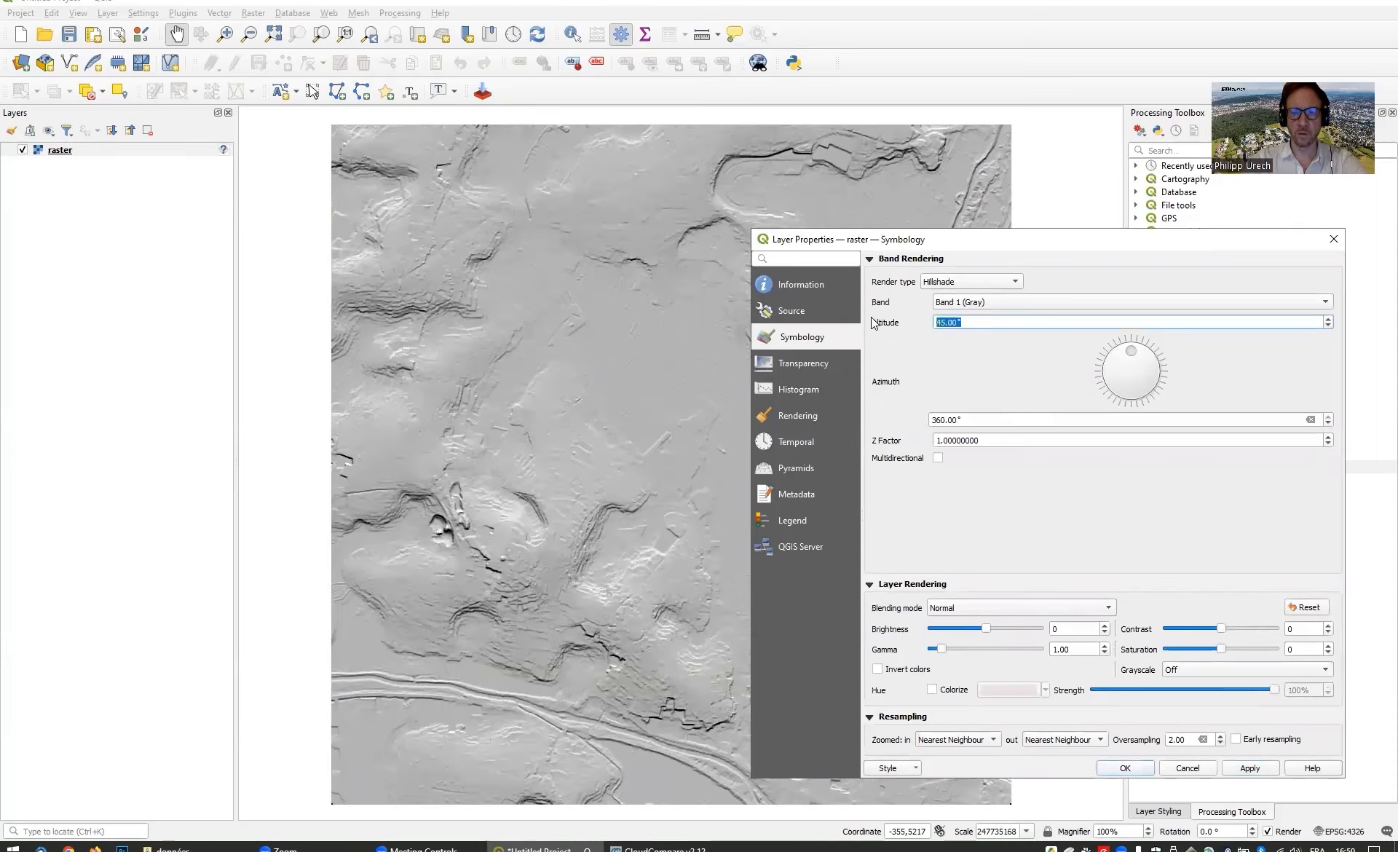
{"action": "type", "text": "60"}
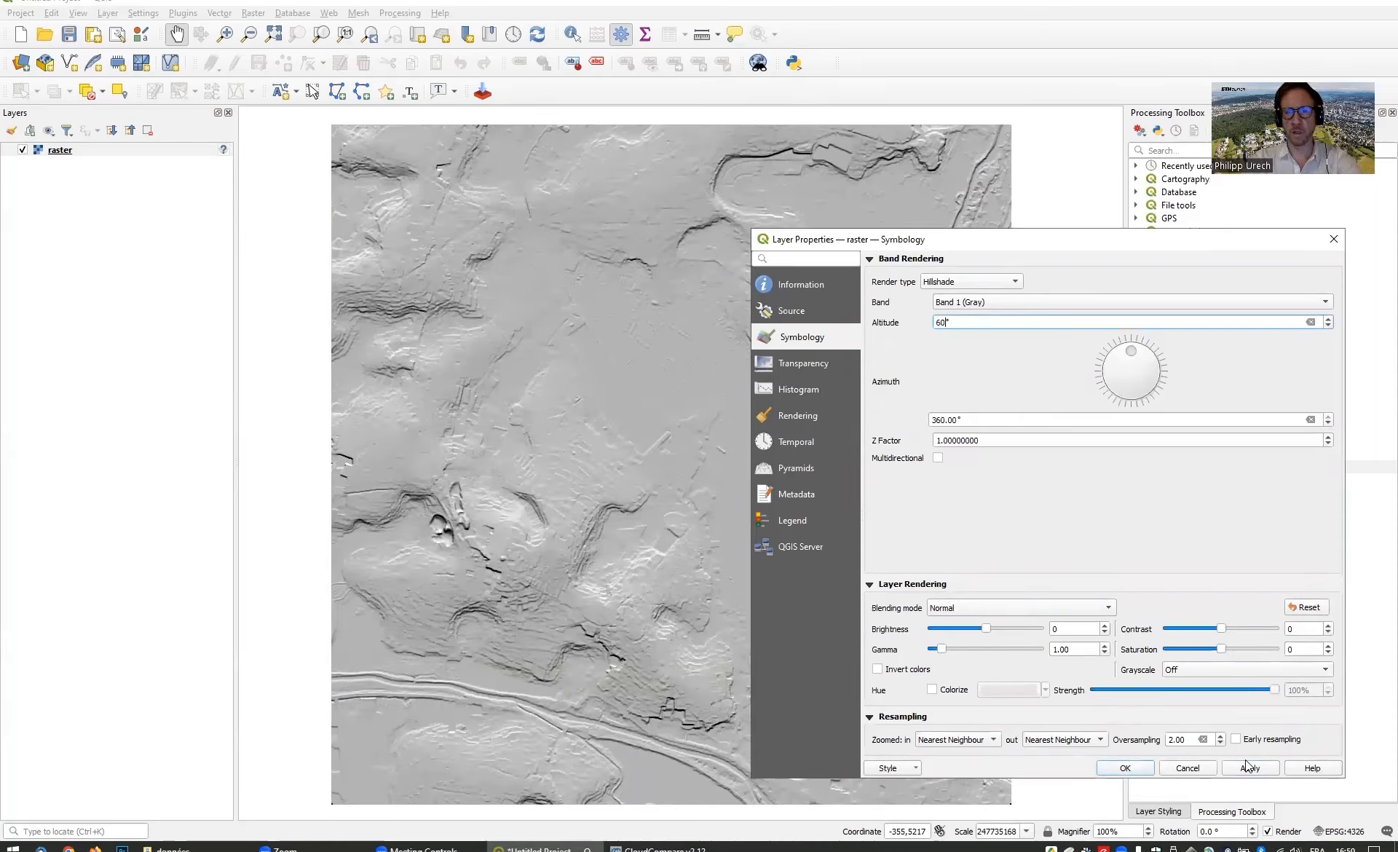
{"action": "left_click", "coordinate": [1251, 768]}
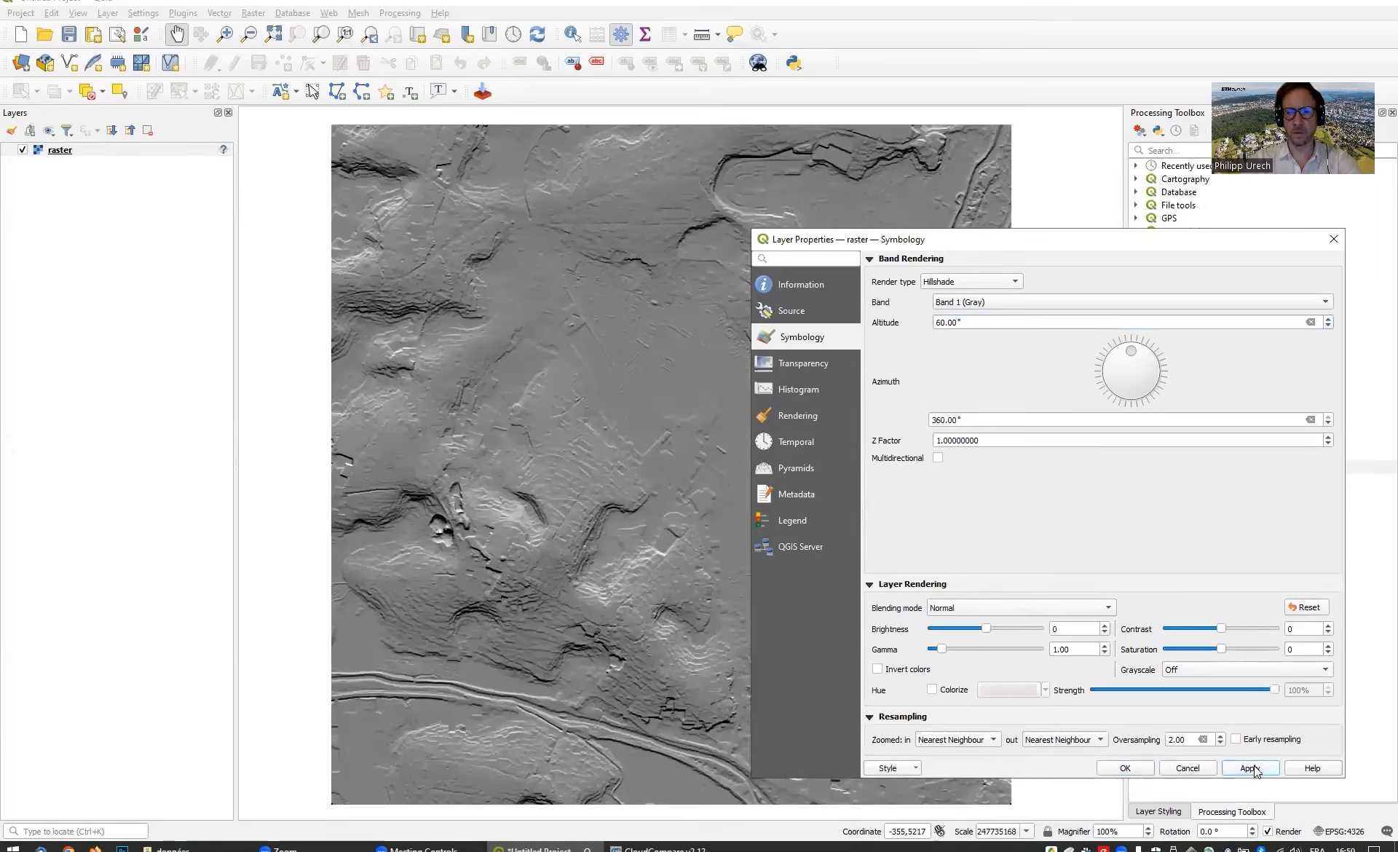
{"action": "left_click_drag", "start_coordinate": [964, 323], "coordinate": [841, 326]}
{"action": "type", "text": "30"}
{"action": "left_click", "coordinate": [1251, 768]}
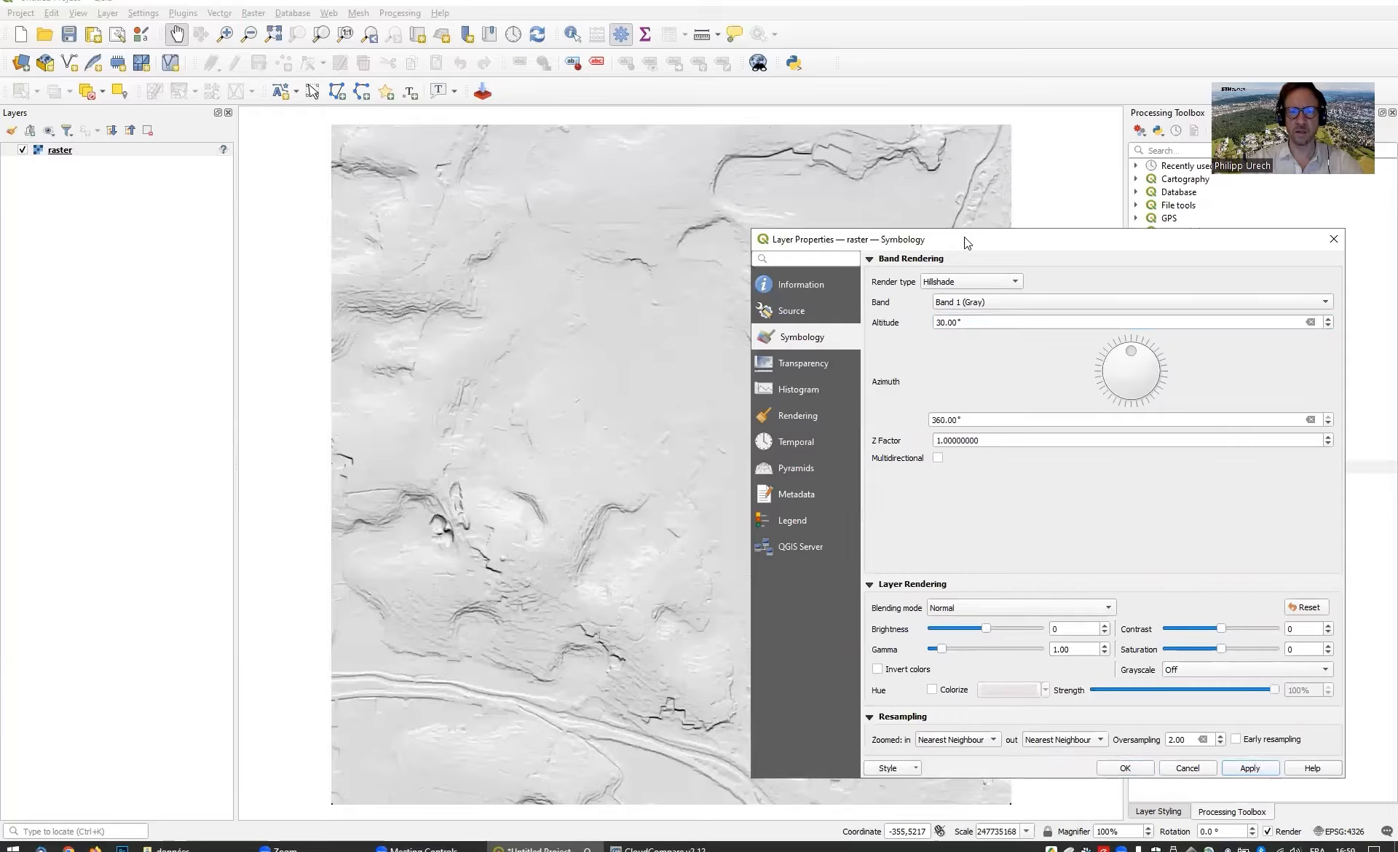
Step: Set the hillshade altitude to 45° and azimuth to 325°, apply them, and keep Hillshade as the render type
{"action": "left_click_drag", "start_coordinate": [946, 233], "coordinate": [908, 207]}
{"action": "double_click", "coordinate": [951, 297]}
{"action": "type", "text": "45"}
{"action": "key", "text": "Tab"}
{"action": "left_click_drag", "start_coordinate": [1081, 330], "coordinate": [1072, 312]}
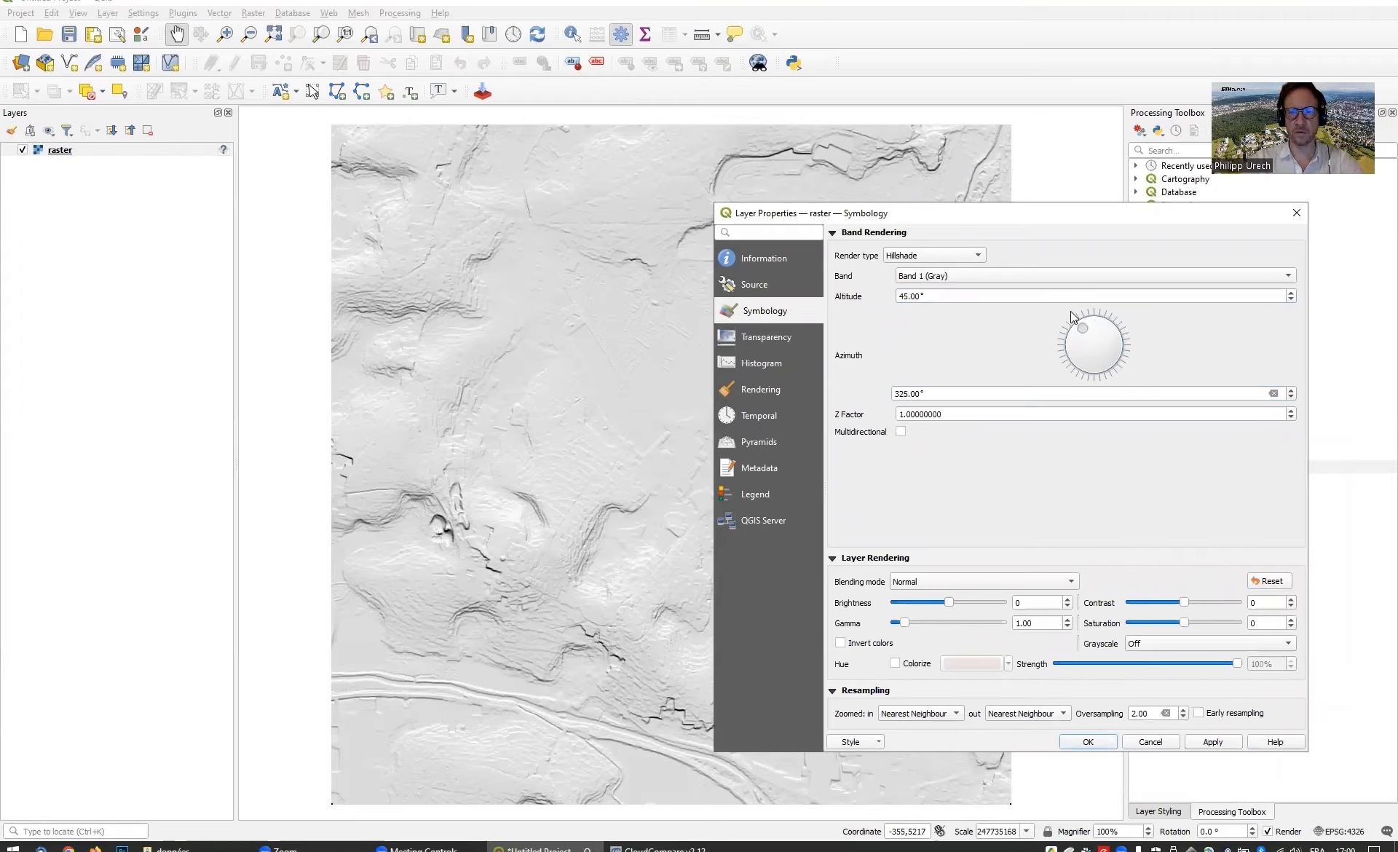
{"action": "left_click", "coordinate": [1225, 742]}
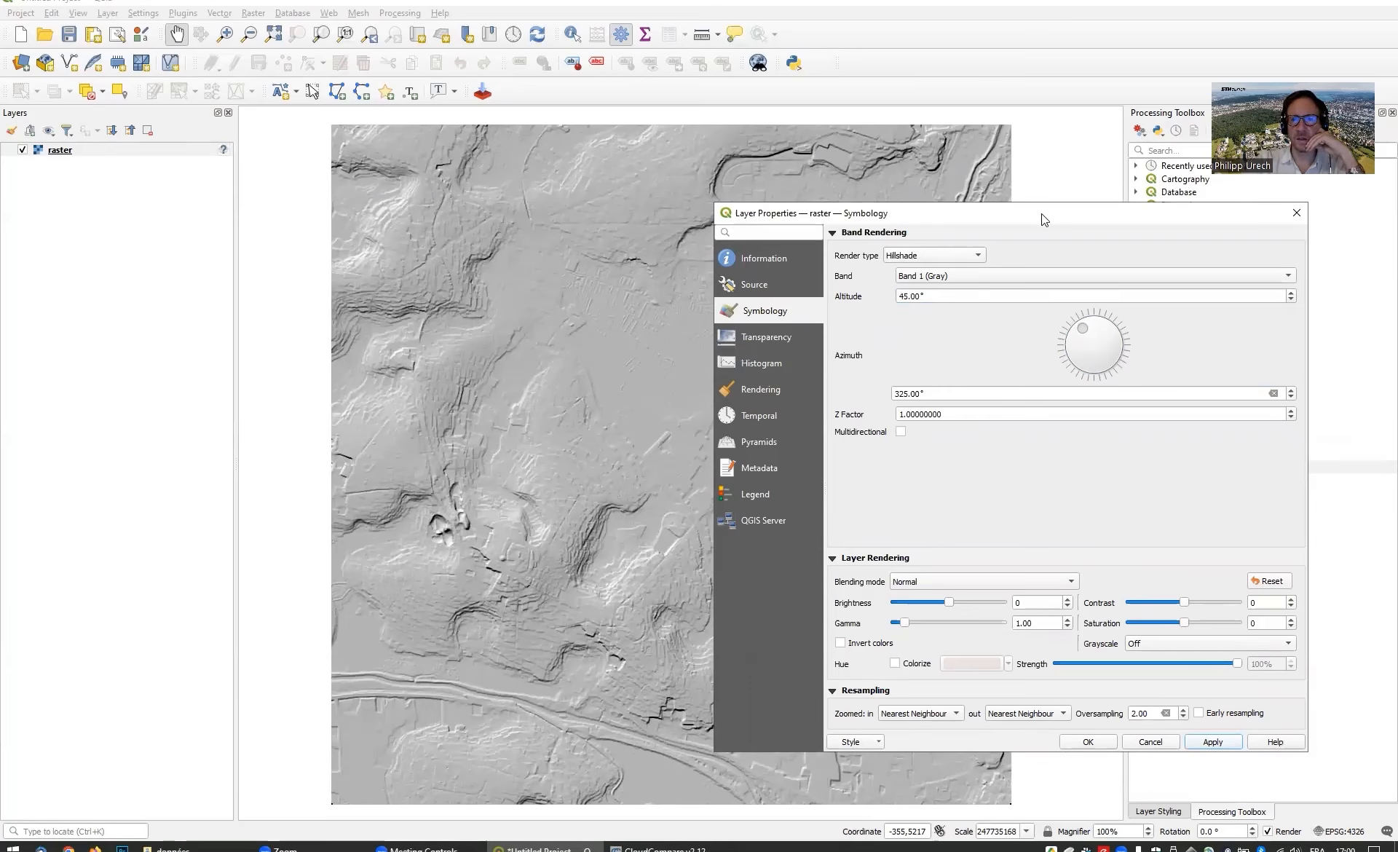
{"action": "left_click", "coordinate": [940, 255]}
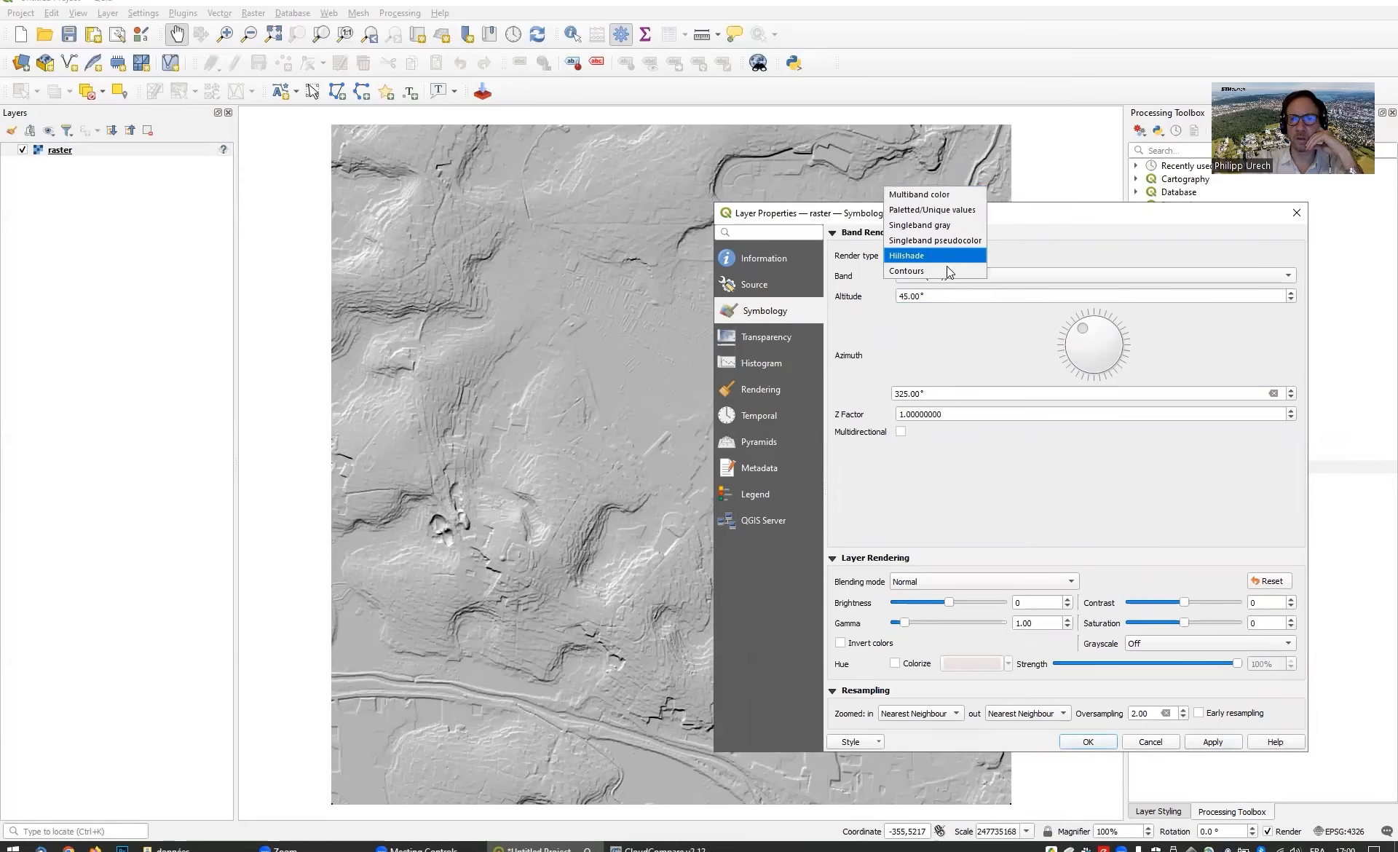
{"action": "left_click", "coordinate": [1052, 212]}
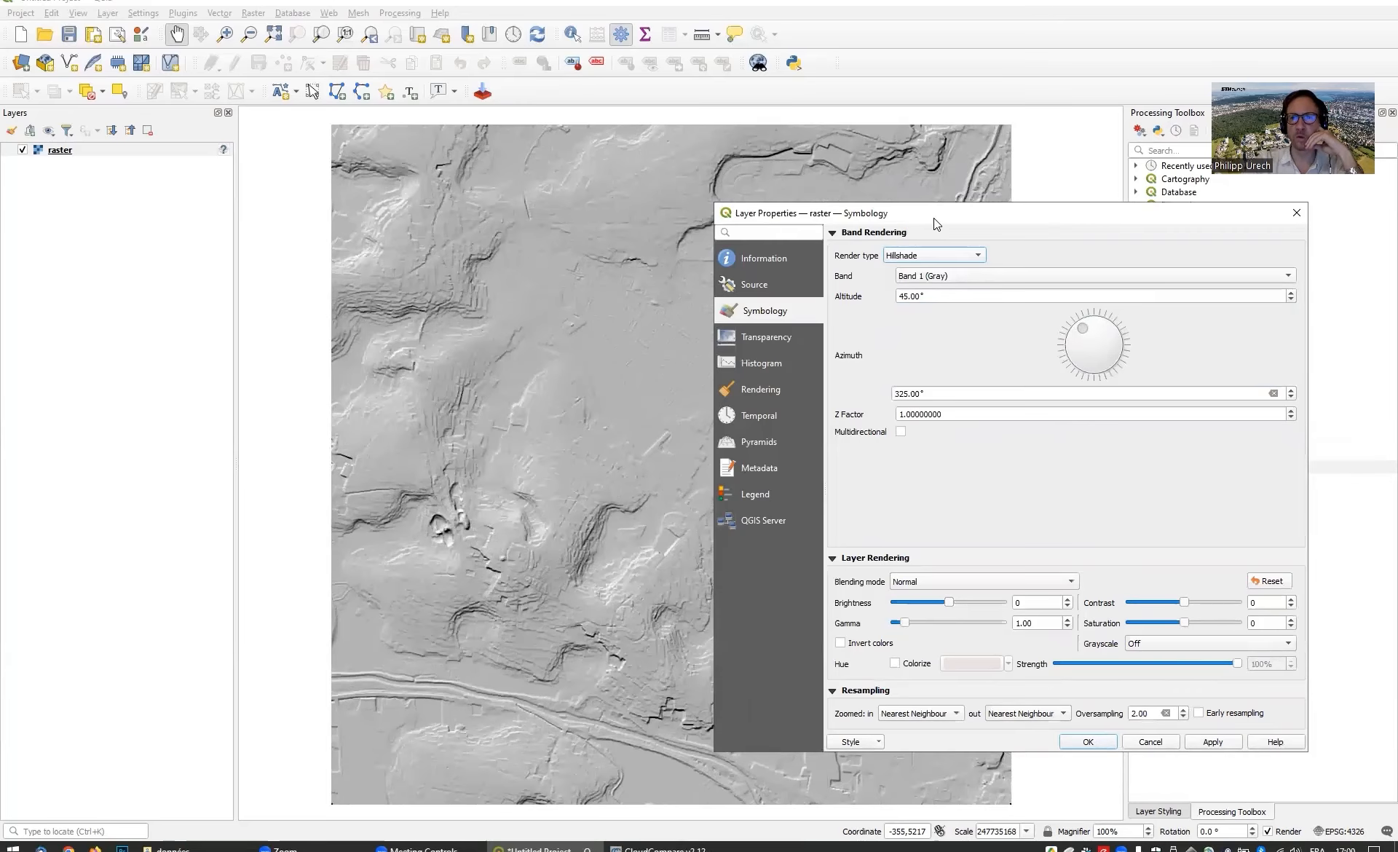
Step: Accept the raster layer's hillshade symbology and close its layer properties
{"action": "left_click_drag", "start_coordinate": [934, 217], "coordinate": [1291, 250]}
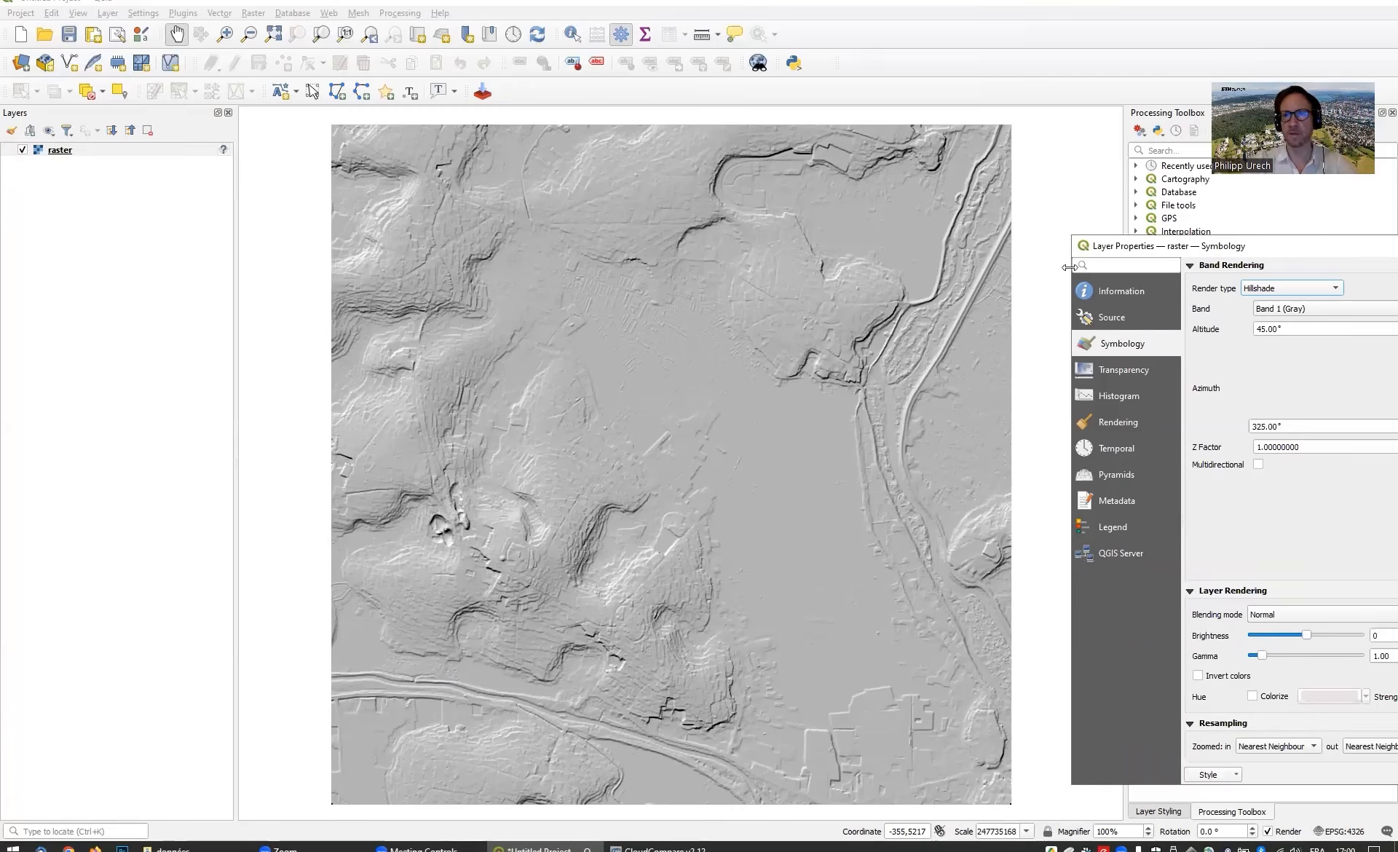
{"action": "left_click_drag", "start_coordinate": [1215, 252], "coordinate": [666, 164]}
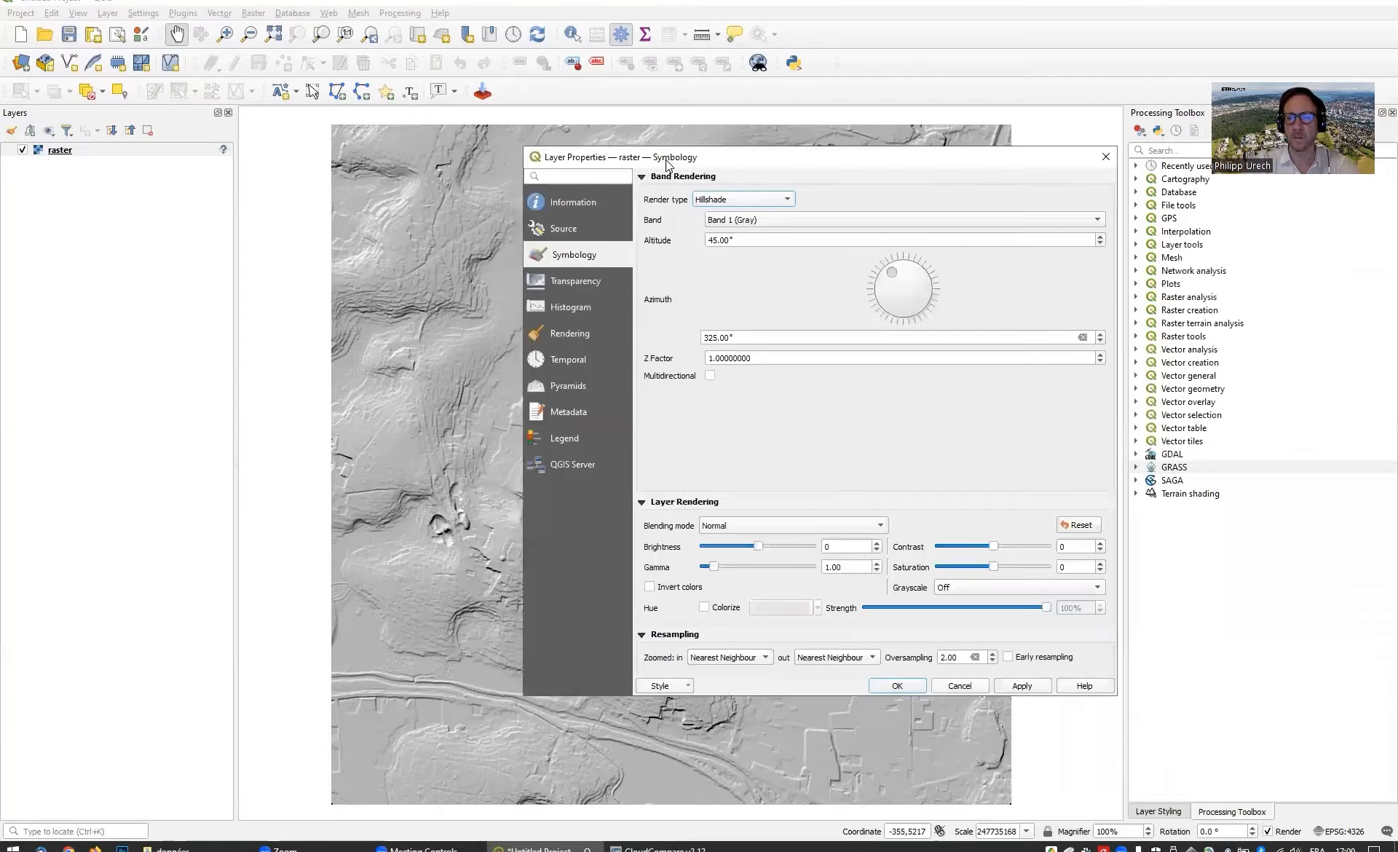
{"action": "left_click", "coordinate": [898, 685]}
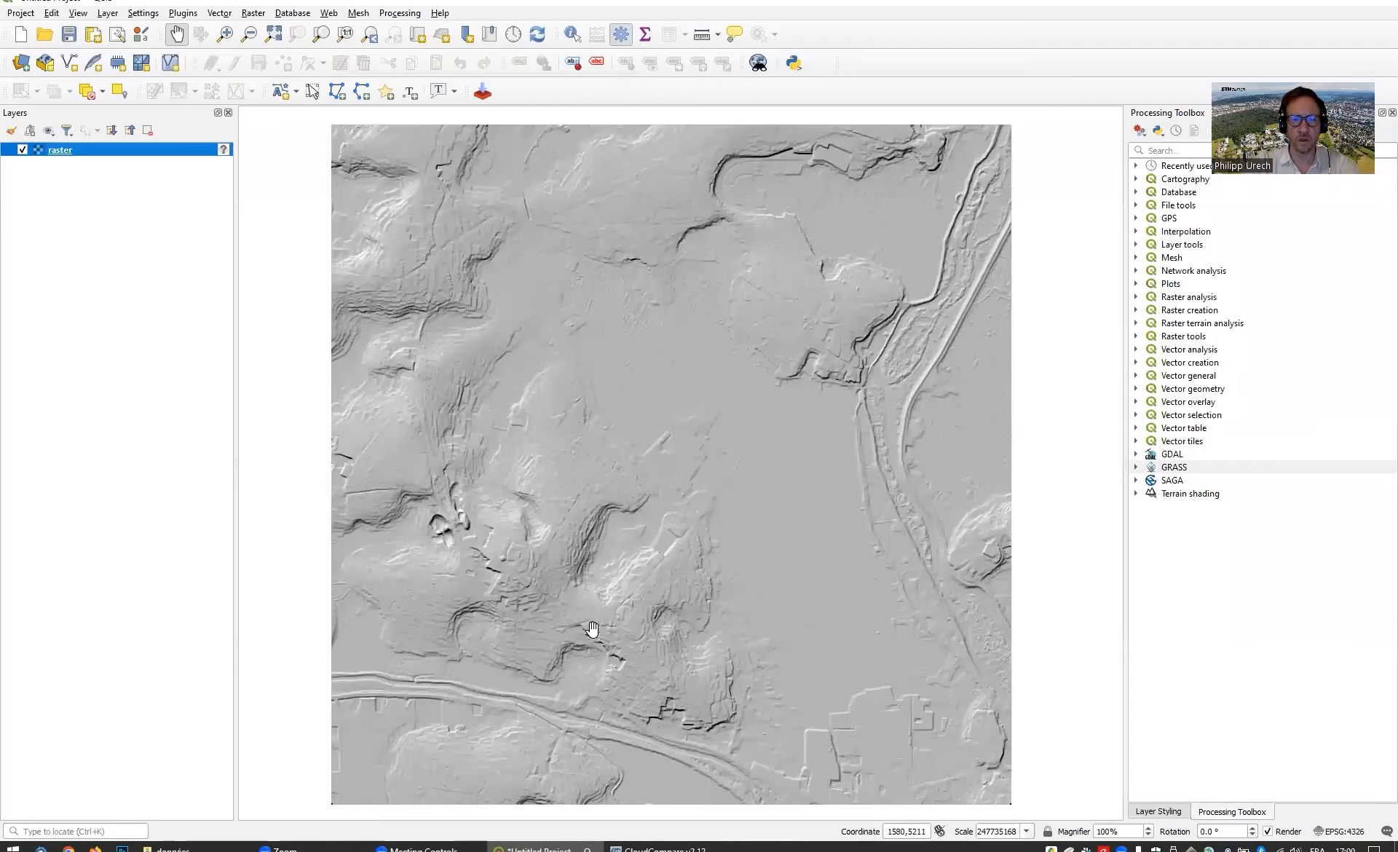
Step: Examine the hillshaded terrain up close across the valley, slopes and terraces, then return to the full raster extent
{"action": "scroll", "coordinate": [592, 630], "scroll_direction": "up", "scroll_amount": 1}
{"action": "left_click_drag", "start_coordinate": [612, 660], "coordinate": [593, 378]}
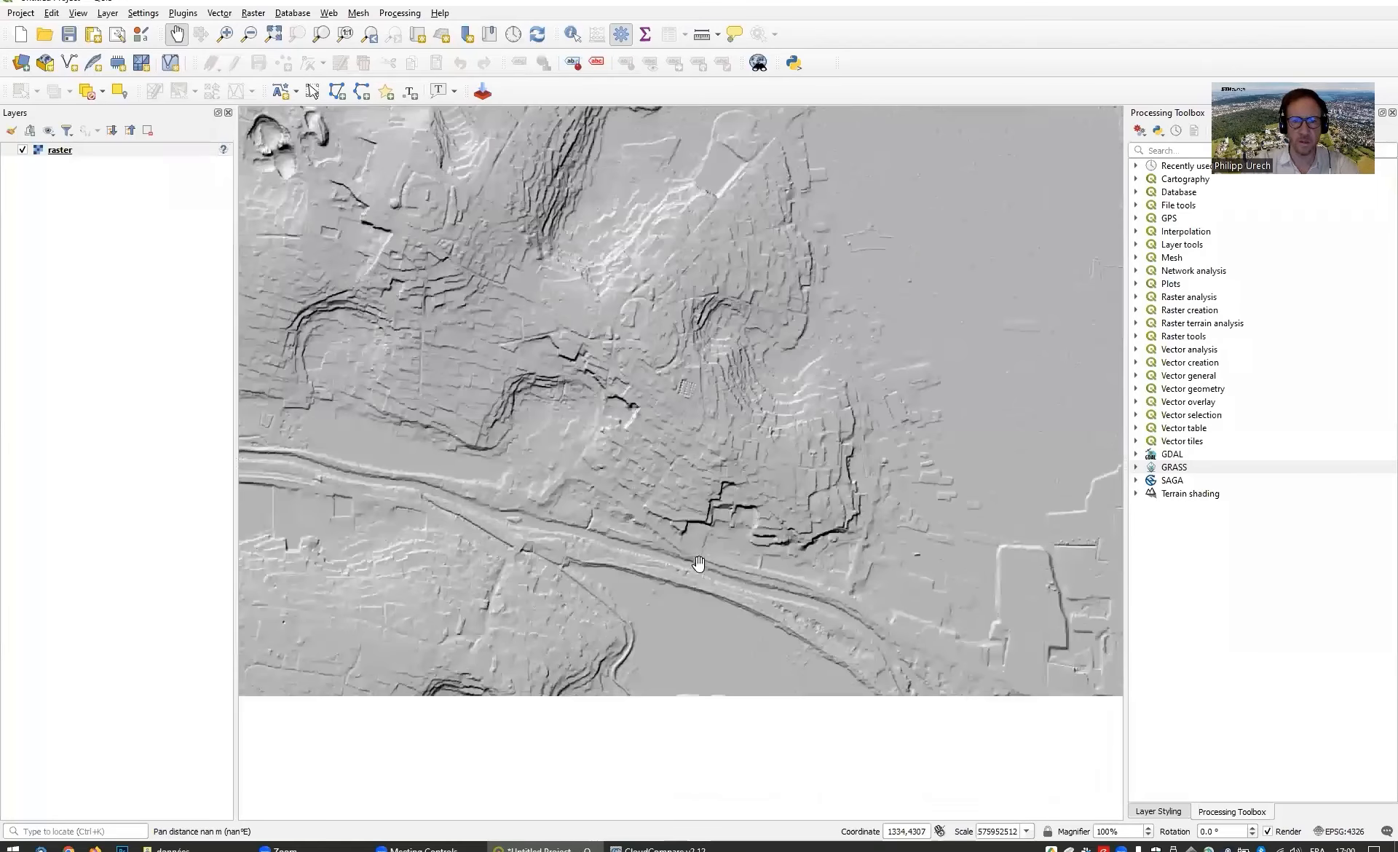
{"action": "left_click_drag", "start_coordinate": [1031, 613], "coordinate": [570, 658]}
{"action": "left_click_drag", "start_coordinate": [849, 284], "coordinate": [973, 673]}
{"action": "left_click_drag", "start_coordinate": [702, 289], "coordinate": [873, 361]}
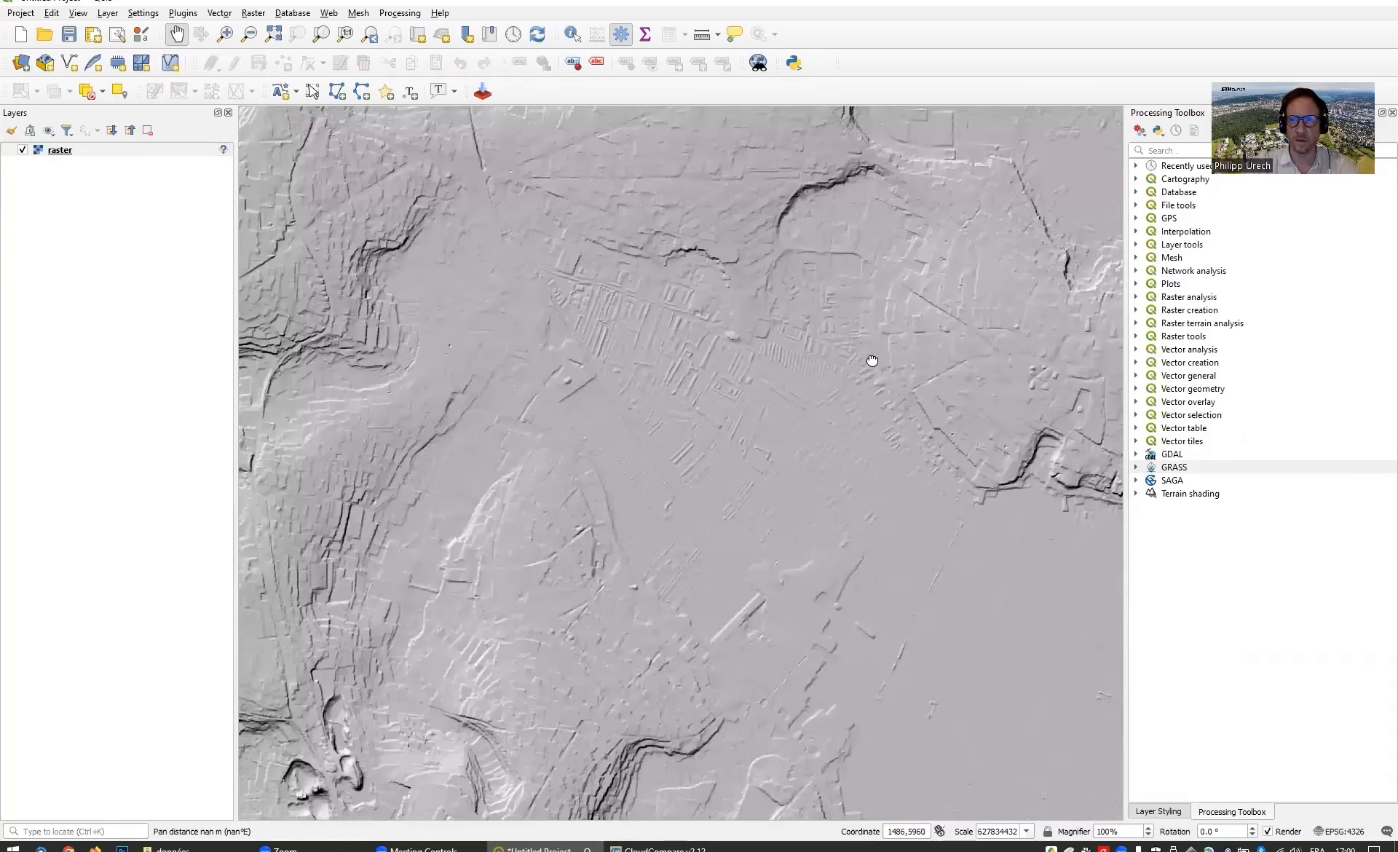
{"action": "left_click_drag", "start_coordinate": [723, 637], "coordinate": [711, 428]}
{"action": "scroll", "coordinate": [824, 461], "scroll_direction": "down", "scroll_amount": 1}
{"action": "left_click_drag", "start_coordinate": [870, 530], "coordinate": [749, 524]}
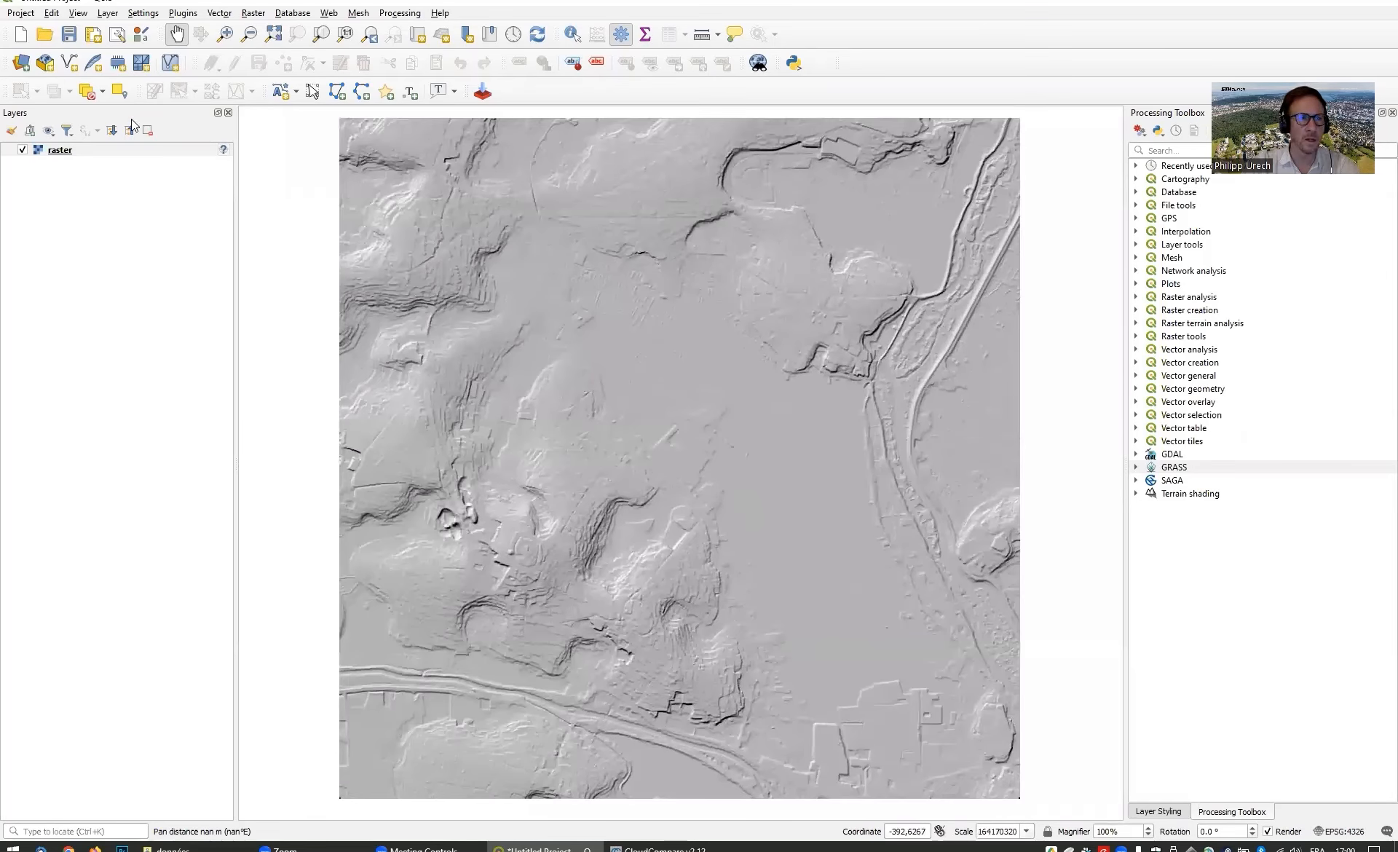
Step: Start exporting the raster layer as a raw-data GeoTIFF
{"action": "left_click", "coordinate": [66, 151]}
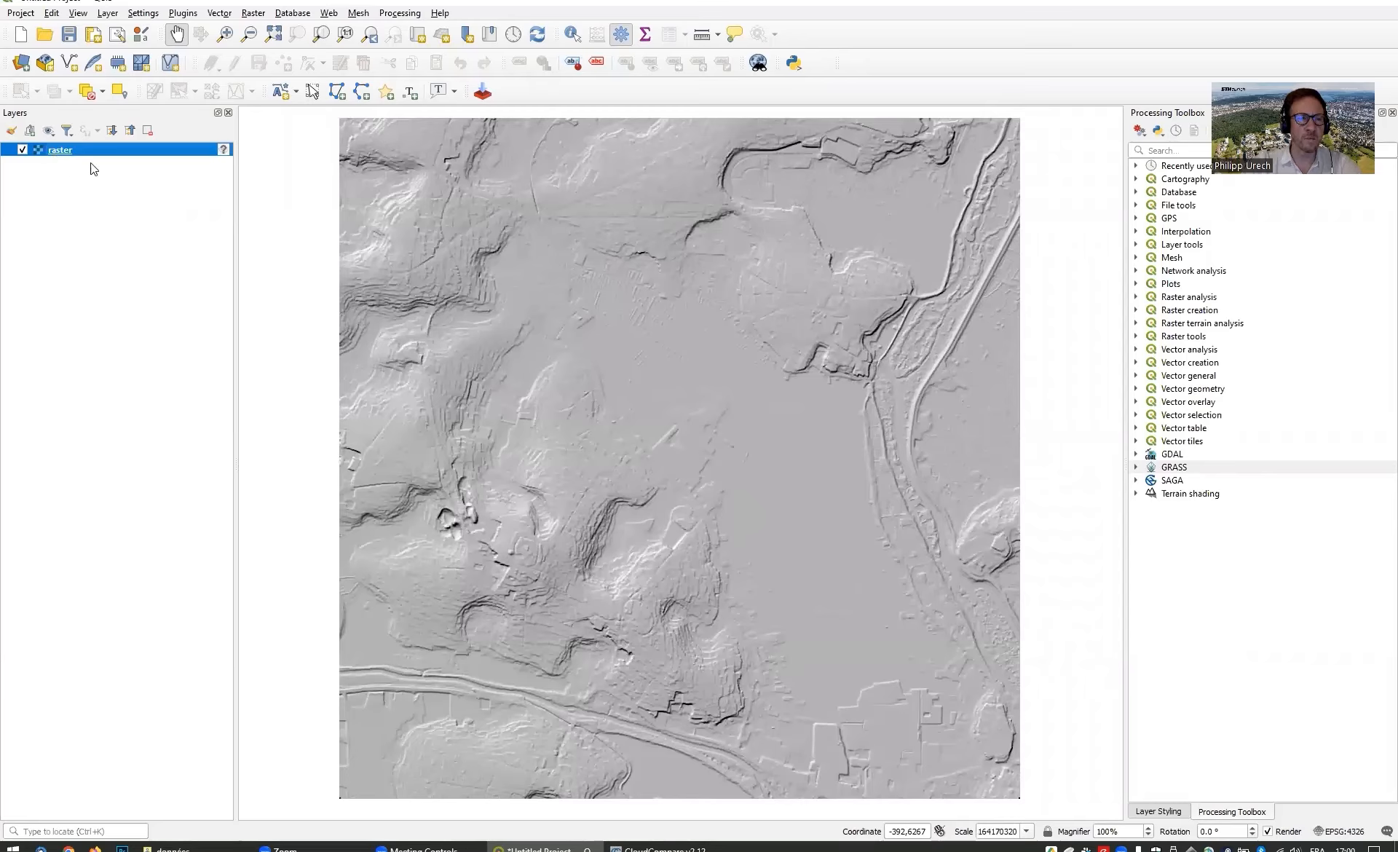
{"action": "right_click", "coordinate": [61, 149]}
{"action": "mouse_move", "coordinate": [178, 348]}
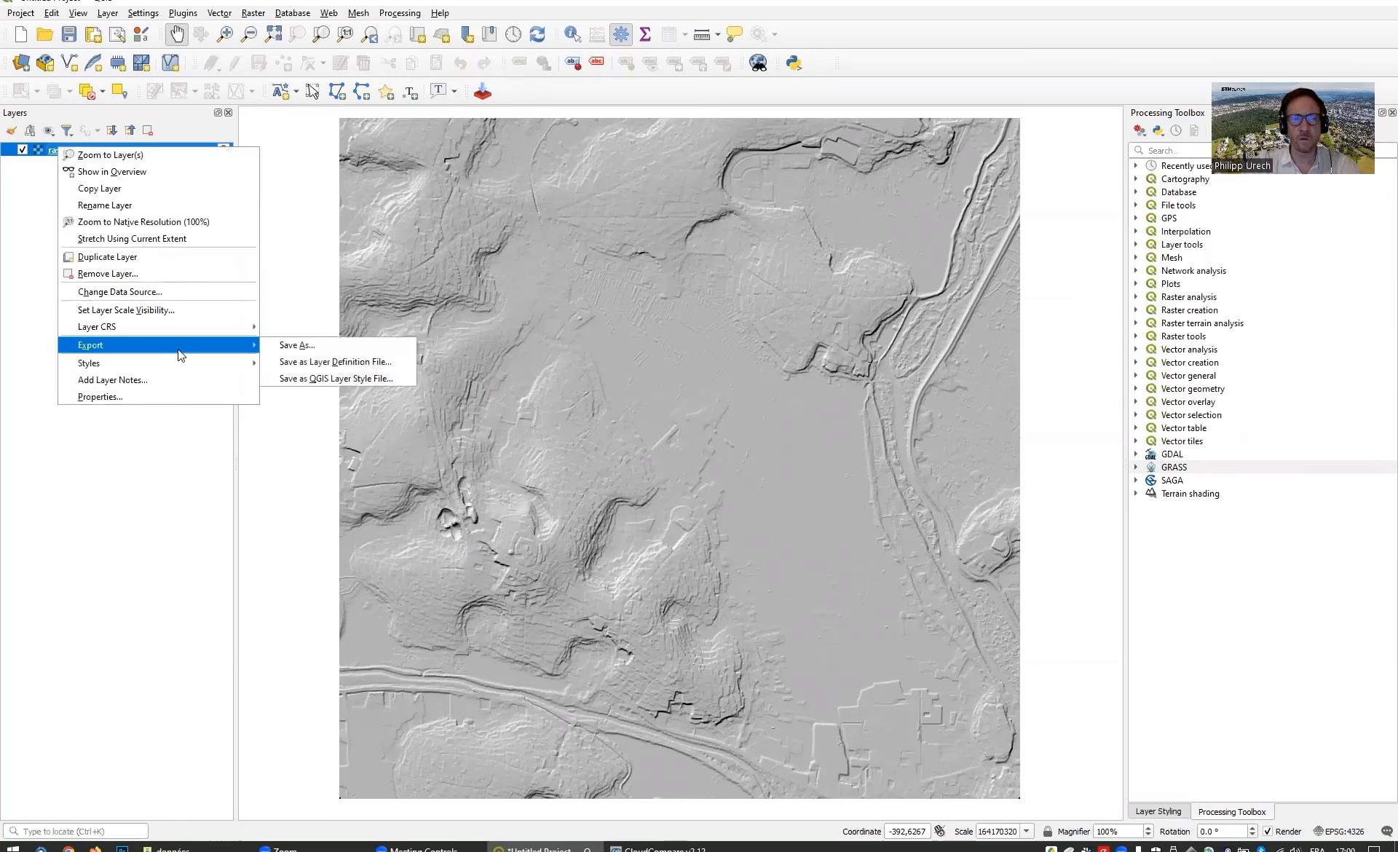
{"action": "left_click", "coordinate": [300, 346]}
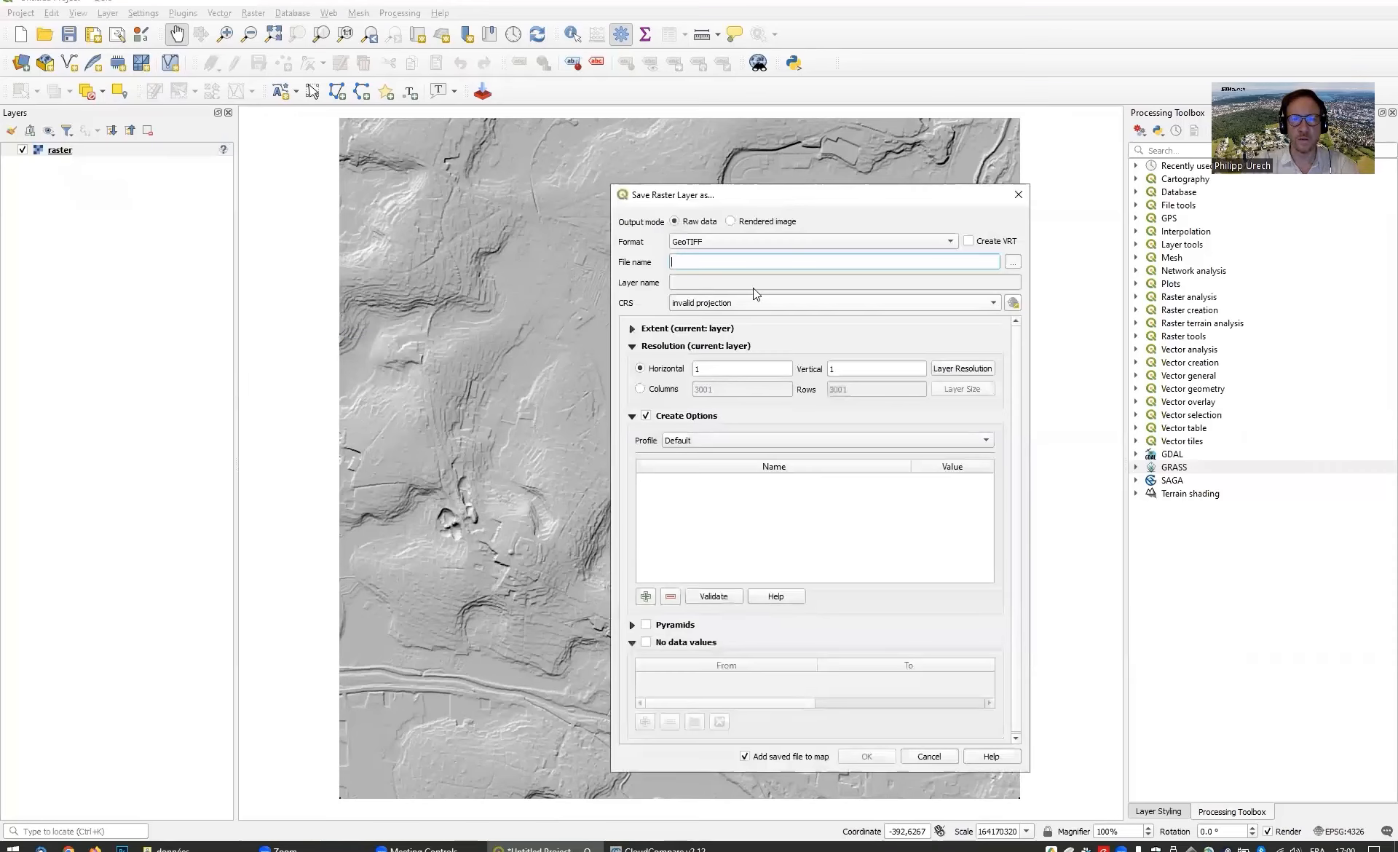
{"action": "left_click", "coordinate": [1014, 263]}
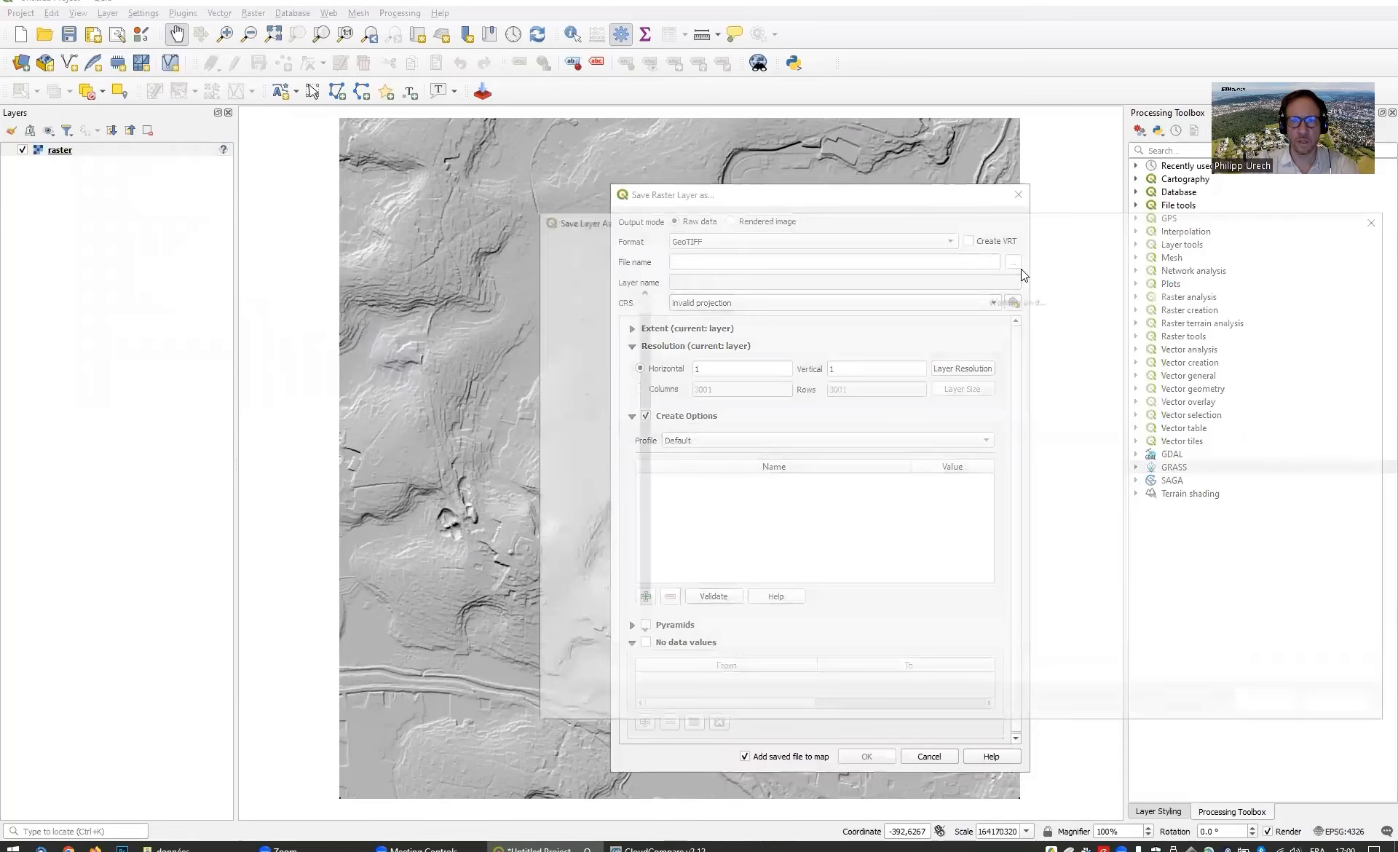
{"action": "left_click", "coordinate": [1363, 704]}
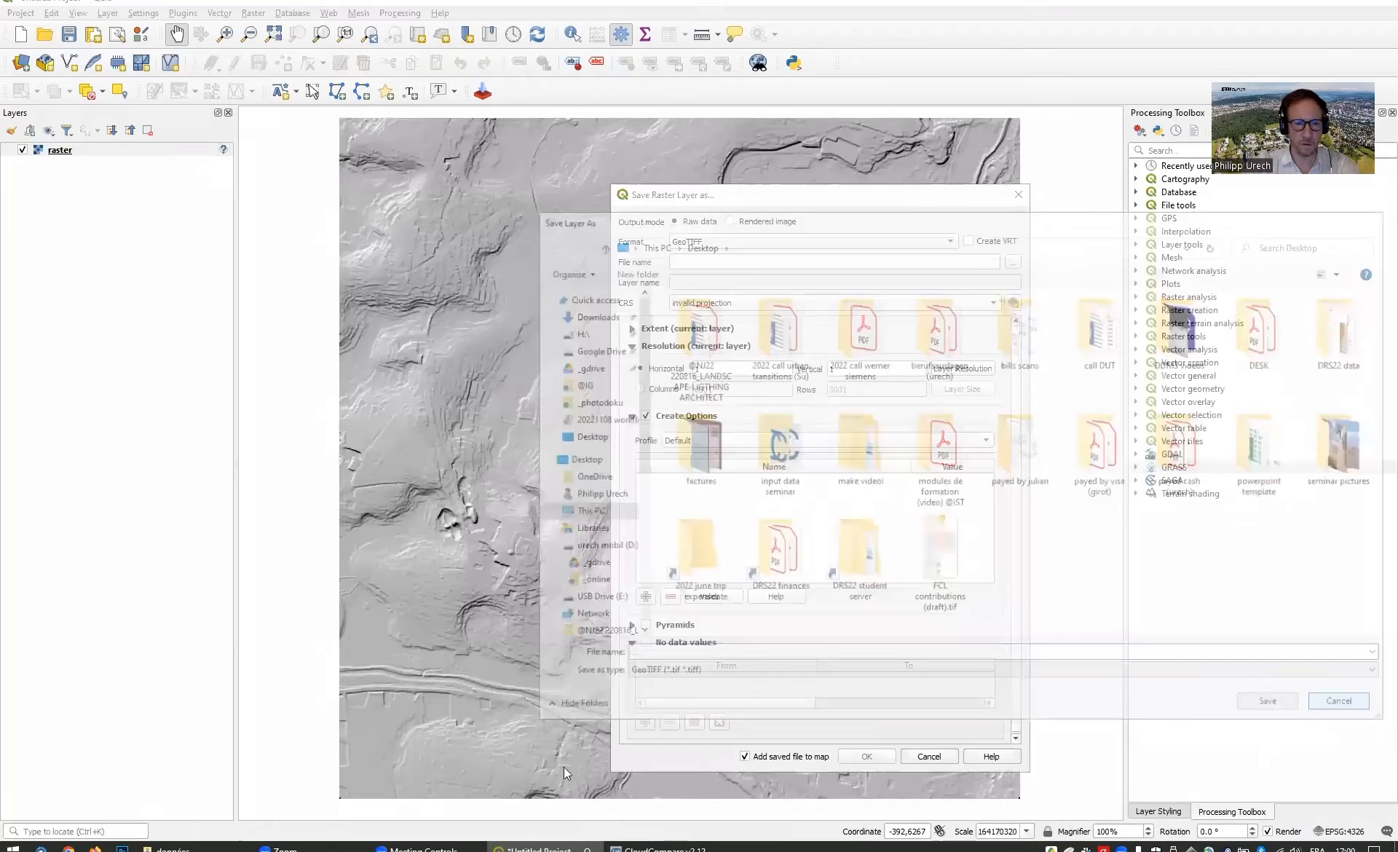
Step: Copy the path of the données folder from File Explorer and paste it as the export's file name
{"action": "left_click", "coordinate": [167, 848]}
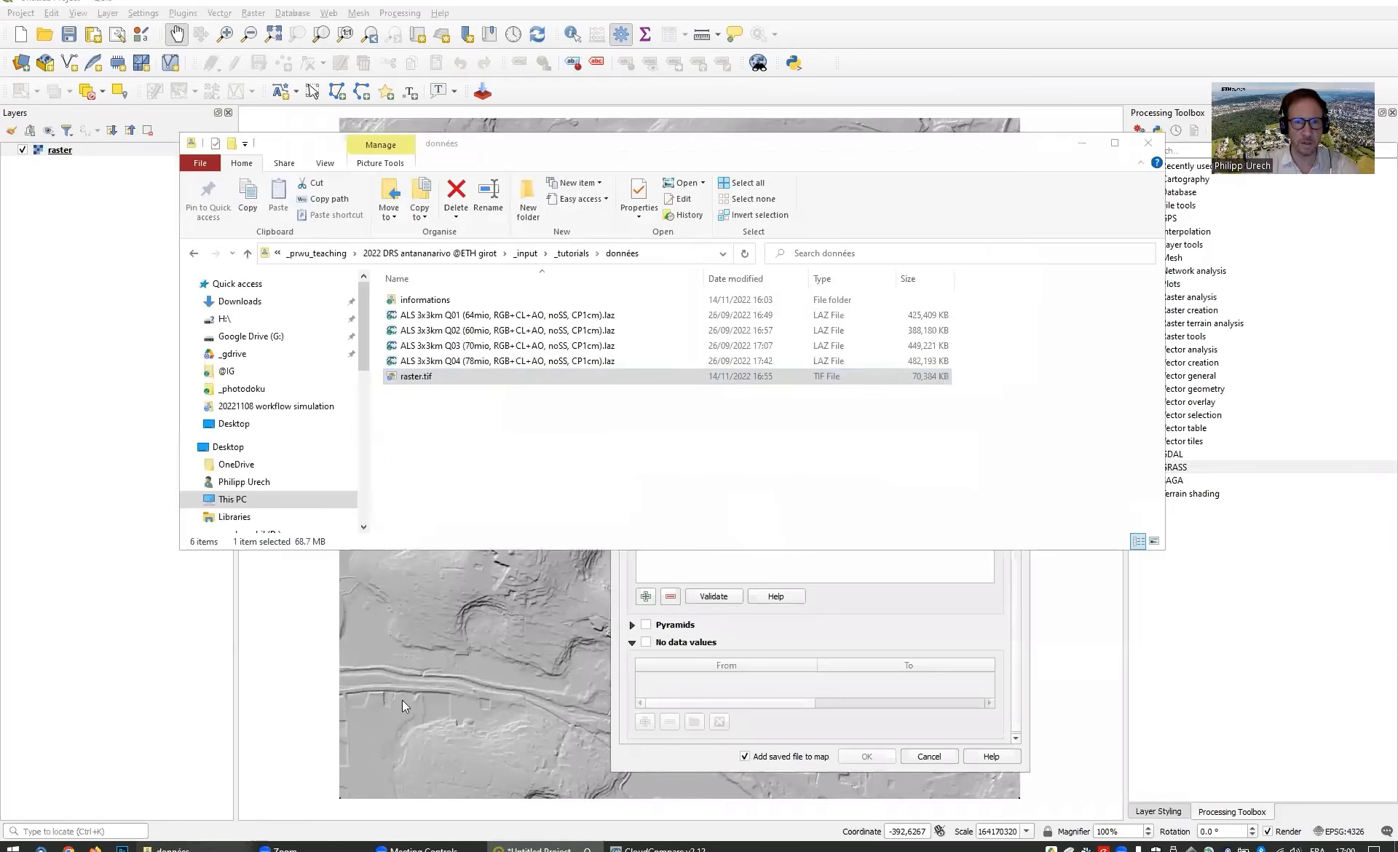
{"action": "left_click", "coordinate": [671, 260]}
{"action": "right_click", "coordinate": [638, 251]}
{"action": "left_click", "coordinate": [700, 305]}
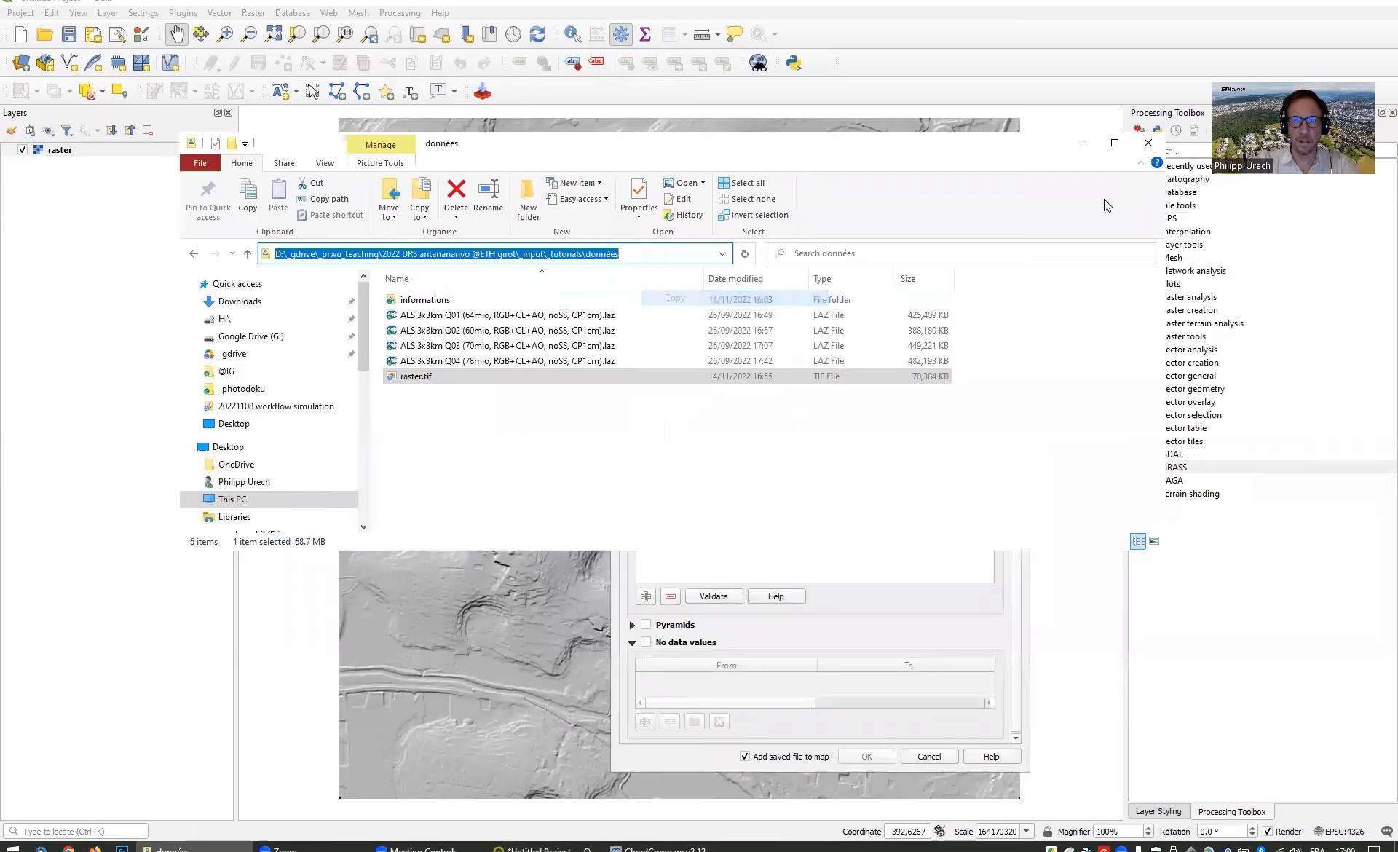
{"action": "left_click", "coordinate": [1082, 143]}
{"action": "left_click", "coordinate": [951, 260]}
{"action": "right_click", "coordinate": [753, 279]}
{"action": "left_click", "coordinate": [817, 348]}
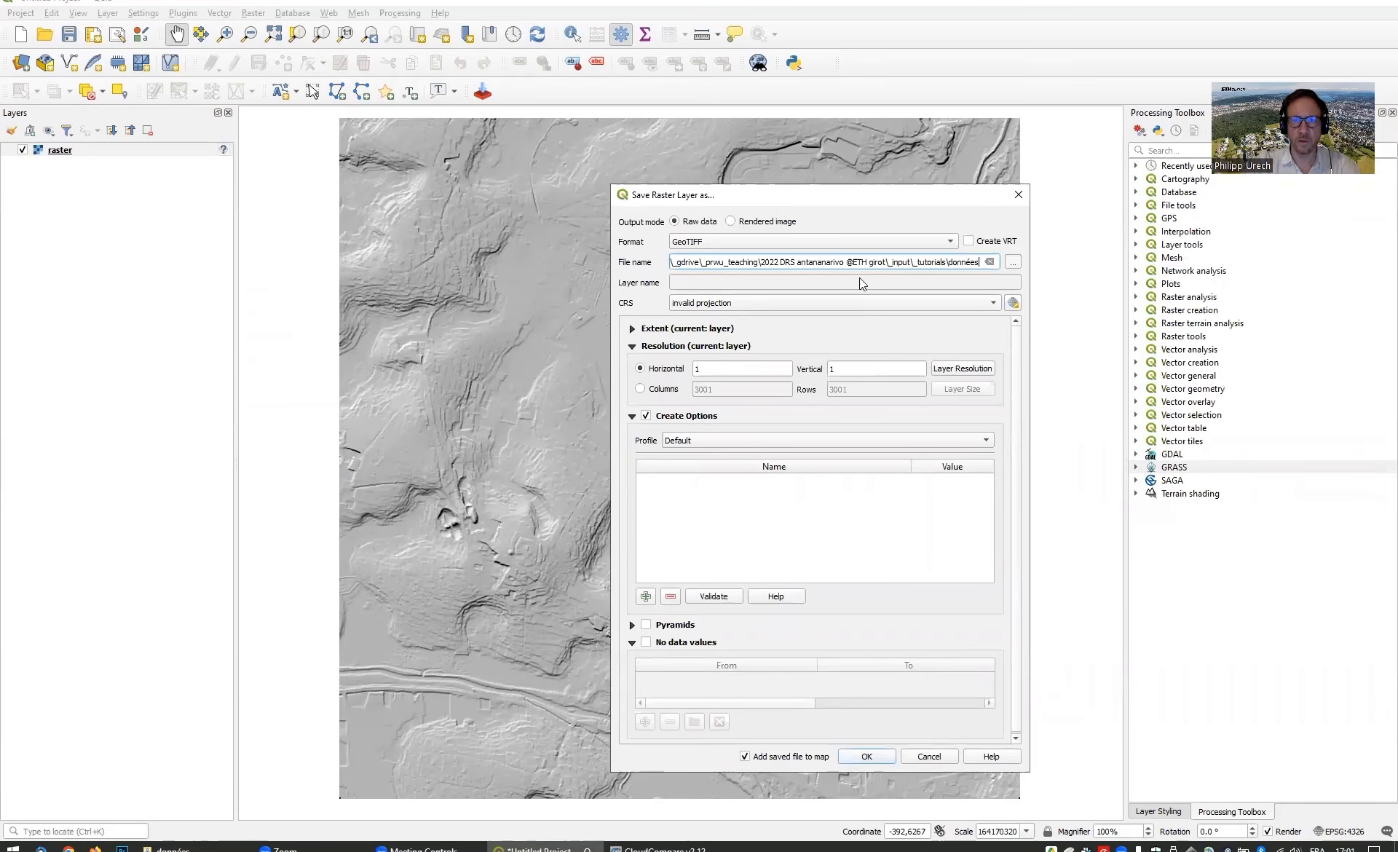
Step: Export the raster layer to the données folder under the name relief, using the Low Compression profile
{"action": "left_click", "coordinate": [1013, 263]}
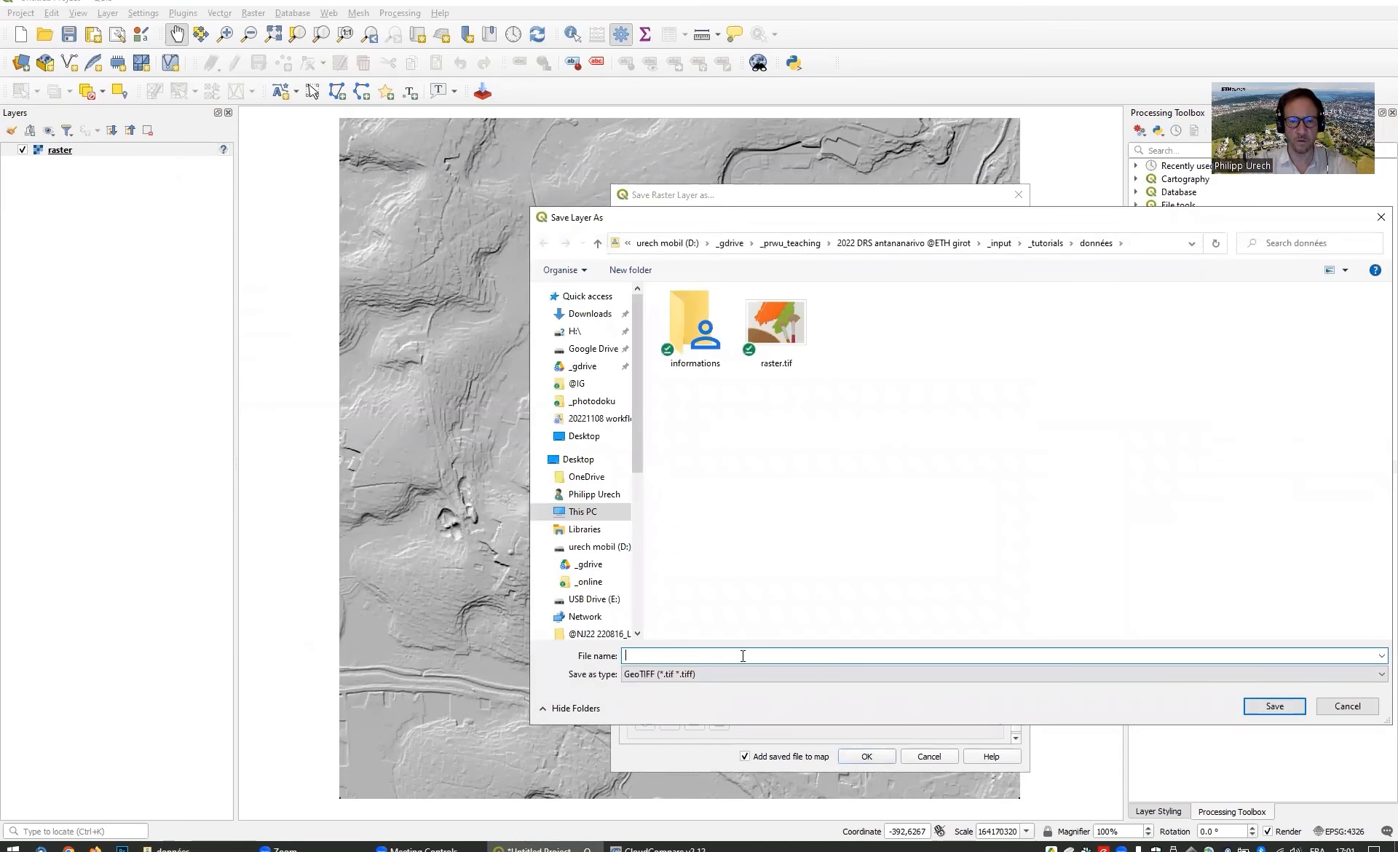
{"action": "type", "text": "relief"}
{"action": "left_click", "coordinate": [1275, 704]}
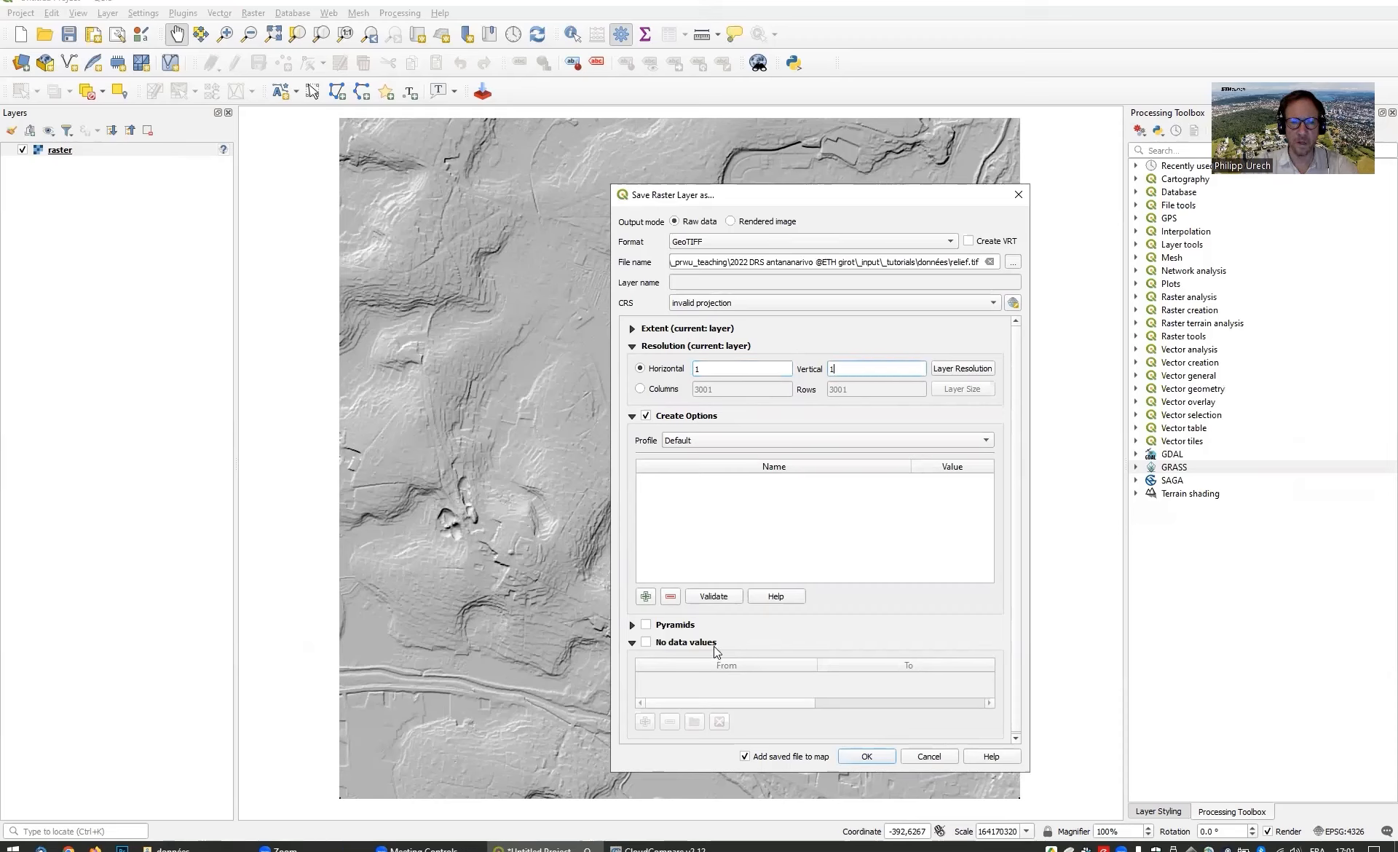
{"action": "left_click", "coordinate": [775, 445]}
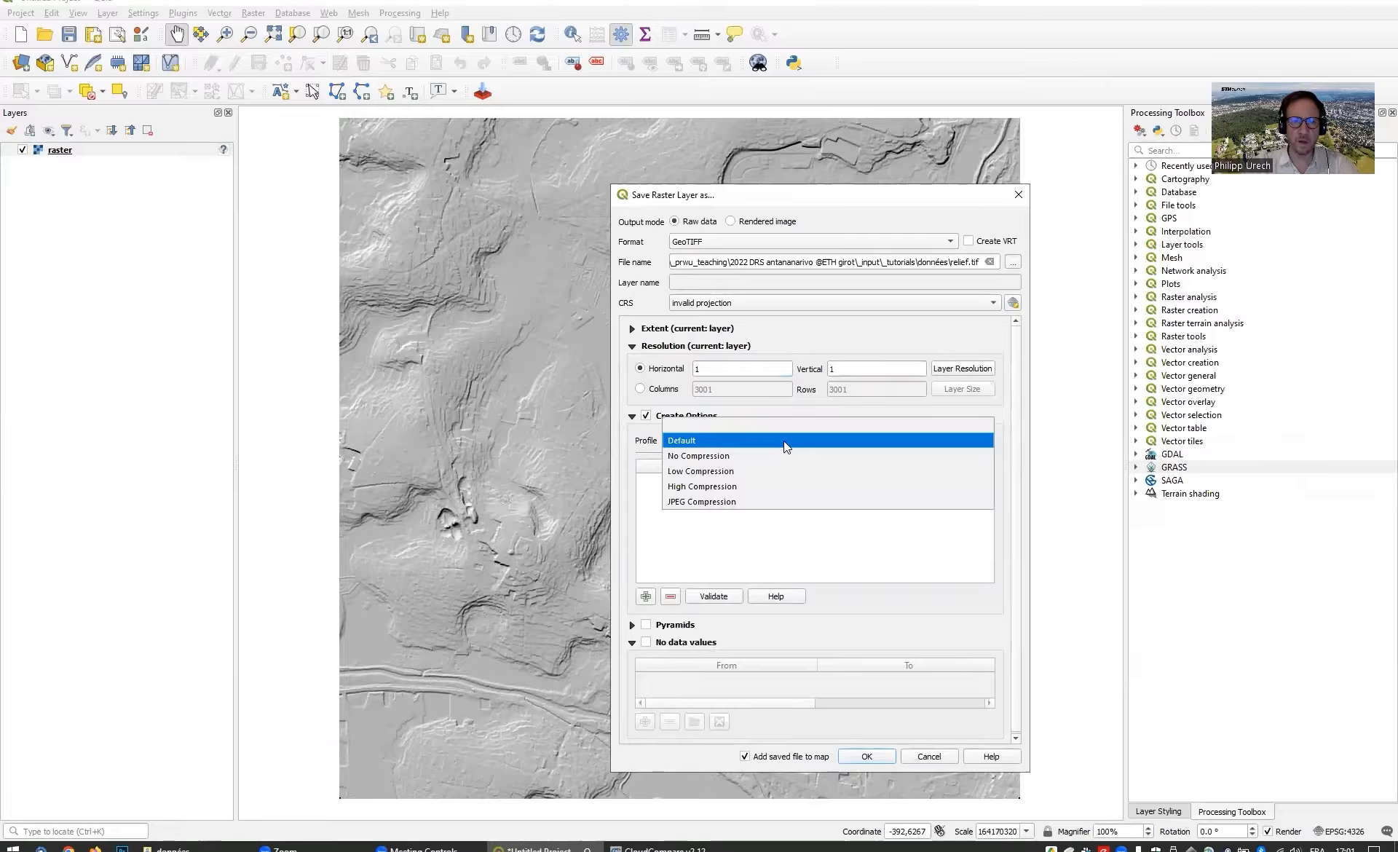
{"action": "left_click", "coordinate": [700, 472]}
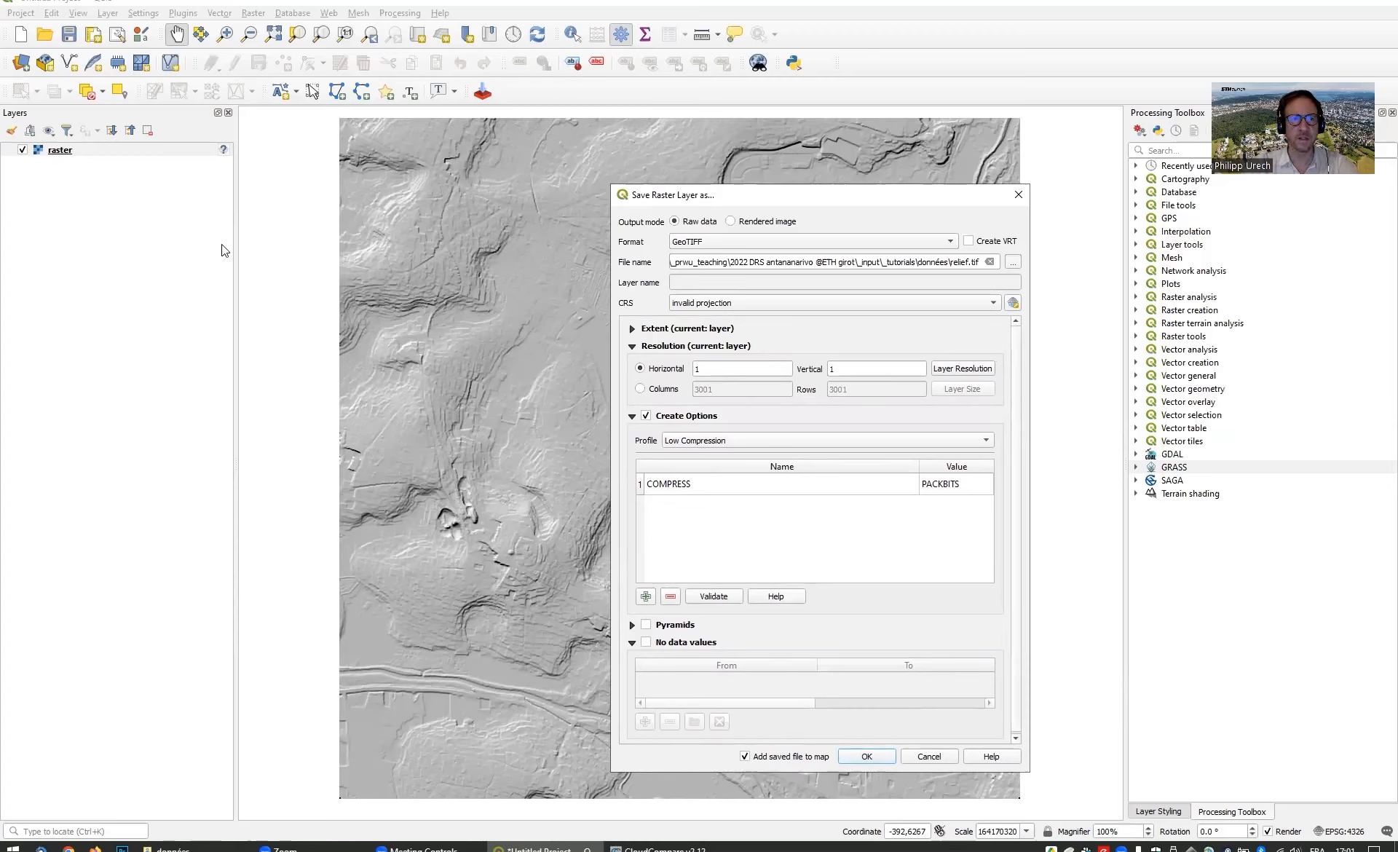
{"action": "left_click", "coordinate": [866, 758]}
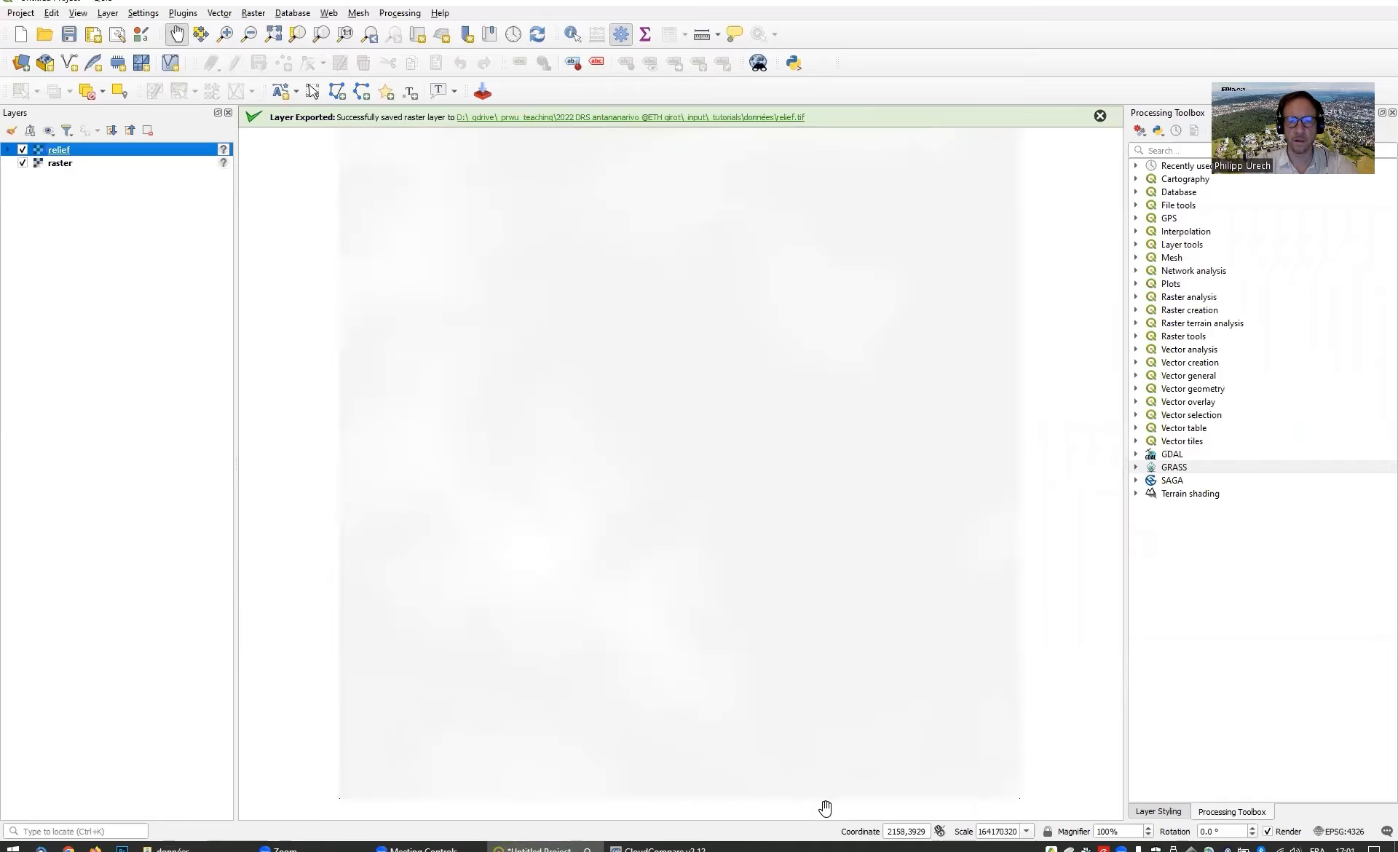
Step: Expand the relief layer's legend, hide that layer to leave the hillshade on display, and select the raster layer
{"action": "left_click", "coordinate": [23, 150]}
{"action": "left_click", "coordinate": [23, 150]}
{"action": "left_click", "coordinate": [22, 150]}
{"action": "left_click", "coordinate": [8, 150]}
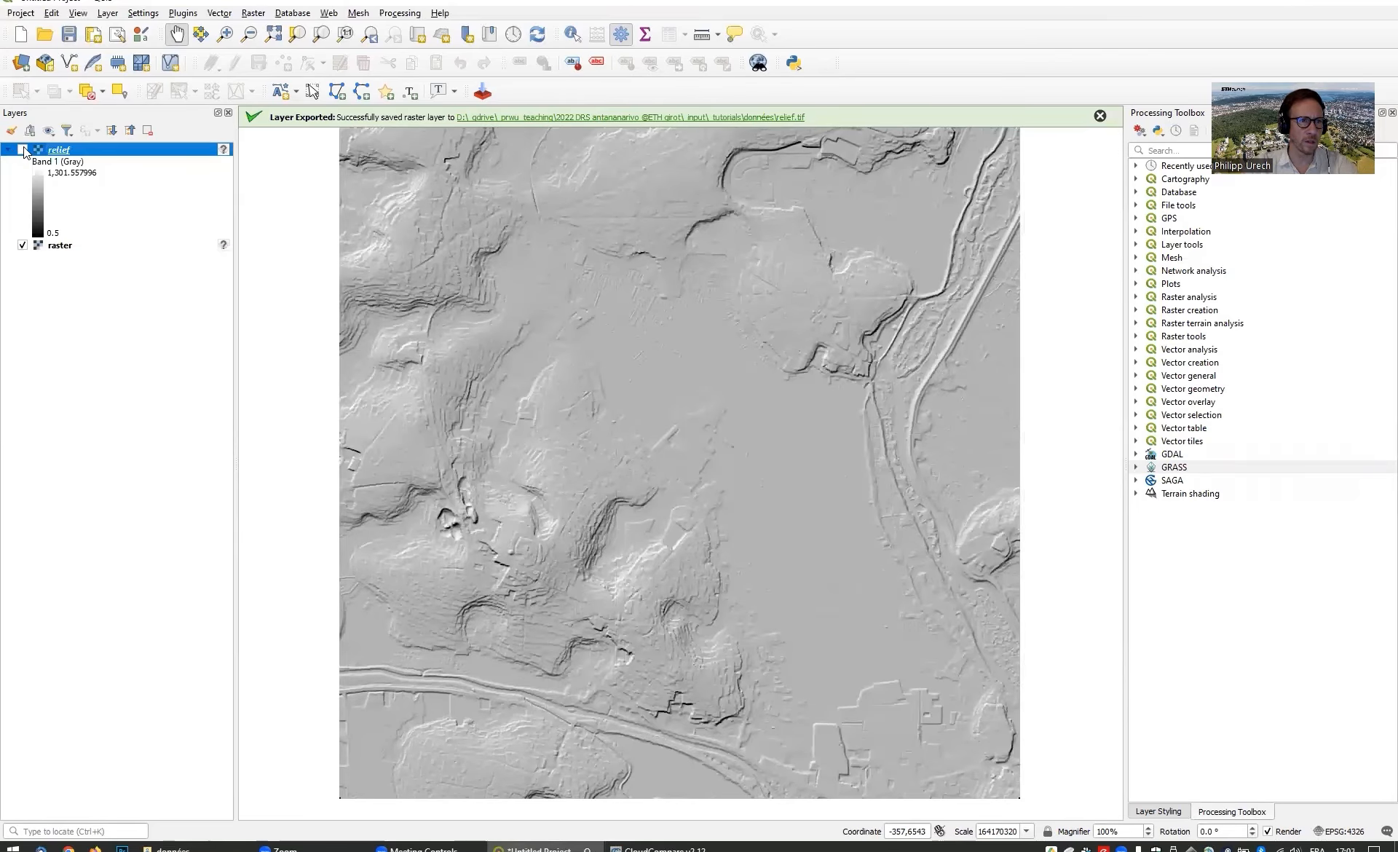
{"action": "left_click", "coordinate": [23, 150]}
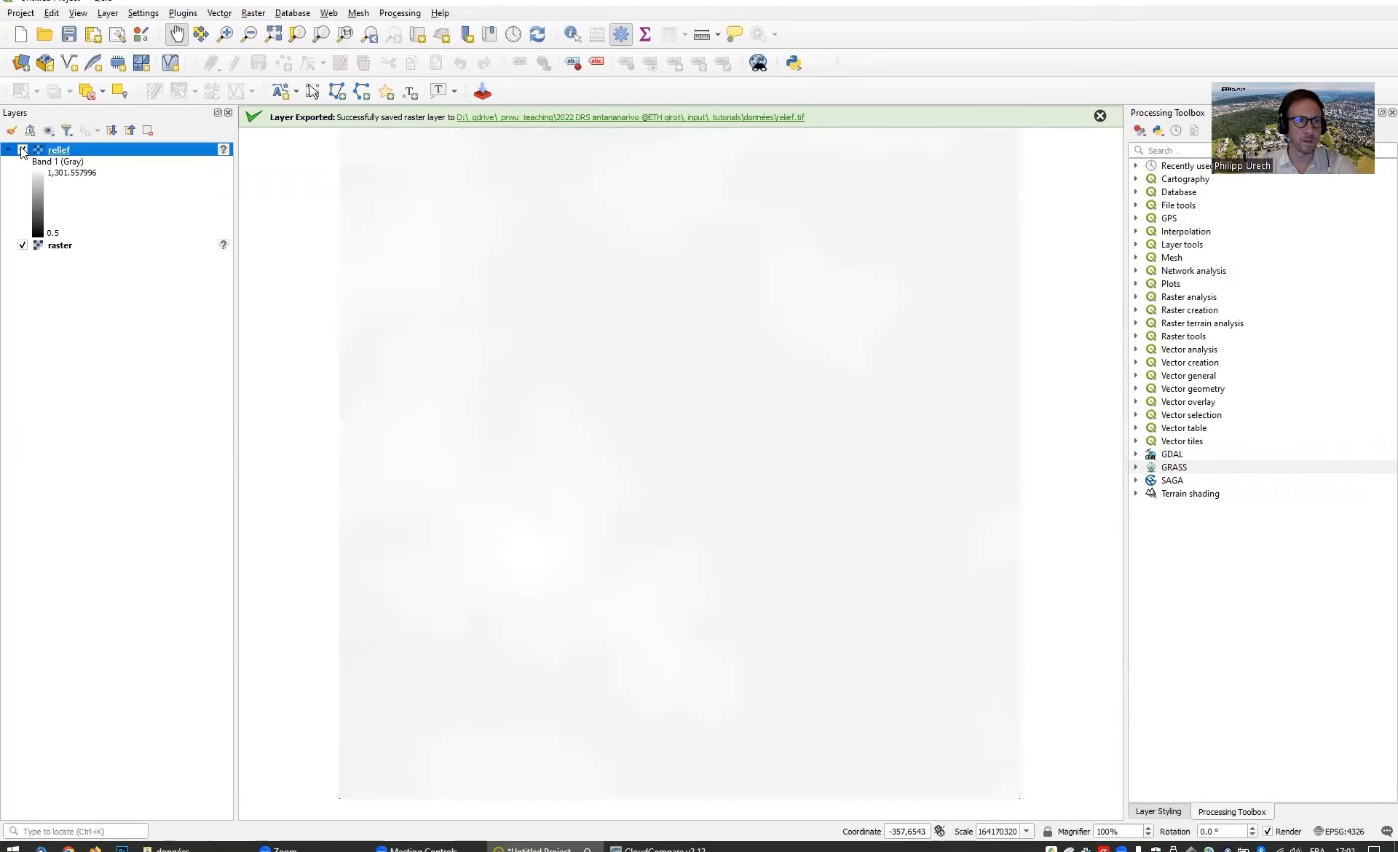
{"action": "left_click", "coordinate": [22, 150]}
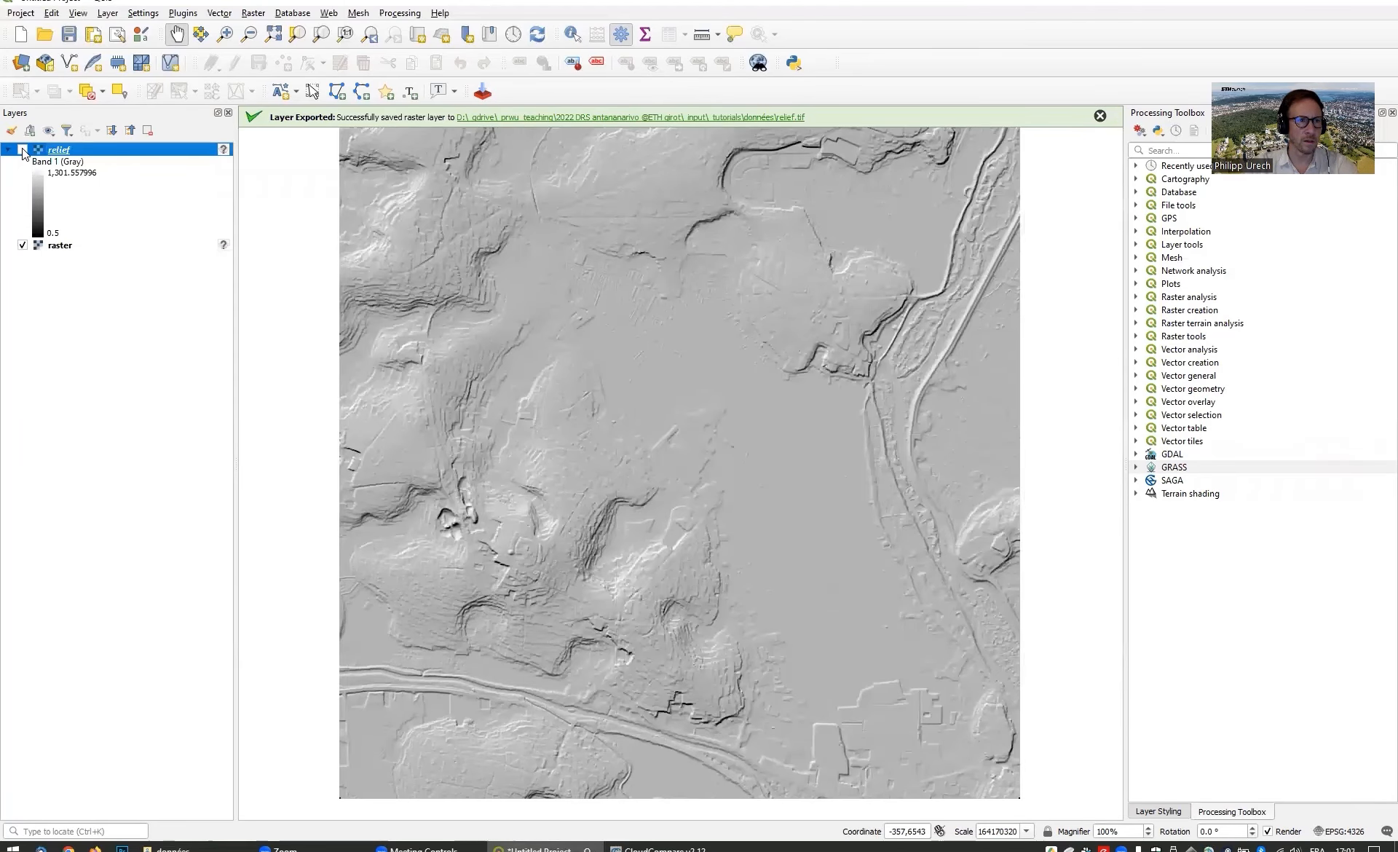
{"action": "left_click", "coordinate": [63, 246]}
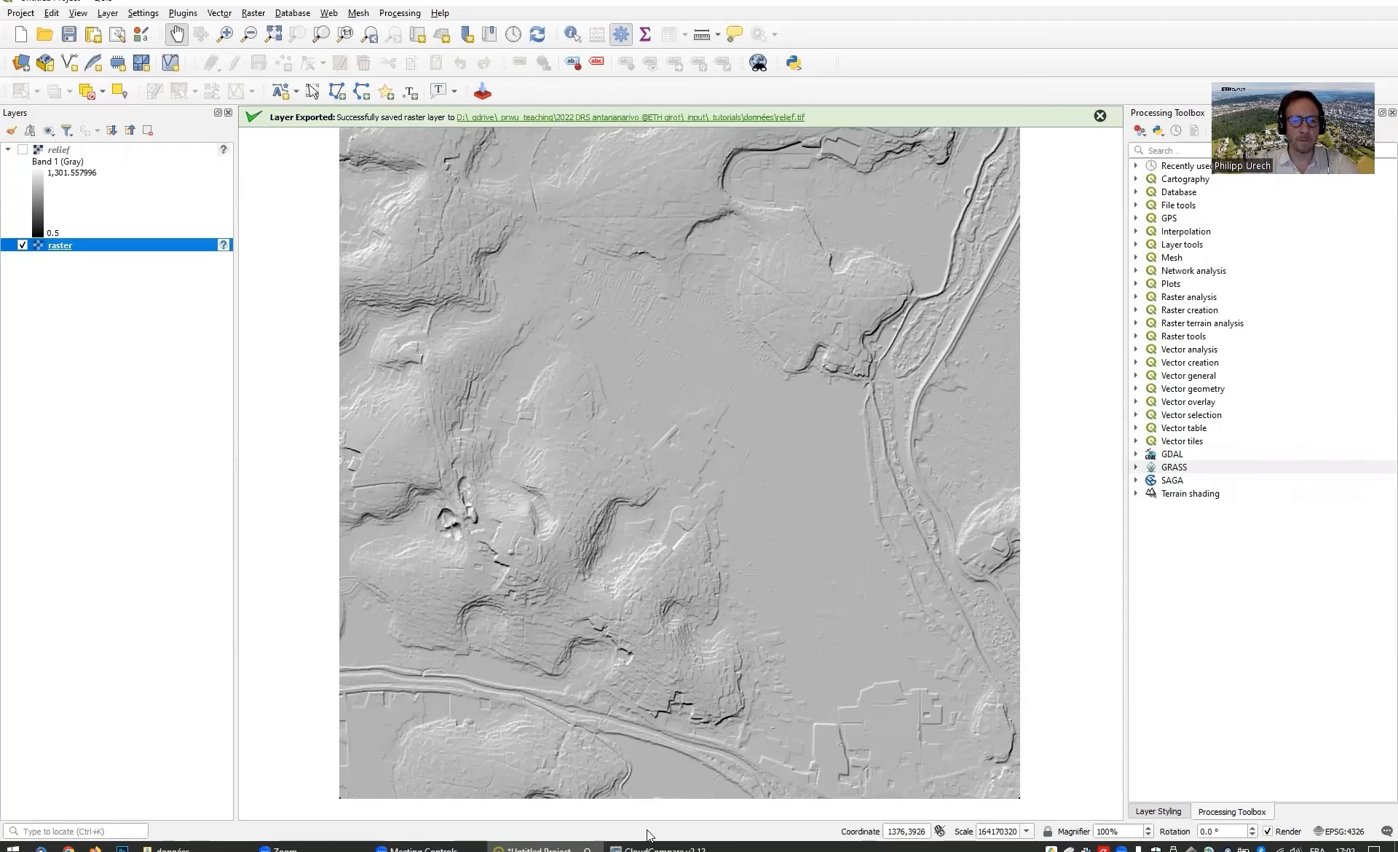
{"action": "left_click_drag", "start_coordinate": [777, 325], "coordinate": [780, 348]}
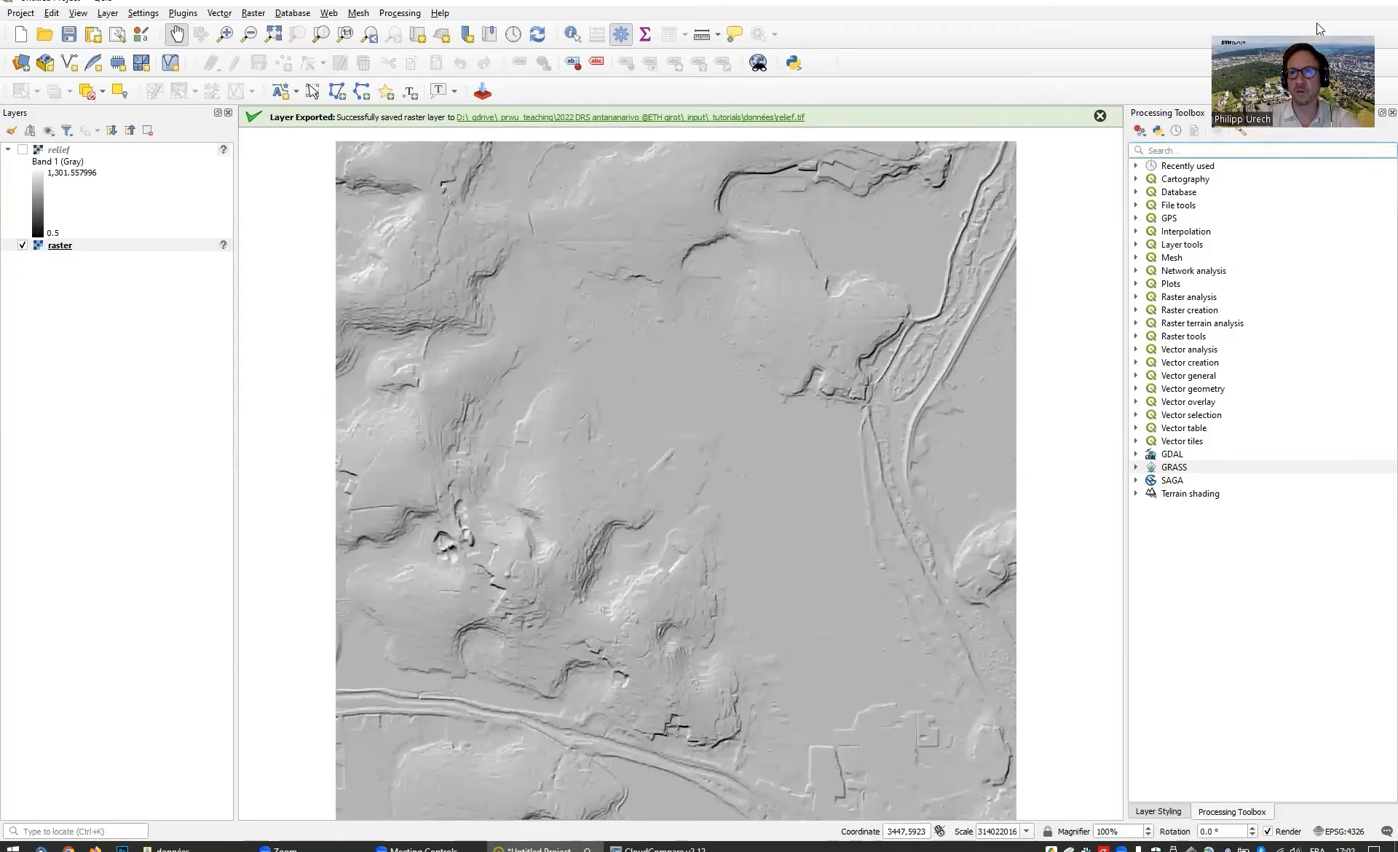
Step: Search the Processing Toolbox for r.watershed and select the GRASS algorithm
{"action": "left_click", "coordinate": [1176, 151]}
{"action": "type", "text": "r.water"}
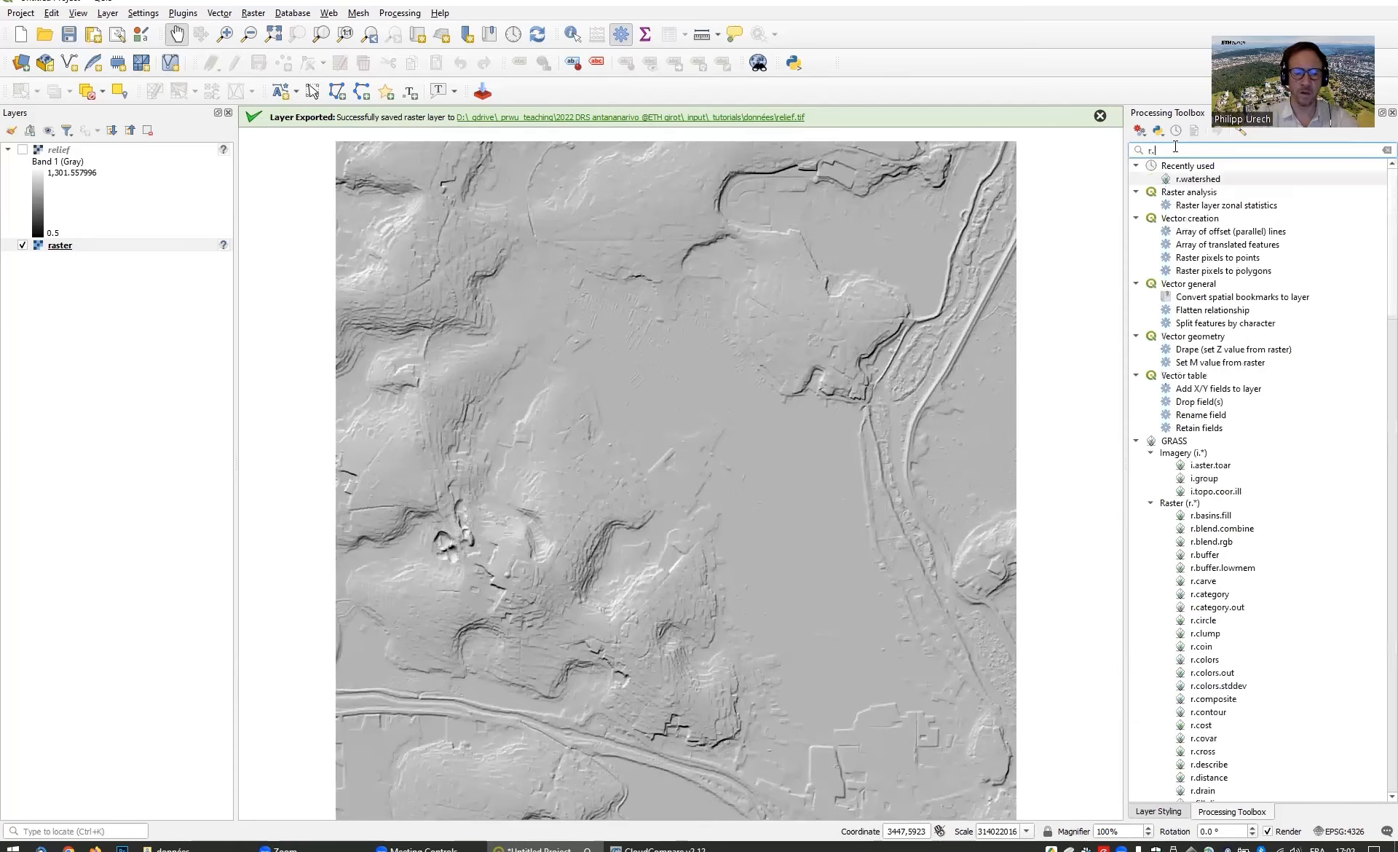
{"action": "type", "text": "ed"}
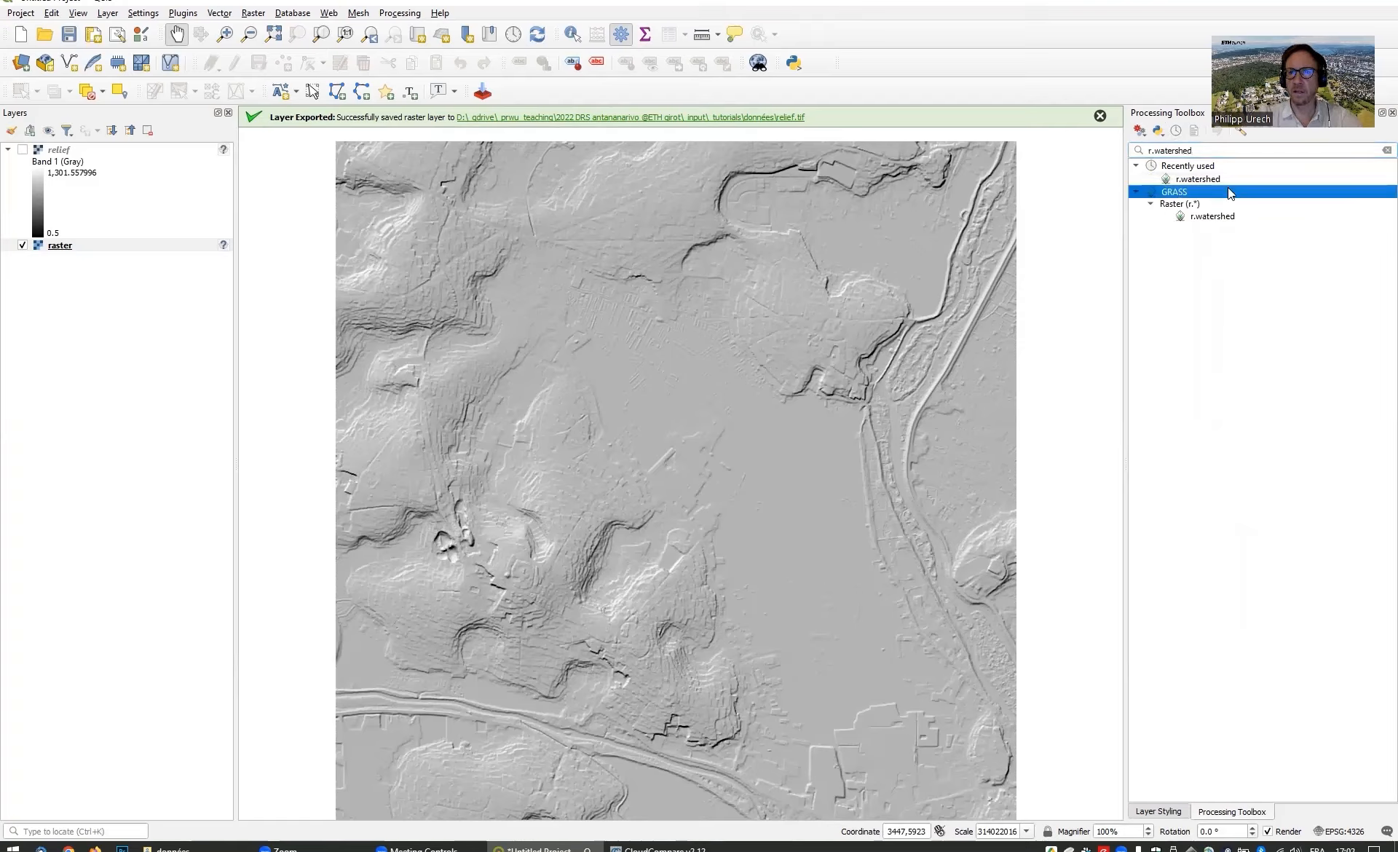
{"action": "left_click", "coordinate": [1210, 217]}
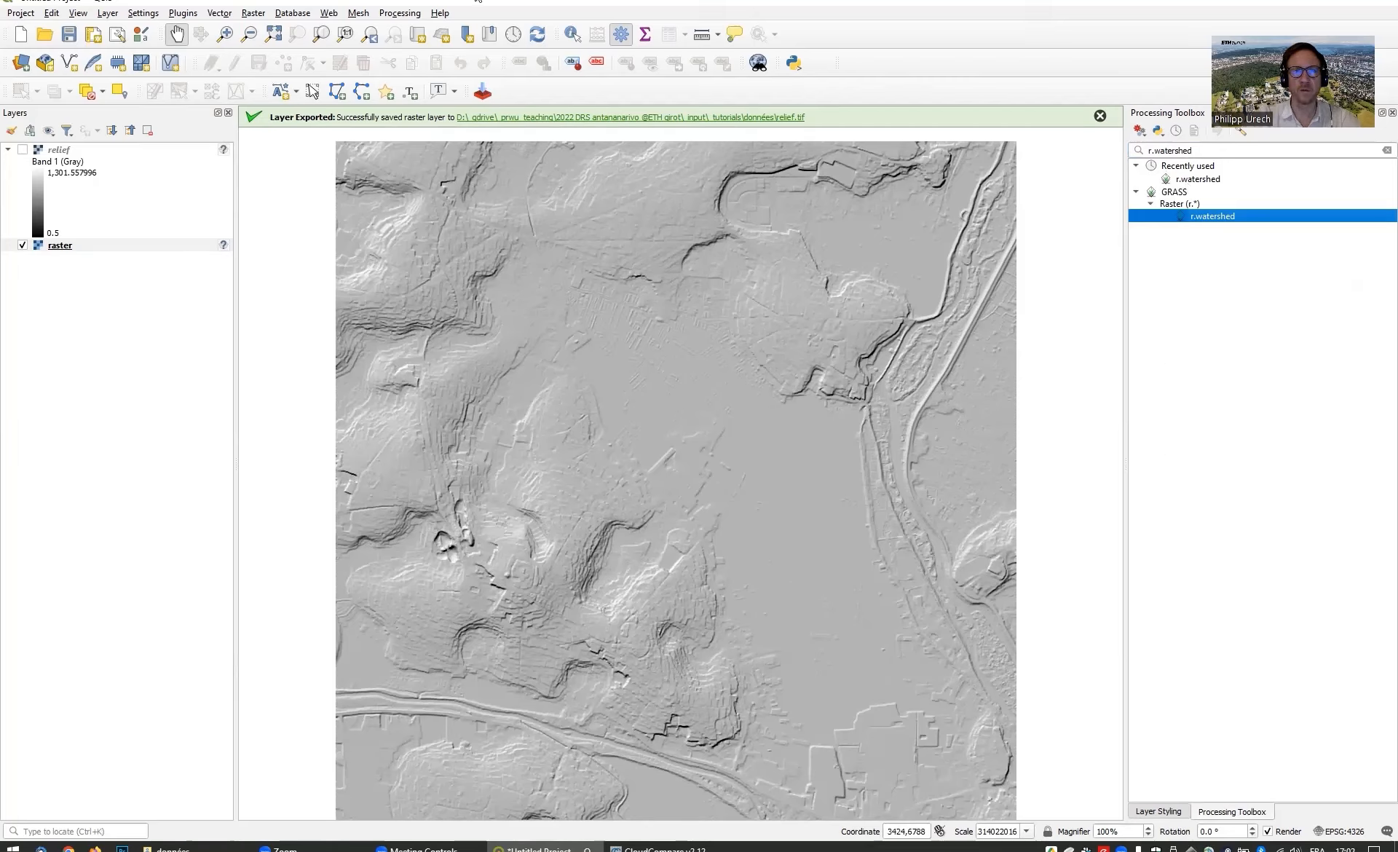
Step: Hide the Processing Toolbox and show it again
{"action": "left_click", "coordinate": [400, 13]}
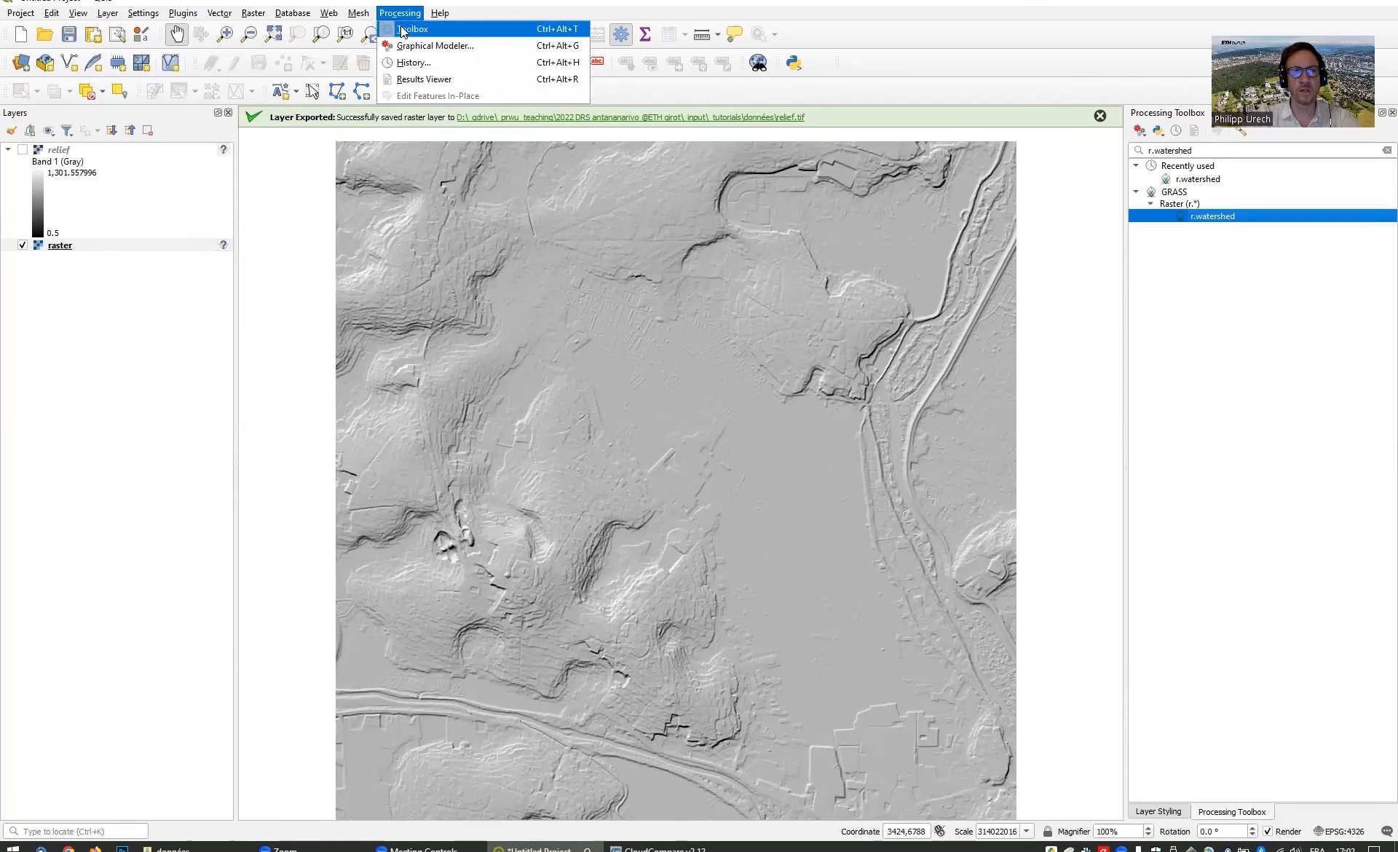
{"action": "left_click", "coordinate": [444, 28]}
{"action": "left_click", "coordinate": [398, 13]}
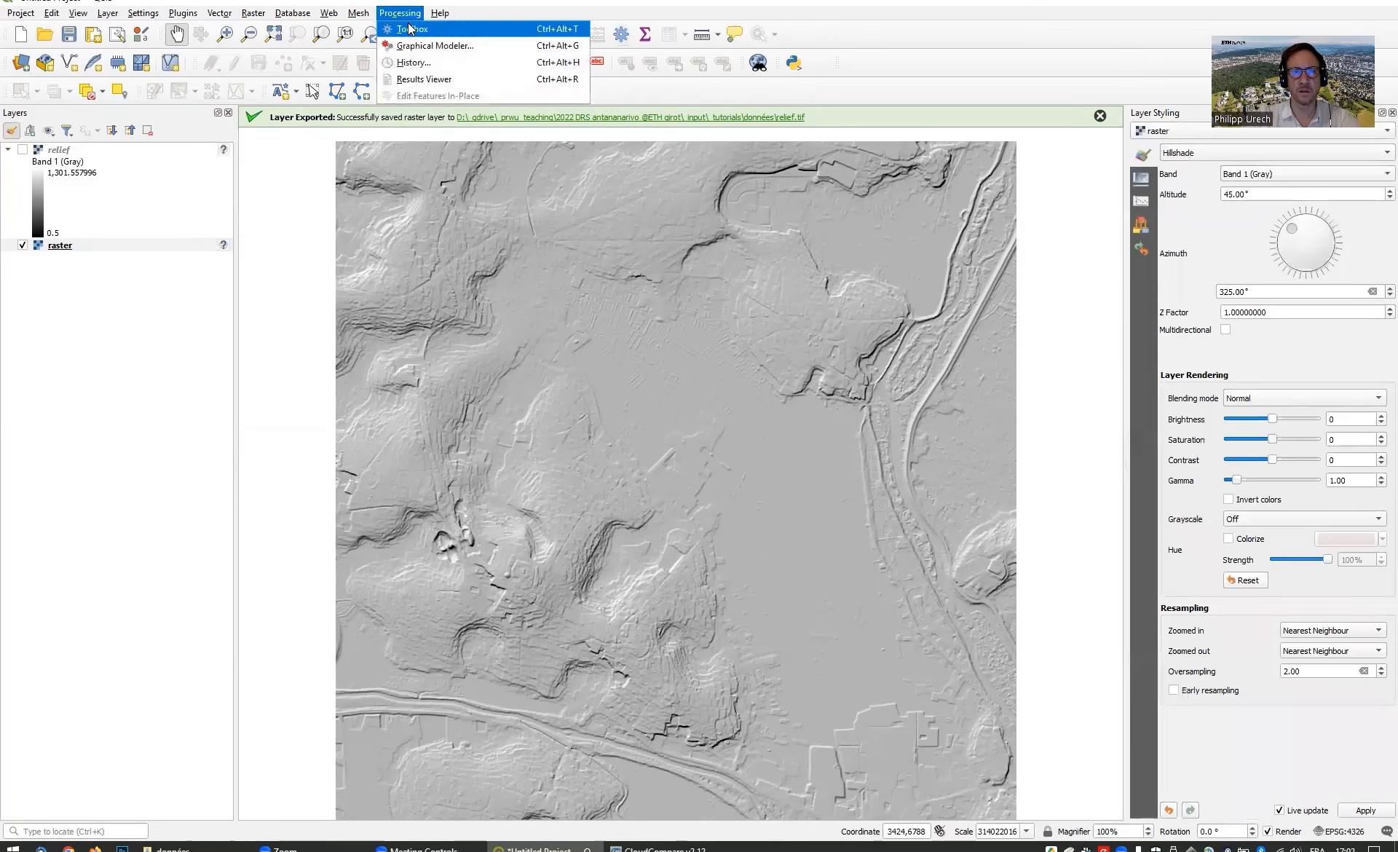
{"action": "left_click", "coordinate": [410, 29]}
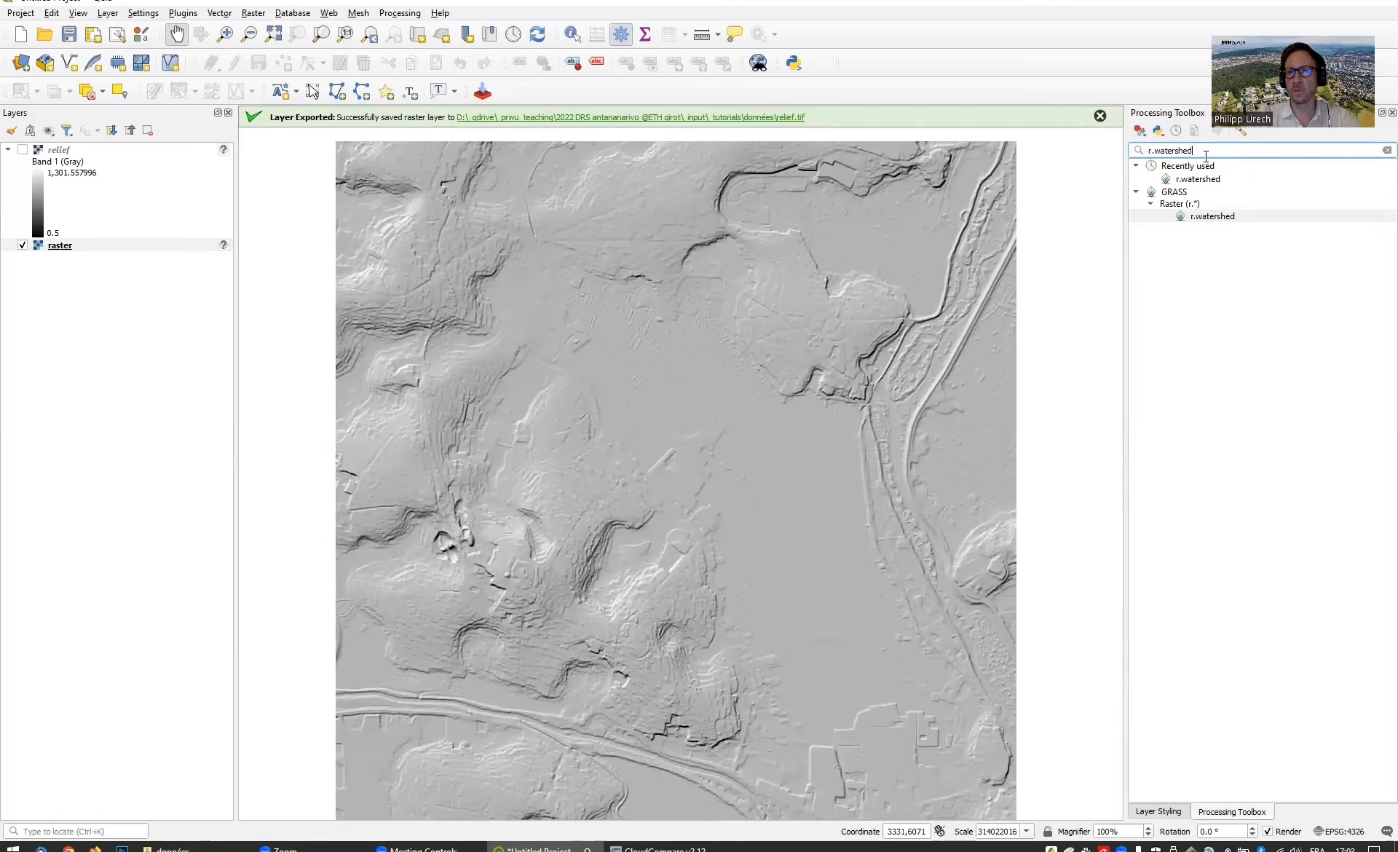
Step: Open the GRASS r.watershed algorithm and choose the raster layer as its elevation input
{"action": "left_click", "coordinate": [1233, 217]}
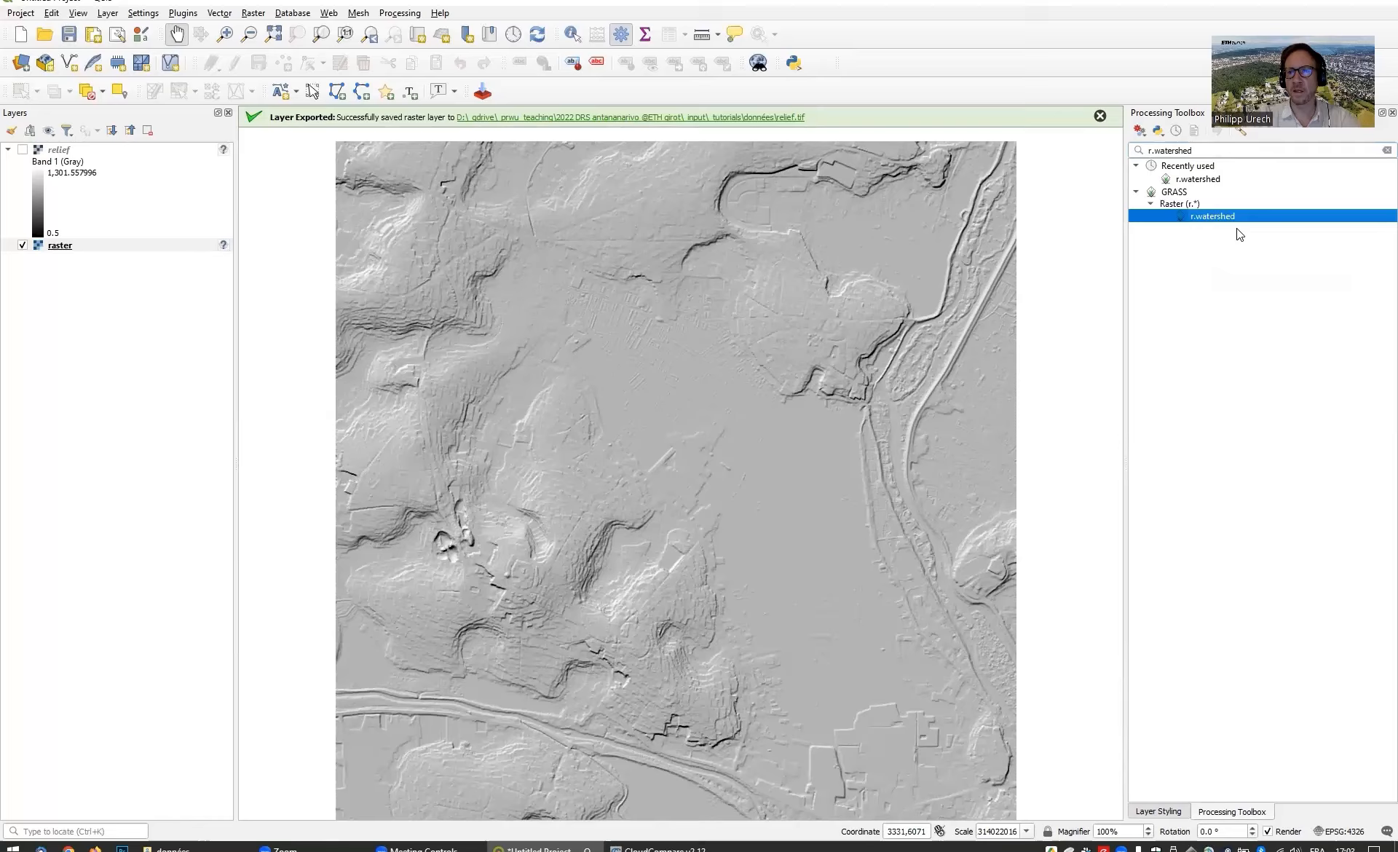
{"action": "double_click", "coordinate": [1197, 216]}
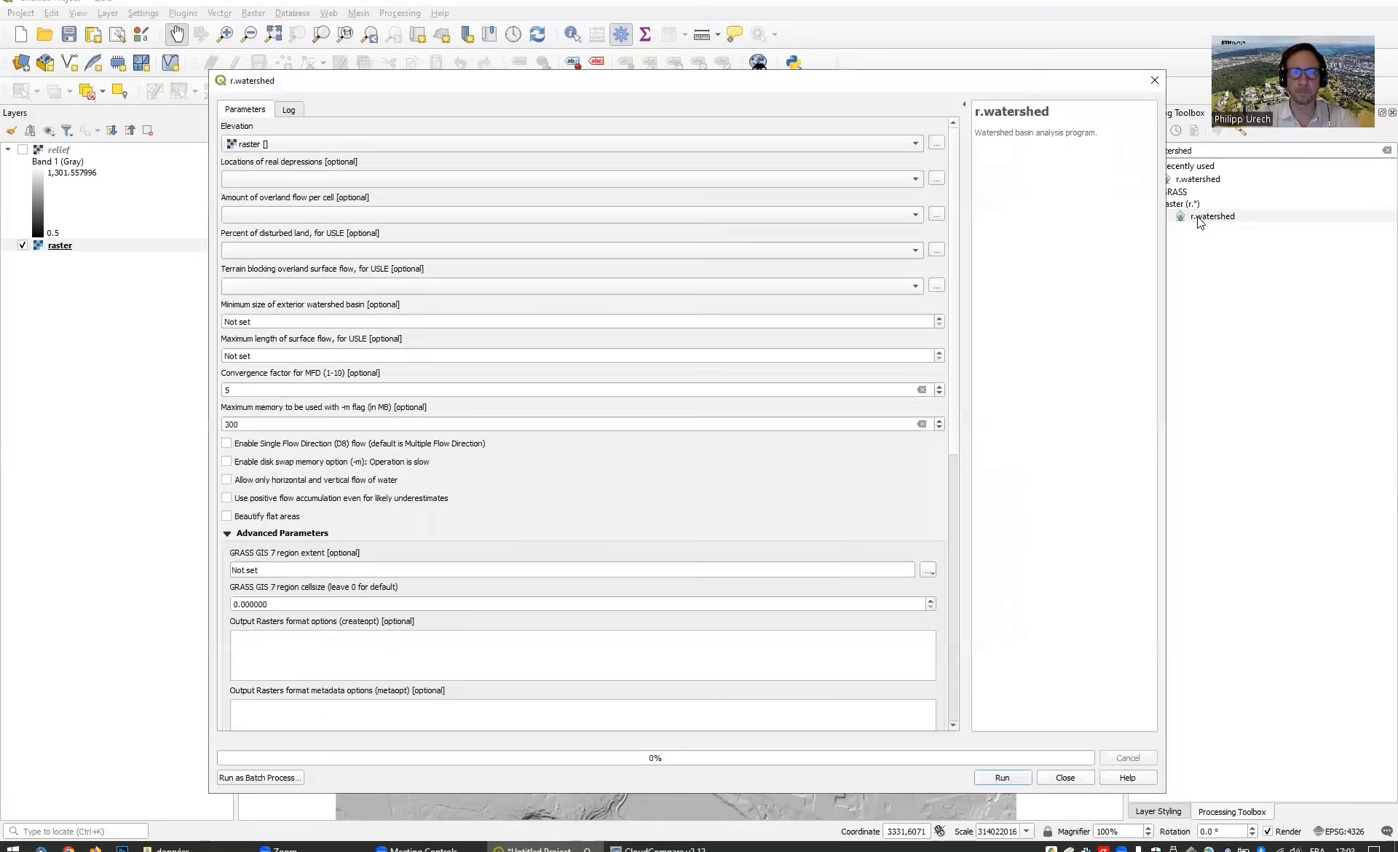
{"action": "left_click", "coordinate": [273, 144]}
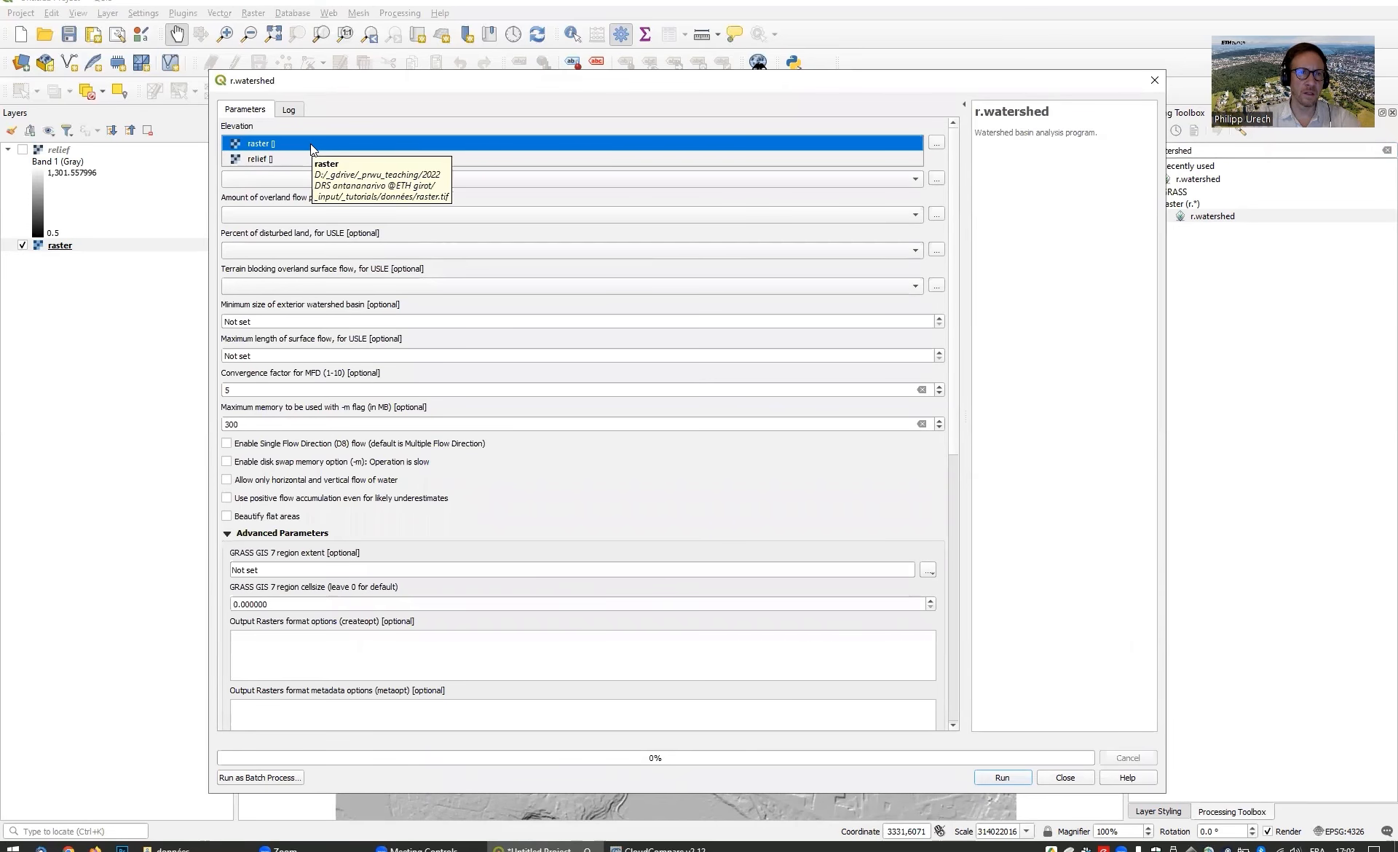
{"action": "left_click", "coordinate": [268, 143]}
{"action": "left_click", "coordinate": [283, 140]}
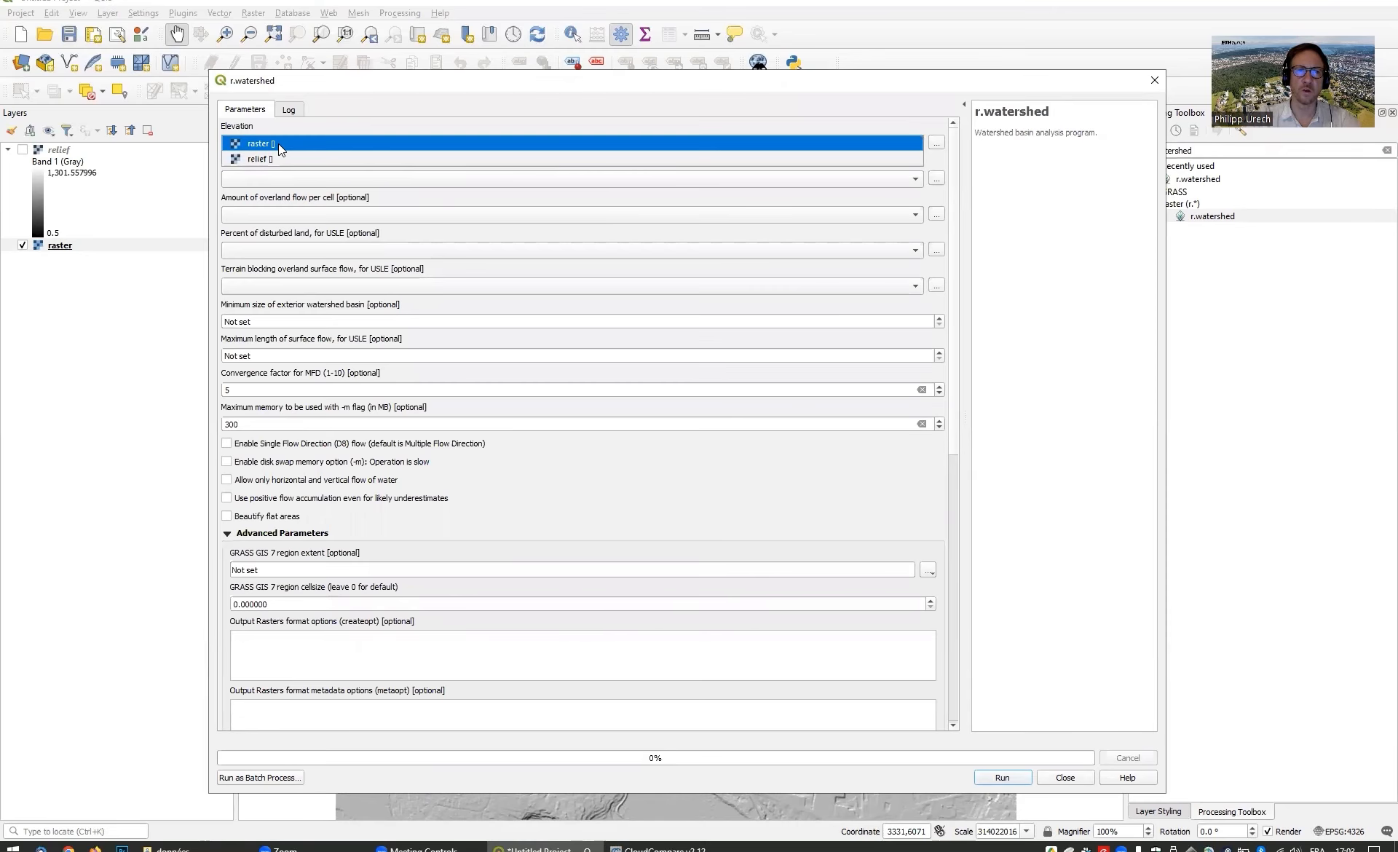
{"action": "left_click", "coordinate": [271, 143]}
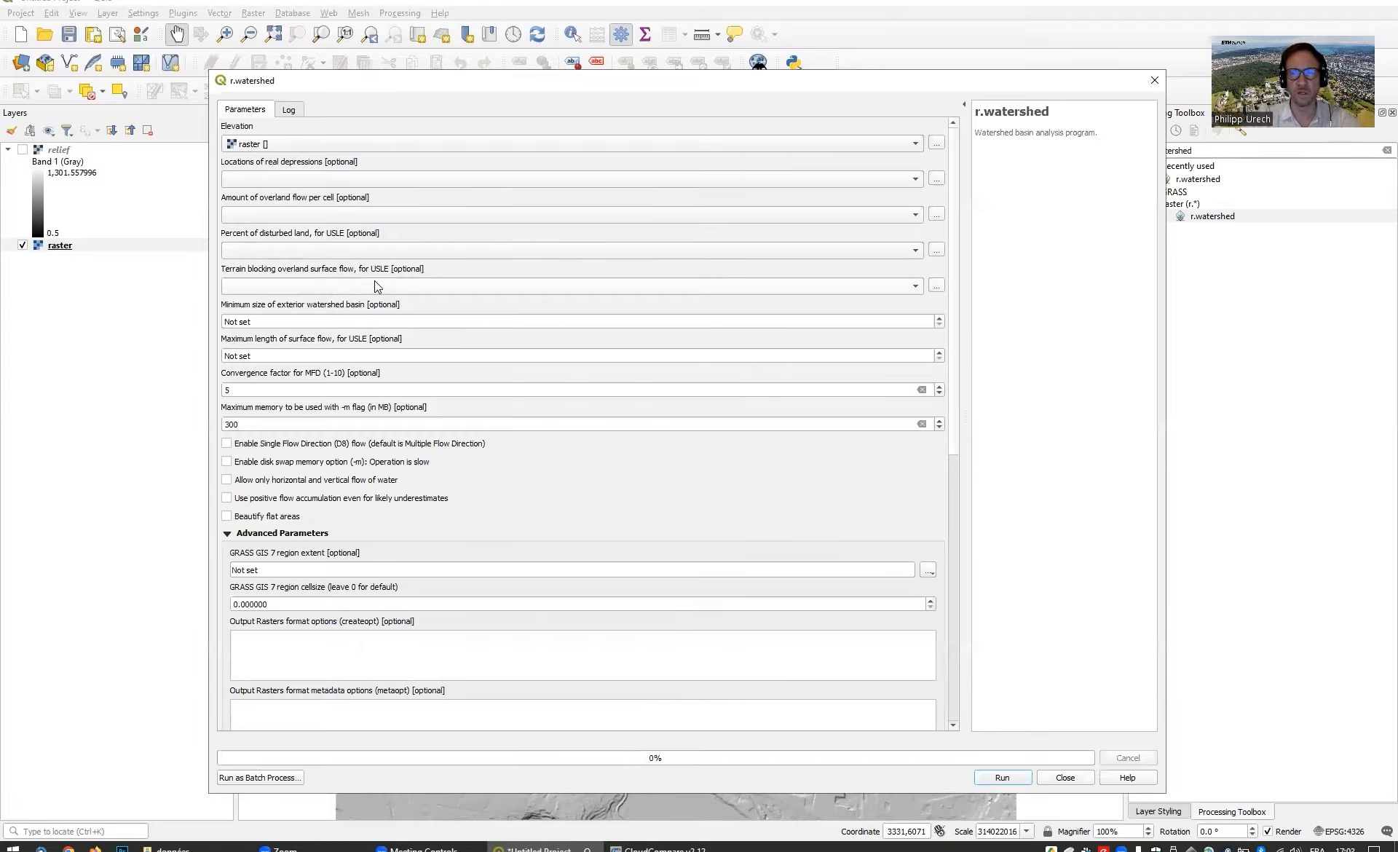
Step: Set the minimum size of exterior watershed basin to 1000
{"action": "left_click", "coordinate": [293, 322]}
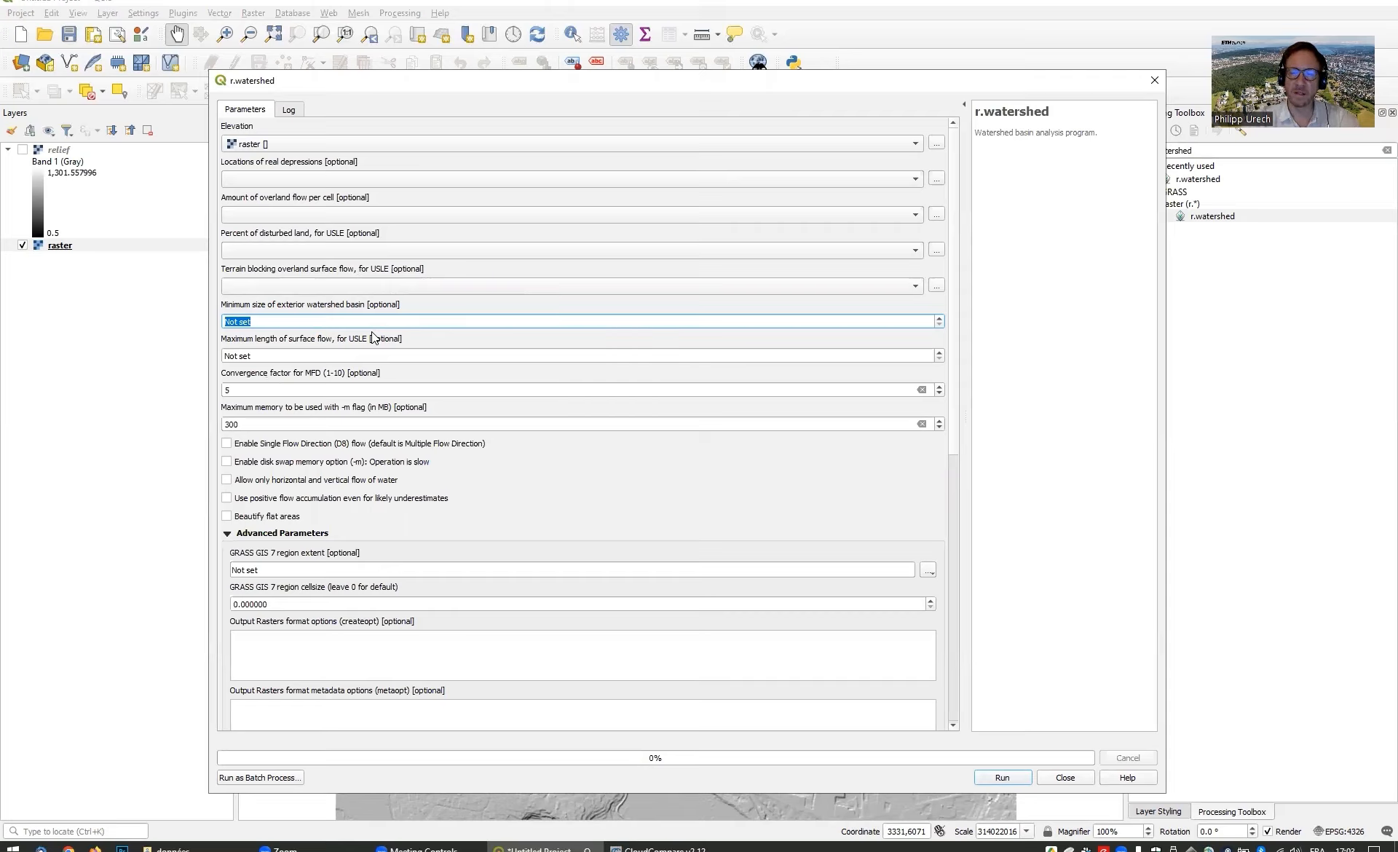
{"action": "type", "text": "1000"}
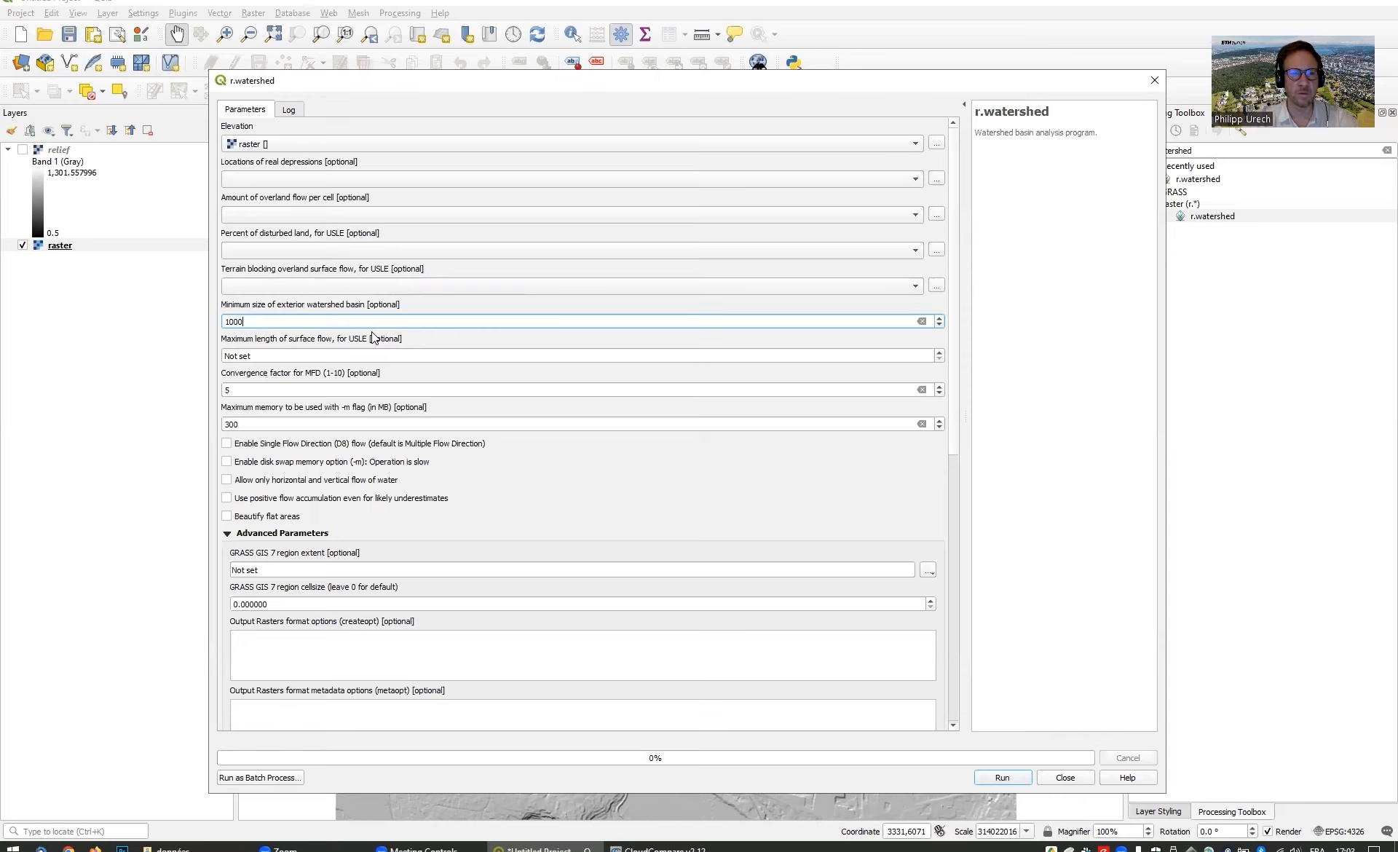
{"action": "key", "text": "Tab"}
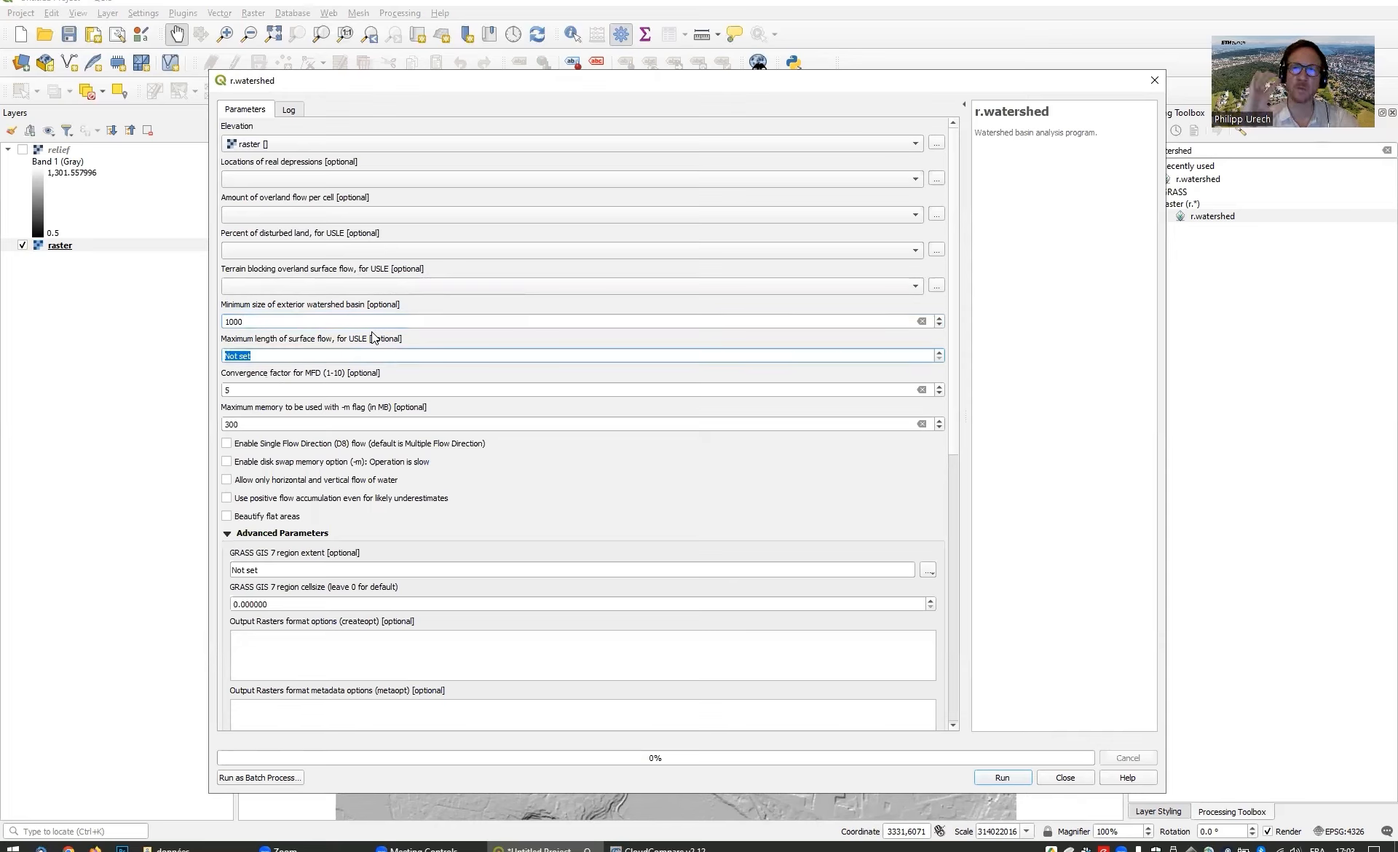
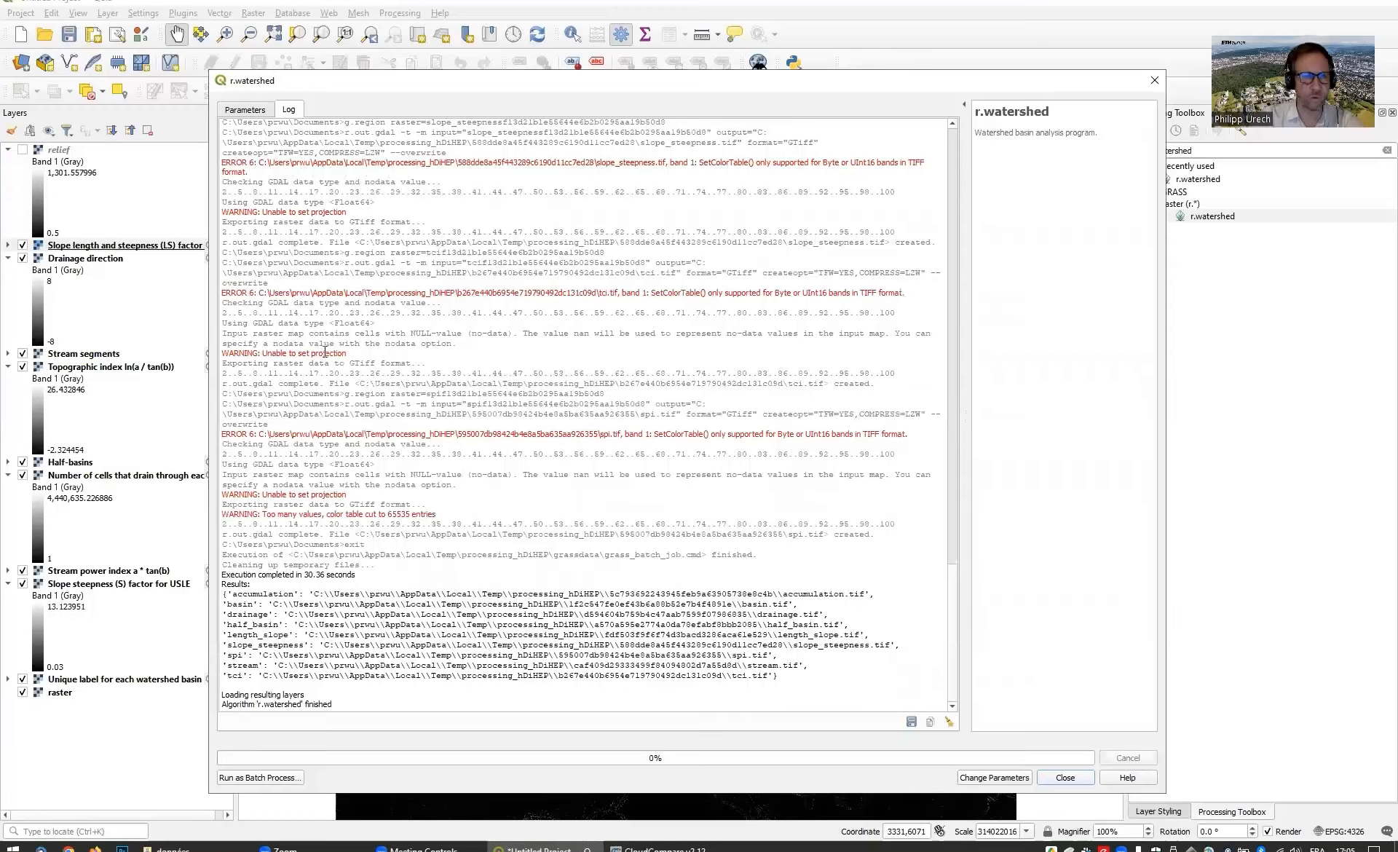
Step: Examine the projection warnings in the r.watershed log and review the parameters used for the run
{"action": "left_click_drag", "start_coordinate": [263, 353], "coordinate": [347, 353]}
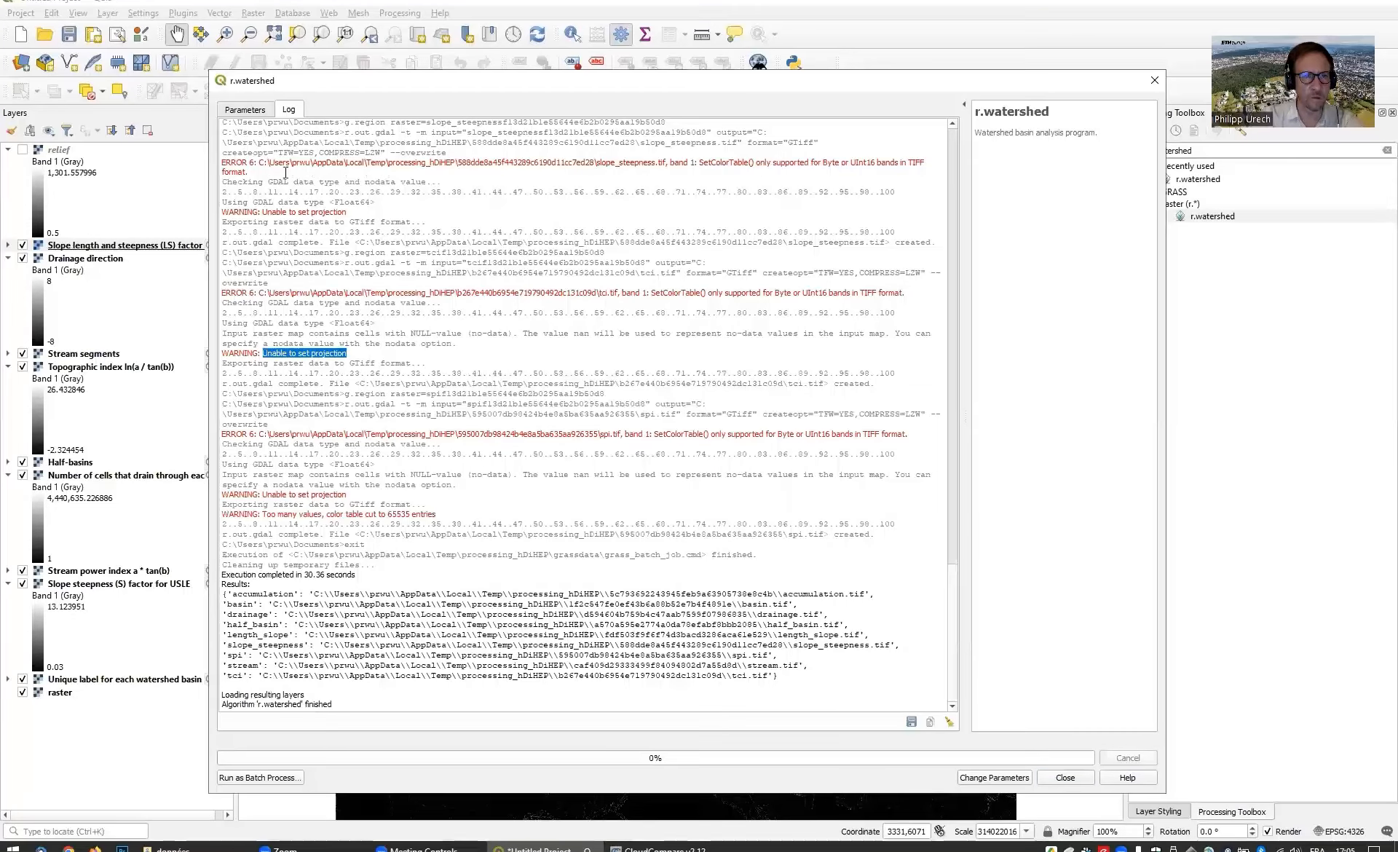
{"action": "left_click_drag", "start_coordinate": [259, 212], "coordinate": [390, 216]}
{"action": "left_click", "coordinate": [244, 110]}
{"action": "scroll", "coordinate": [958, 437], "scroll_direction": "up", "scroll_amount": 10}
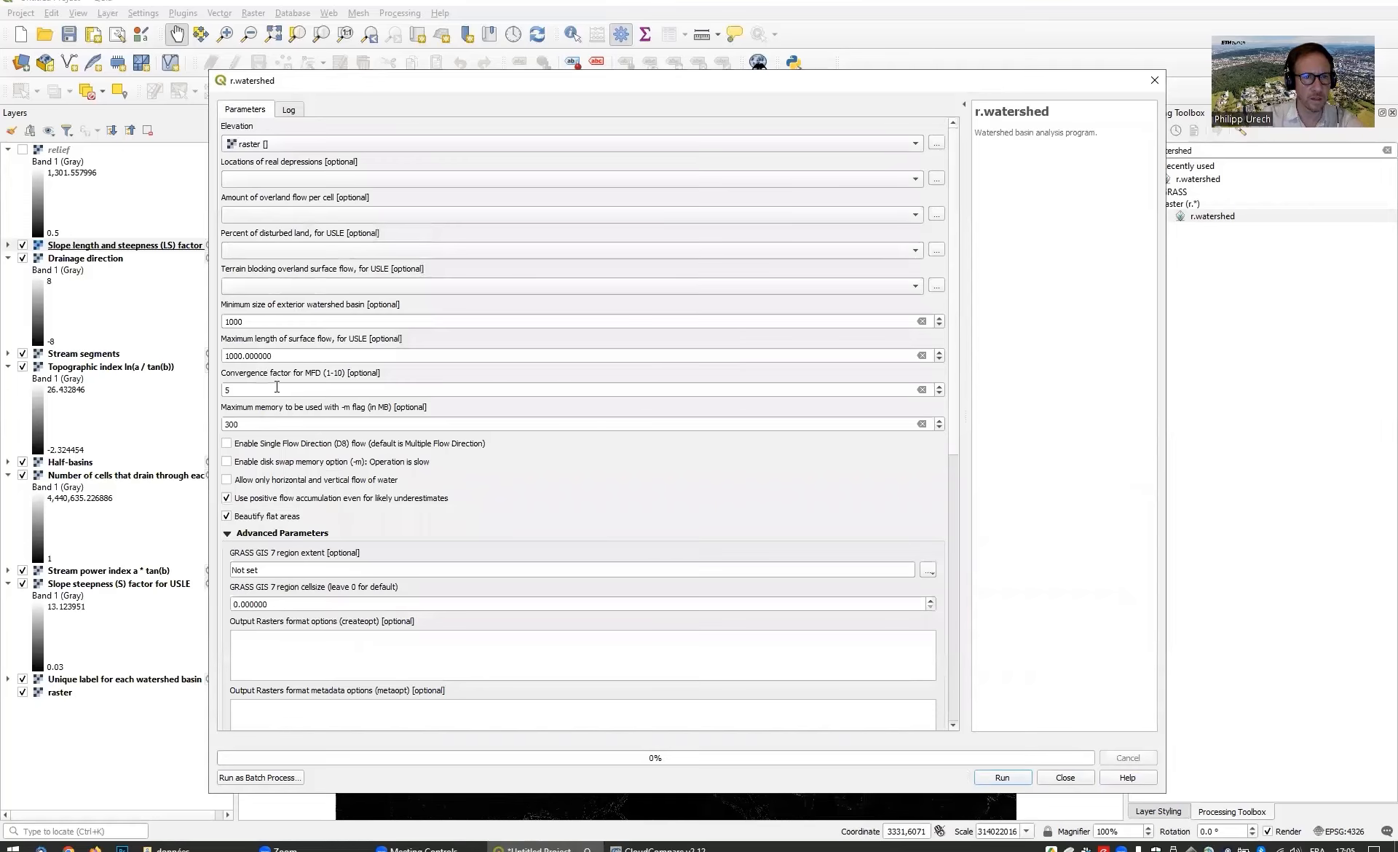
{"action": "left_click", "coordinate": [289, 110]}
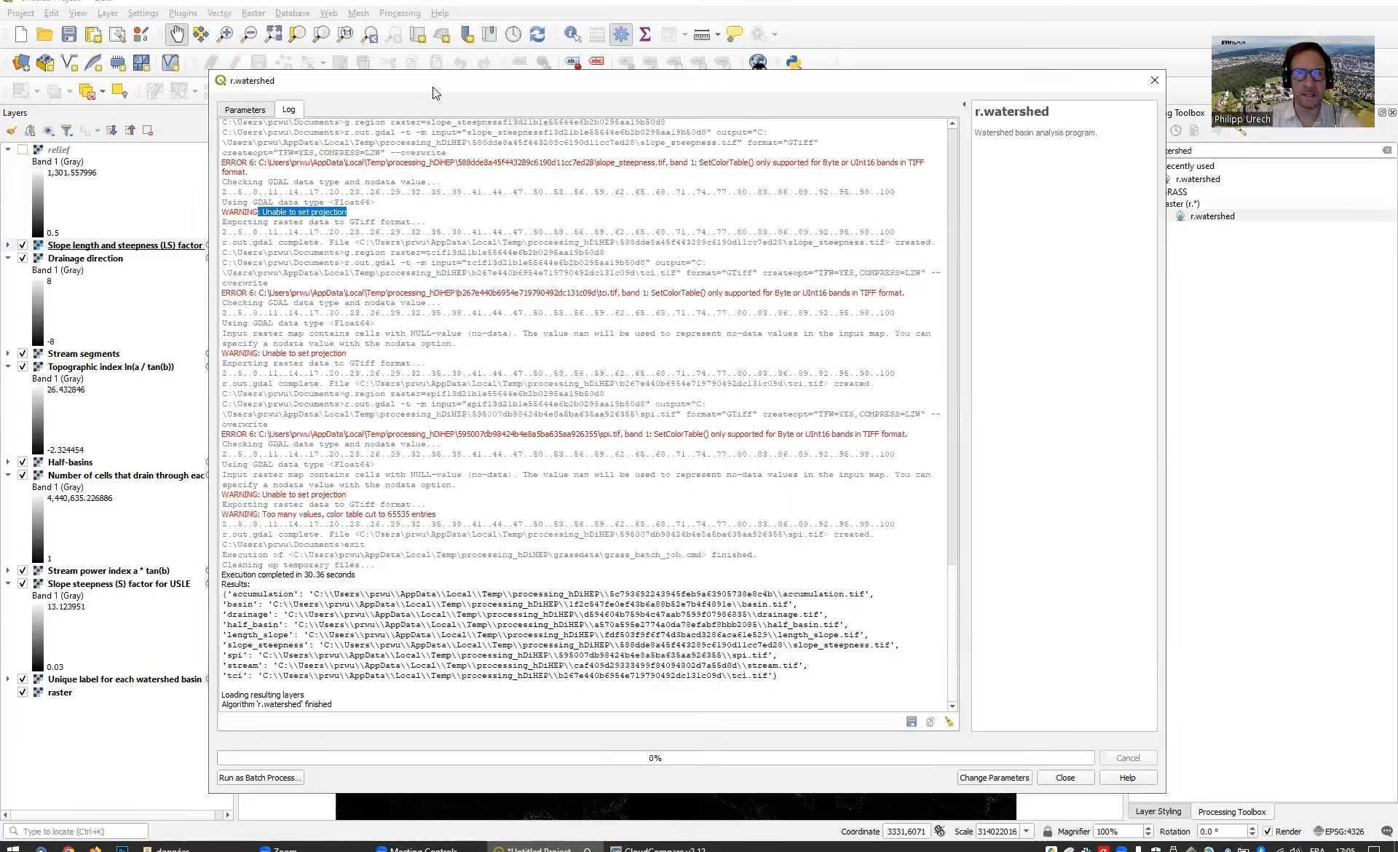
{"action": "left_click_drag", "start_coordinate": [433, 85], "coordinate": [379, 54]}
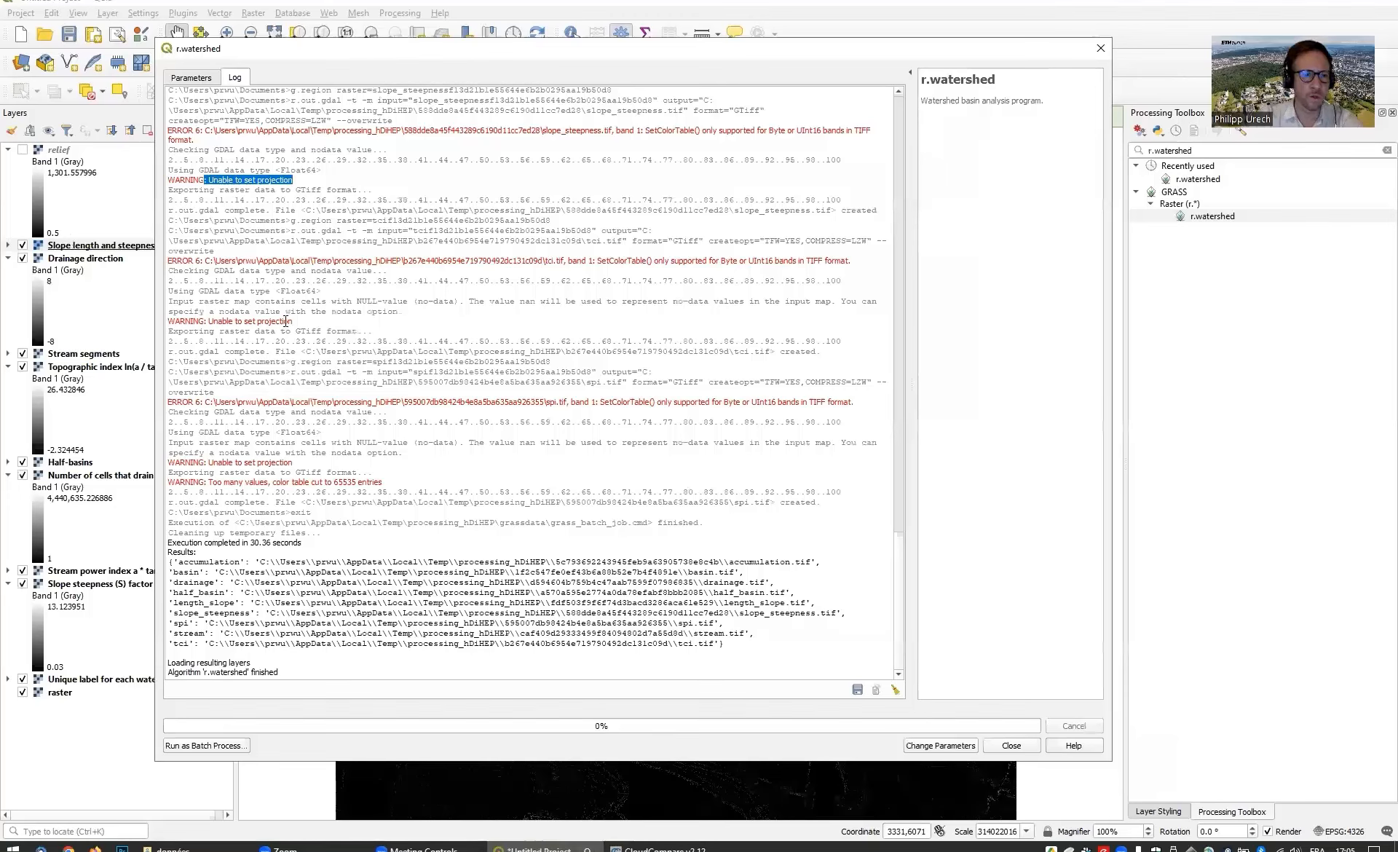
{"action": "left_click", "coordinate": [197, 79]}
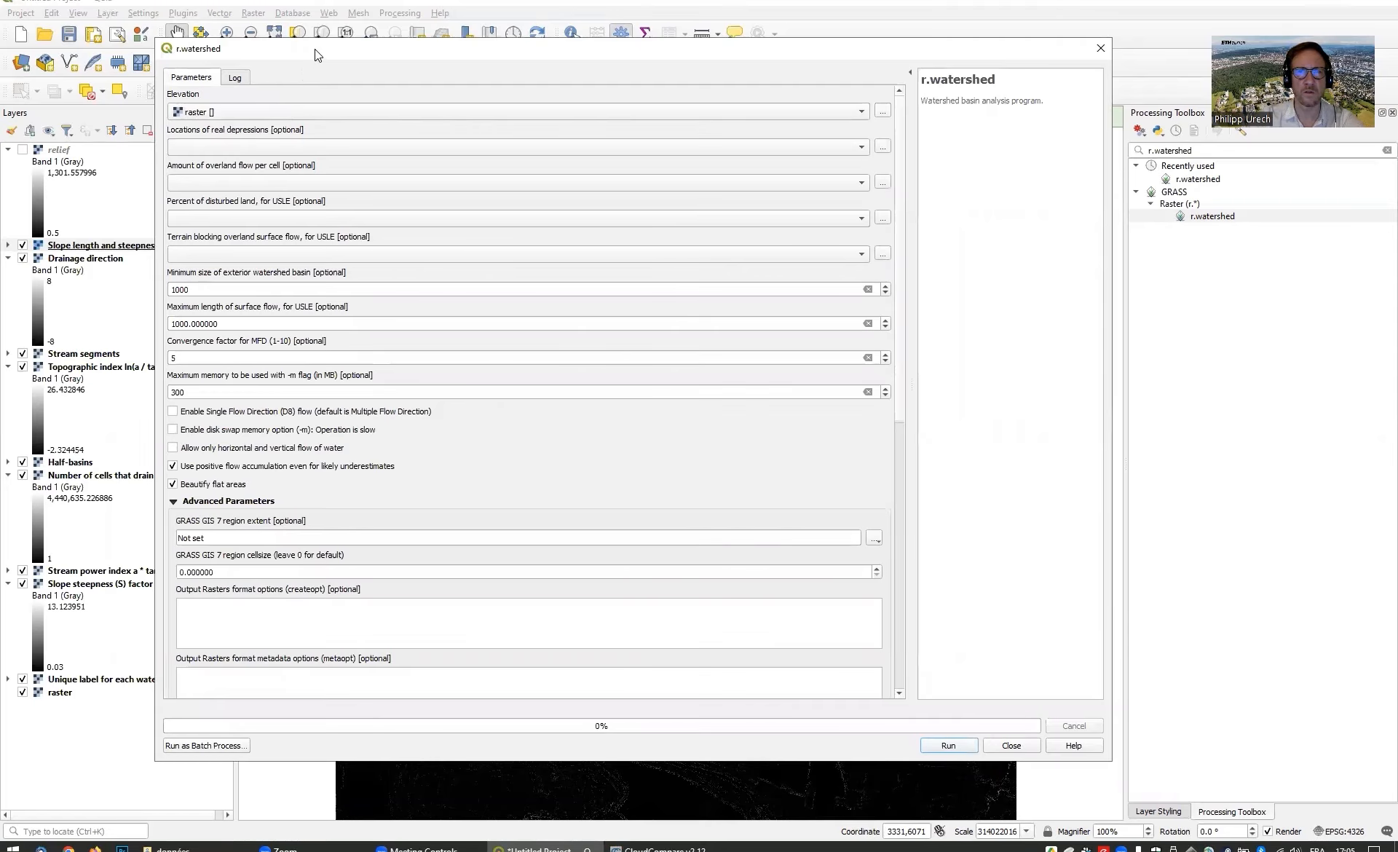
{"action": "left_click_drag", "start_coordinate": [315, 50], "coordinate": [352, 51]}
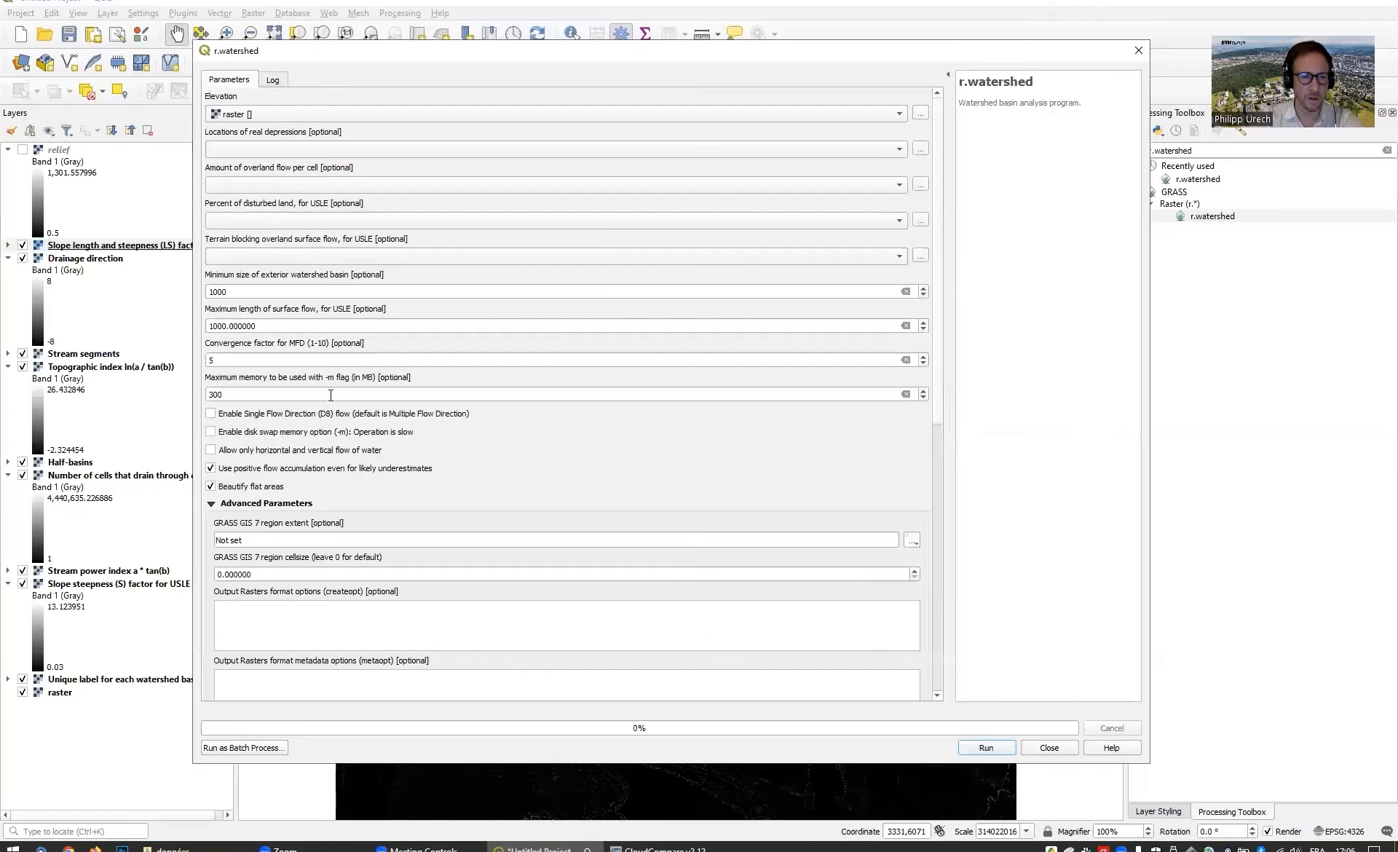
{"action": "left_click_drag", "start_coordinate": [940, 440], "coordinate": [890, 216]}
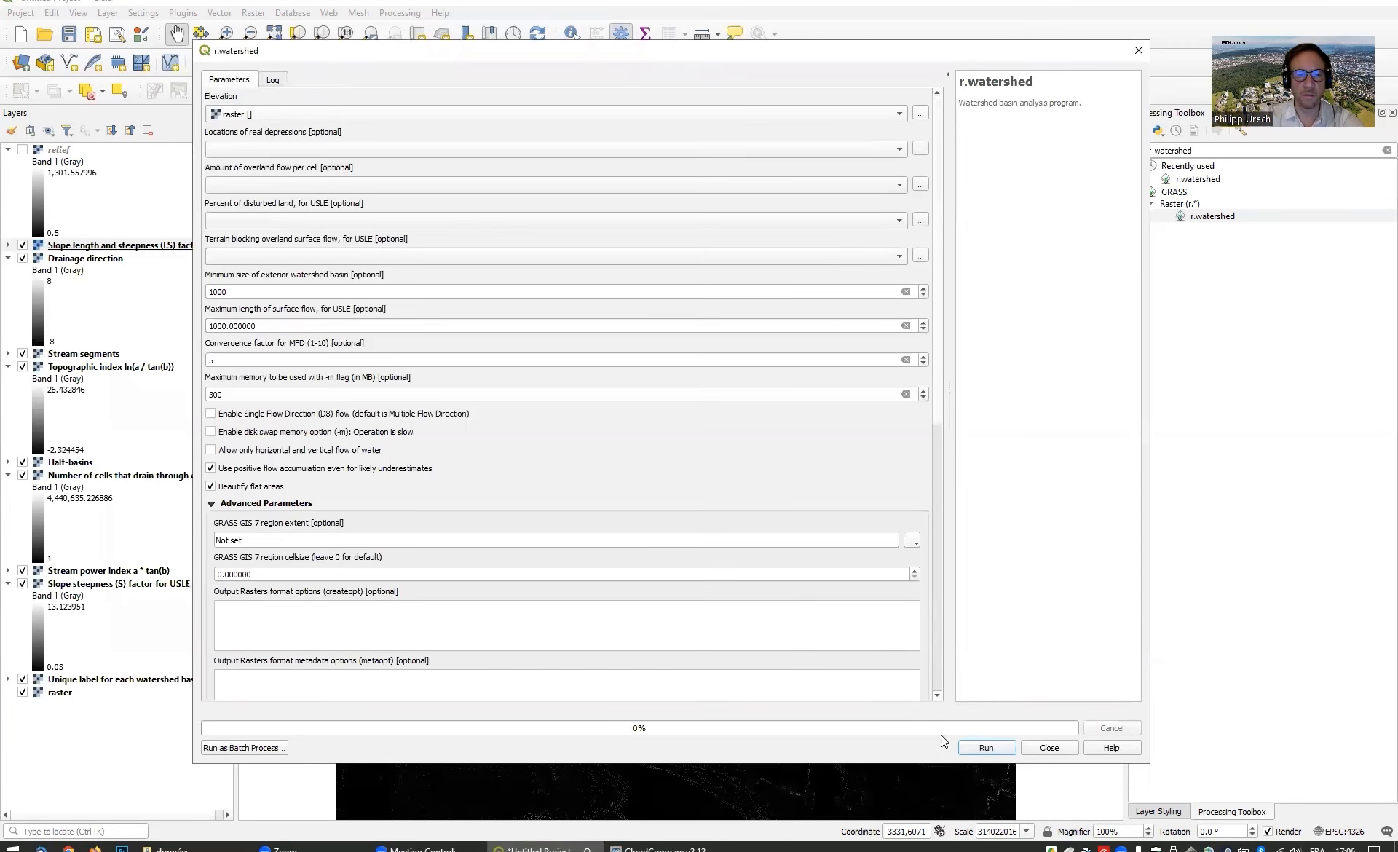
{"action": "left_click", "coordinate": [275, 80]}
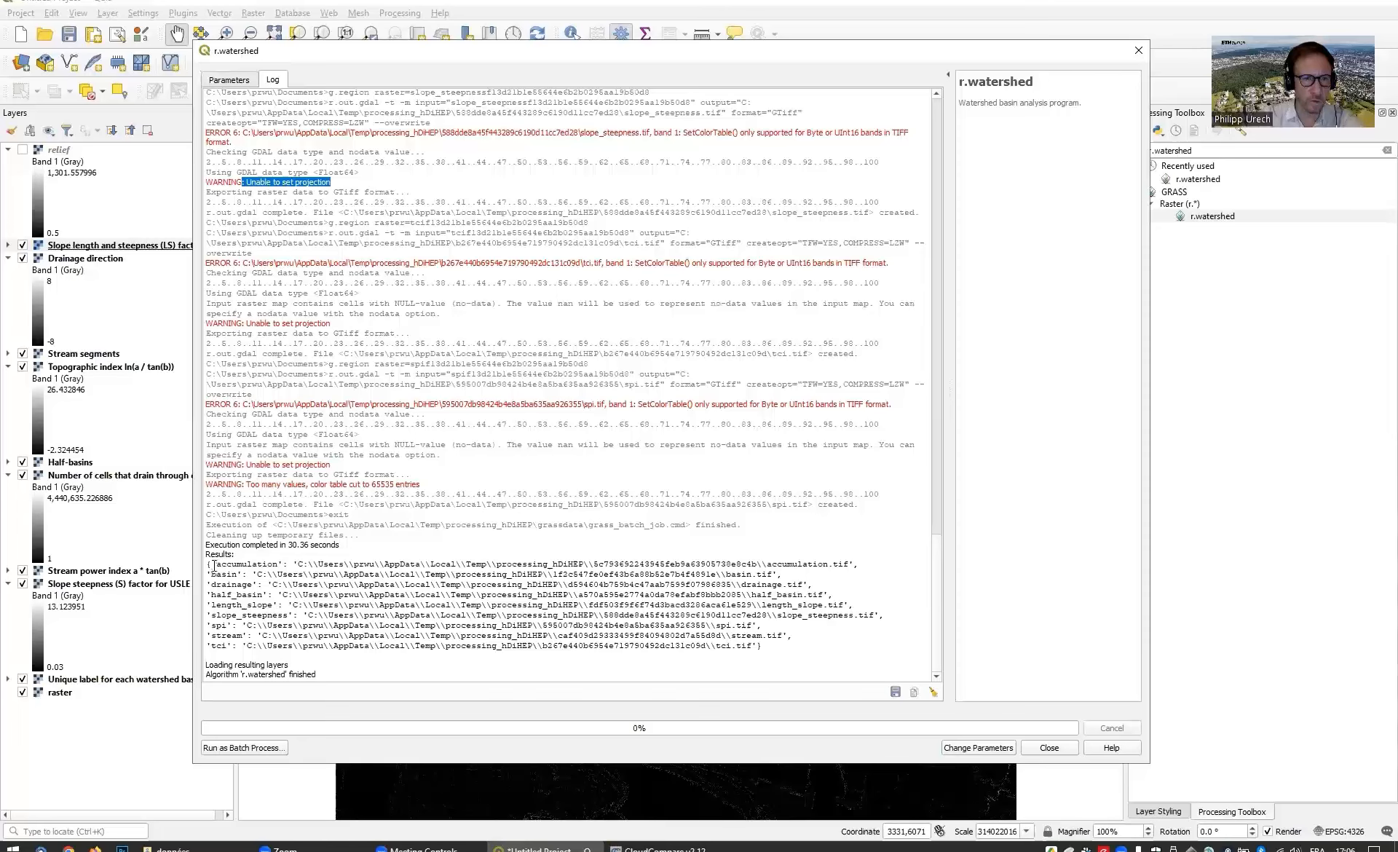
Step: Examine the output rasters listed in the log results, including basin and drainage, and close the r.watershed dialog
{"action": "left_click_drag", "start_coordinate": [213, 564], "coordinate": [772, 651]}
{"action": "left_click", "coordinate": [642, 614]}
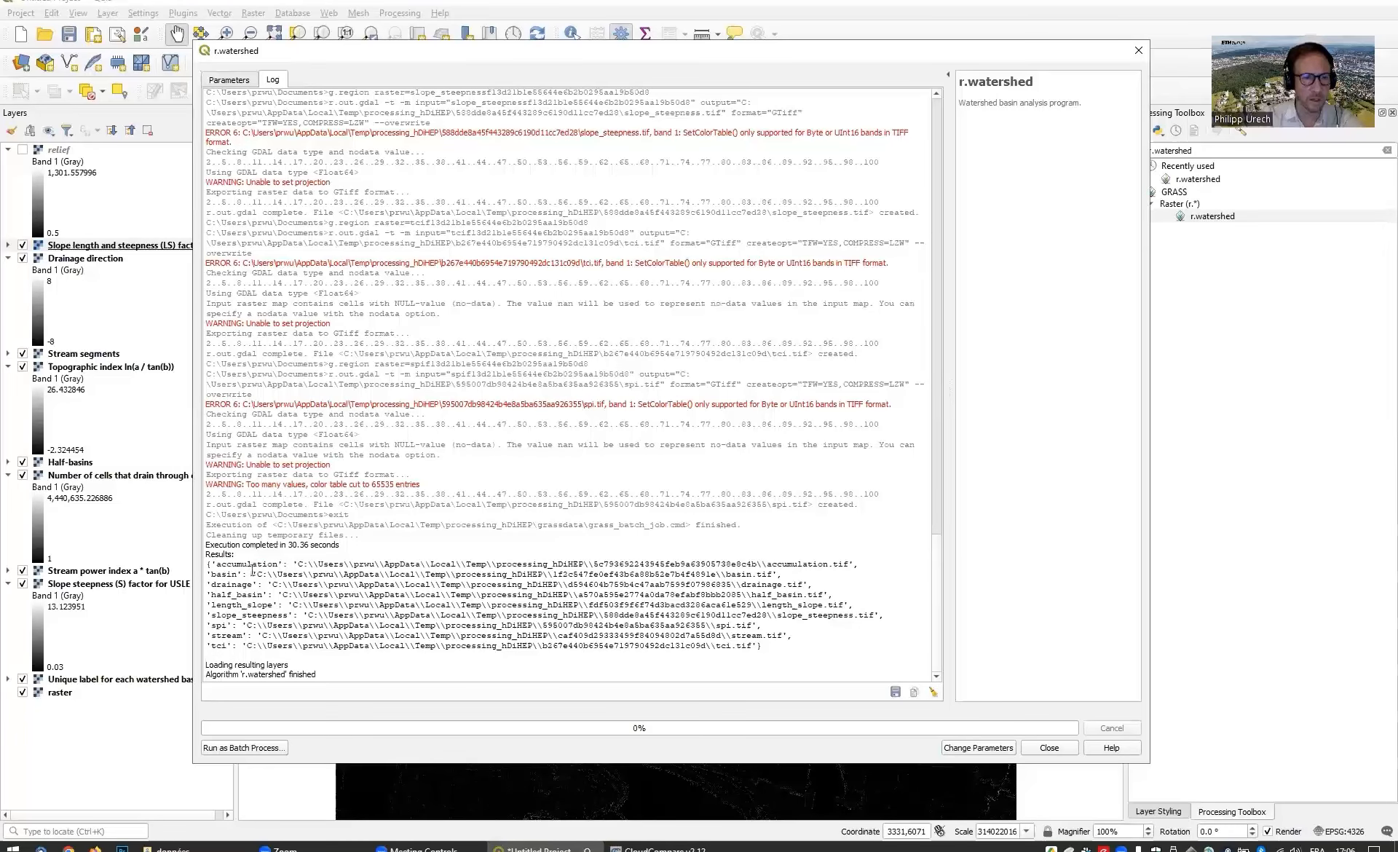
{"action": "double_click", "coordinate": [225, 574]}
{"action": "double_click", "coordinate": [232, 584]}
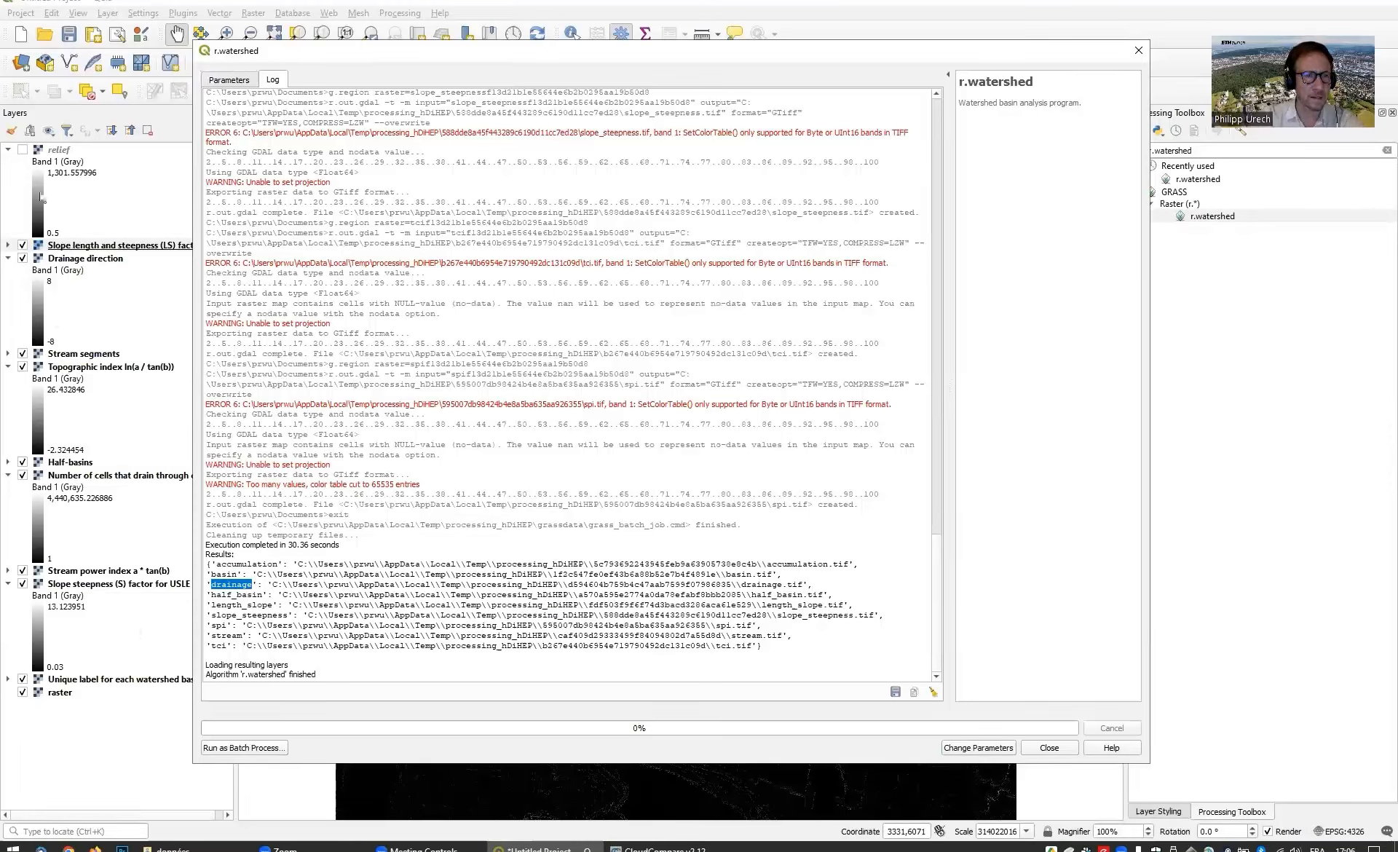
{"action": "left_click", "coordinate": [1049, 748]}
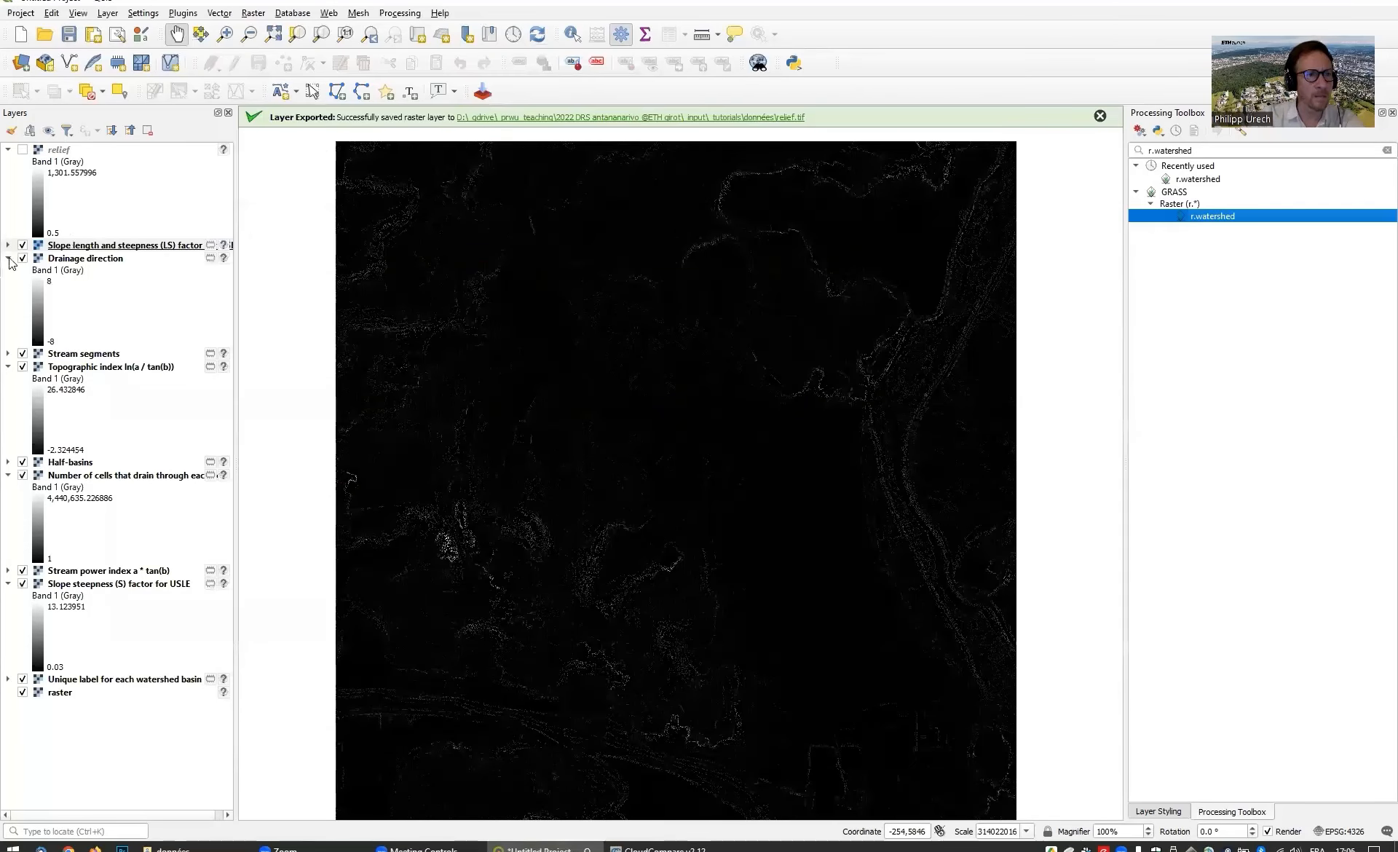
Step: Collapse the expanded legends of the watershed output layers and the relief layer, and widen the layer list to fit the full names
{"action": "left_click", "coordinate": [8, 258]}
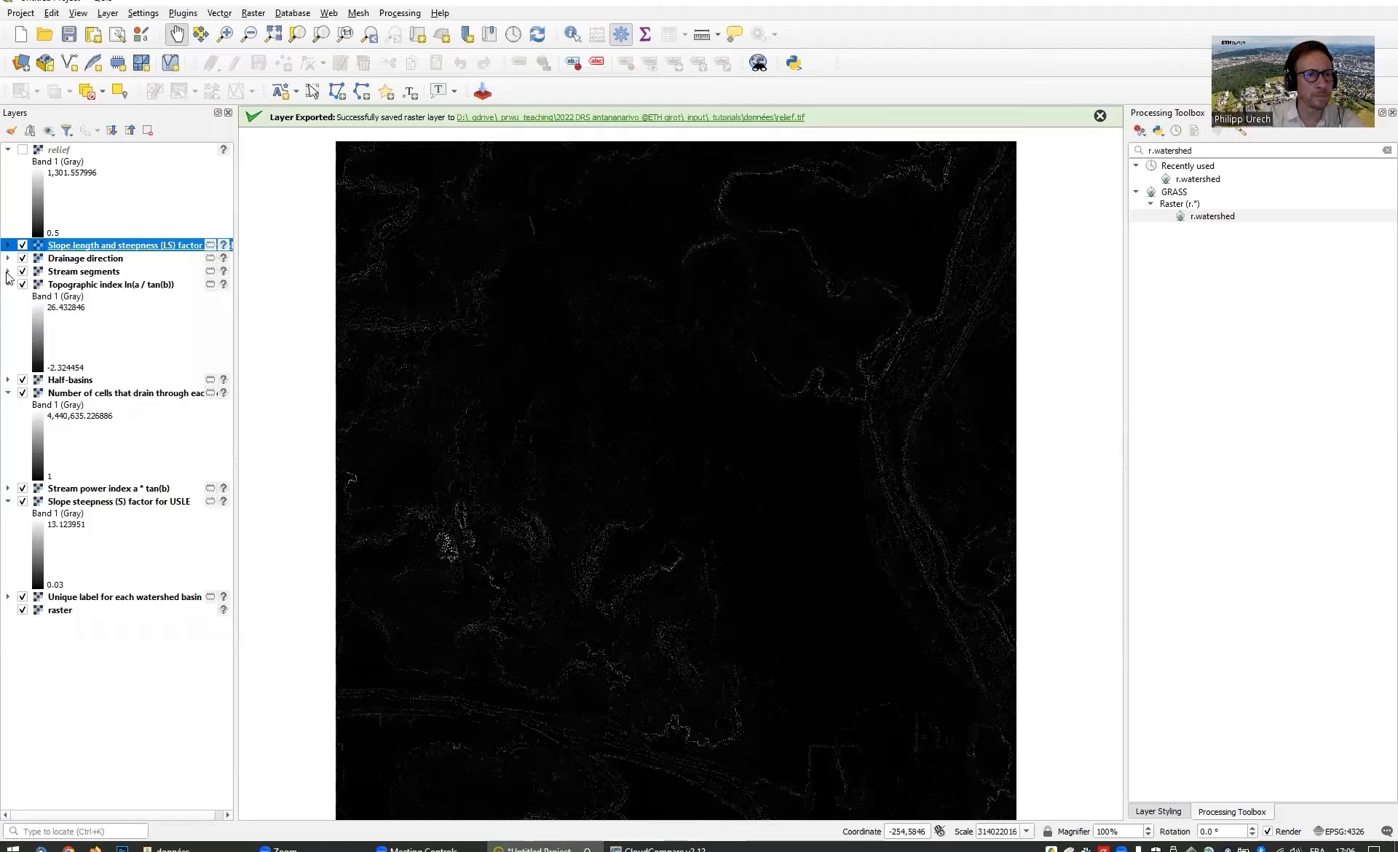
{"action": "left_click", "coordinate": [8, 284]}
{"action": "left_click", "coordinate": [8, 310]}
{"action": "left_click", "coordinate": [8, 336]}
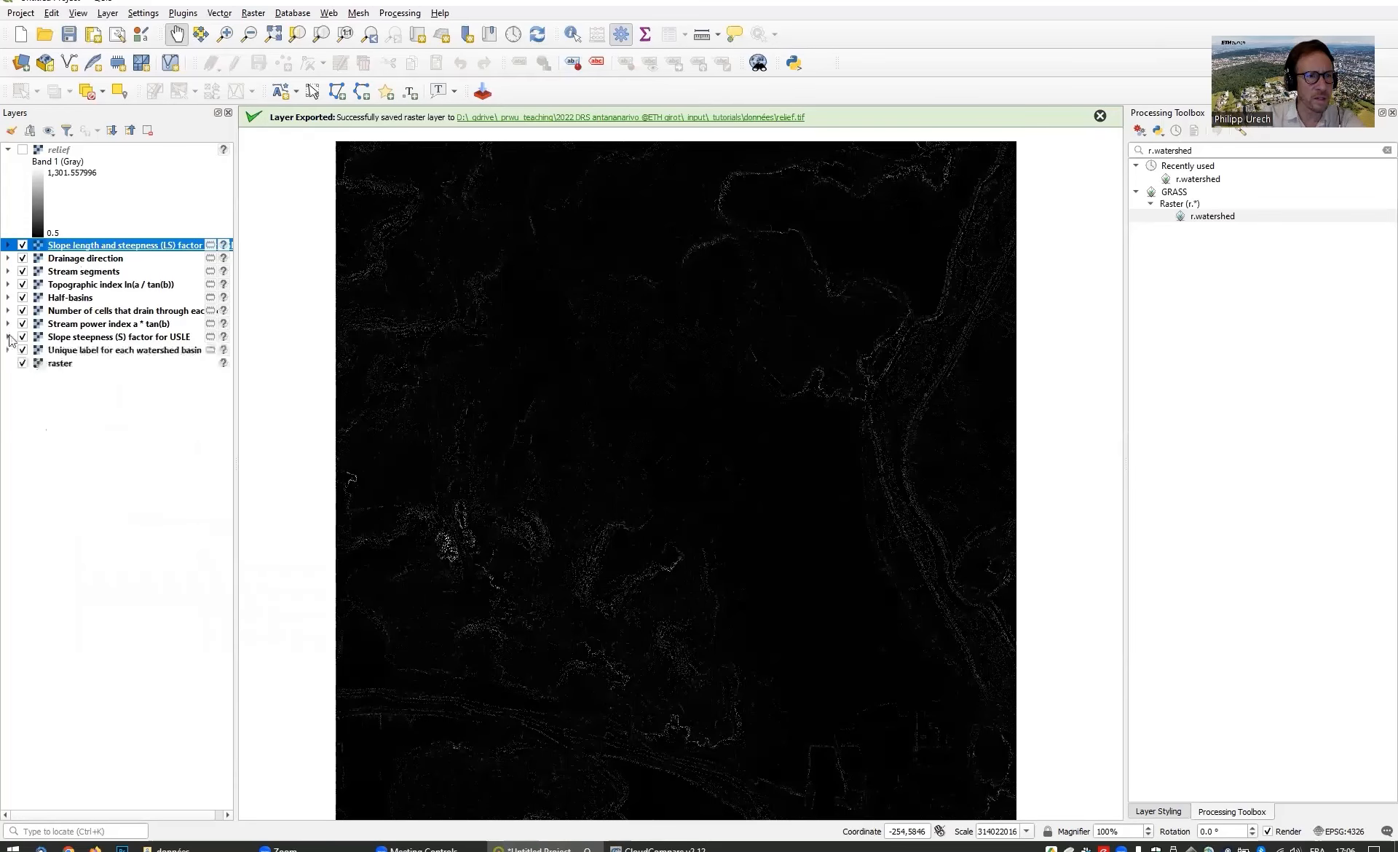
{"action": "left_click", "coordinate": [110, 481]}
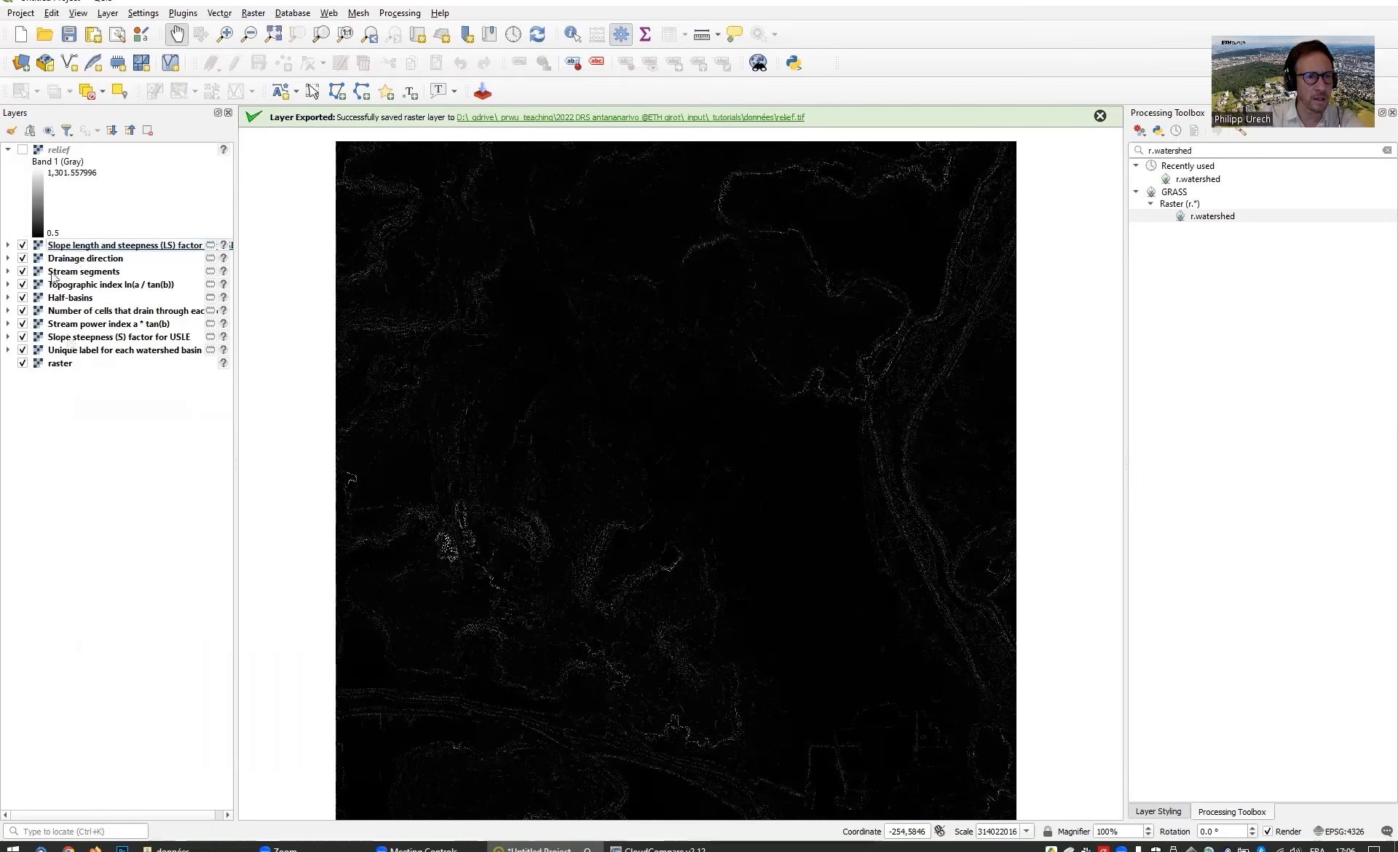
{"action": "left_click", "coordinate": [8, 149]}
{"action": "left_click_drag", "start_coordinate": [235, 193], "coordinate": [301, 193]}
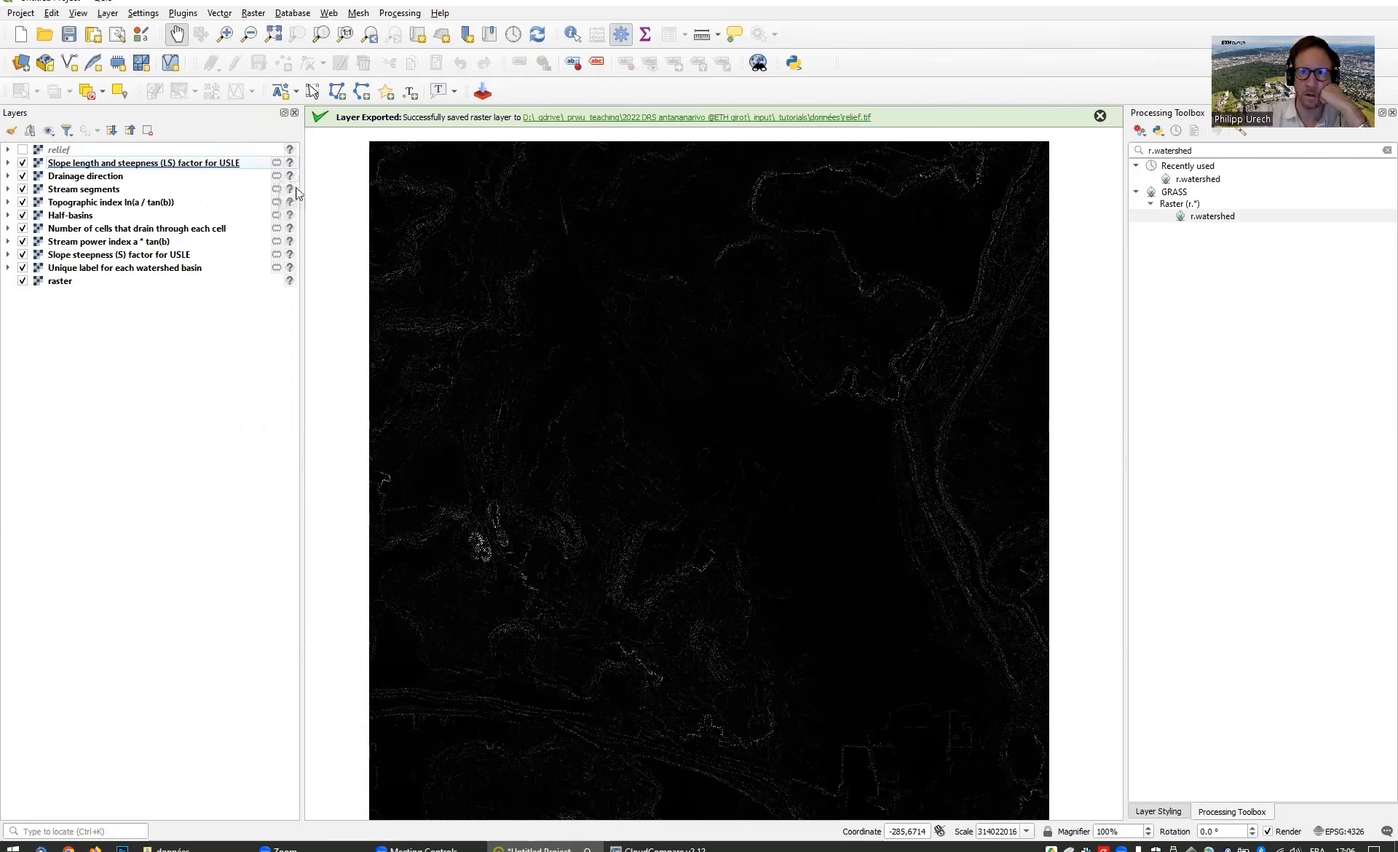
Step: Examine the raw data and rendered image output modes in the slope length and steepness layer's export settings, and cancel the export
{"action": "left_click", "coordinate": [22, 162]}
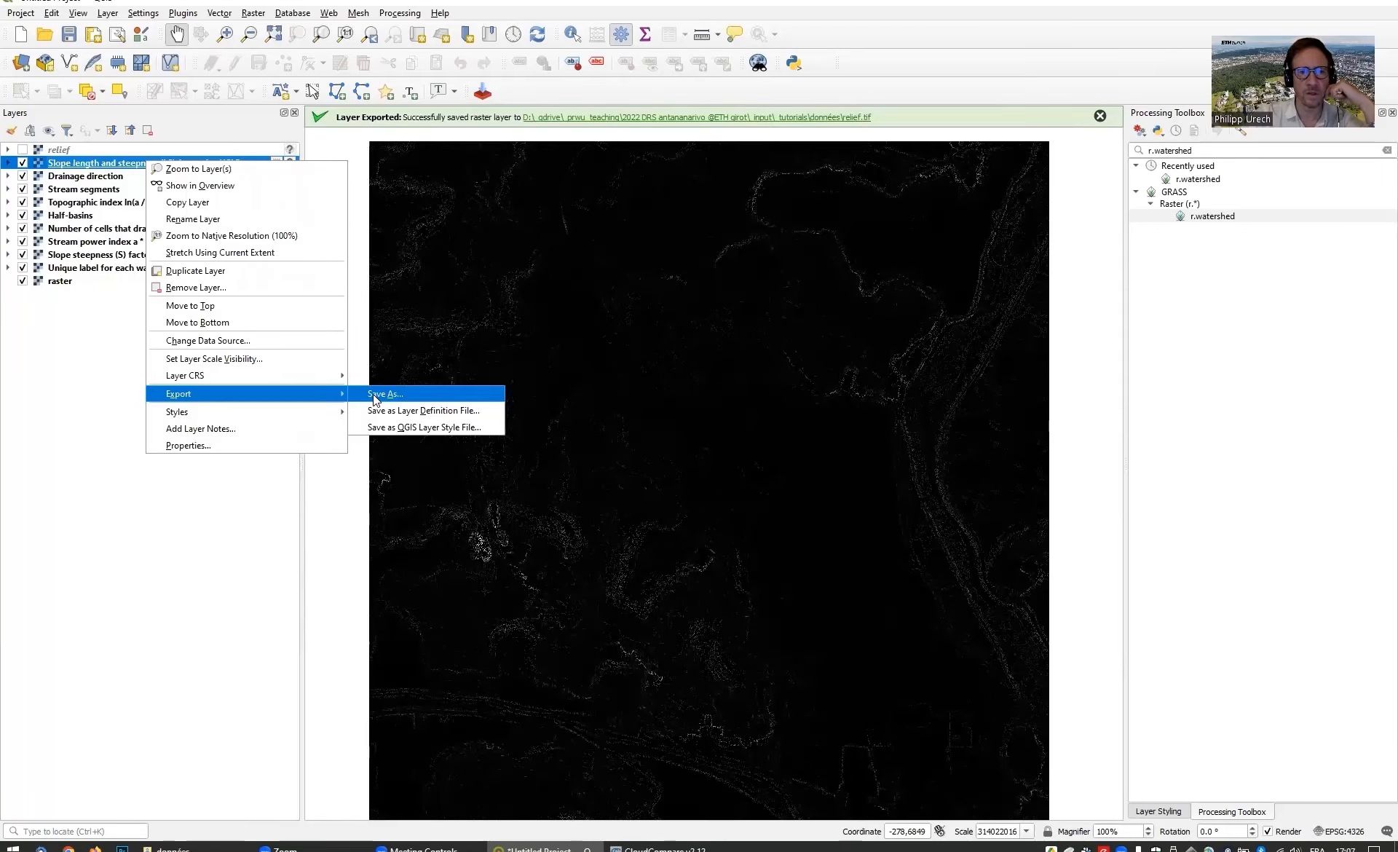
{"action": "left_click", "coordinate": [375, 395]}
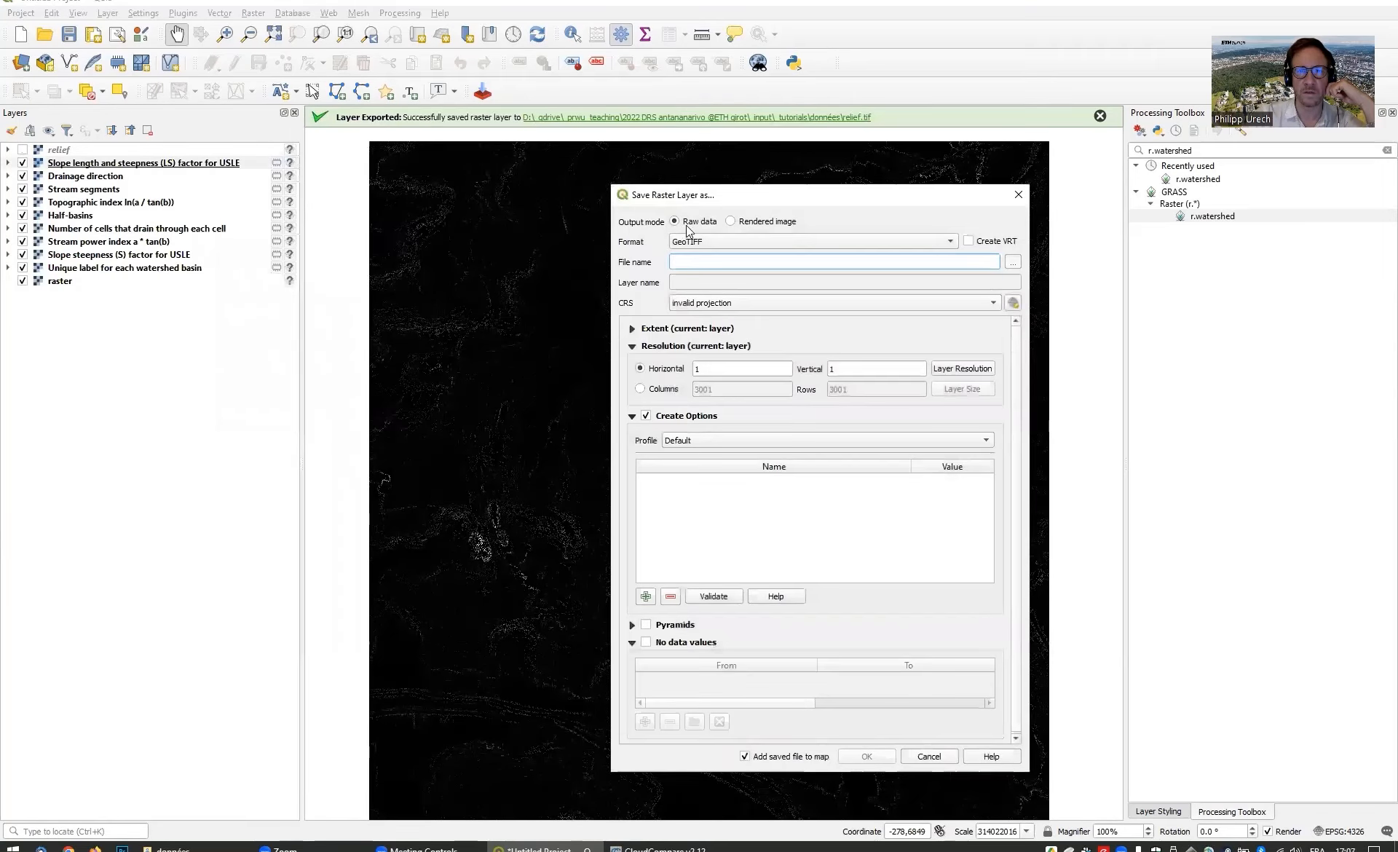
{"action": "left_click", "coordinate": [716, 225]}
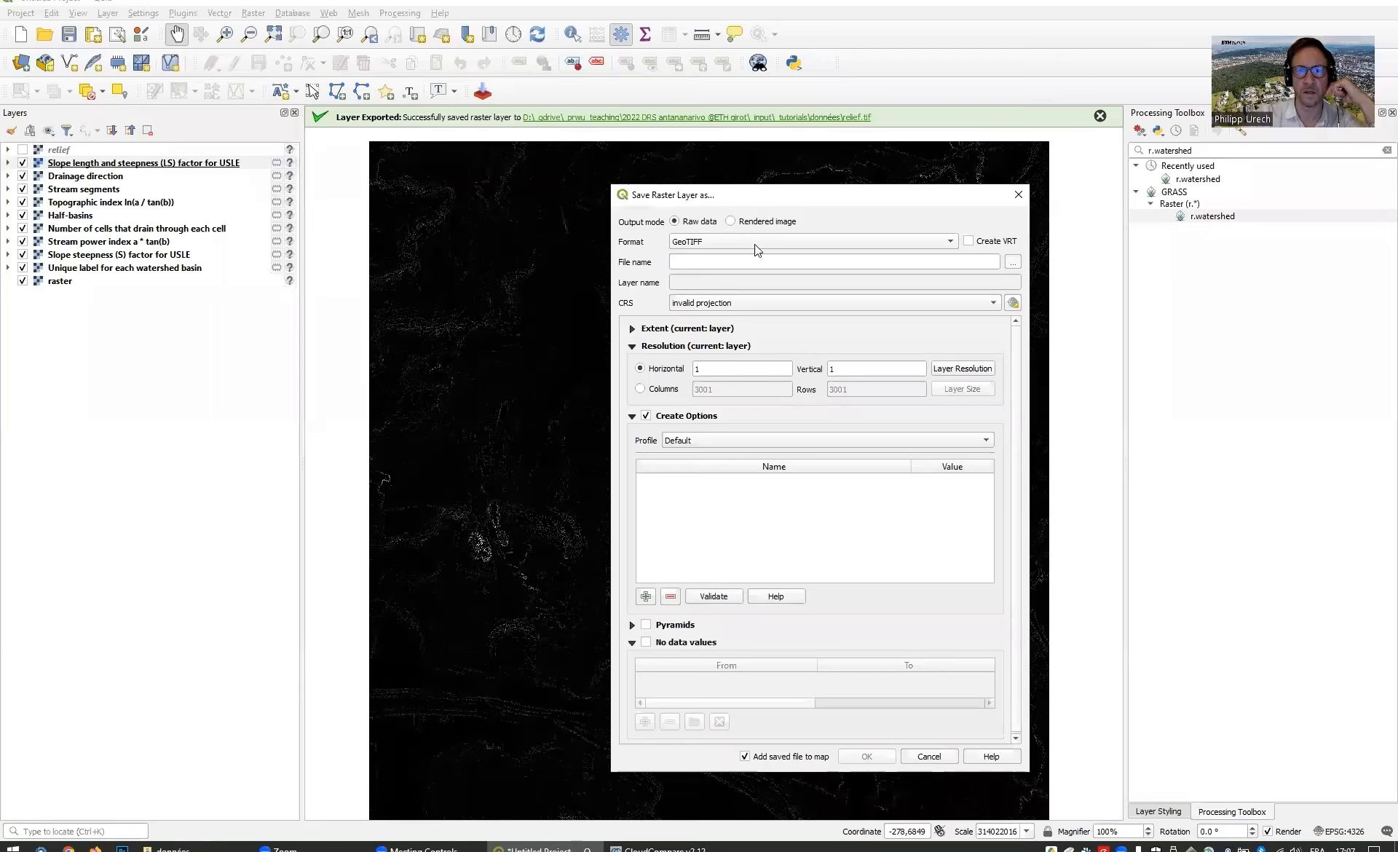
{"action": "left_click", "coordinate": [730, 222]}
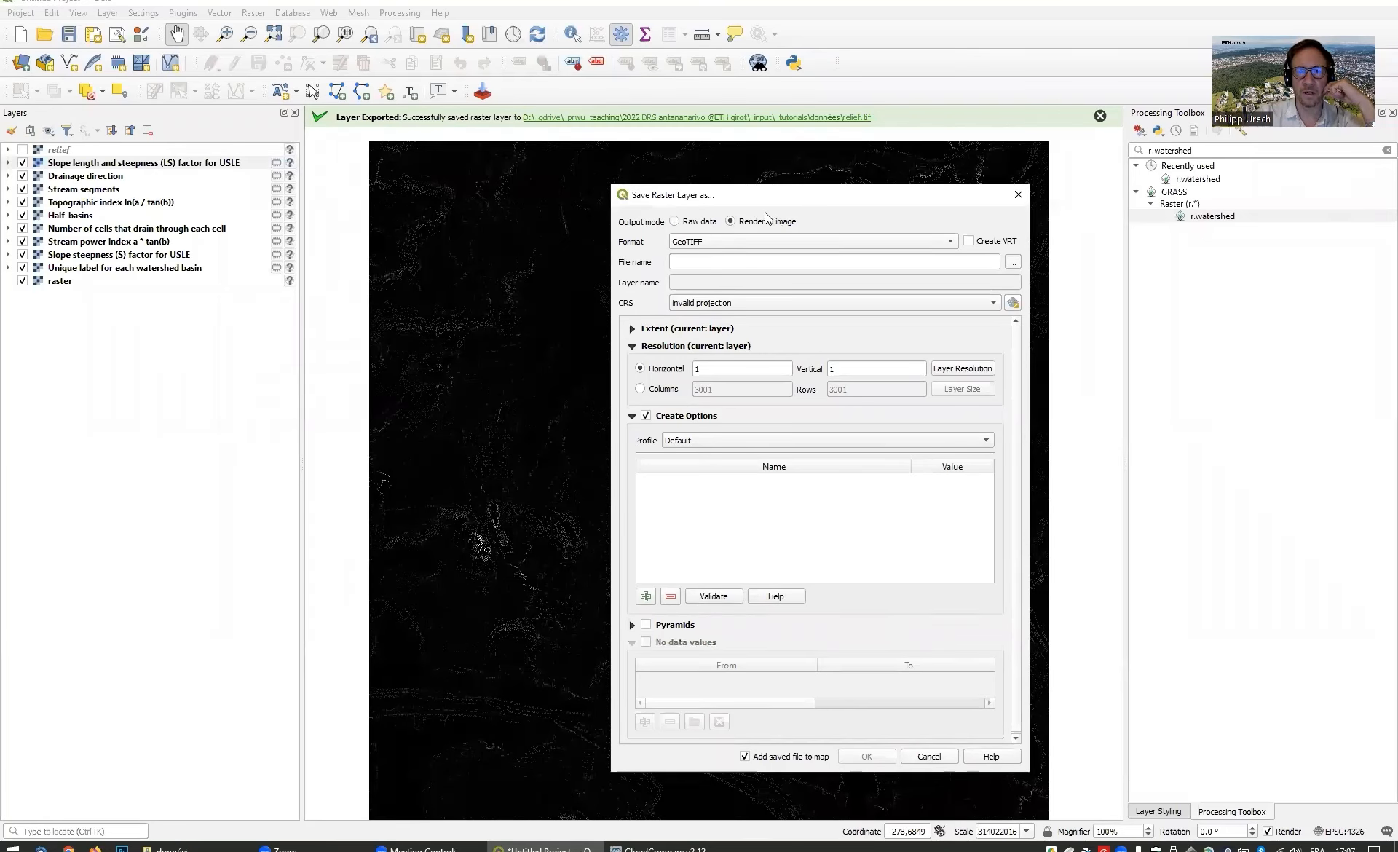
{"action": "left_click", "coordinate": [700, 222]}
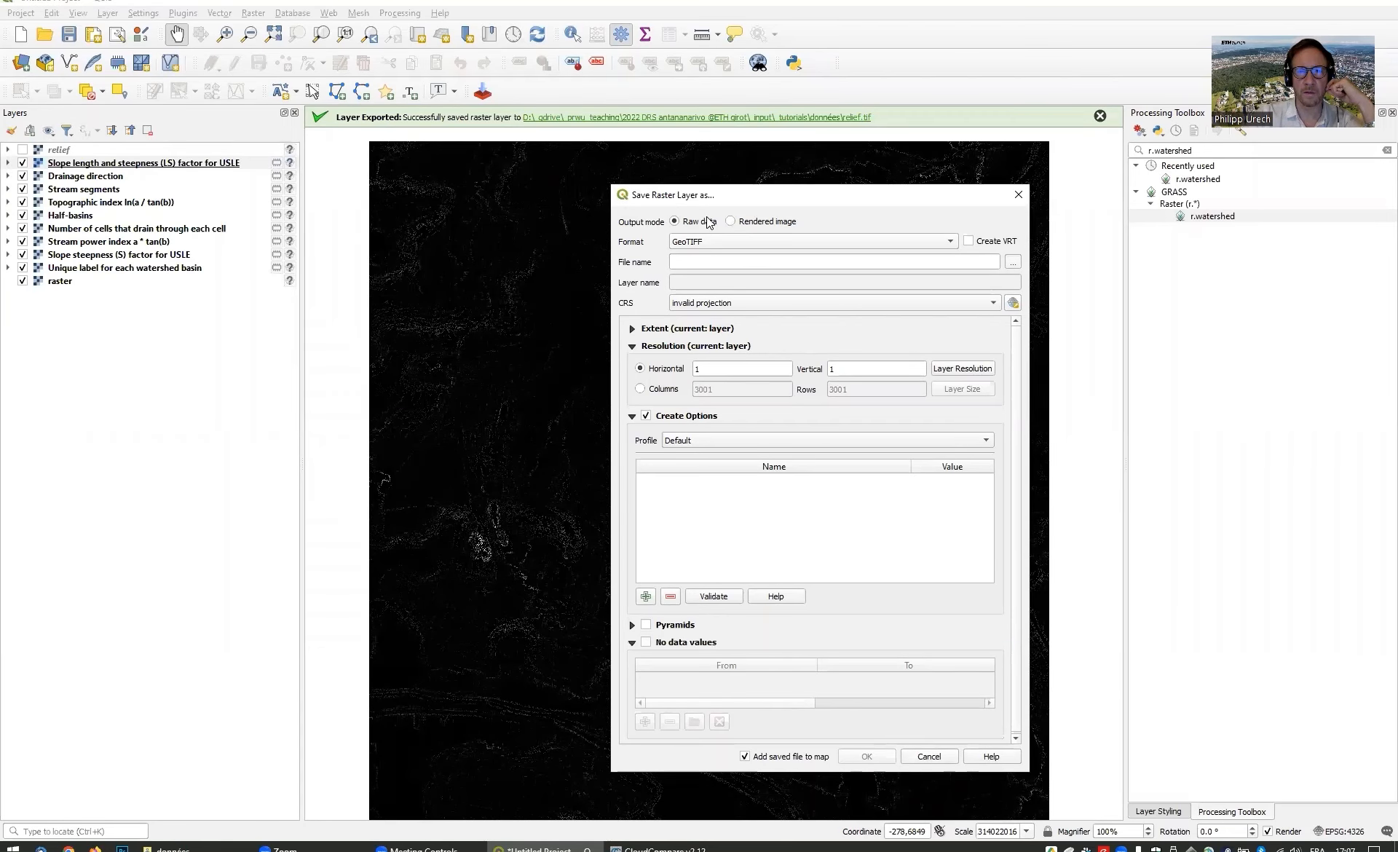
{"action": "left_click", "coordinate": [929, 757]}
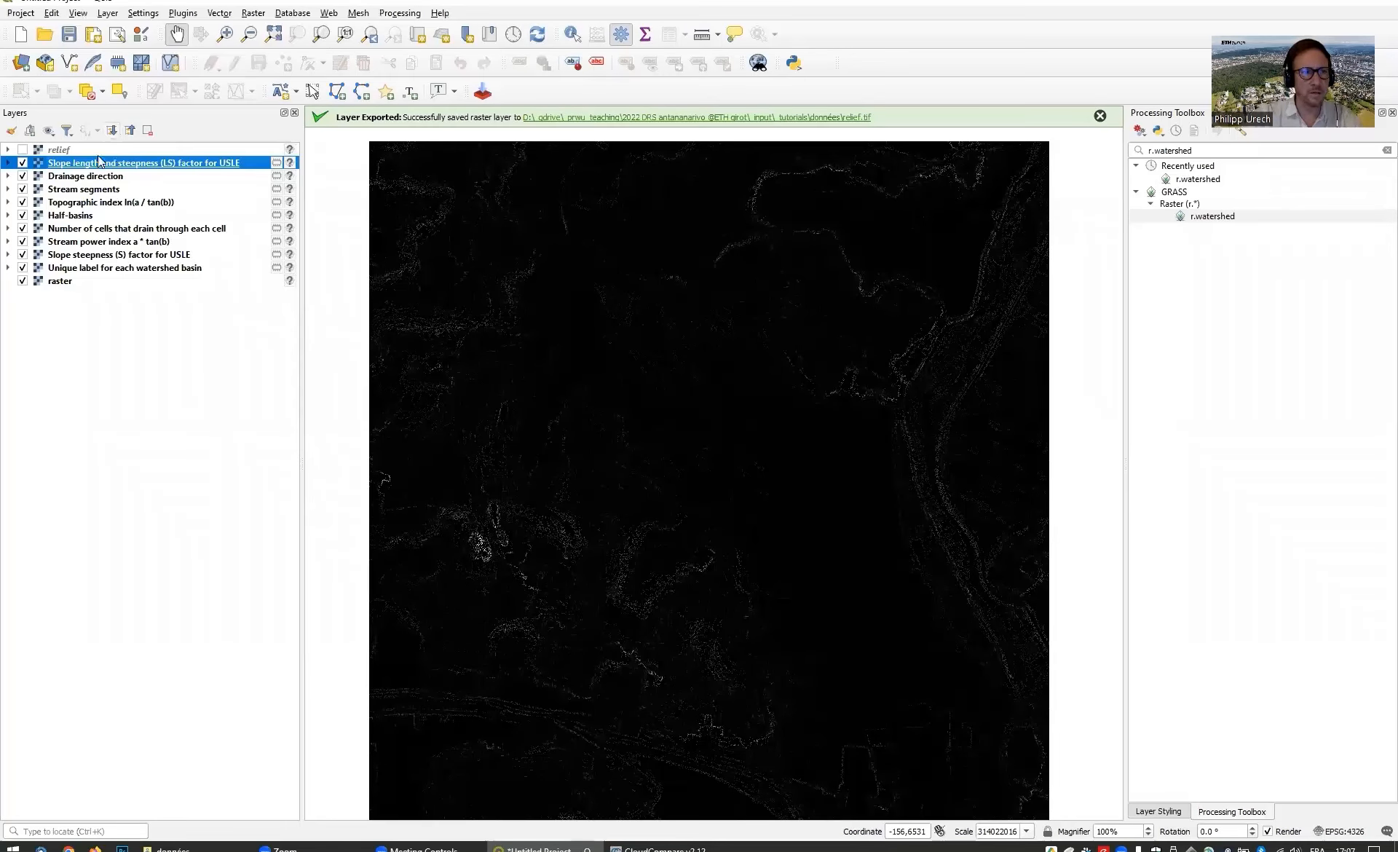
Step: Check the slope length and steepness (LS) factor layer's visibility and set its color gradient to White to Black
{"action": "left_click", "coordinate": [23, 163]}
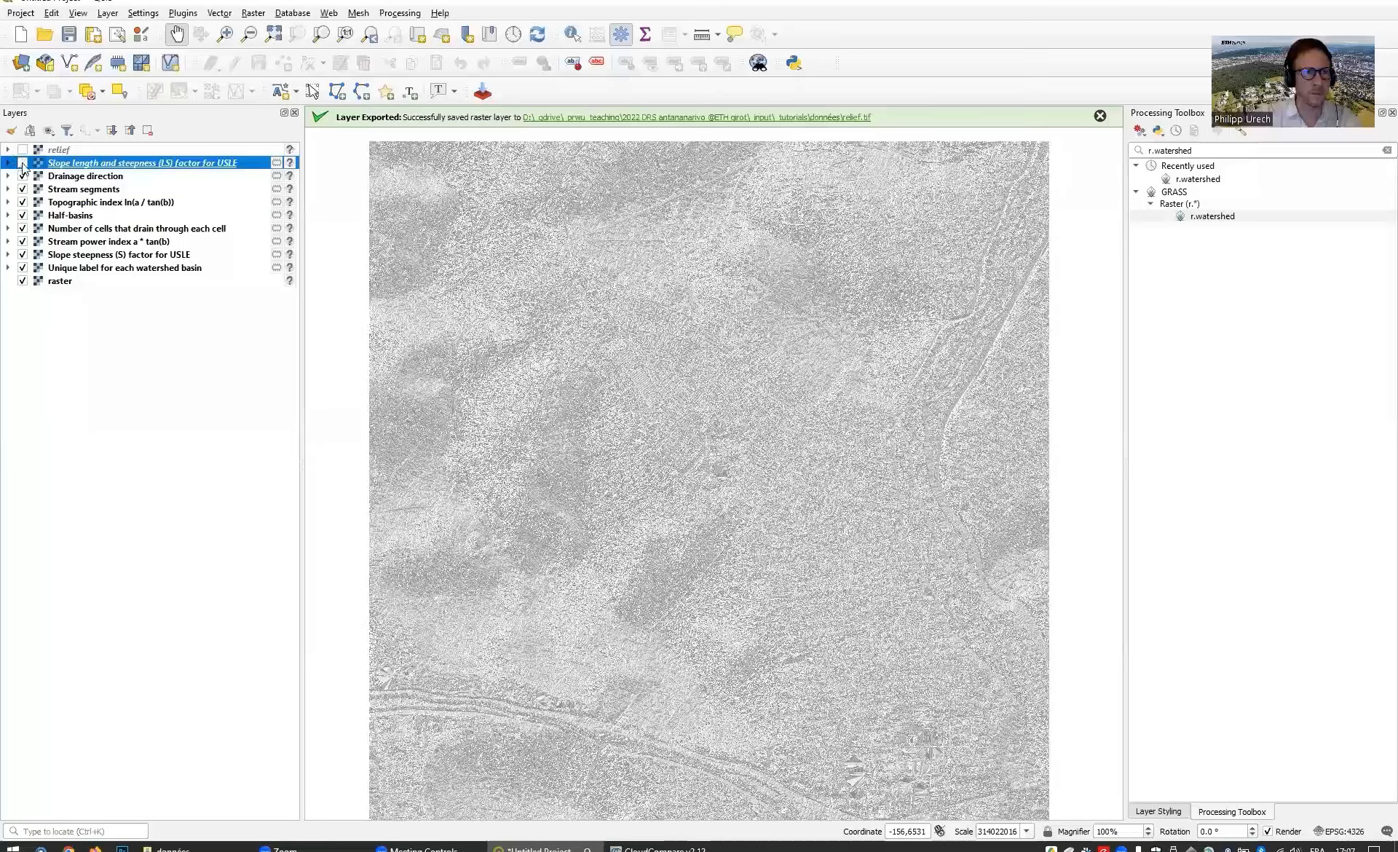
{"action": "double_click", "coordinate": [86, 168]}
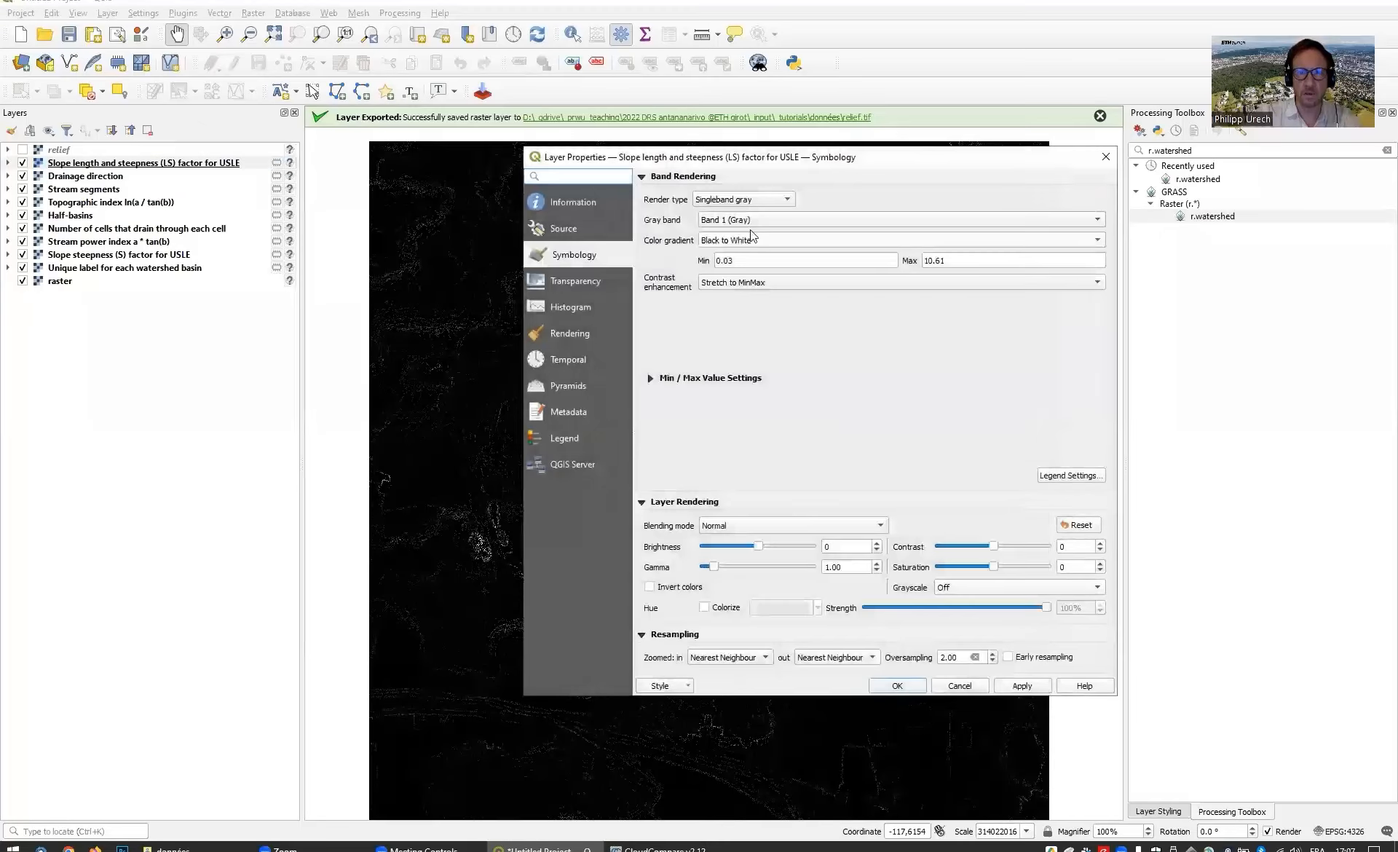
{"action": "left_click", "coordinate": [752, 242]}
{"action": "left_click", "coordinate": [772, 255]}
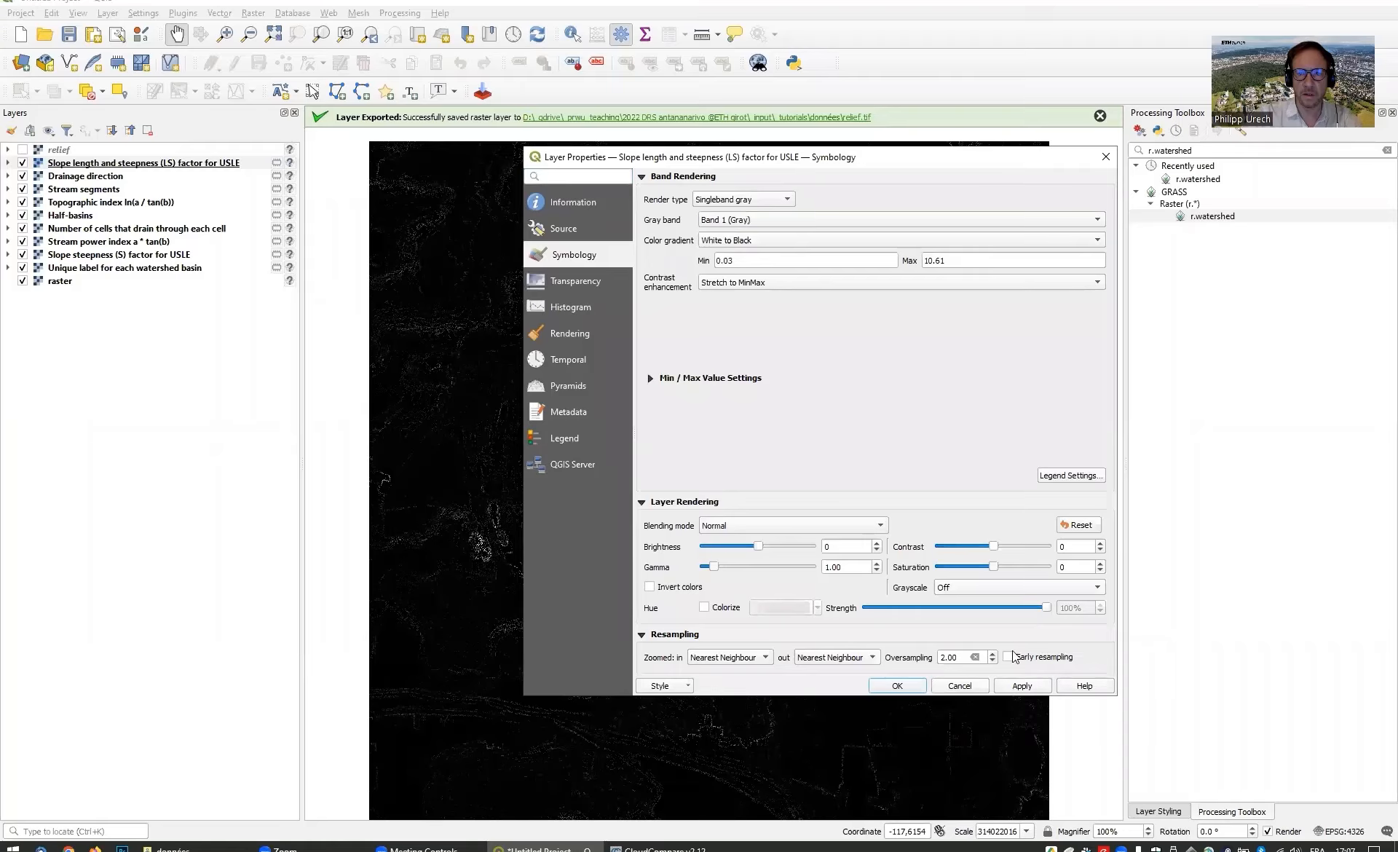
{"action": "left_click", "coordinate": [1022, 686]}
{"action": "left_click", "coordinate": [914, 686]}
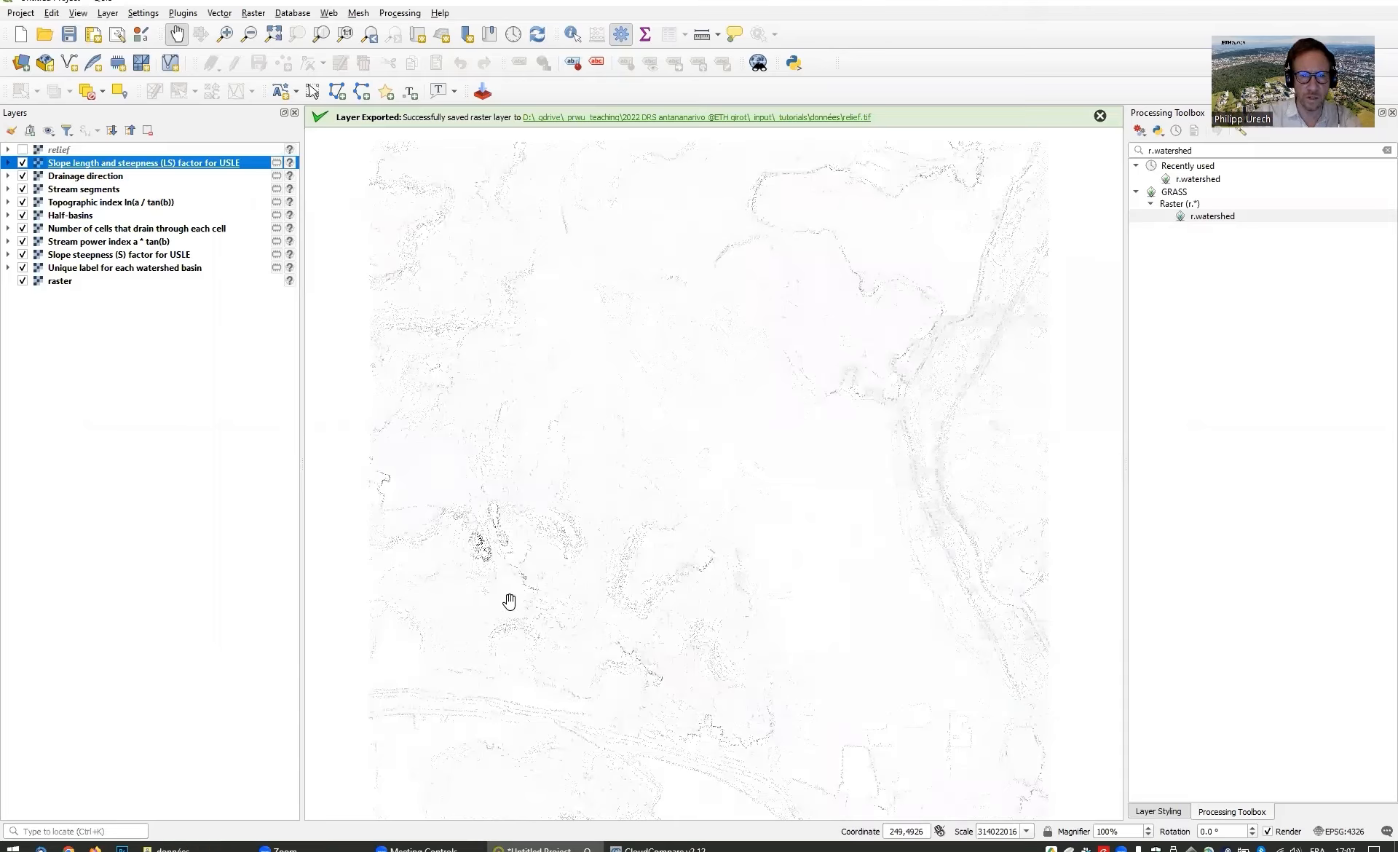
Step: Inspect the slope length and steepness layer in detail, and hide it to examine the Drainage direction raster
{"action": "scroll", "coordinate": [440, 386], "scroll_direction": "up", "scroll_amount": 3}
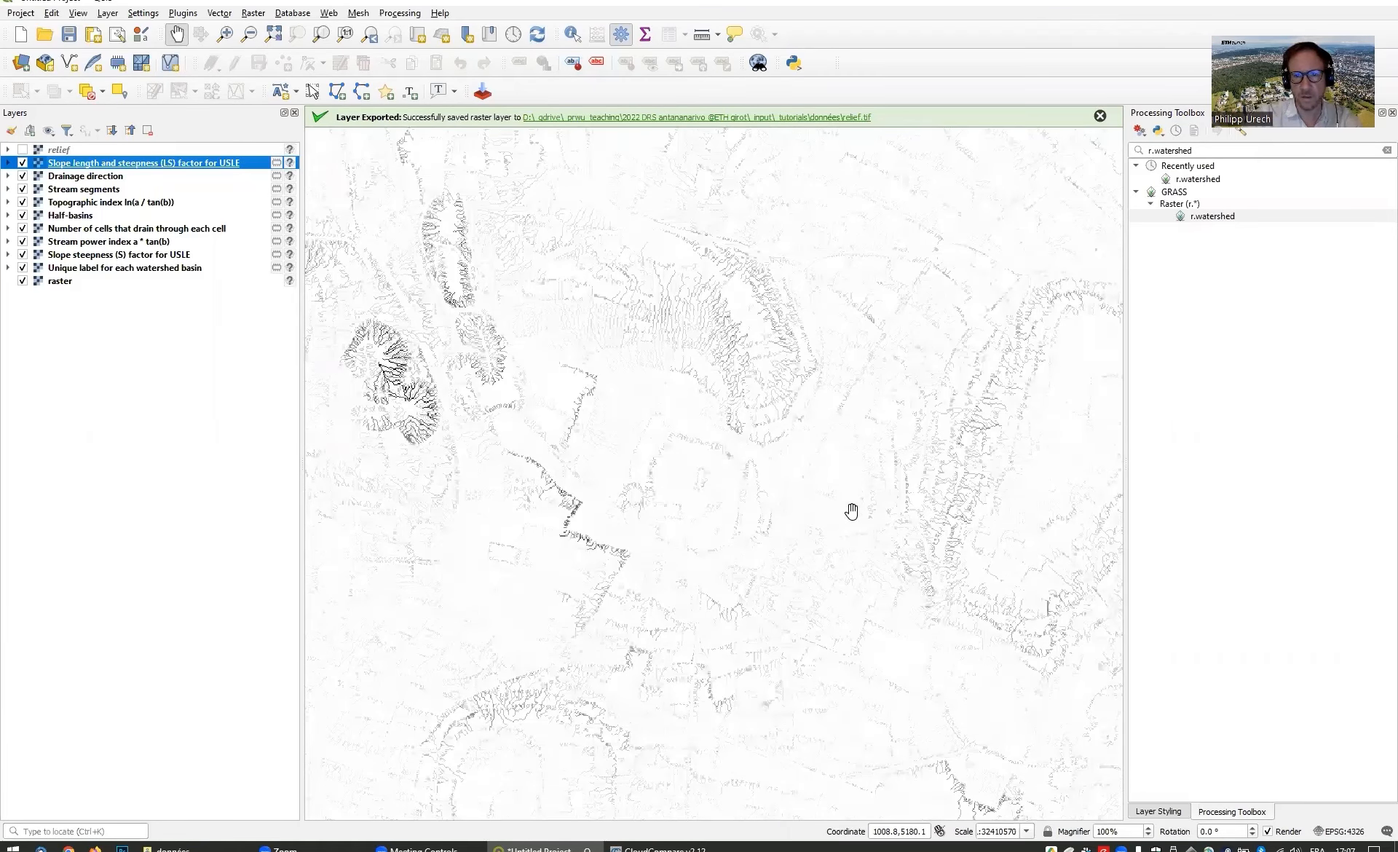
{"action": "scroll", "coordinate": [801, 481], "scroll_direction": "down", "scroll_amount": 3}
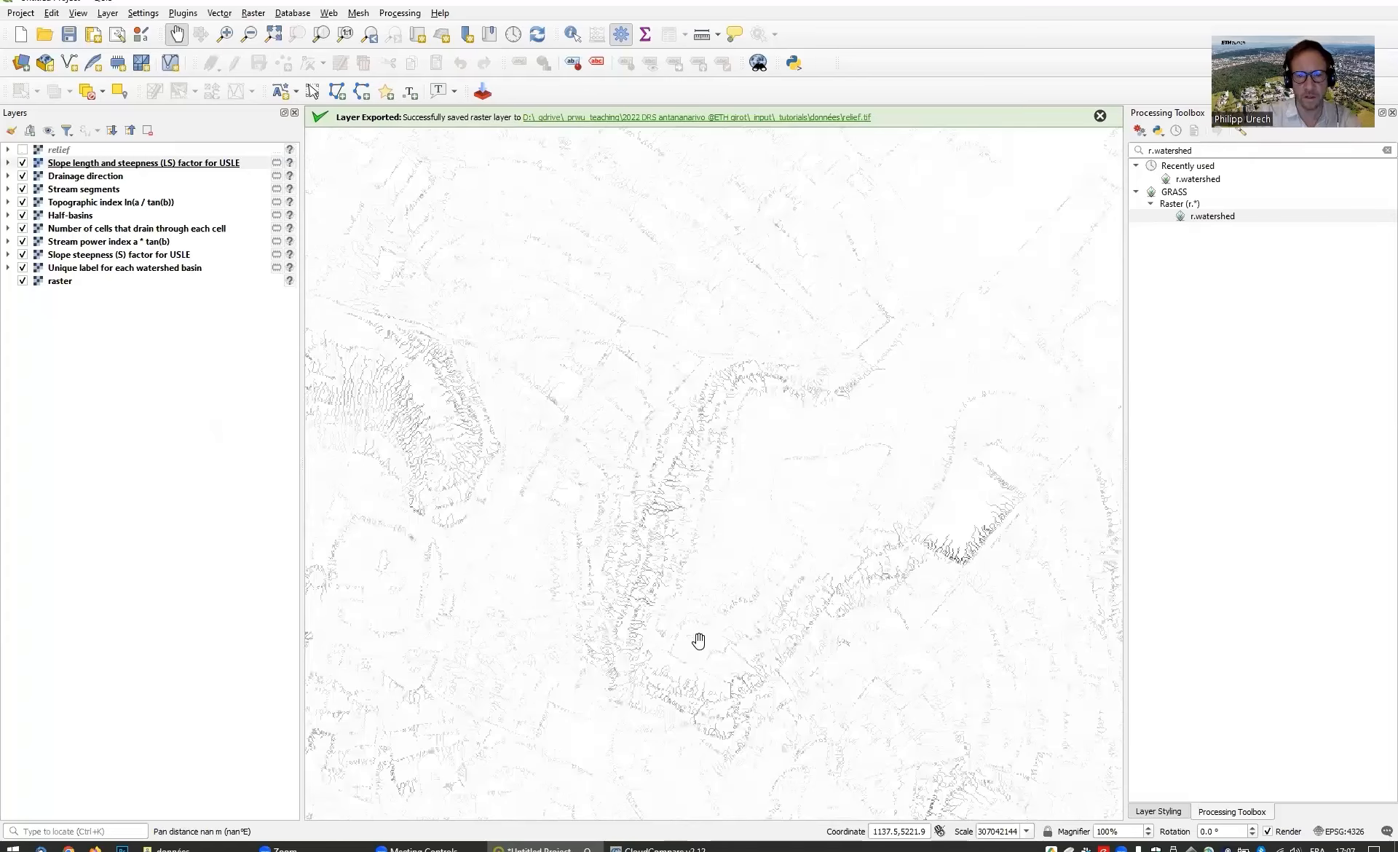
{"action": "scroll", "coordinate": [655, 528], "scroll_direction": "up", "scroll_amount": 3}
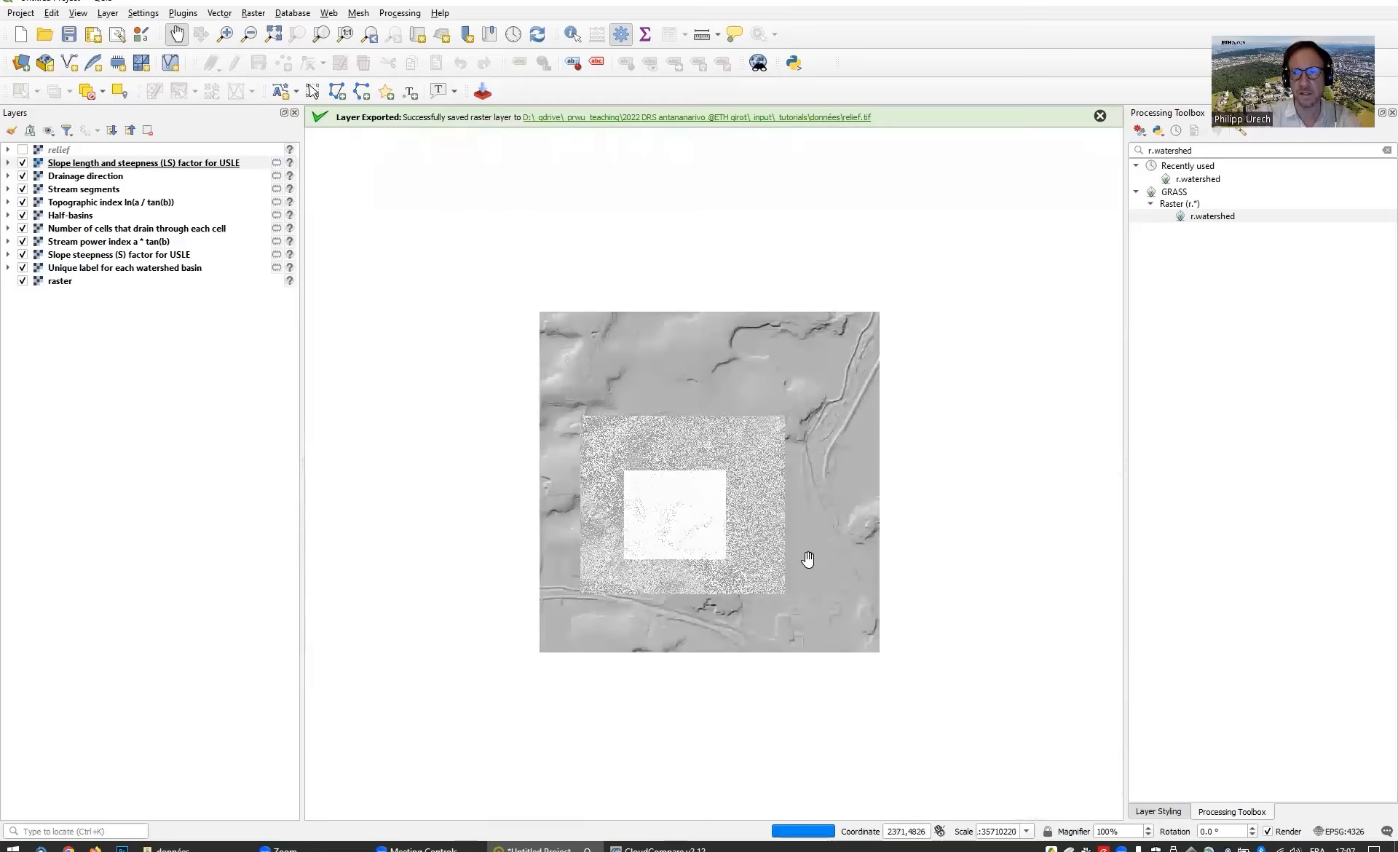
{"action": "scroll", "coordinate": [787, 473], "scroll_direction": "up", "scroll_amount": 1}
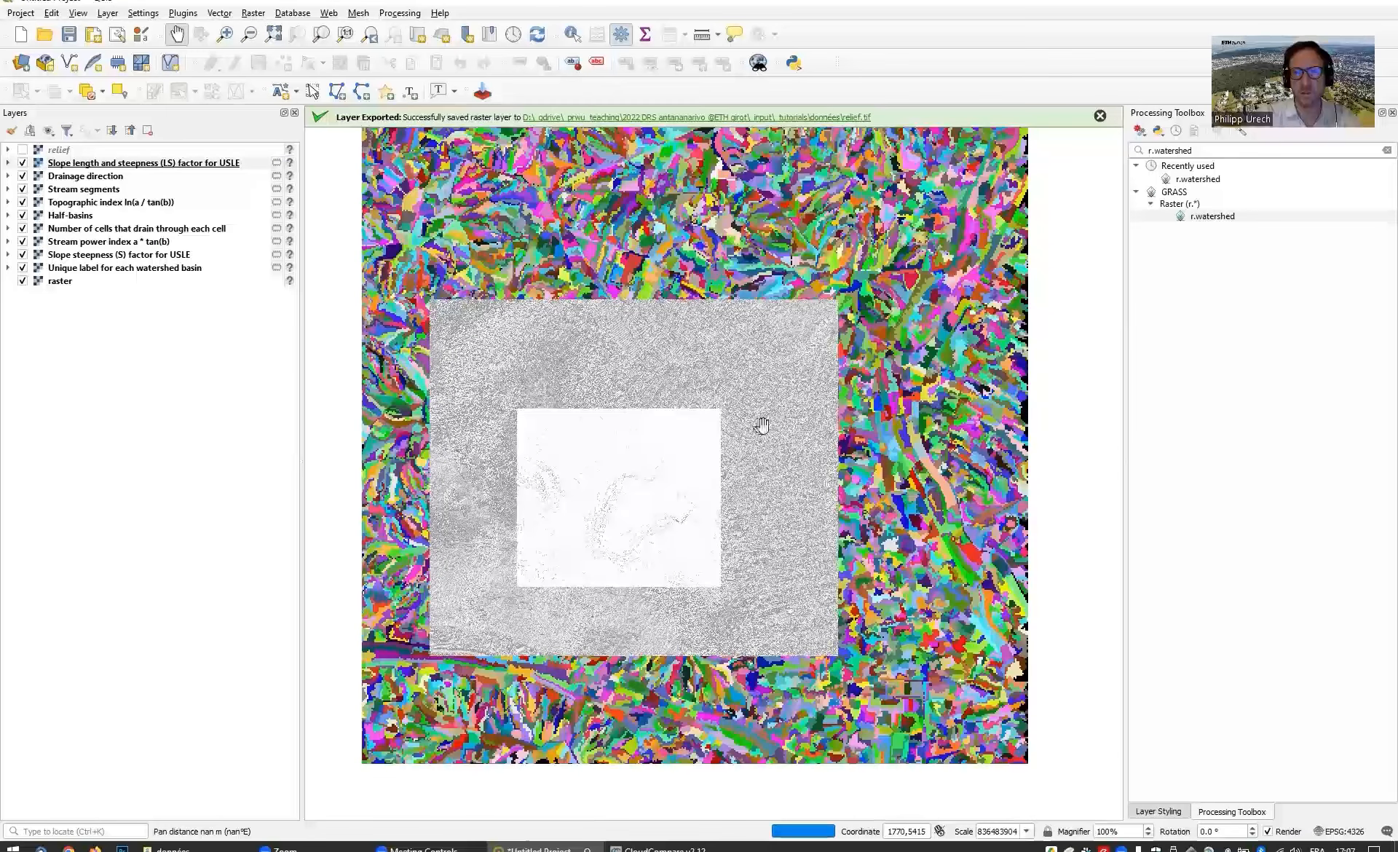
{"action": "left_click", "coordinate": [22, 163]}
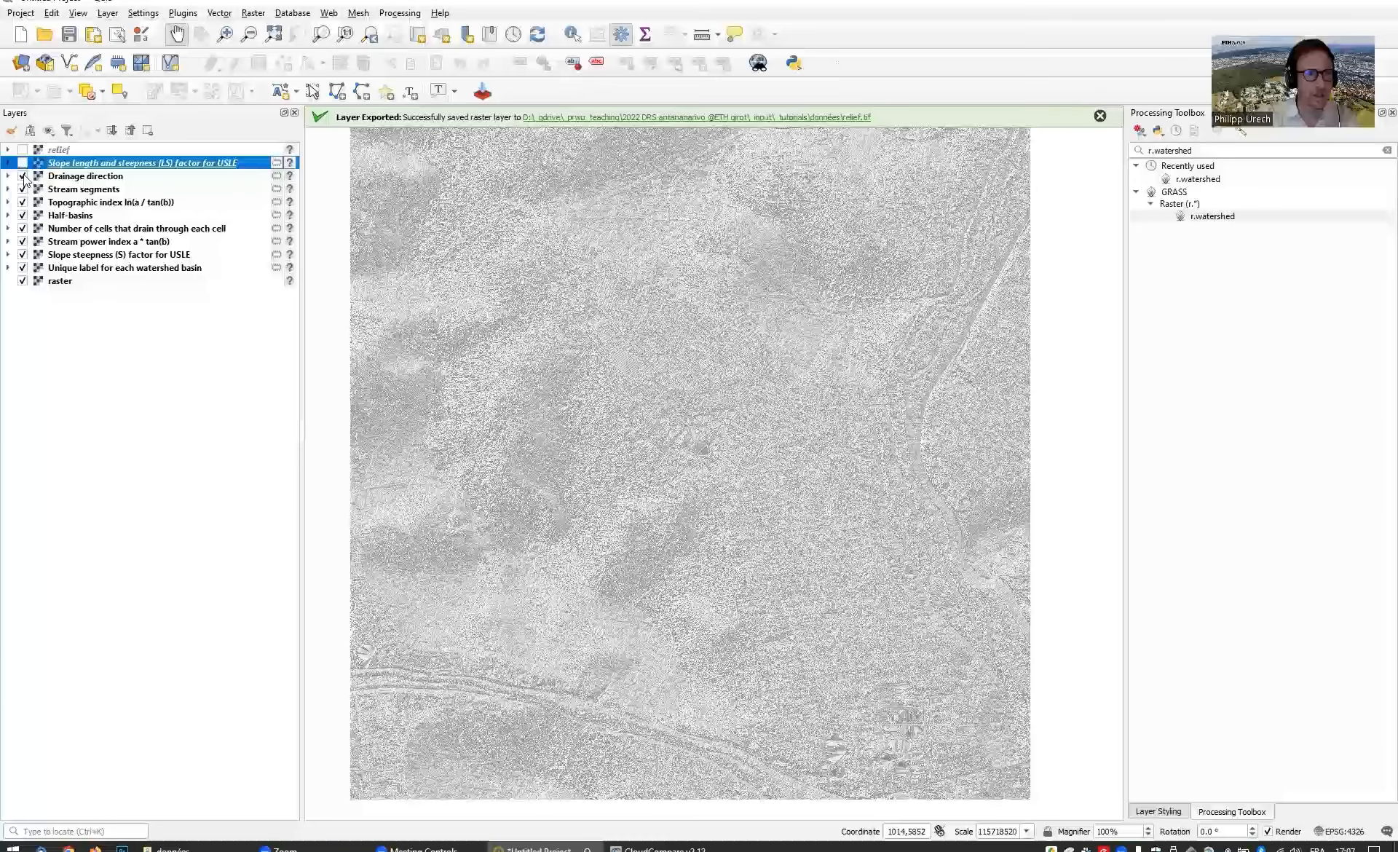
{"action": "scroll", "coordinate": [740, 486], "scroll_direction": "up", "scroll_amount": 2}
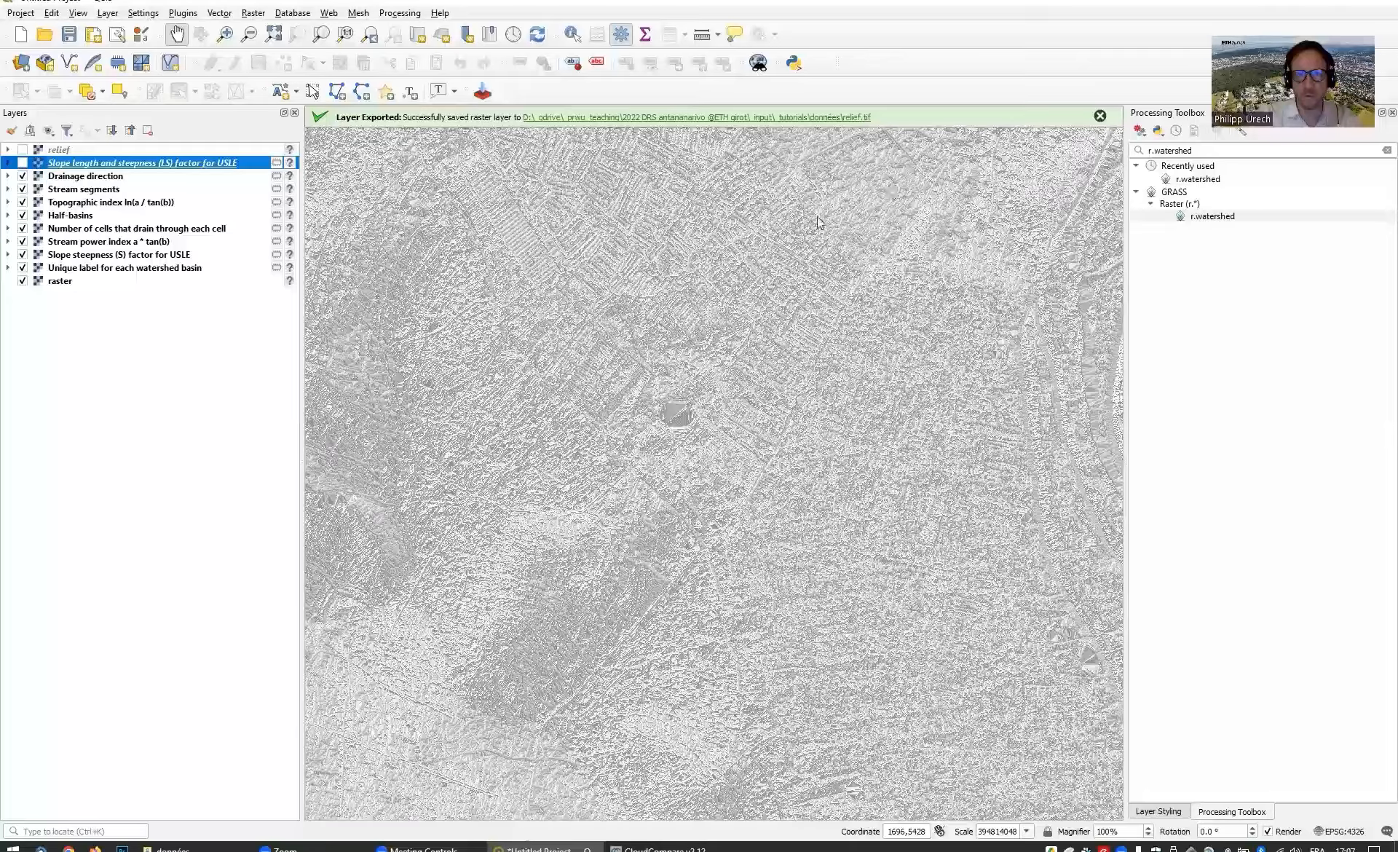
Step: Render the Drainage direction layer as singleband pseudocolor with the Turbo color ramp
{"action": "double_click", "coordinate": [85, 176]}
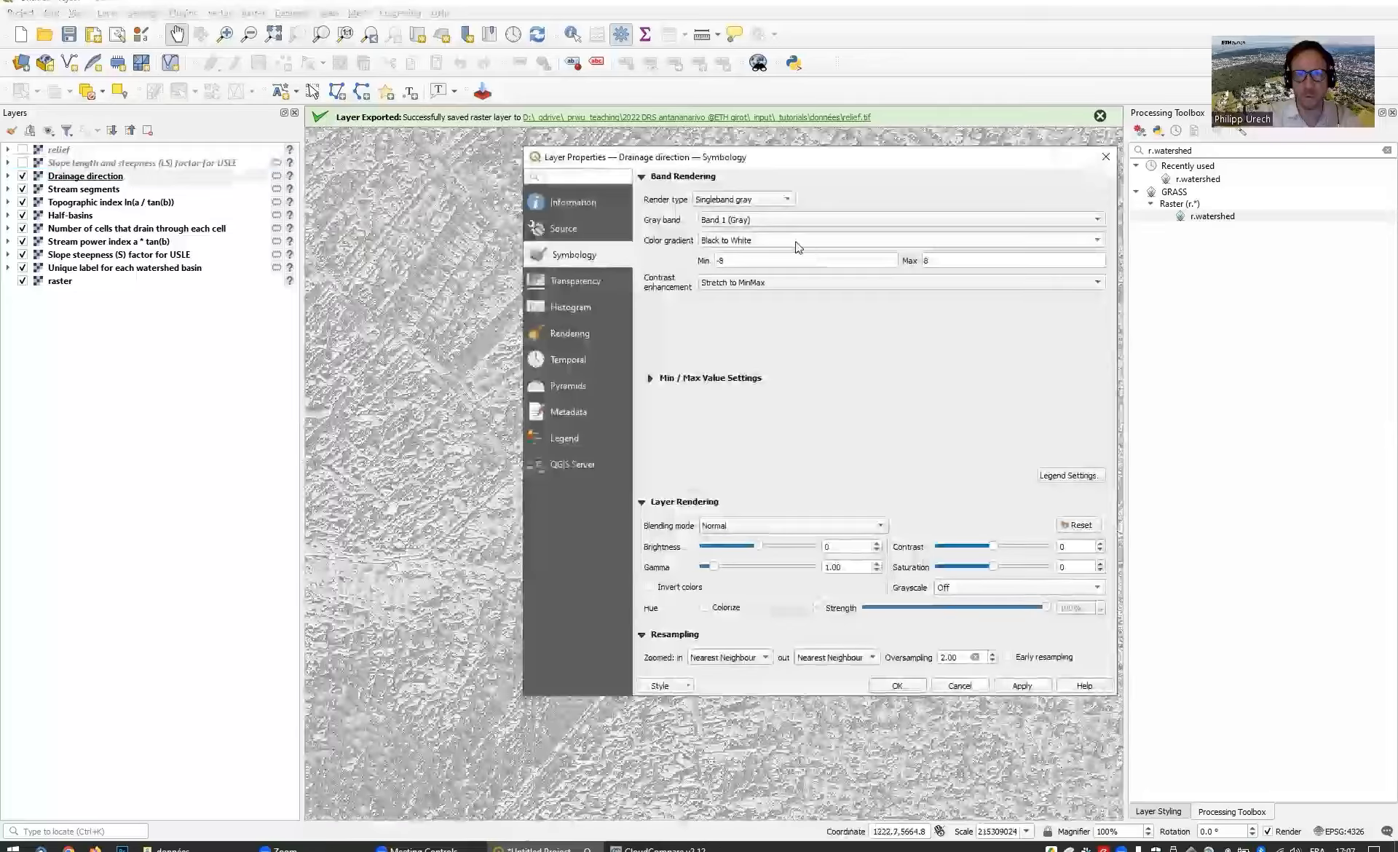
{"action": "left_click", "coordinate": [762, 217]}
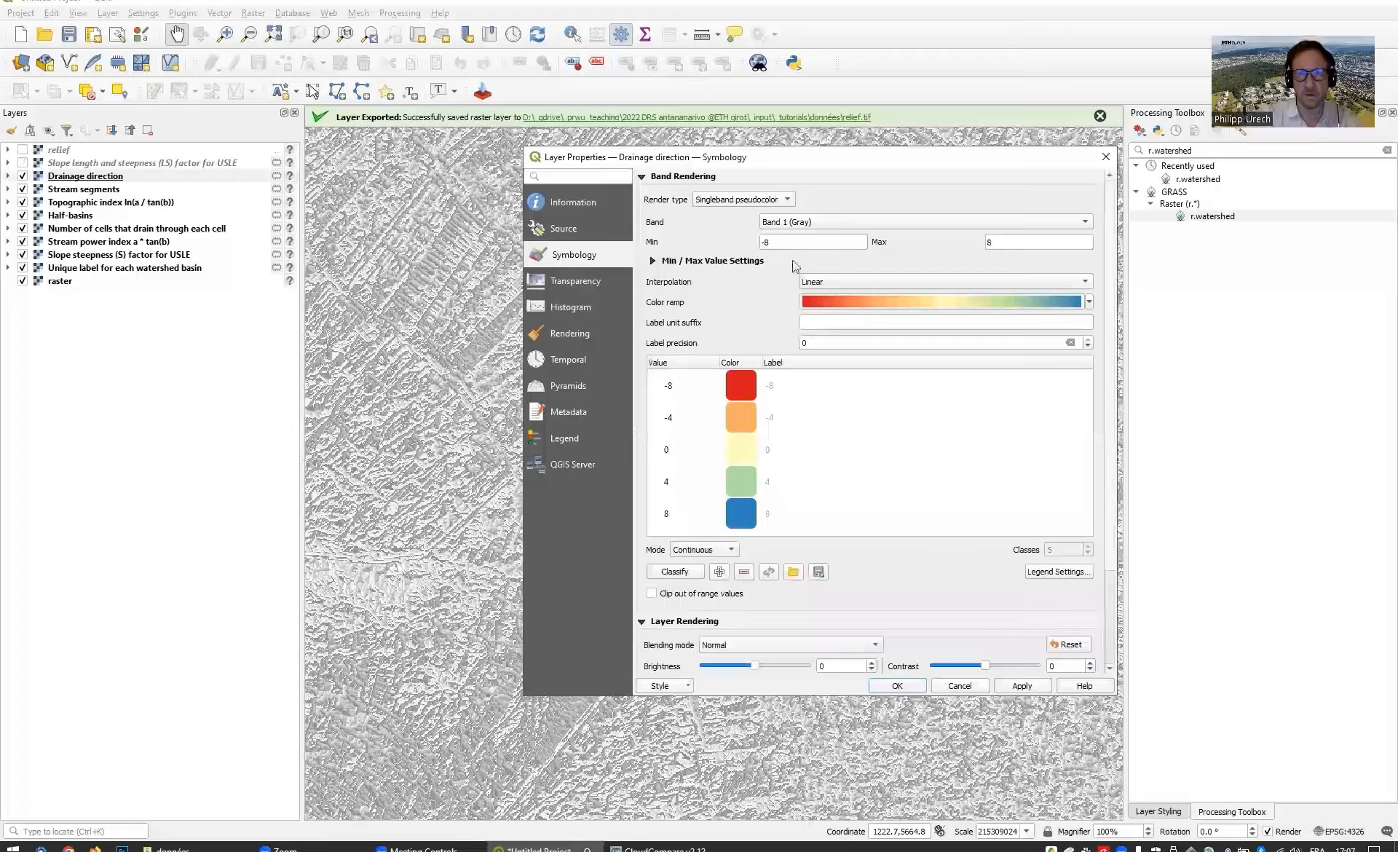
{"action": "left_click", "coordinate": [1023, 684]}
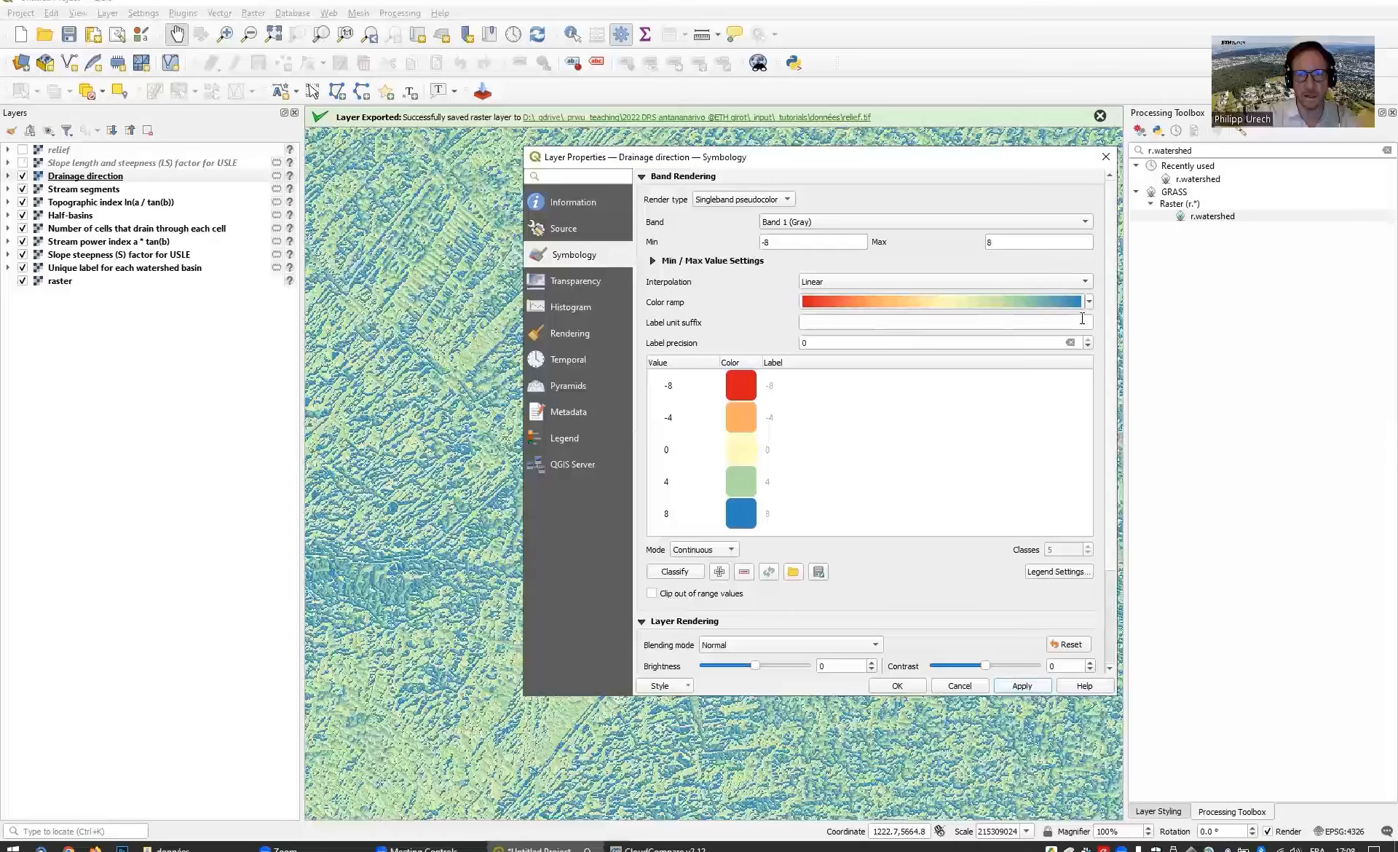
{"action": "left_click", "coordinate": [1090, 302]}
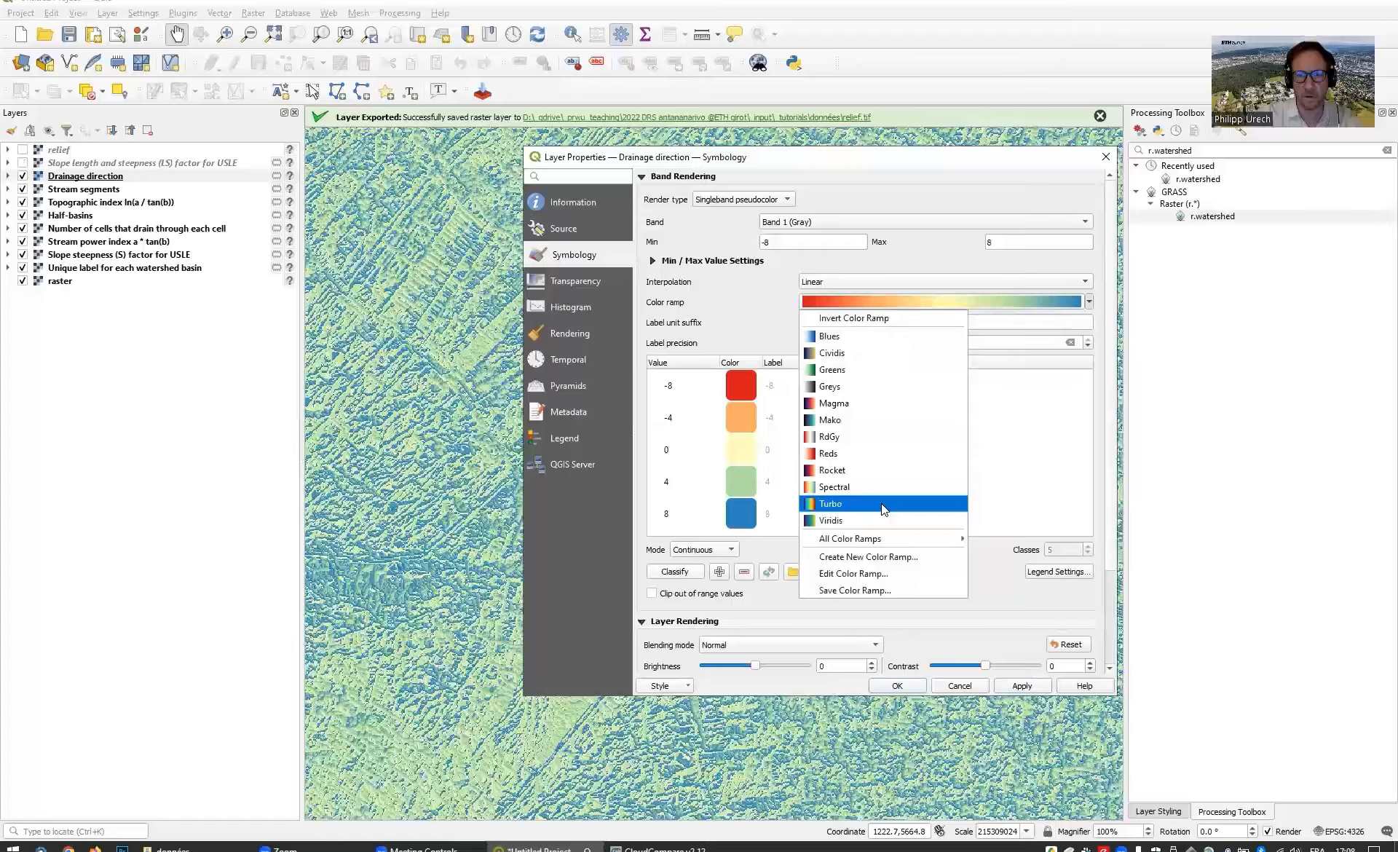
{"action": "left_click", "coordinate": [897, 686]}
Step: Inspect the recolored Drainage direction raster, and hide it and the layers below it down to Stream power index
{"action": "scroll", "coordinate": [874, 502], "scroll_direction": "up", "scroll_amount": 3}
{"action": "left_click_drag", "start_coordinate": [1080, 356], "coordinate": [867, 352]}
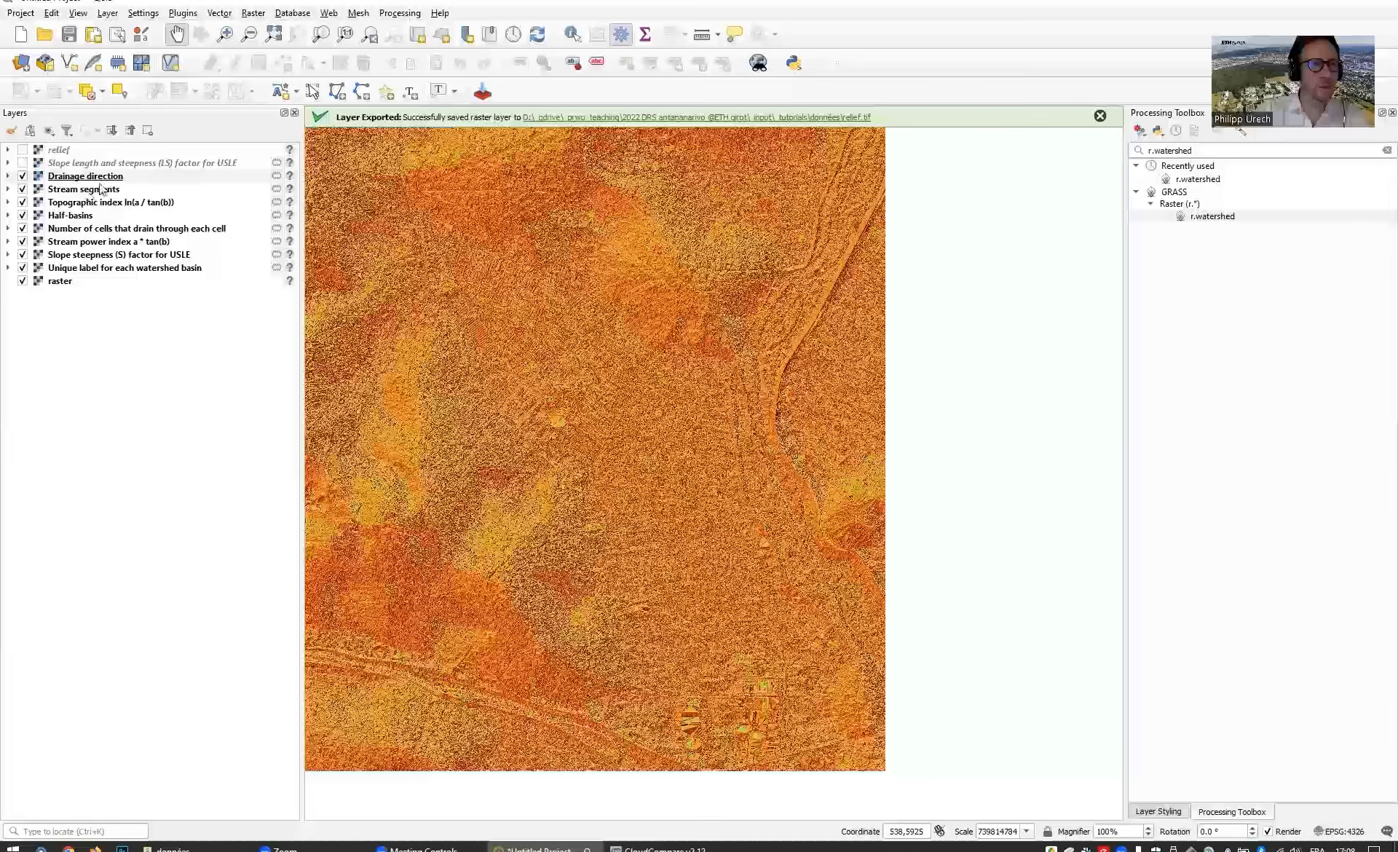
{"action": "left_click", "coordinate": [23, 177]}
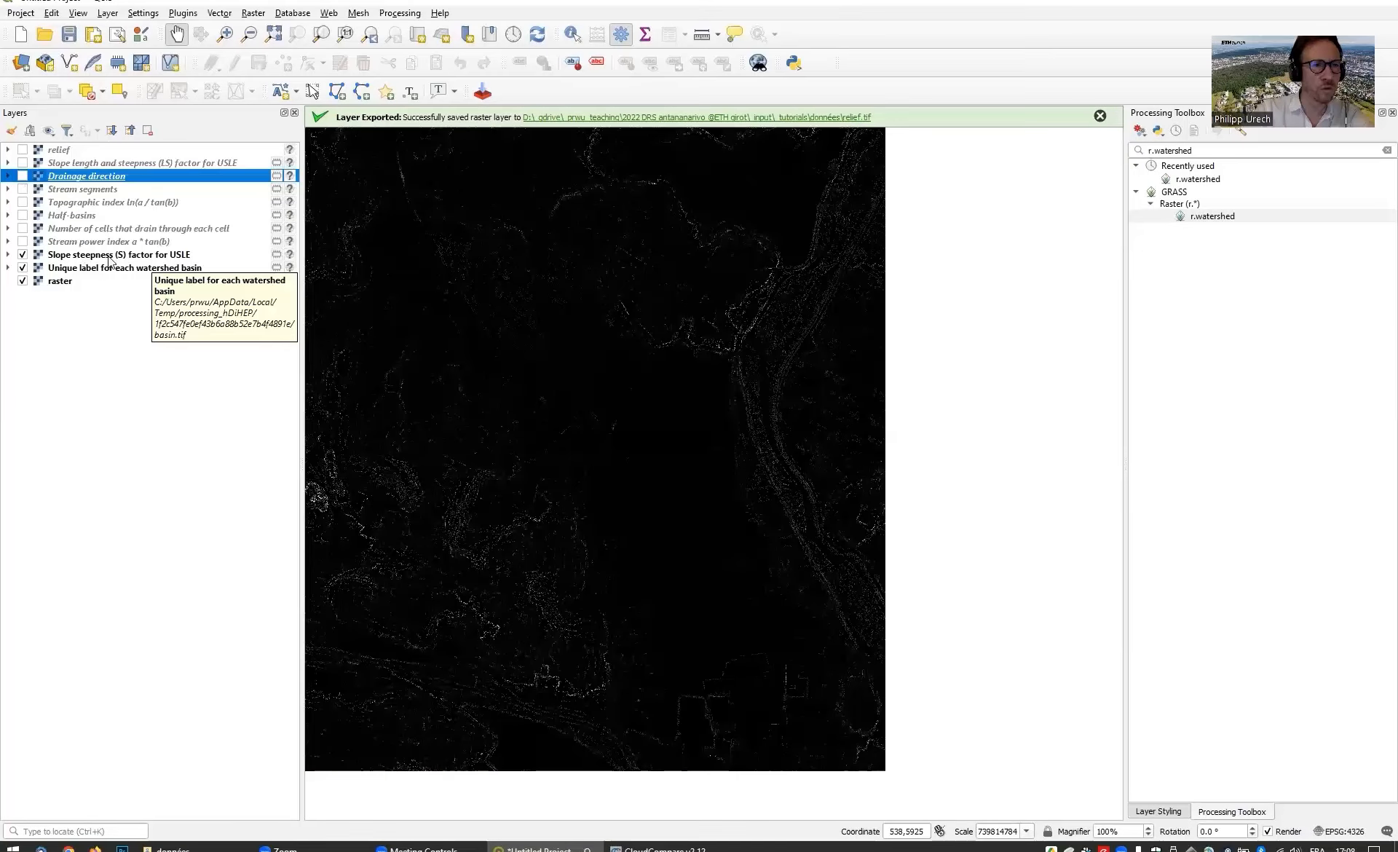
Step: Set the color gradient of the Slope steepness (S) factor for USLE layer to White to Black
{"action": "left_click", "coordinate": [82, 256]}
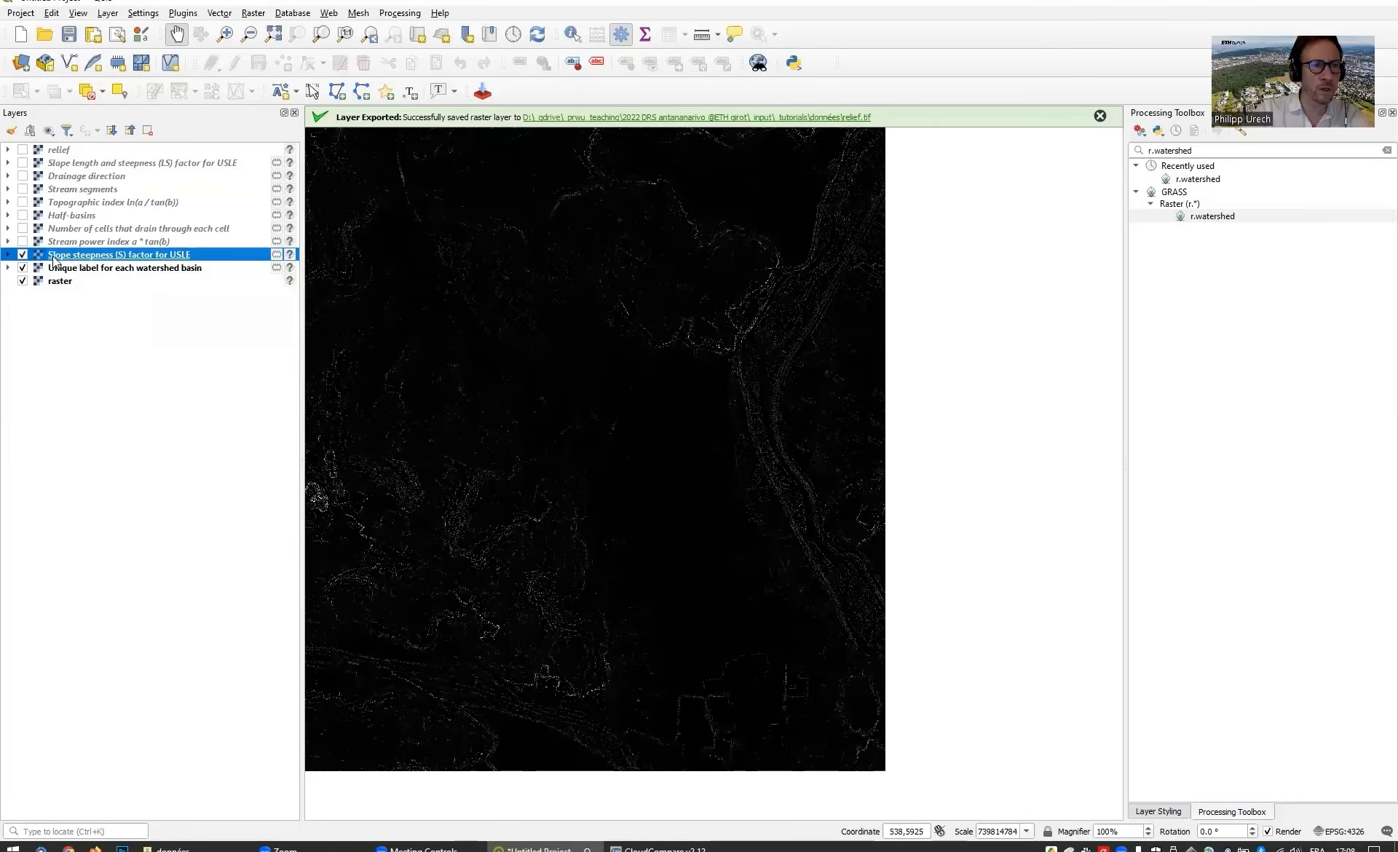
{"action": "right_click", "coordinate": [76, 256]}
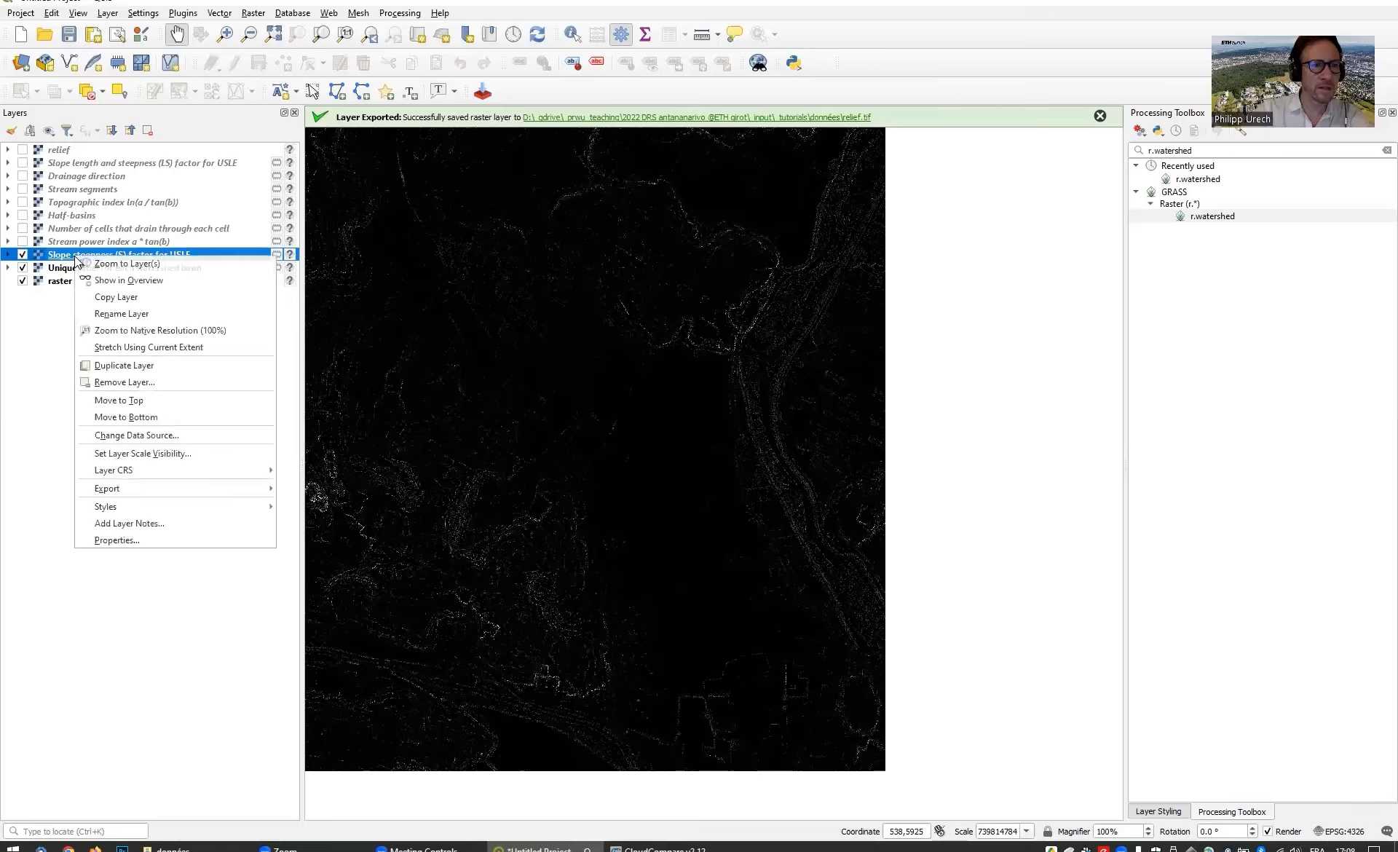
{"action": "left_click", "coordinate": [149, 540]}
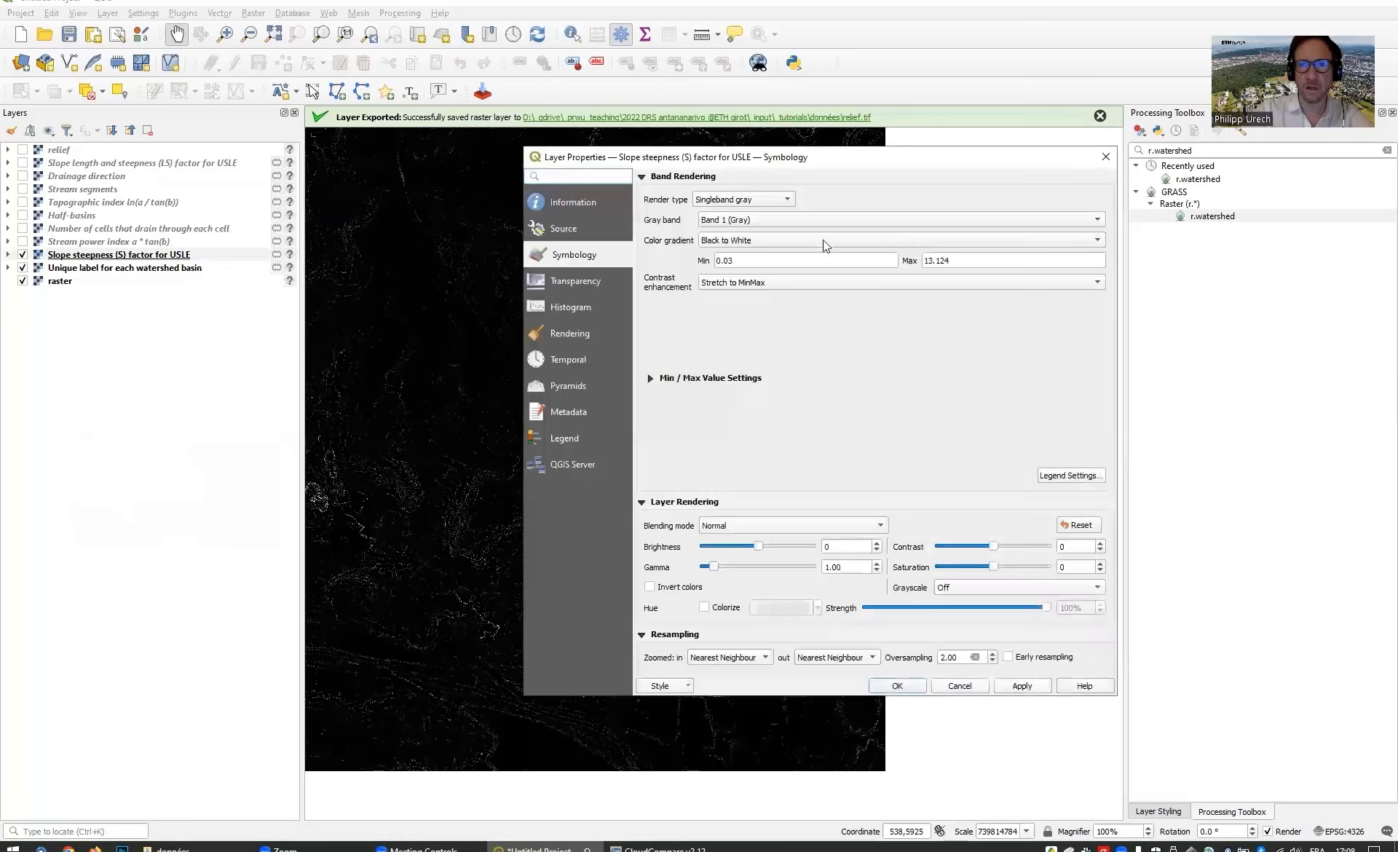
{"action": "left_click", "coordinate": [793, 223]}
{"action": "left_click", "coordinate": [756, 261]}
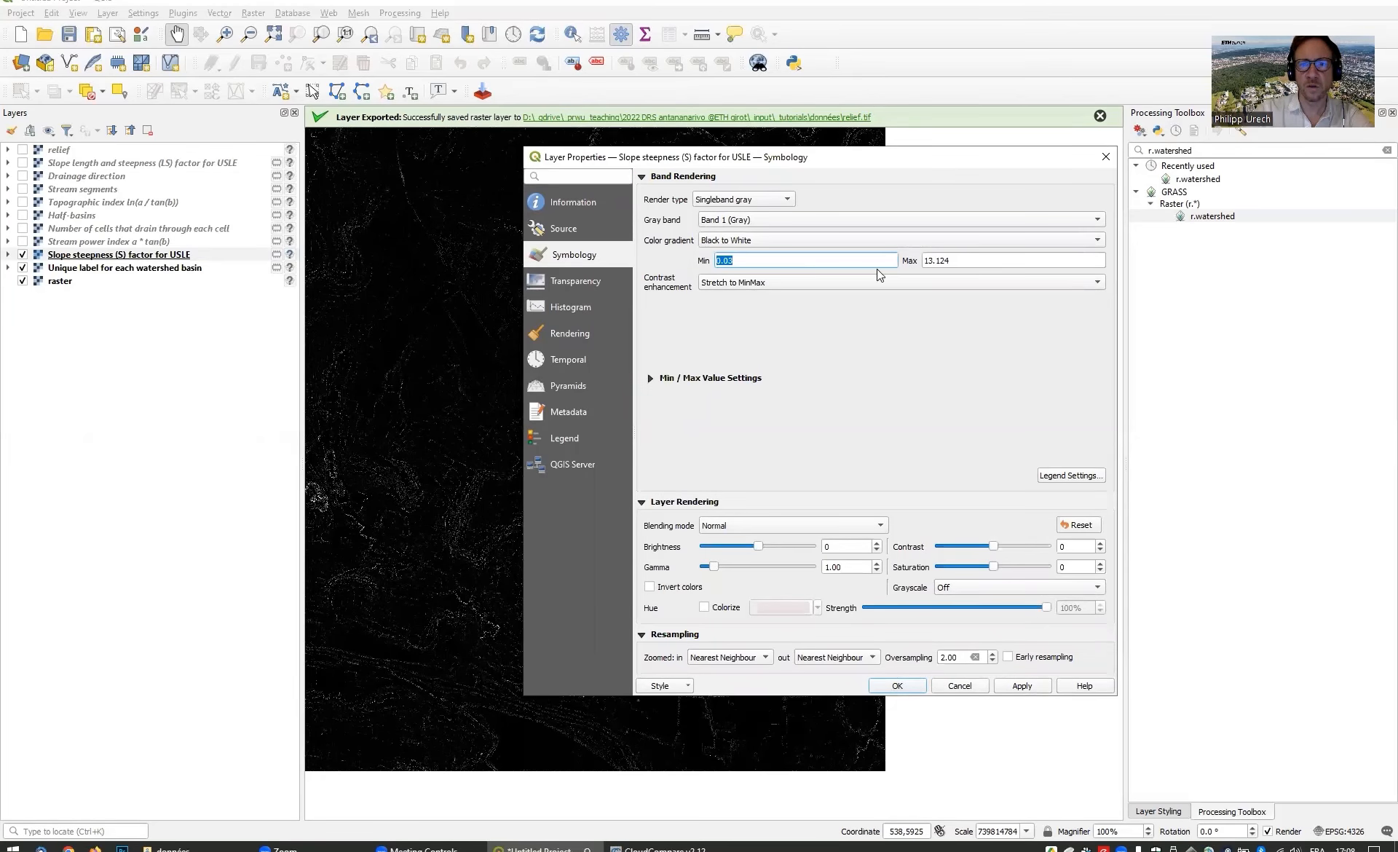
{"action": "key", "text": "Tab"}
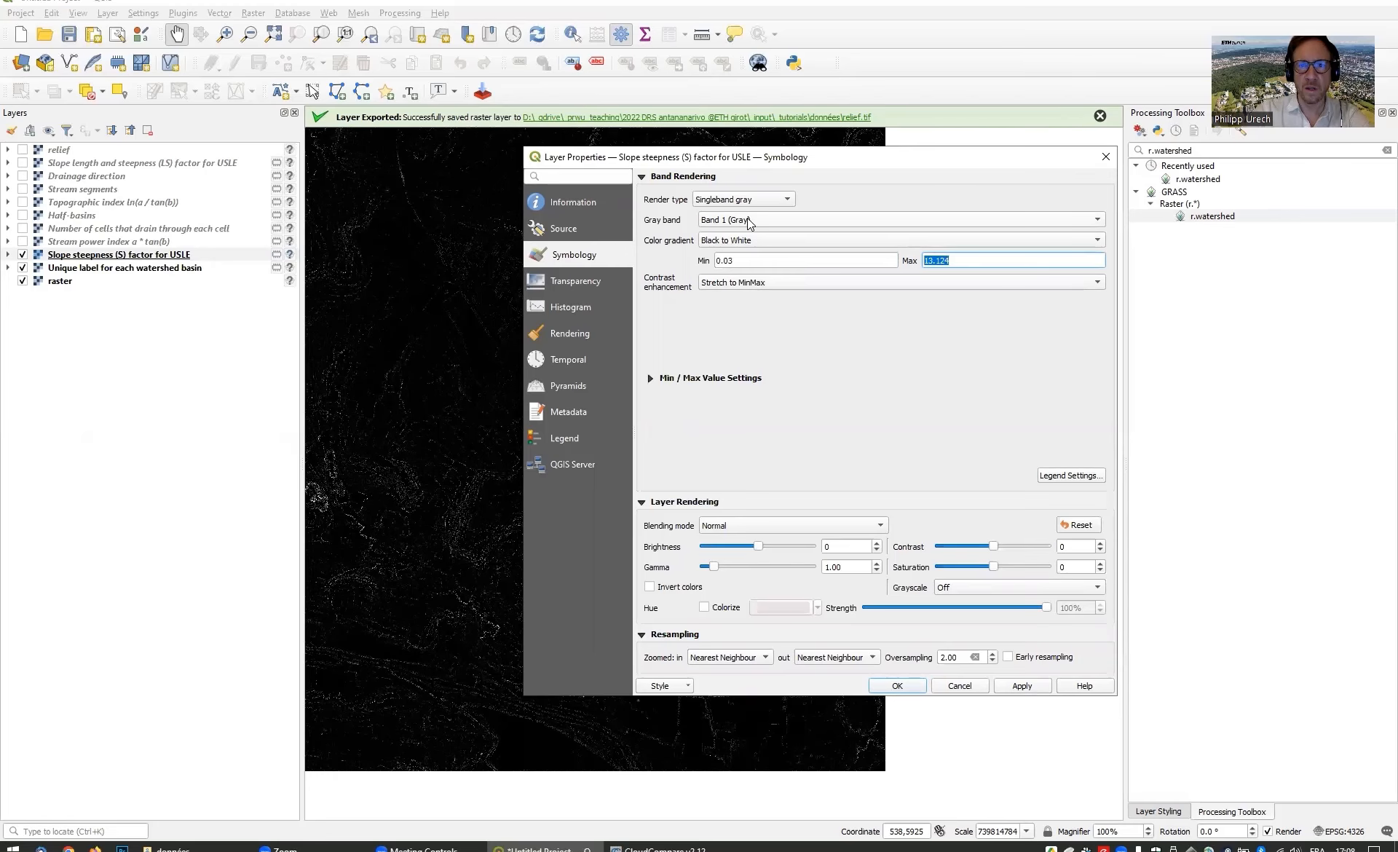
{"action": "left_click", "coordinate": [754, 241]}
{"action": "left_click", "coordinate": [728, 254]}
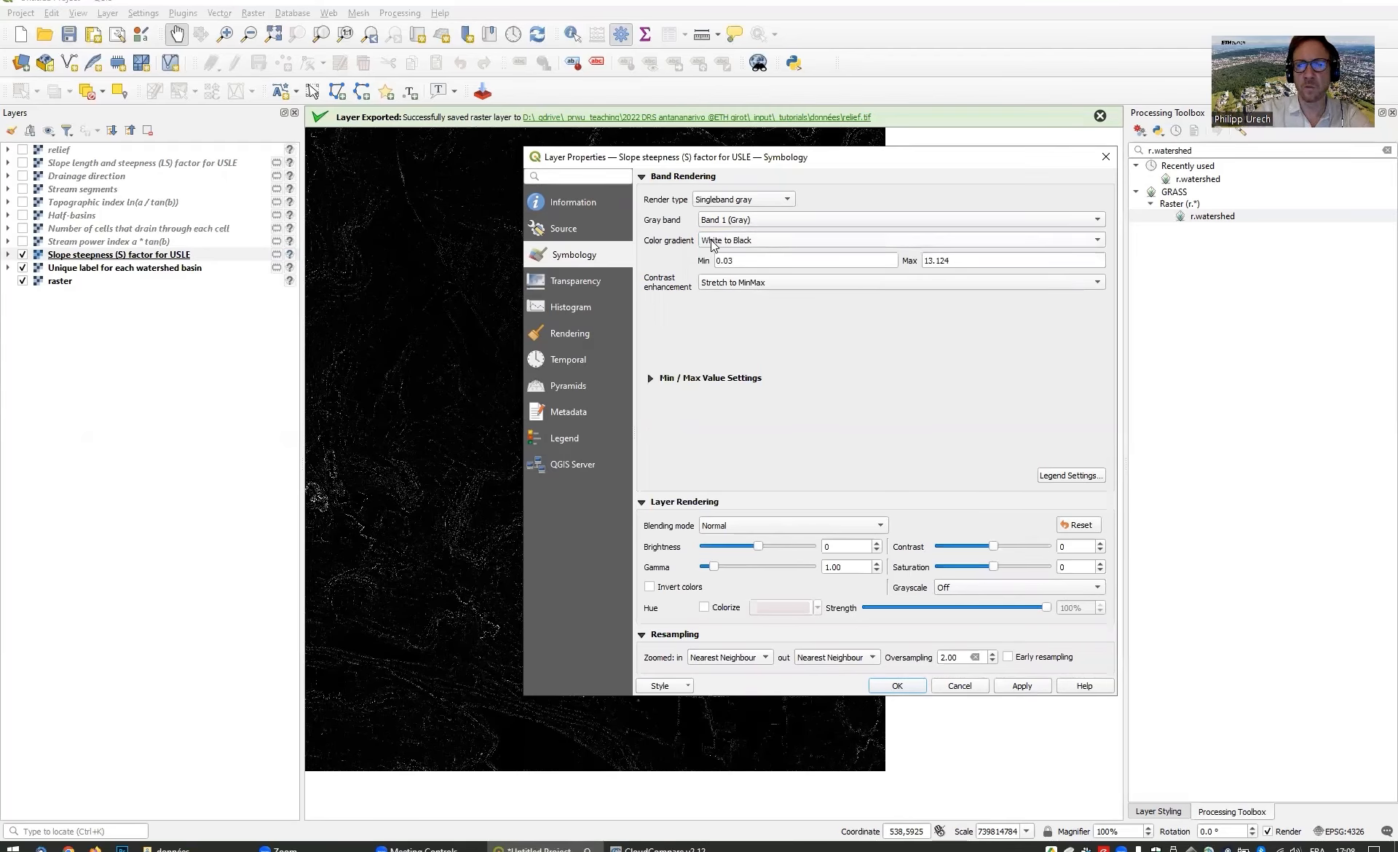
{"action": "left_click", "coordinate": [1024, 687]}
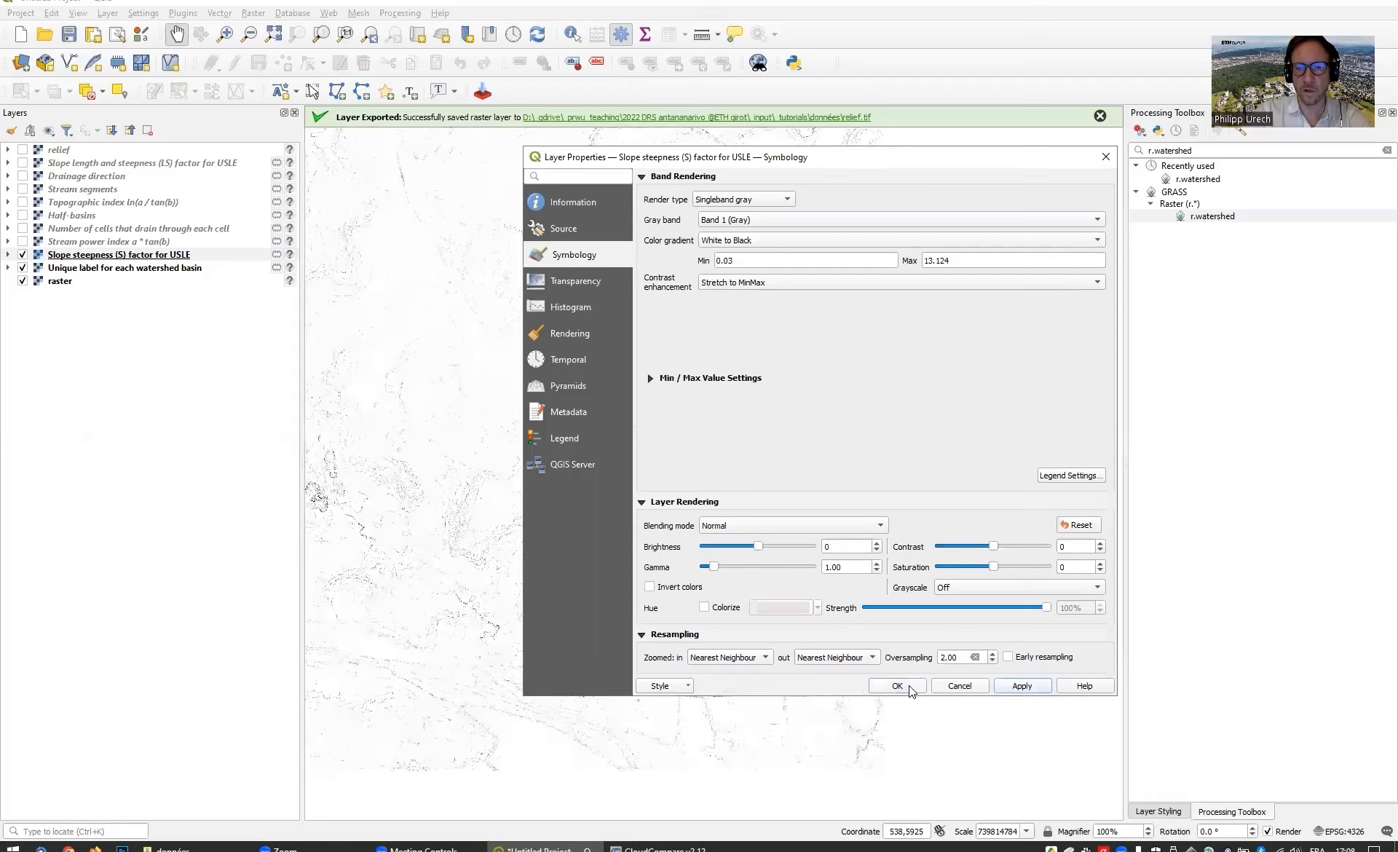
{"action": "left_click", "coordinate": [897, 685]}
Step: Inspect the terraces and slope edges in the Slope steepness (S) factor raster at close range
{"action": "scroll", "coordinate": [558, 593], "scroll_direction": "up", "scroll_amount": 1}
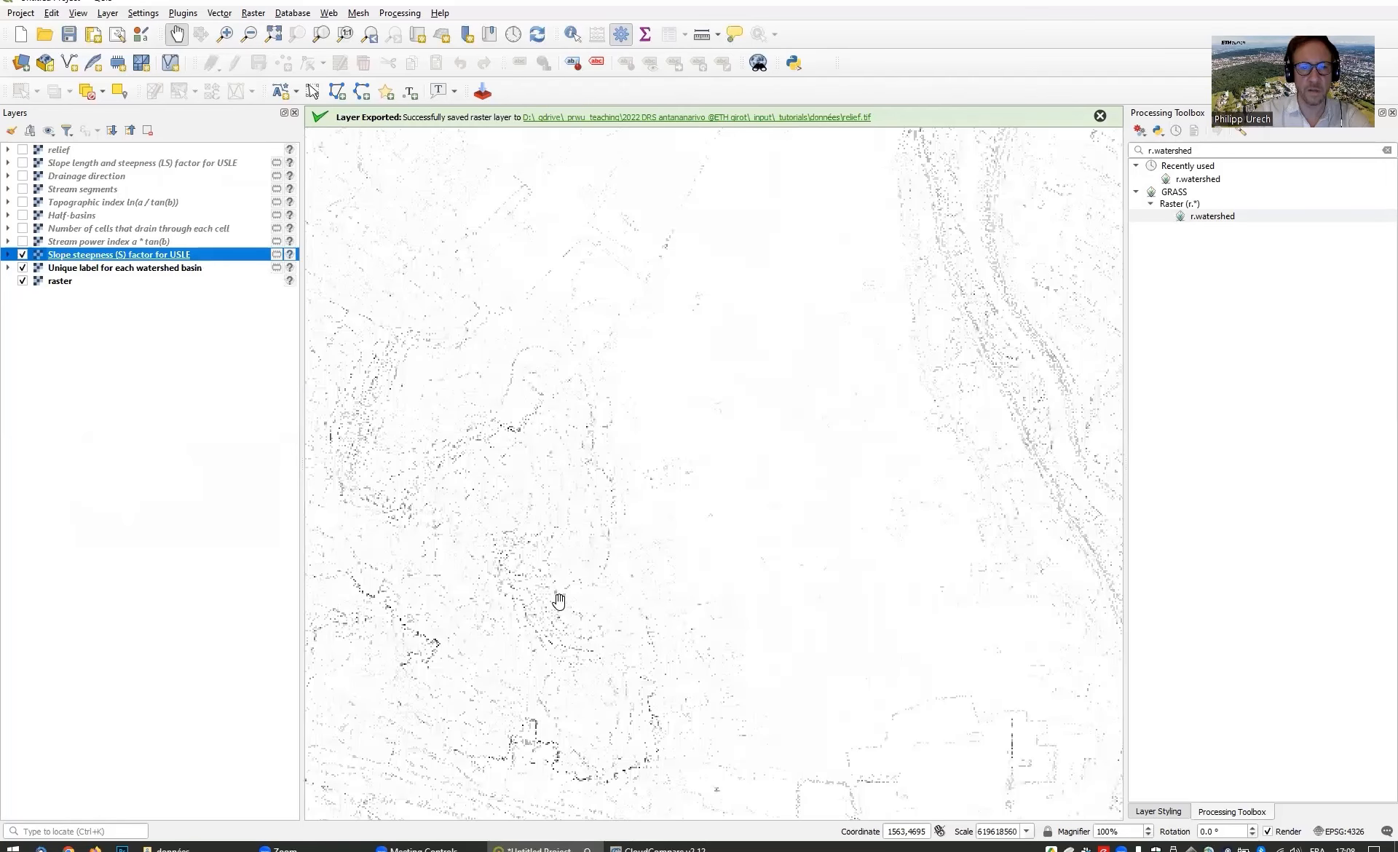
{"action": "scroll", "coordinate": [547, 572], "scroll_direction": "up", "scroll_amount": 2}
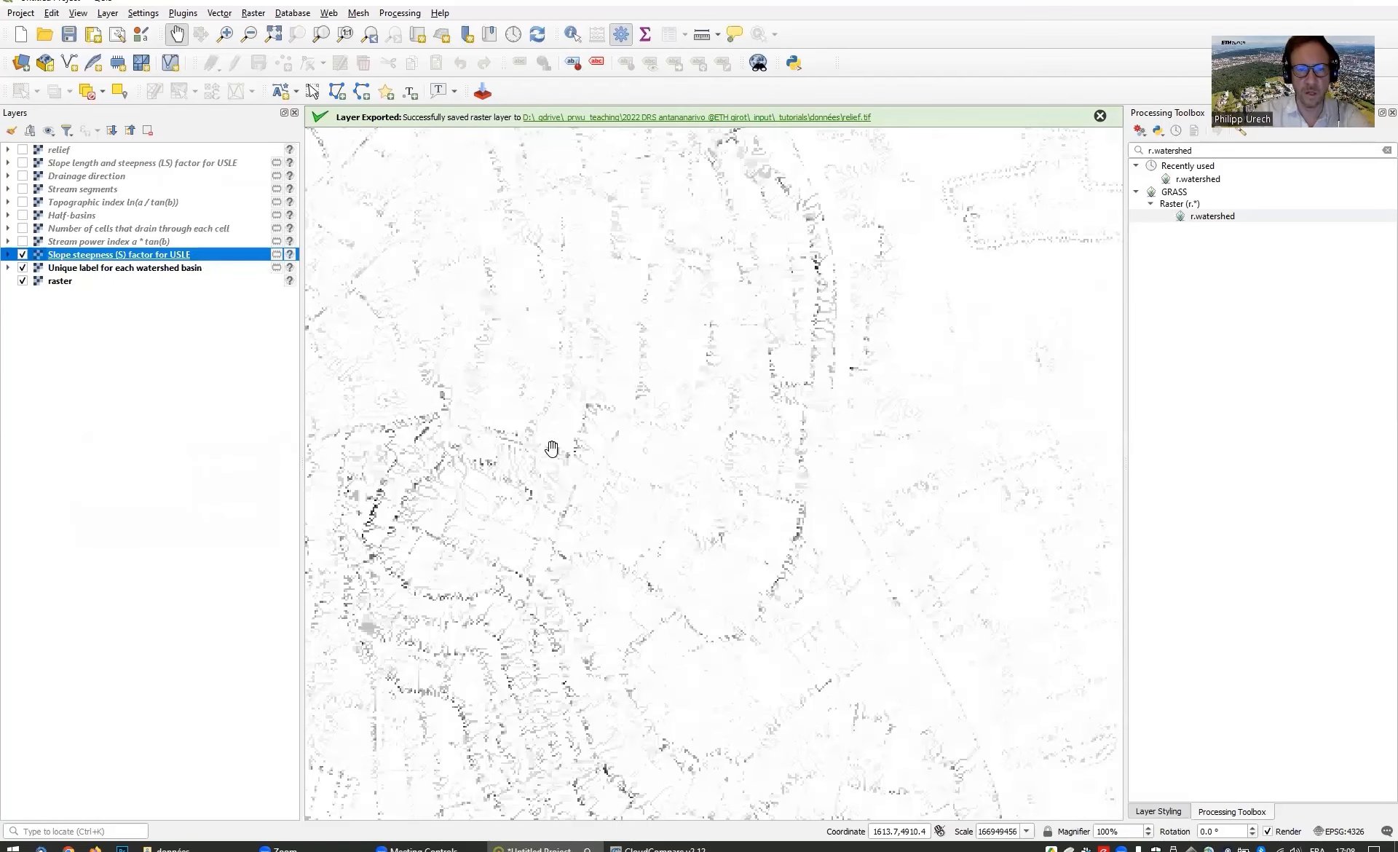
{"action": "left_click_drag", "start_coordinate": [552, 446], "coordinate": [739, 487]}
{"action": "scroll", "coordinate": [603, 434], "scroll_direction": "down", "scroll_amount": 2}
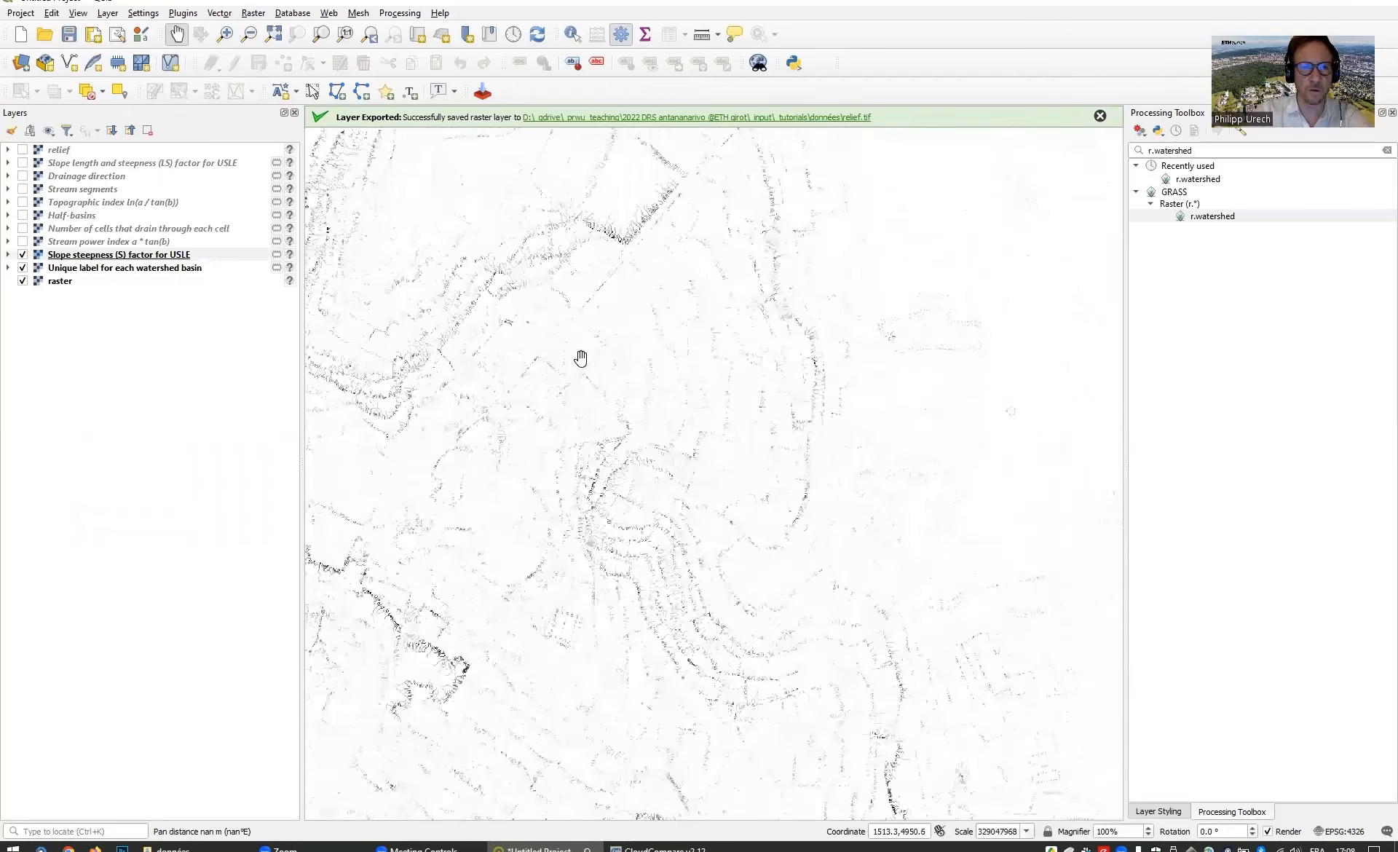
{"action": "scroll", "coordinate": [797, 413], "scroll_direction": "up", "scroll_amount": 1}
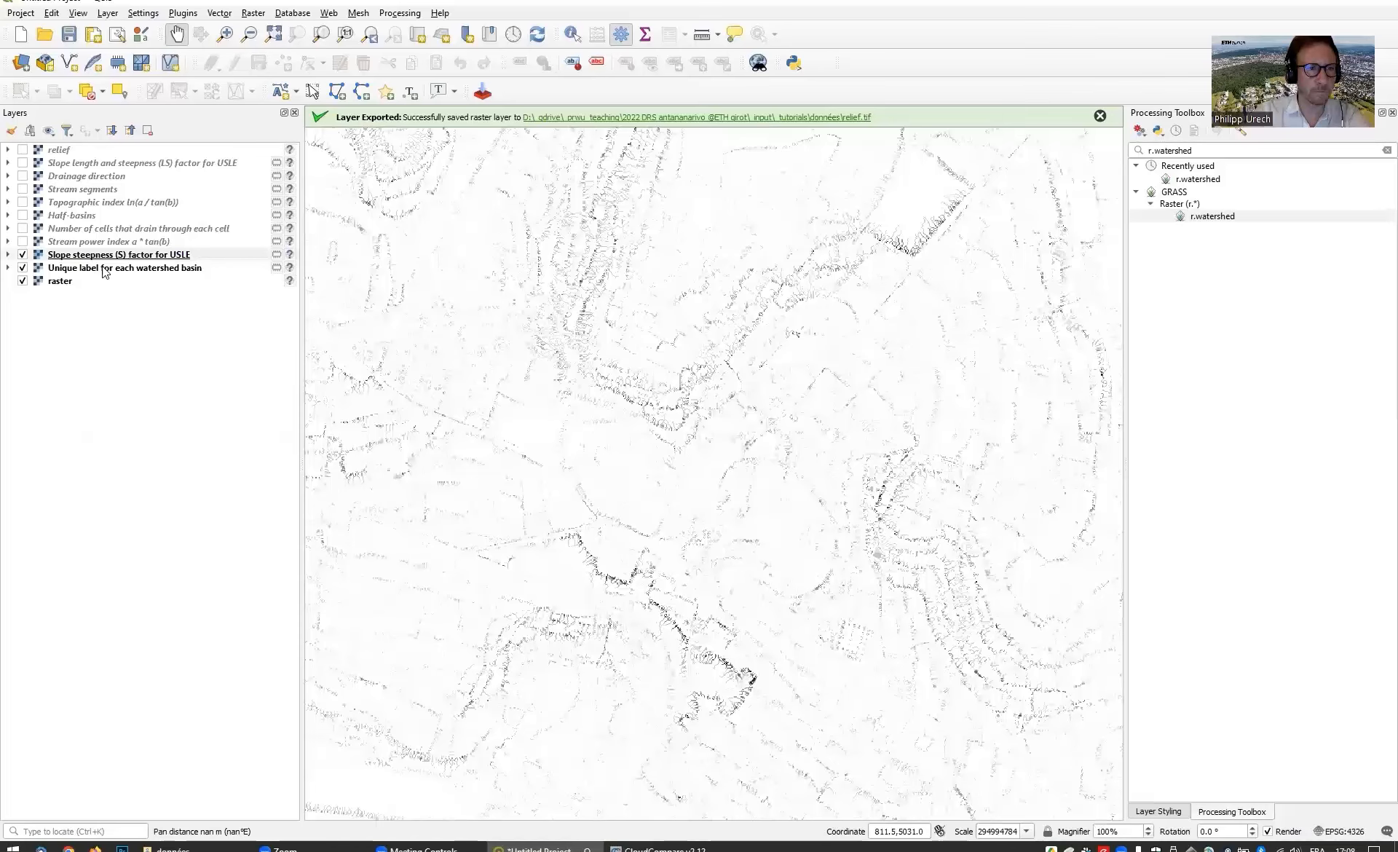
Step: Hide the Slope steepness (S) factor layer and examine the extents of the individual watershed basins
{"action": "left_click", "coordinate": [22, 254]}
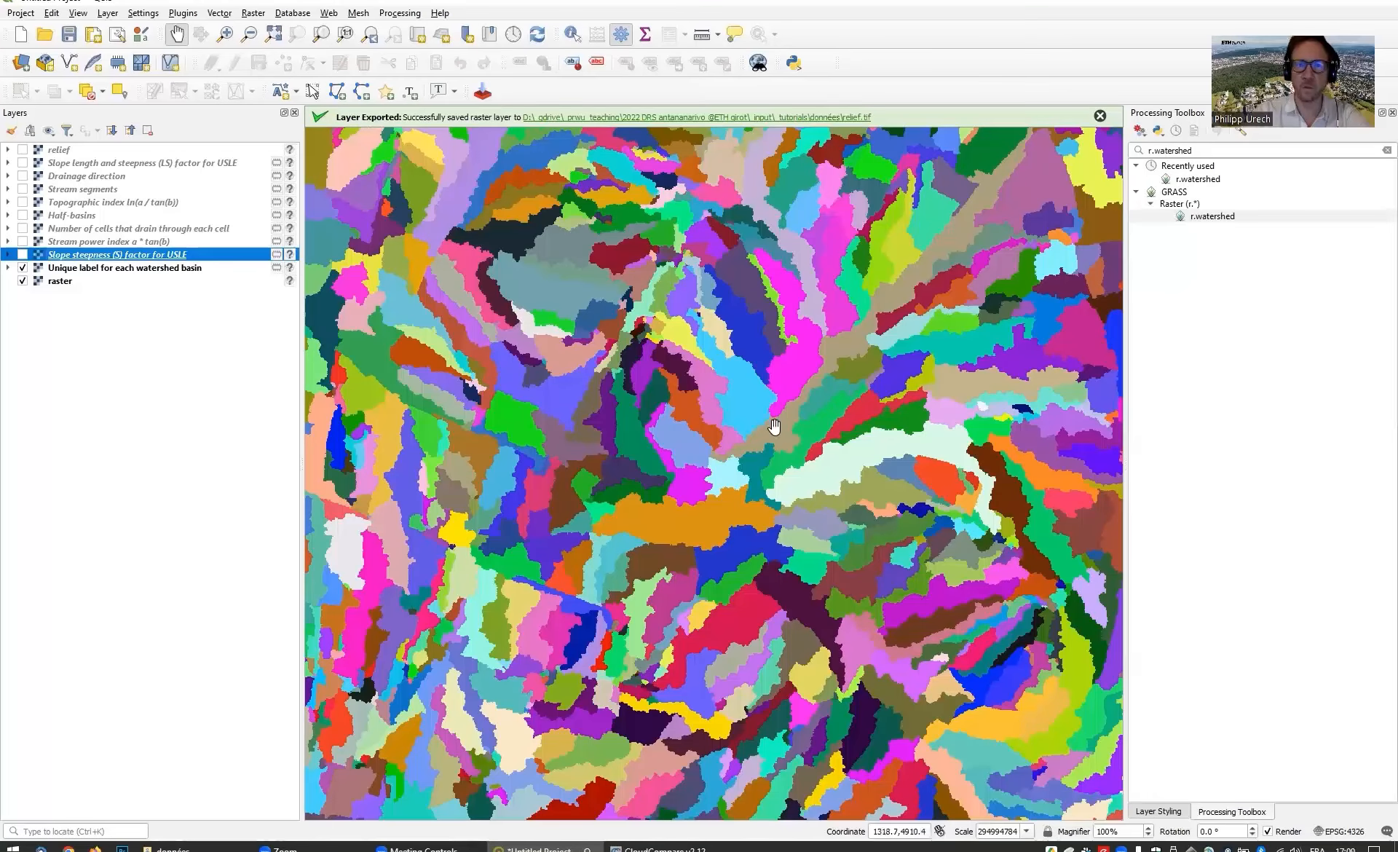
{"action": "scroll", "coordinate": [642, 371], "scroll_direction": "down", "scroll_amount": 3}
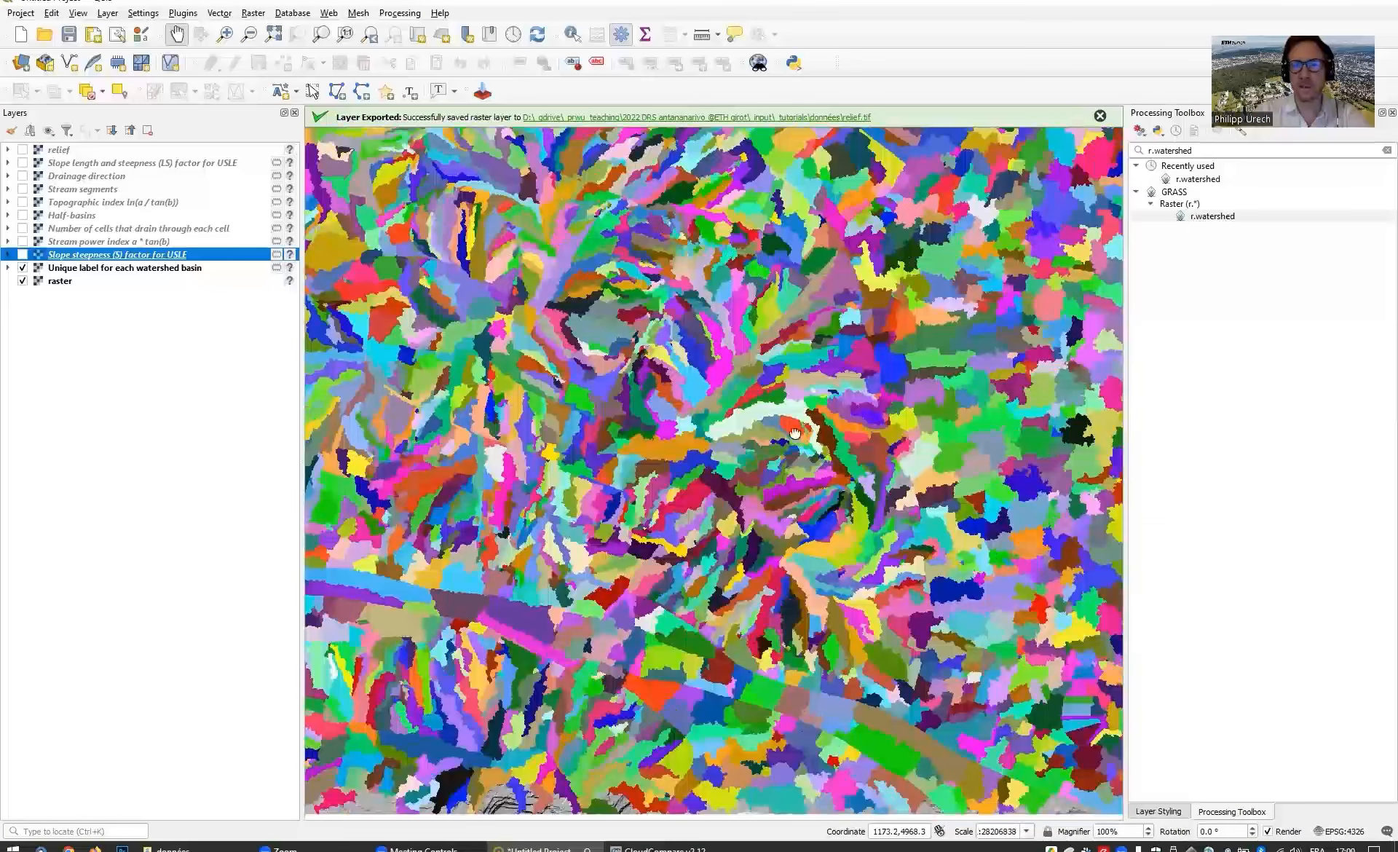
{"action": "scroll", "coordinate": [837, 349], "scroll_direction": "down", "scroll_amount": 3}
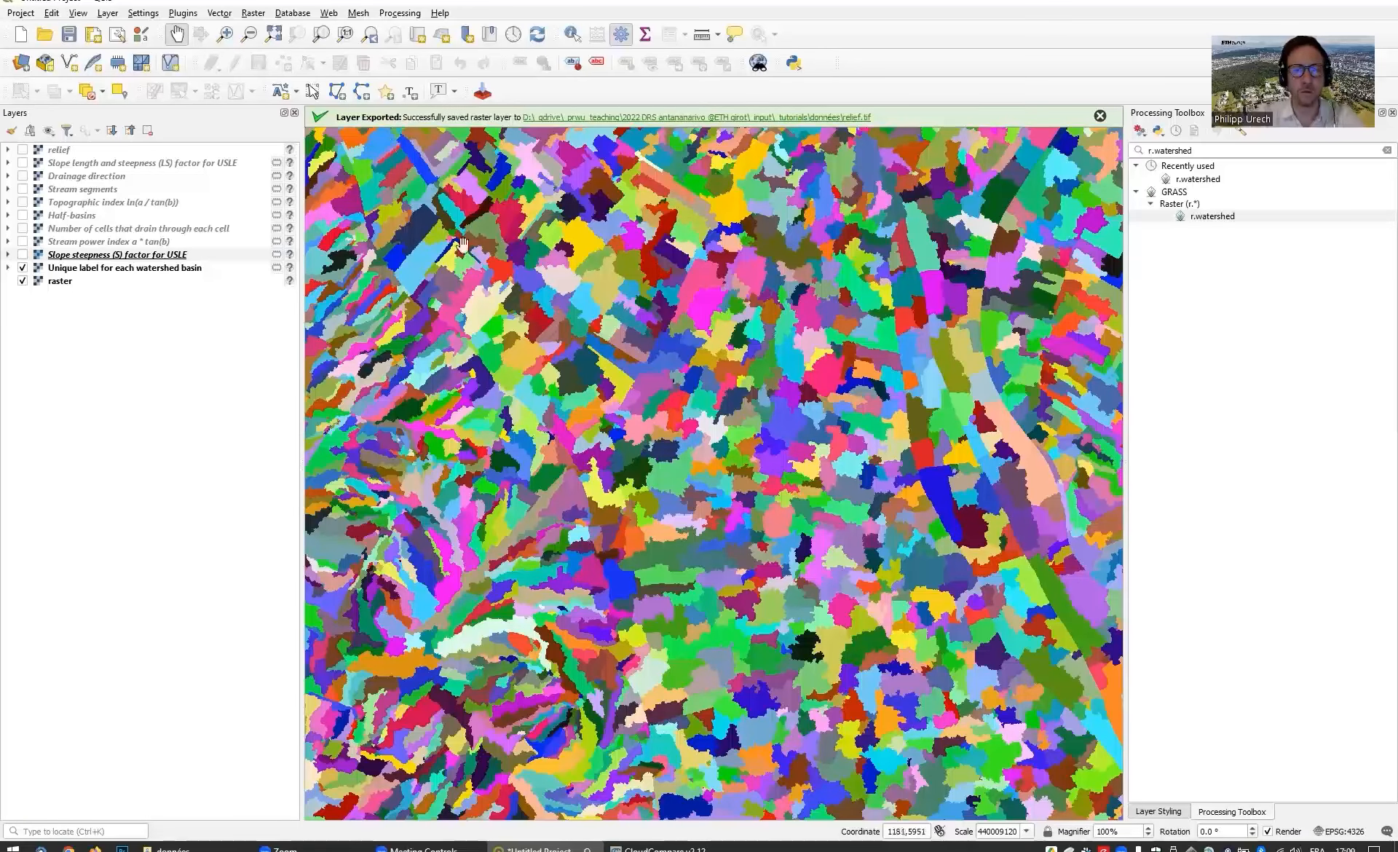
{"action": "left_click_drag", "start_coordinate": [723, 319], "coordinate": [728, 437]}
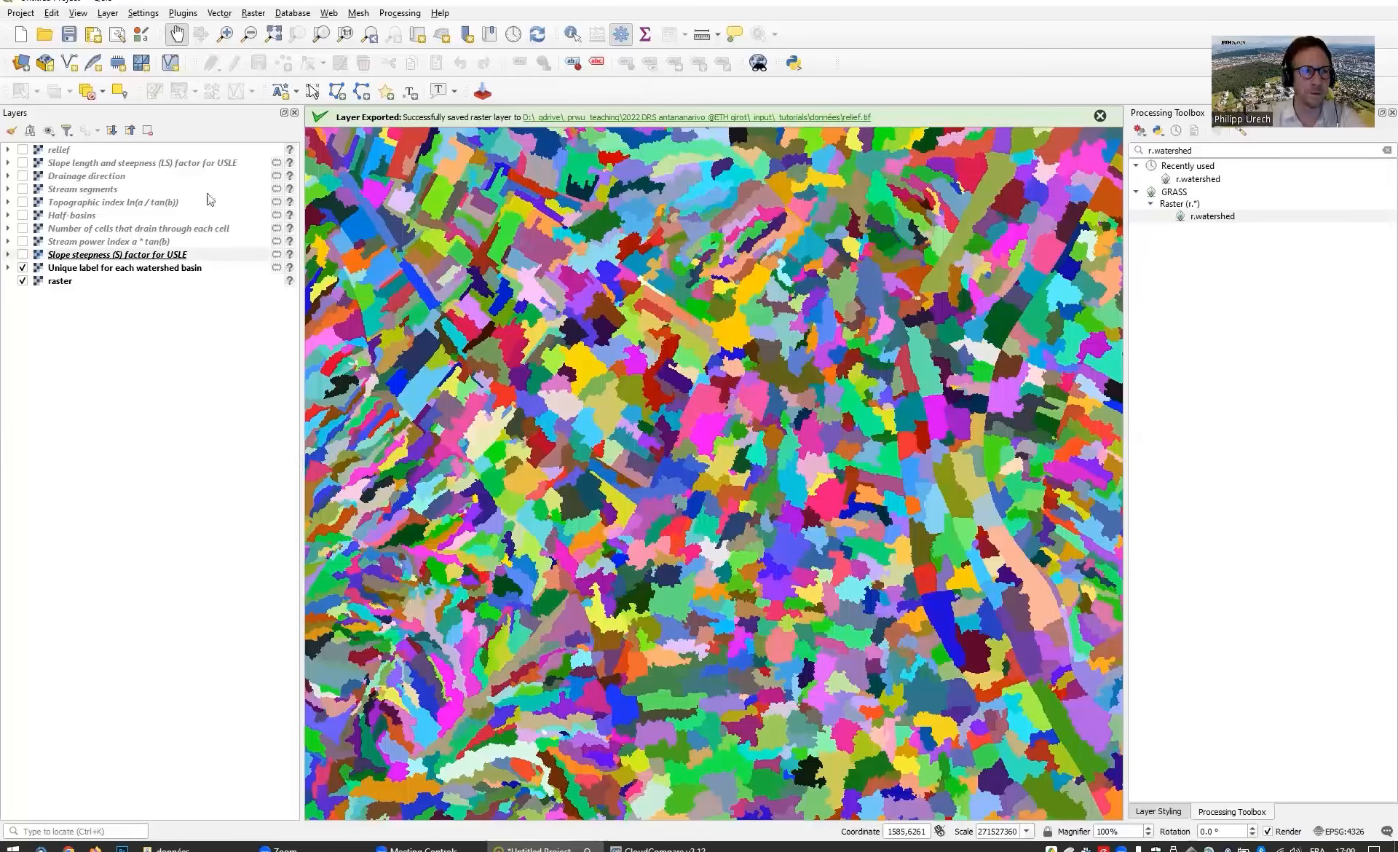
Step: Hide the watershed basin label layer and display the Number of cells that drain through each cell layer
{"action": "left_click", "coordinate": [23, 269]}
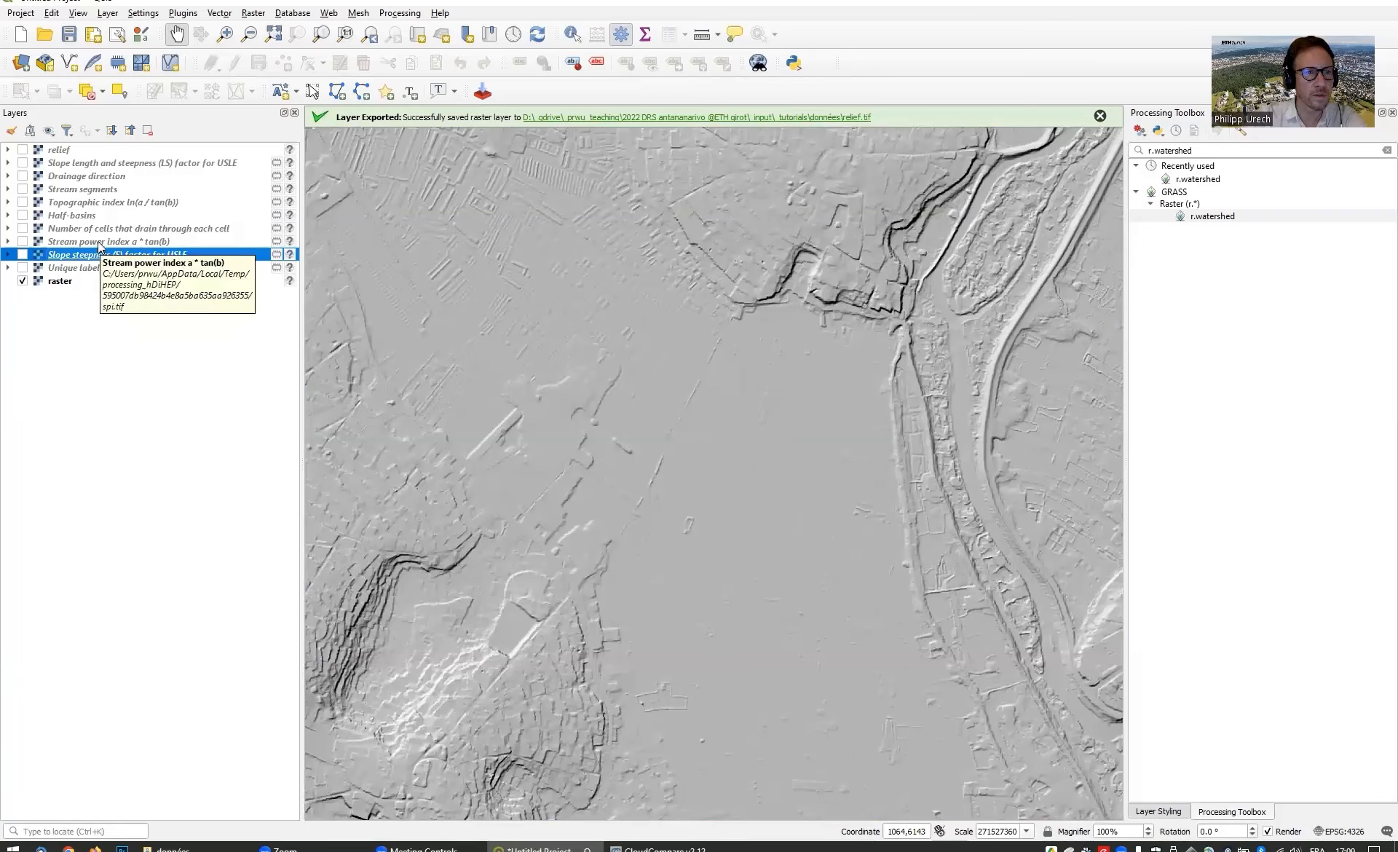
{"action": "left_click", "coordinate": [74, 230]}
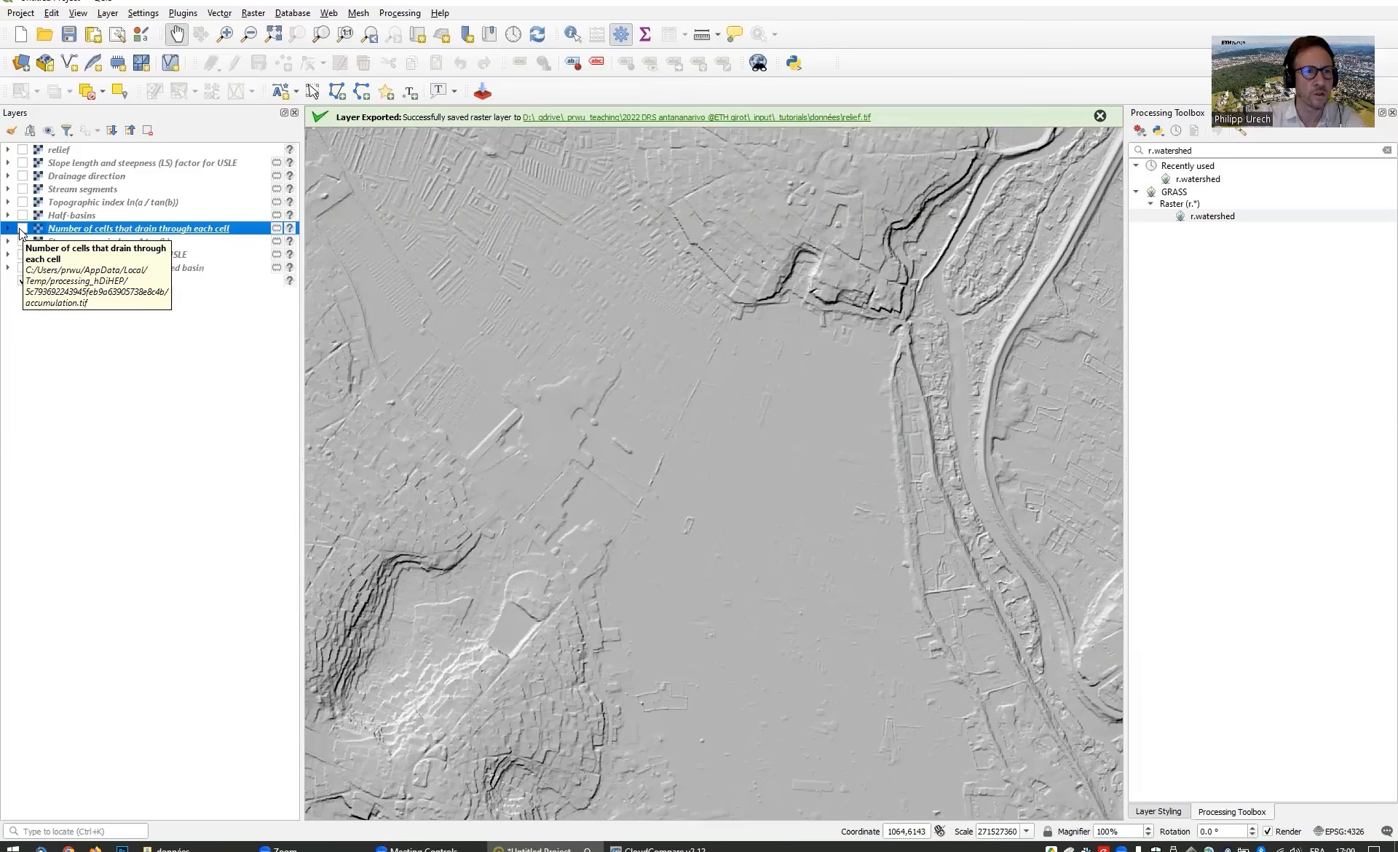
{"action": "left_click", "coordinate": [22, 230]}
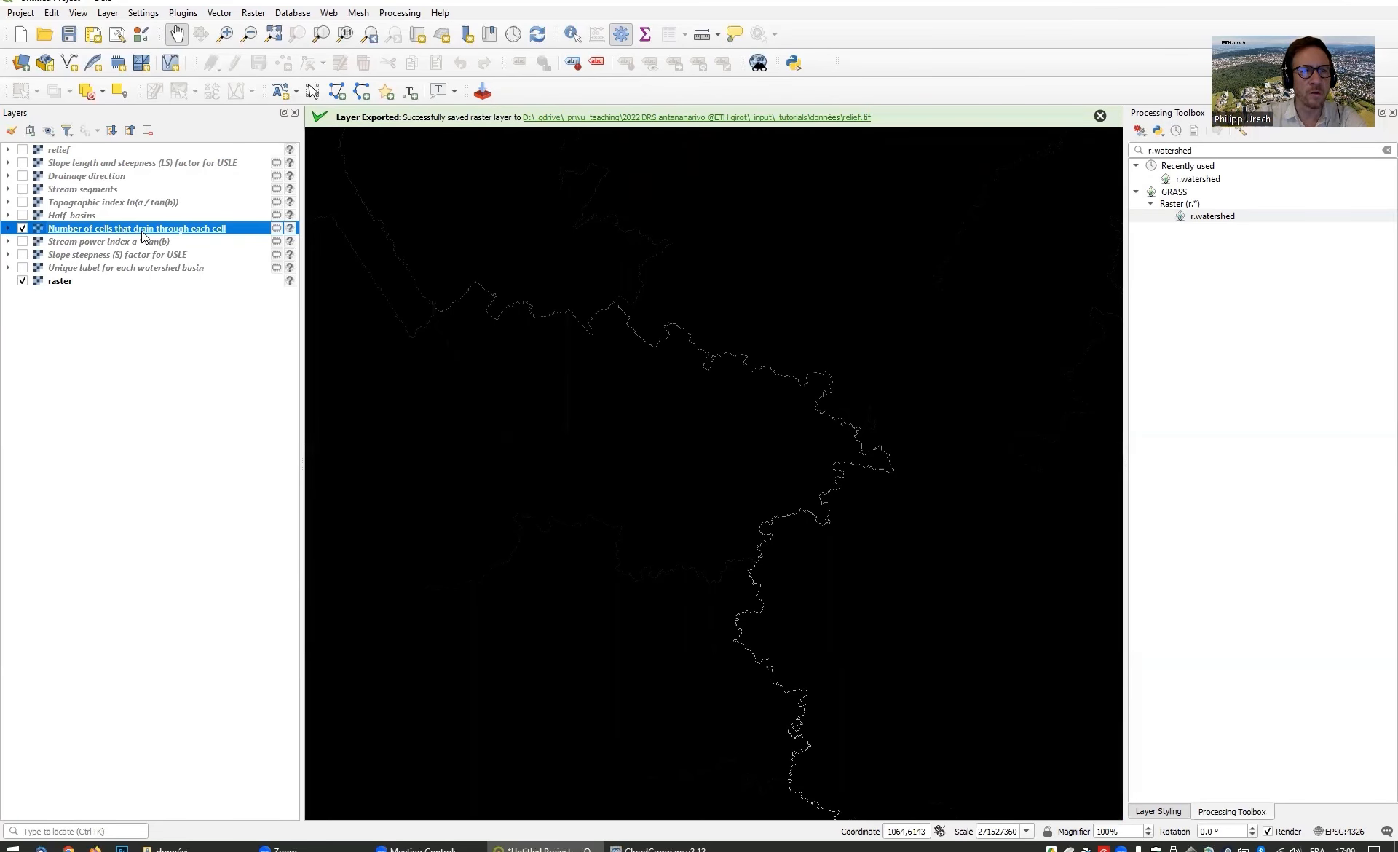
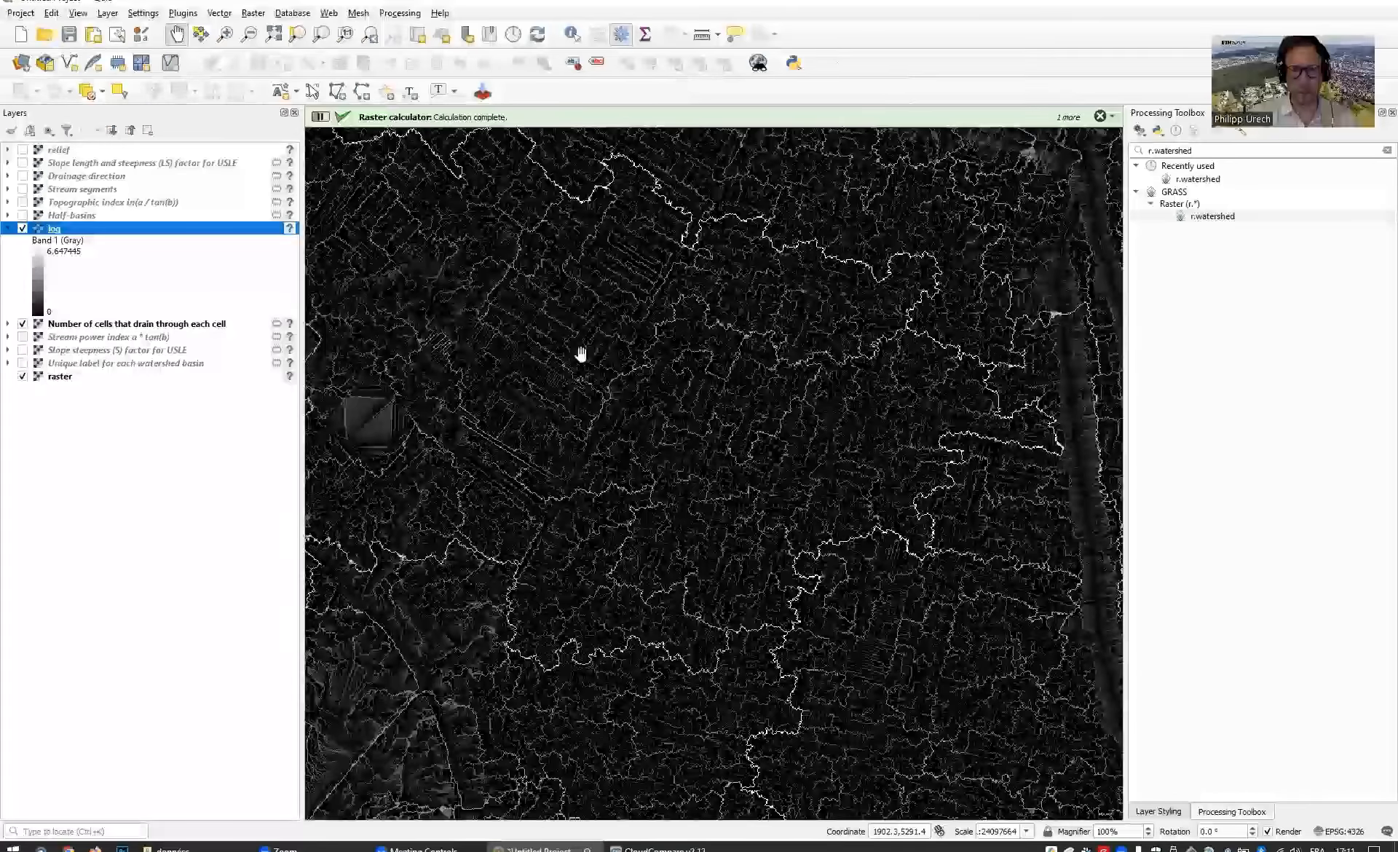
Step: Hide the Number of cells that drain through each cell layer, and compare the log layer with the terrain raster by toggling its visibility
{"action": "scroll", "coordinate": [785, 351], "scroll_direction": "down", "scroll_amount": 2}
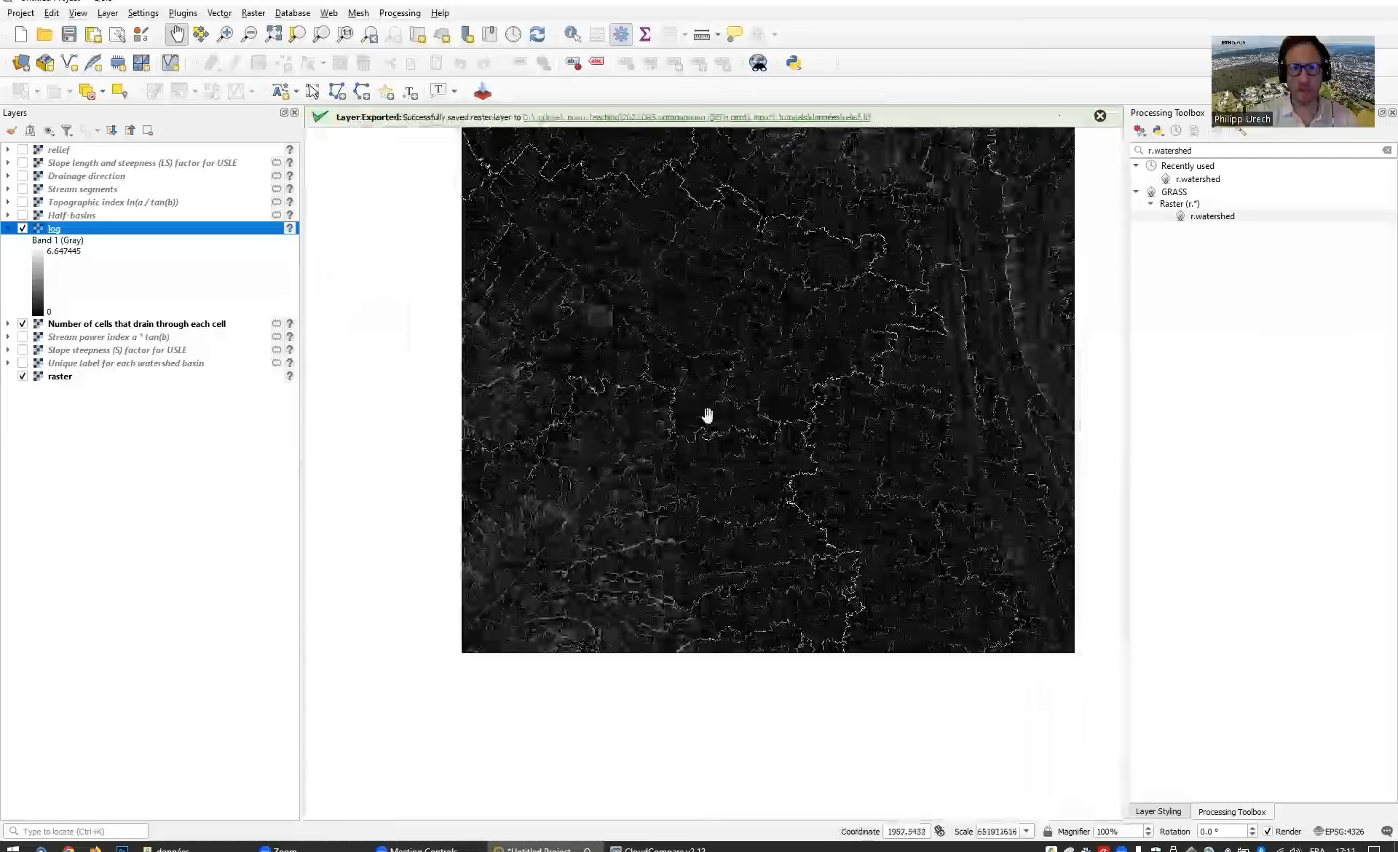
{"action": "scroll", "coordinate": [871, 478], "scroll_direction": "up", "scroll_amount": 4}
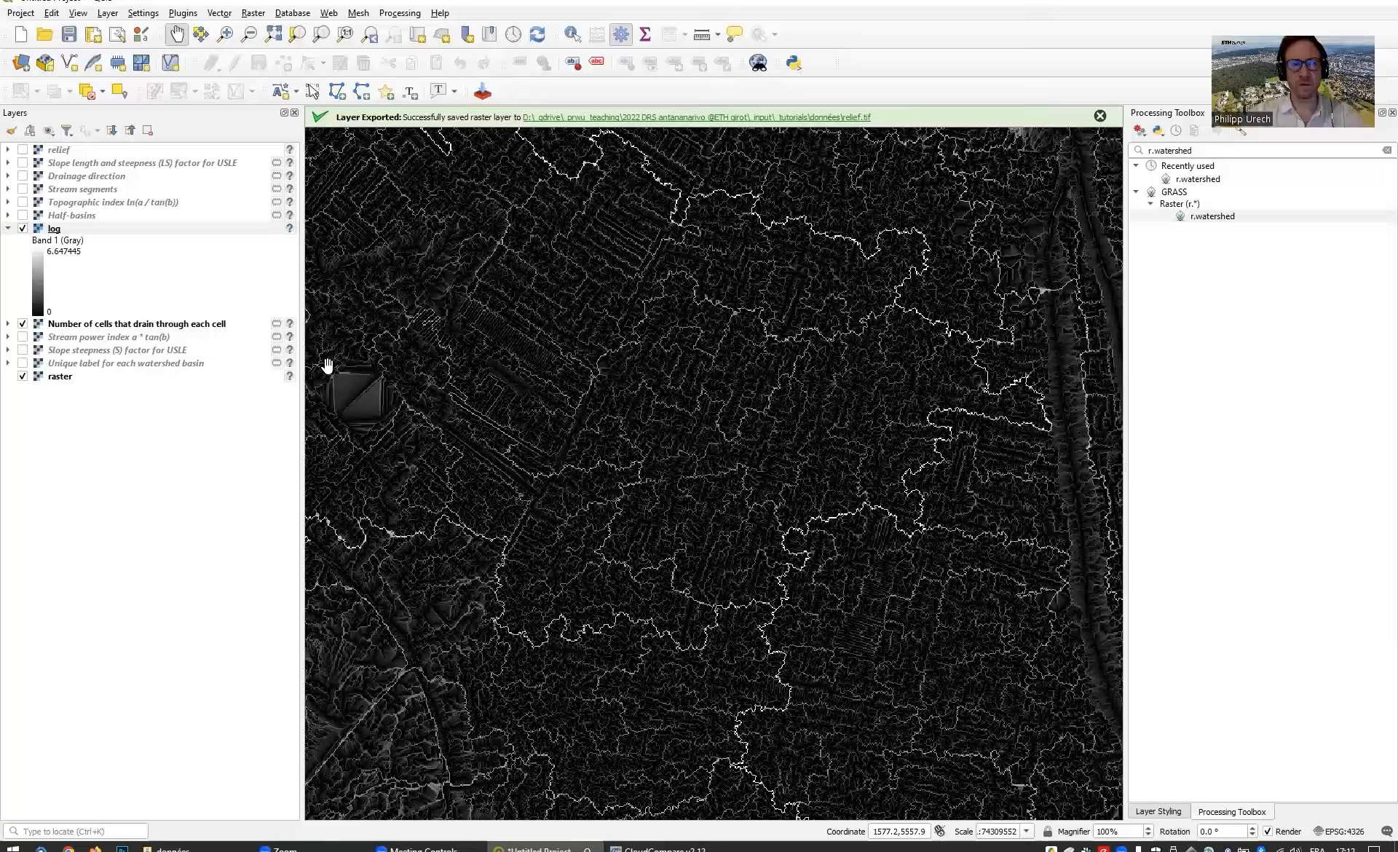
{"action": "left_click", "coordinate": [22, 228]}
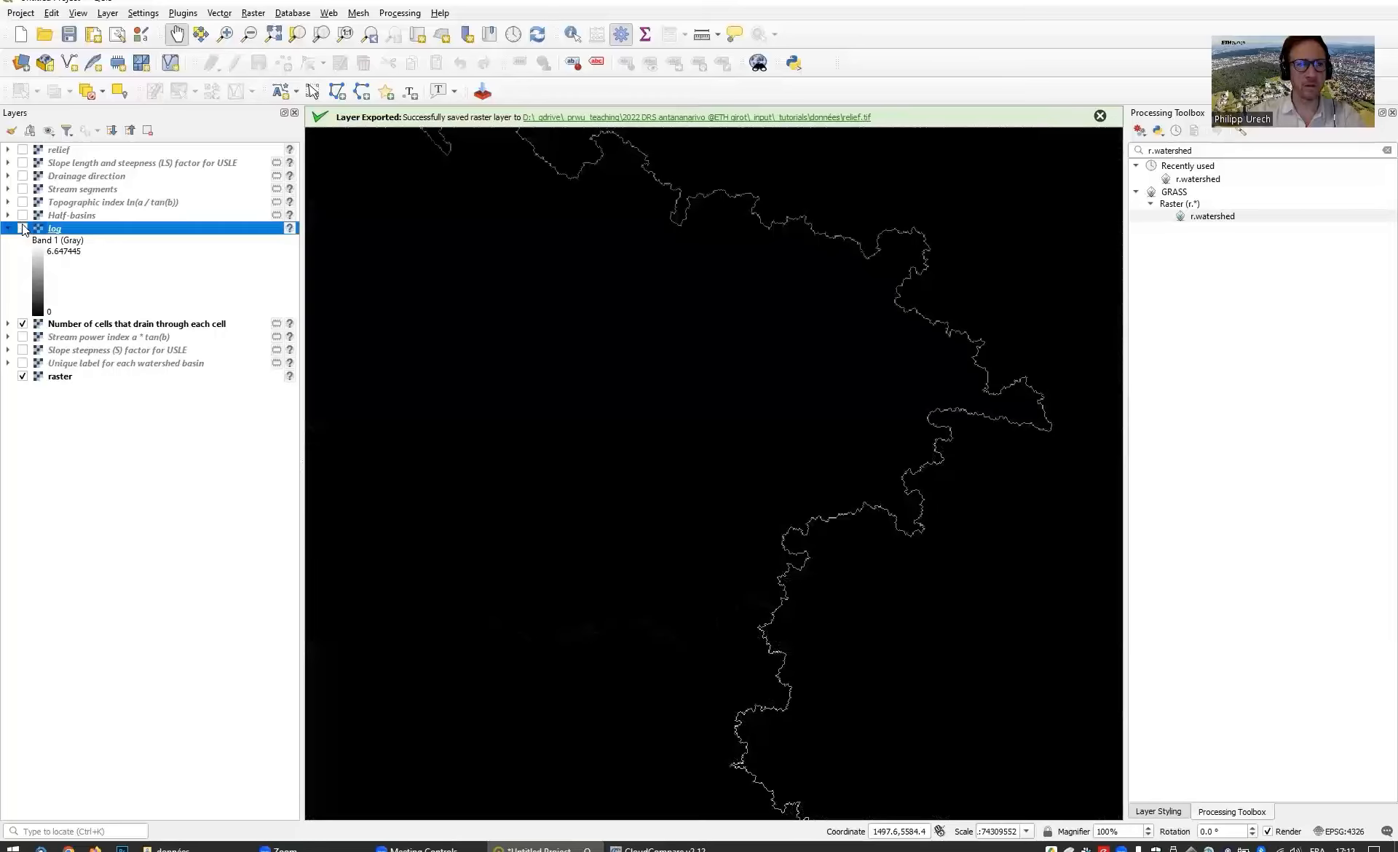
{"action": "left_click", "coordinate": [22, 323]}
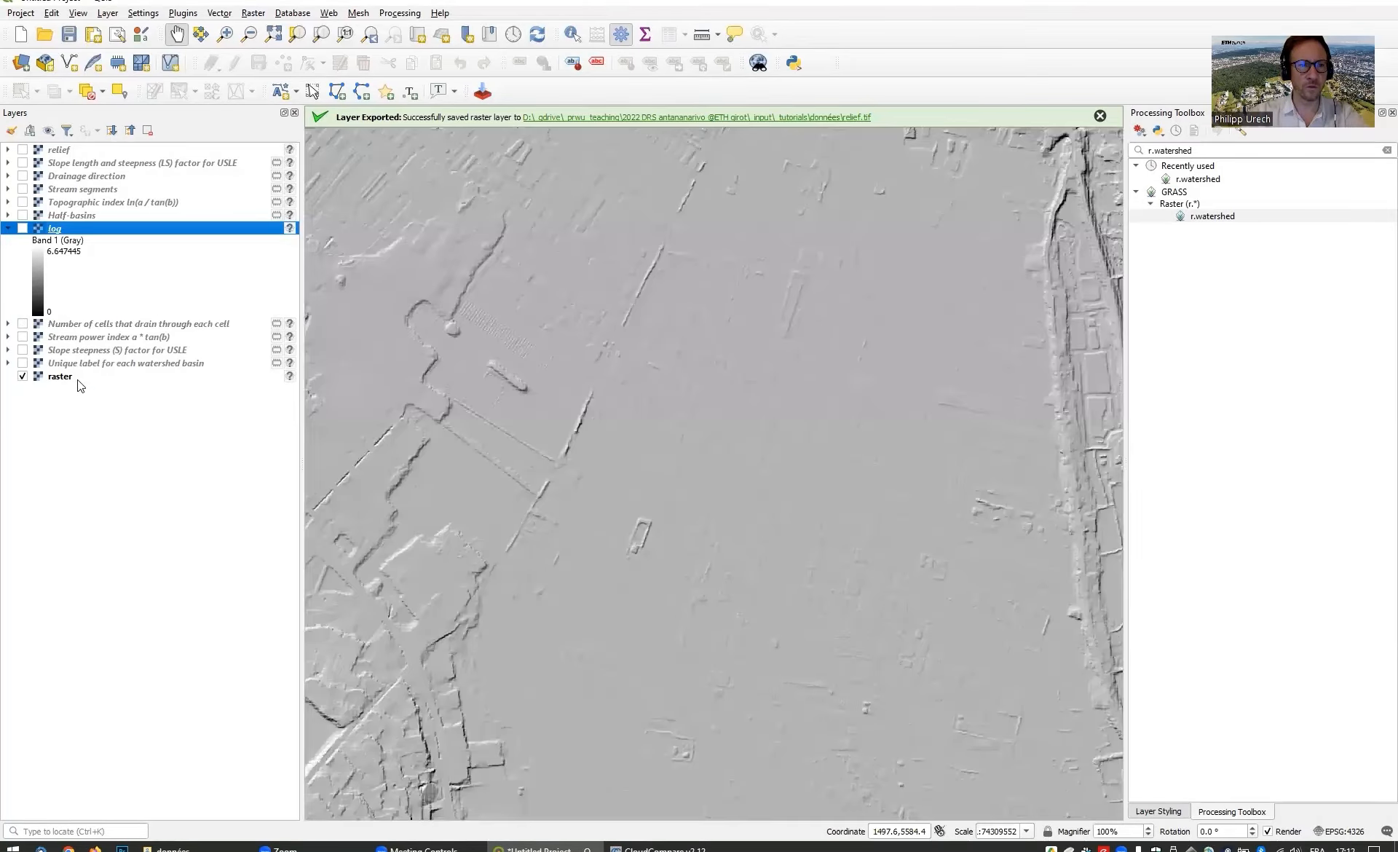
{"action": "left_click", "coordinate": [60, 376]}
{"action": "left_click_drag", "start_coordinate": [707, 296], "coordinate": [797, 335]}
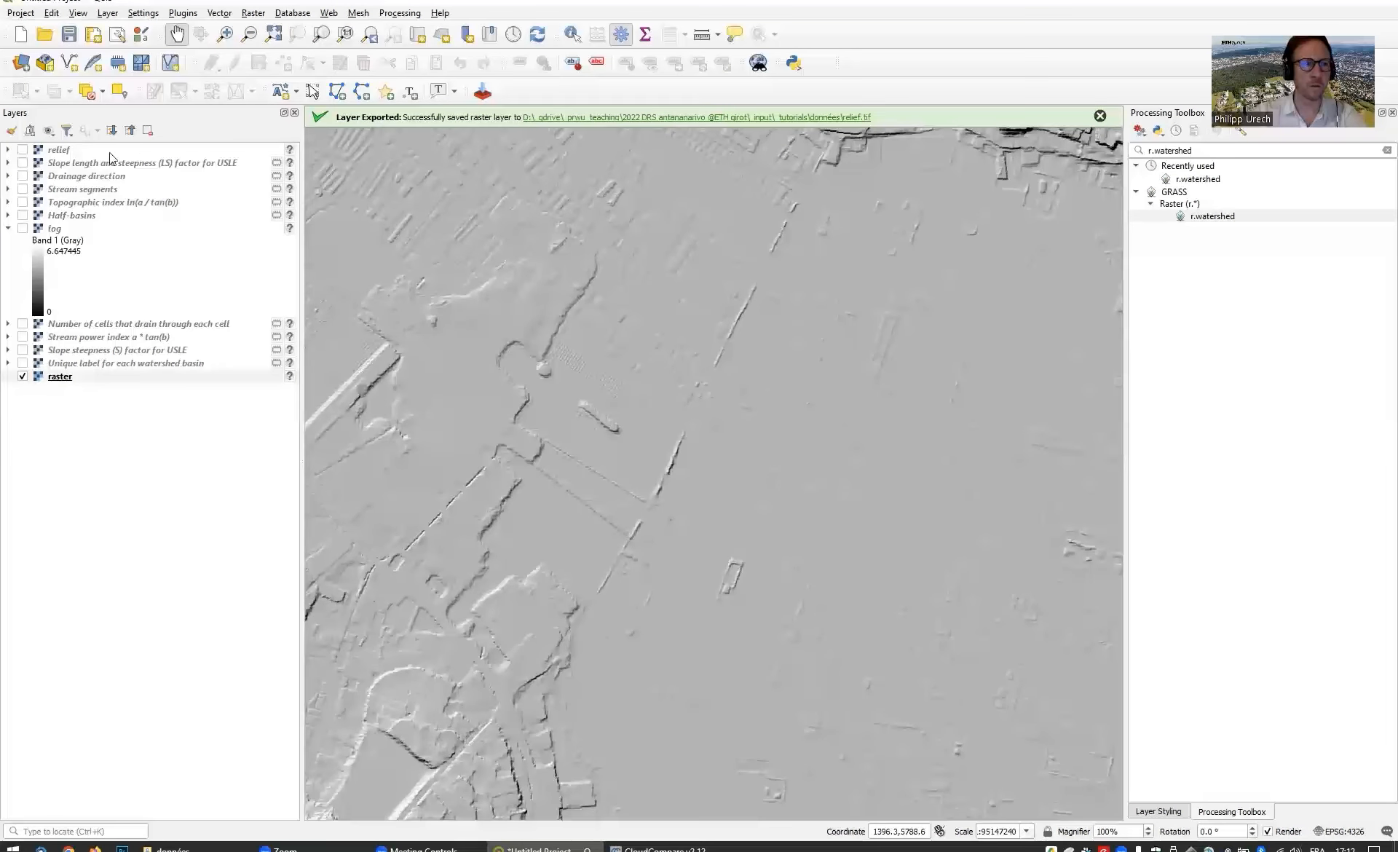
{"action": "left_click", "coordinate": [22, 228]}
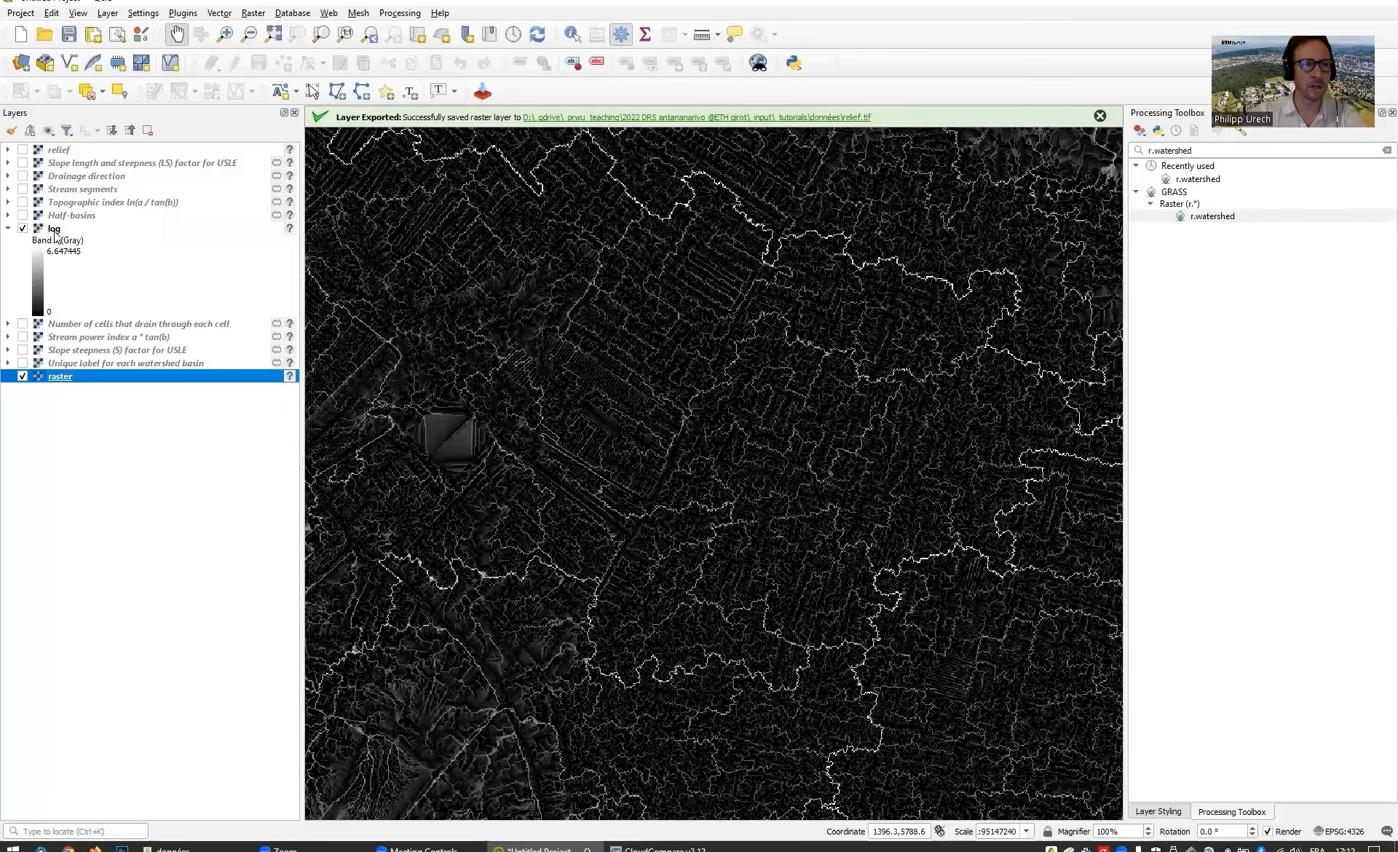
Step: In the Raster Calculator, build the expression "log@1" / ("log@1" >= 4) to filter the log raster
{"action": "left_click", "coordinate": [55, 229]}
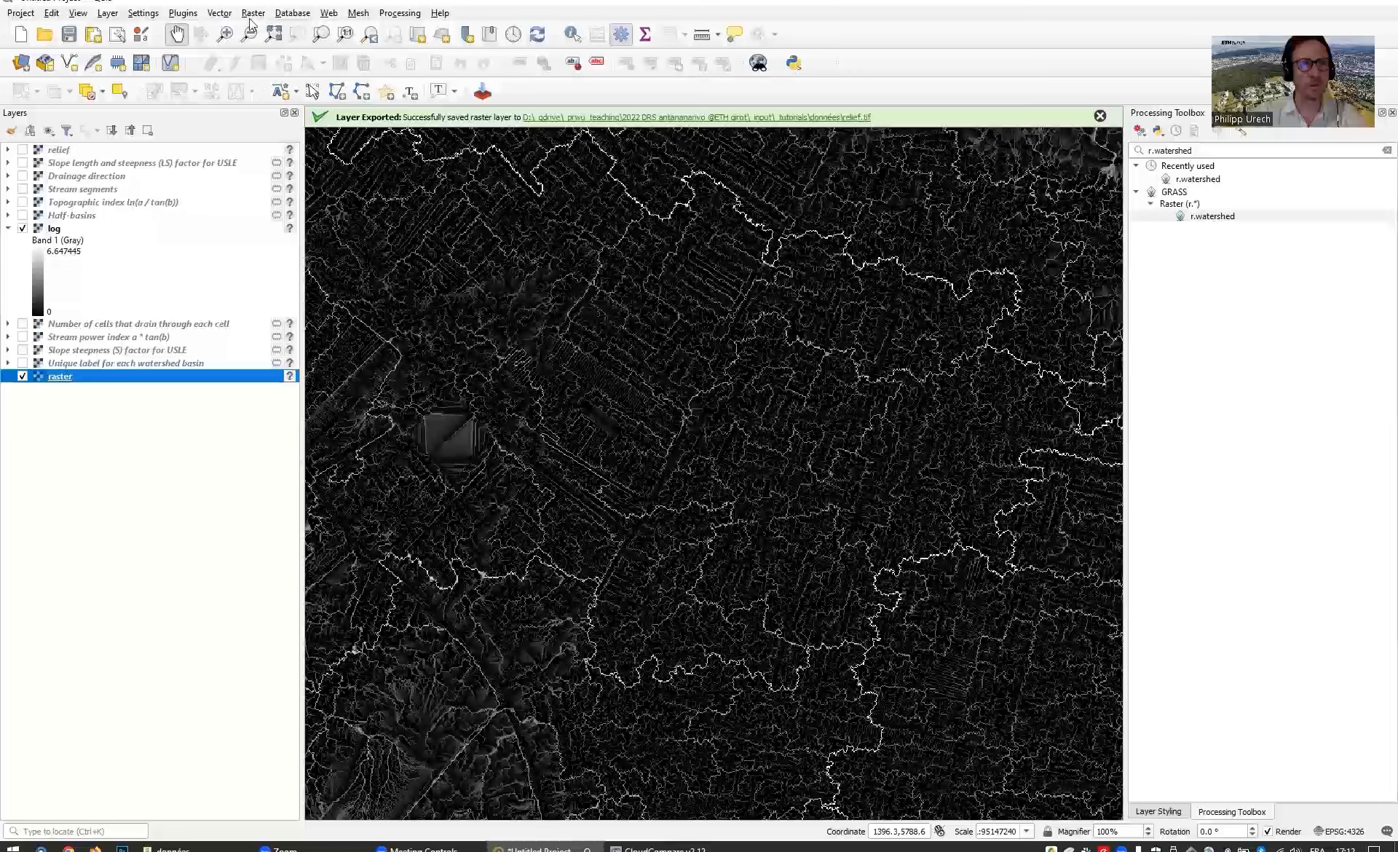
{"action": "left_click", "coordinate": [253, 14]}
{"action": "left_click", "coordinate": [275, 31]}
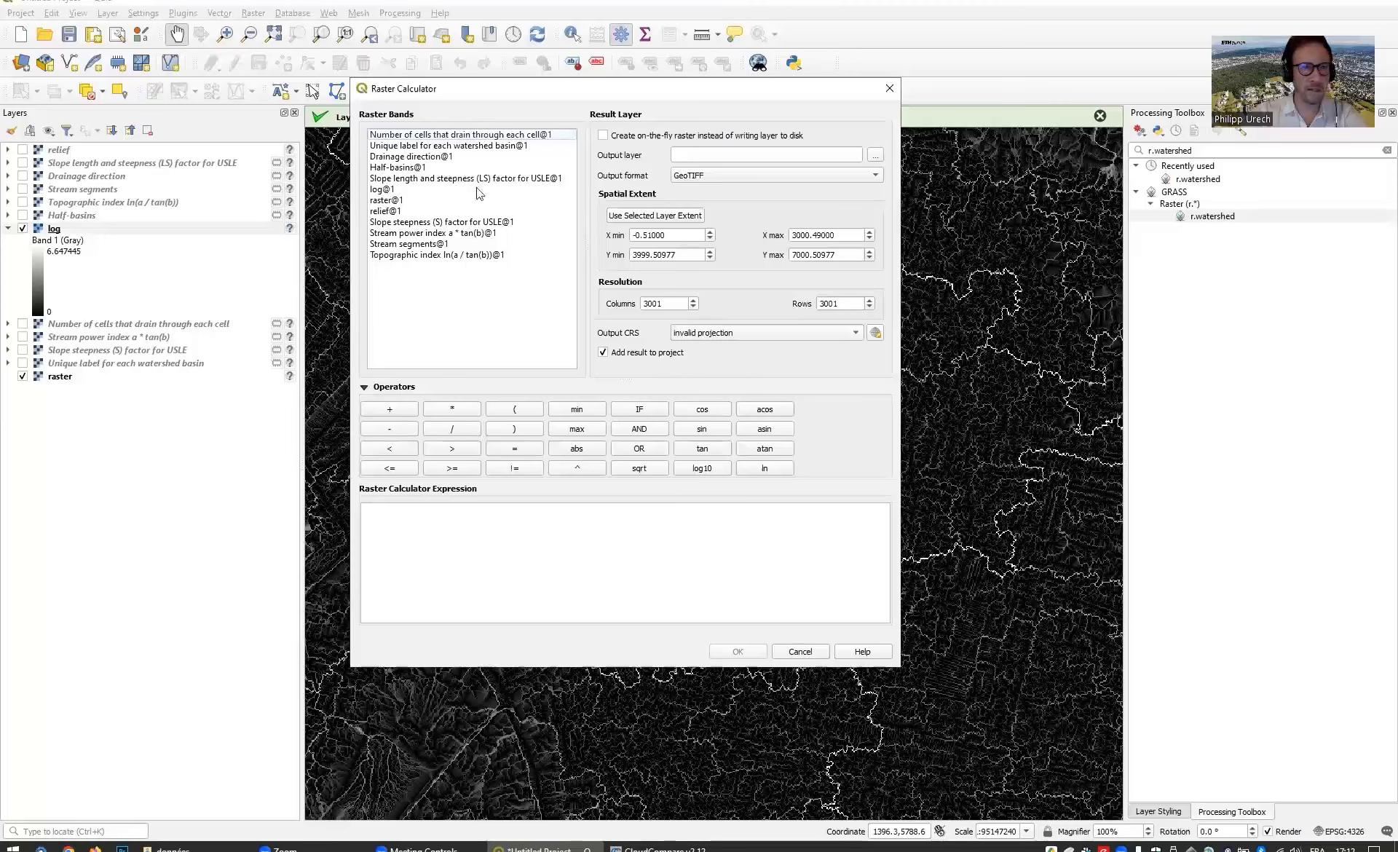
{"action": "left_click", "coordinate": [409, 190]}
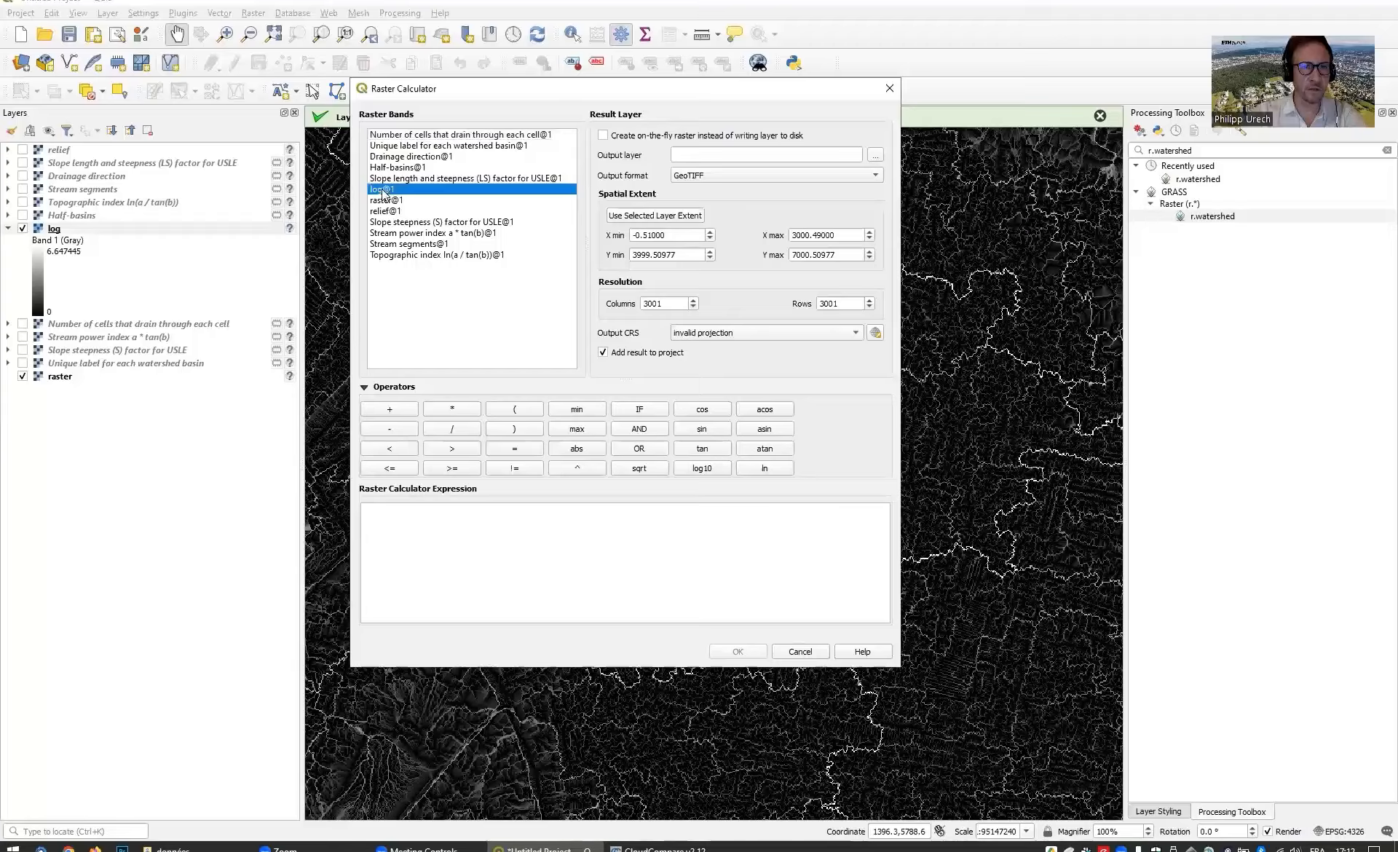
{"action": "double_click", "coordinate": [383, 192]}
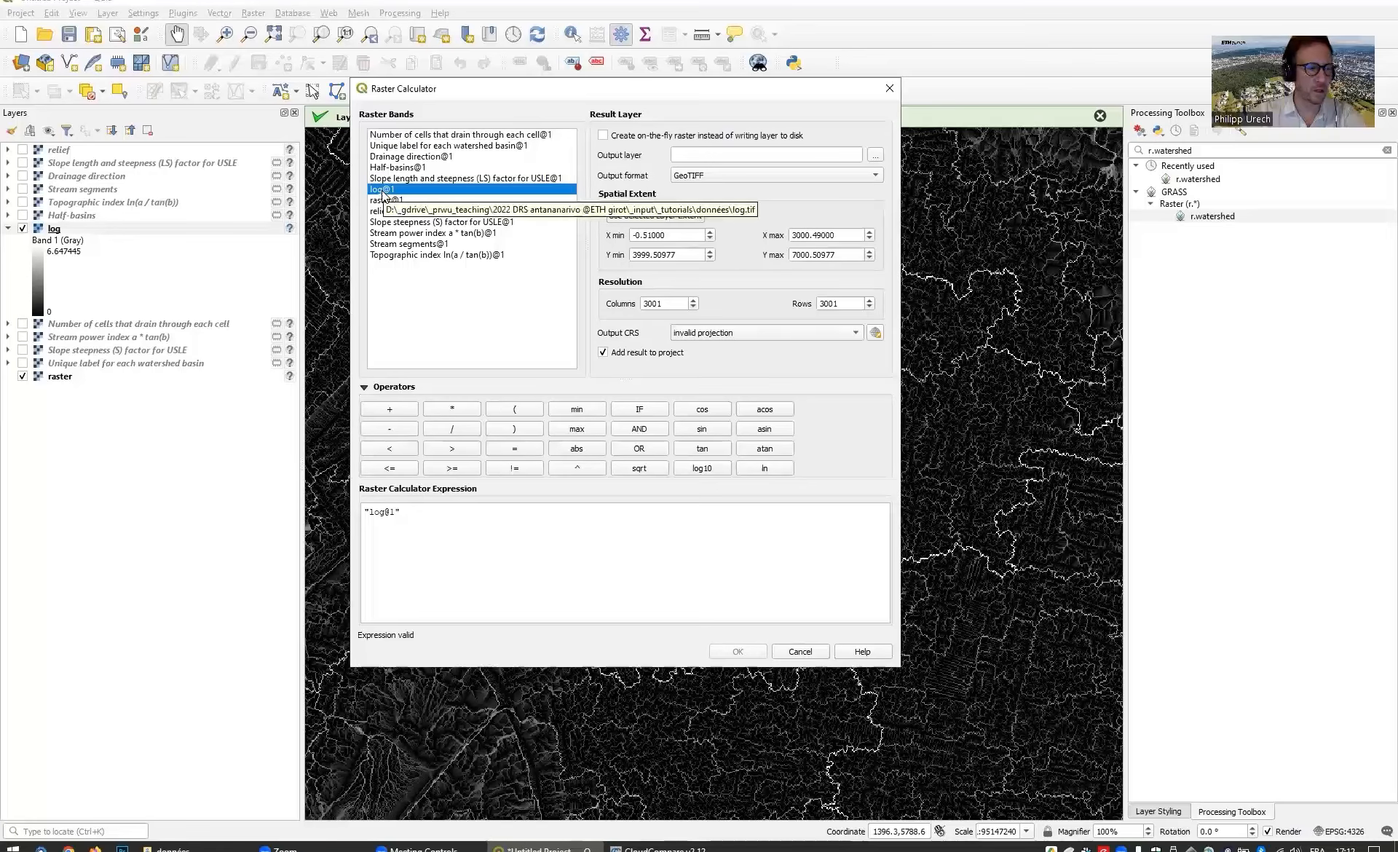
{"action": "left_click", "coordinate": [461, 430]}
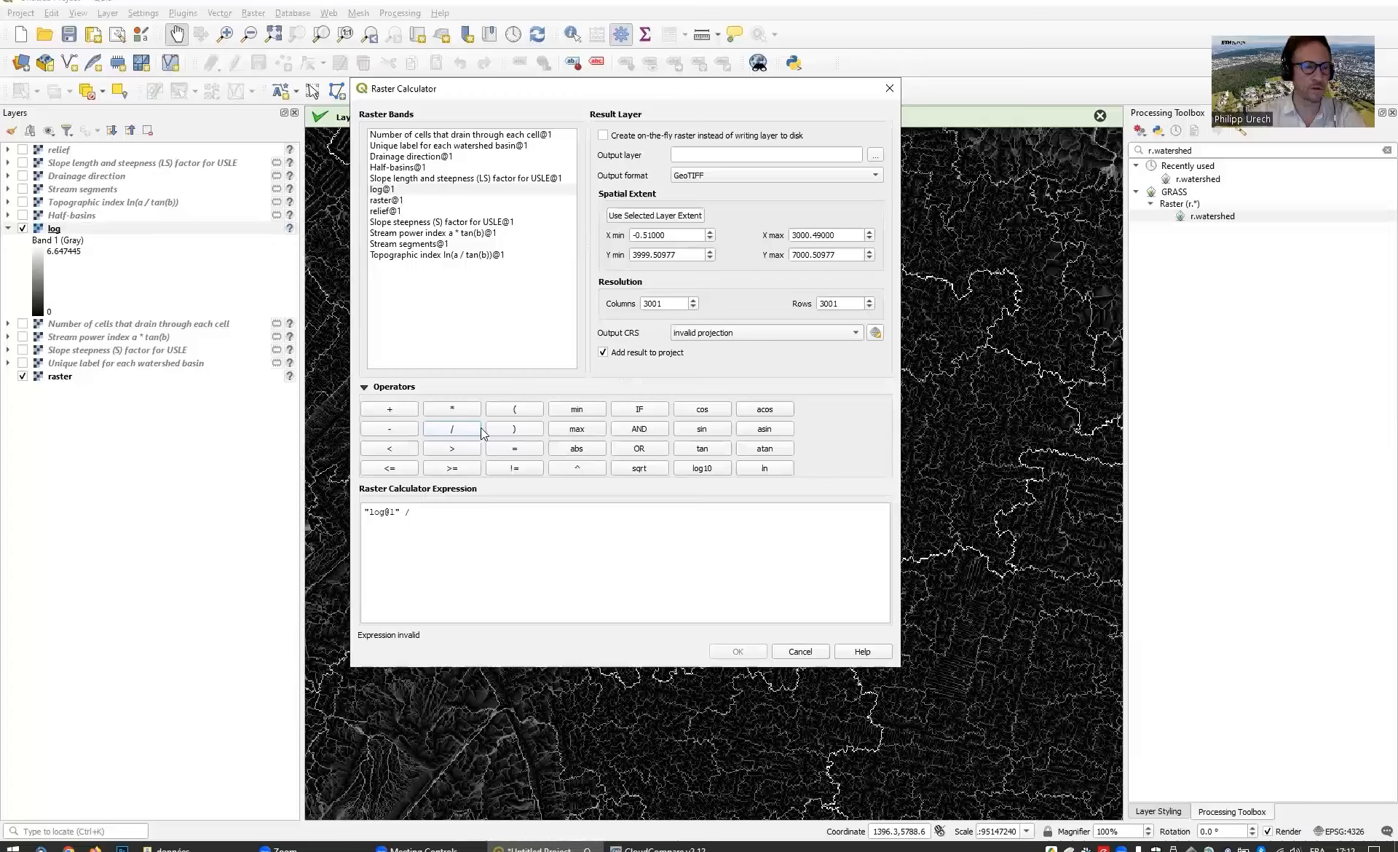
{"action": "left_click", "coordinate": [527, 409]}
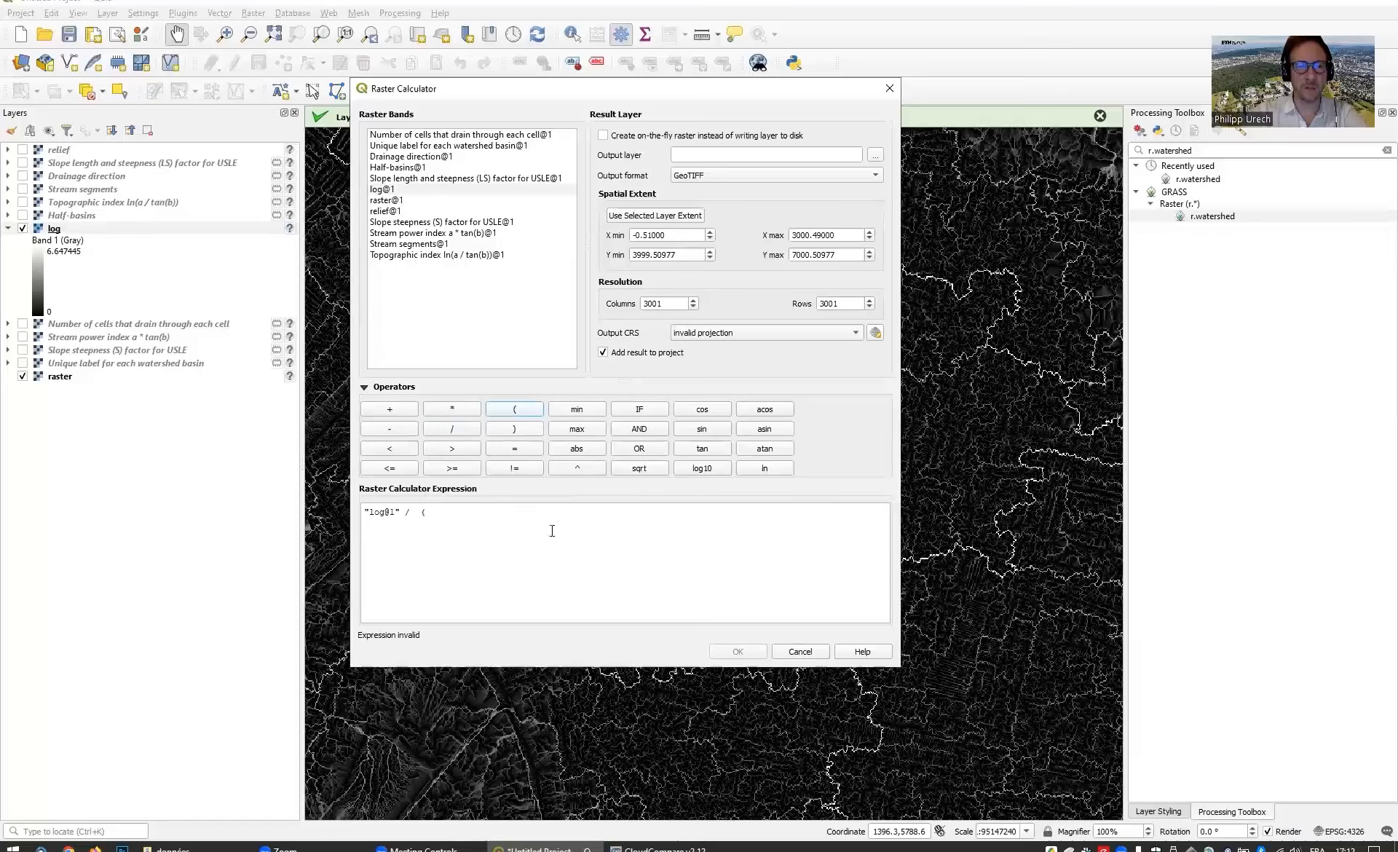
{"action": "double_click", "coordinate": [399, 190]}
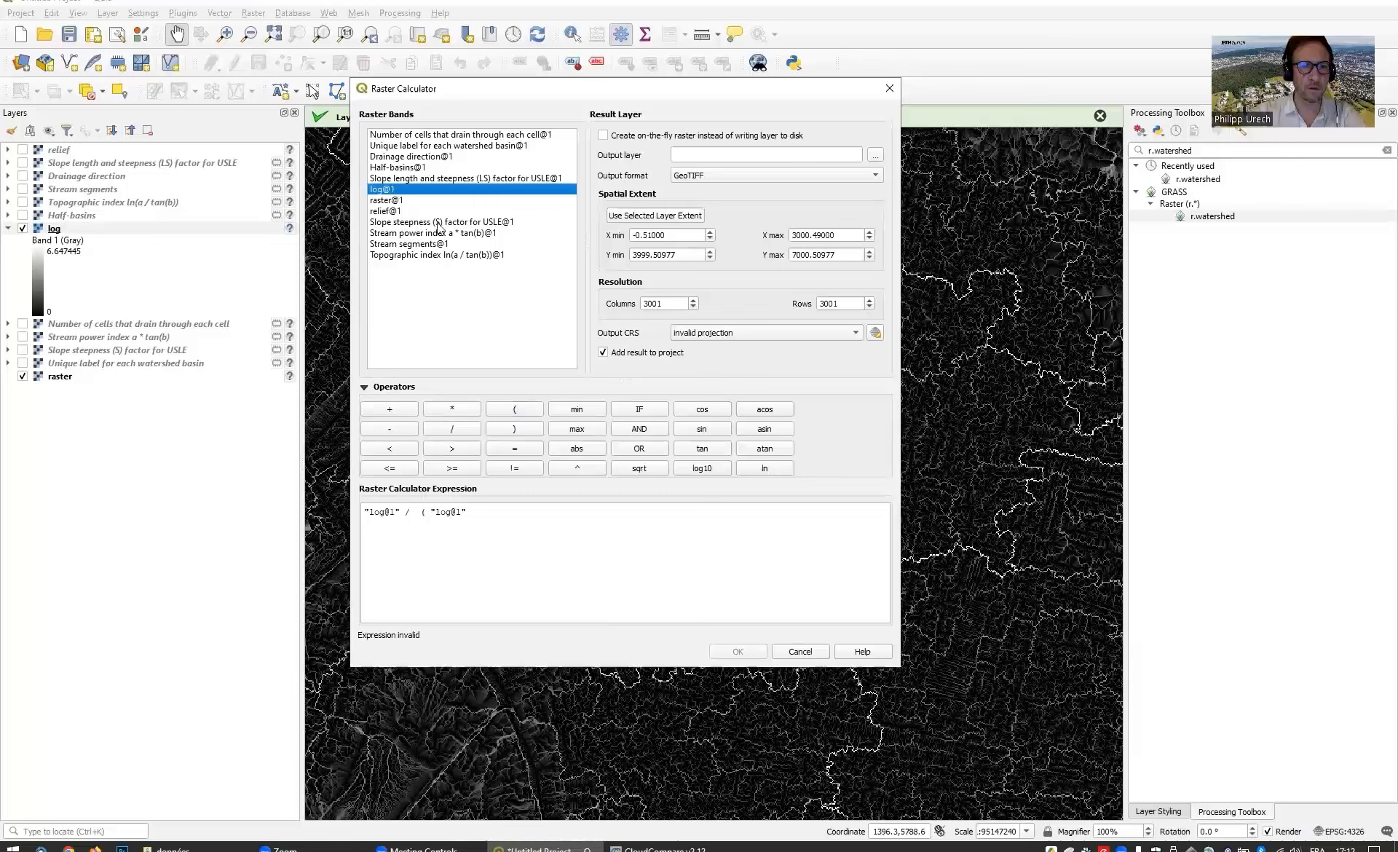
{"action": "left_click", "coordinate": [513, 520]}
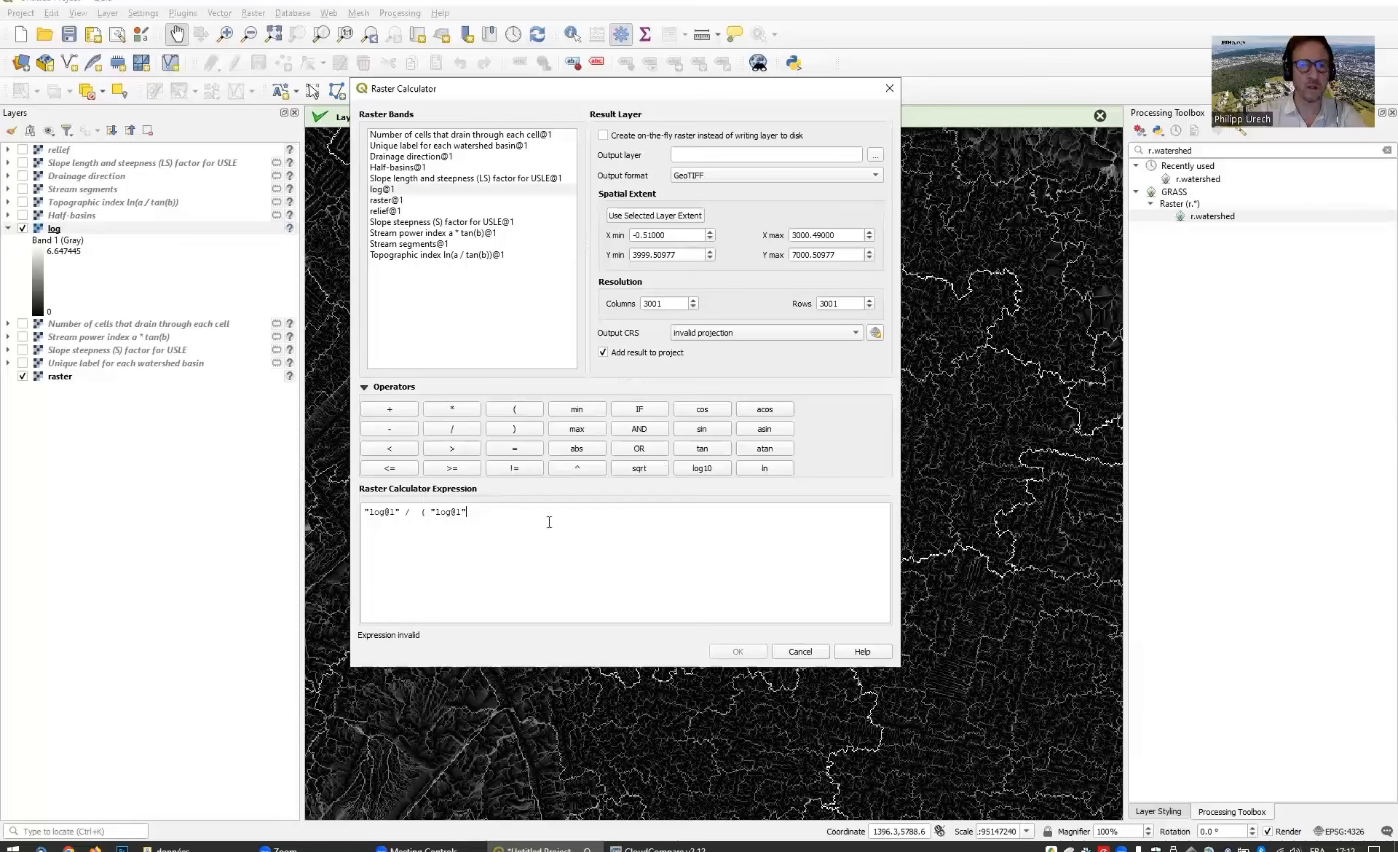
{"action": "left_click", "coordinate": [453, 467]}
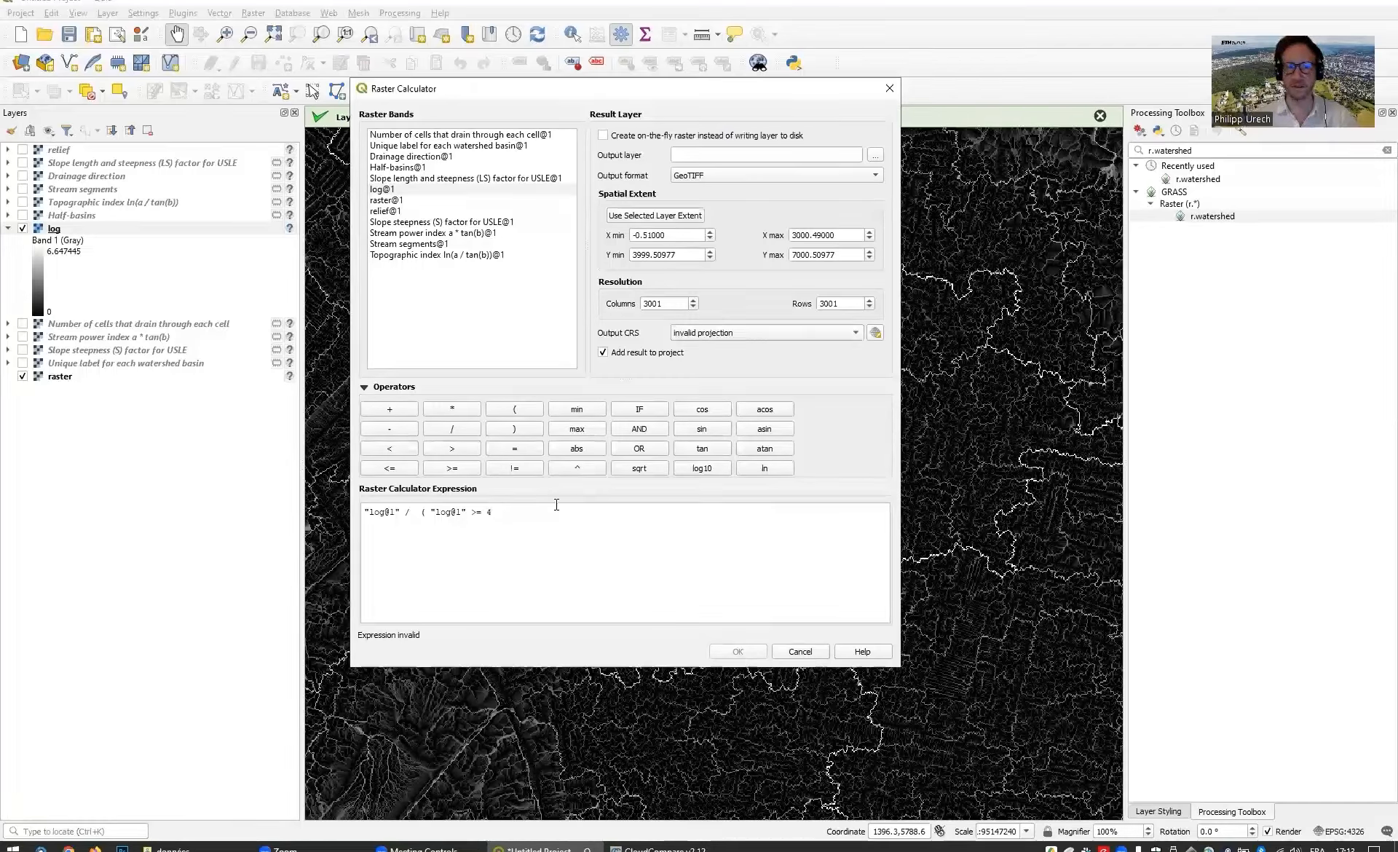
{"action": "type", "text": ")"}
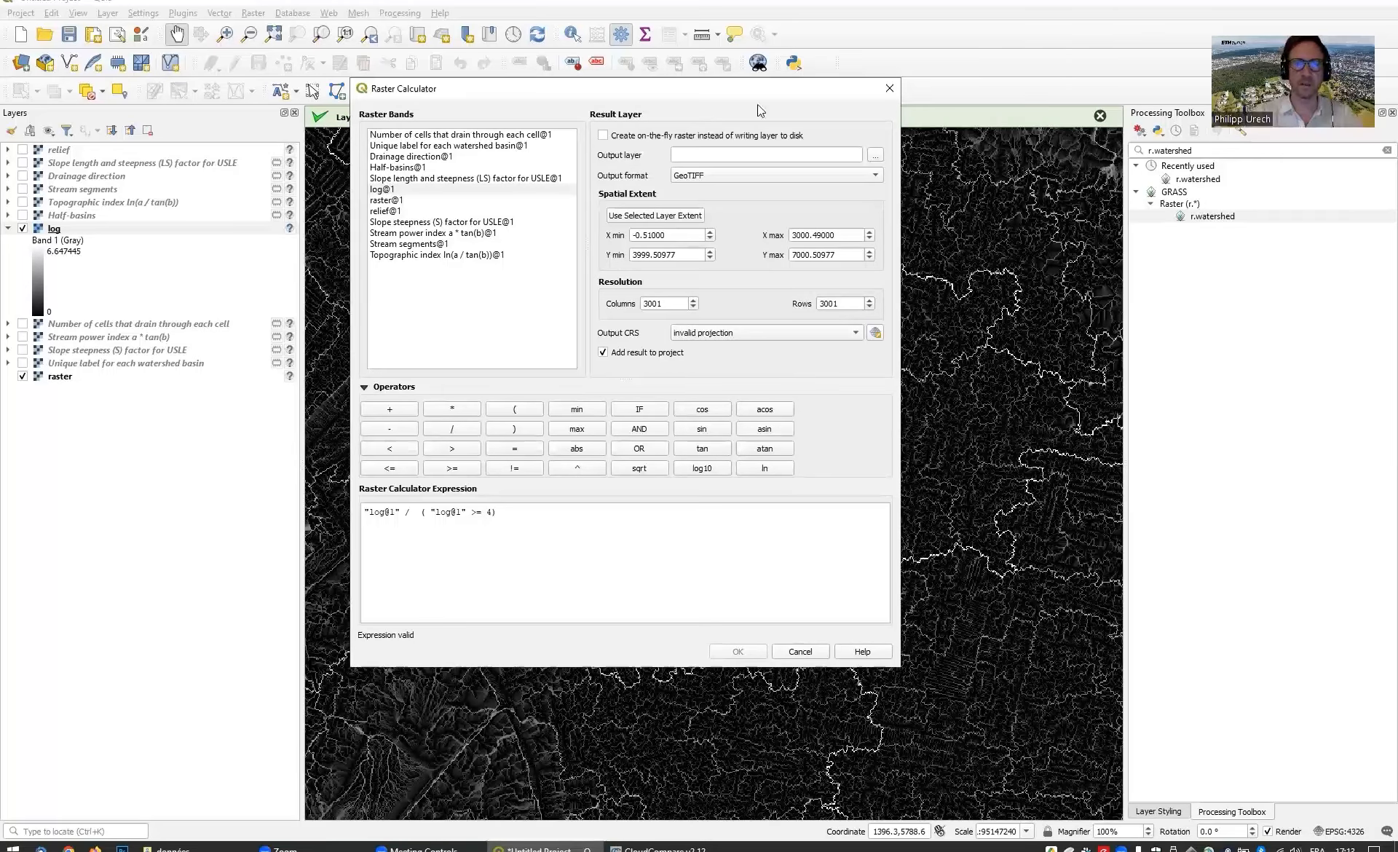
Step: Set the output layer to a file named filtered in the données folder and run the raster calculation
{"action": "left_click", "coordinate": [783, 150]}
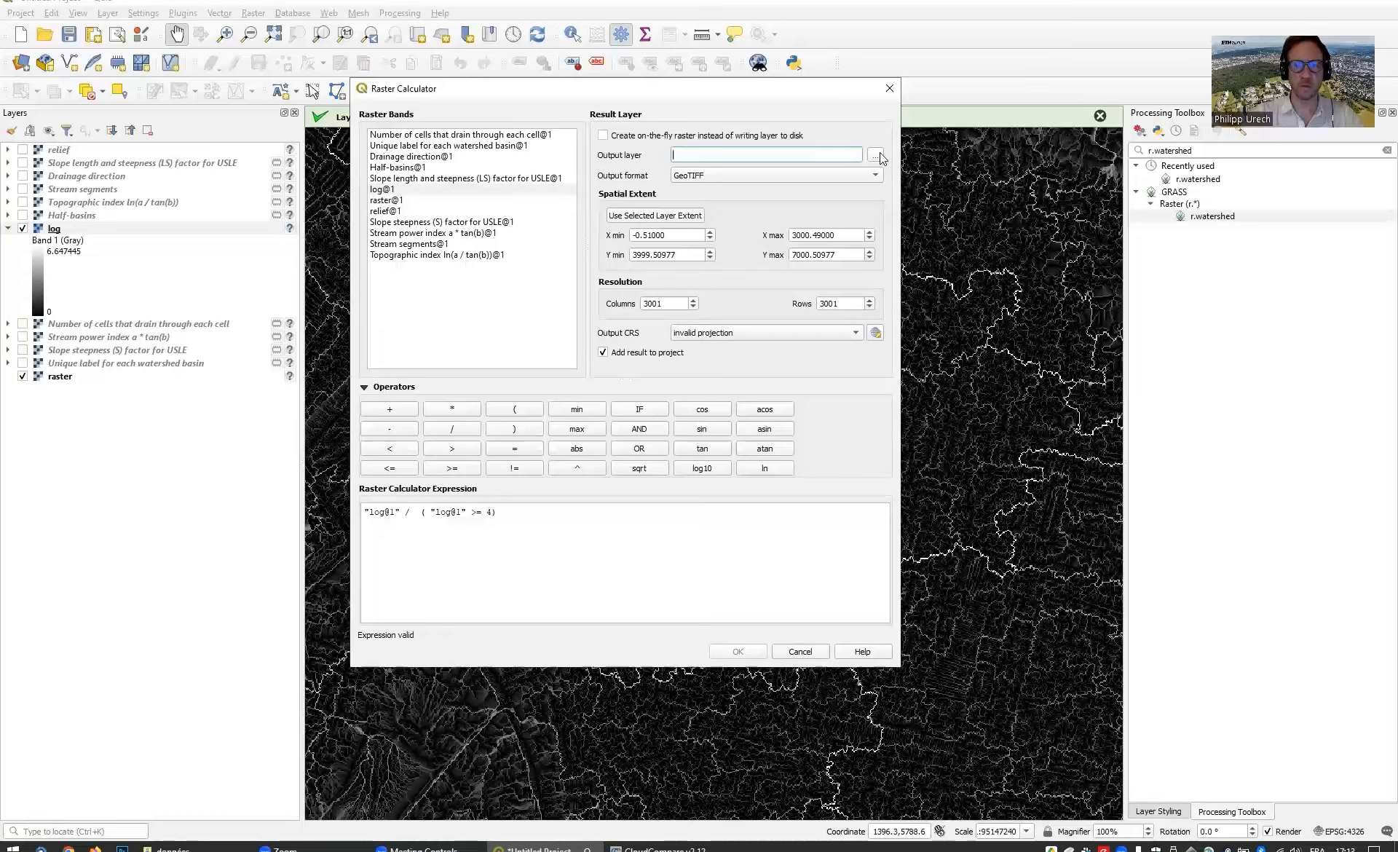
{"action": "left_click", "coordinate": [242, 845]}
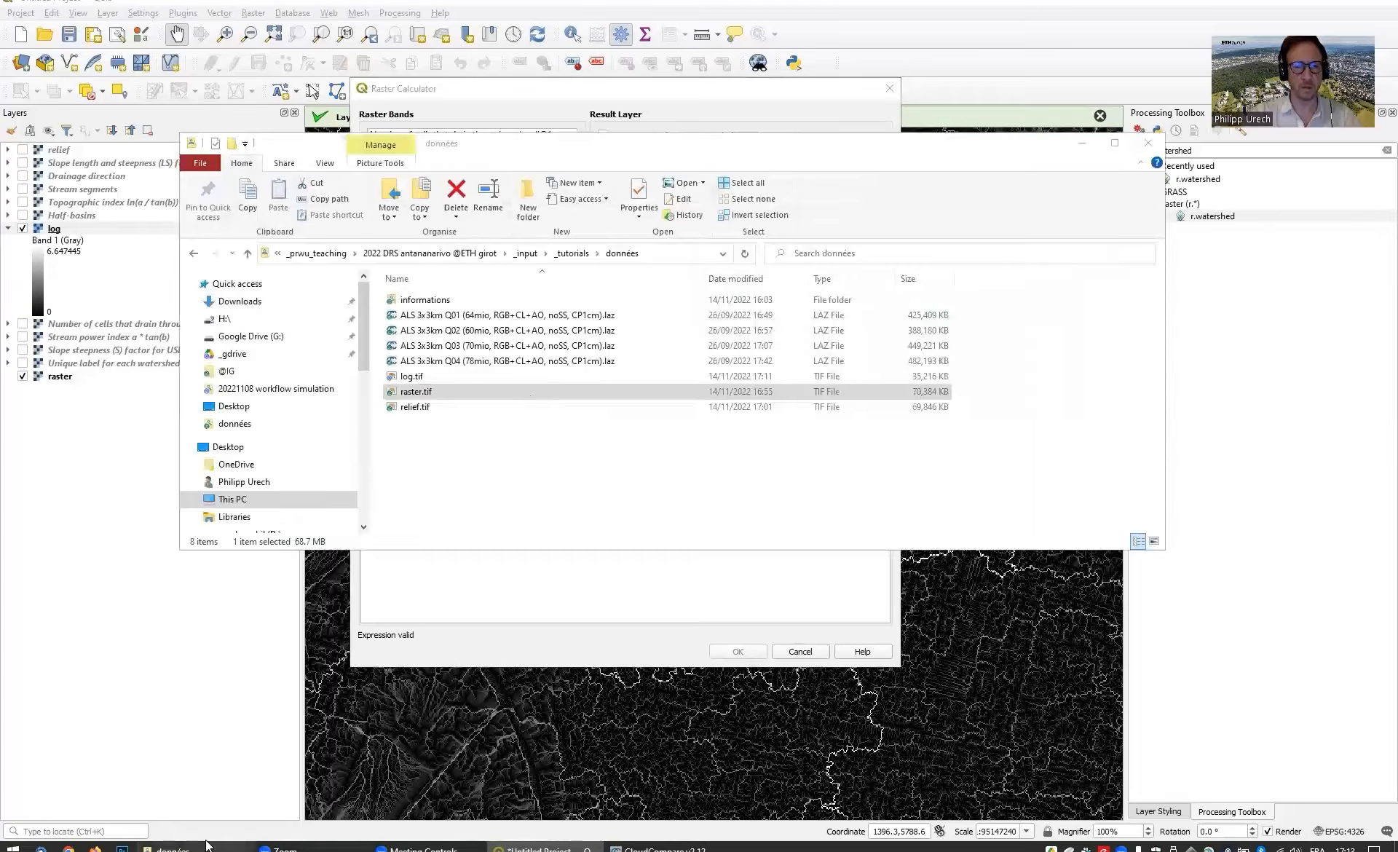
{"action": "left_click", "coordinate": [1018, 491]}
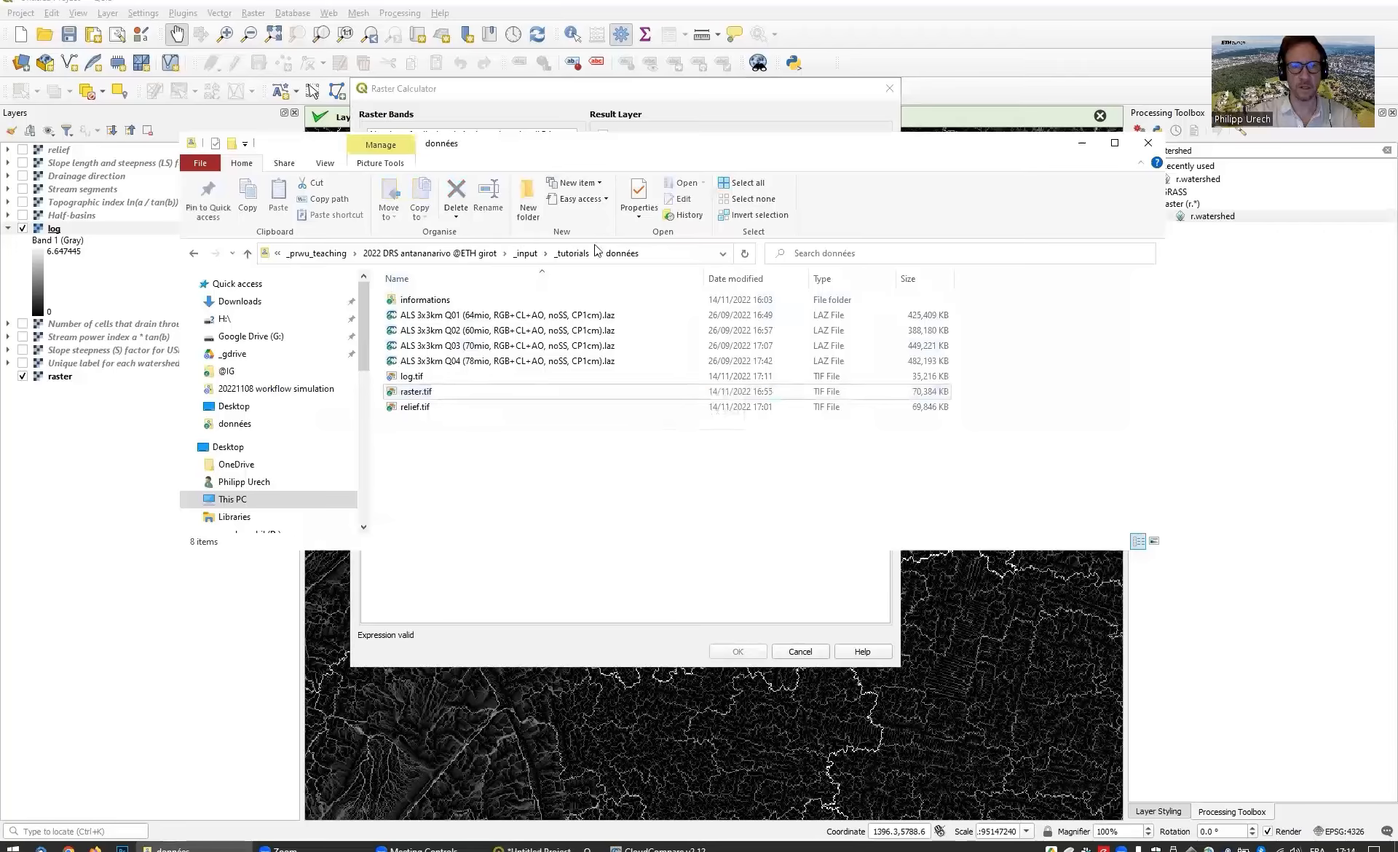
{"action": "left_click", "coordinate": [668, 253]}
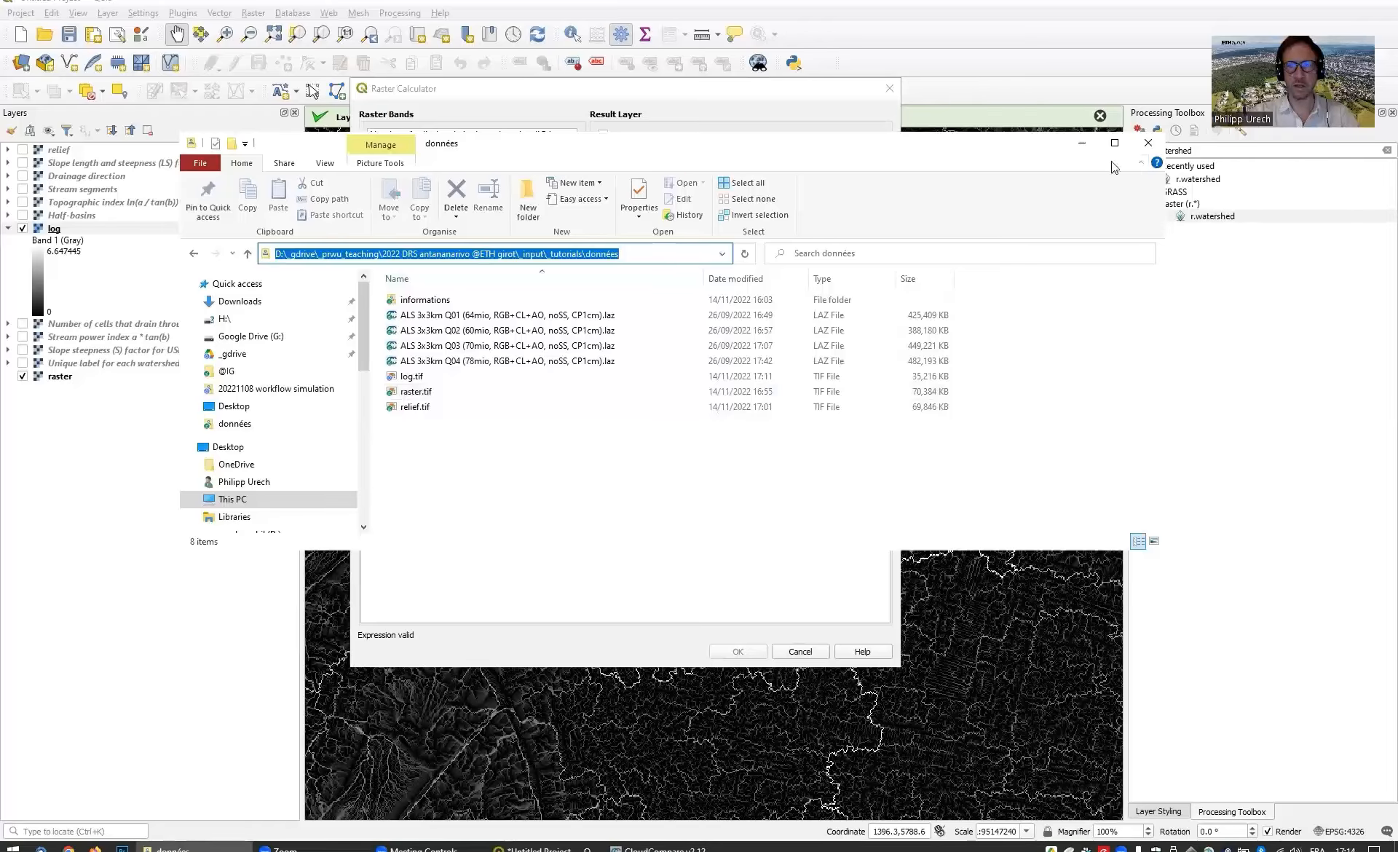
{"action": "left_click", "coordinate": [1083, 148]}
{"action": "left_click", "coordinate": [875, 157]}
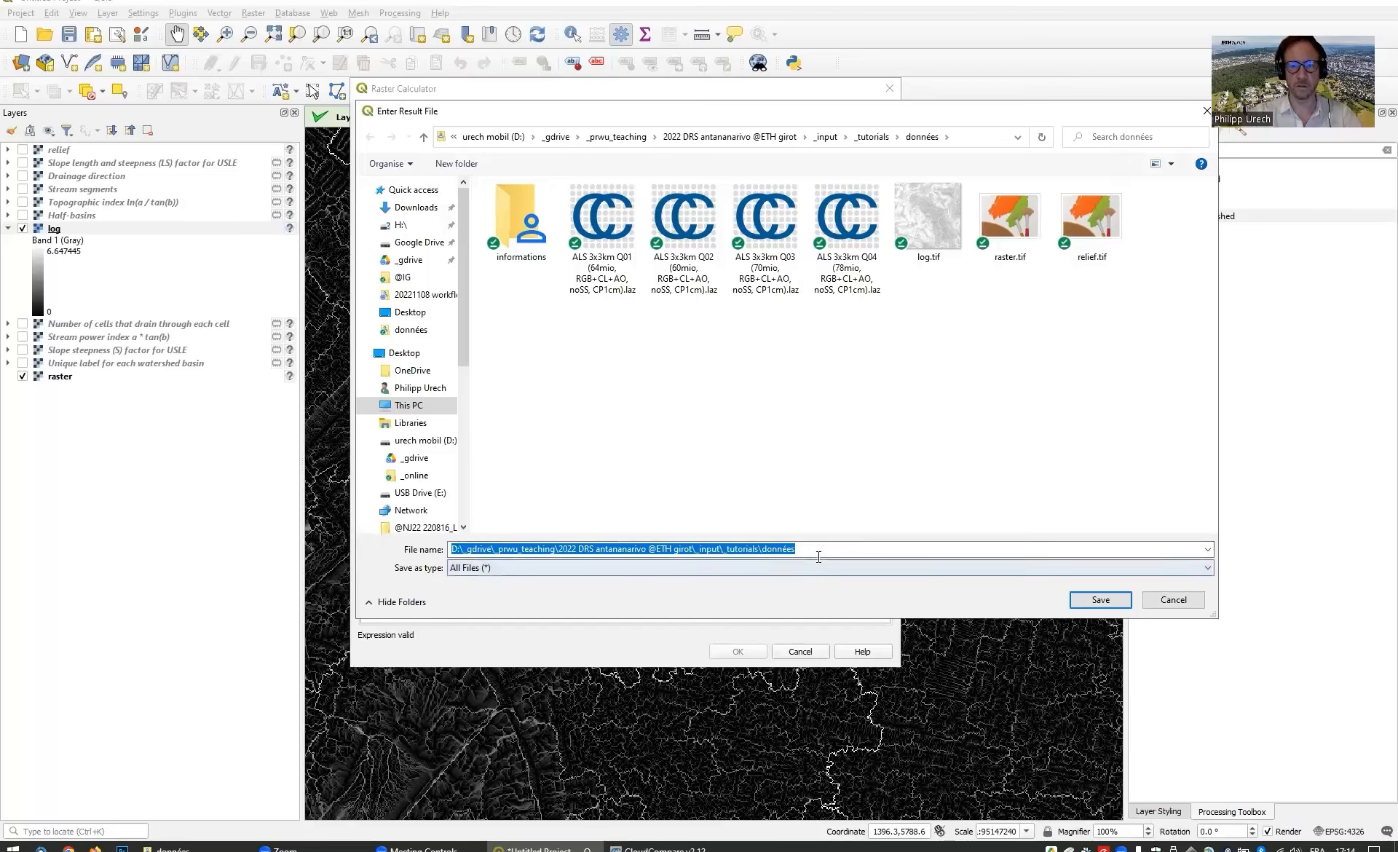
{"action": "type", "text": "fil"}
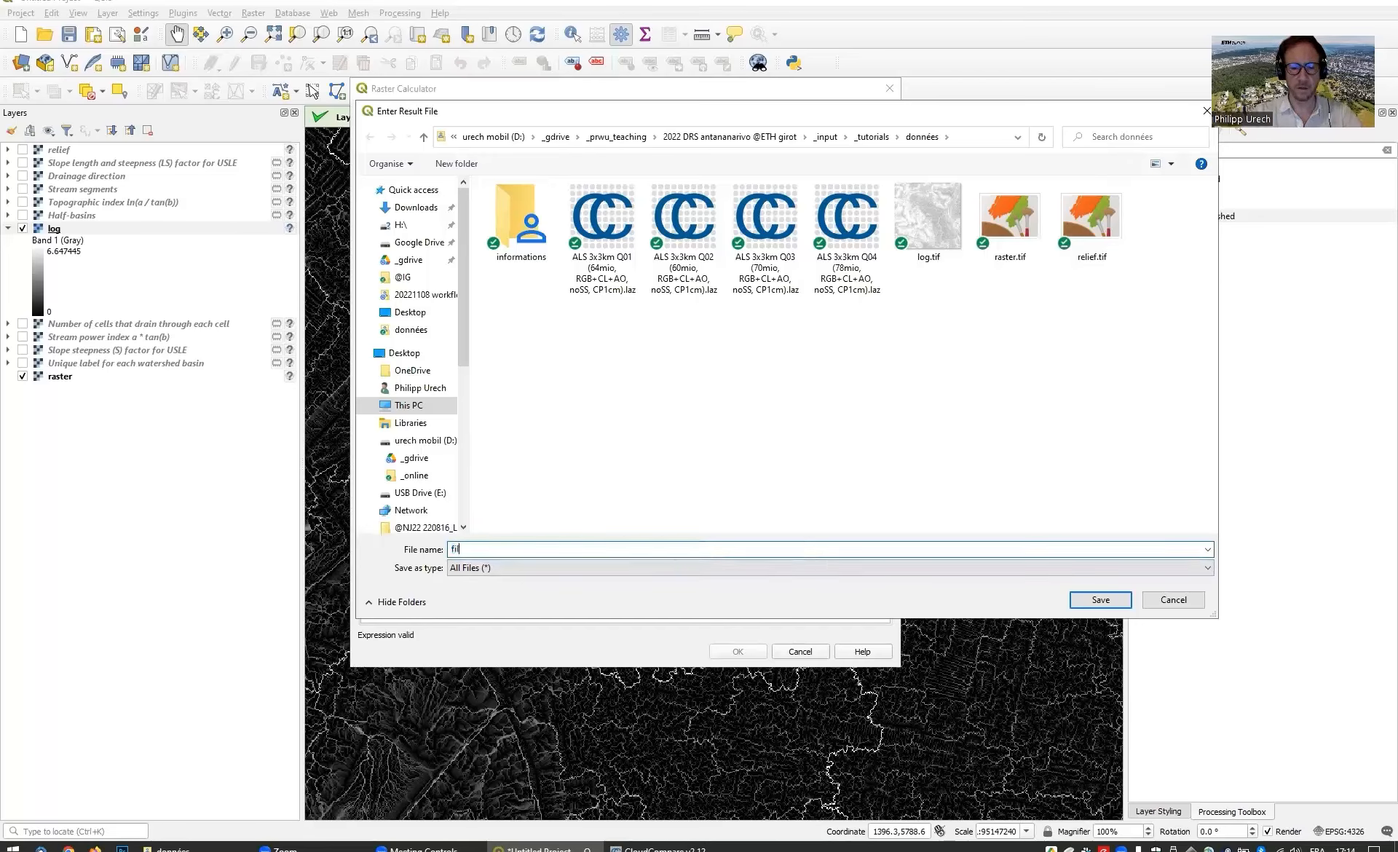
{"action": "type", "text": "tered"}
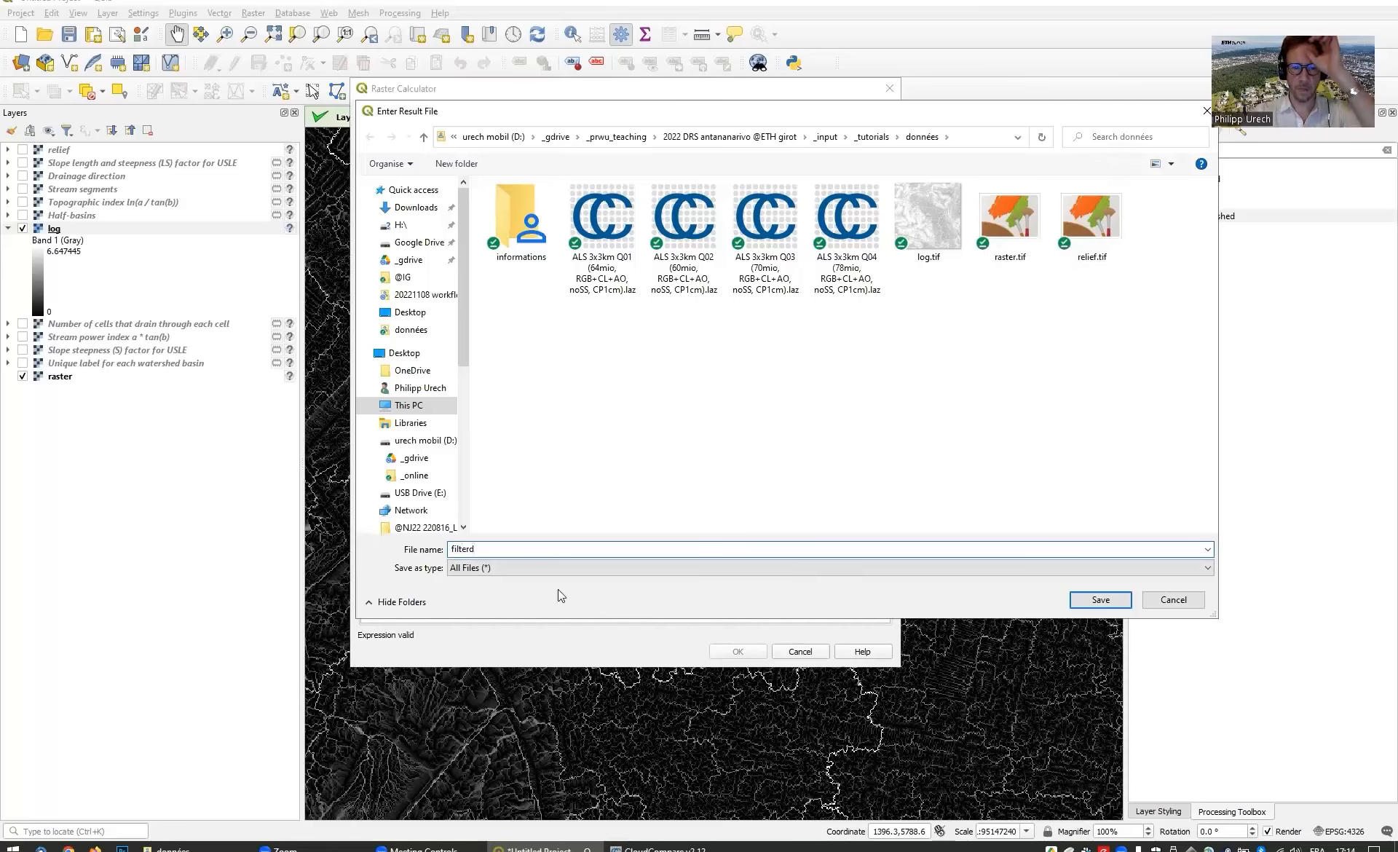
{"action": "key", "text": "BackSpace"}
{"action": "type", "text": "ed"}
{"action": "left_click", "coordinate": [1082, 605]}
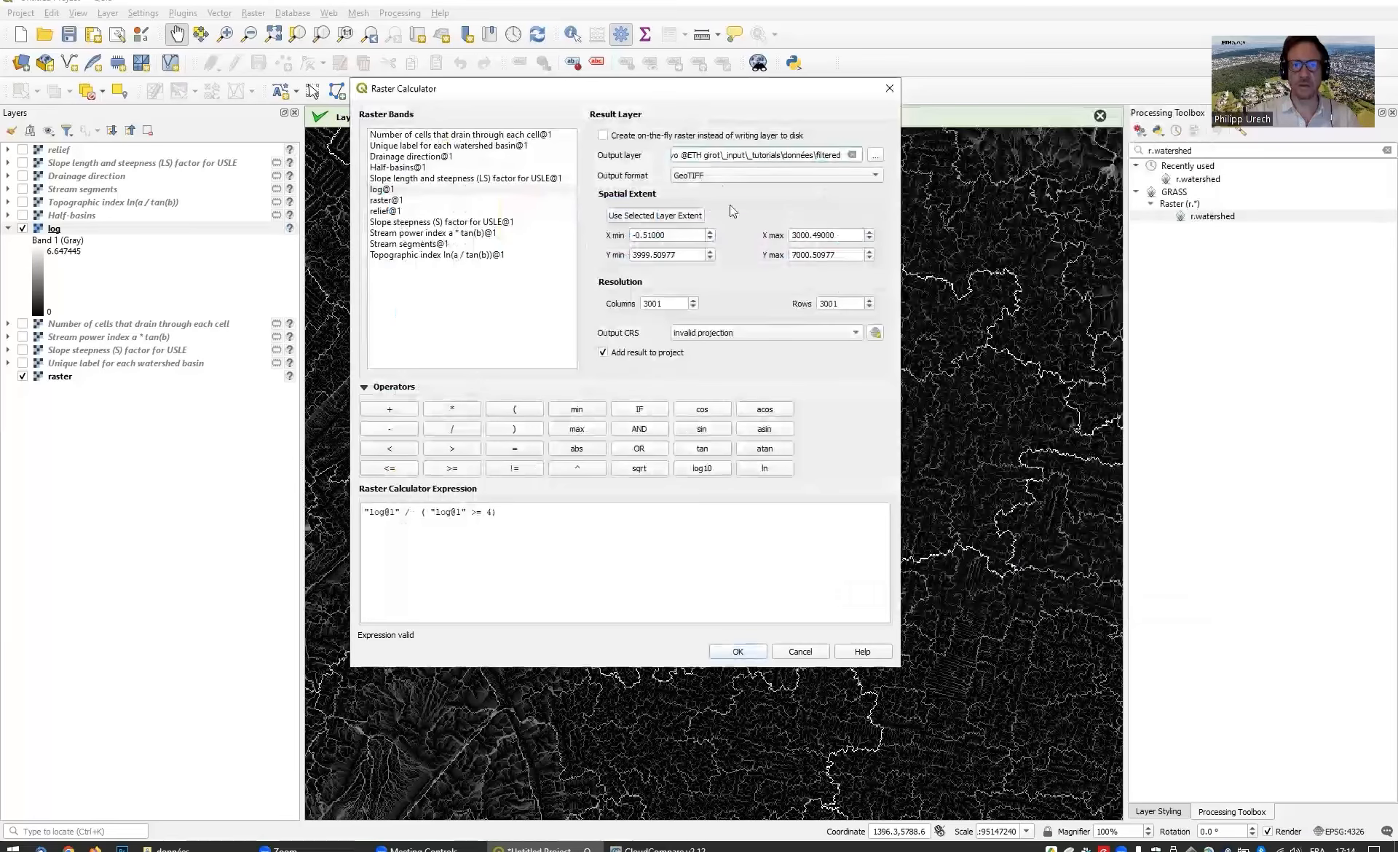
{"action": "left_click", "coordinate": [733, 655]}
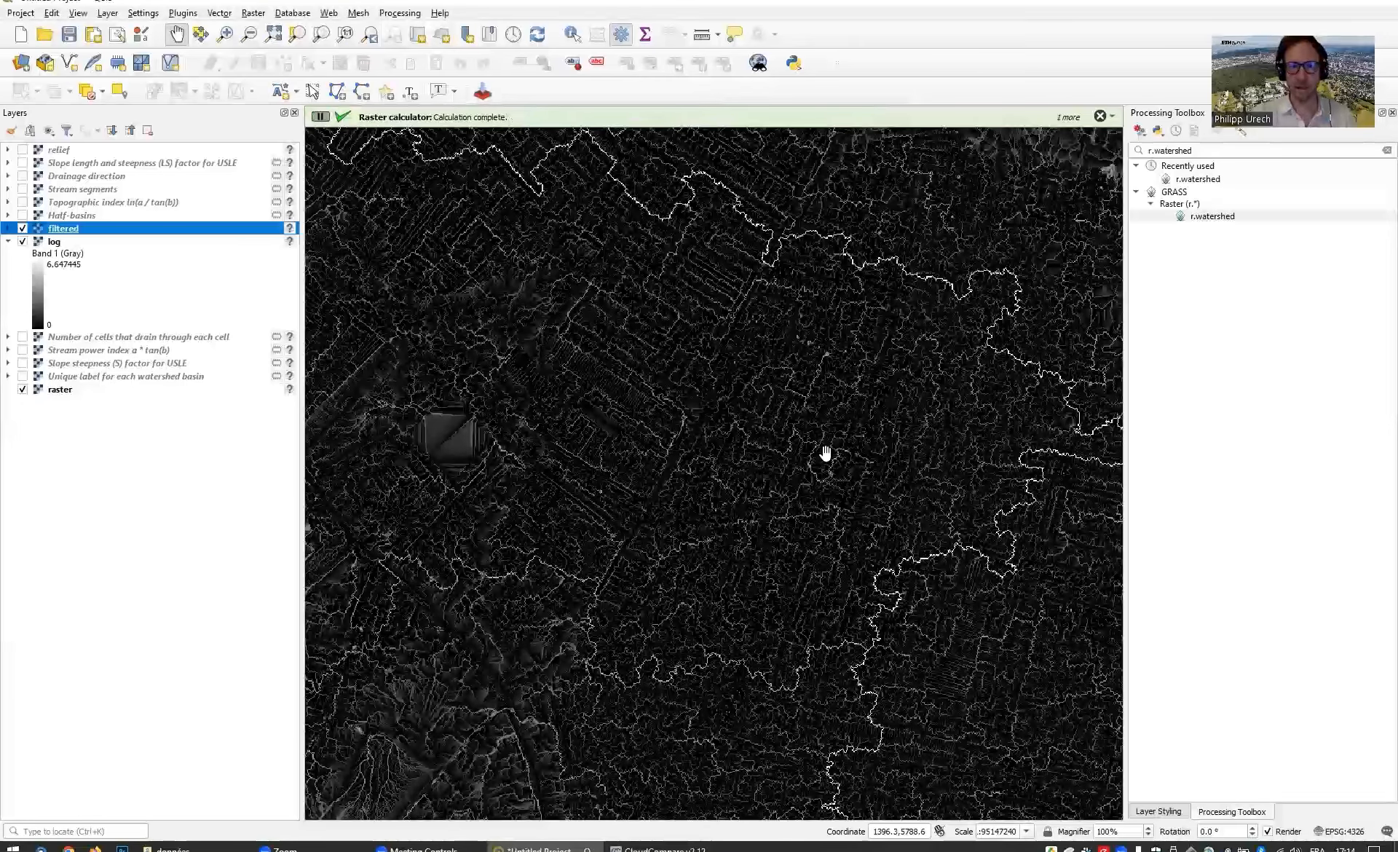
Step: Hide the log layer and examine the filtered flow lines over the terrain raster across the plain
{"action": "left_click", "coordinate": [22, 242]}
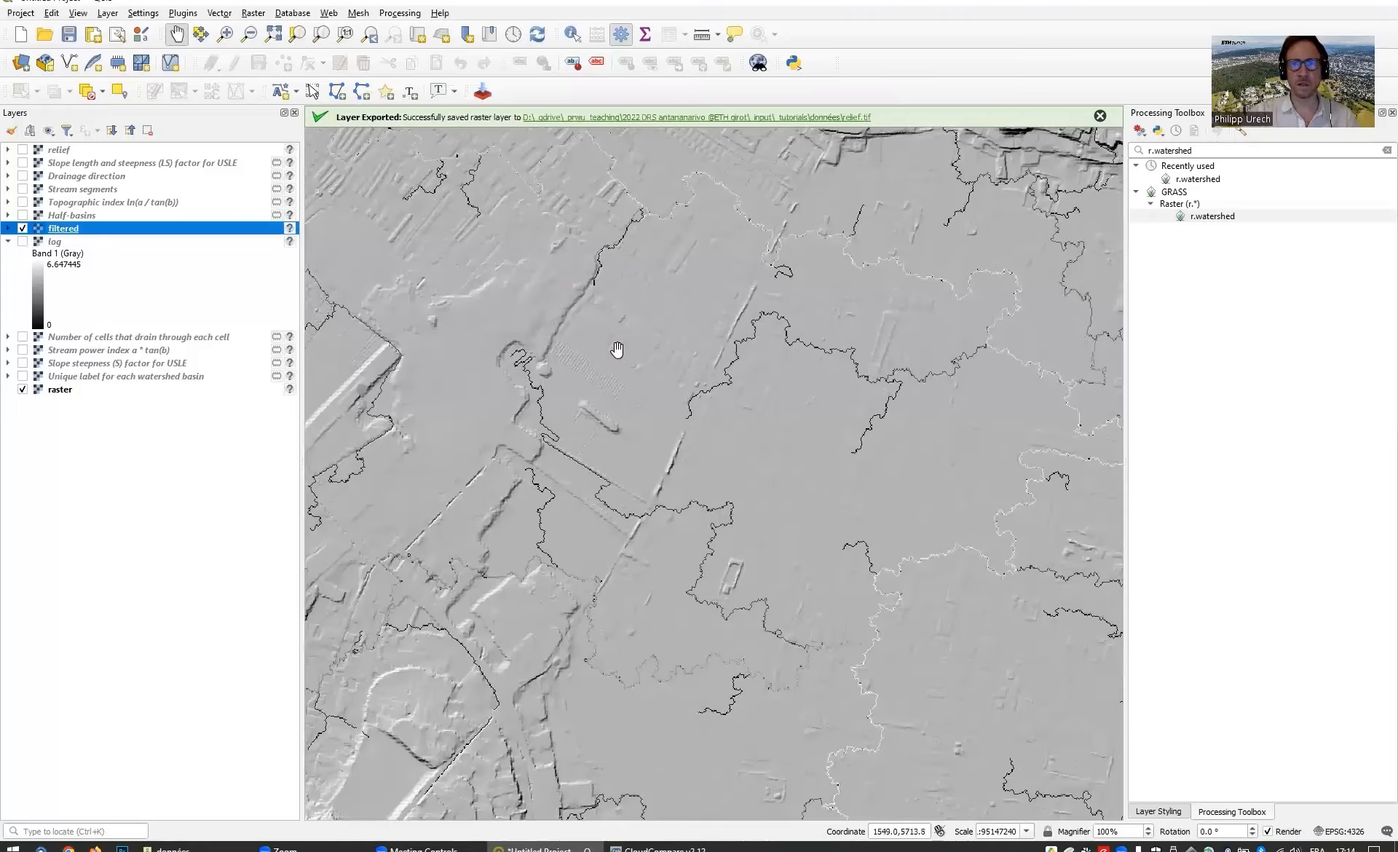
{"action": "scroll", "coordinate": [699, 378], "scroll_direction": "down", "scroll_amount": 3}
{"action": "scroll", "coordinate": [806, 446], "scroll_direction": "up", "scroll_amount": 2}
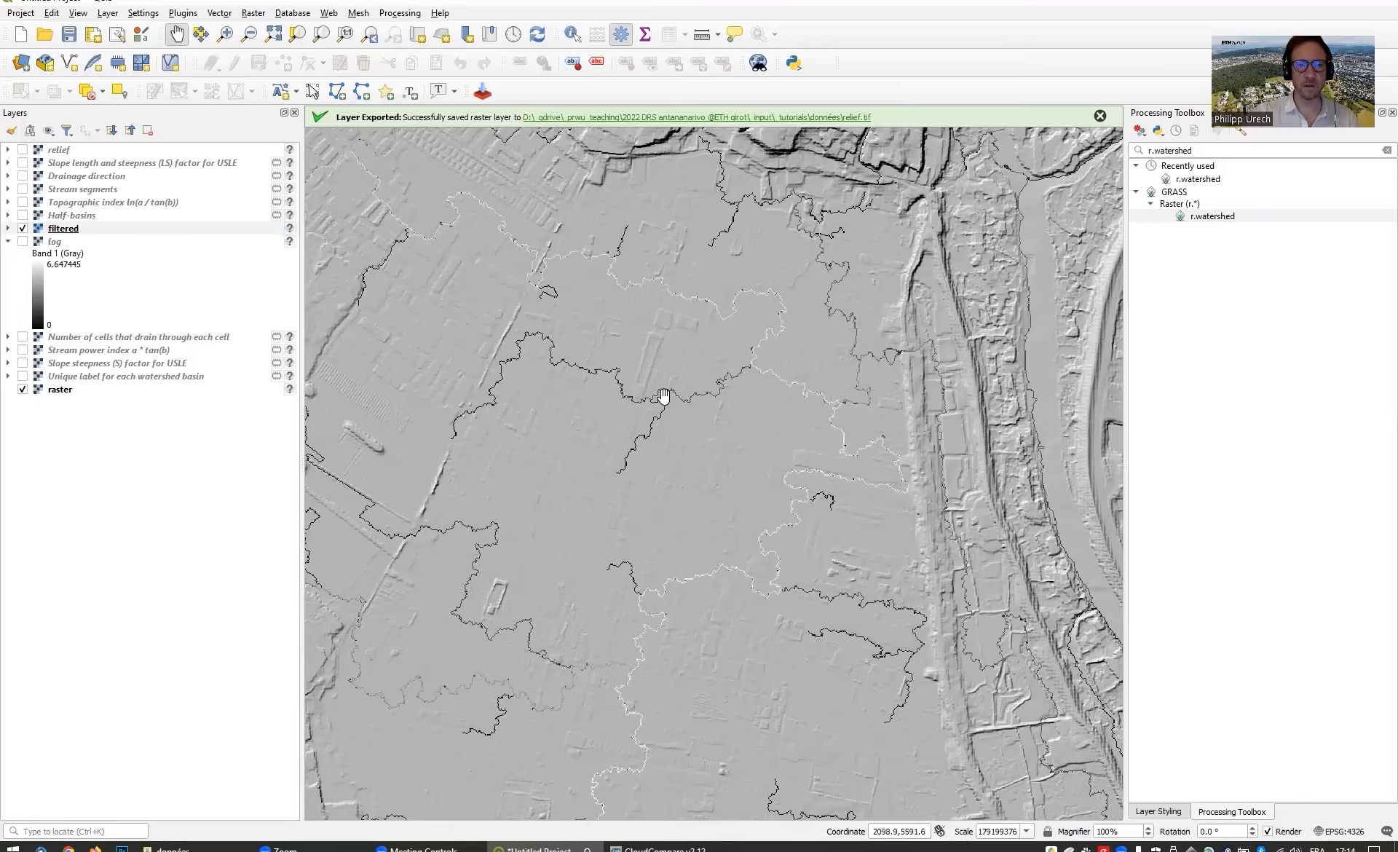
{"action": "left_click_drag", "start_coordinate": [661, 504], "coordinate": [873, 305]}
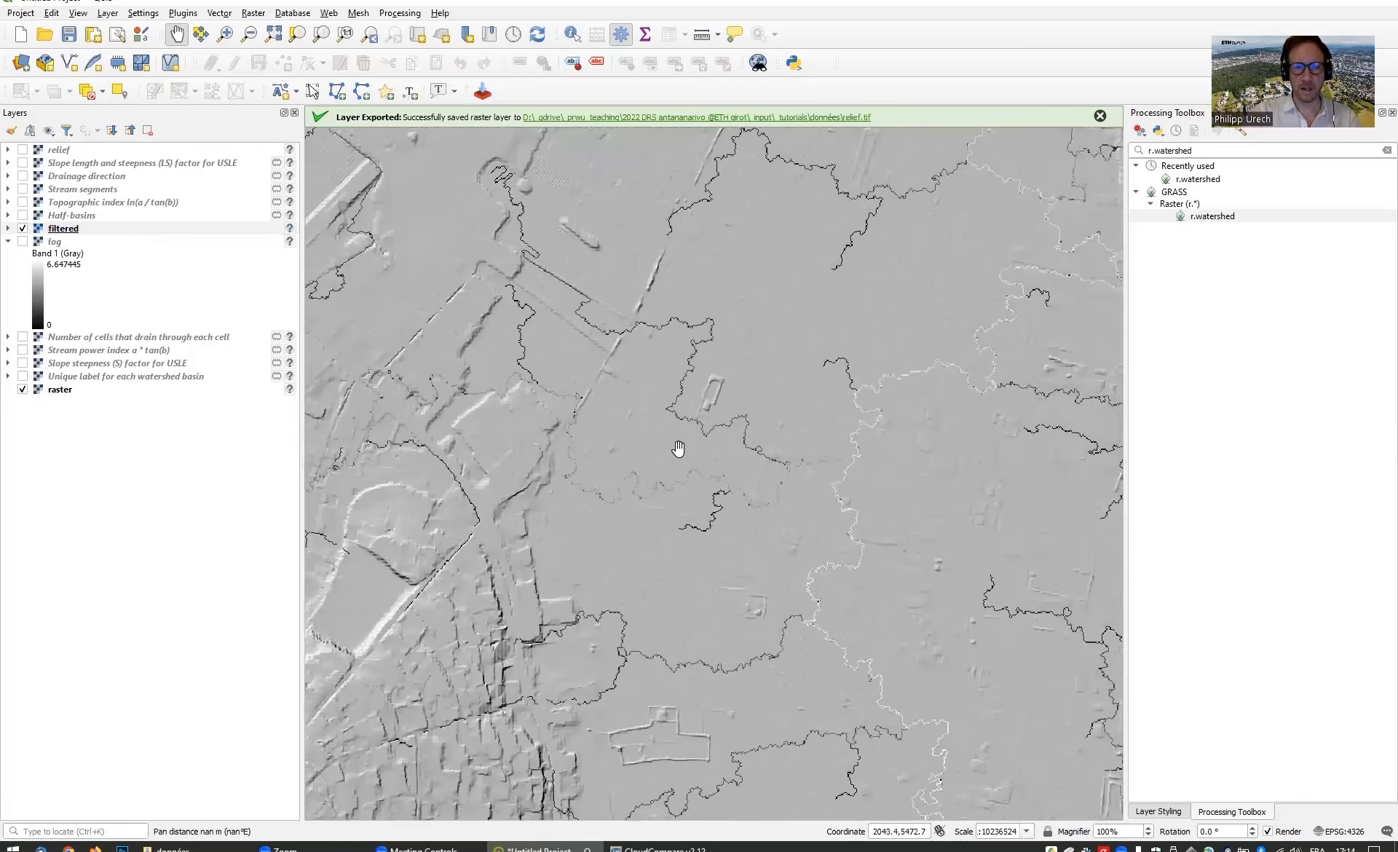
{"action": "left_click_drag", "start_coordinate": [700, 595], "coordinate": [557, 426]}
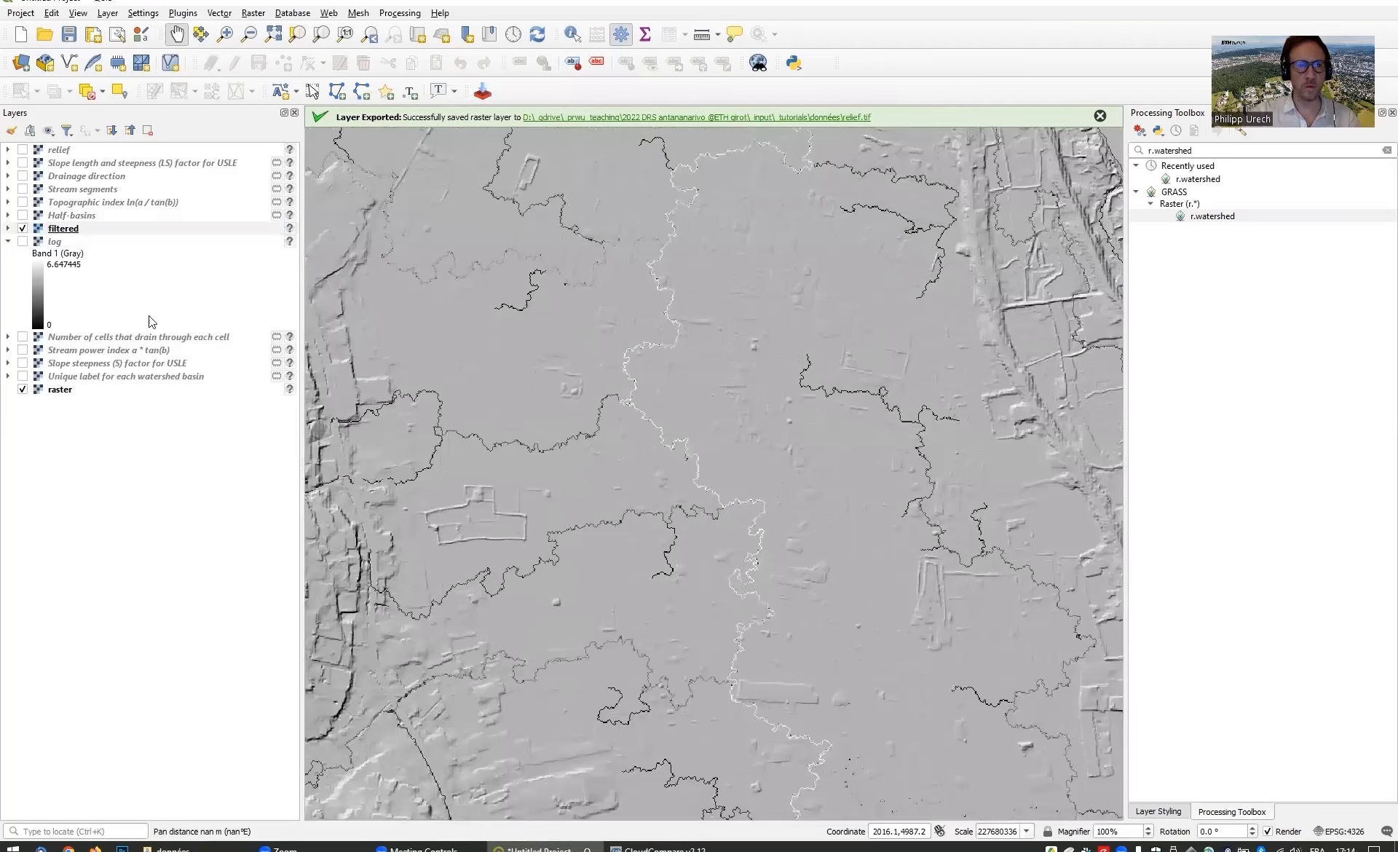
Step: Render the filtered layer as Singleband pseudocolor with the Spectral color ramp and apply it
{"action": "right_click", "coordinate": [86, 228]}
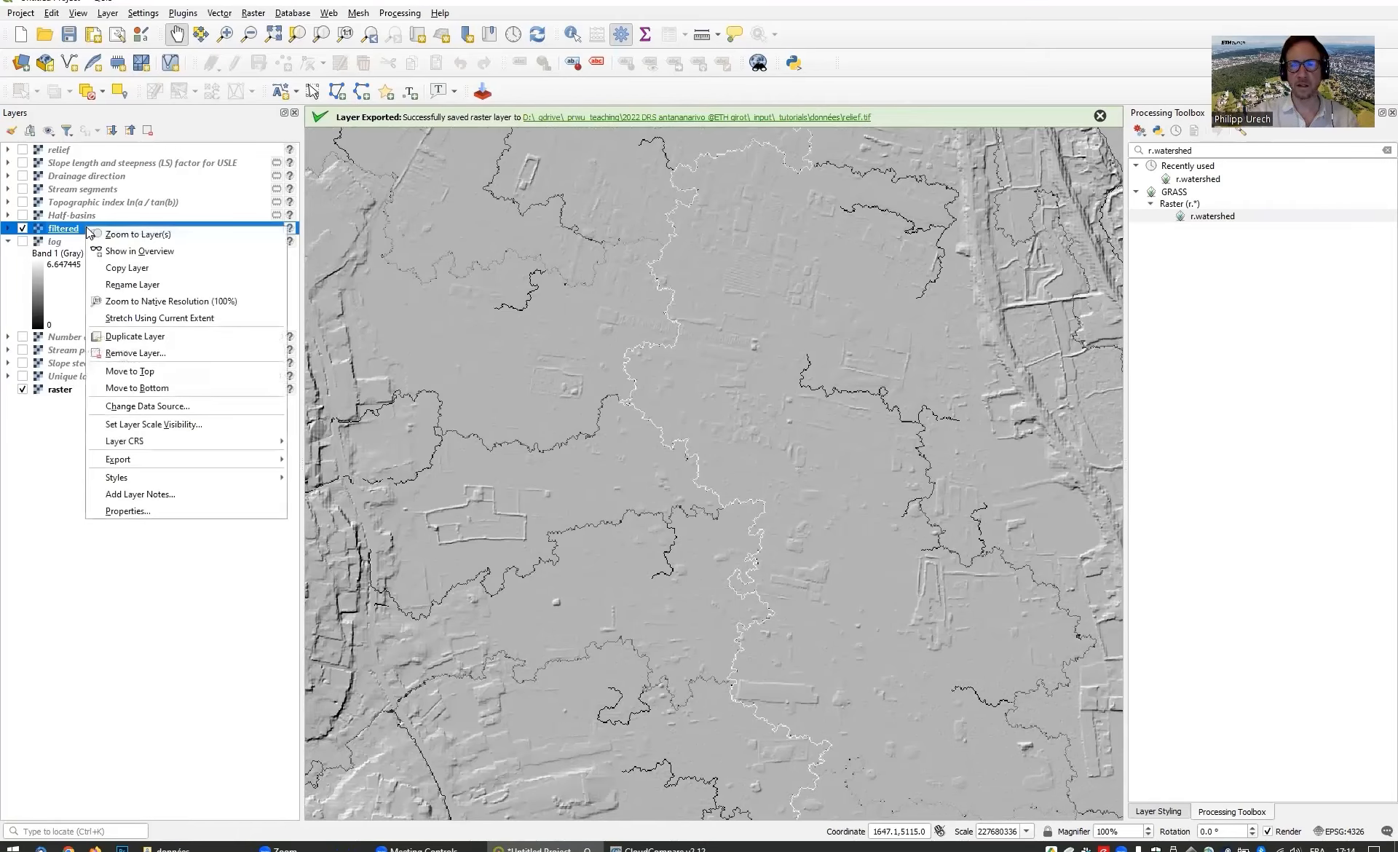
{"action": "left_click", "coordinate": [128, 511]}
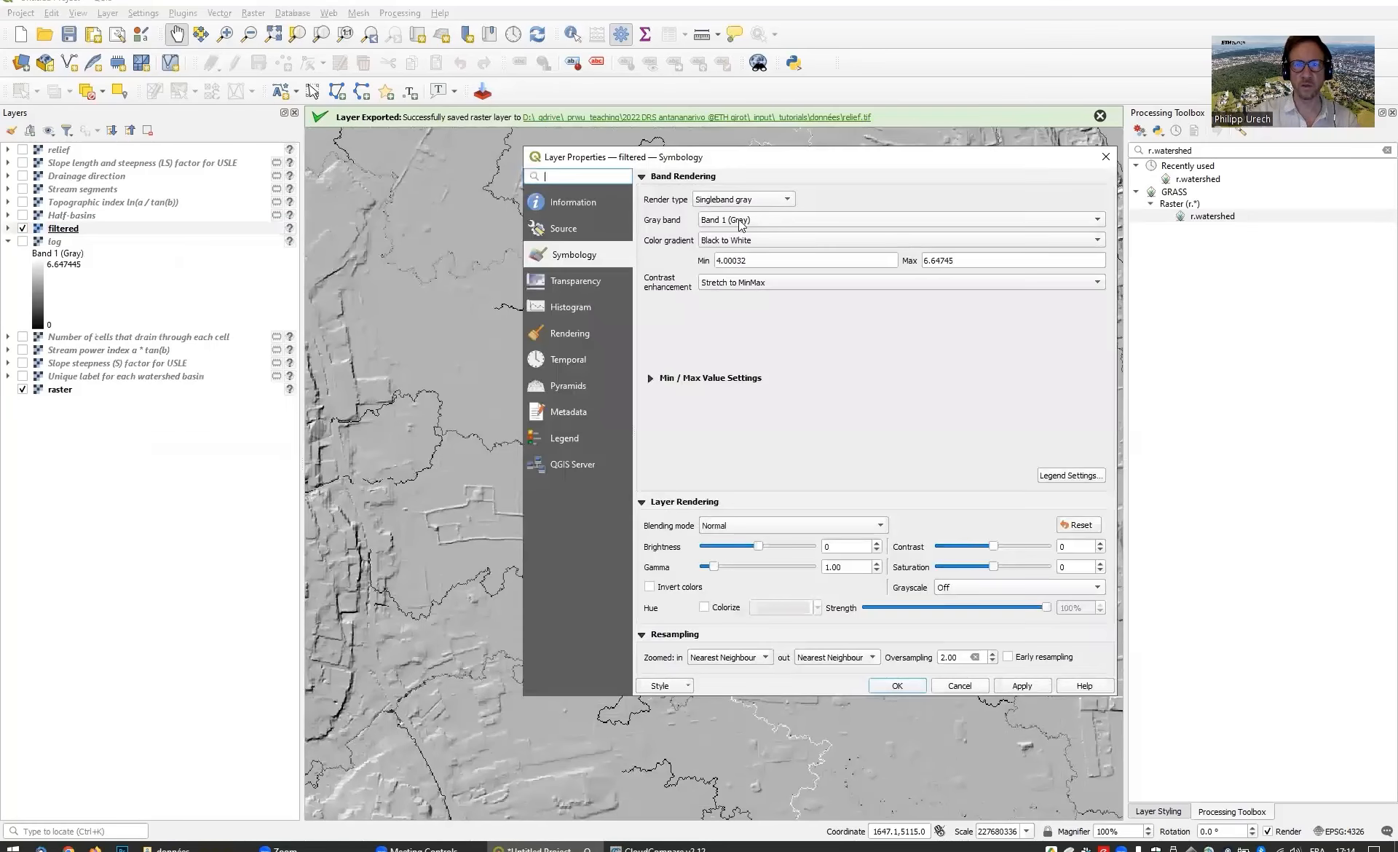
{"action": "left_click", "coordinate": [782, 201]}
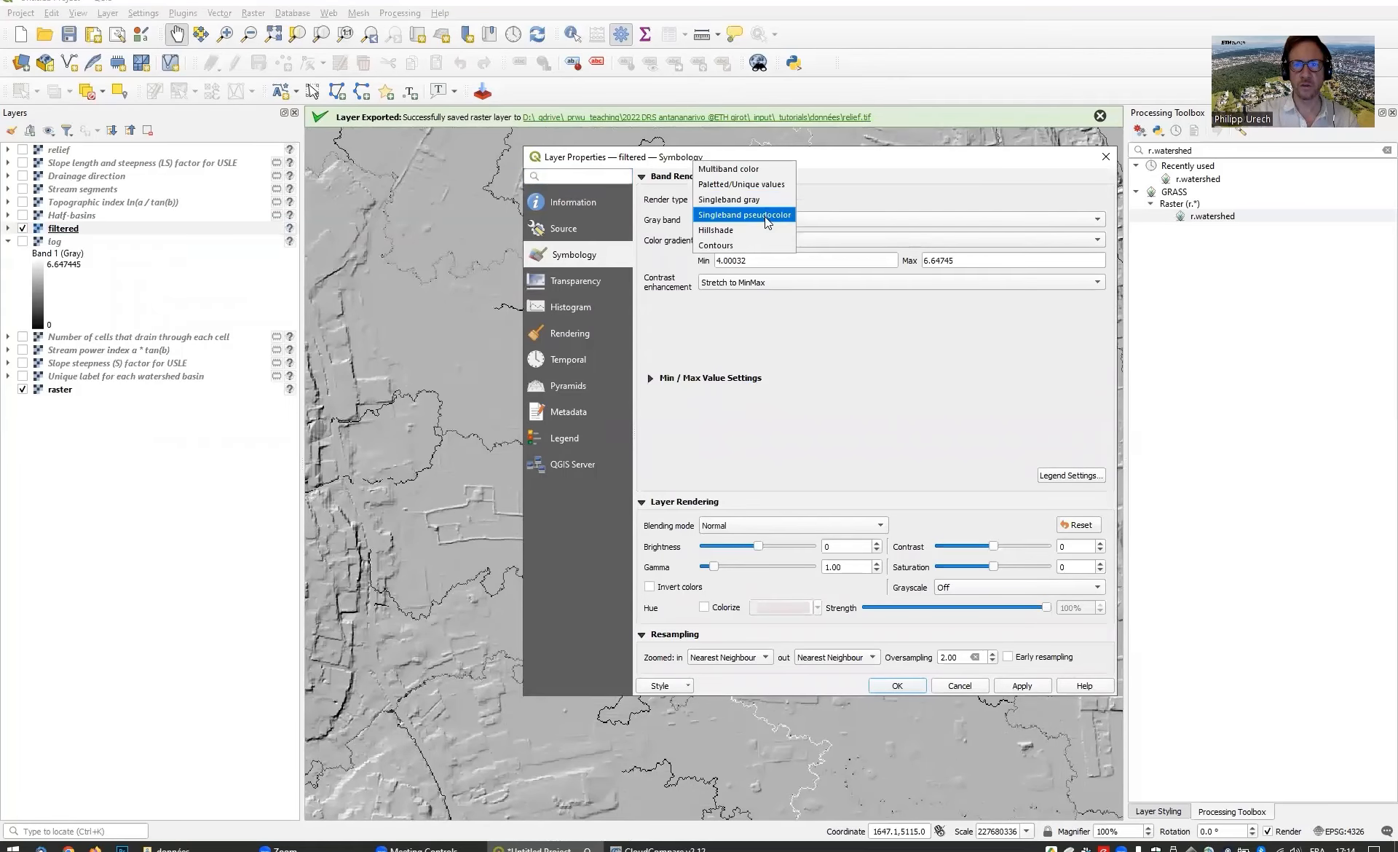
{"action": "left_click", "coordinate": [764, 217]}
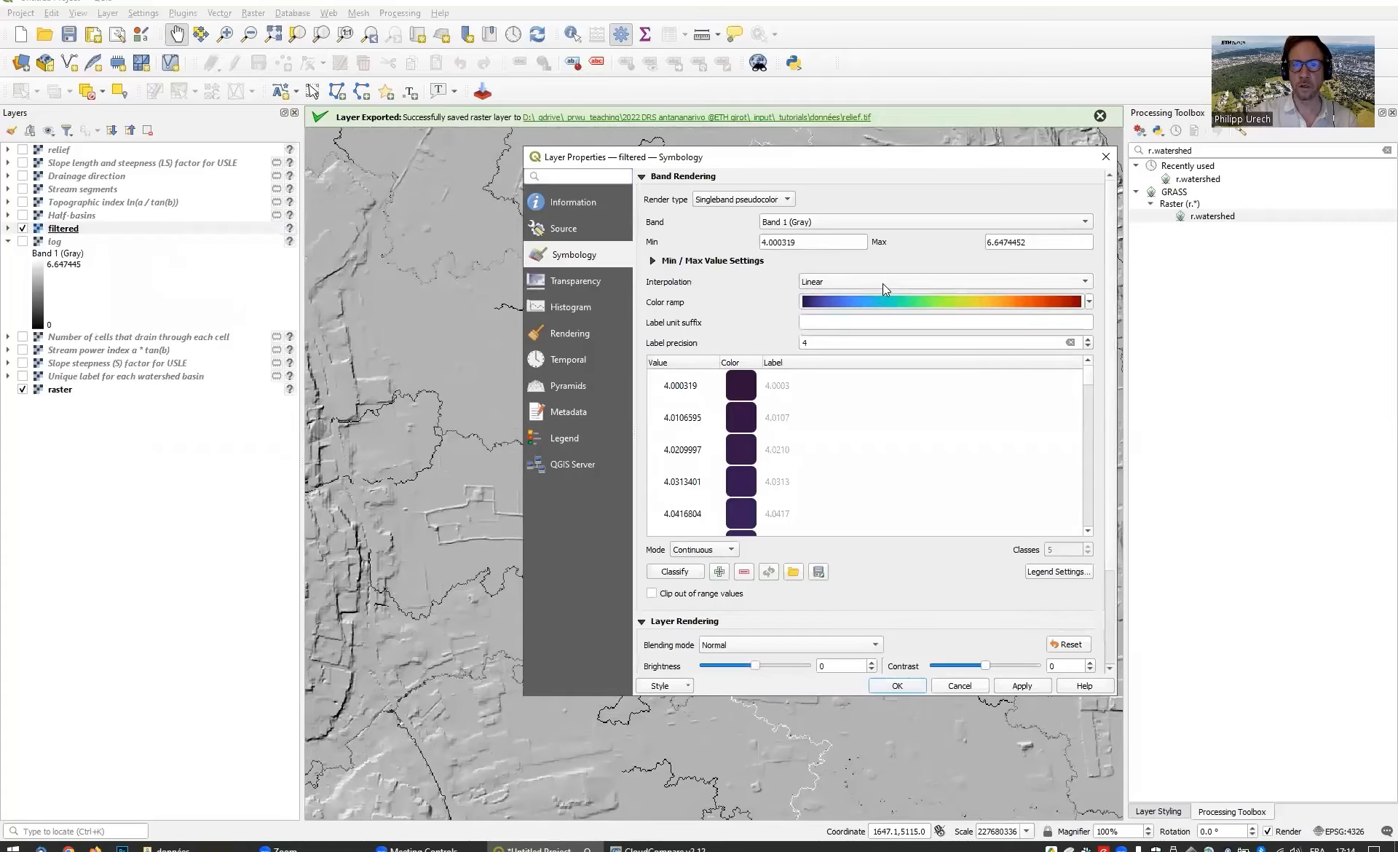
{"action": "left_click", "coordinate": [978, 300]}
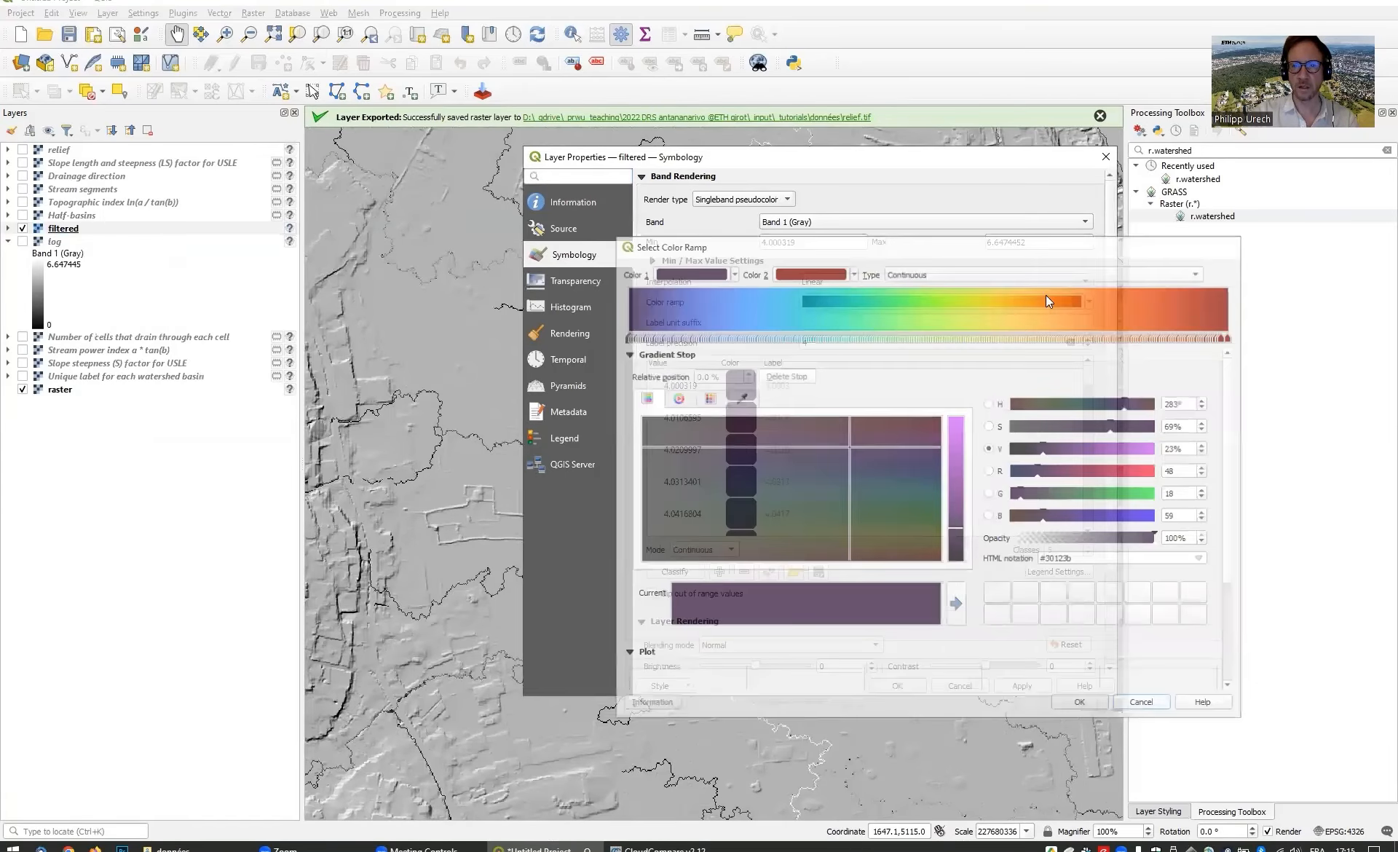
{"action": "left_click", "coordinate": [1089, 301]}
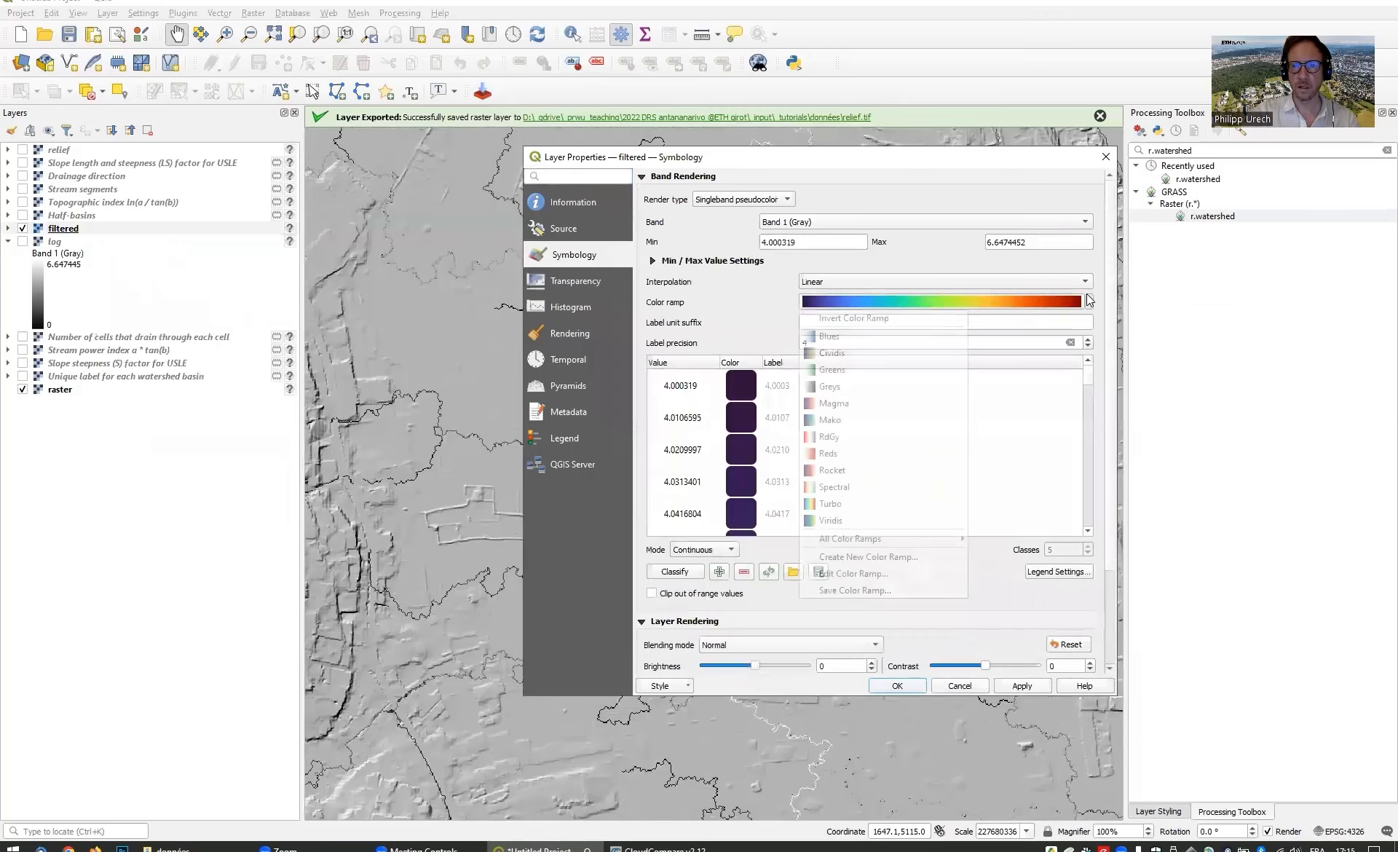
{"action": "left_click", "coordinate": [879, 487]}
{"action": "left_click", "coordinate": [1044, 686]}
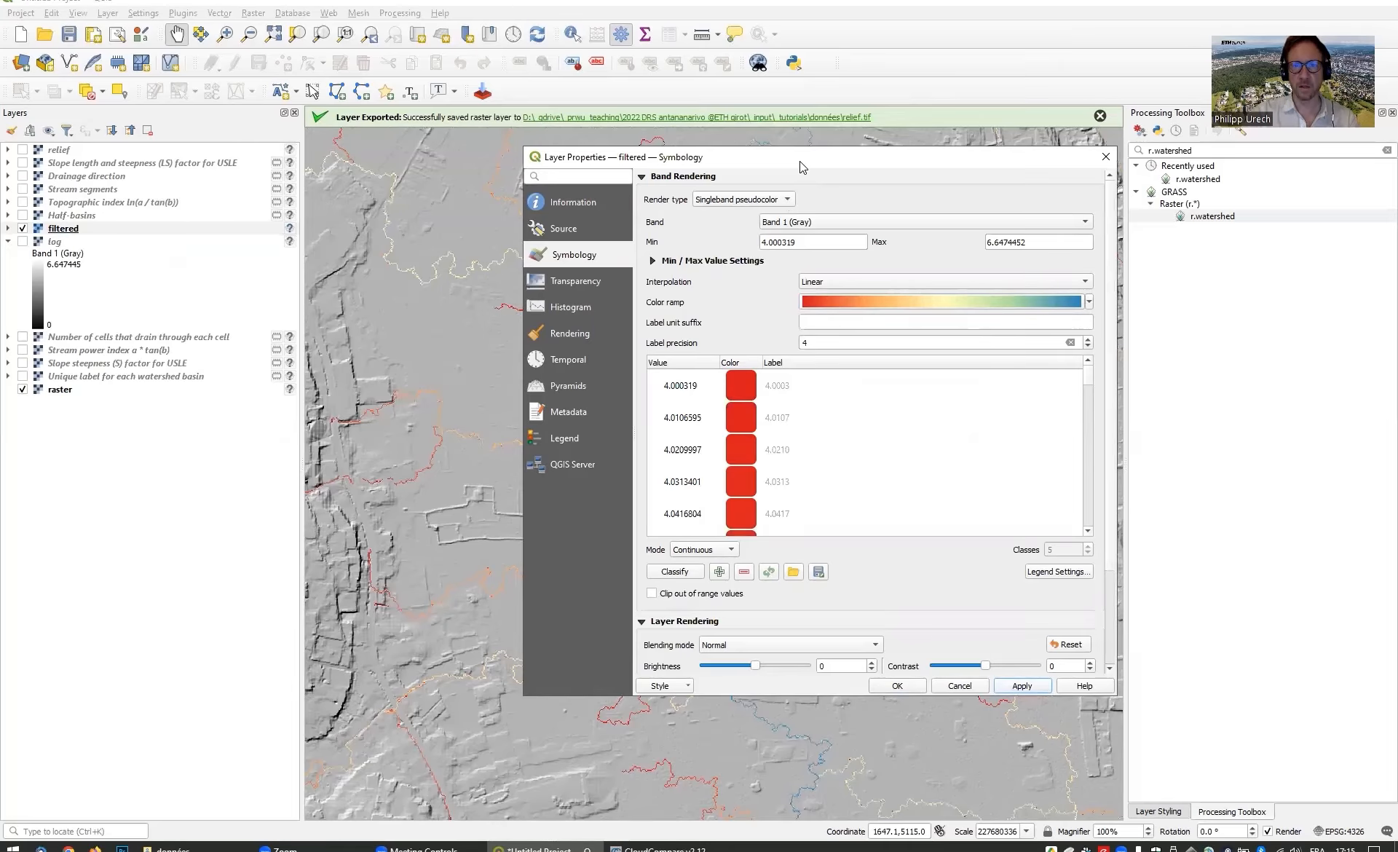
Step: Invert the filtered layer's Spectral color ramp, keep its min and max values, and confirm the symbology
{"action": "left_click_drag", "start_coordinate": [799, 161], "coordinate": [754, 171]}
{"action": "left_click", "coordinate": [1045, 316]}
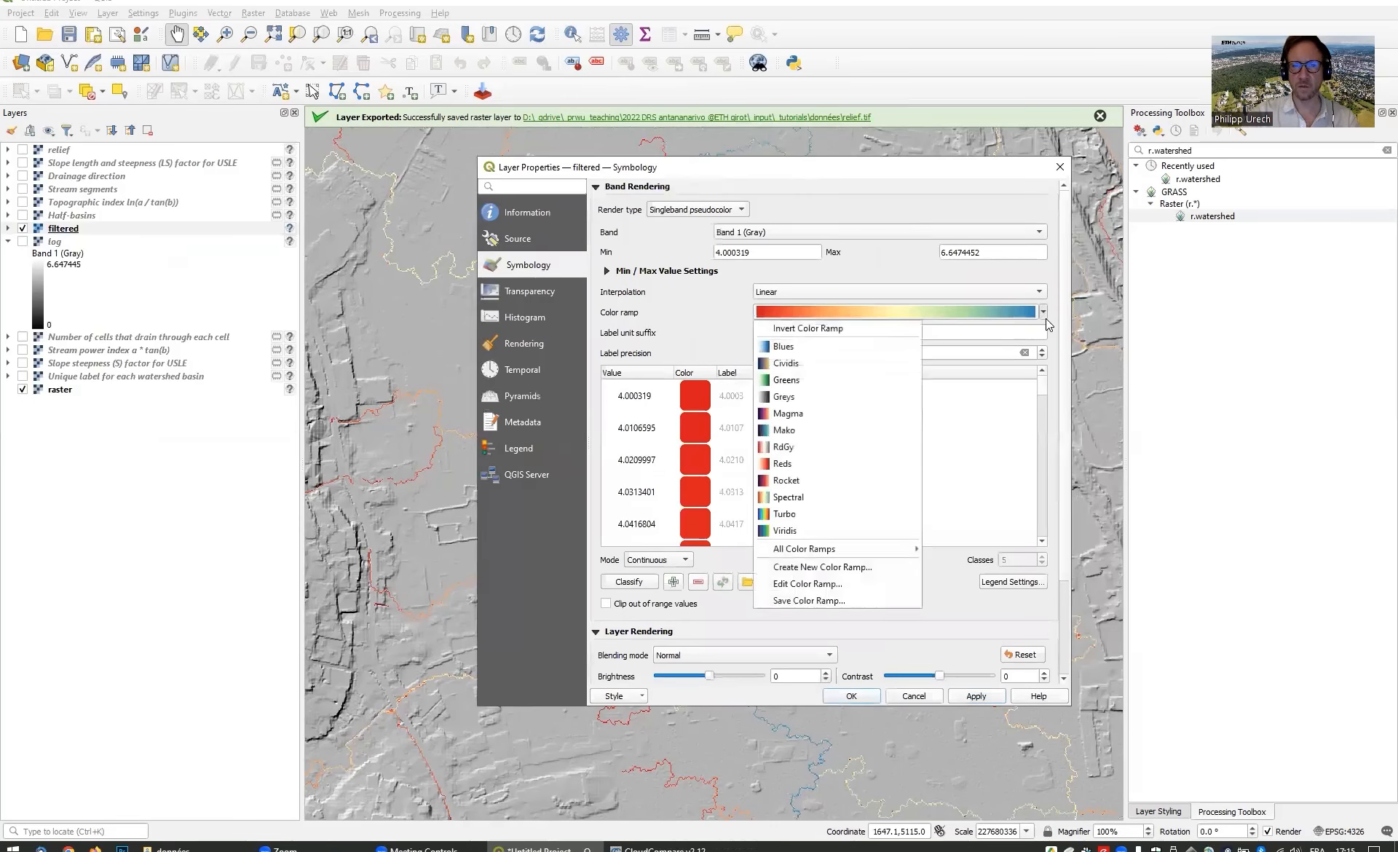
{"action": "left_click", "coordinate": [860, 329]}
{"action": "left_click", "coordinate": [976, 697]}
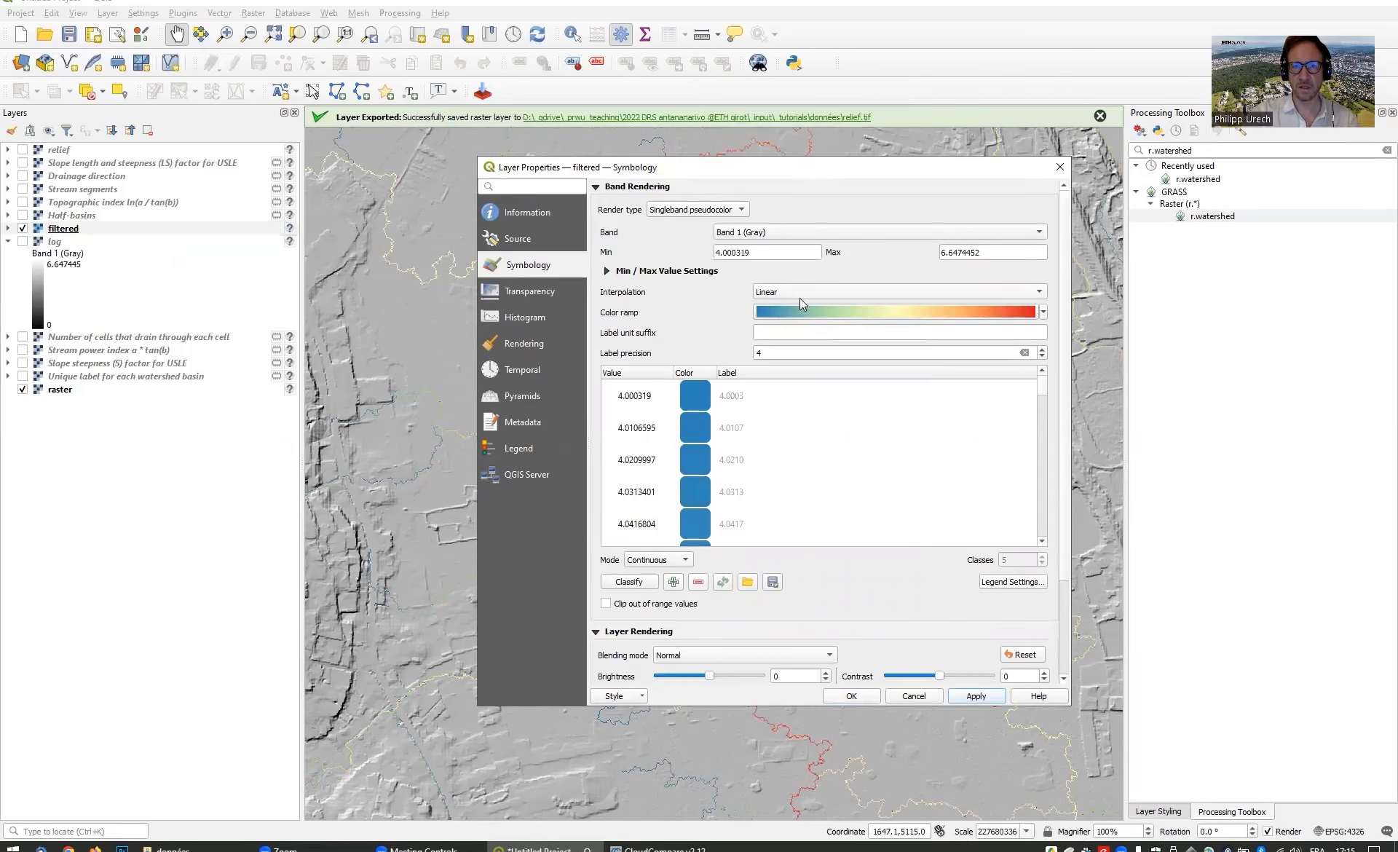
{"action": "double_click", "coordinate": [741, 252]}
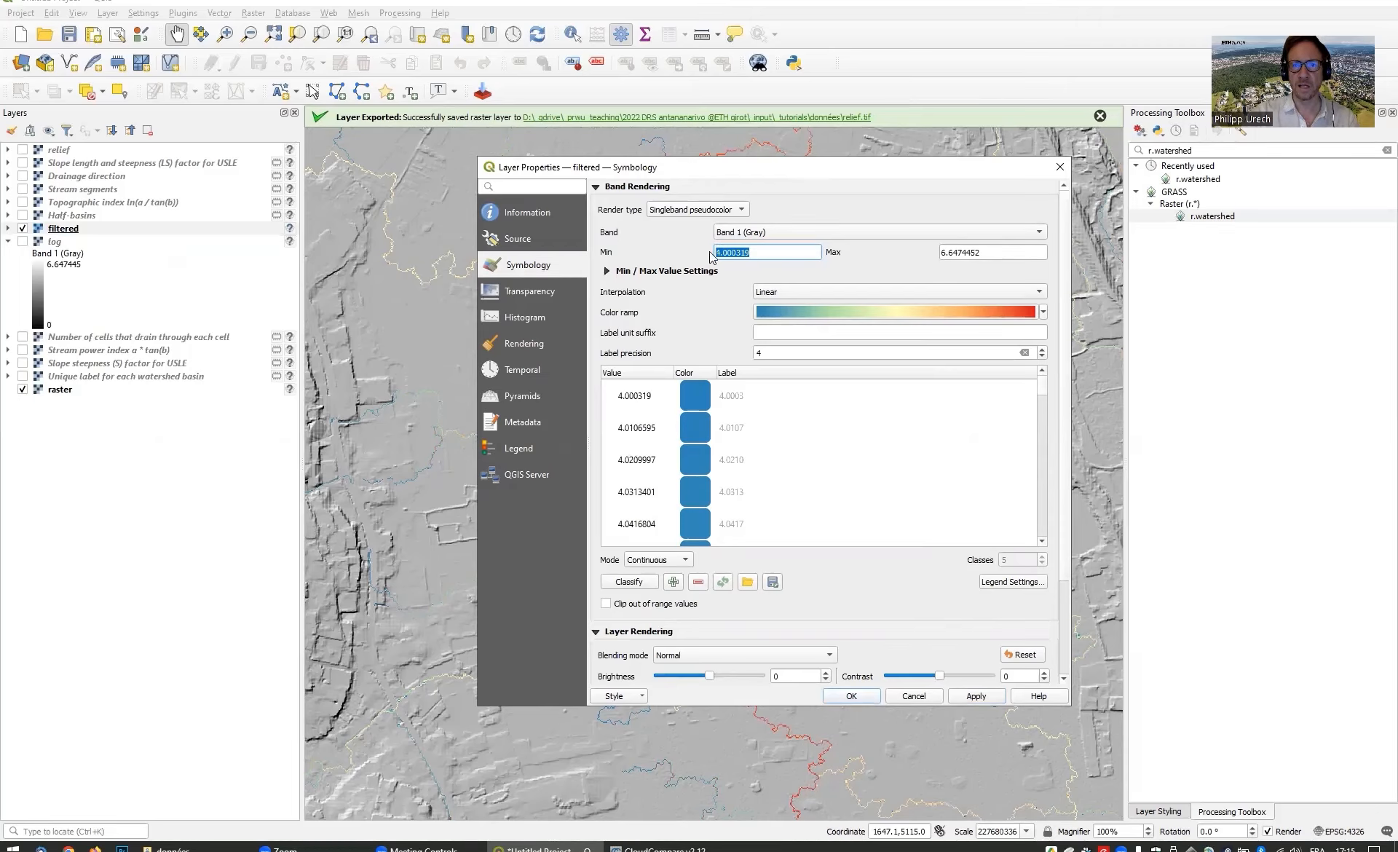
{"action": "double_click", "coordinate": [973, 252]}
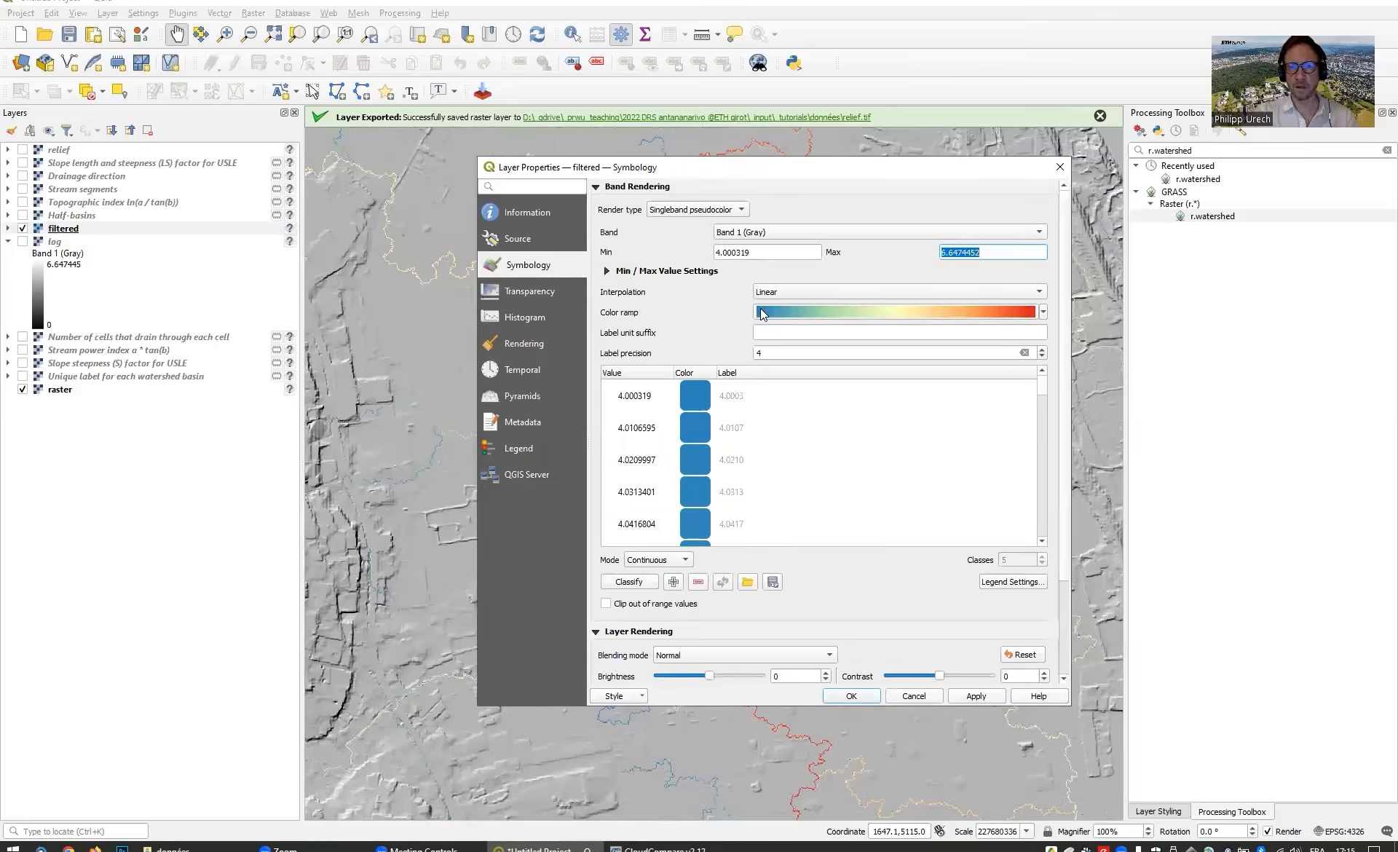
{"action": "left_click", "coordinate": [976, 697]}
{"action": "left_click", "coordinate": [851, 696]}
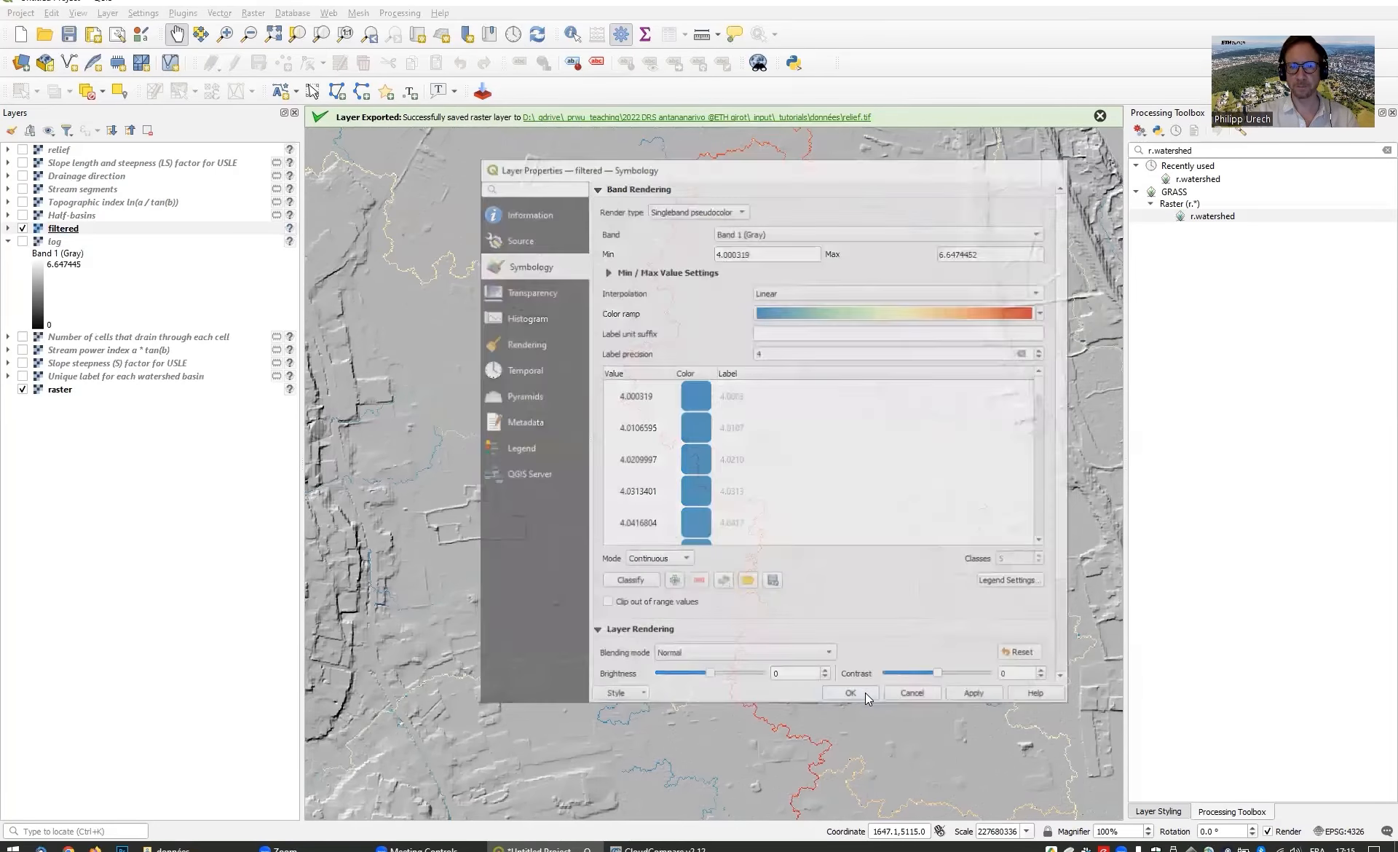
Step: Examine the coloured flow lines of the filtered layer among the field plots in the northwestern part of the plain
{"action": "scroll", "coordinate": [841, 292], "scroll_direction": "down", "scroll_amount": 2}
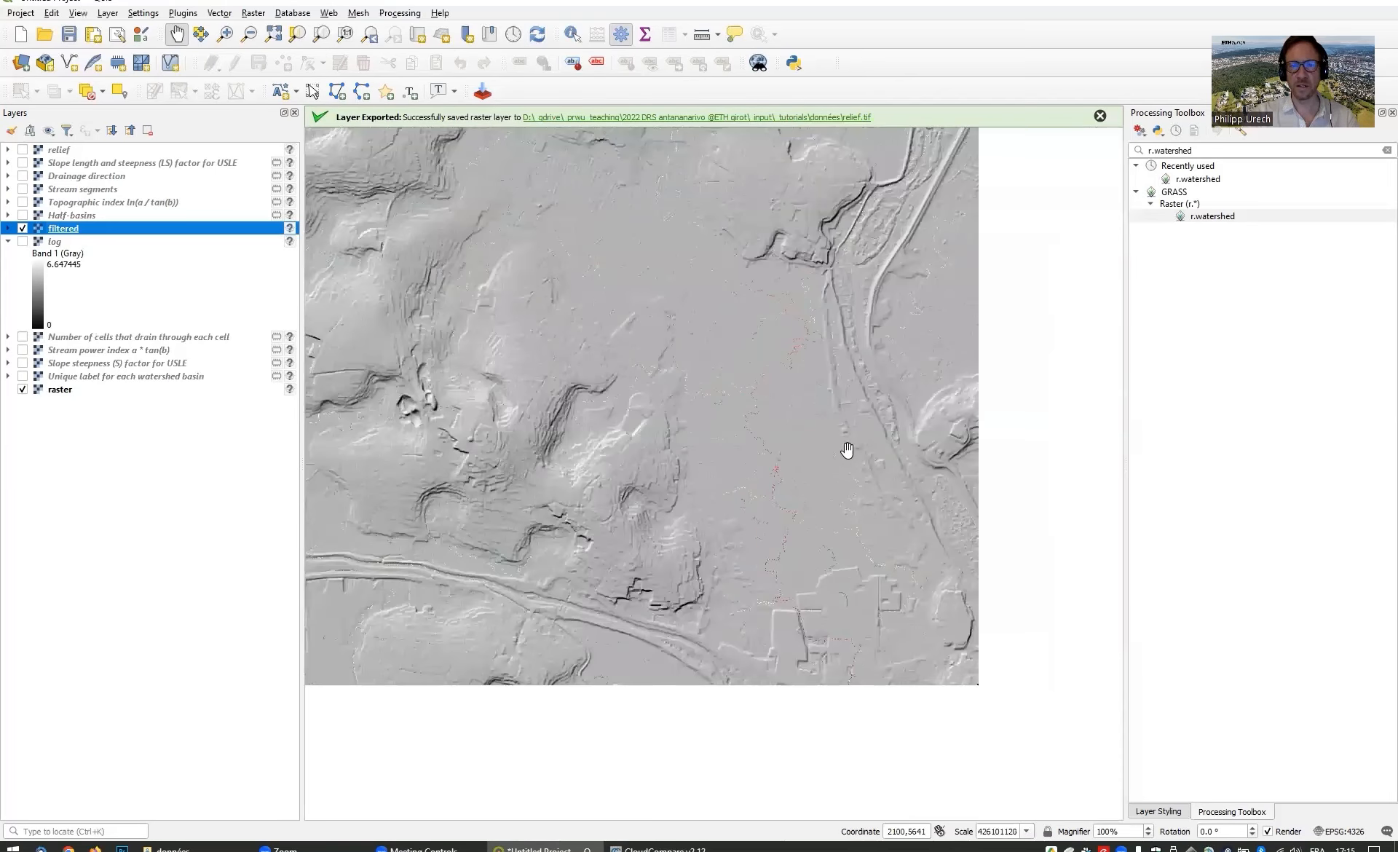
{"action": "scroll", "coordinate": [717, 365], "scroll_direction": "up", "scroll_amount": 1}
{"action": "scroll", "coordinate": [749, 493], "scroll_direction": "up", "scroll_amount": 1}
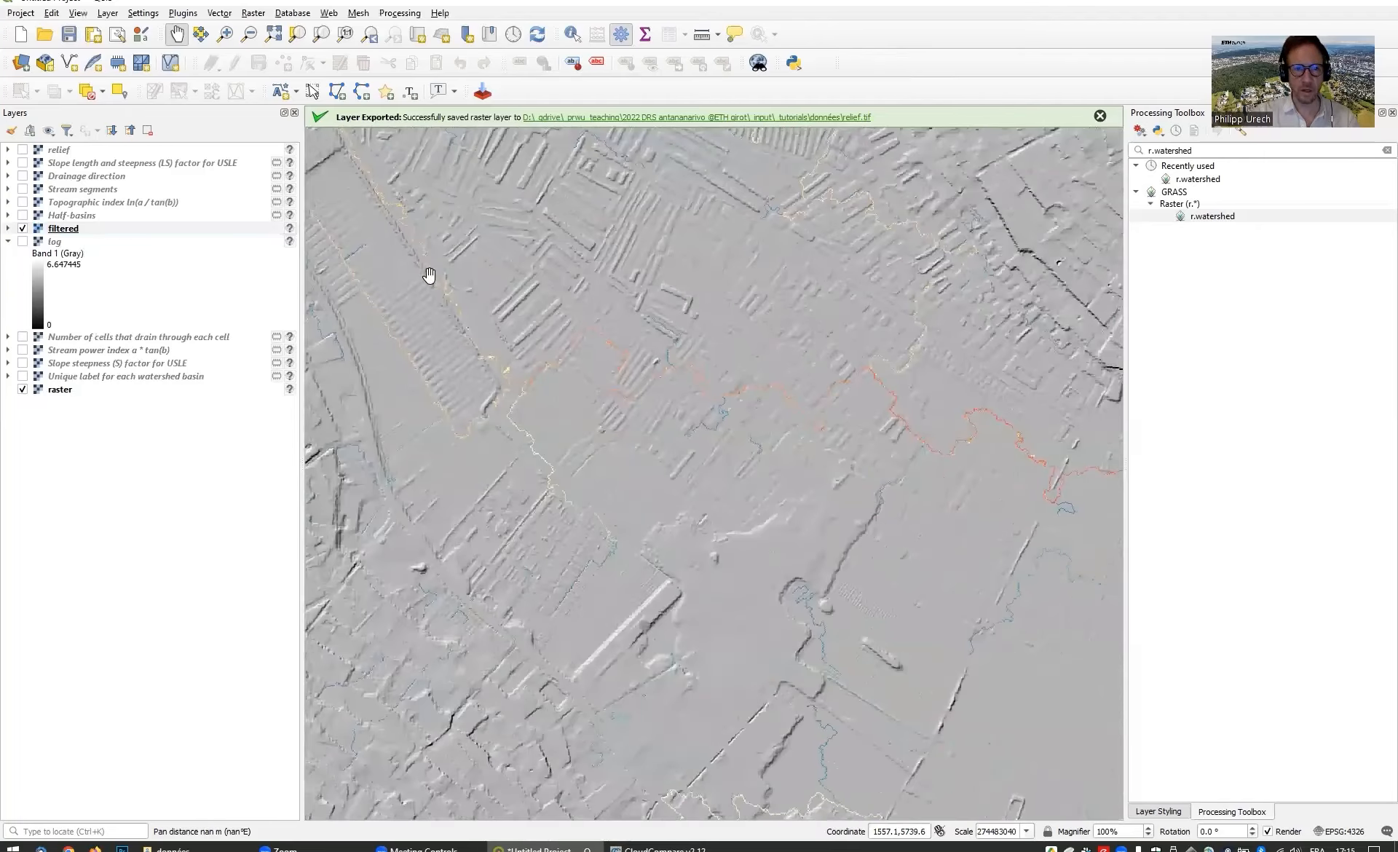
{"action": "left_click_drag", "start_coordinate": [806, 400], "coordinate": [672, 575]}
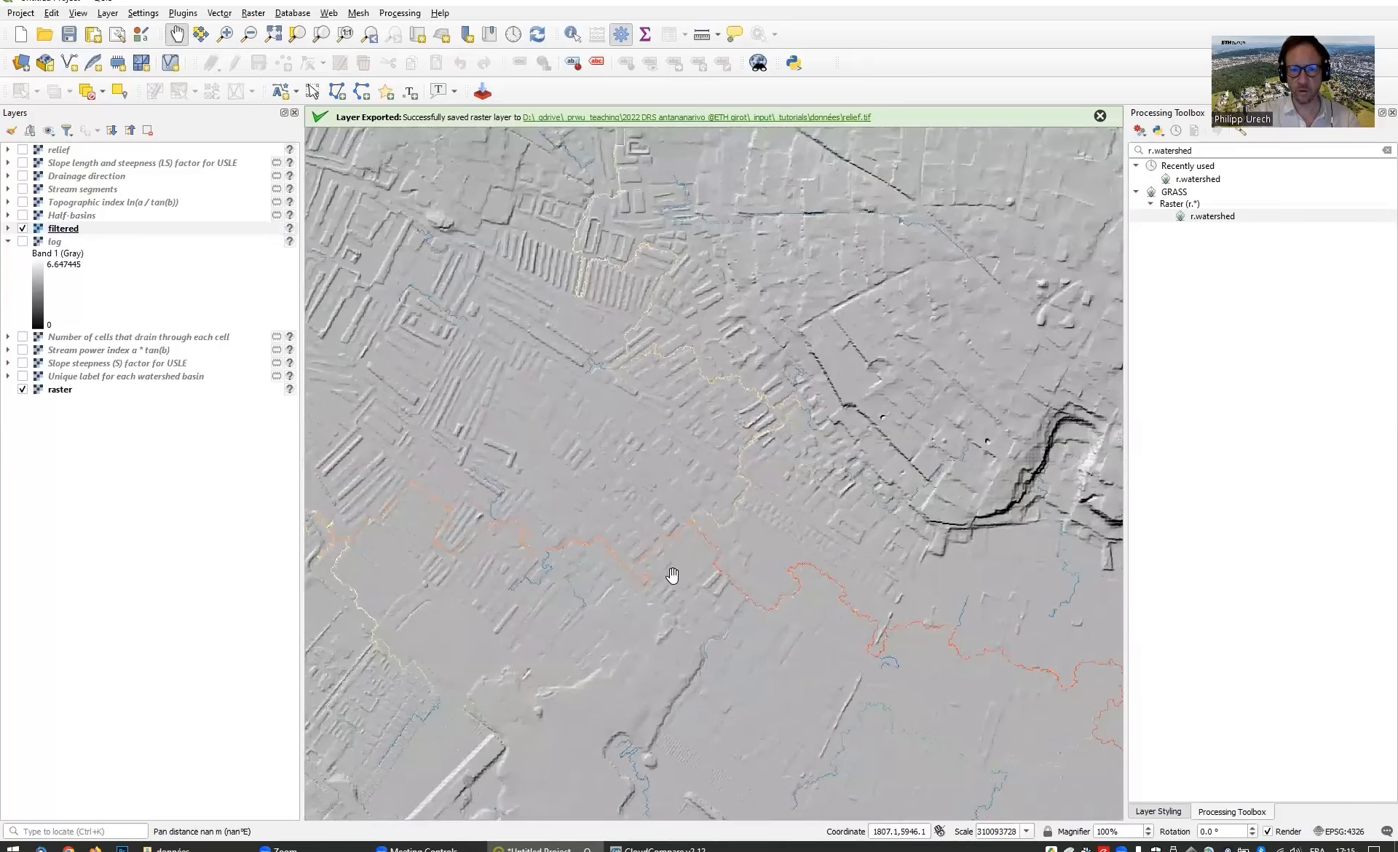
{"action": "left_click_drag", "start_coordinate": [567, 623], "coordinate": [723, 428]}
{"action": "scroll", "coordinate": [665, 384], "scroll_direction": "up", "scroll_amount": 1}
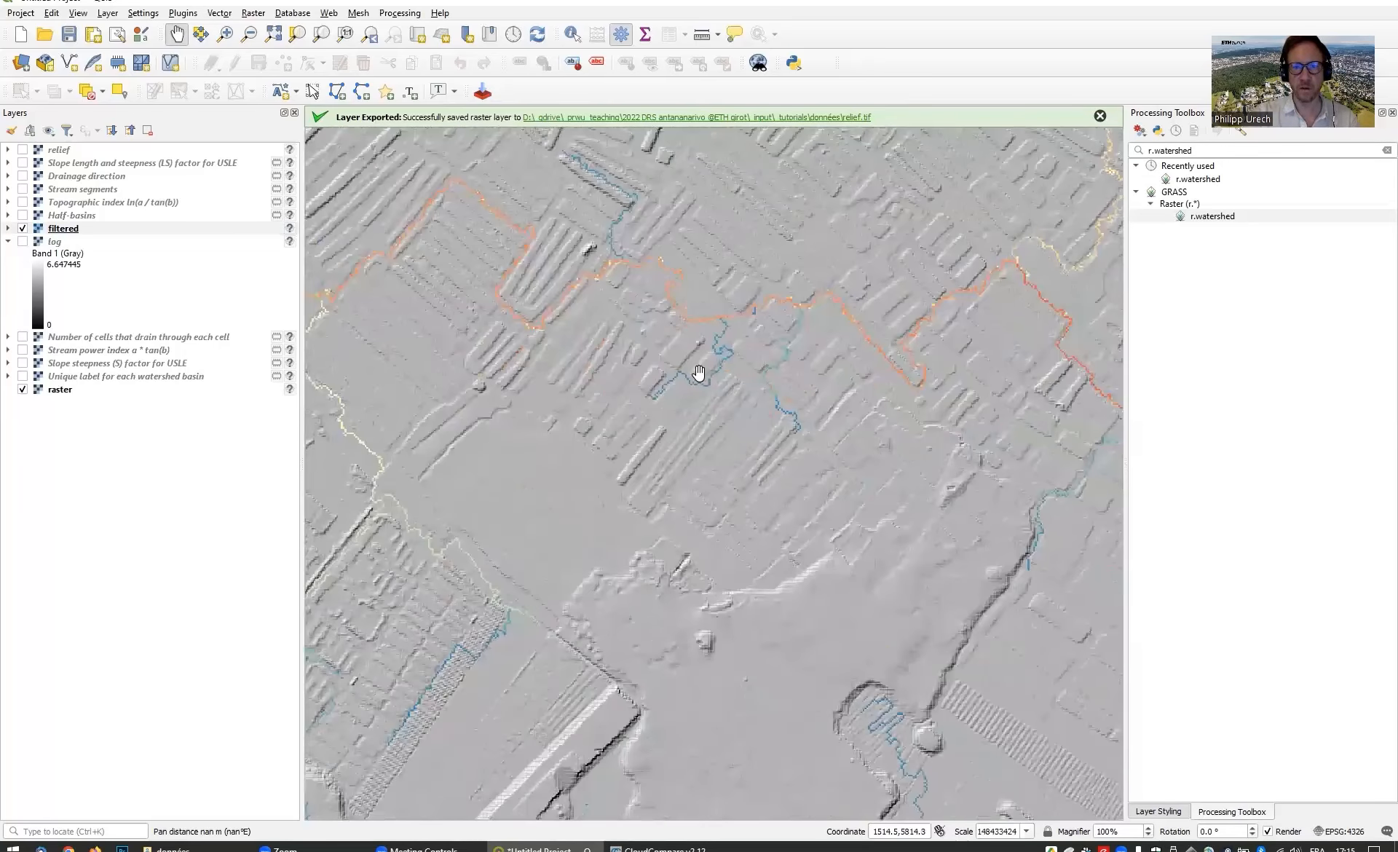
{"action": "left_click_drag", "start_coordinate": [664, 489], "coordinate": [931, 205]}
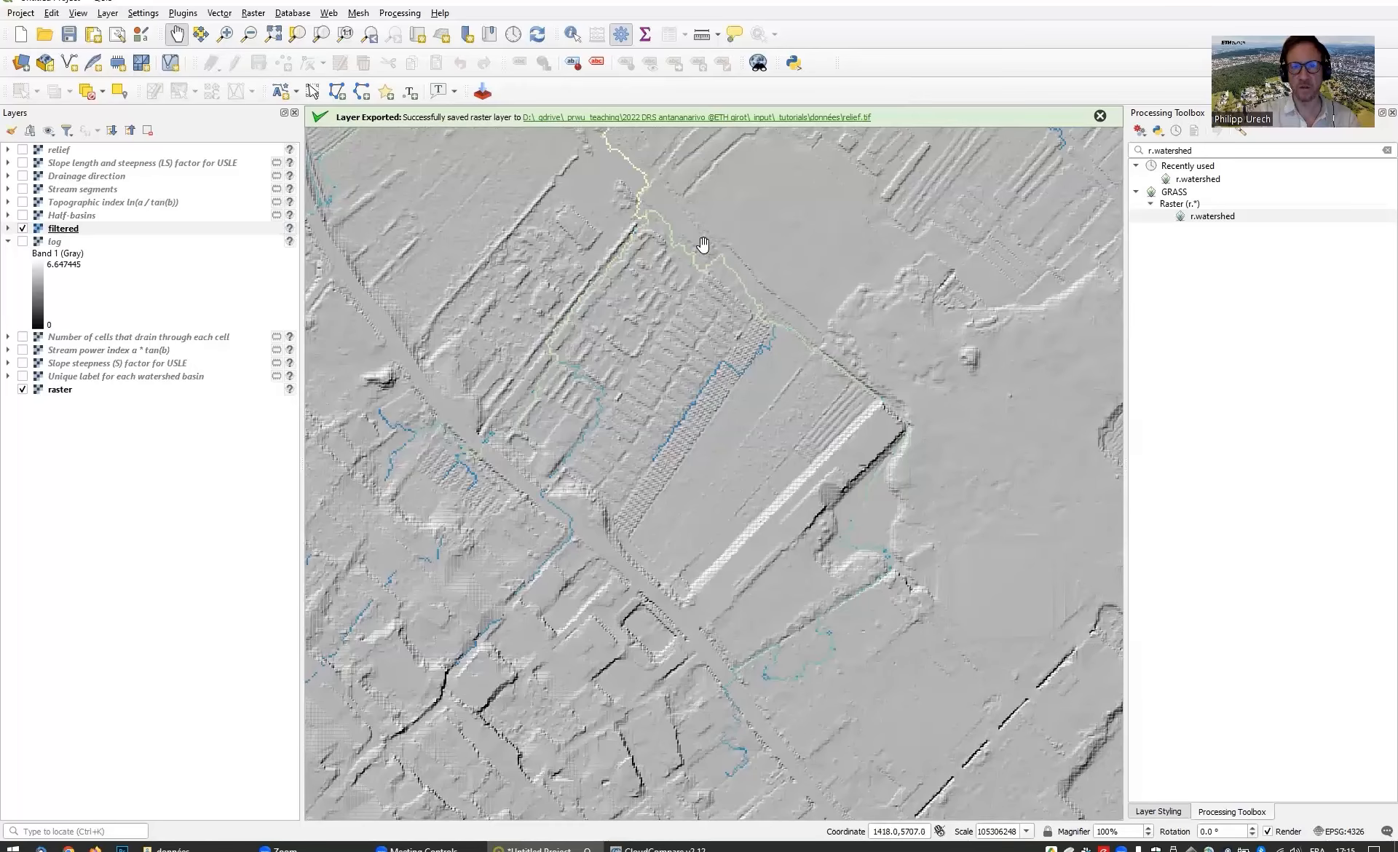
{"action": "left_click_drag", "start_coordinate": [842, 556], "coordinate": [845, 568]}
{"action": "scroll", "coordinate": [816, 570], "scroll_direction": "up", "scroll_amount": 1}
{"action": "scroll", "coordinate": [624, 499], "scroll_direction": "up", "scroll_amount": 1}
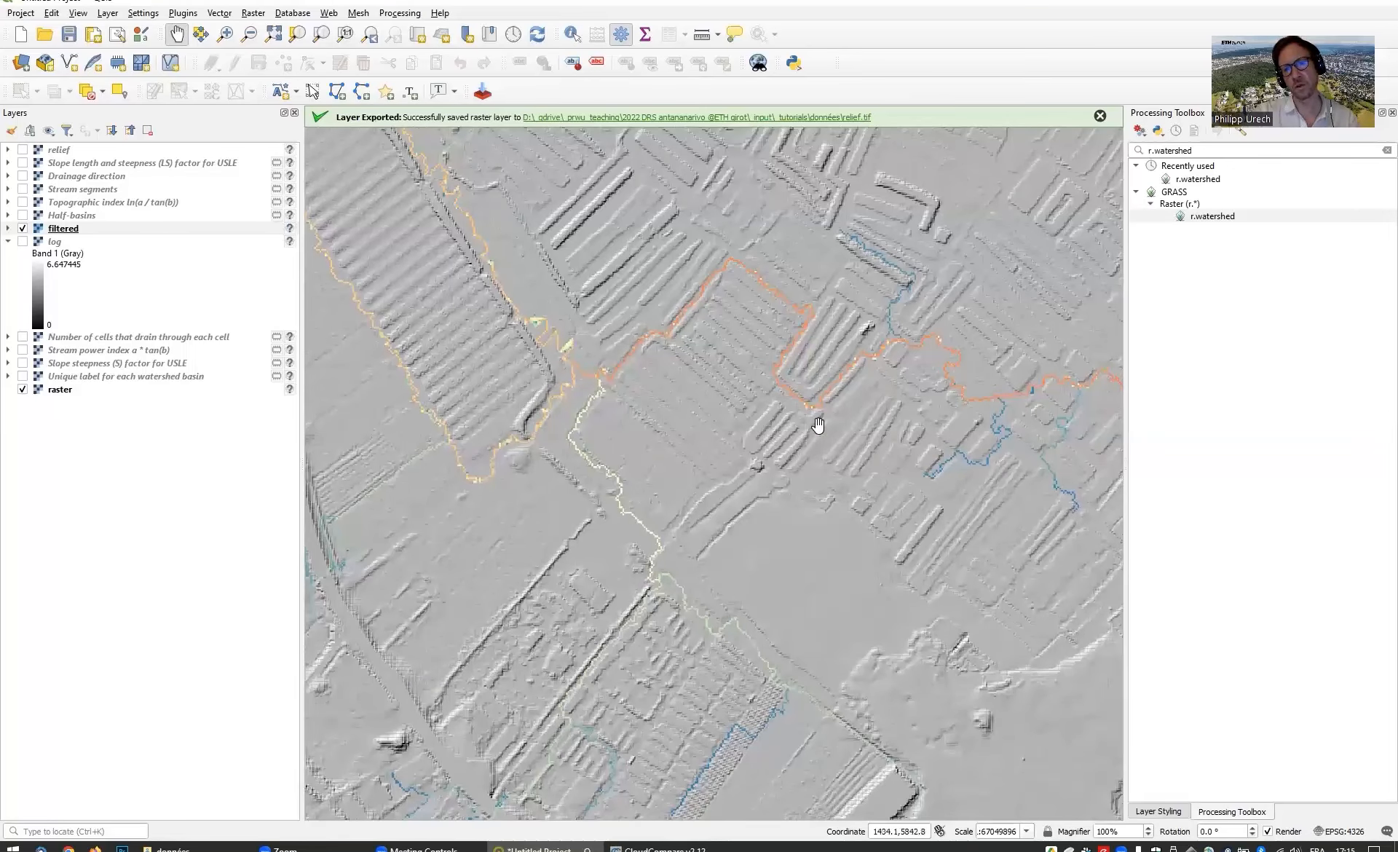
Step: Follow the main red flow line eastward across the plain and south along the embankment
{"action": "left_click_drag", "start_coordinate": [929, 451], "coordinate": [696, 455]}
{"action": "scroll", "coordinate": [675, 350], "scroll_direction": "down", "scroll_amount": 4}
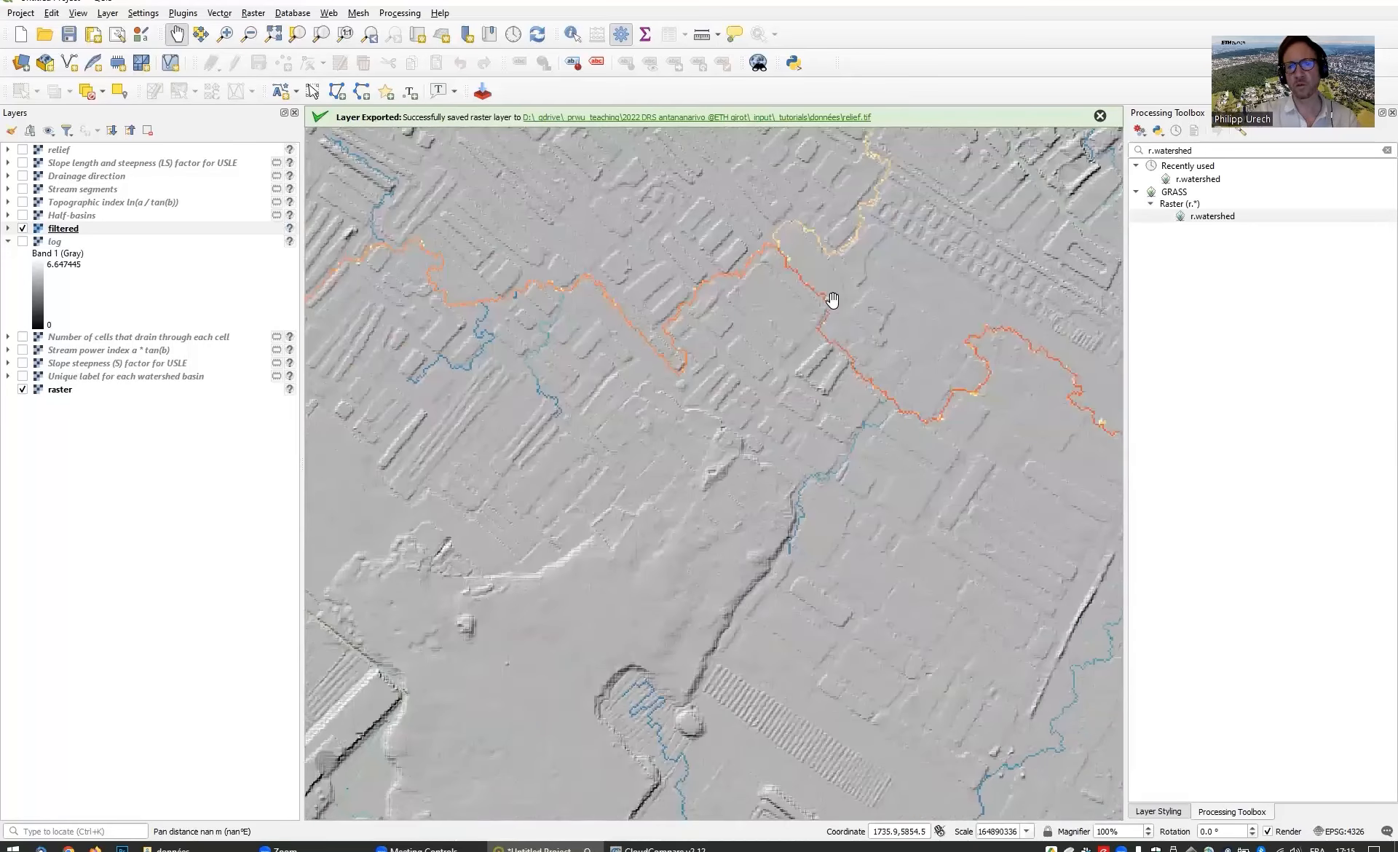
{"action": "left_click_drag", "start_coordinate": [814, 352], "coordinate": [523, 305]}
{"action": "left_click_drag", "start_coordinate": [962, 473], "coordinate": [660, 440]}
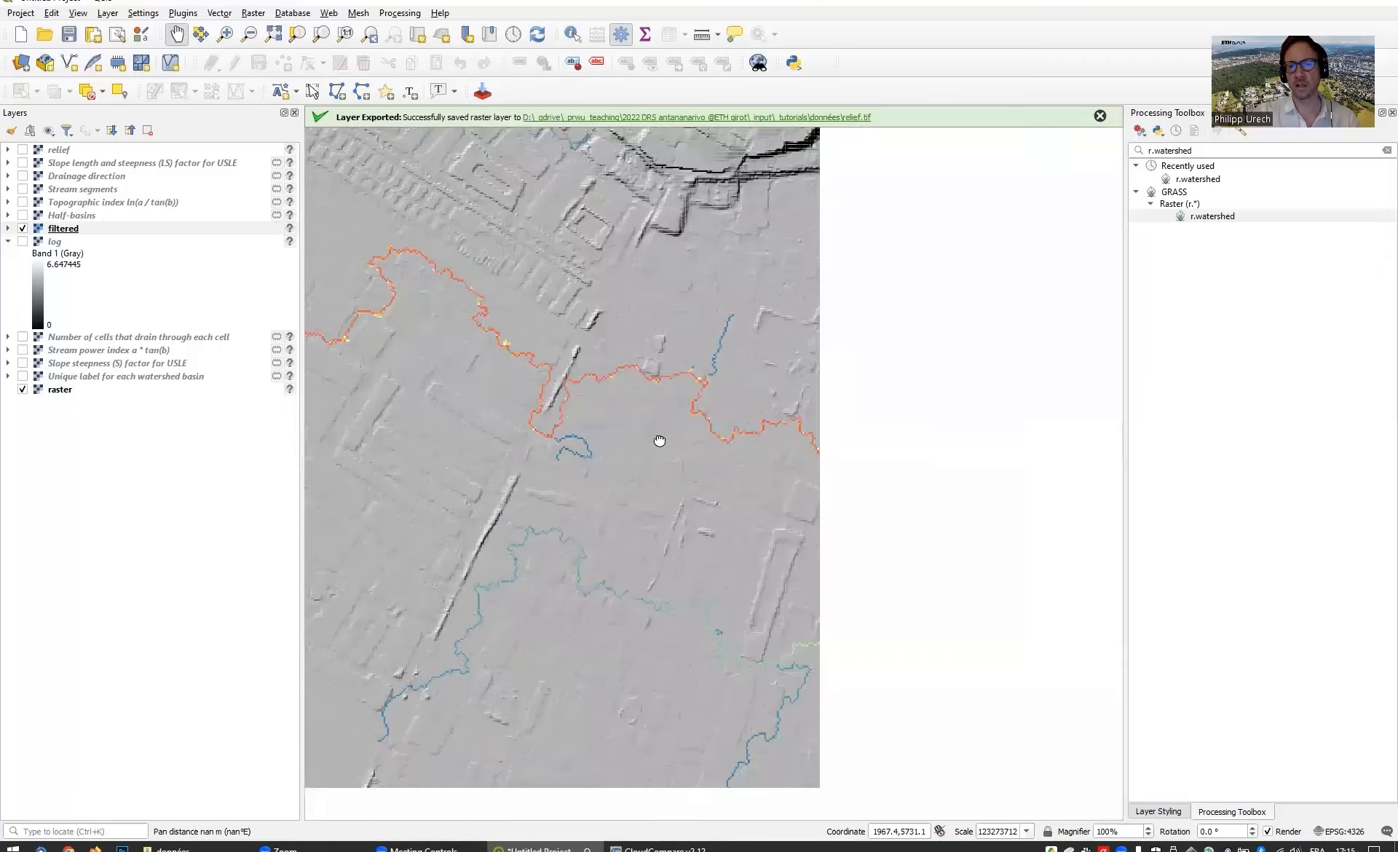
{"action": "scroll", "coordinate": [605, 353], "scroll_direction": "up", "scroll_amount": 3}
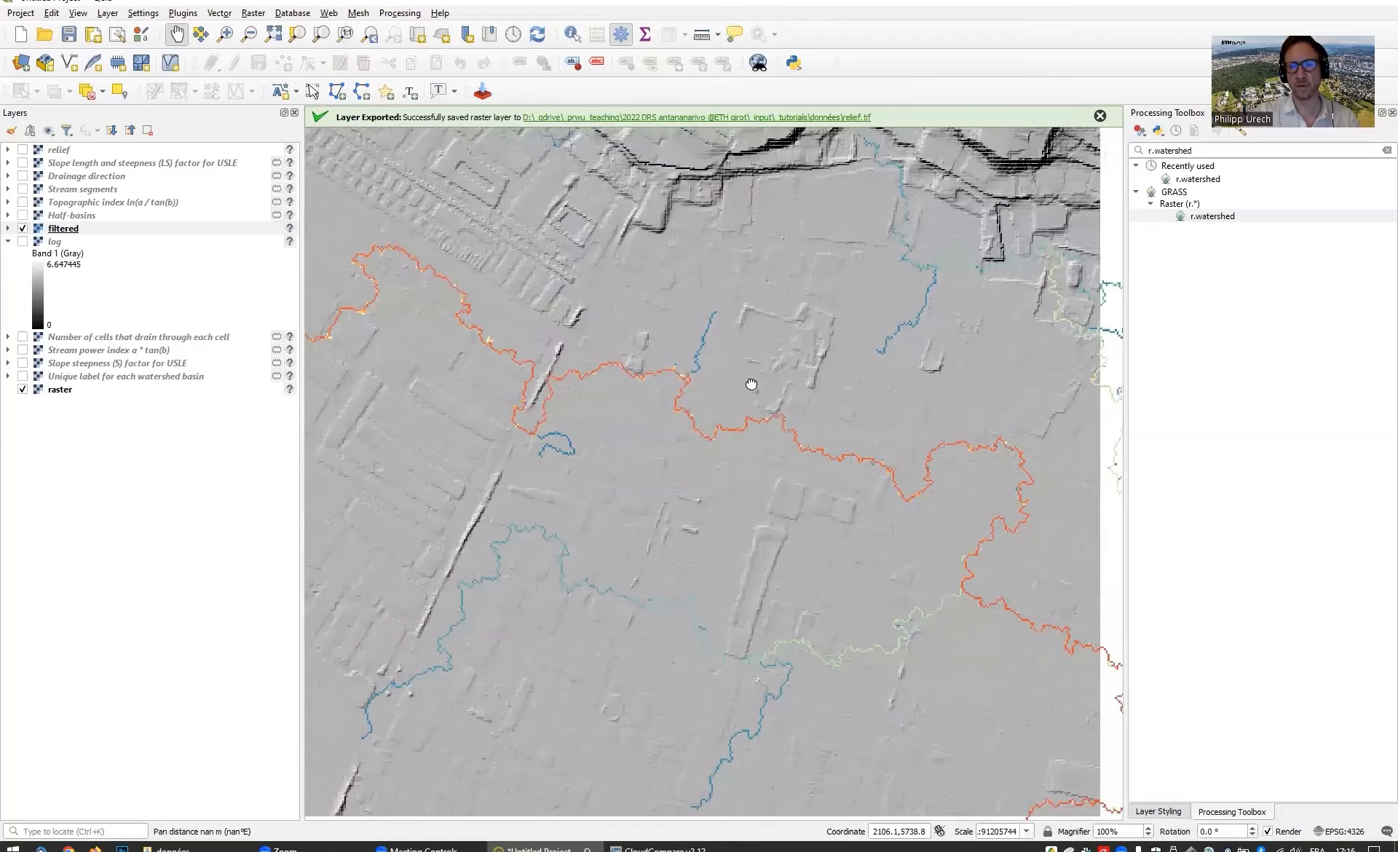
{"action": "left_click_drag", "start_coordinate": [875, 703], "coordinate": [724, 406]}
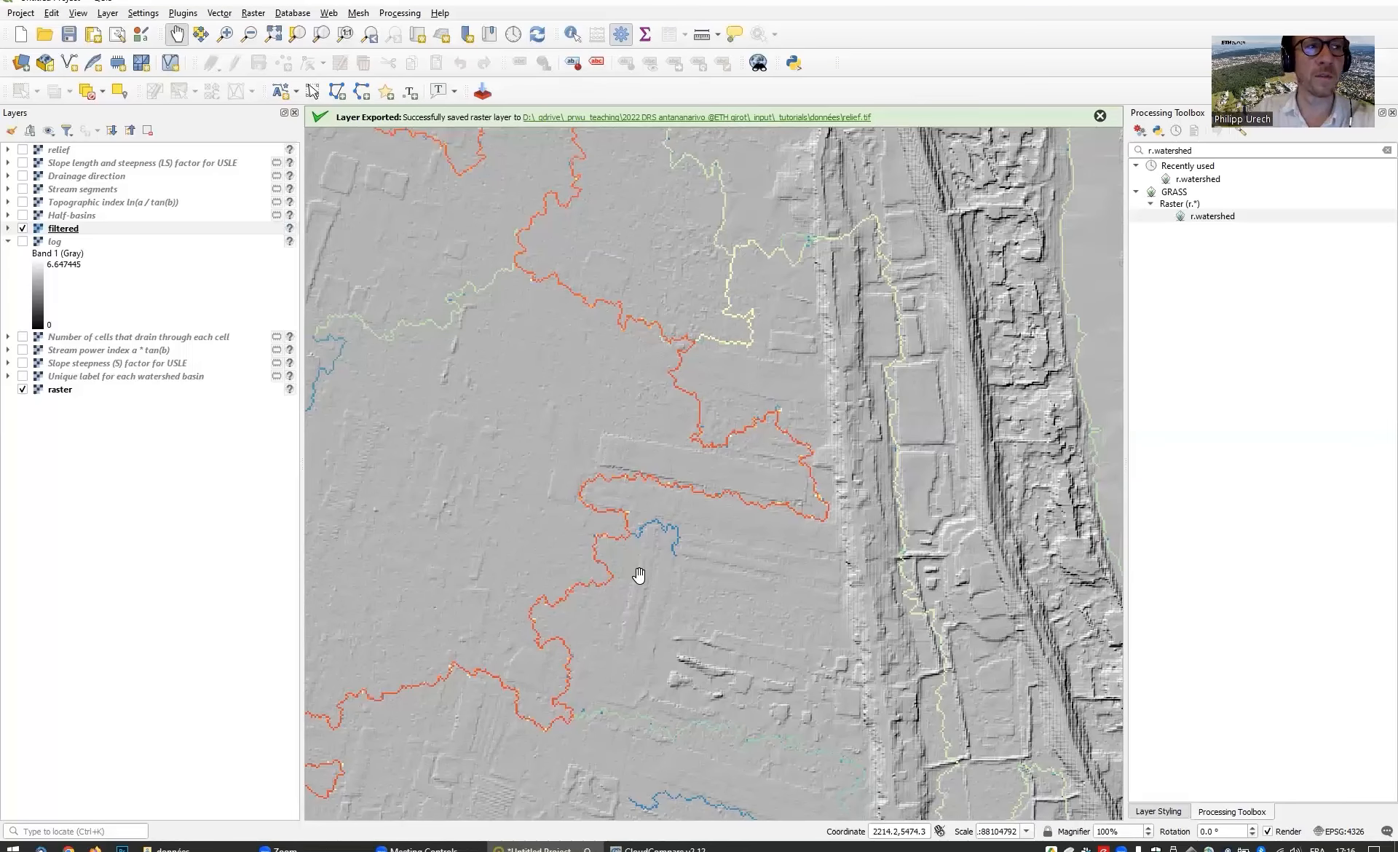
{"action": "left_click_drag", "start_coordinate": [764, 551], "coordinate": [803, 503]}
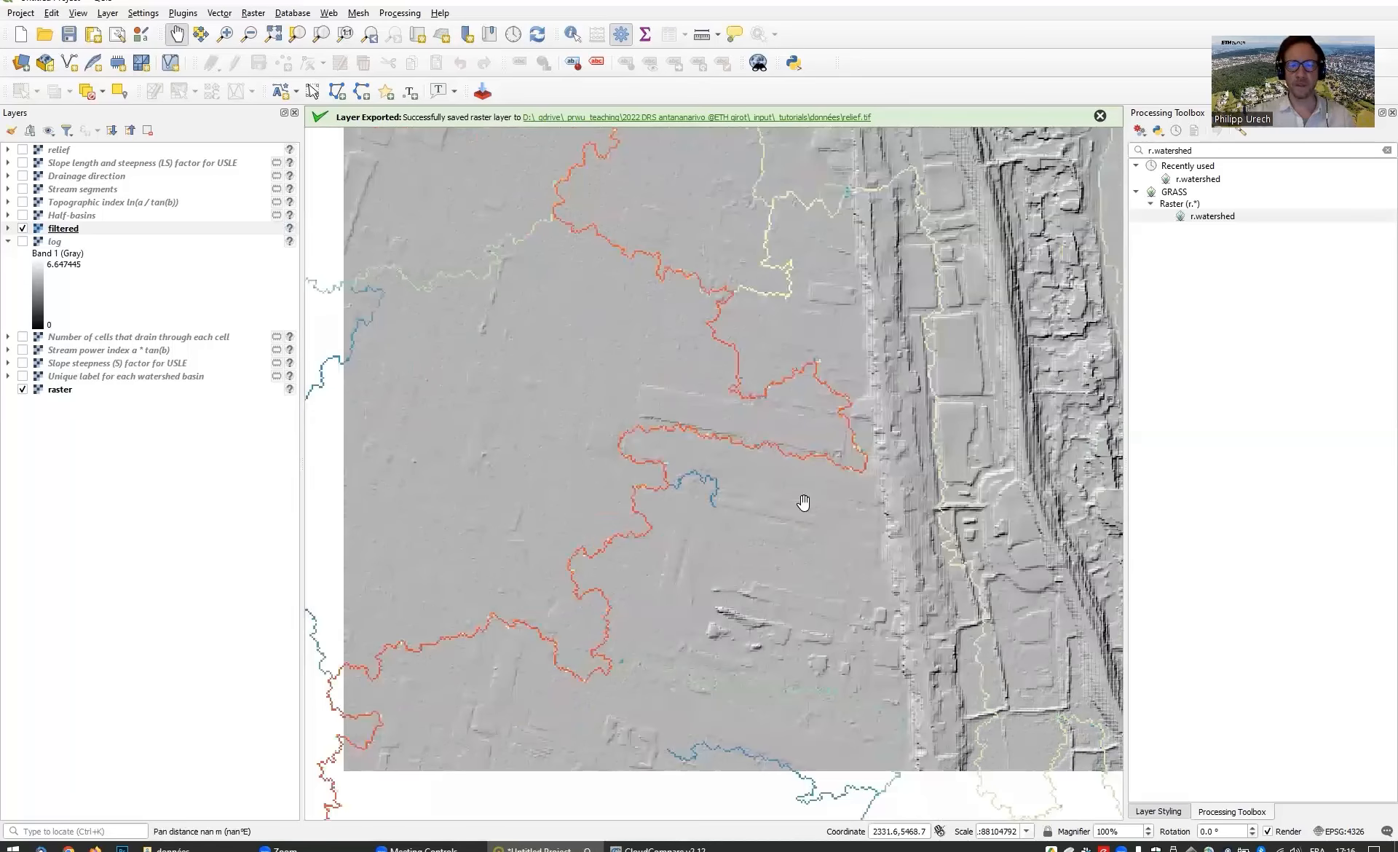
{"action": "scroll", "coordinate": [805, 648], "scroll_direction": "down", "scroll_amount": 1}
{"action": "left_click_drag", "start_coordinate": [787, 639], "coordinate": [780, 500]}
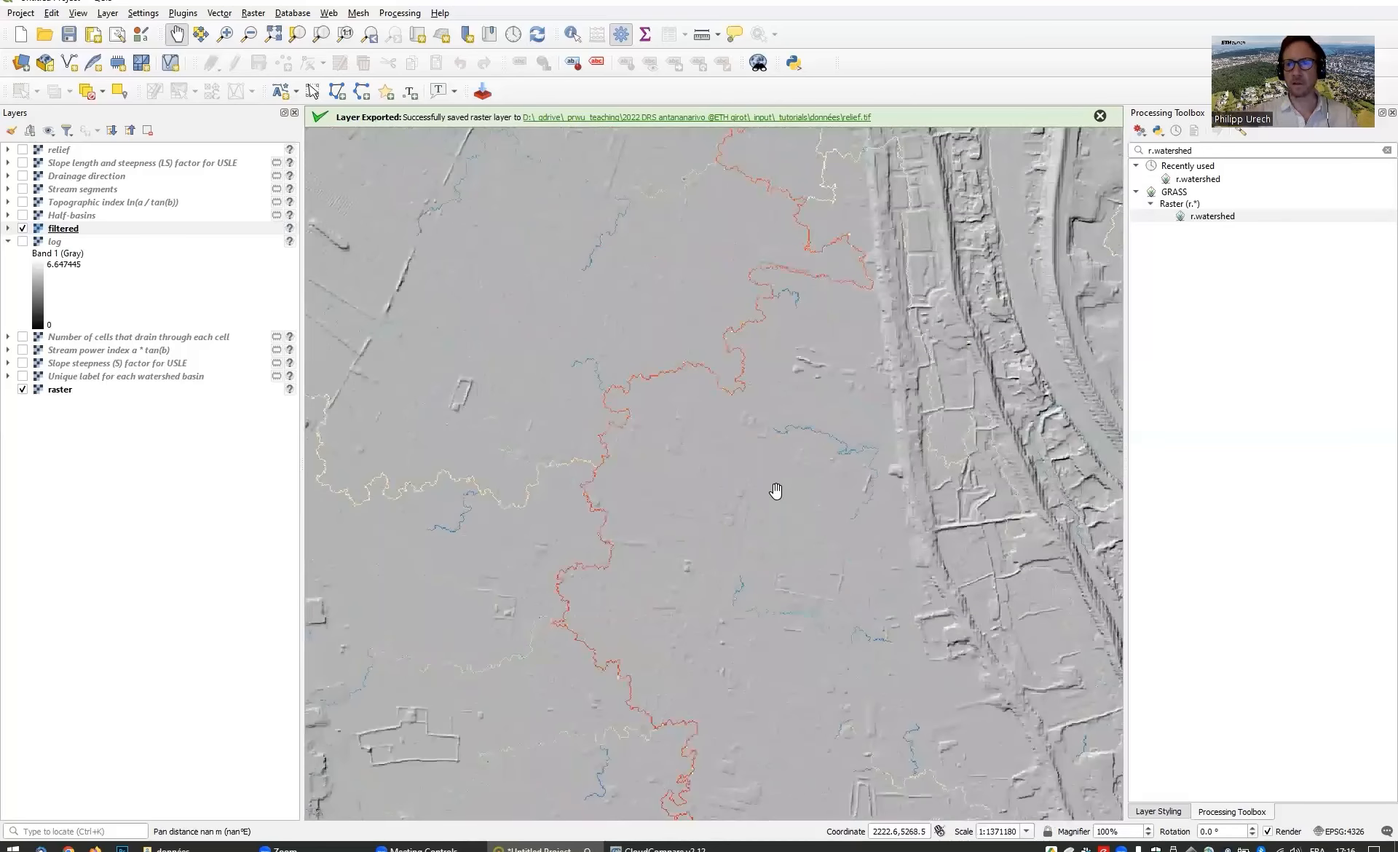
Step: Review the Raw data and Rendered image output modes for exporting the filtered layer, and close the export without saving
{"action": "right_click", "coordinate": [70, 231]}
{"action": "mouse_move", "coordinate": [165, 461]}
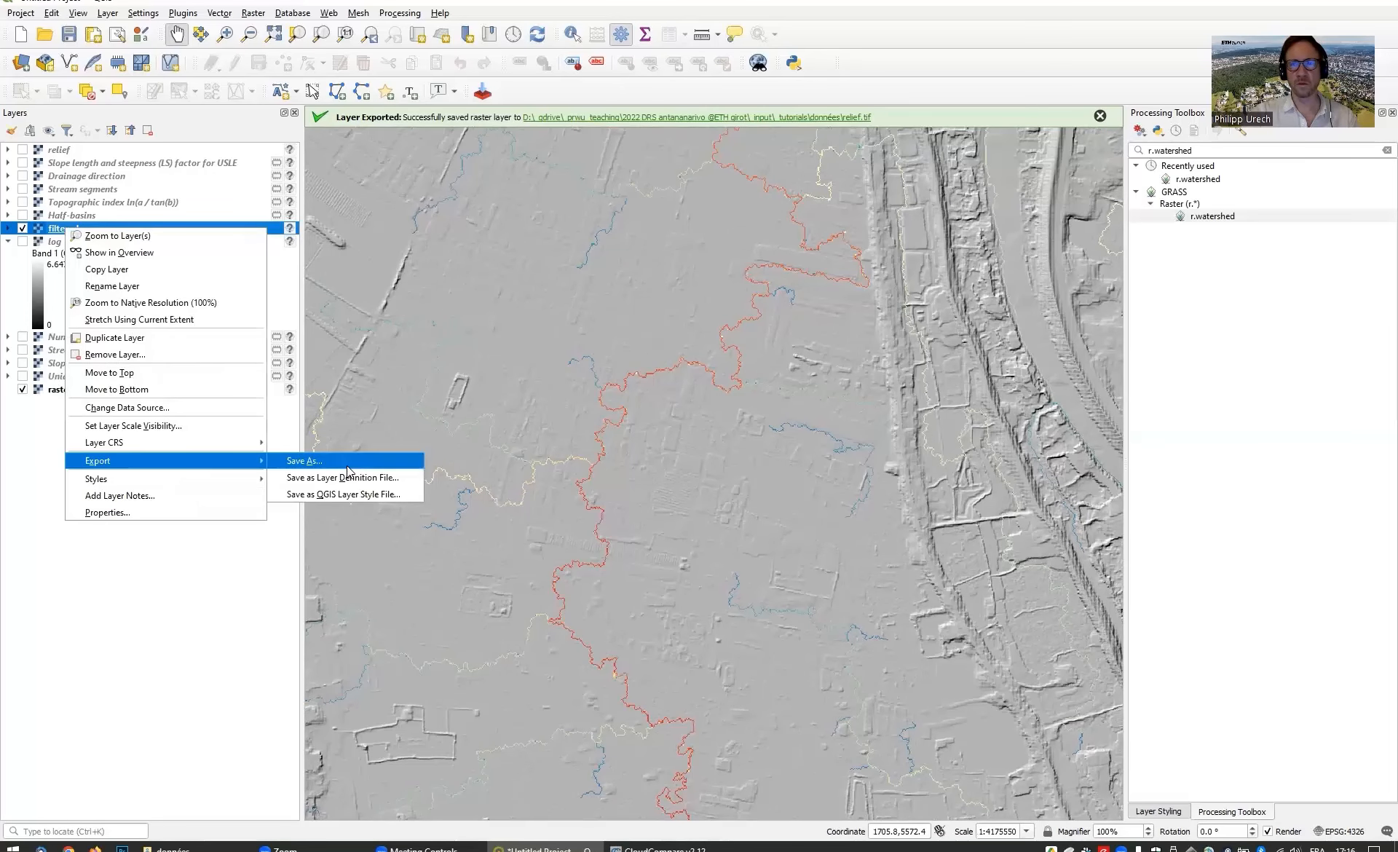
{"action": "left_click", "coordinate": [348, 466]}
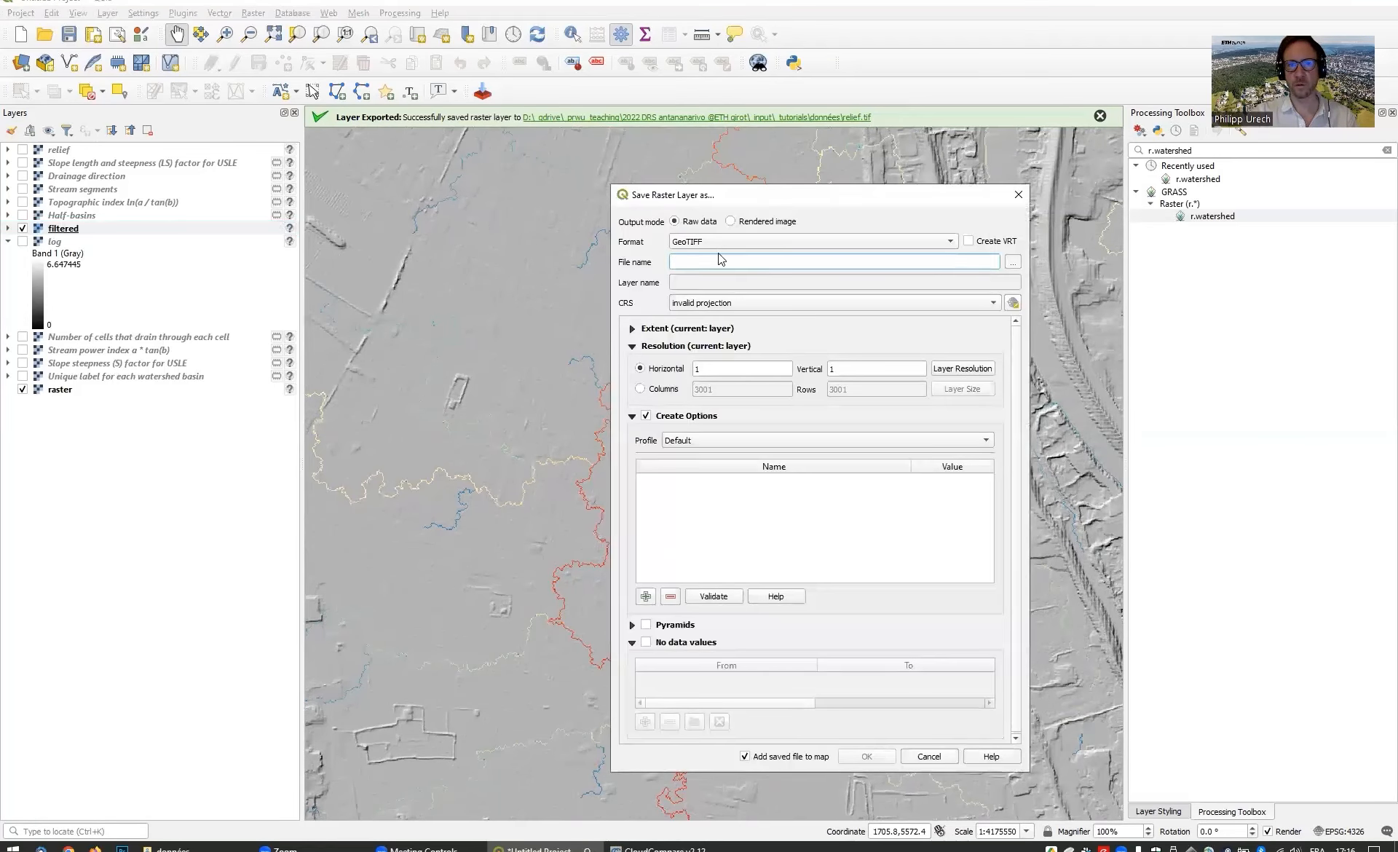
{"action": "left_click", "coordinate": [745, 225]}
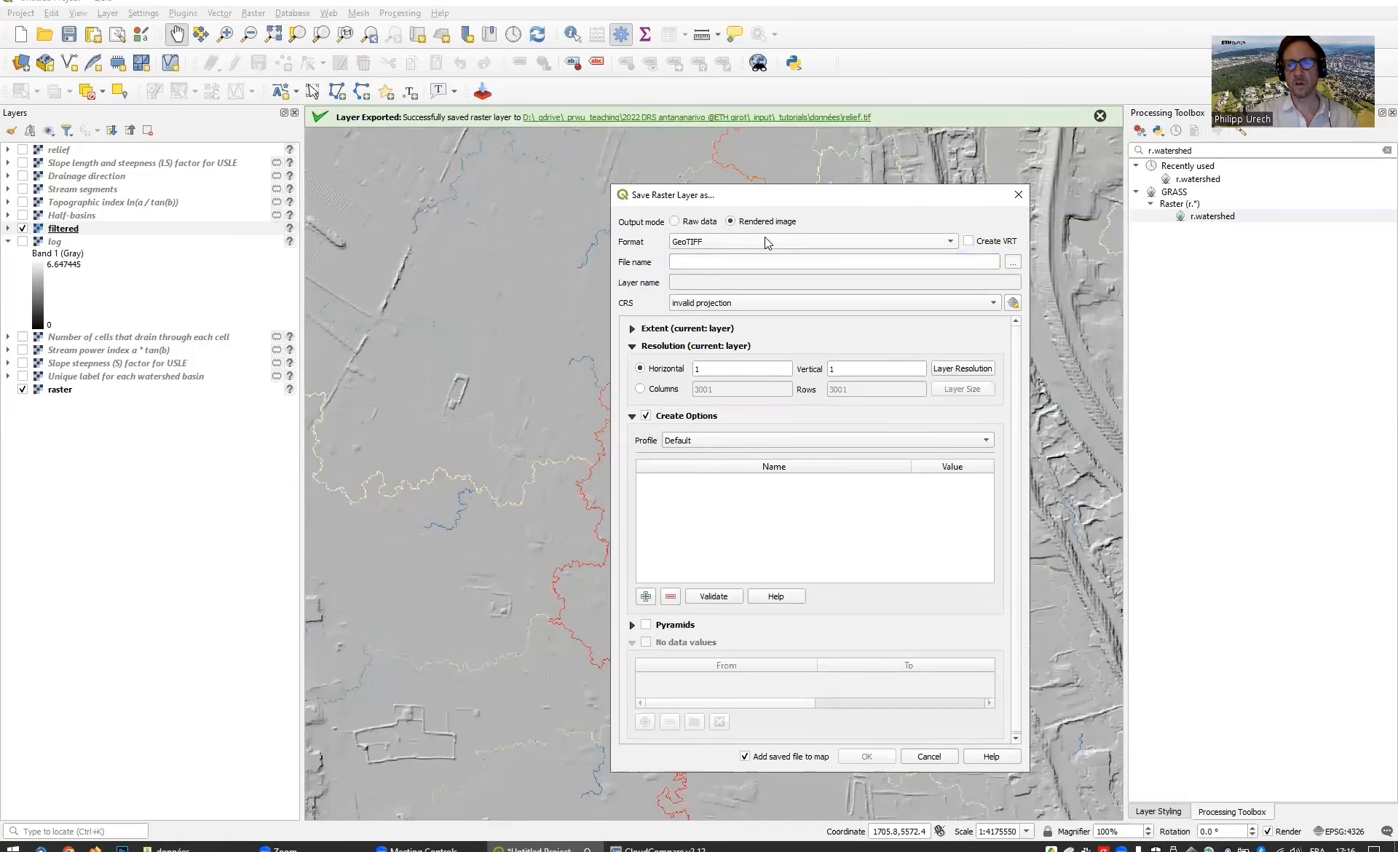
{"action": "left_click_drag", "start_coordinate": [828, 192], "coordinate": [689, 142]}
{"action": "left_click", "coordinate": [537, 171]}
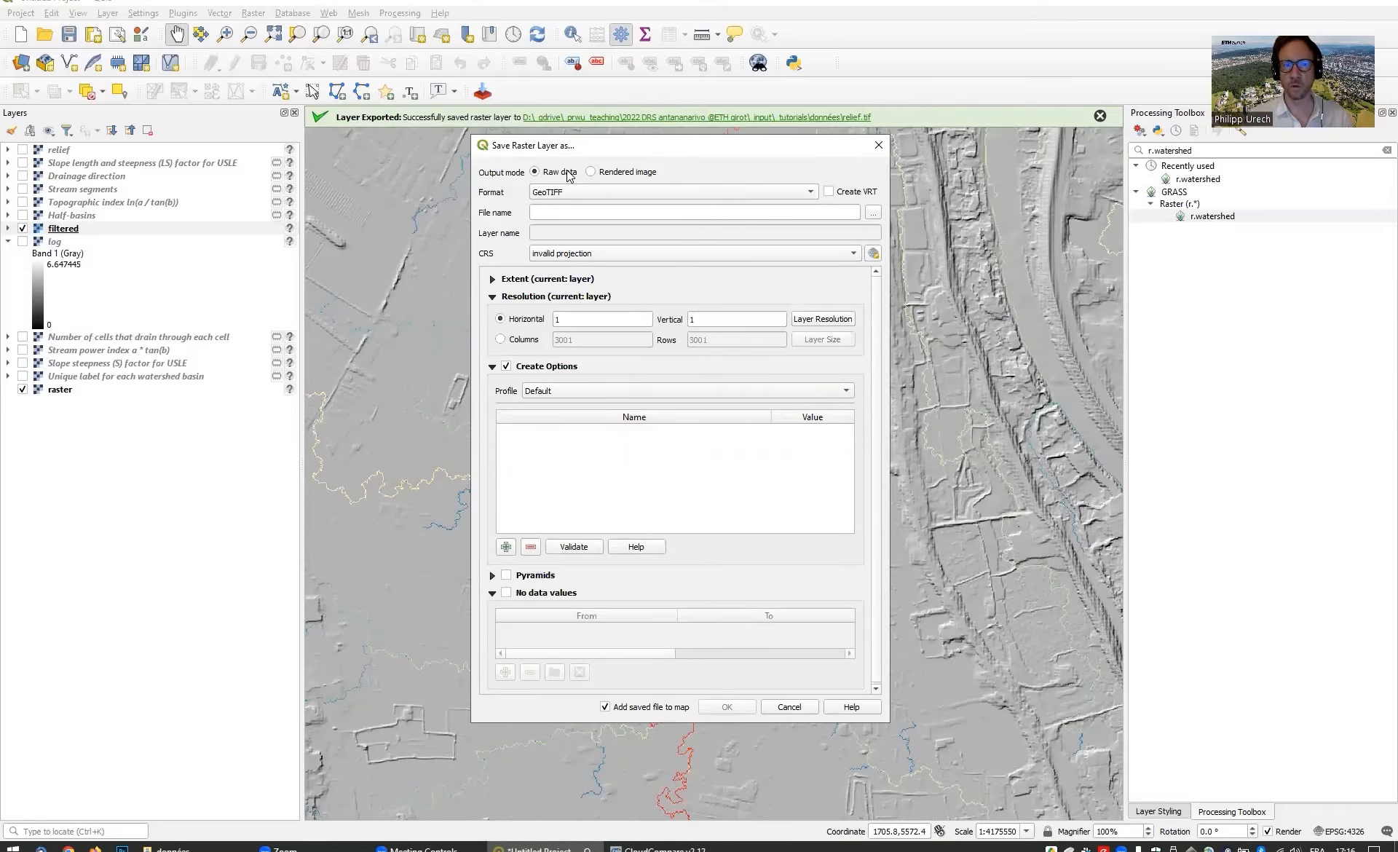
{"action": "left_click", "coordinate": [653, 173]}
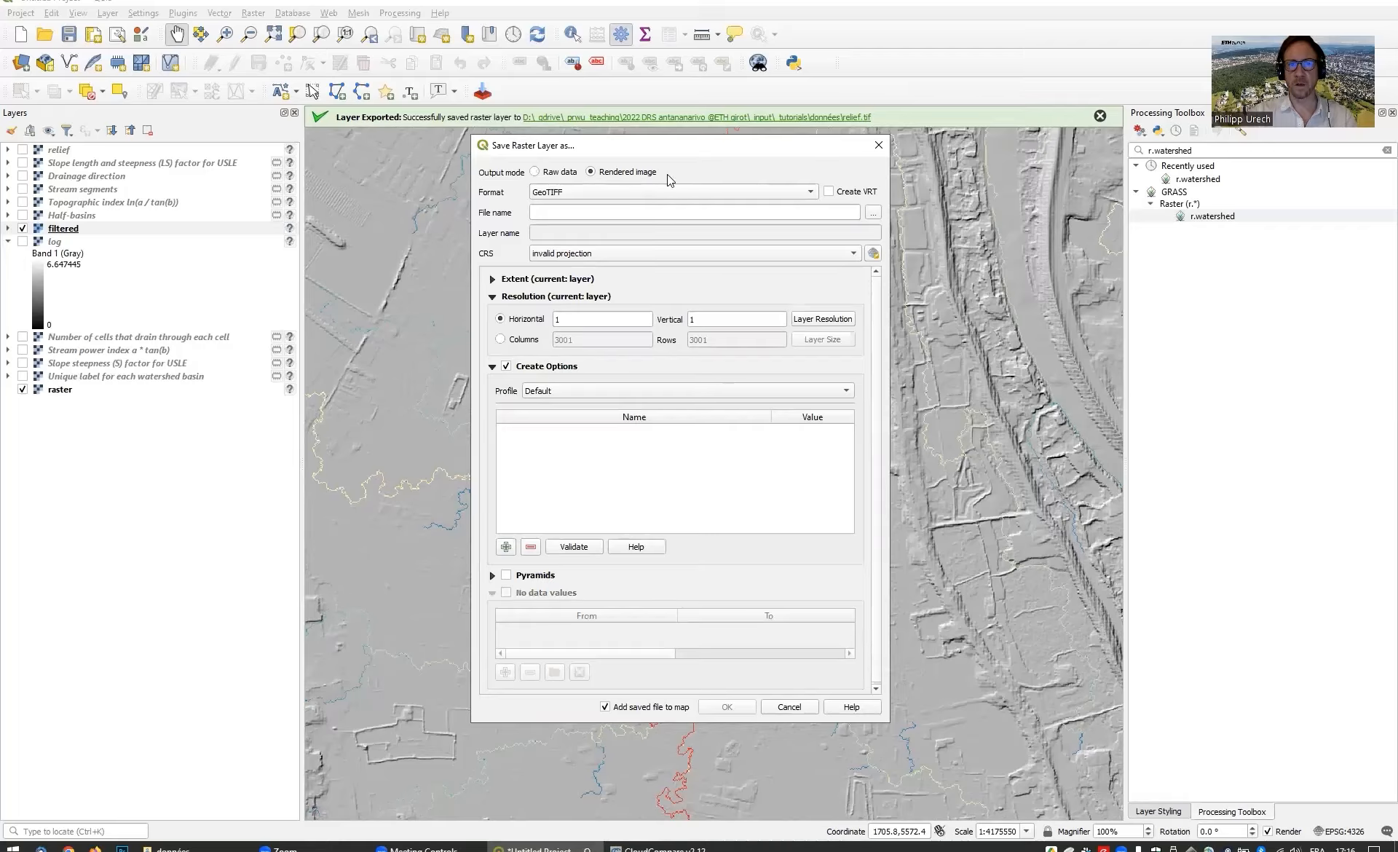
{"action": "left_click", "coordinate": [788, 706]}
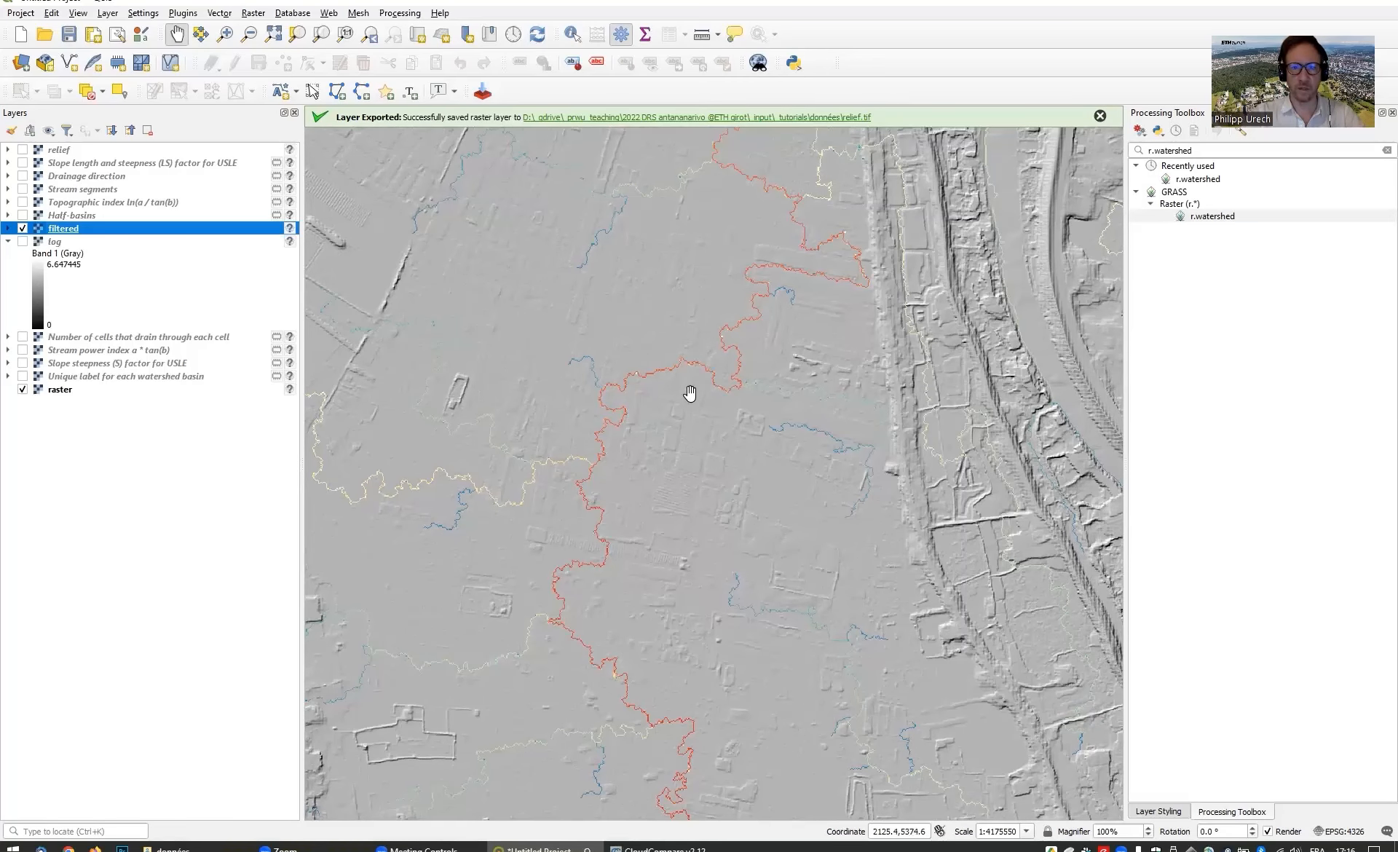
Step: Trace the main red flow line south to its outlet past the large rectangular embankments at the terrain's southern edge
{"action": "scroll", "coordinate": [694, 370], "scroll_direction": "down", "scroll_amount": 1}
{"action": "left_click_drag", "start_coordinate": [733, 594], "coordinate": [692, 302]}
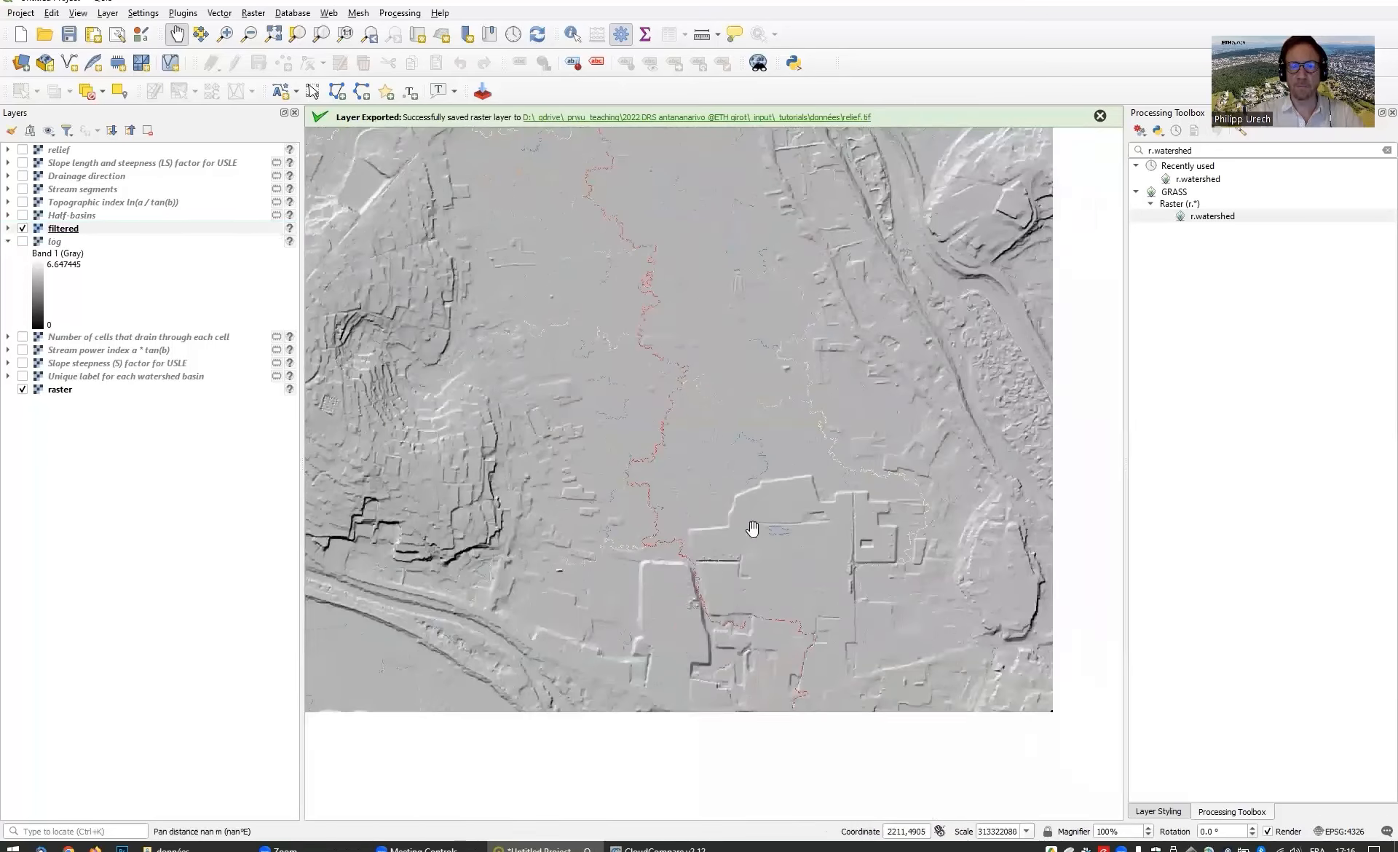
{"action": "left_click_drag", "start_coordinate": [740, 583], "coordinate": [686, 349]}
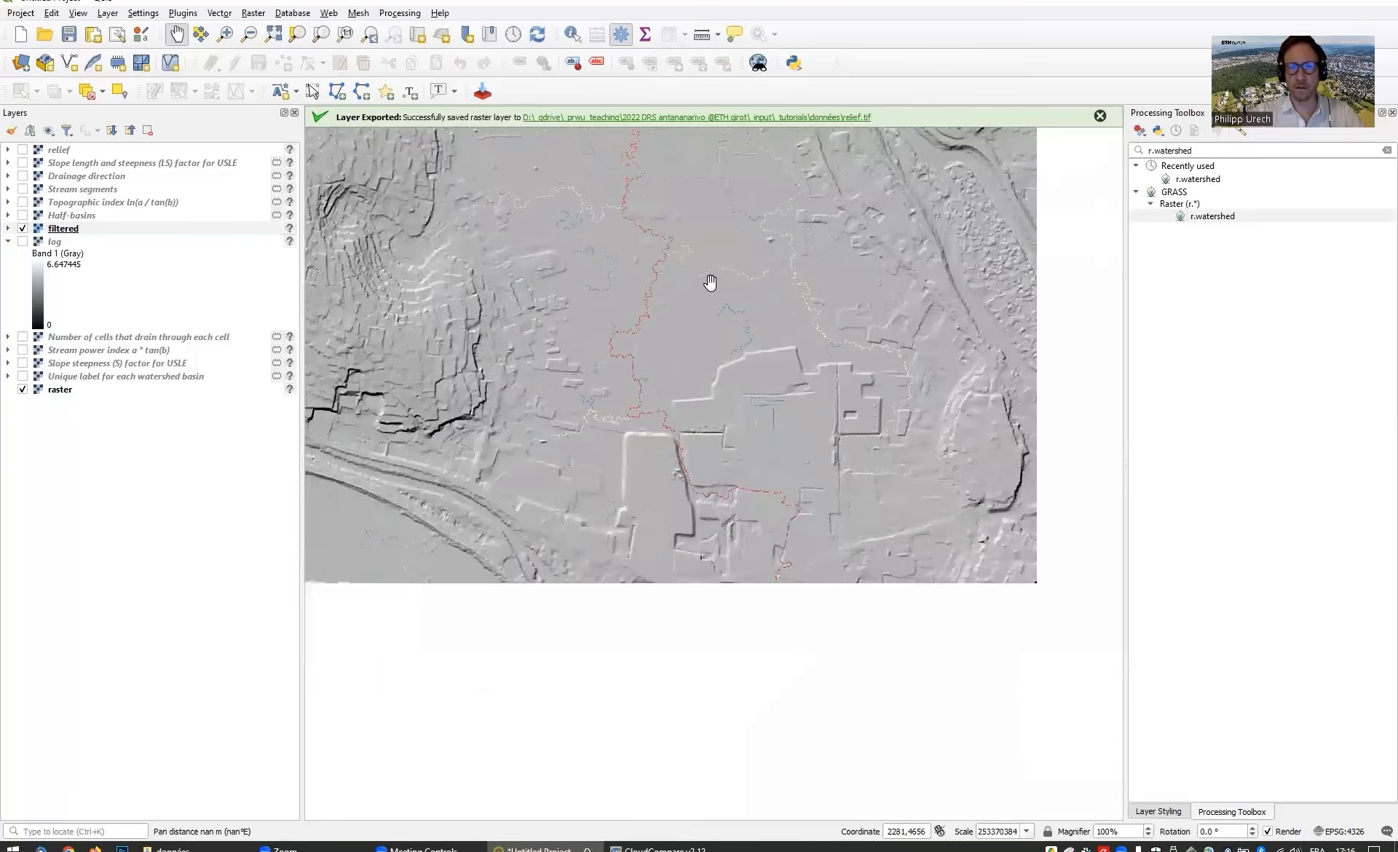
{"action": "left_click_drag", "start_coordinate": [710, 282], "coordinate": [771, 661]}
{"action": "left_click_drag", "start_coordinate": [745, 278], "coordinate": [822, 480]}
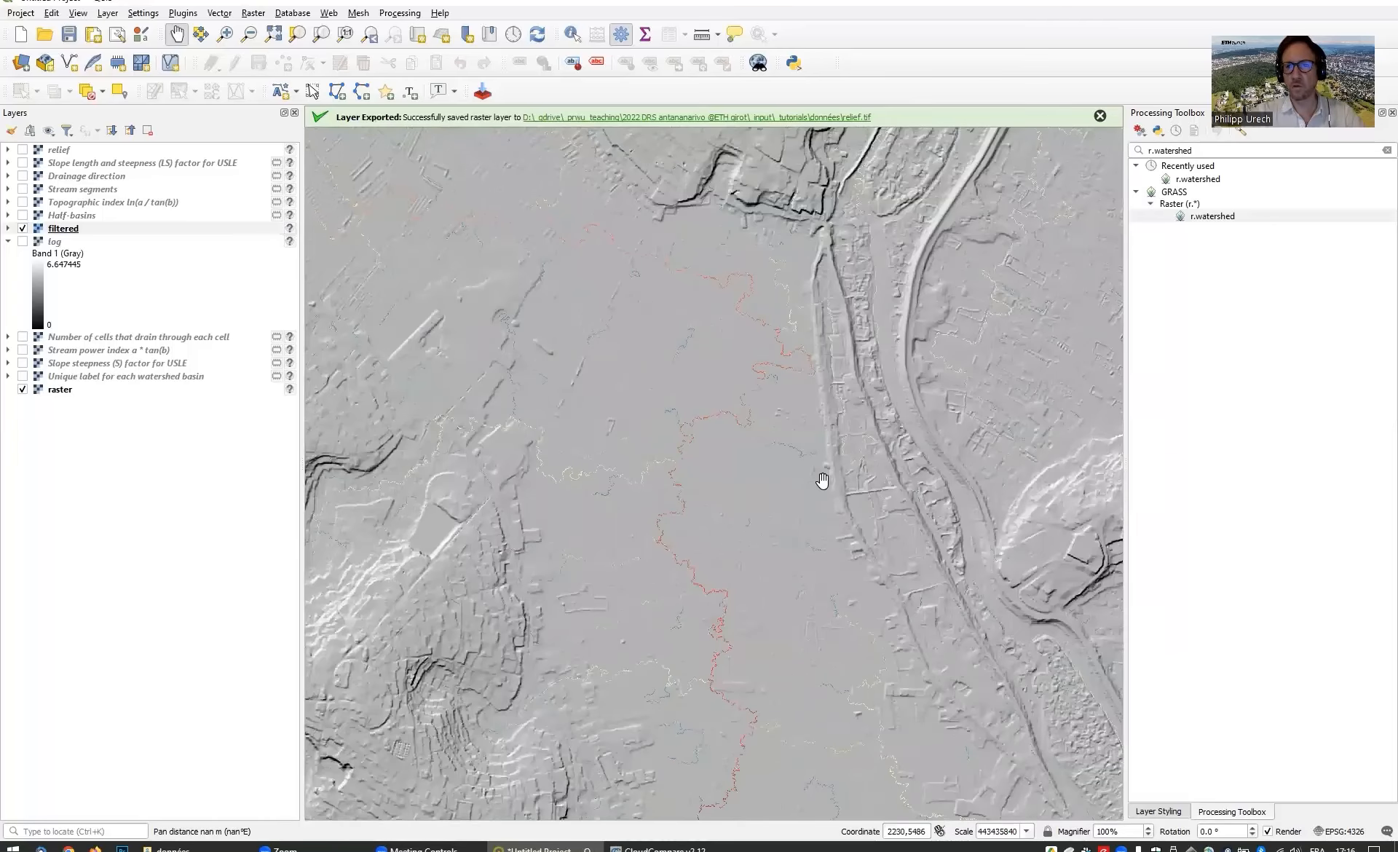
{"action": "scroll", "coordinate": [684, 447], "scroll_direction": "up", "scroll_amount": 1}
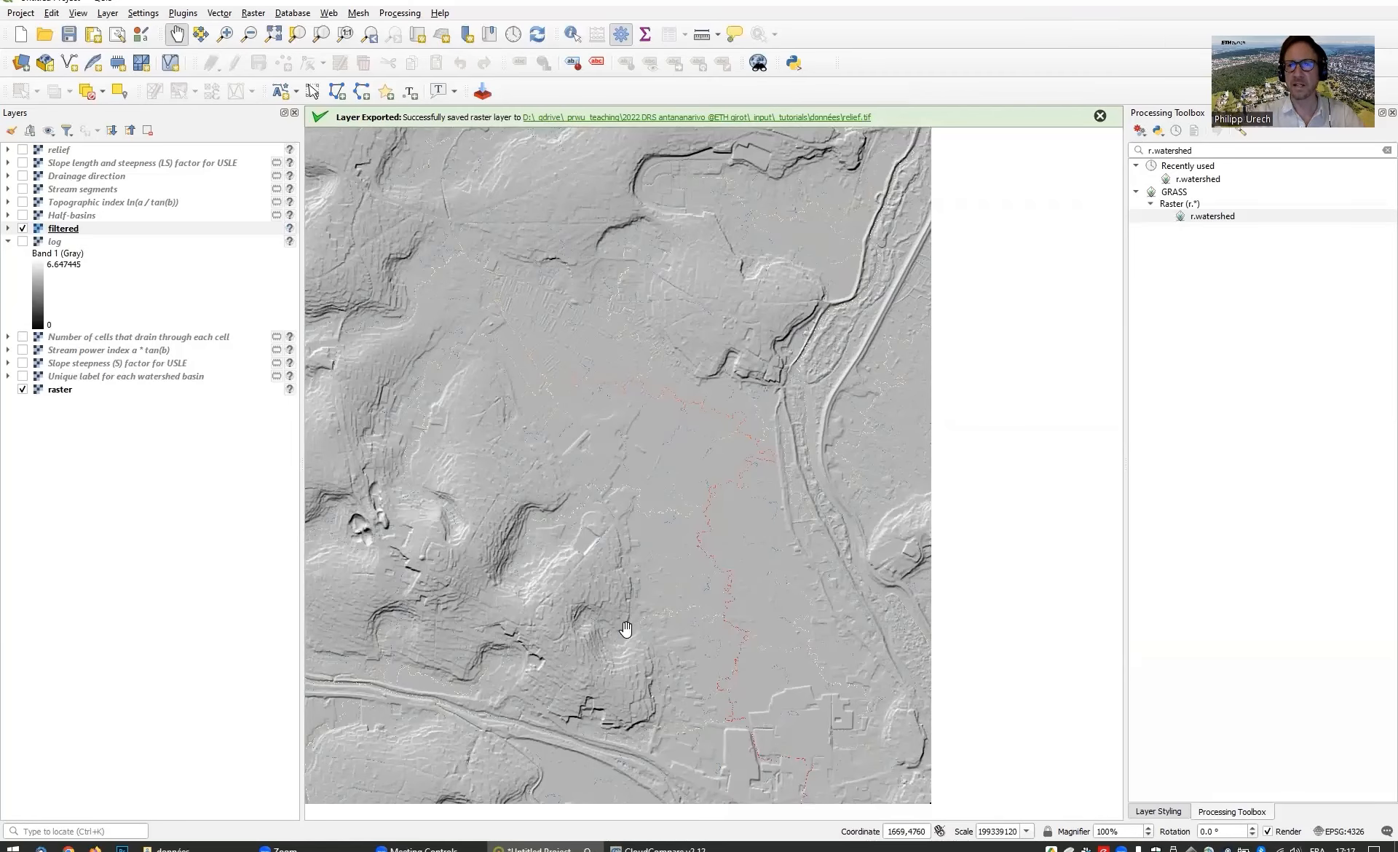
{"action": "left_click_drag", "start_coordinate": [749, 554], "coordinate": [668, 377]}
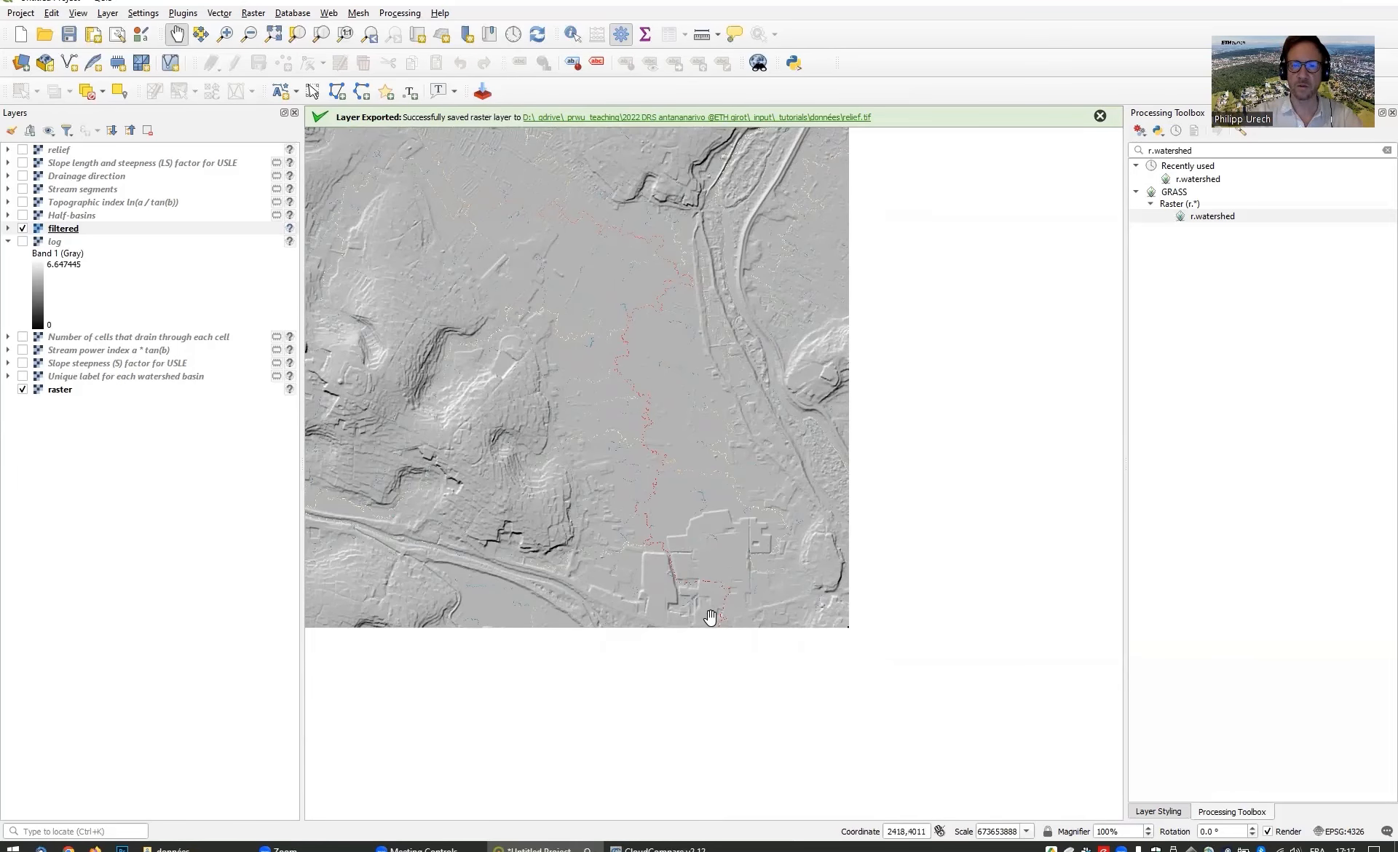
{"action": "scroll", "coordinate": [699, 605], "scroll_direction": "up", "scroll_amount": 2}
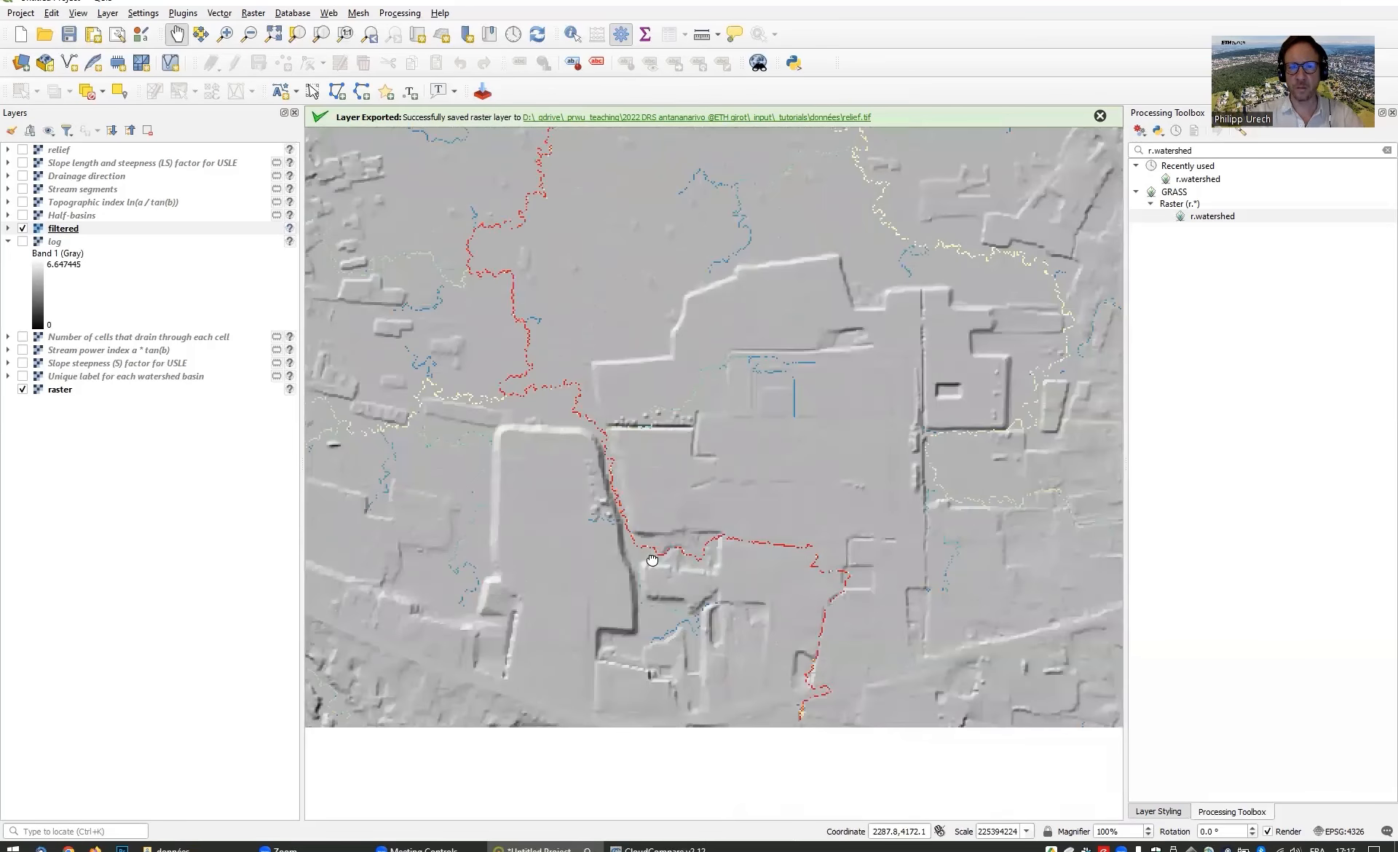
{"action": "left_click_drag", "start_coordinate": [653, 561], "coordinate": [591, 509]}
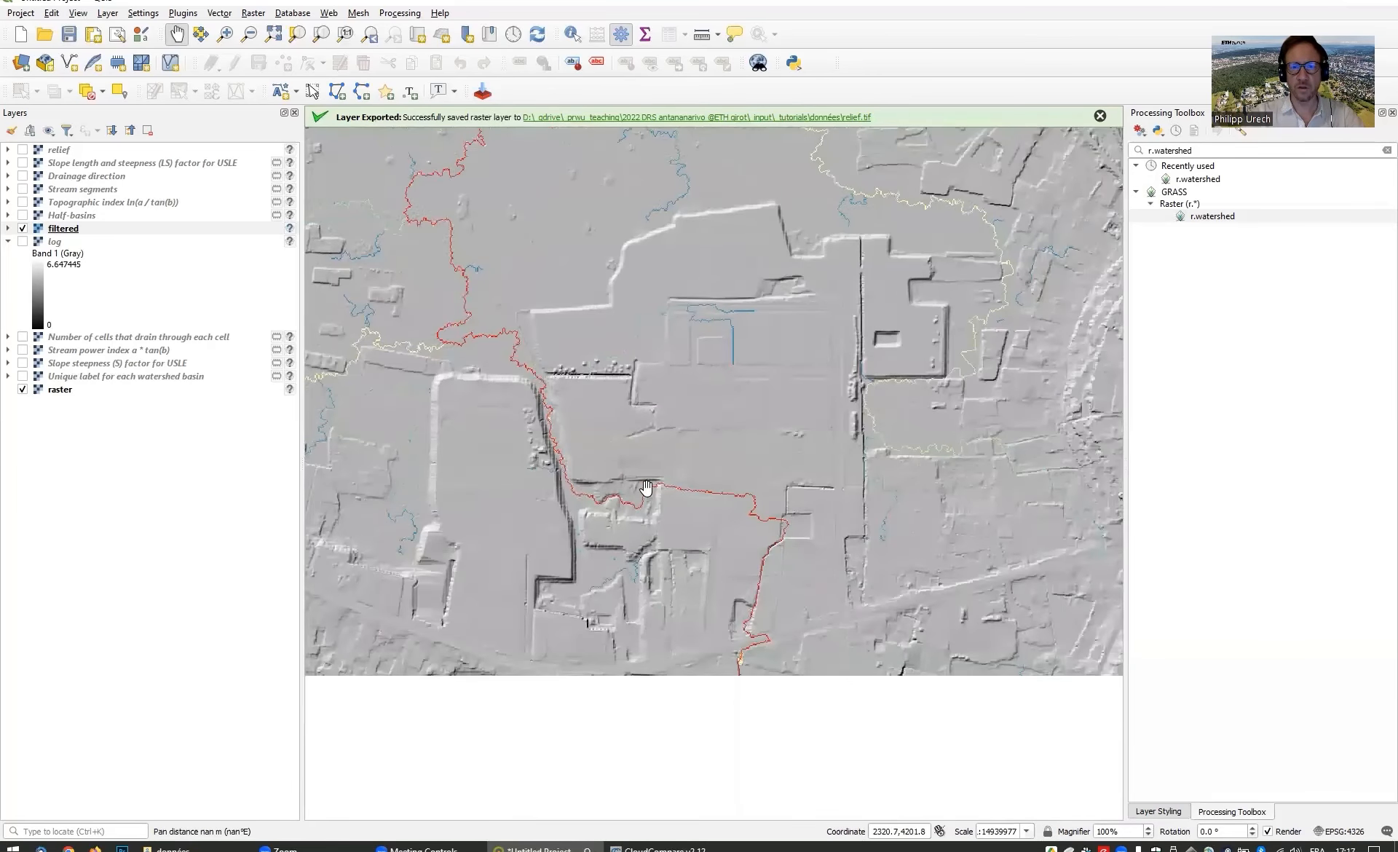
{"action": "scroll", "coordinate": [674, 503], "scroll_direction": "up", "scroll_amount": 1}
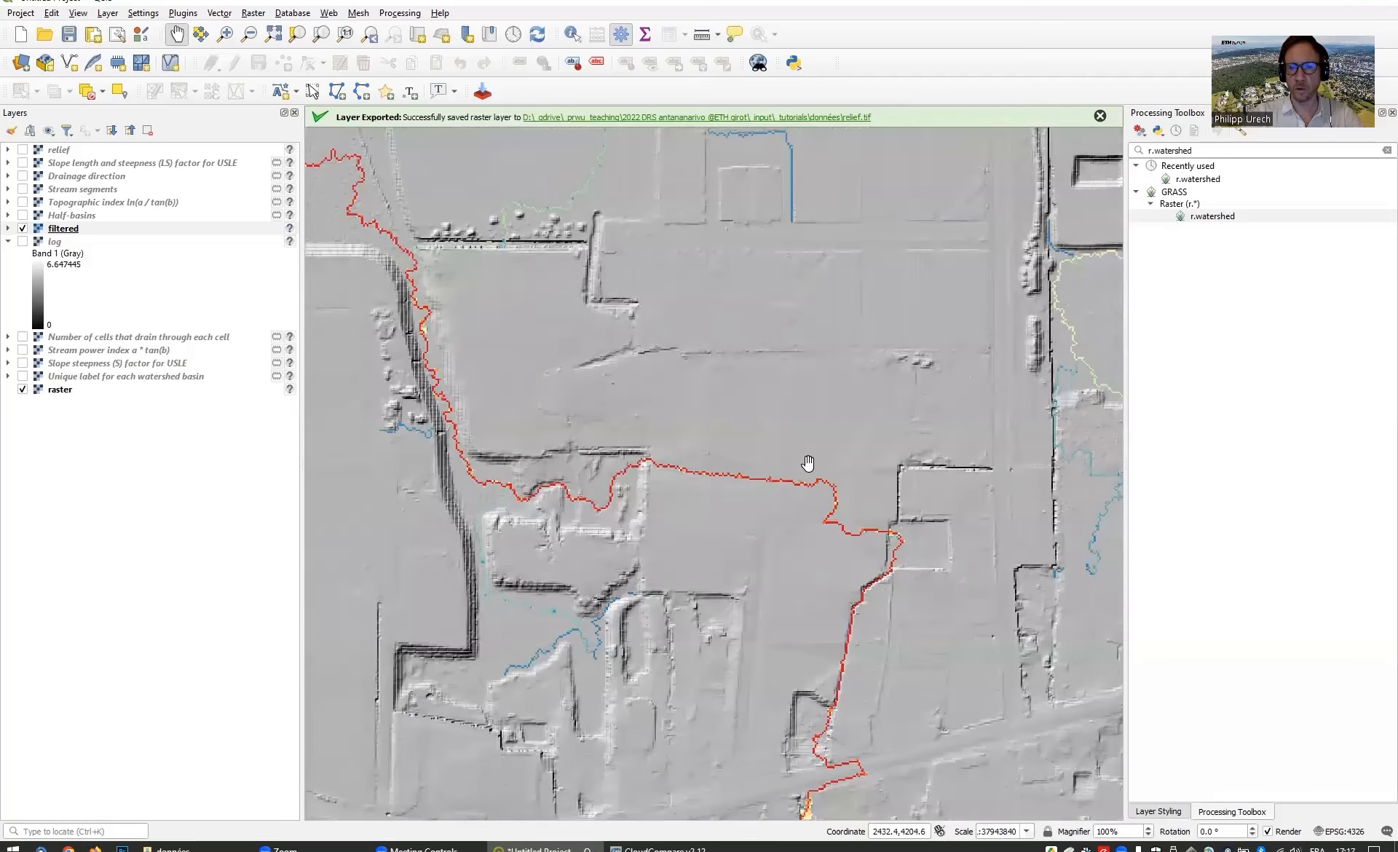
{"action": "left_click_drag", "start_coordinate": [899, 609], "coordinate": [867, 525]}
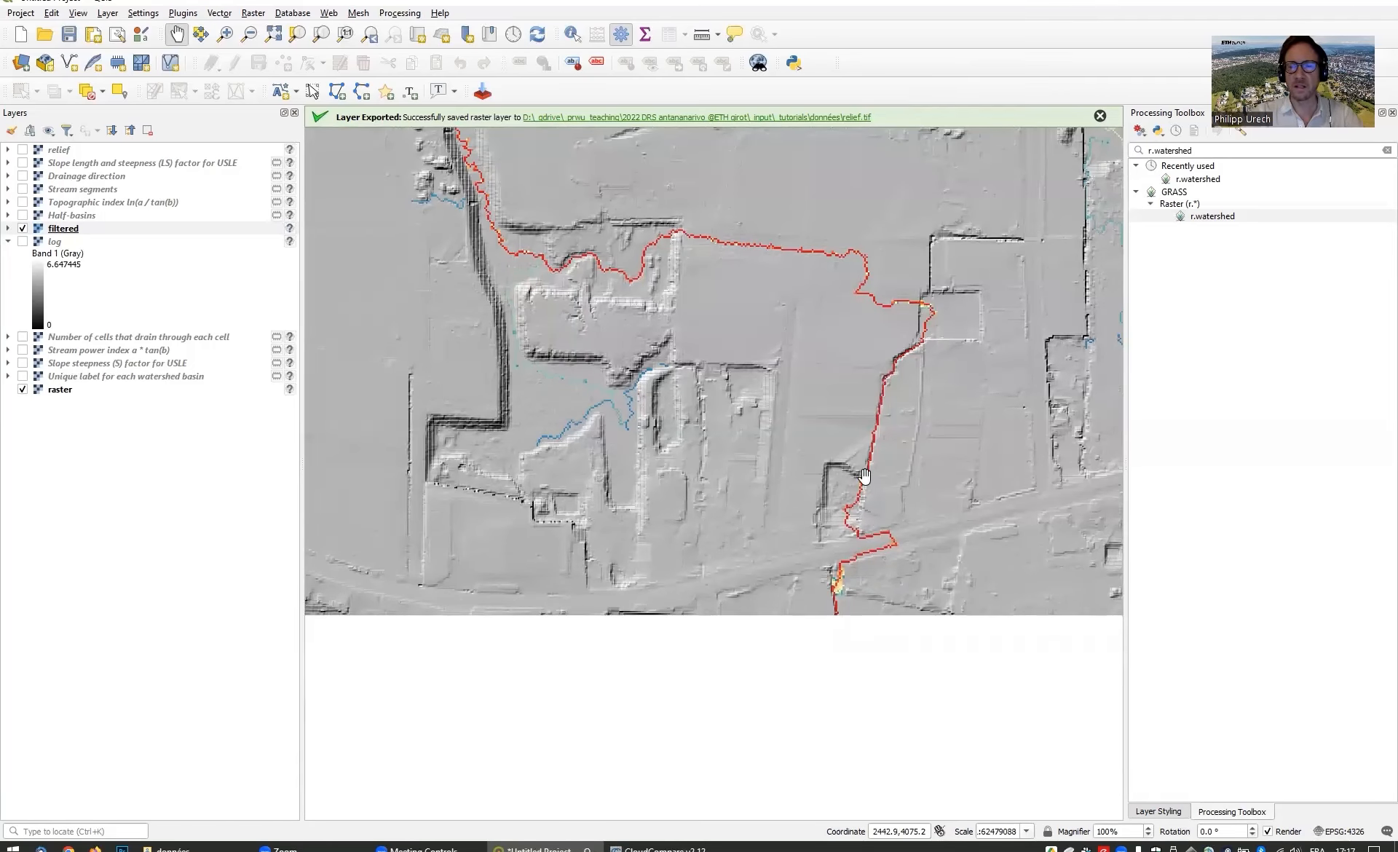
{"action": "scroll", "coordinate": [849, 500], "scroll_direction": "down", "scroll_amount": 1}
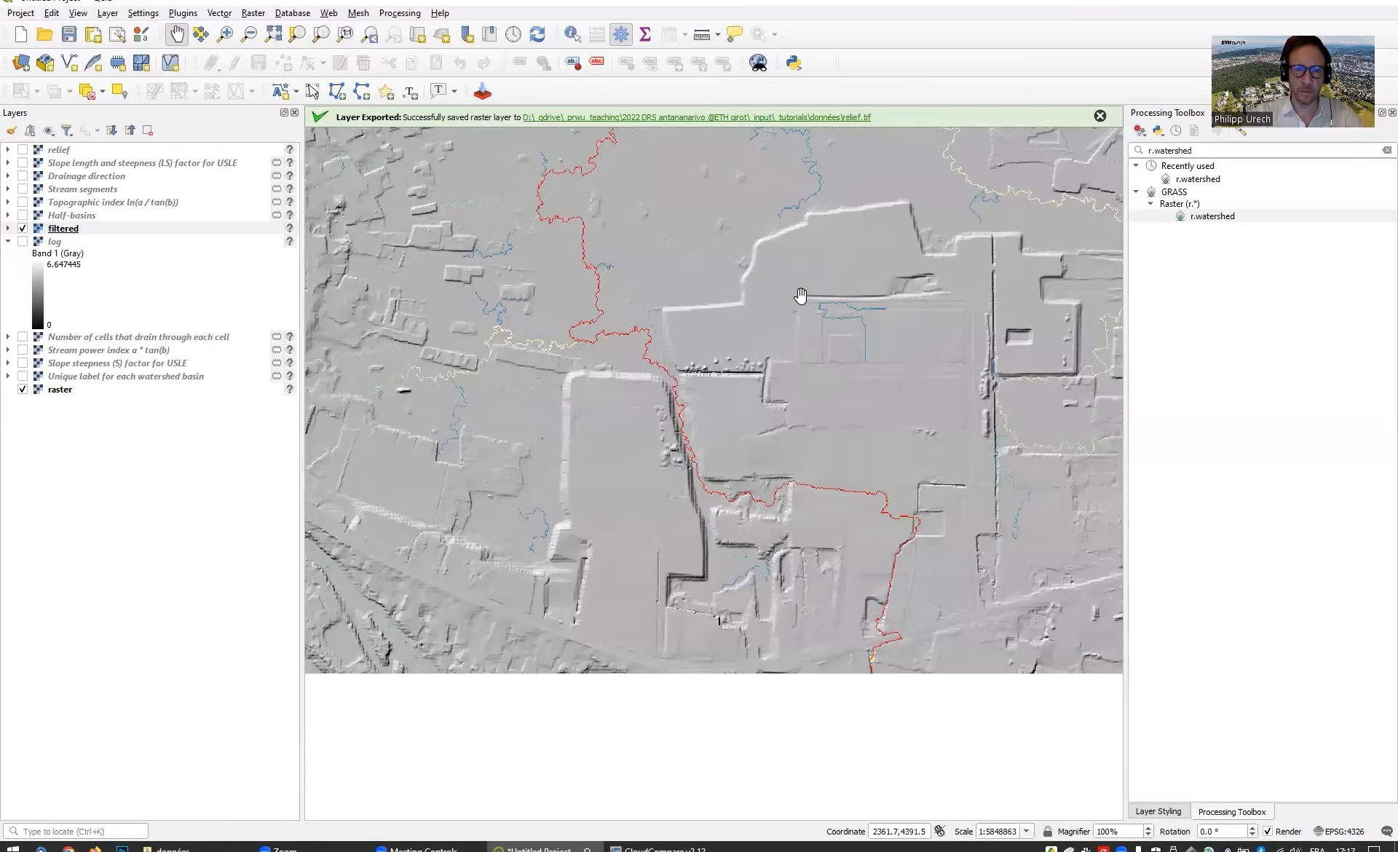
Step: Examine the terrain and flow lines around the narrow junction where the embankments meet, northeast of the plain
{"action": "left_click_drag", "start_coordinate": [765, 303], "coordinate": [739, 533]}
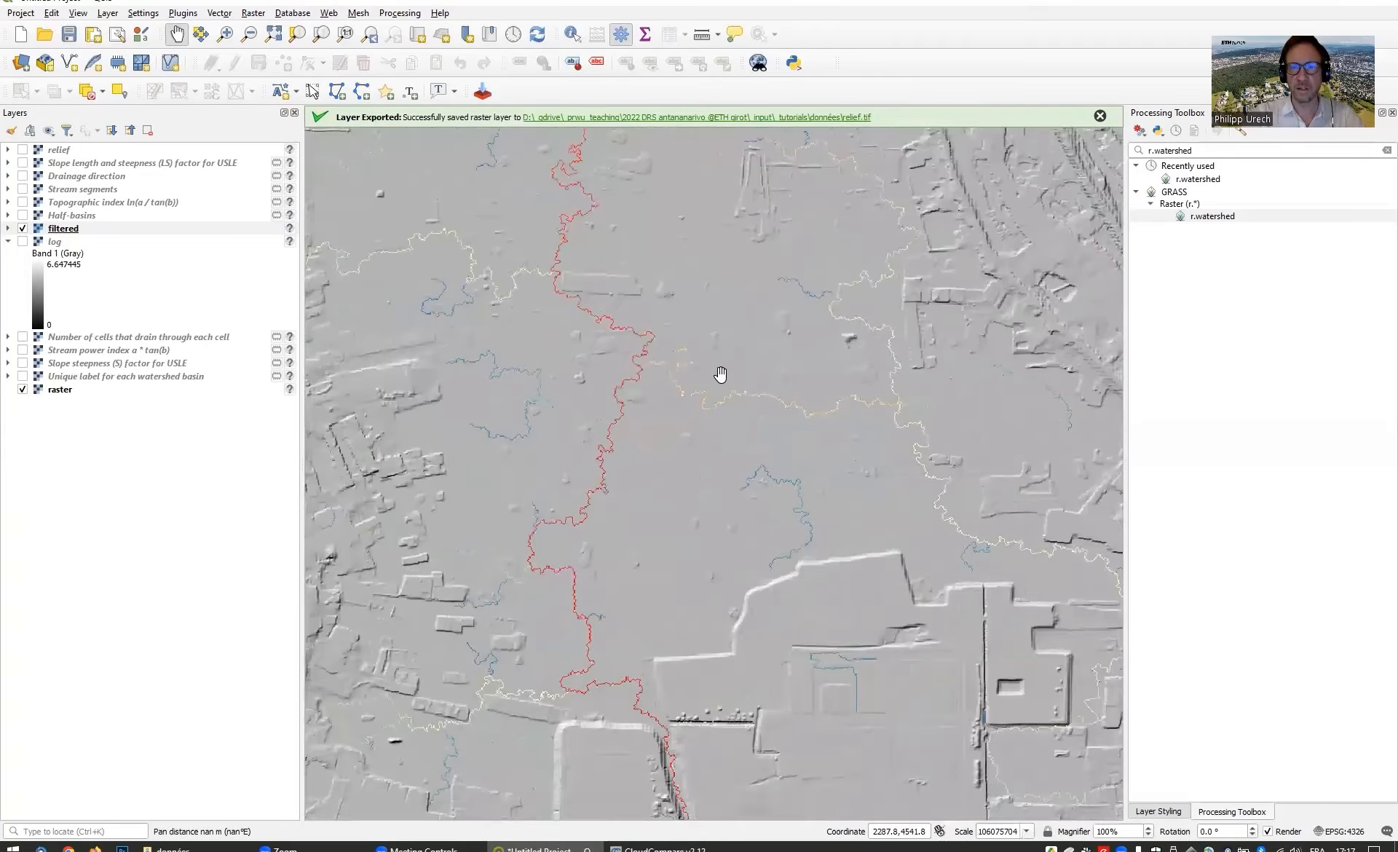
{"action": "scroll", "coordinate": [727, 304], "scroll_direction": "down", "scroll_amount": 2}
{"action": "scroll", "coordinate": [760, 652], "scroll_direction": "up", "scroll_amount": 2}
{"action": "scroll", "coordinate": [806, 306], "scroll_direction": "up", "scroll_amount": 2}
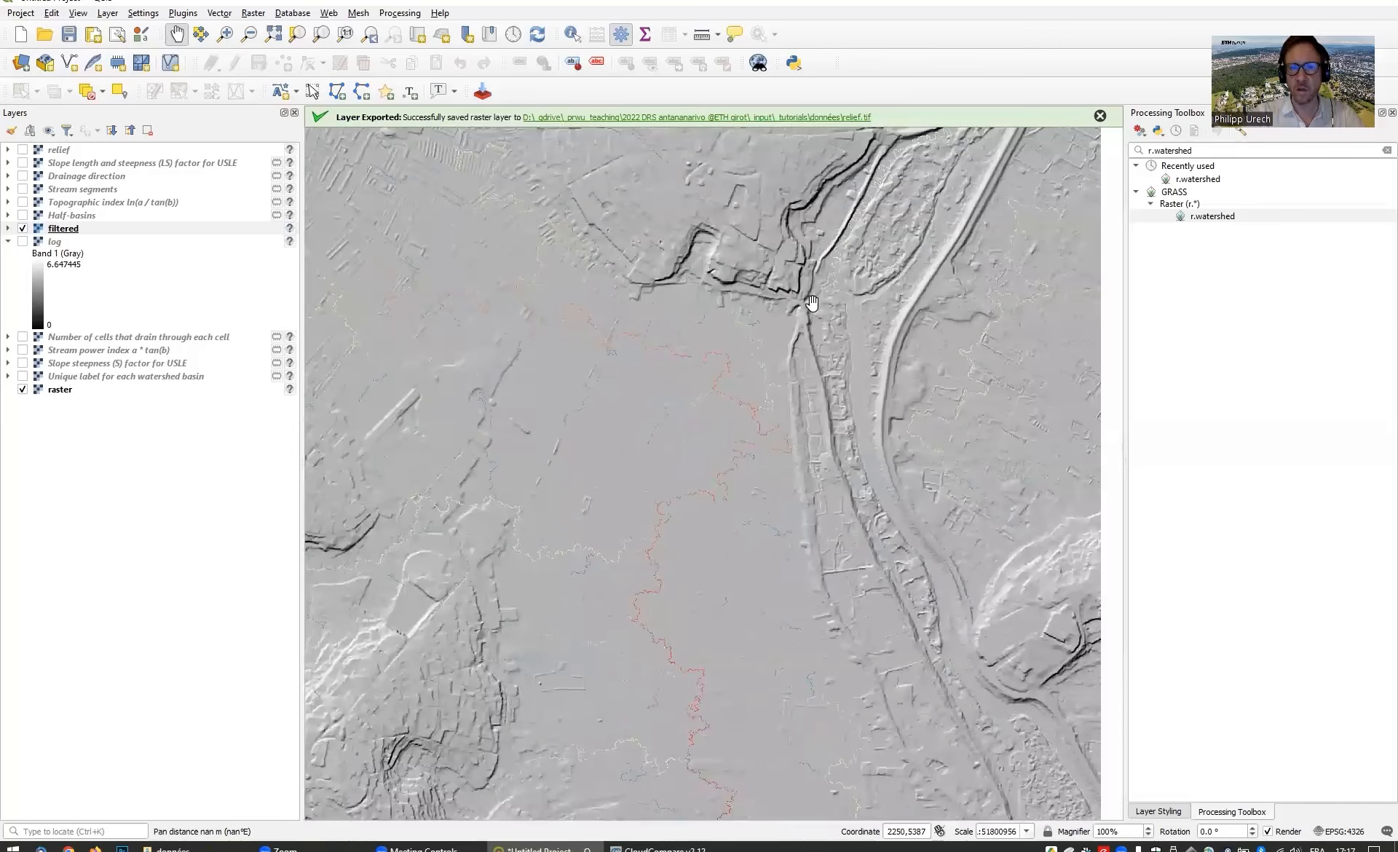
{"action": "scroll", "coordinate": [765, 319], "scroll_direction": "up", "scroll_amount": 2}
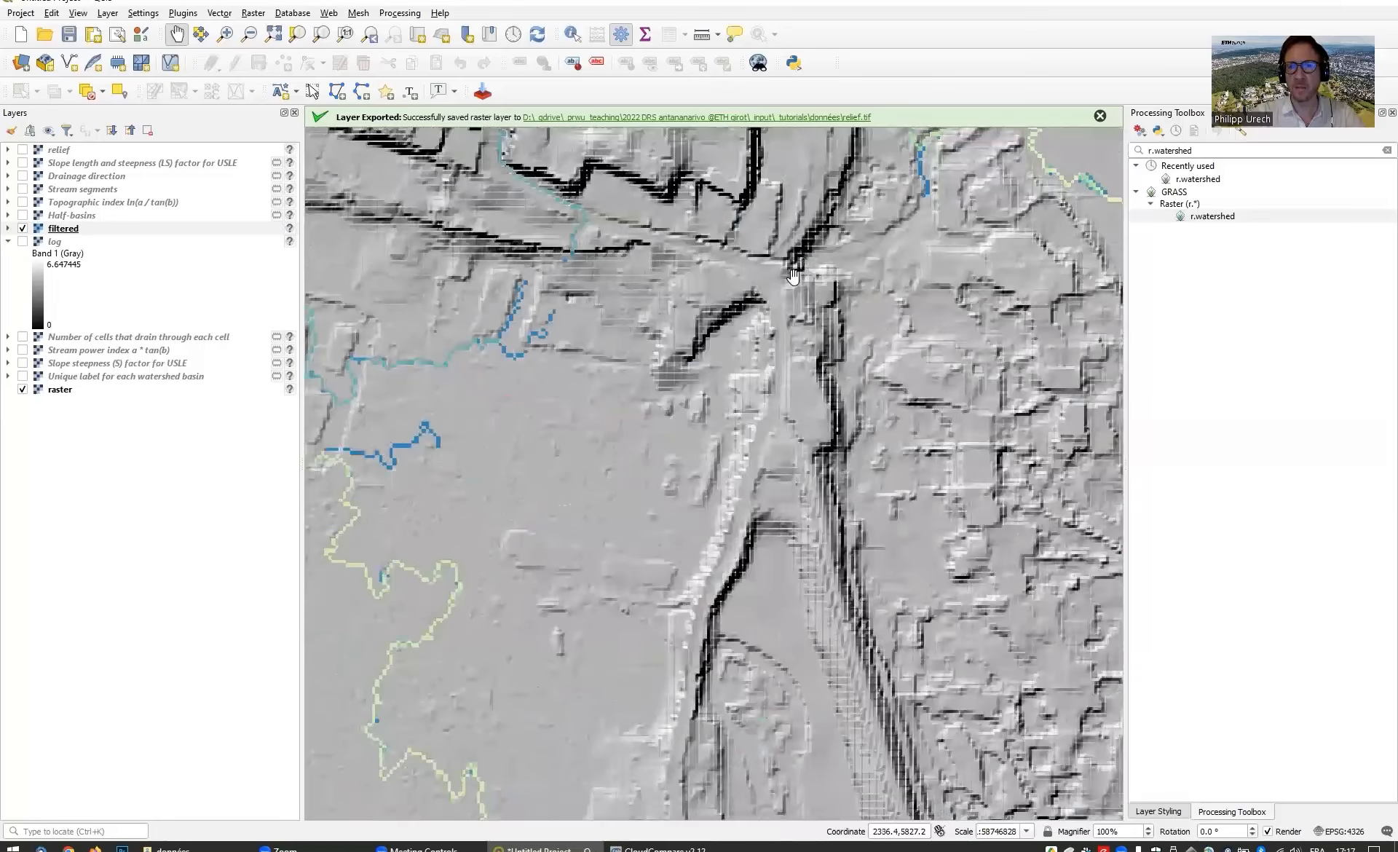
{"action": "scroll", "coordinate": [785, 301], "scroll_direction": "down", "scroll_amount": 1}
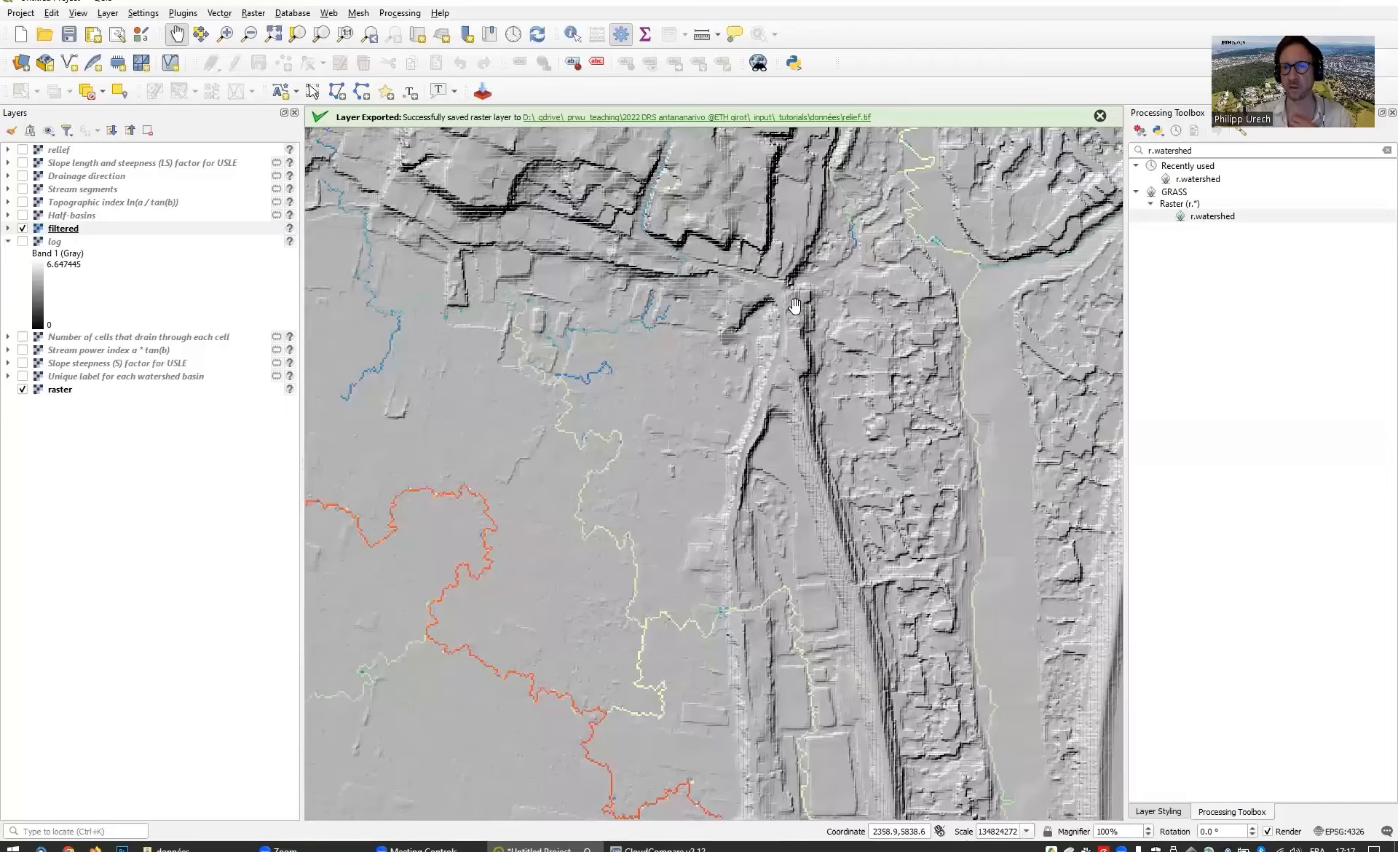
{"action": "scroll", "coordinate": [797, 298], "scroll_direction": "up", "scroll_amount": 1}
{"action": "scroll", "coordinate": [810, 290], "scroll_direction": "down", "scroll_amount": 1}
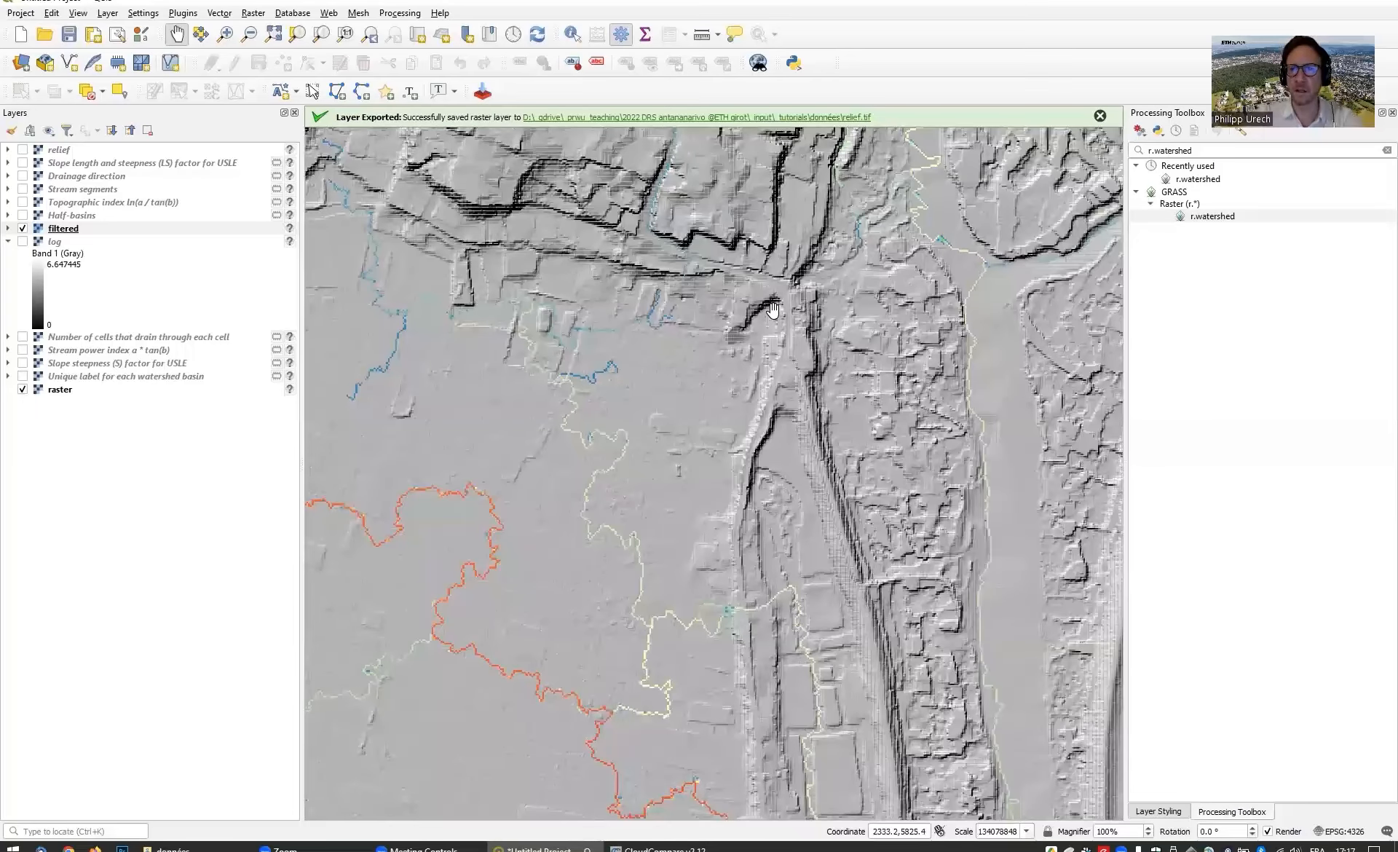
{"action": "scroll", "coordinate": [778, 295], "scroll_direction": "up", "scroll_amount": 1}
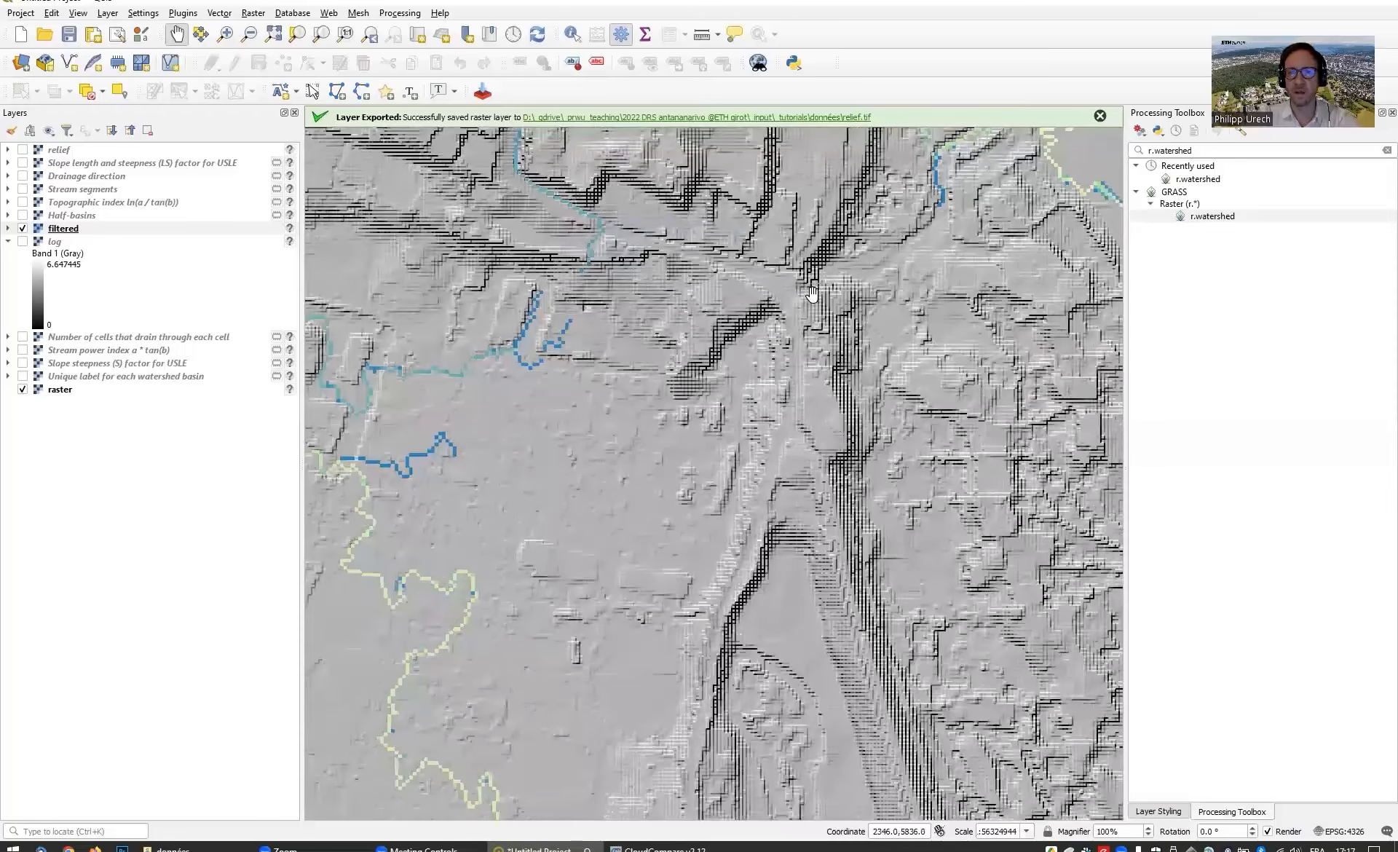
{"action": "scroll", "coordinate": [815, 273], "scroll_direction": "down", "scroll_amount": 1}
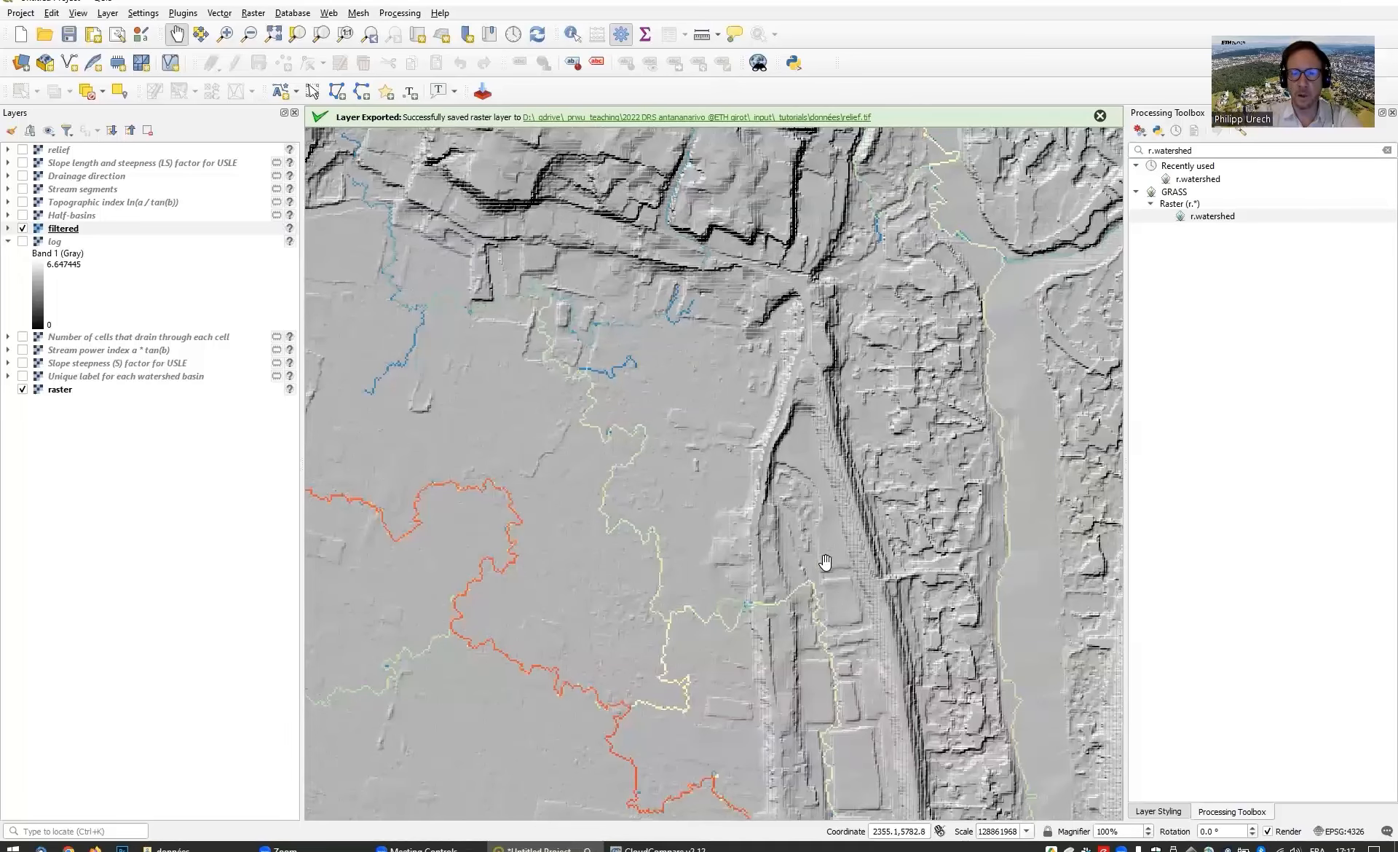
{"action": "left_click_drag", "start_coordinate": [823, 562], "coordinate": [780, 365]}
{"action": "scroll", "coordinate": [726, 565], "scroll_direction": "down", "scroll_amount": 1}
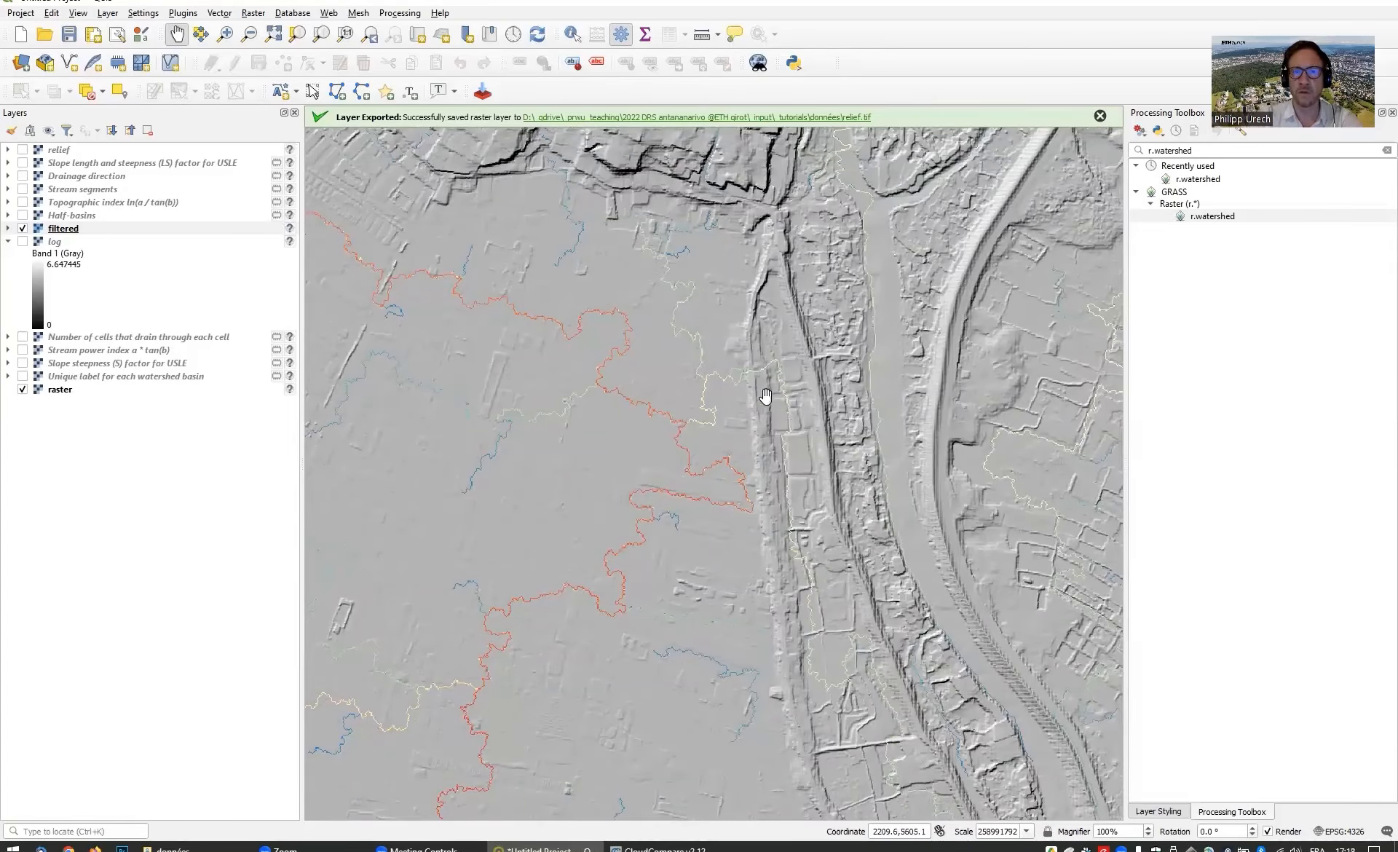
{"action": "scroll", "coordinate": [837, 415], "scroll_direction": "up", "scroll_amount": 1}
{"action": "scroll", "coordinate": [663, 769], "scroll_direction": "up", "scroll_amount": 1}
{"action": "mouse_move", "coordinate": [676, 845]}
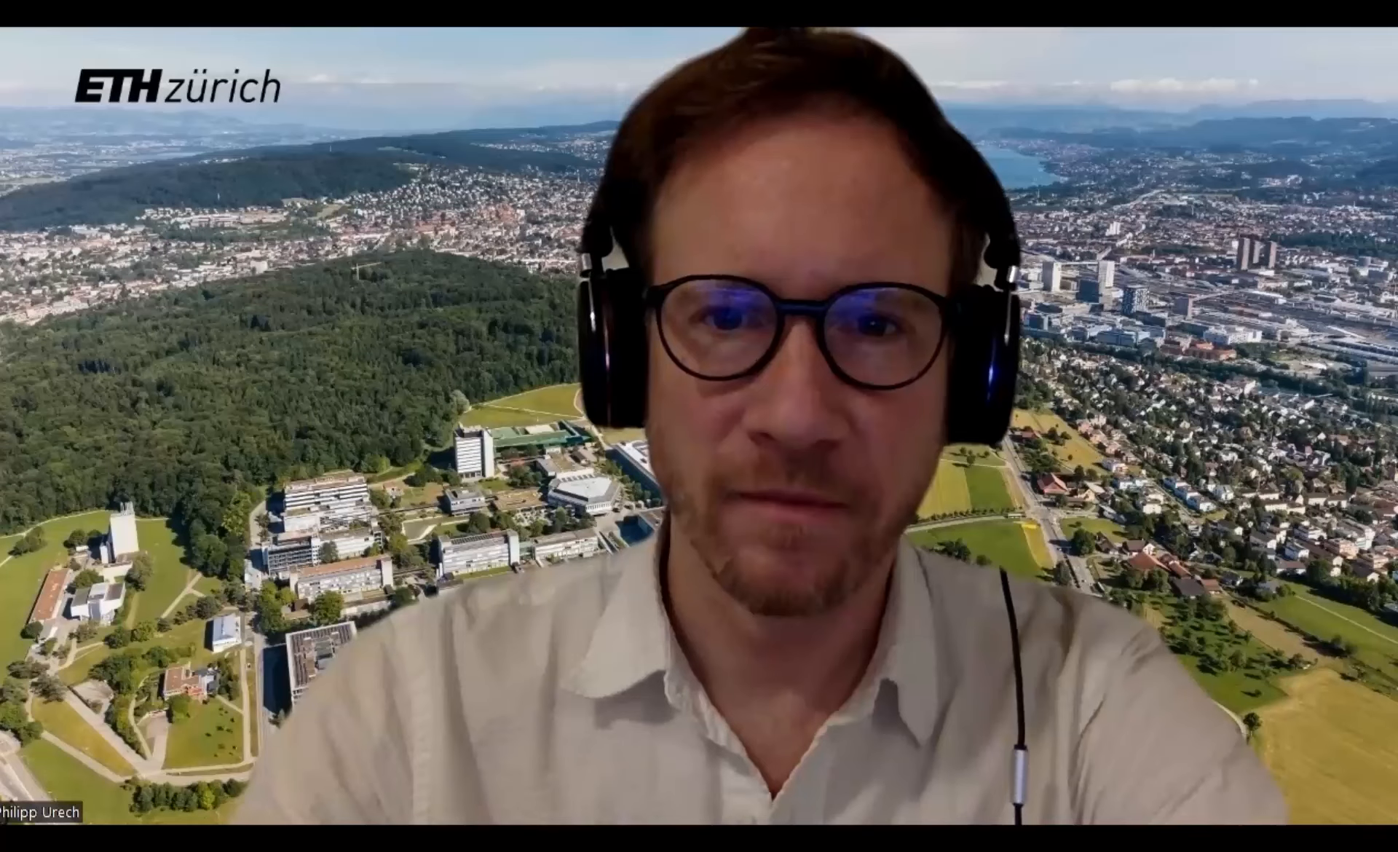